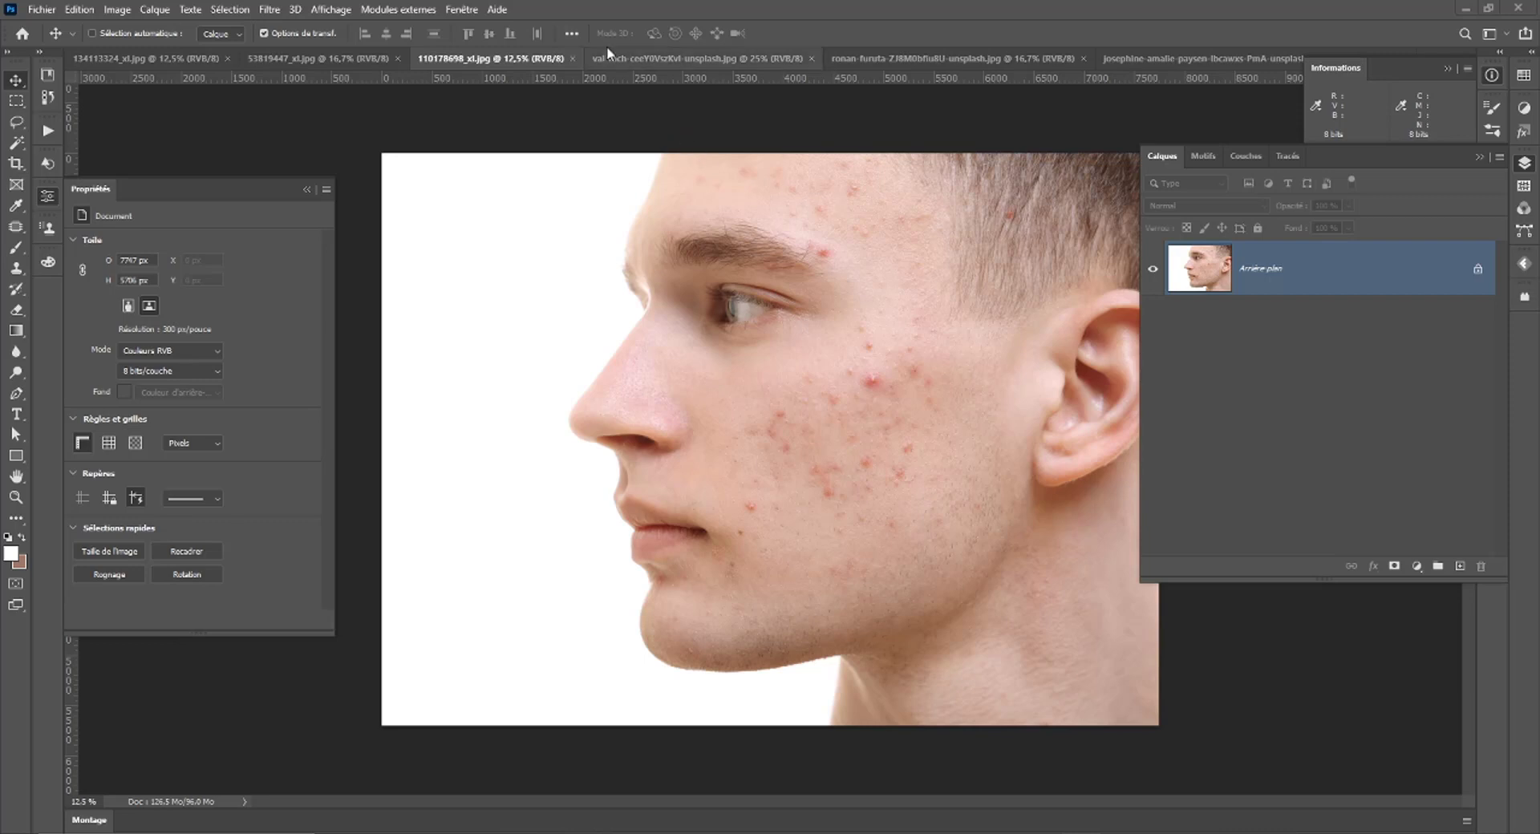
Collapse the Layers panel and show the Filter menu over the acne portrait.
left_click(1525, 165)
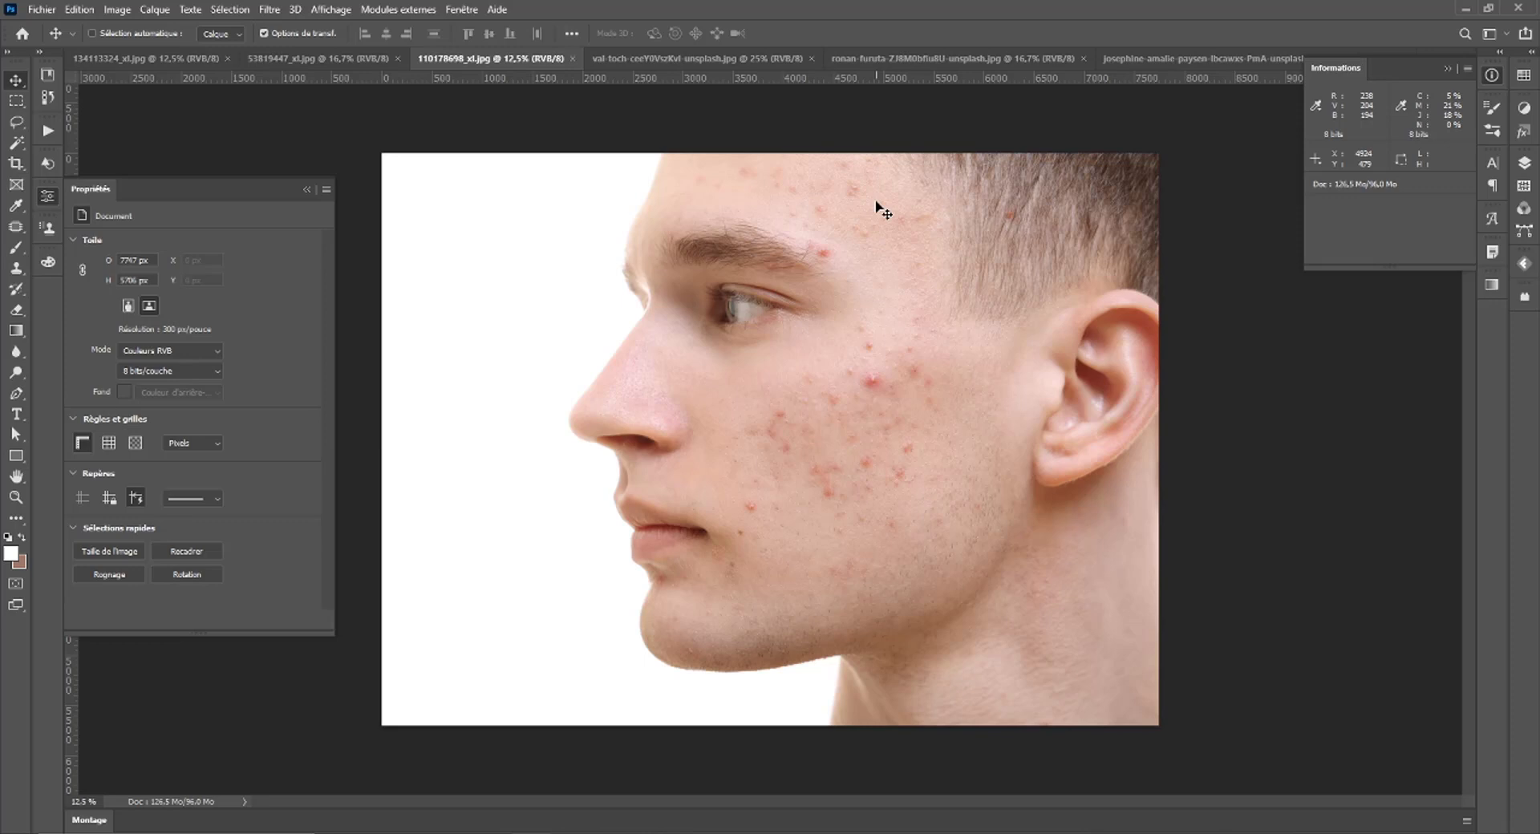
left_click(269, 9)
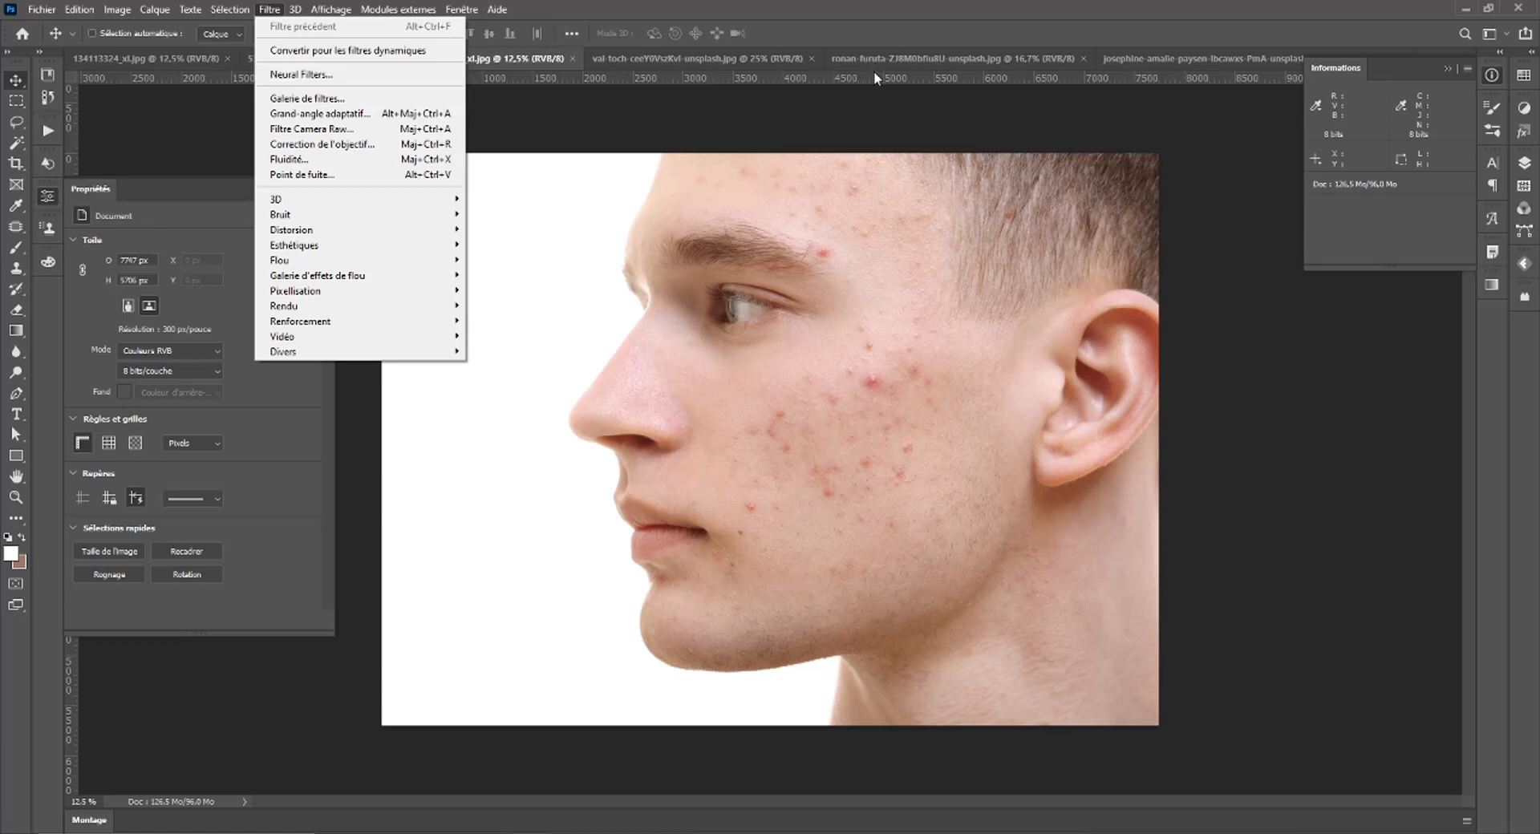
Dismiss the filter list, view the bridge, horse and beach photos, then return to 110178698_xl.jpg.
left_click(855, 55)
left_click(855, 55)
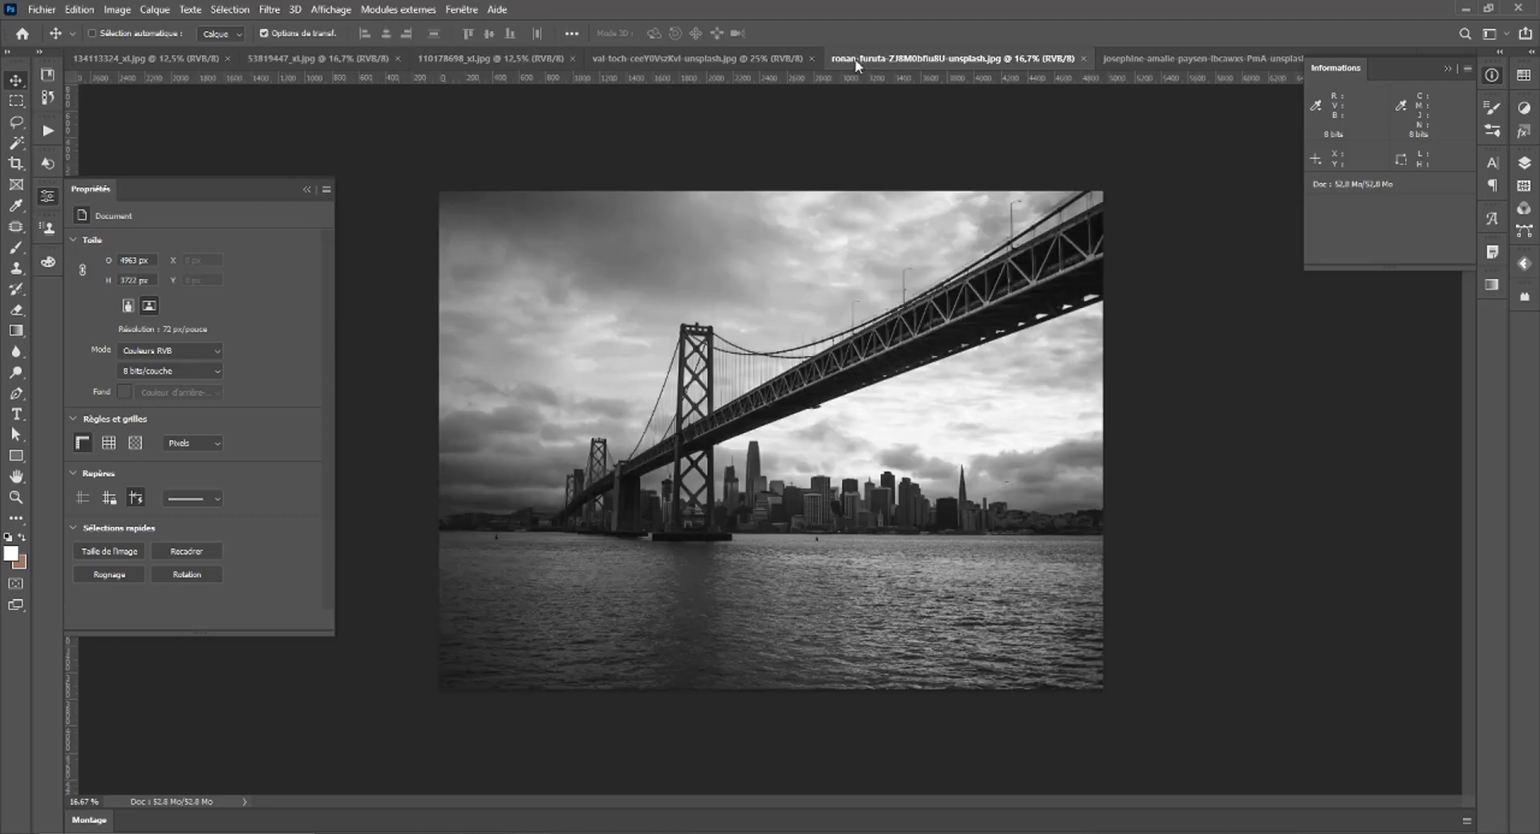
left_click(1130, 59)
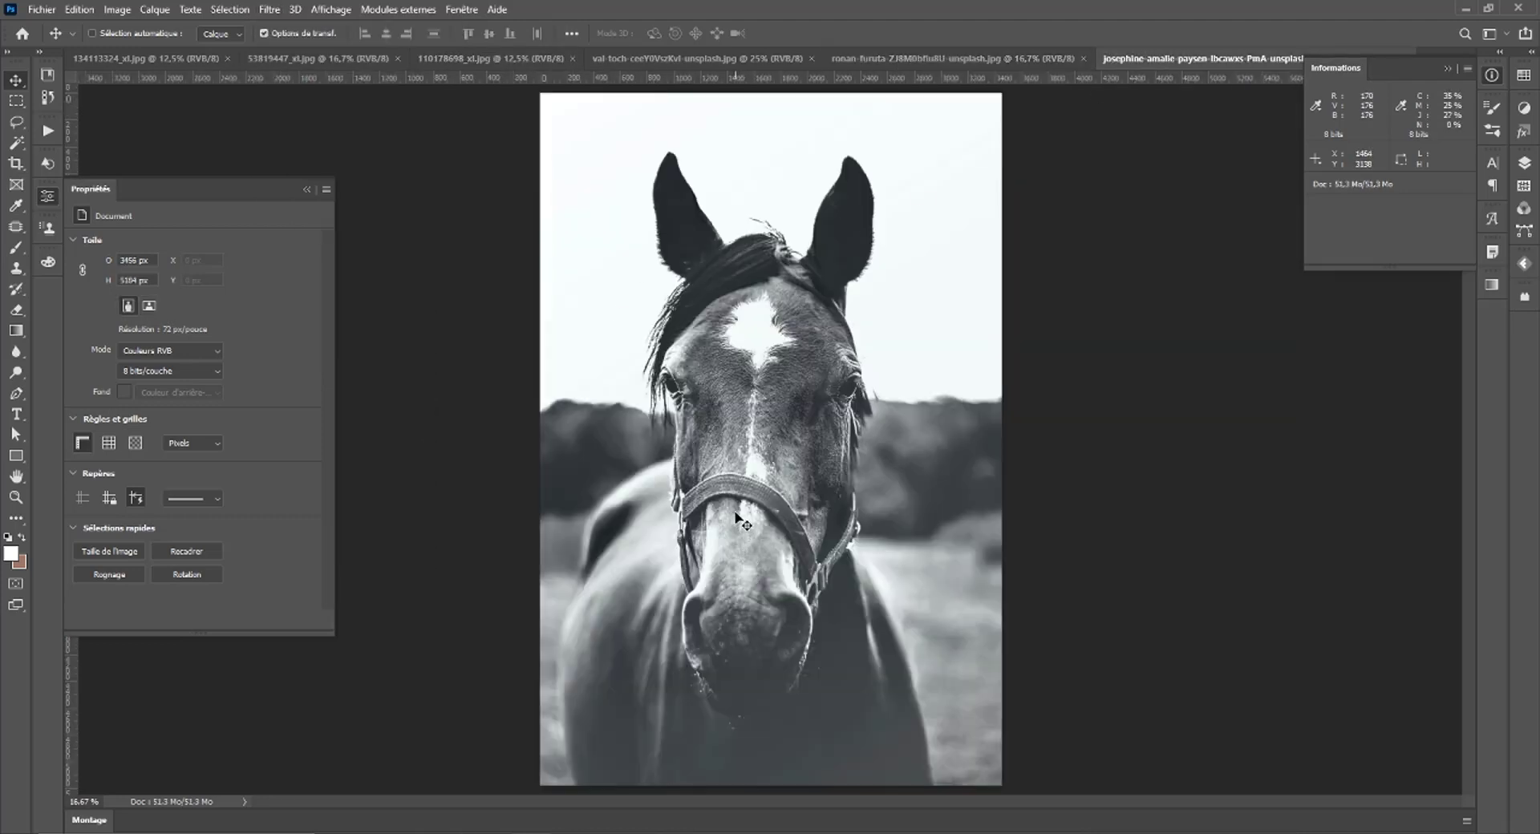
left_click(622, 57)
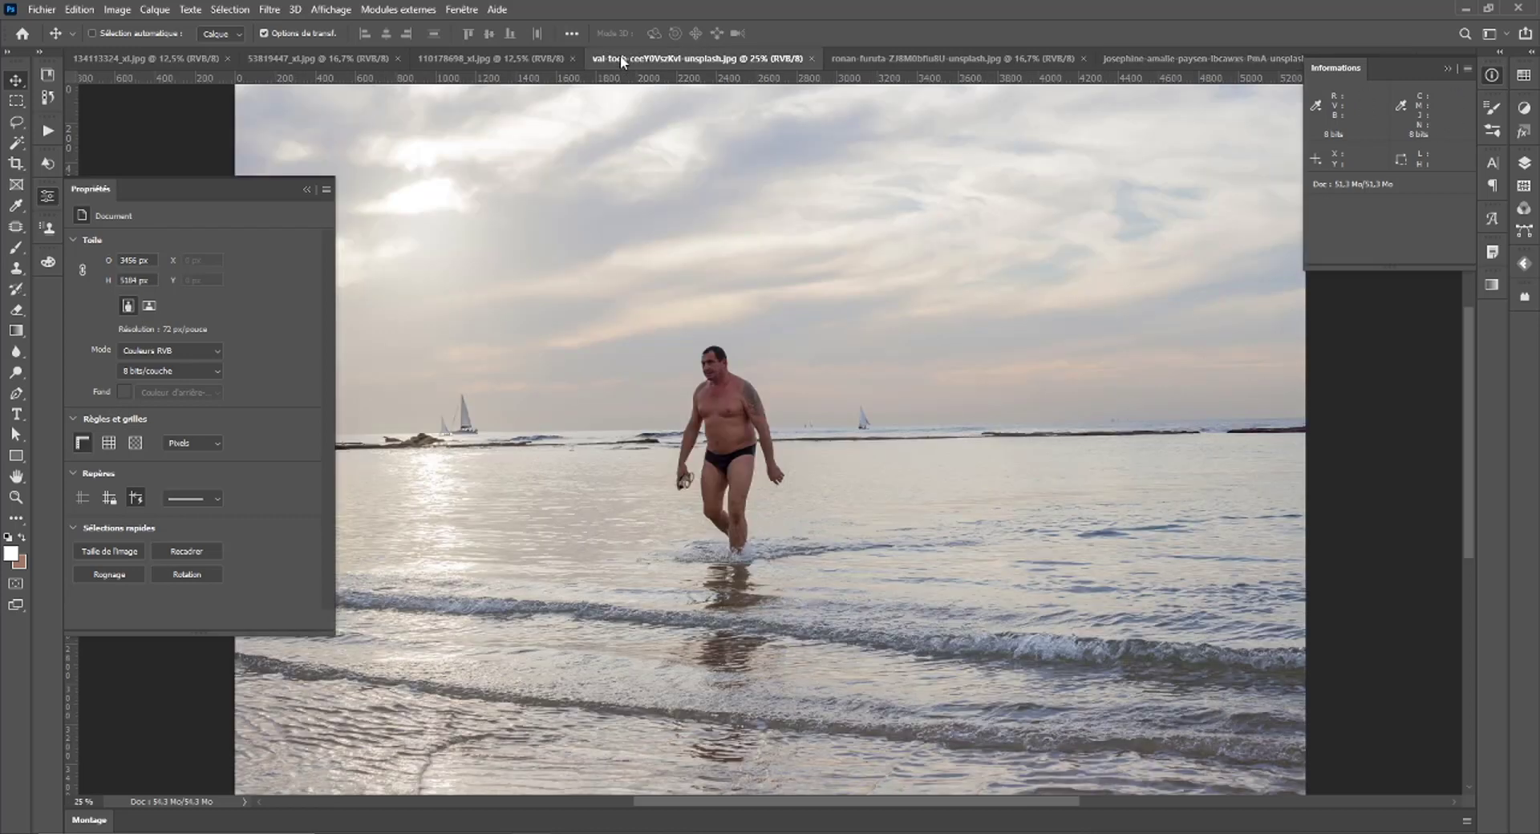
left_click(440, 56)
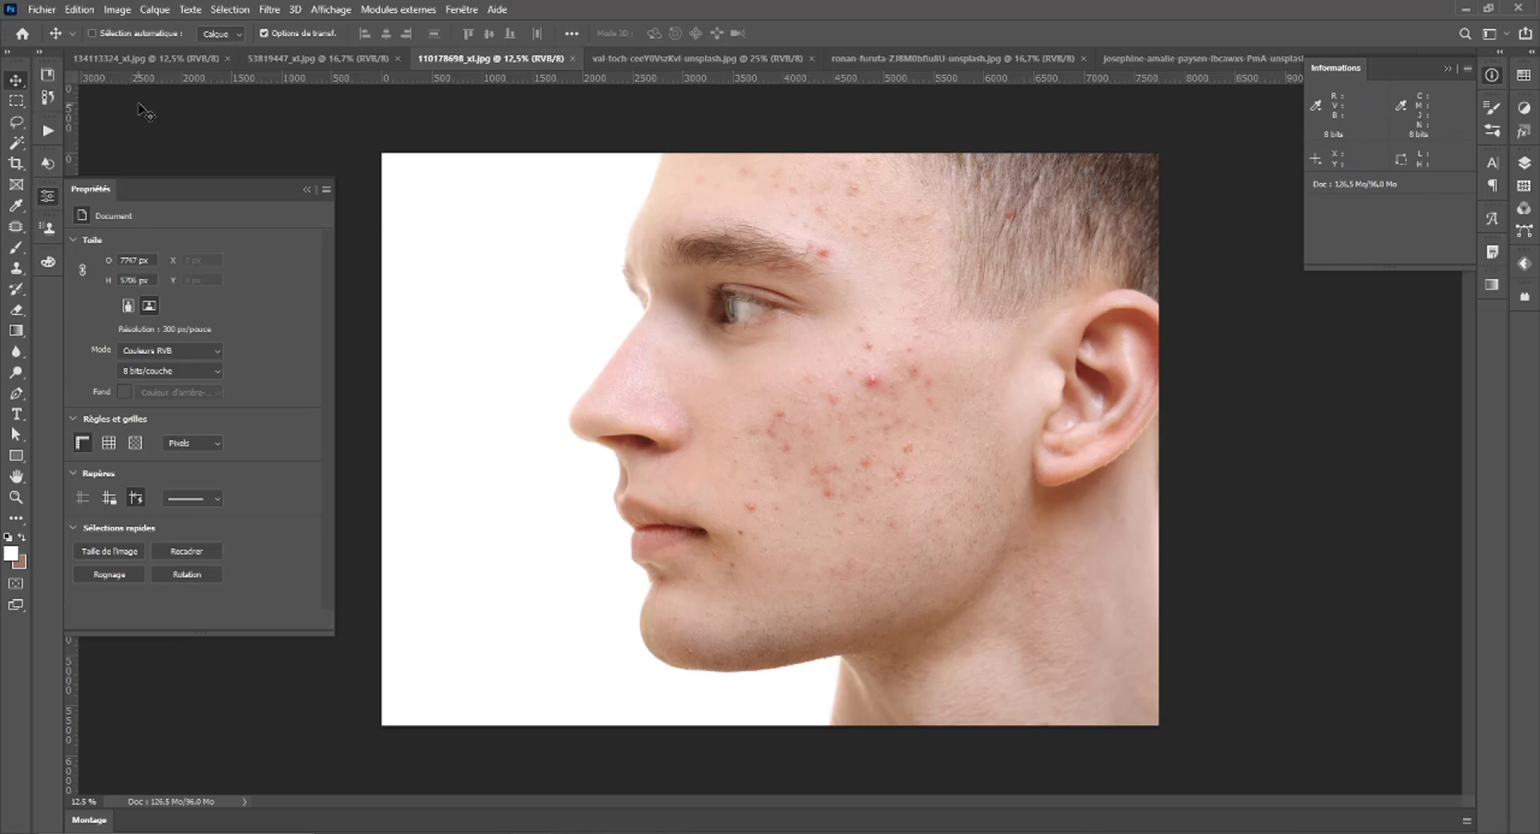
Move 53819447_xl.jpg to the first tab and switch to the black kitten photo.
left_click_drag(282, 59, 128, 55)
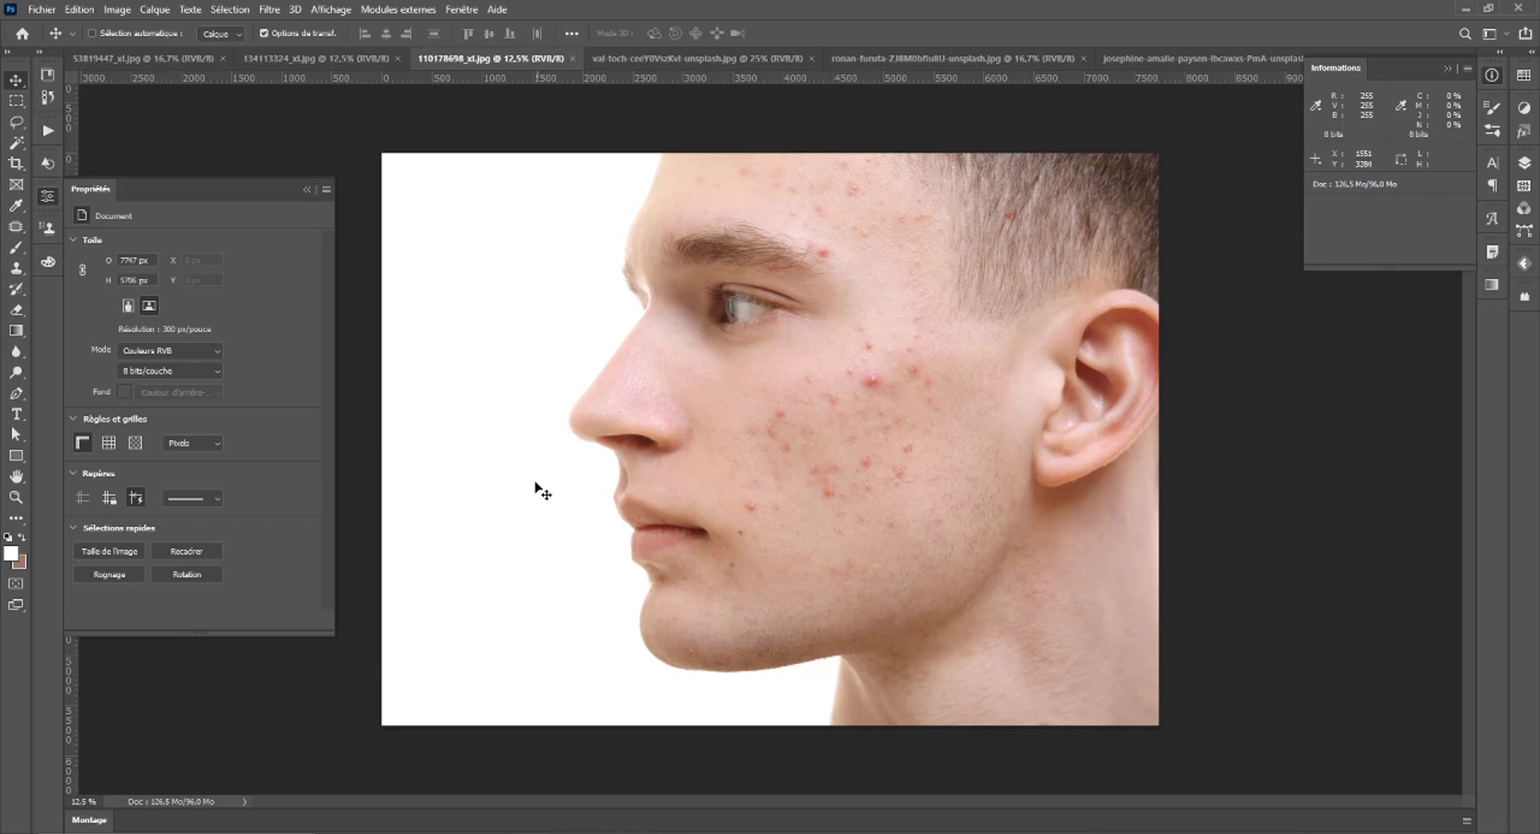
left_click(151, 66)
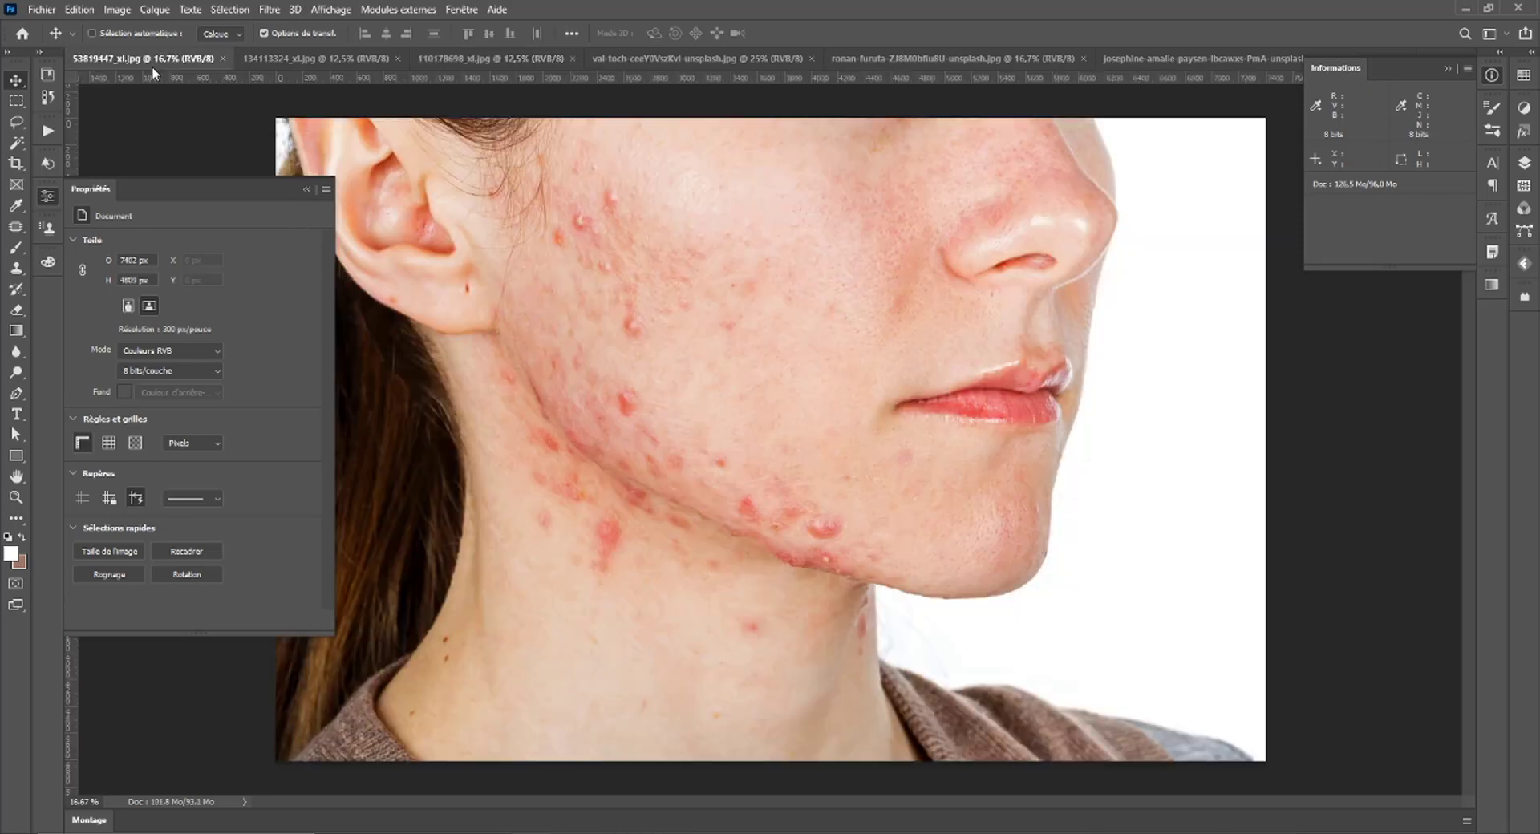
left_click(324, 58)
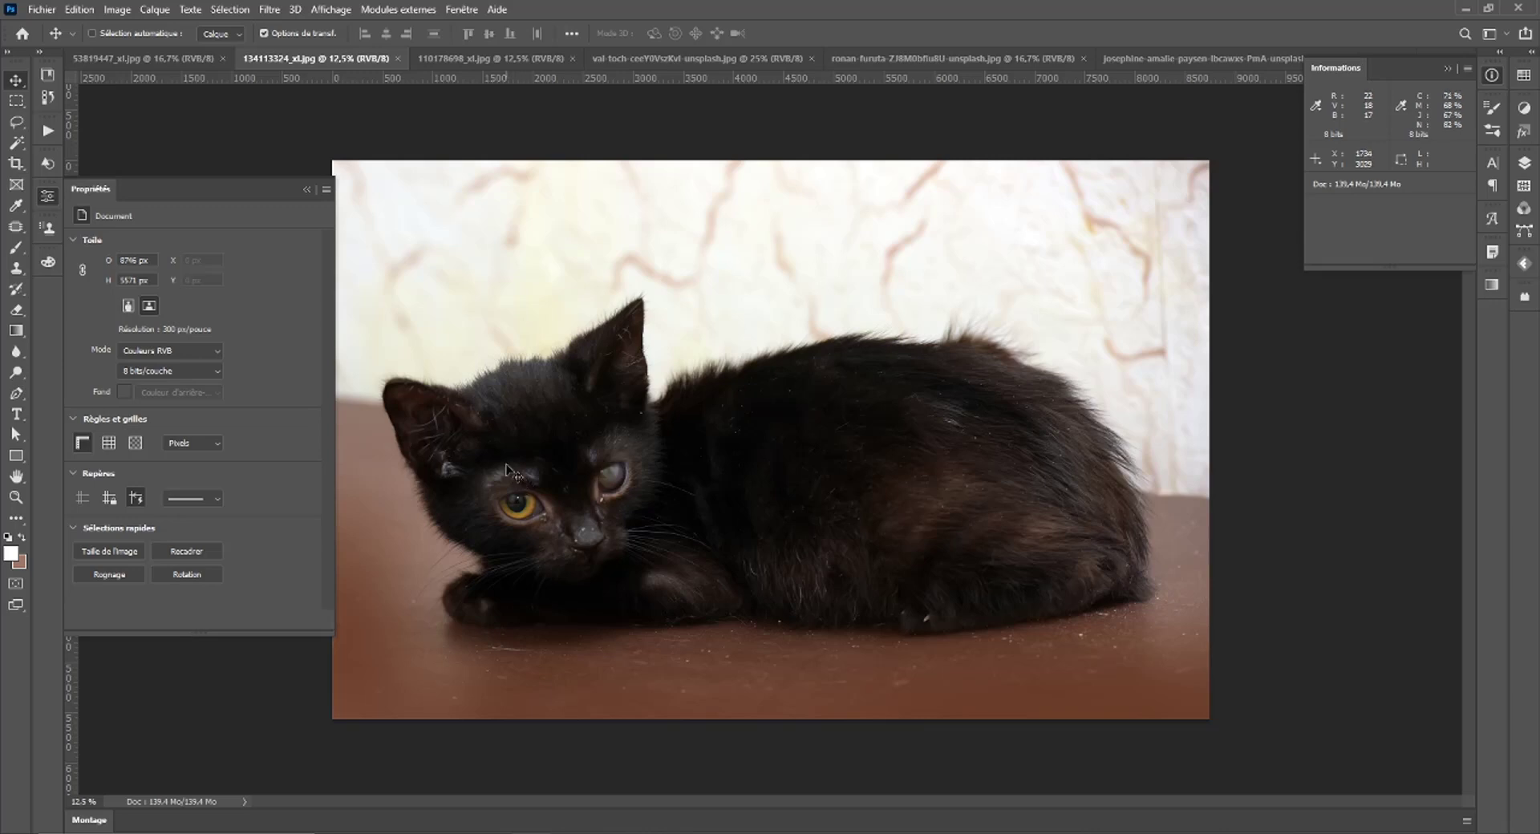
Close the Properties and Info panels and show the Layers panel.
left_click(48, 196)
left_click(1491, 75)
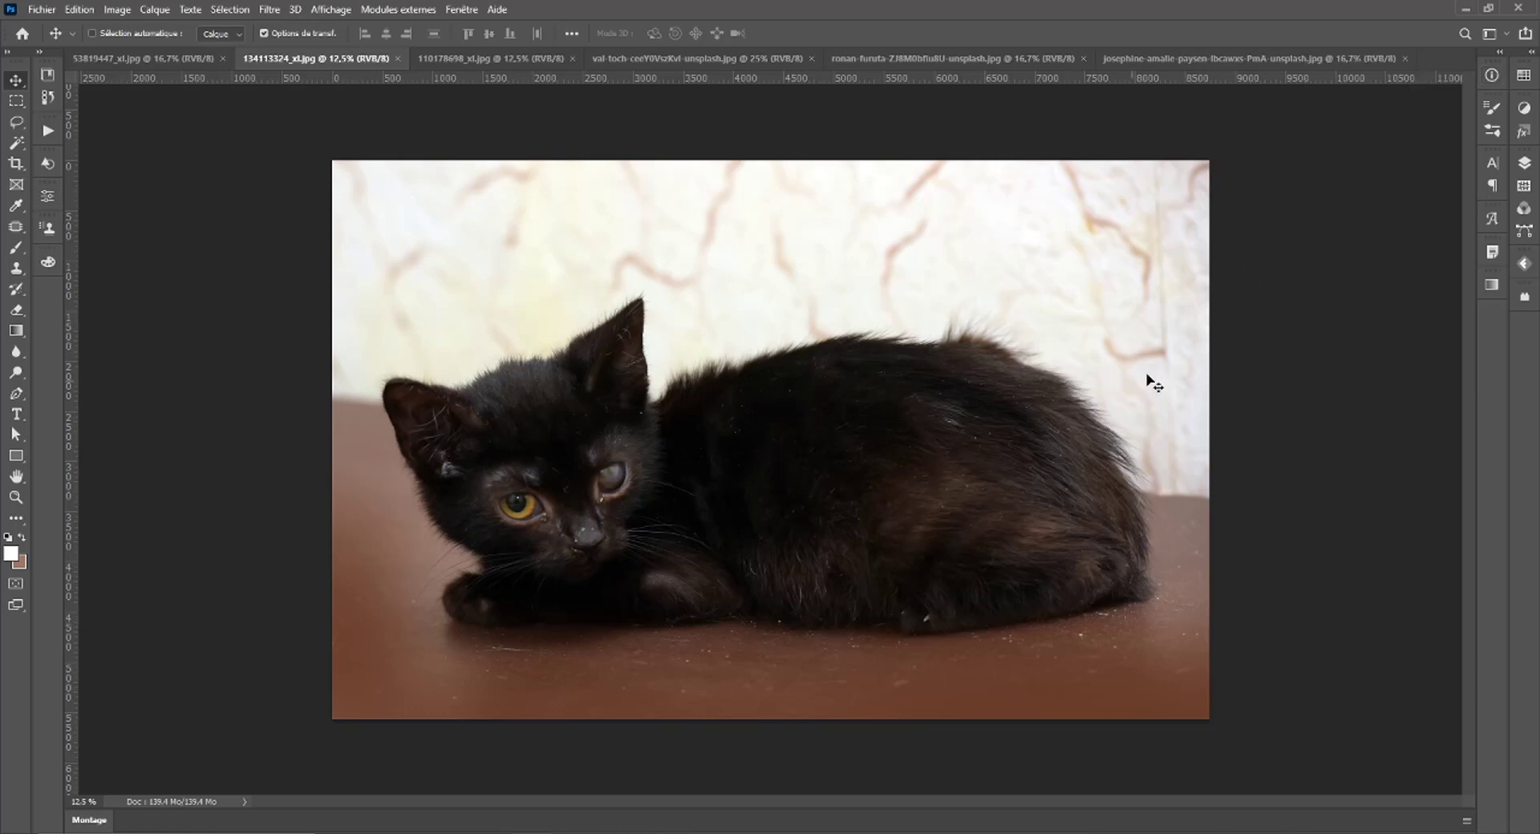
left_click(1524, 163)
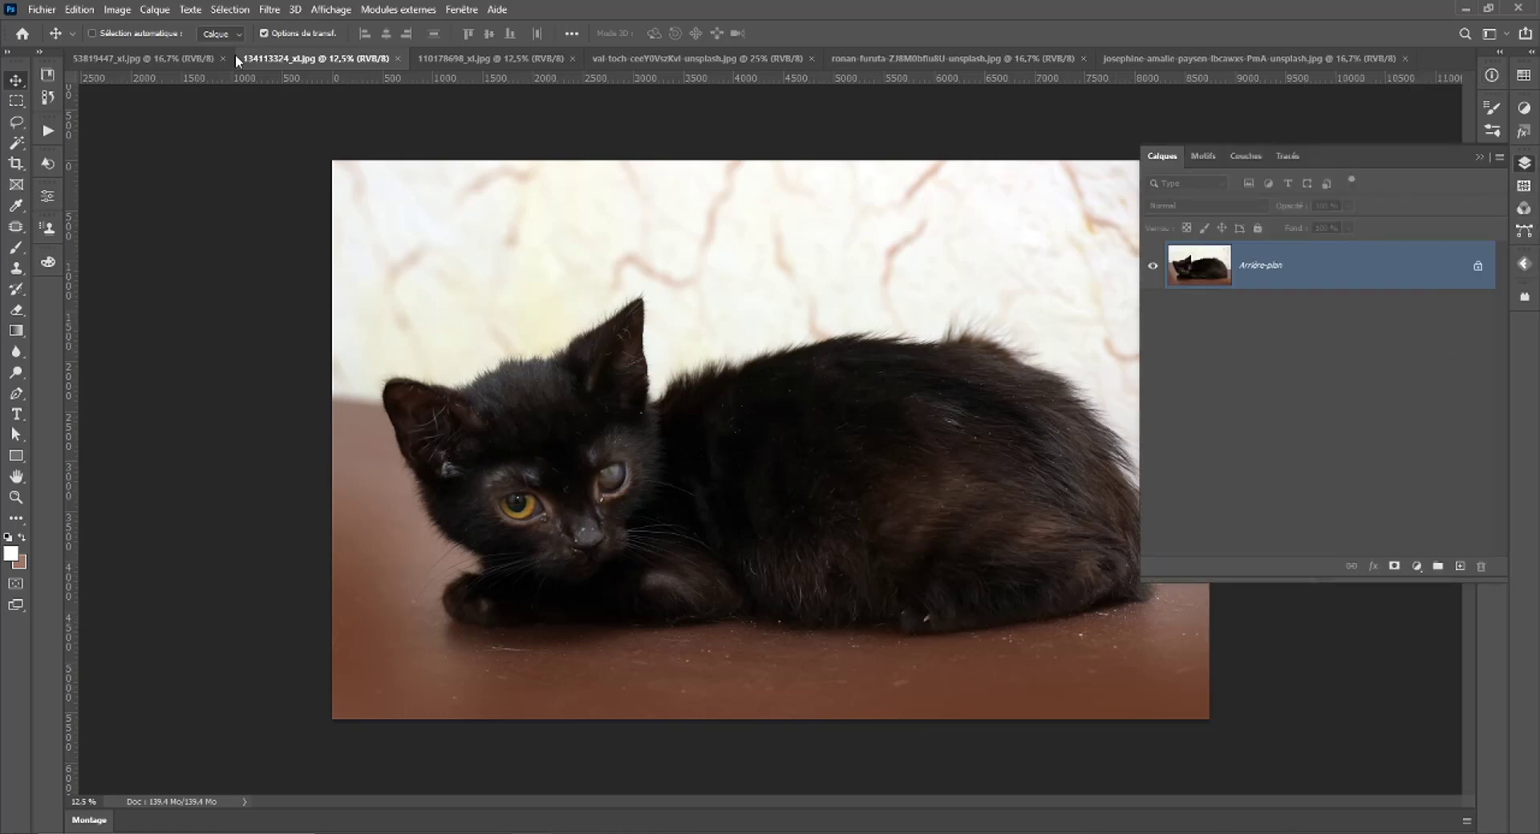
Select the Clone Stamp tool and open the Clone Source panel from the Window menu.
left_click(16, 273)
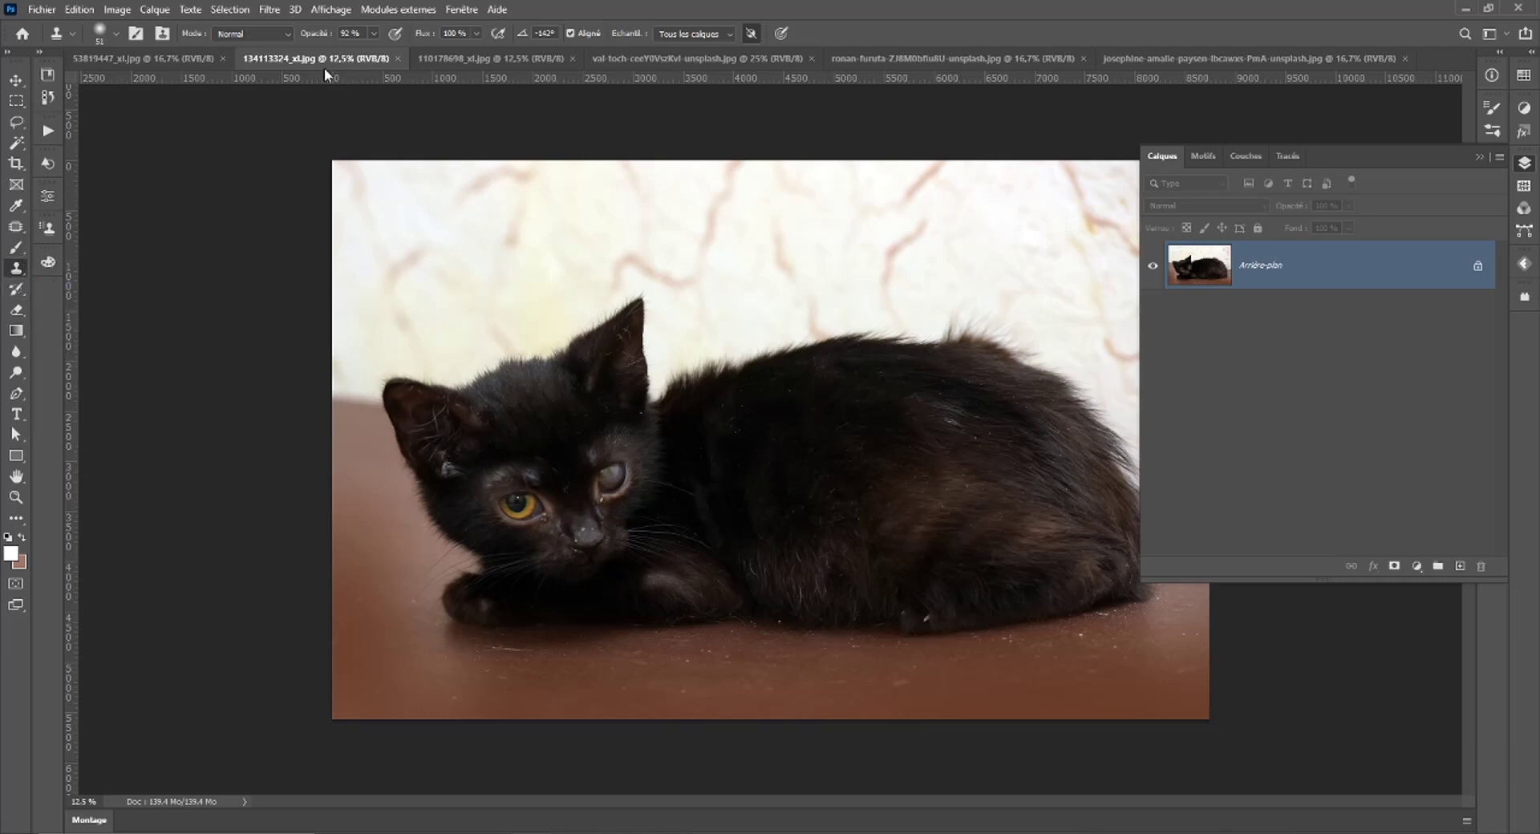
left_click(462, 9)
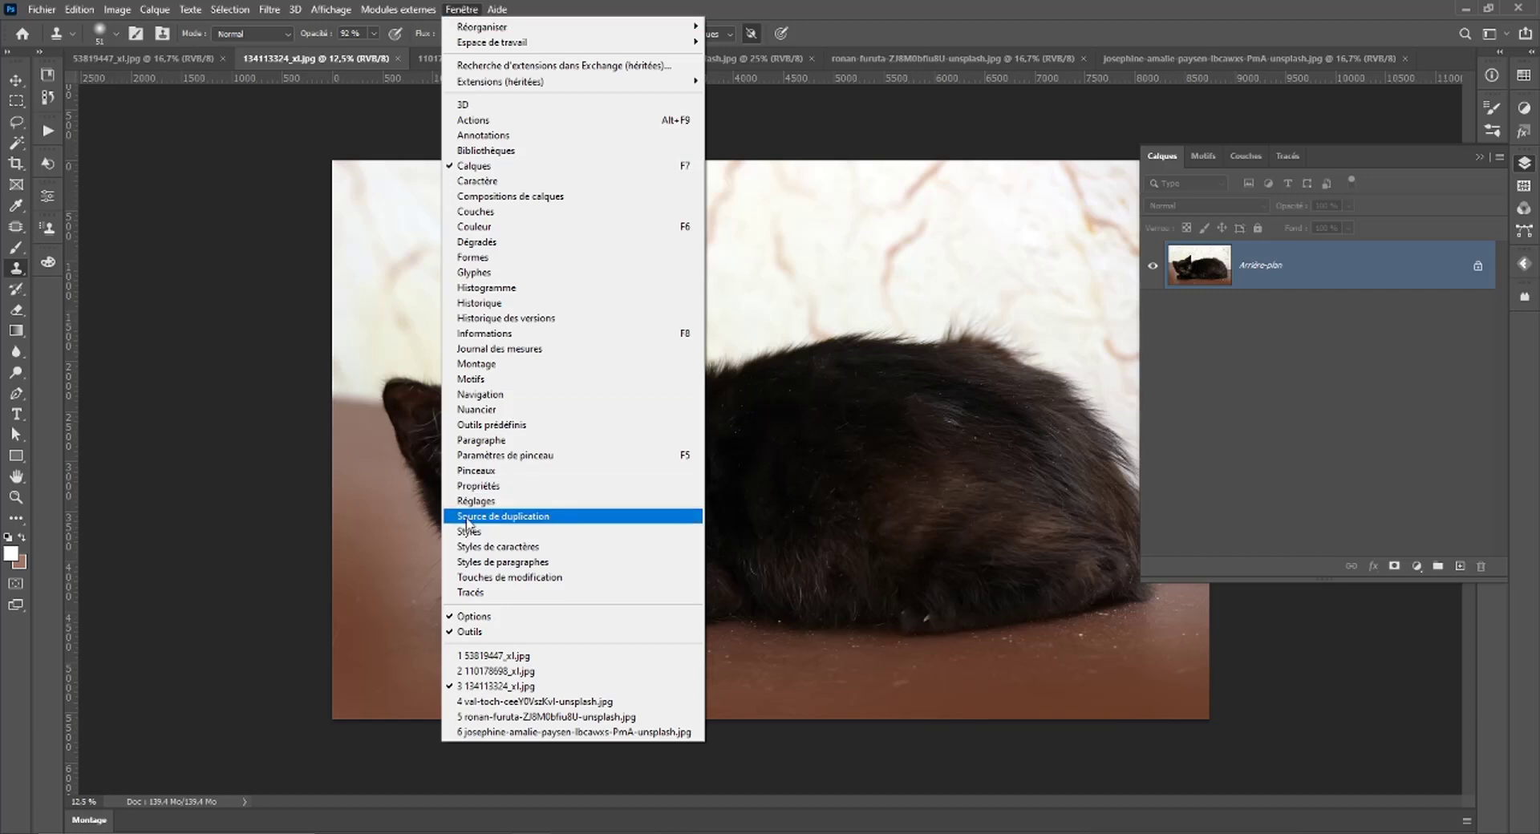
left_click(565, 521)
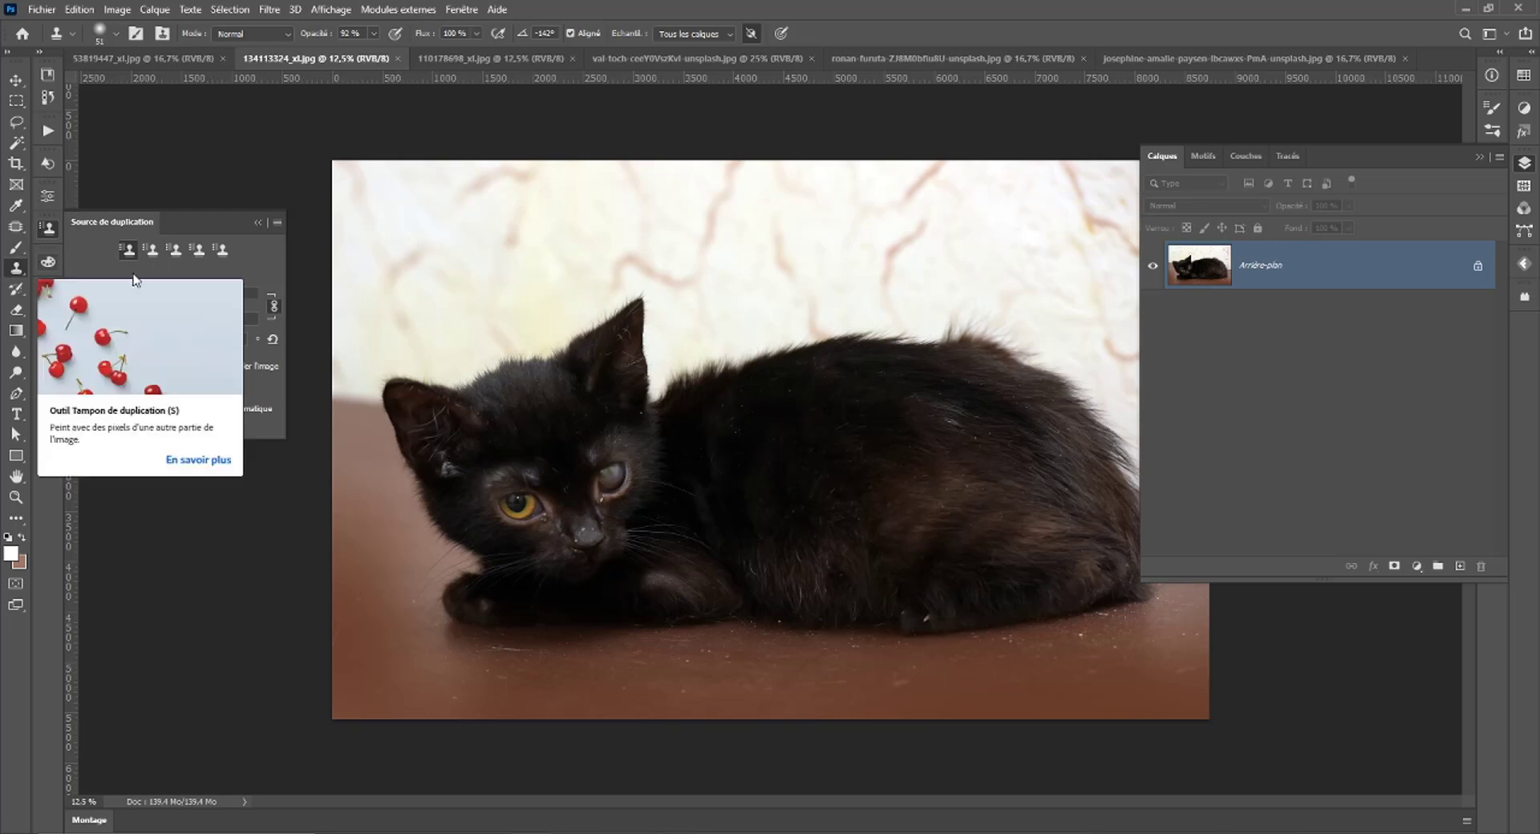
Add an empty layer Calque 1 and enlarge the clone brush, dismissing the missing-source error.
left_click(1459, 566)
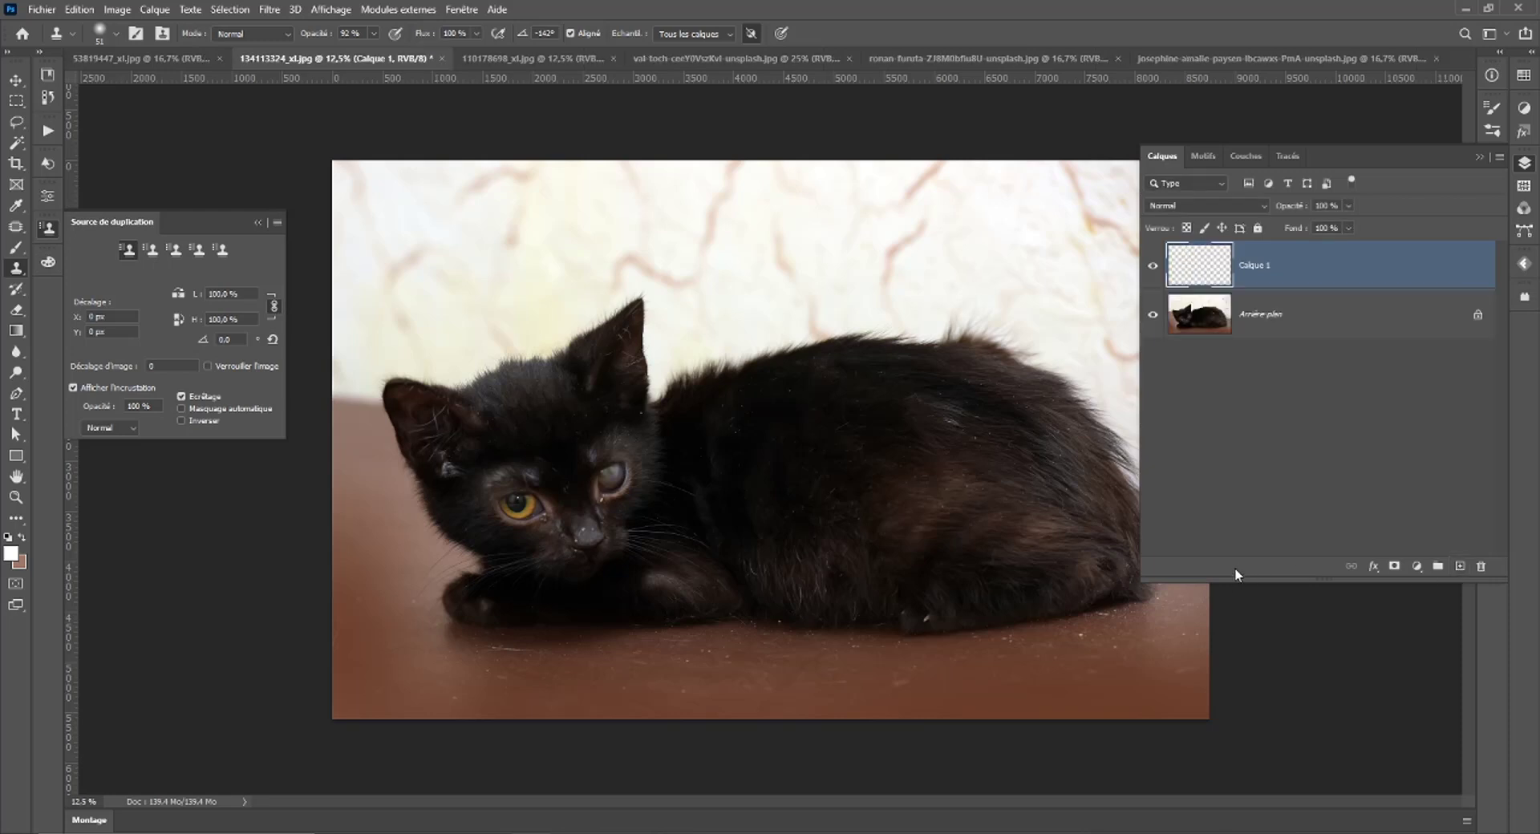
right_click(552, 324)
left_click_drag(581, 329, 725, 328)
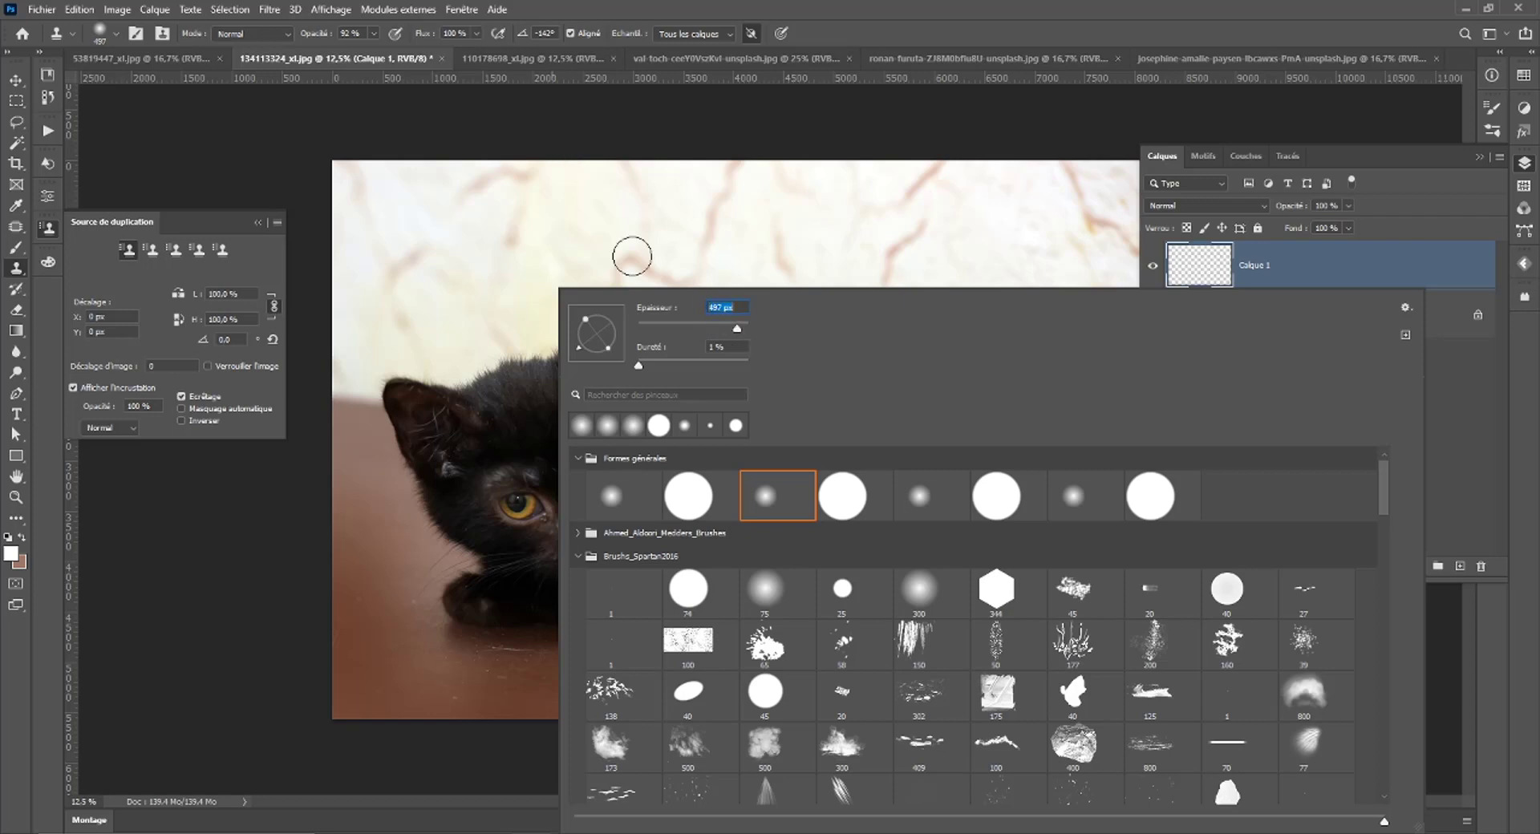
left_click(265, 136)
key("Return")
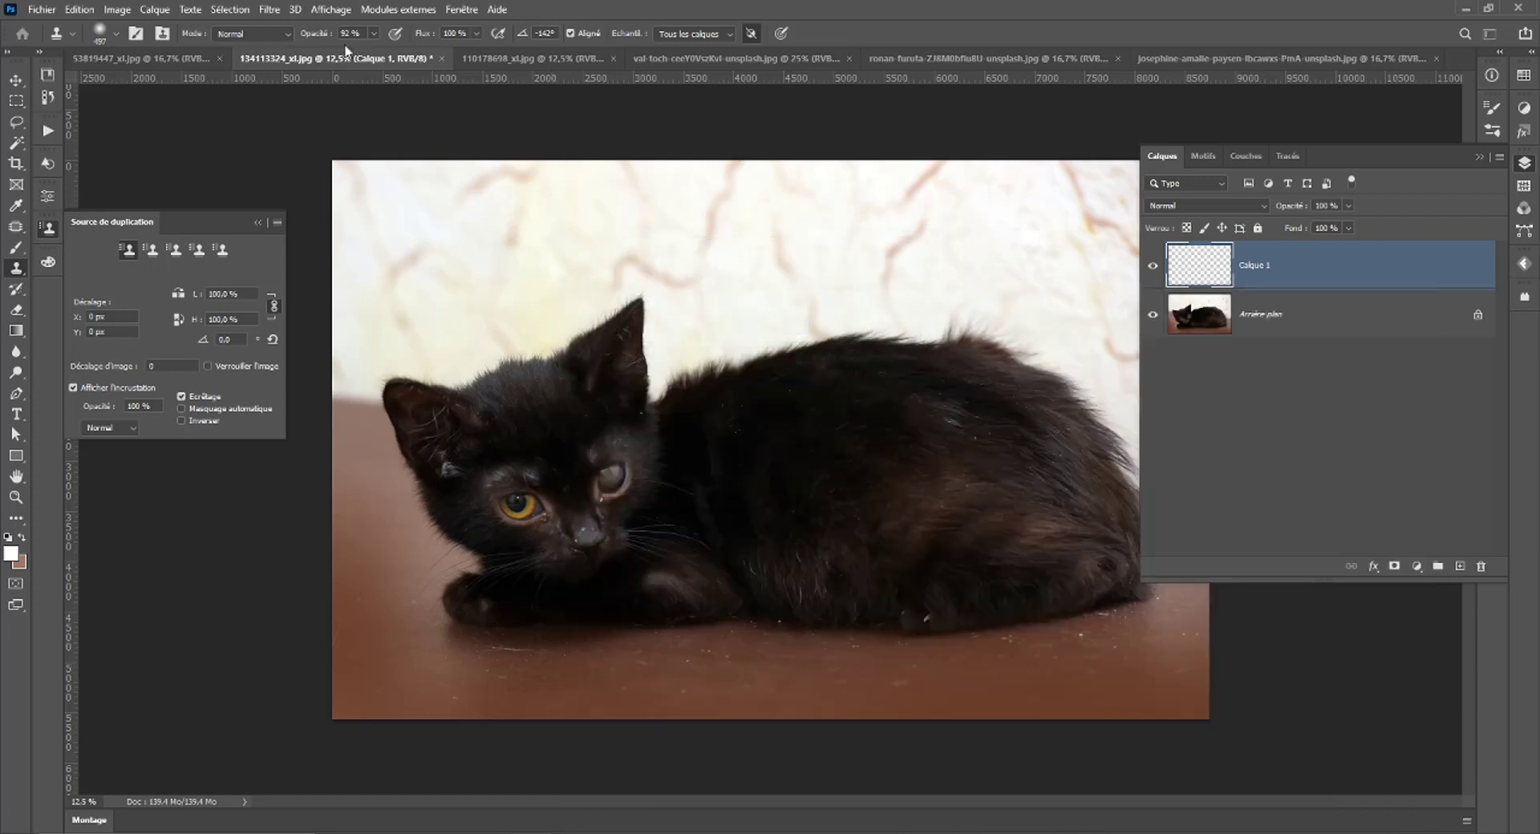
Set brush opacity to 100% and angle to 0°, then sample the kitten's healthy eye.
left_click(373, 34)
left_click(545, 33)
key("BackSpace")
key("Return")
left_click(611, 467)
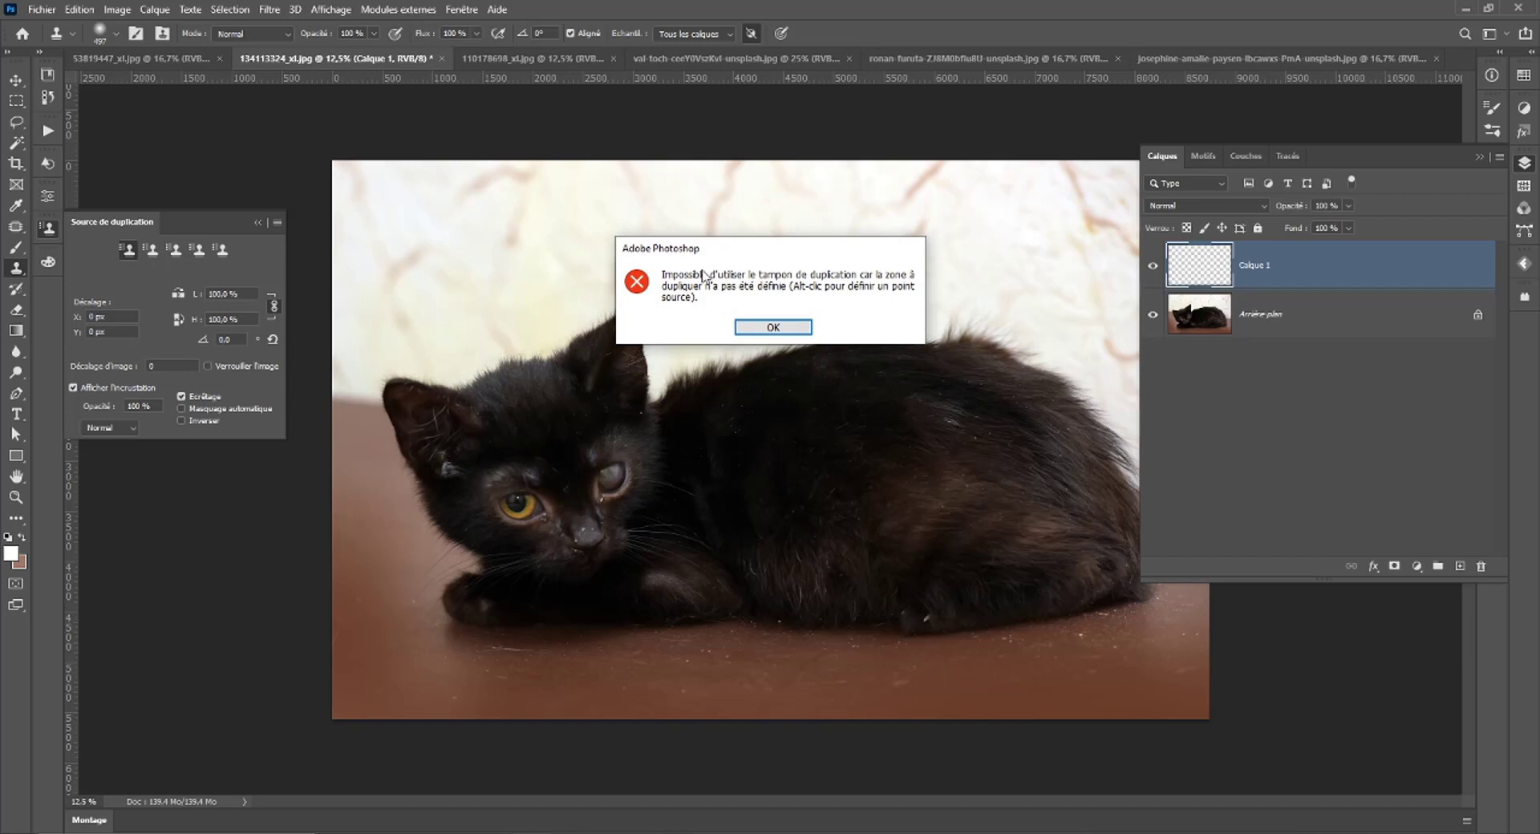
left_click(772, 326)
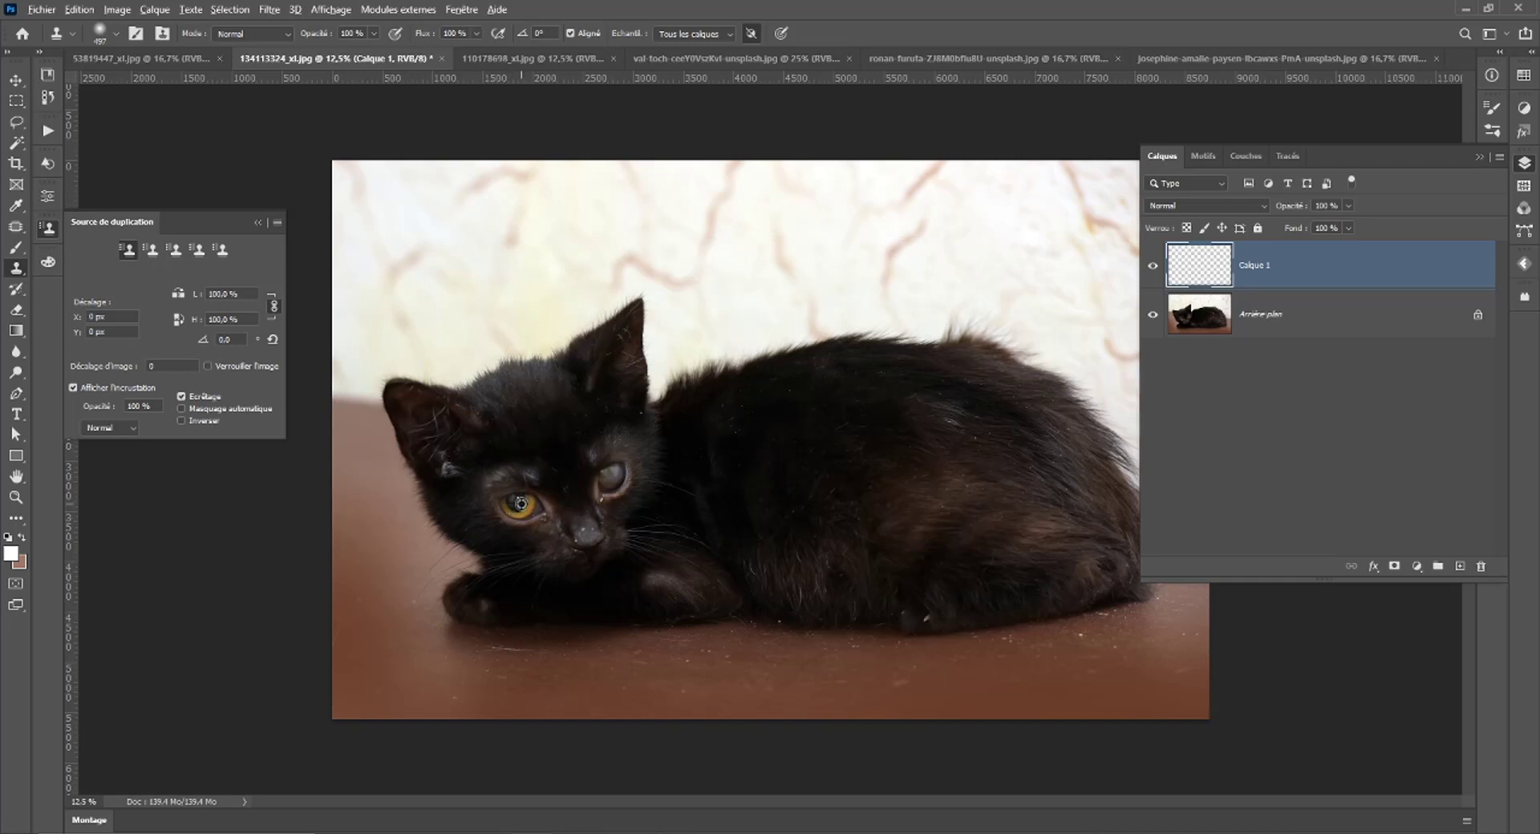
left_click(520, 506, "alt")
left_click(691, 34)
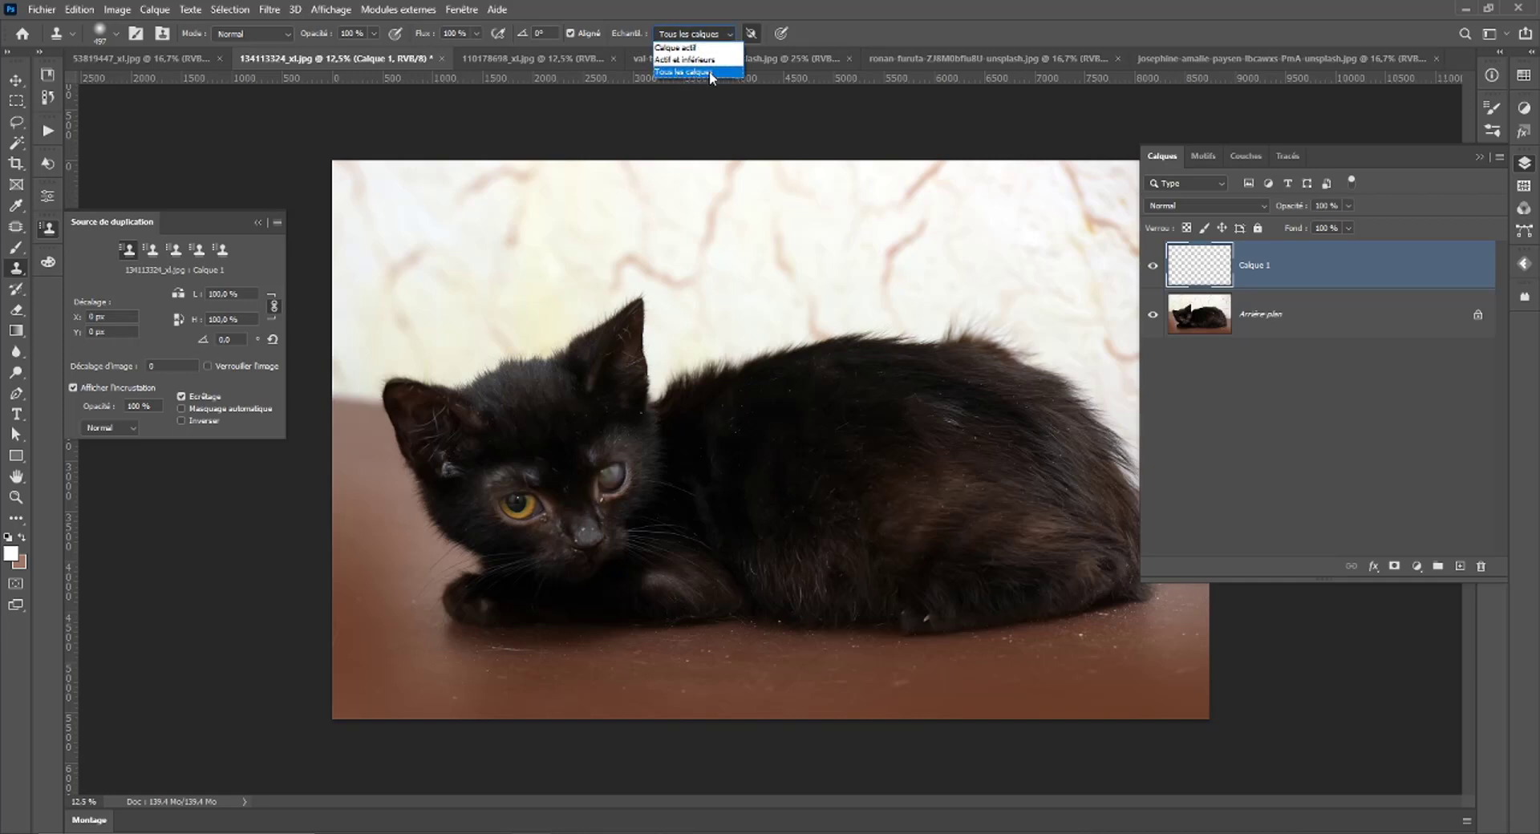
left_click(1303, 291)
left_click(1478, 567)
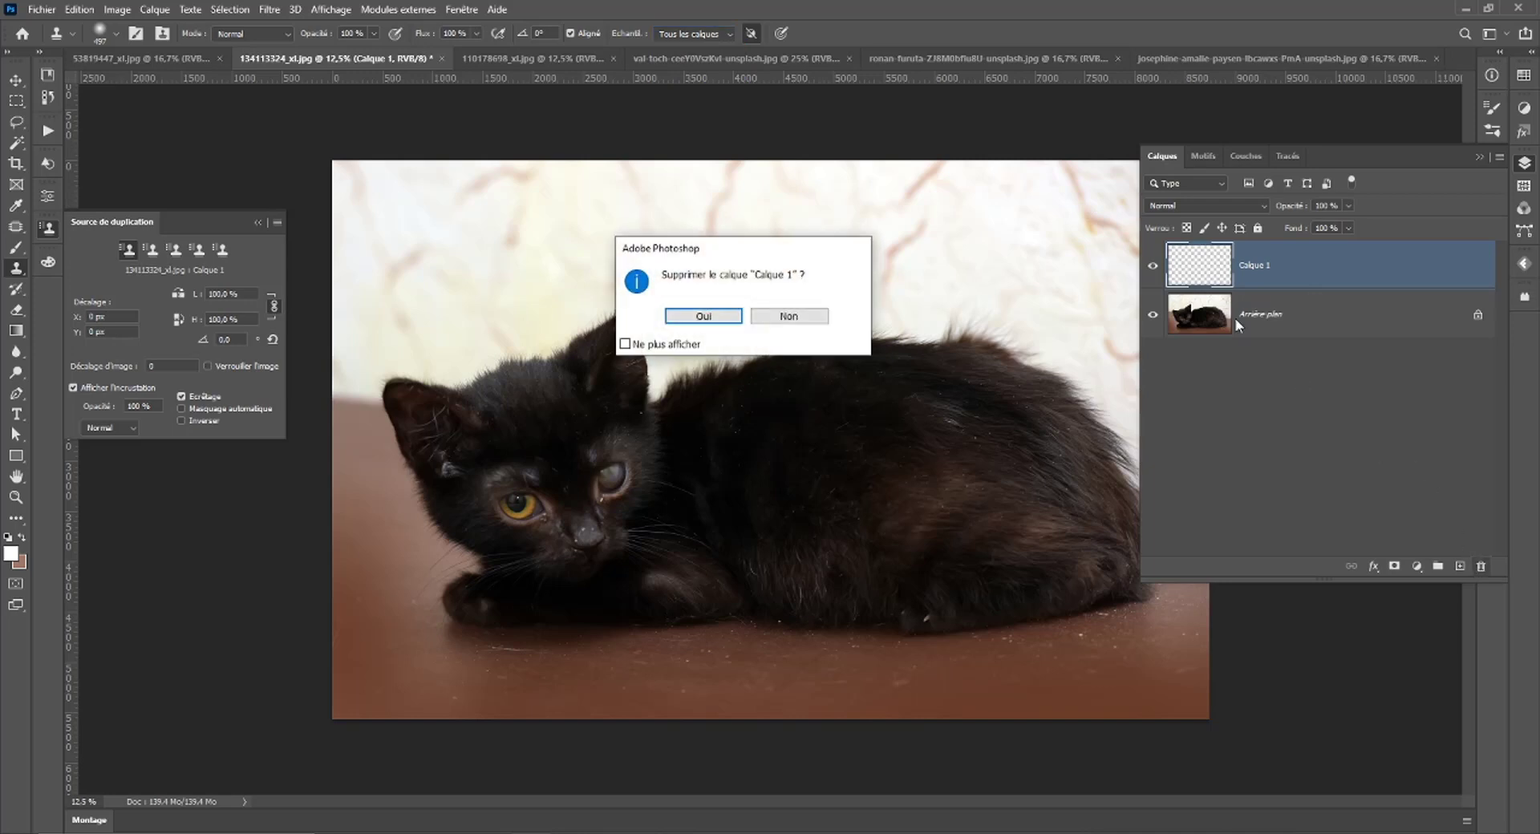
left_click(790, 314)
left_click(676, 34)
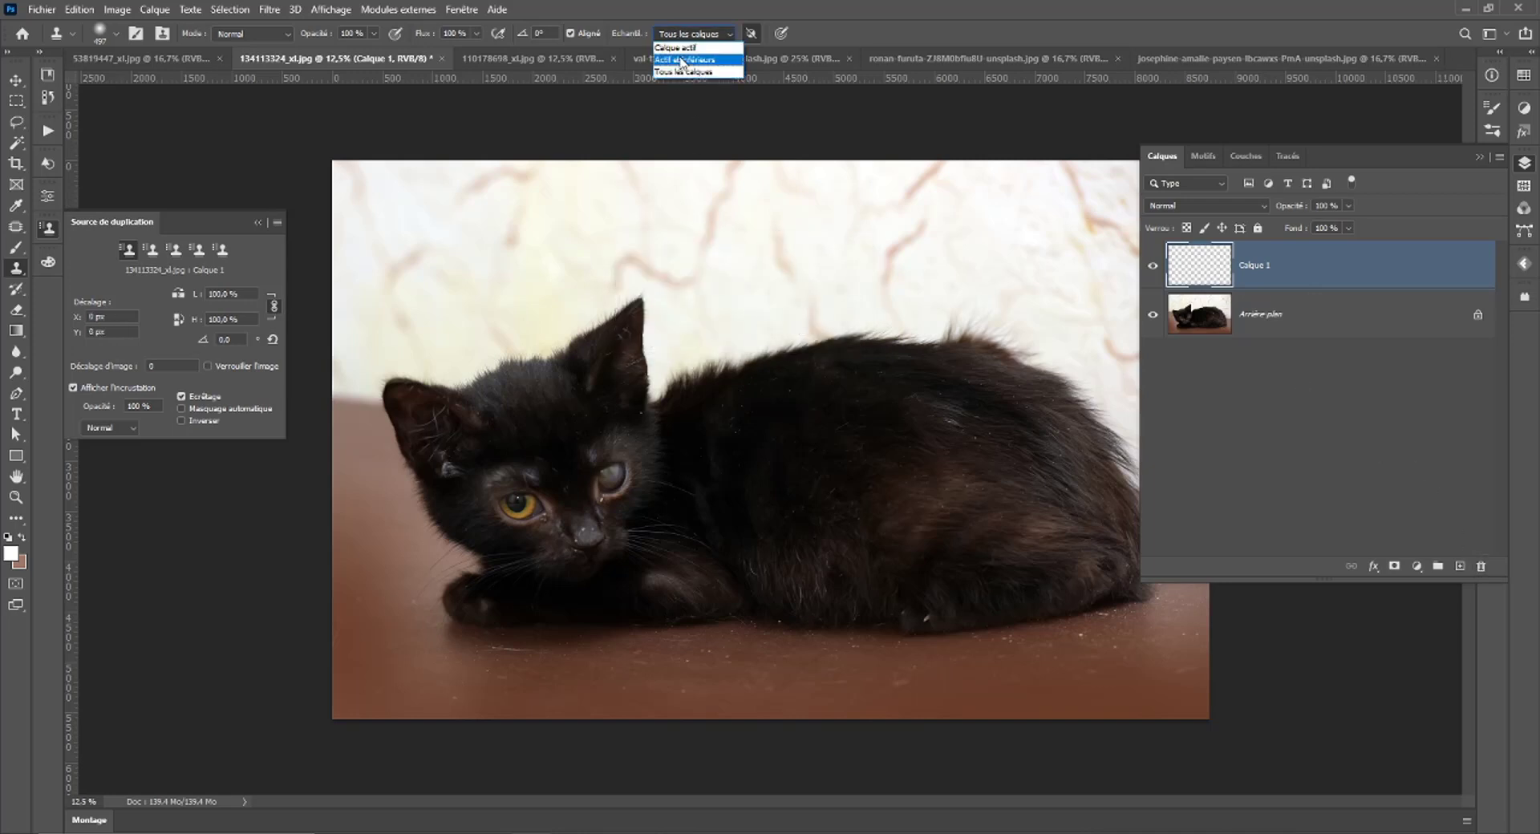
left_click(678, 45)
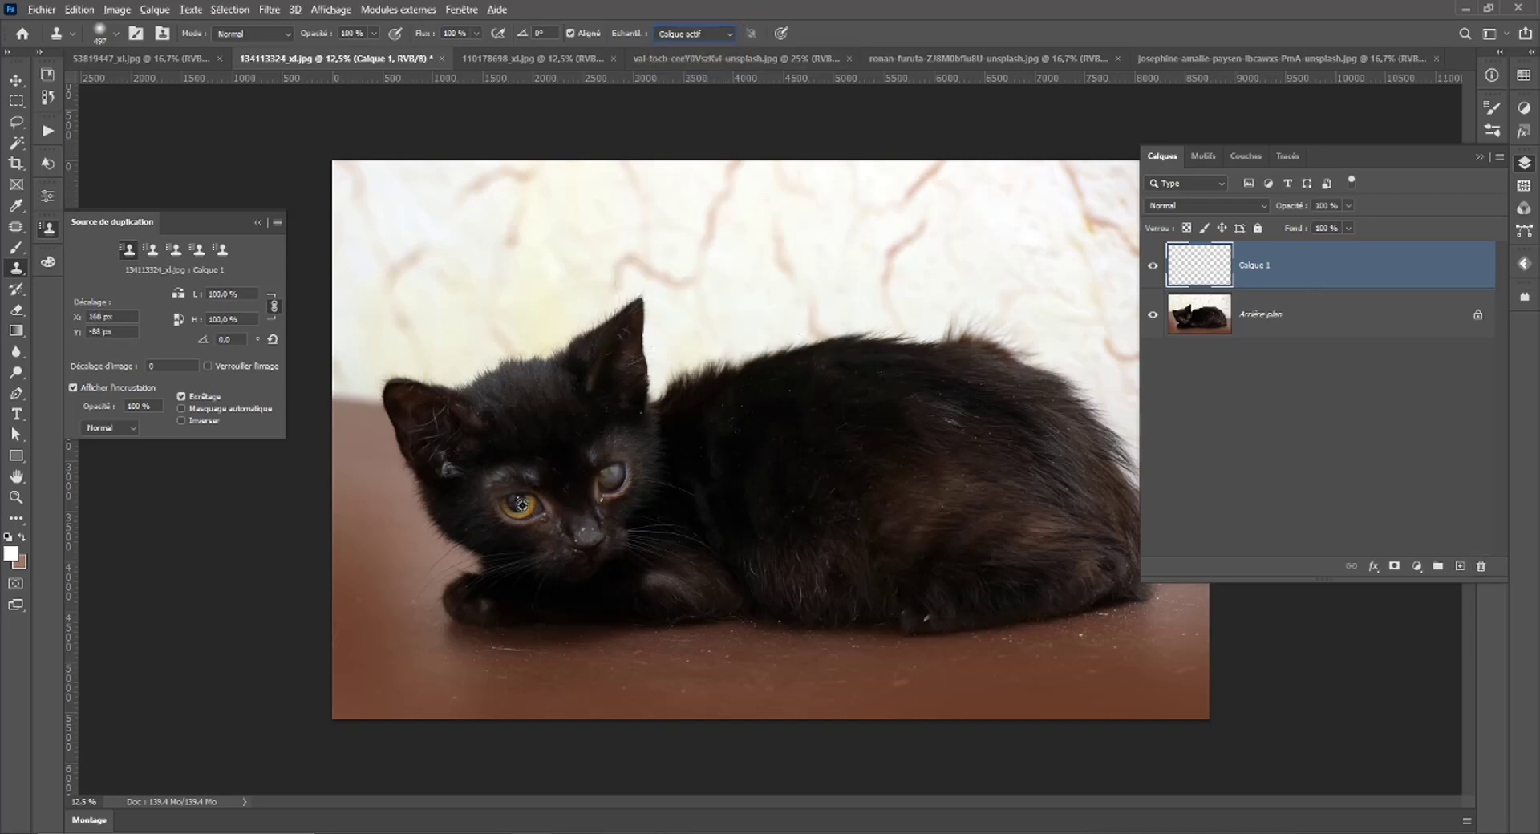
left_click(522, 506, "alt")
left_click(689, 34)
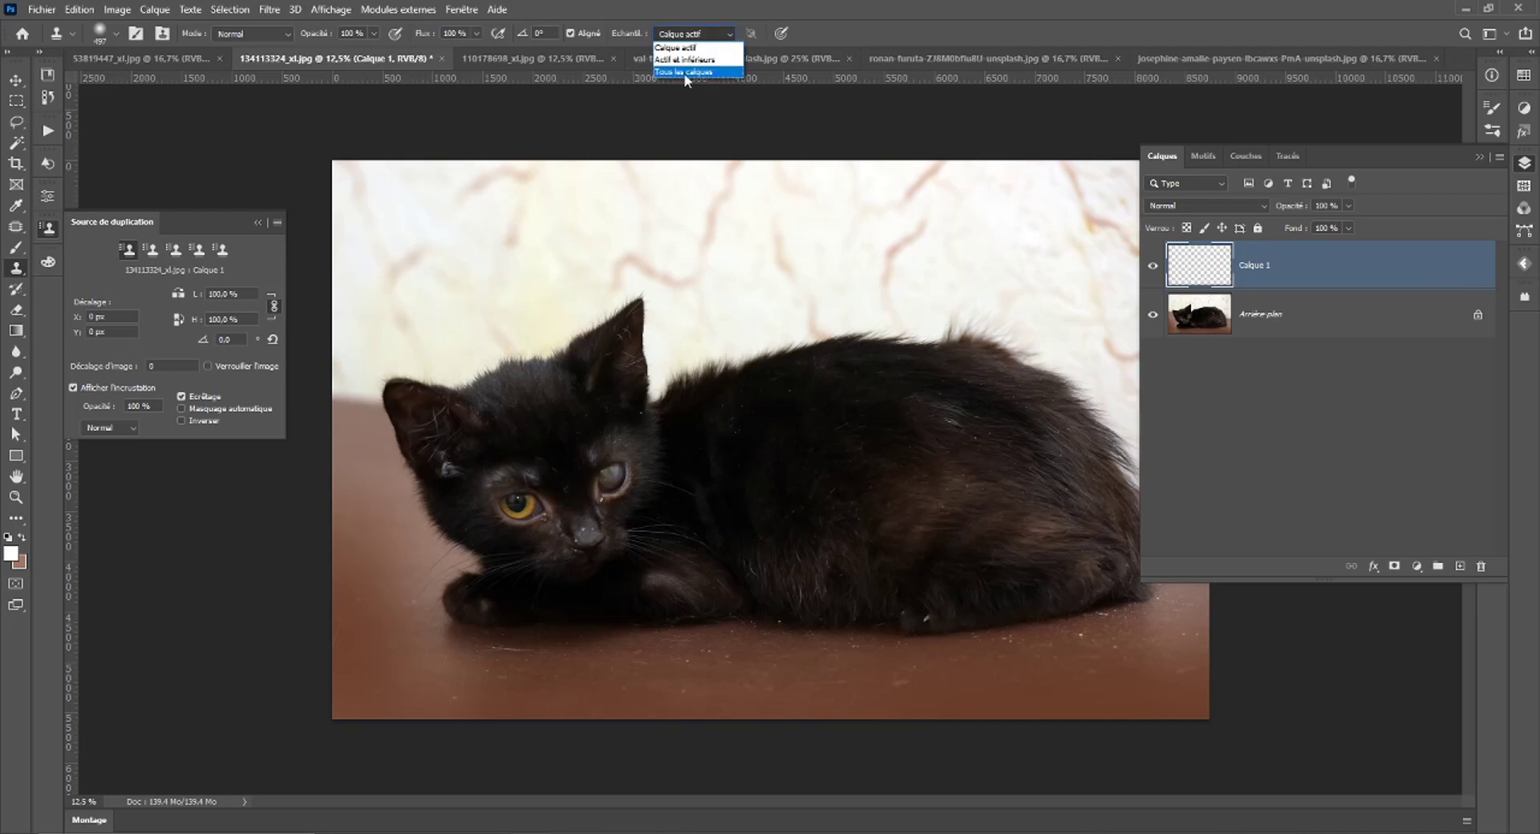
left_click(684, 69)
left_click(520, 507, "alt")
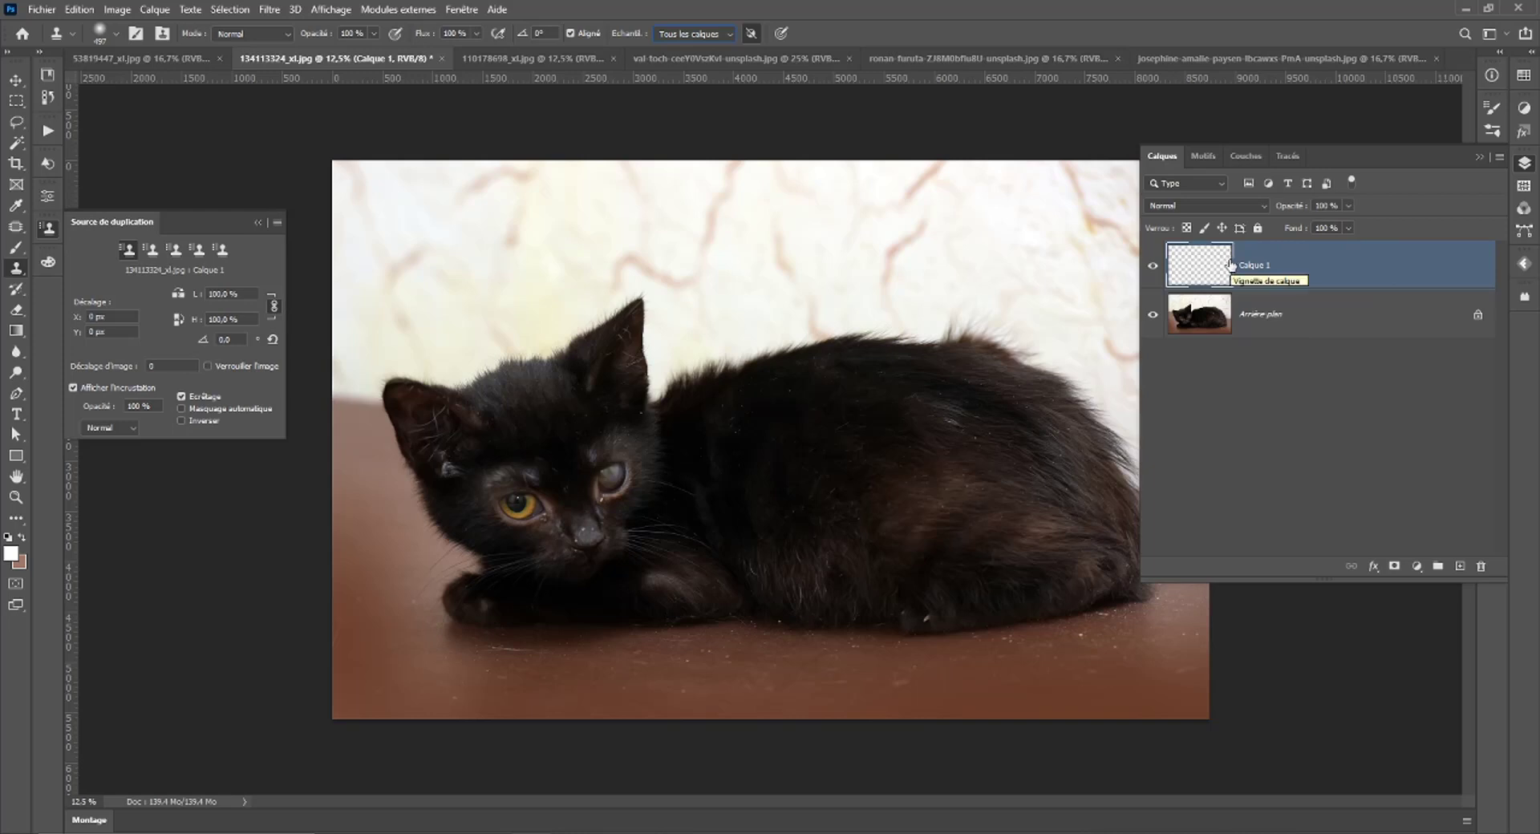
Clone the golden eye over the cloudy eye, toggle Calque 1 to compare, then free-transform it.
left_click_drag(611, 461, 631, 473)
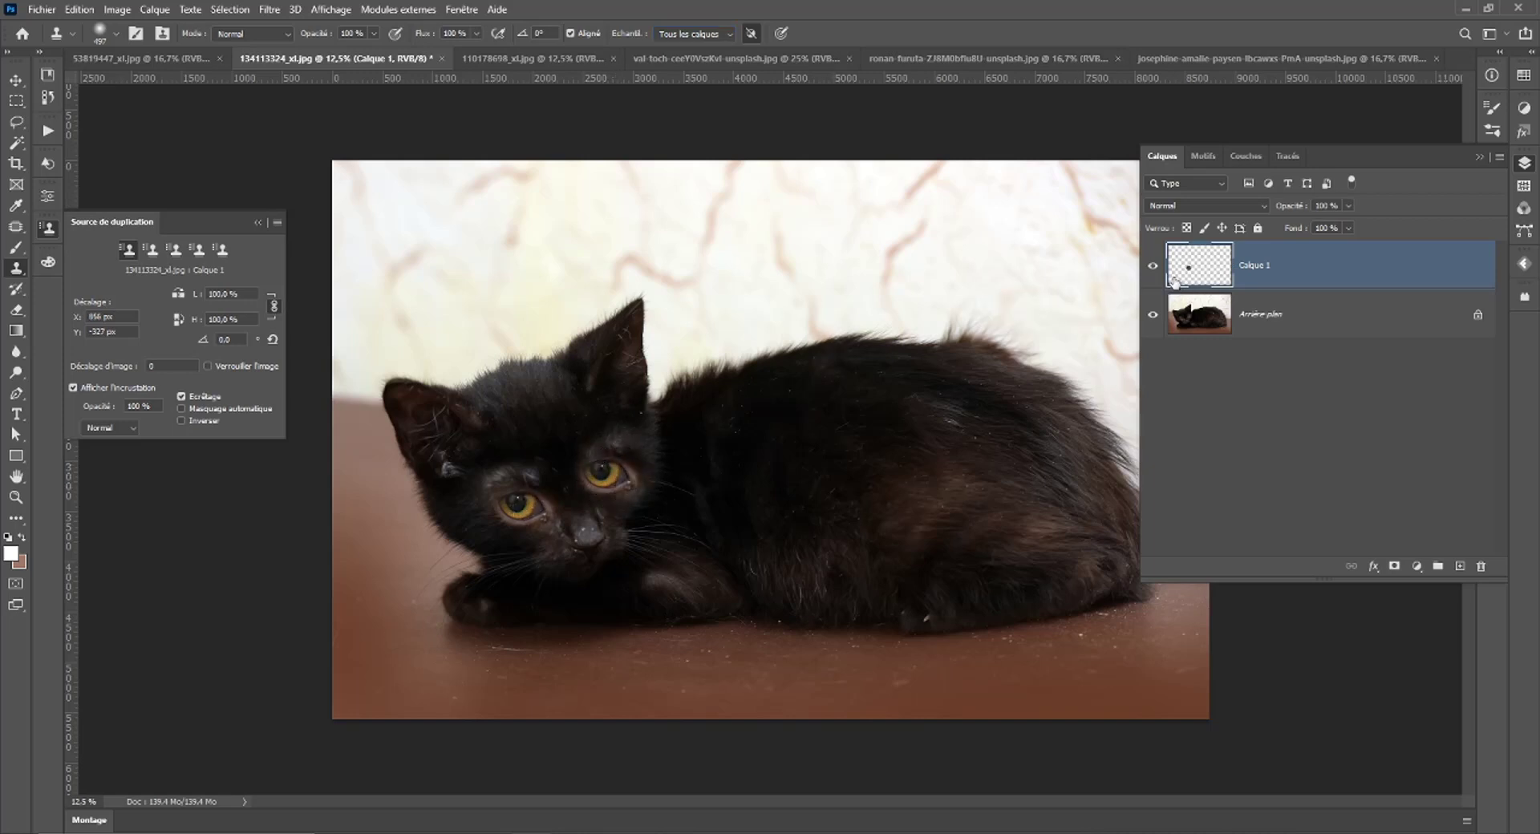
left_click(1153, 267)
left_click(1152, 267)
left_click(1153, 267)
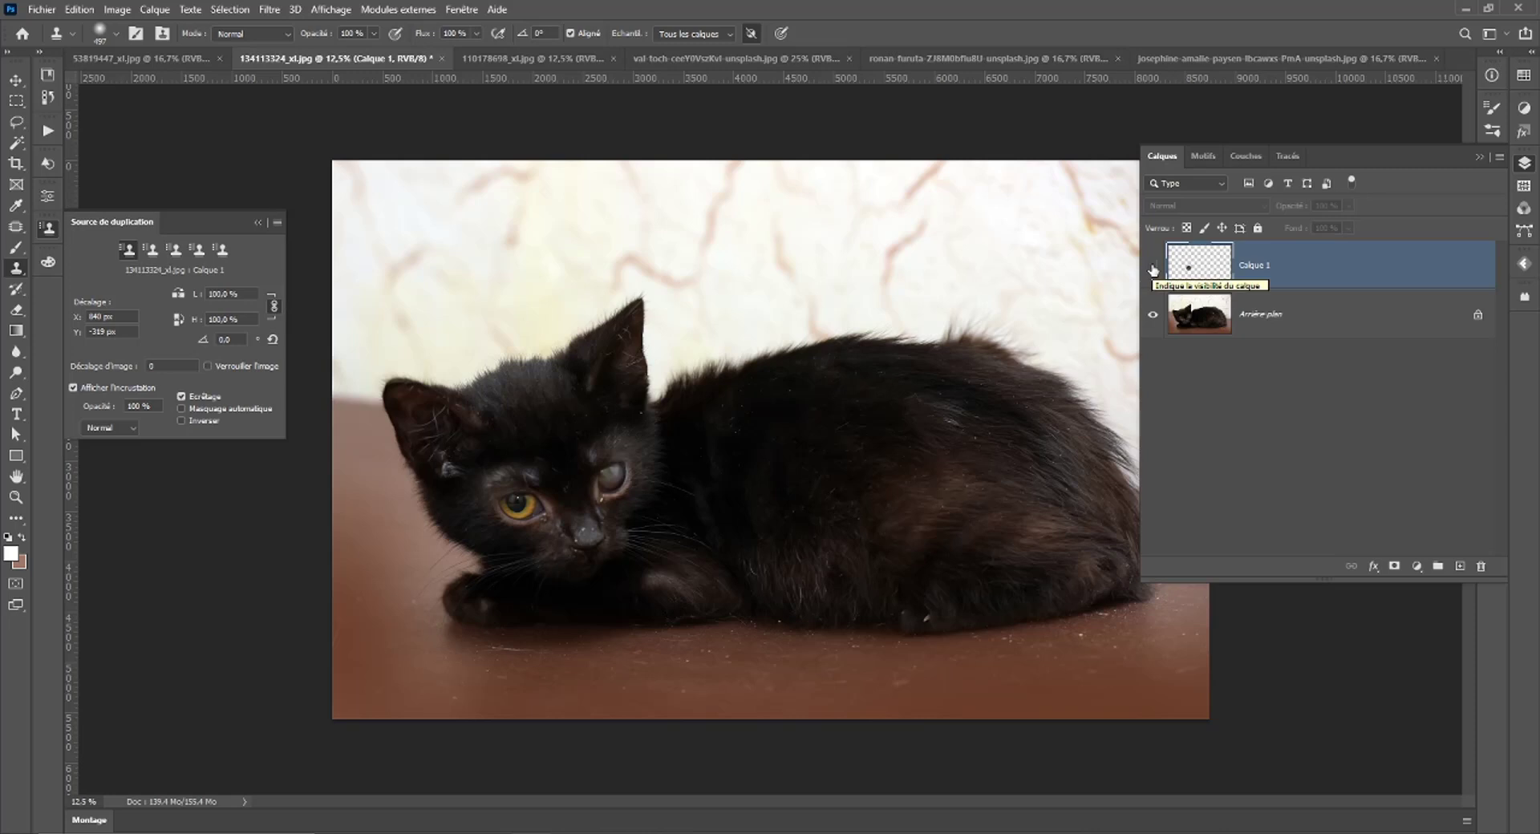
left_click(1152, 267)
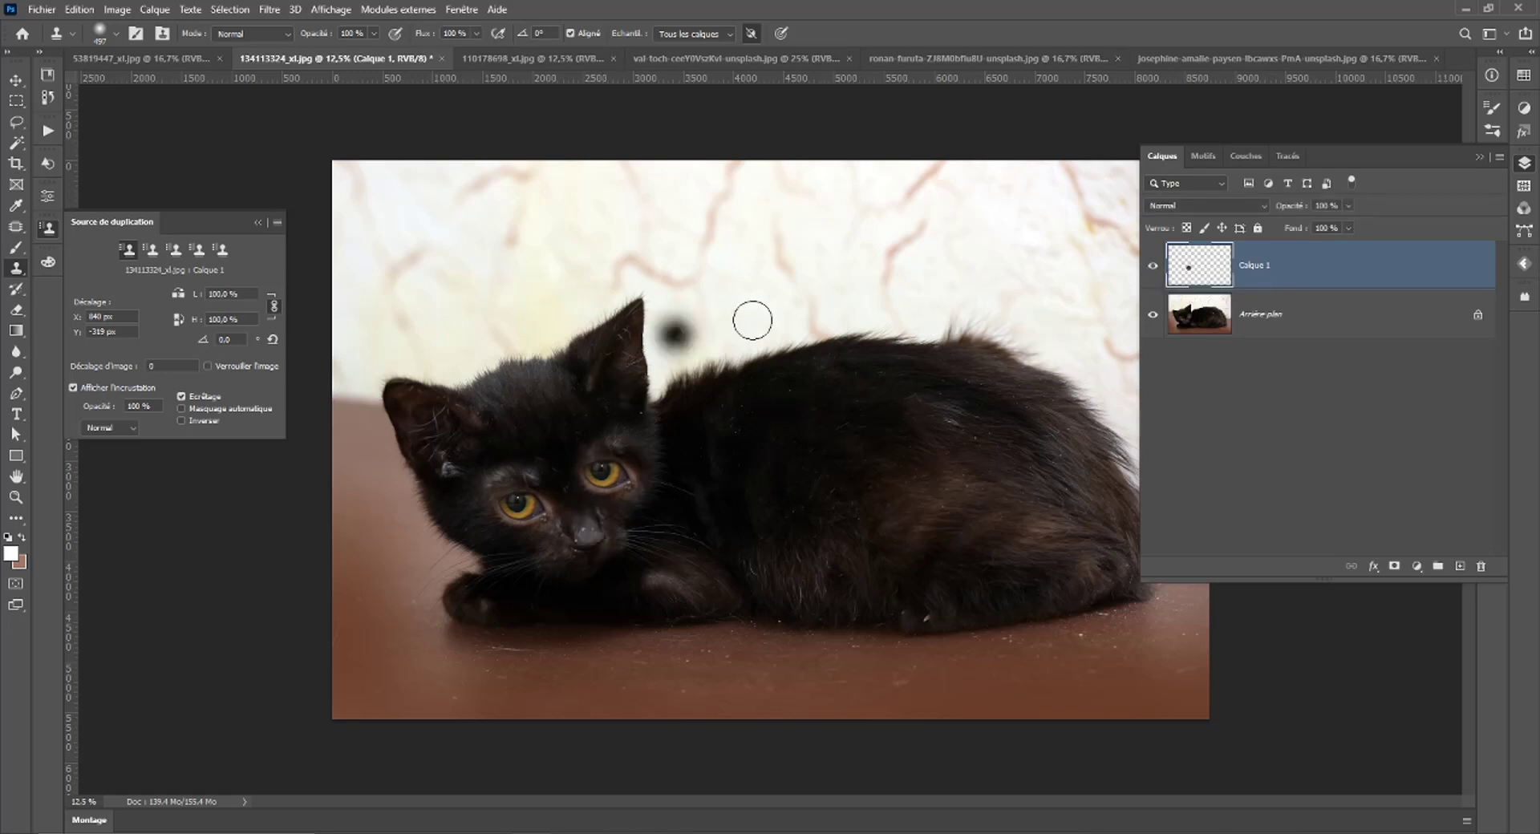
key("ctrl+t")
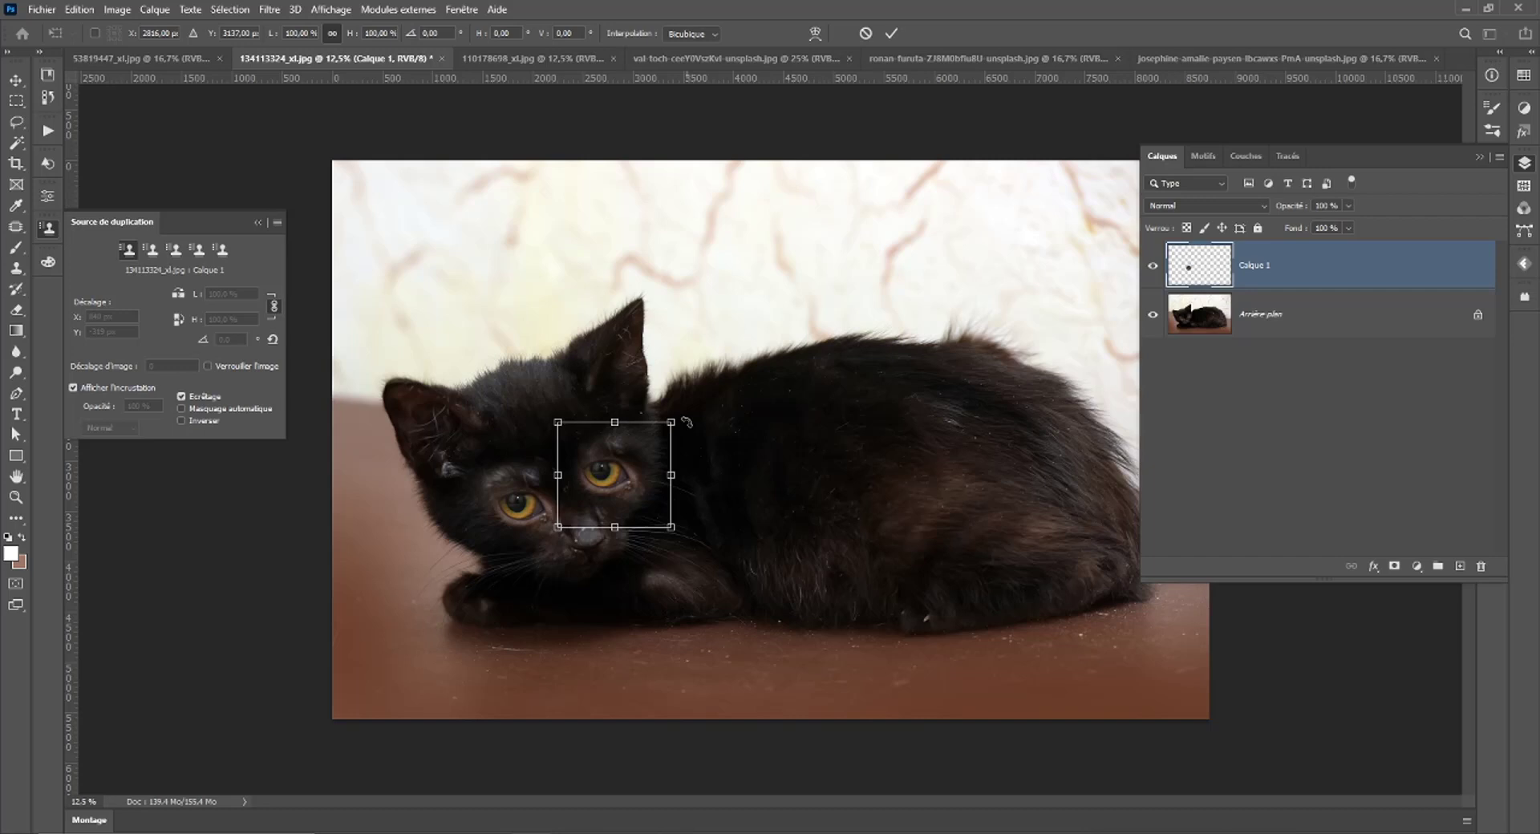
Flip the eye patch horizontally, rotate it slightly counter-clockwise, nudge it right and down, and commit.
right_click(624, 461)
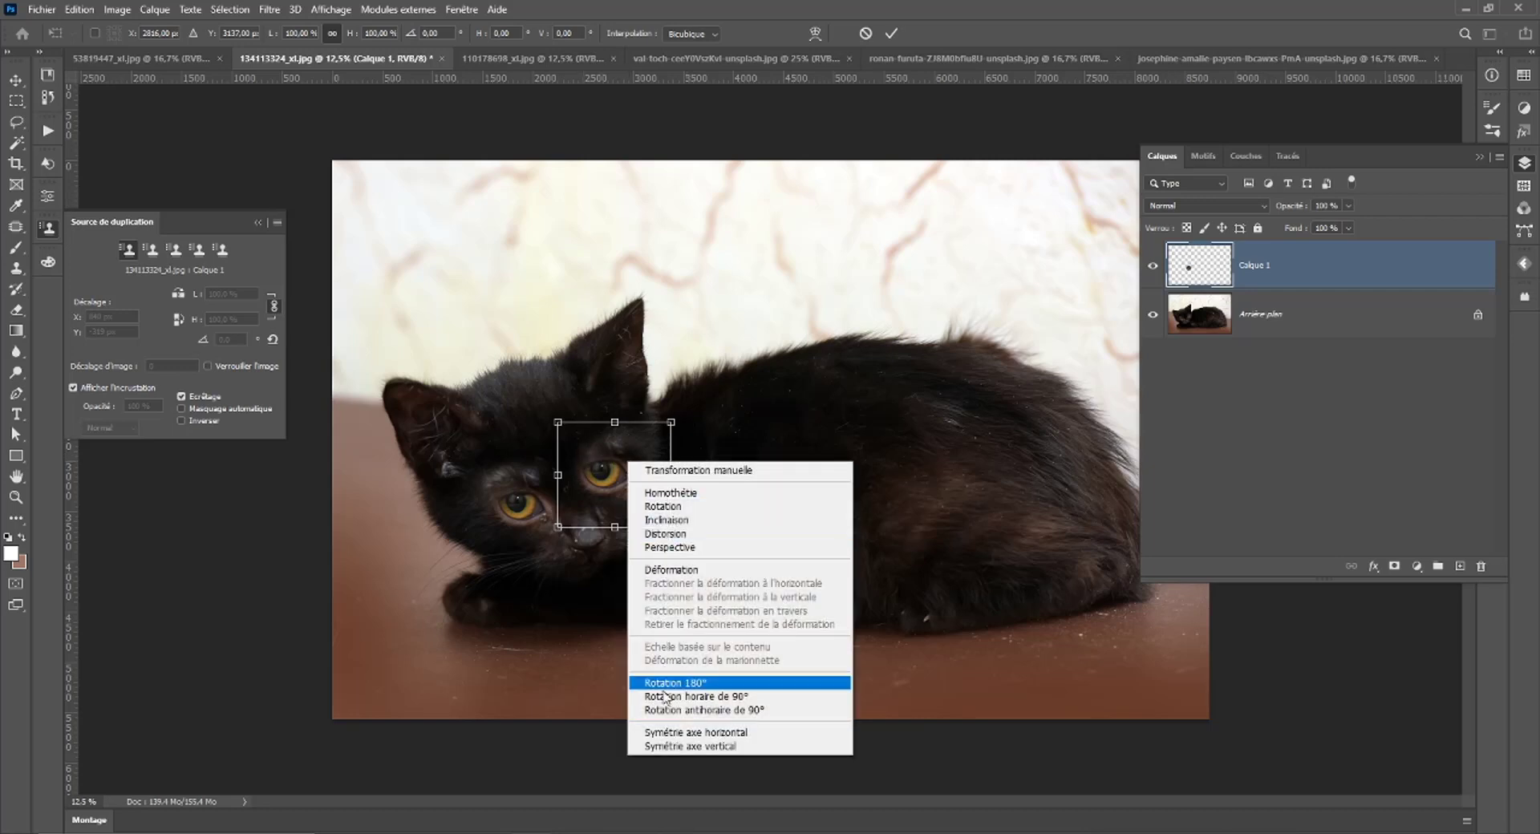
left_click(674, 732)
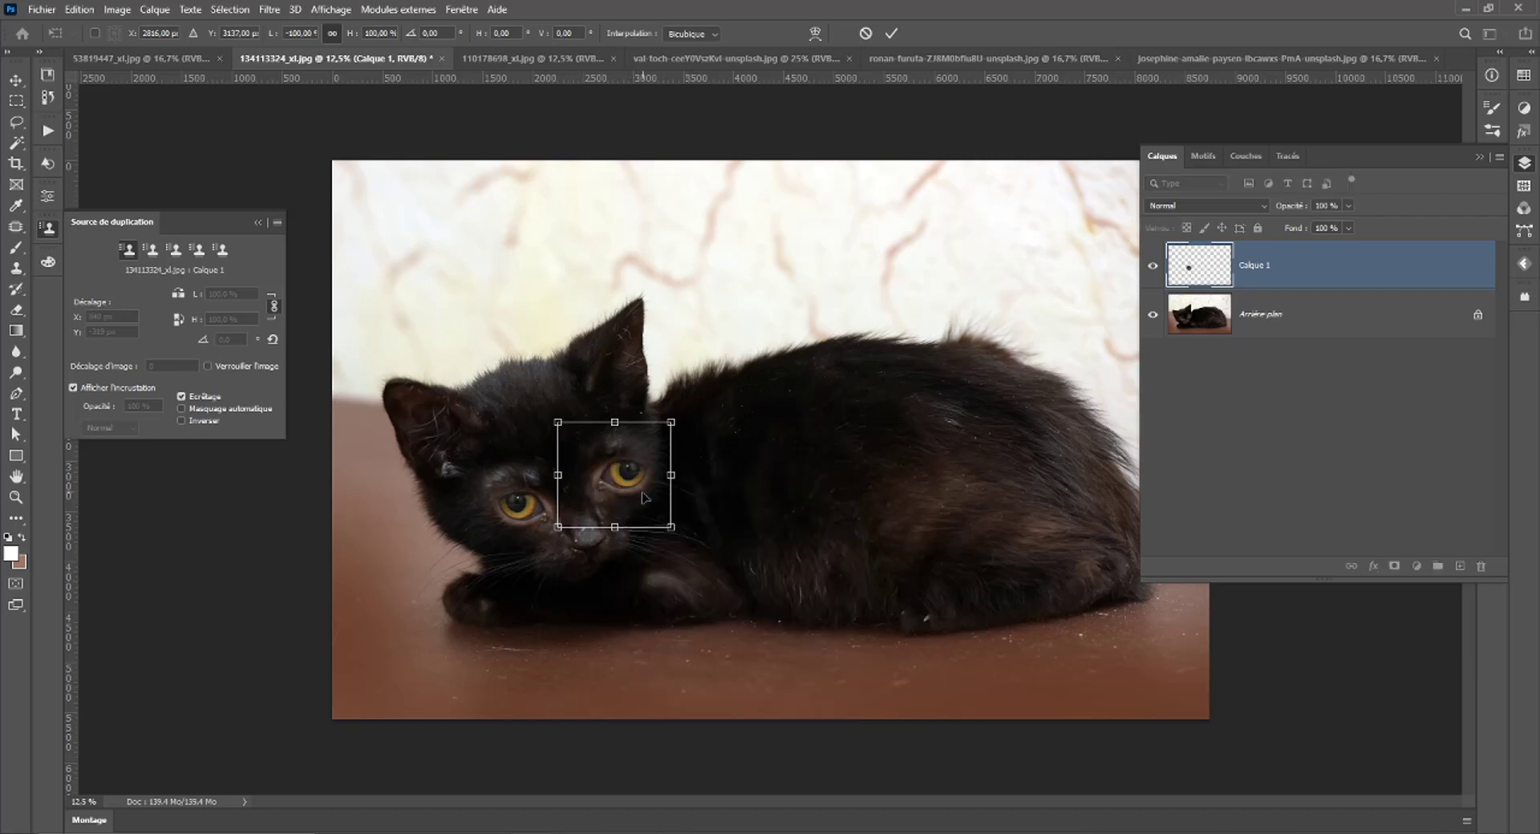
left_click_drag(643, 497, 638, 486)
left_click_drag(683, 409, 636, 377)
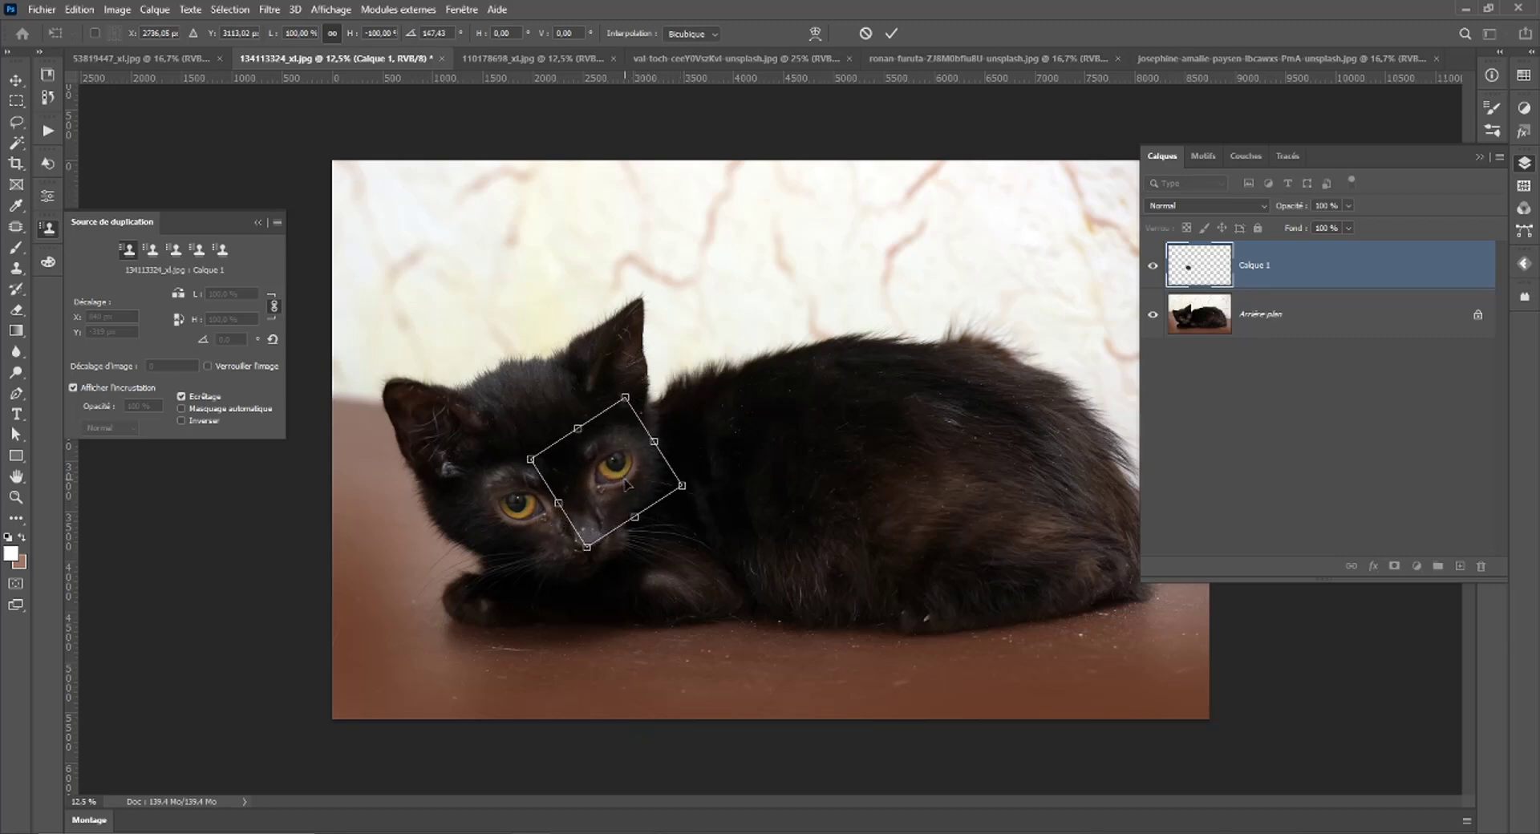
left_click_drag(627, 483, 667, 508)
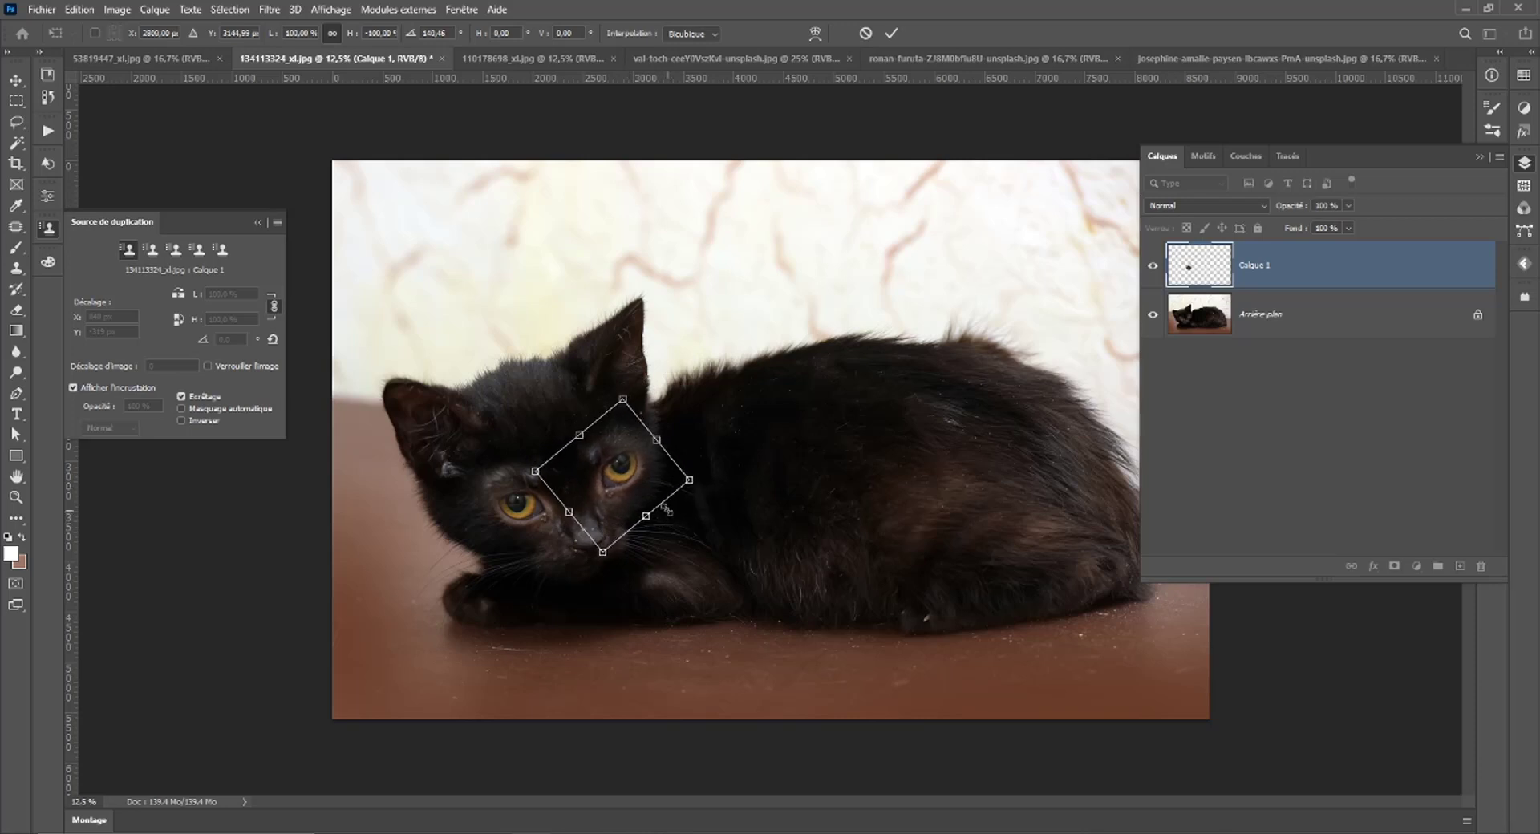
key("Return")
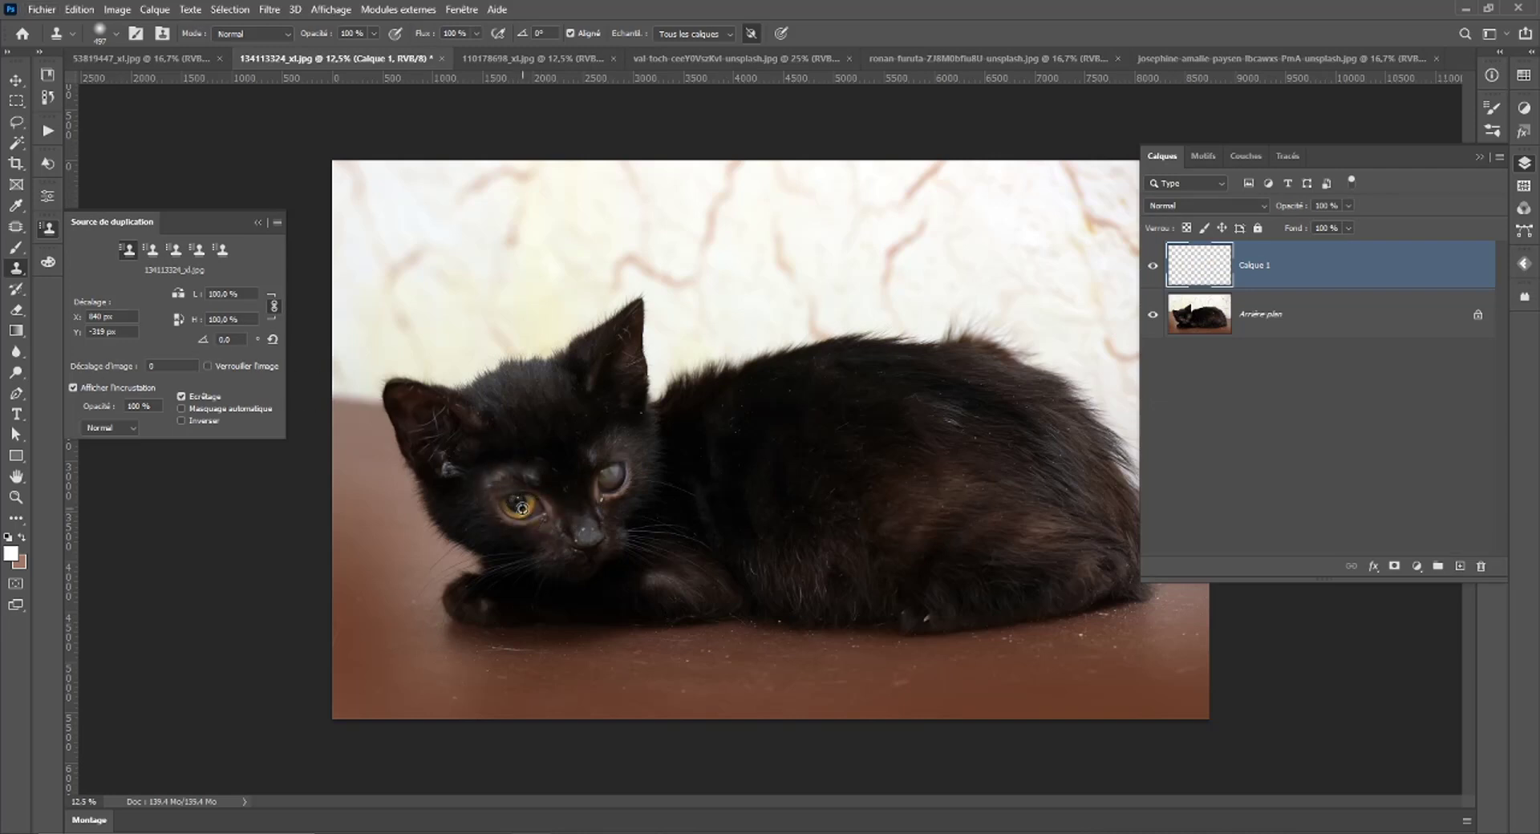
Resample the healthy left eye and enlarge the clone brush to about 1297 px, testing dabs over the right eye.
left_click(521, 507, "alt")
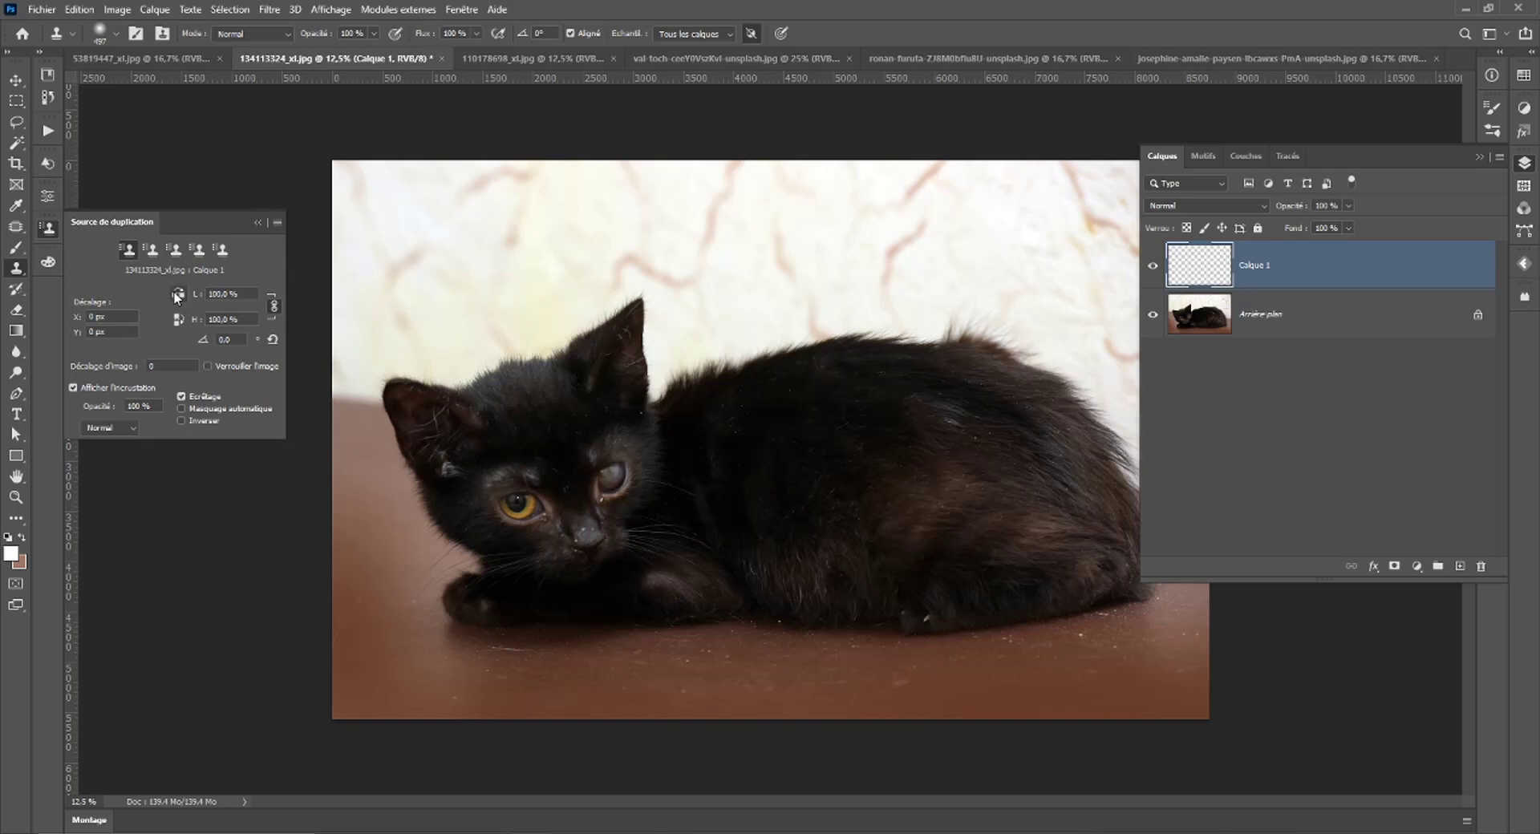
left_click(612, 477)
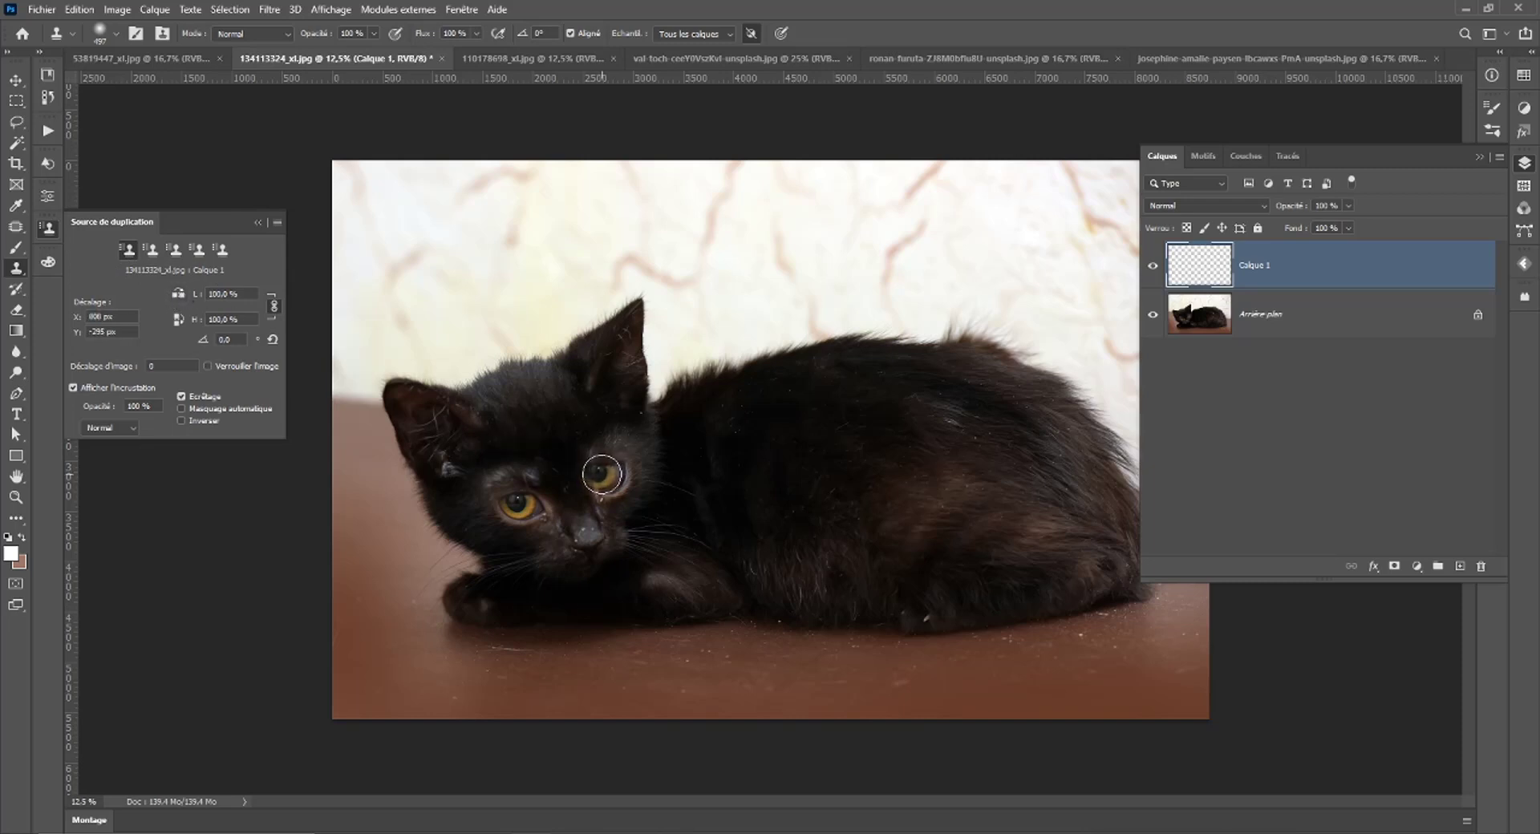
key("ctrl+z")
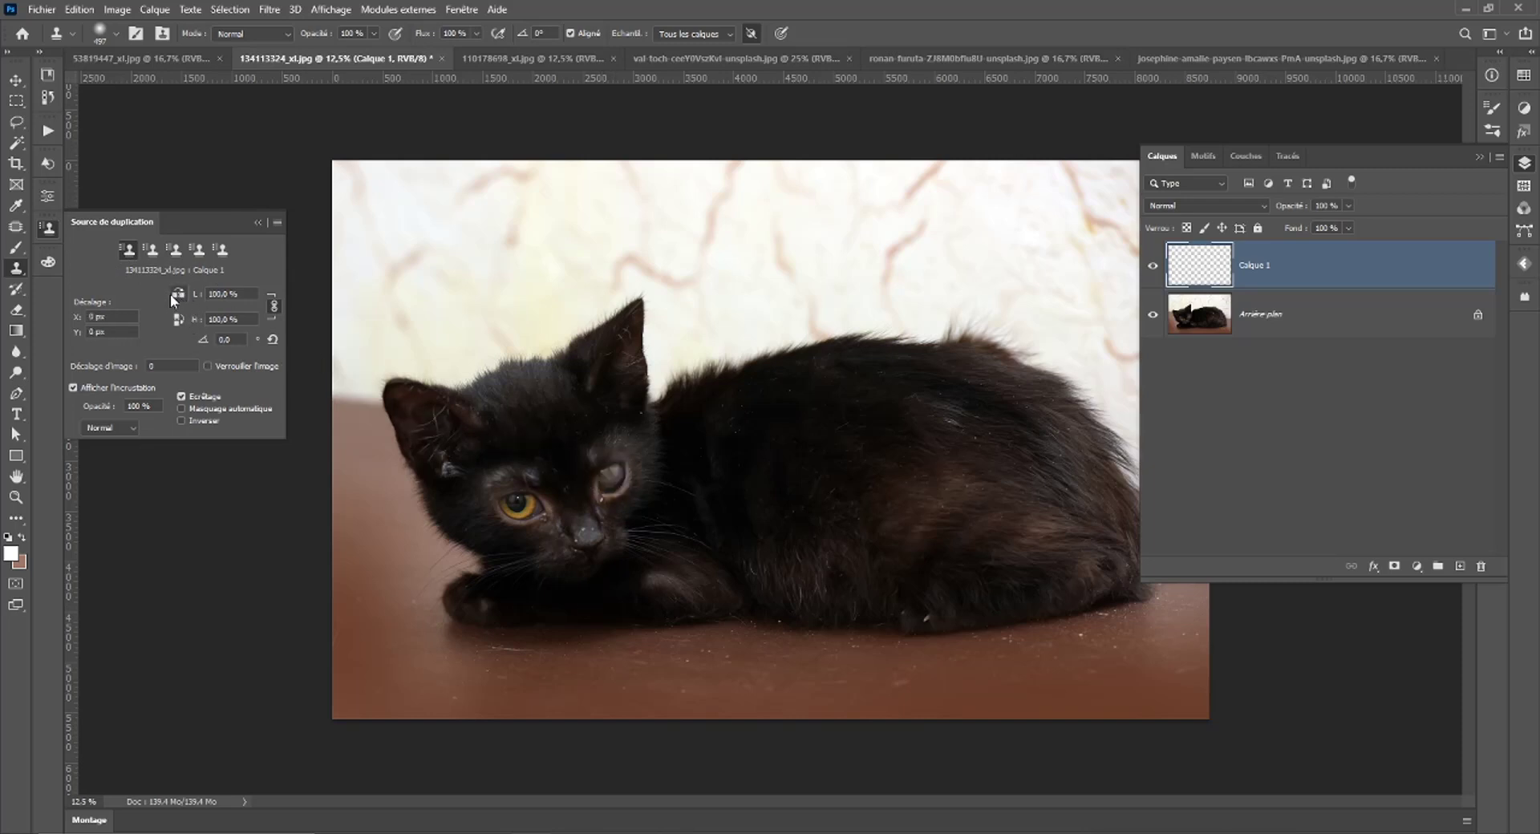
left_click(520, 506, "alt")
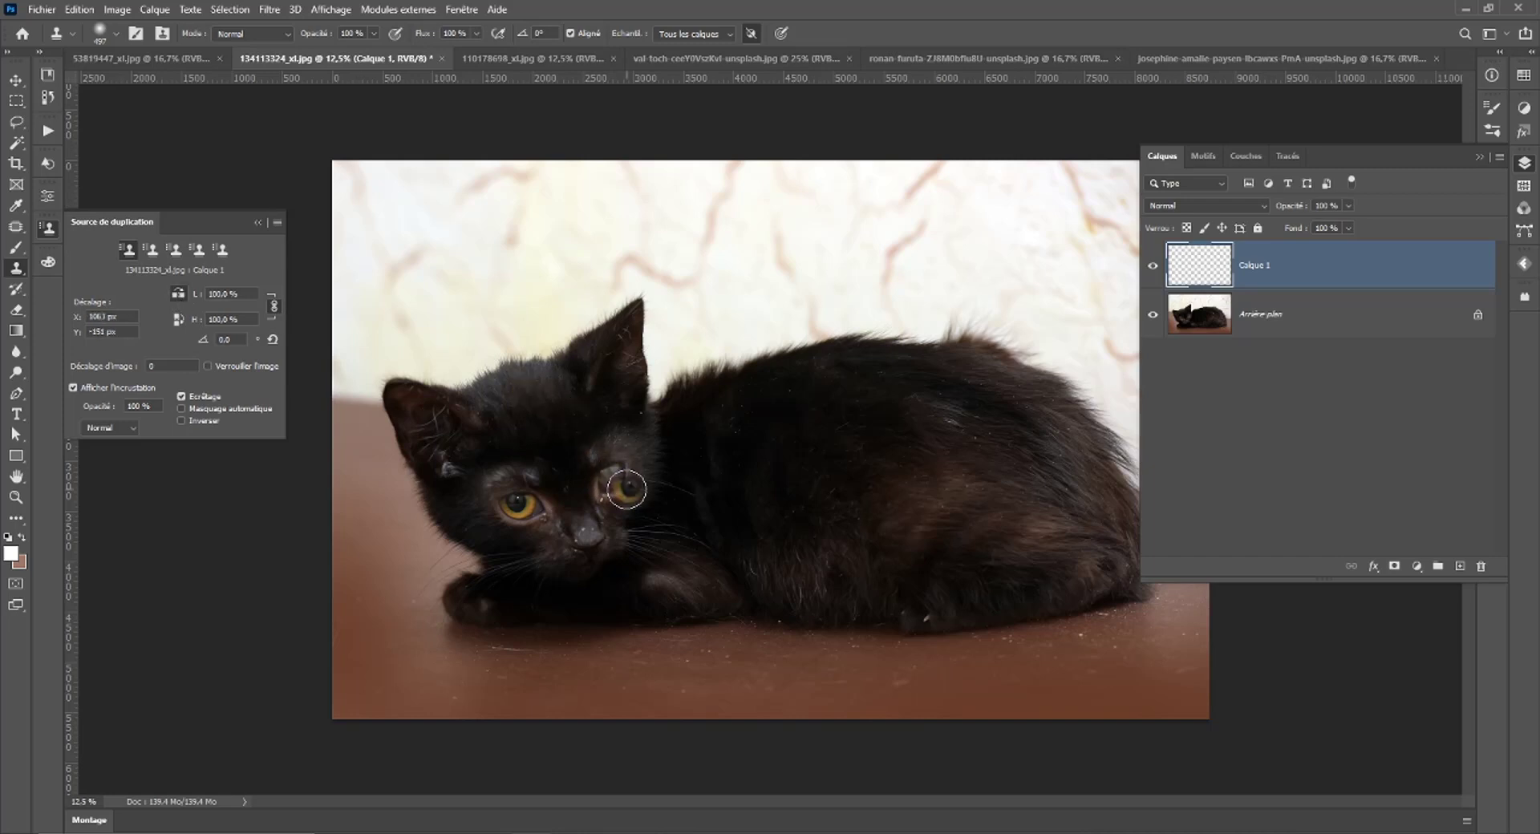
left_click_drag(611, 485, 611, 474)
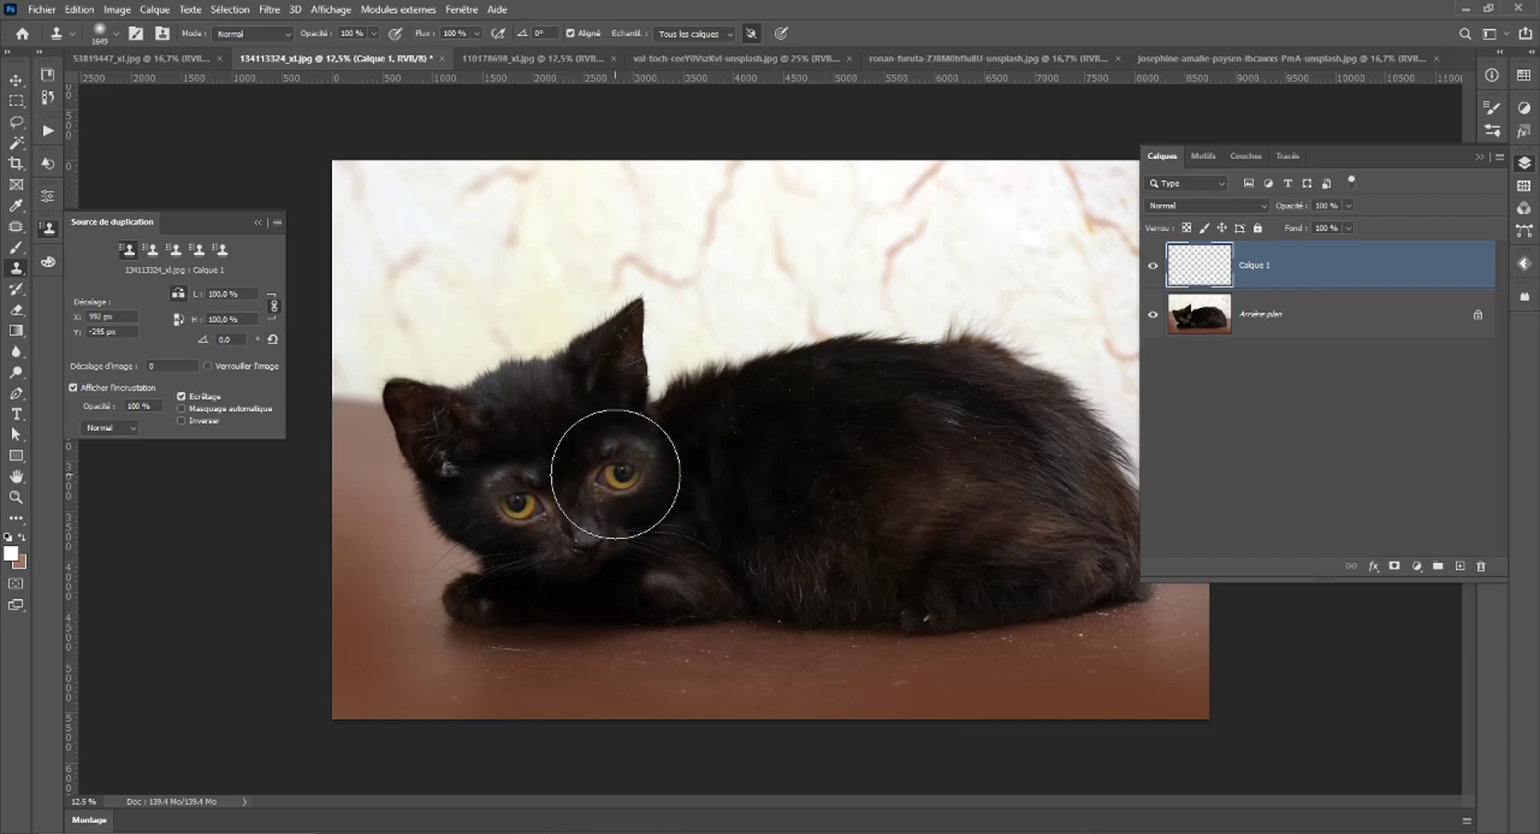
left_click_drag(604, 470, 585, 477)
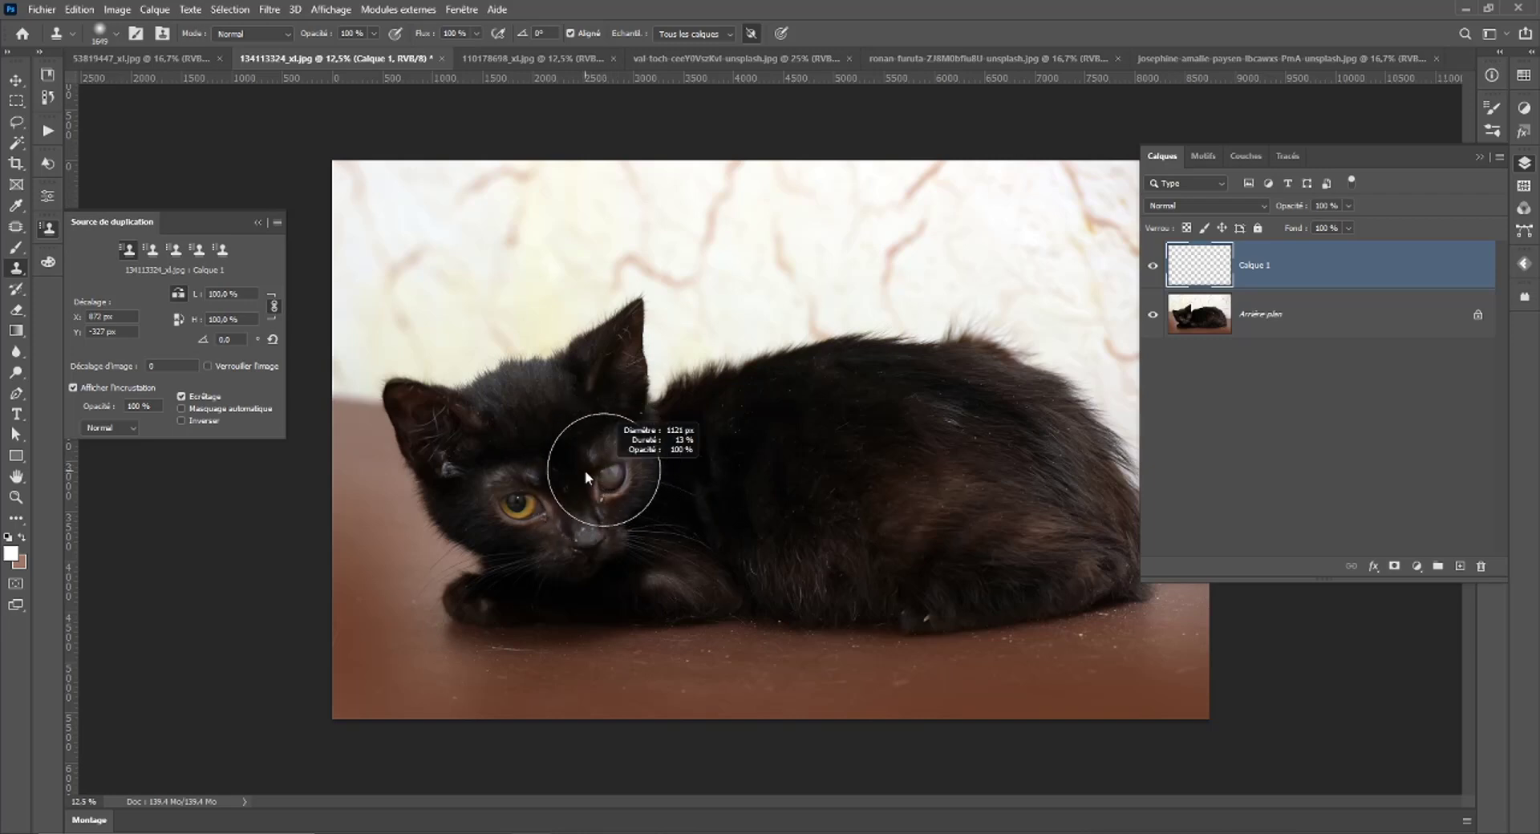
left_click(615, 473)
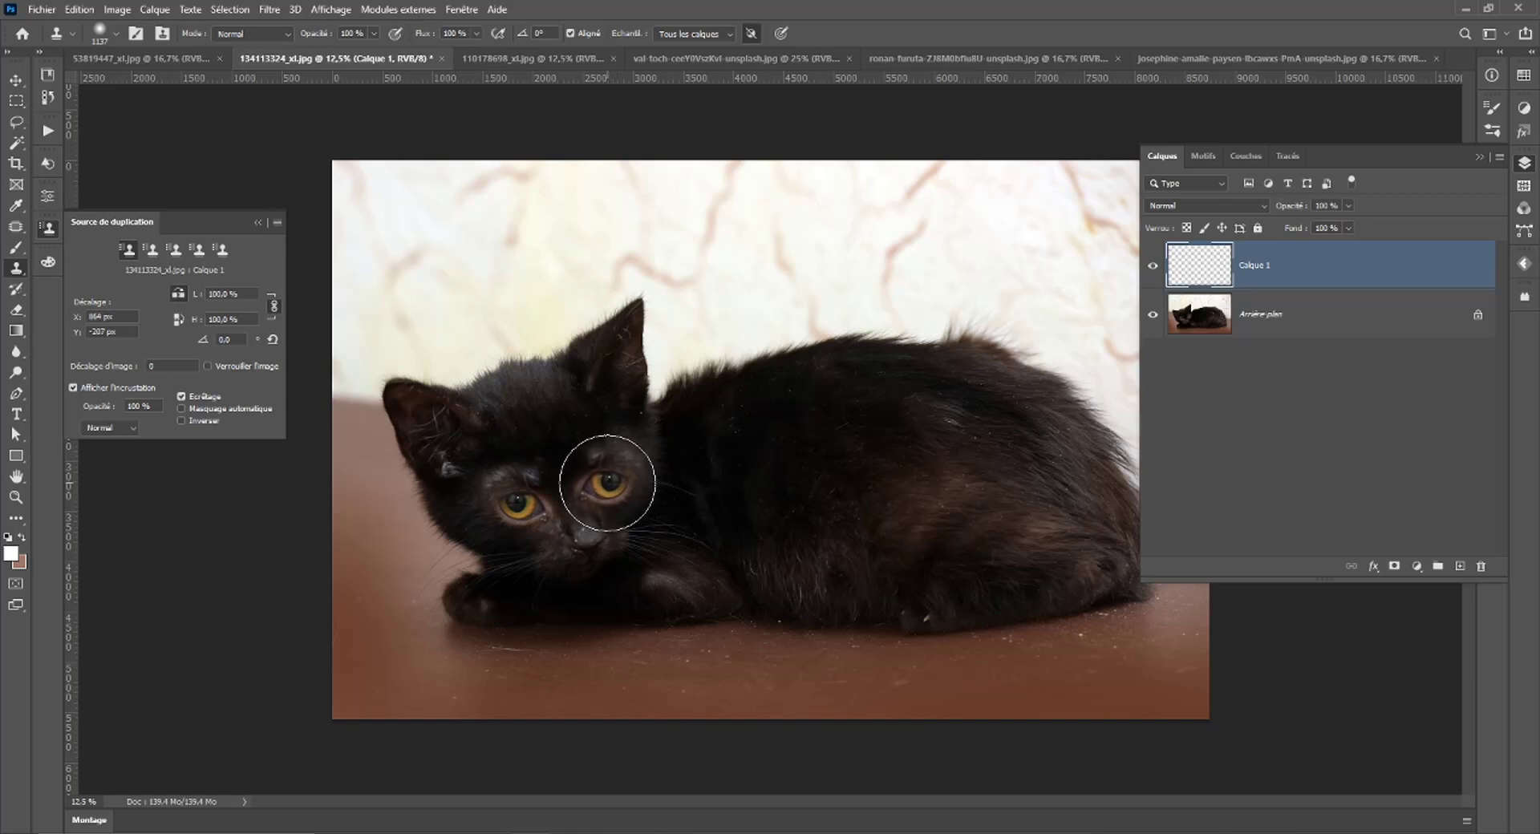
left_click(608, 483)
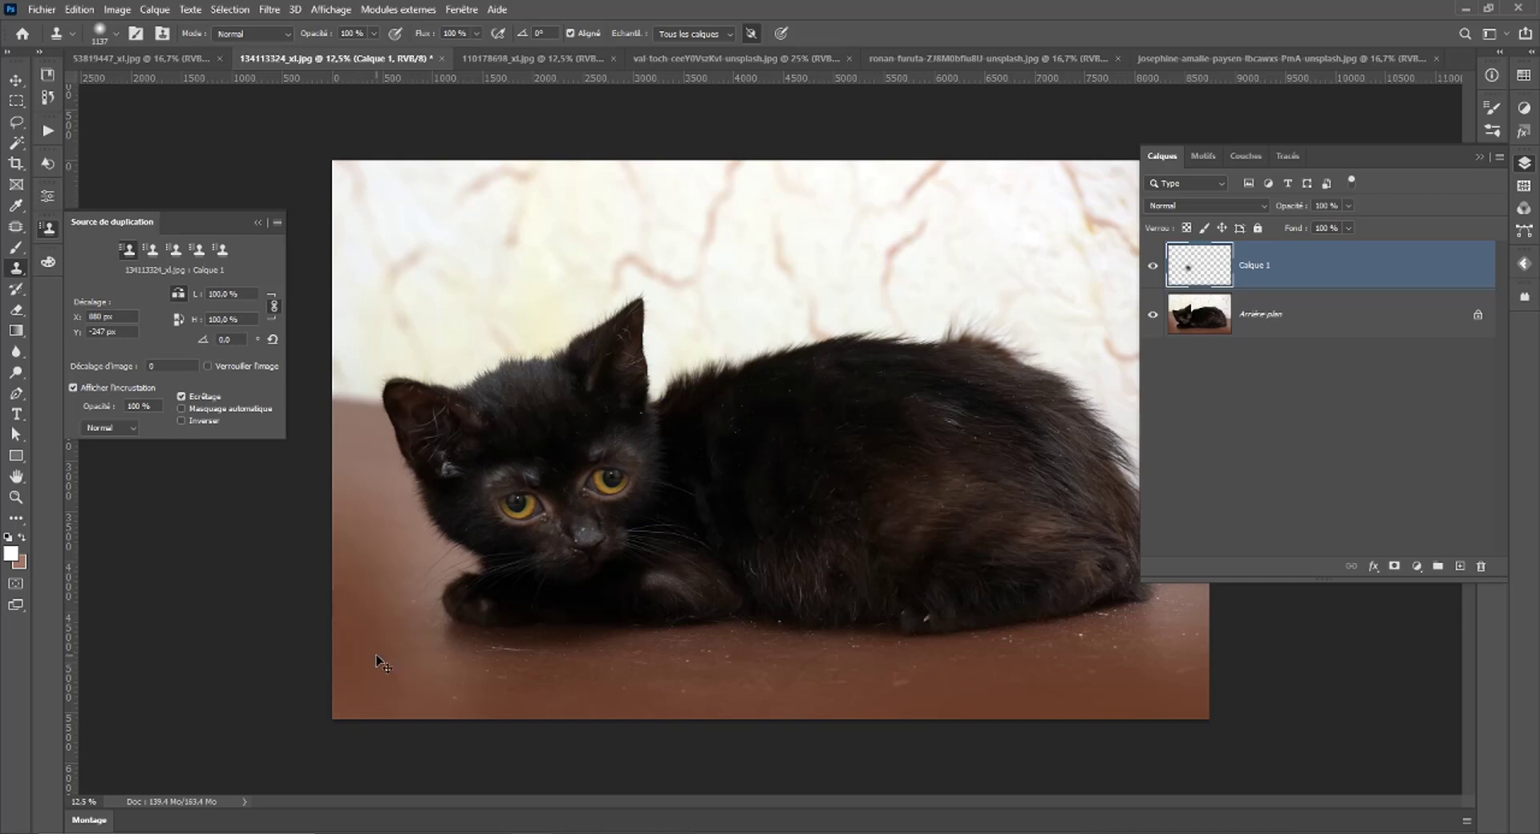
key("ctrl+shift+z")
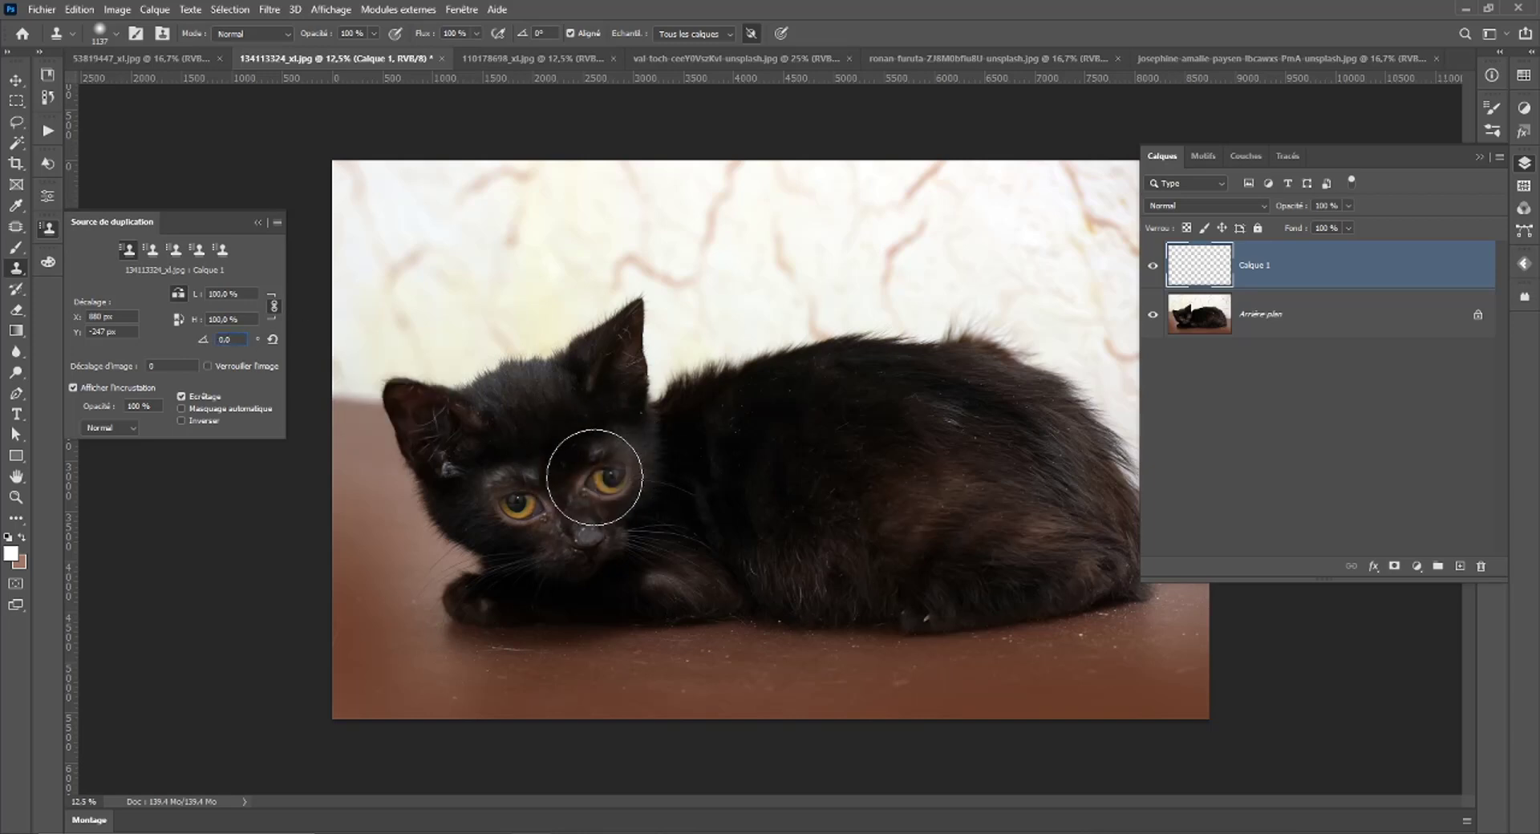
Rotate the clone source to -35.1° and paint the left eye over the cloudy right eye, comparing via Calque 1.
key("alt+shift+less")
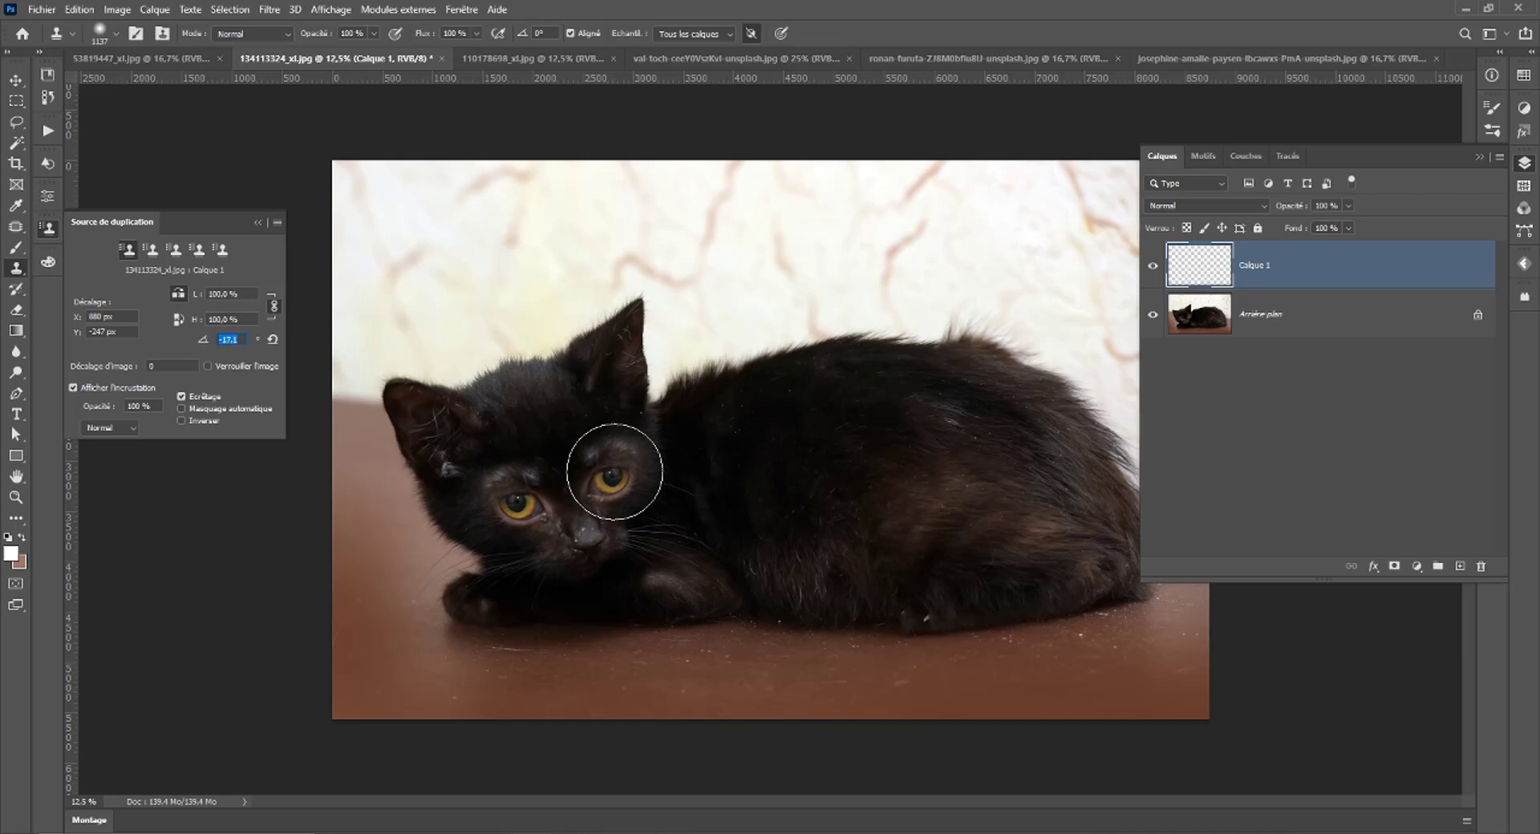
key("Down")
key("Down")
key("Down")
key("Down")
key("Down")
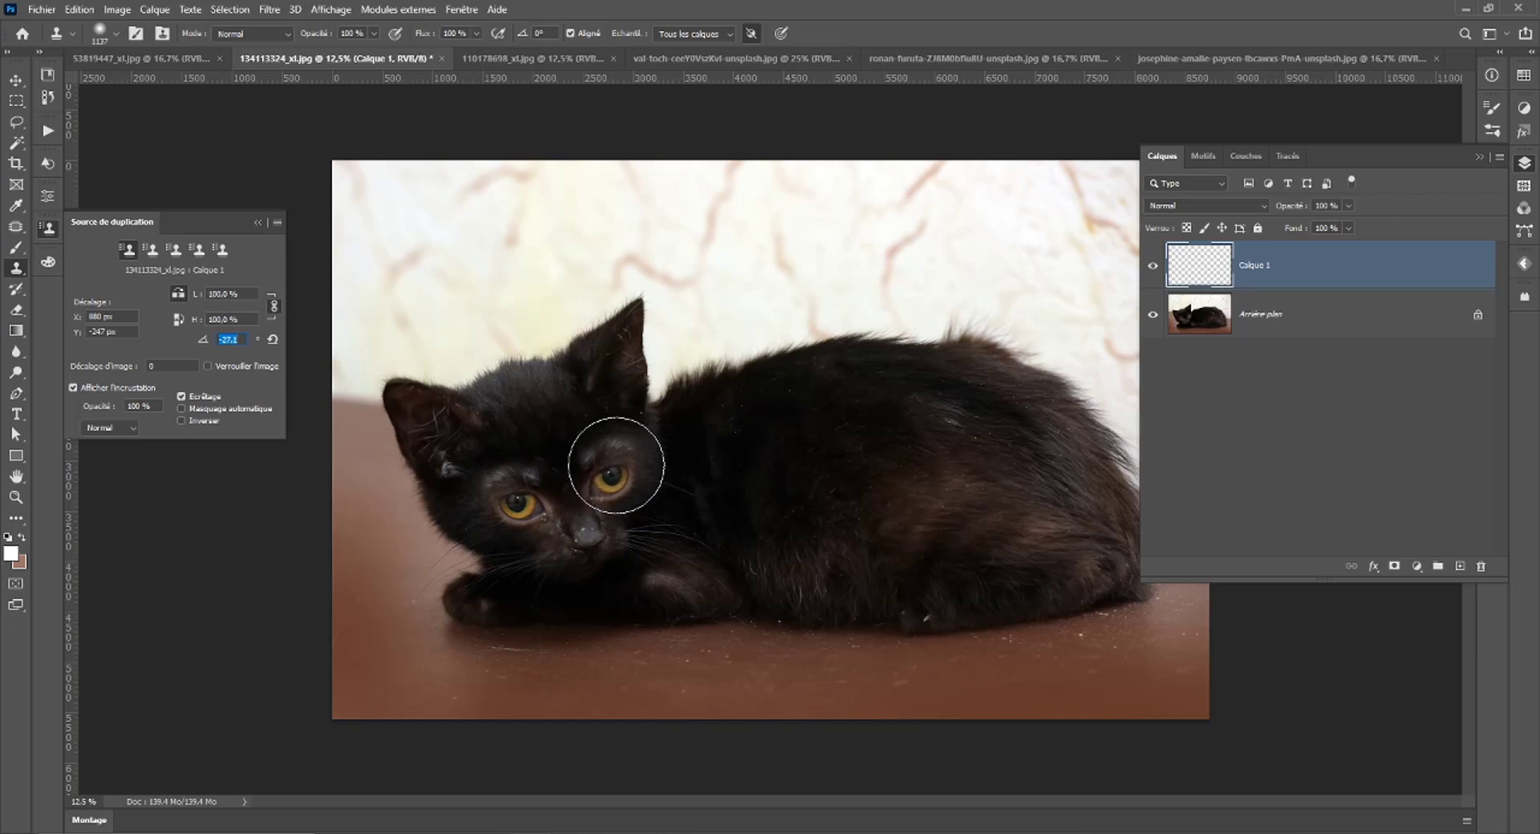
key("Down")
key("Down")
key("Down")
key("Down")
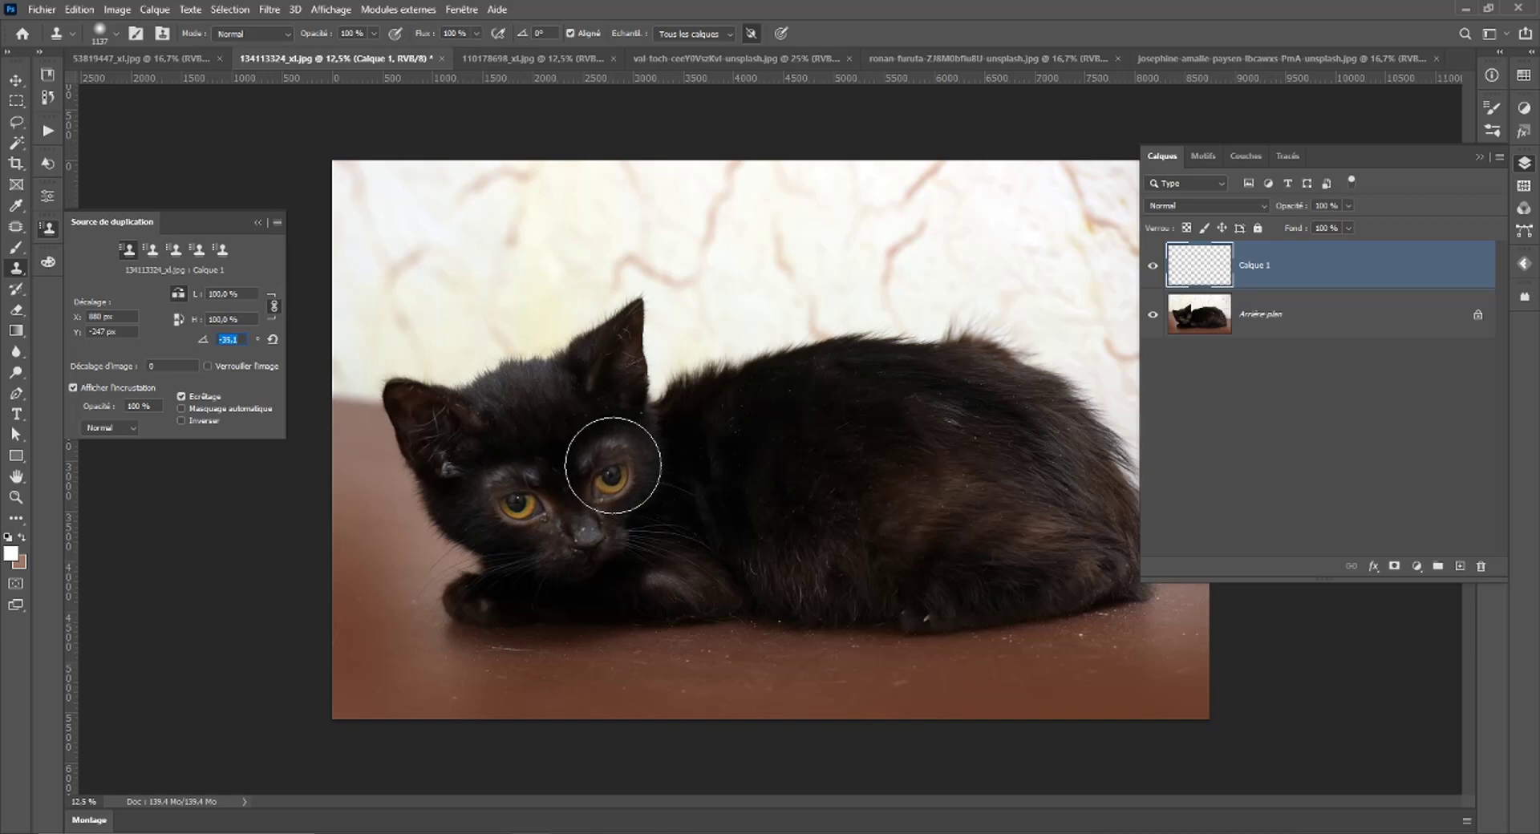
left_click(613, 465)
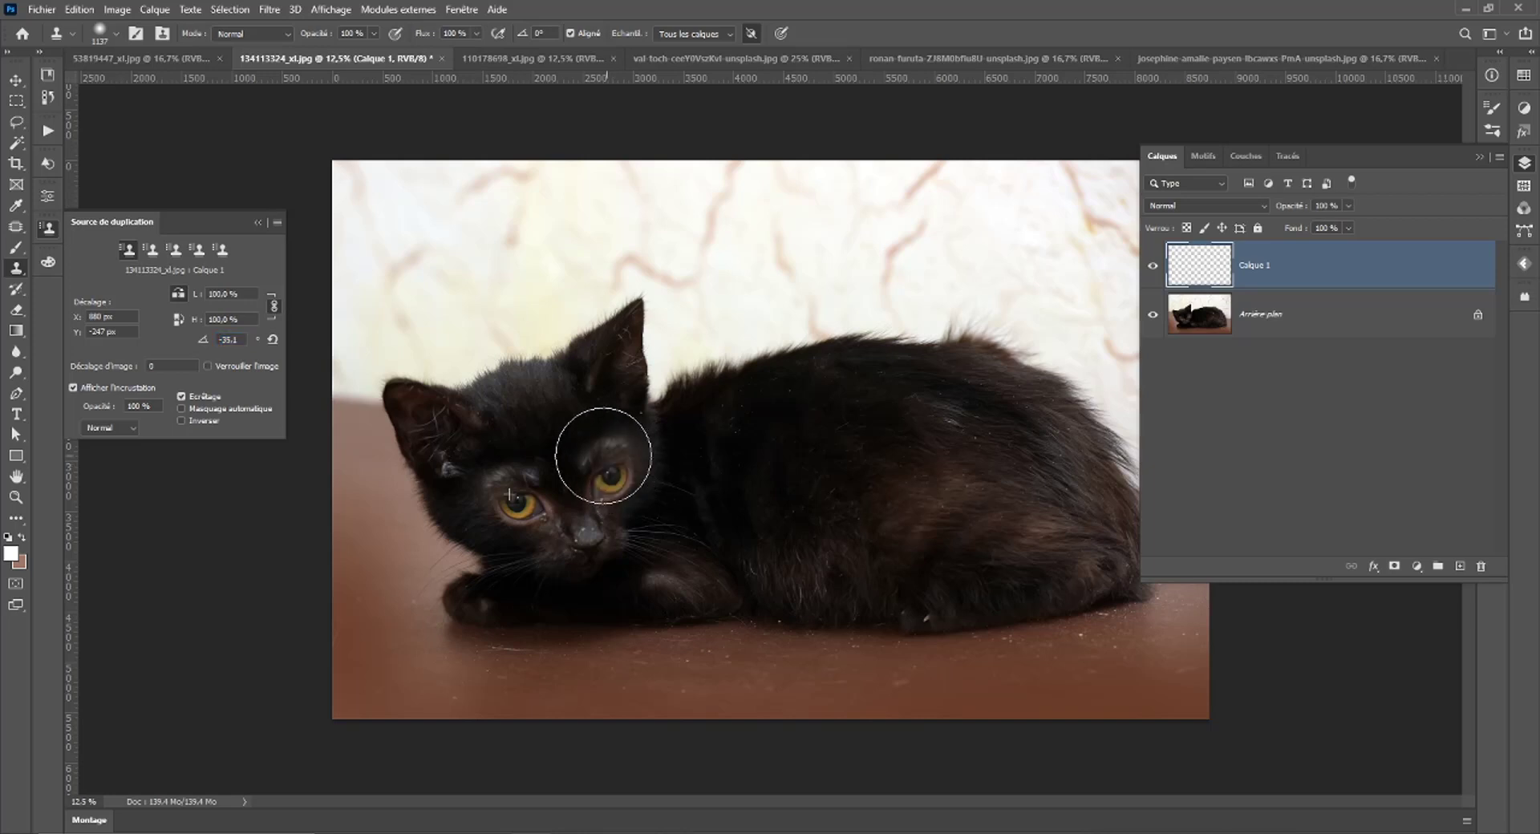
left_click(613, 463)
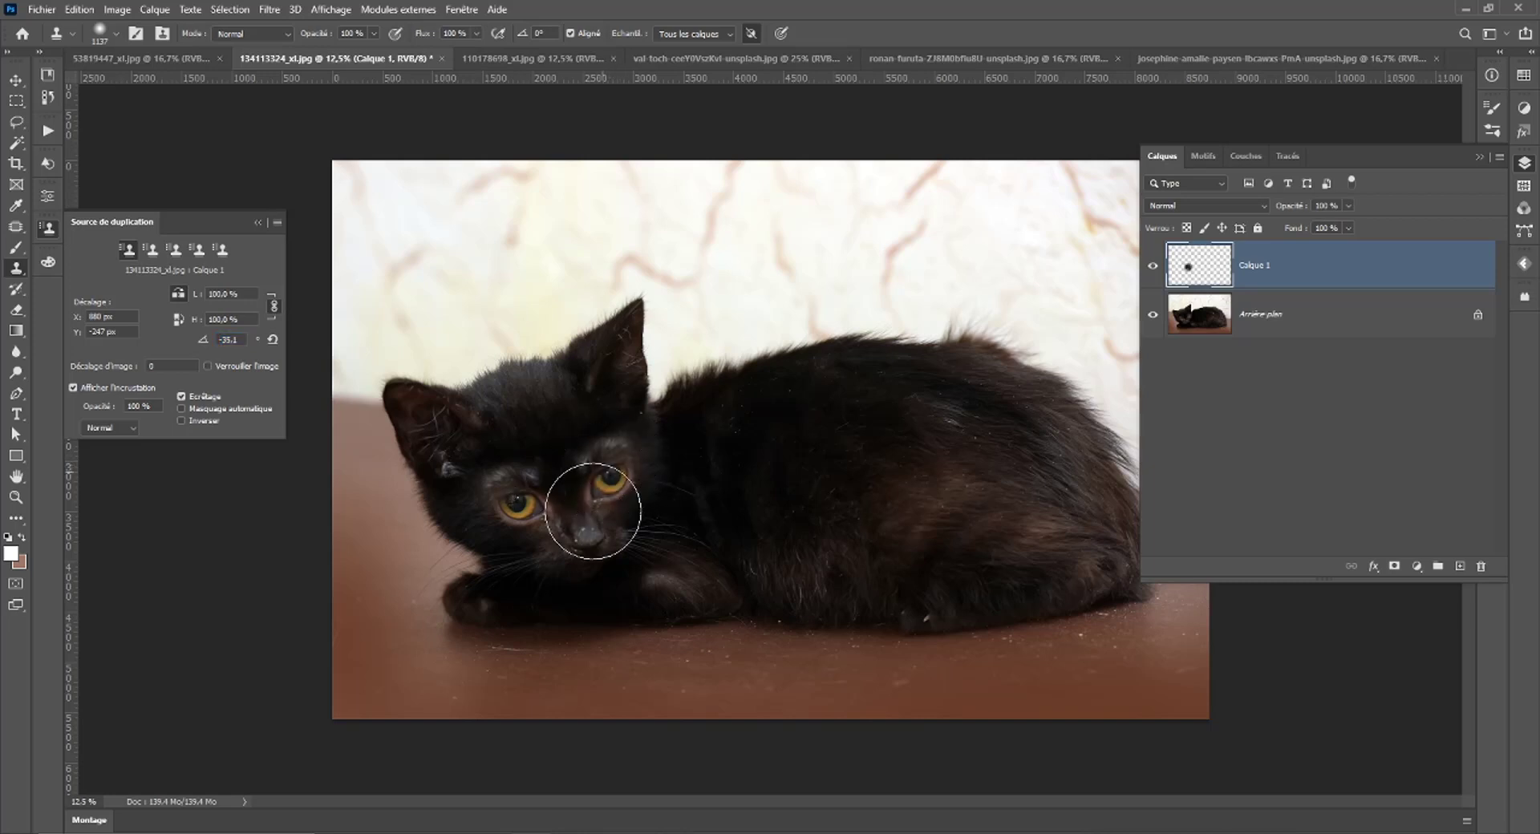
left_click(1152, 267)
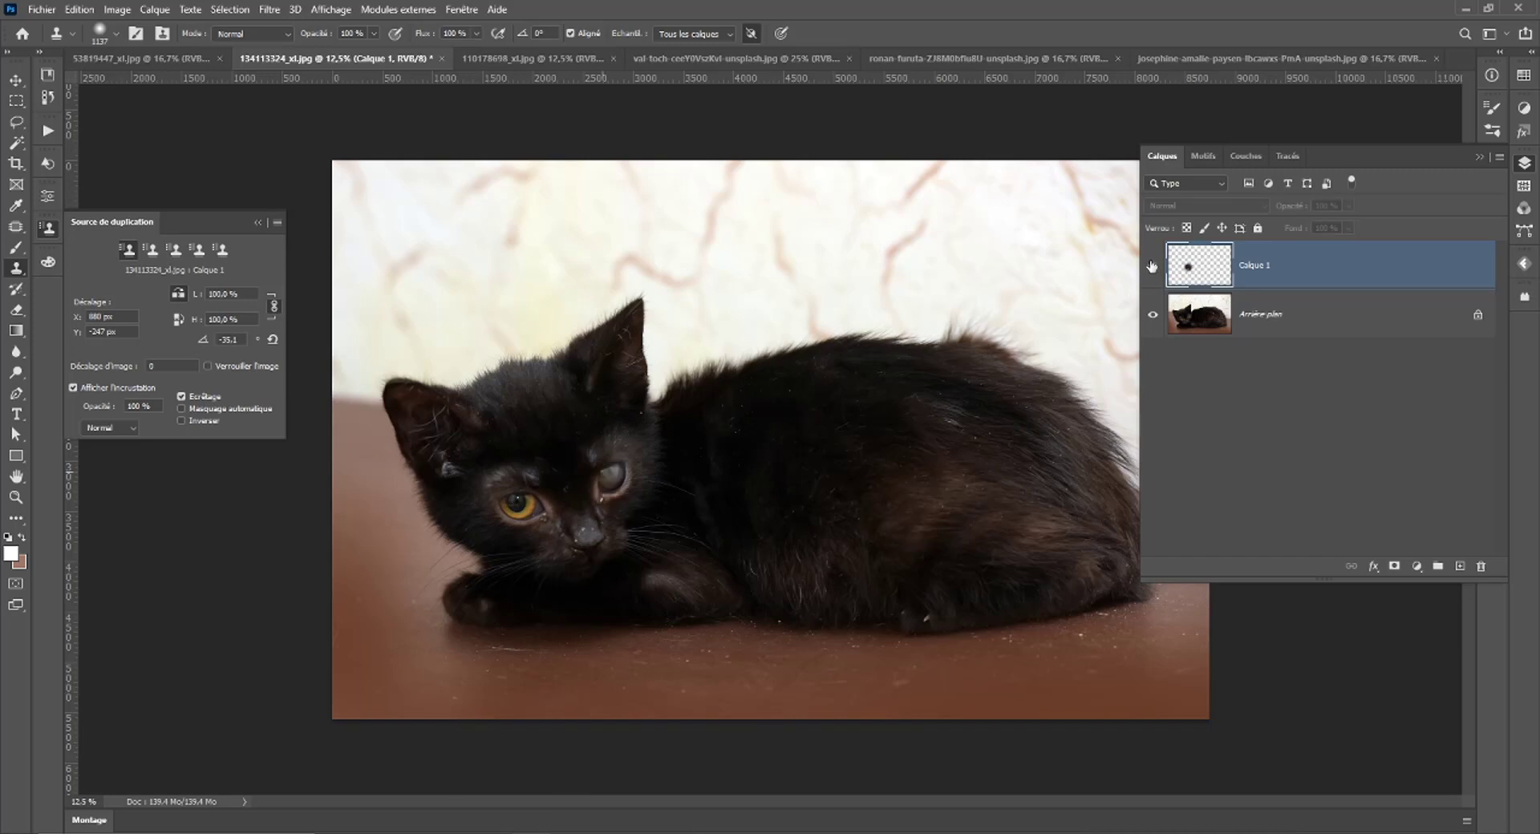
left_click(1153, 267)
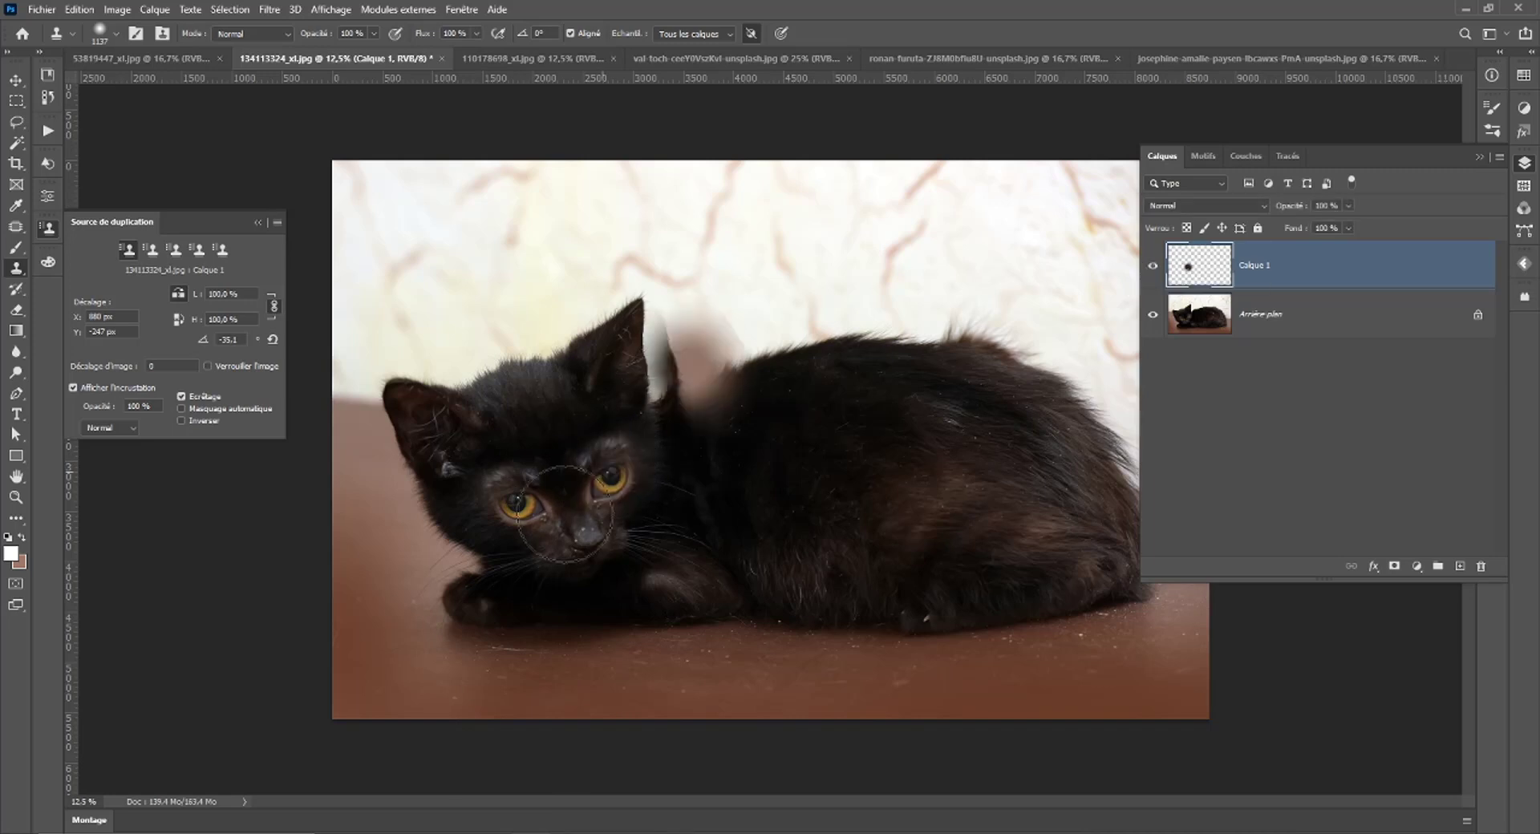
scroll(610, 521, "up", 5)
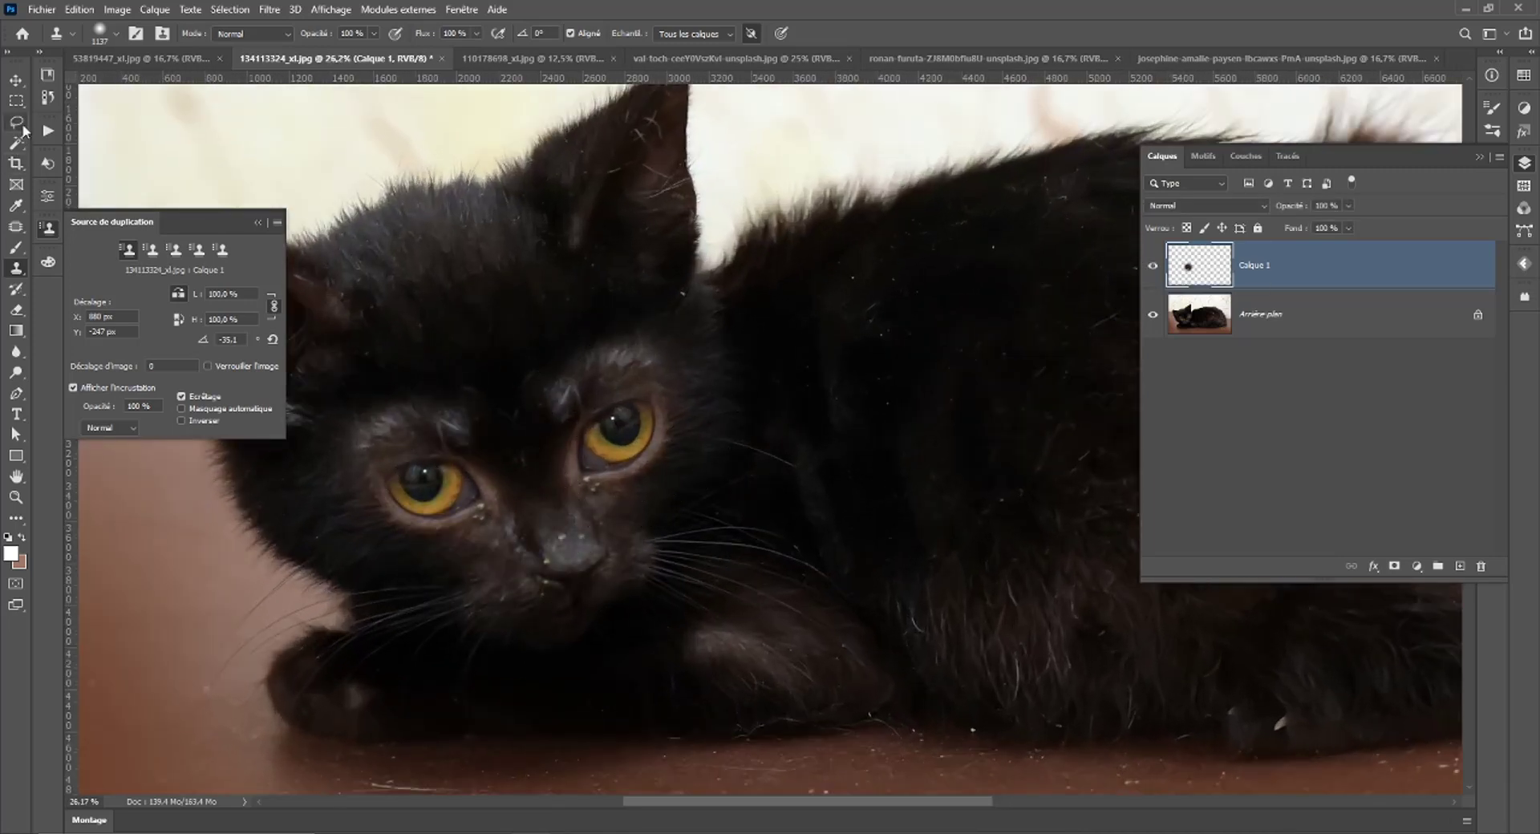
left_click(16, 80)
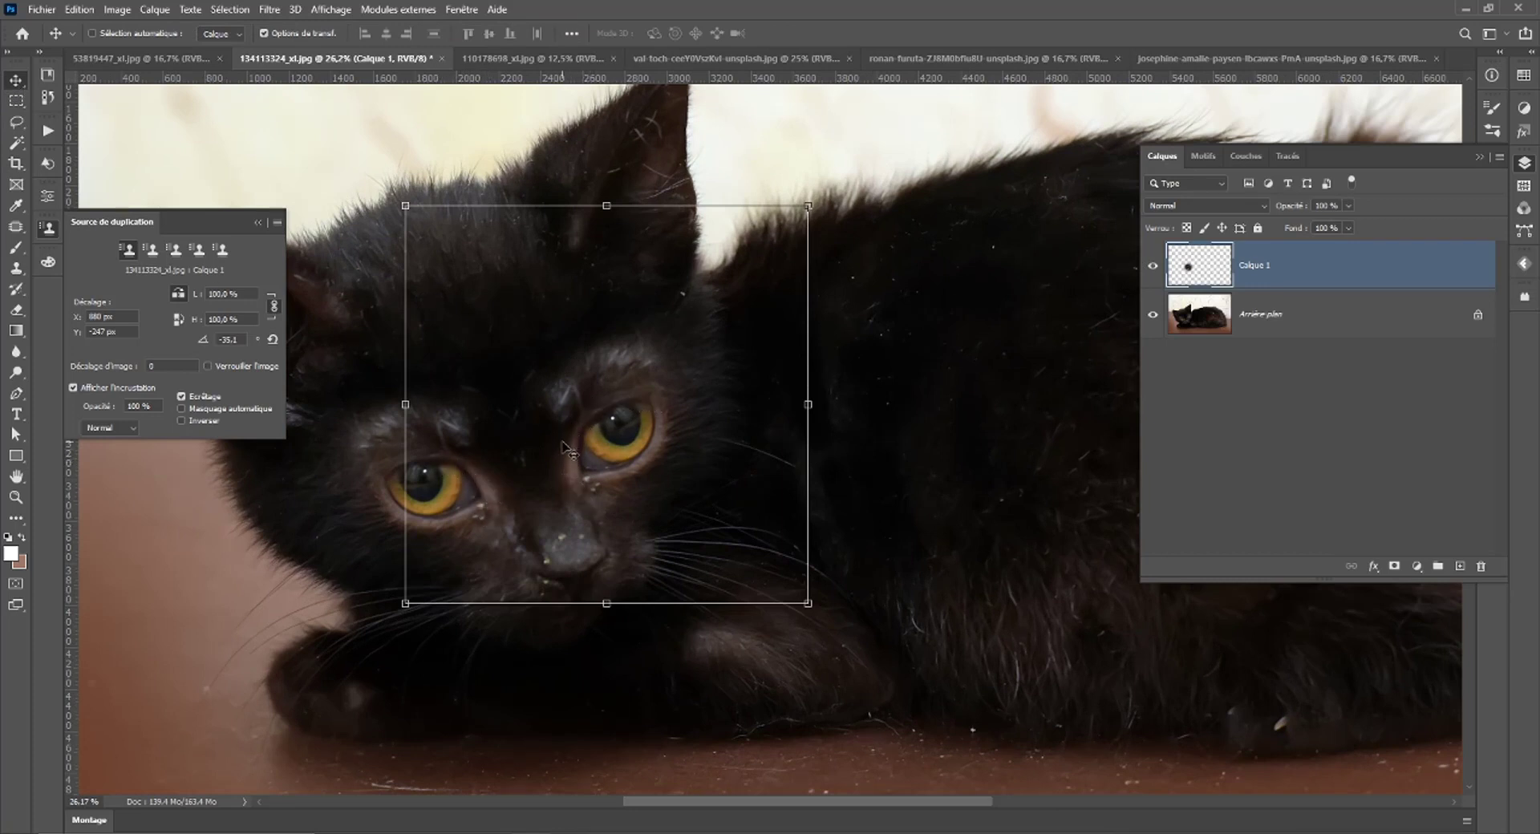
scroll(588, 489, "down", 1)
scroll(593, 464, "down", 2)
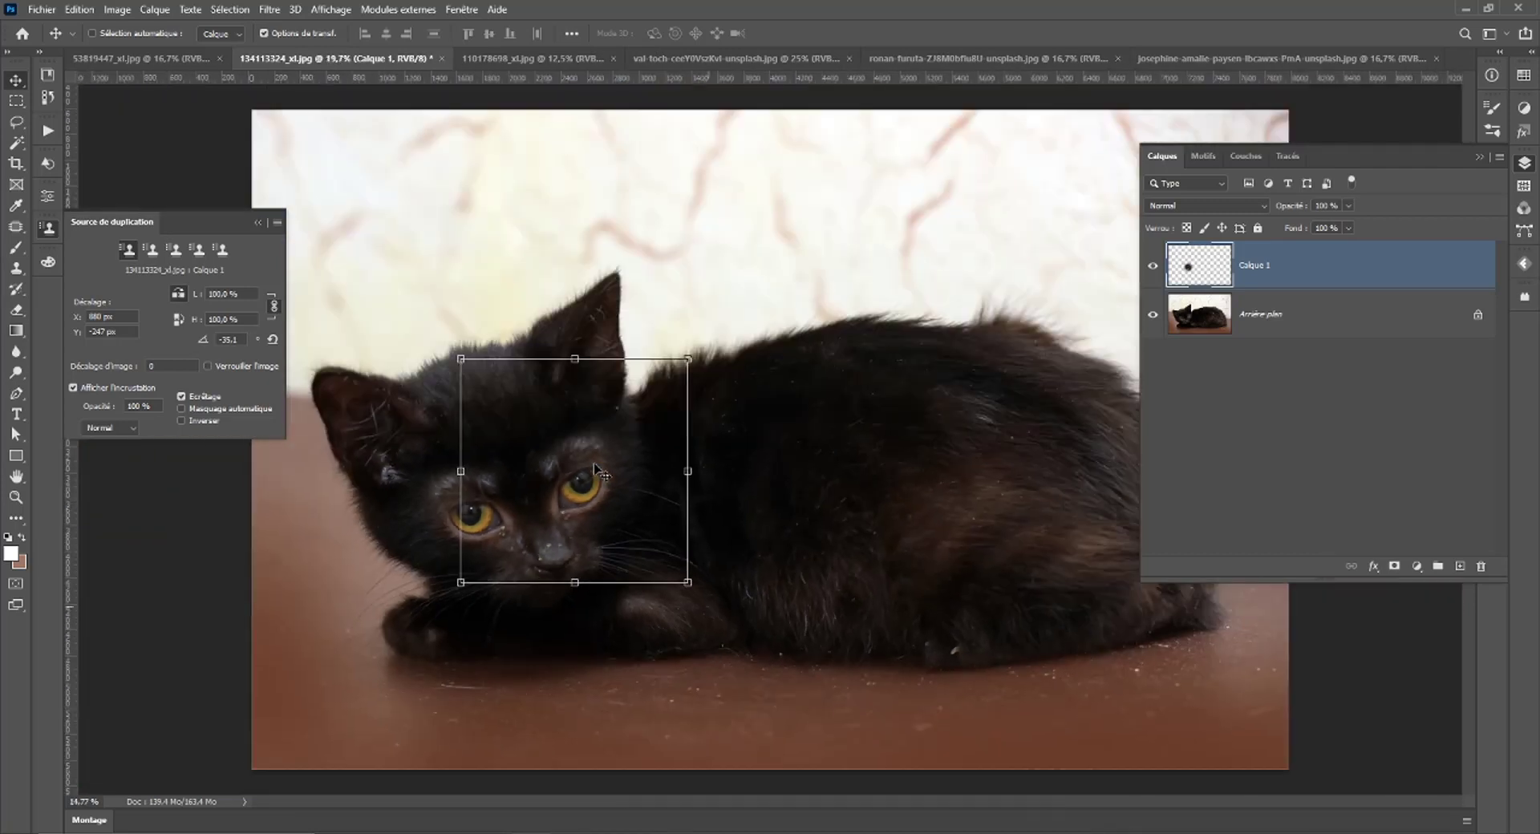
scroll(594, 464, "down", 1)
left_click(16, 101)
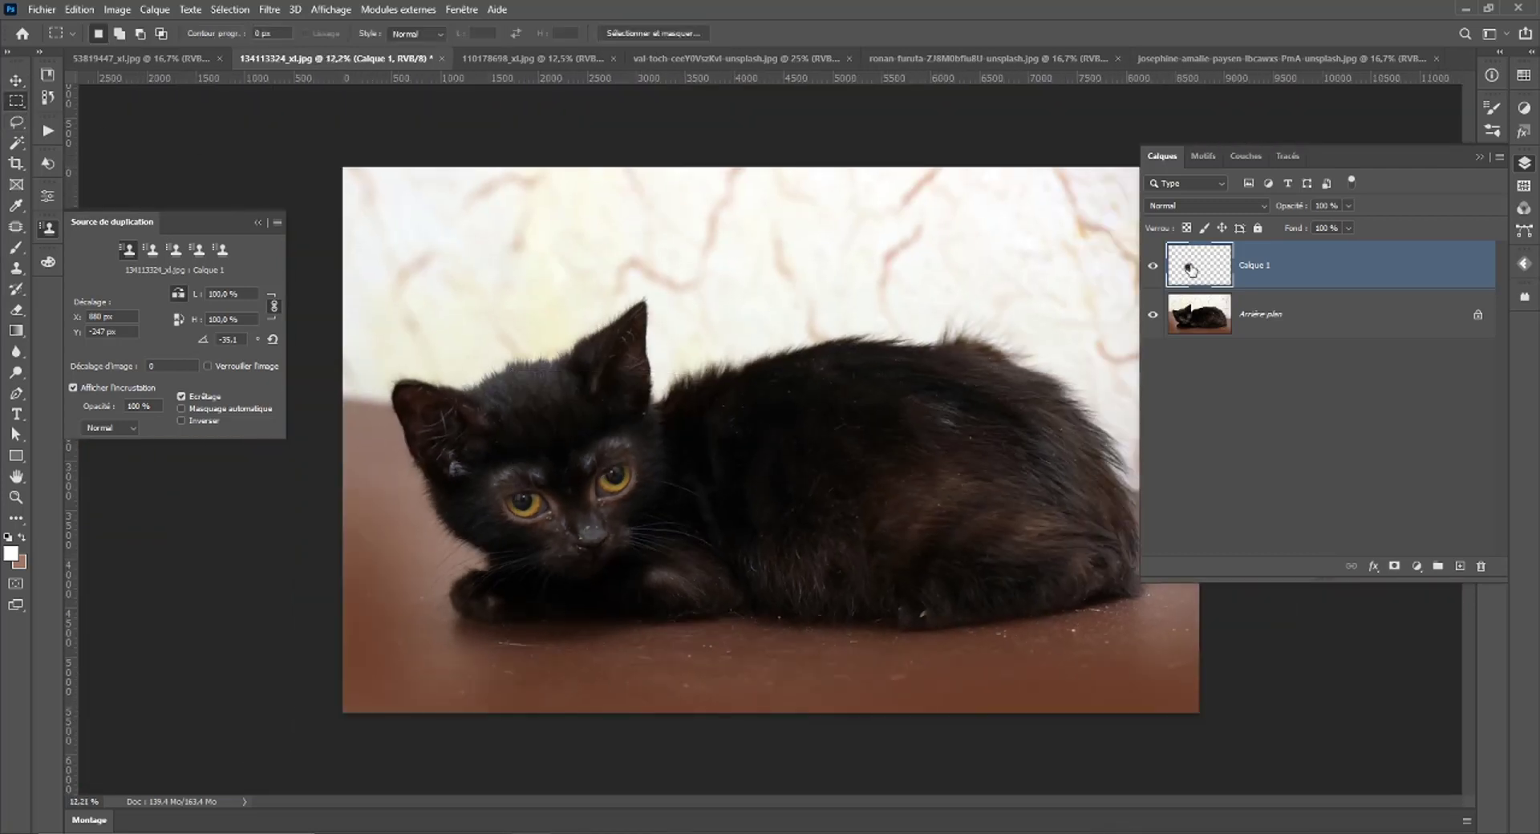
left_click(1152, 266)
left_click(1153, 266)
left_click(1153, 265)
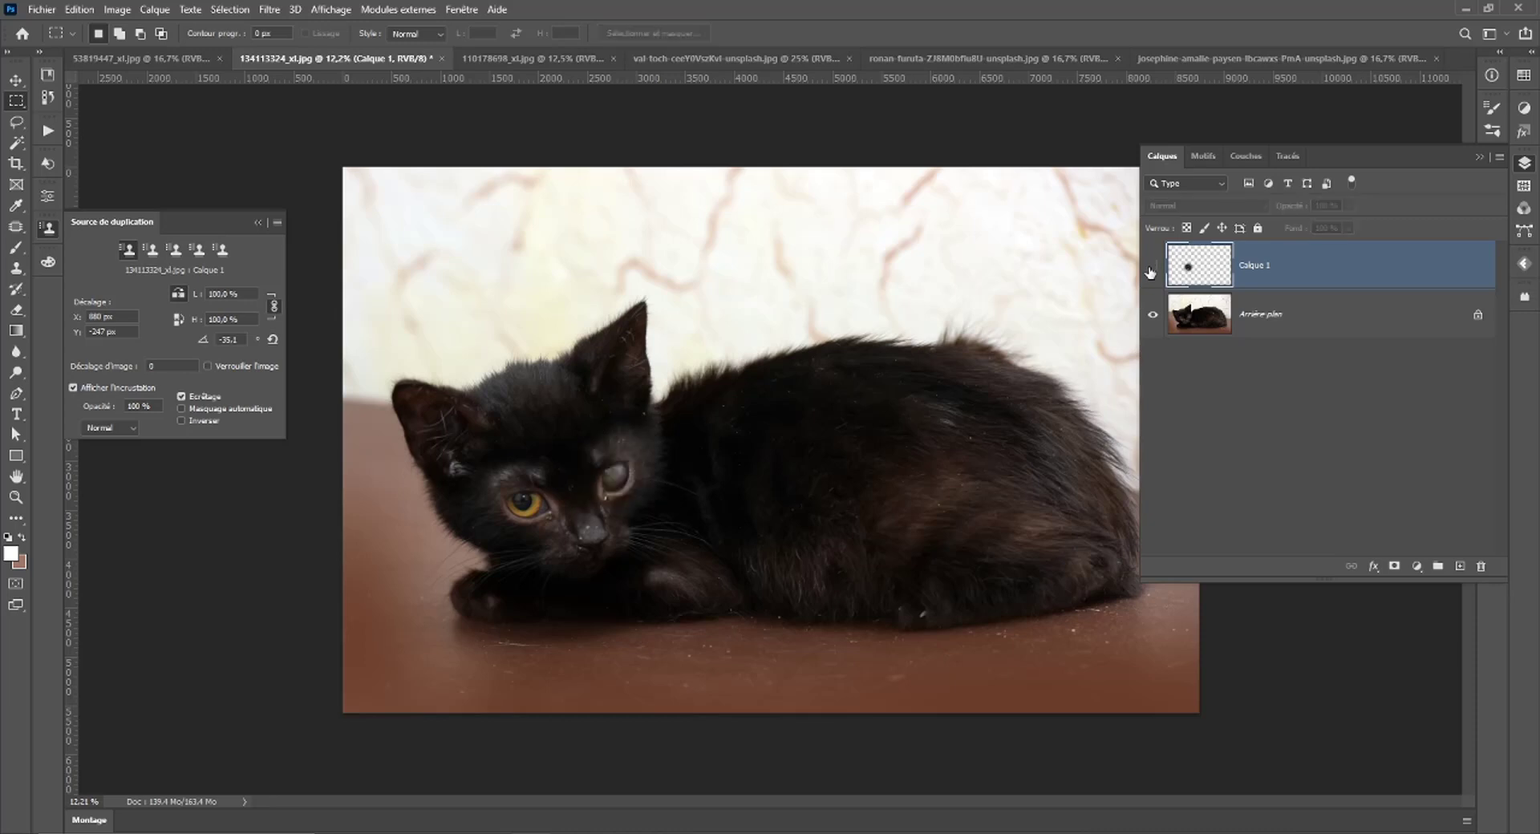
left_click(1153, 266)
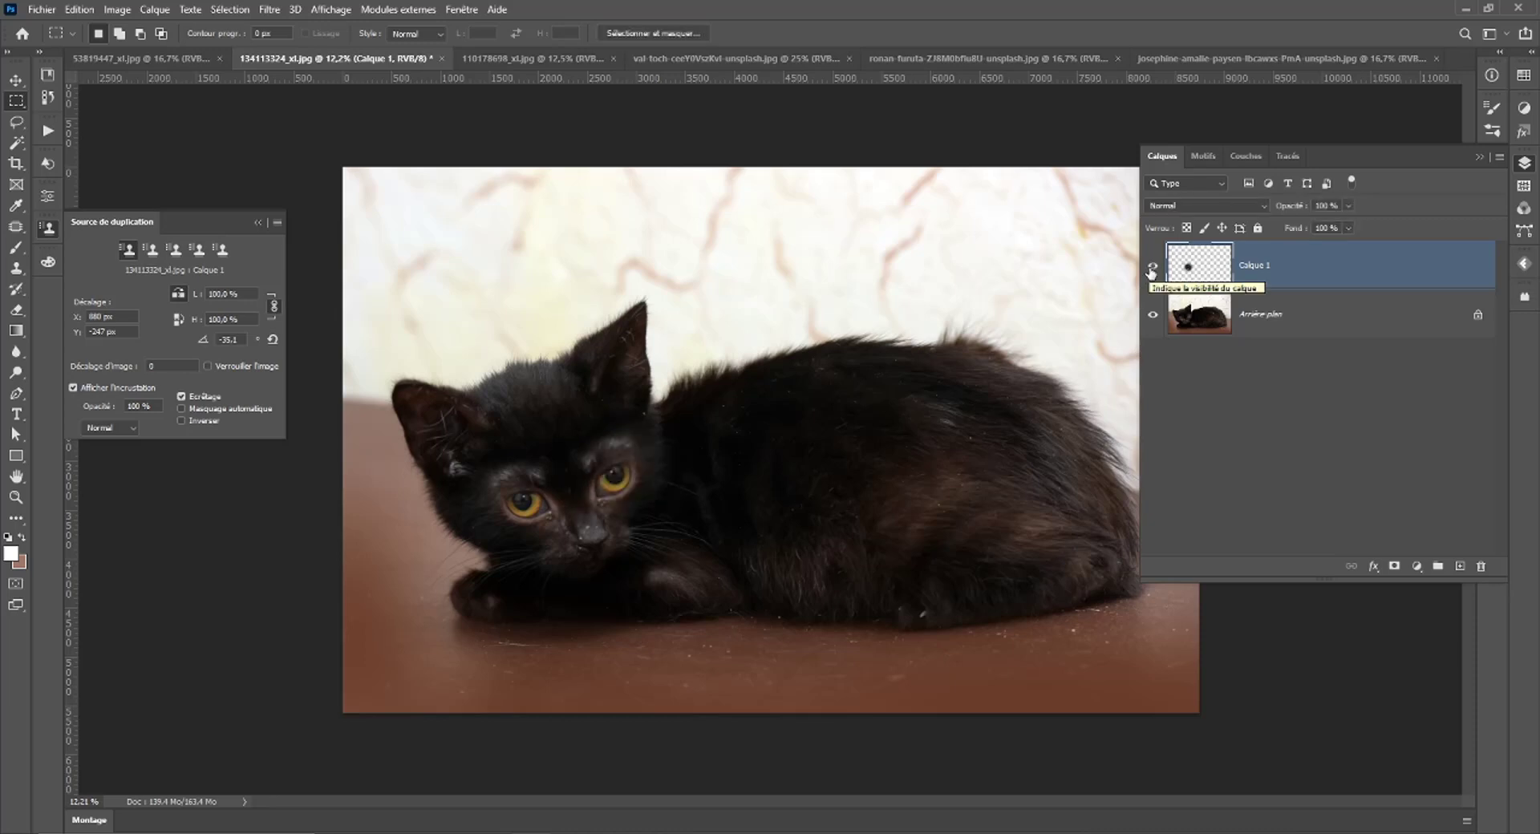
left_click(16, 81)
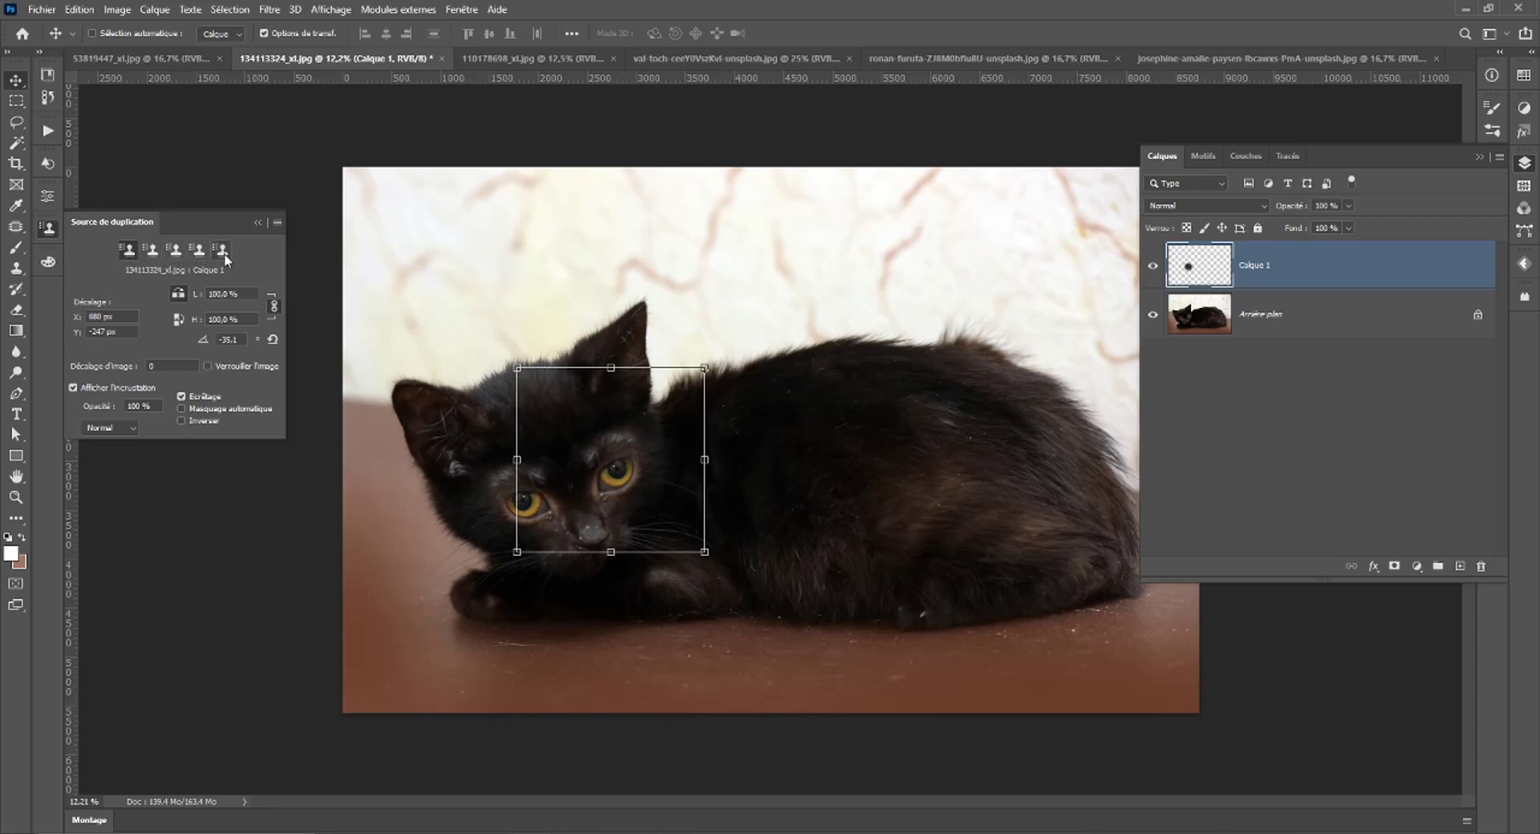
Resume clone stamping, sample the clone source from the Arrière-plan layer, then view the acne photo.
left_click(16, 268)
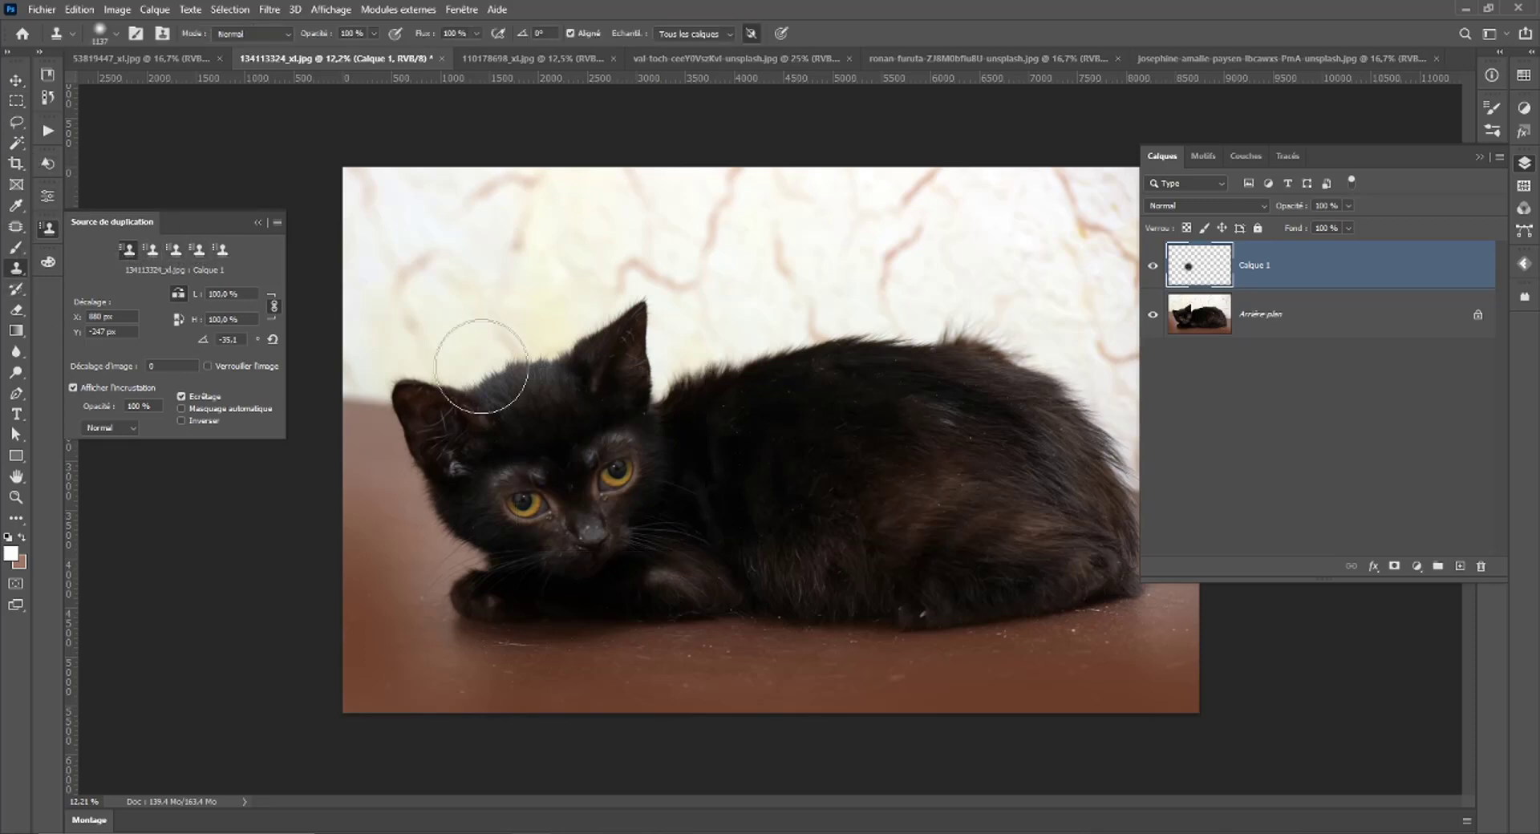
left_click(572, 472, "alt")
left_click(571, 471)
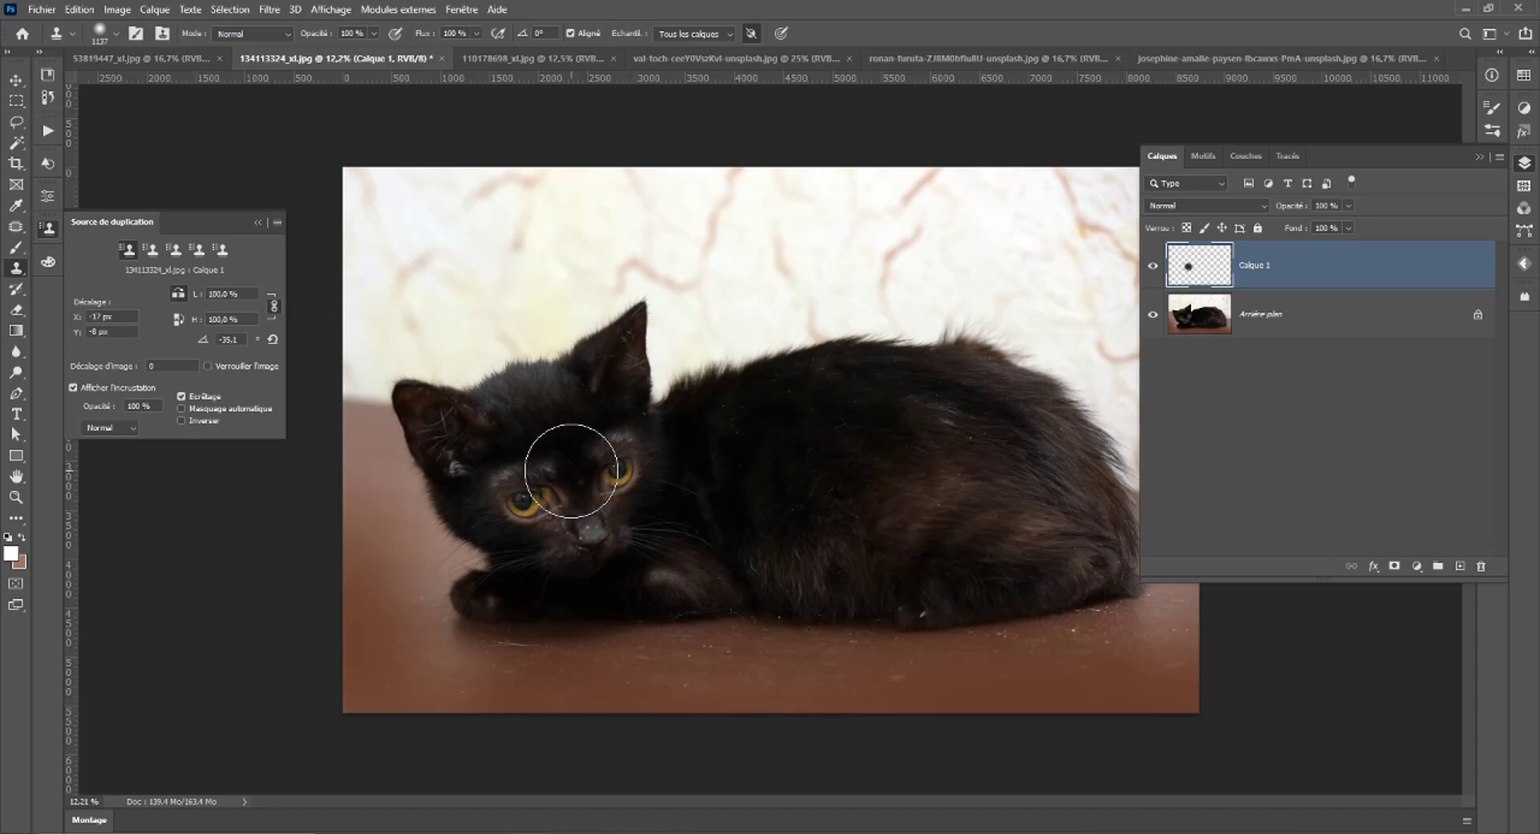
key("ctrl+z")
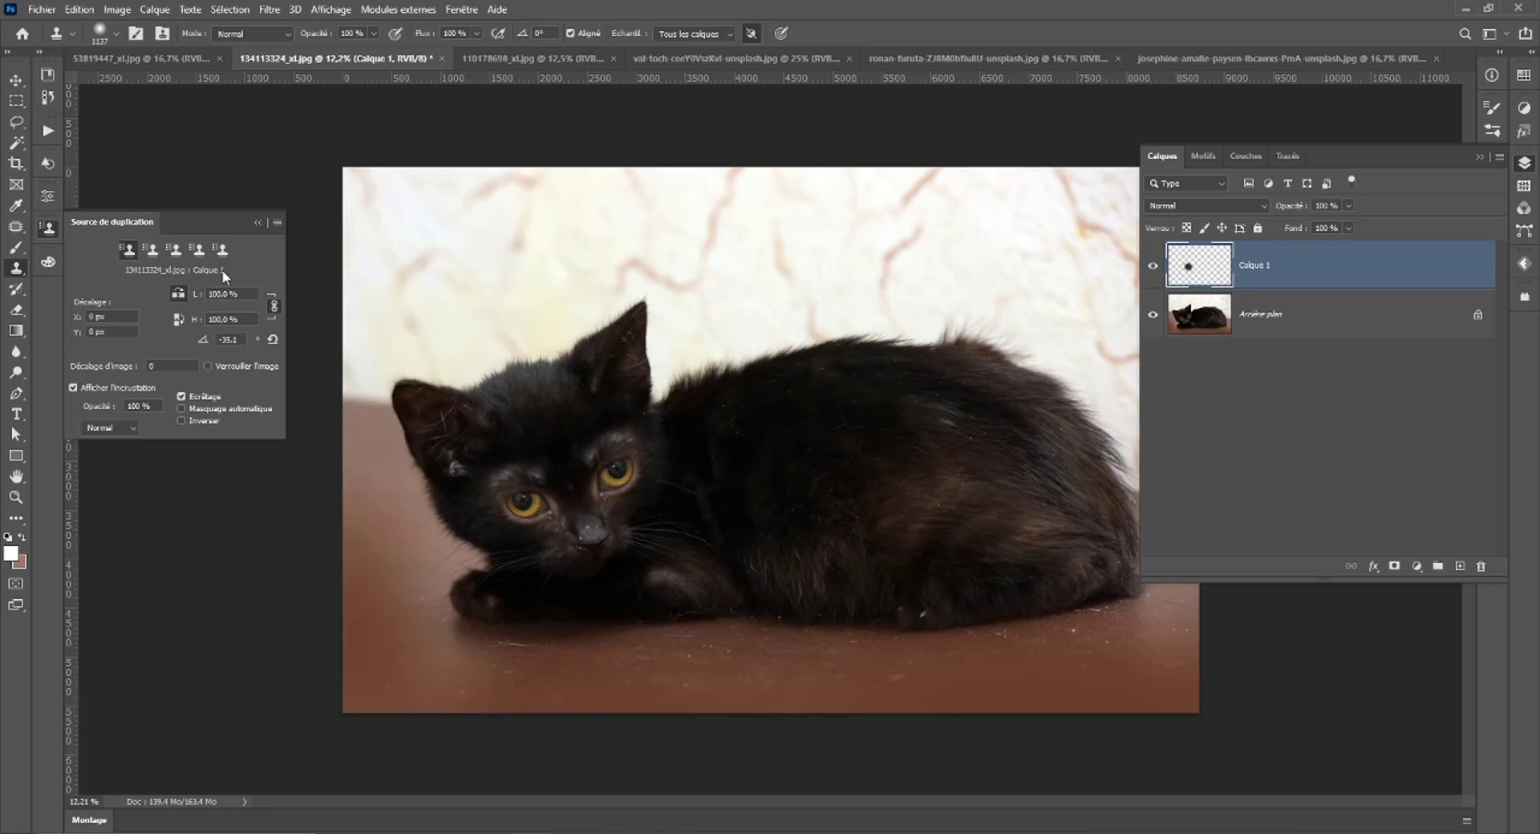
left_click(1284, 313)
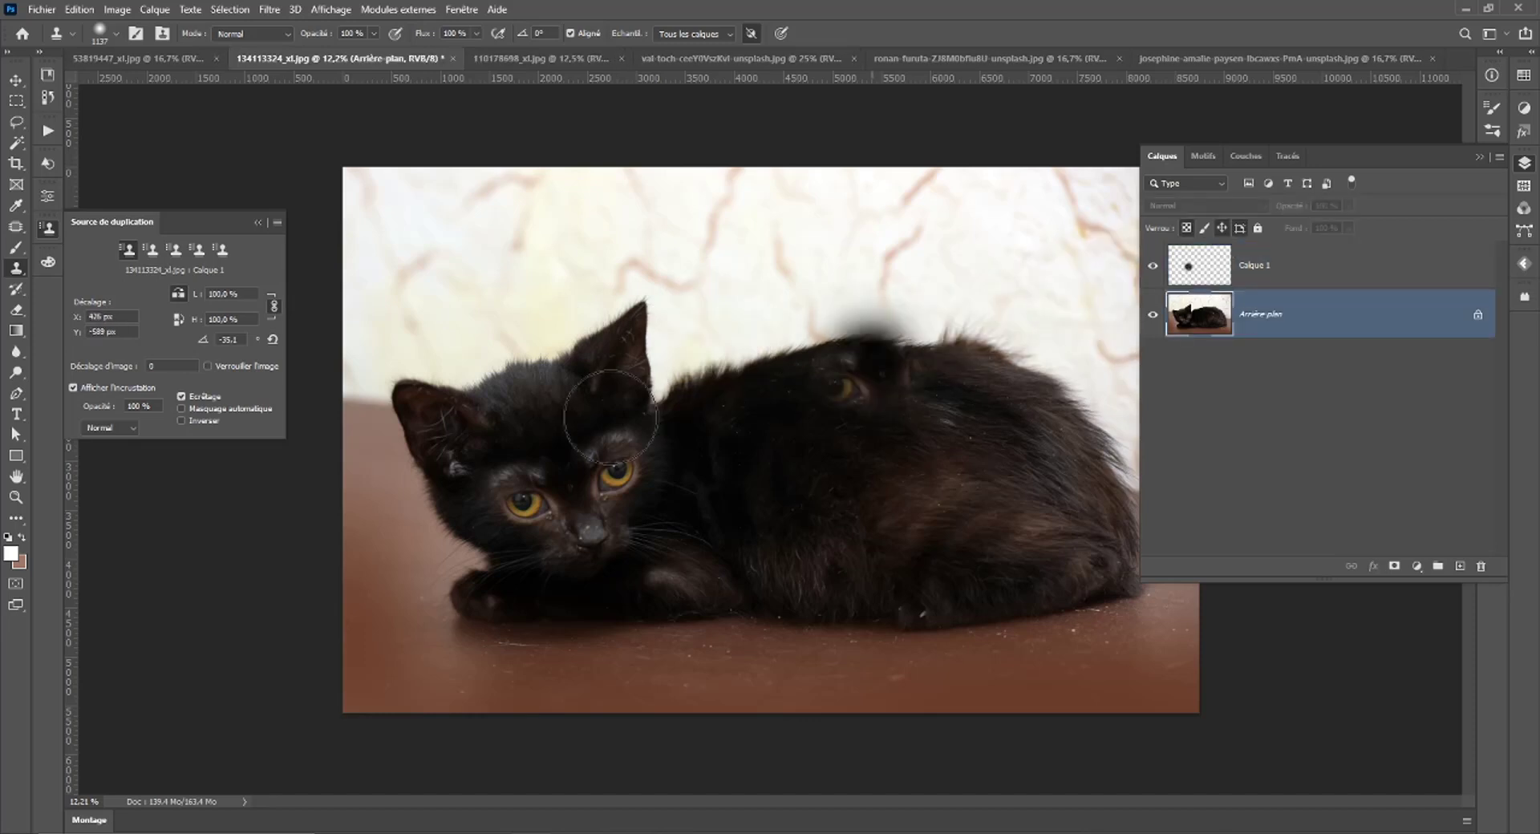
left_click(566, 478, "alt")
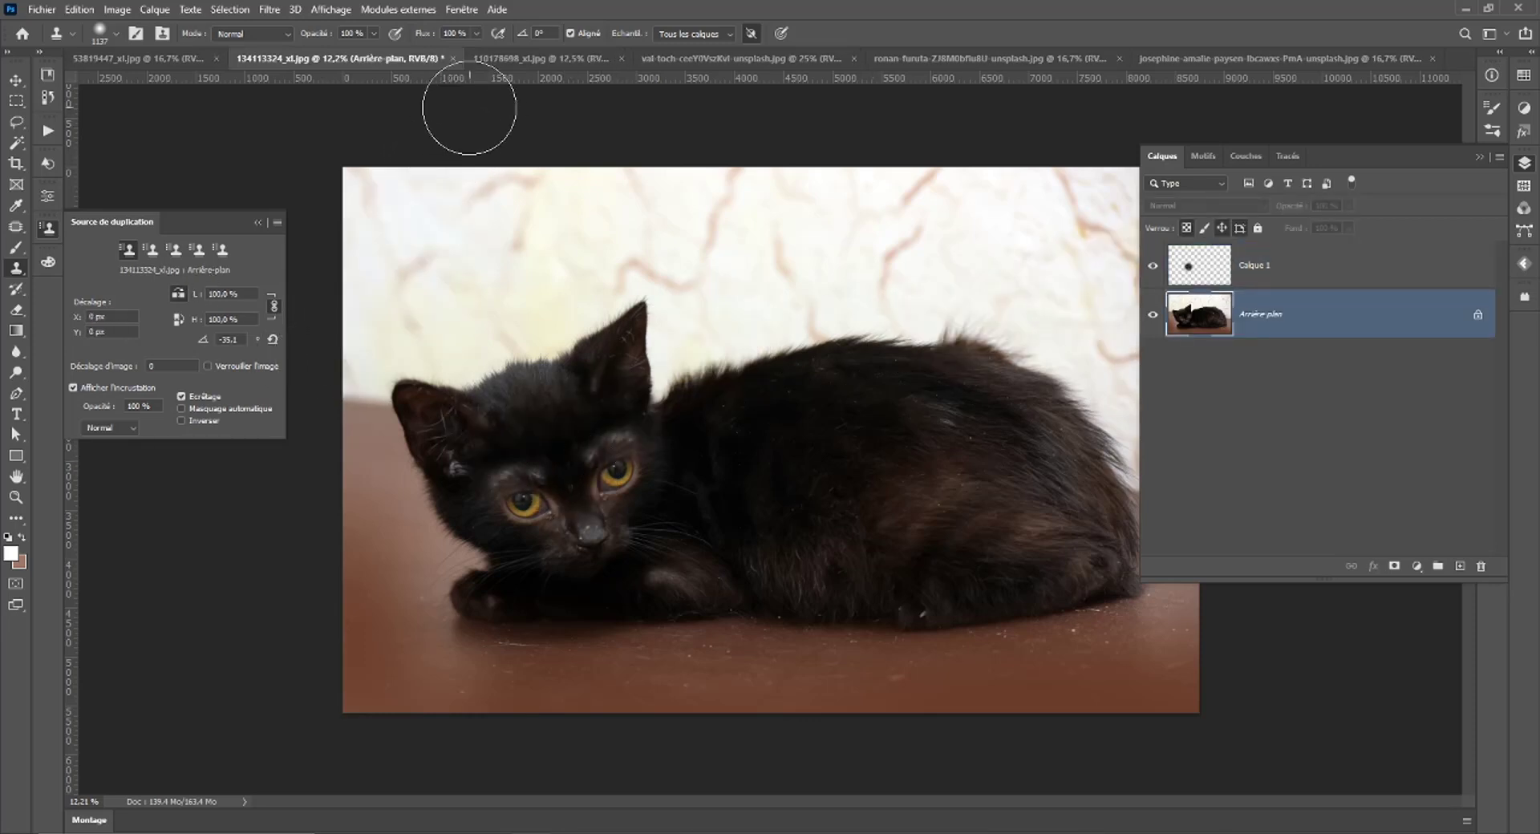
left_click(504, 62)
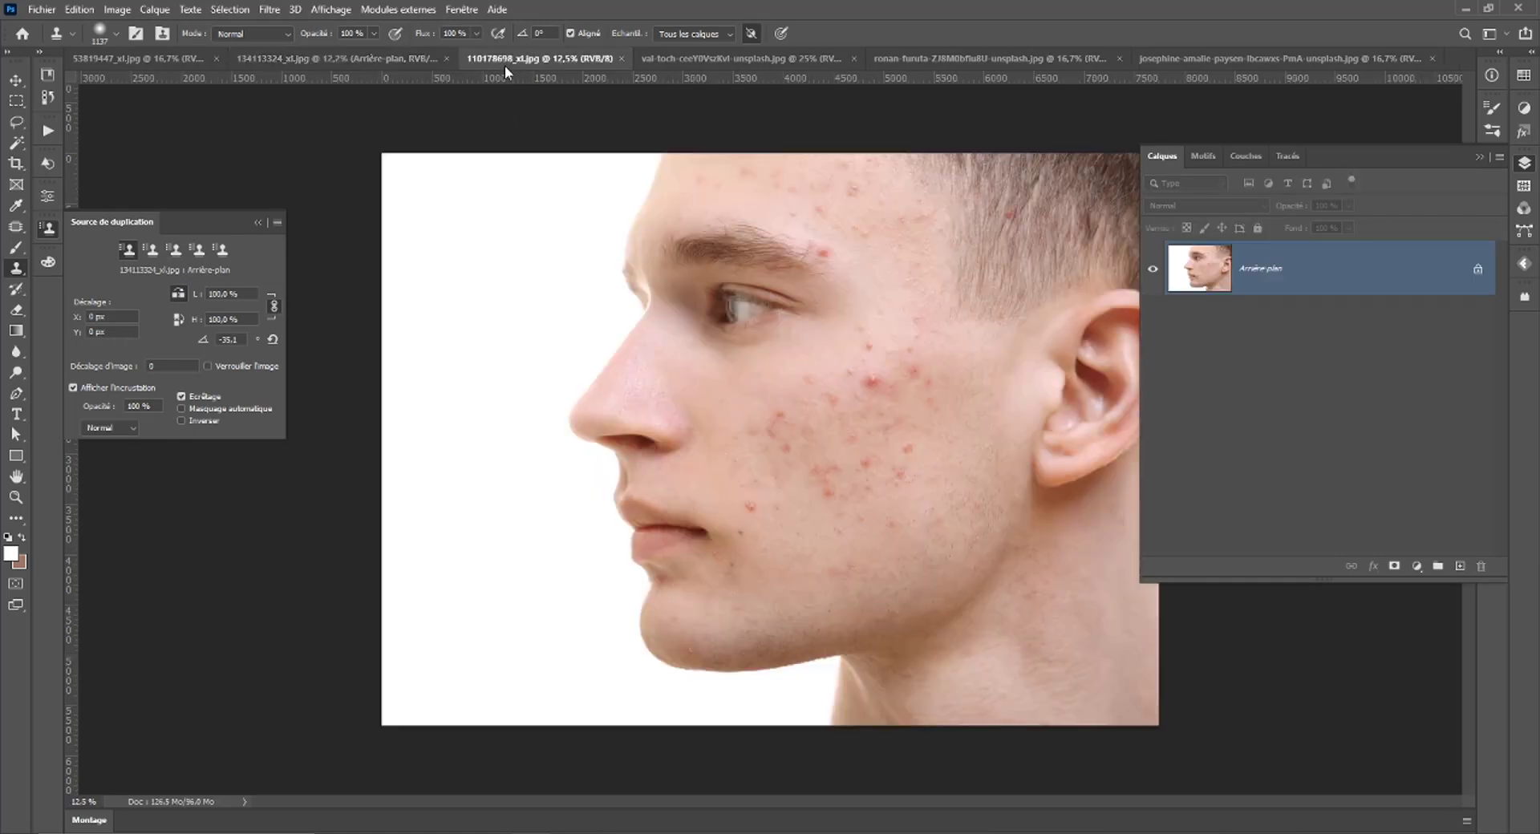
On the beach photo, shrink the brush, zoom out and set the clone source scale to 25%.
left_click(703, 56)
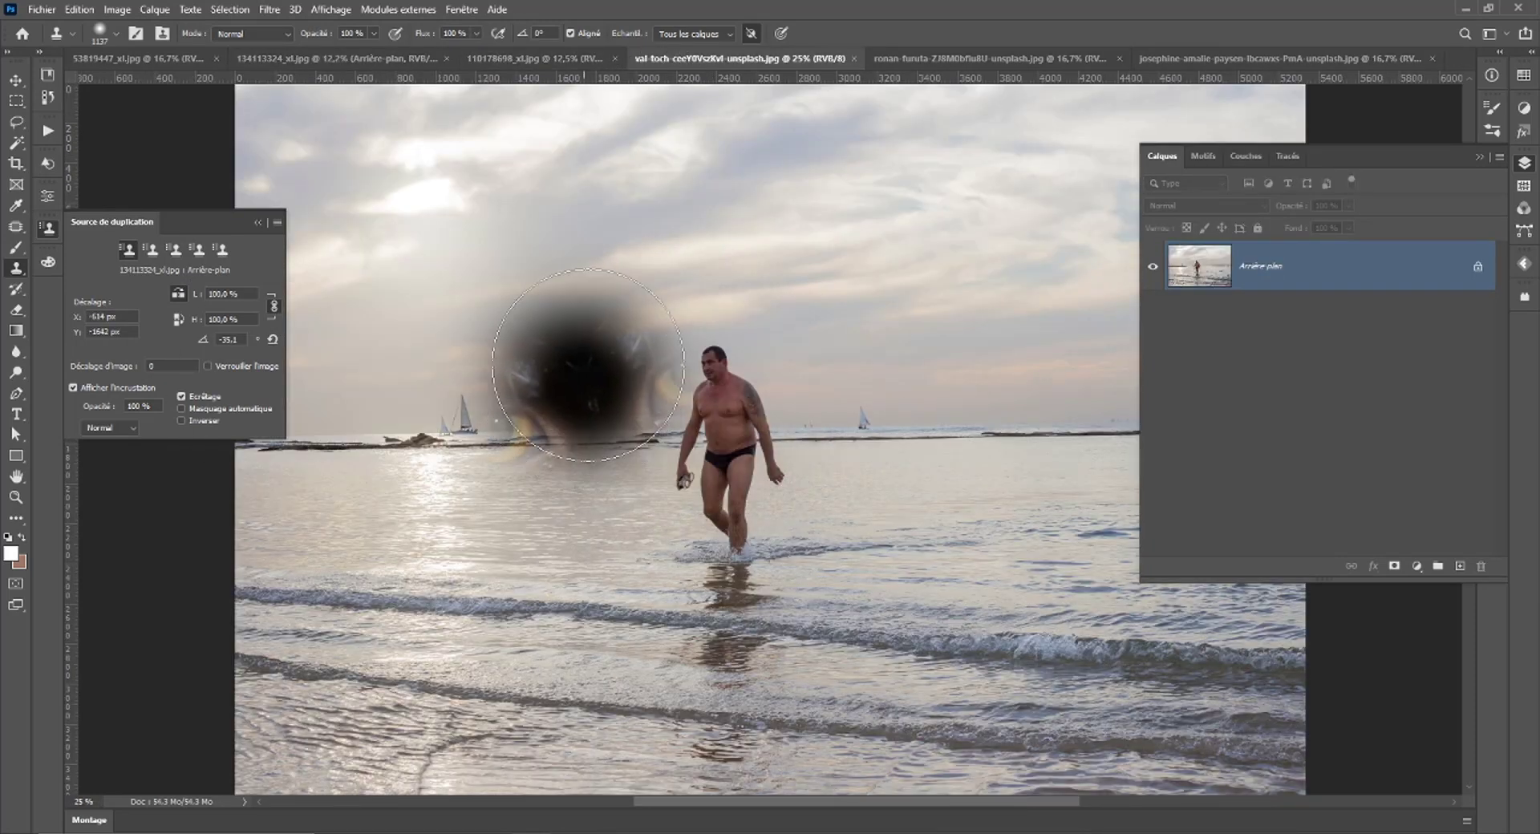
left_click_drag(594, 346, 550, 336)
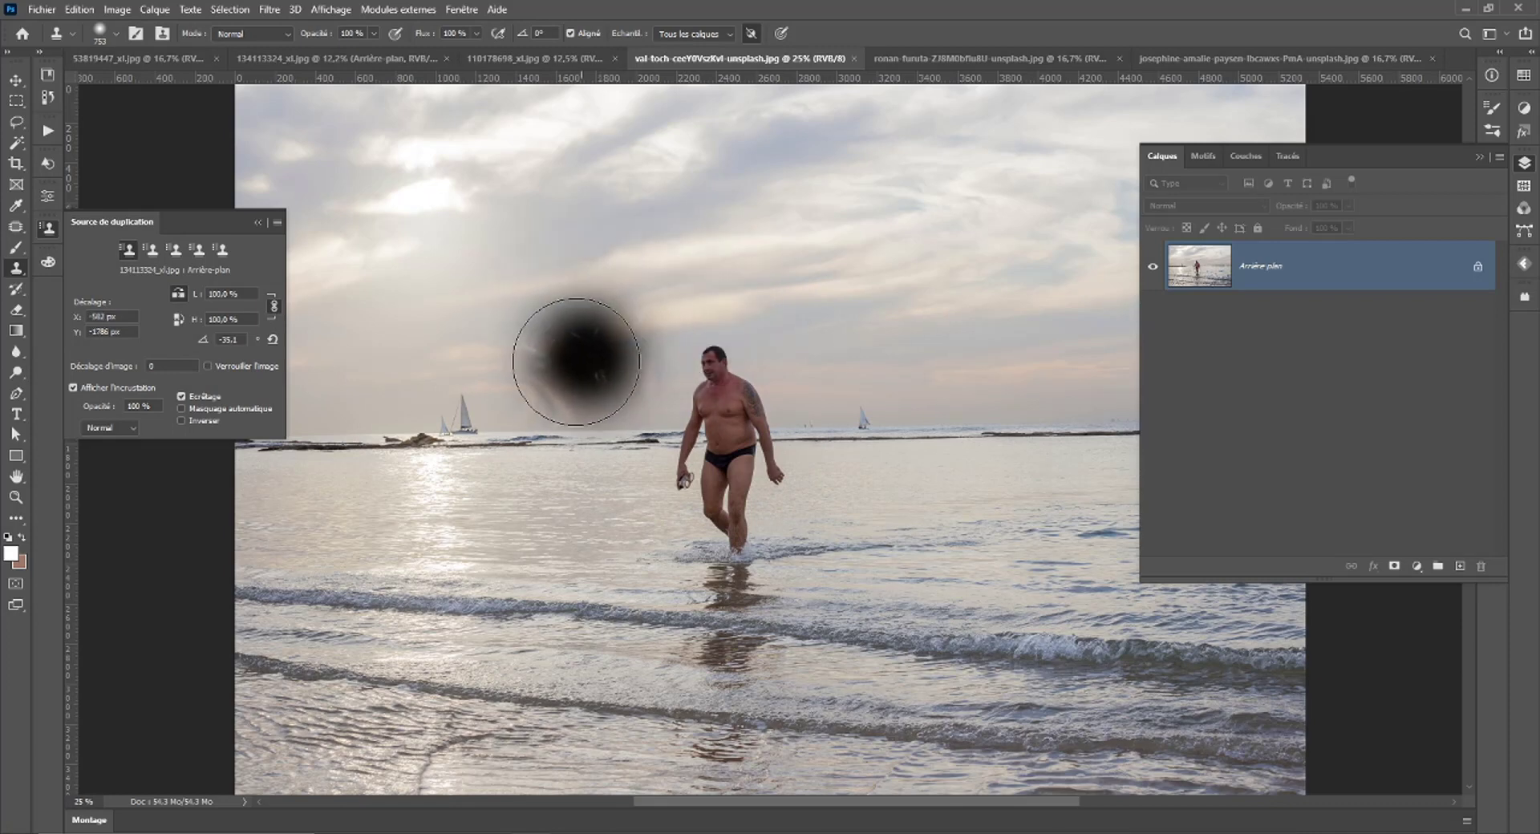
key("ctrl+minus")
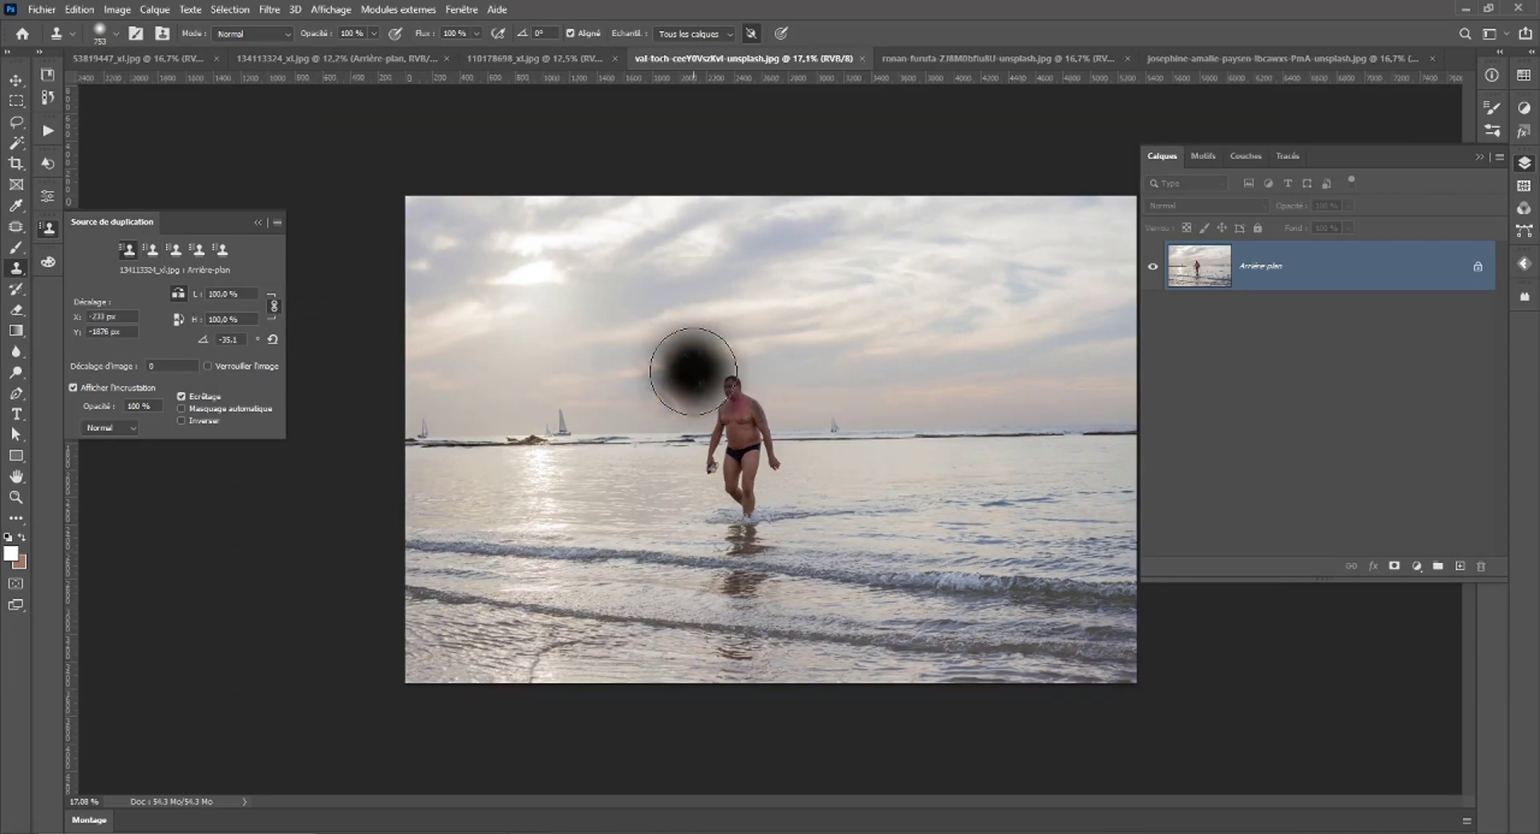
left_click(255, 295)
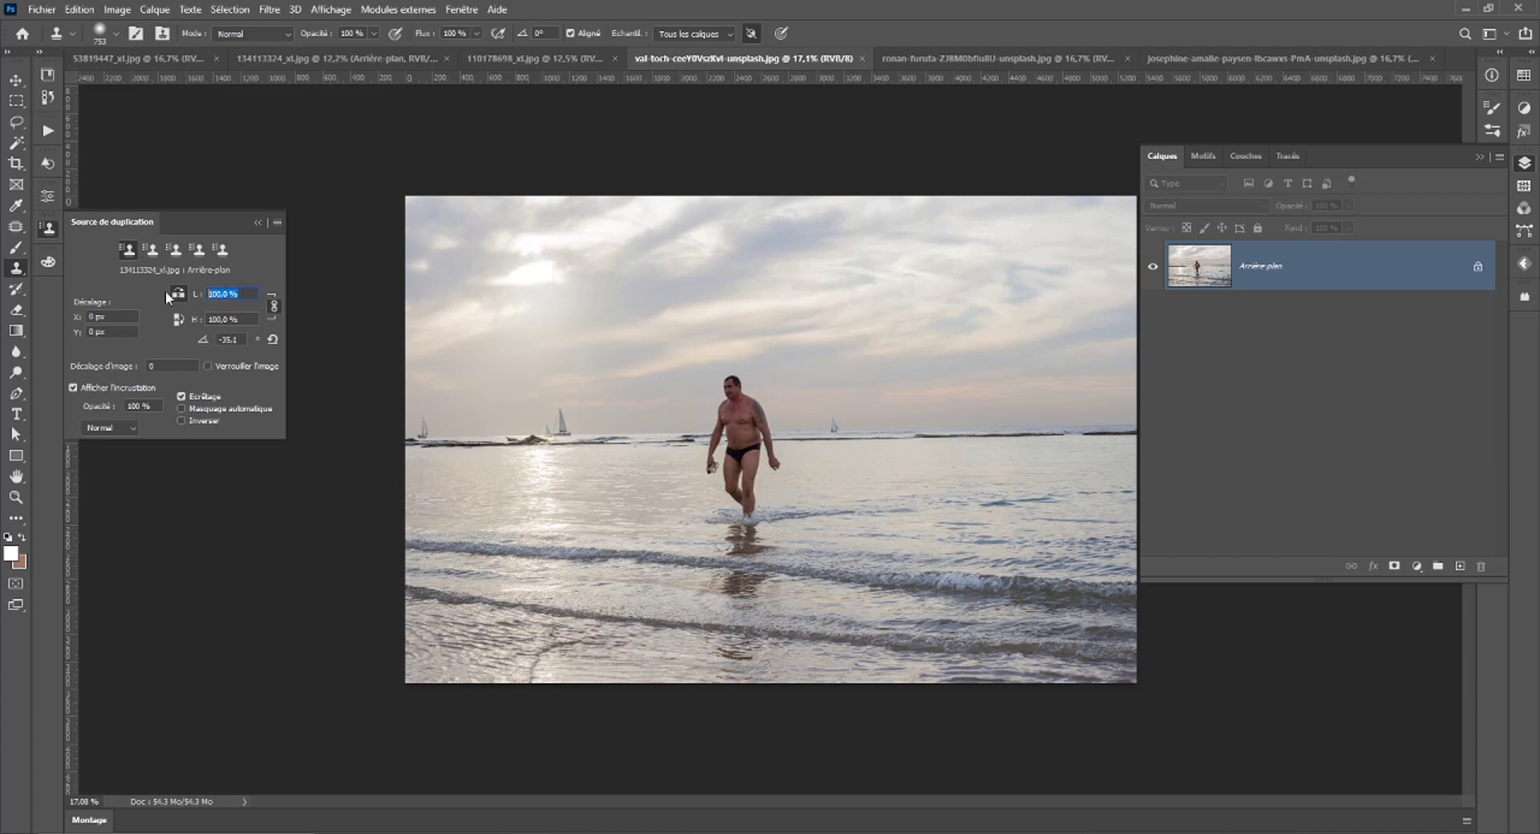
type("25")
Test a quarter-size kitten clone on the sky, undo it, shrink the brush to 624 px, and return to the kitten photo.
mouse_move(578, 345)
left_mouse_down()
mouse_move(616, 365)
mouse_move(508, 270)
mouse_move(474, 471)
left_mouse_up()
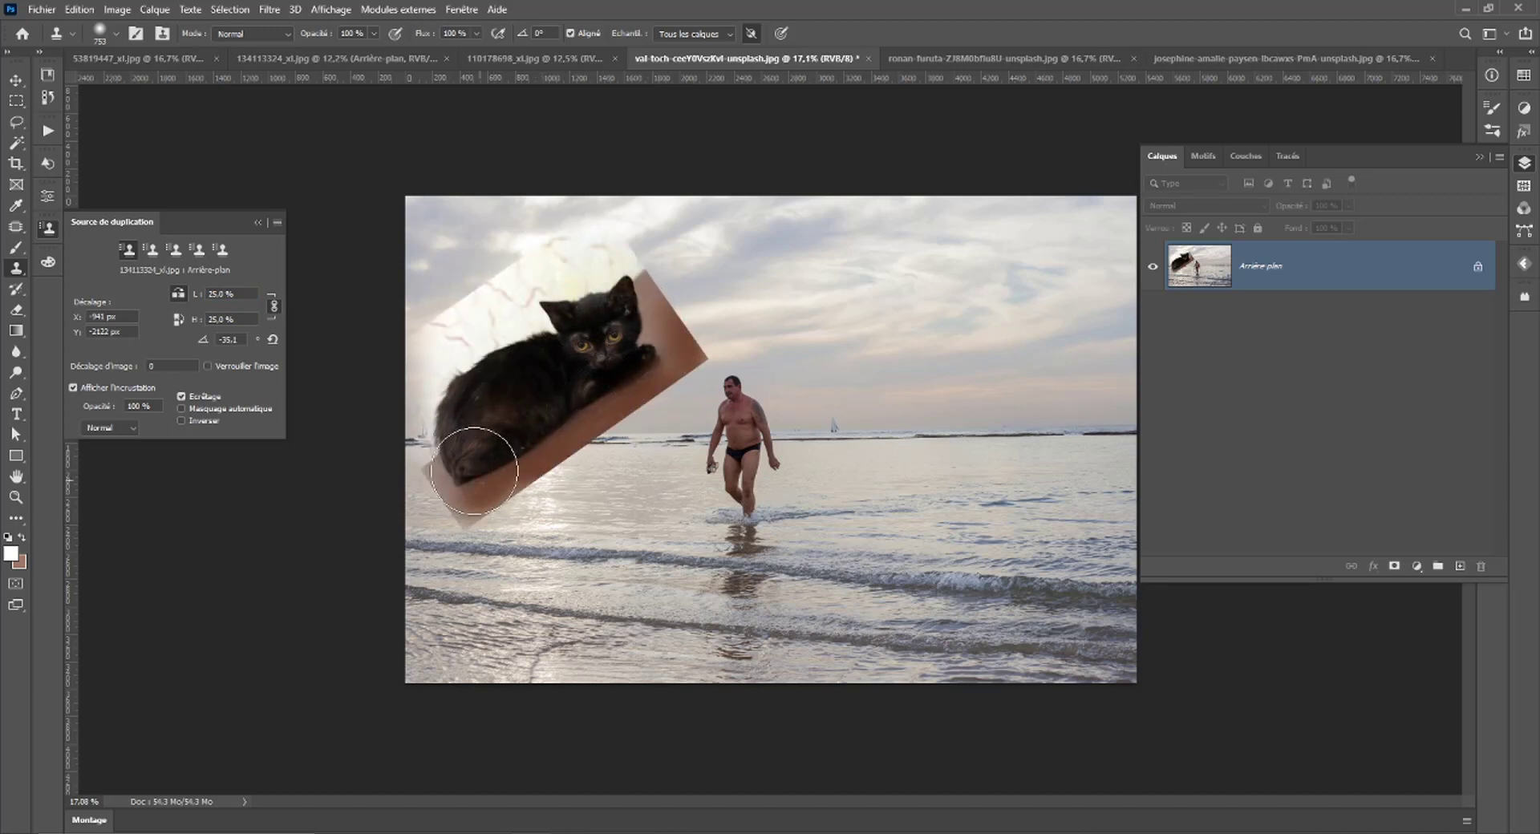
key("ctrl+z")
left_click(474, 471)
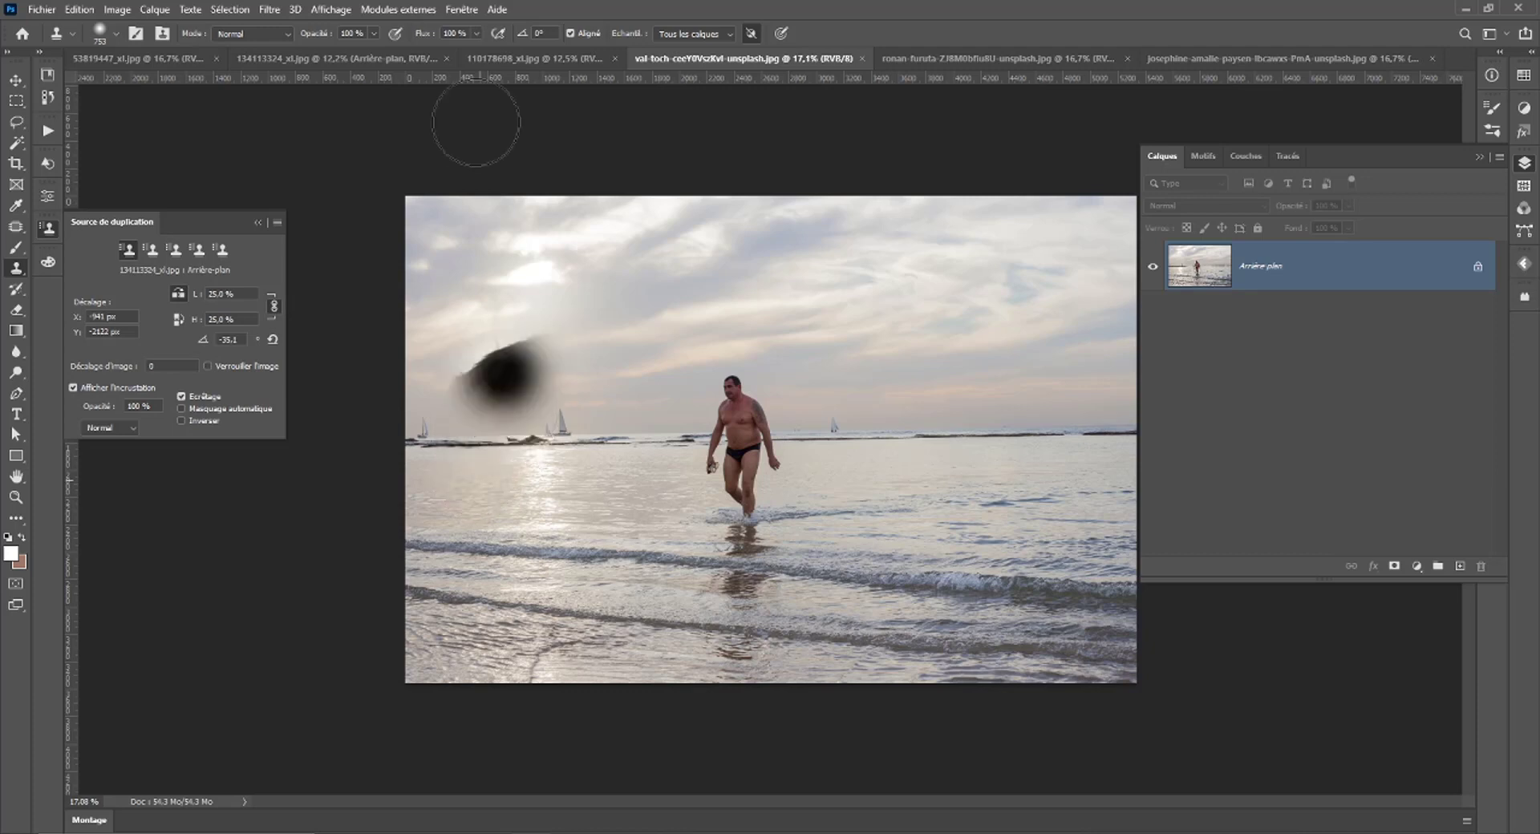
right_click(612, 333, "alt")
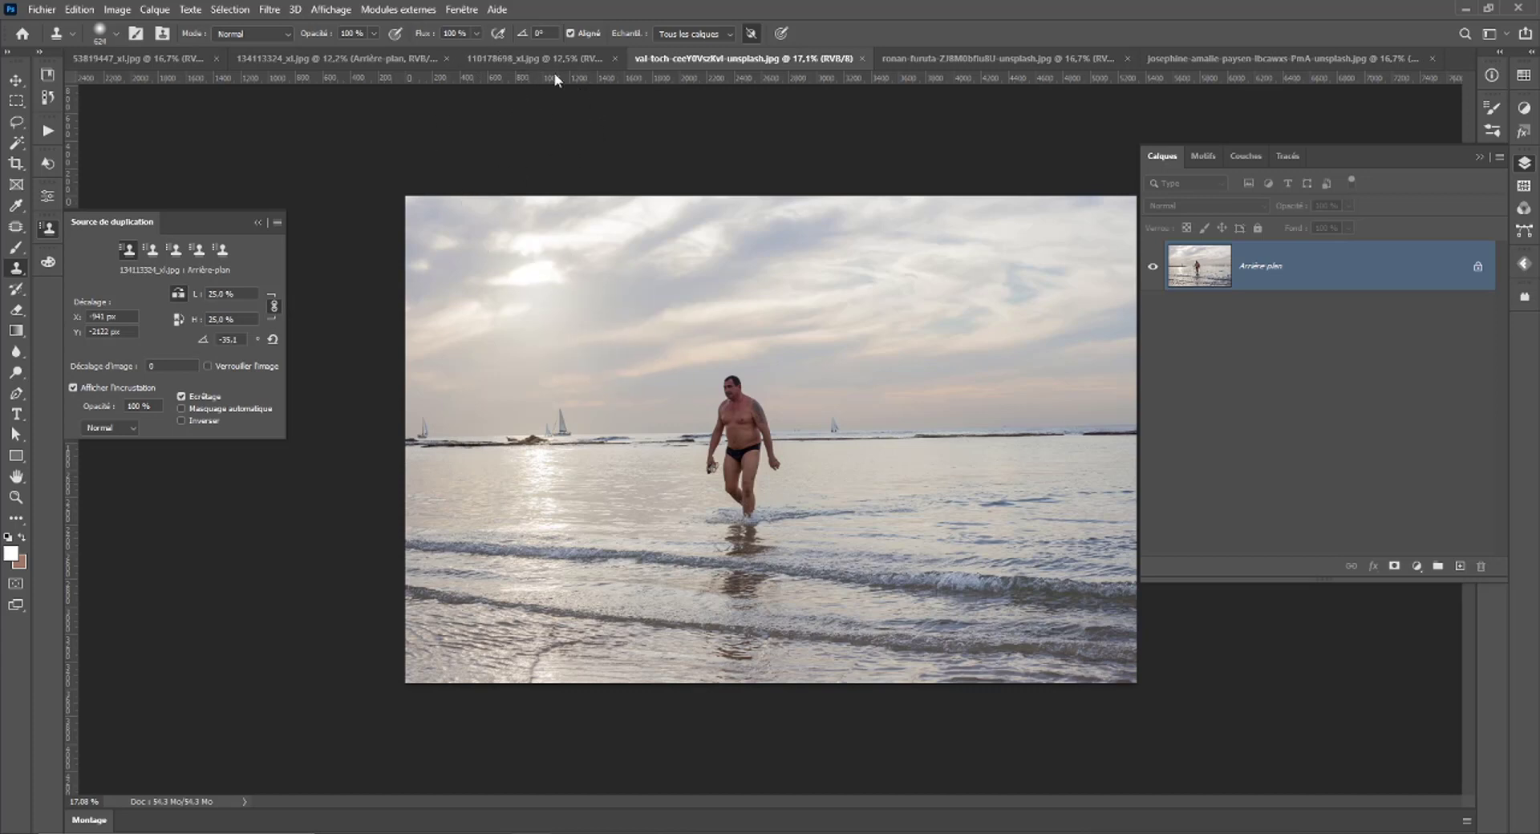
left_click(337, 58)
Hide Calque 1 and add a new empty Calque 2 above Arrière-plan.
scroll(560, 407, "up", 3)
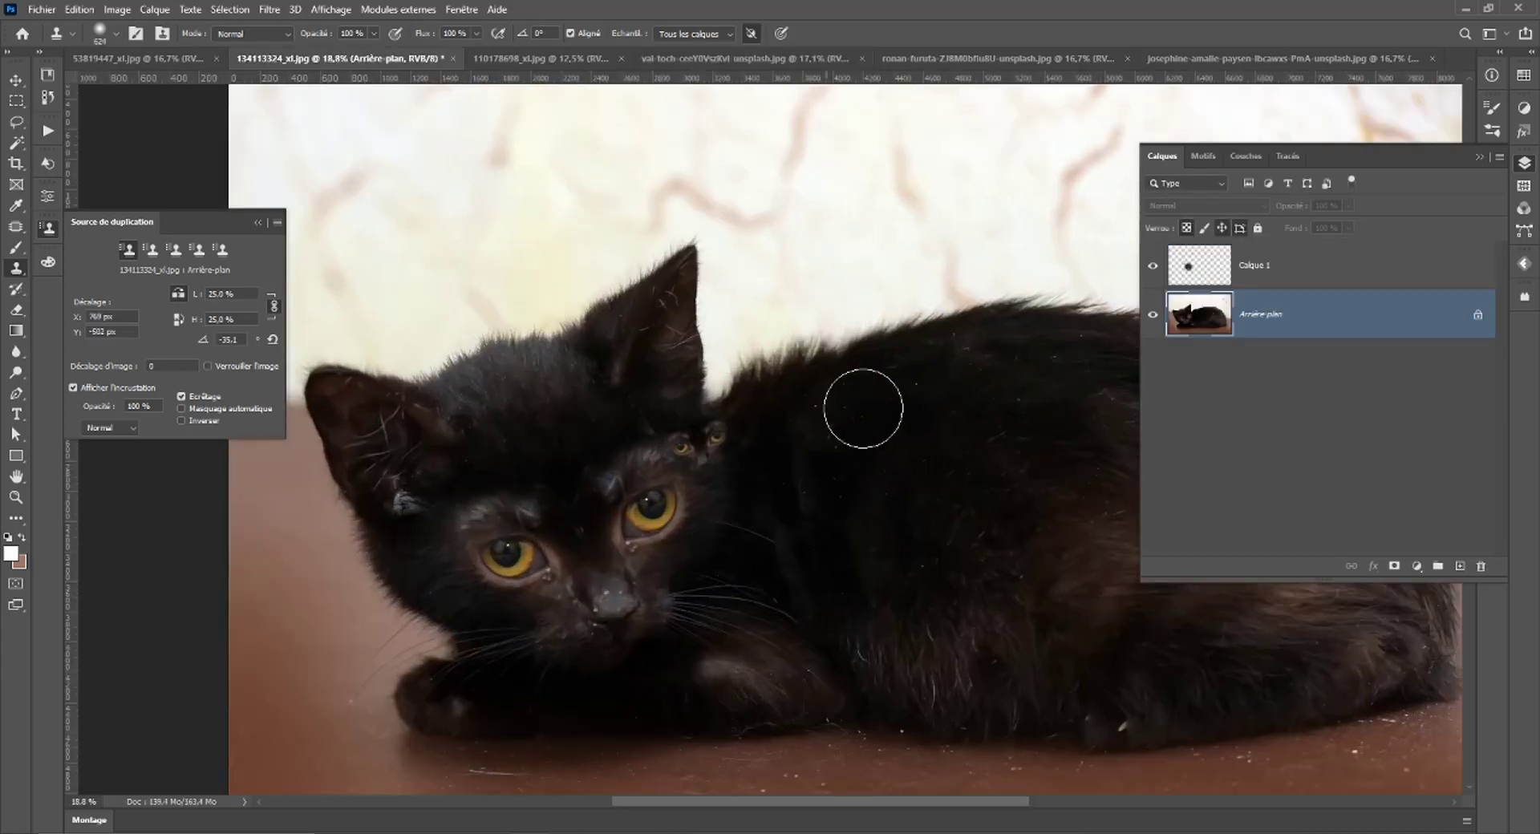
key("alt+bracketright")
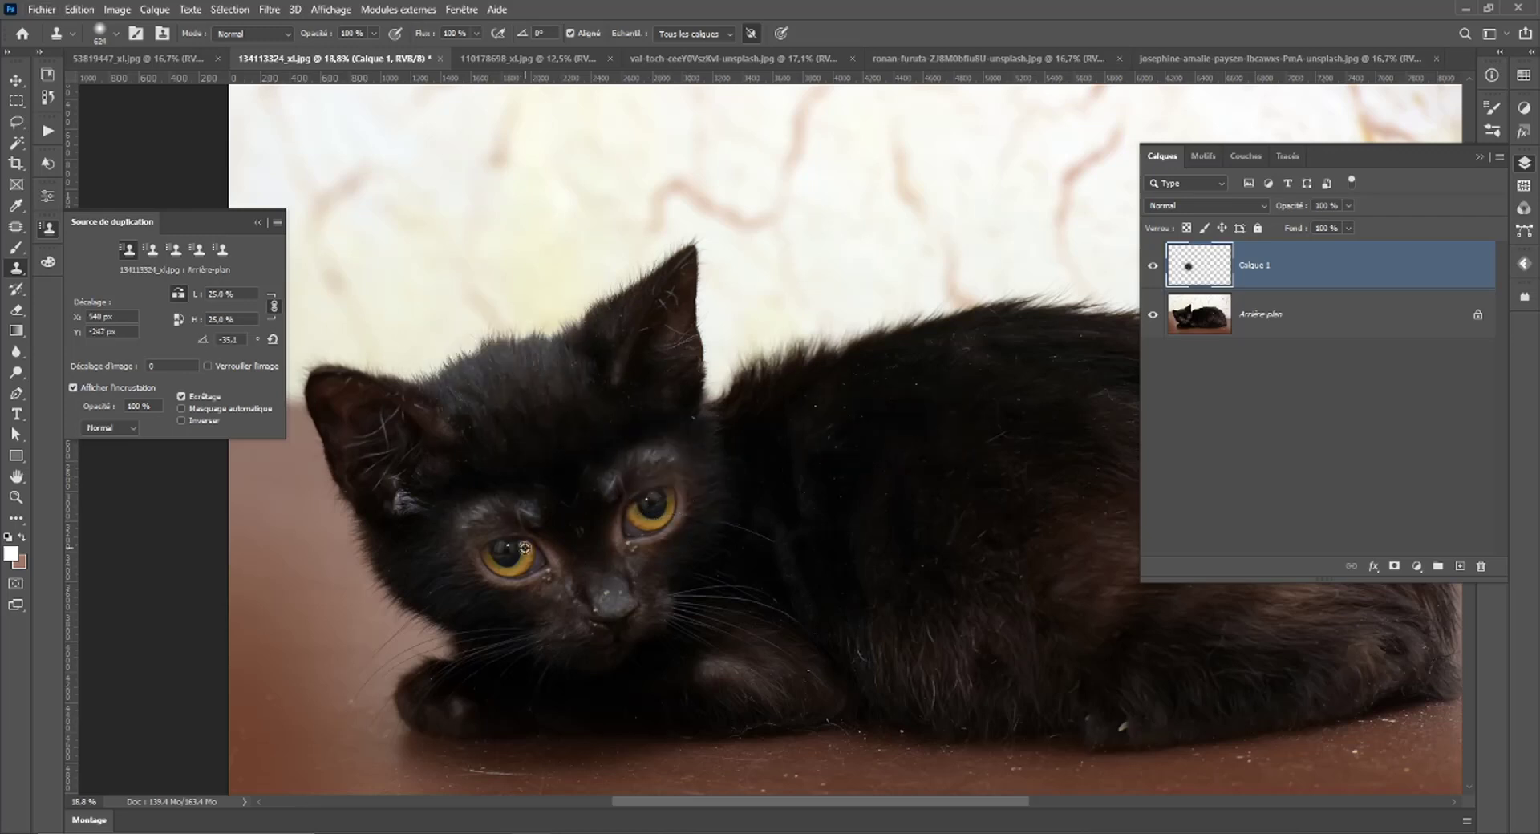
left_click(1152, 266)
left_click(1339, 319)
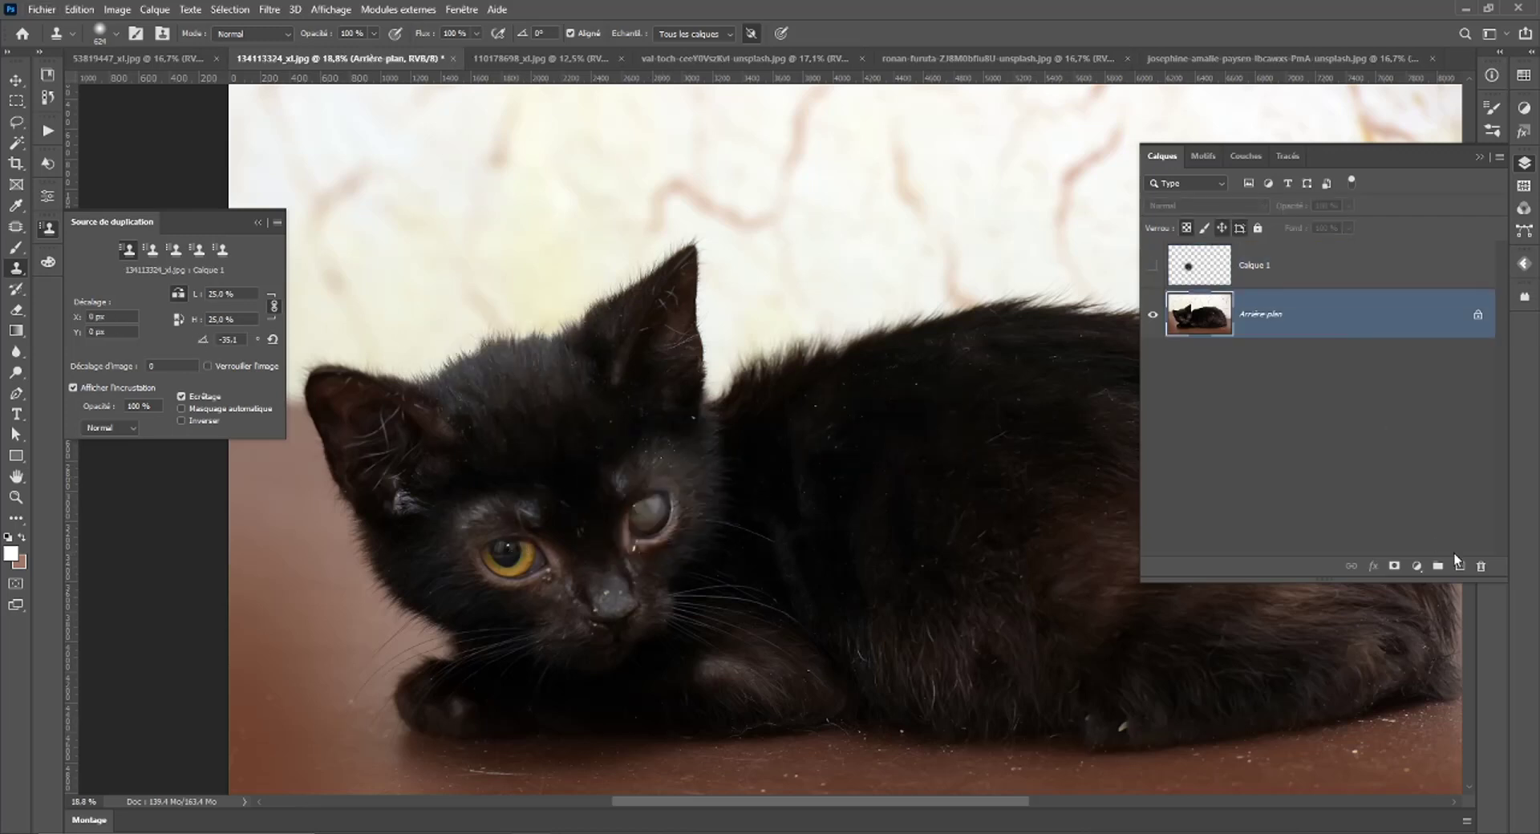
left_click(1460, 565)
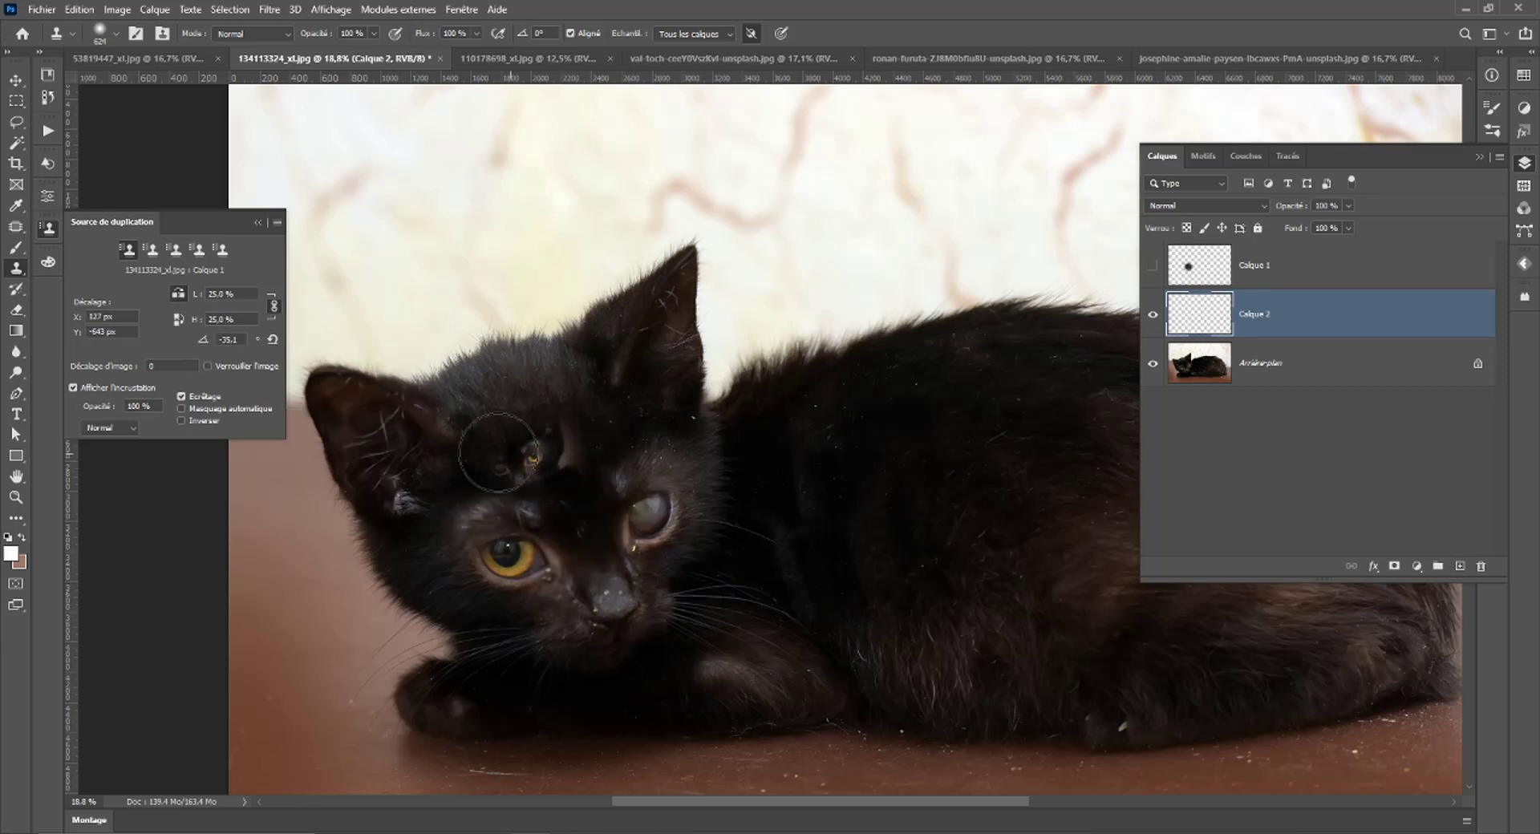
Make Calque 2 the clone source layer and reset the clone scale to 100 %.
left_click(521, 570, "alt")
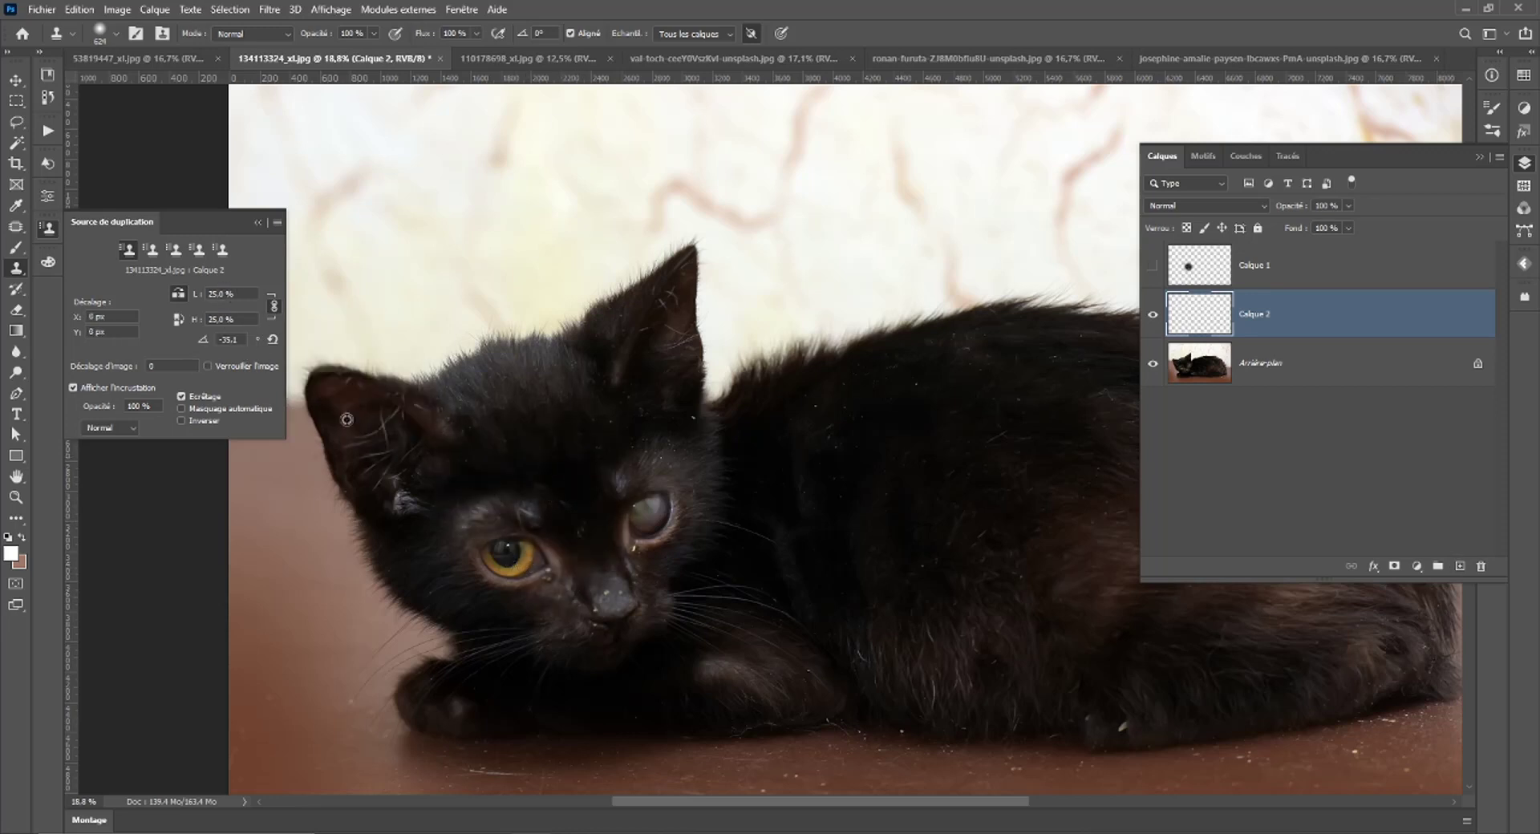
left_click(221, 295)
type("100")
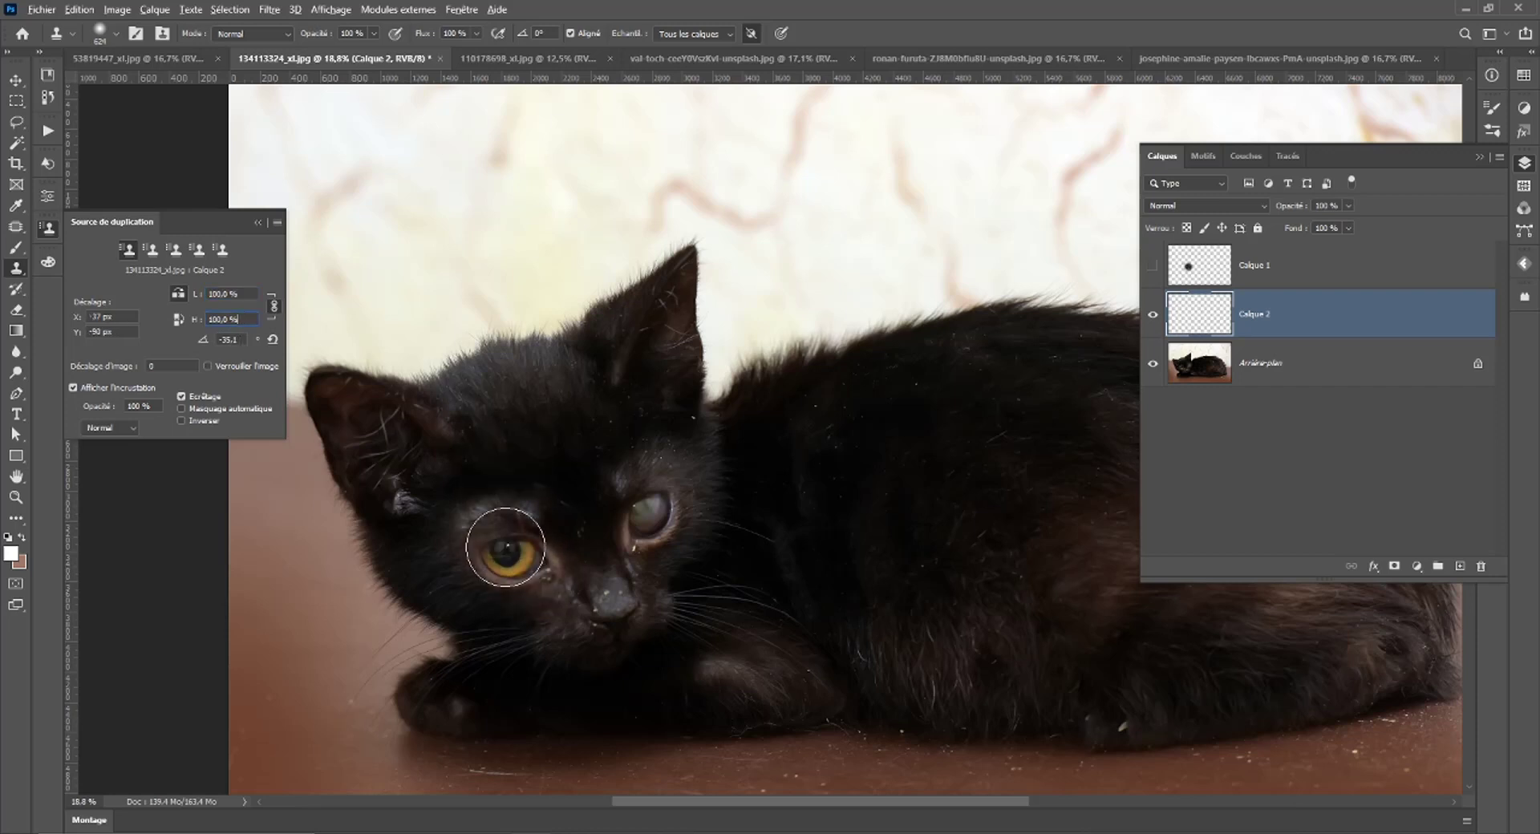
right_click(680, 497)
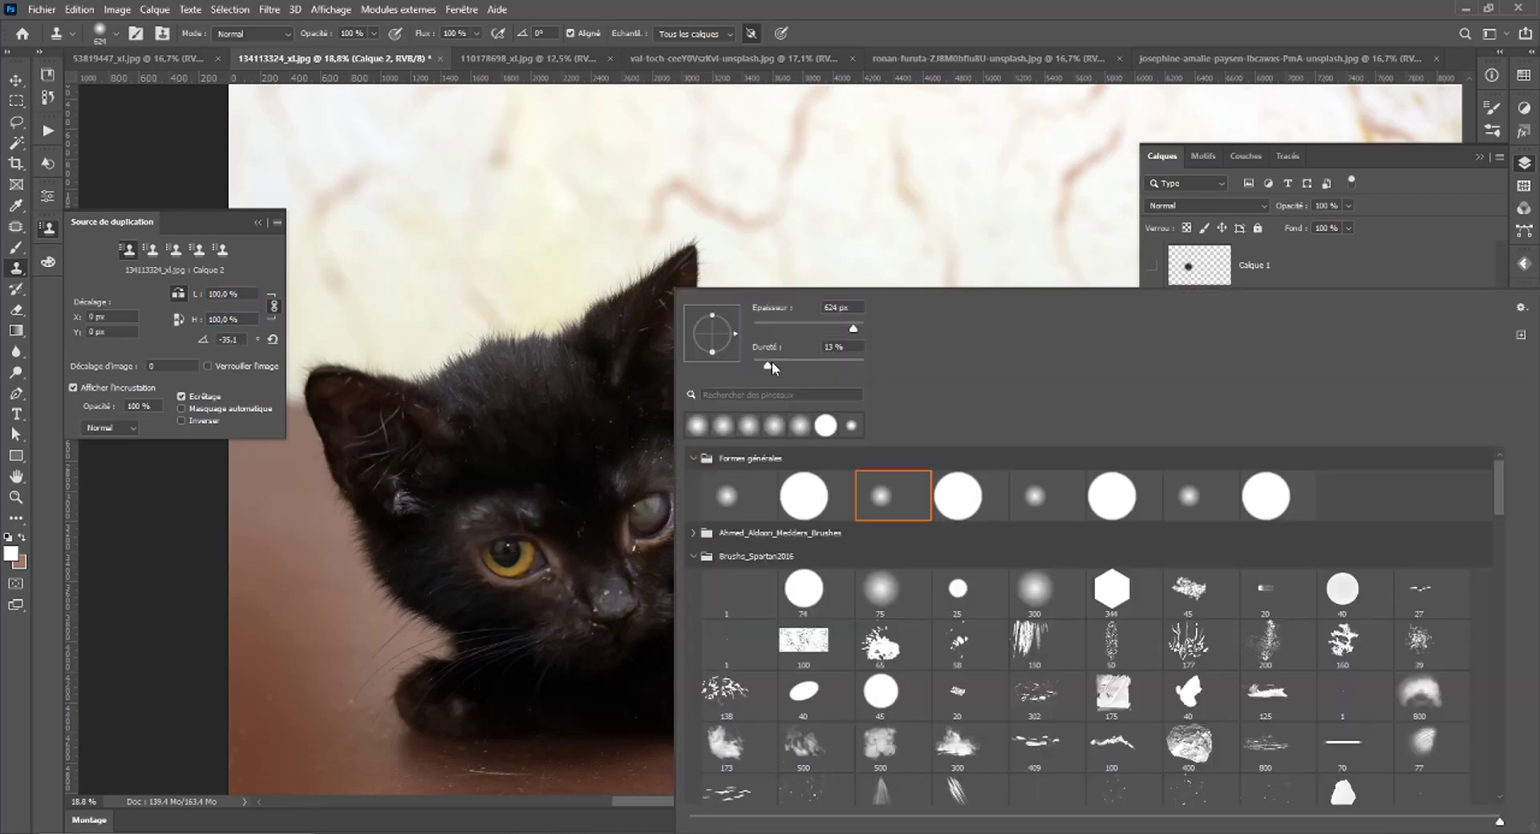
Try a clone over the clouded eye, undo it, and set brush hardness to 0 %.
mouse_move(772, 361)
left_mouse_down()
mouse_move(752, 368)
mouse_move(874, 365)
left_mouse_up()
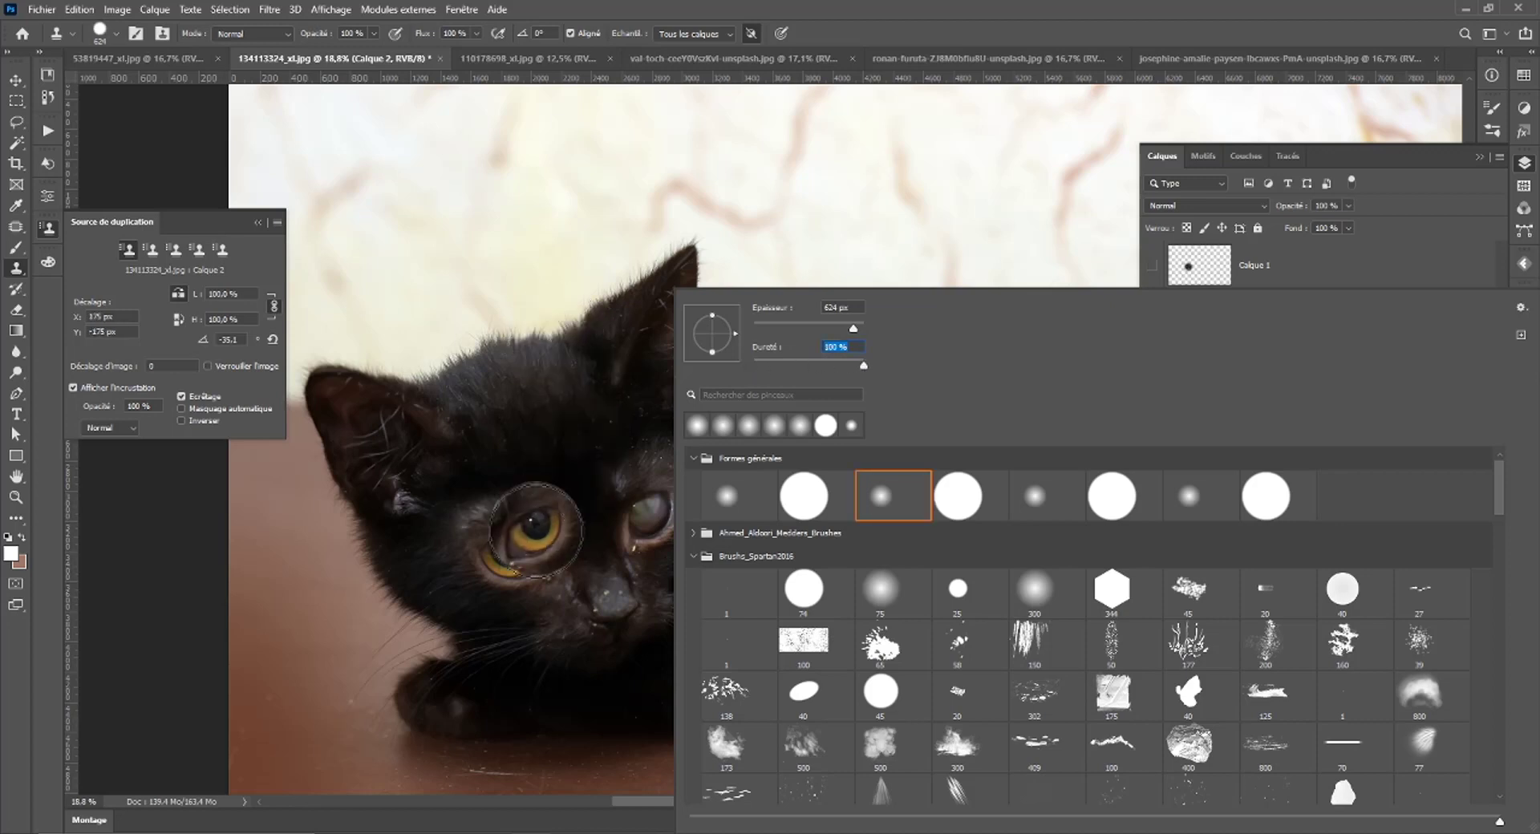
left_click(616, 508)
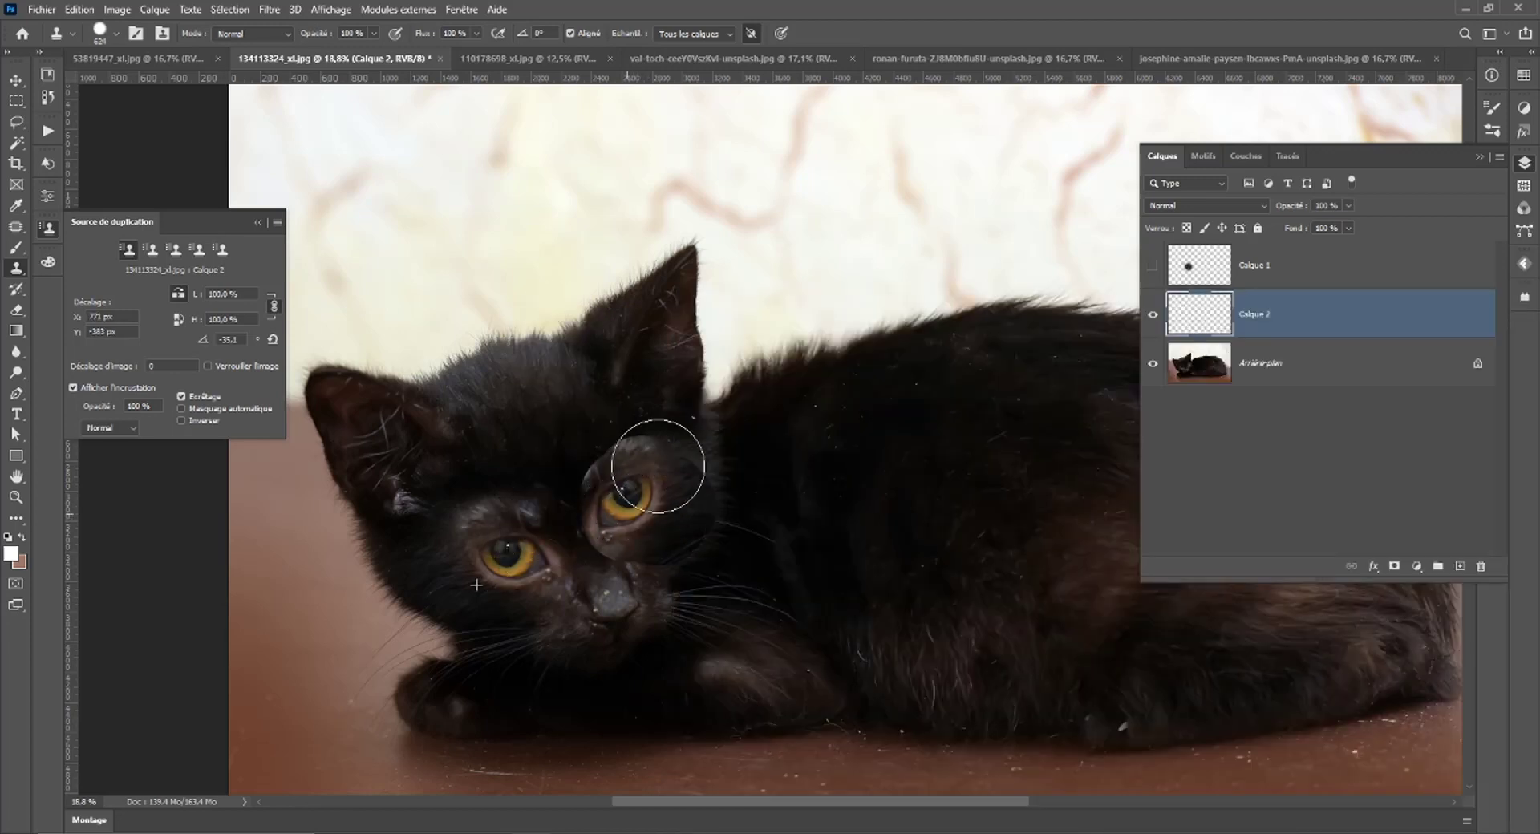
left_click_drag(663, 631, 664, 598)
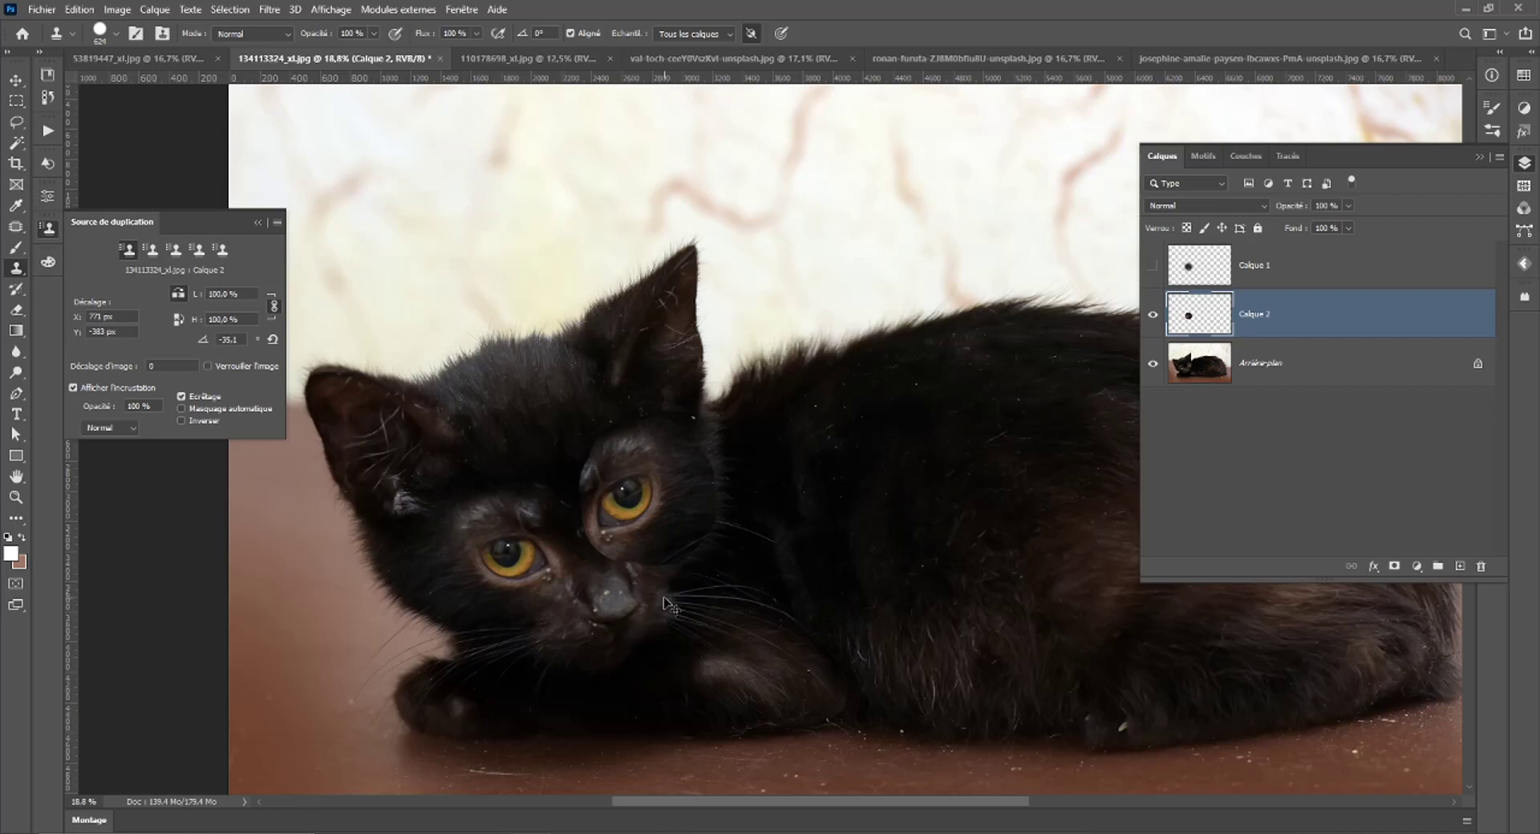
key("ctrl+z")
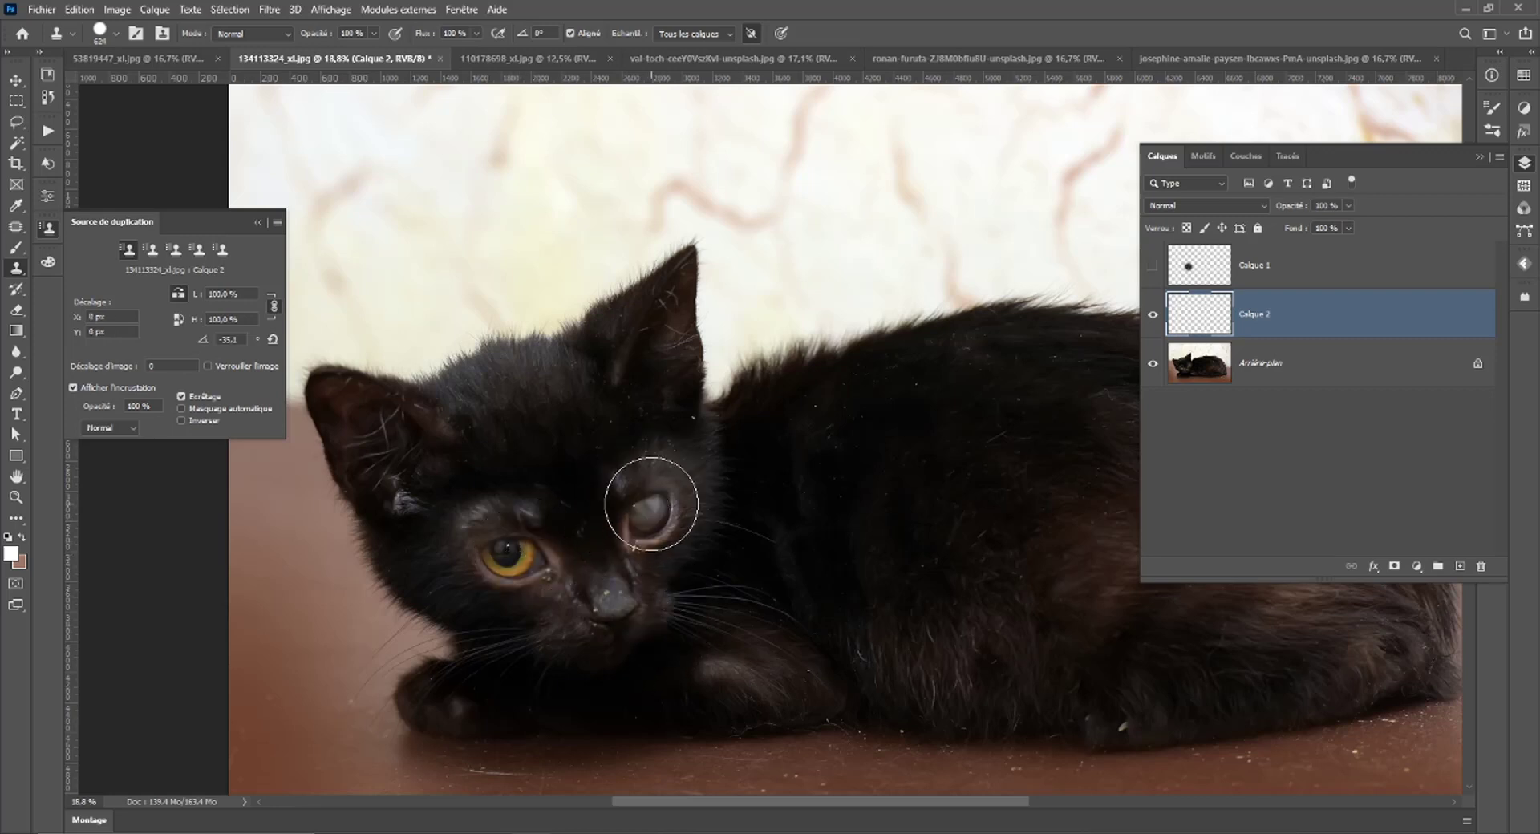
right_click(652, 504)
left_click_drag(791, 363, 737, 365)
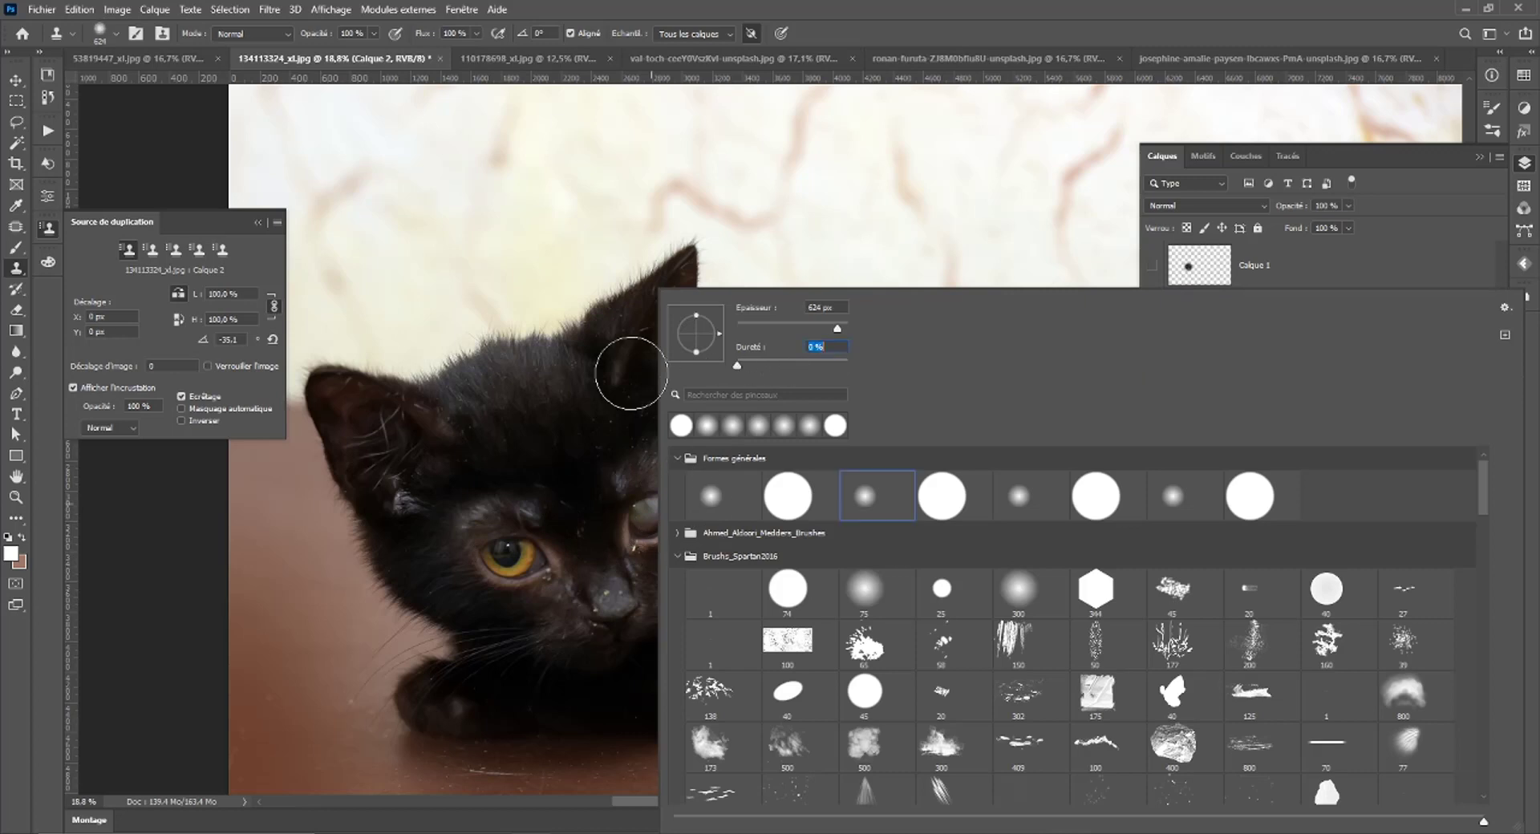
key("Return")
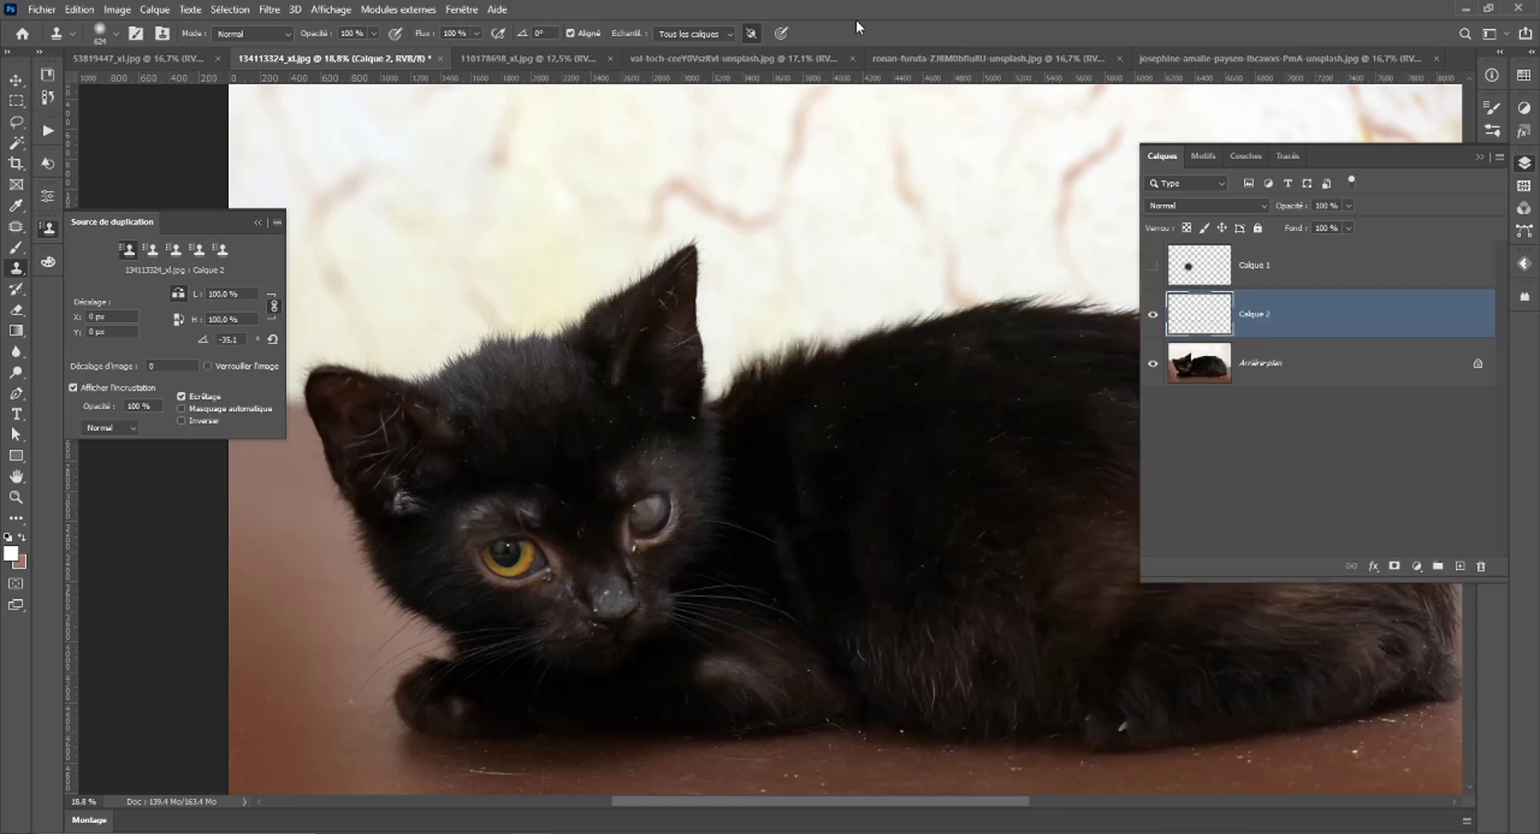
Clone the healthy eye over the clouded eye, compare the result, then delete it.
mouse_move(652, 506)
left_mouse_down()
mouse_move(644, 518)
mouse_move(648, 506)
left_mouse_up()
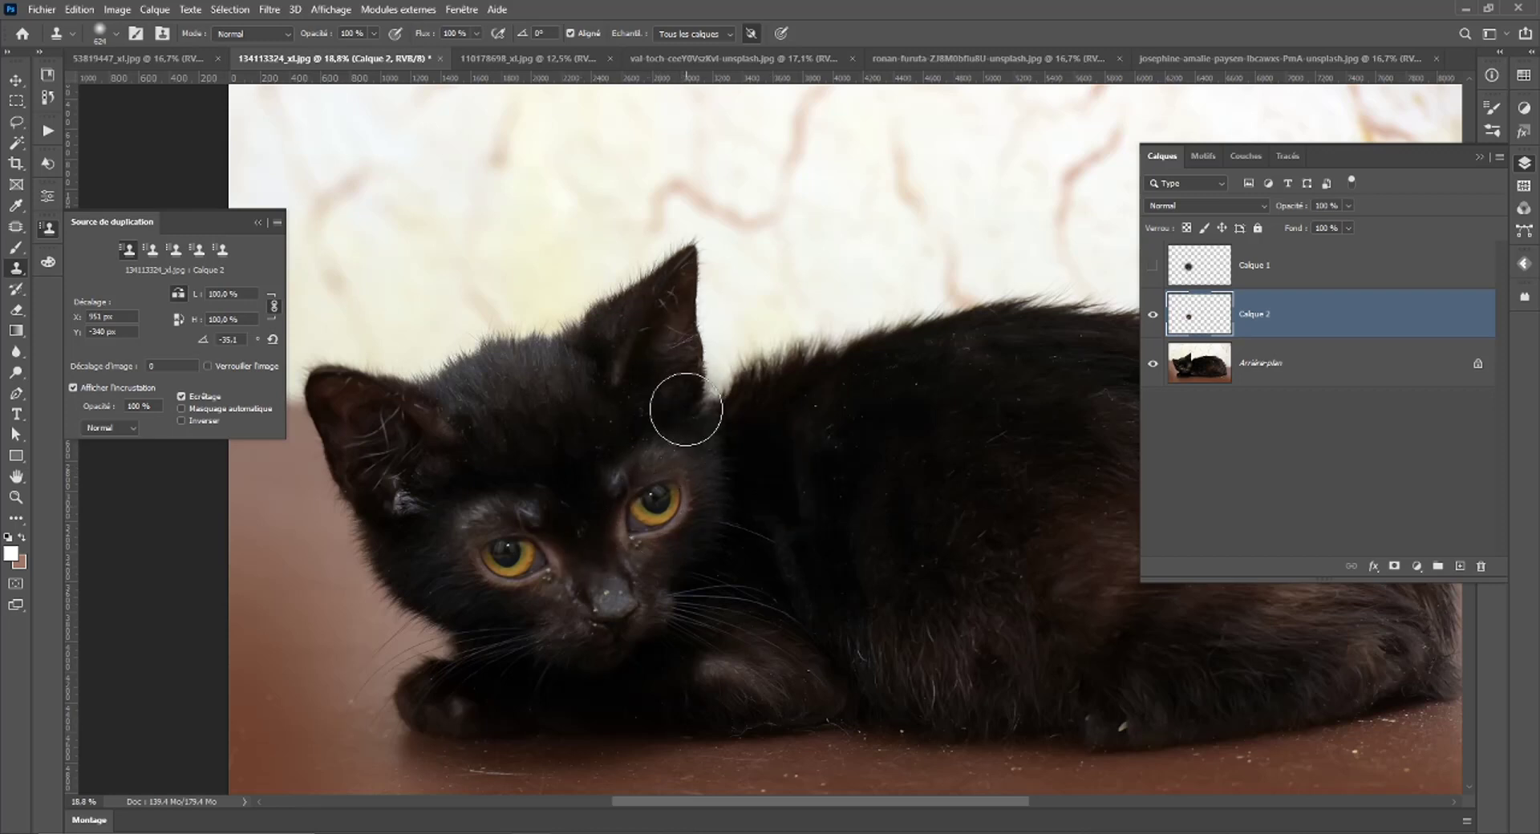
left_click(1152, 315)
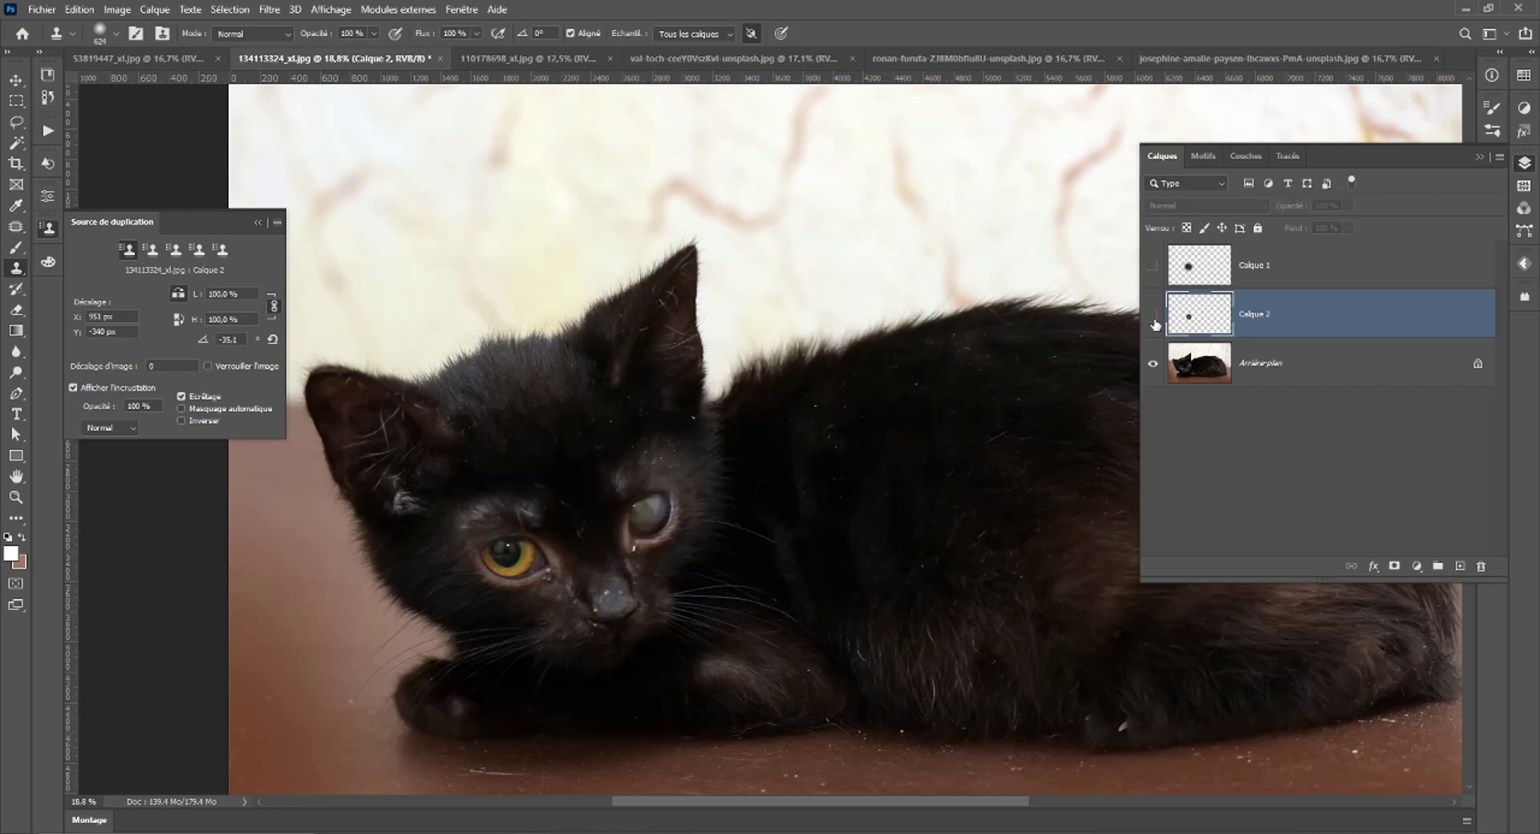
left_click(1152, 315)
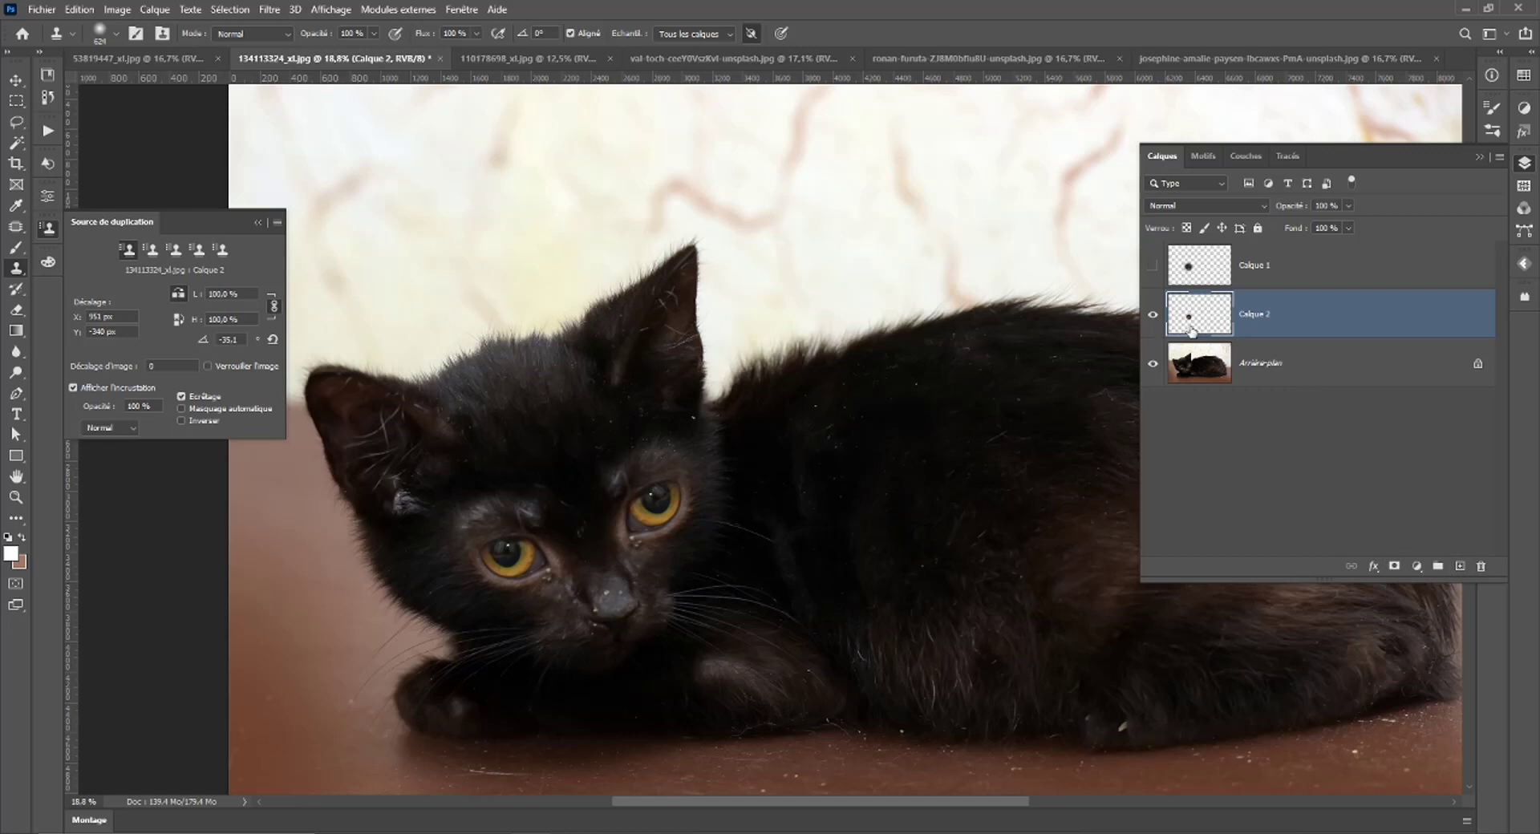
key("Delete")
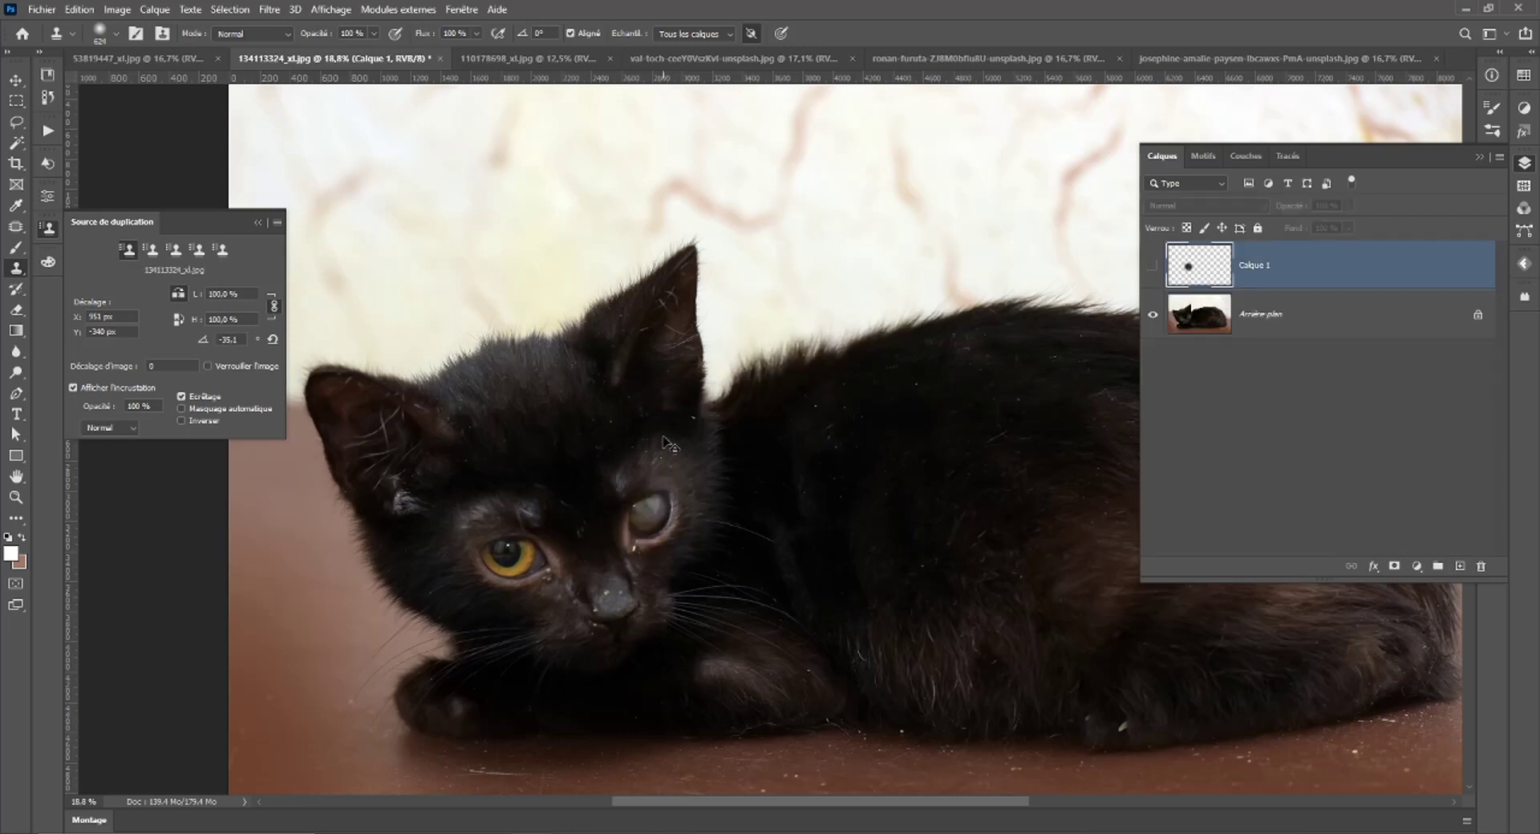
On a new Calque 2, clone fur from the left eye over the right eye with a near-hard brush, and add a layer mask.
left_click(1457, 566)
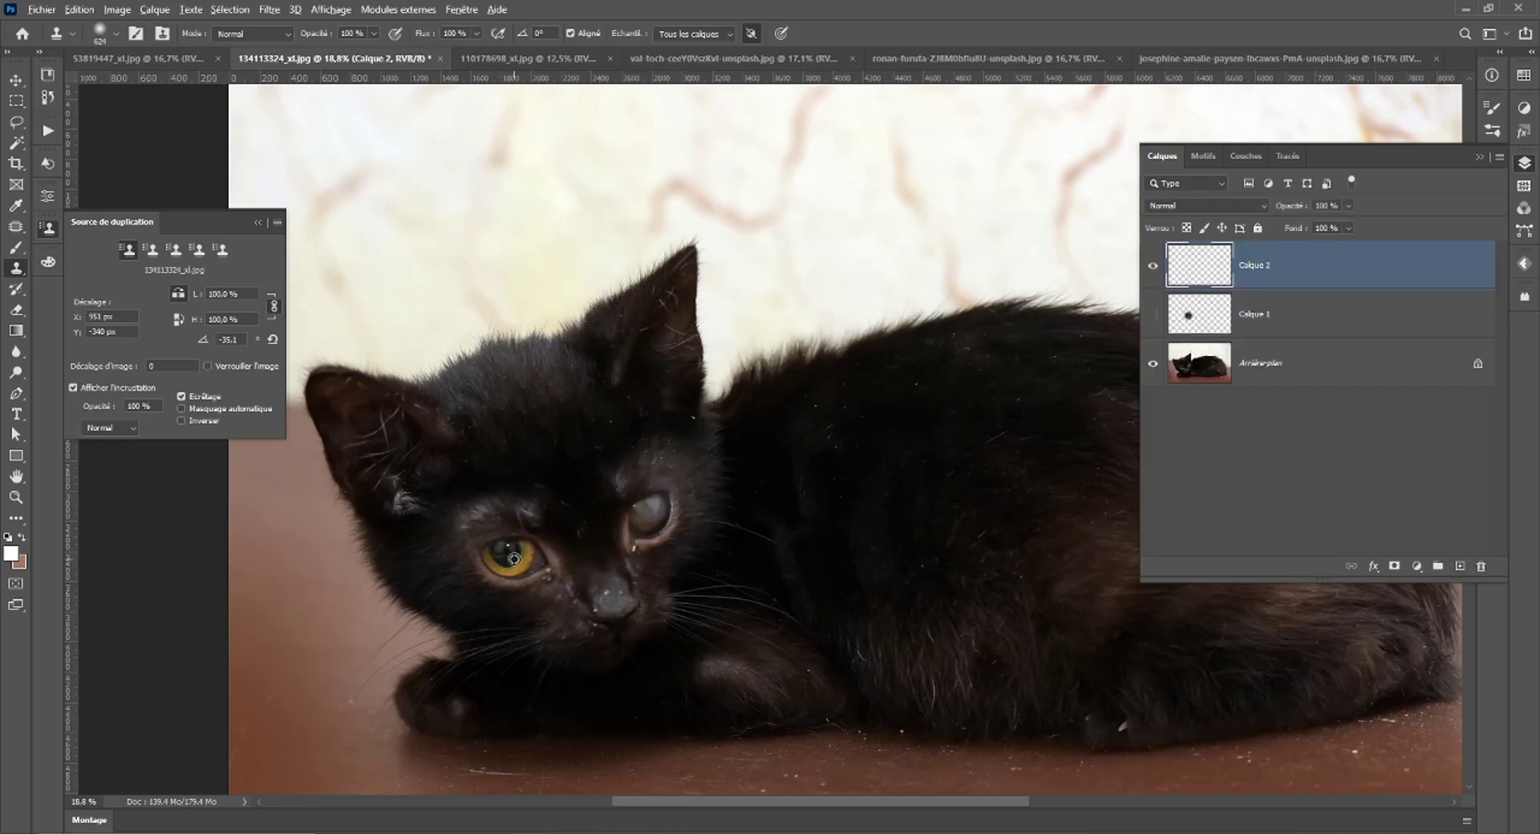
right_click(647, 508)
left_click_drag(812, 367, 841, 369)
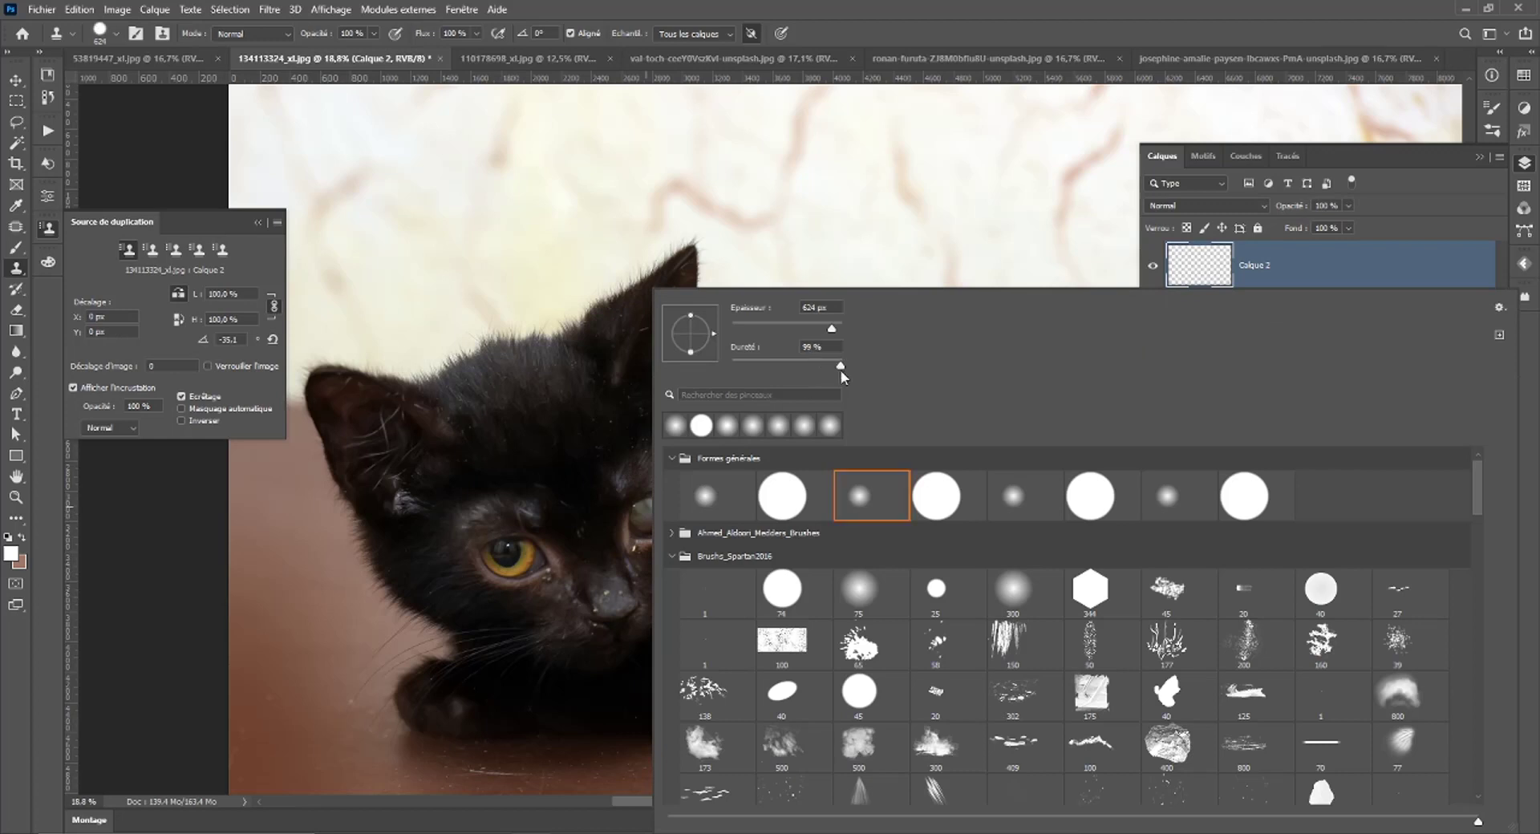
key("Return")
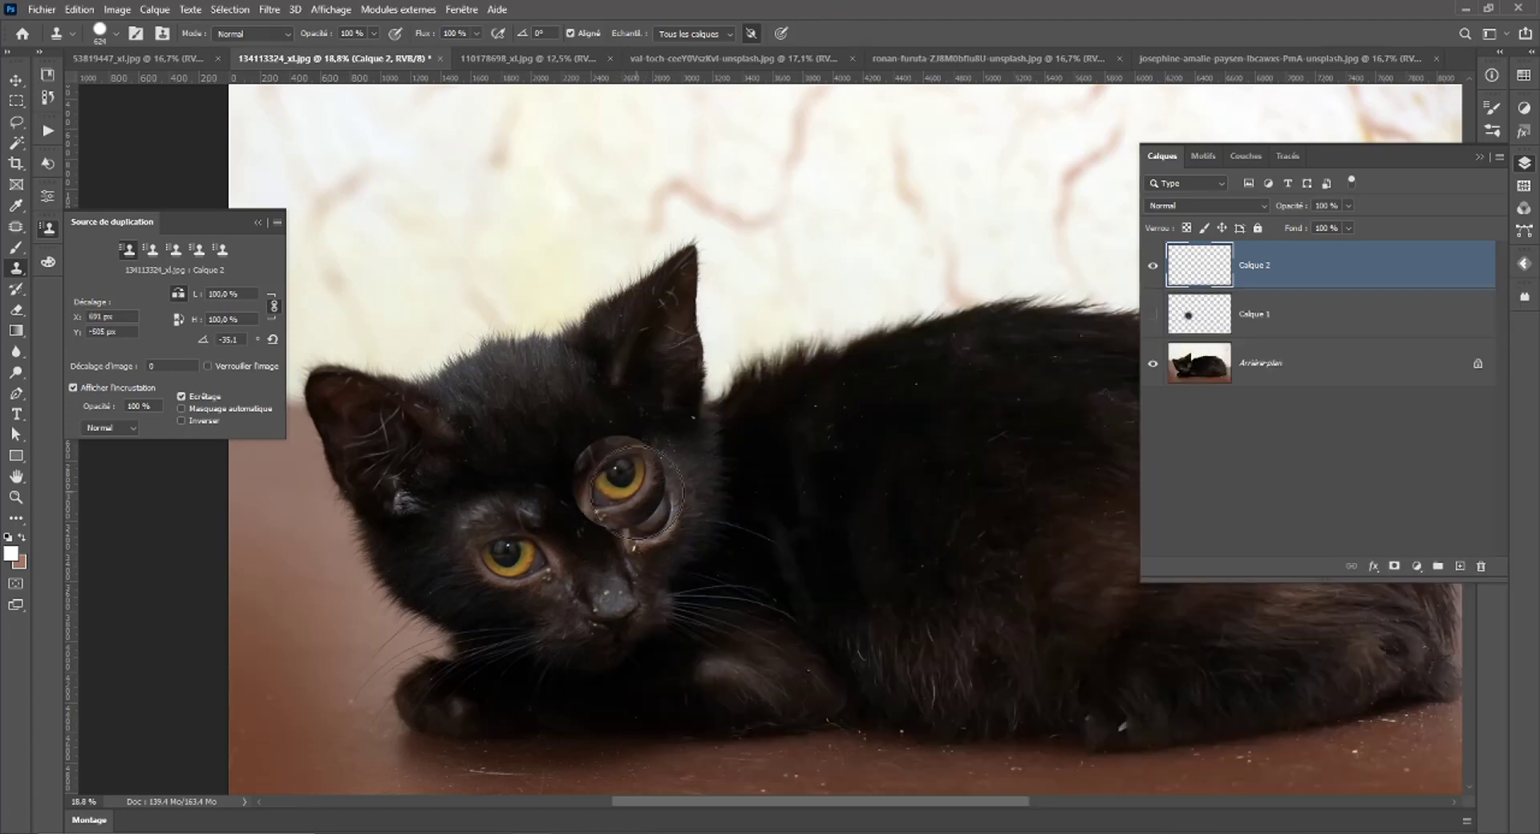
left_click(658, 513)
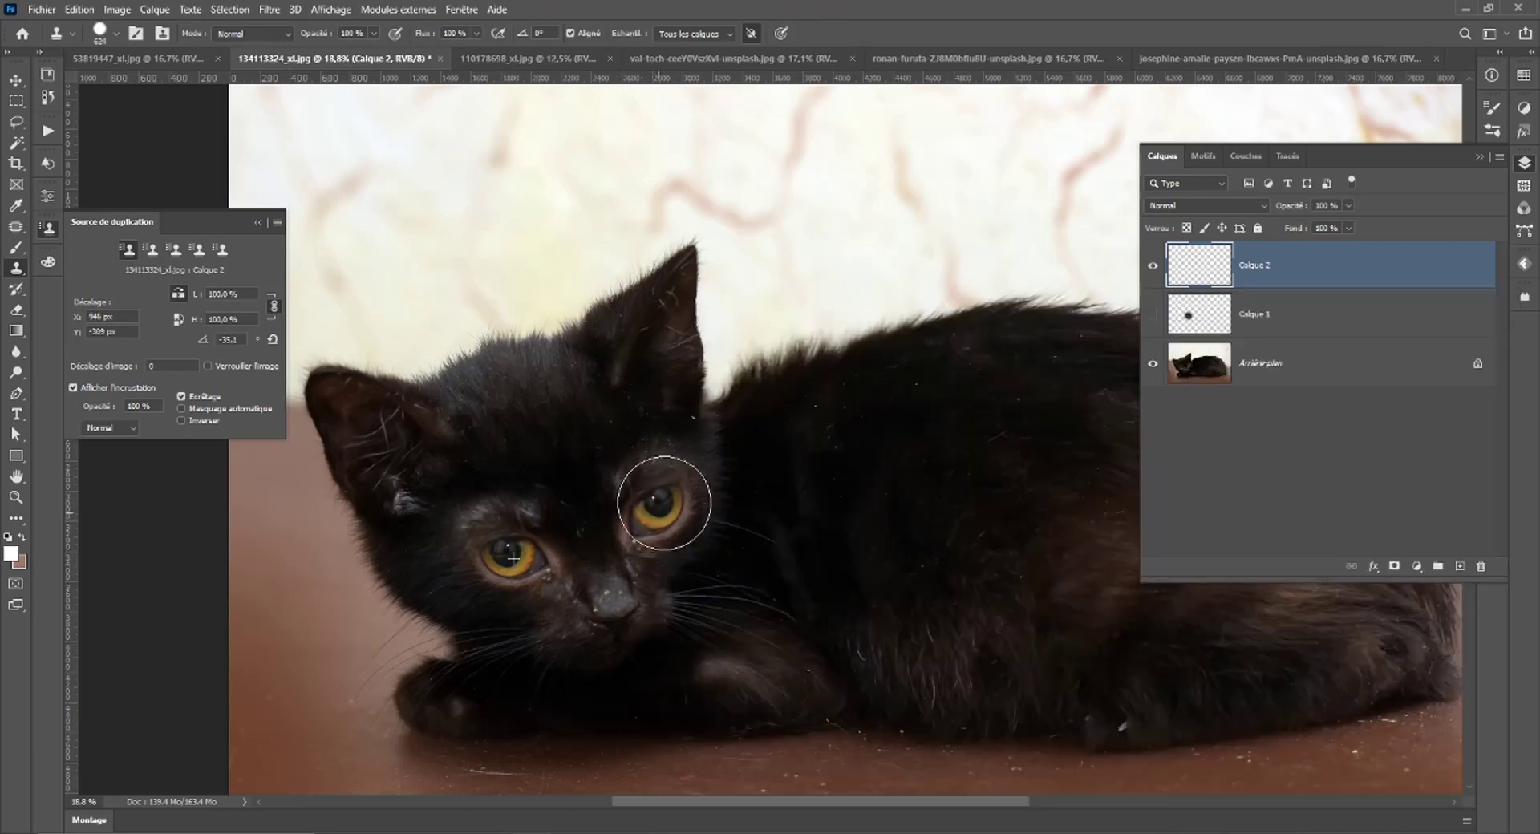
mouse_move(648, 511)
left_mouse_down()
mouse_move(674, 503)
mouse_move(639, 517)
left_mouse_up()
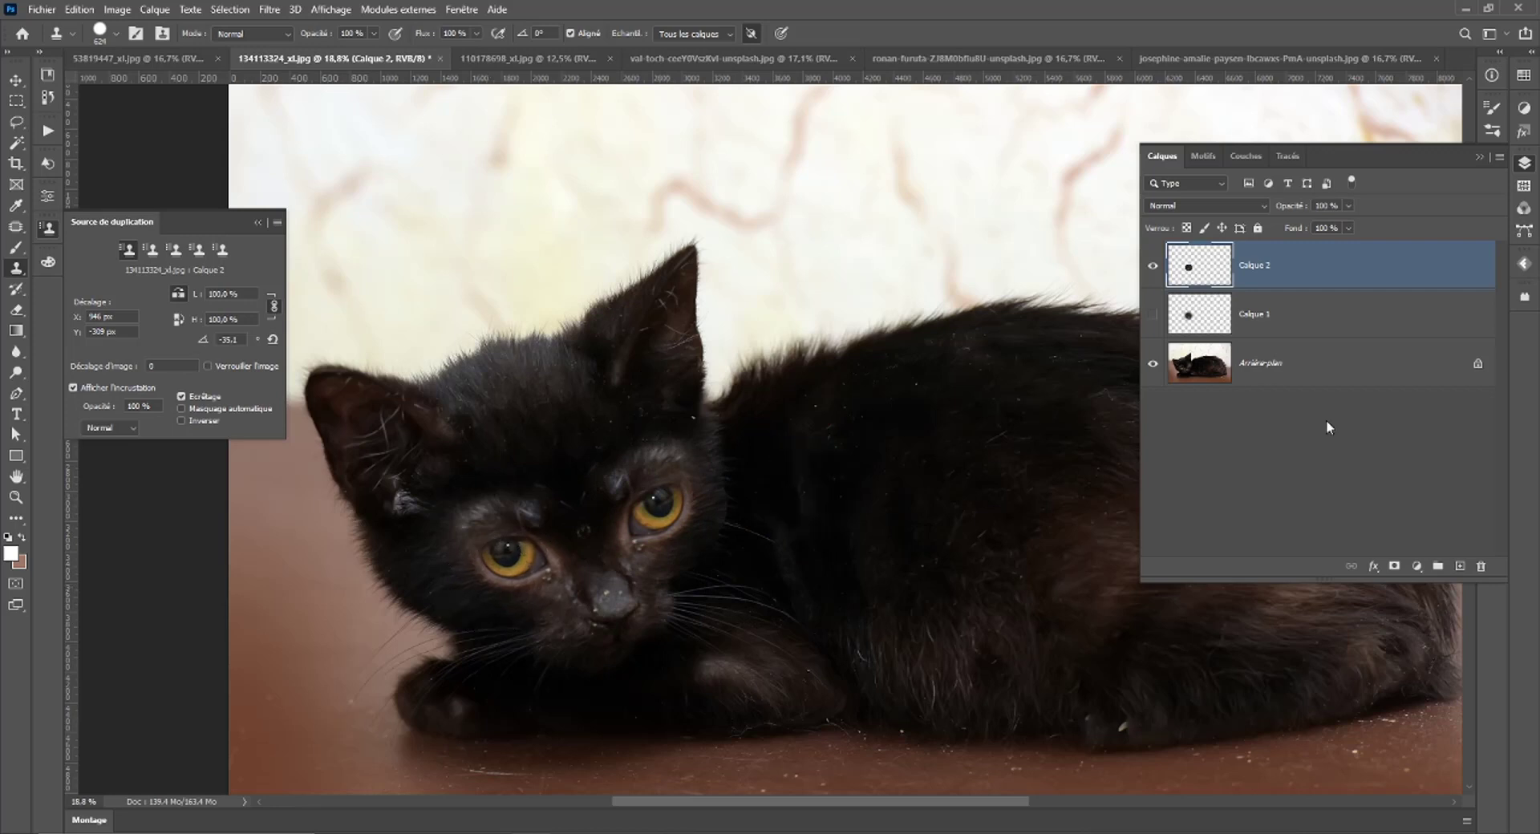
left_click(1395, 567)
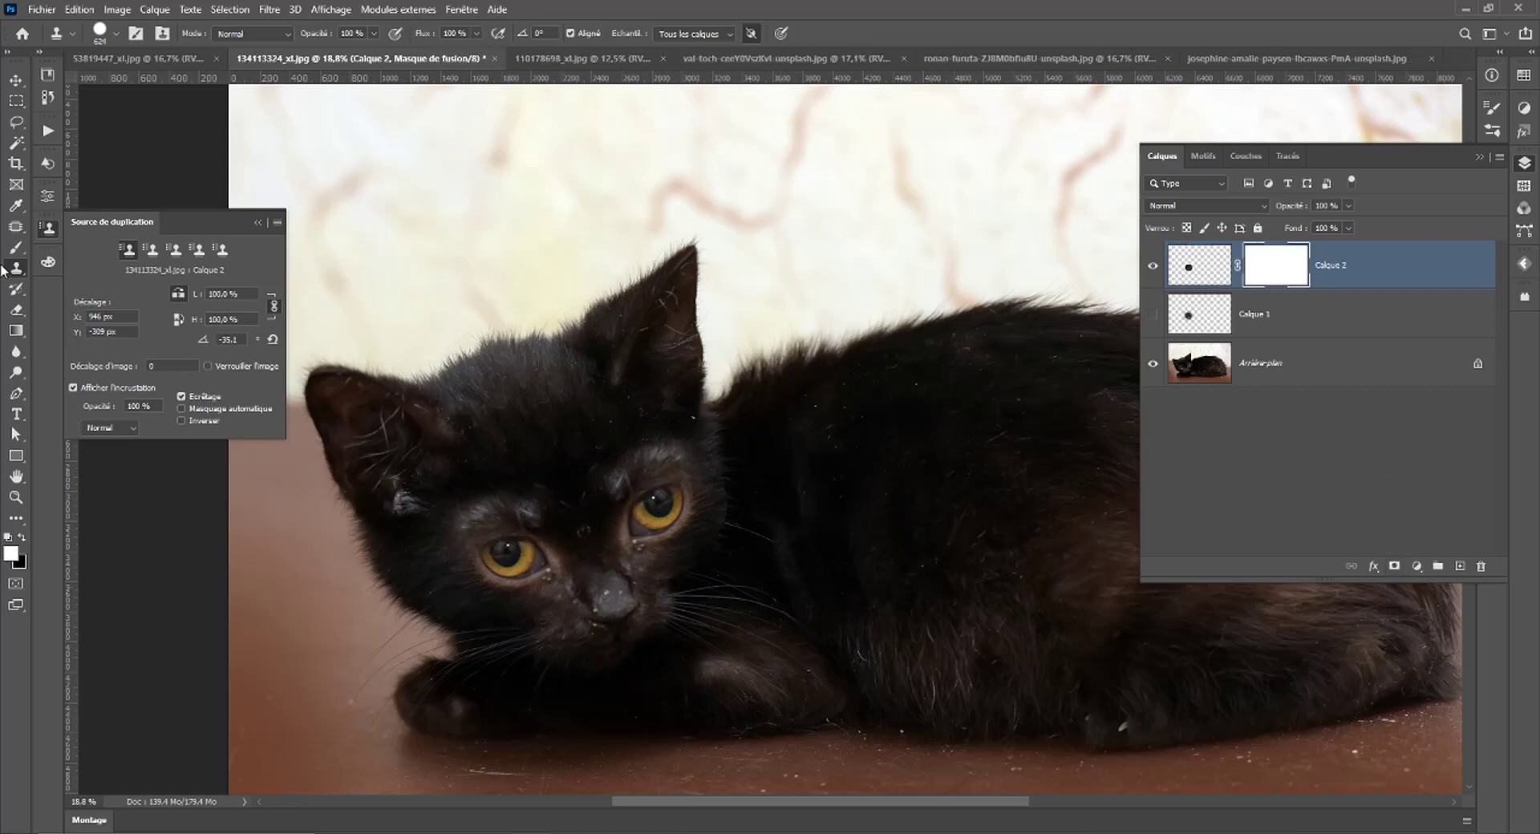
Switch to the plain Brush tool, sized to about 519 px.
key("b")
left_click_drag(726, 421, 447, 409)
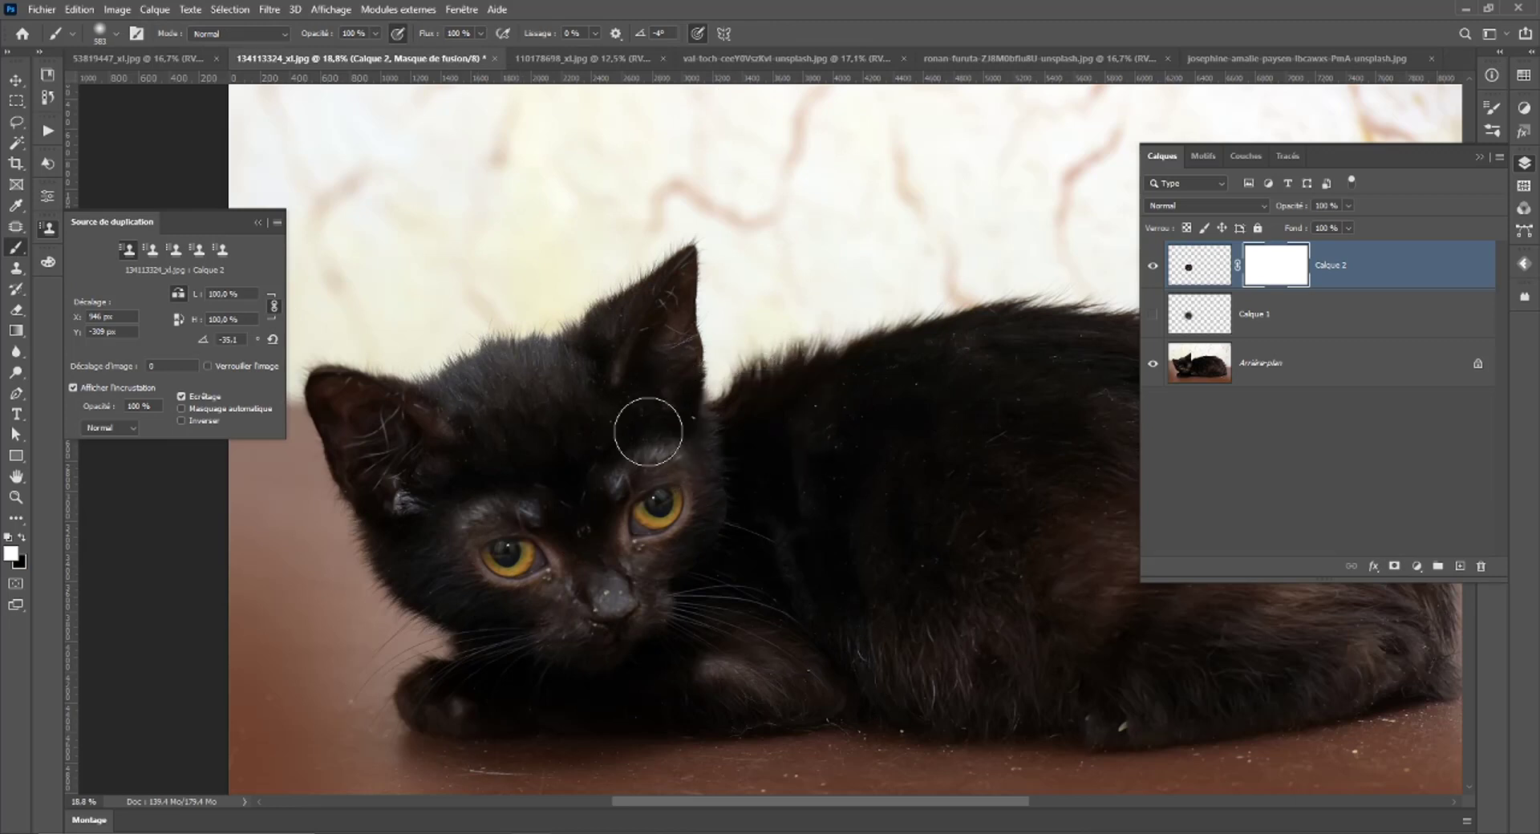
right_click(721, 426)
left_click(633, 410)
Paint black into Calque 2's mask above the cat's right eye, then toggle the layer to compare.
left_click(21, 539)
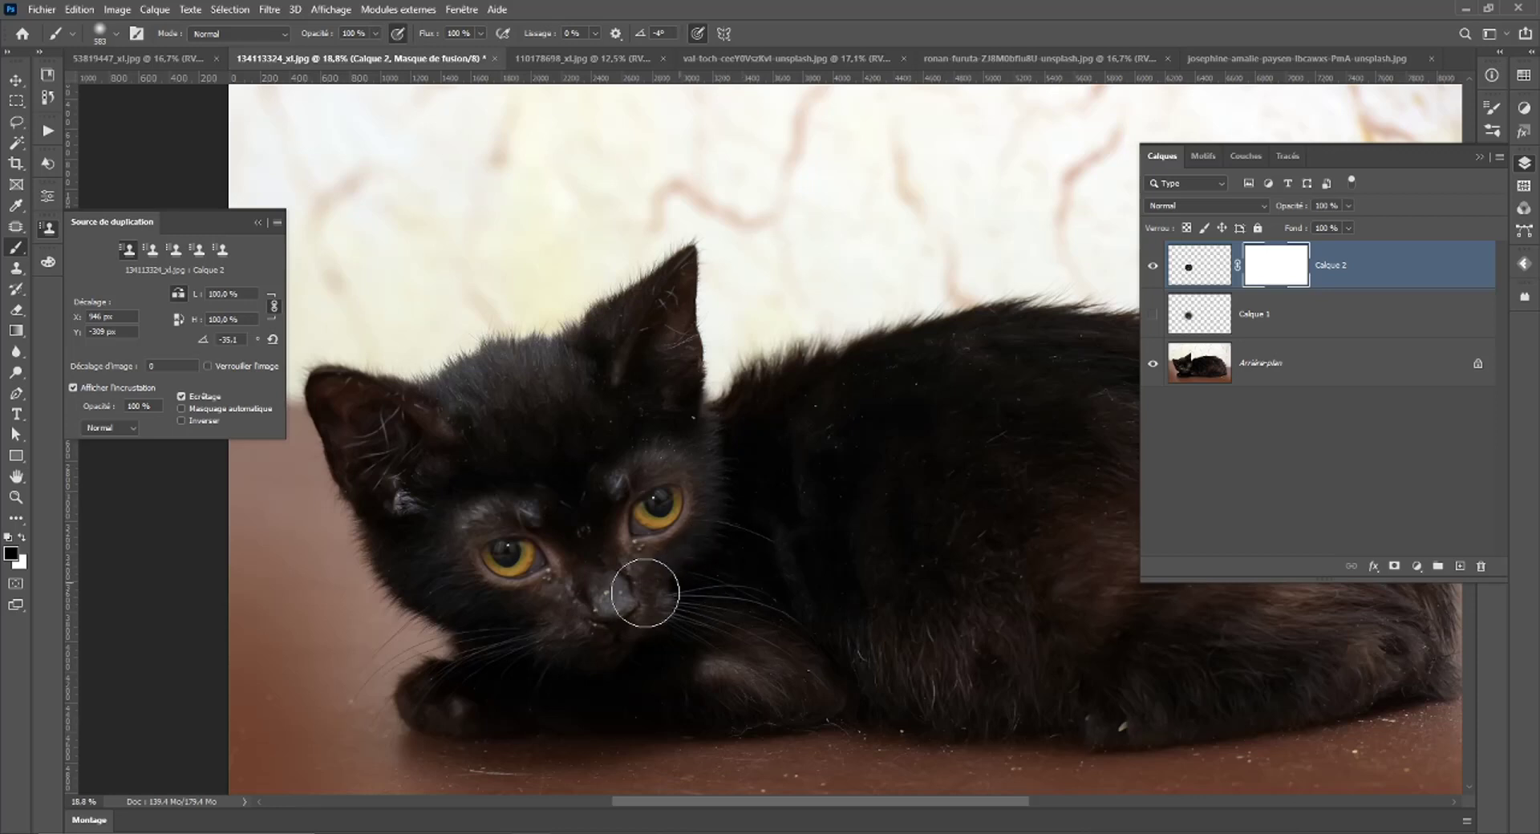
mouse_move(713, 426)
left_mouse_down()
mouse_move(705, 591)
mouse_move(705, 568)
left_mouse_up()
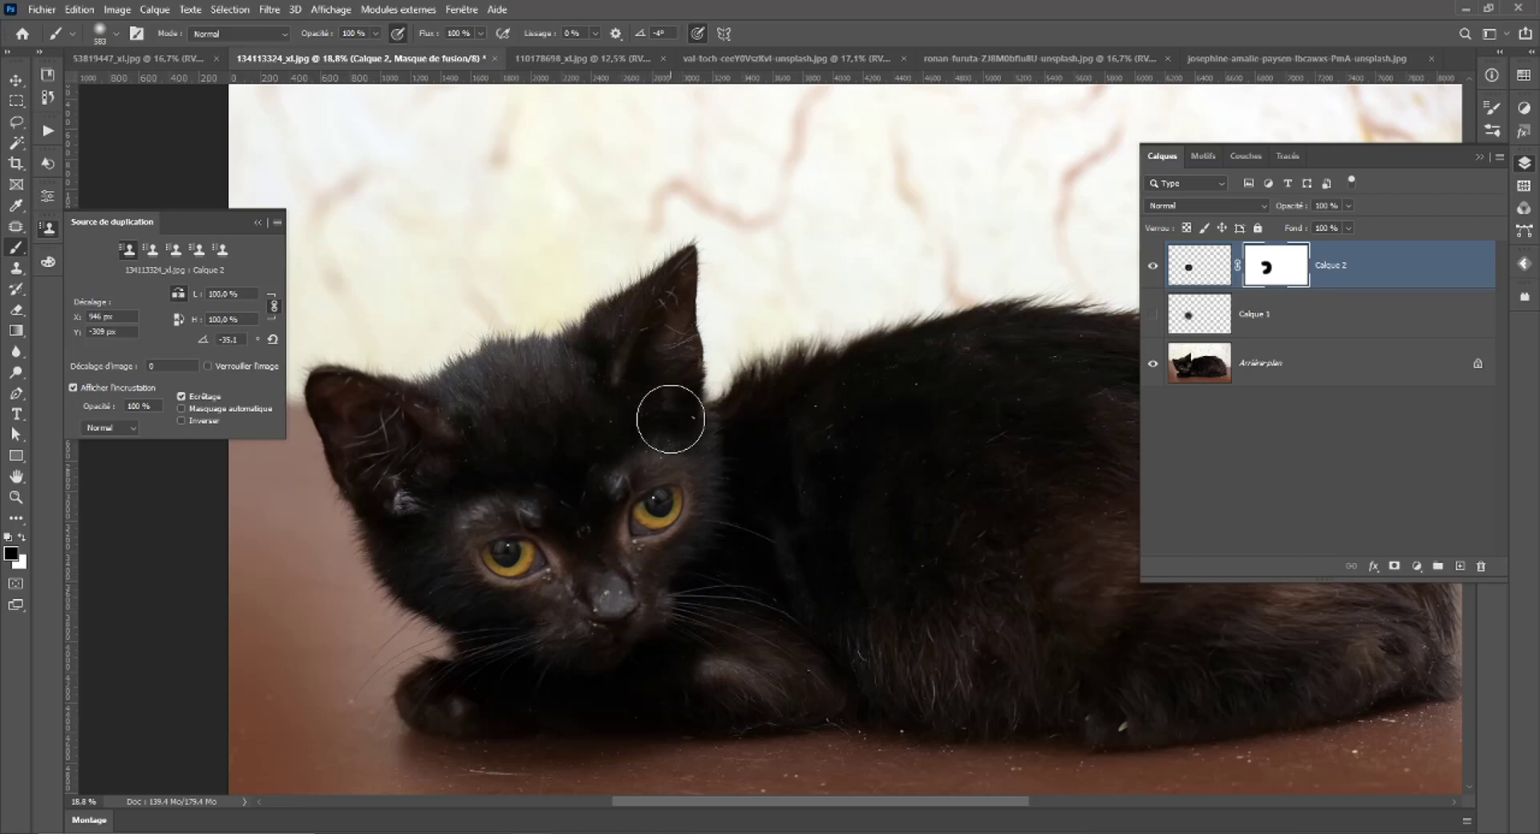
scroll(787, 450, "down", 2)
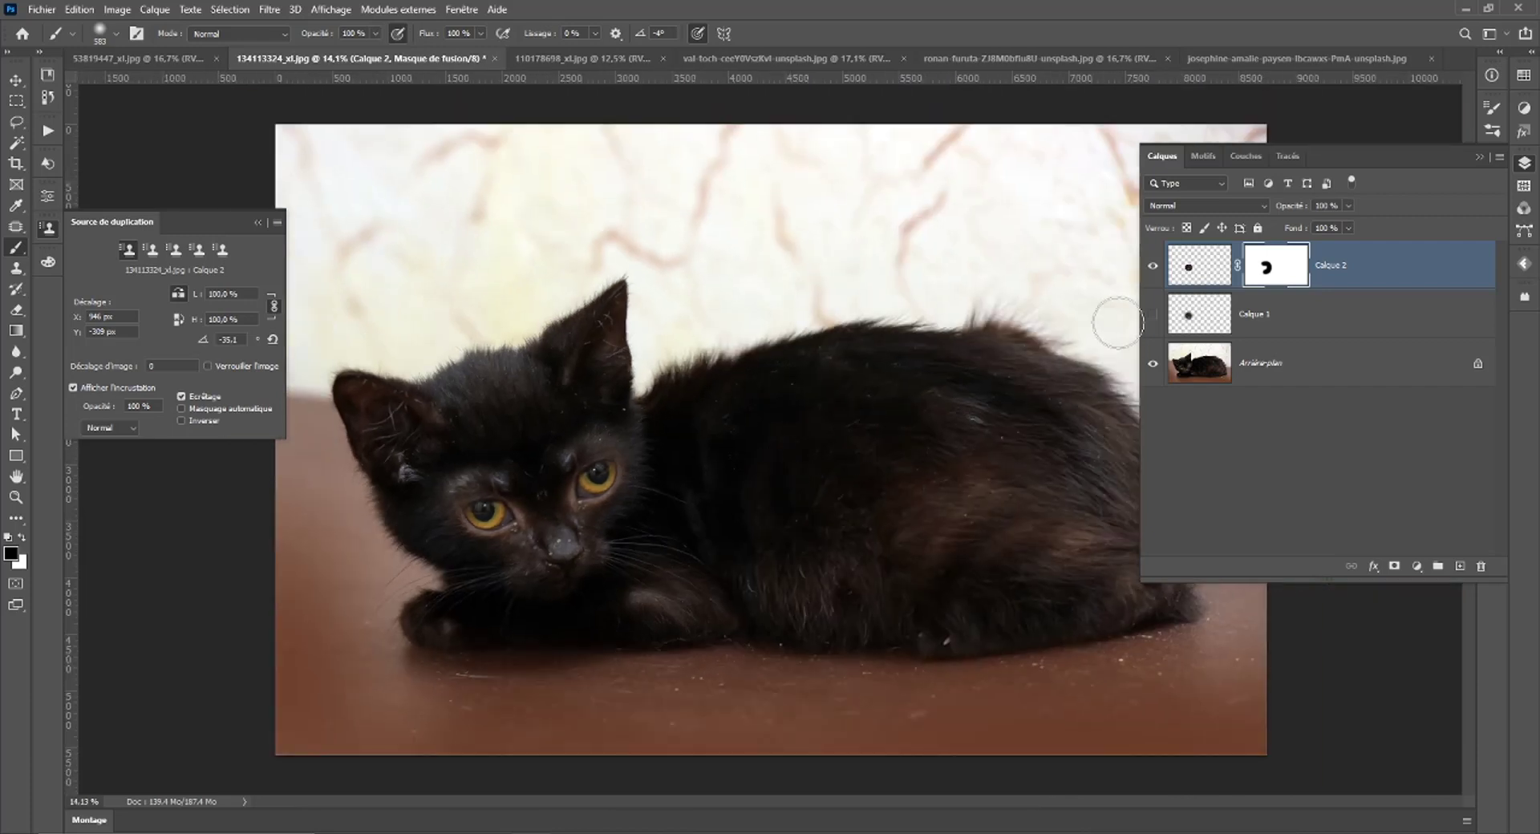
left_click(1153, 268)
left_click(1152, 268)
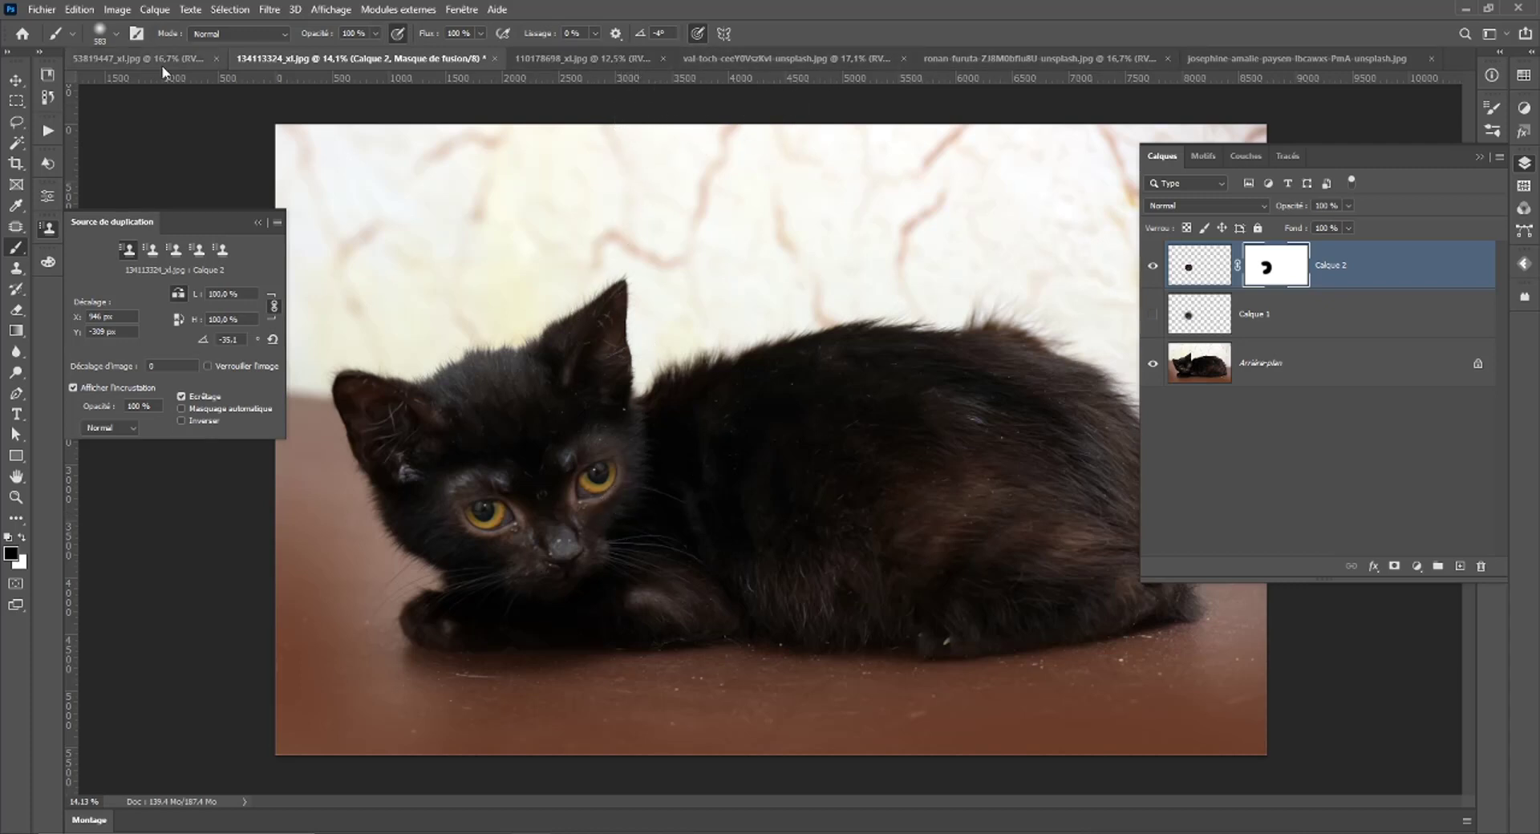
On the man's face photo, pick Clone Stamp, add a new layer, and set a 223 px brush.
left_click(111, 59)
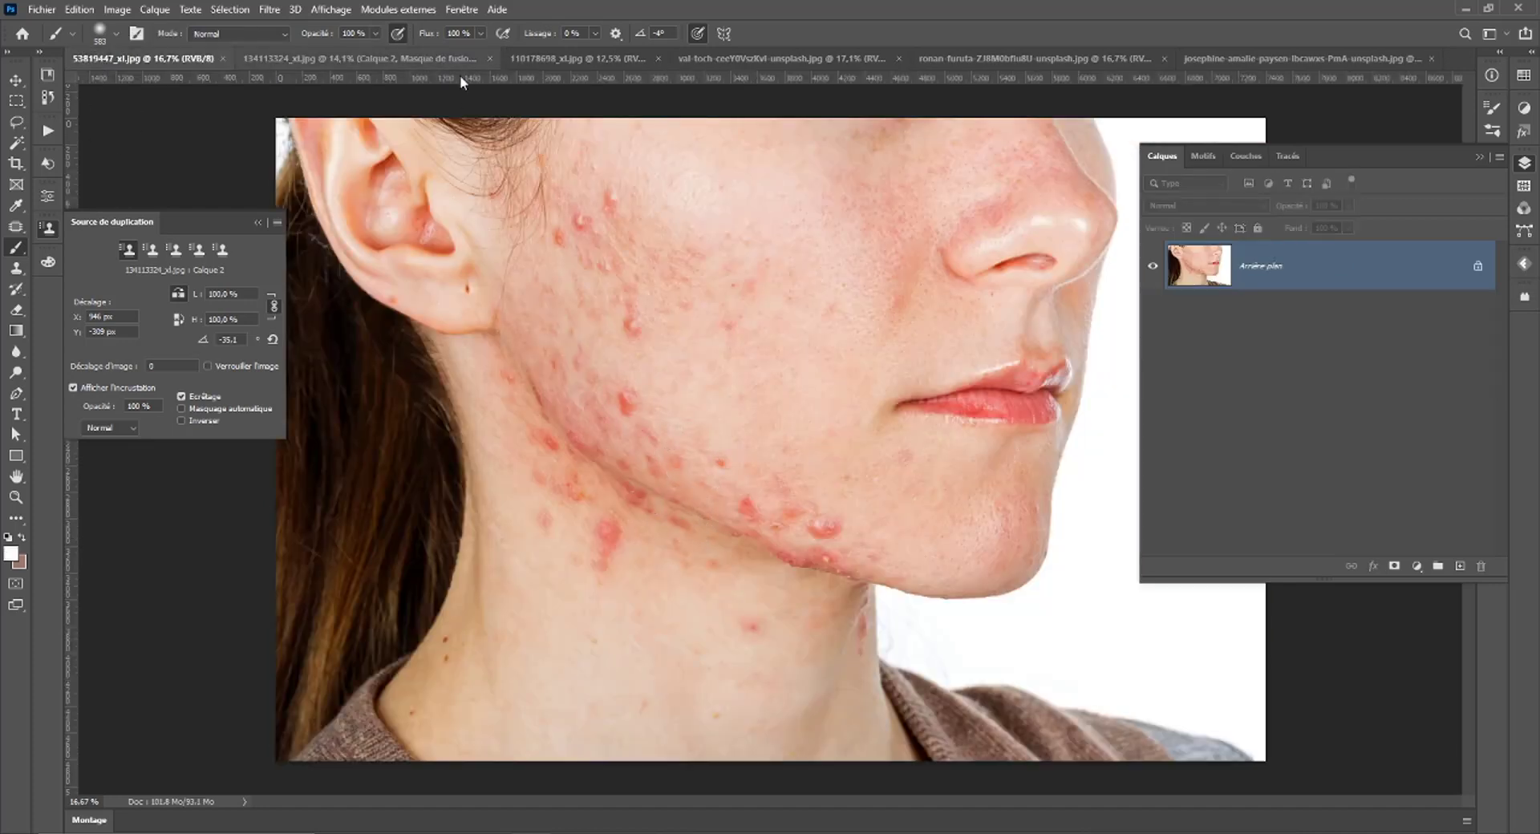
left_click(568, 60)
scroll(756, 505, "up", 2)
scroll(760, 508, "up", 3)
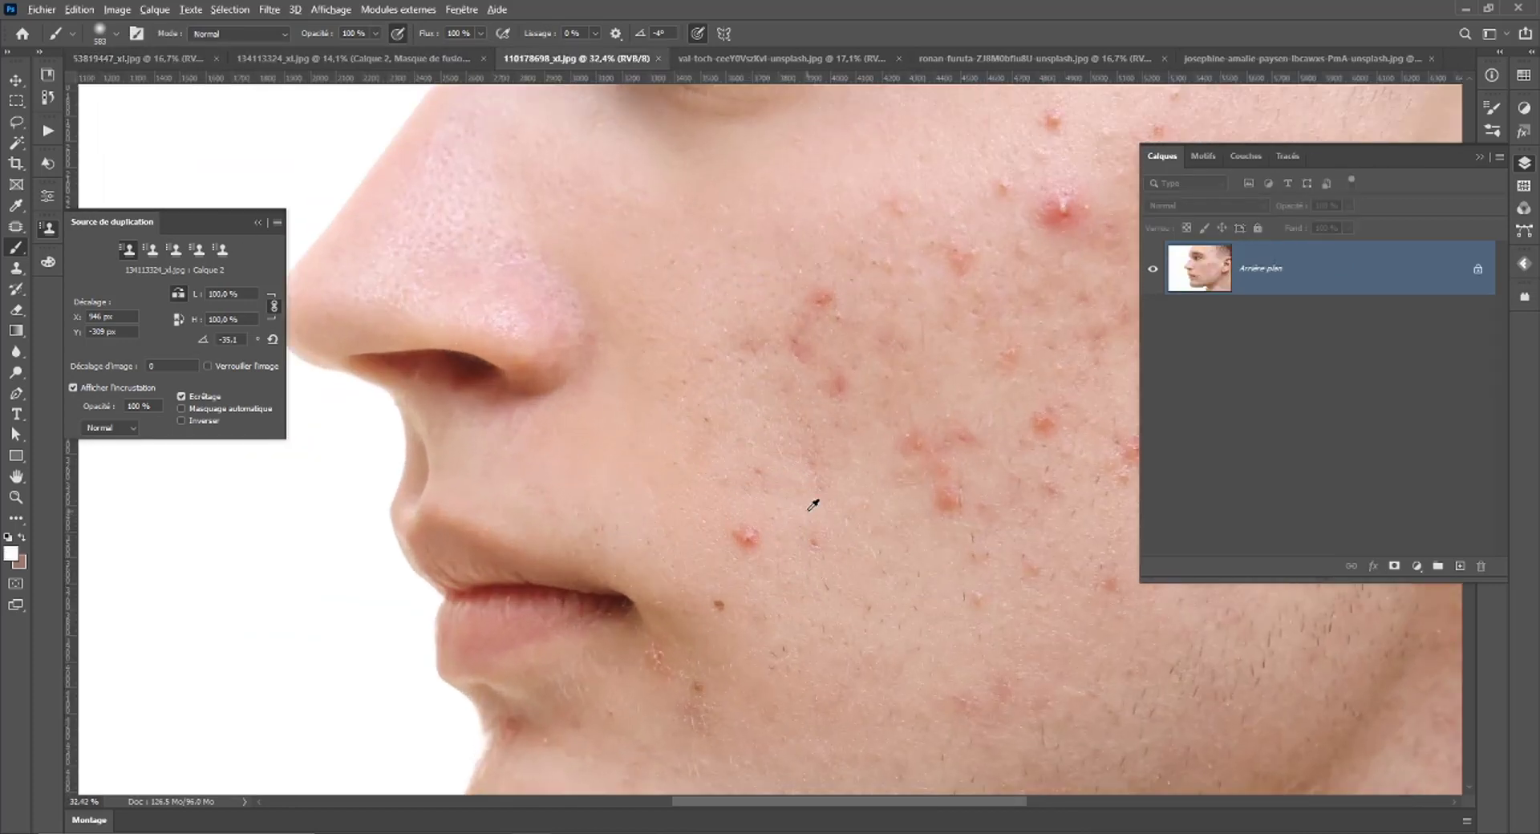
left_click_drag(791, 520, 791, 471)
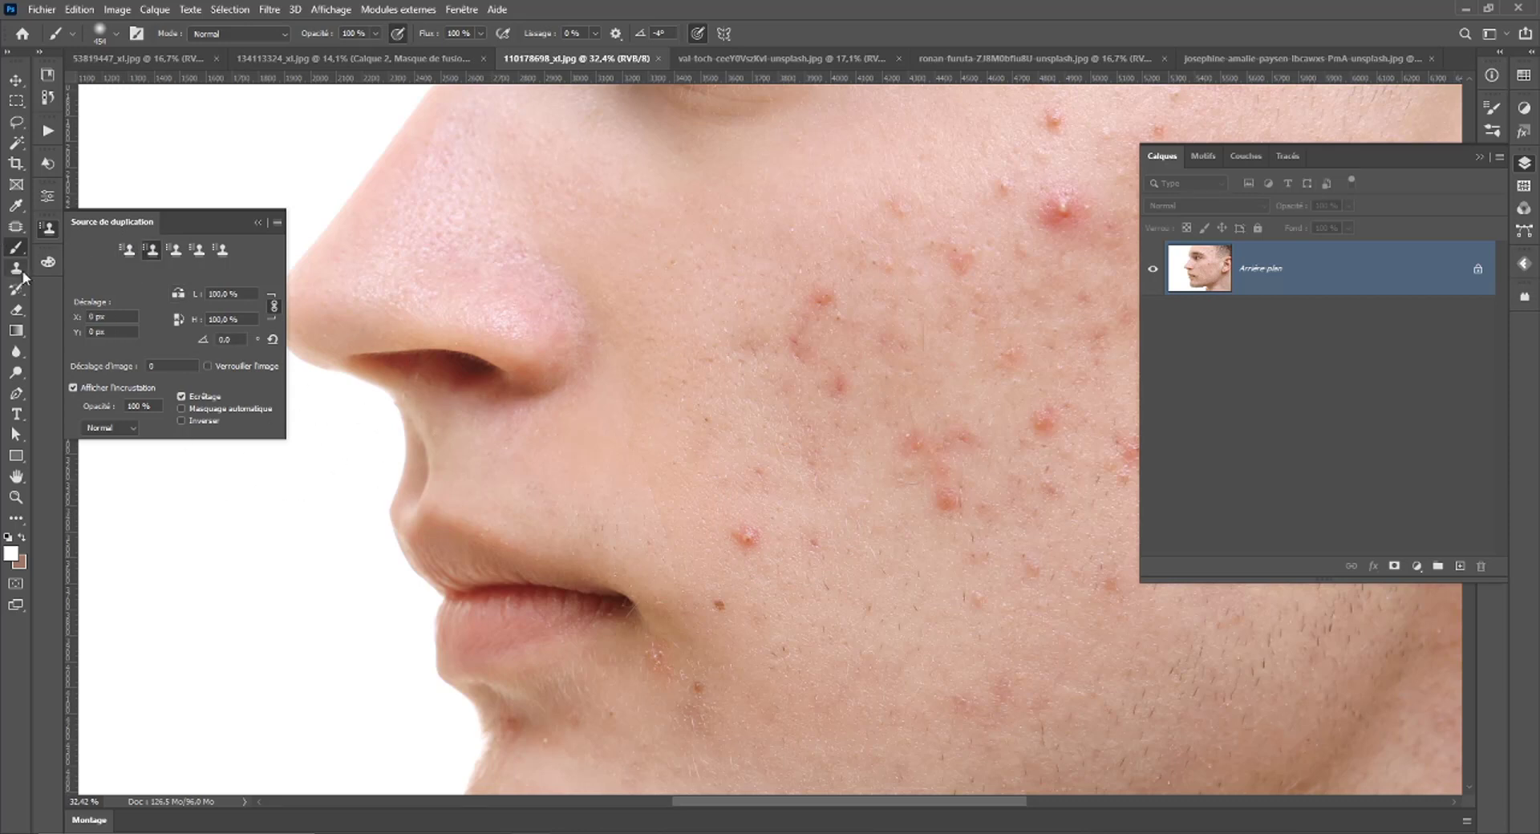
left_click(18, 269)
left_click(1460, 567)
scroll(866, 557, "down", 2)
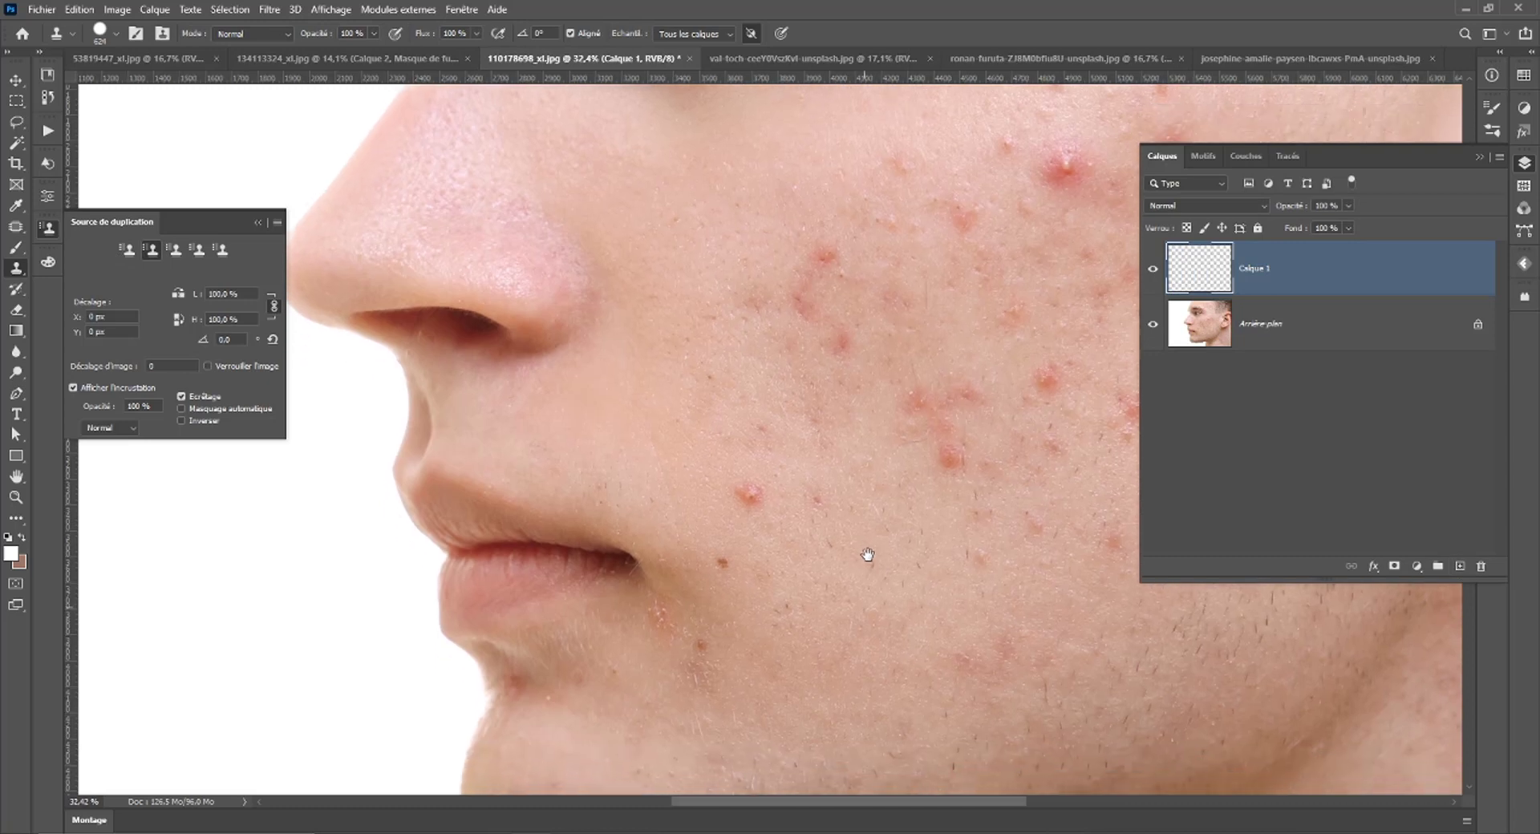
left_click_drag(717, 479, 642, 478)
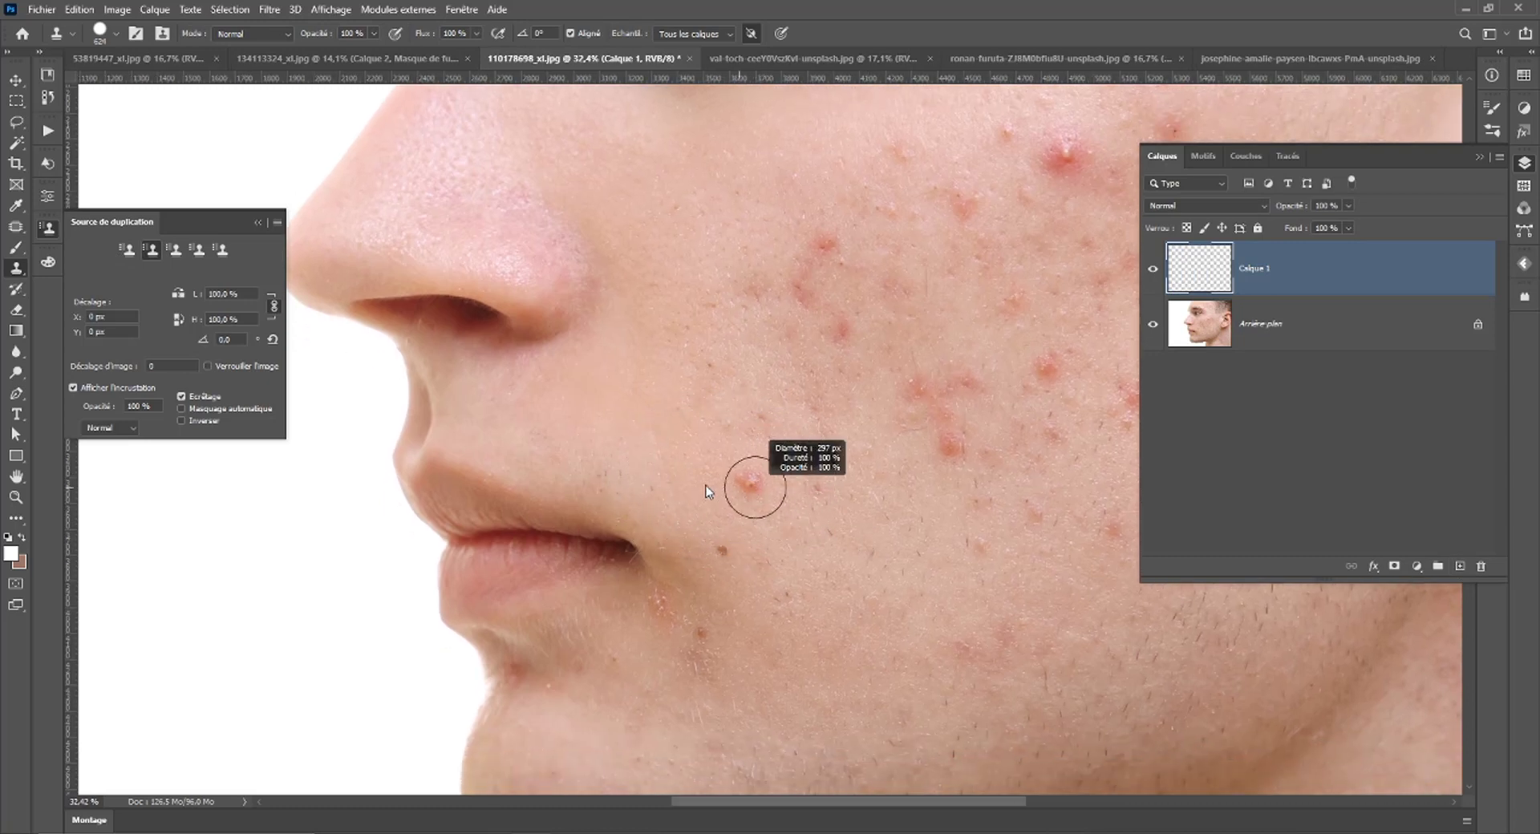
Sample clean cheek skin, test a clone dab near the mouth, then undo it.
key("alt")
left_click(688, 449, "alt")
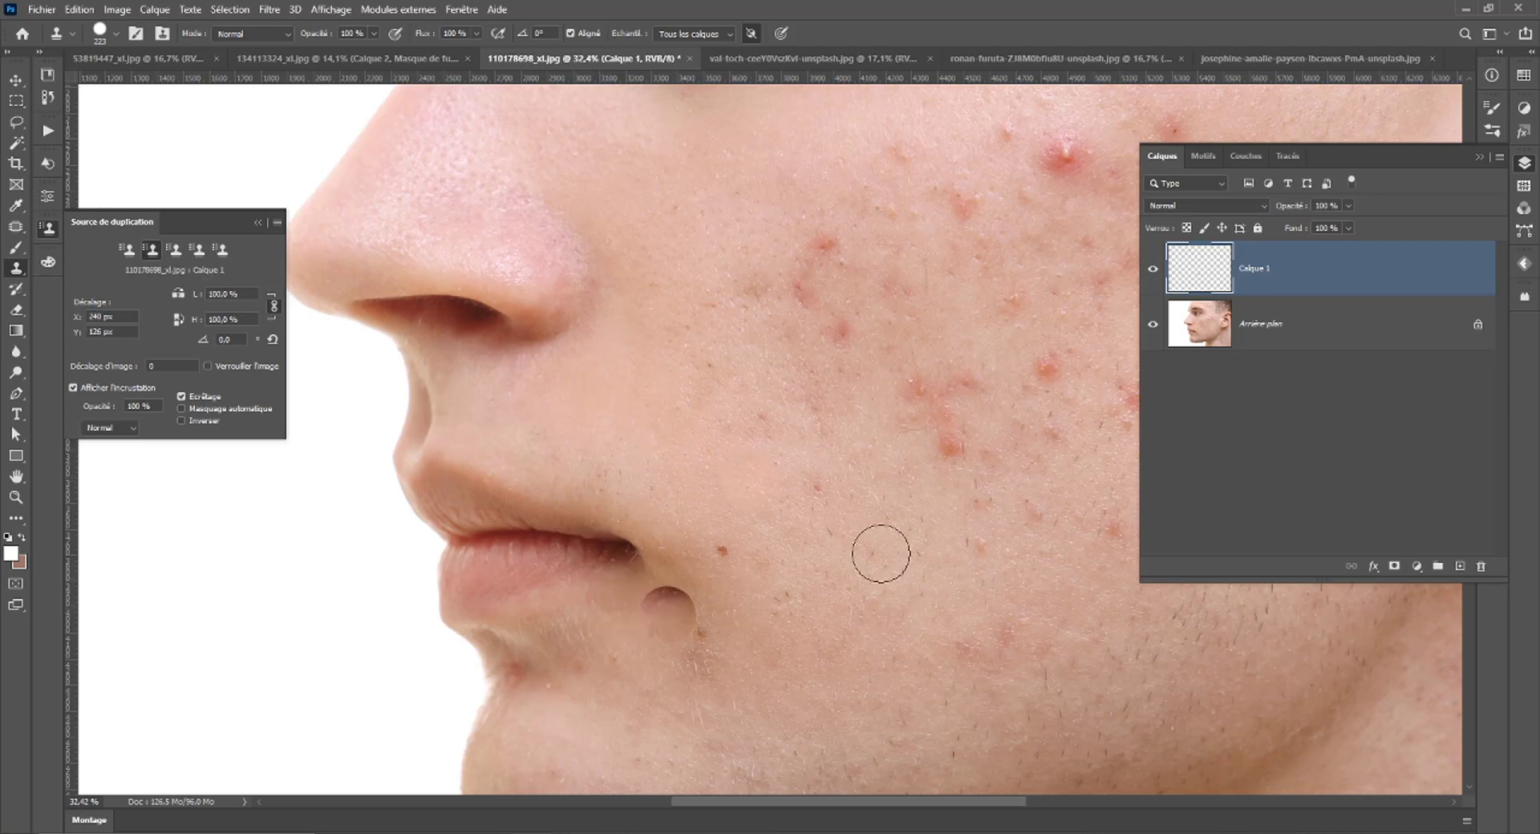
left_click(1153, 270)
left_click(1153, 269)
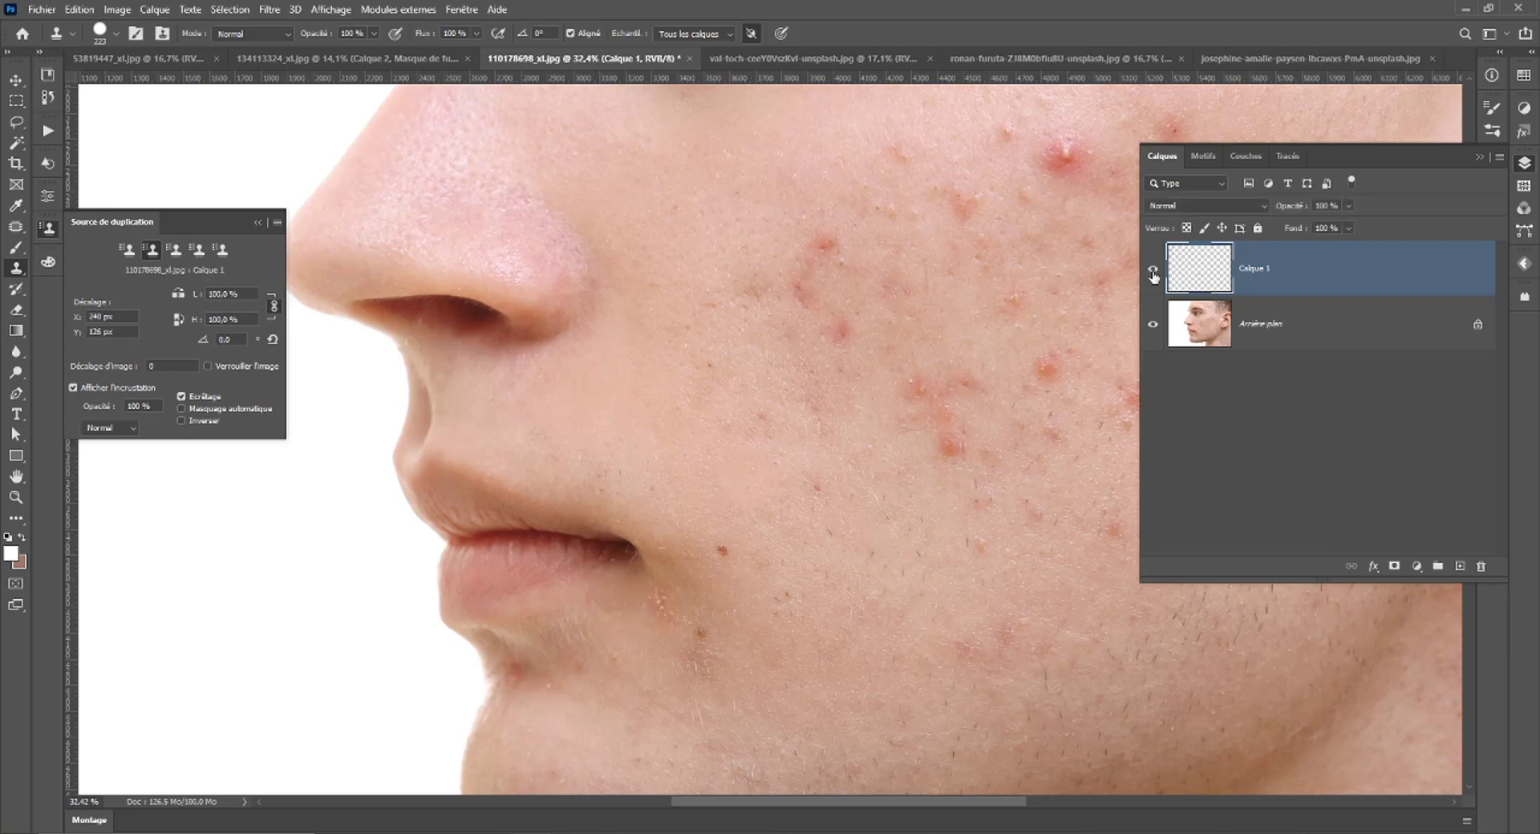
left_click(722, 543)
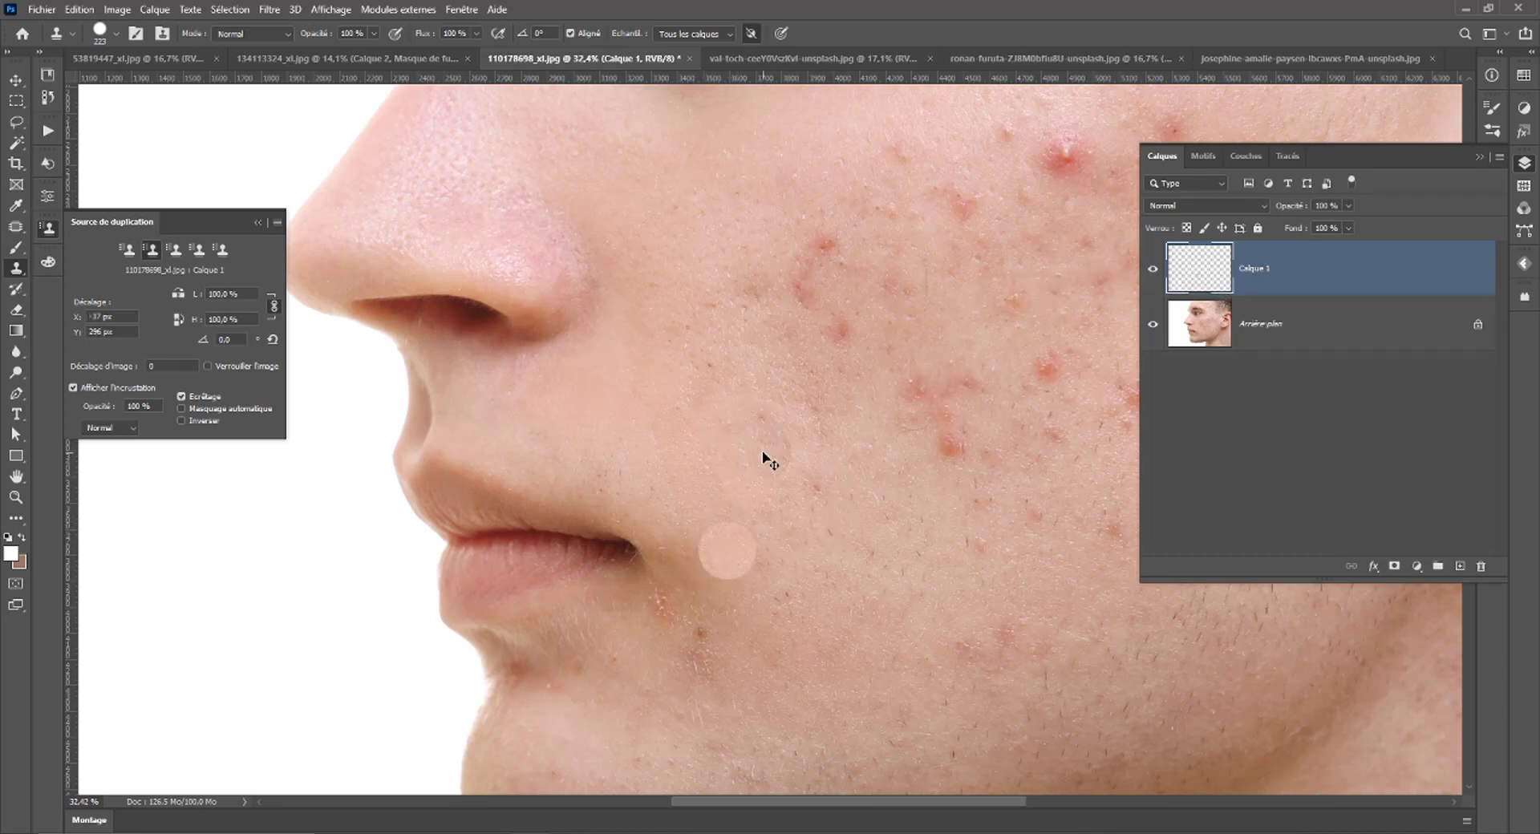
key("ctrl+z")
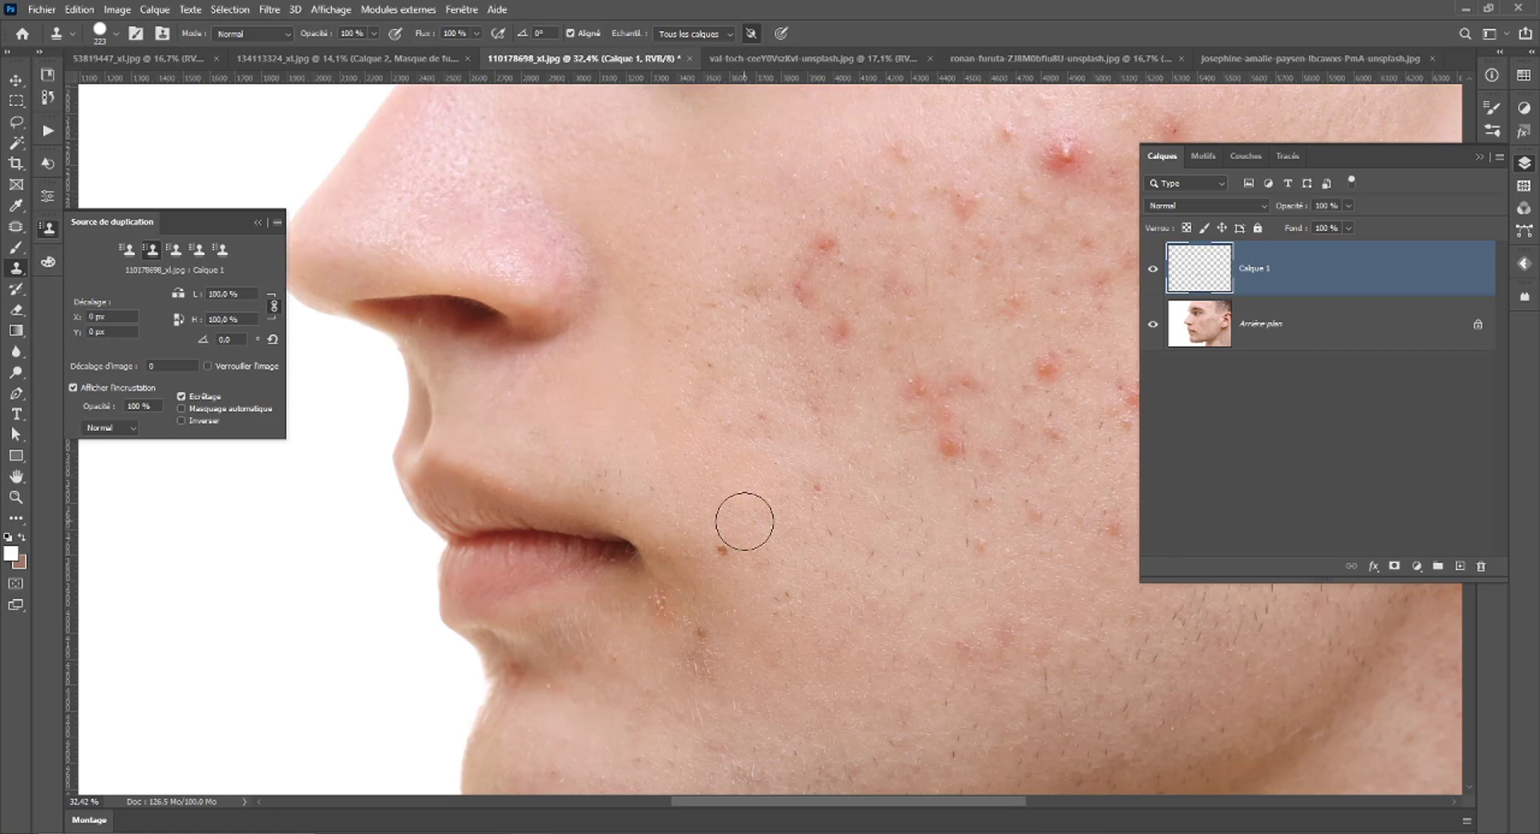
Soften the brush hardness, resample cheek skin, and clone over four small cheek spots.
right_click(744, 525)
left_click_drag(820, 365, 759, 365)
key("Return")
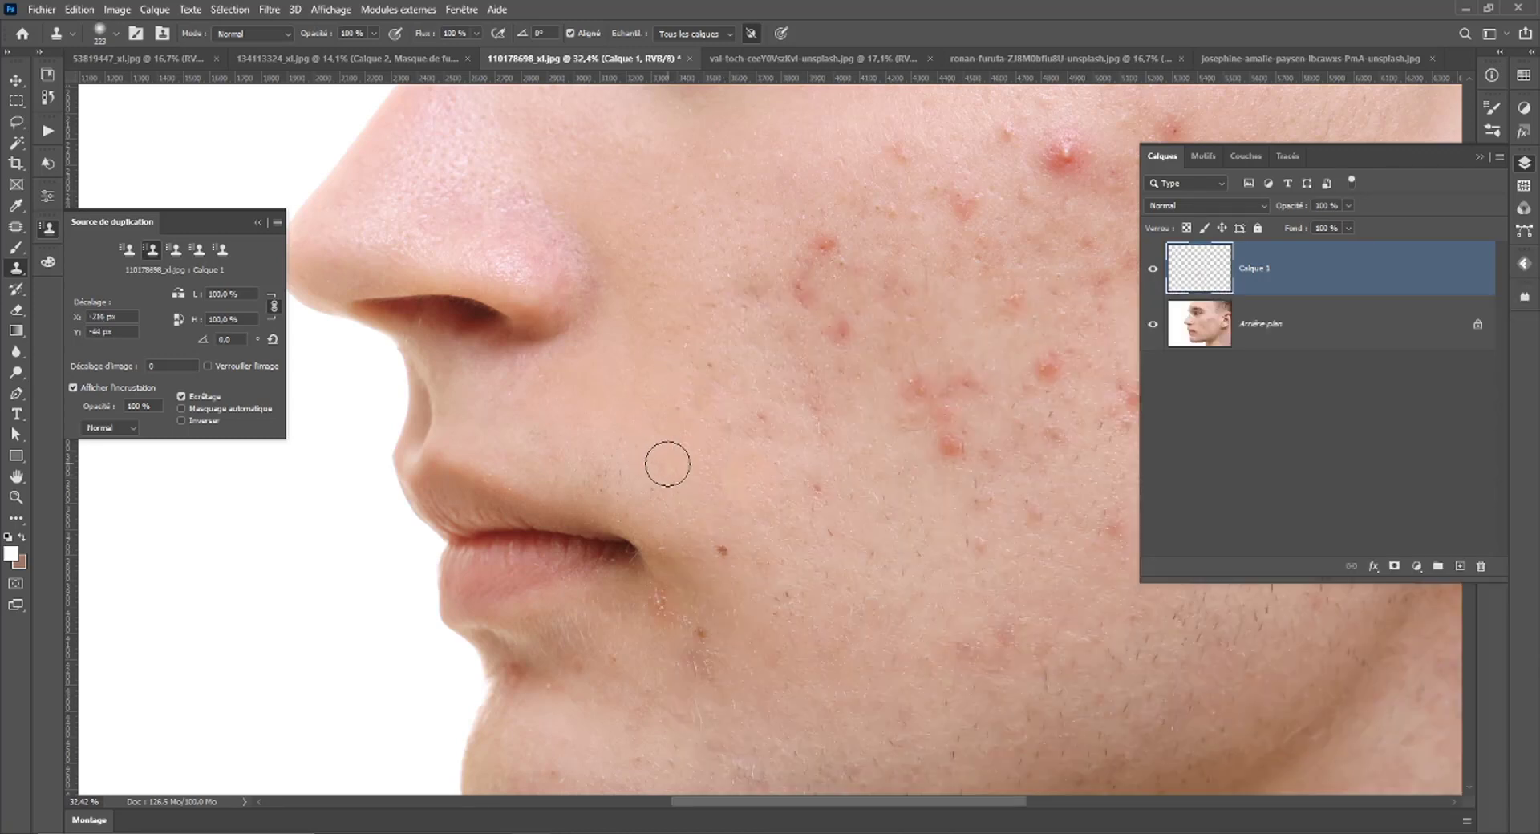
left_click(753, 488, "alt")
left_click(726, 548)
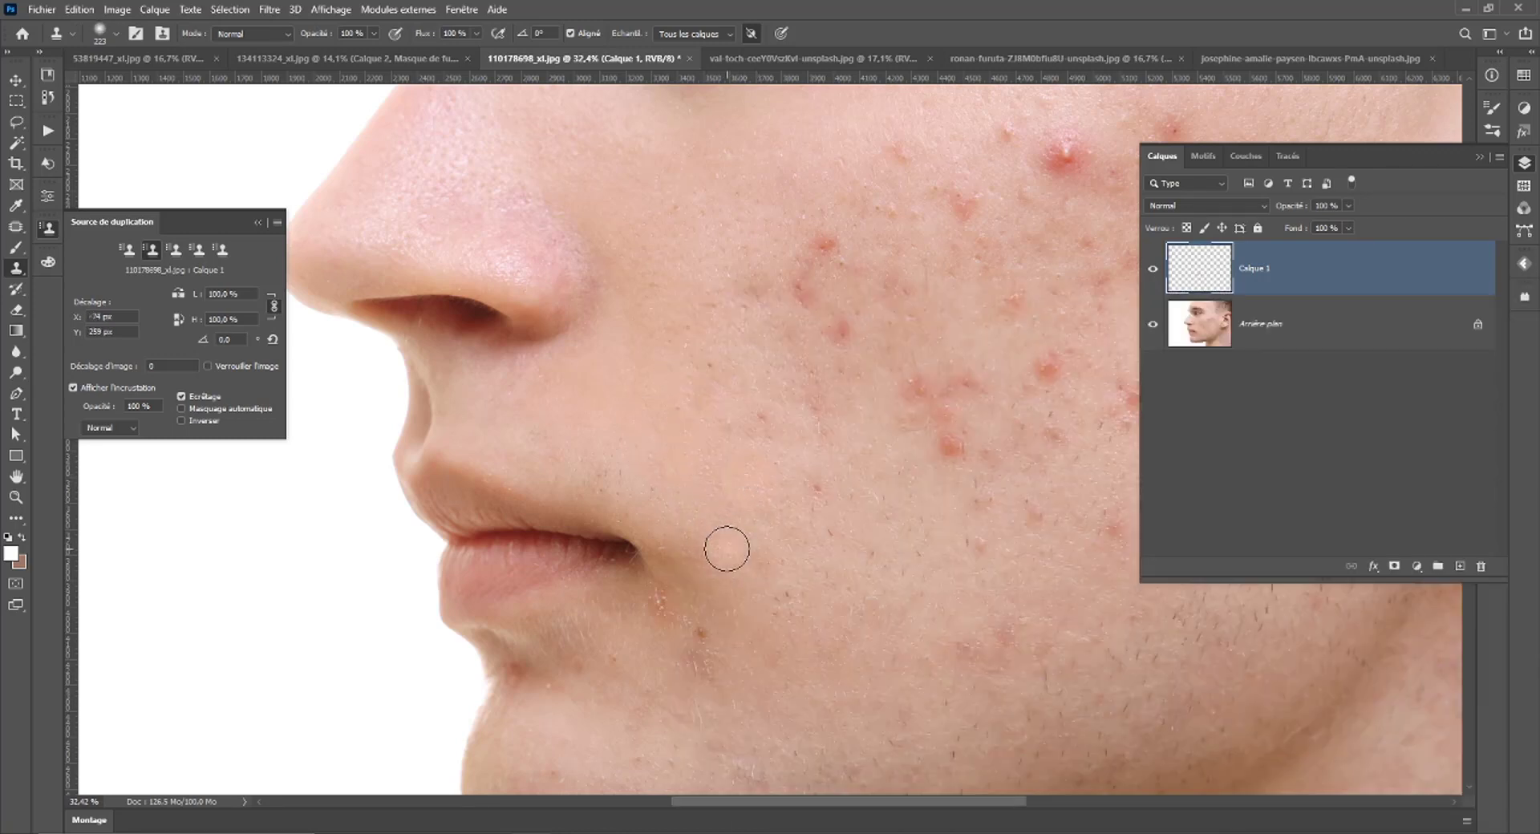
left_click(915, 460)
left_click(814, 484)
left_click(706, 633)
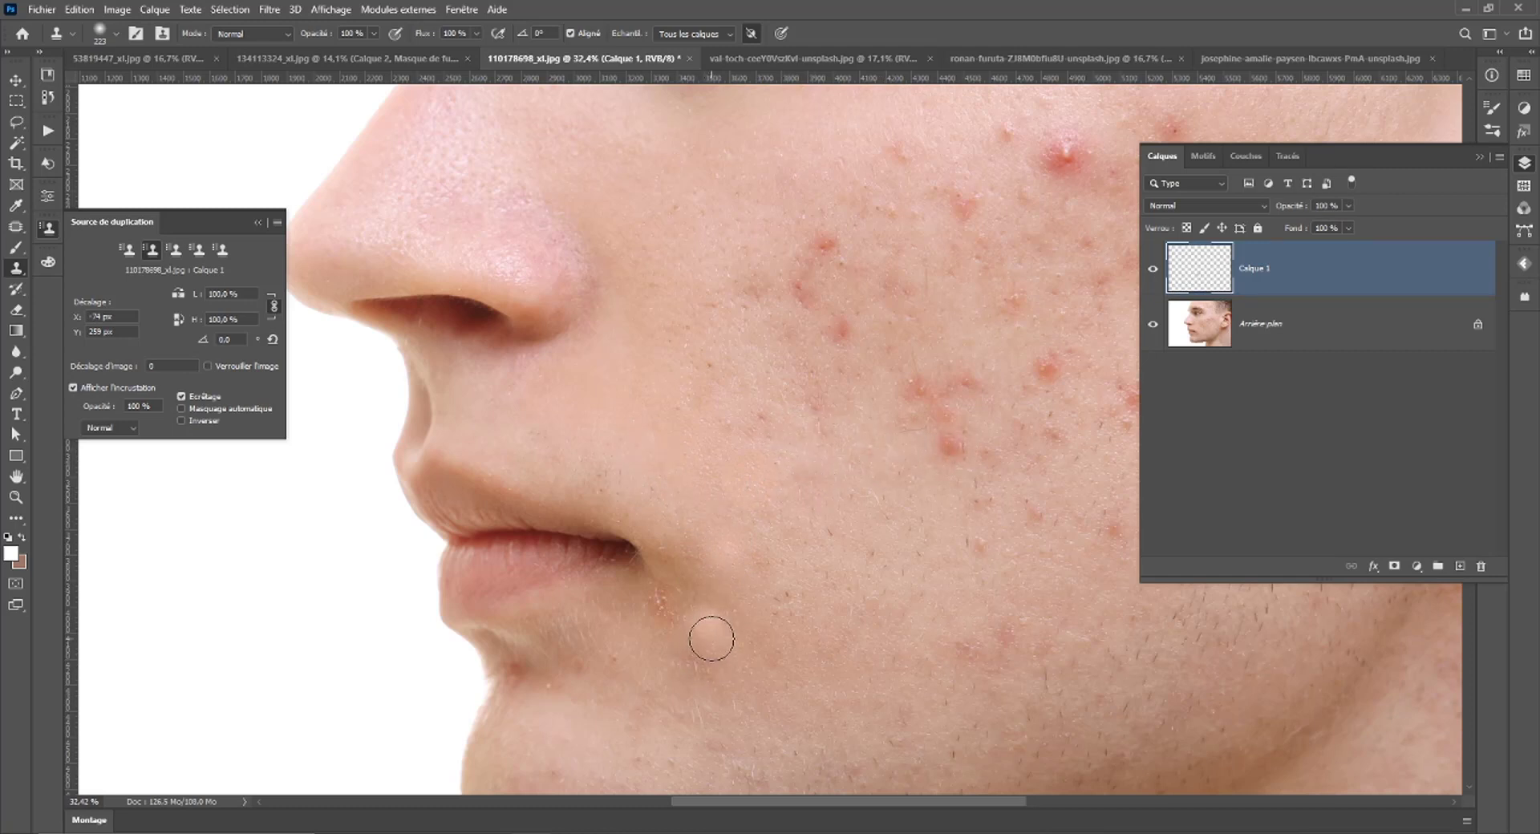
Clone over the blemish beside the mouth corner, then undo that attempt.
left_click(733, 464, "alt")
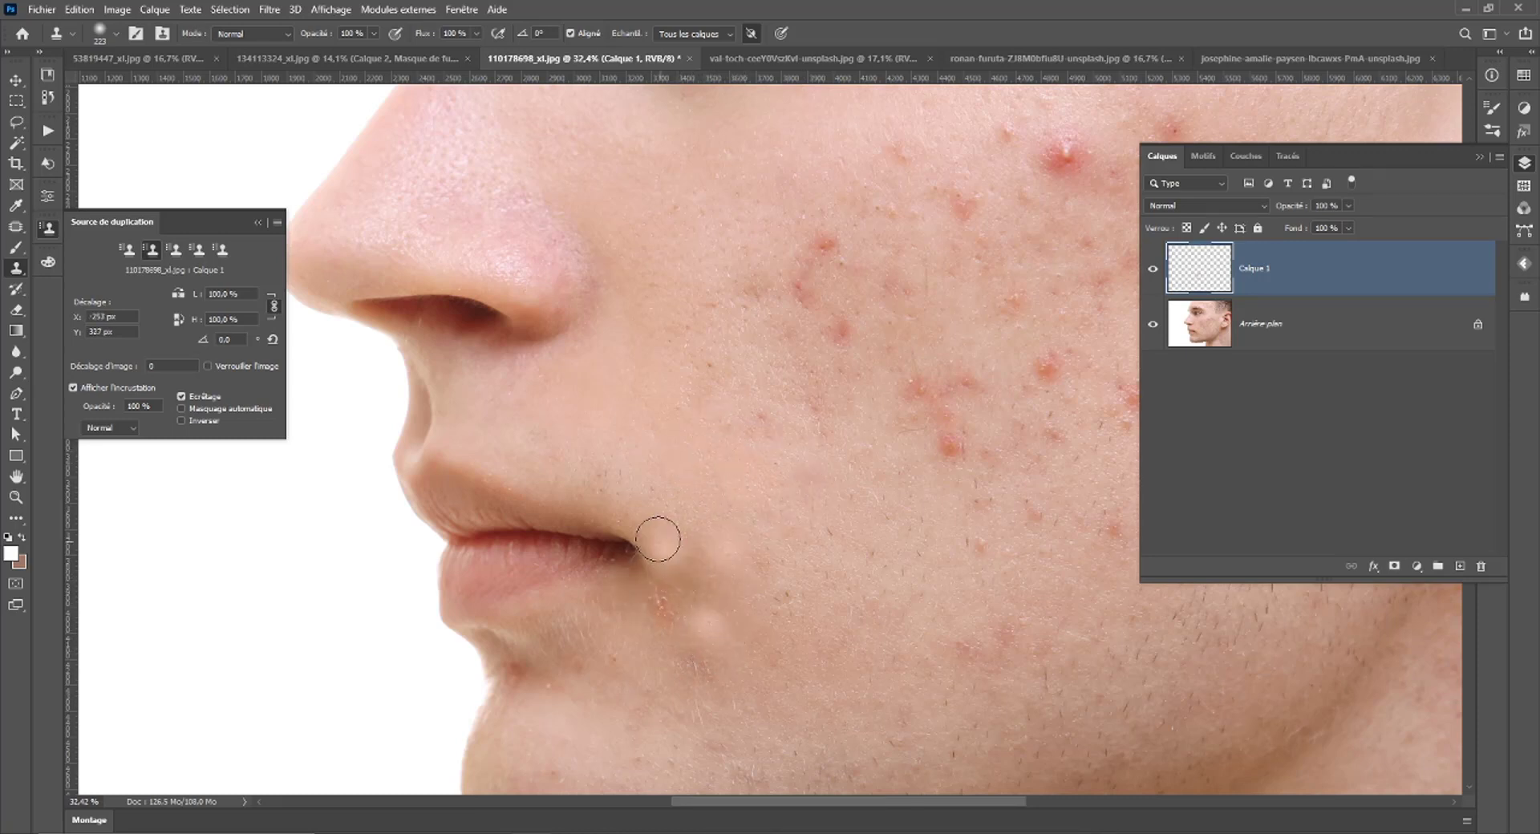
mouse_move(658, 539)
left_mouse_down()
mouse_move(688, 591)
mouse_move(650, 522)
left_mouse_up()
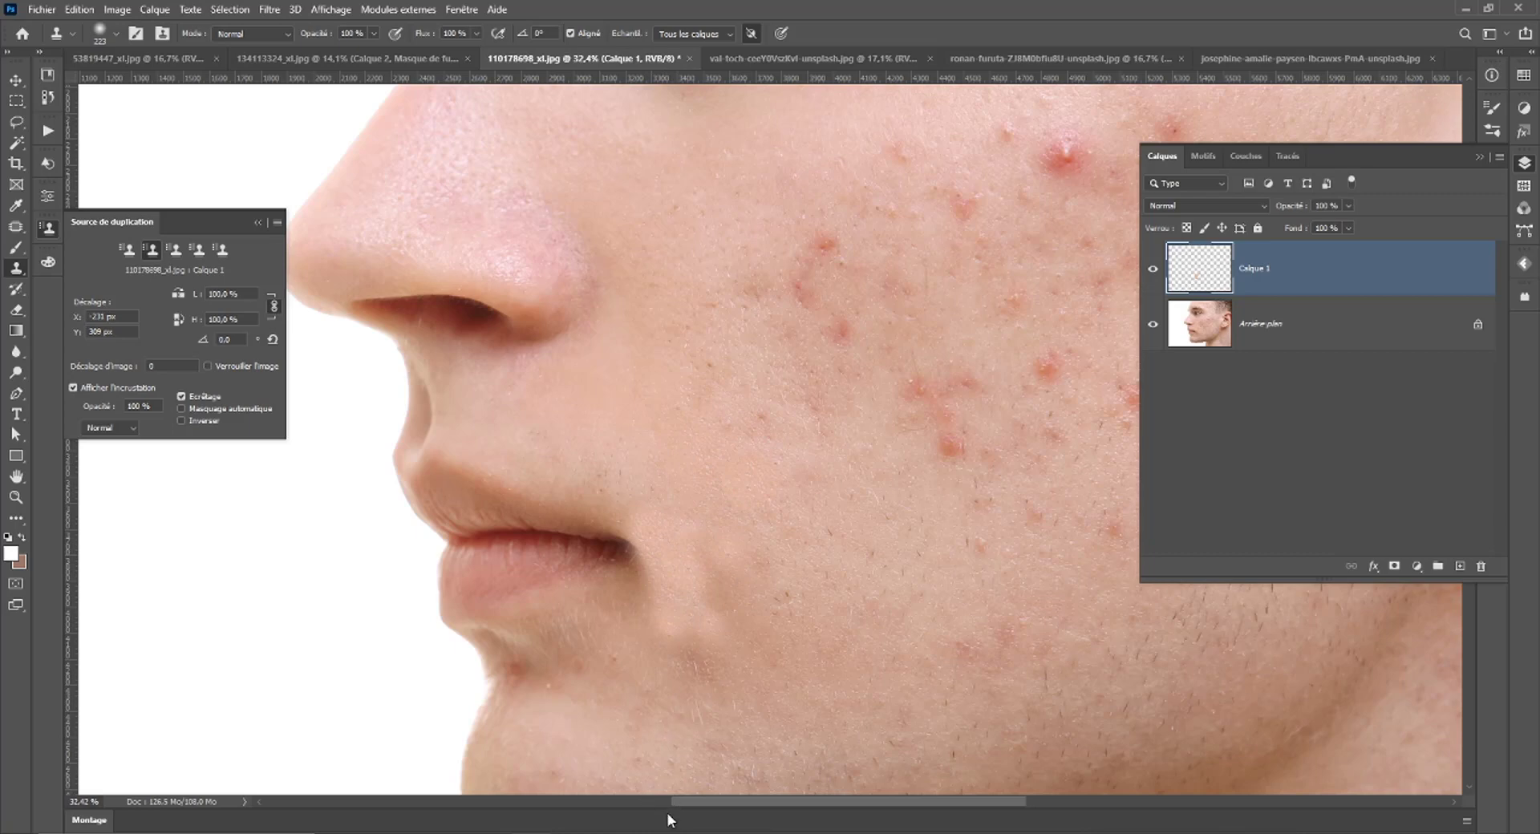
key("ctrl+z")
key("ctrl+z")
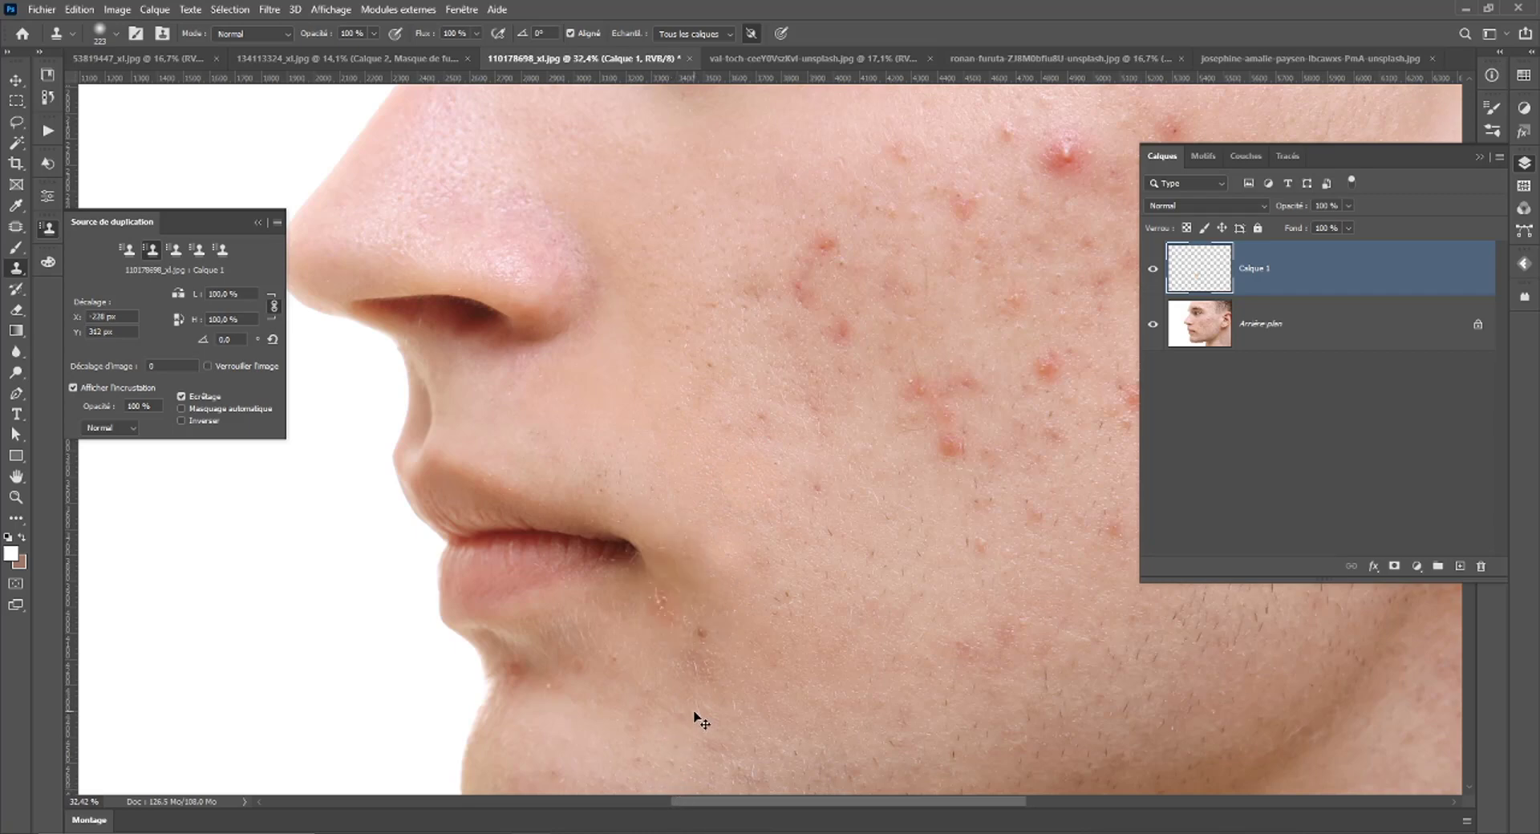
scroll(742, 521, "down", 2)
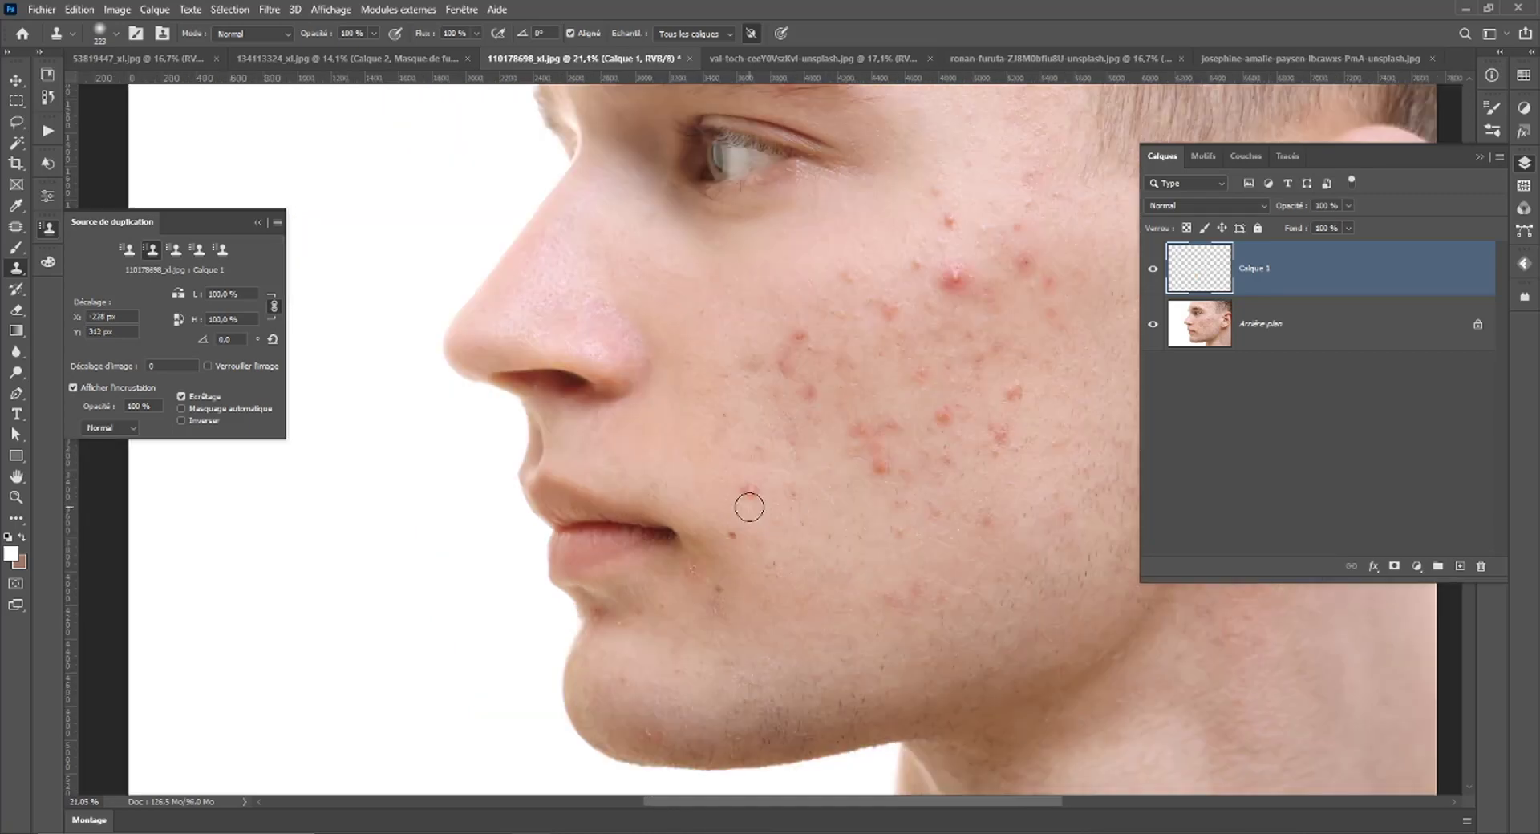
scroll(745, 510, "down", 1)
scroll(749, 507, "up", 1)
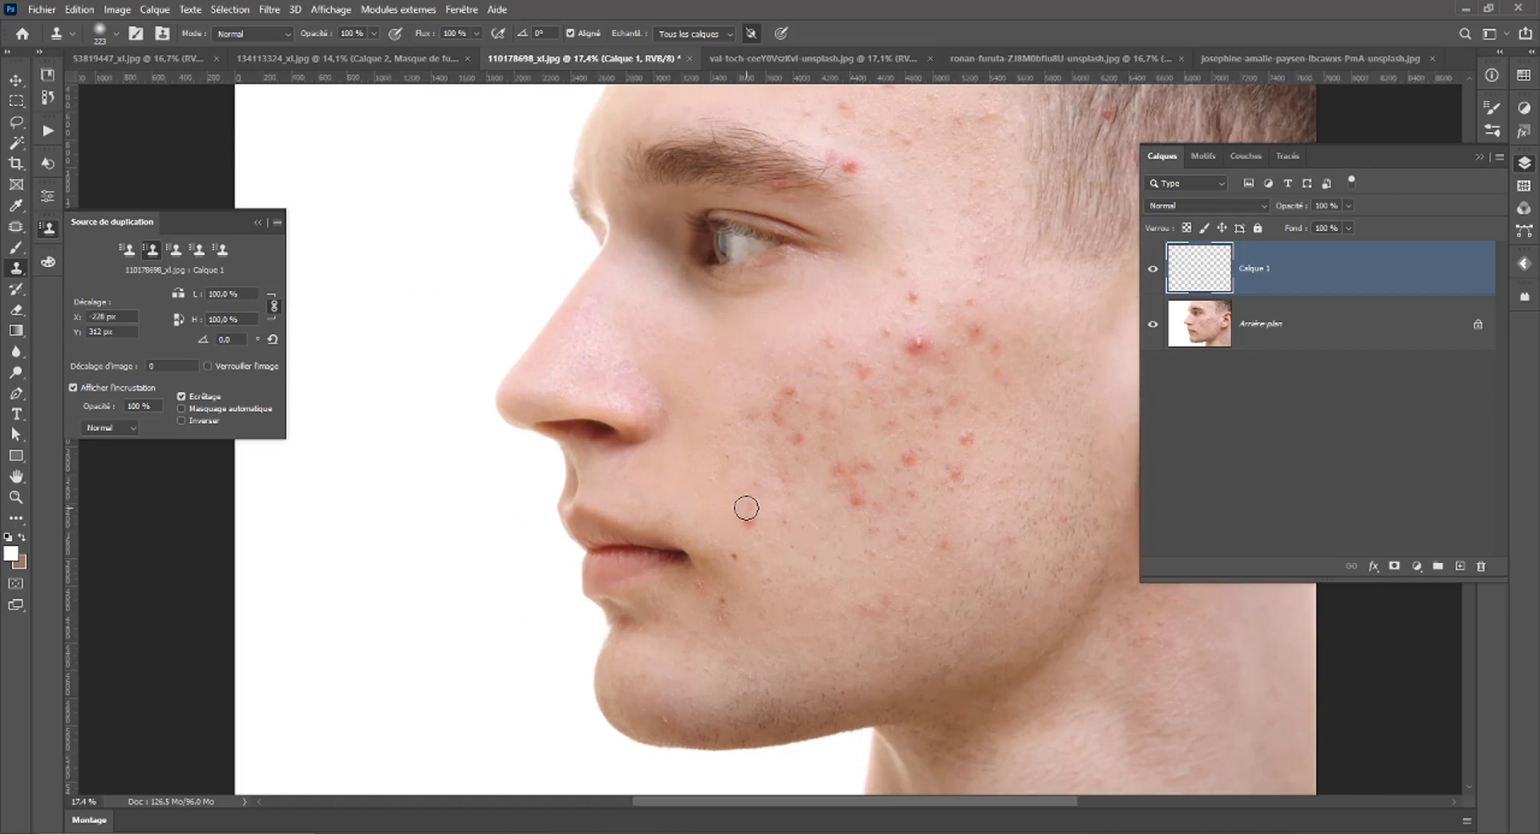
Make the Spot Healing Brush the active tool.
left_click(19, 228)
right_click(16, 231)
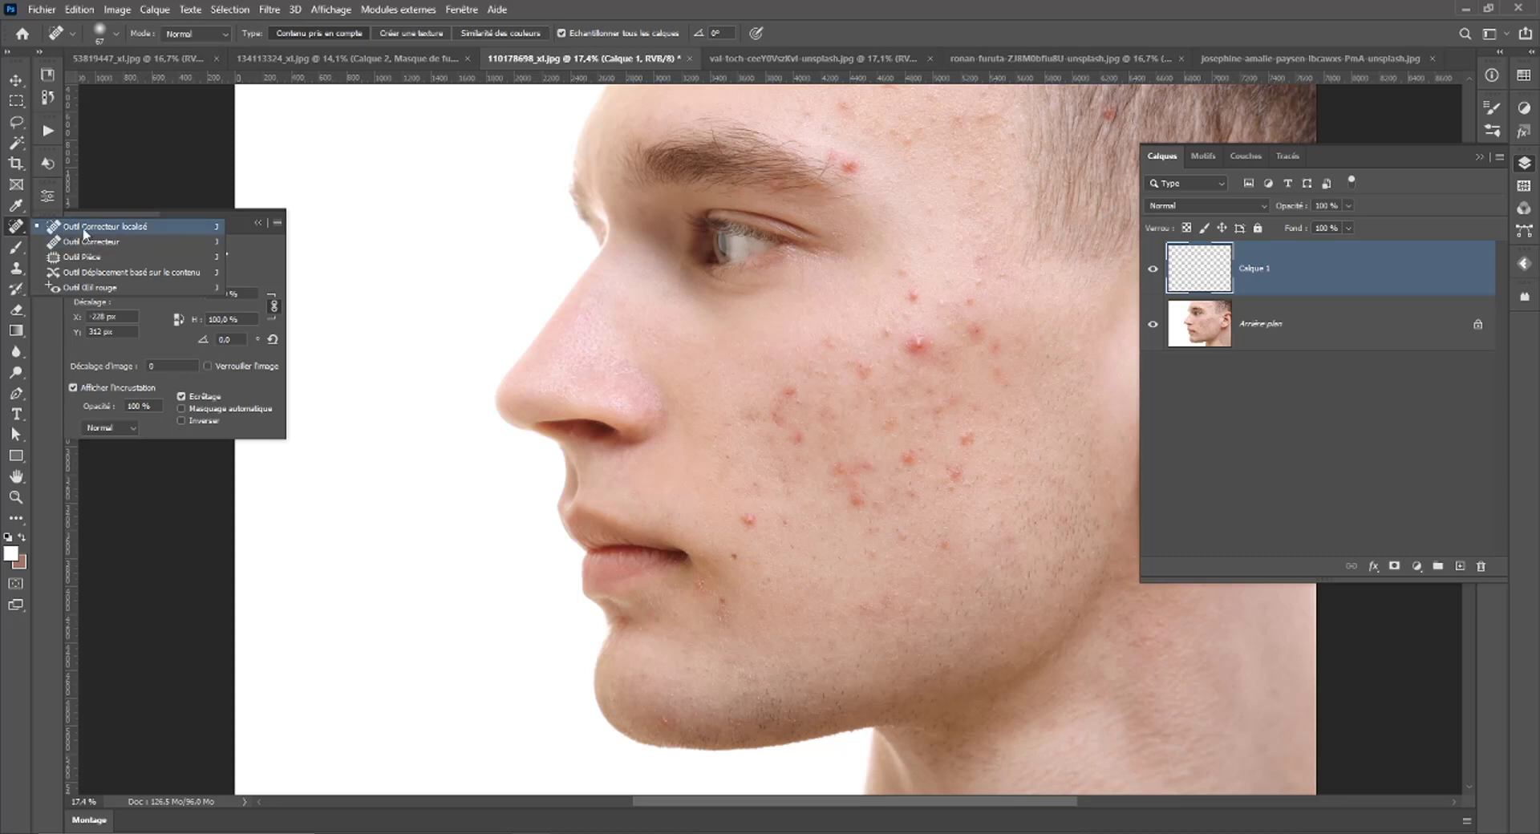
left_click(84, 230)
left_click(48, 228)
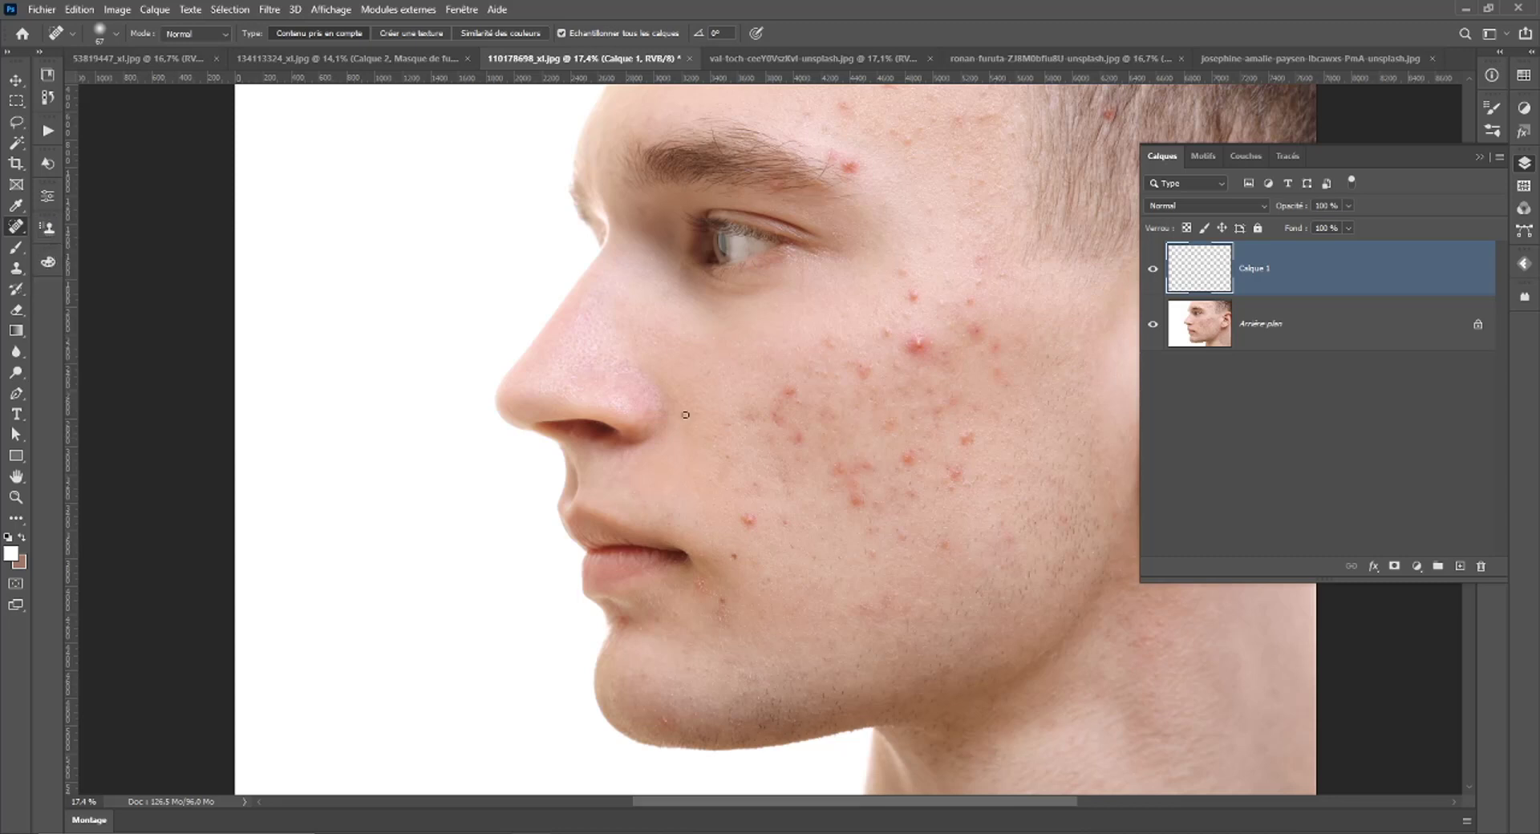
Heal the red cheek pimple and two blemishes at and below the mouth corner.
scroll(979, 482, "up", 2)
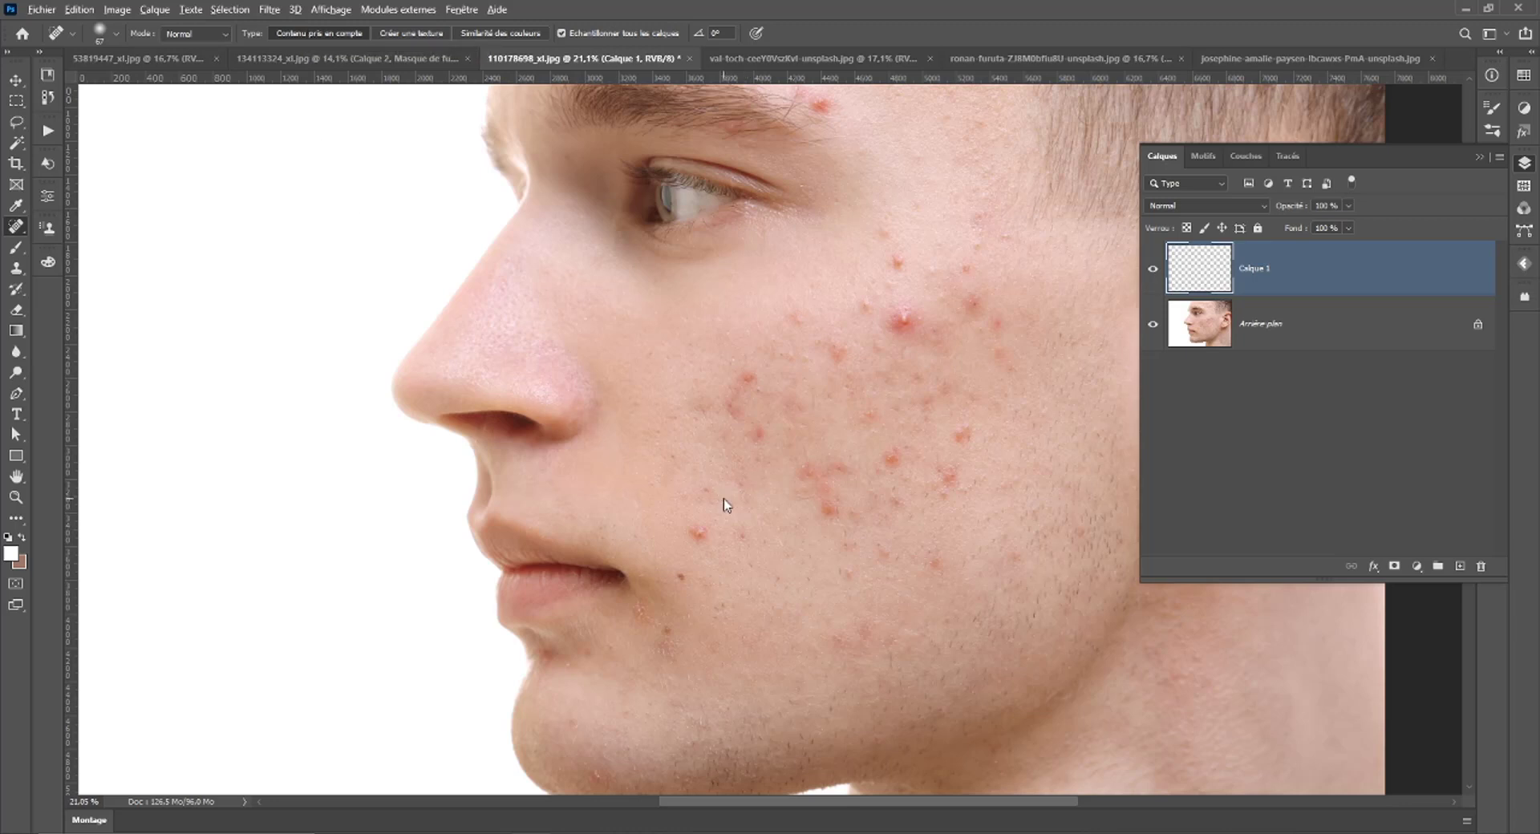
scroll(709, 518, "up", 3)
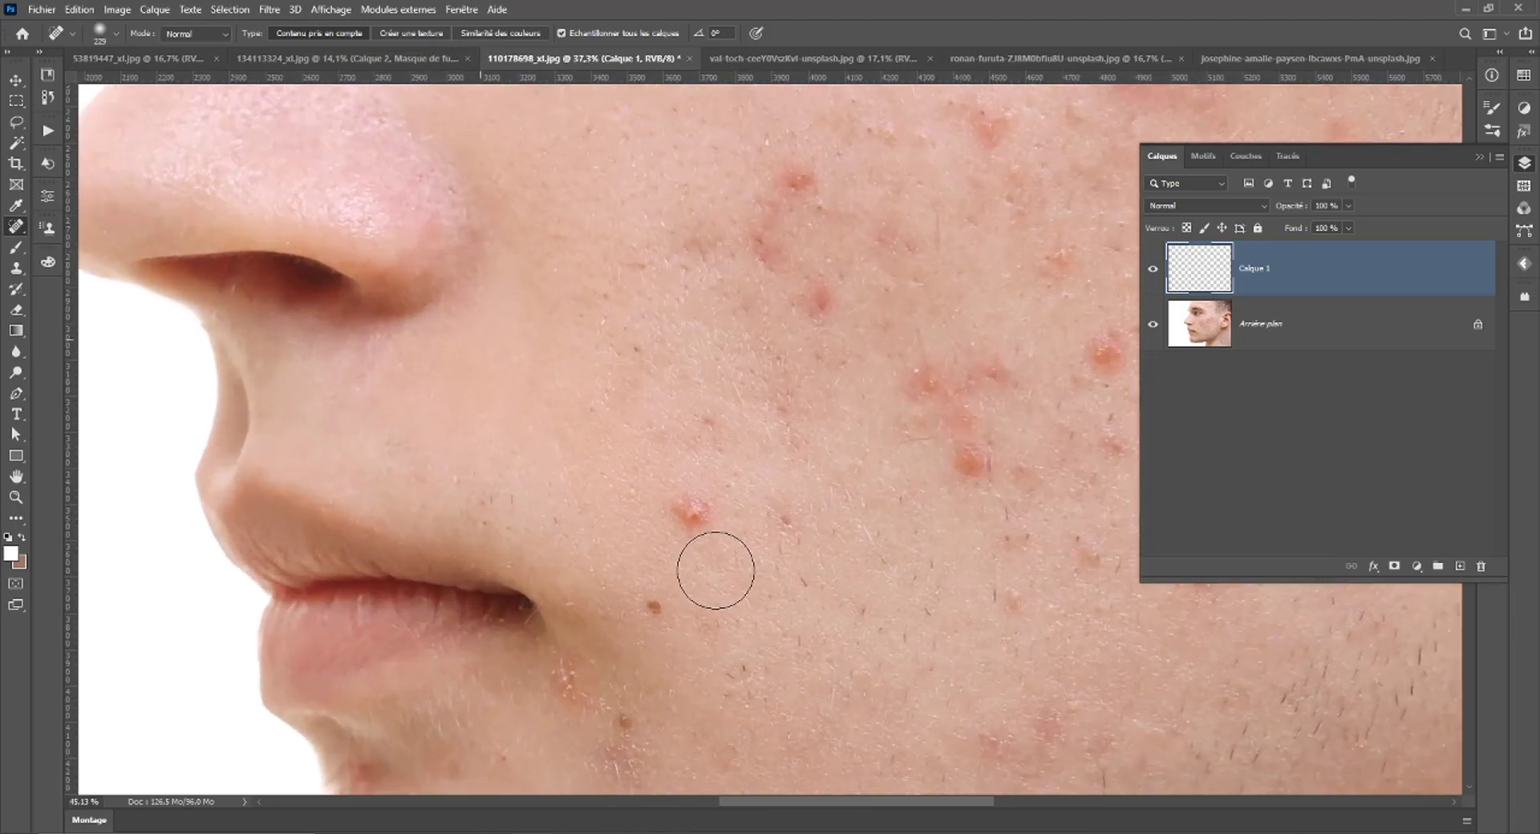
scroll(715, 571, "up", 2)
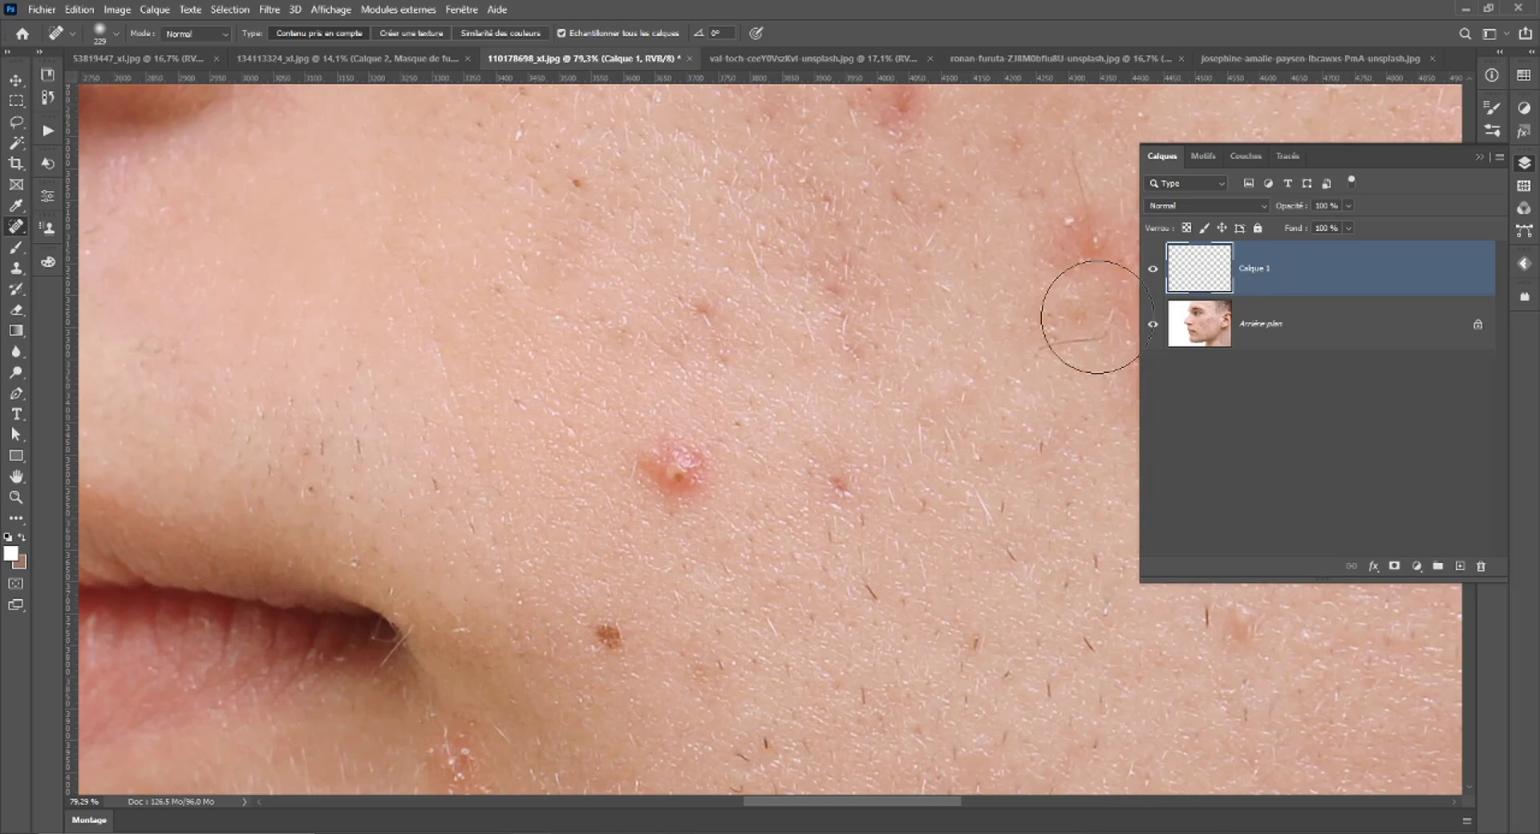
left_click_drag(681, 474, 662, 456)
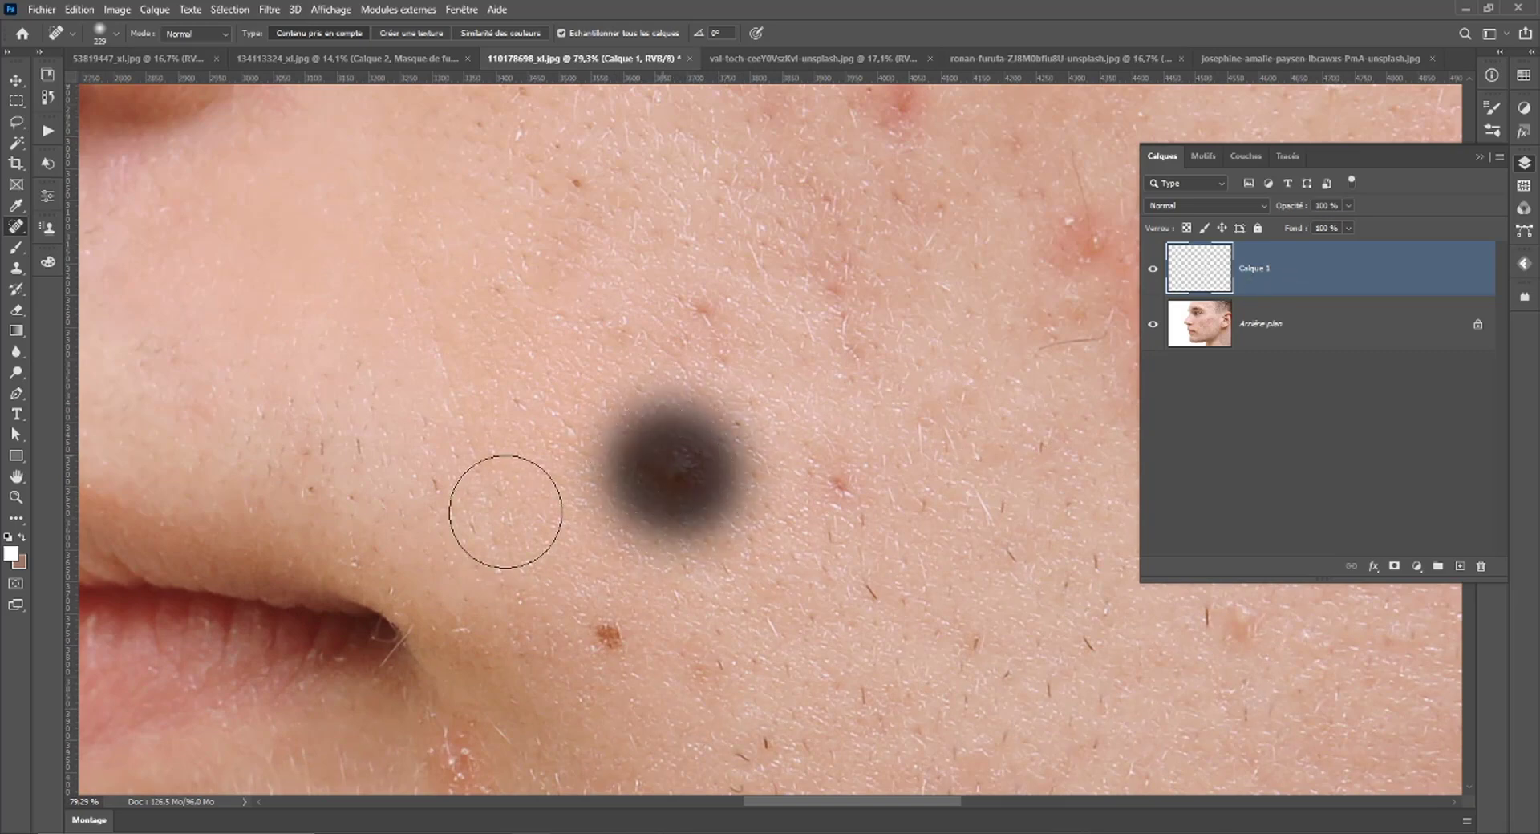
scroll(618, 509, "down", 2)
scroll(670, 594, "down", 1)
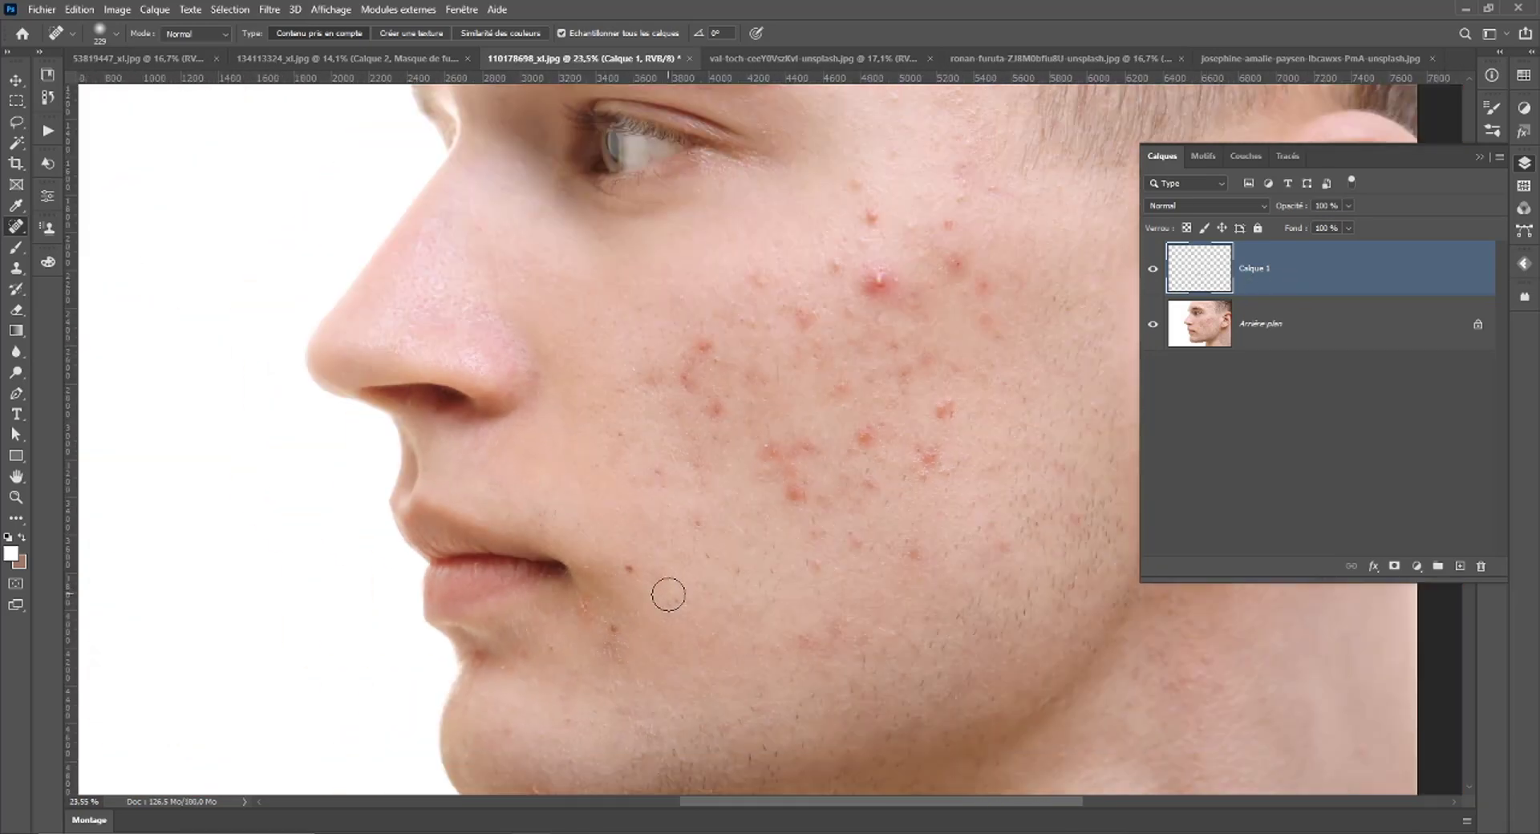
left_click_drag(610, 561, 631, 575)
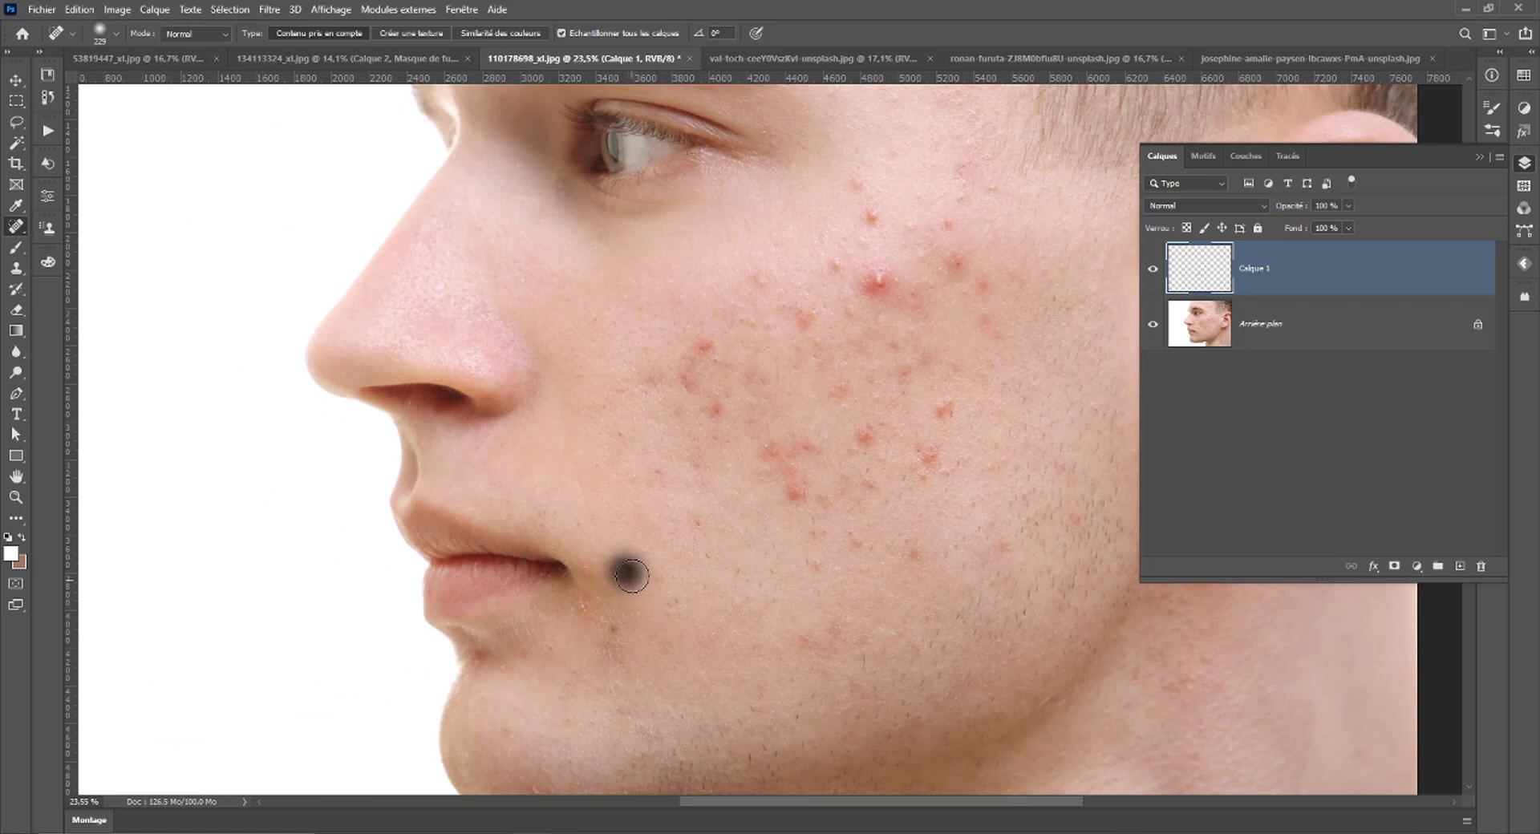
left_click(614, 628)
Heal the blemish in the middle of the cheek.
scroll(763, 594, "down", 1)
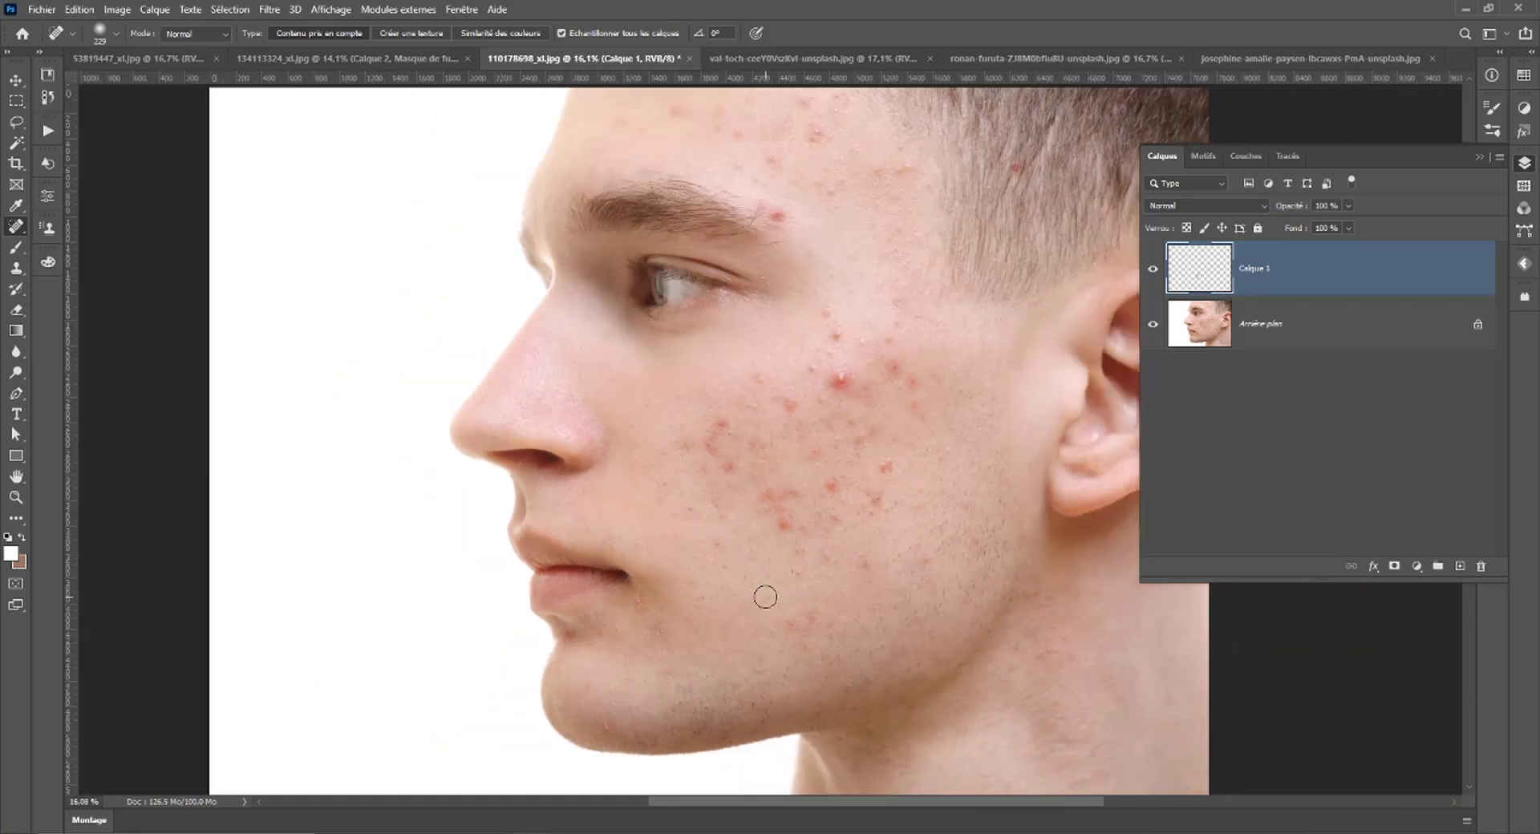
scroll(763, 594, "down", 1)
scroll(1052, 339, "up", 1)
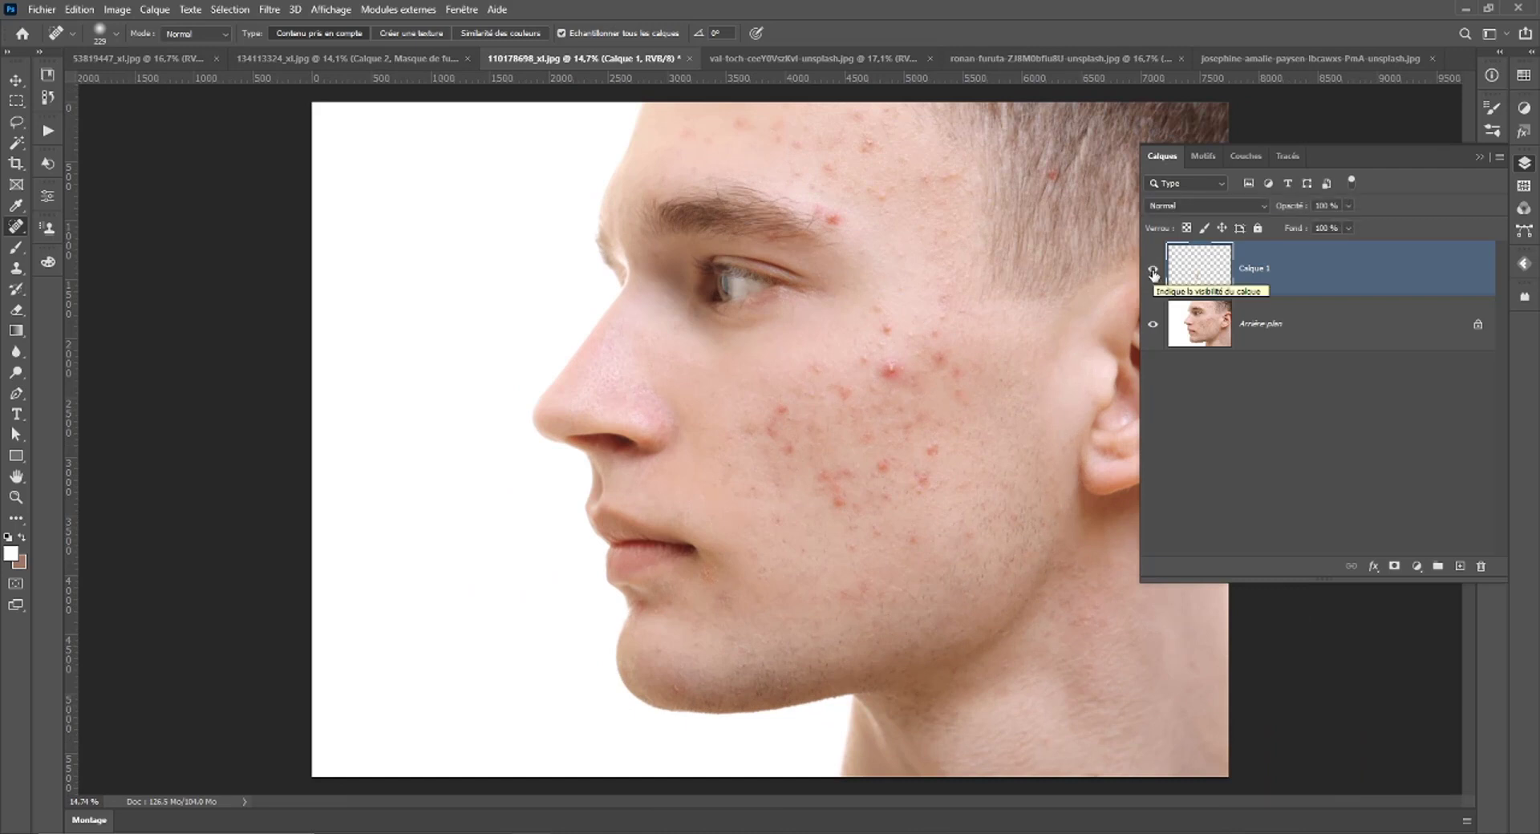
scroll(783, 495, "up", 2)
scroll(825, 443, "up", 1)
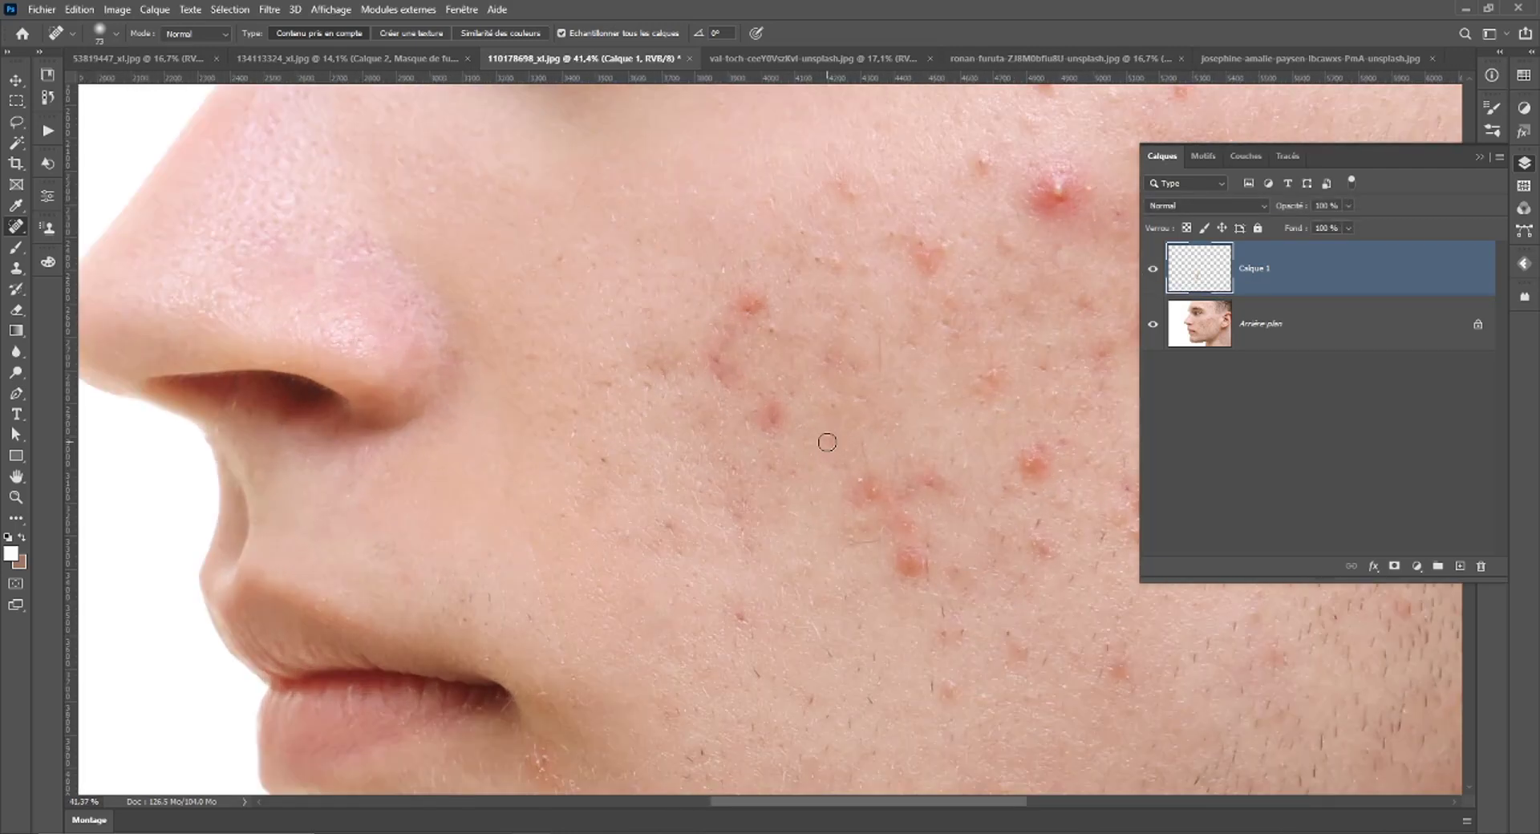
scroll(763, 396, "up", 2)
scroll(780, 464, "up", 1)
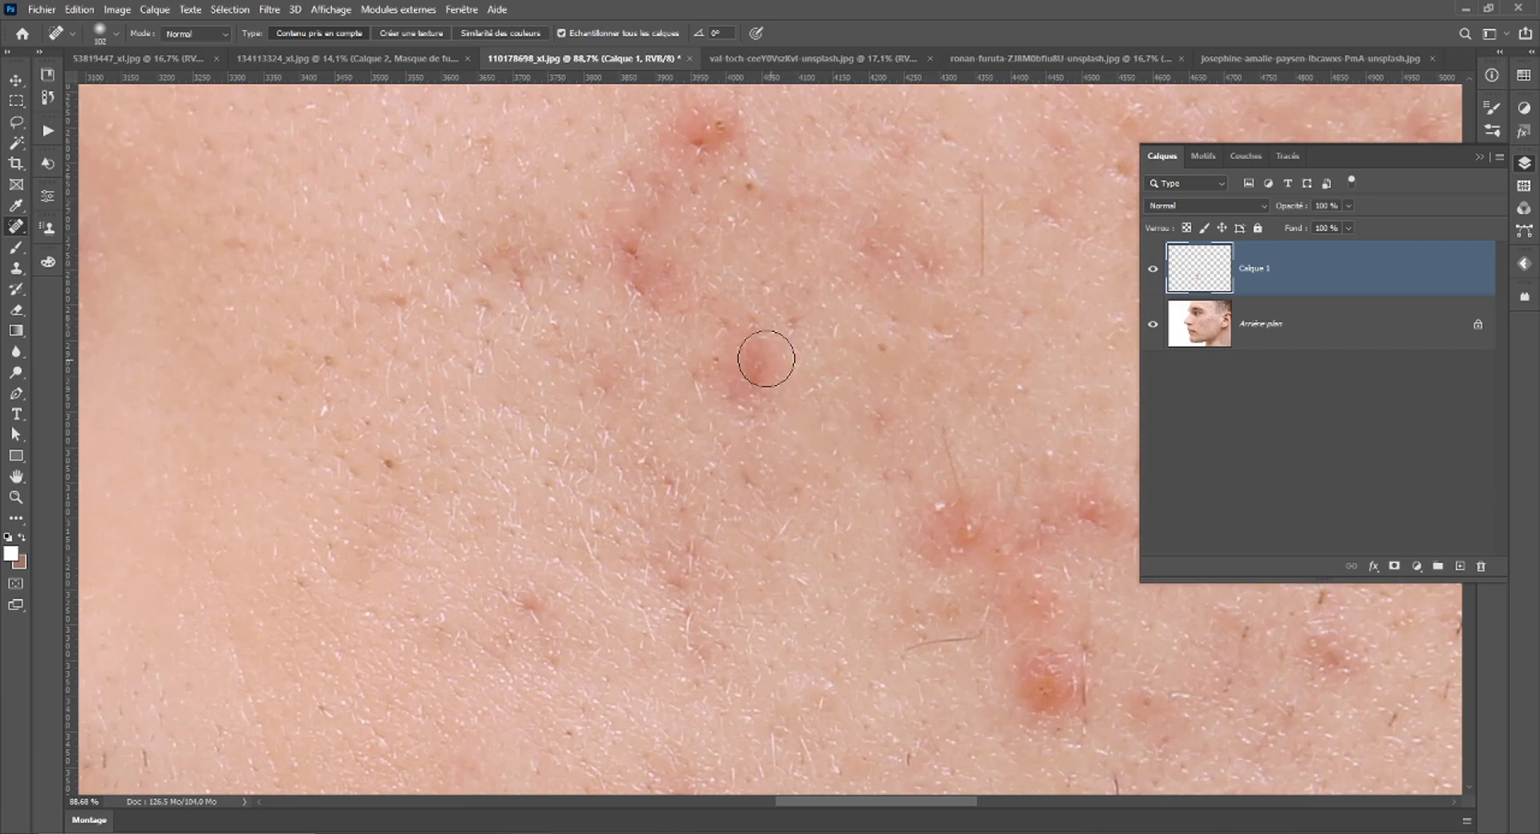
mouse_move(759, 343)
left_mouse_down()
mouse_move(739, 378)
mouse_move(757, 356)
mouse_move(693, 365)
left_mouse_up()
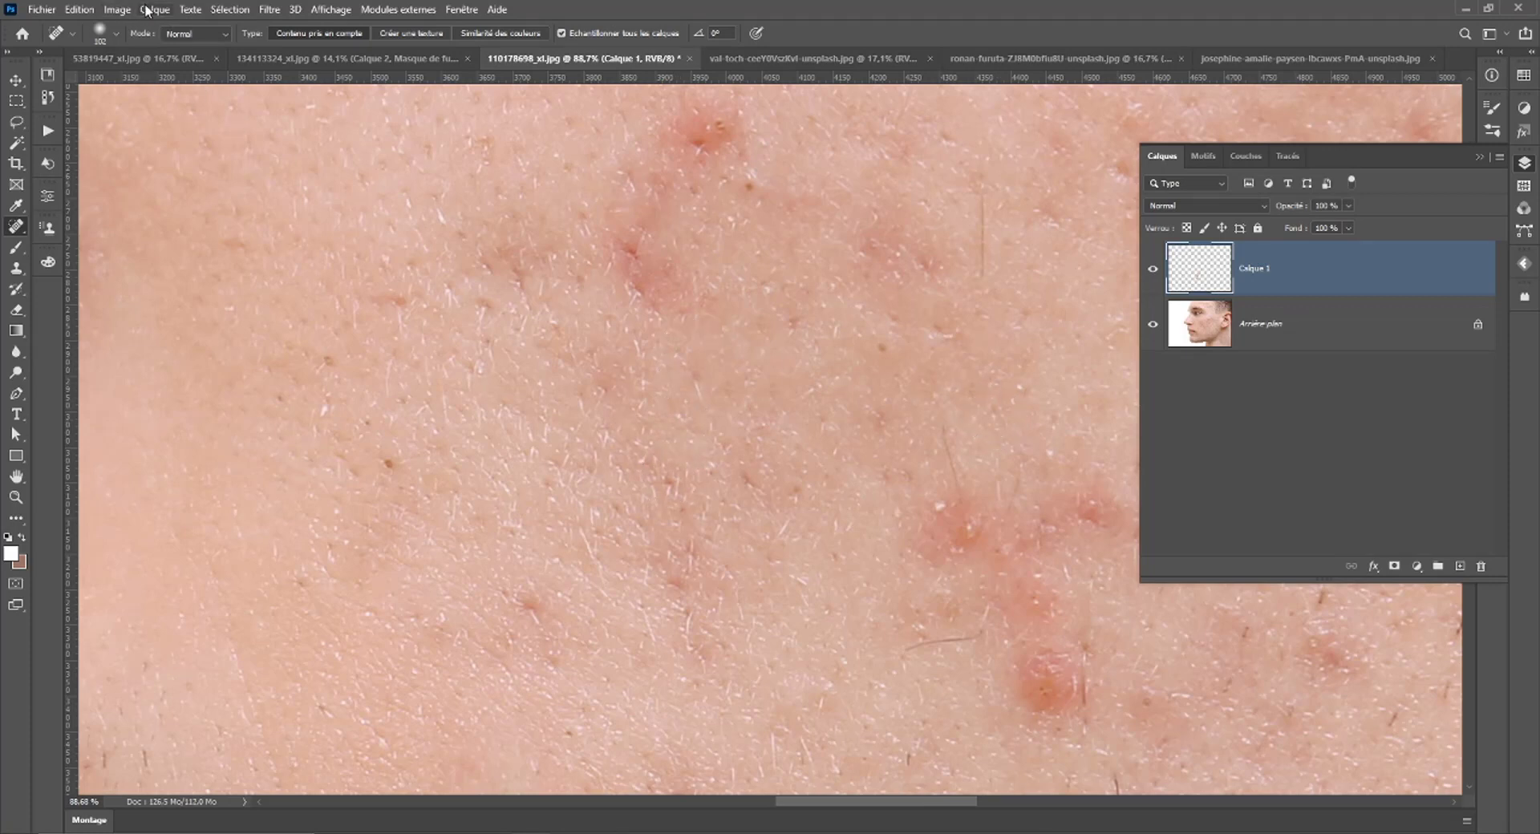
Open the Outils page of Photoshop's Preferences from the Edition menu.
left_click(80, 10)
mouse_move(168, 678)
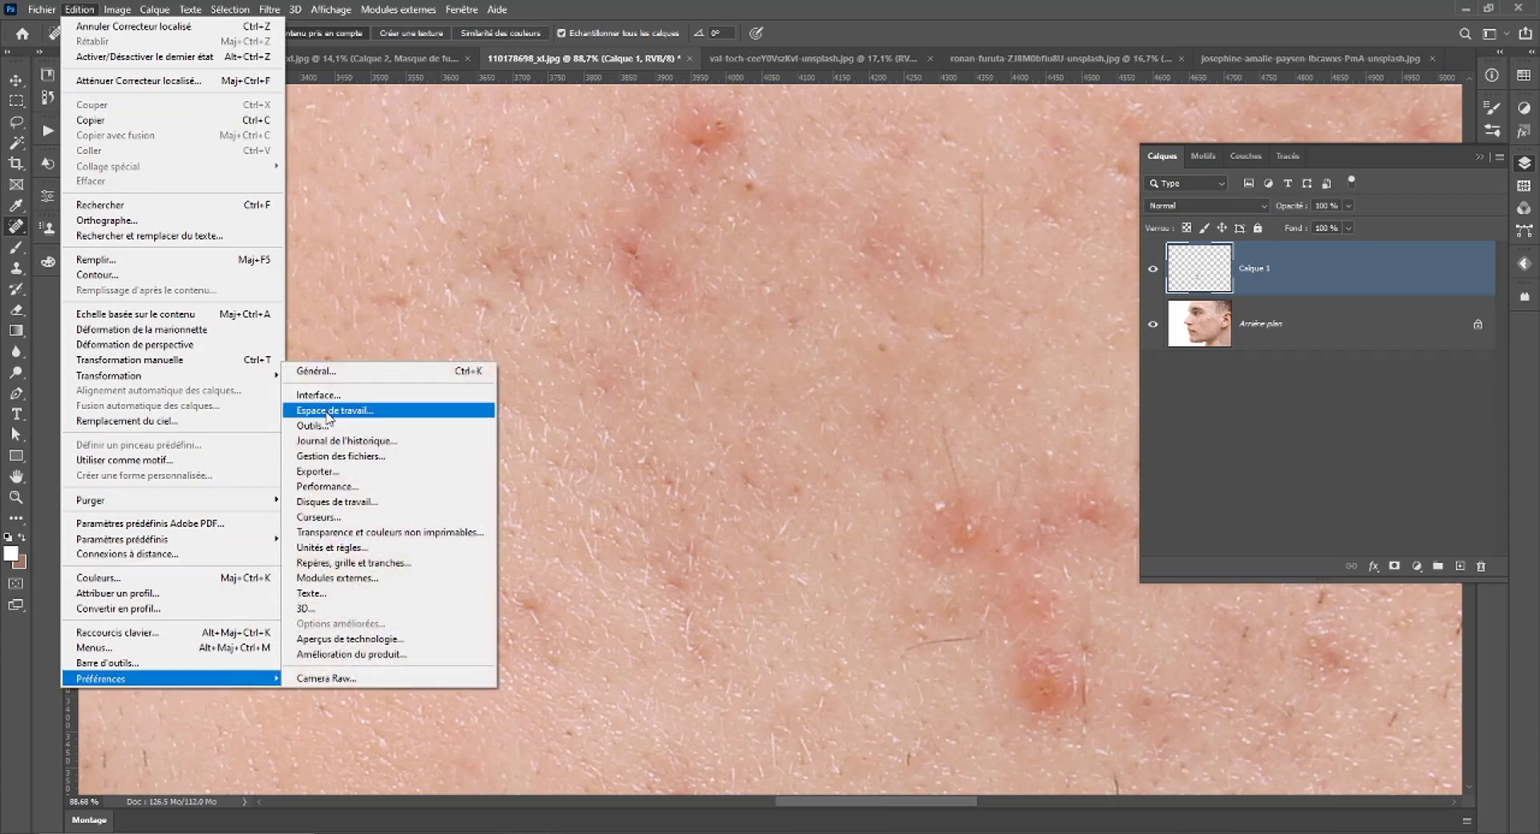
left_click(317, 425)
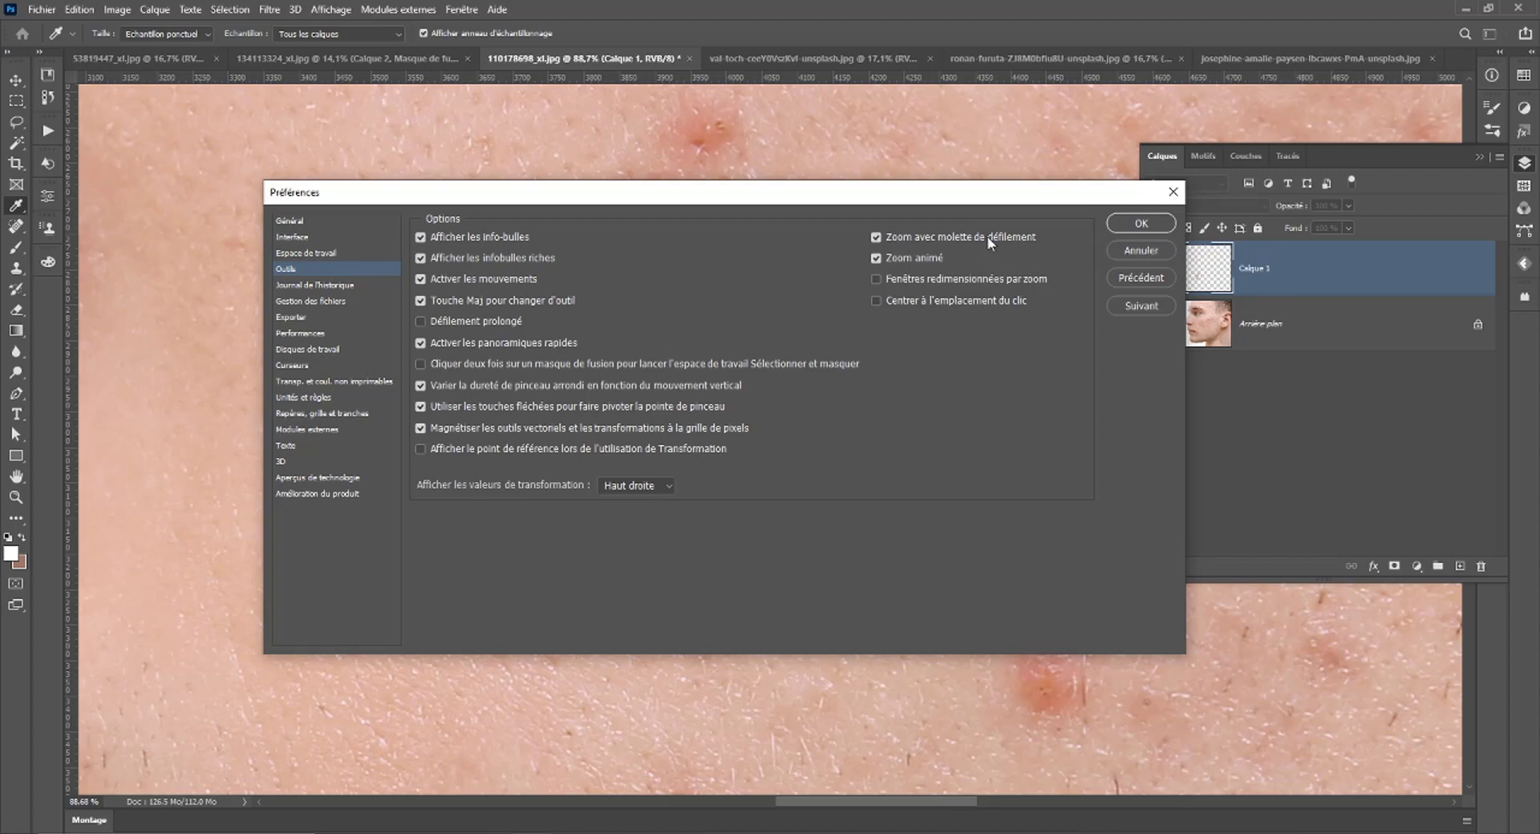
Close Preferences and spot-heal a curved line of blemishes on the cheek.
left_click(1132, 253)
scroll(938, 450, "down", 2)
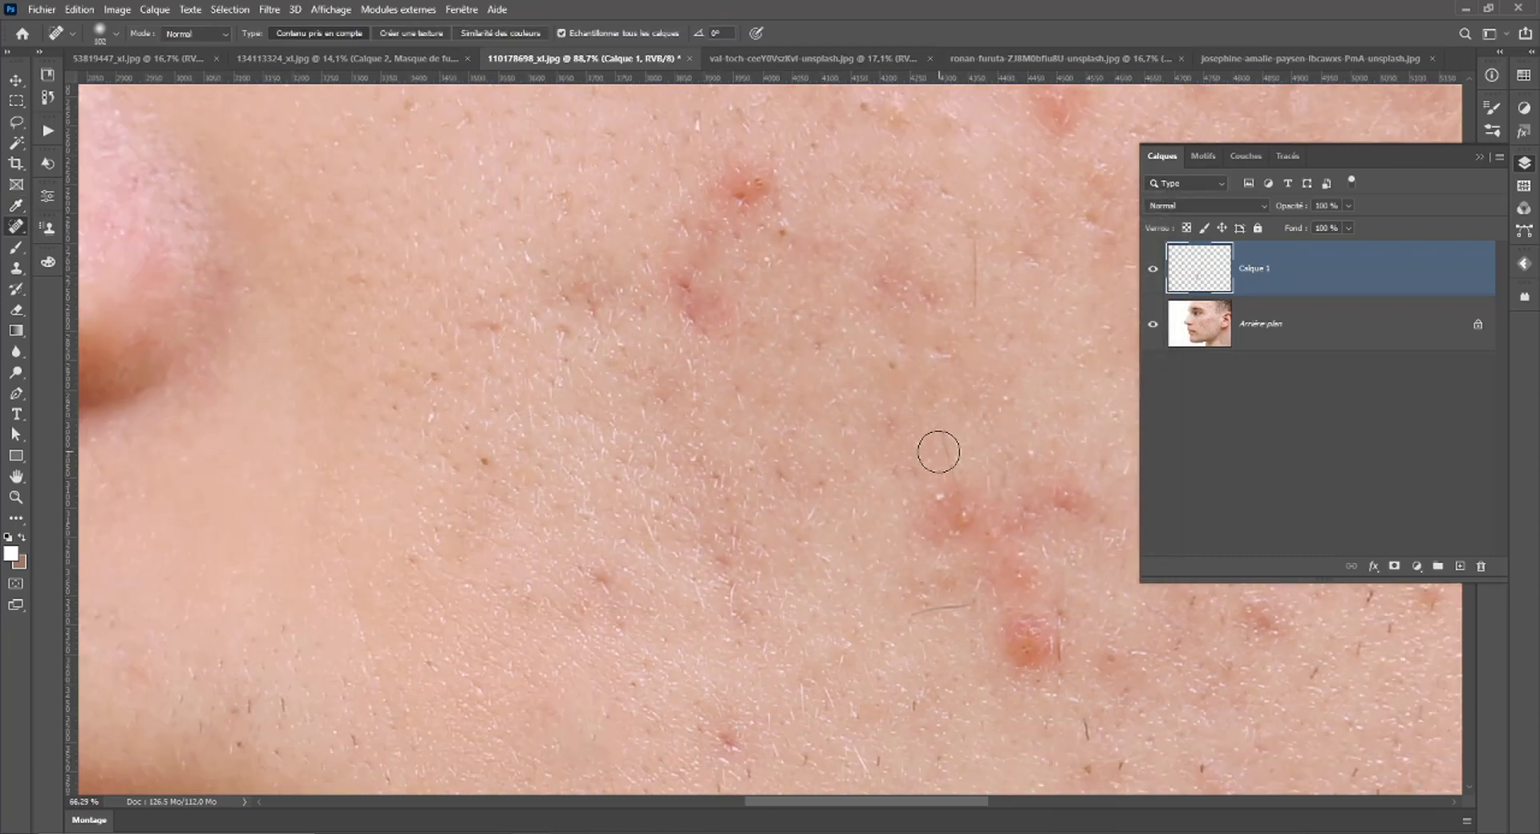
scroll(936, 450, "down", 2)
scroll(711, 382, "up", 4)
left_click_drag(711, 381, 710, 451)
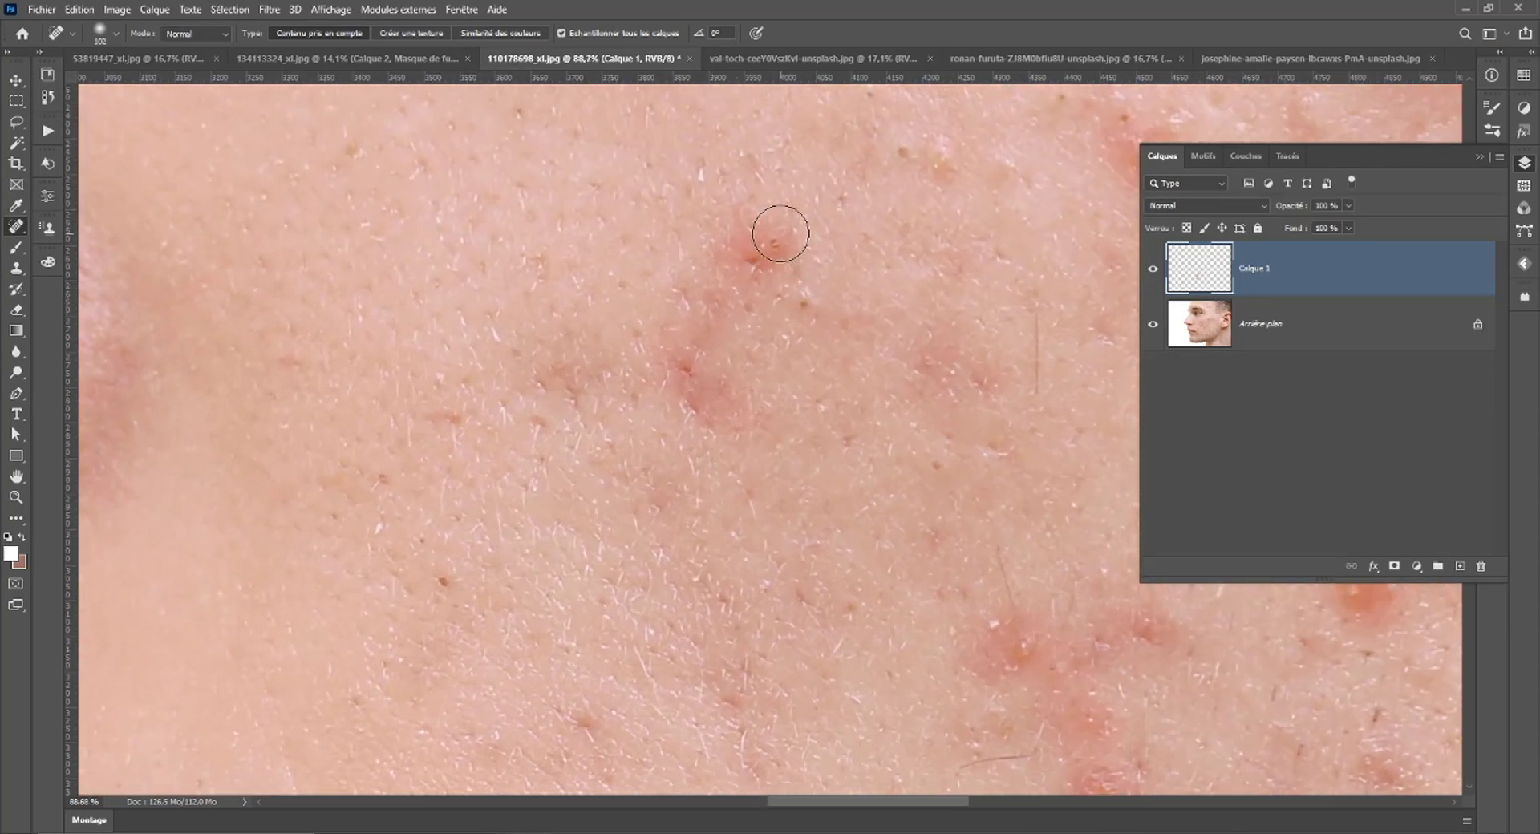
mouse_move(762, 253)
left_mouse_down()
mouse_move(708, 414)
mouse_move(682, 433)
left_mouse_up()
Toggle Calque 1 to compare, enlarge the healing brush across the cheek, then undo the healing.
scroll(760, 393, "down", 2)
scroll(760, 393, "down", 3)
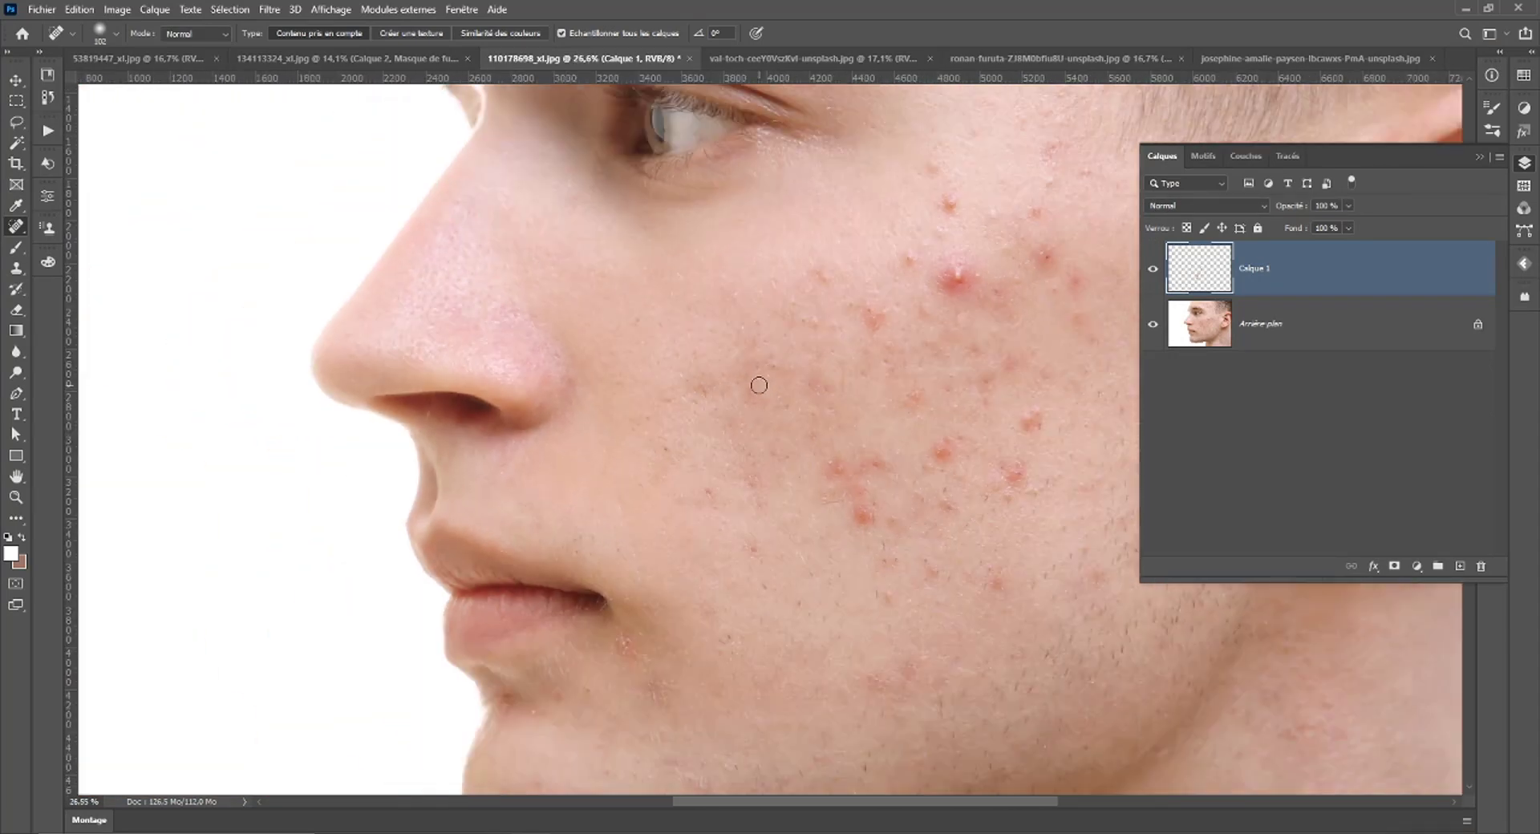
scroll(761, 385, "down", 1)
scroll(802, 433, "down", 1)
scroll(811, 439, "up", 1)
scroll(811, 440, "up", 1)
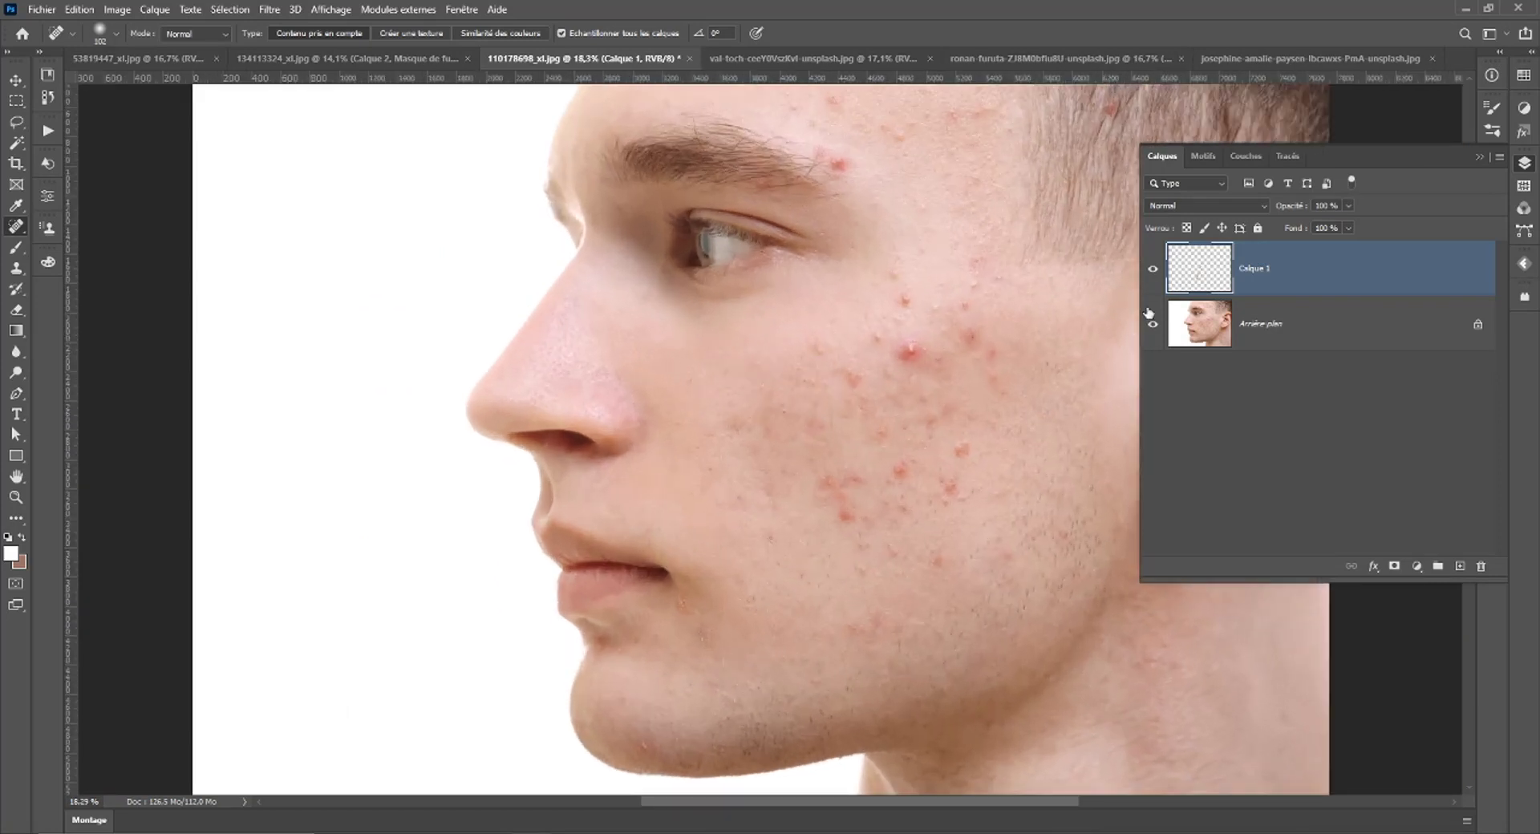
left_click(1149, 275)
left_click(1152, 272)
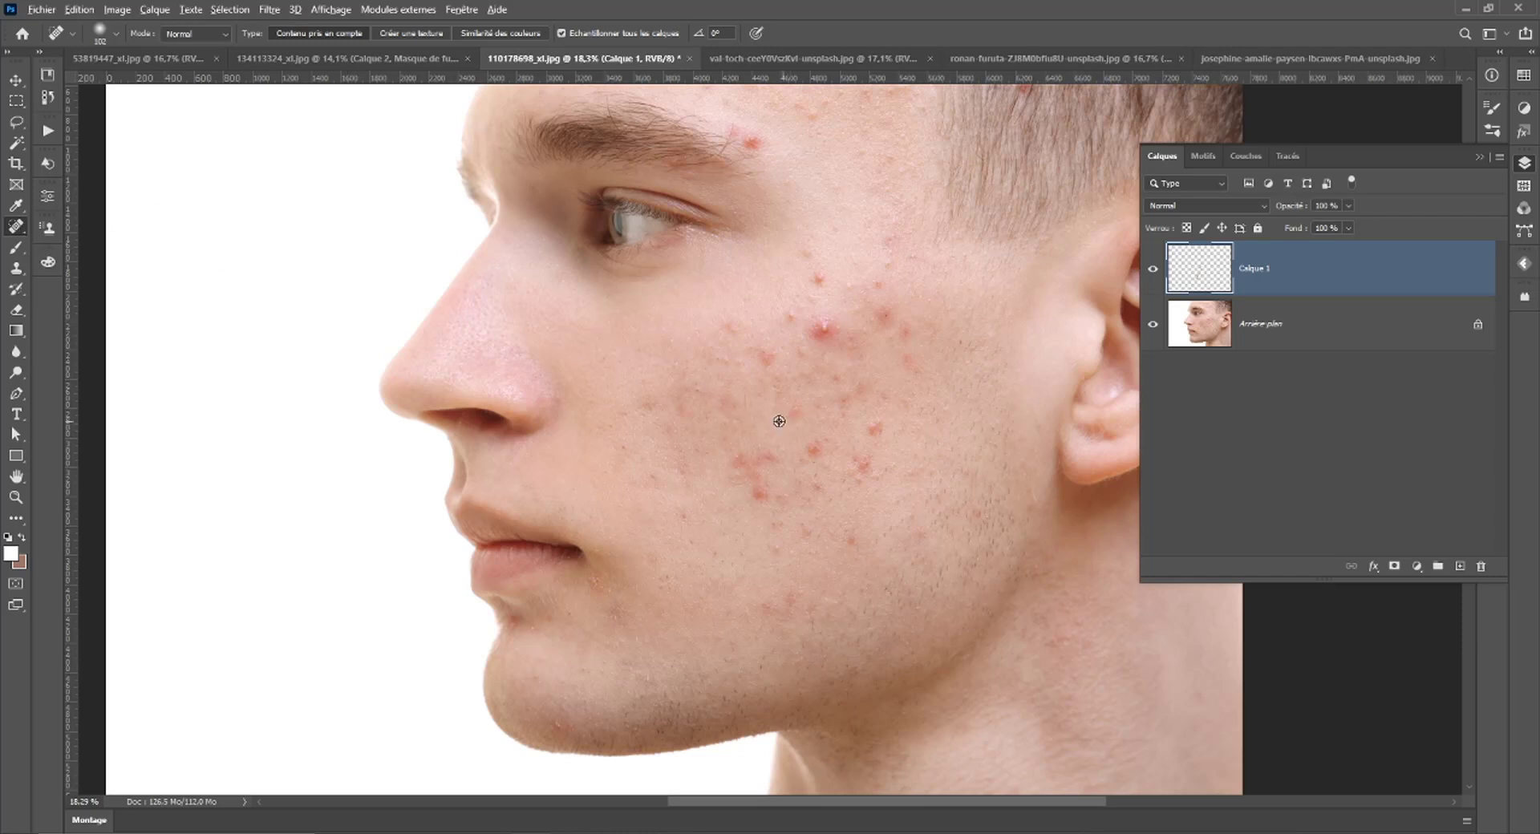
mouse_move(779, 421)
left_mouse_down()
mouse_move(869, 408)
mouse_move(855, 332)
left_mouse_up()
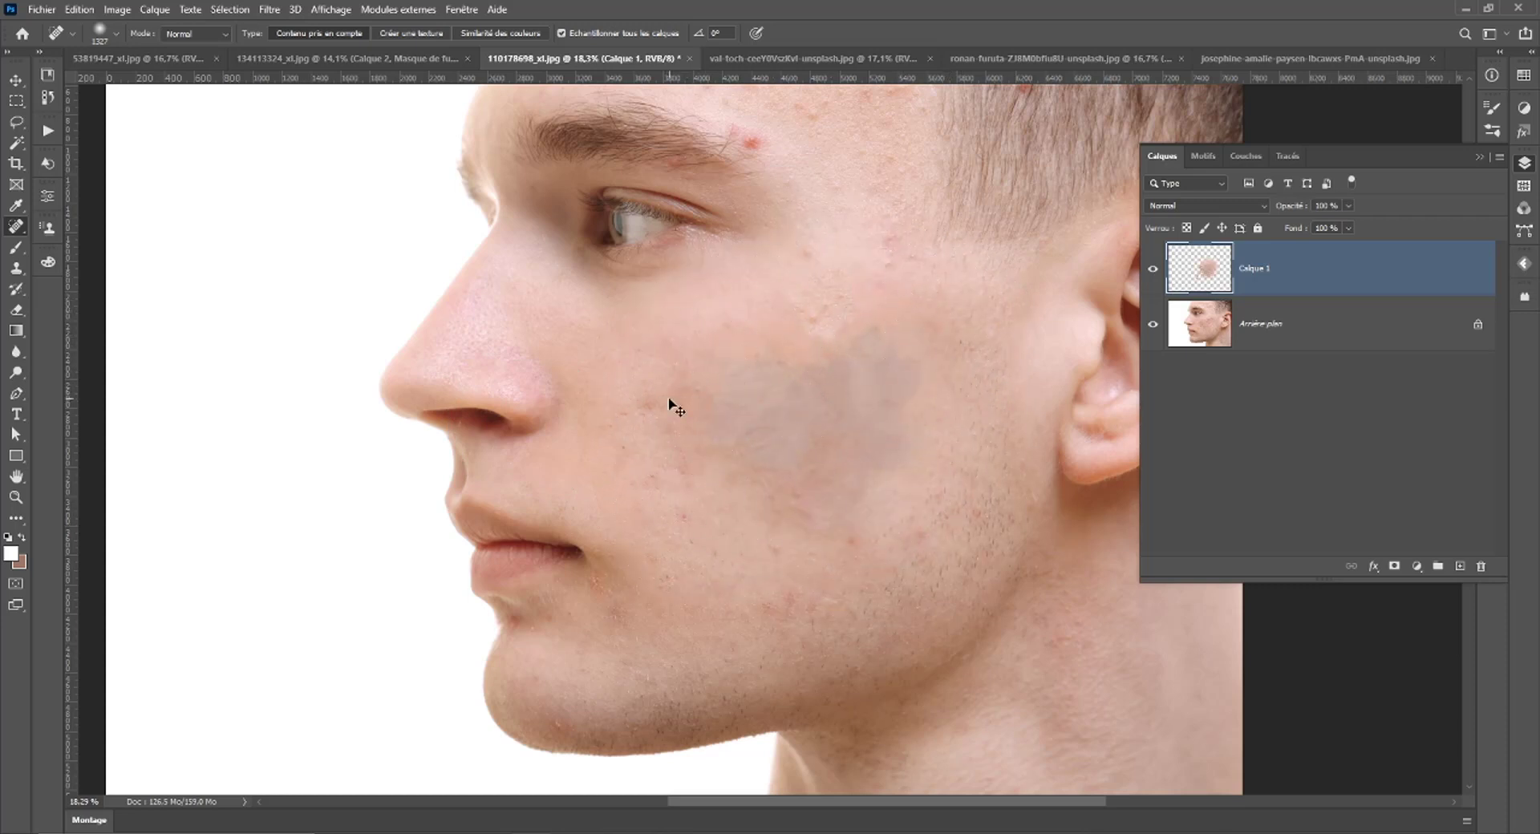
key("ctrl+z")
Select the Patch tool with patching mode set to Contenu pris en compte.
right_click(17, 227)
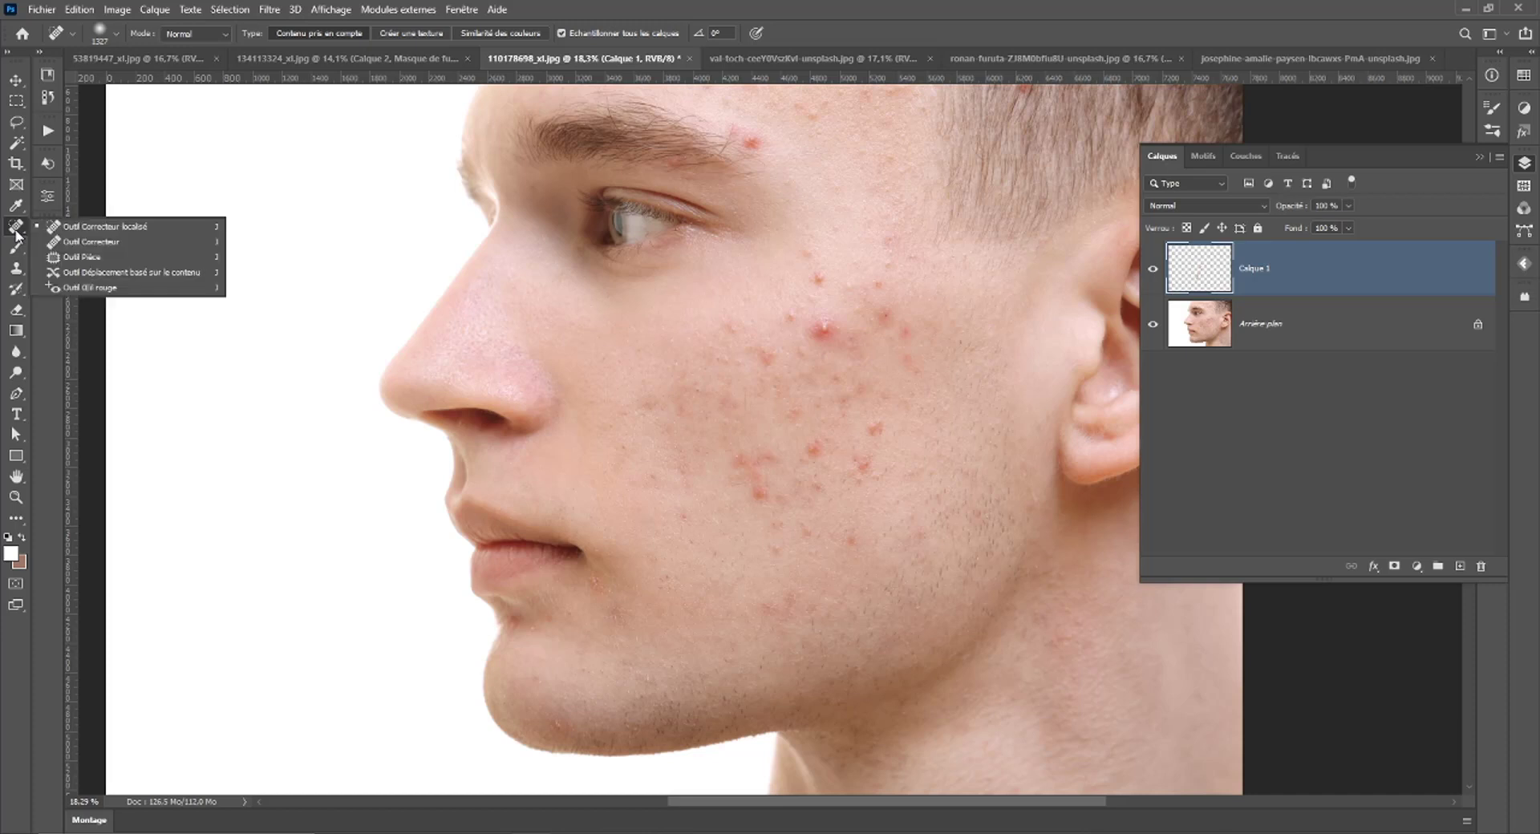
left_click(74, 256)
left_click(272, 34)
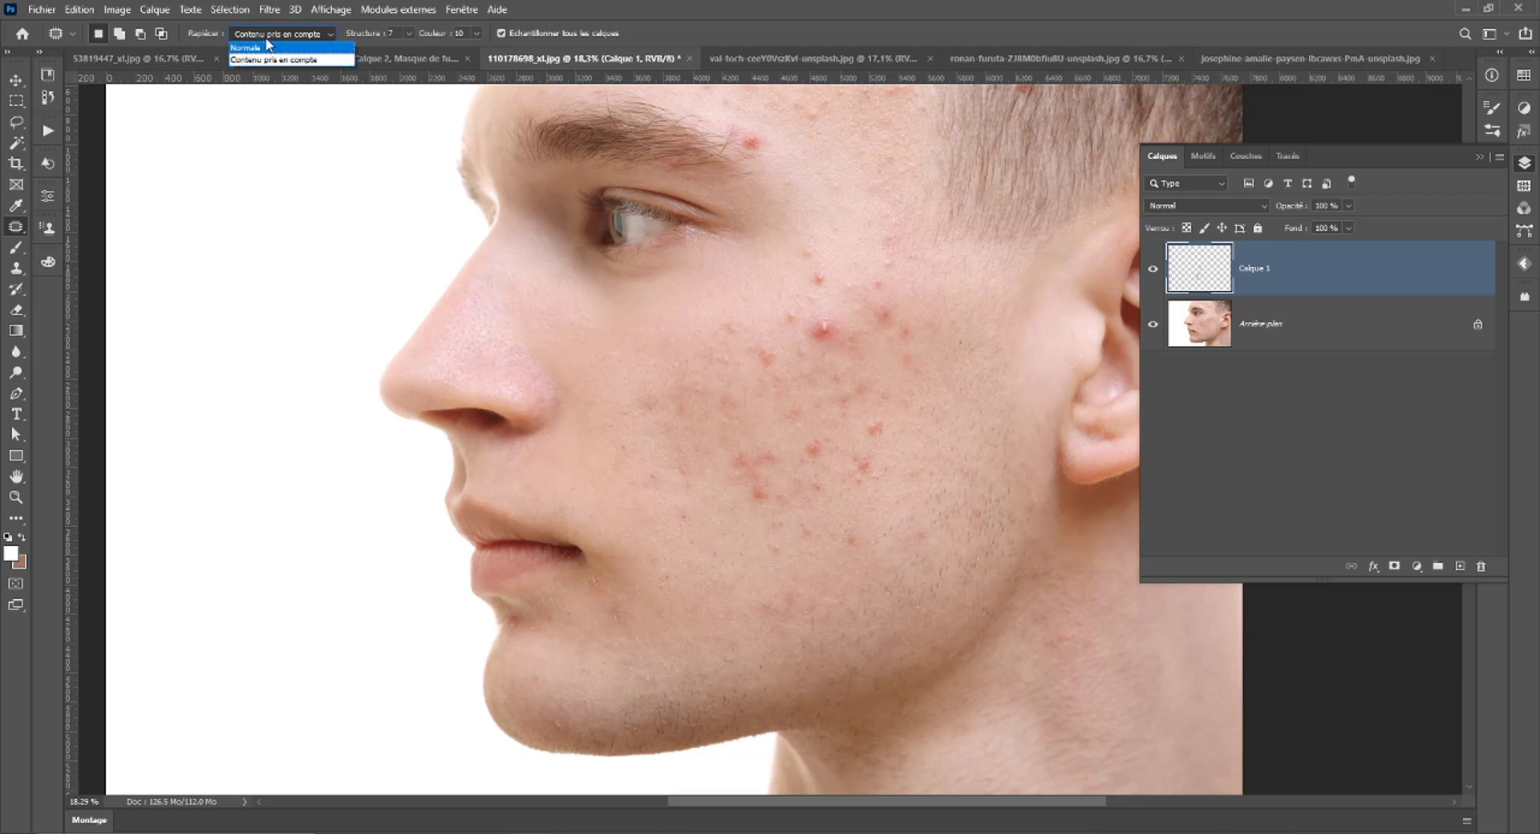
left_click(257, 47)
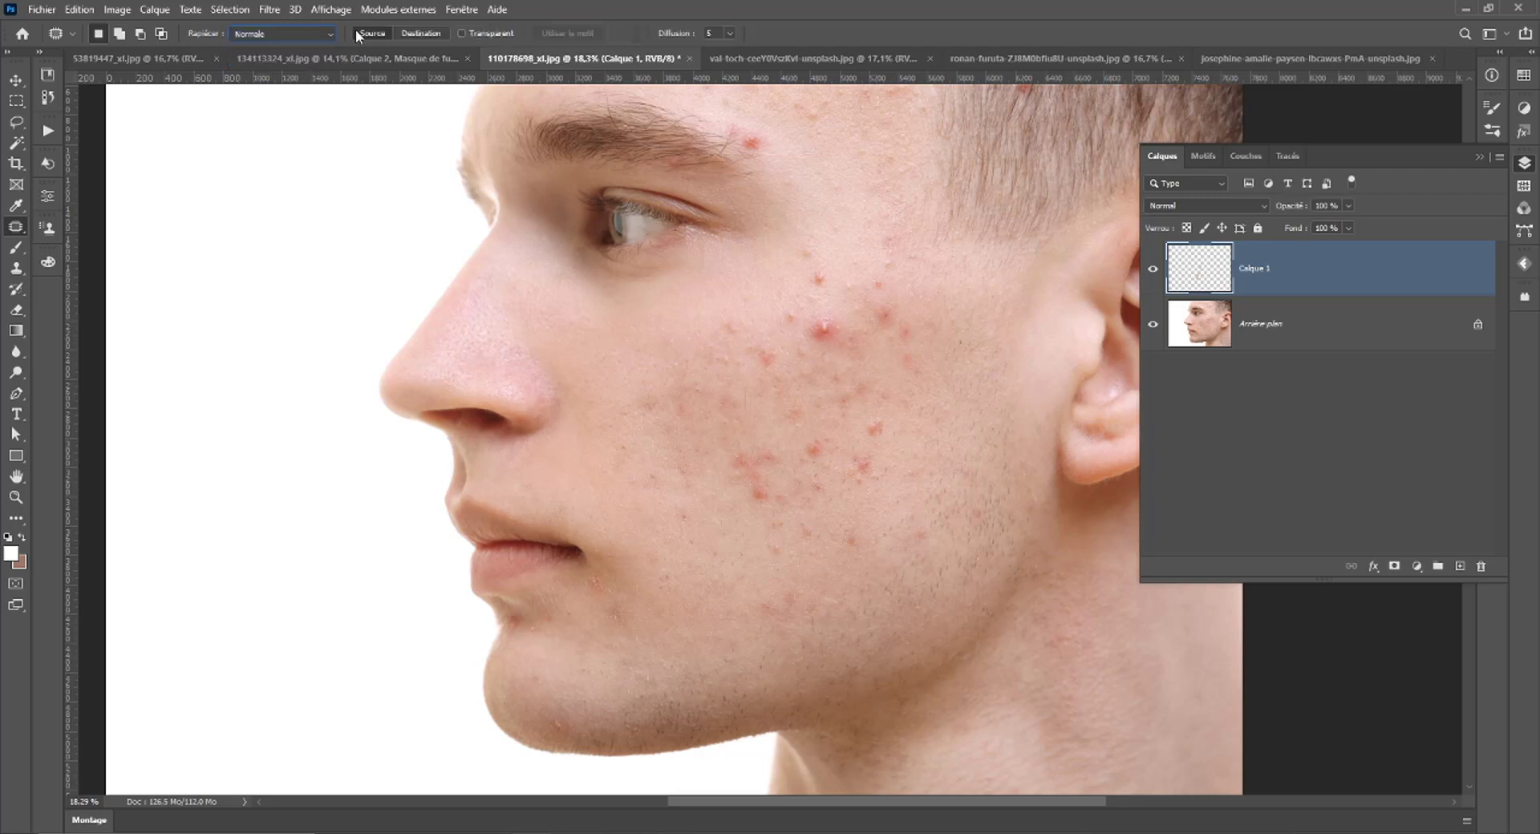
left_click(281, 34)
left_click(257, 59)
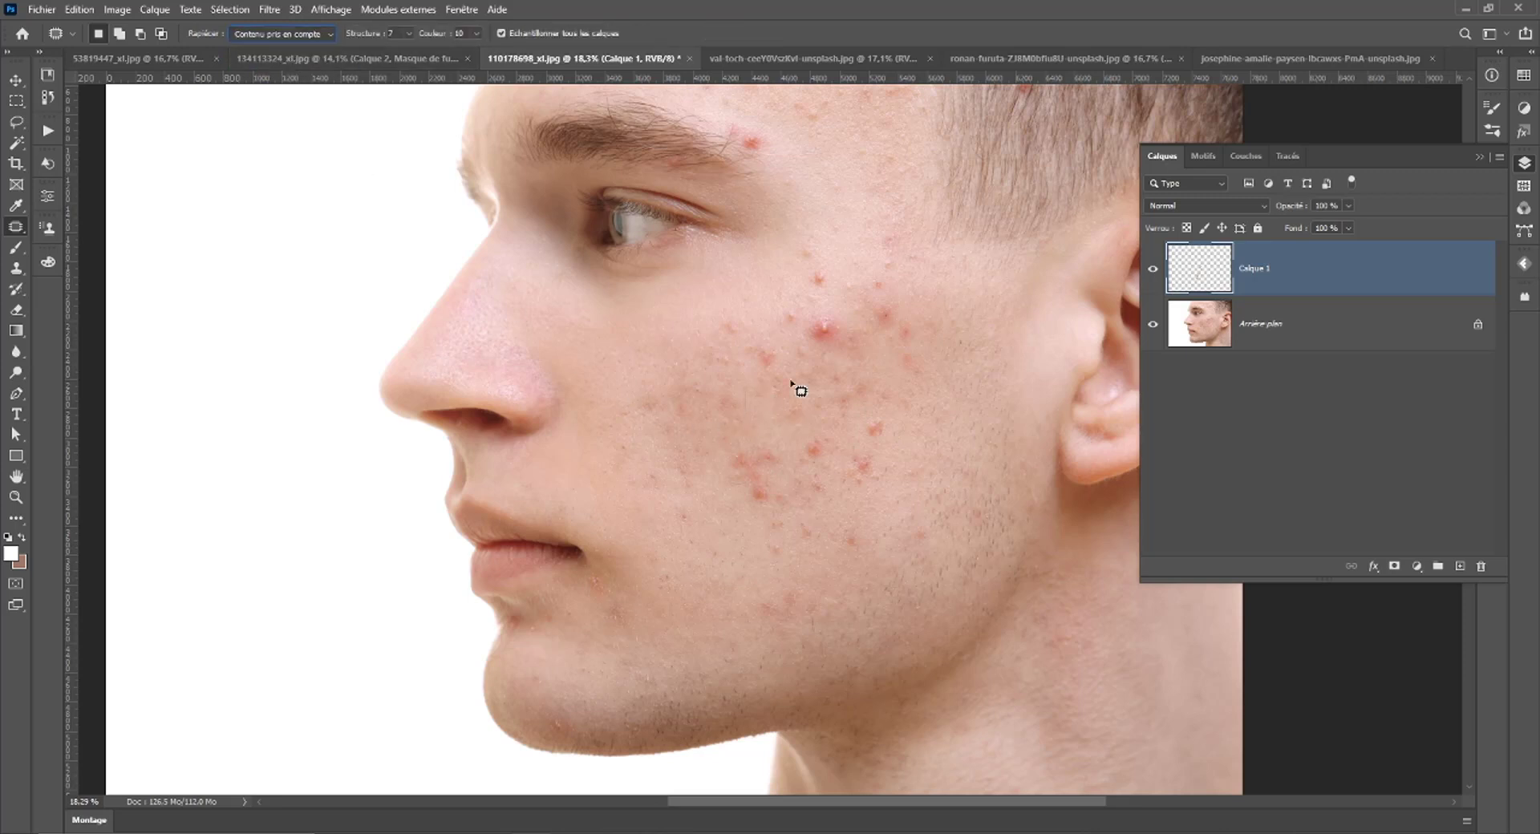
Patch two acne areas on the upper cheek, deselecting after each.
mouse_move(817, 242)
left_mouse_down()
mouse_move(802, 372)
mouse_move(886, 340)
mouse_move(908, 312)
mouse_move(897, 285)
mouse_move(735, 319)
mouse_move(648, 445)
left_mouse_up()
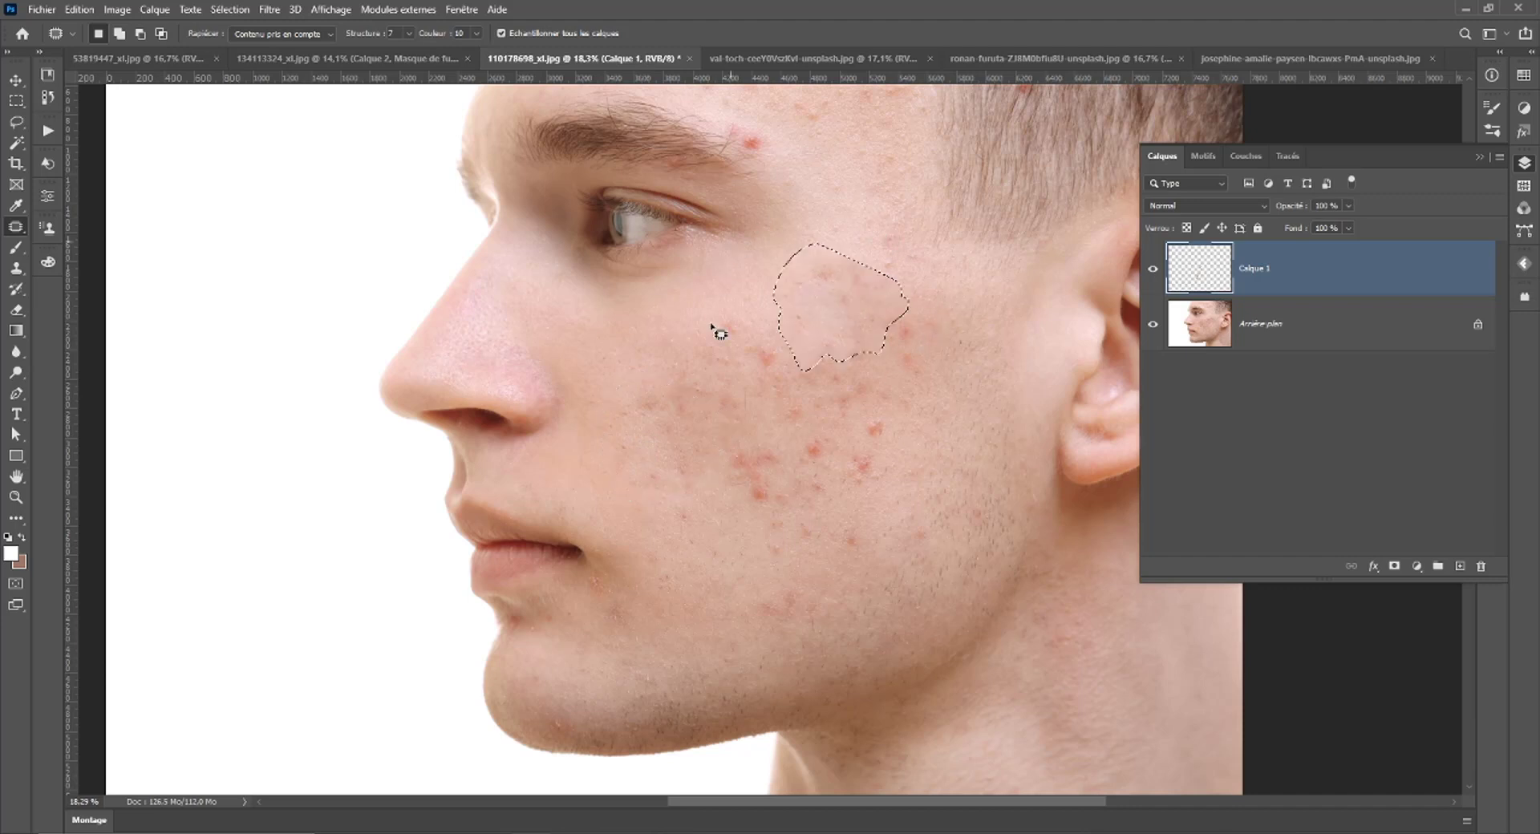
key("ctrl+d")
left_click_drag(902, 304, 814, 245)
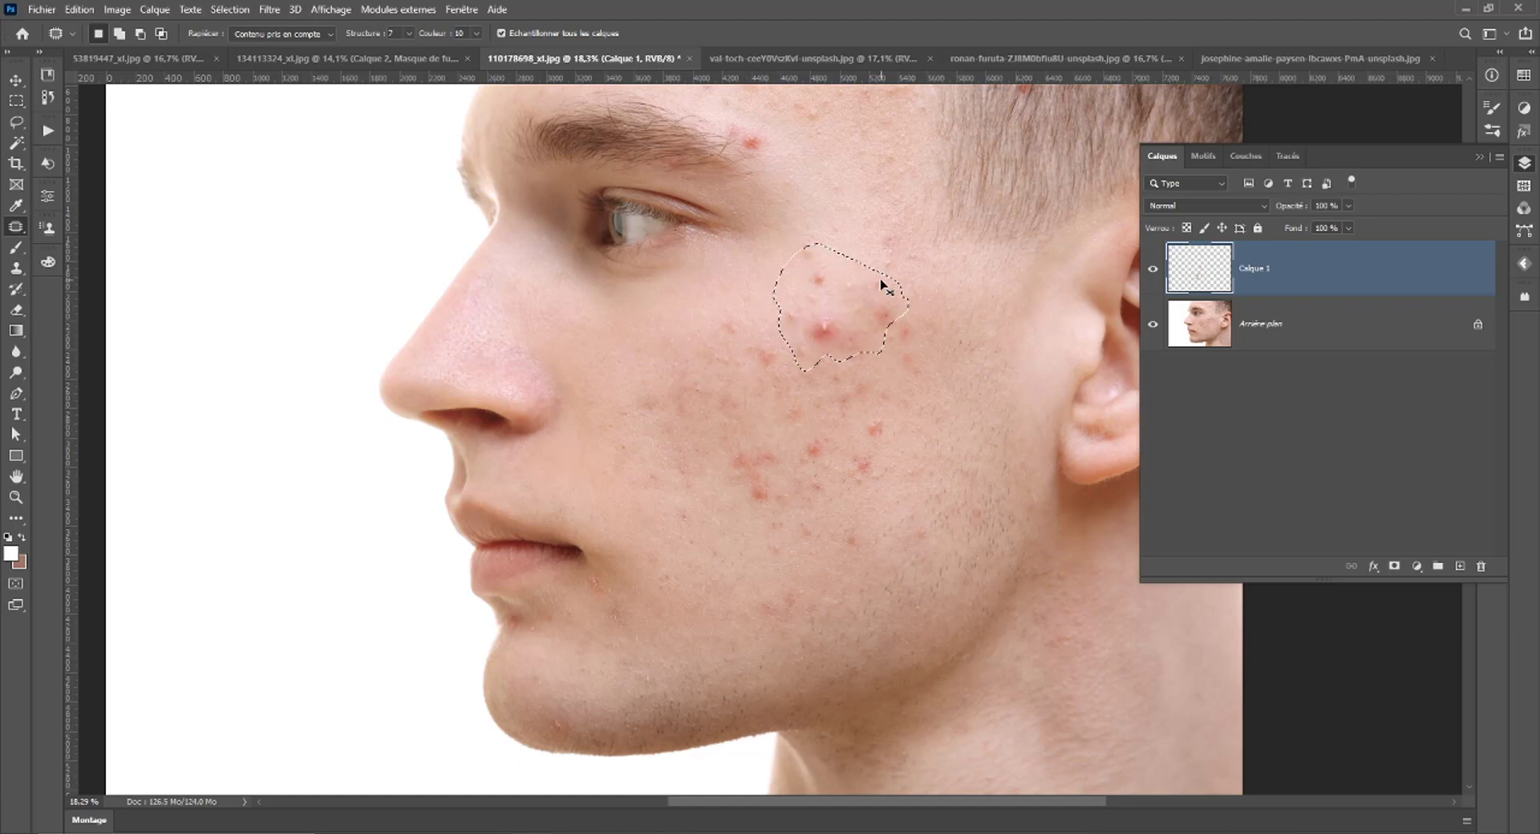
key("ctrl+d")
scroll(830, 257, "up", 2)
scroll(883, 281, "up", 3)
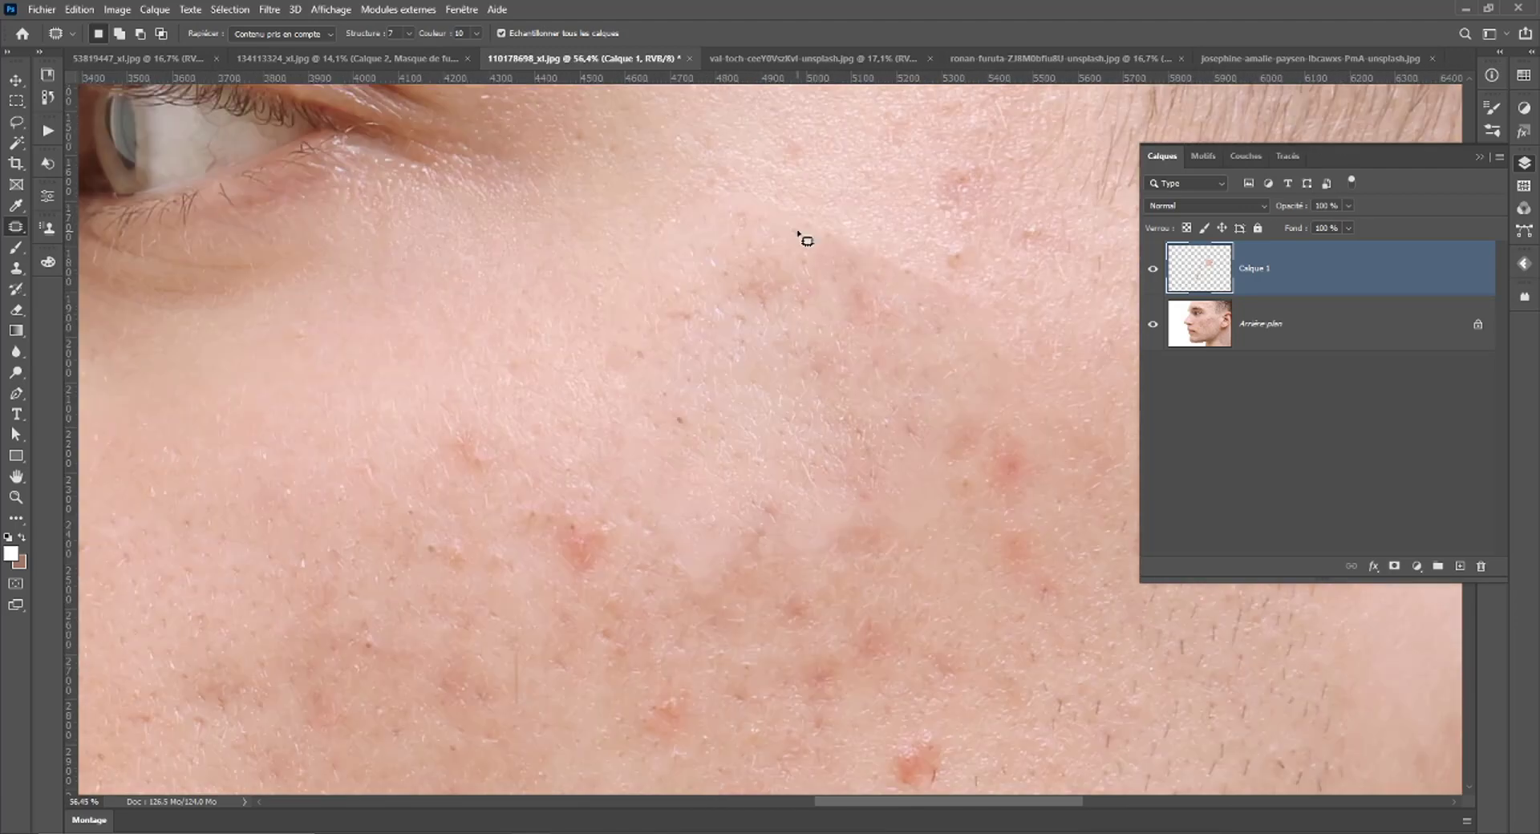
scroll(774, 287, "down", 4)
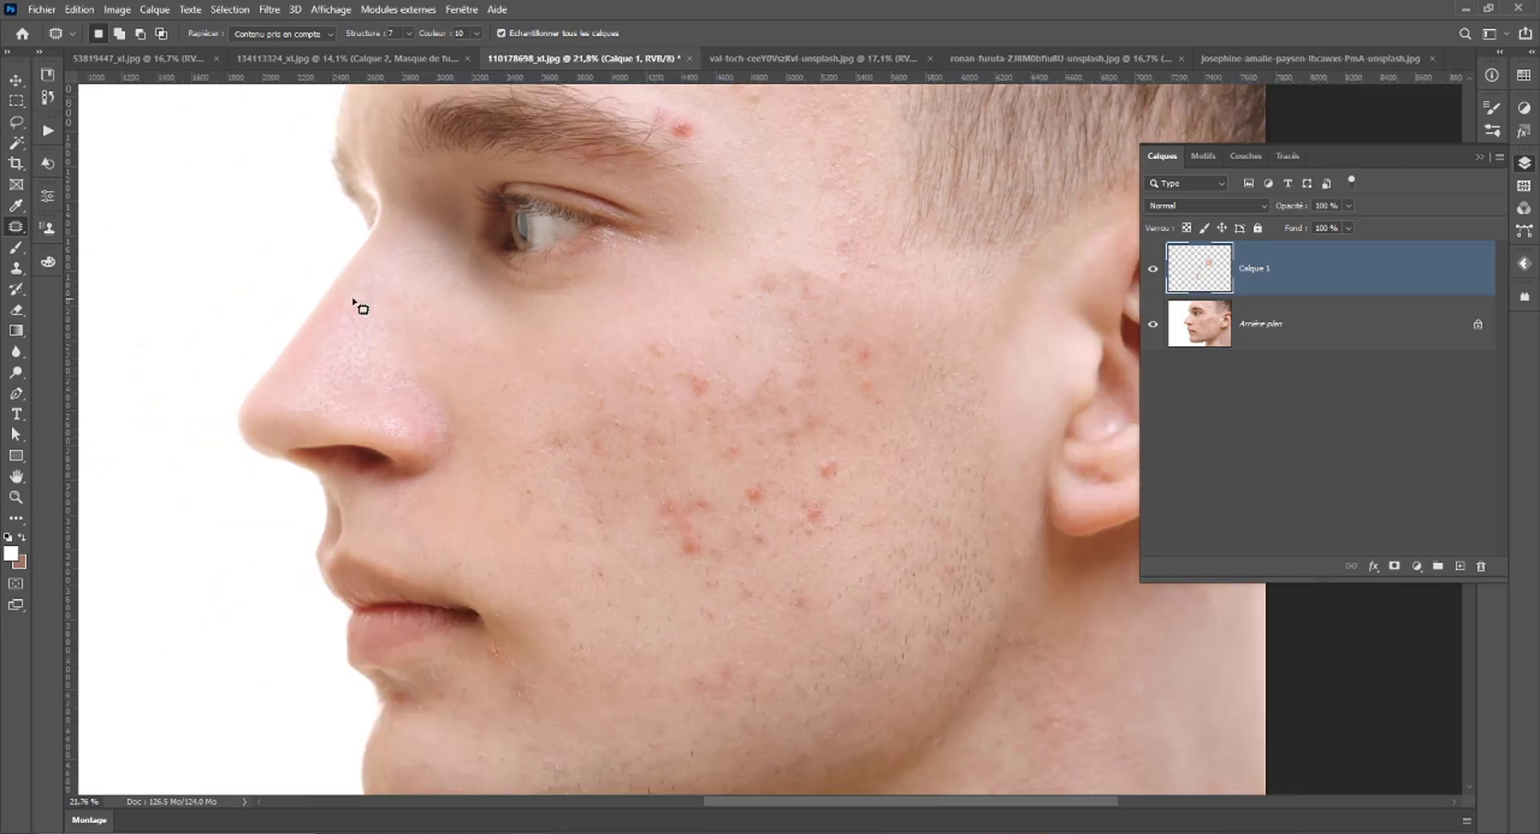
With a 114 px Spot Healing Brush, heal an upper-cheek spot and toggle Calque 1 to compare.
right_click(15, 227)
left_click(88, 226)
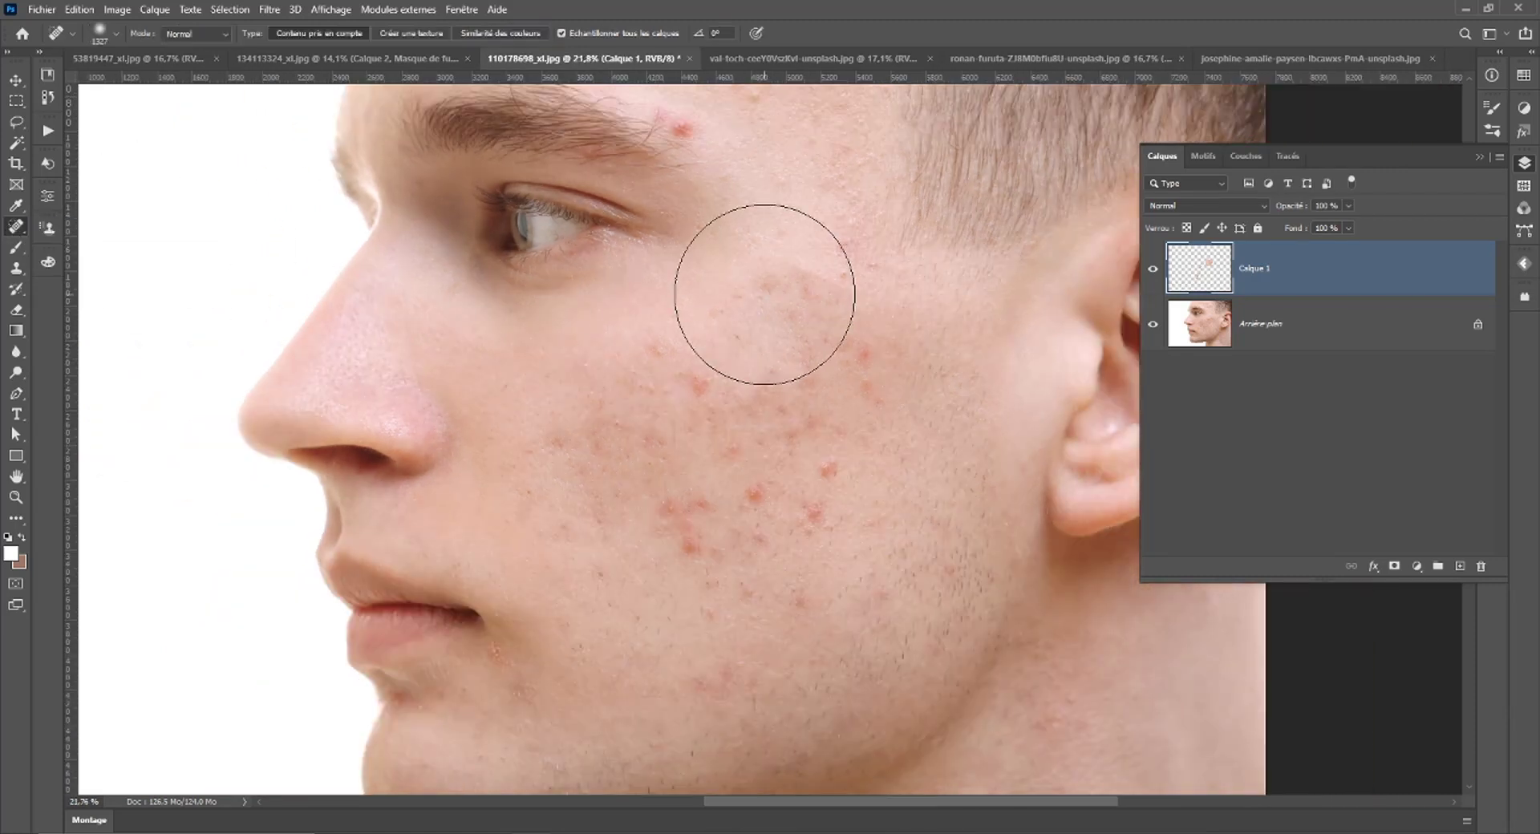
left_click_drag(719, 291, 677, 285)
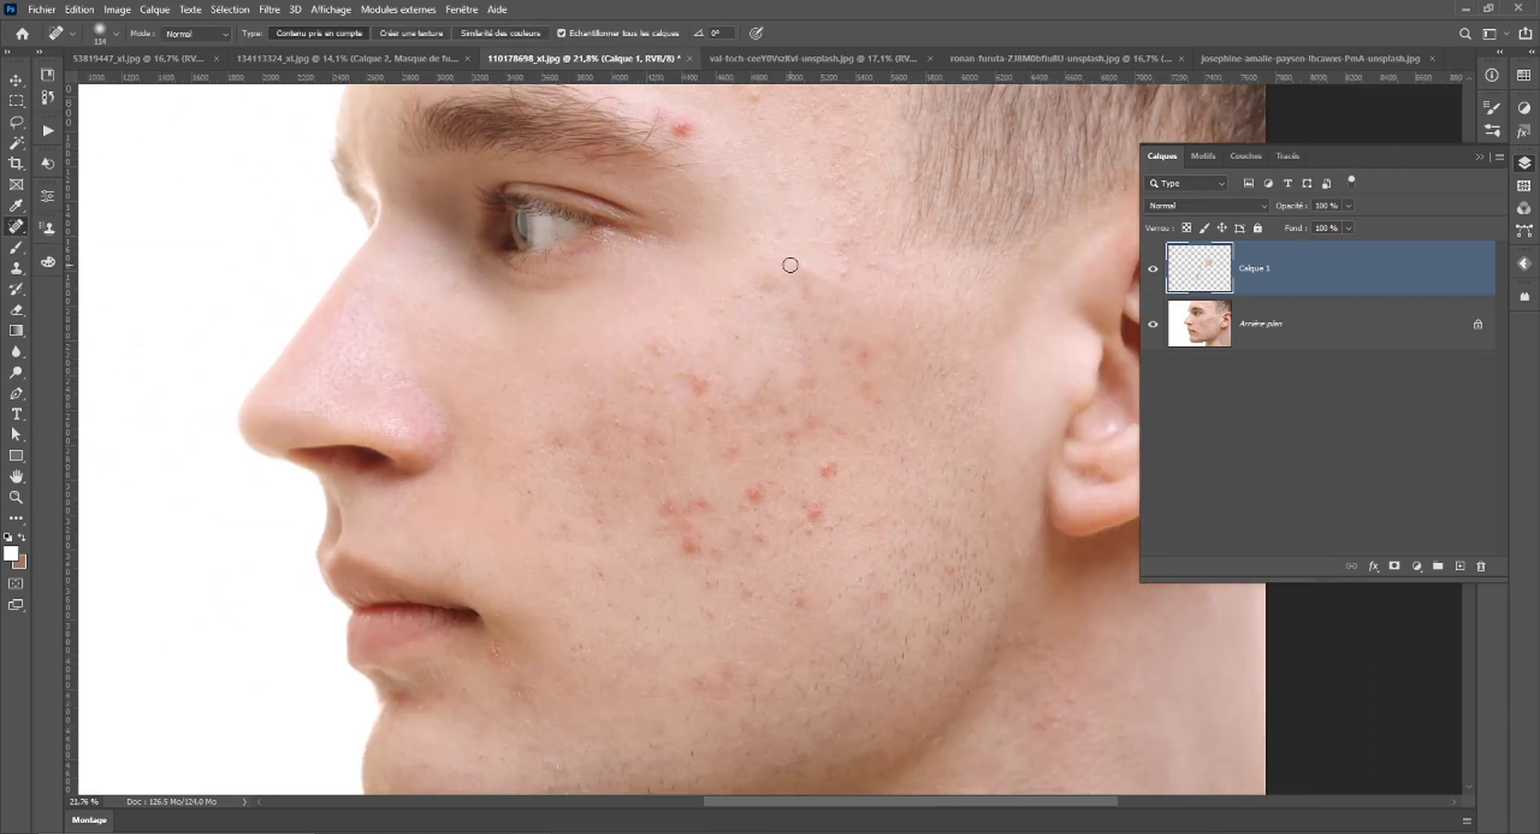
left_click_drag(789, 261, 832, 281)
scroll(1096, 300, "down", 5)
left_click(1153, 271)
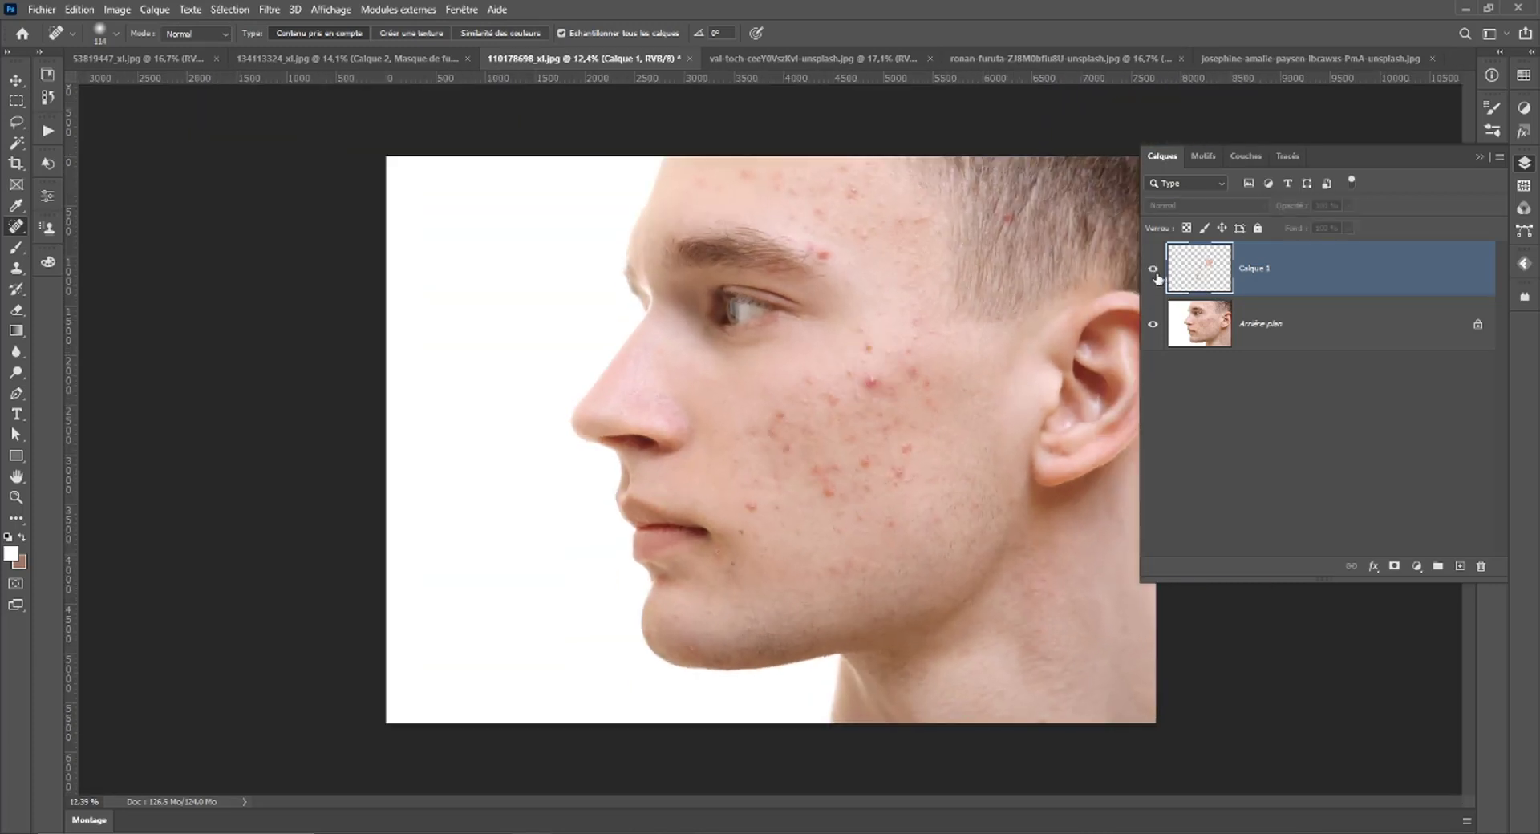
left_click(1154, 271)
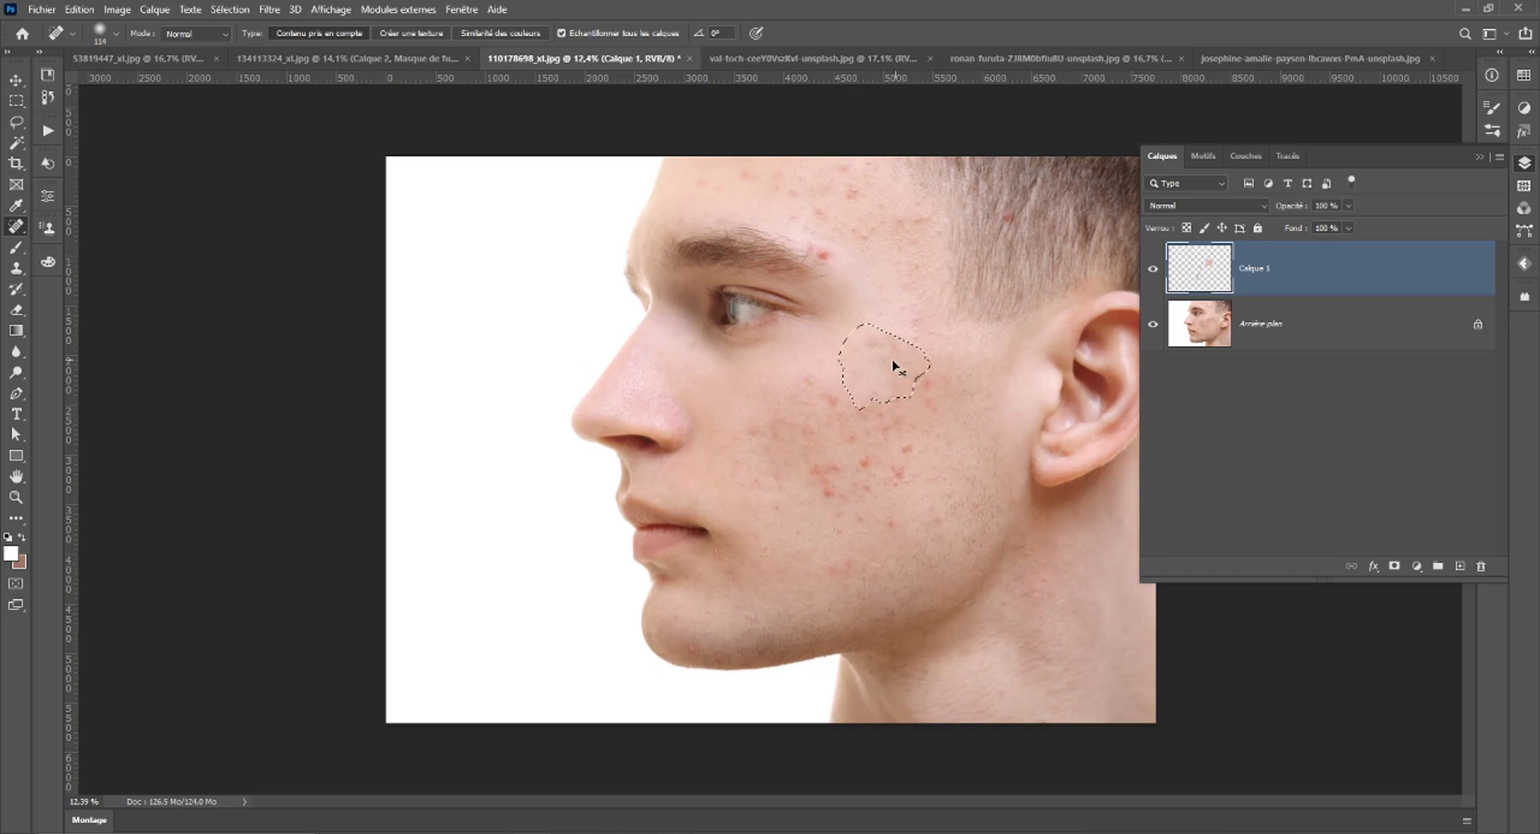
Erase the healed pixels in the selection and feather it with Contour progressif.
key("Delete")
left_click(228, 9)
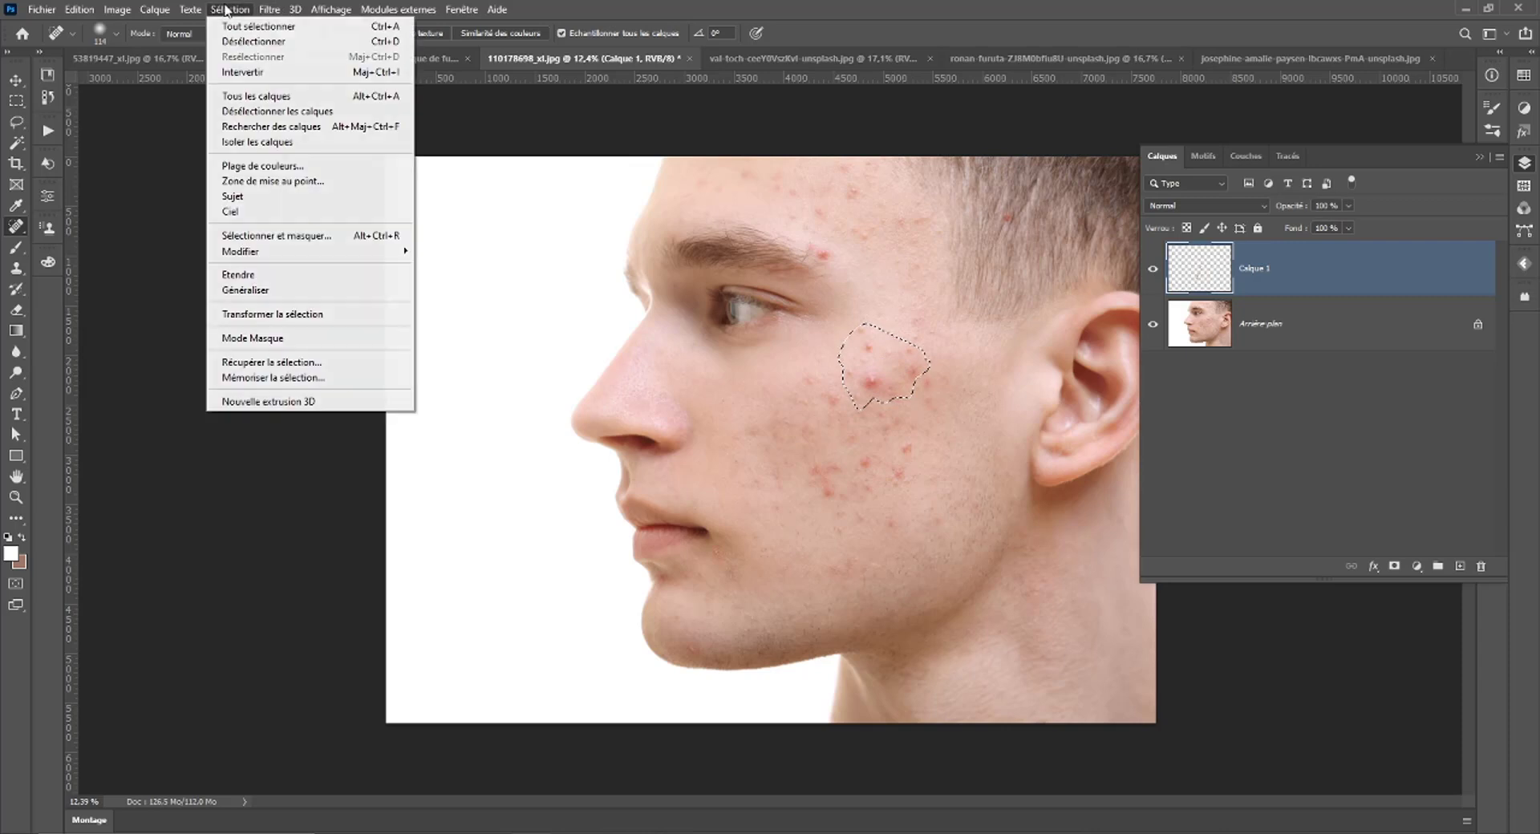
mouse_move(310, 252)
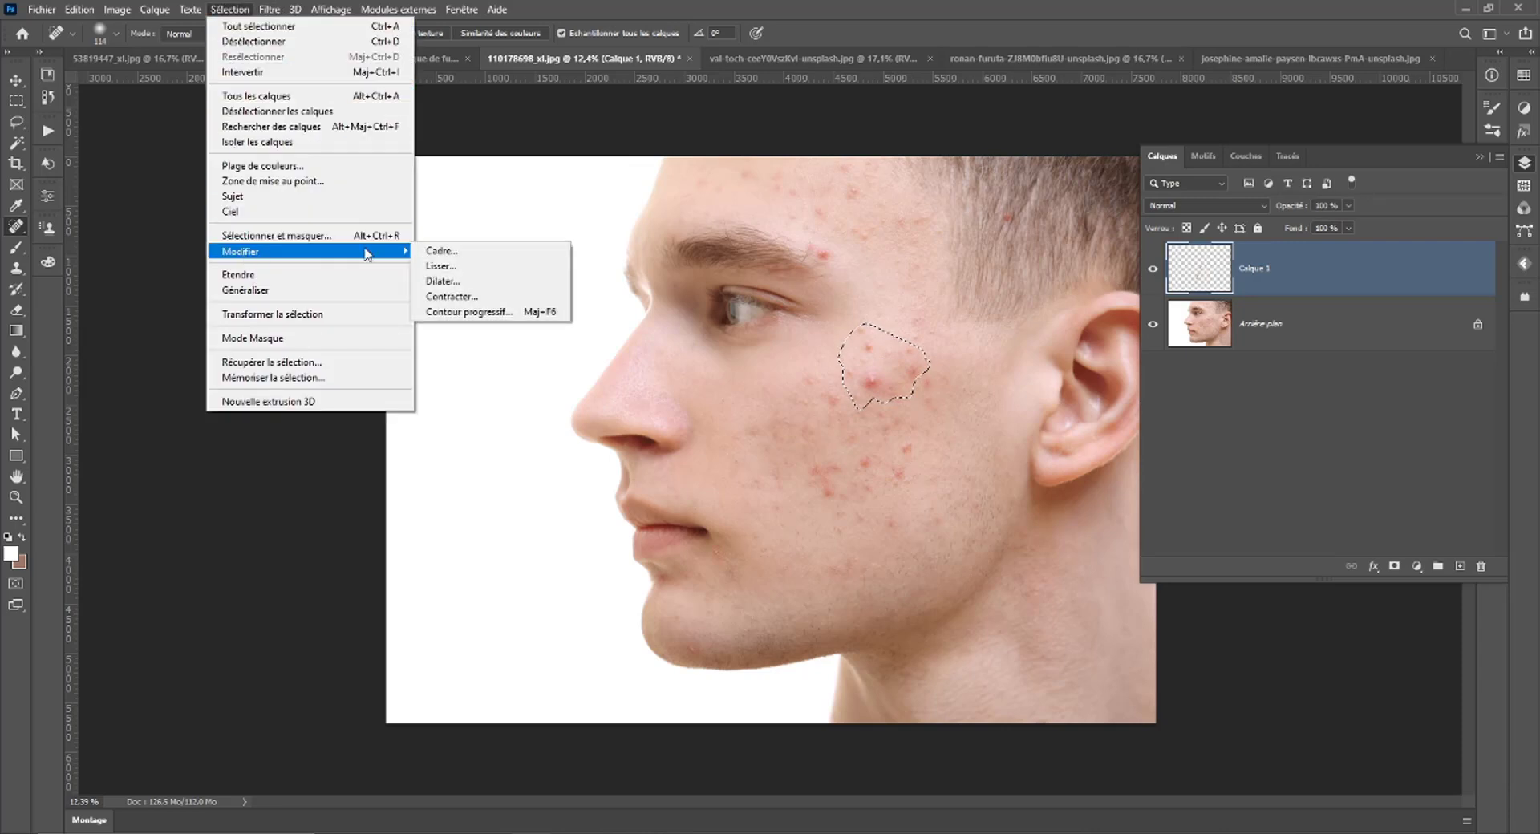
left_click(464, 312)
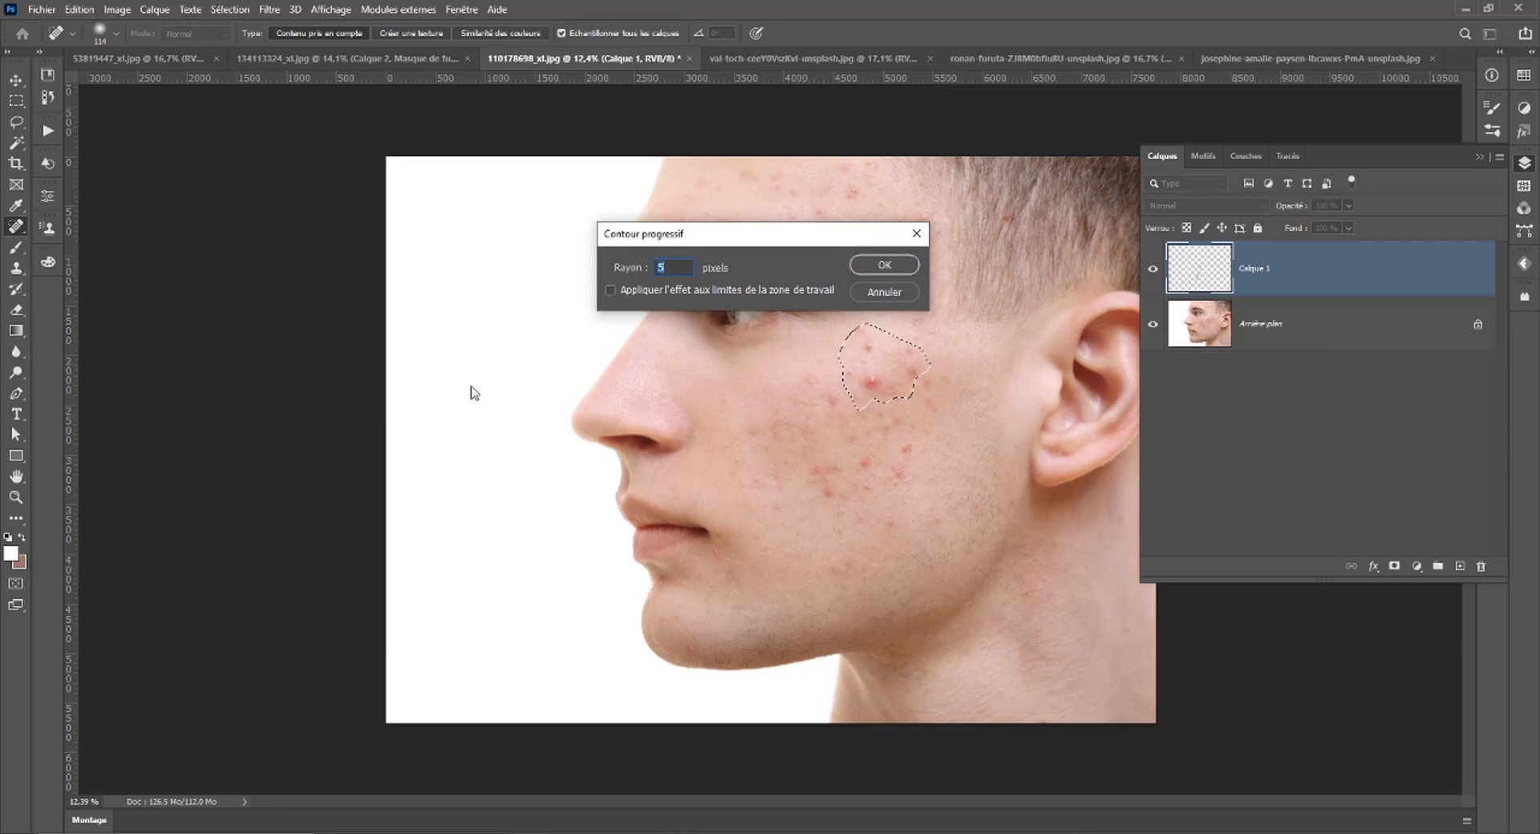
key("Return")
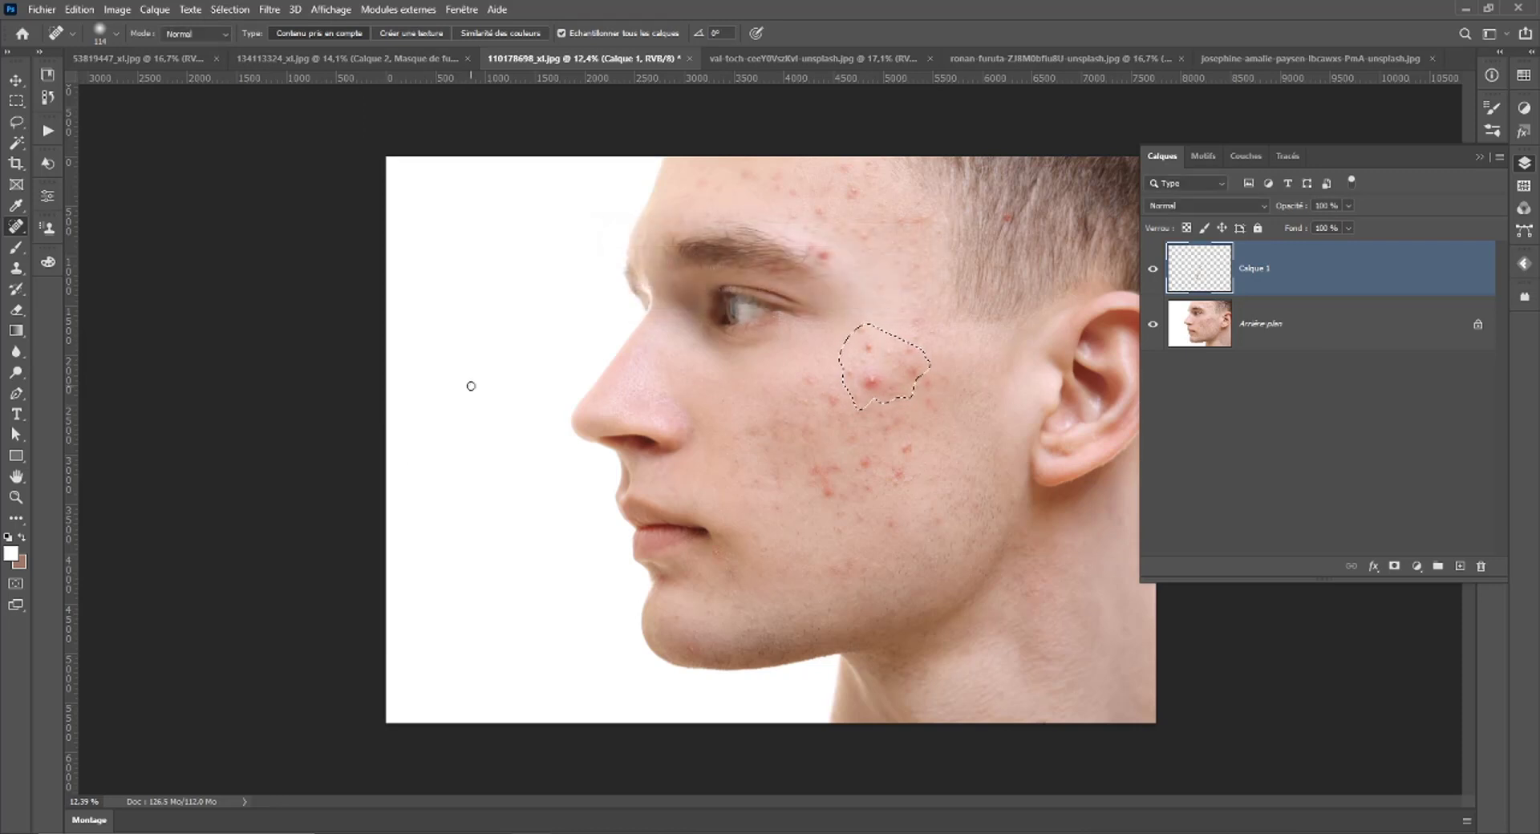
Hide Calque 1 and preview the feathered edge with a temporary mask on the background.
scroll(787, 402, "up", 2)
scroll(856, 409, "up", 2)
scroll(855, 410, "up", 2)
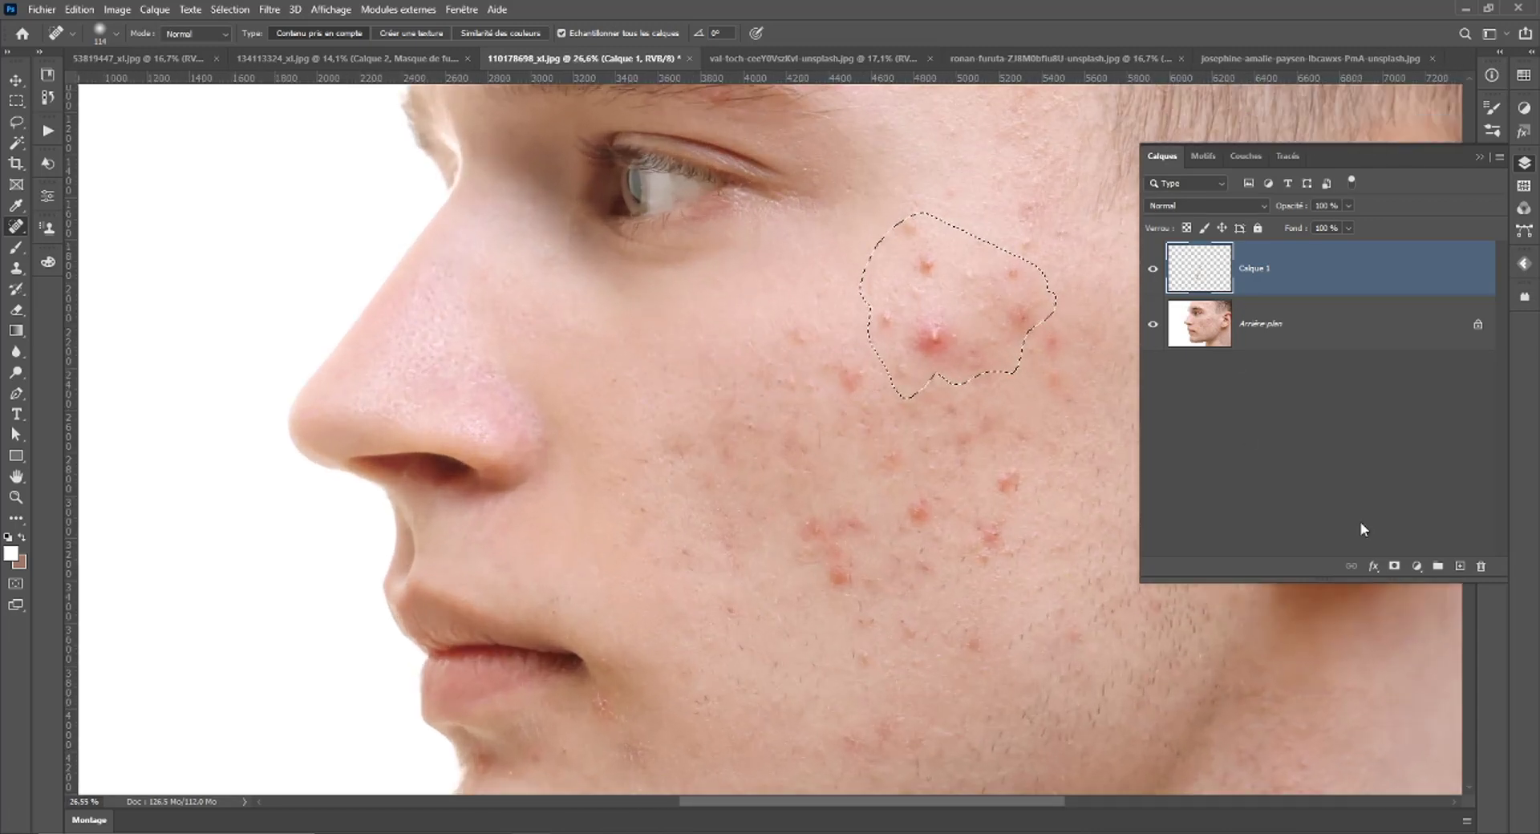
left_click(1153, 271)
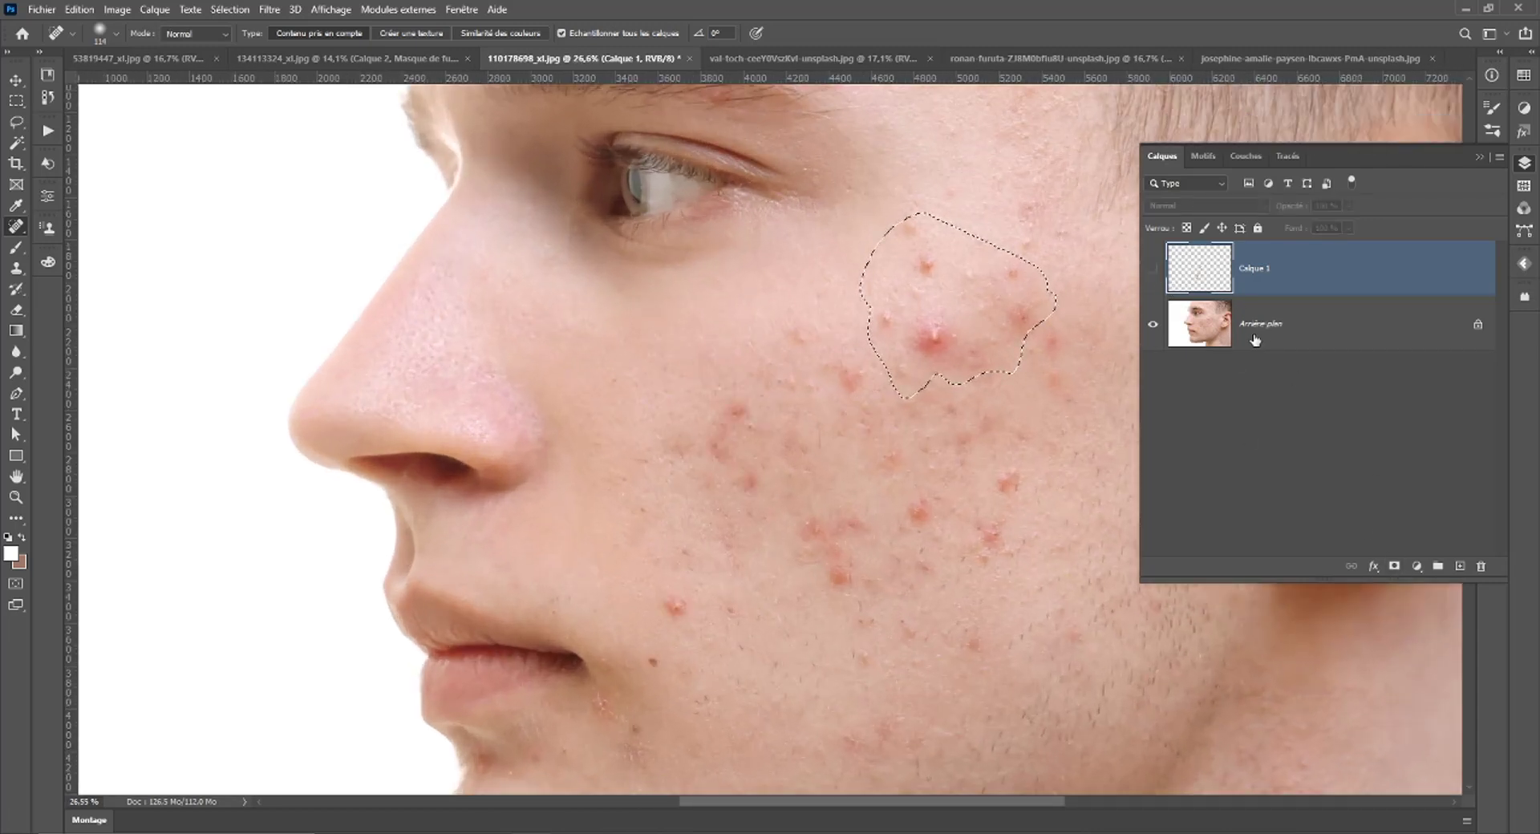
left_click(1283, 325)
left_click(1394, 566)
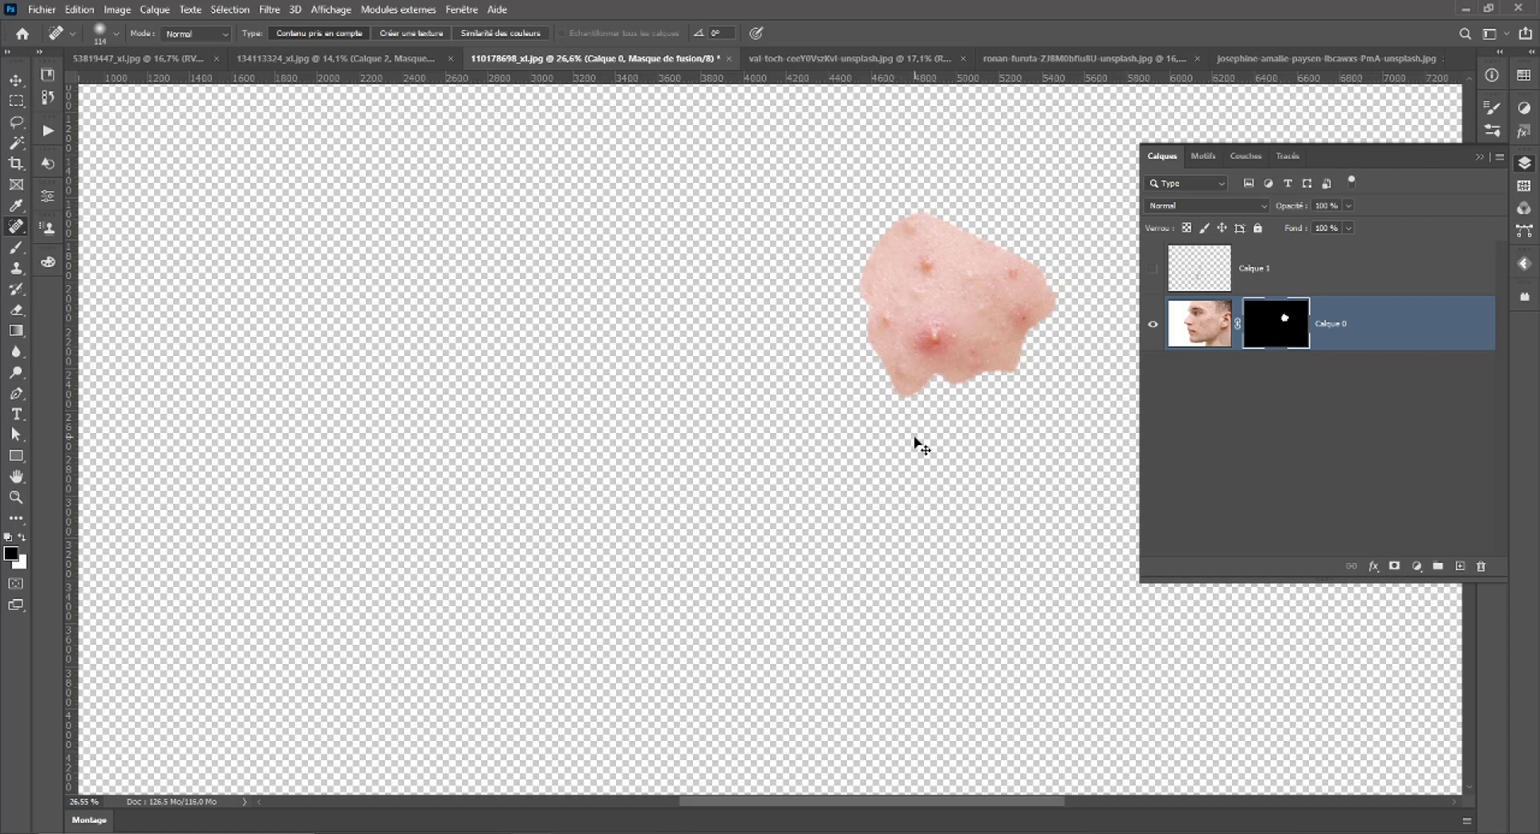
key("ctrl+z")
Feather the cheek selection again with a new radius.
left_click(231, 9)
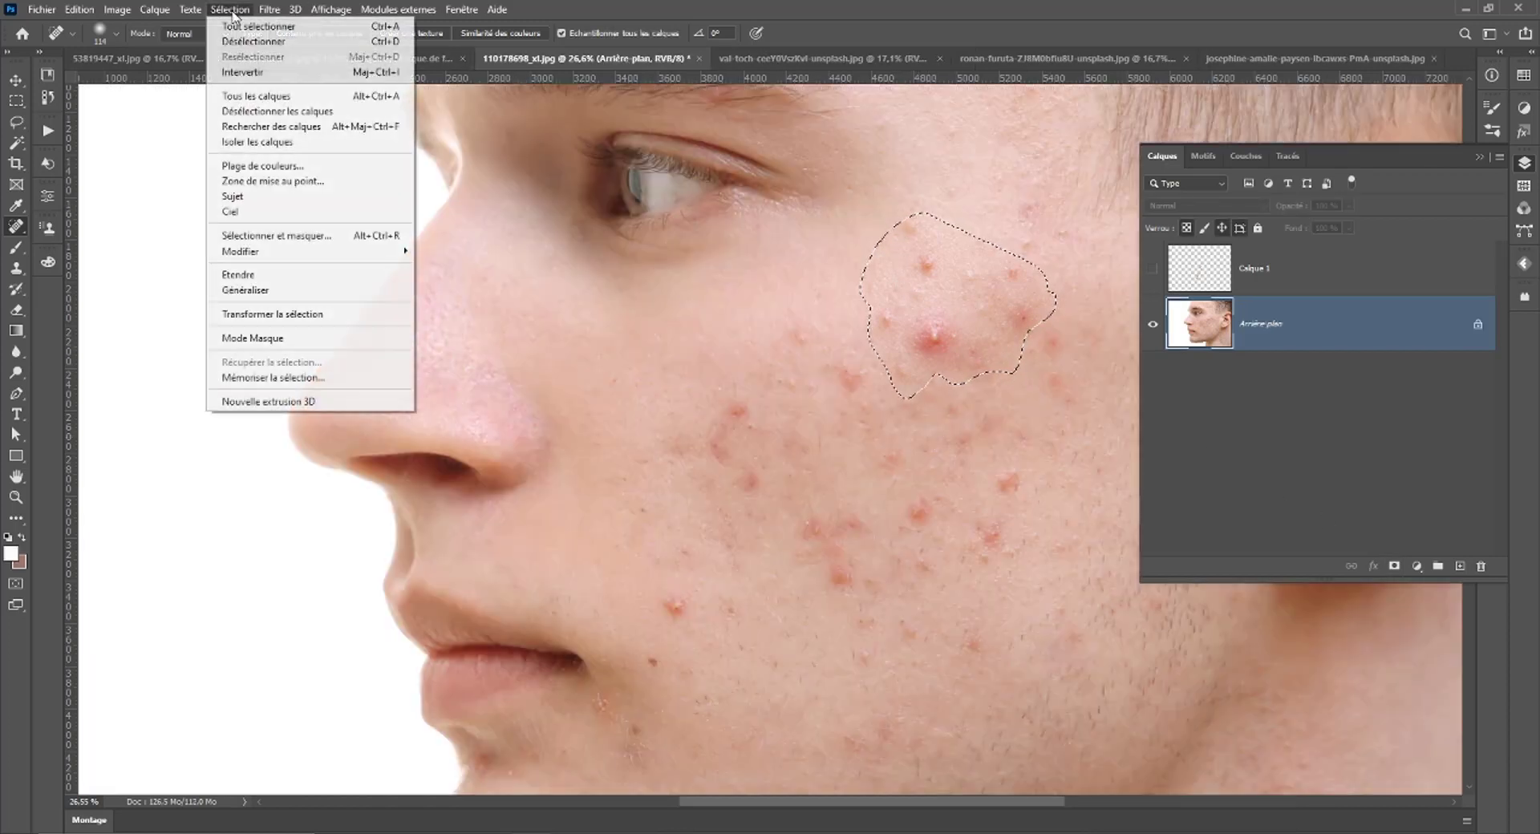
mouse_move(310, 252)
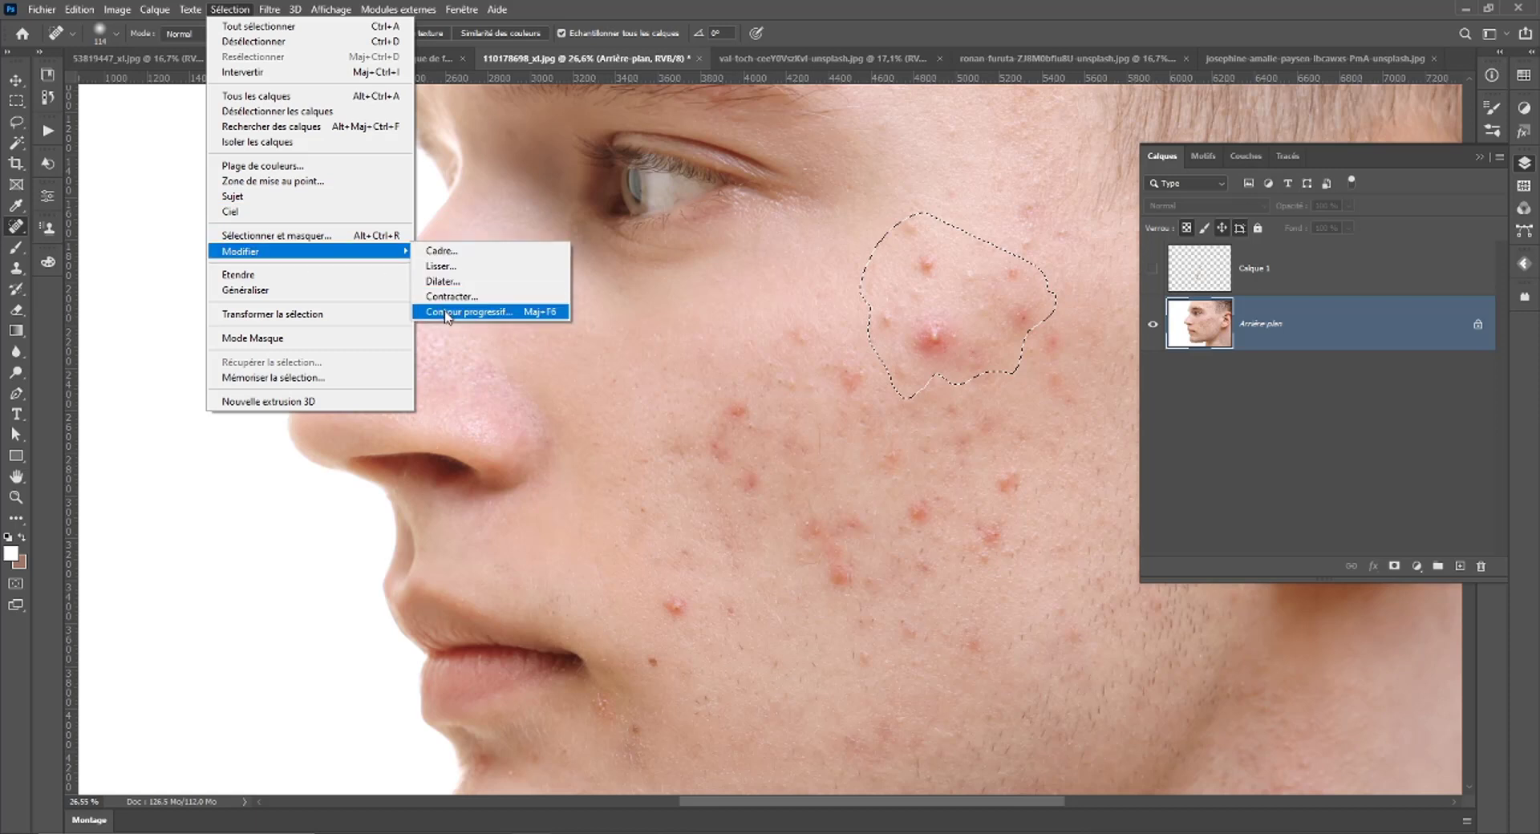
left_click(450, 314)
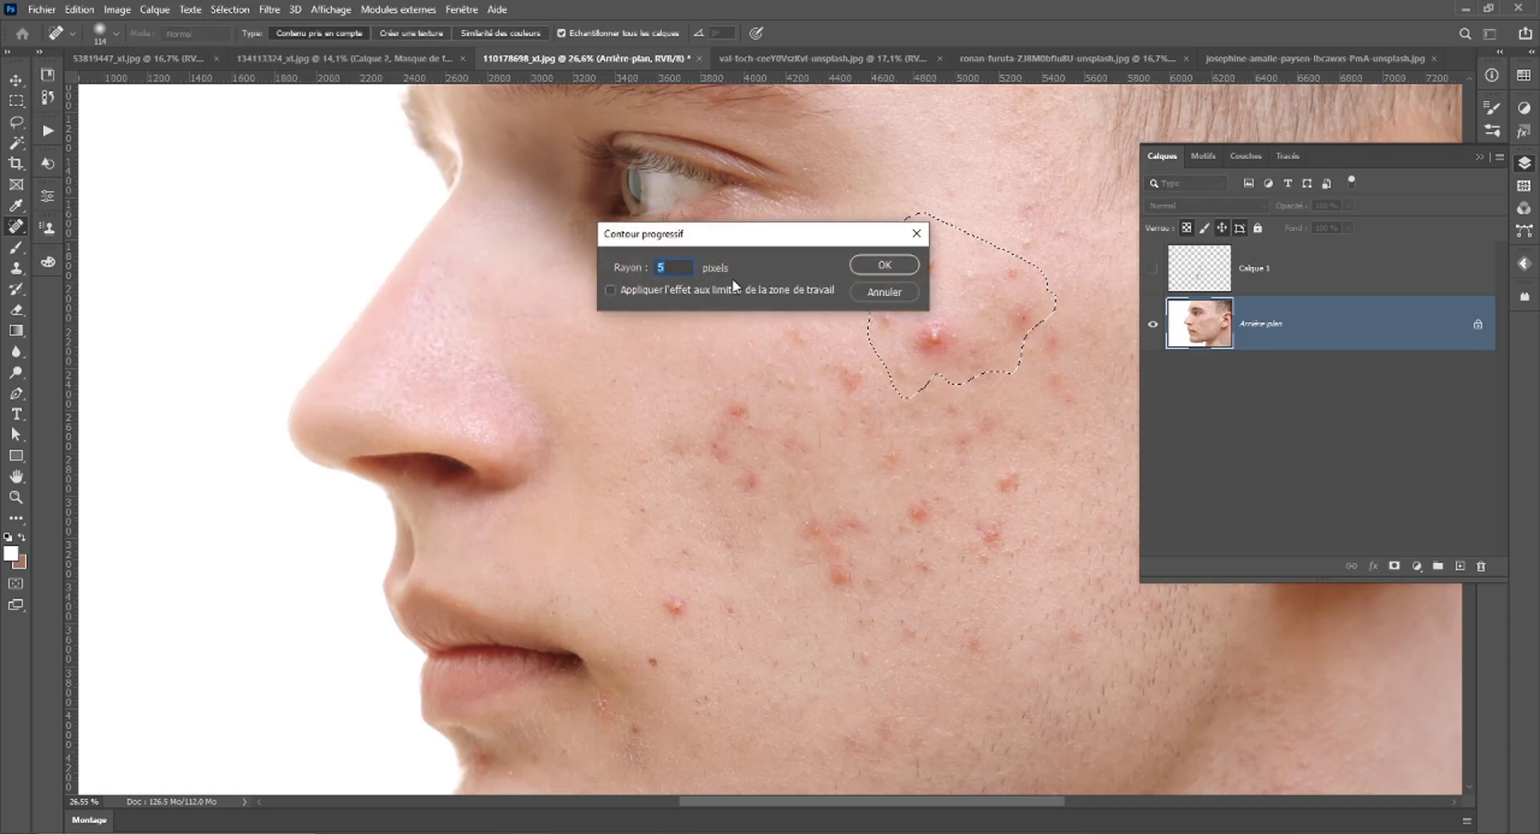
key("Return")
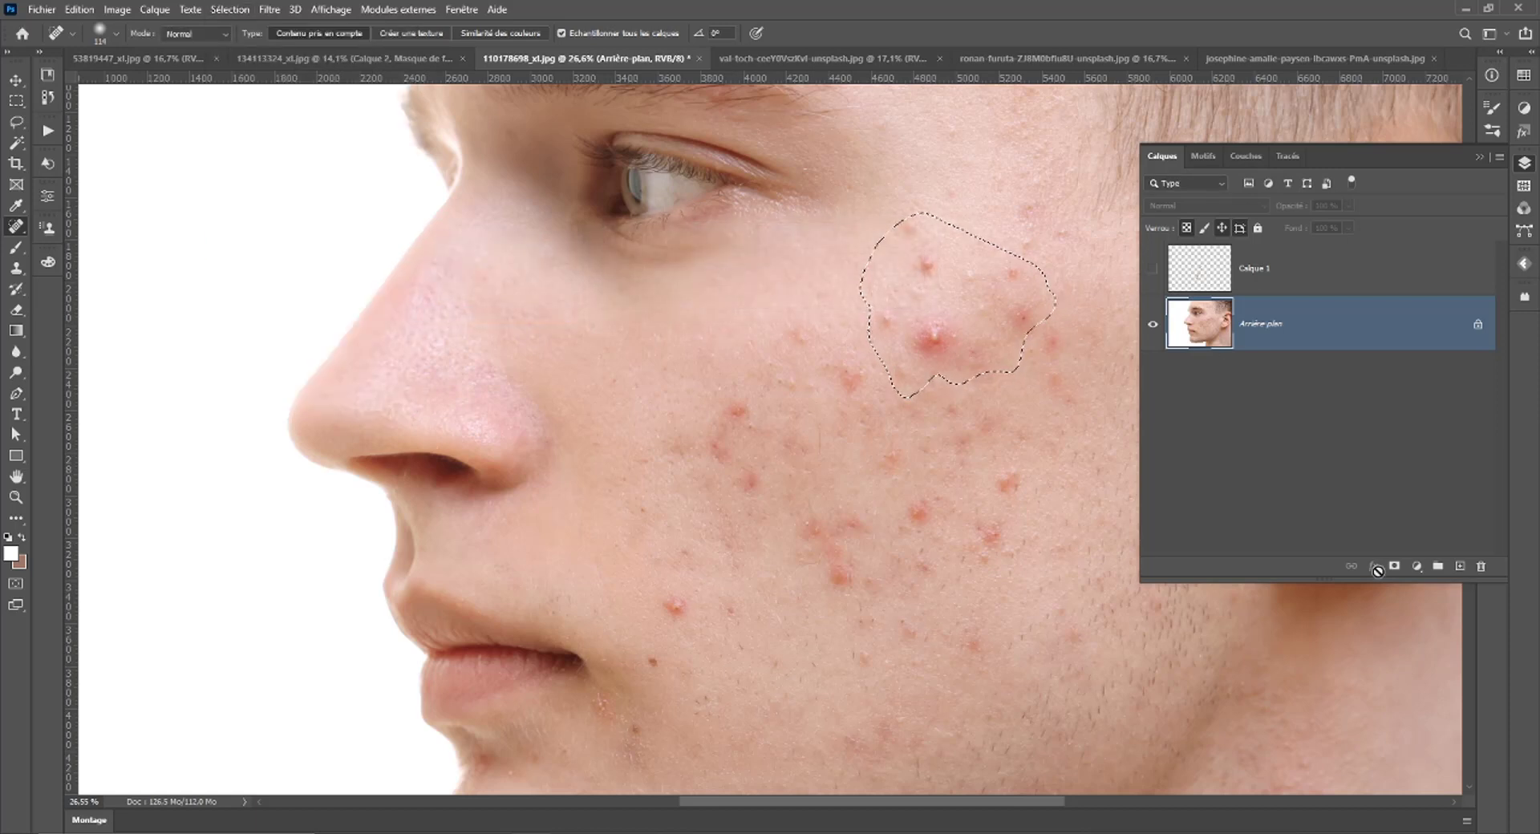
Check the softened edge with a temporary mask, then show and select Calque 1.
left_click(1394, 566)
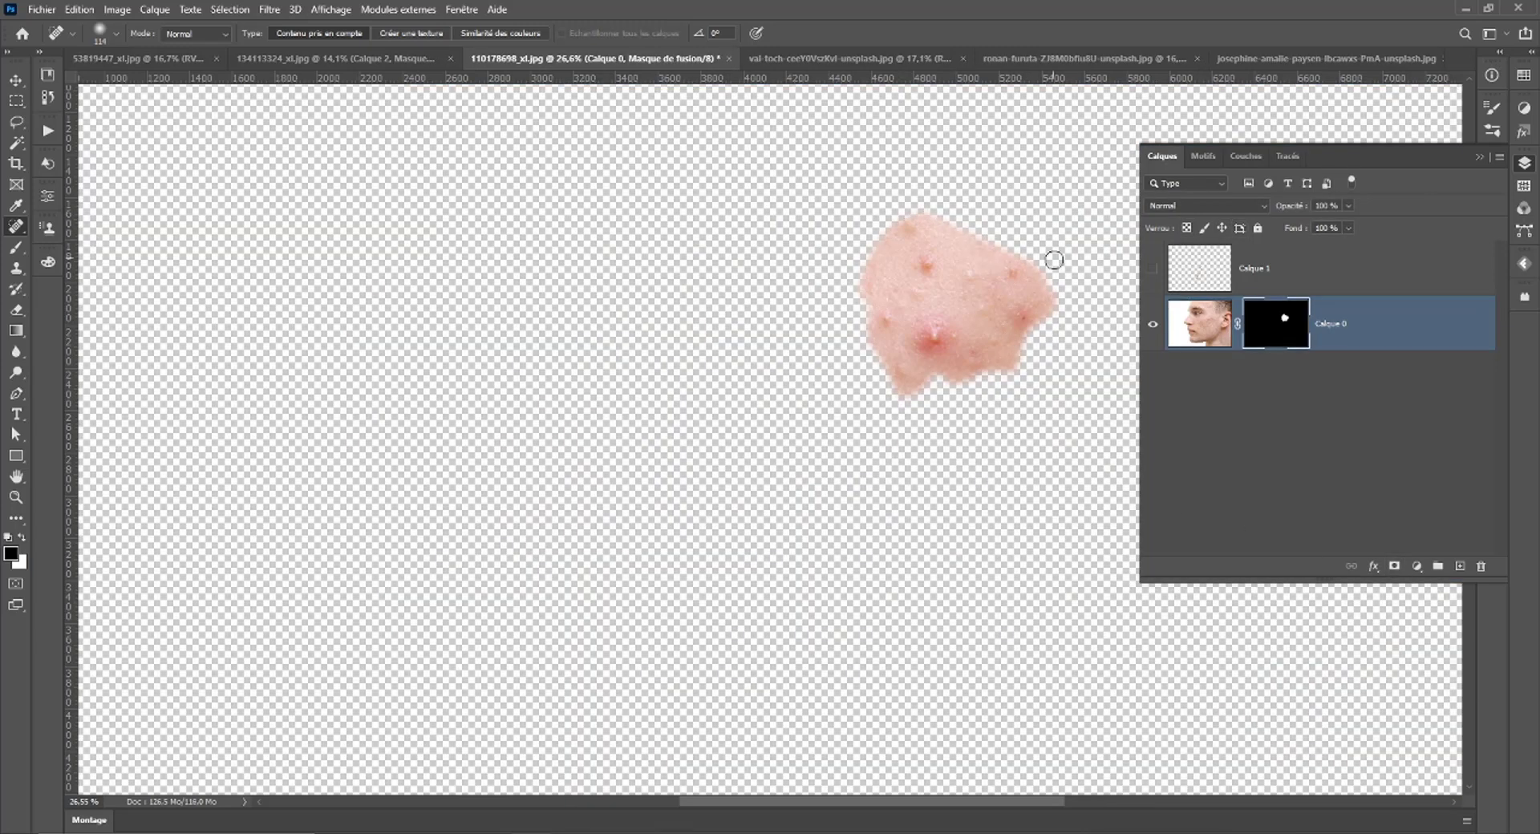
key("ctrl+z")
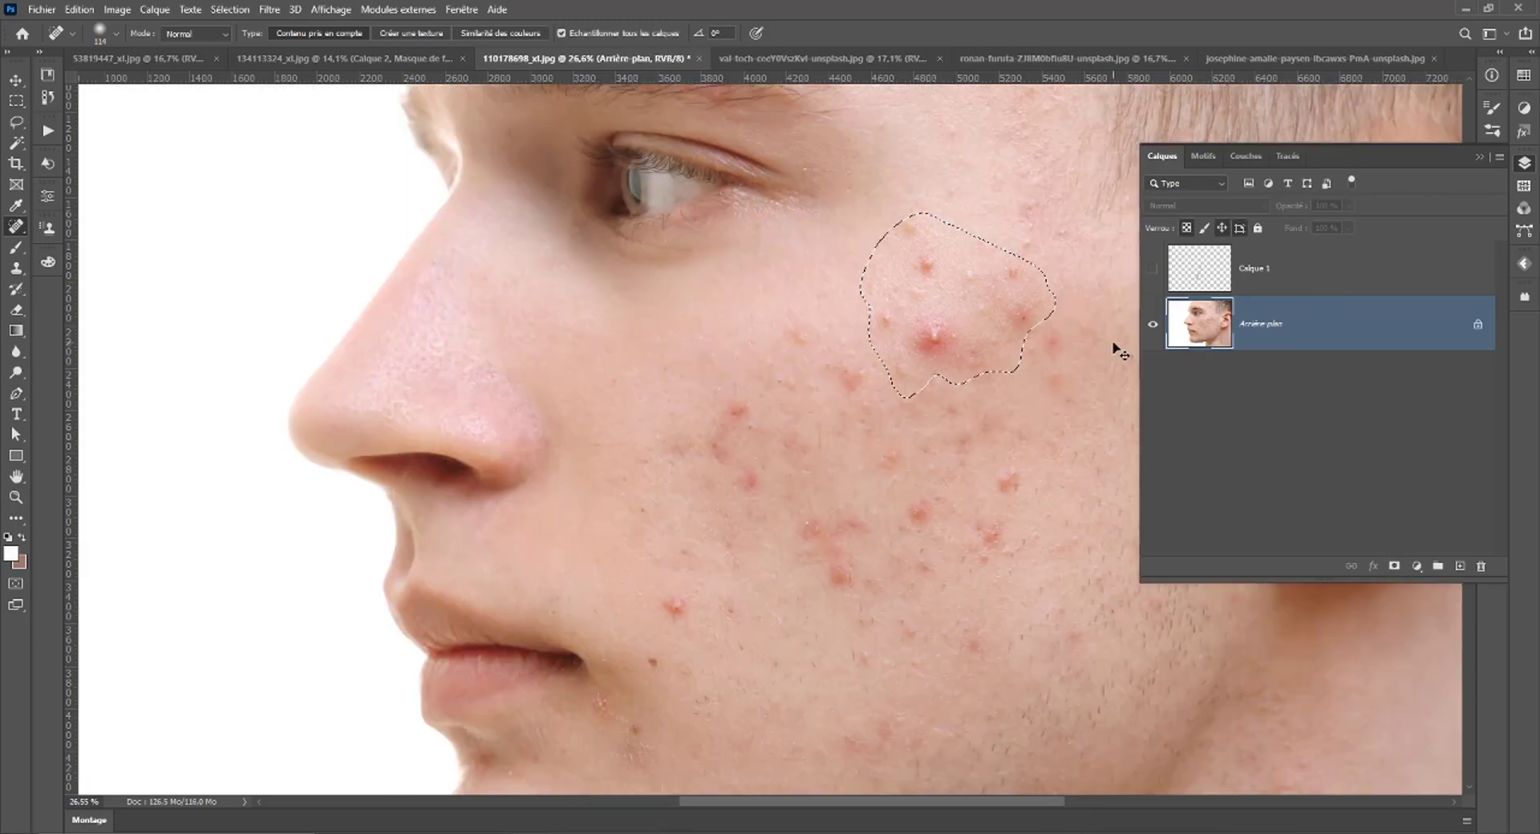
left_click(1203, 277)
left_click(1153, 269)
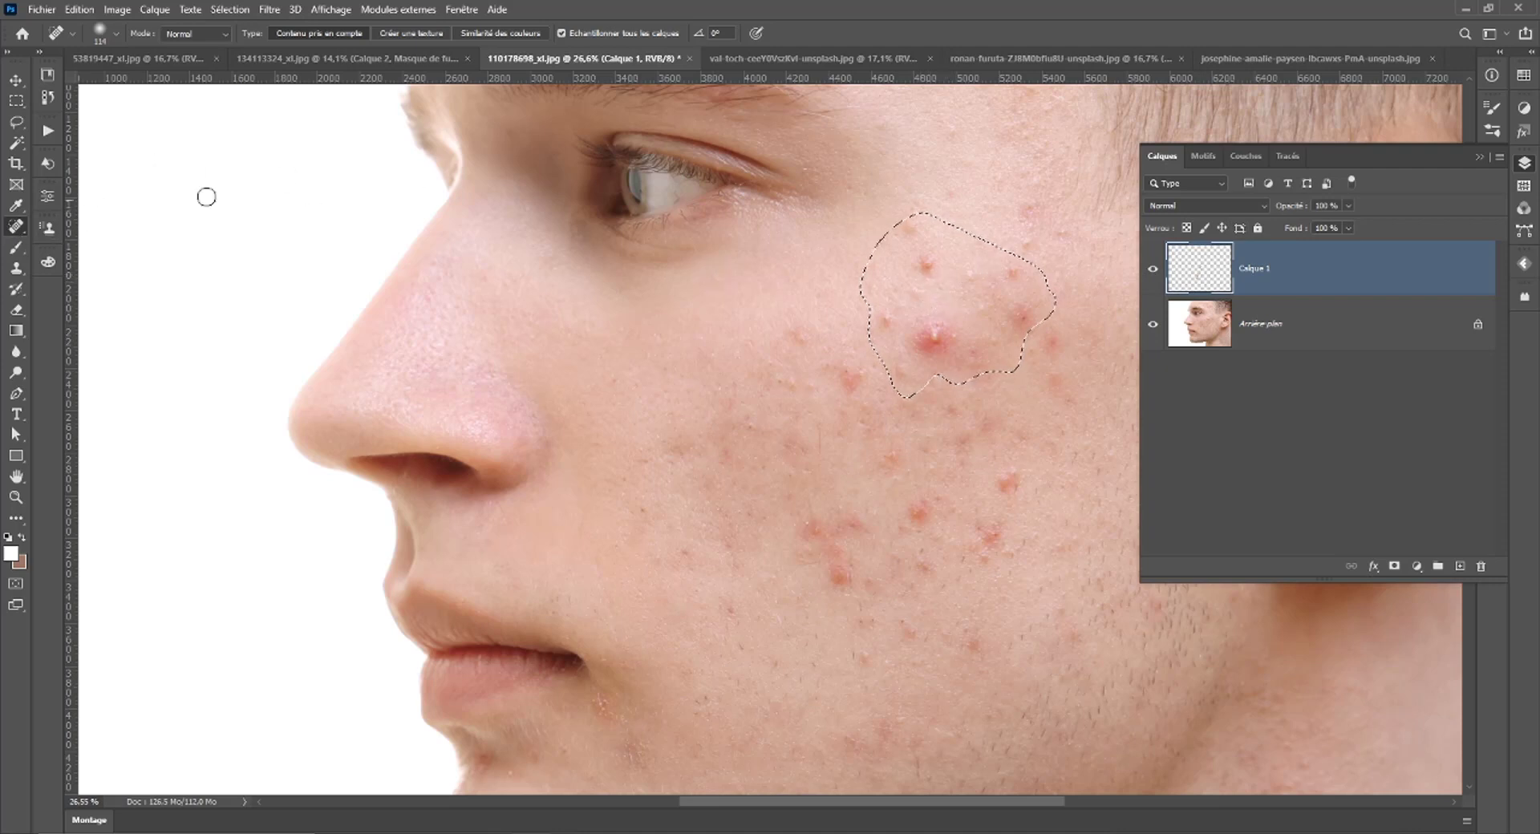
Use the Patch tool to cover the upper-cheek pimples with clean skin, then deselect.
right_click(16, 230)
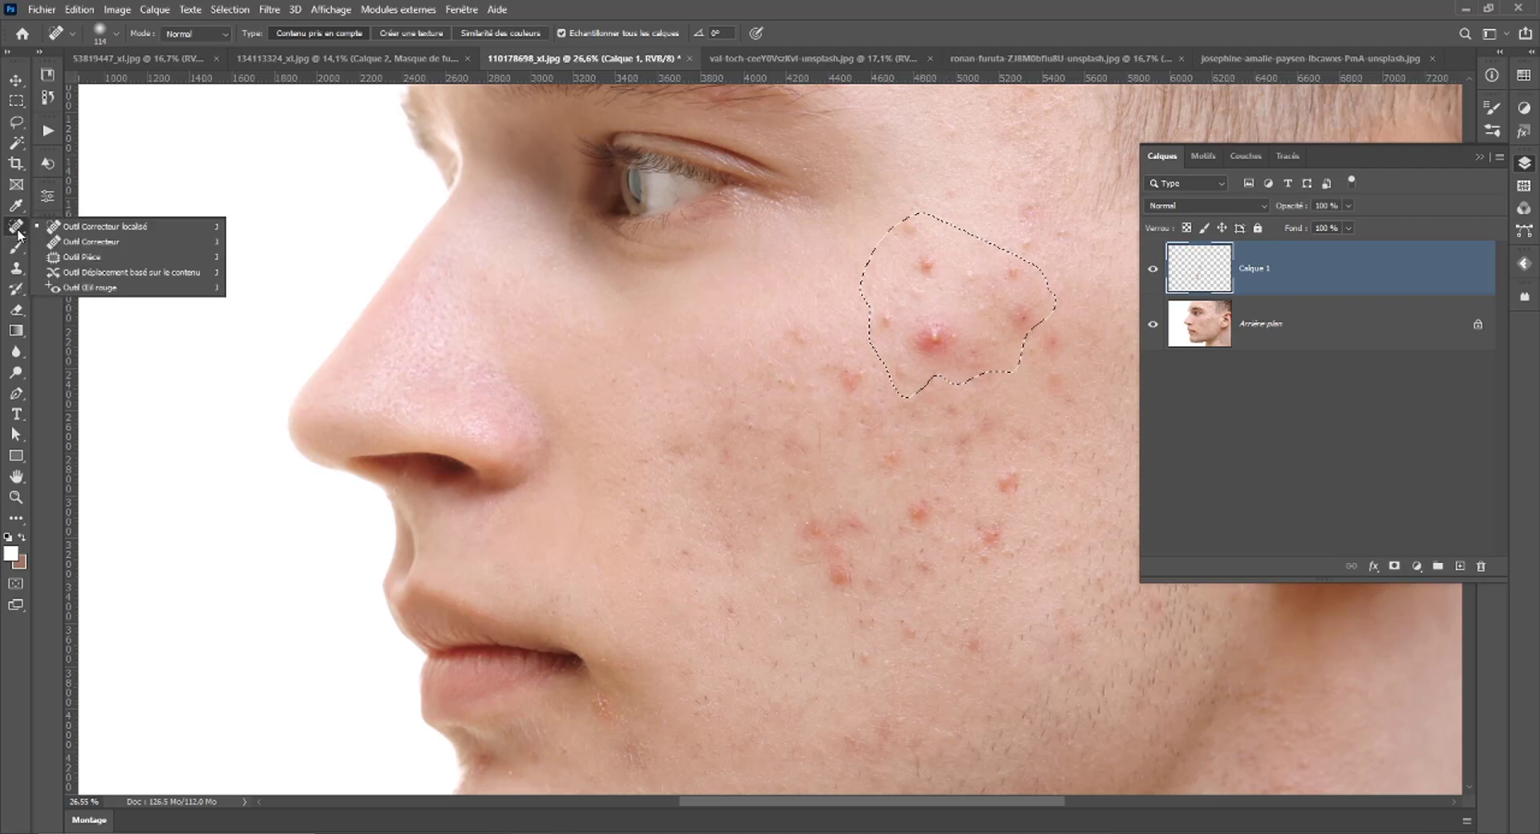
left_click(80, 257)
left_click_drag(880, 323, 632, 416)
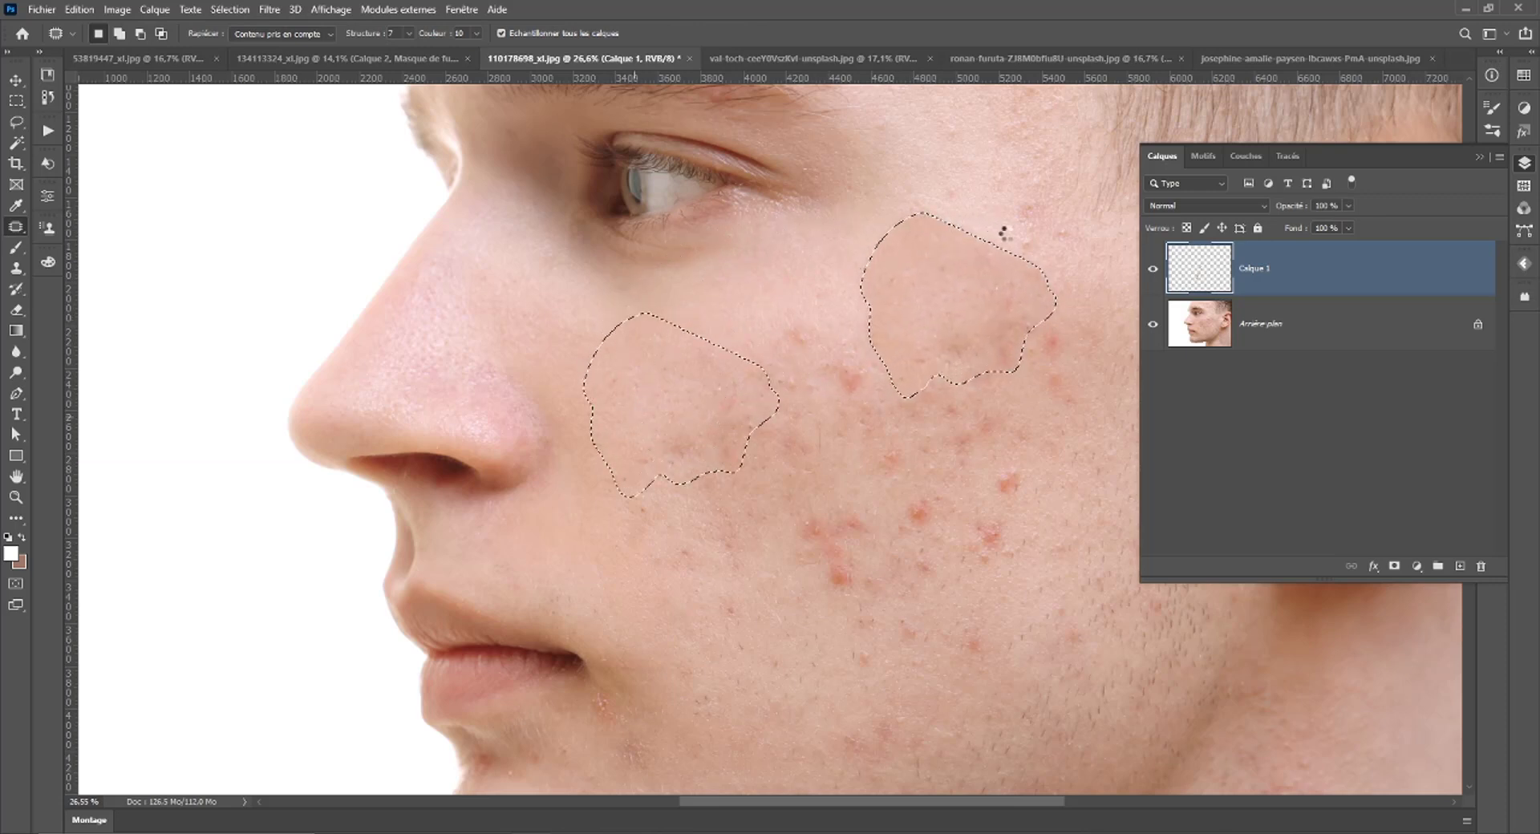
key("ctrl+d")
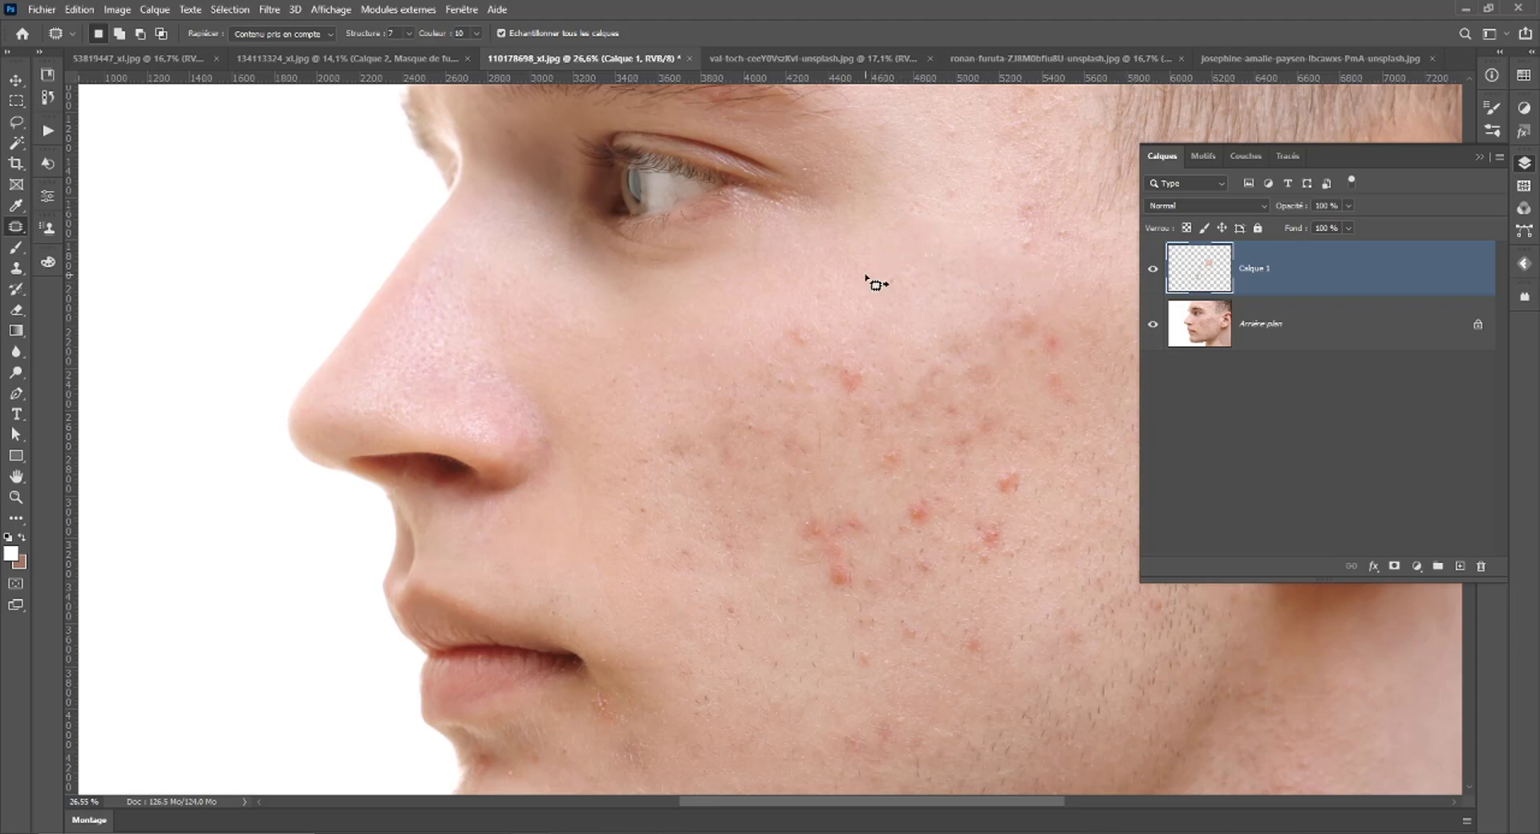
Zoom in and out around the portrait to inspect the patched cheek.
scroll(955, 505, "down", 5)
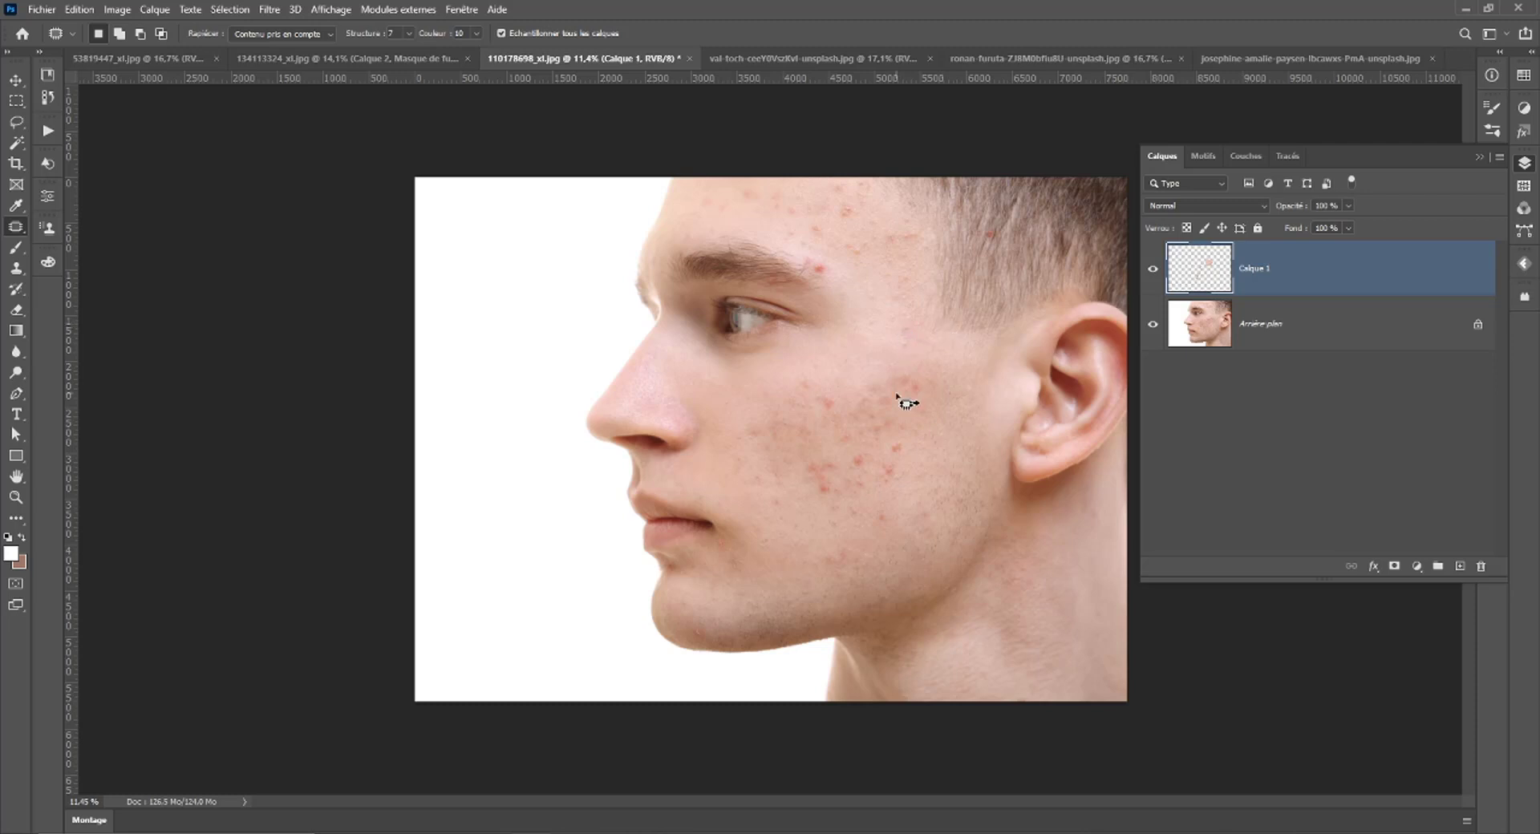
scroll(897, 395, "up", 5)
scroll(896, 396, "up", 4)
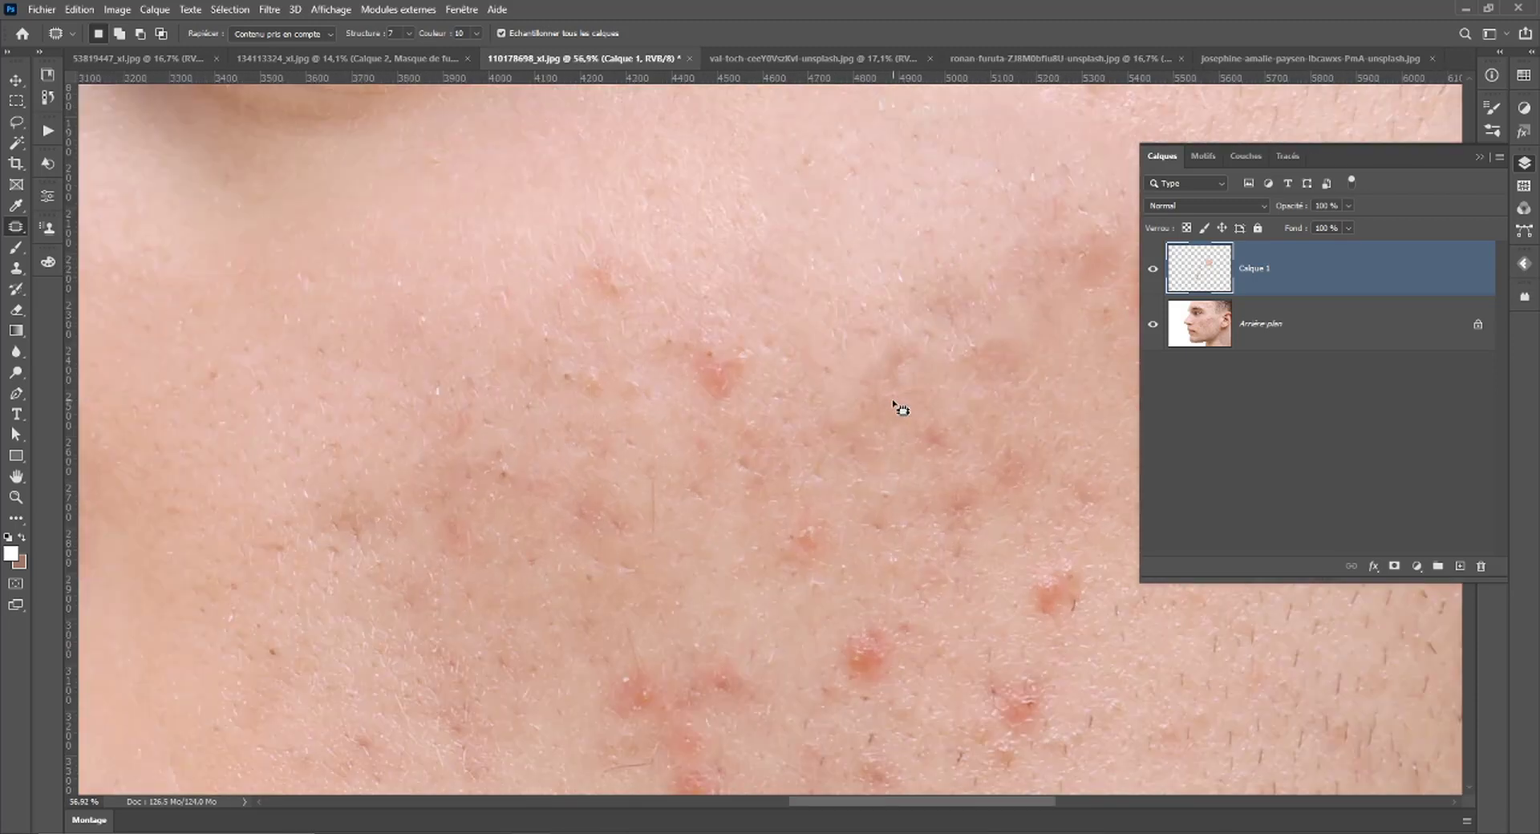
scroll(893, 398, "up", 3)
scroll(892, 399, "up", 3)
scroll(893, 401, "down", 3)
scroll(893, 401, "down", 2)
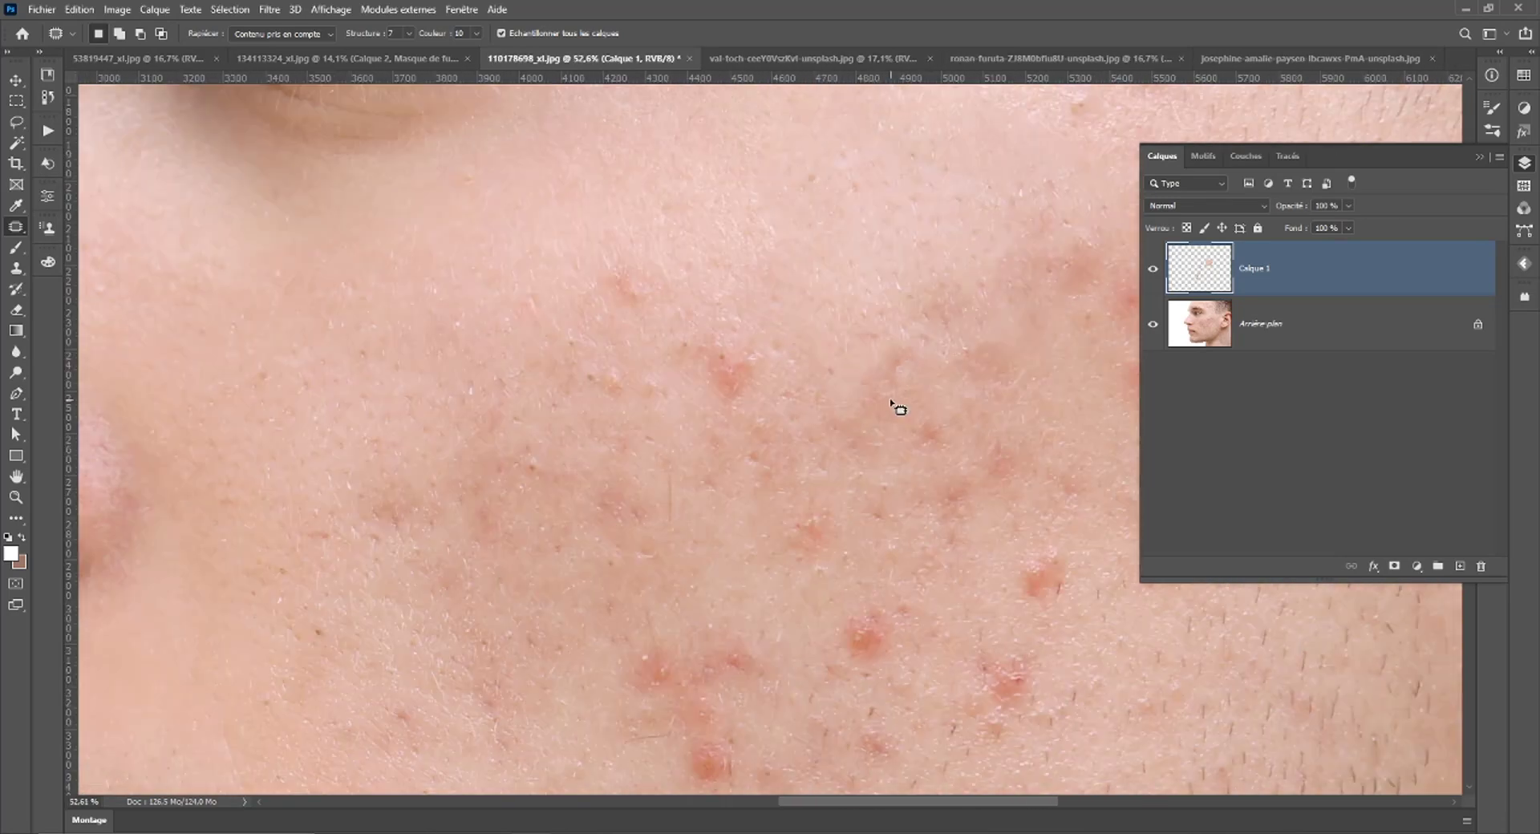
scroll(893, 401, "down", 1)
scroll(891, 401, "up", 2)
scroll(794, 389, "up", 1)
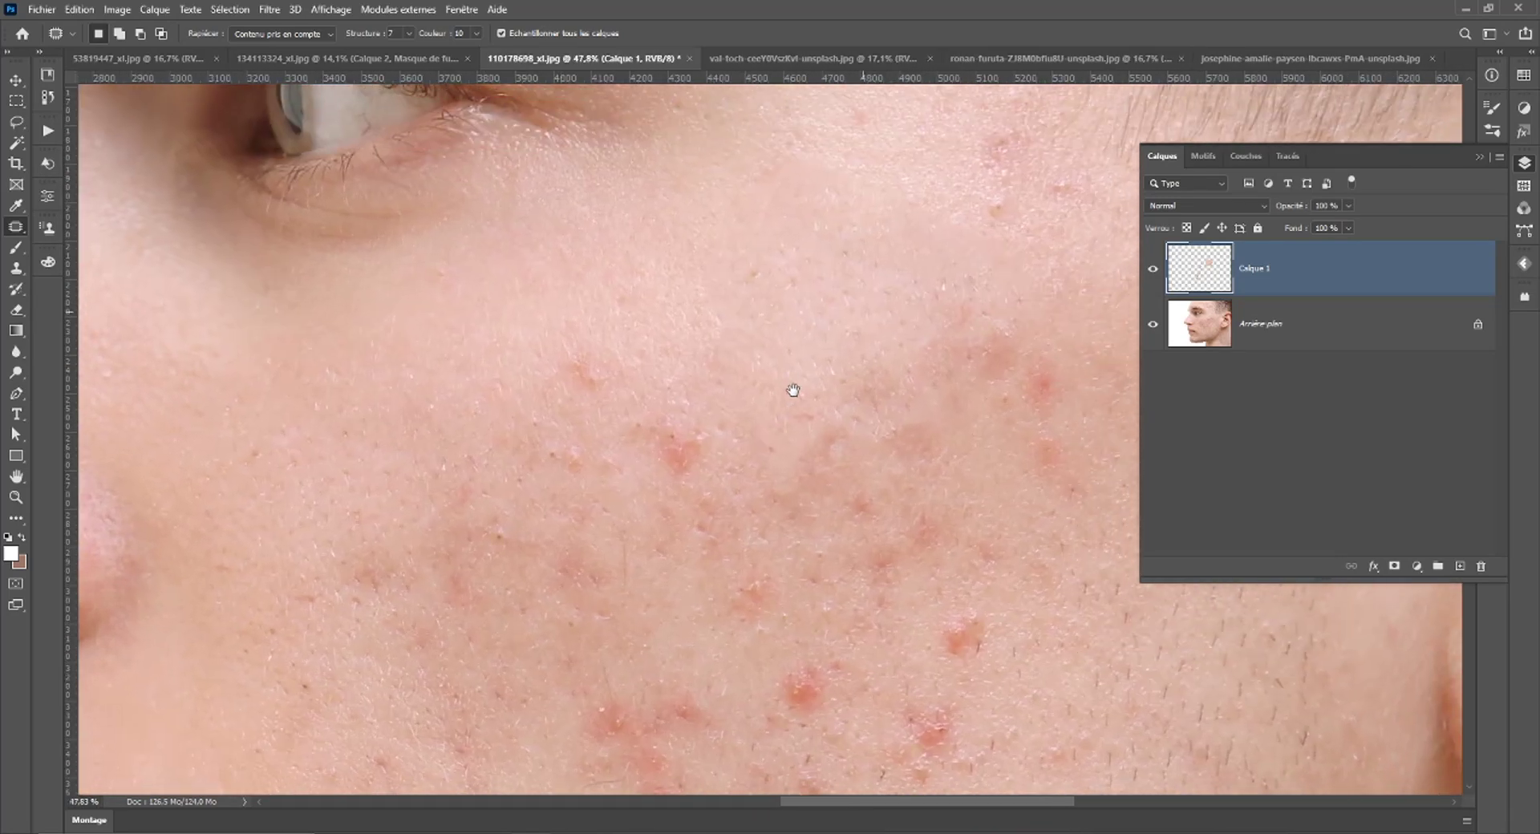
scroll(842, 333, "up", 1)
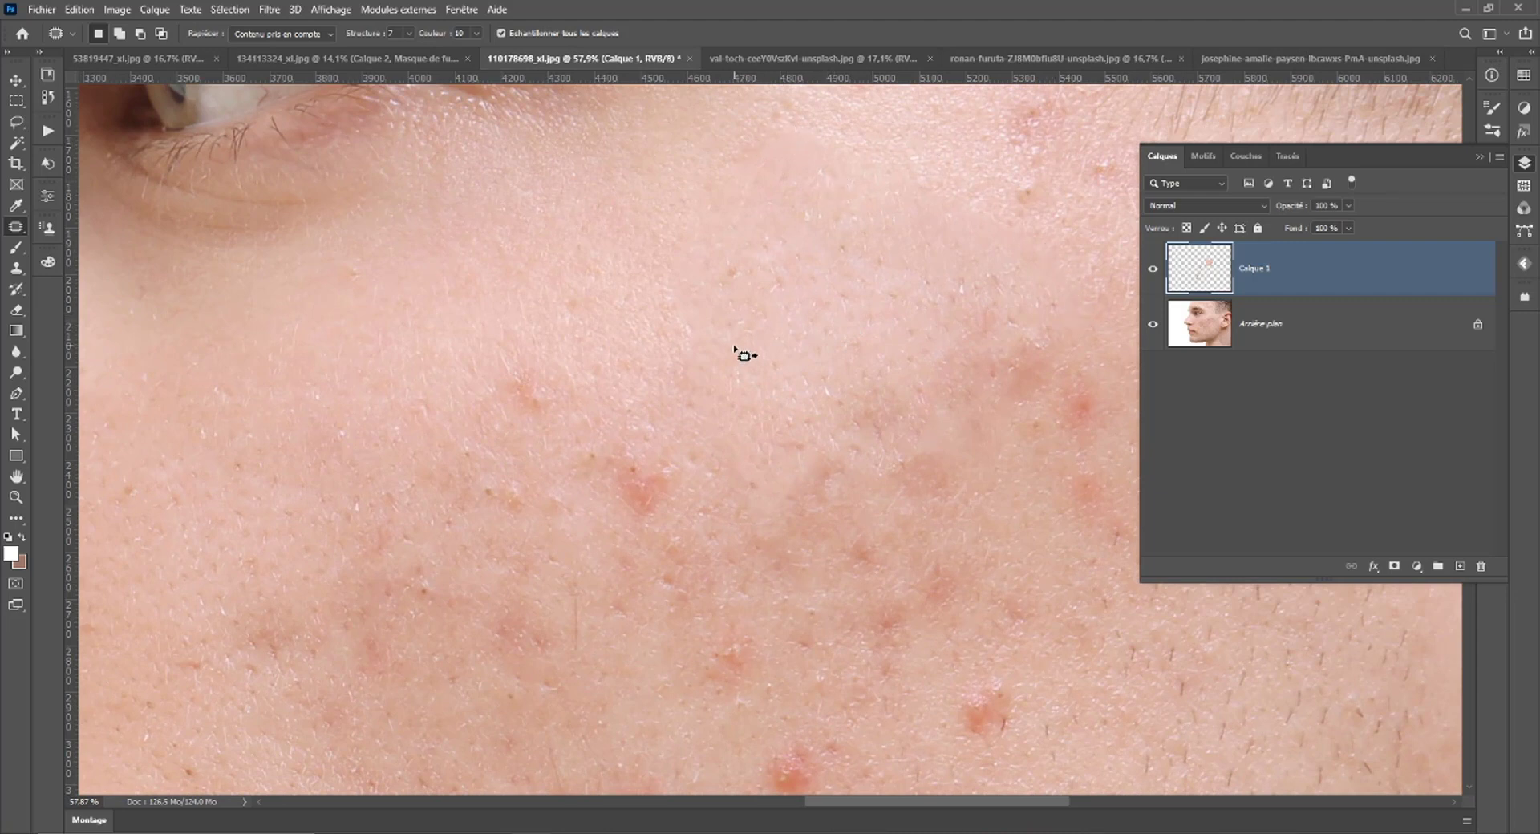
scroll(744, 354, "up", 1)
scroll(744, 354, "up", 1)
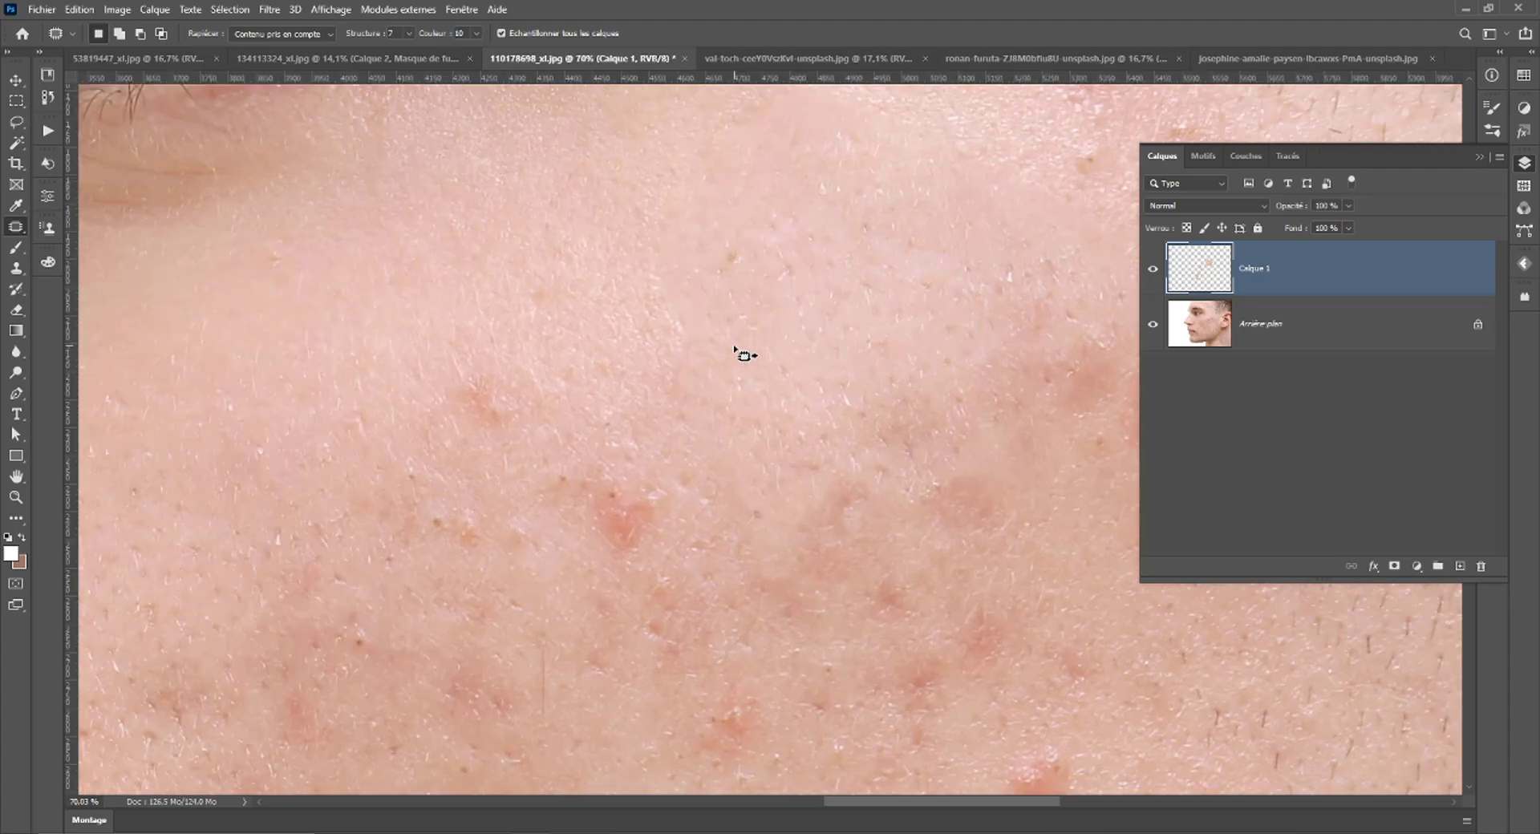
scroll(736, 350, "down", 4)
scroll(736, 350, "down", 8)
scroll(736, 351, "down", 7)
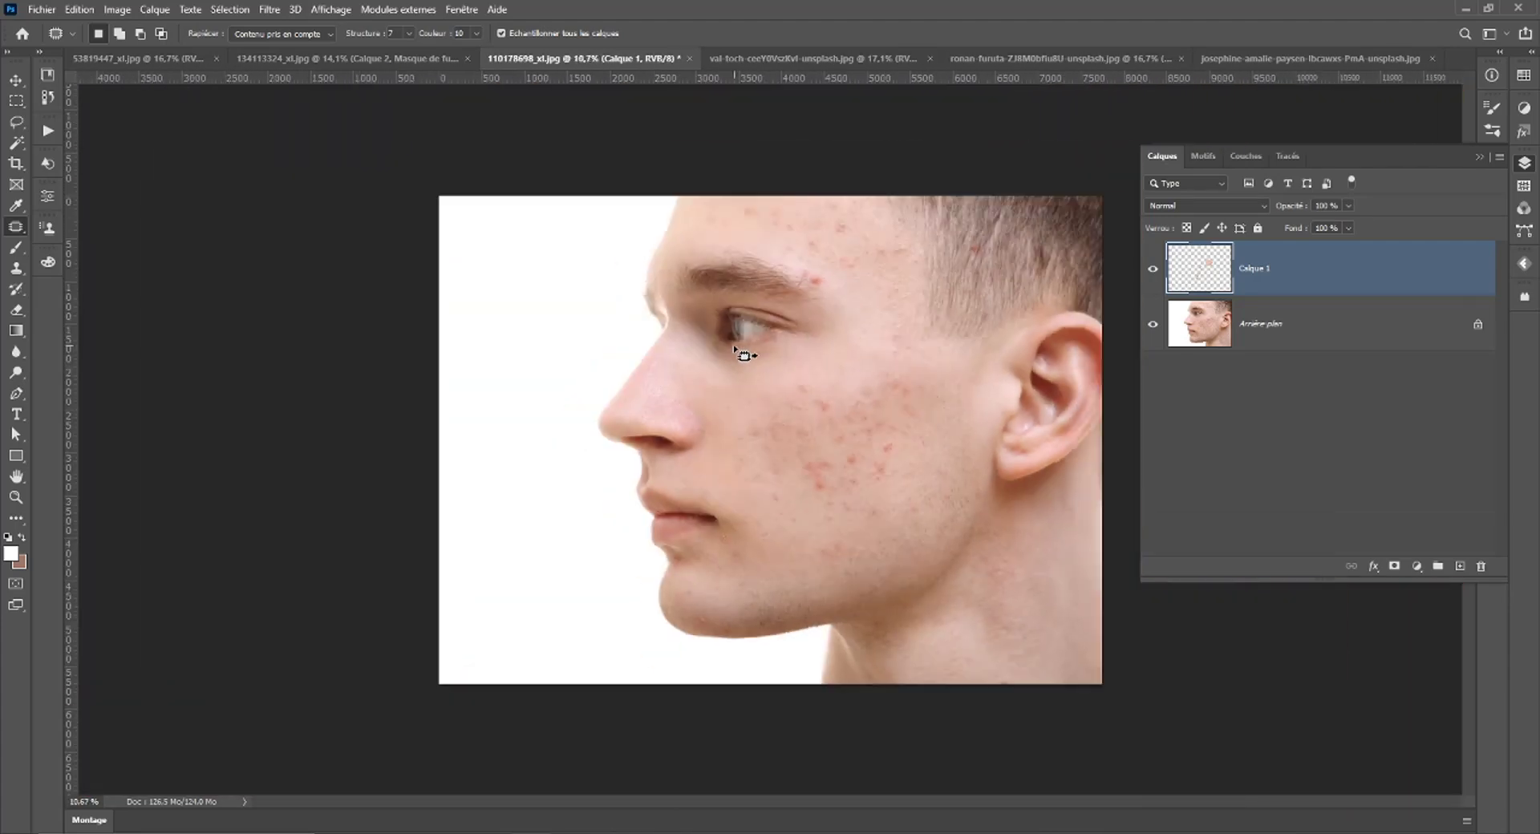
scroll(737, 351, "down", 1)
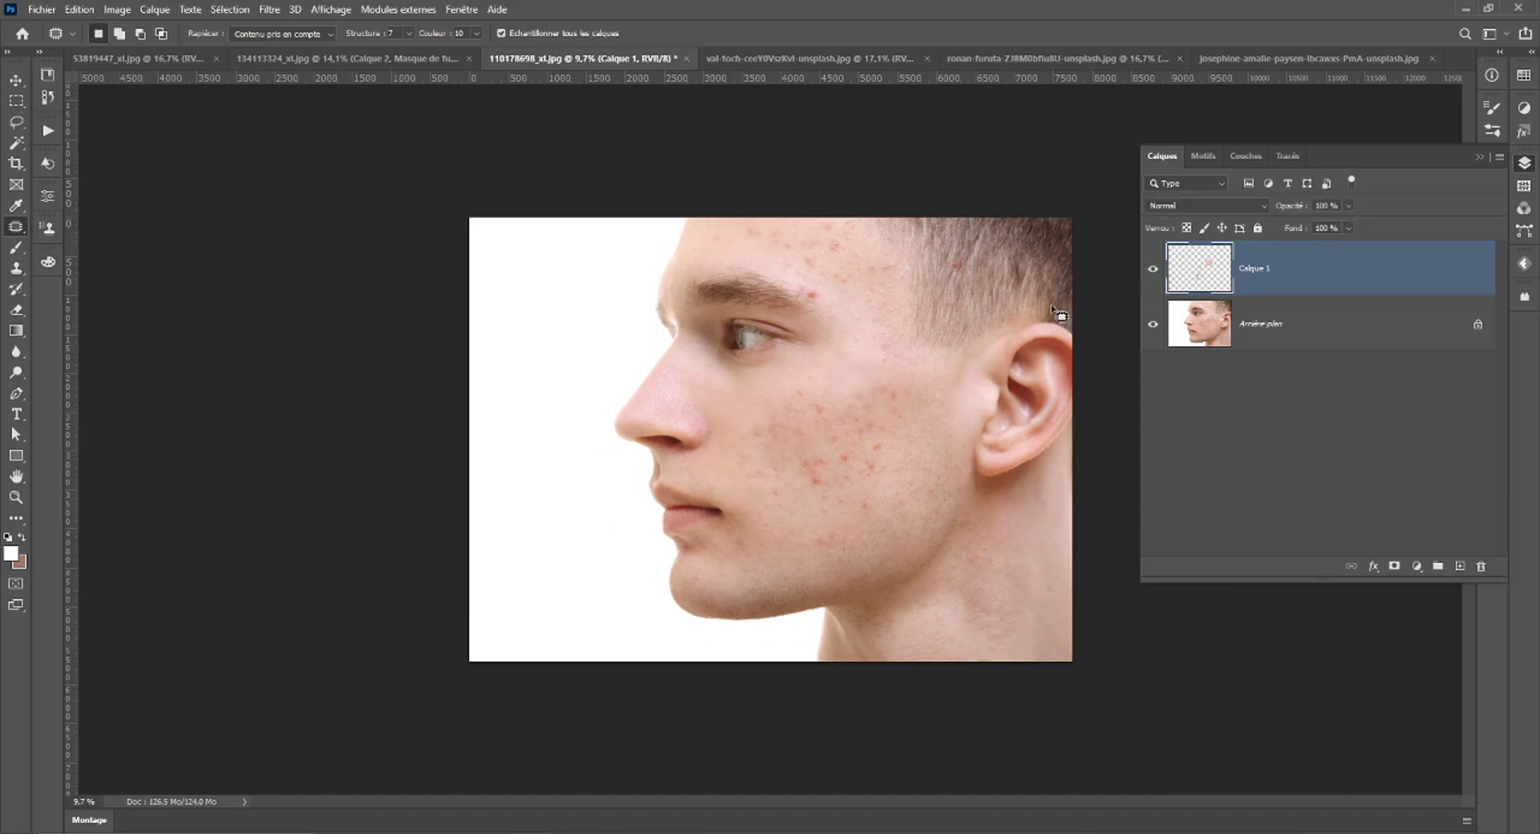
Zoom in and patch the lower-cheek pimples, then clear the selection.
key("ctrl+plus")
scroll(842, 393, "up", 1)
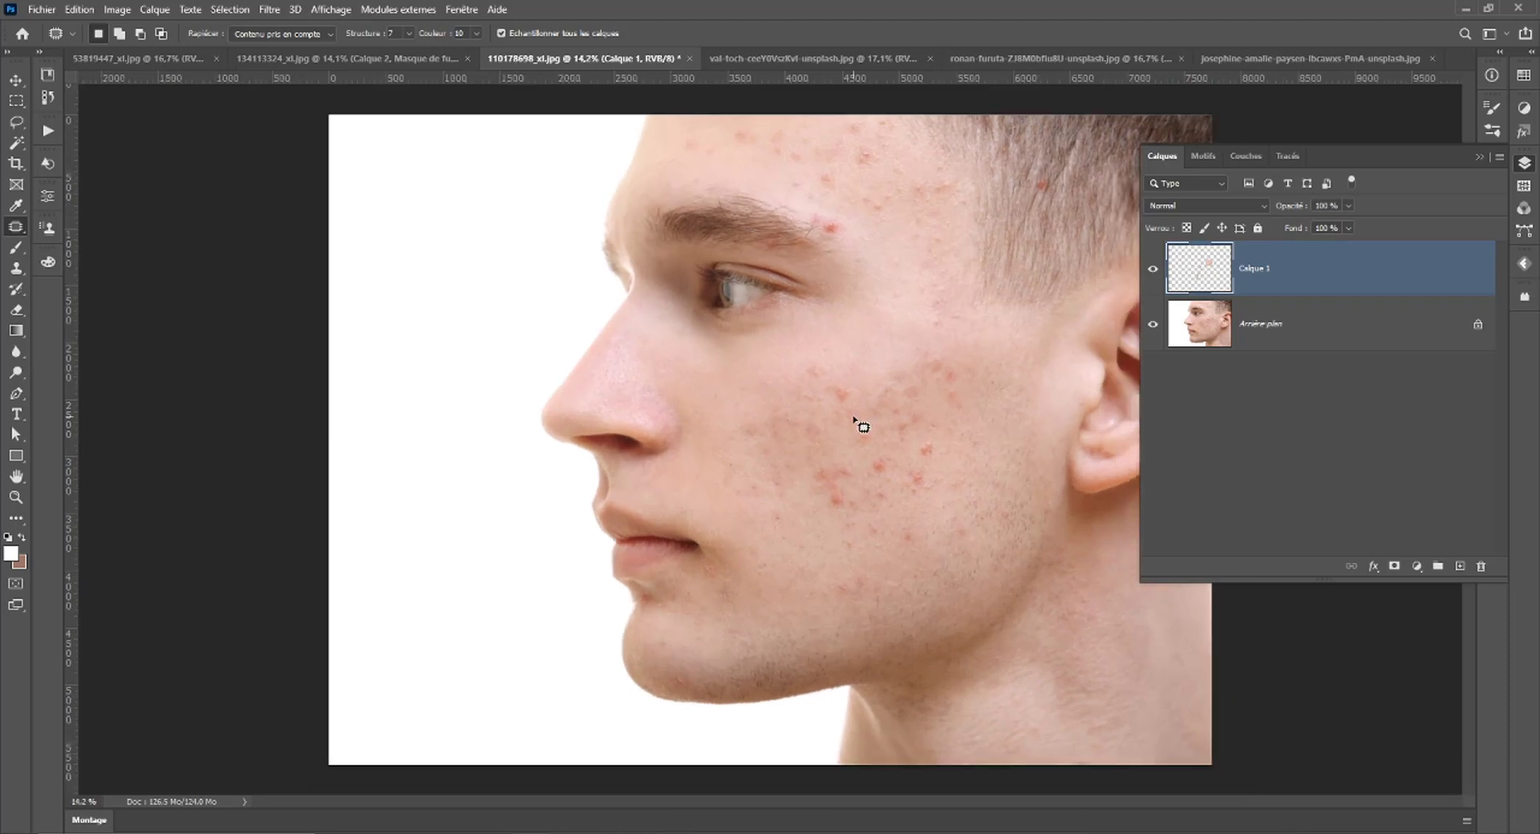
scroll(856, 426, "up", 1)
scroll(860, 435, "up", 1)
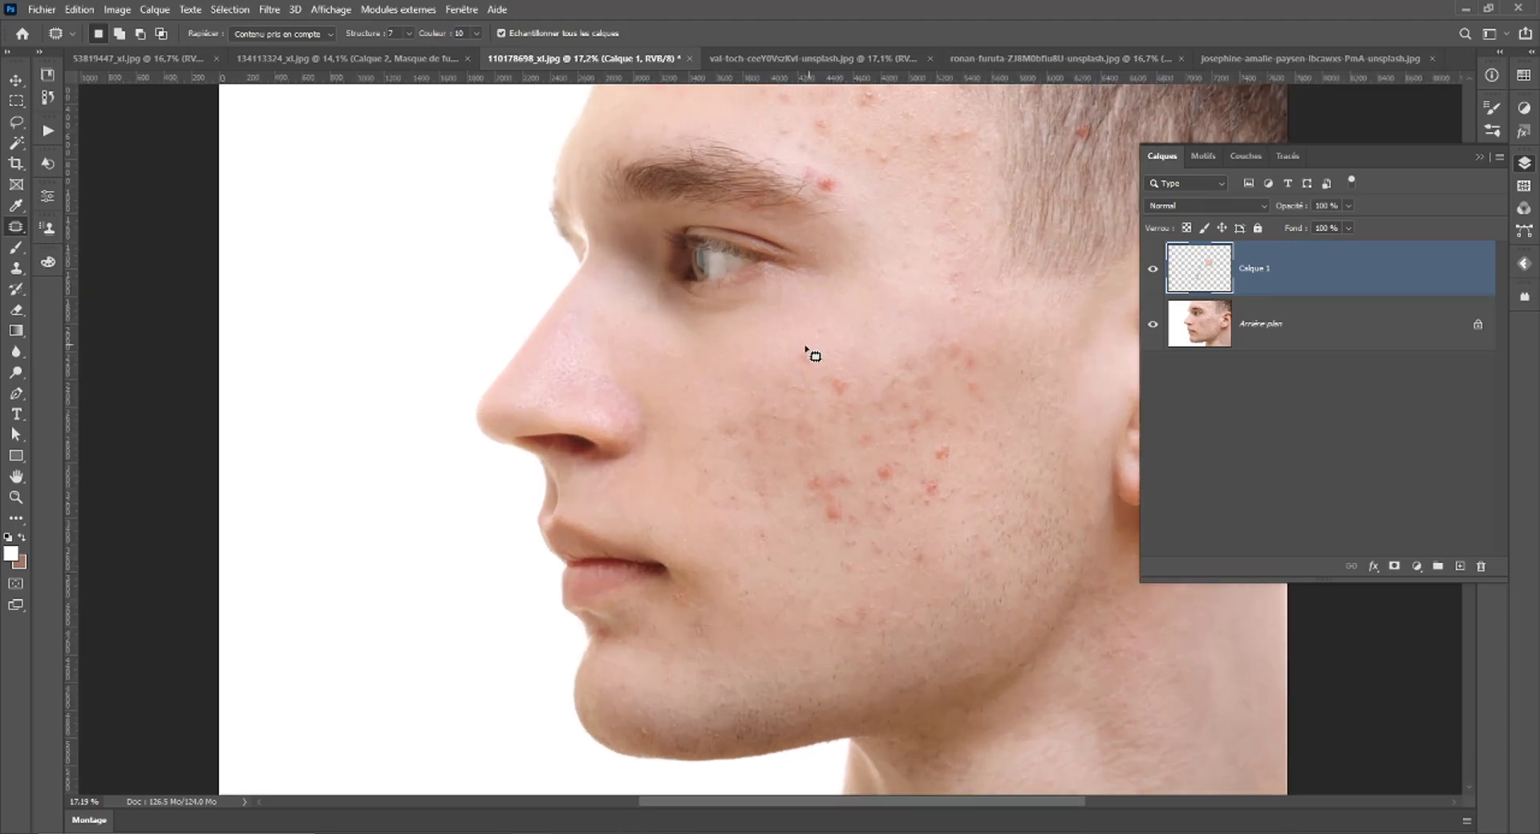
mouse_move(808, 345)
left_mouse_down()
mouse_move(818, 418)
mouse_move(872, 325)
mouse_move(892, 353)
left_mouse_up()
key("ctrl+d")
Show Calque 1, outline the mid-cheek pimples, and drag the outline onto clean skin.
left_click(1153, 269)
scroll(876, 464, "down", 2)
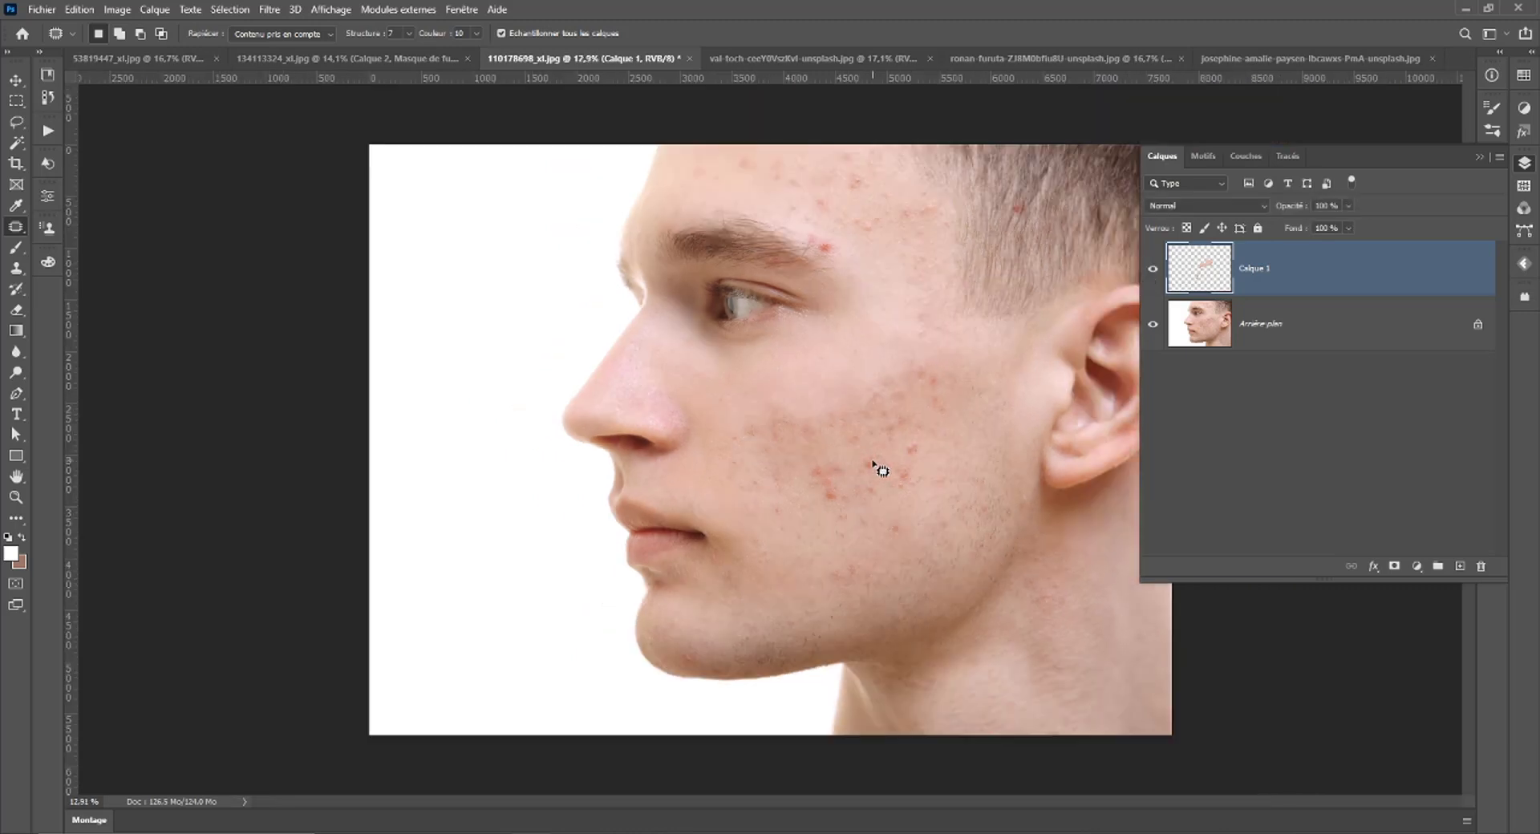
scroll(885, 508, "down", 1)
scroll(886, 508, "up", 1)
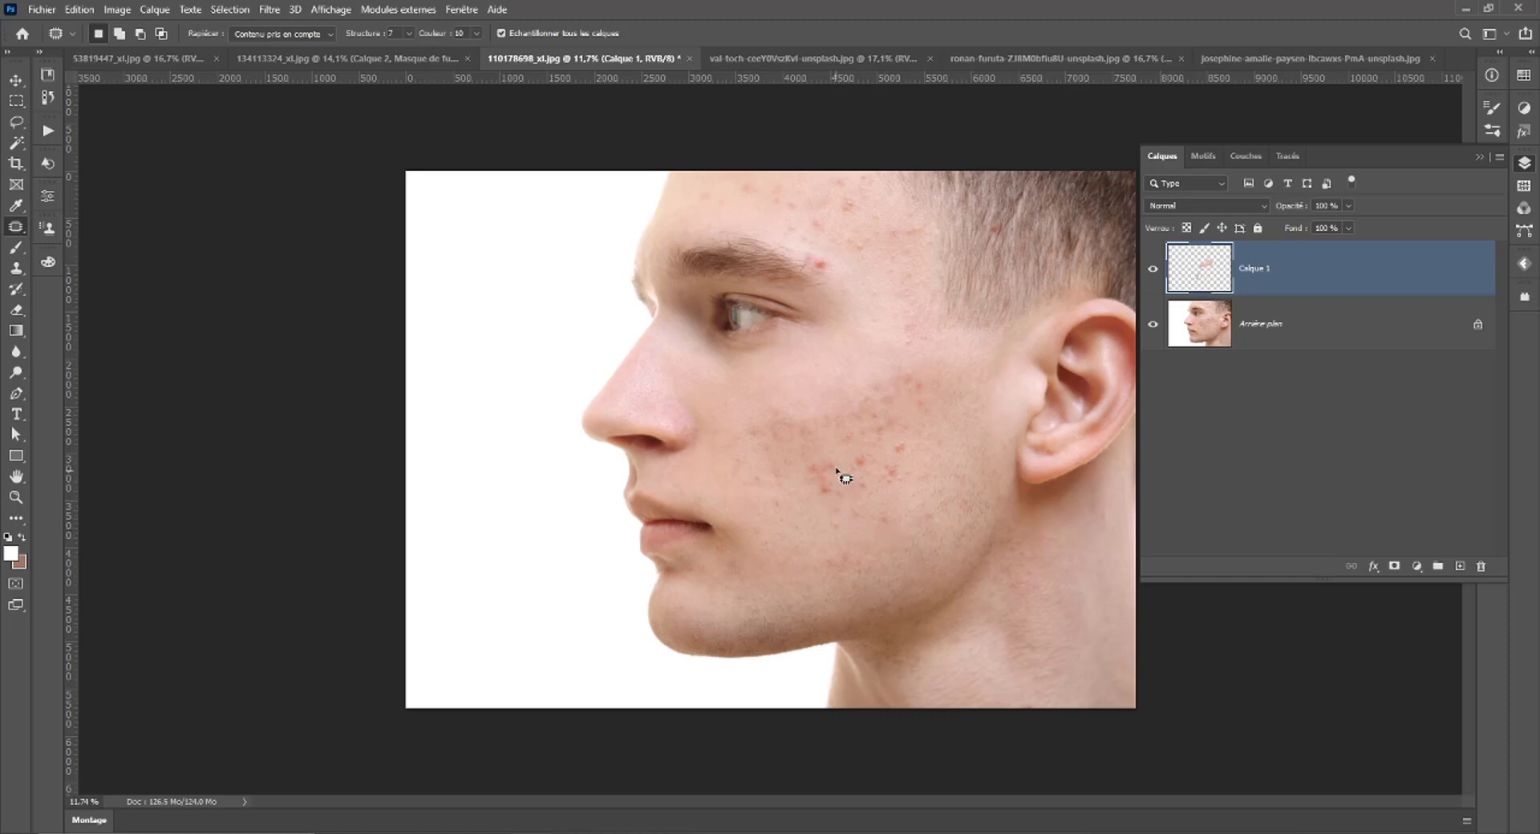
mouse_move(782, 400)
left_mouse_down()
mouse_move(731, 459)
mouse_move(776, 539)
mouse_move(901, 496)
mouse_move(955, 405)
mouse_move(875, 333)
left_mouse_up()
mouse_move(880, 446)
left_mouse_down()
mouse_move(850, 410)
mouse_move(825, 423)
mouse_move(863, 429)
left_mouse_up()
scroll(829, 485, "up", 2)
scroll(831, 488, "up", 1)
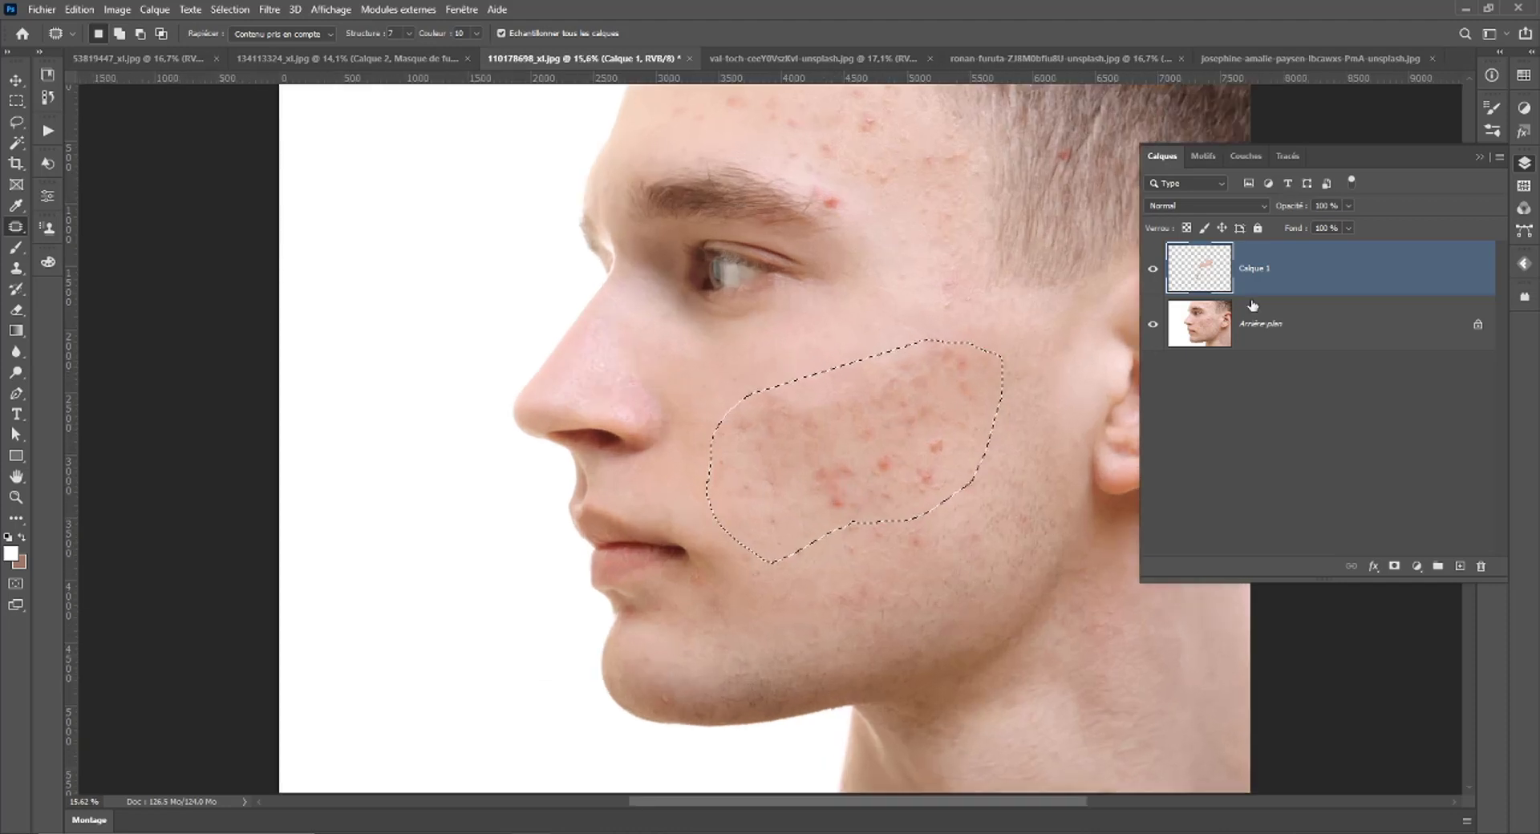
Duplicate Arrière-plan and Calque 1, merge them into Calque 1 copie, and deselect.
left_click(1327, 335)
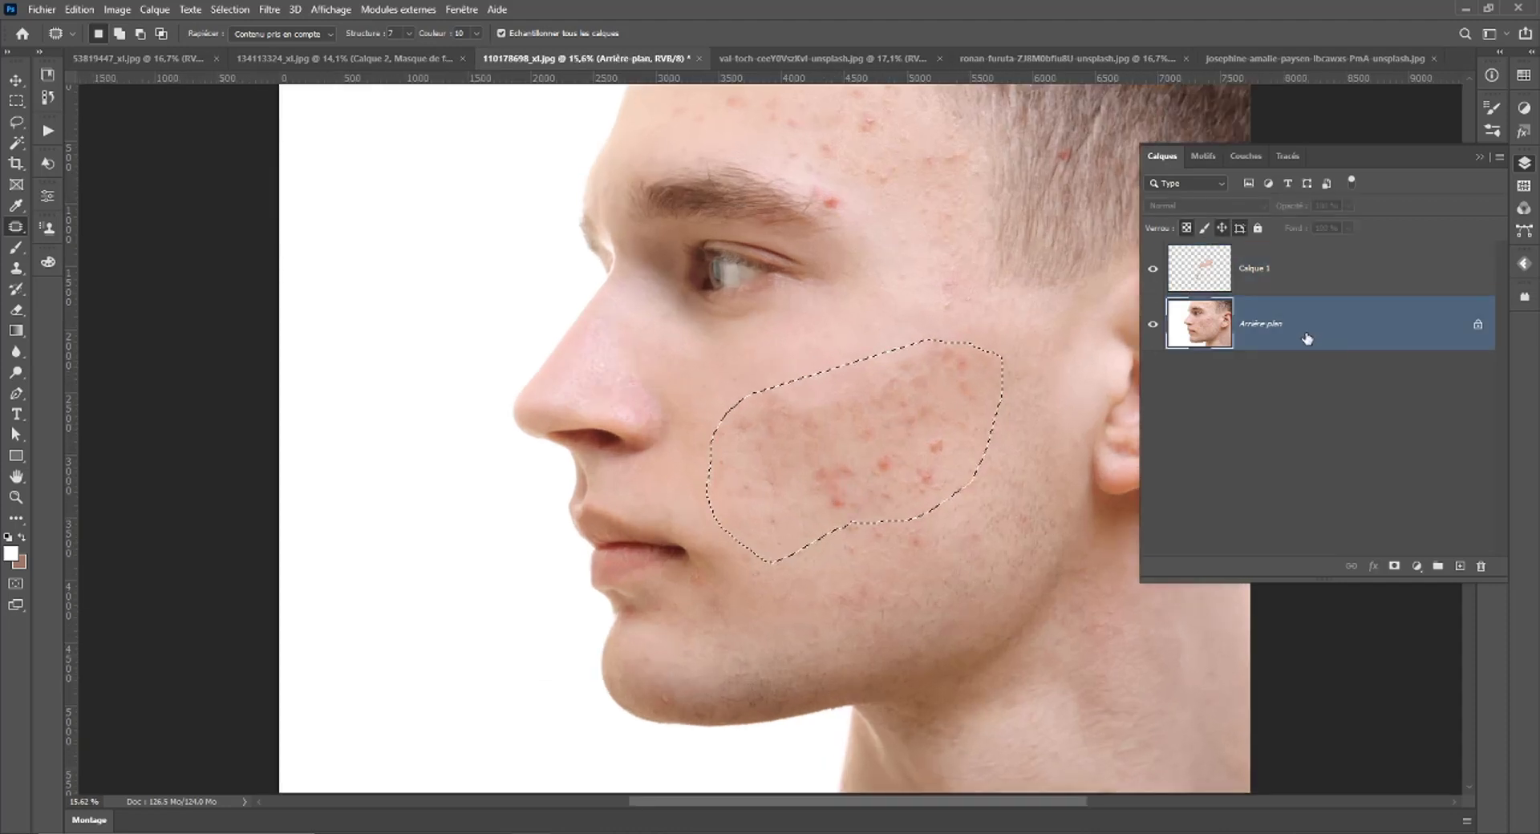
left_click(1325, 291, "shift")
key("ctrl+j")
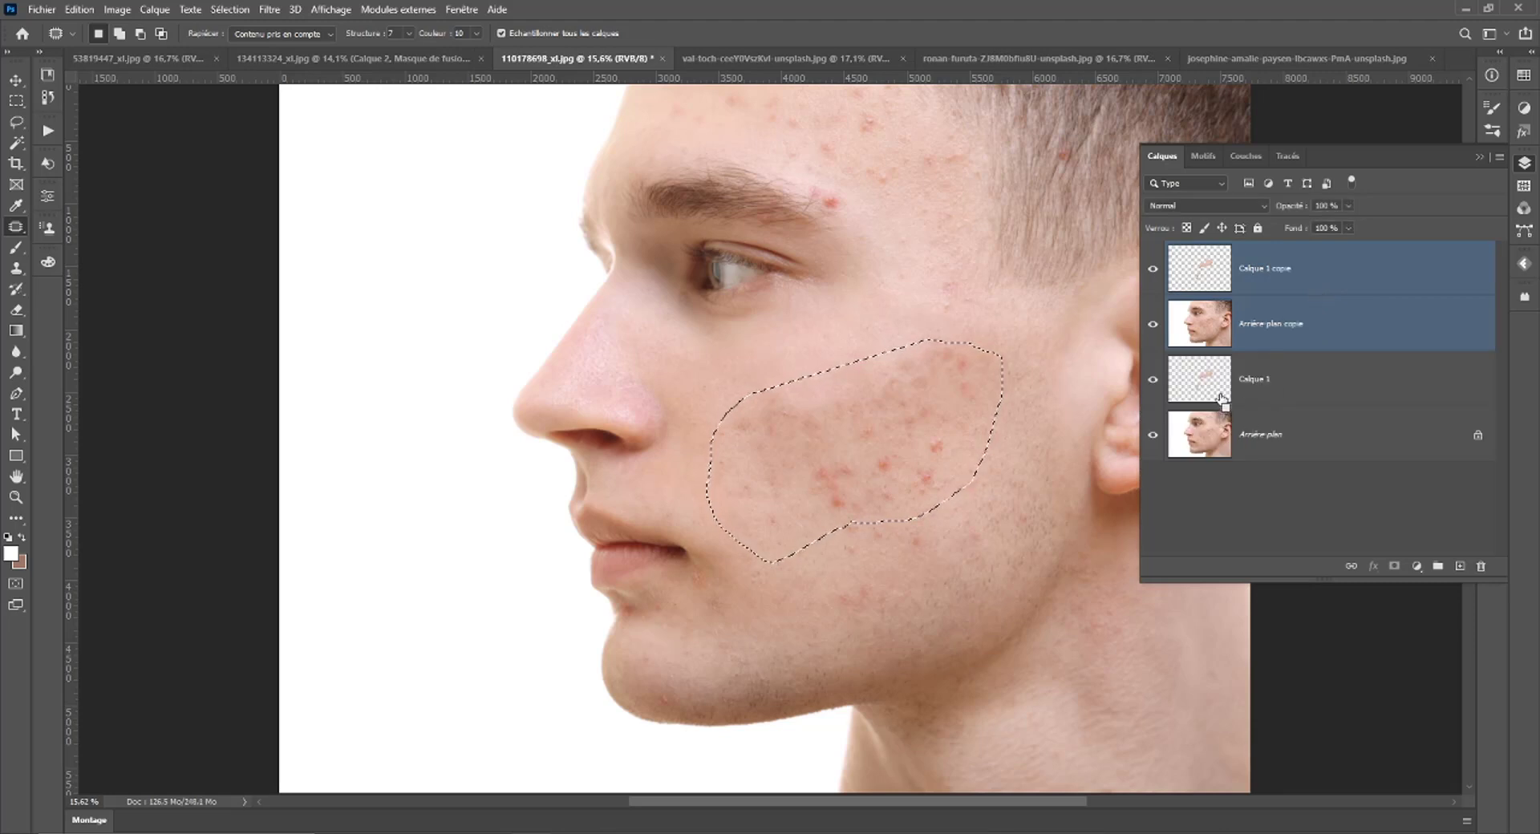
key("ctrl+e")
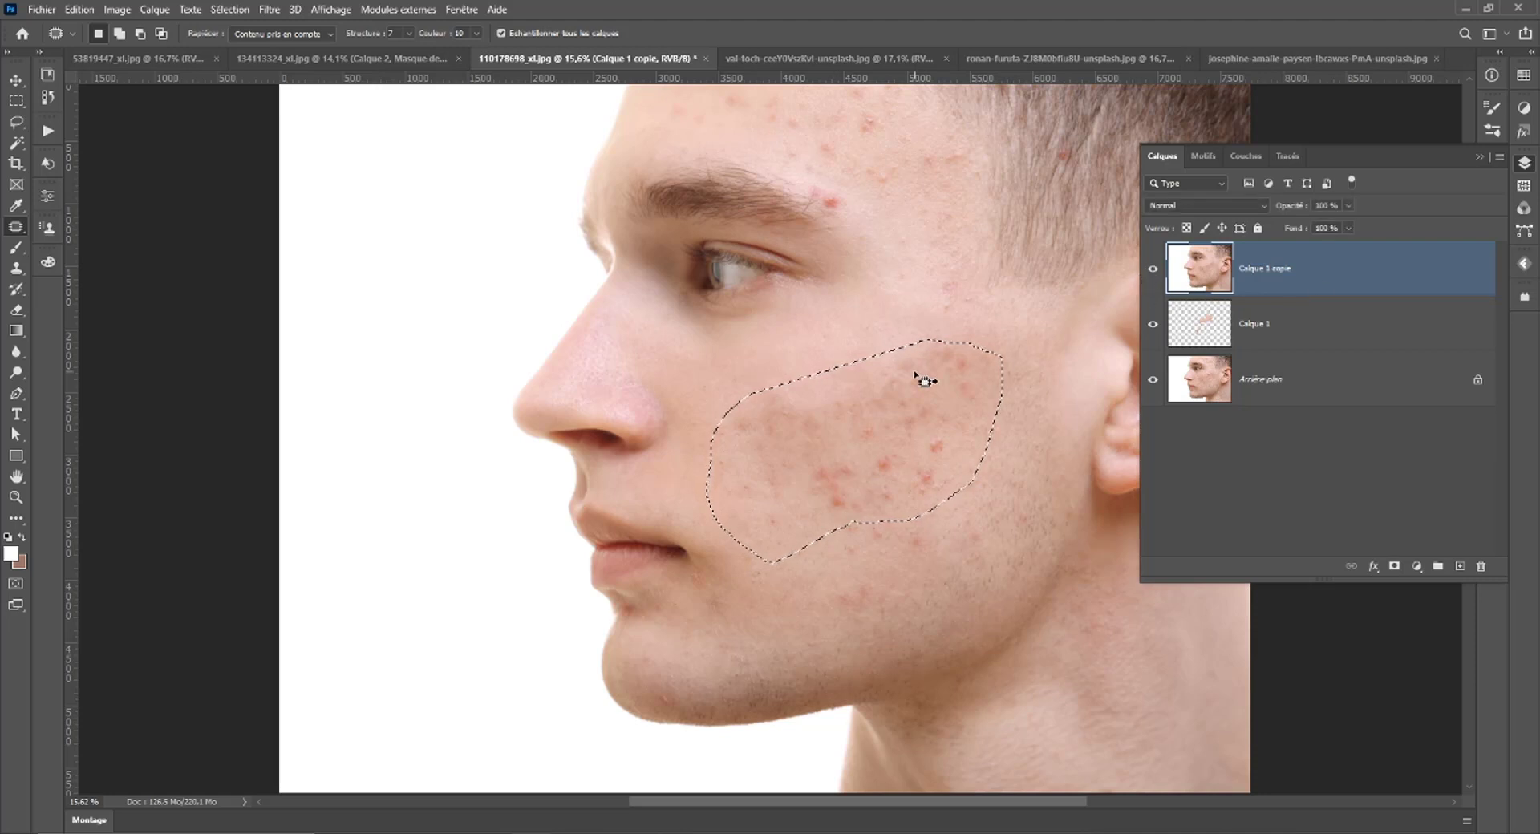
key("ctrl+d")
Lasso the cheek acne and Content-Aware Fill it onto new layer Calque 1 copie 2.
mouse_move(916, 341)
left_mouse_down()
mouse_move(883, 377)
mouse_move(819, 396)
mouse_move(808, 514)
left_mouse_up()
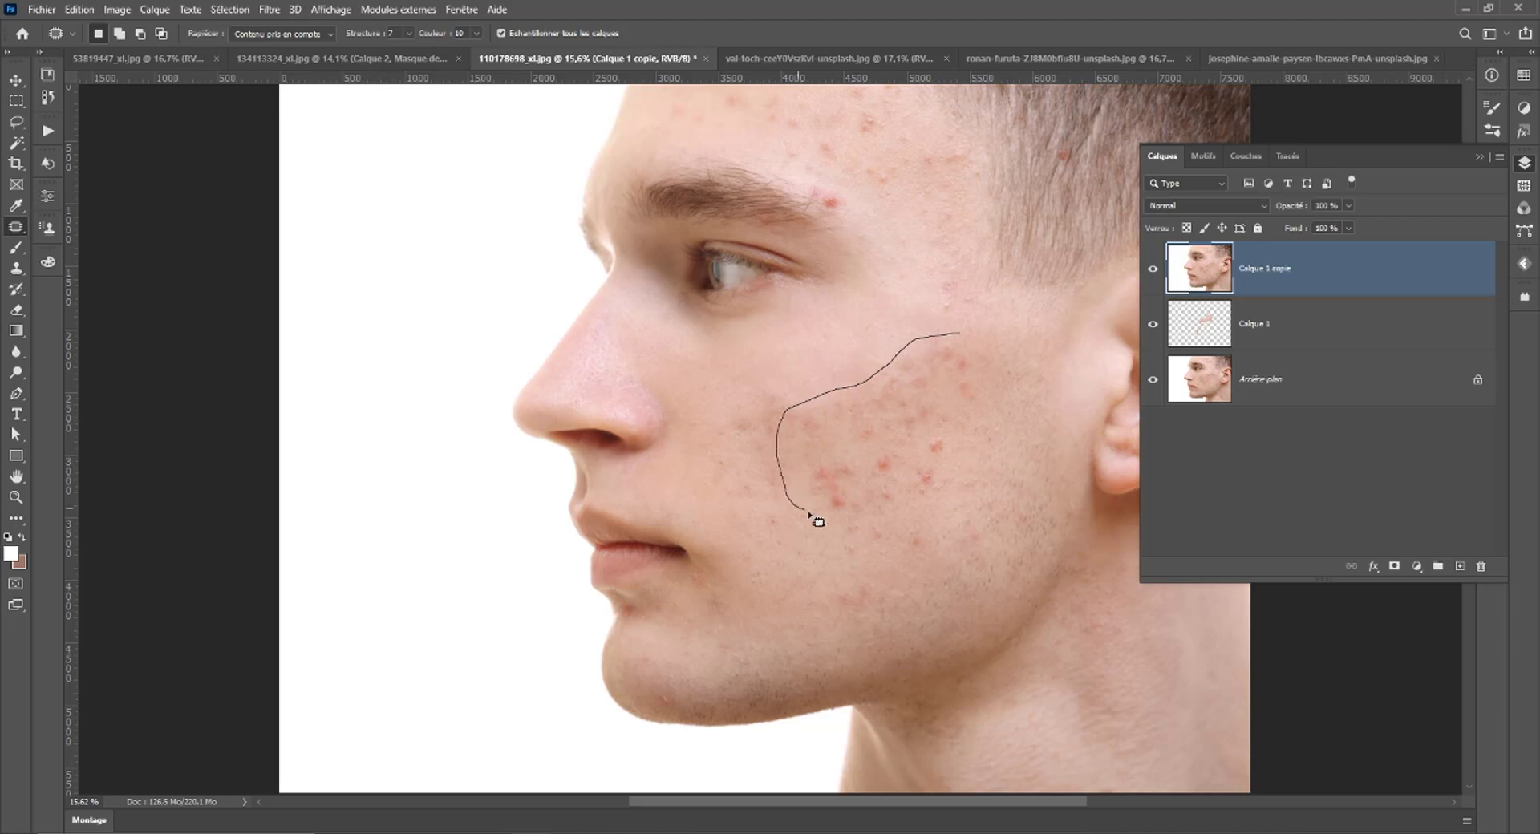
left_click_drag(991, 436, 990, 344)
left_click(80, 10)
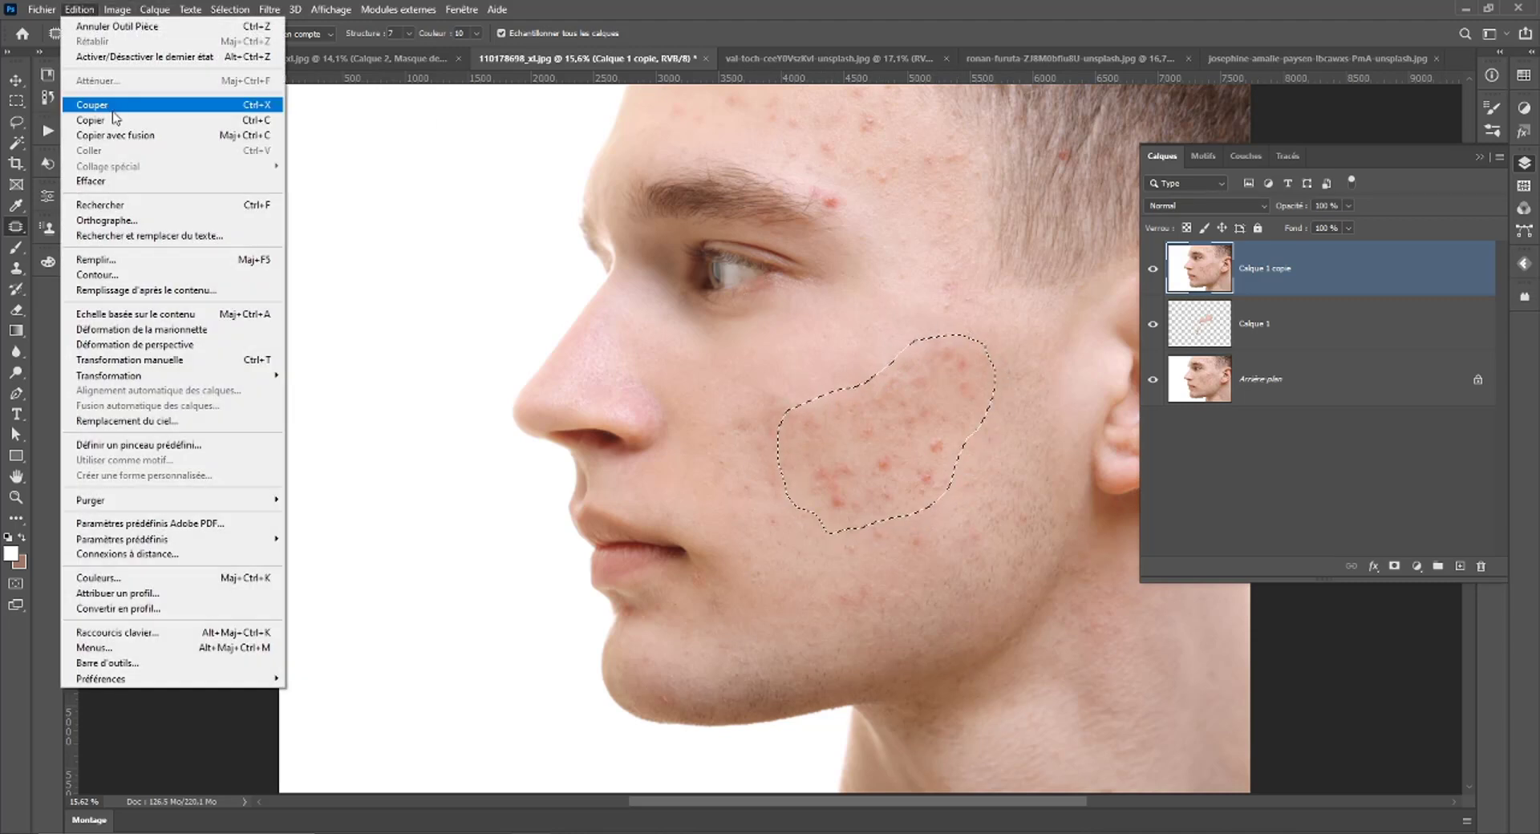
left_click(159, 290)
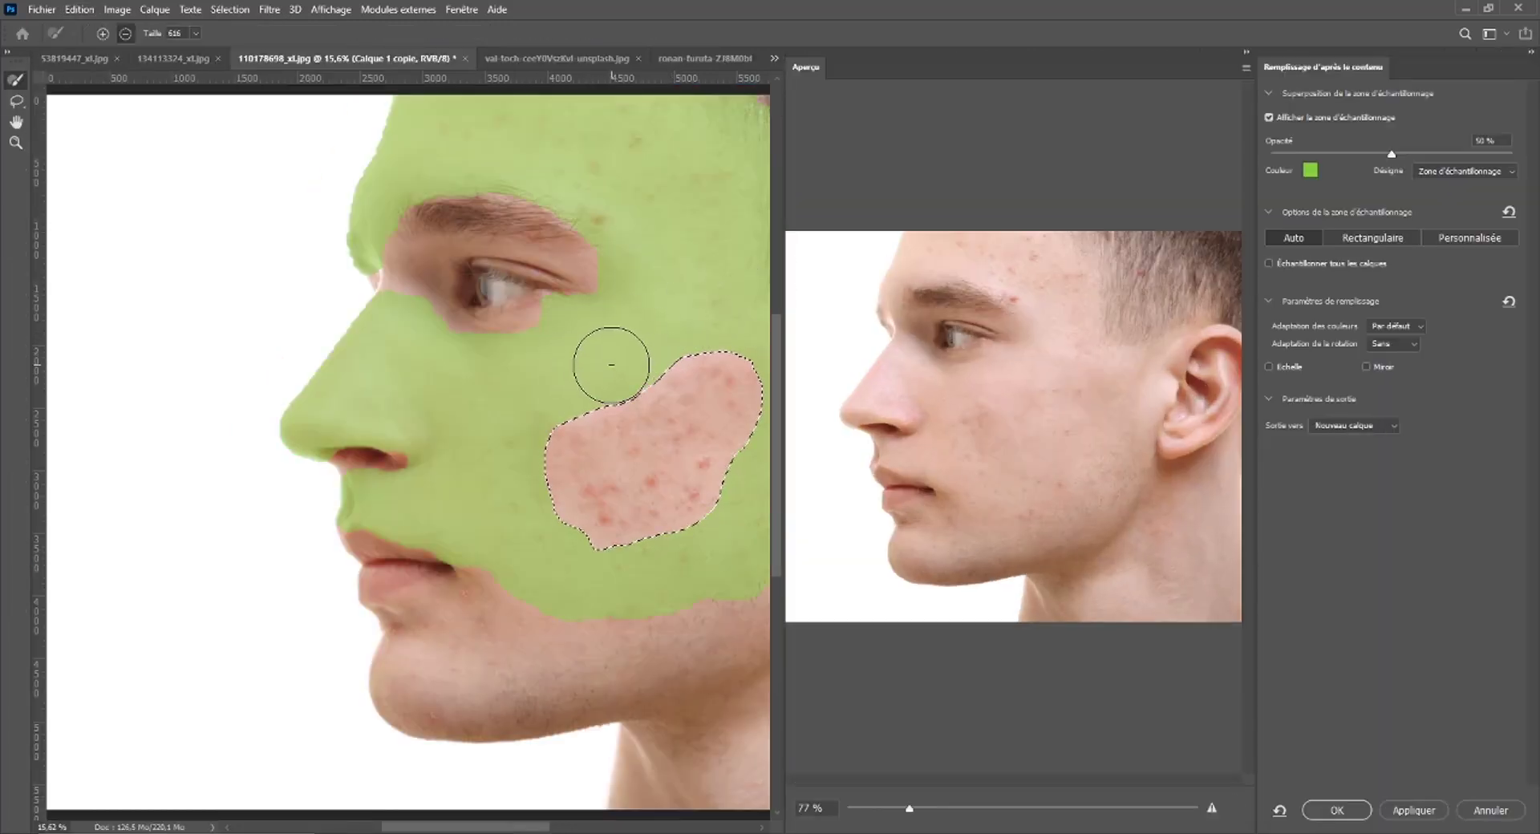
scroll(634, 339, "up", 2)
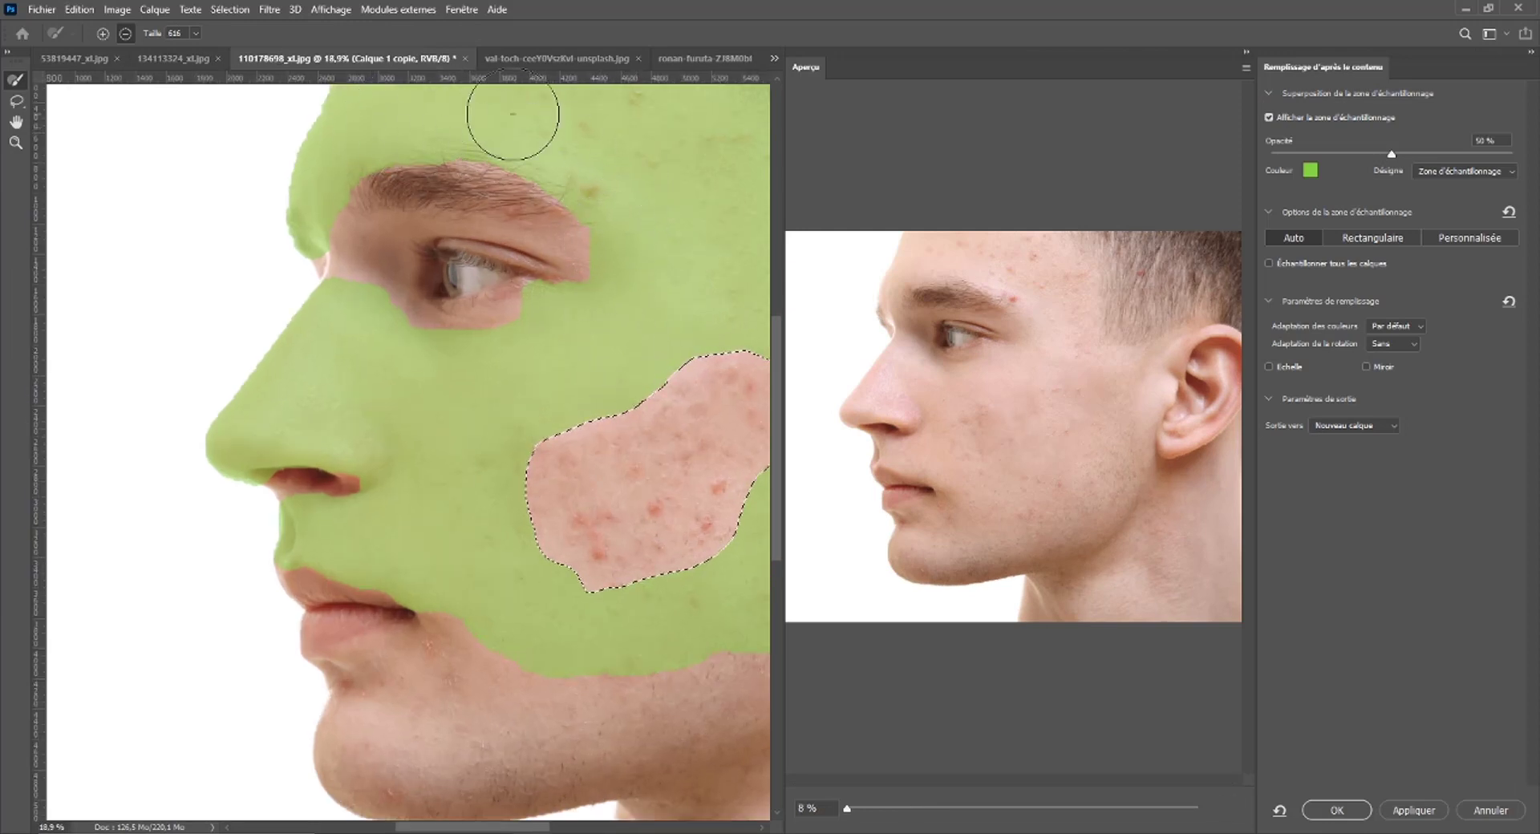
scroll(1012, 434, "down", 3)
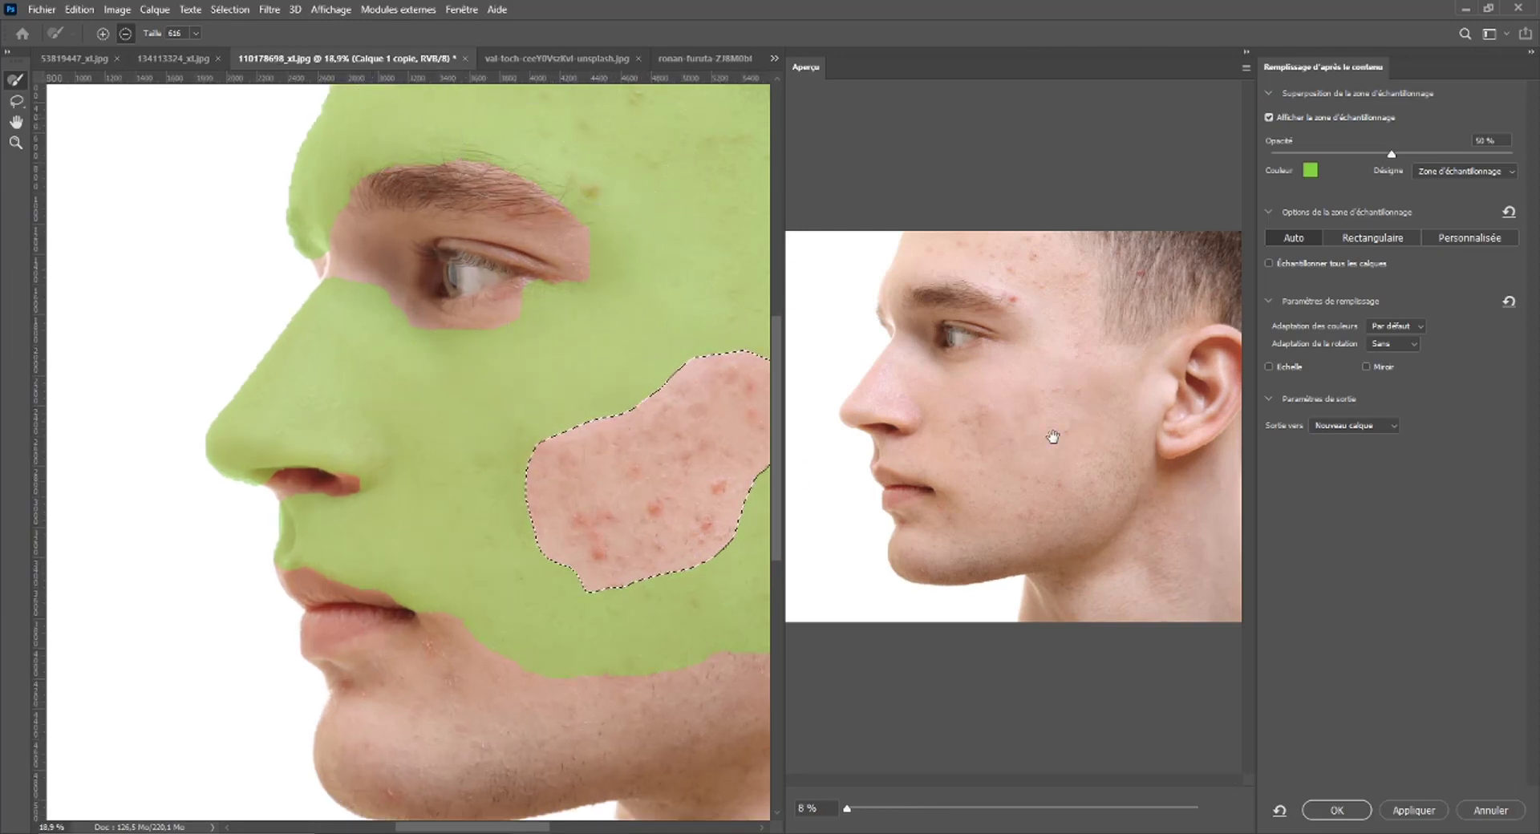
scroll(491, 439, "up", 1)
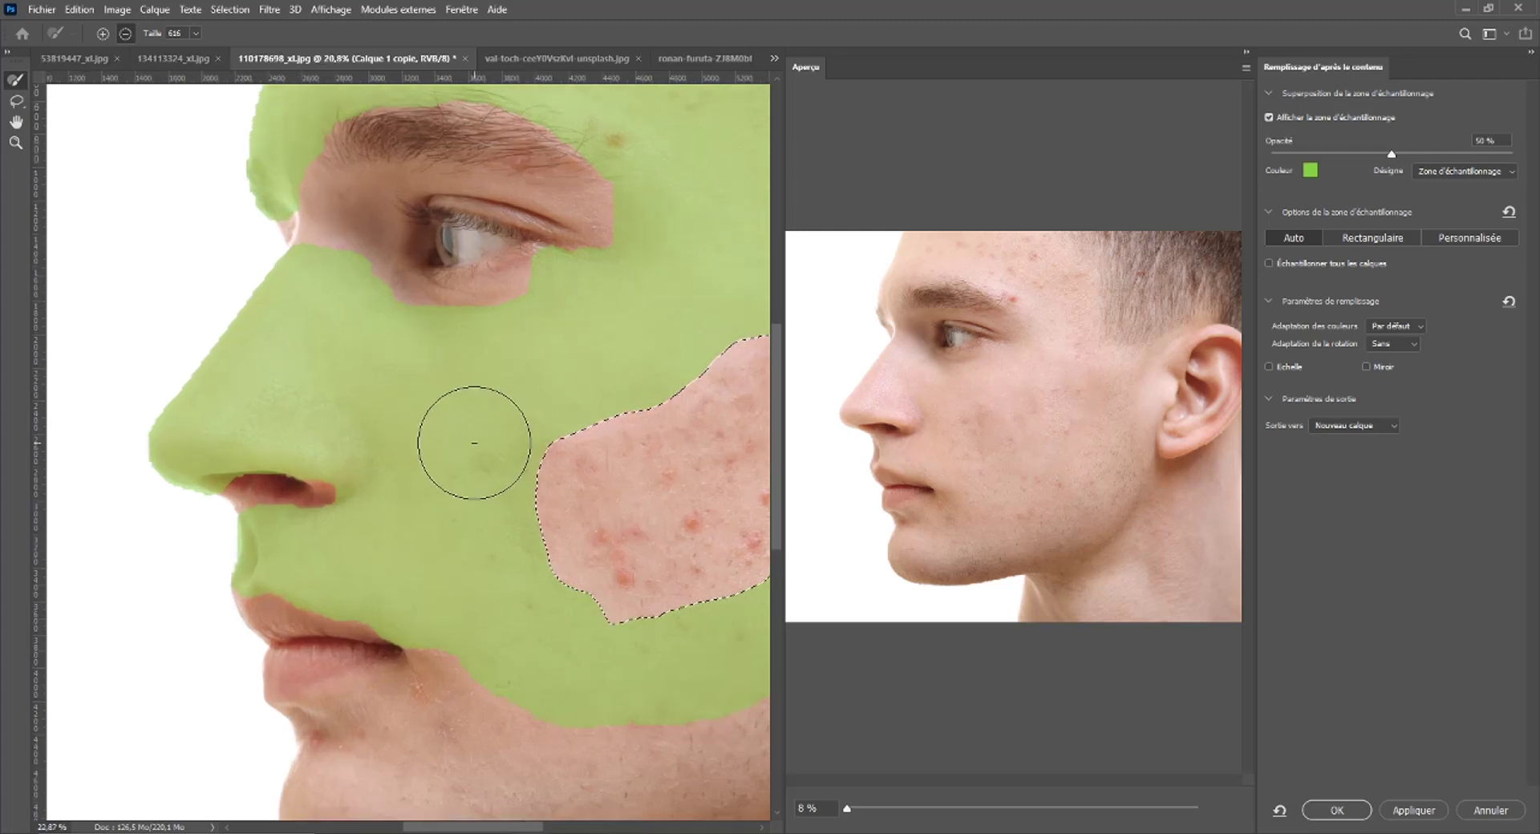
scroll(491, 438, "up", 1)
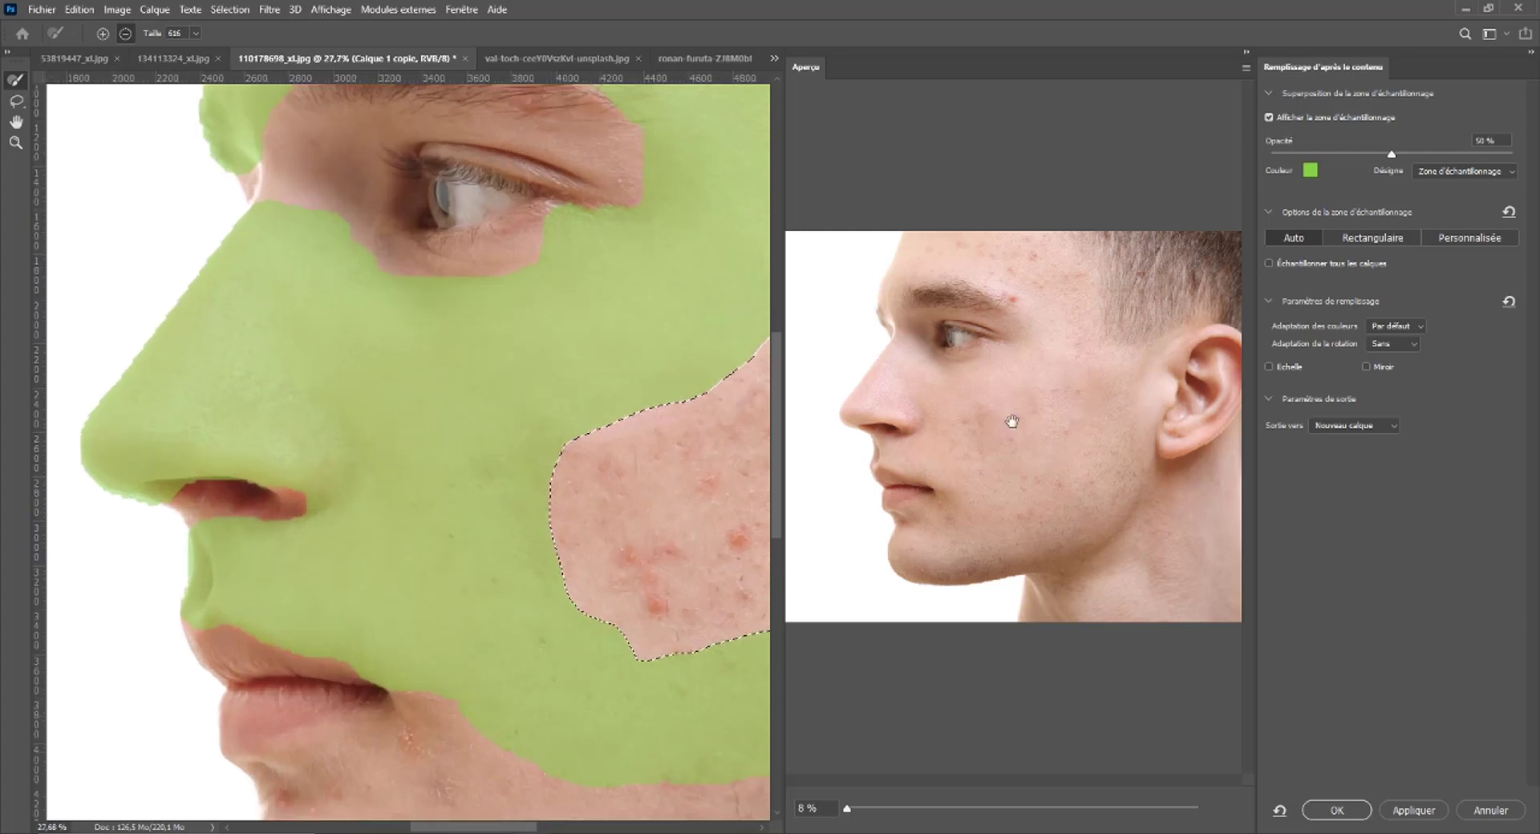
left_click(1358, 807)
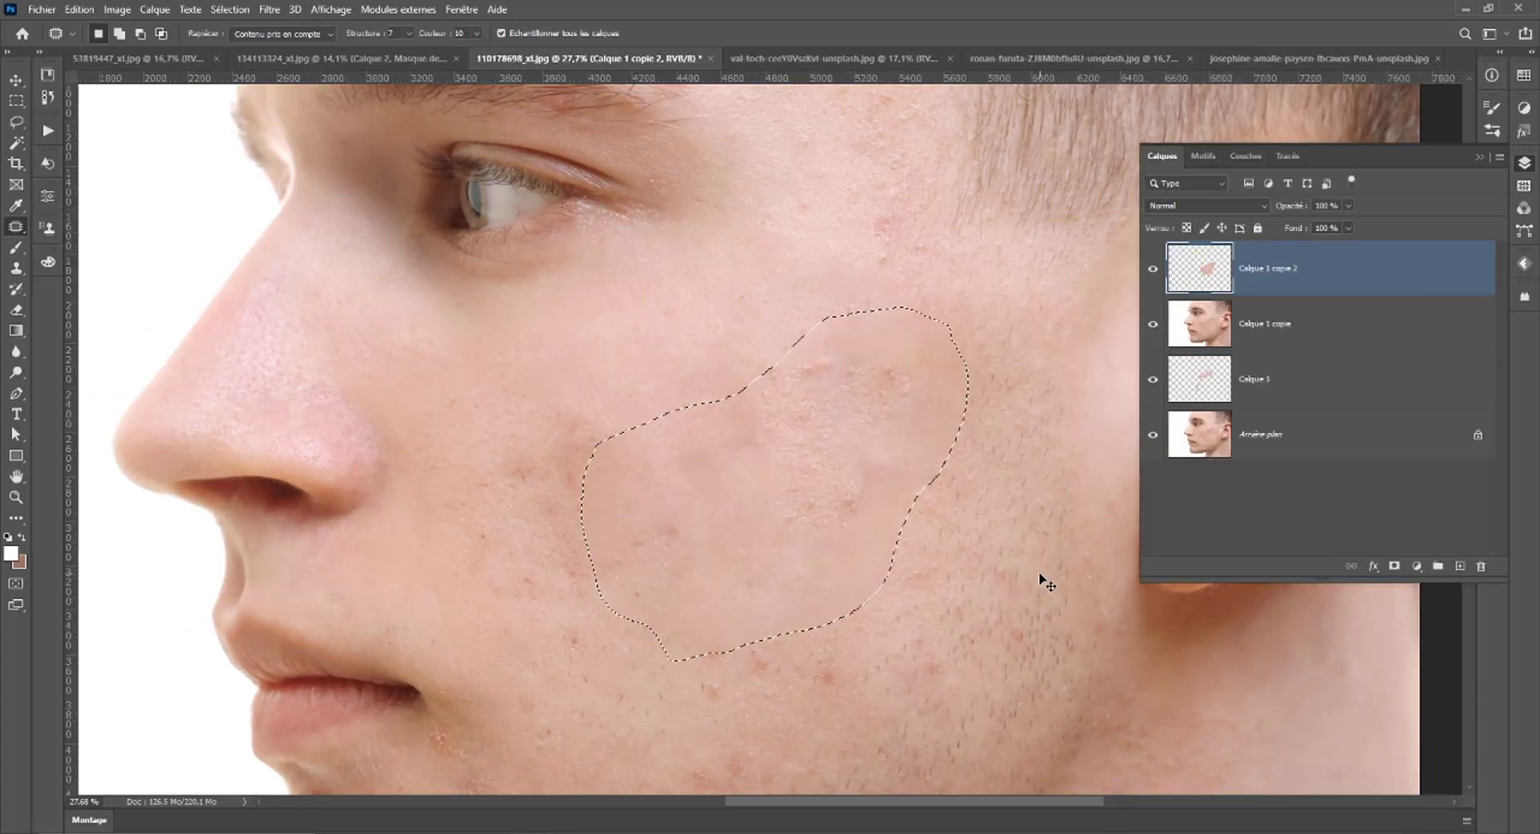
Deselect the filled area and toggle the retouch layer off and on to compare.
key("ctrl+d")
scroll(908, 540, "down", 3)
scroll(909, 542, "down", 1)
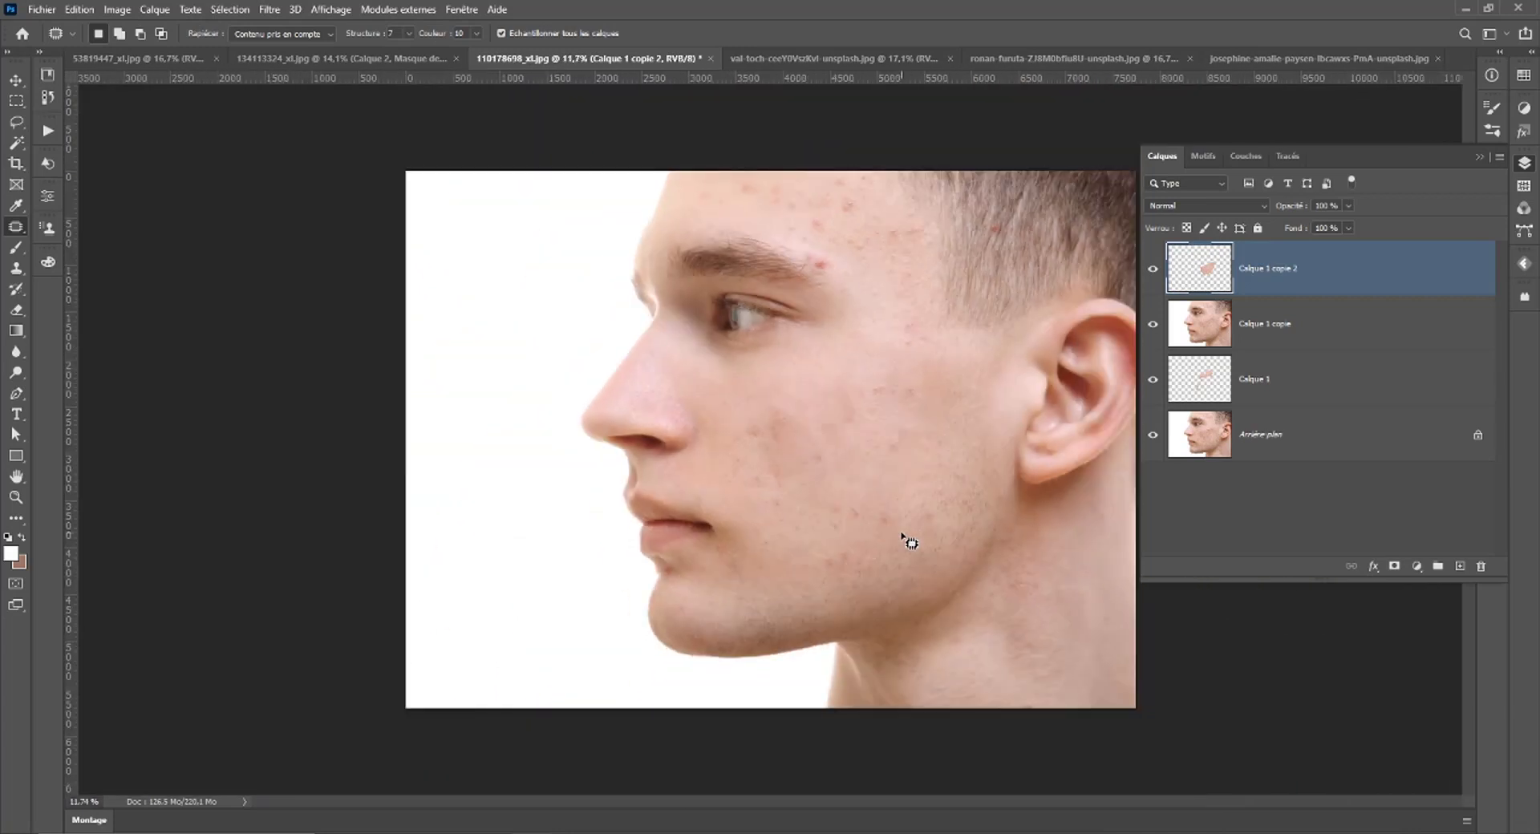
scroll(909, 542, "up", 2)
left_click(1153, 271)
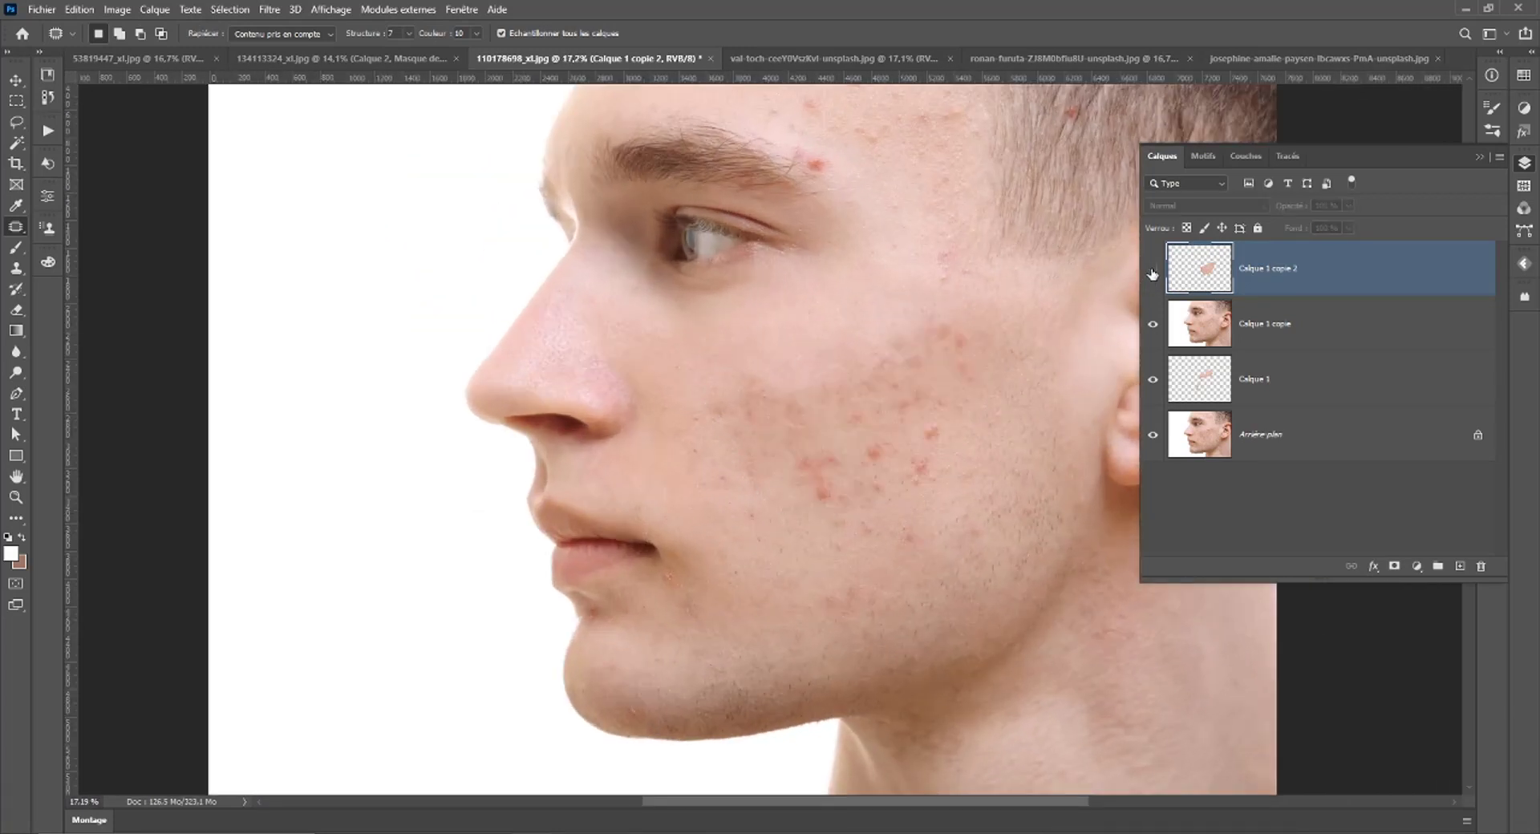
left_click(1153, 271)
left_click(1153, 271)
left_click(1153, 271)
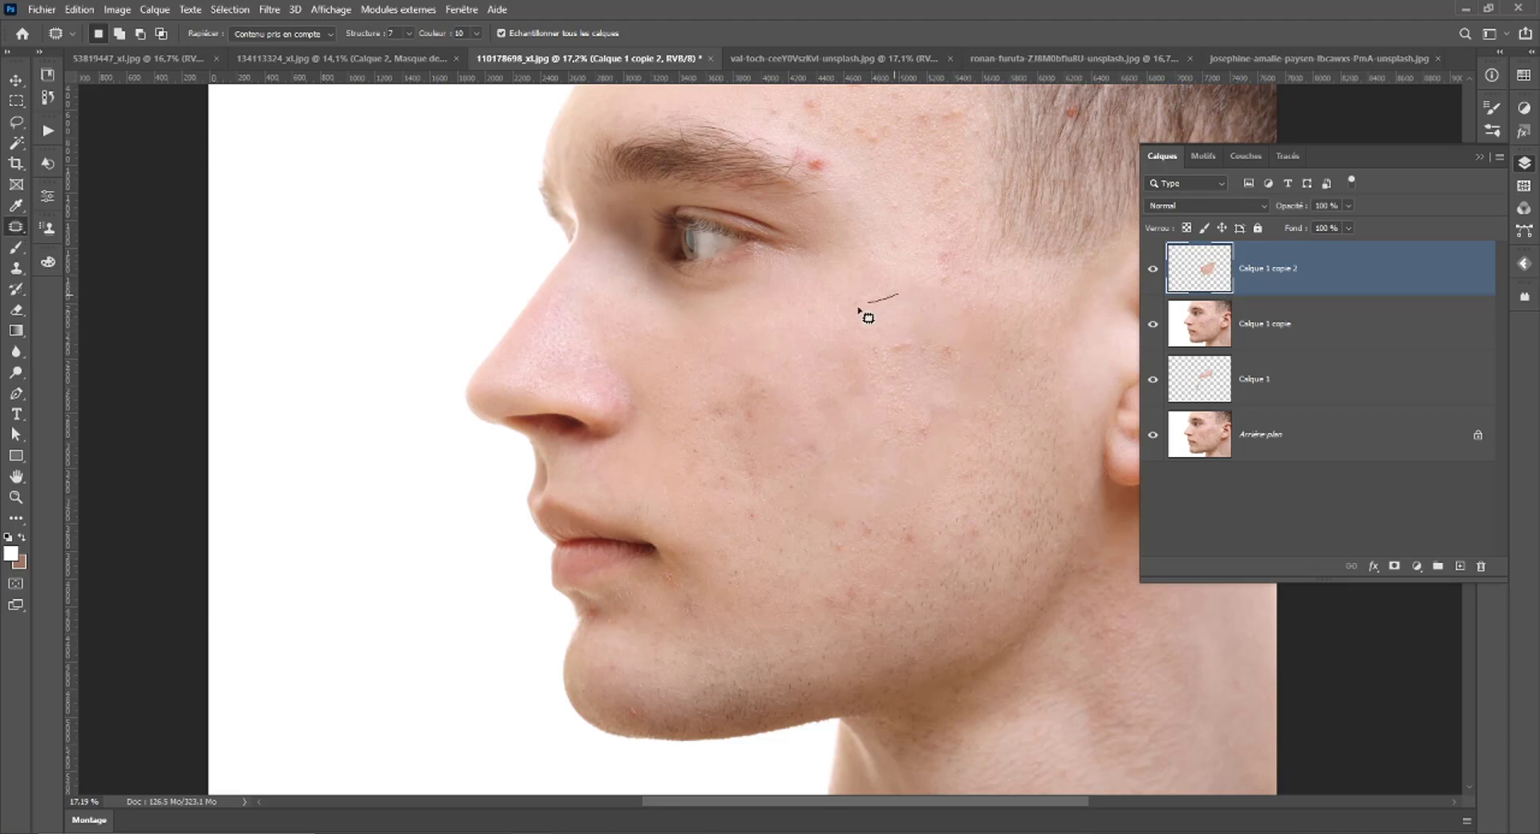
Patch another upper-cheek acne area with skin below, then delete both copy layers.
left_click_drag(947, 405, 995, 294)
left_click_drag(959, 361, 1002, 510)
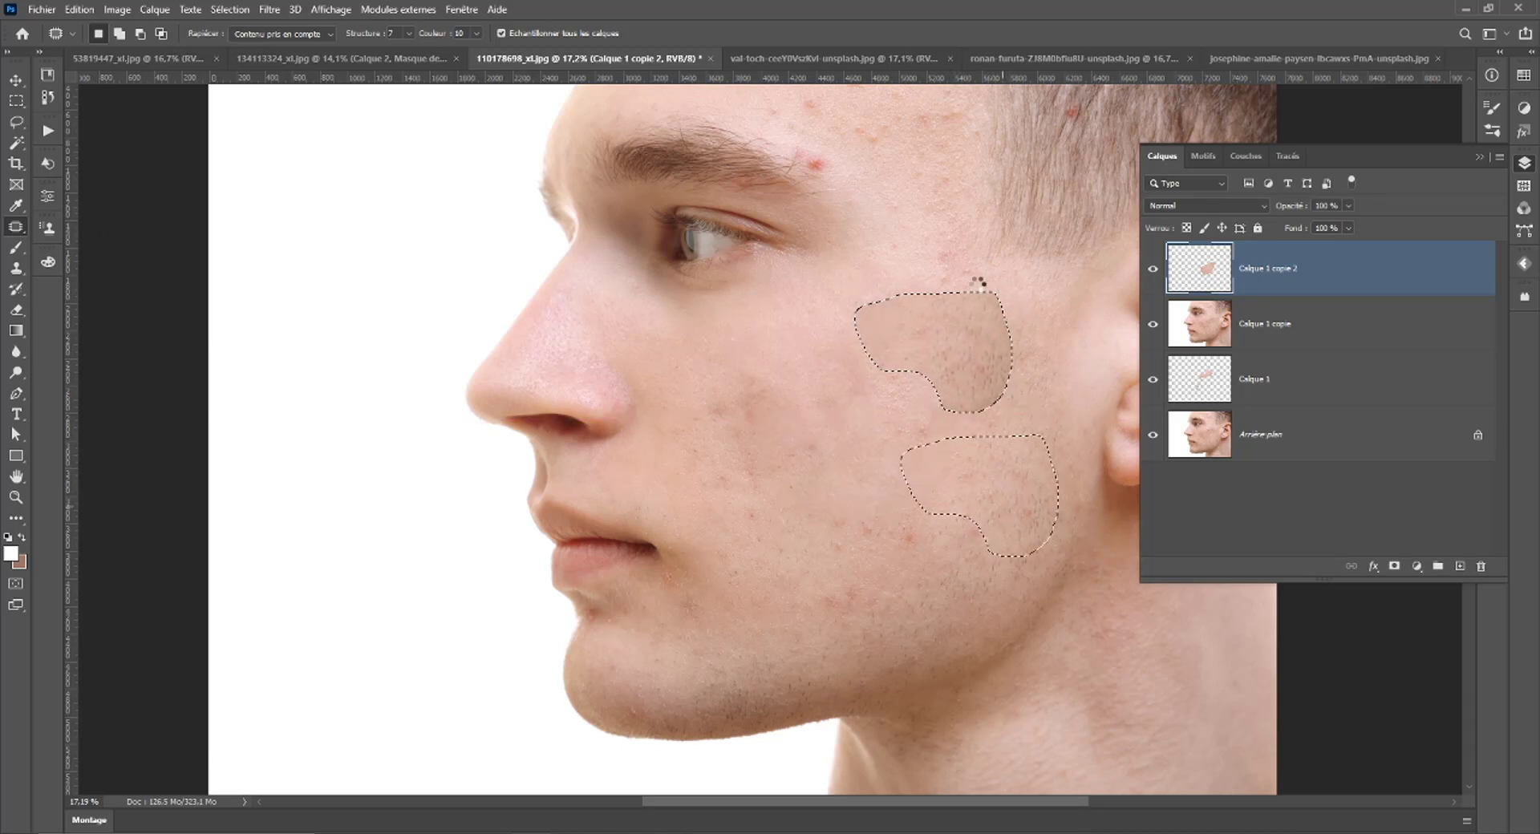
key("ctrl+d")
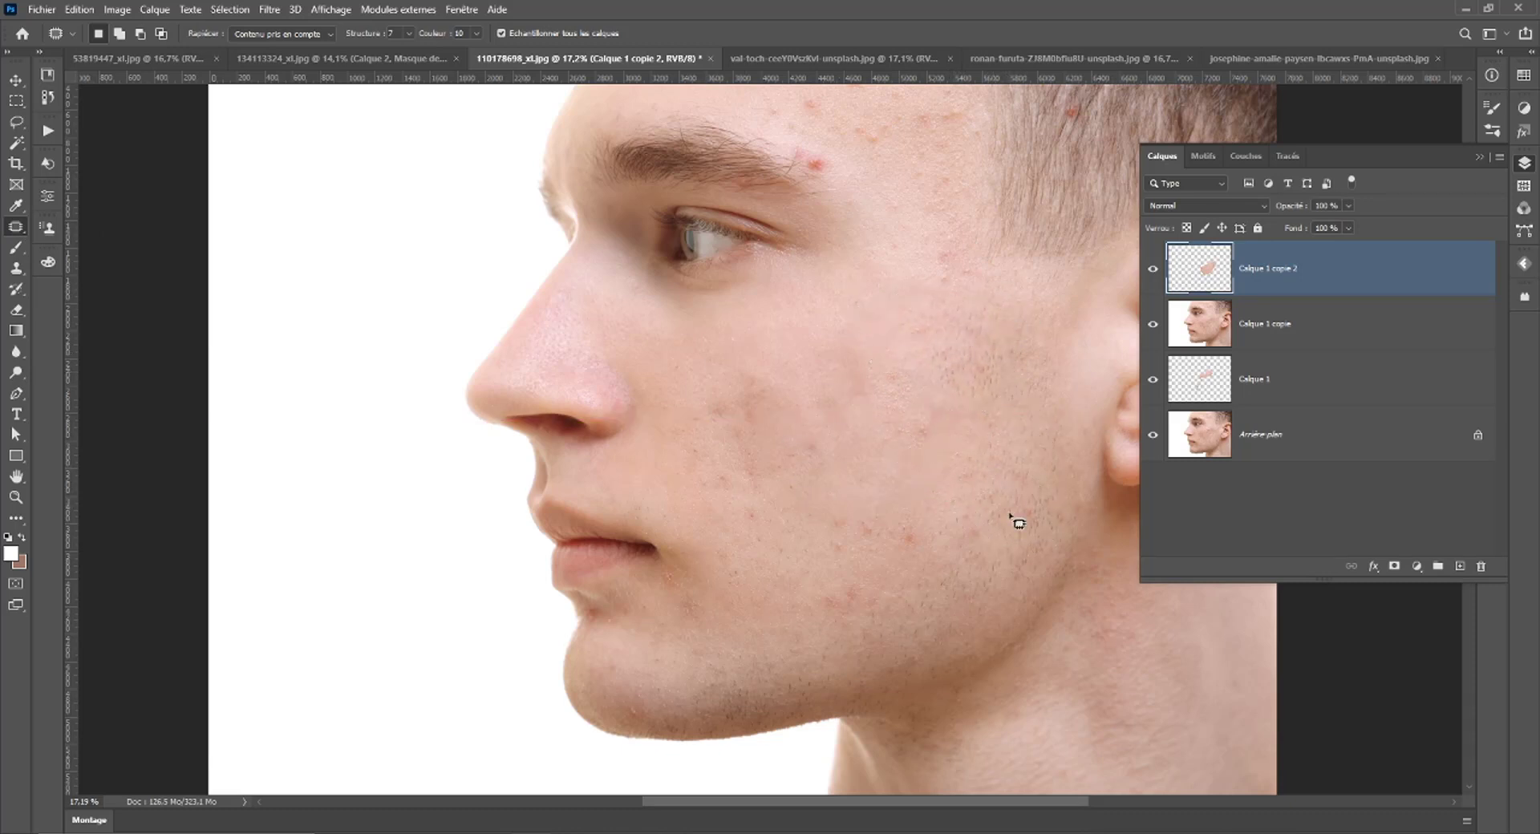
scroll(834, 562, "down", 2)
scroll(834, 561, "down", 2)
scroll(834, 562, "up", 1)
scroll(834, 562, "up", 2)
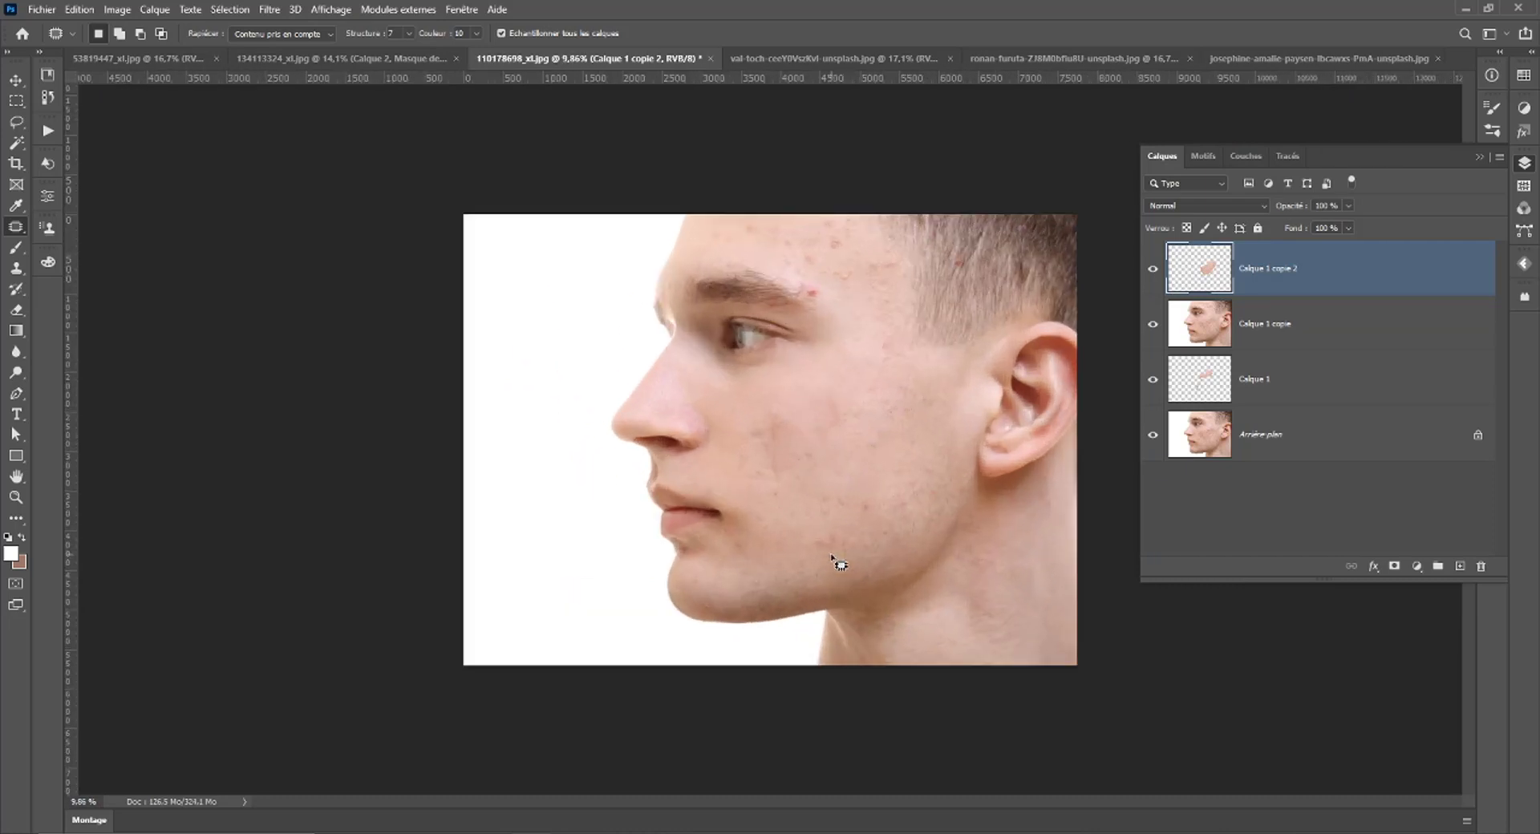
scroll(834, 561, "down", 1)
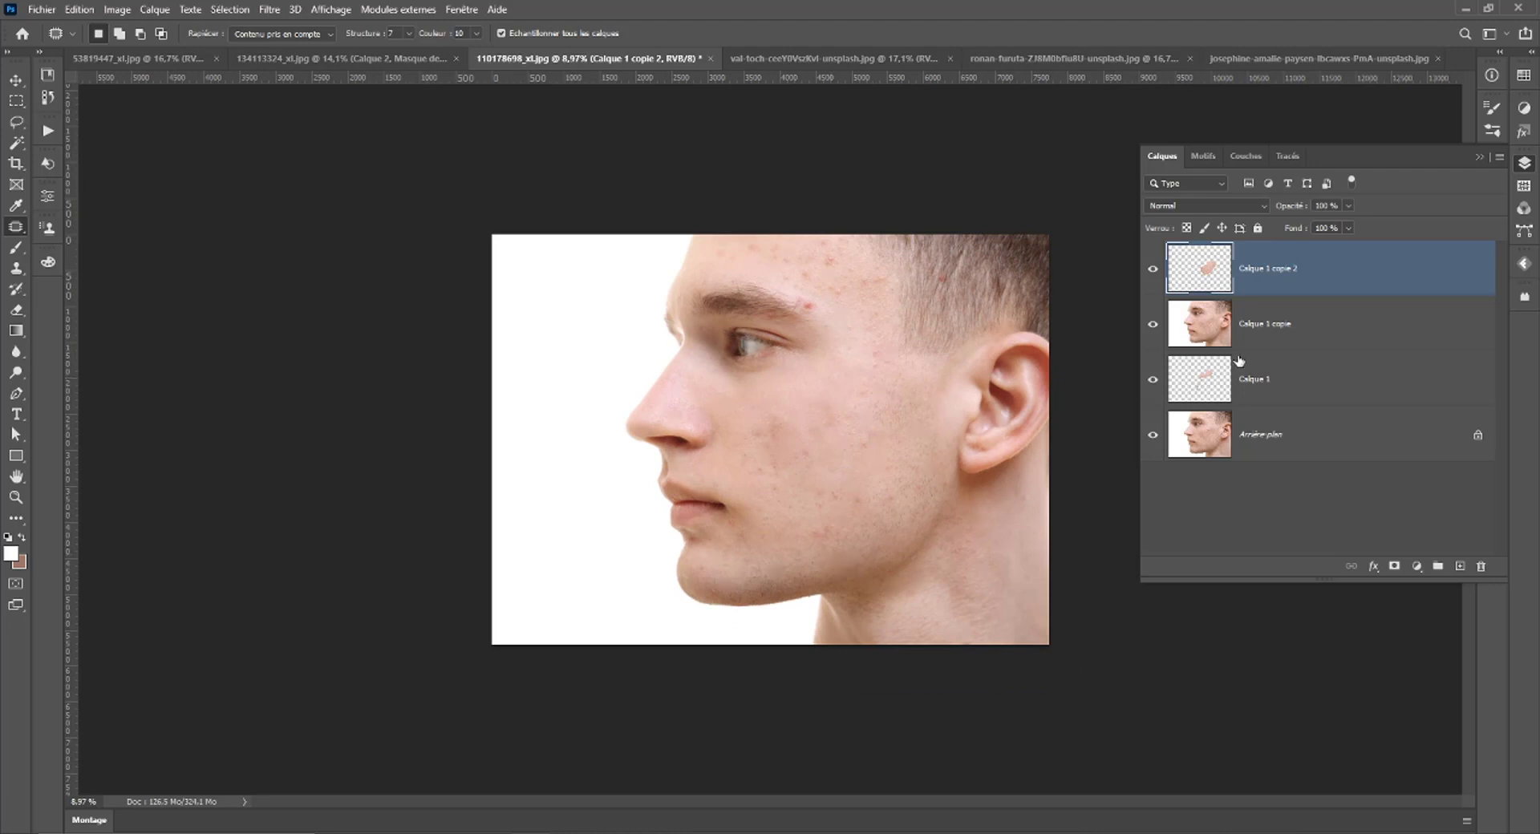
key("Delete")
key("Delete")
Switch to the Healing Brush at size 425, sample clean skin, then undo the stroke.
scroll(704, 435, "up", 1)
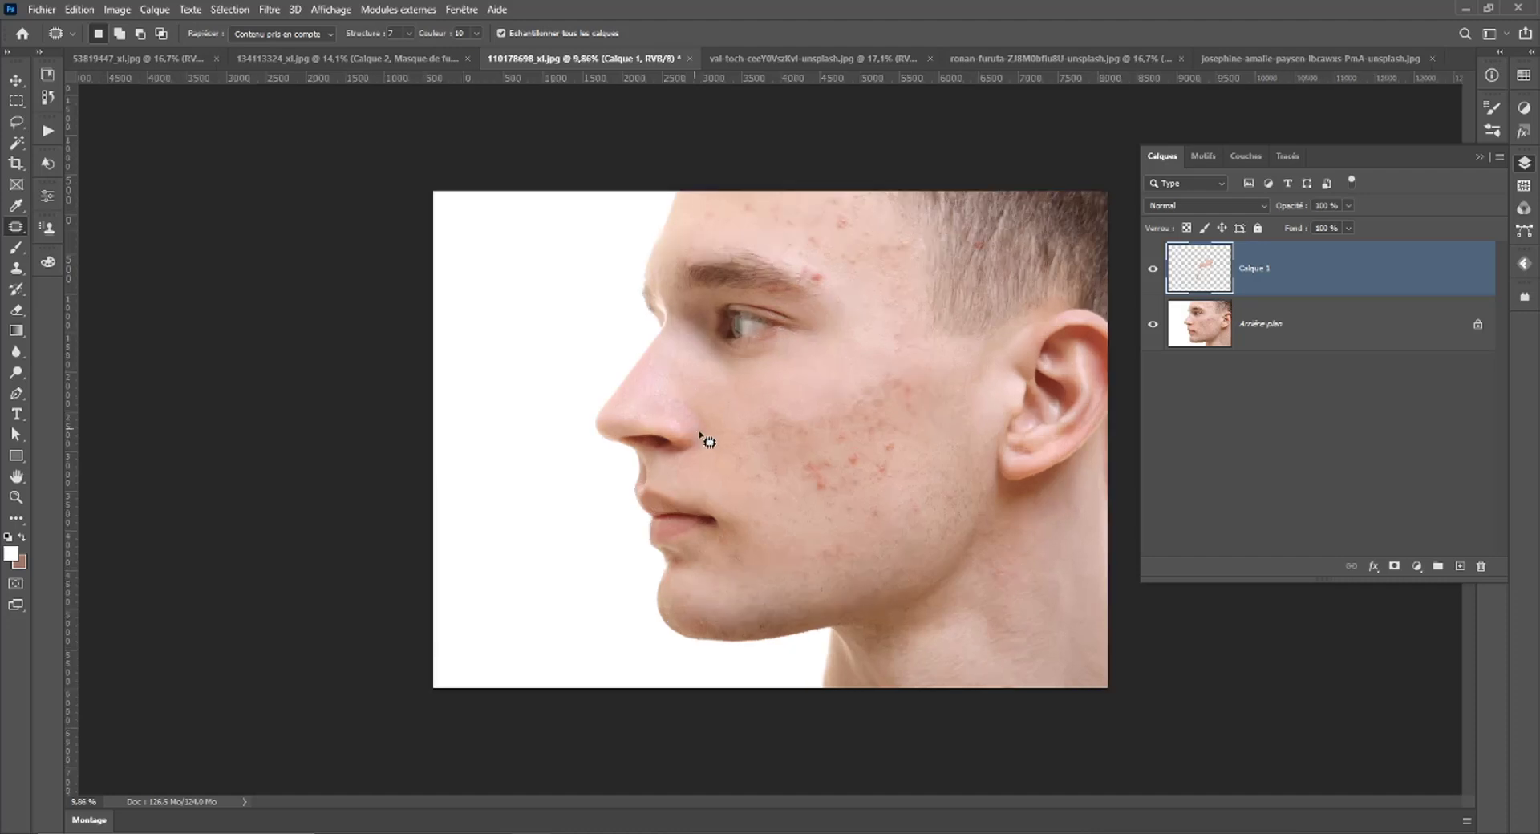
scroll(754, 449, "up", 2)
scroll(791, 461, "up", 2)
right_click(13, 234)
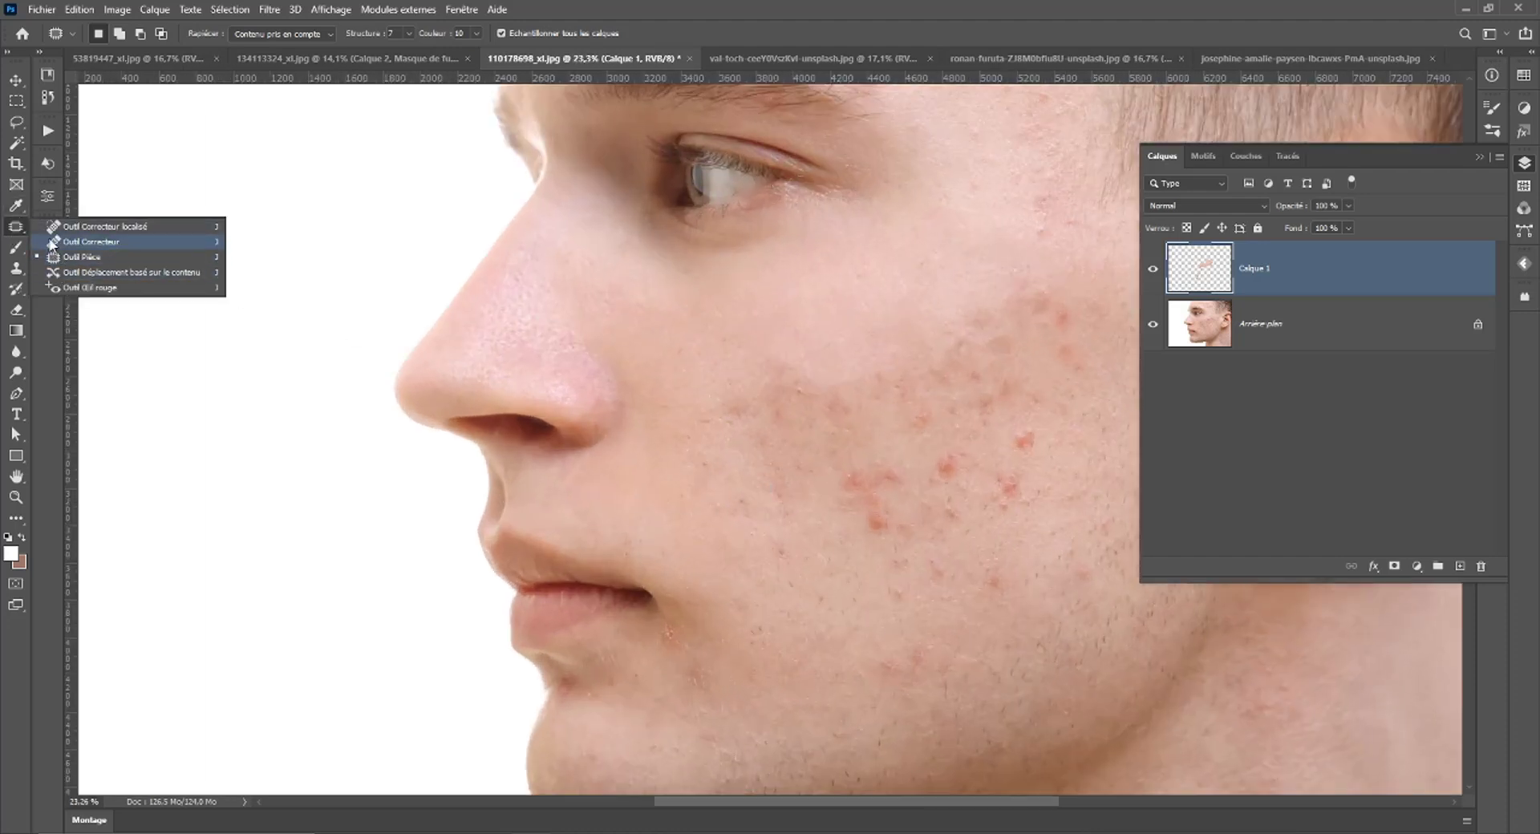
left_click(94, 241)
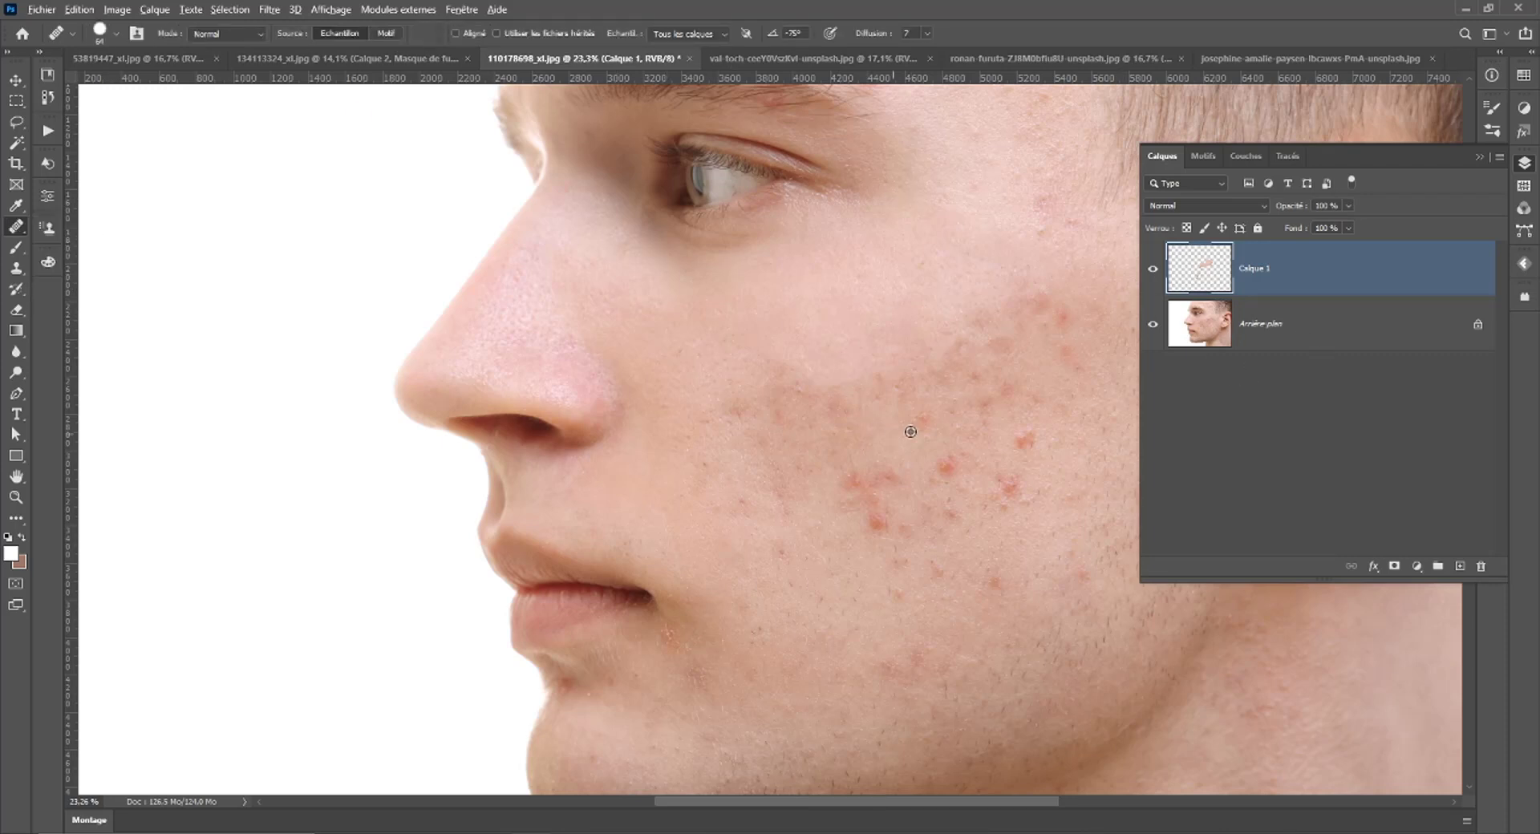
mouse_move(891, 430)
left_mouse_down()
mouse_move(930, 429)
mouse_move(869, 499)
left_mouse_up()
left_click(839, 320, "alt")
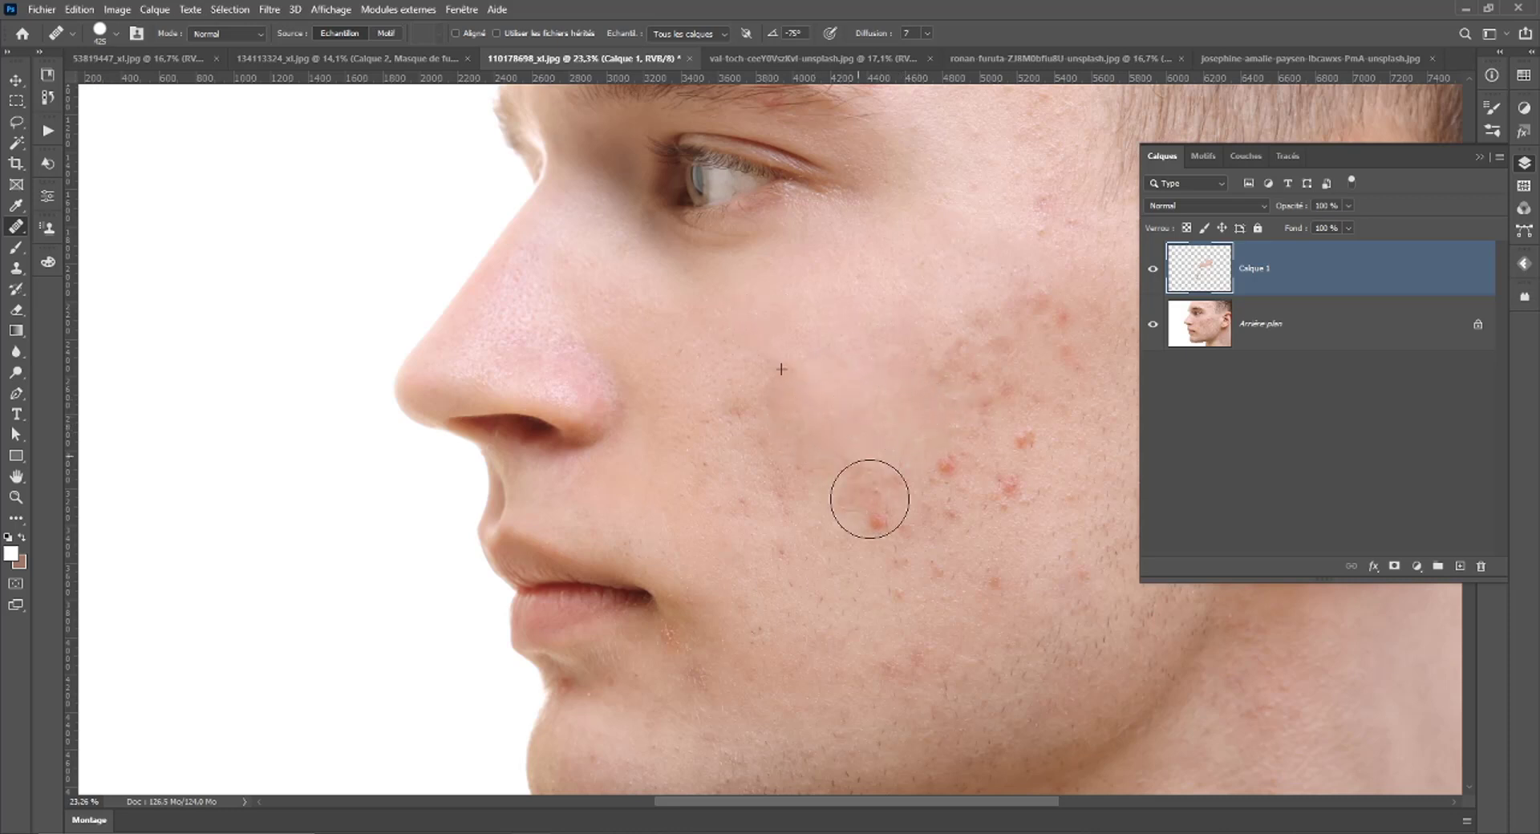
key("ctrl+z")
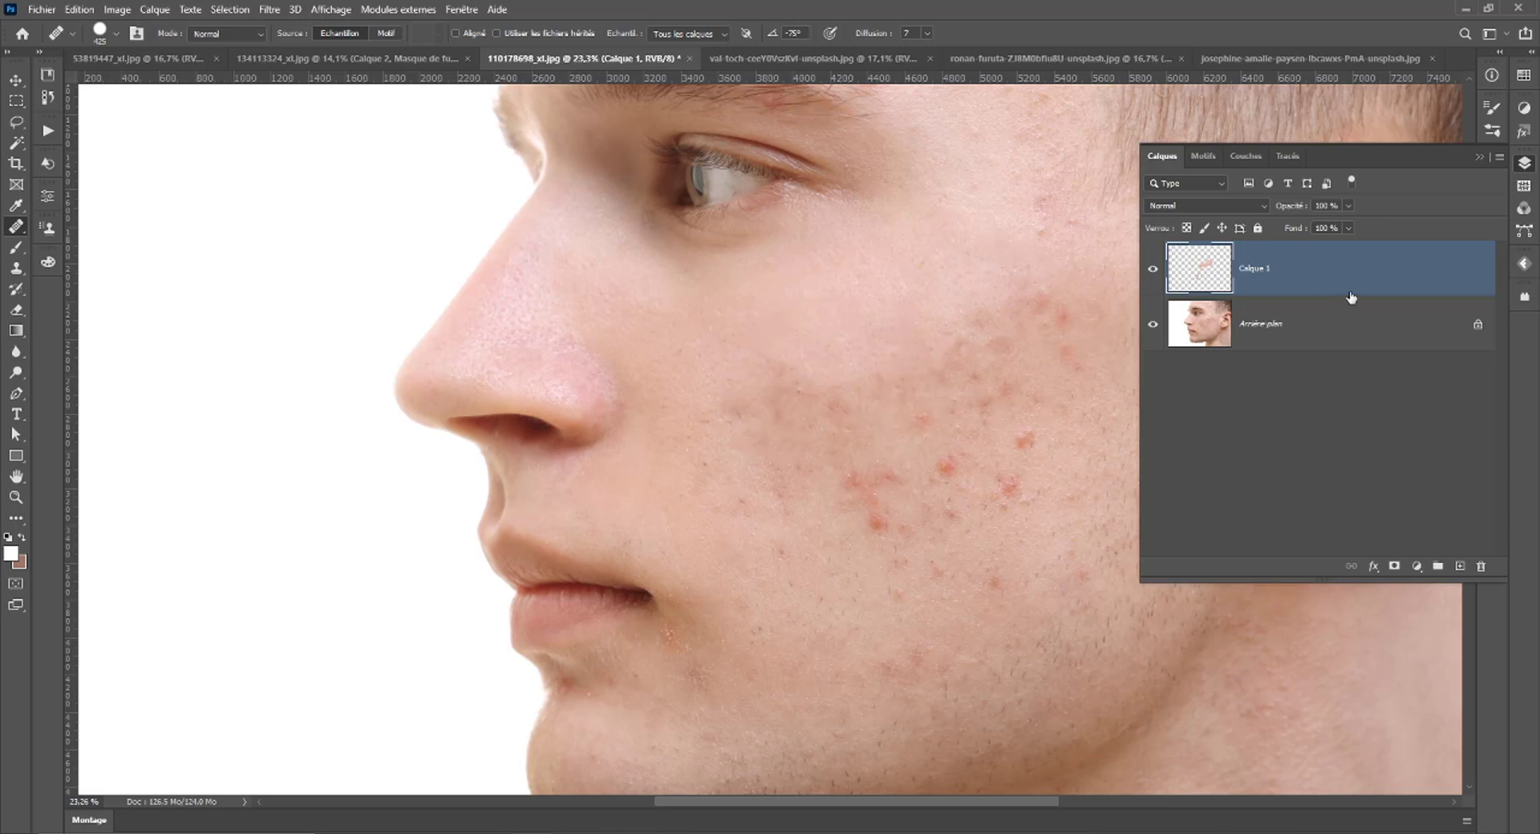
Change the brush hardness and heal the cheek skin with one stroke.
right_click(845, 347)
left_click_drag(900, 421, 808, 378)
left_click(822, 351)
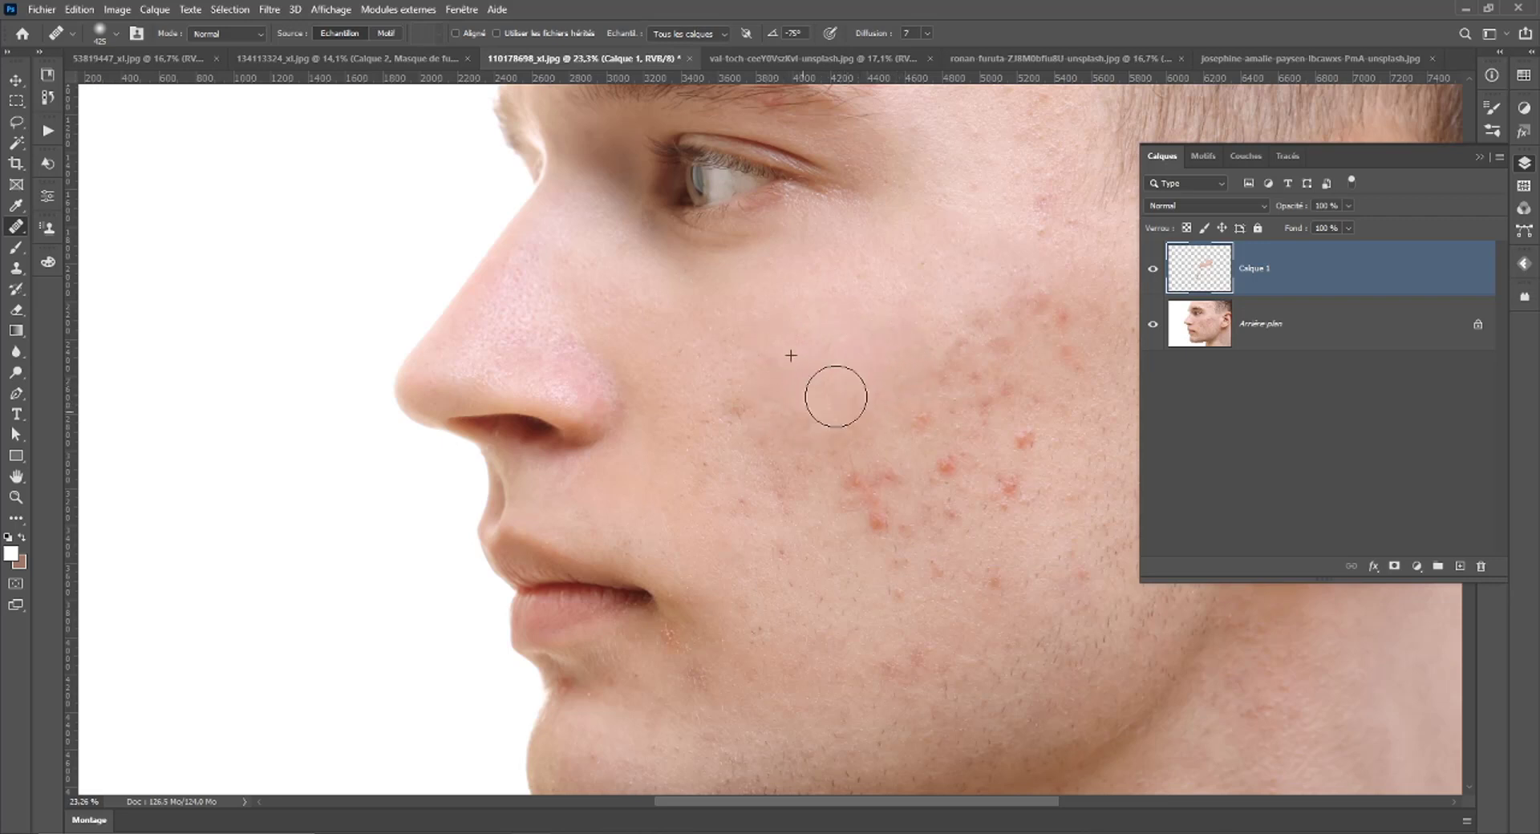
left_click_drag(808, 378, 849, 439)
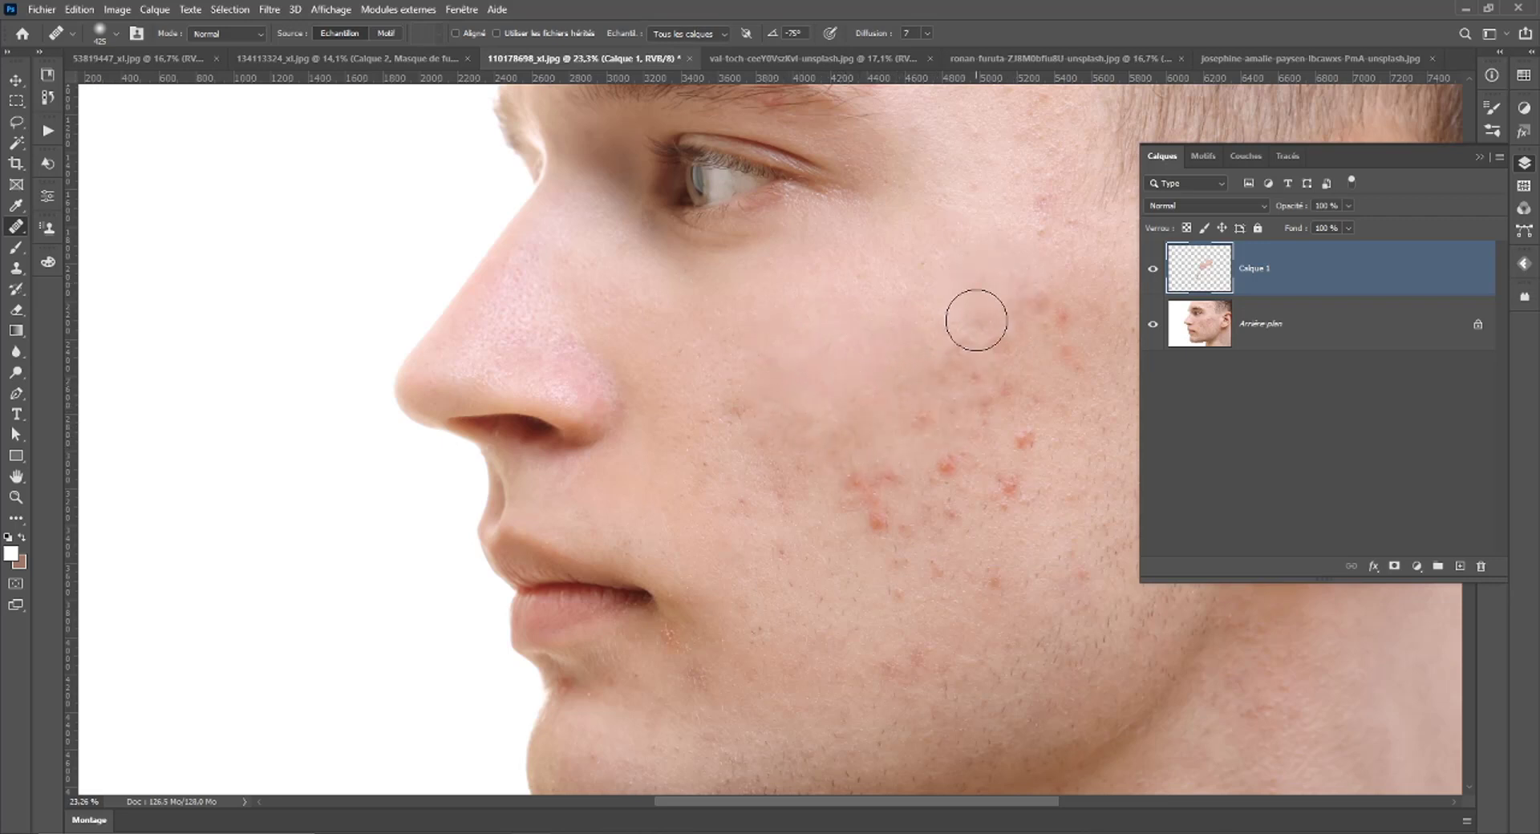
Resize the brush to 81 then 227, sample clean skin, and heal the cheek acne.
key("alt")
right_click(828, 543, "alt")
right_click(831, 541, "alt")
right_click(864, 520, "alt")
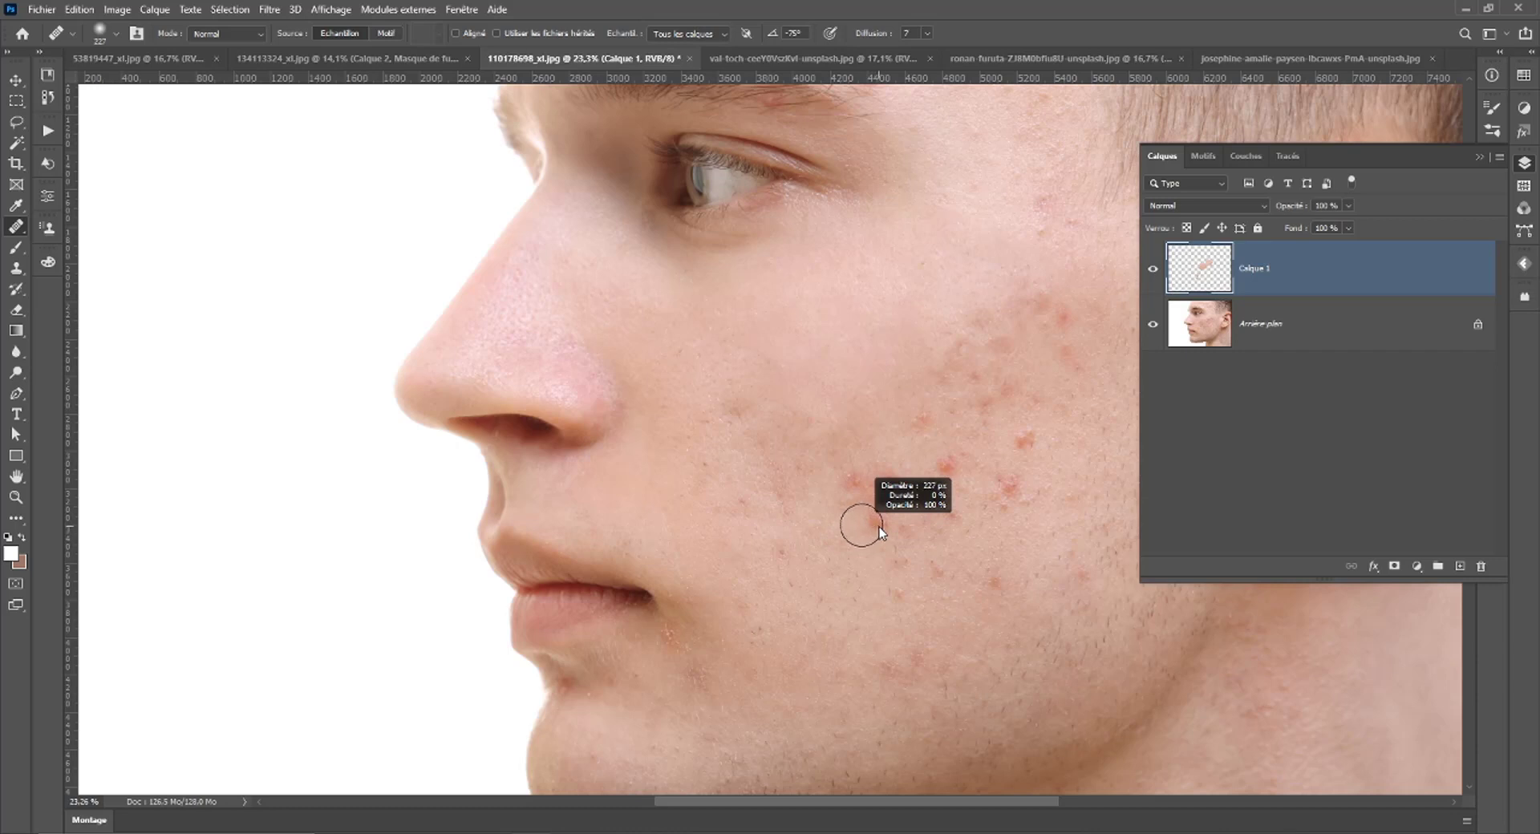
left_click(871, 529)
left_click_drag(871, 528, 883, 468)
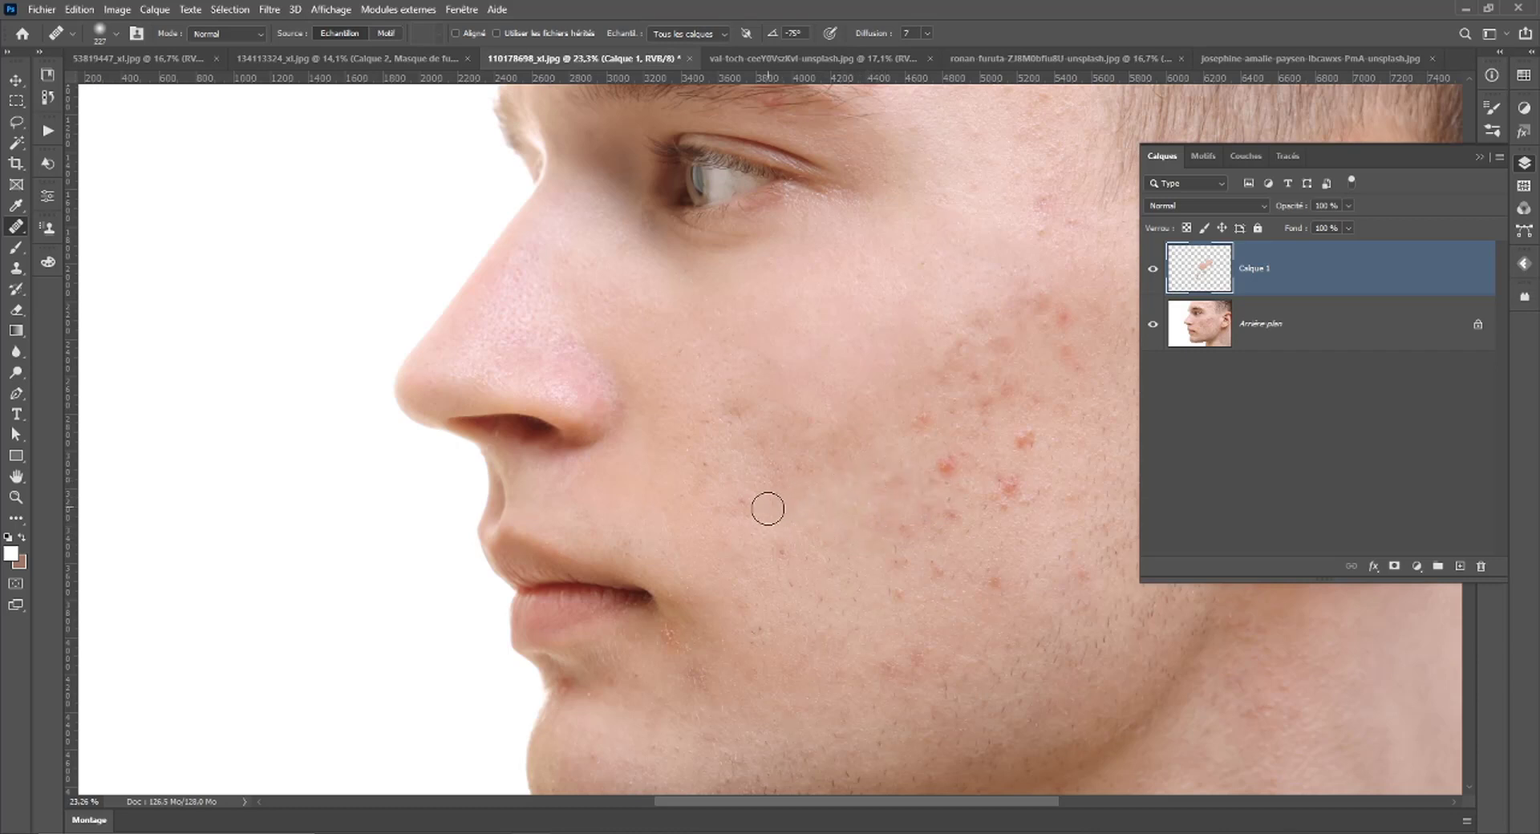
left_click(897, 479)
Toggle Calque 1 off and on several times to compare against the original skin.
scroll(911, 436, "up", 1)
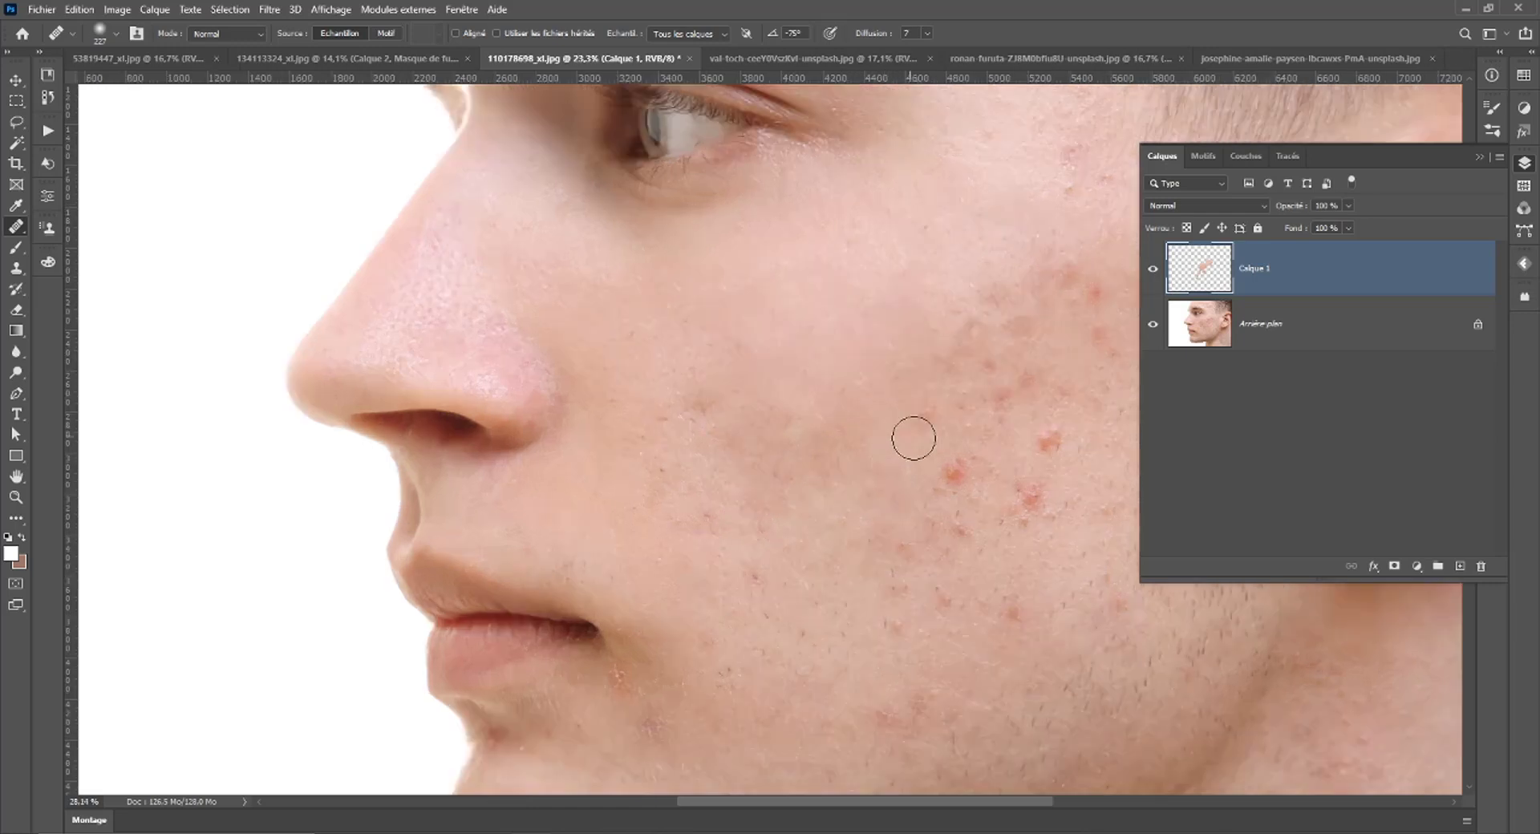
scroll(912, 436, "up", 5)
scroll(882, 417, "up", 1)
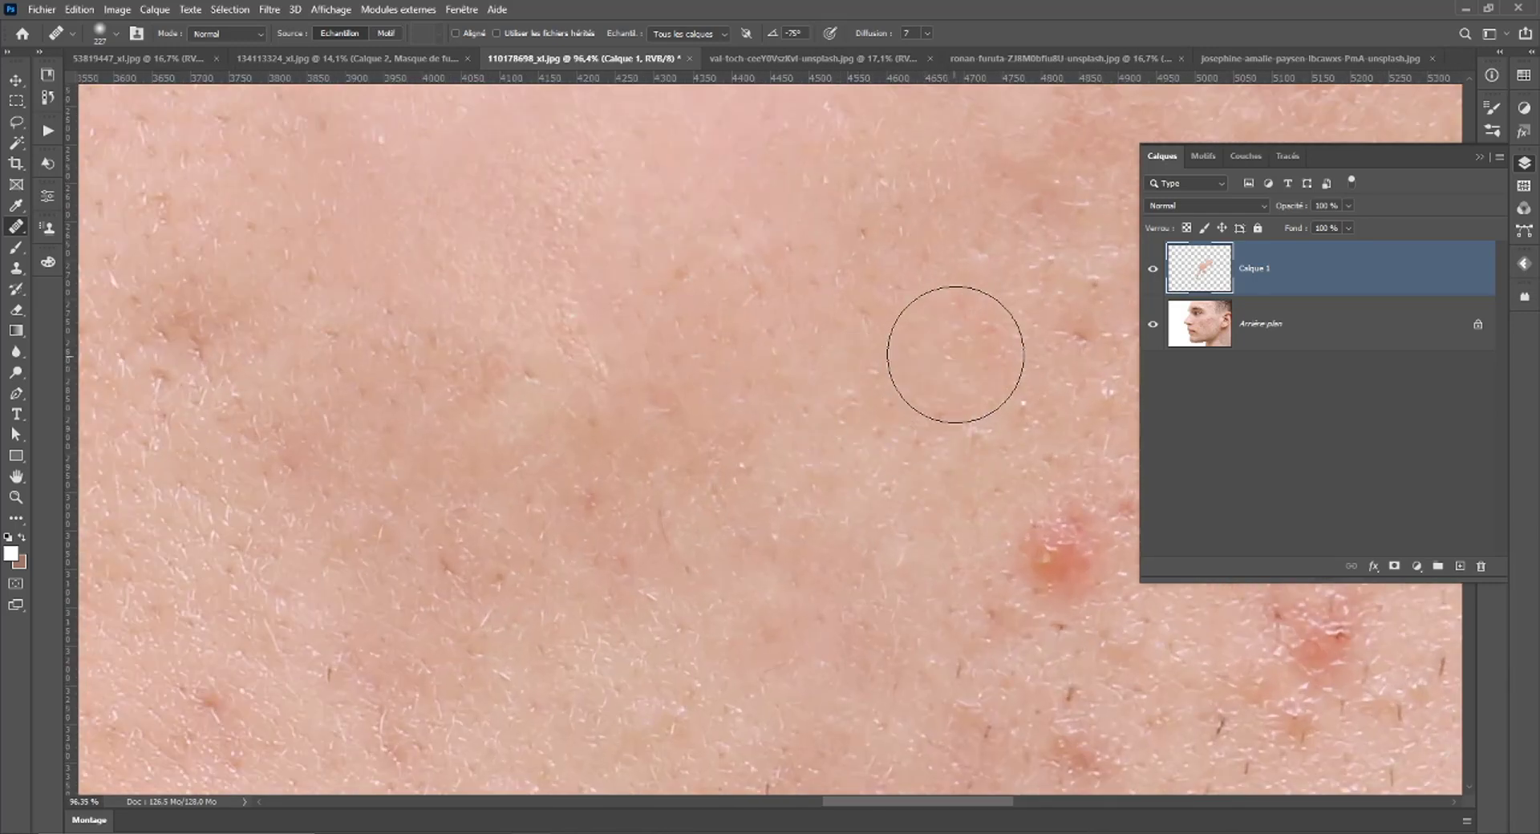
scroll(750, 445, "down", 3)
scroll(769, 457, "down", 5)
scroll(629, 585, "down", 2)
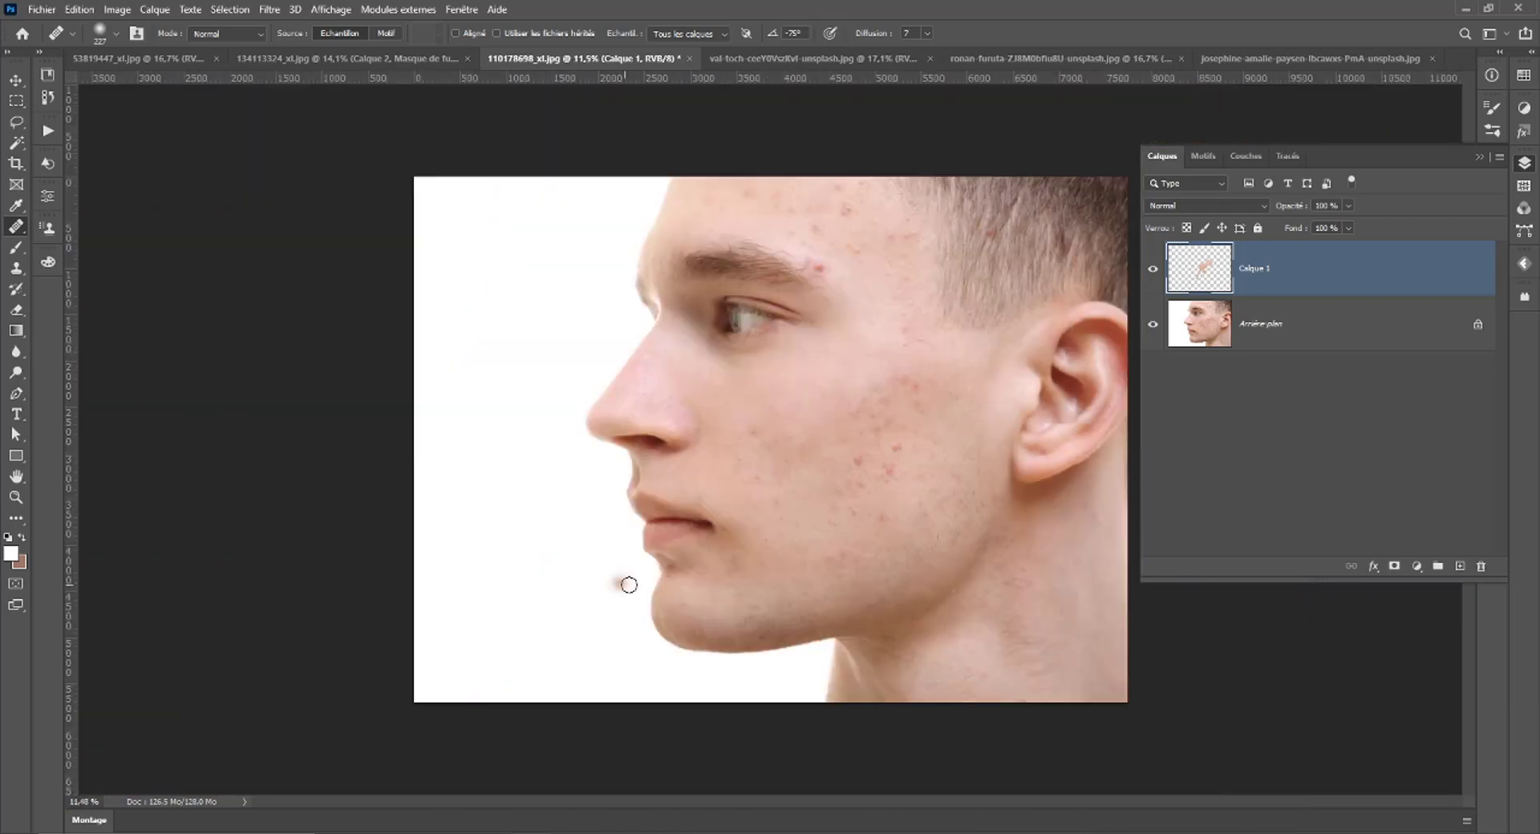
left_click(1153, 269)
left_click(1154, 270)
left_click(1155, 272)
left_click(1154, 270)
left_click(1153, 270)
left_click(1154, 270)
Heal four more red acne spots across the cheek.
scroll(775, 524, "up", 3)
scroll(987, 417, "up", 2)
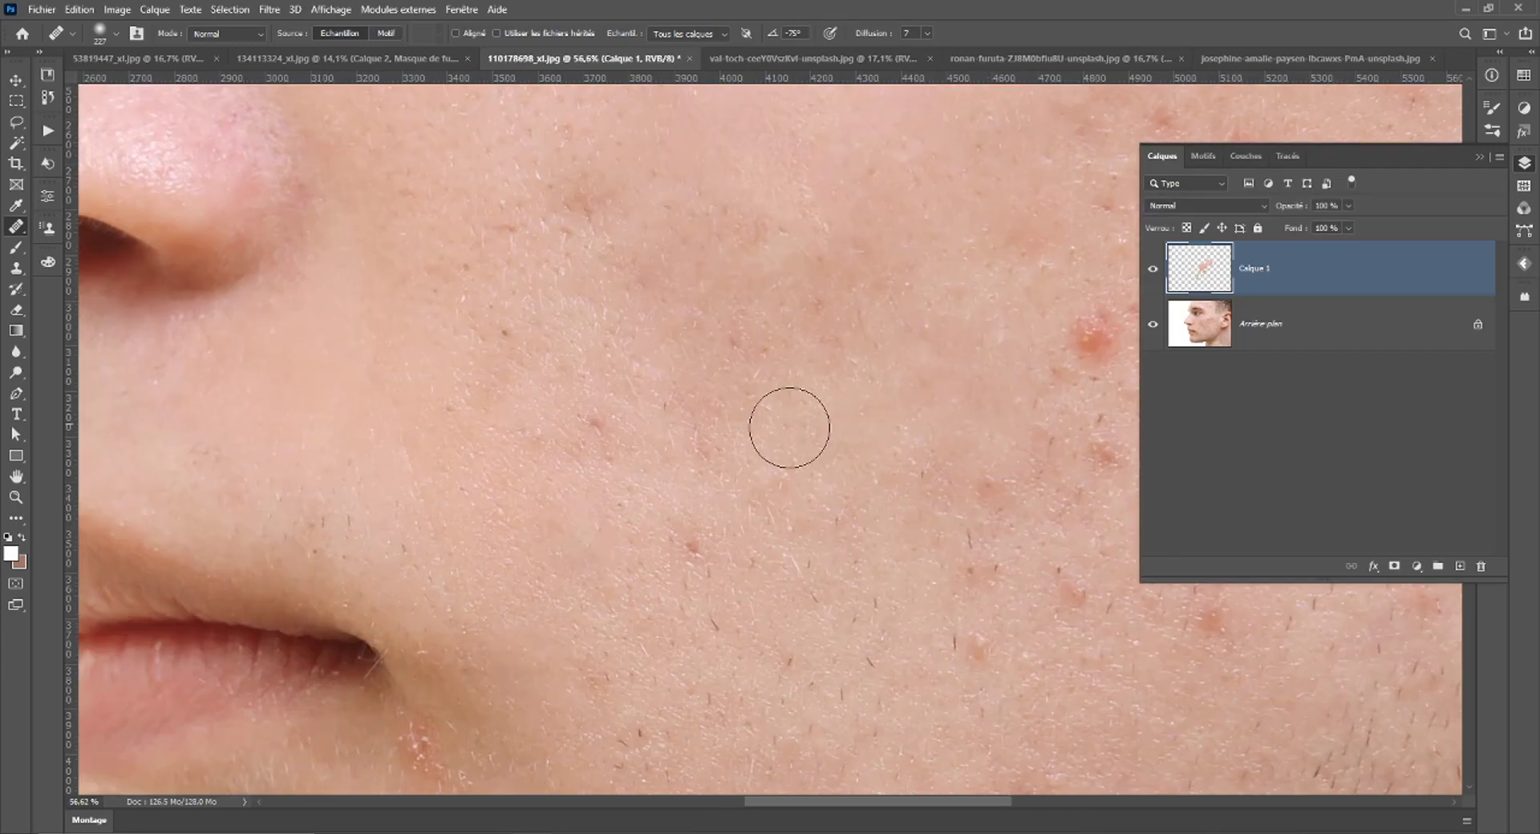
left_click_drag(976, 361, 660, 420)
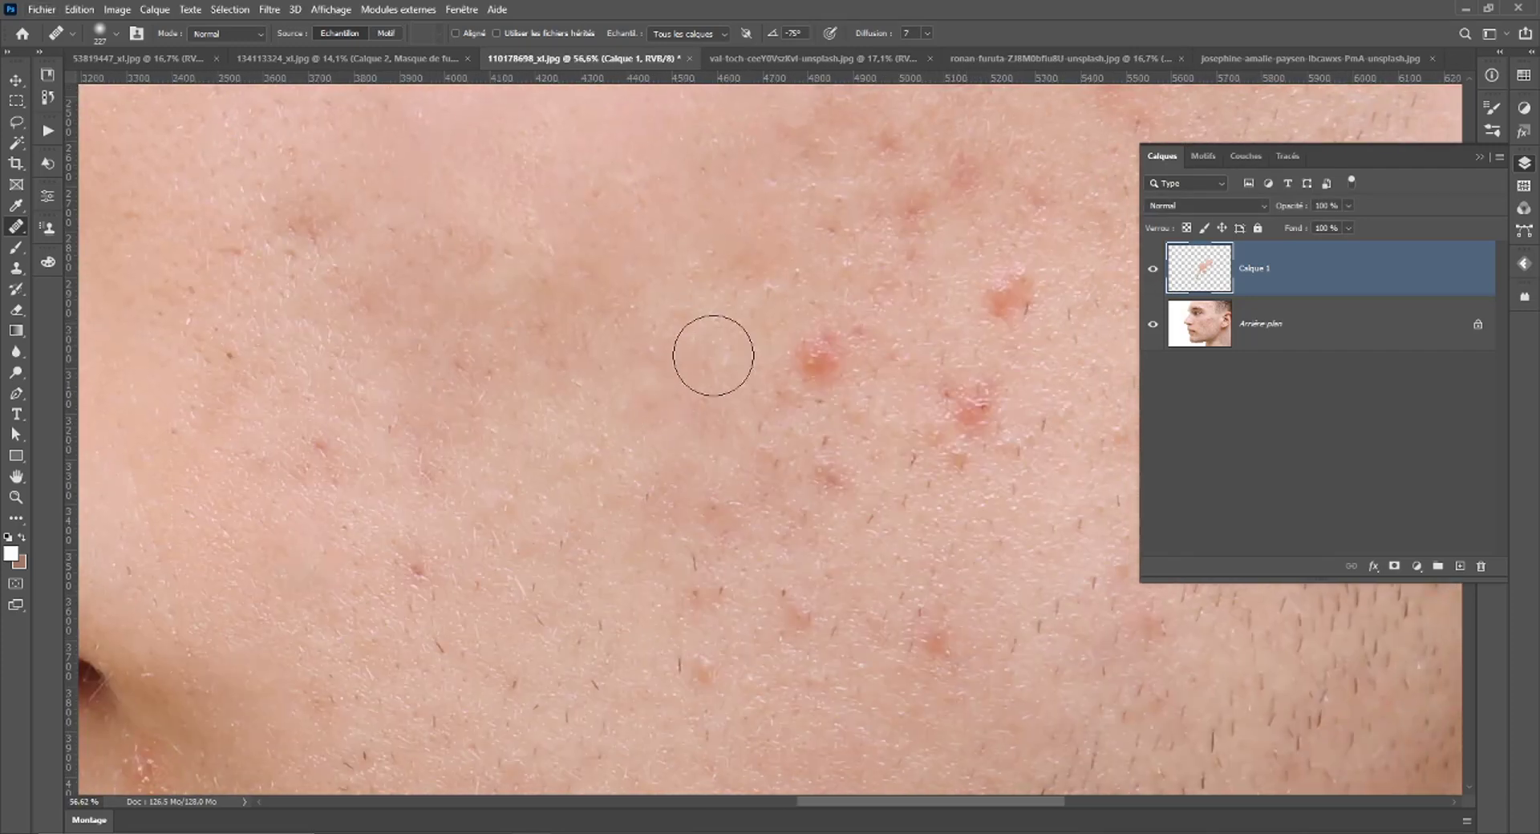
left_click(817, 361)
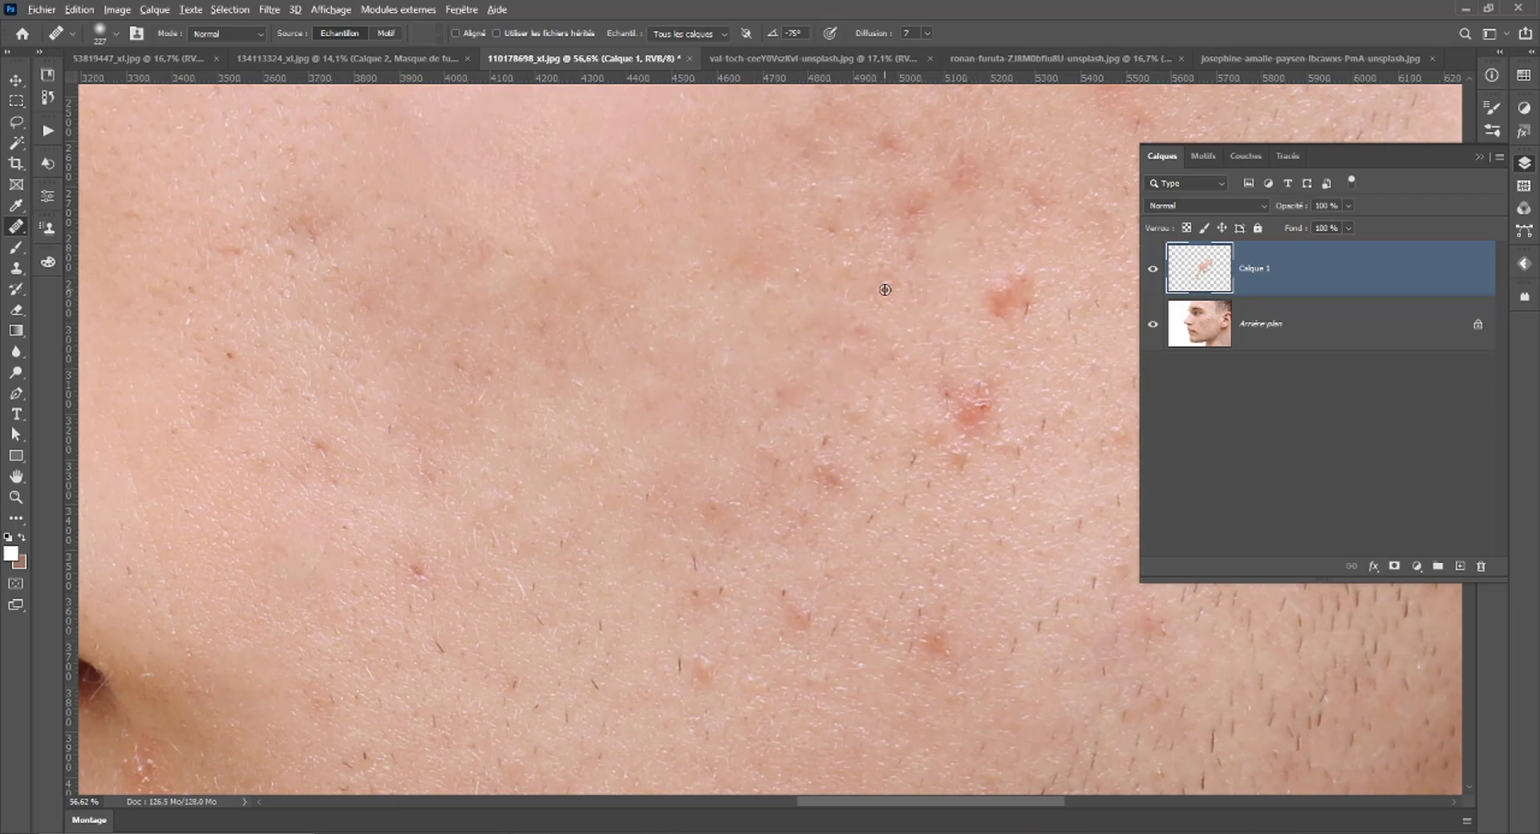
left_click(946, 299, "alt")
left_click(997, 302)
left_click(958, 413)
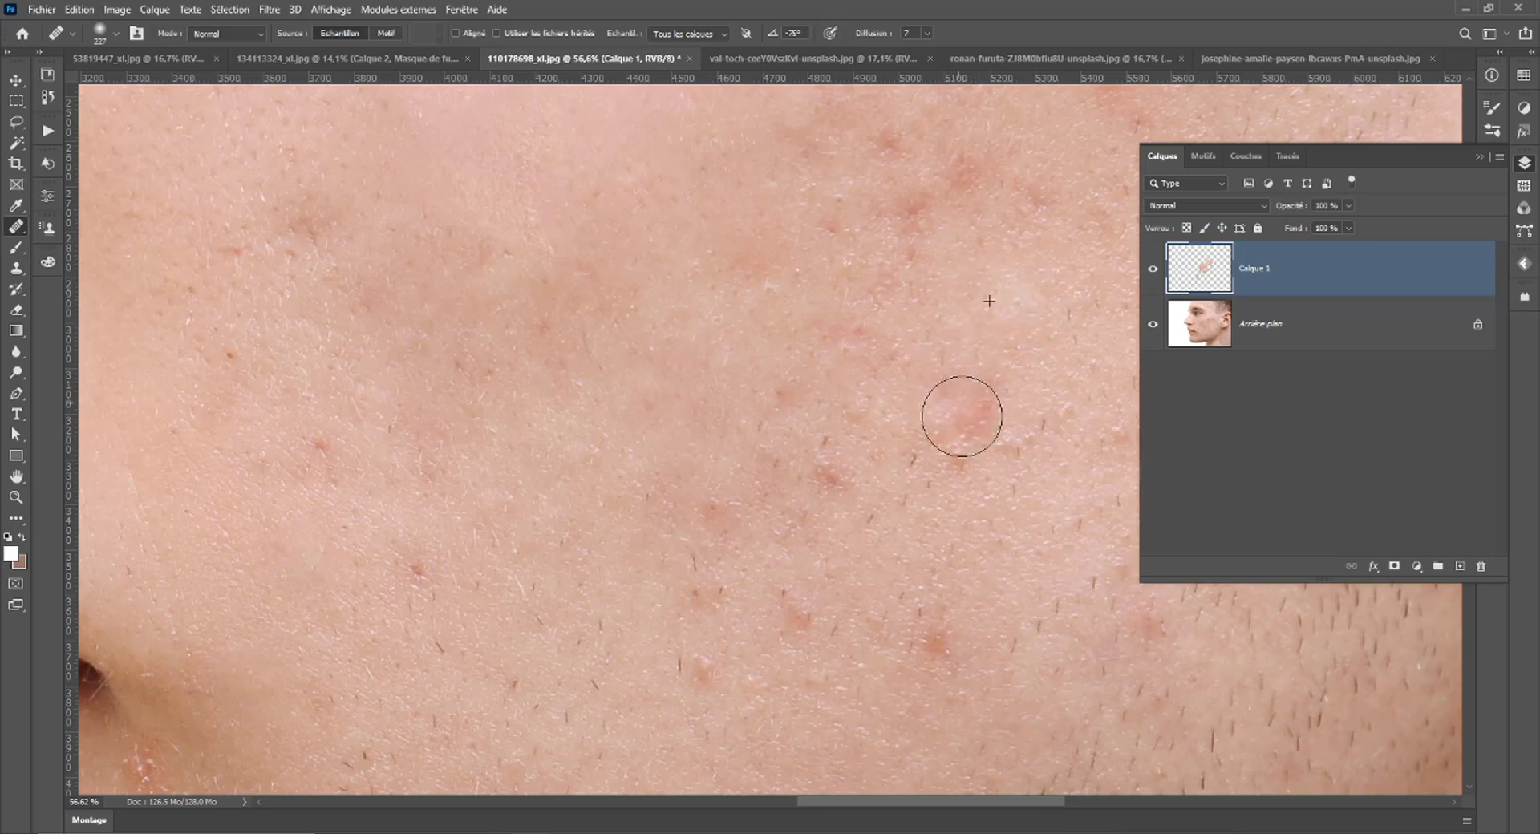
scroll(953, 405, "down", 3)
scroll(955, 405, "down", 2)
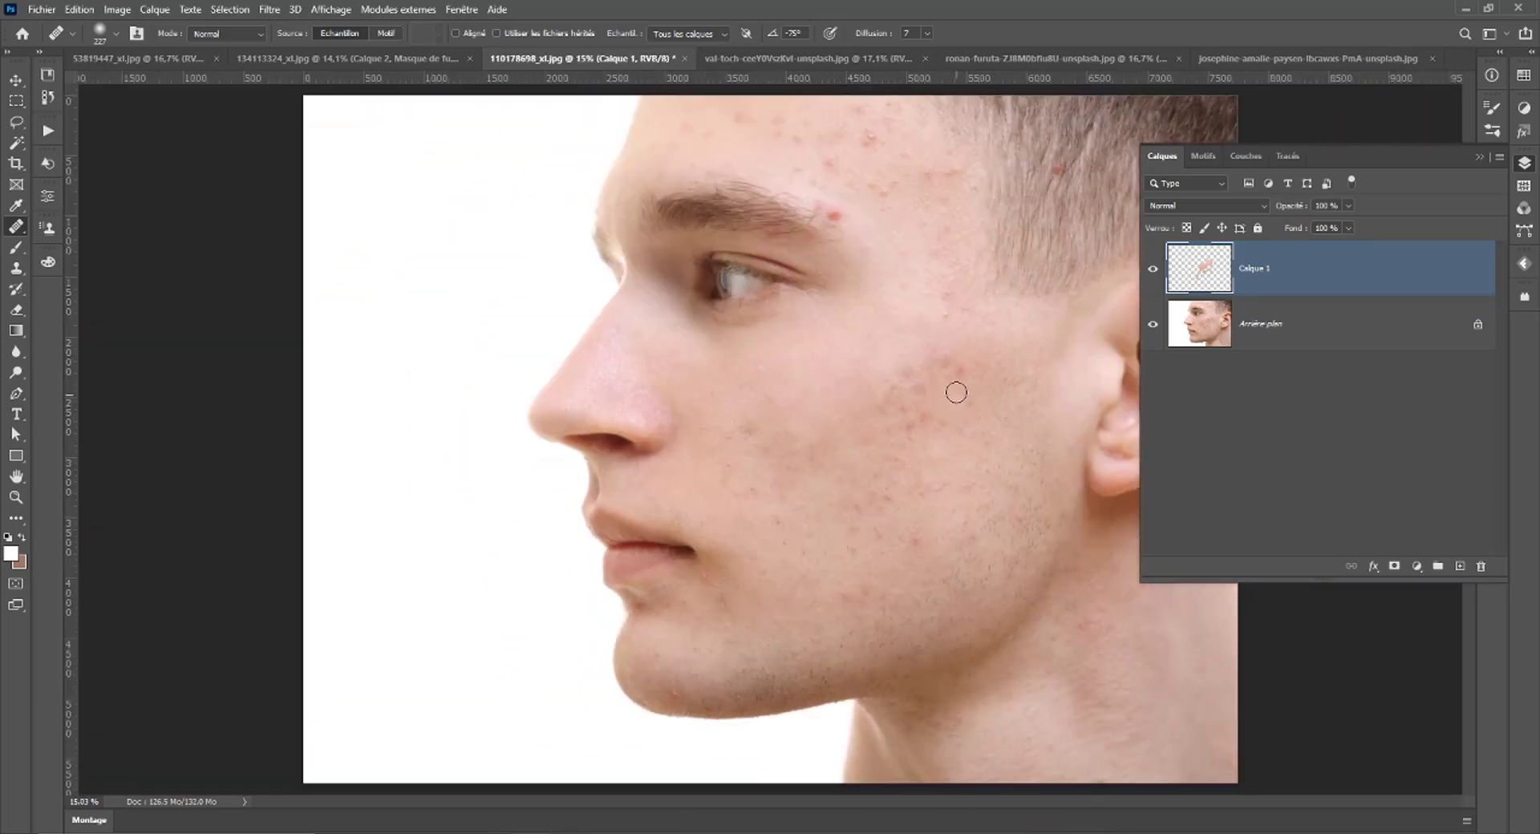
scroll(954, 405, "down", 1)
Toggle Calque 1 to compare, then open and dismiss the brush settings popup.
left_click(1153, 270)
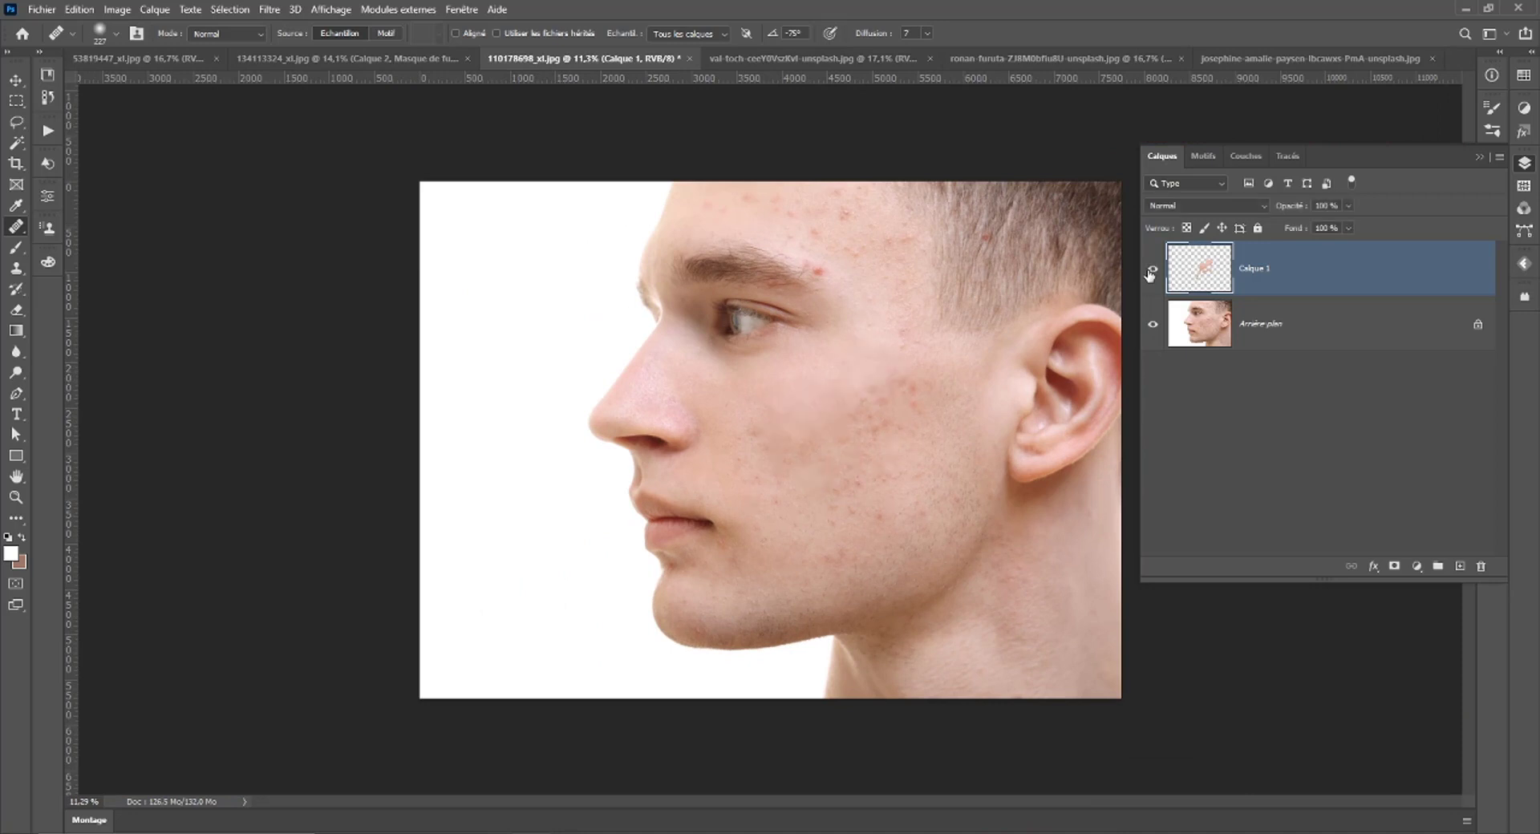
left_click(1151, 271)
right_click(961, 463)
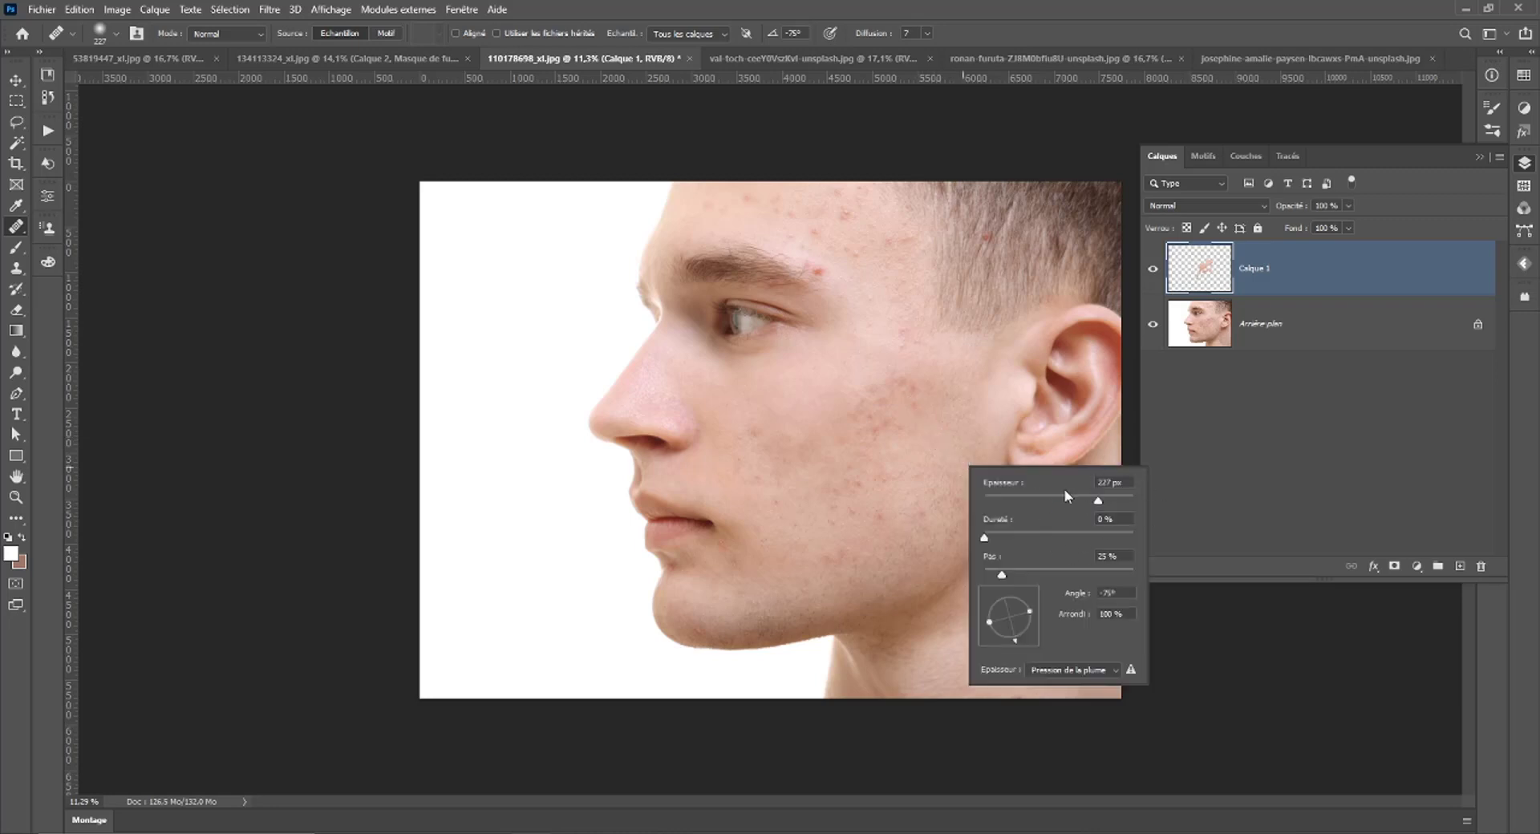
key("Escape")
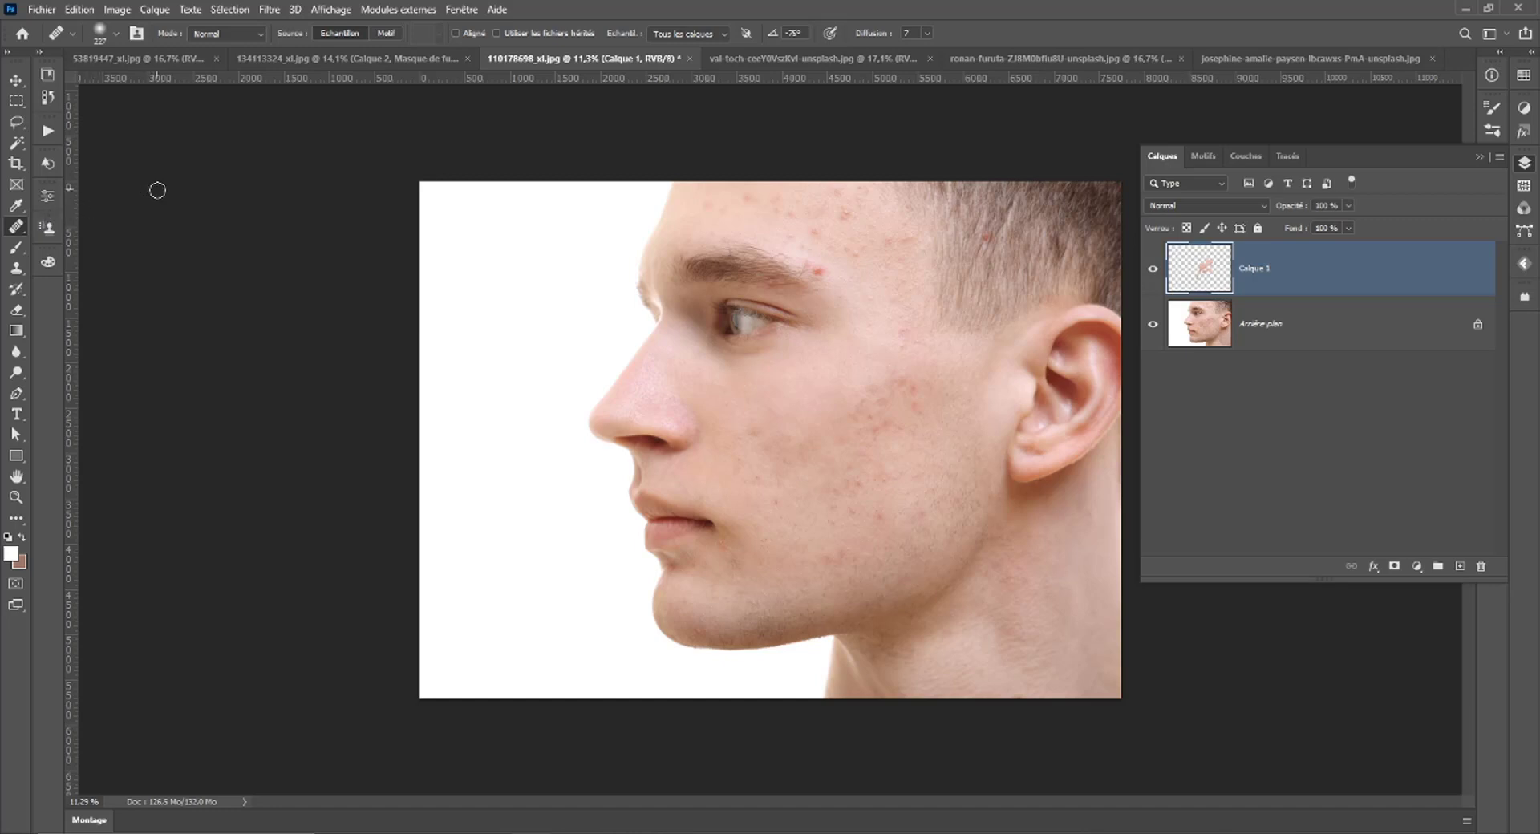
Reopen the brush settings and presets to confirm the 227 px, 0% hardness brush.
right_click(832, 348)
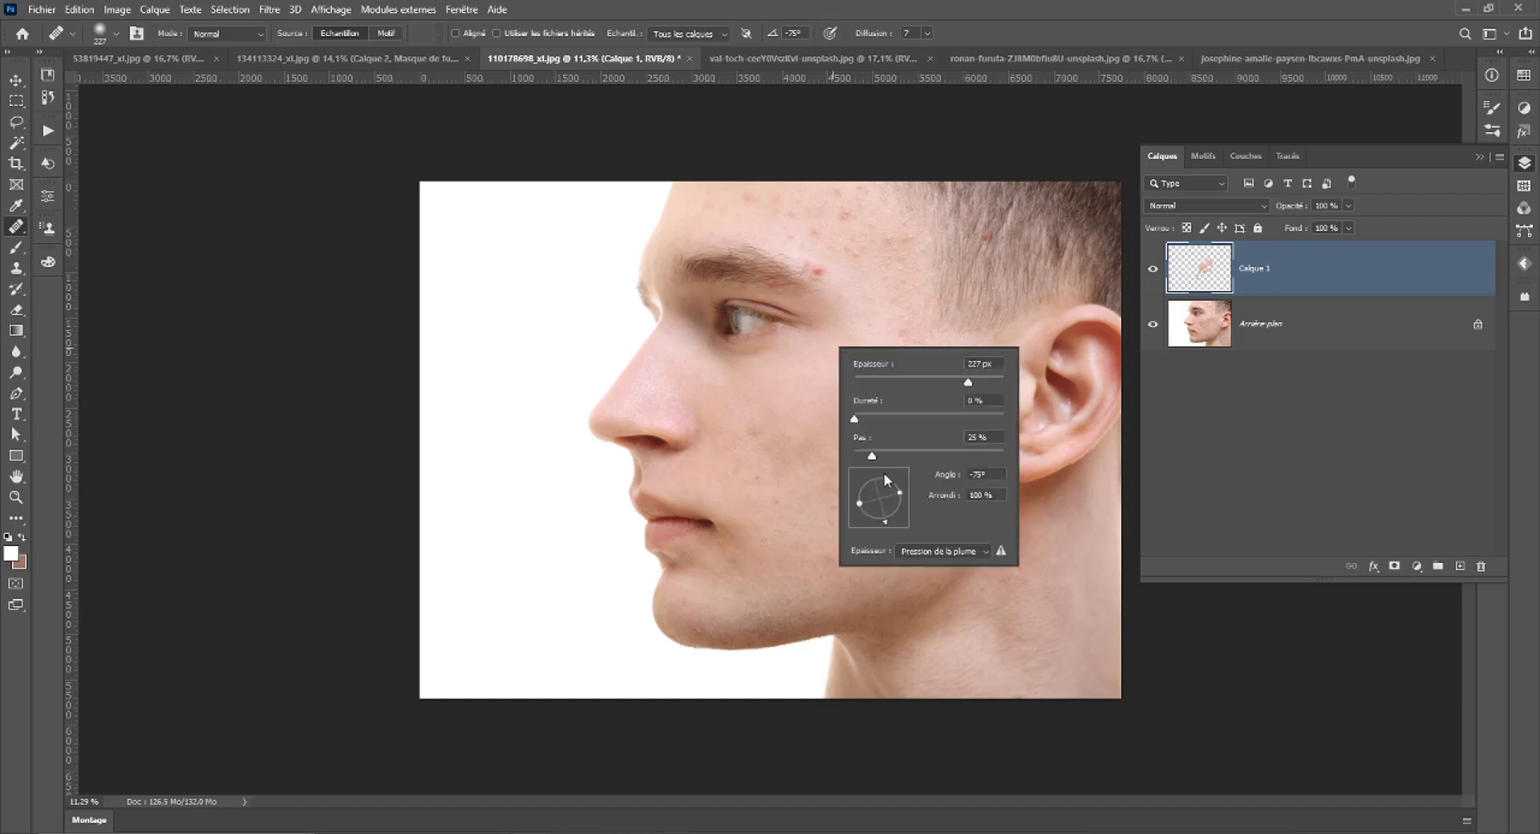
left_click(117, 34)
left_click(117, 35)
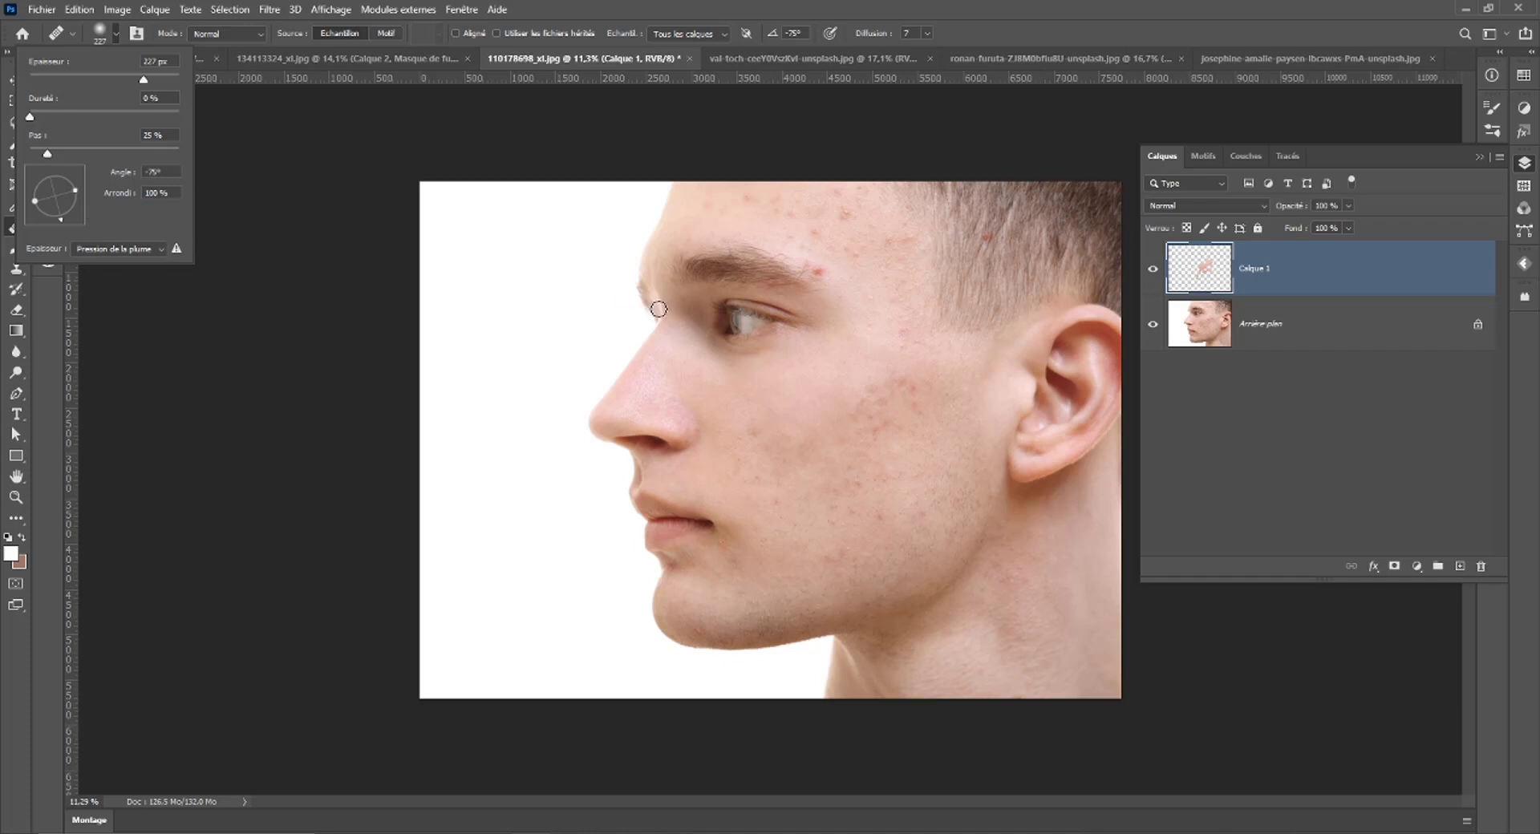
right_click(839, 400)
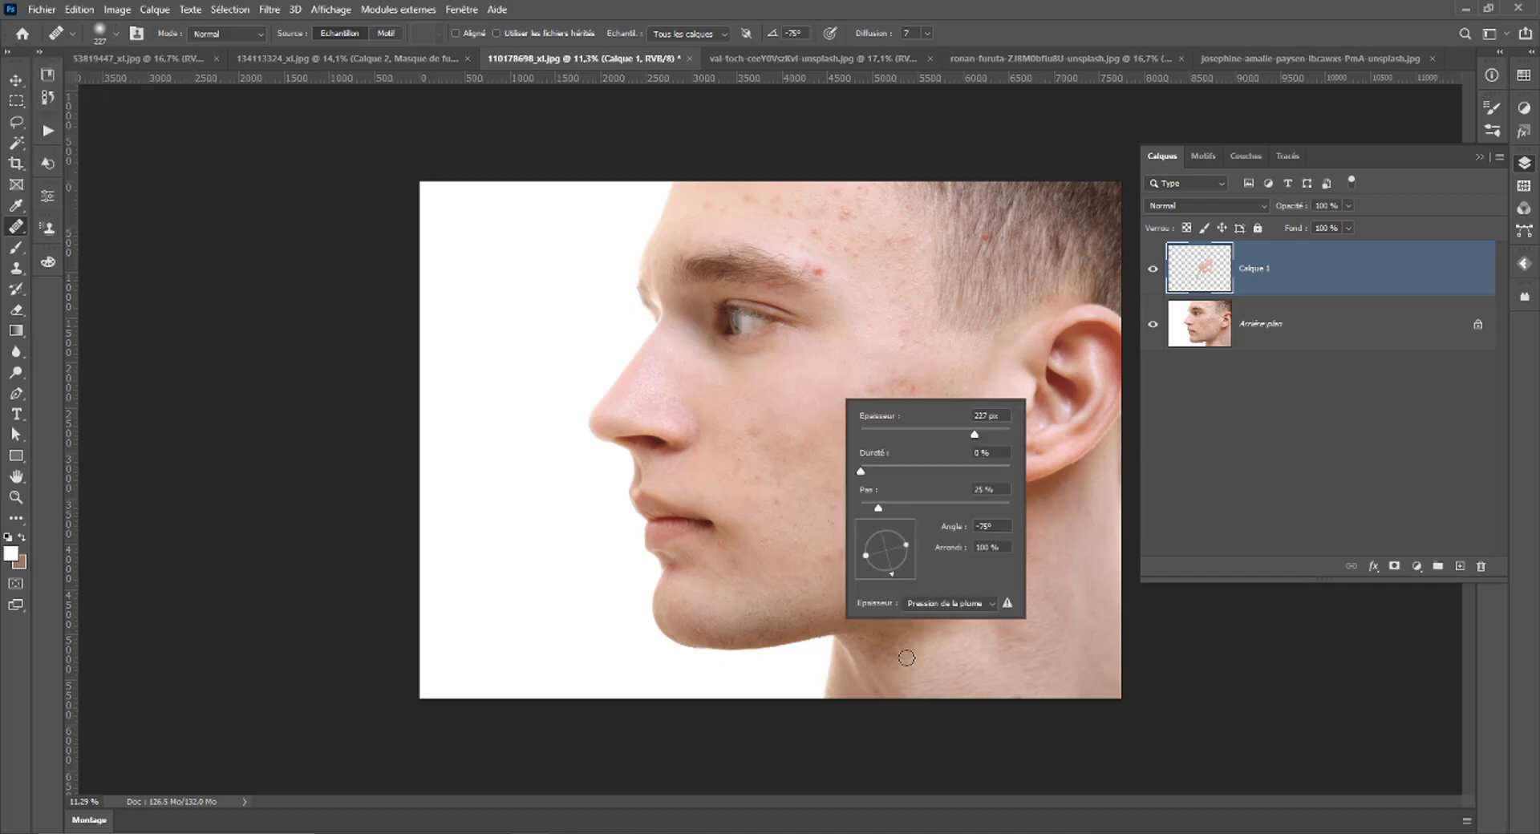
right_click(840, 370)
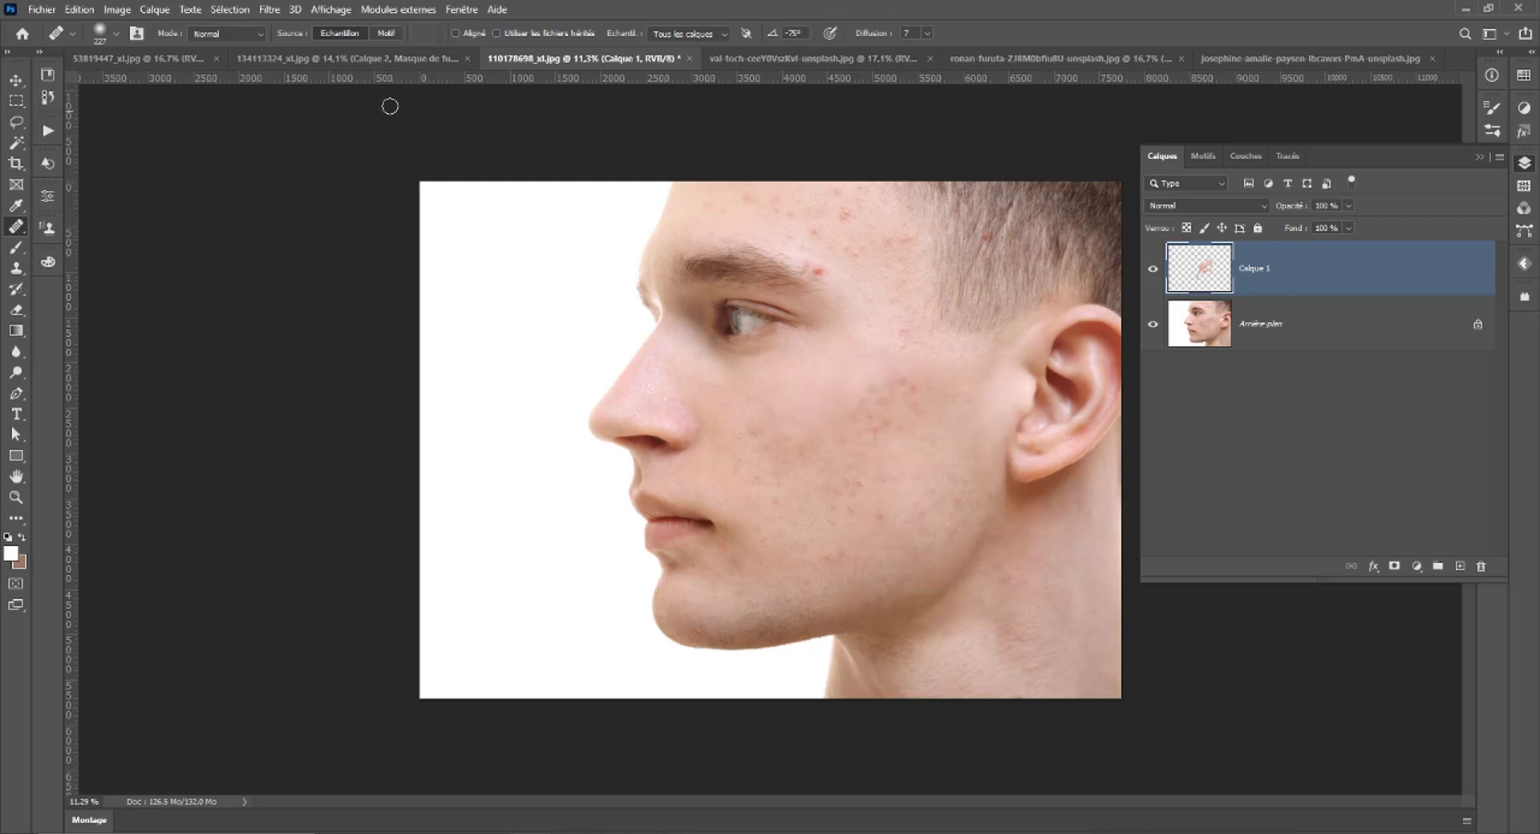
Bring up the woman's photo 53819447_xl.jpg zoomed in on her neck.
left_click(286, 66)
left_click(148, 57)
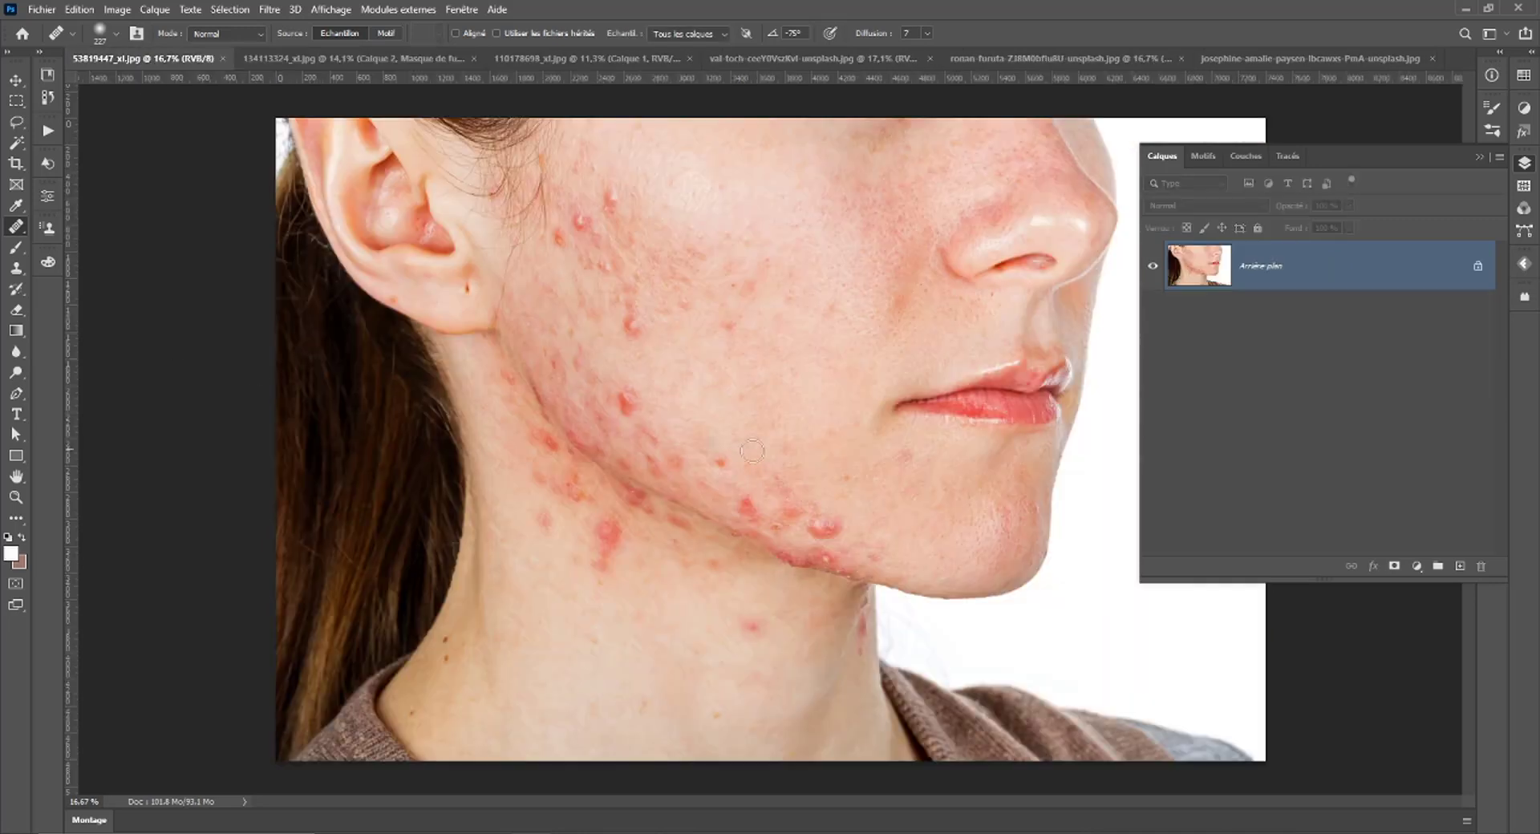
scroll(742, 515, "up", 1)
scroll(746, 529, "down", 1)
scroll(746, 529, "up", 1)
scroll(746, 530, "up", 1)
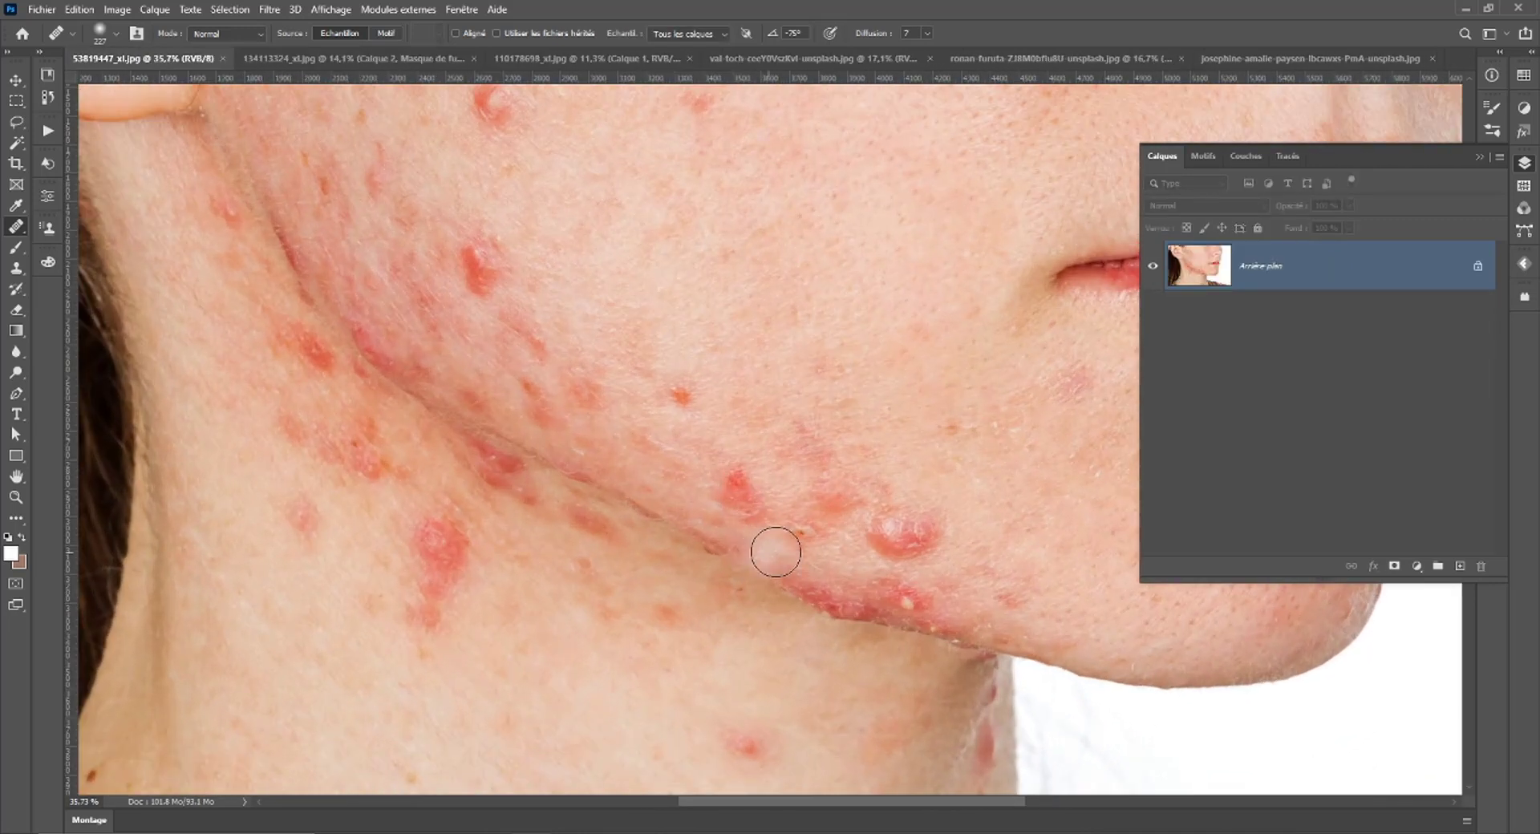
scroll(773, 551, "up", 1)
left_click_drag(805, 506, 963, 398)
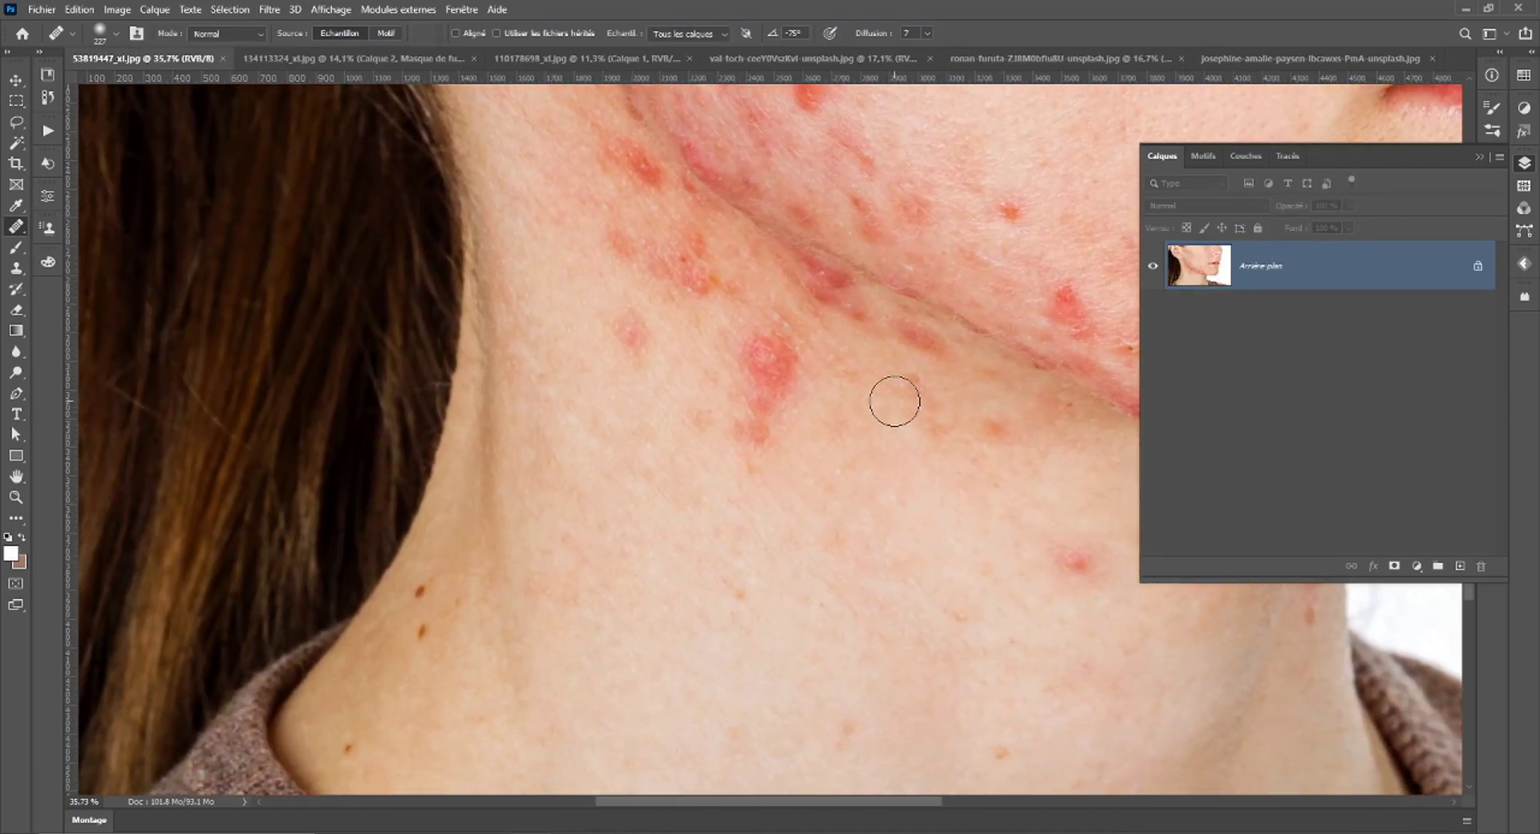
scroll(313, 361, "up", 1)
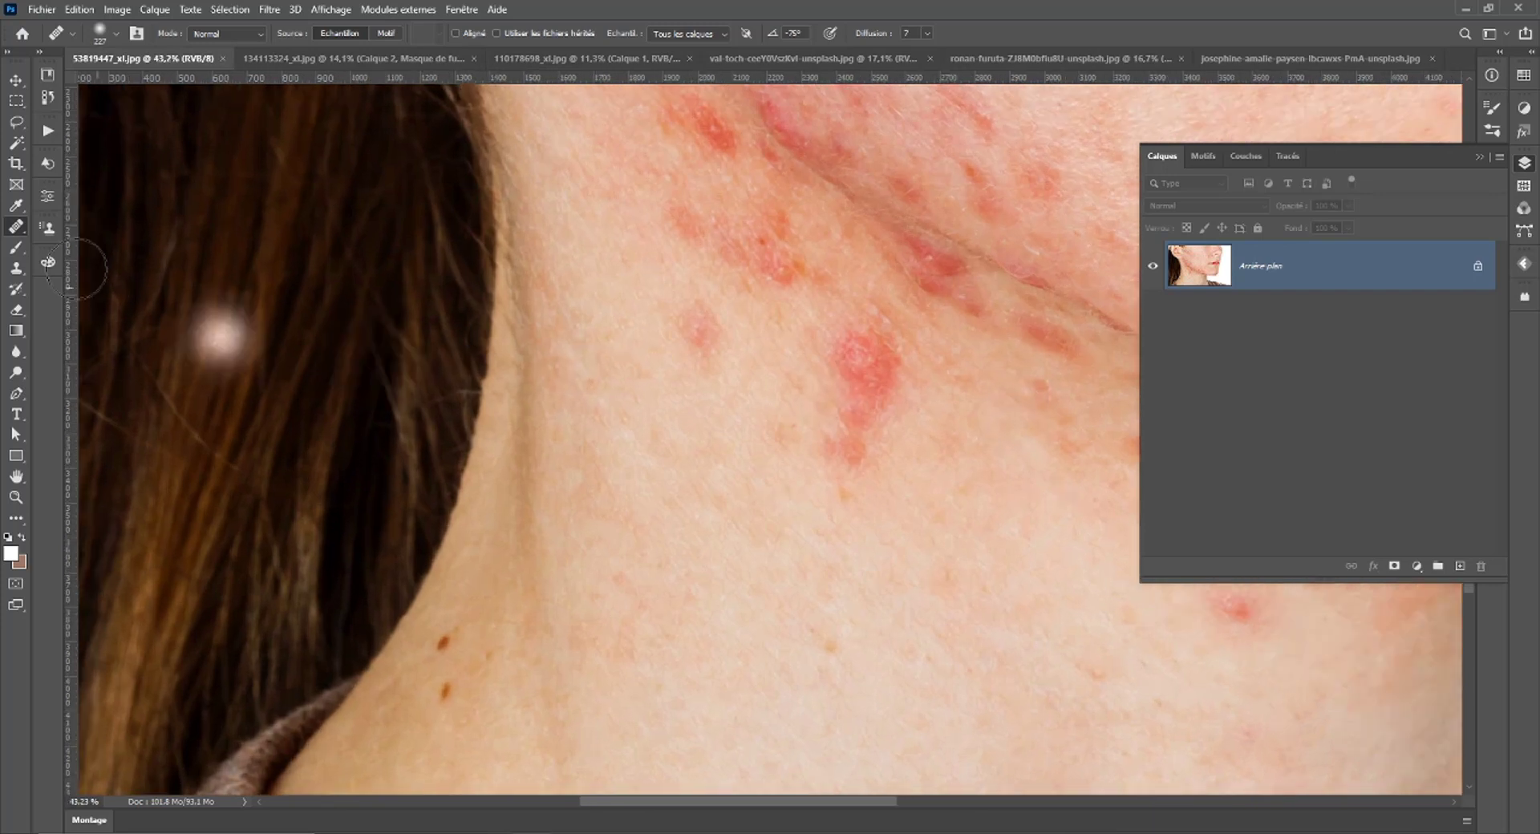
Add a new empty layer, Calque 1, and center the view on the neck blemishes.
left_click(1458, 567)
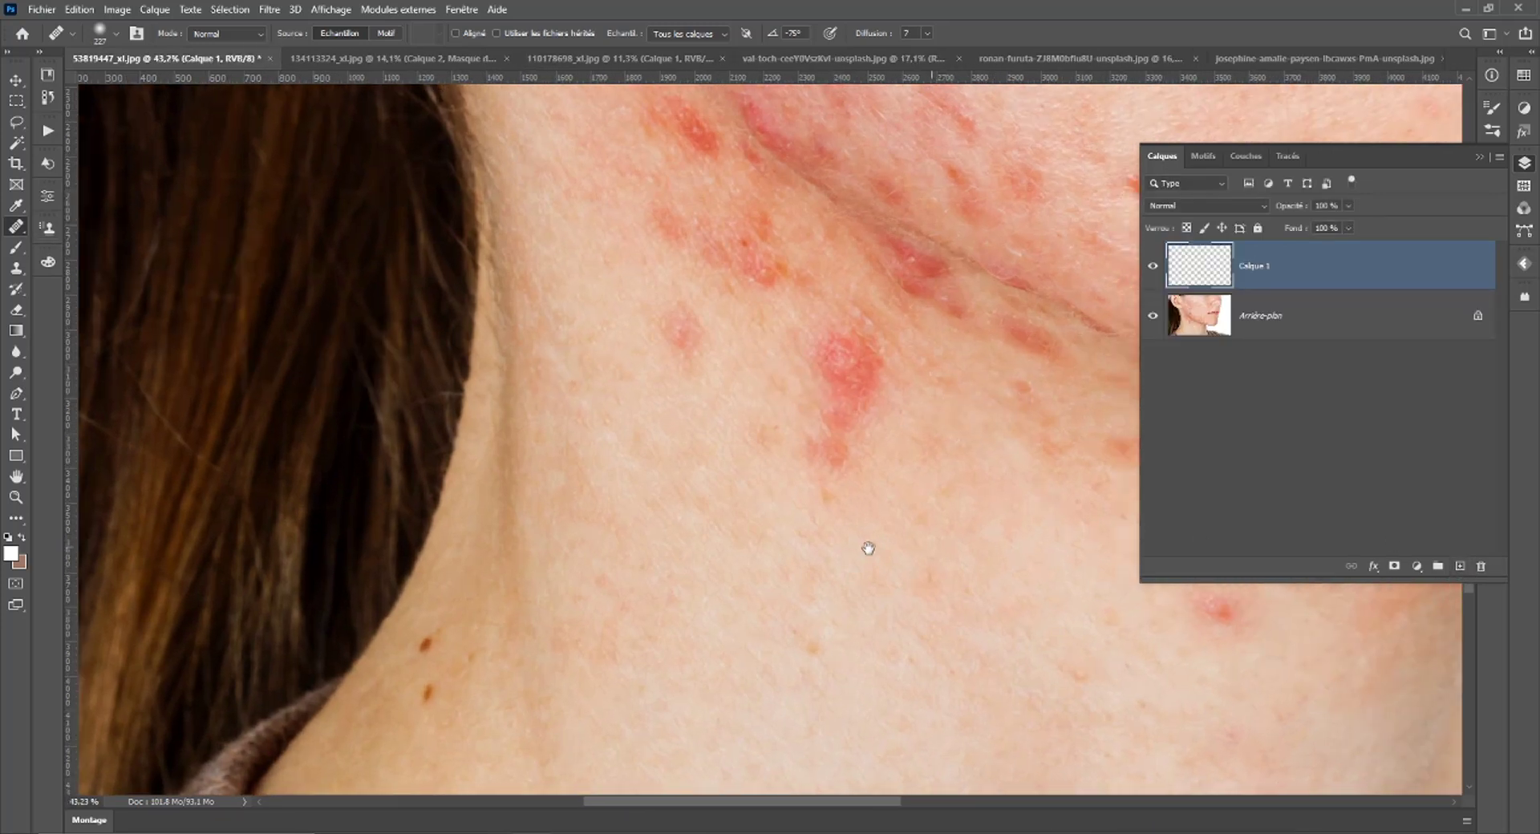
mouse_move(866, 551)
left_mouse_down()
mouse_move(636, 516)
mouse_move(488, 433)
left_mouse_up()
scroll(710, 521, "up", 1)
scroll(709, 522, "up", 1)
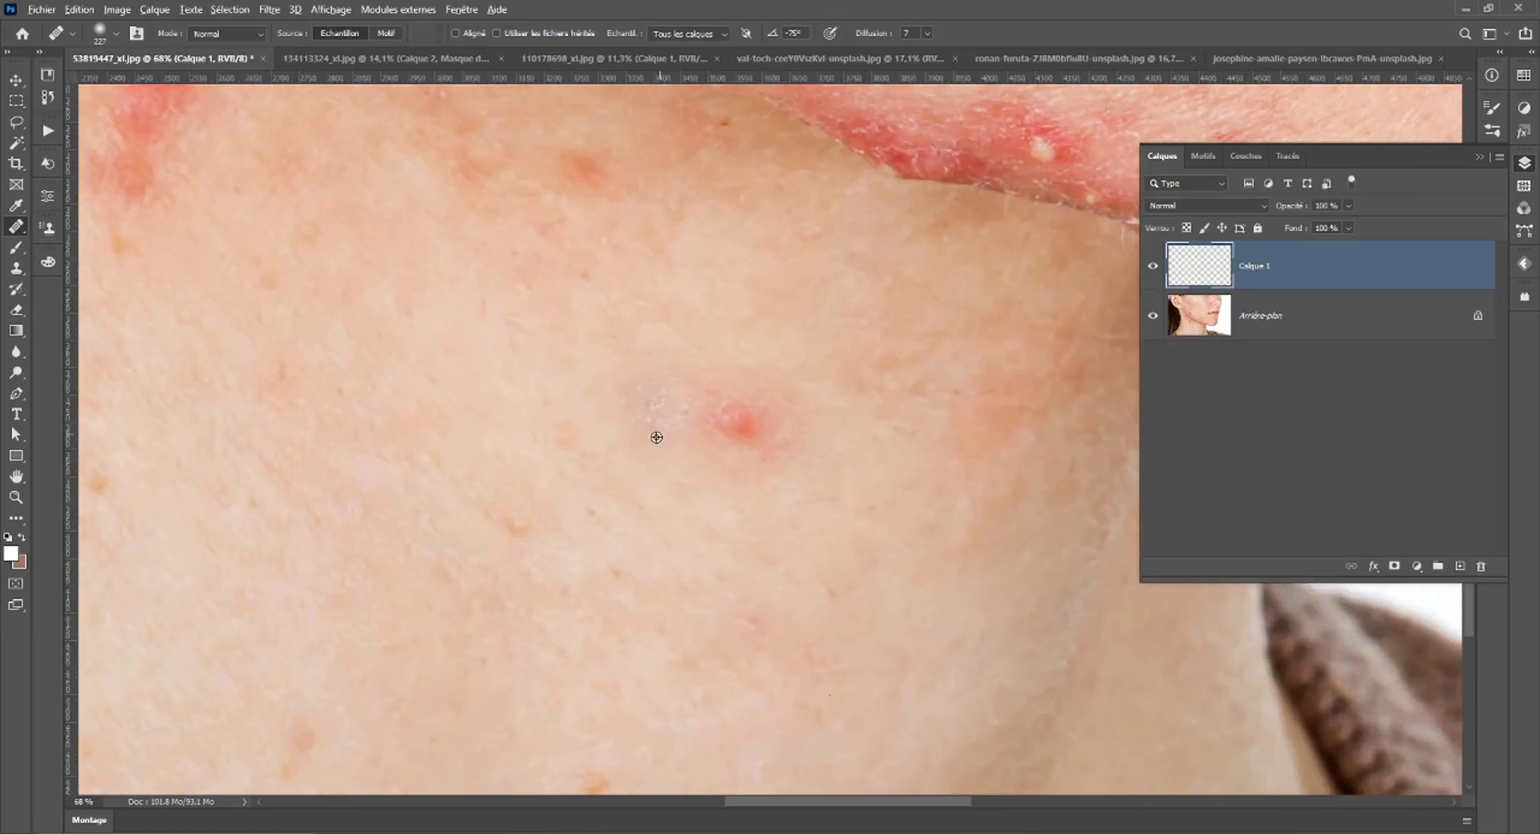
Sample clean skin and heal the neck pimple and the lower and upper red blemishes.
left_click(623, 426, "alt")
mouse_move(737, 417)
left_mouse_down()
mouse_move(751, 433)
mouse_move(705, 367)
left_mouse_up()
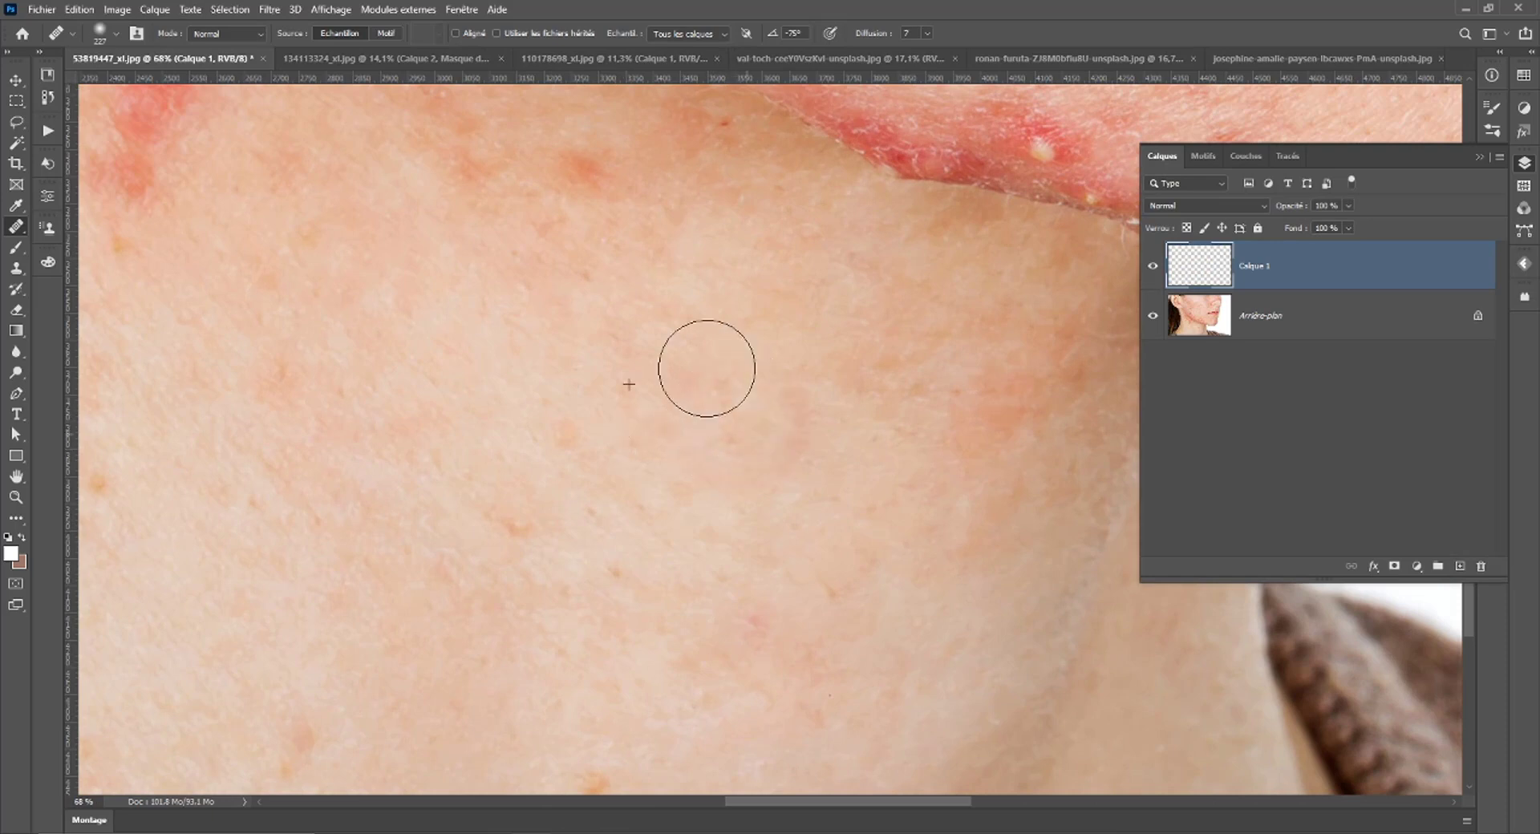
left_click_drag(502, 364, 874, 608)
left_click(694, 591, "alt")
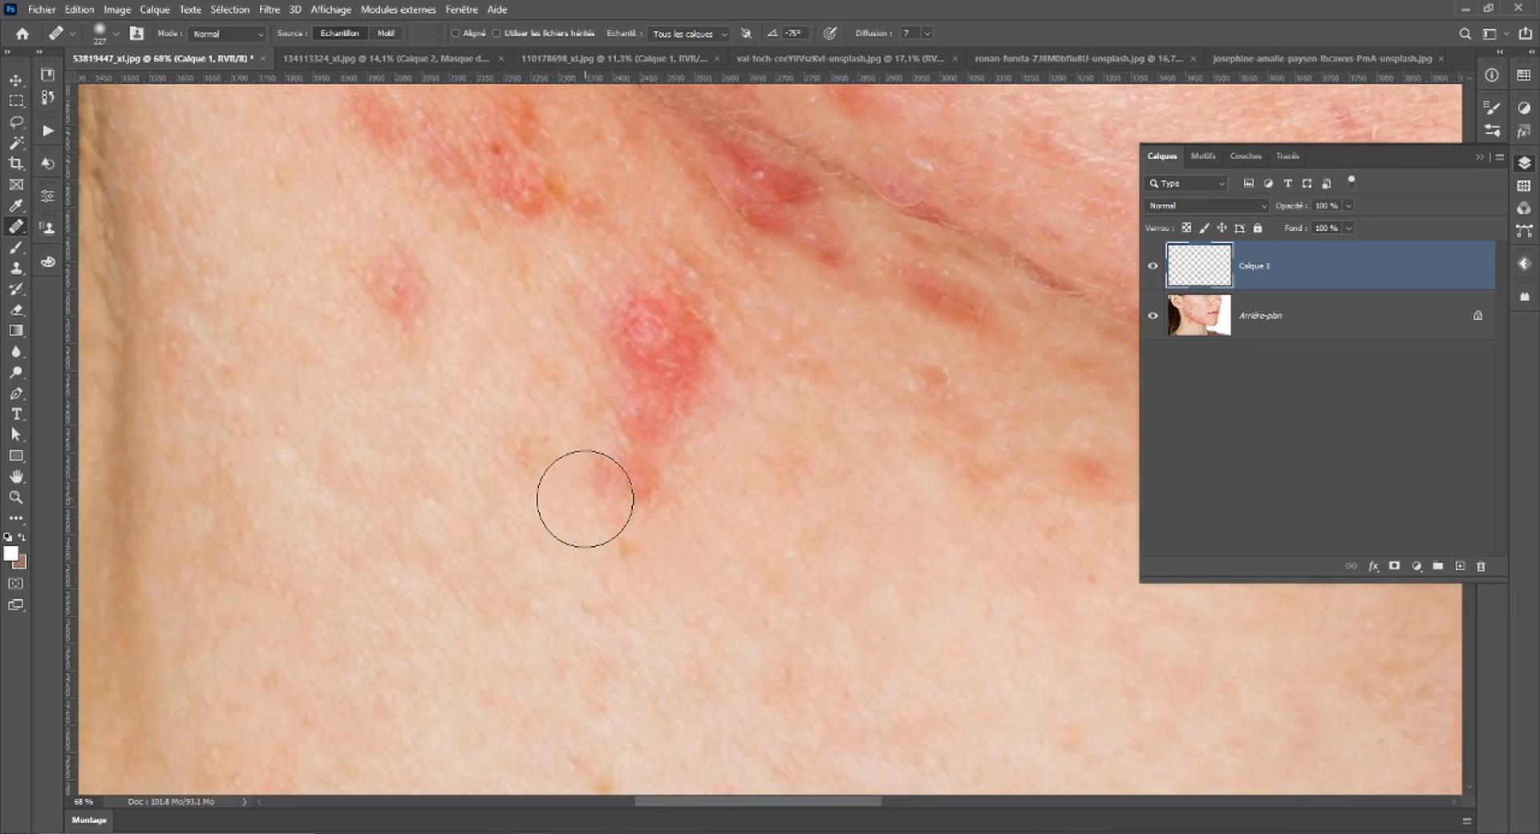
left_click_drag(585, 498, 570, 487)
left_click(542, 480, "alt")
mouse_move(607, 426)
left_mouse_down()
mouse_move(558, 380)
mouse_move(671, 377)
mouse_move(642, 371)
mouse_move(701, 447)
left_mouse_up()
Smooth the remaining neck blemishes and, with a 110 px brush, heal the jaw-crease blemish.
scroll(613, 516, "down", 3)
scroll(614, 515, "down", 5)
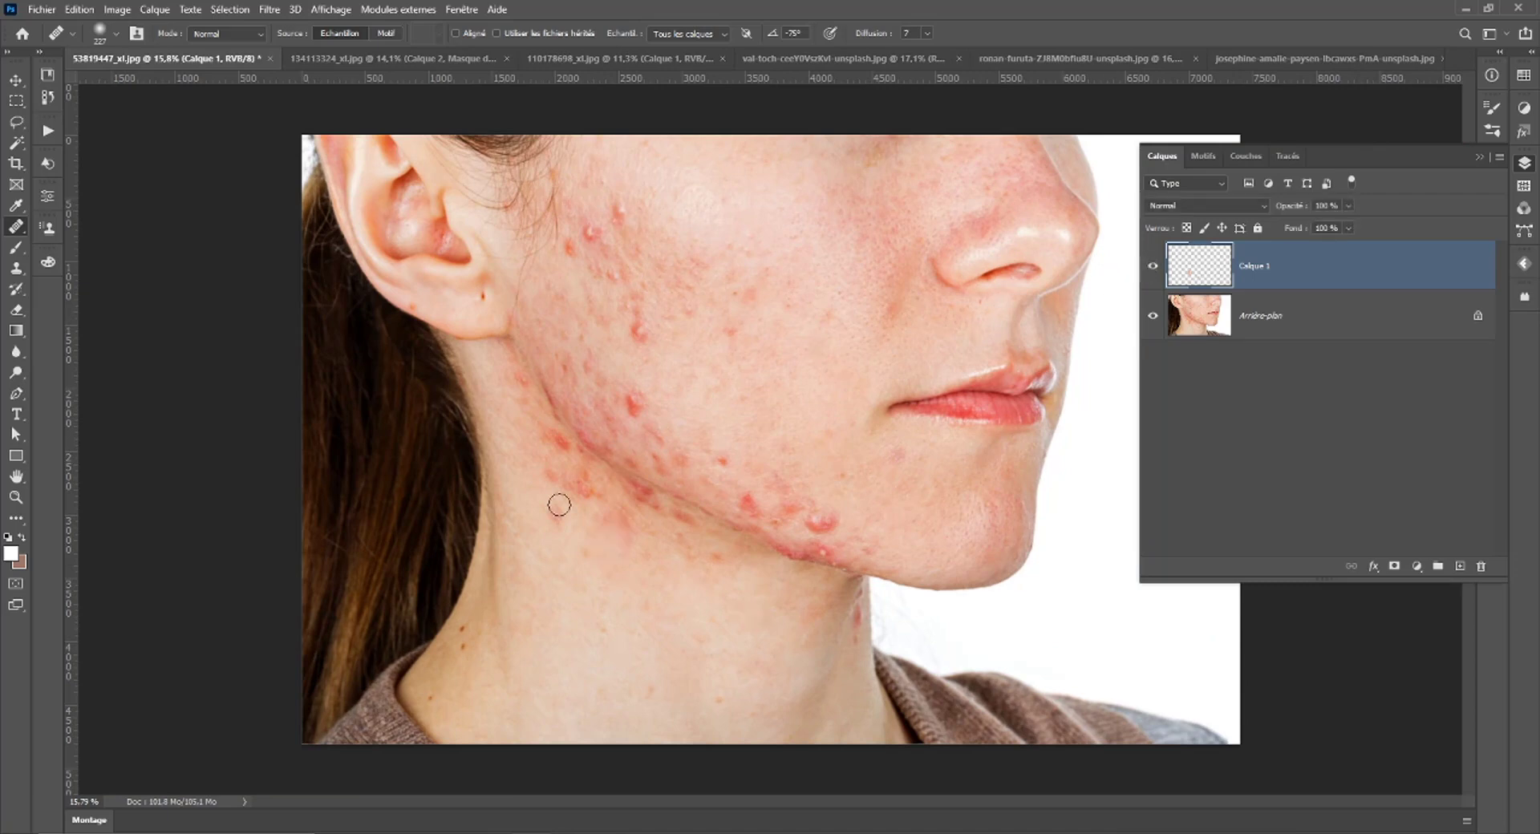
scroll(588, 573, "up", 5)
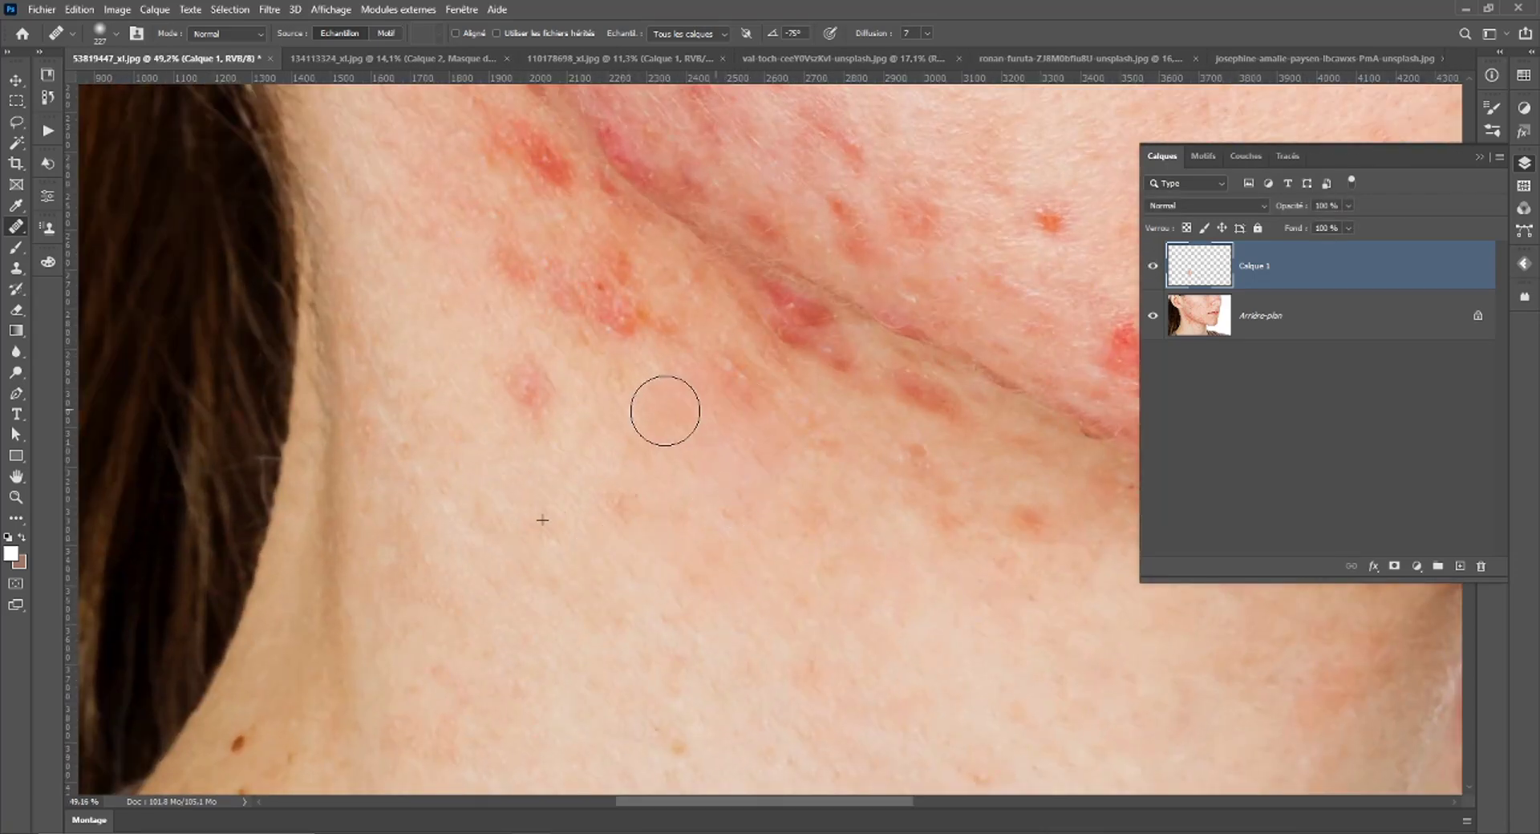
left_click_drag(495, 381, 526, 368)
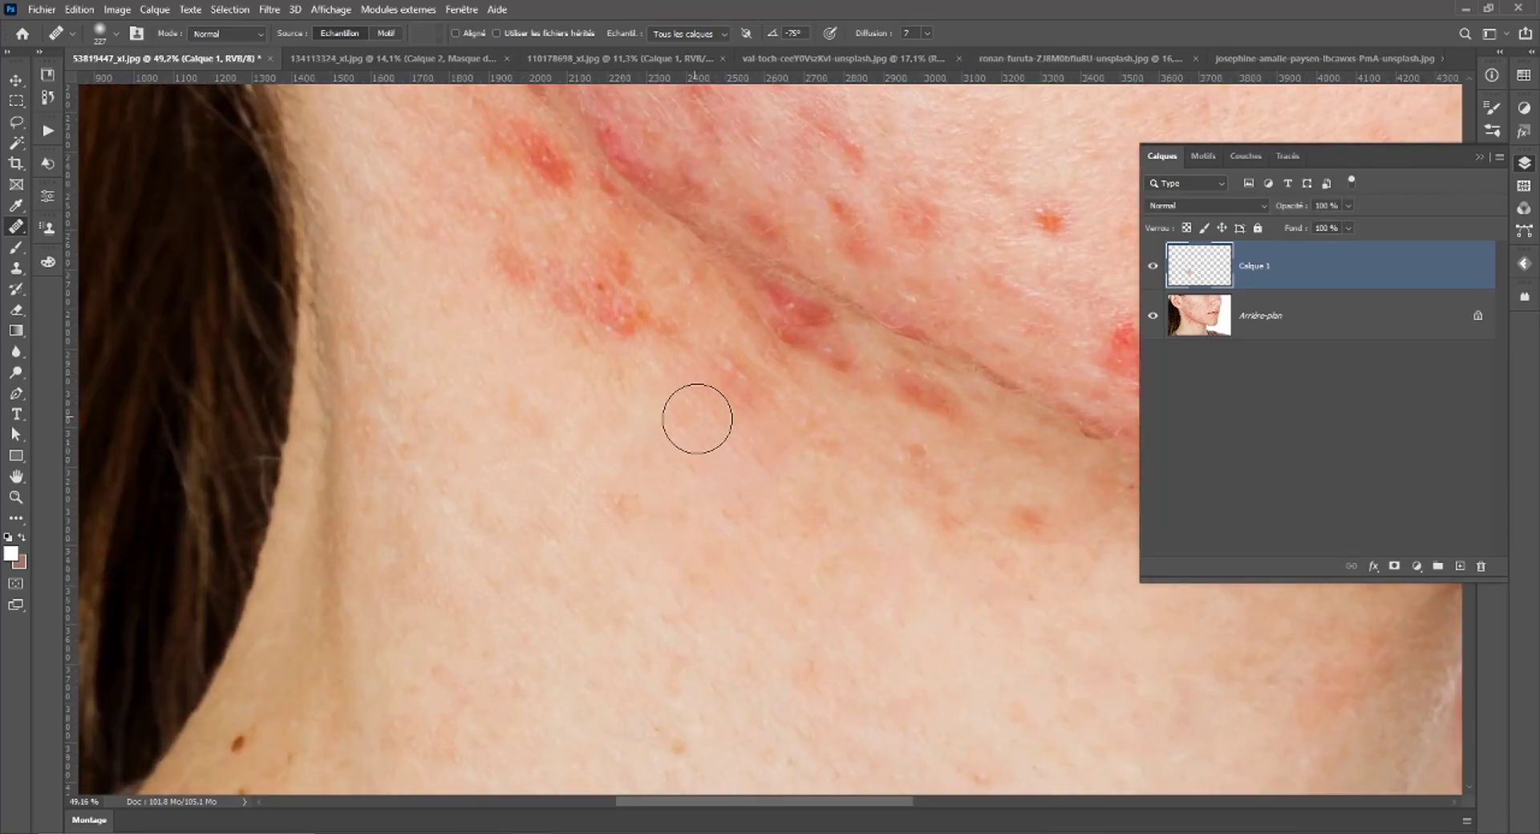
mouse_move(642, 333)
left_mouse_down()
mouse_move(530, 289)
mouse_move(601, 275)
mouse_move(598, 259)
left_mouse_up()
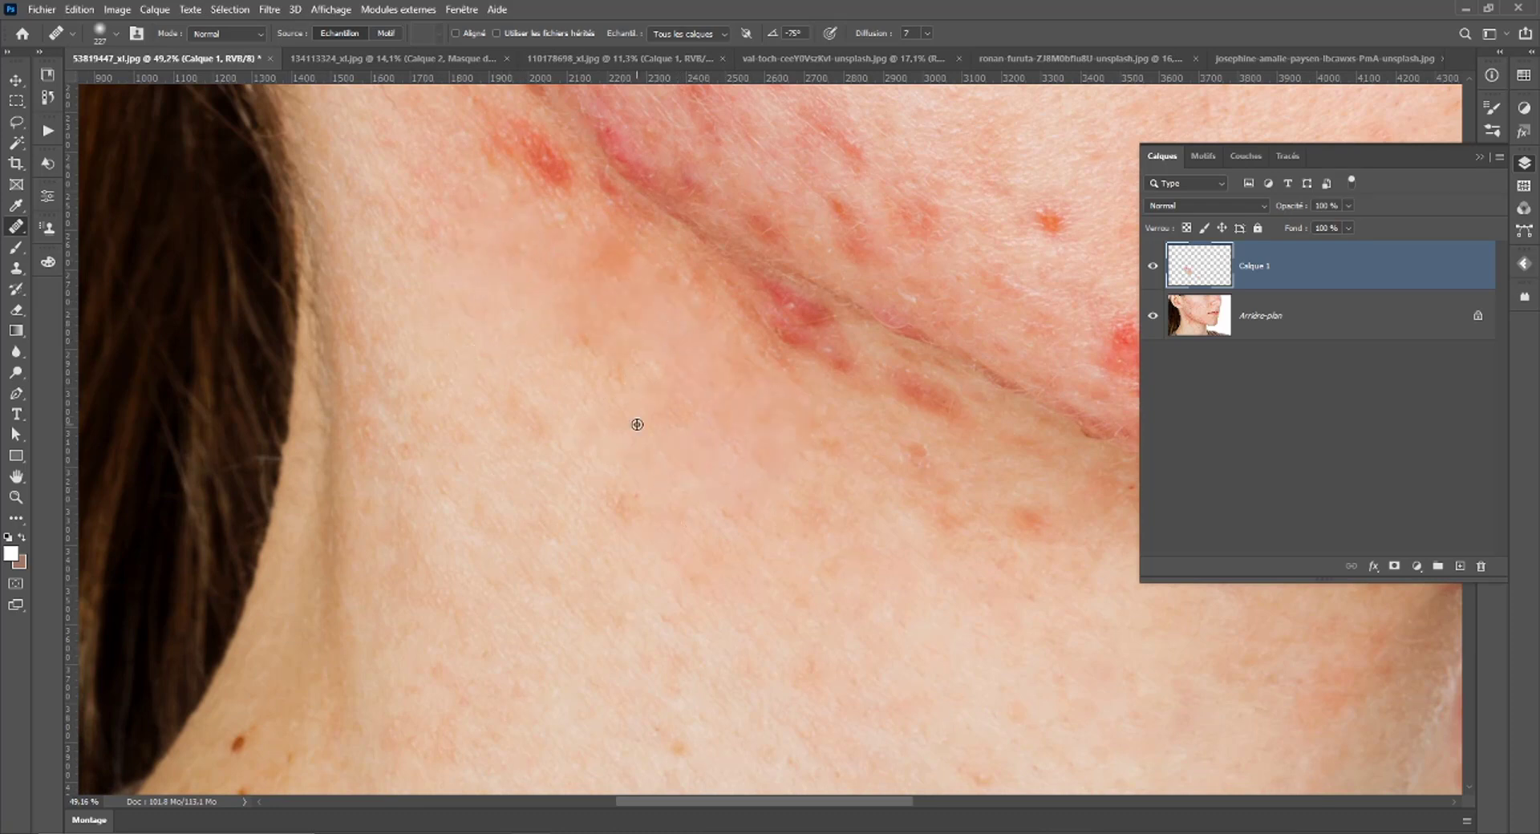
scroll(474, 313, "up", 1)
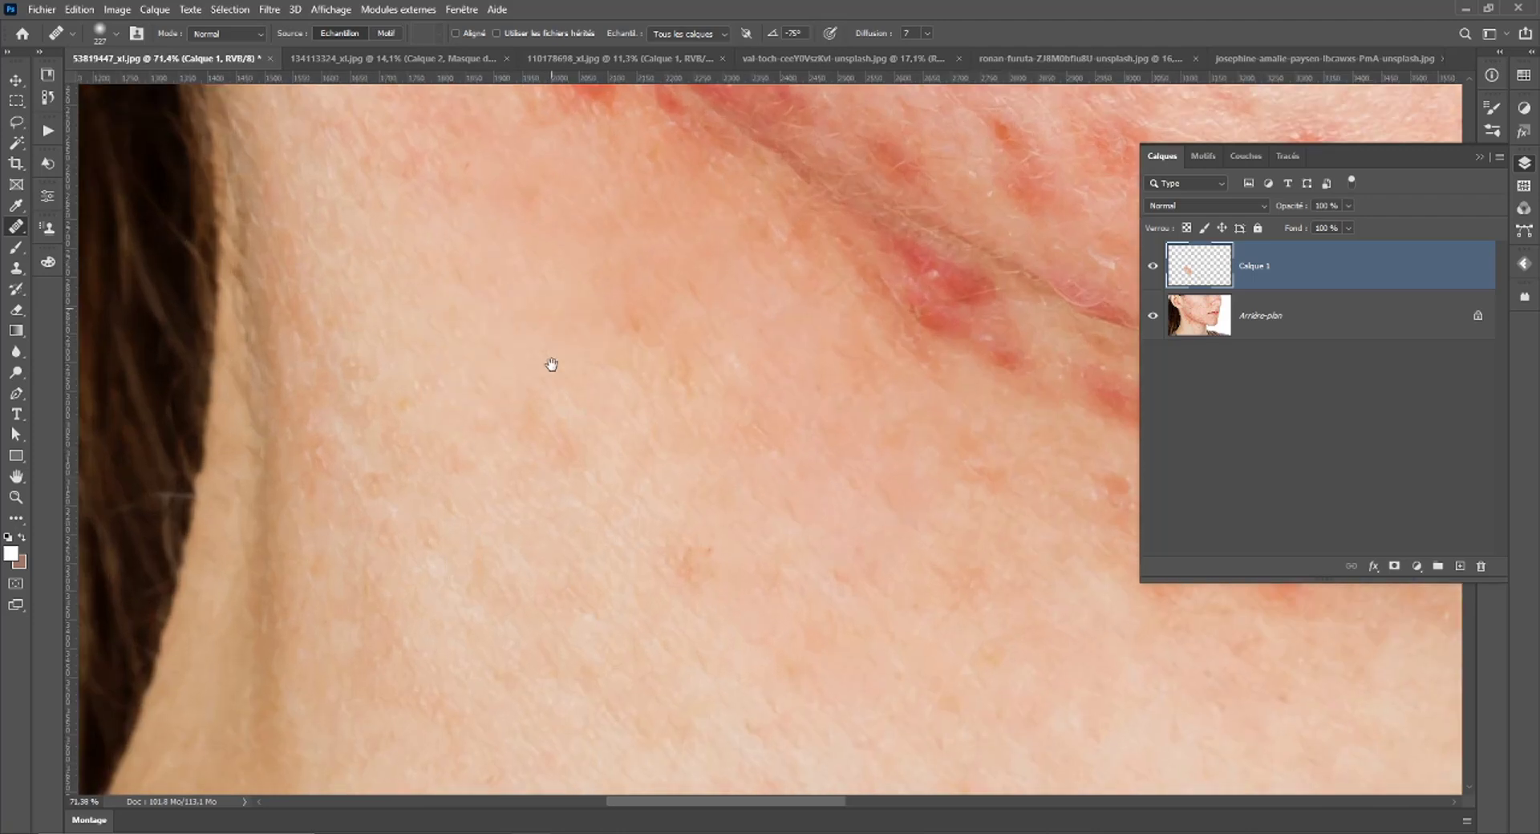
scroll(550, 364, "up", 1)
left_click_drag(619, 477, 600, 471)
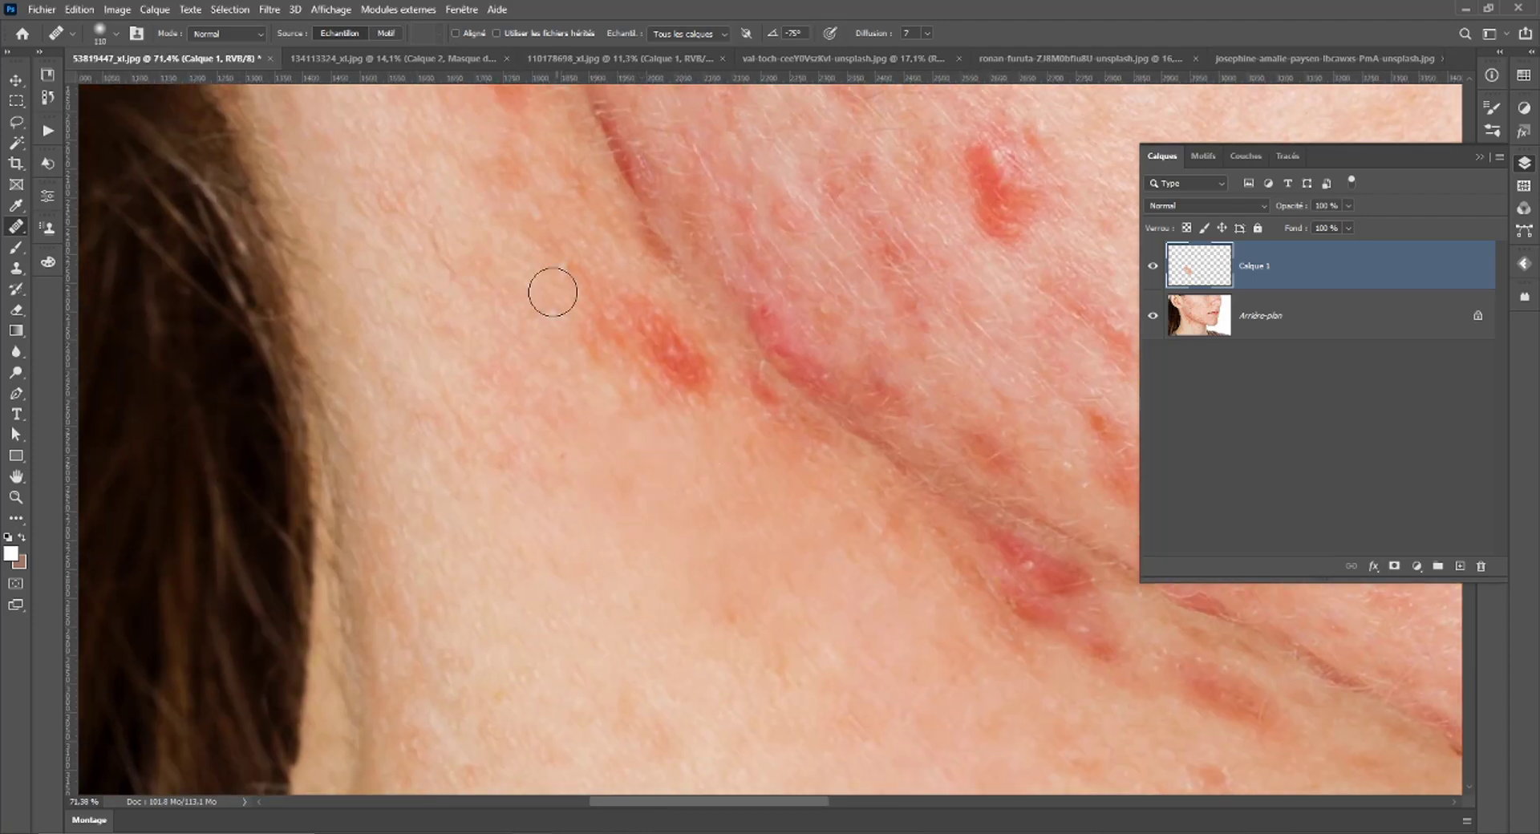
left_click_drag(636, 344, 682, 357)
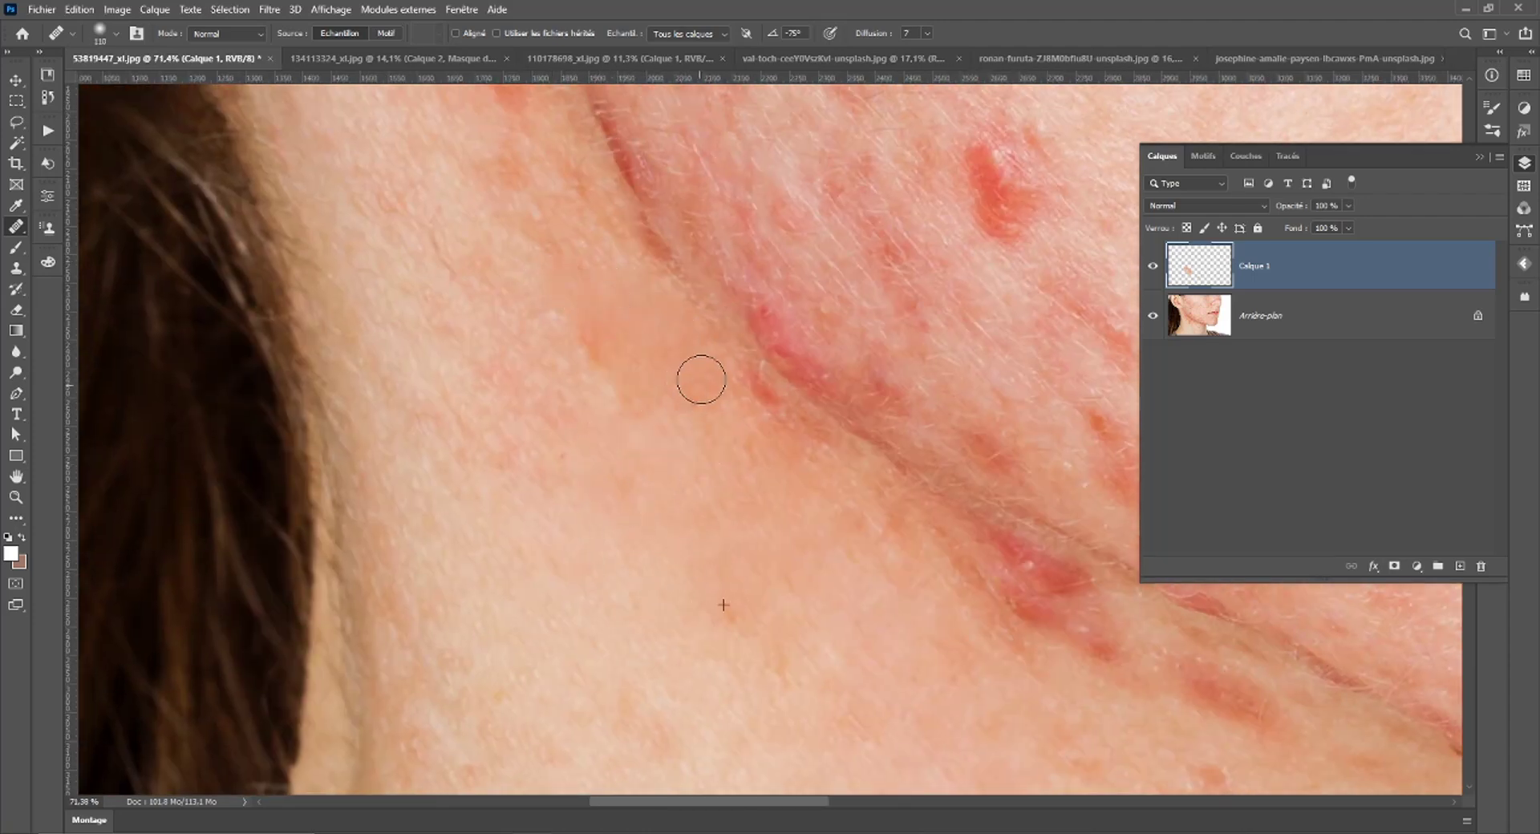
Toggle Calque 1 off and on to compare, leaving it visible.
scroll(614, 562, "down", 3)
scroll(643, 567, "down", 2)
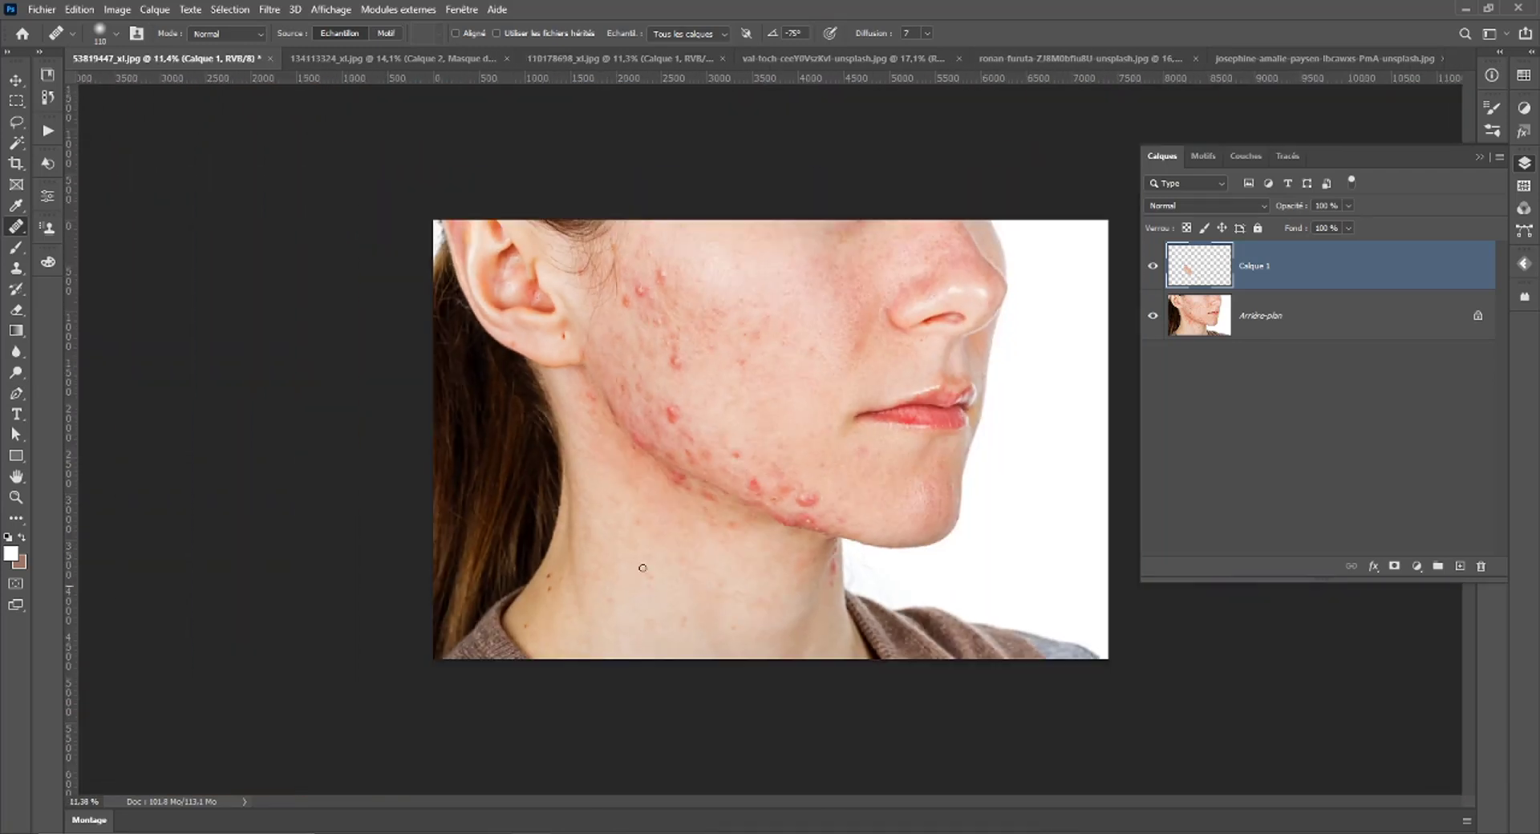
left_click(1154, 266)
left_click(1154, 266)
left_click(1153, 267)
left_click(1153, 268)
Heal the blemishes along and below the jawline, then enlarge the brush to 126 px.
scroll(755, 450, "up", 2)
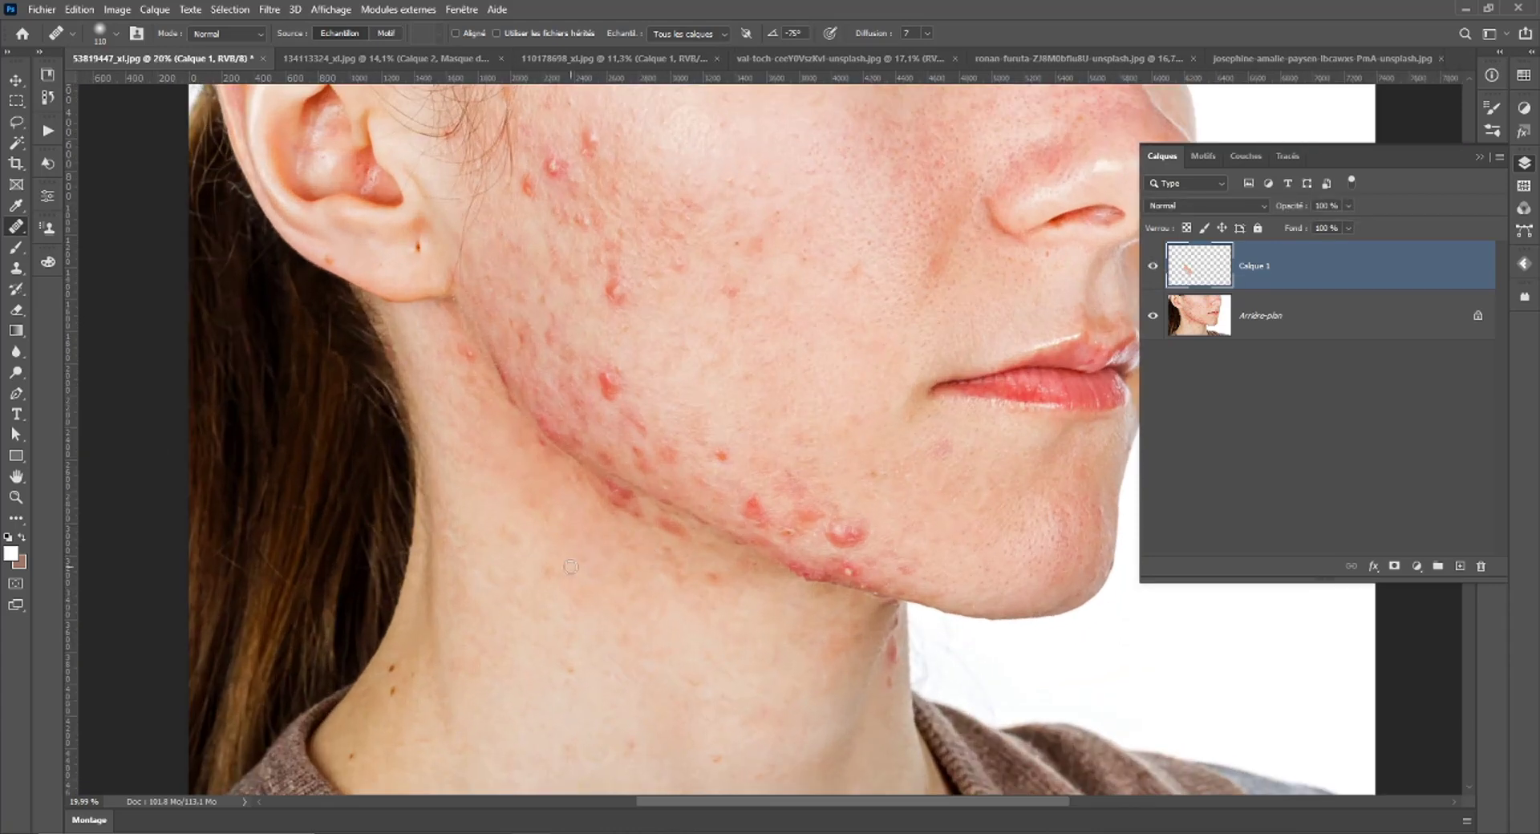
scroll(570, 566, "up", 1)
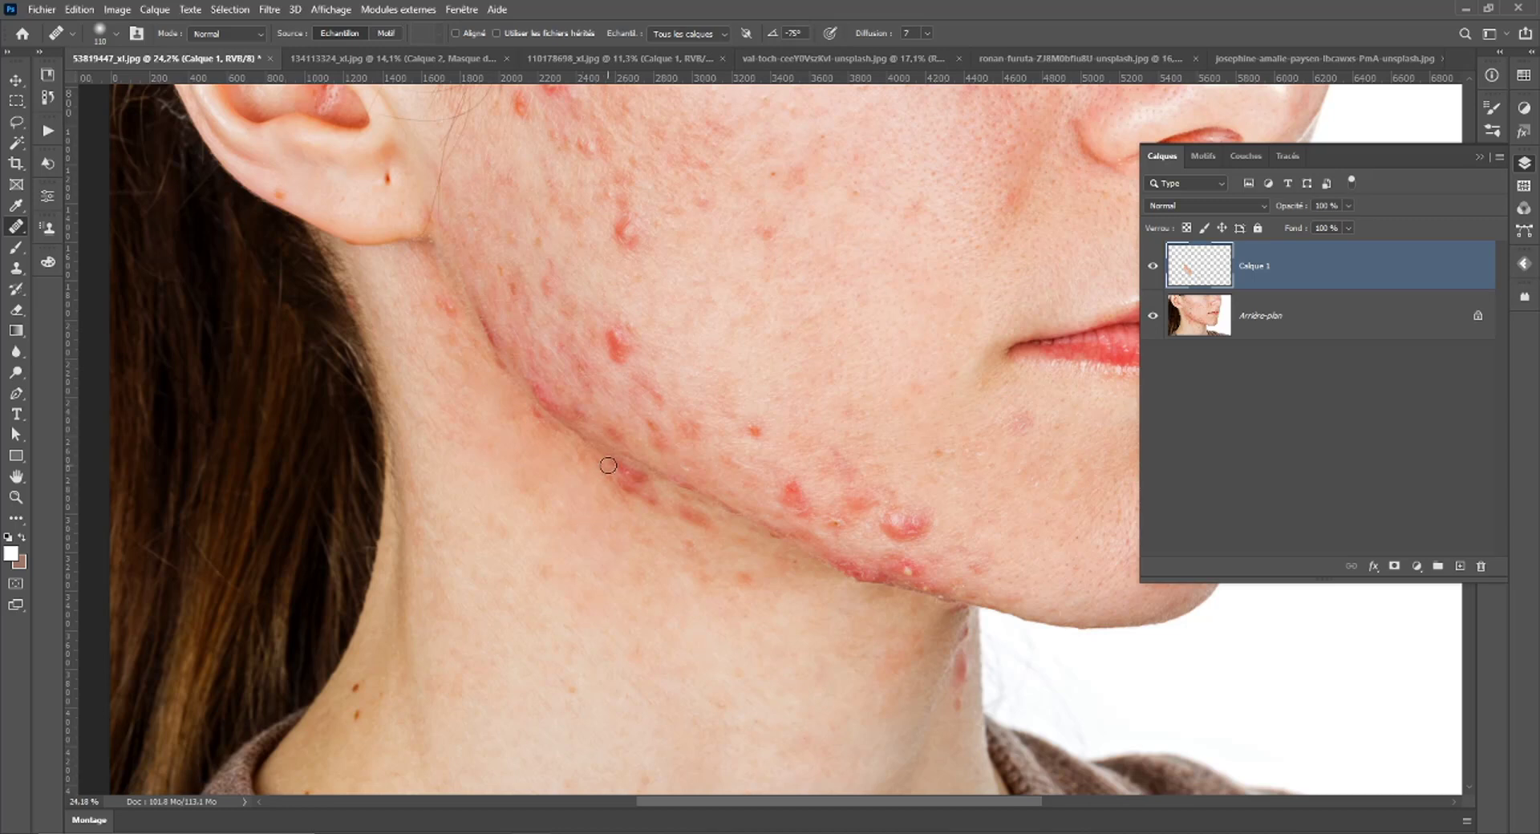
left_click_drag(608, 465, 639, 481)
left_click(688, 517)
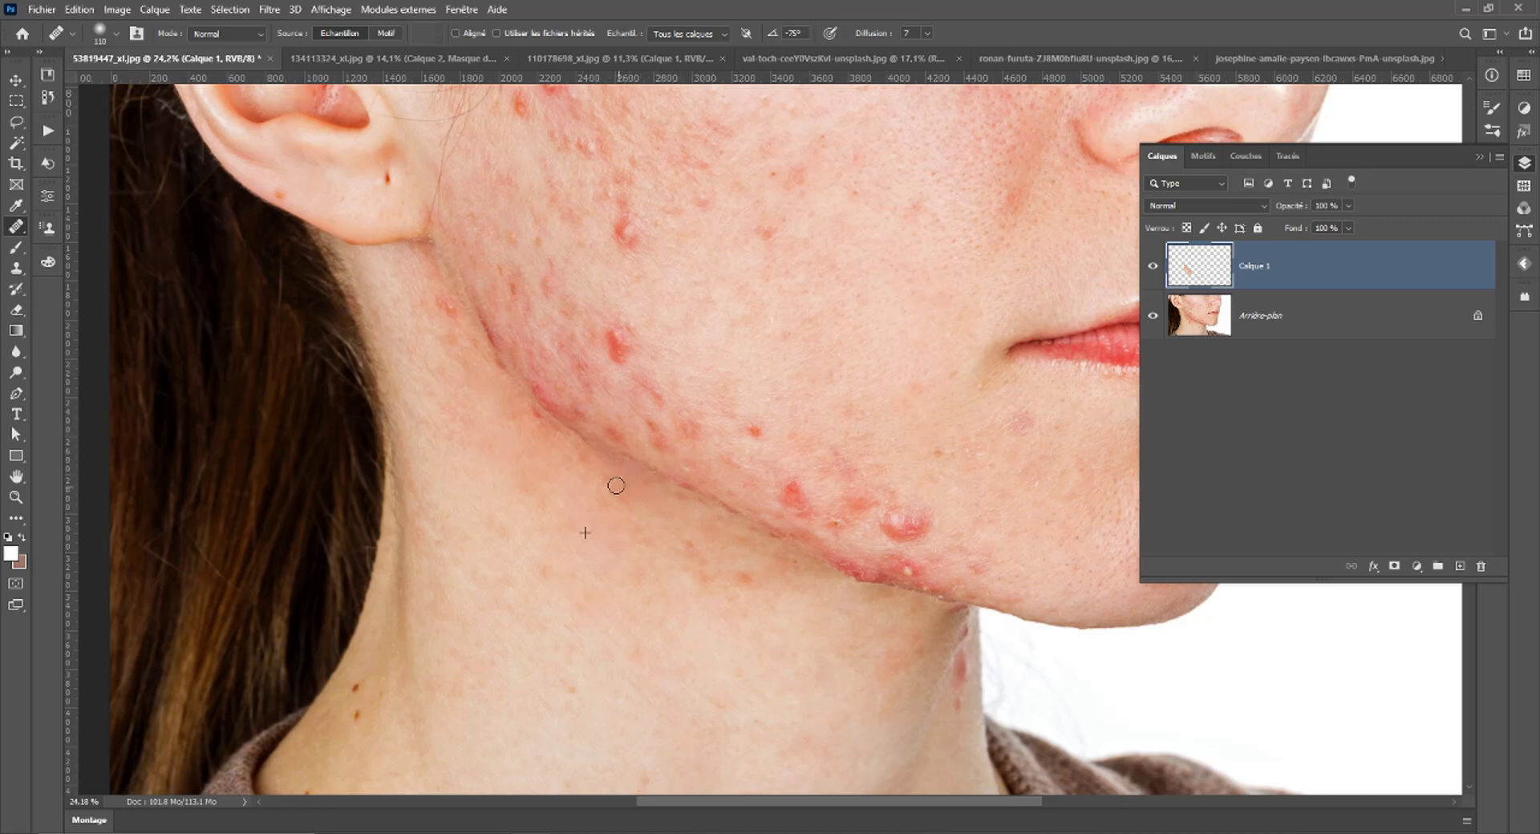
left_click_drag(616, 485, 633, 511)
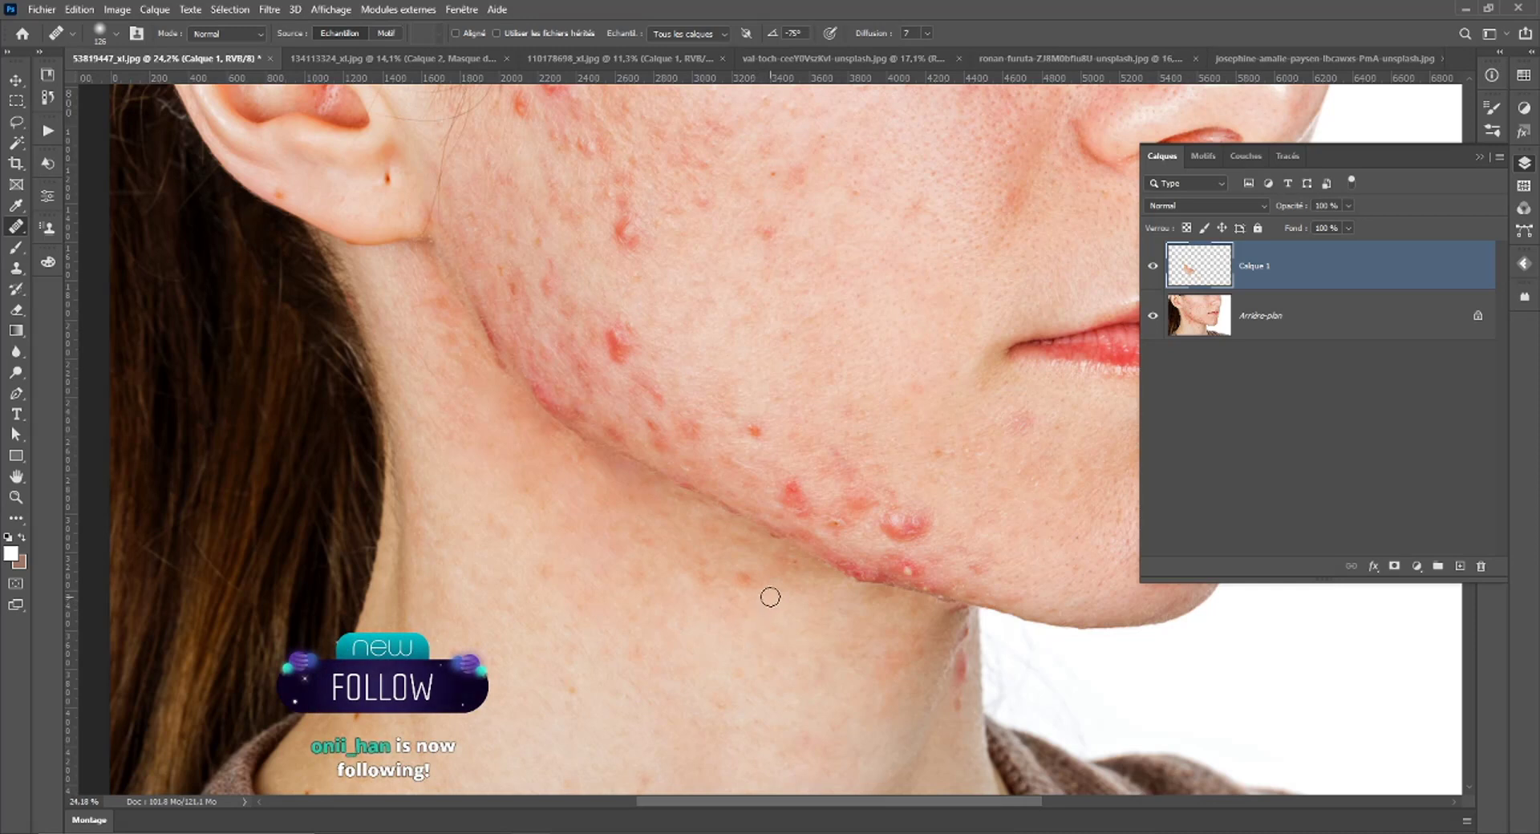
With a 350 px brush, resample clean skin and paint away the large red jaw blemish.
left_click_drag(714, 622, 749, 621)
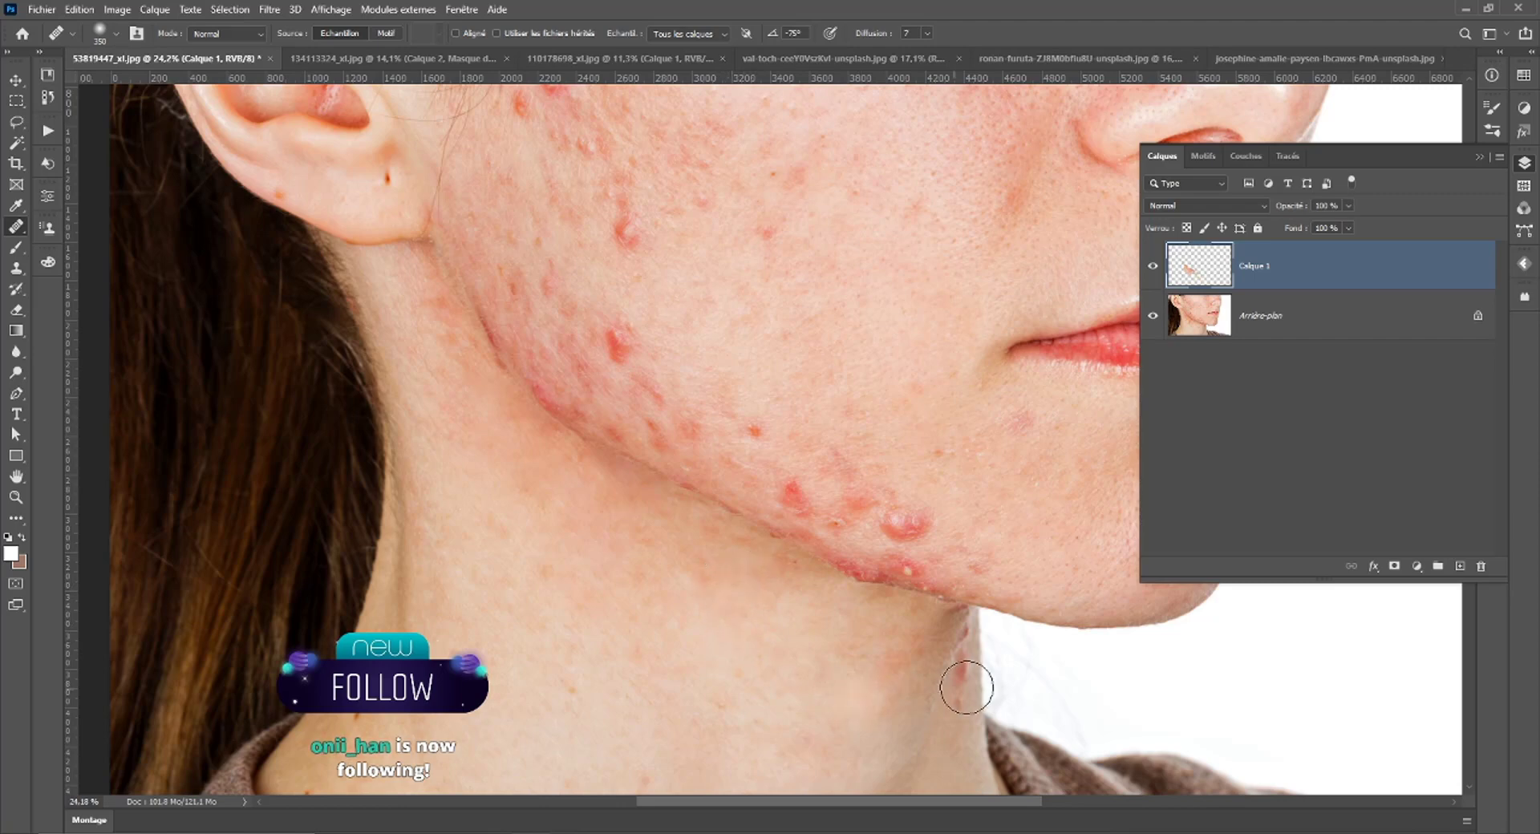
scroll(853, 629, "down", 2)
scroll(826, 509, "up", 1)
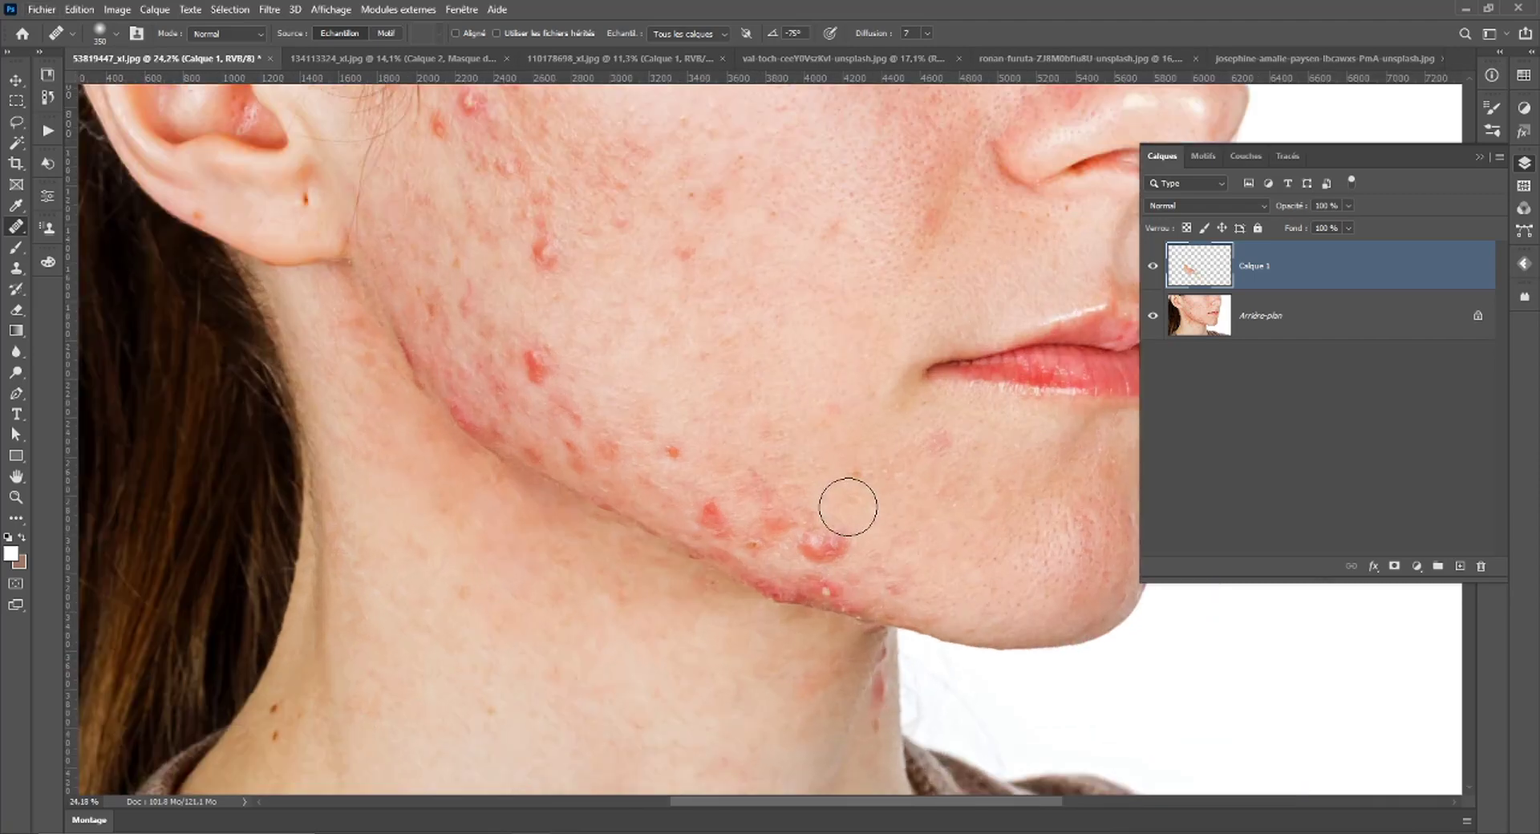
scroll(846, 506, "up", 2)
left_click(831, 418)
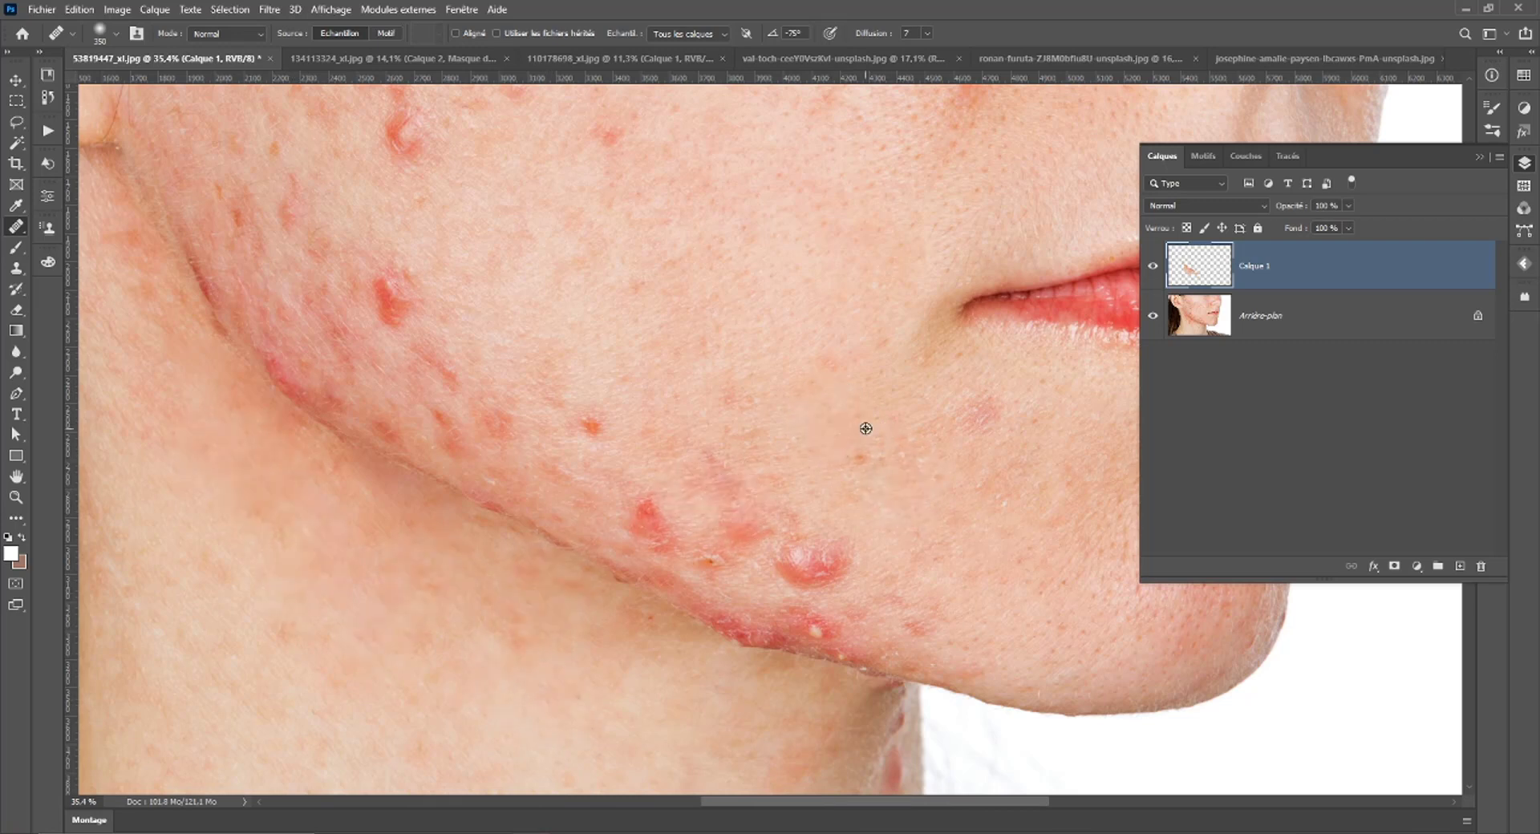
left_click(865, 428, "alt")
left_click_drag(802, 545, 810, 557)
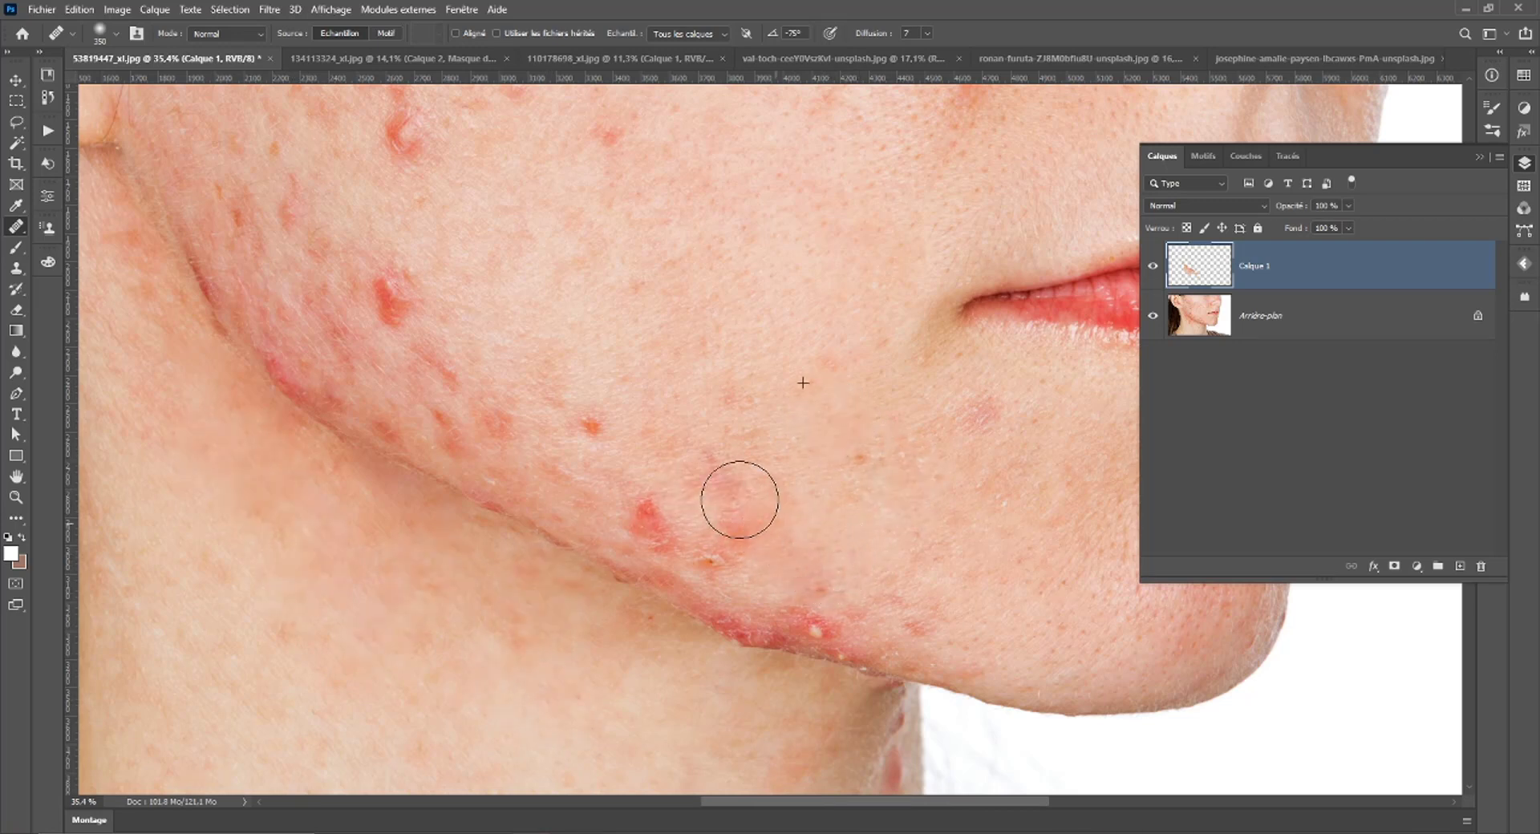
Check the healing tool variants, keep the standard Healing Brush, and zoom out.
right_click(16, 228)
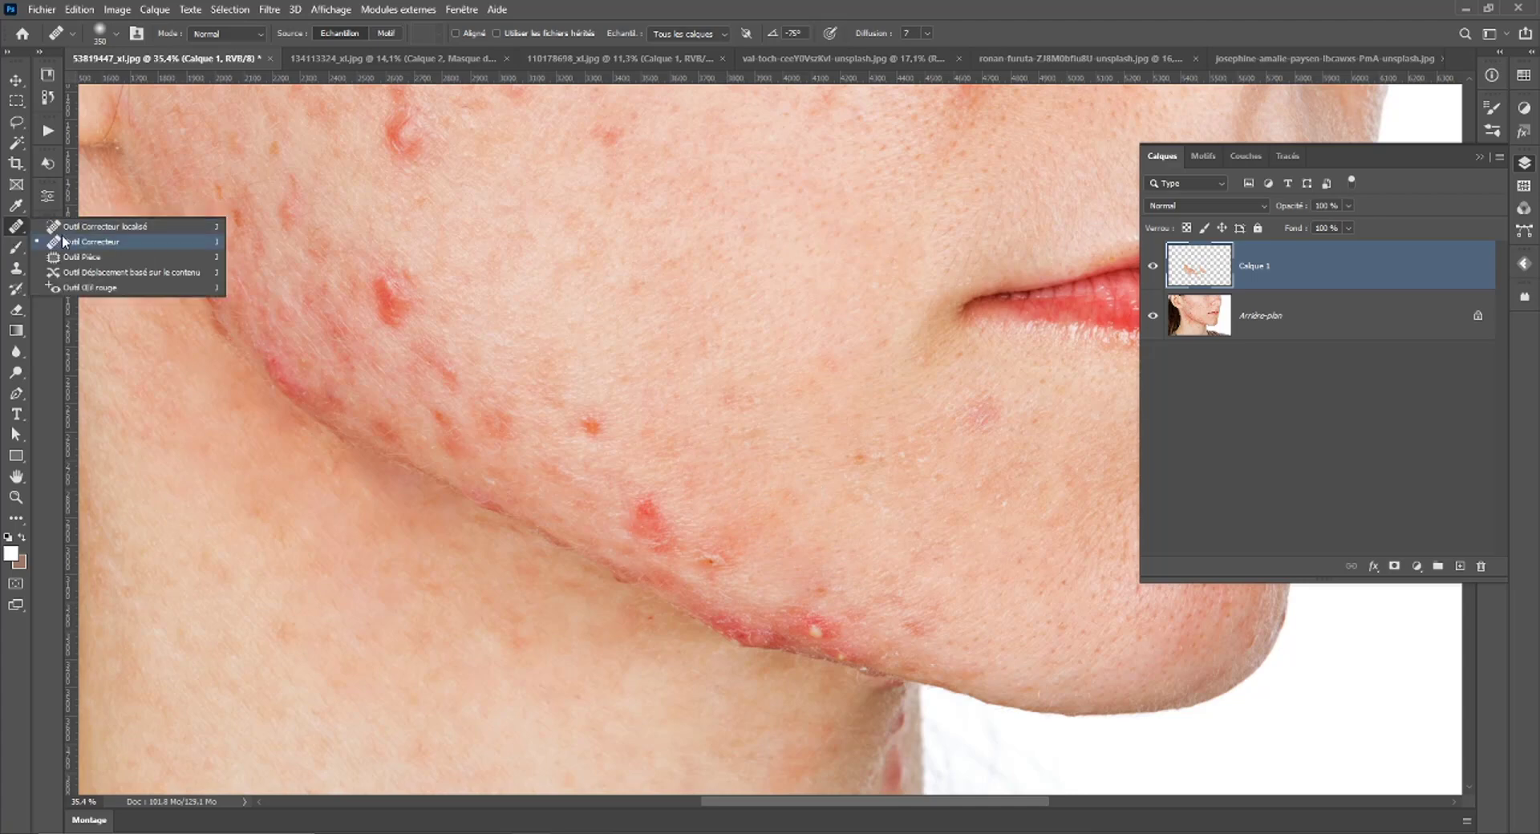
left_click(64, 240)
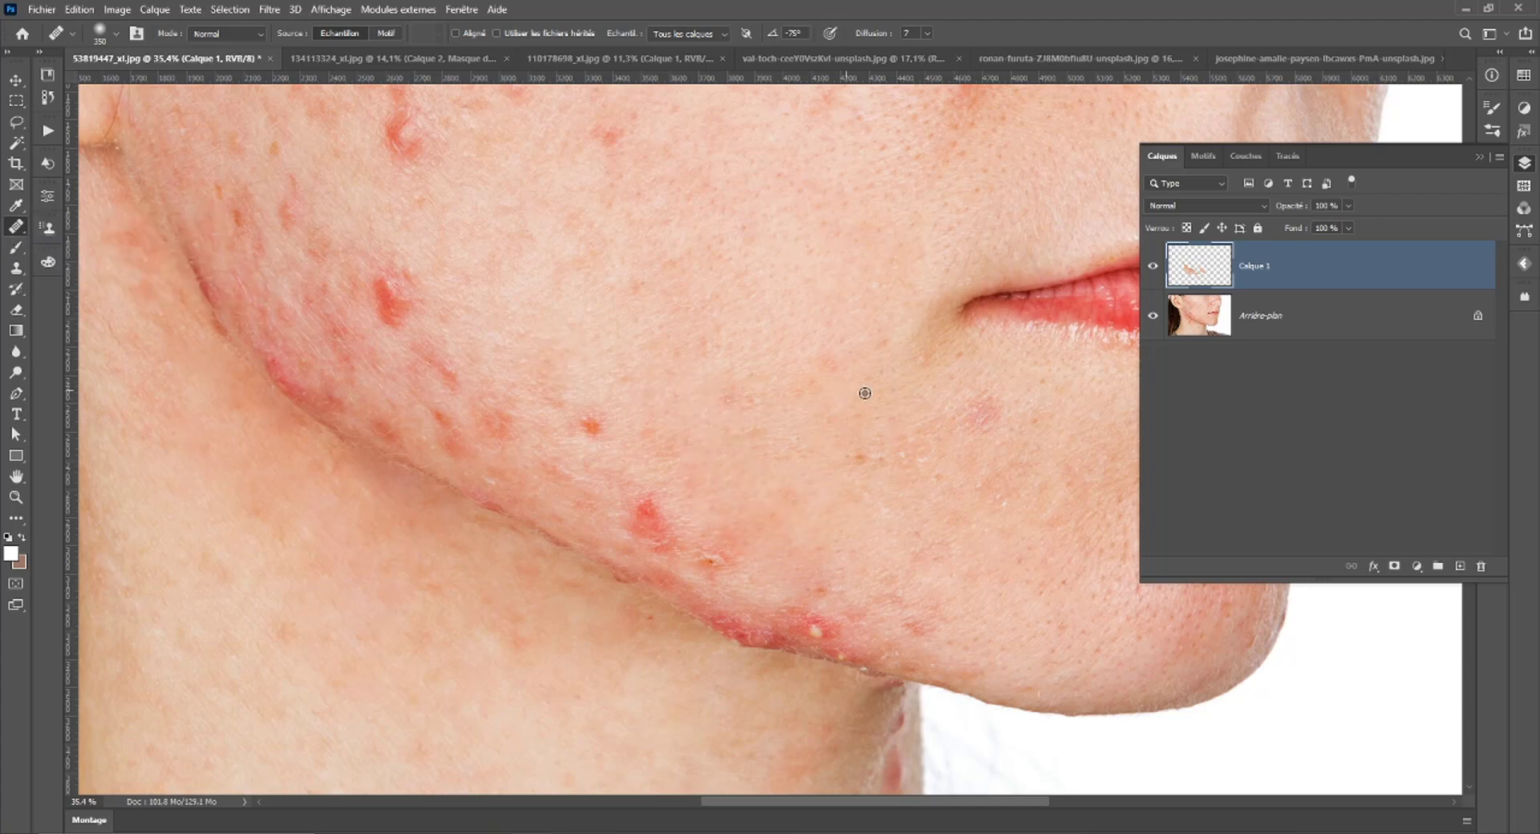
scroll(882, 466, "down", 3)
scroll(802, 570, "down", 3)
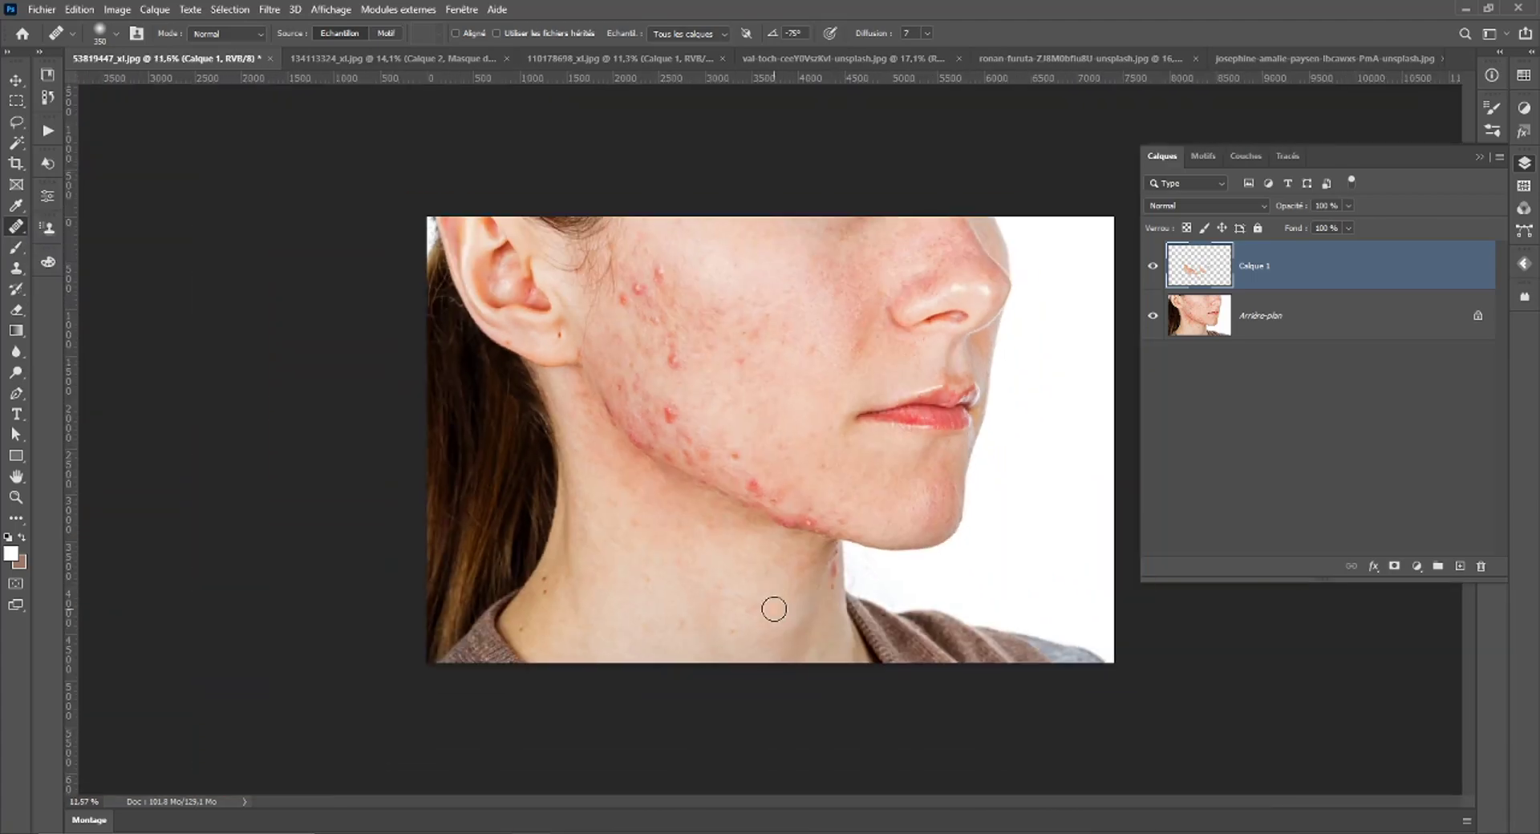
scroll(774, 609, "up", 2)
Toggle Calque 1 to compare with the original, then zoom to the neck below the jaw.
left_click(1152, 267)
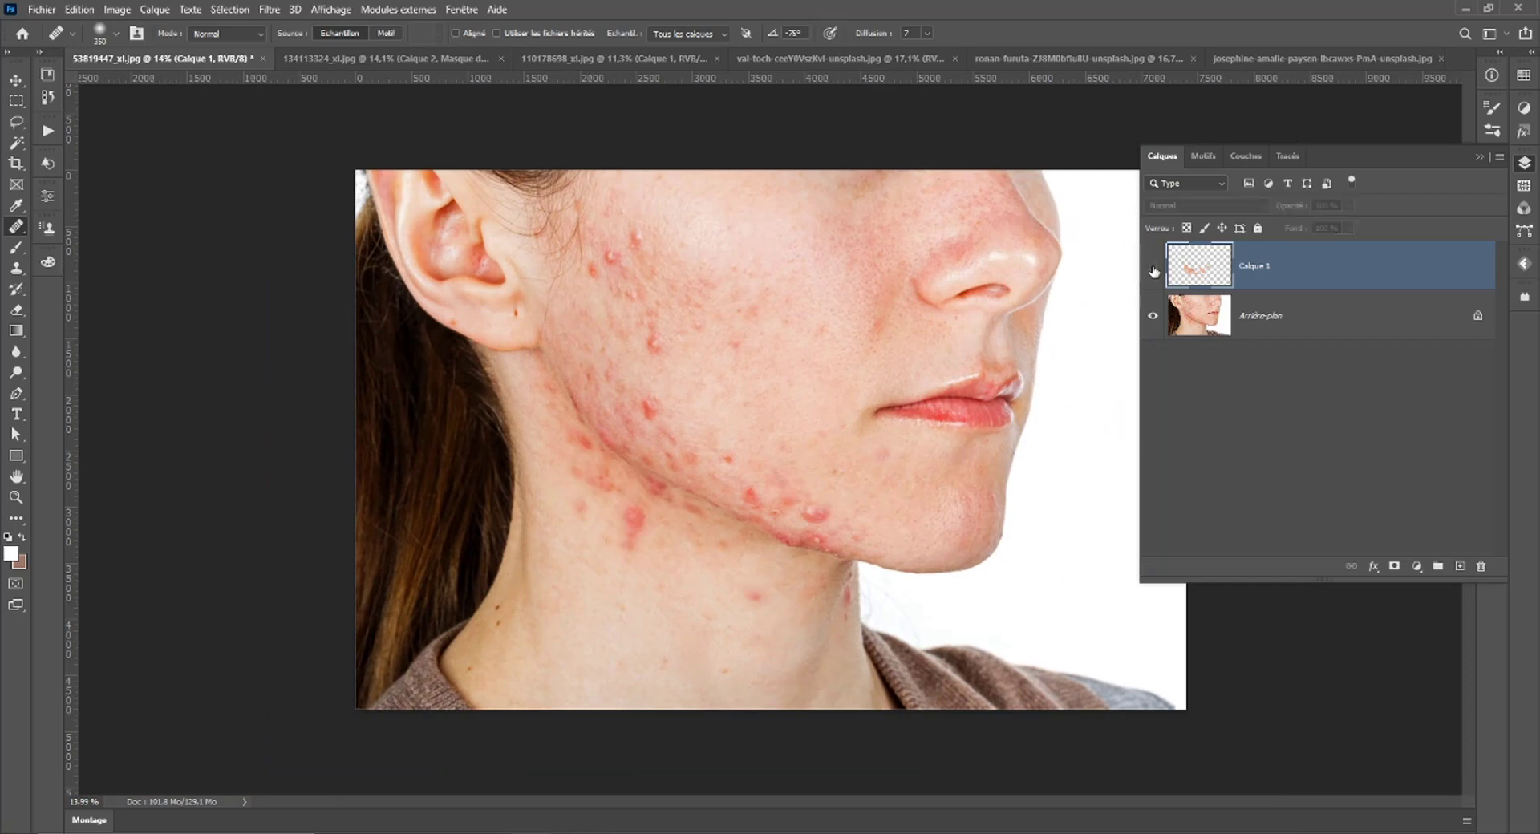
left_click(1152, 267)
left_click(1153, 267)
left_click(1152, 267)
scroll(739, 687, "up", 3)
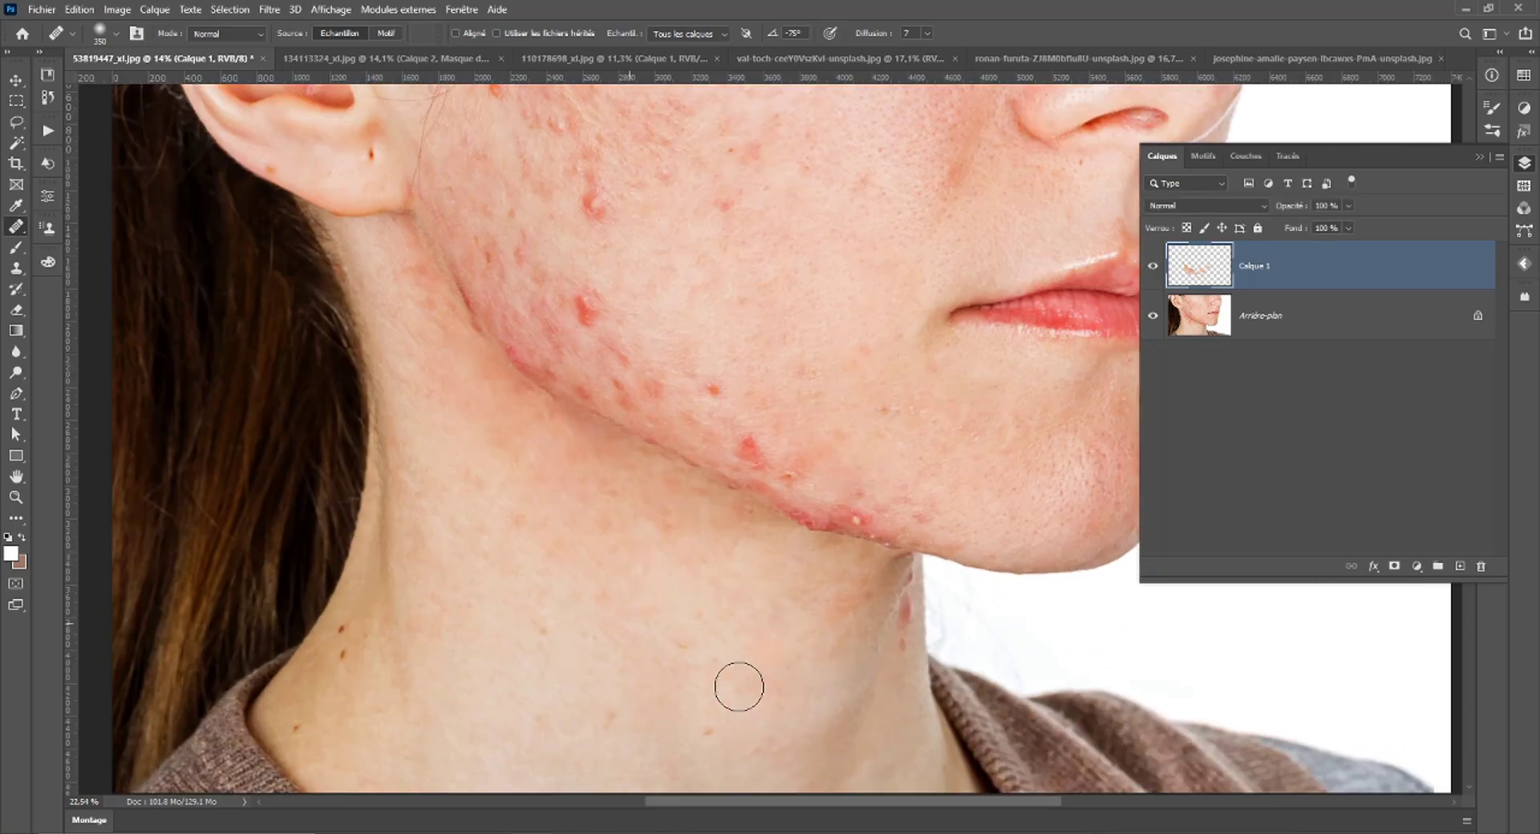
scroll(738, 686, "up", 3)
left_click_drag(873, 539, 649, 531)
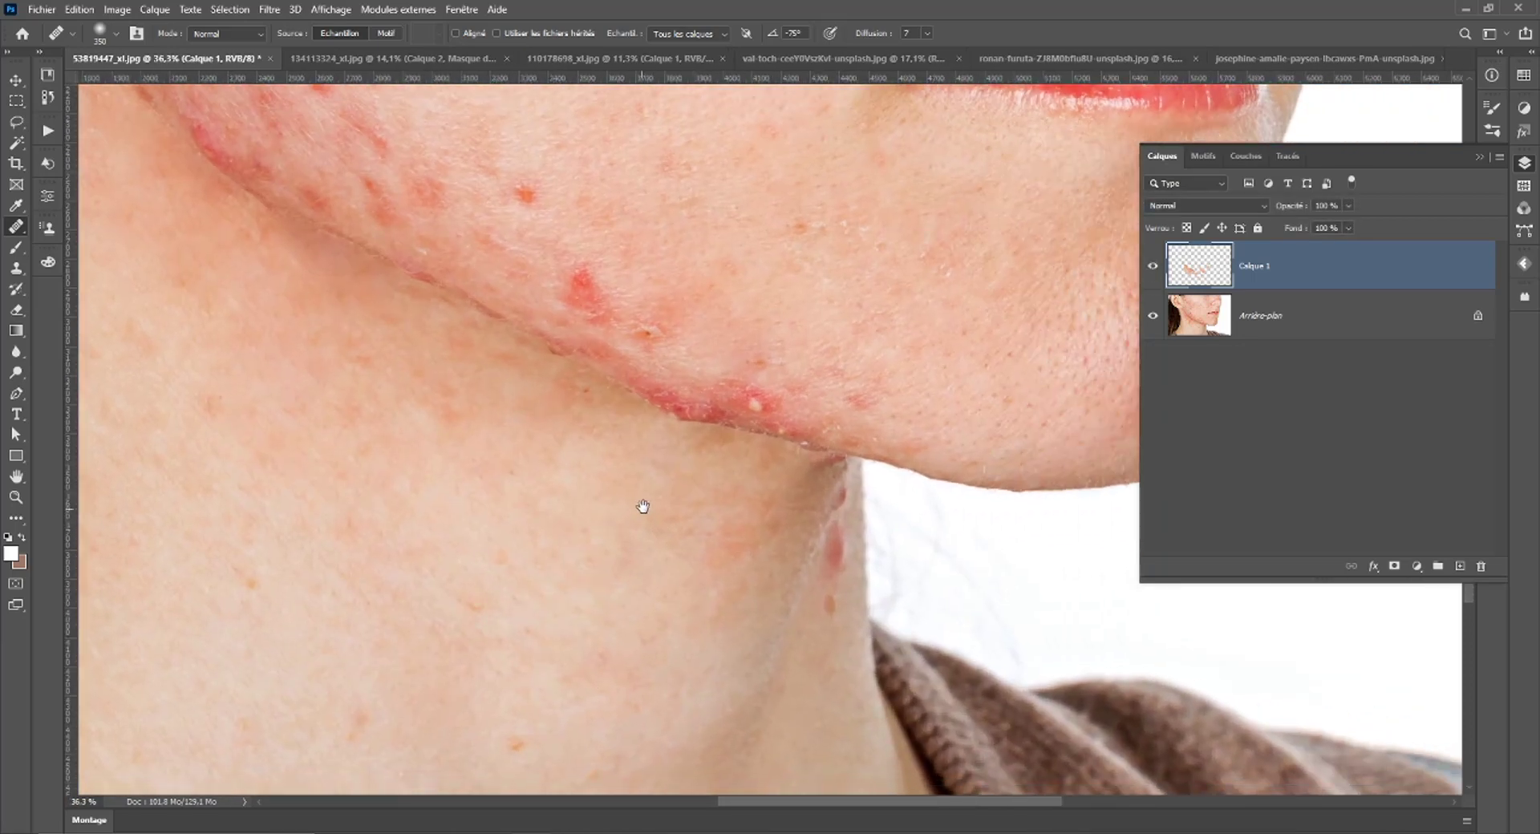
scroll(823, 646, "up", 2)
Undo a trial heal on the neck and enlarge the Healing Brush to 330 px.
left_click(834, 513)
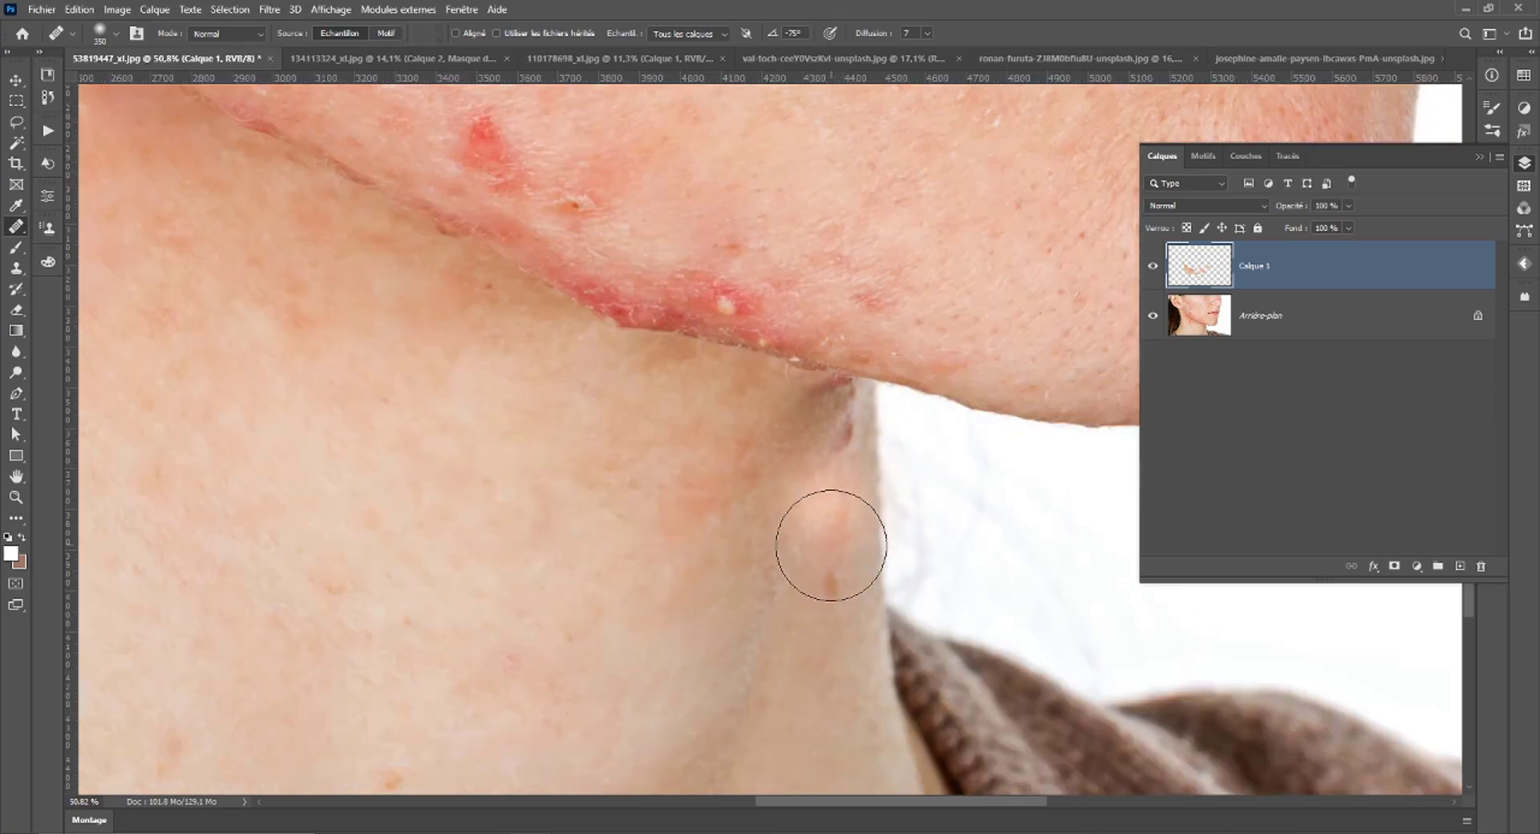
key("ctrl+z")
left_click_drag(825, 545, 783, 544)
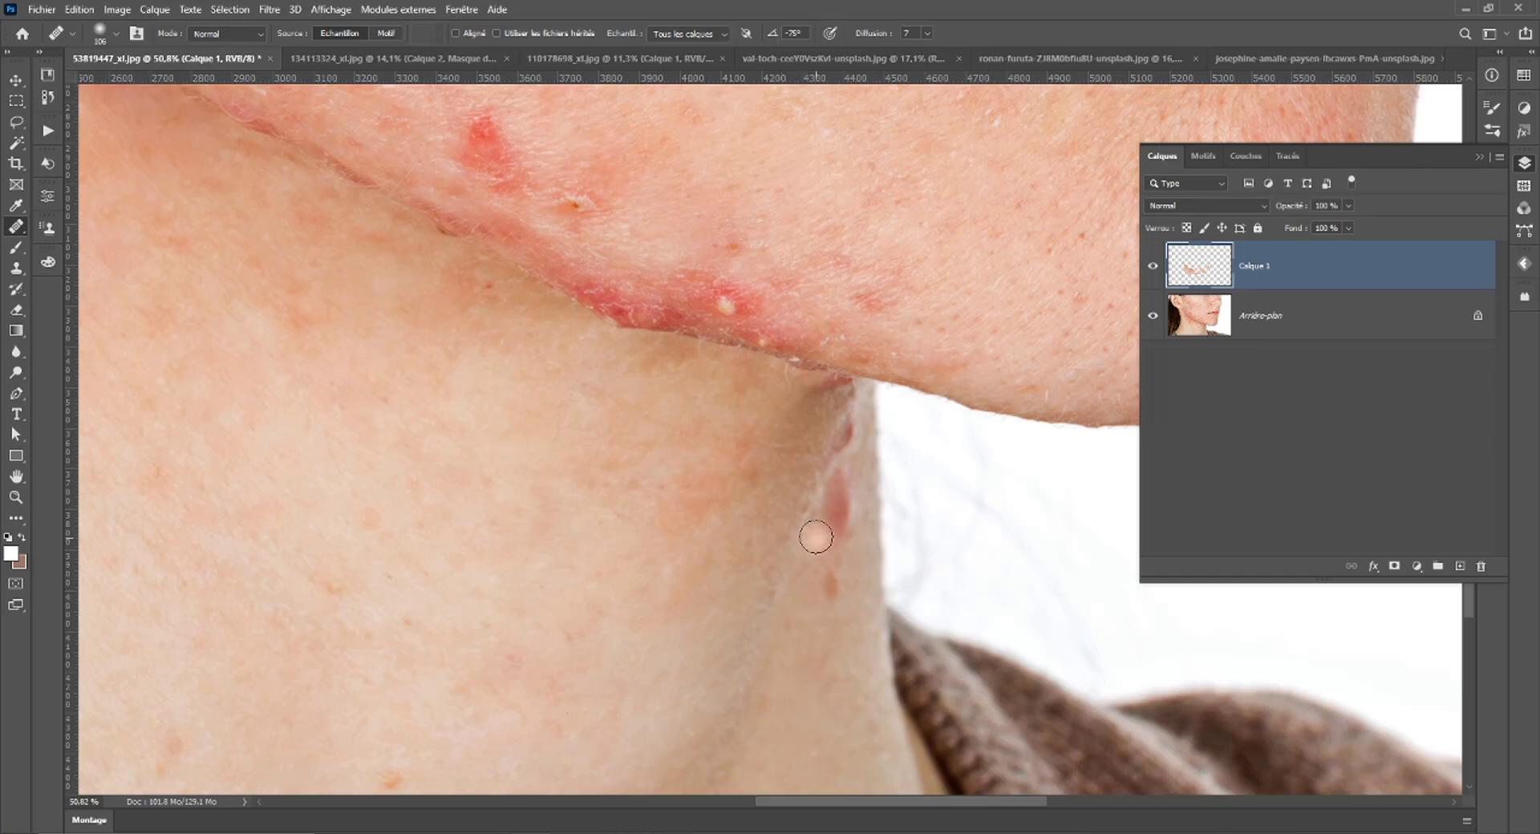
scroll(816, 537, "up", 1)
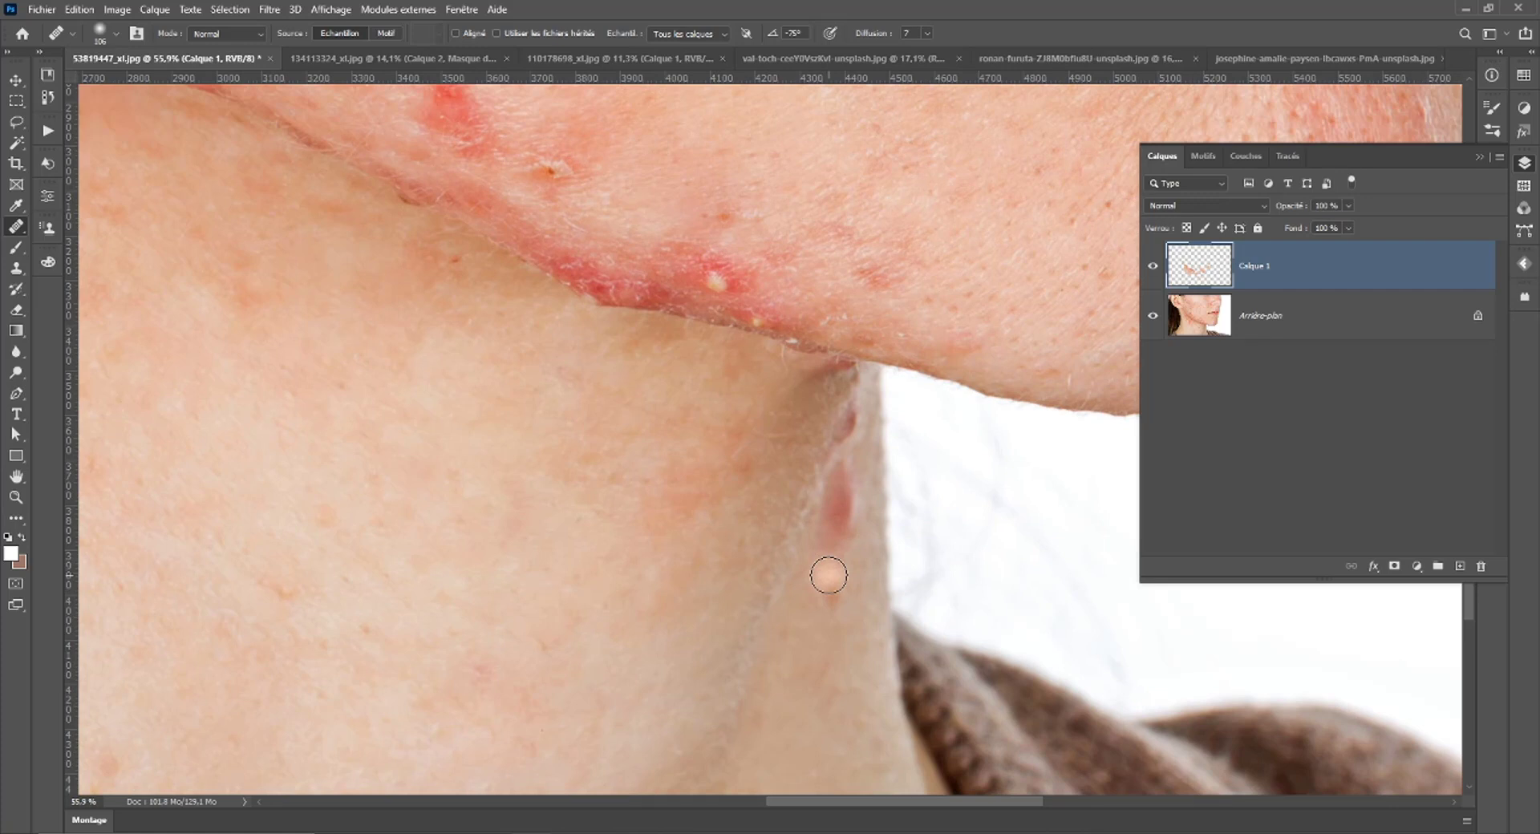
scroll(921, 606, "up", 2)
scroll(921, 606, "up", 1)
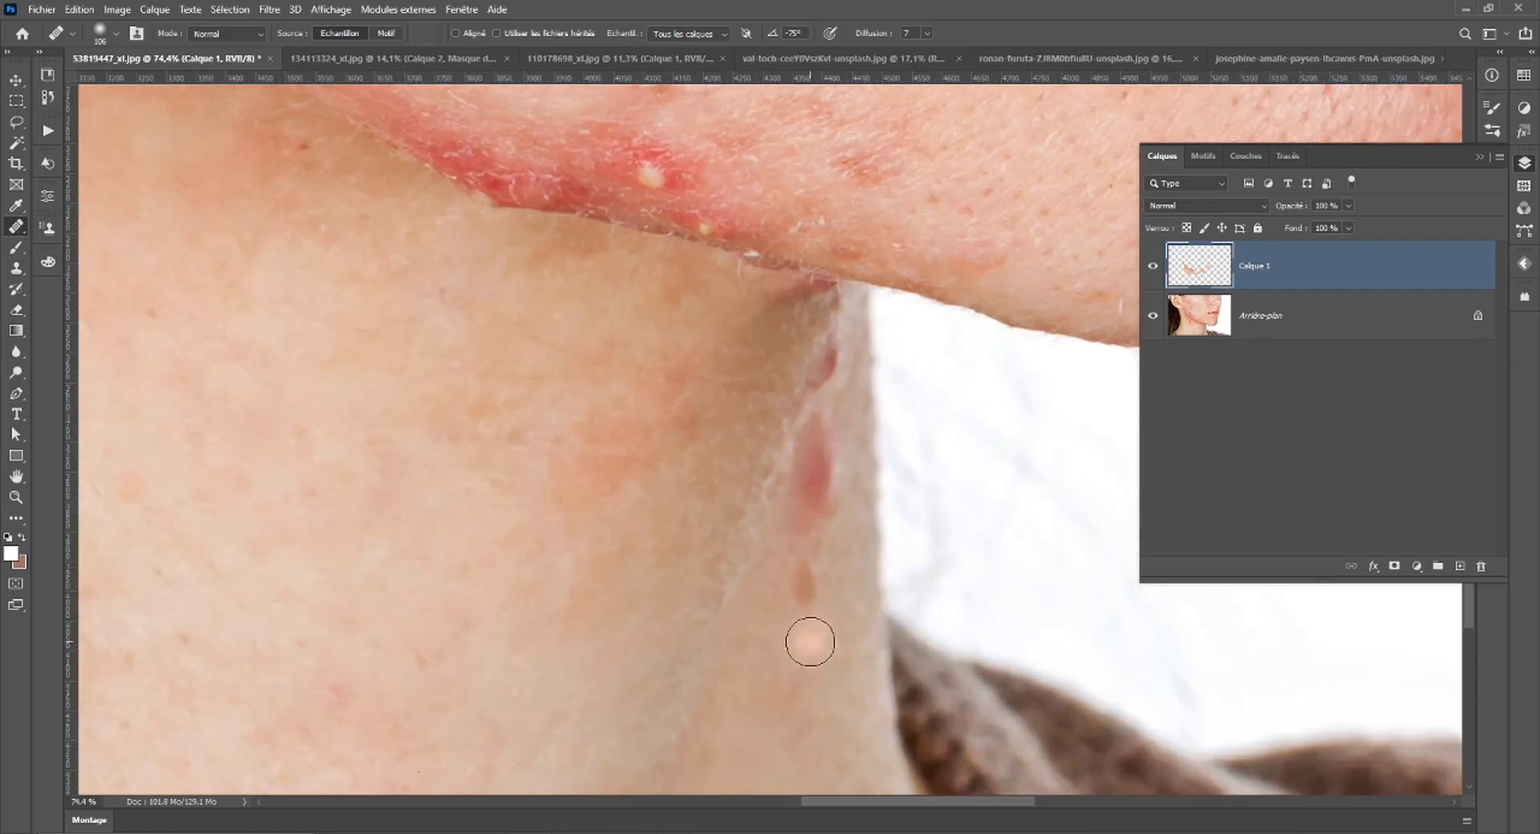
Heal the orange and red neck blemishes and the spot just under the jaw.
left_click(805, 584)
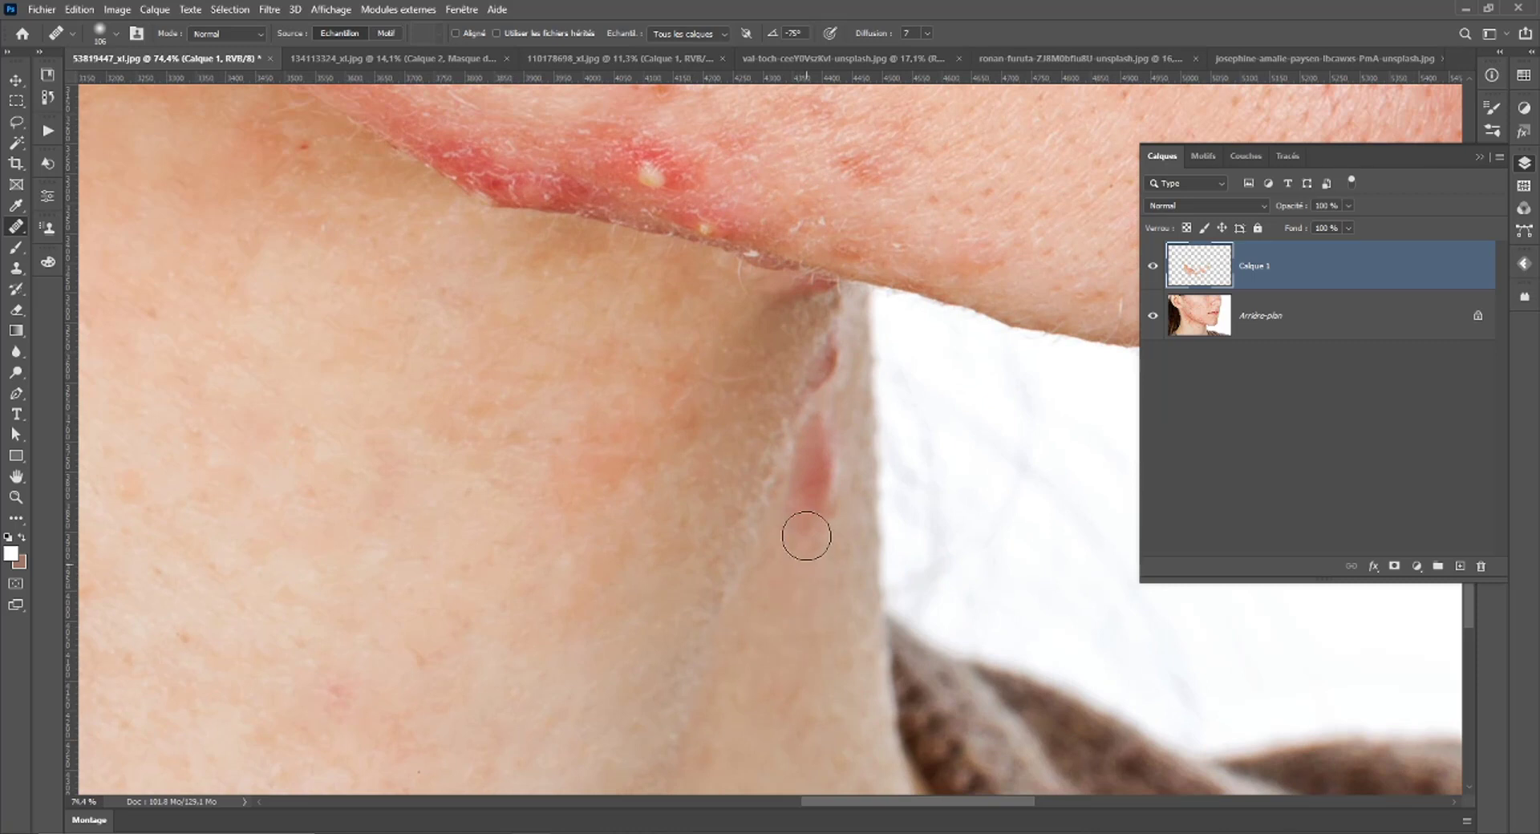
left_click(800, 606, "alt")
left_click_drag(818, 498, 815, 494)
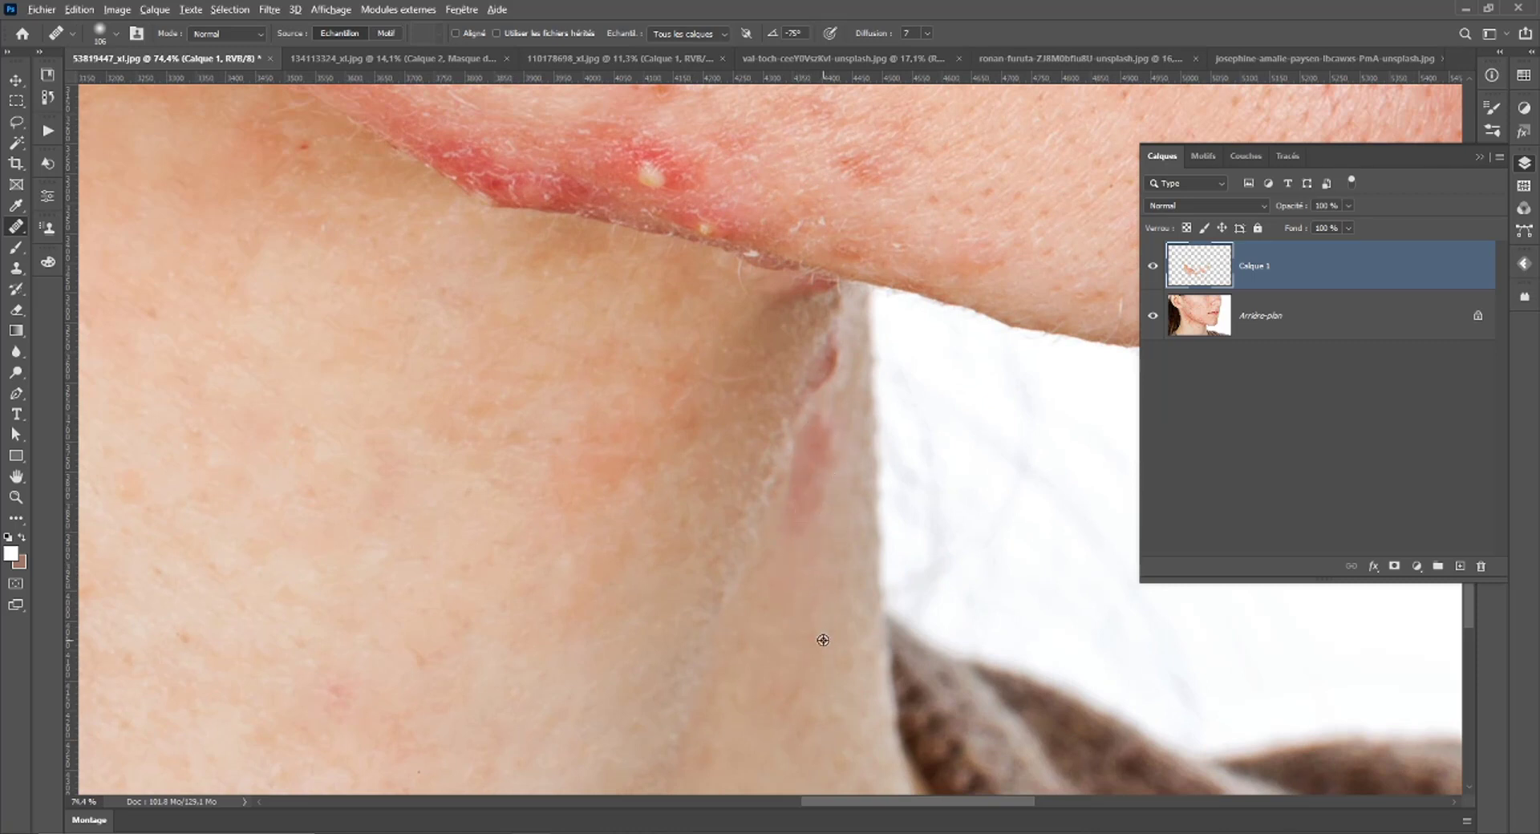
left_click(804, 502, "alt")
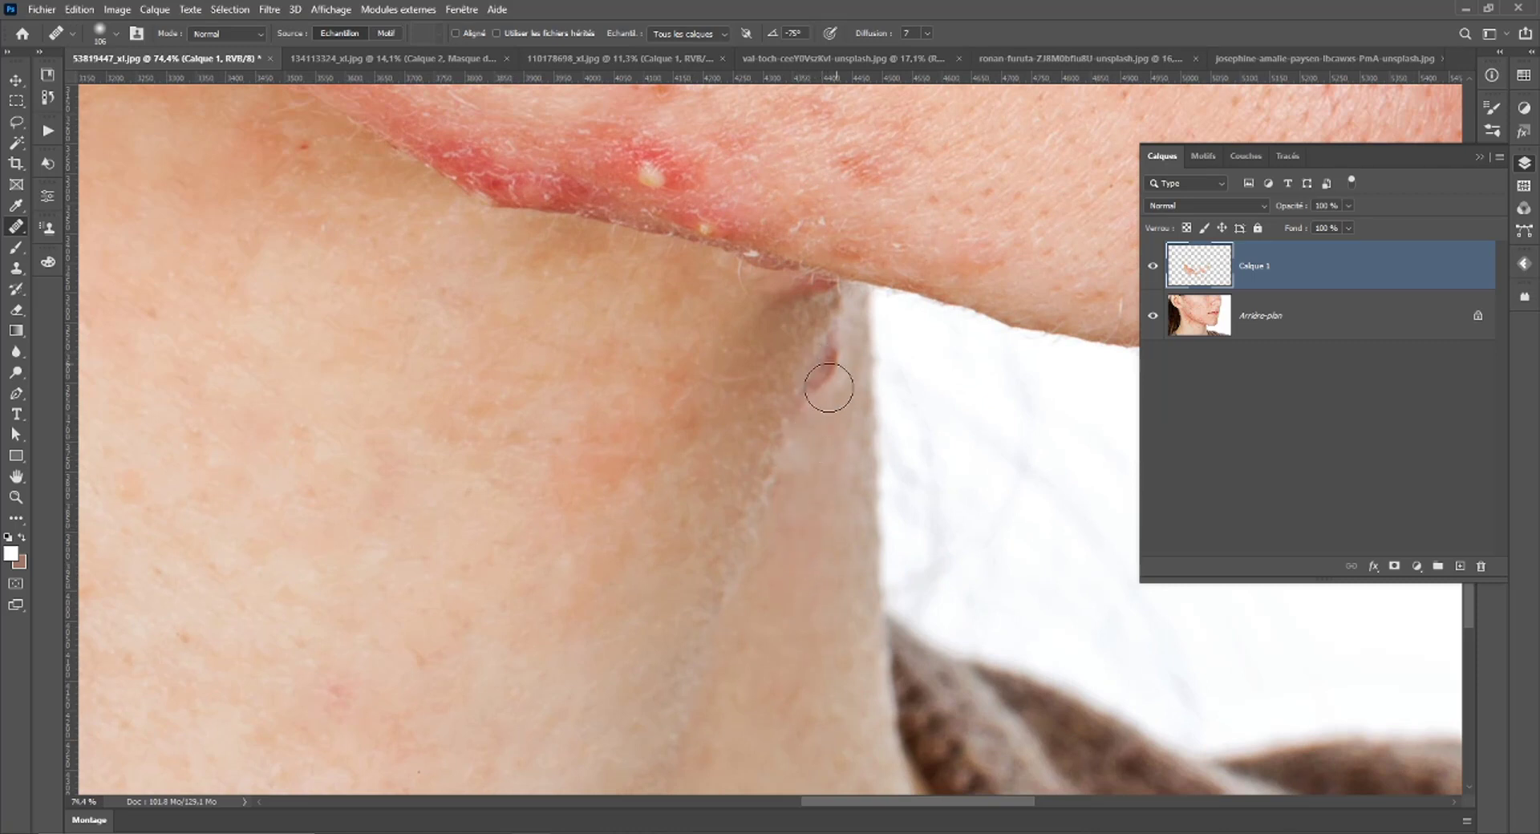
left_click_drag(822, 399, 832, 373)
scroll(782, 522, "down", 1)
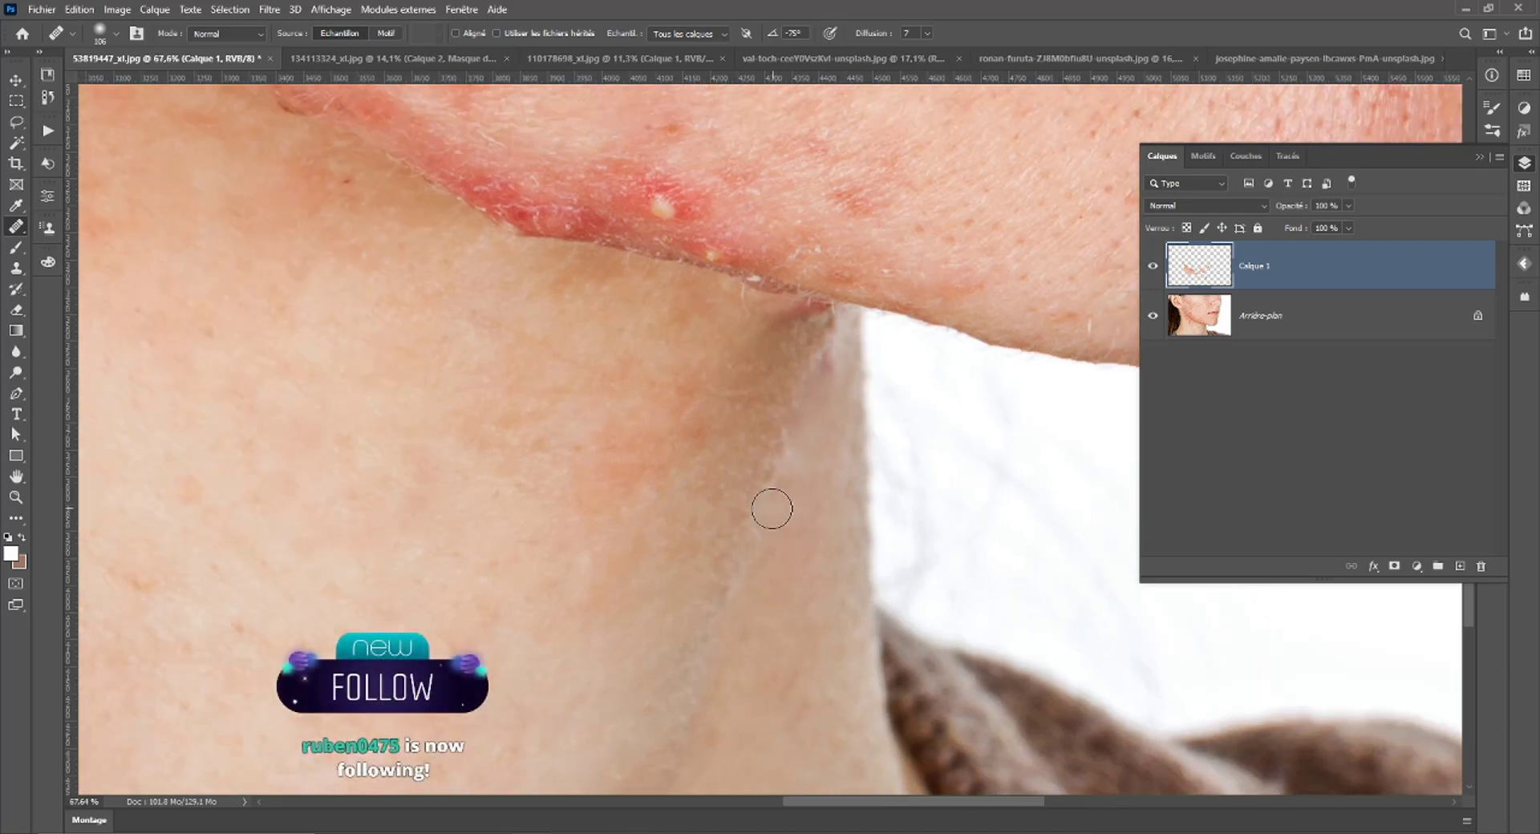
scroll(772, 507, "down", 3)
scroll(754, 512, "up", 1)
left_click_drag(611, 501, 596, 549)
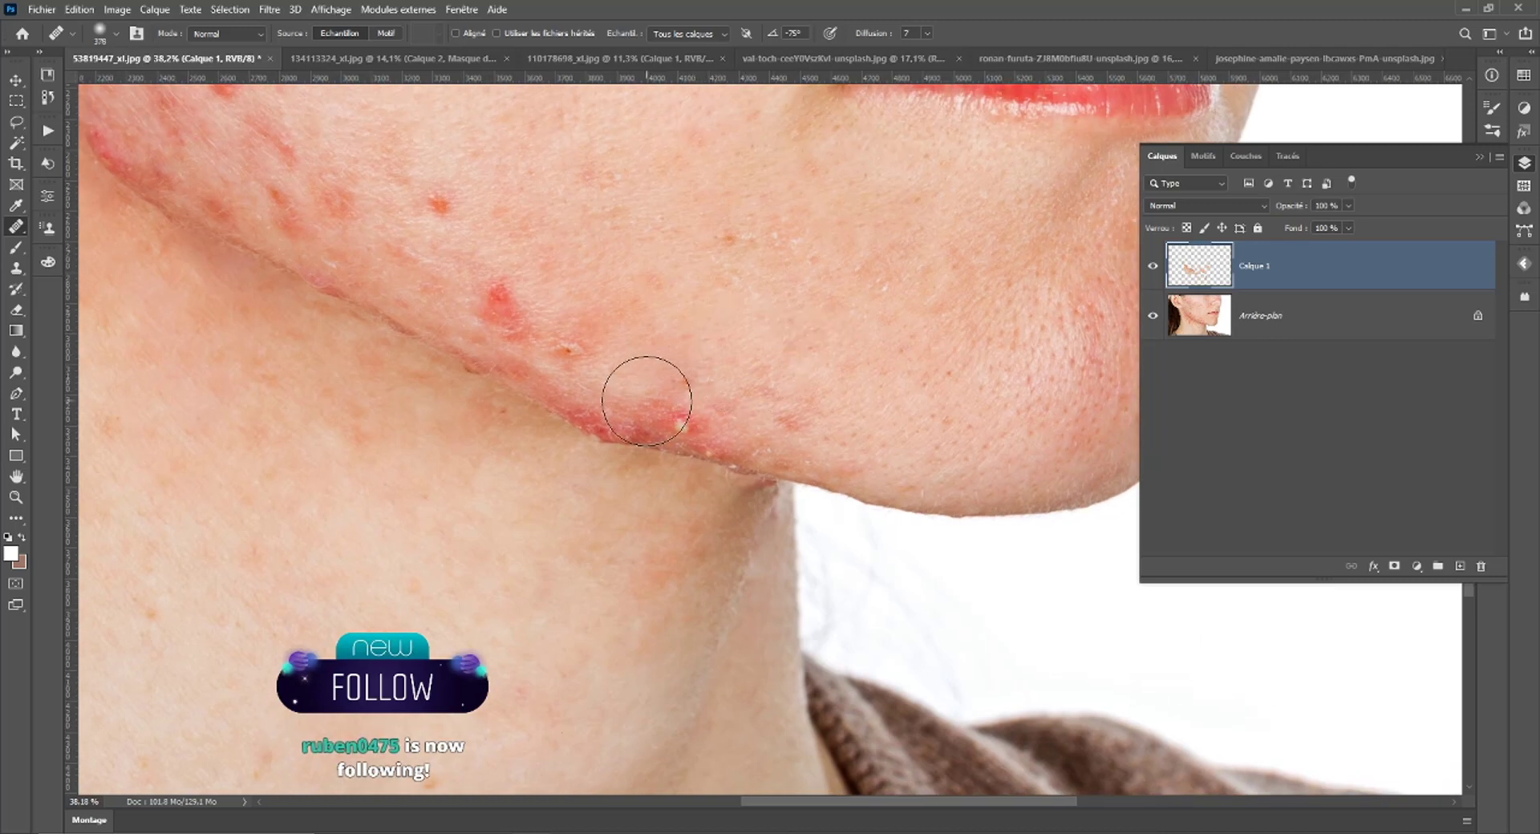
Toggle Calque 1 to compare before and after, then bring up 110178698_xl.jpg.
scroll(623, 513, "down", 4)
scroll(623, 525, "down", 2)
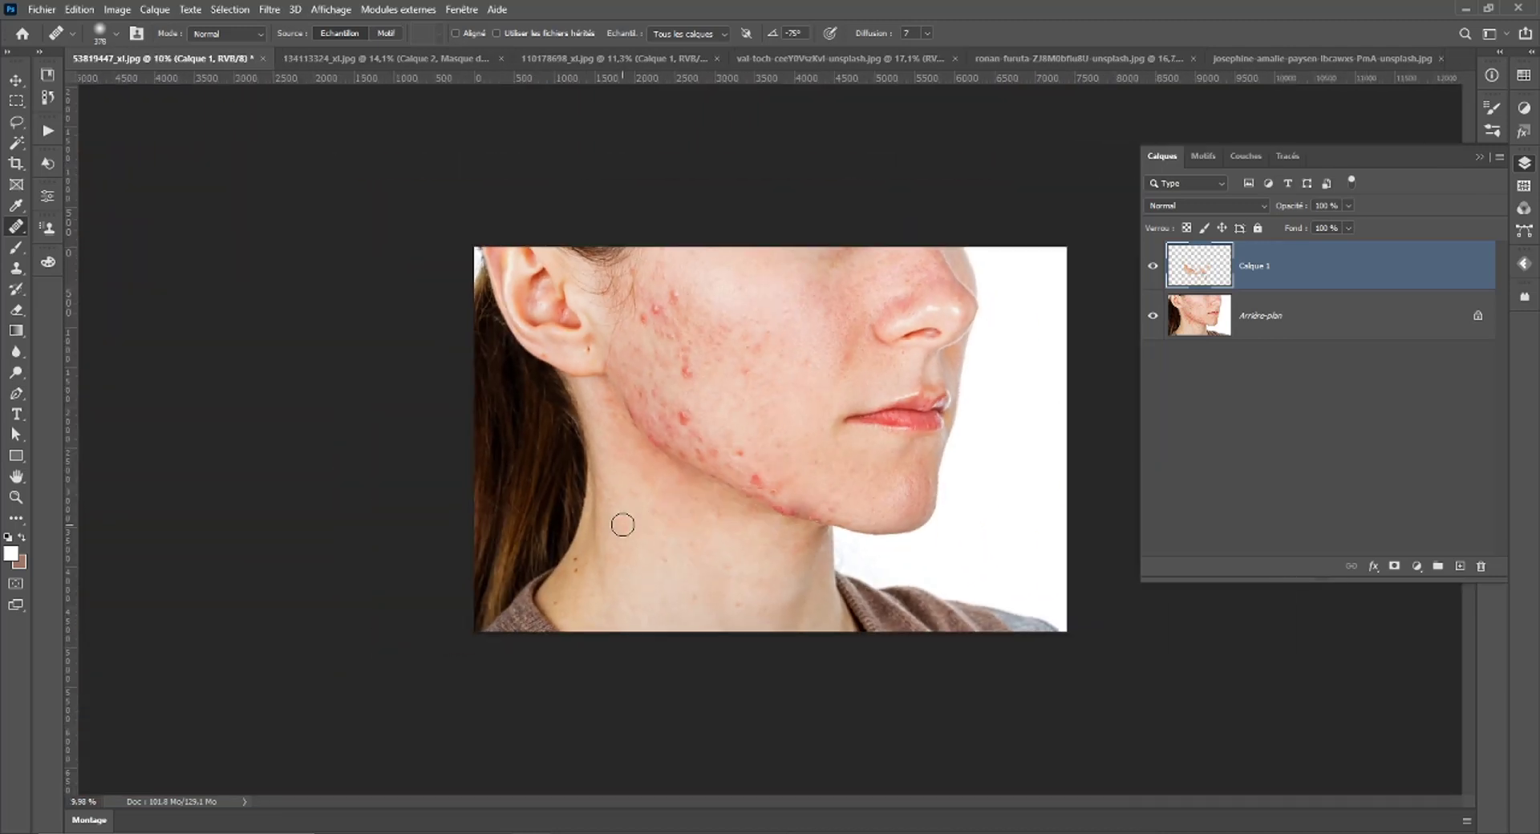
scroll(623, 525, "up", 2)
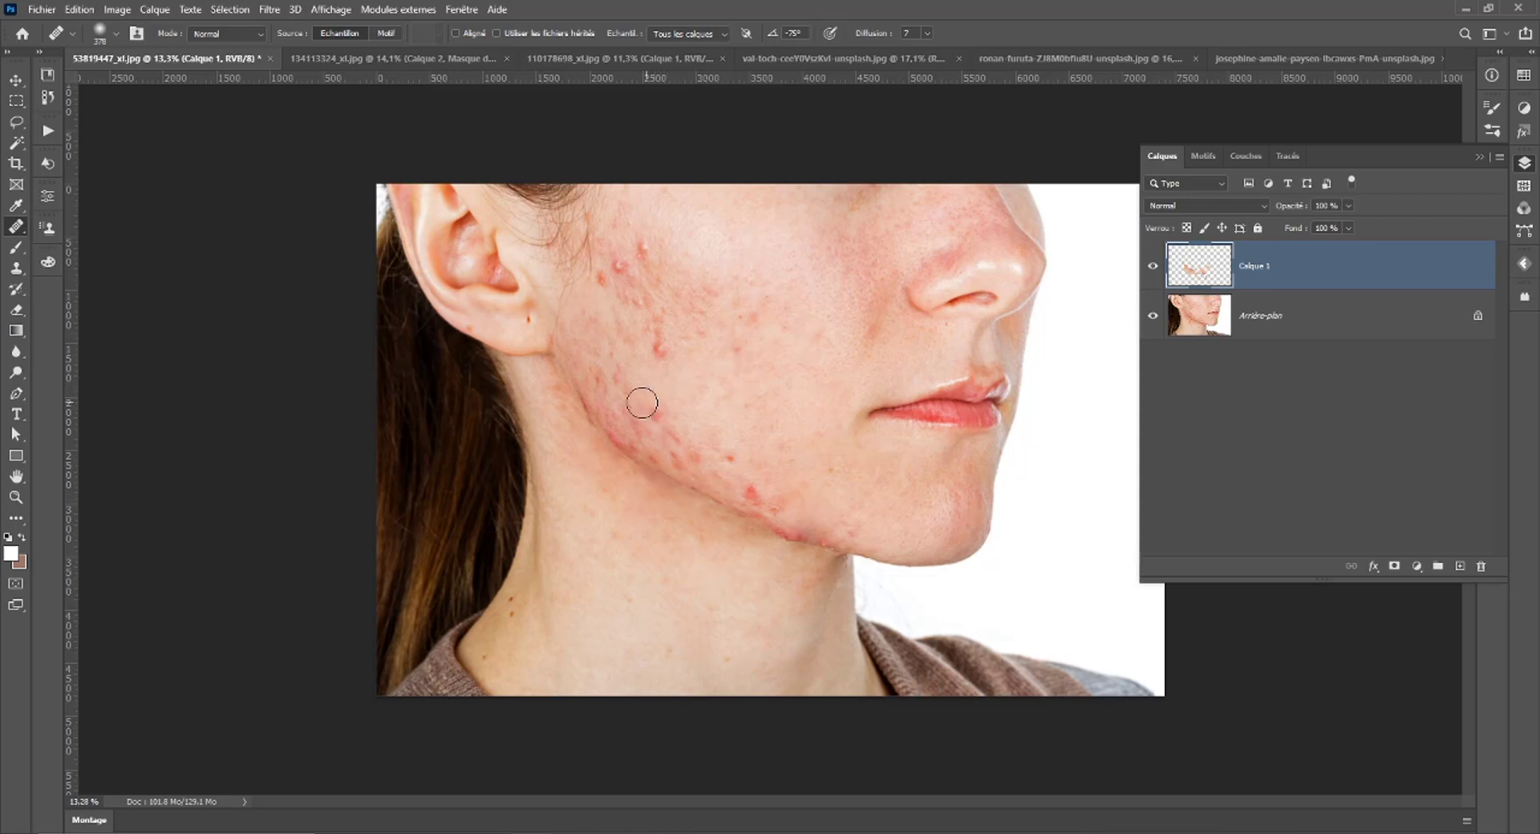
scroll(641, 403, "up", 1)
left_click(1154, 266)
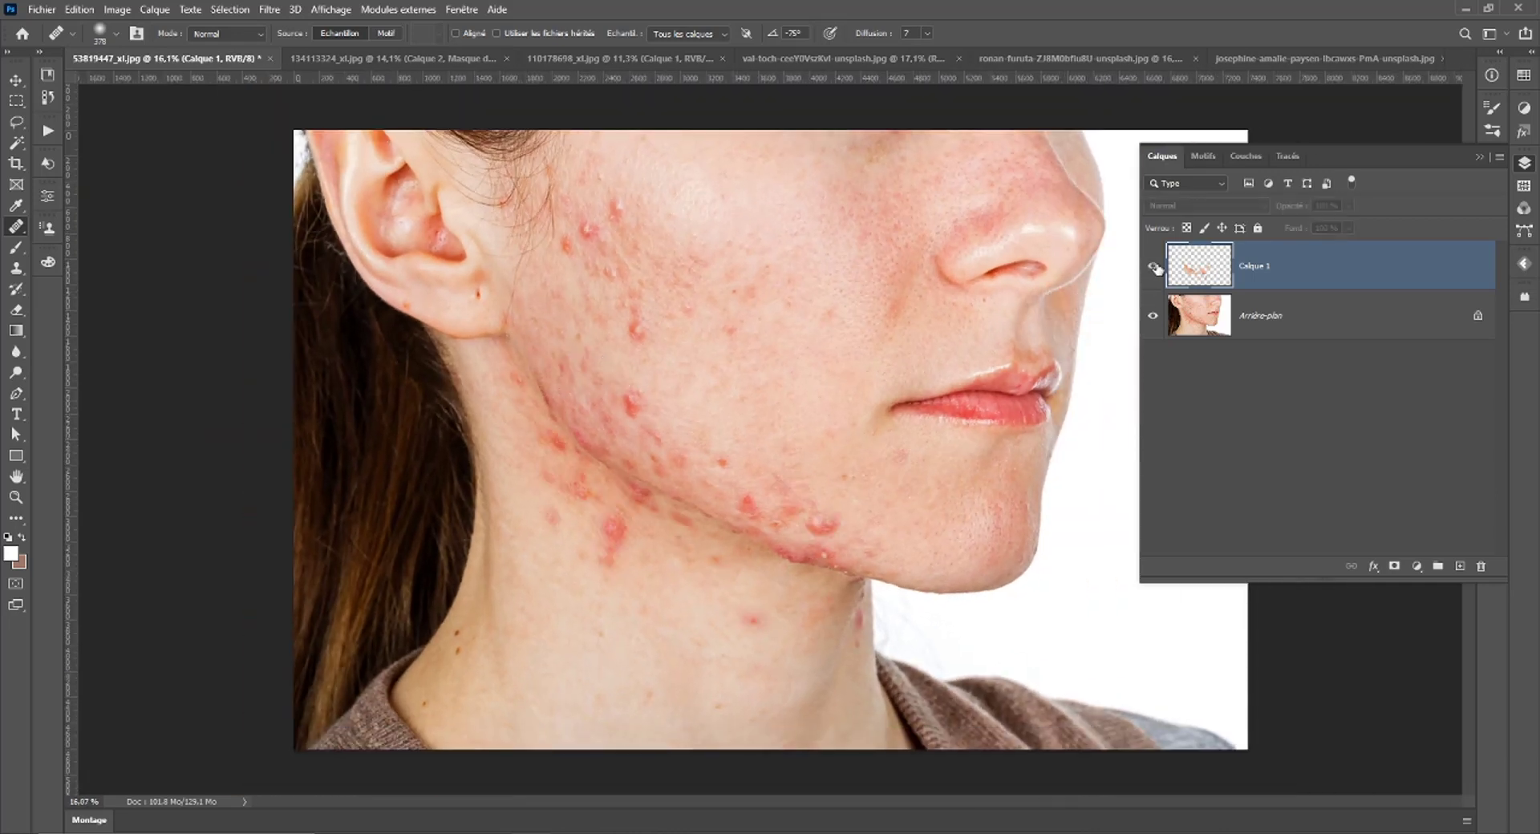
left_click(1154, 267)
left_click(1153, 266)
left_click(1153, 266)
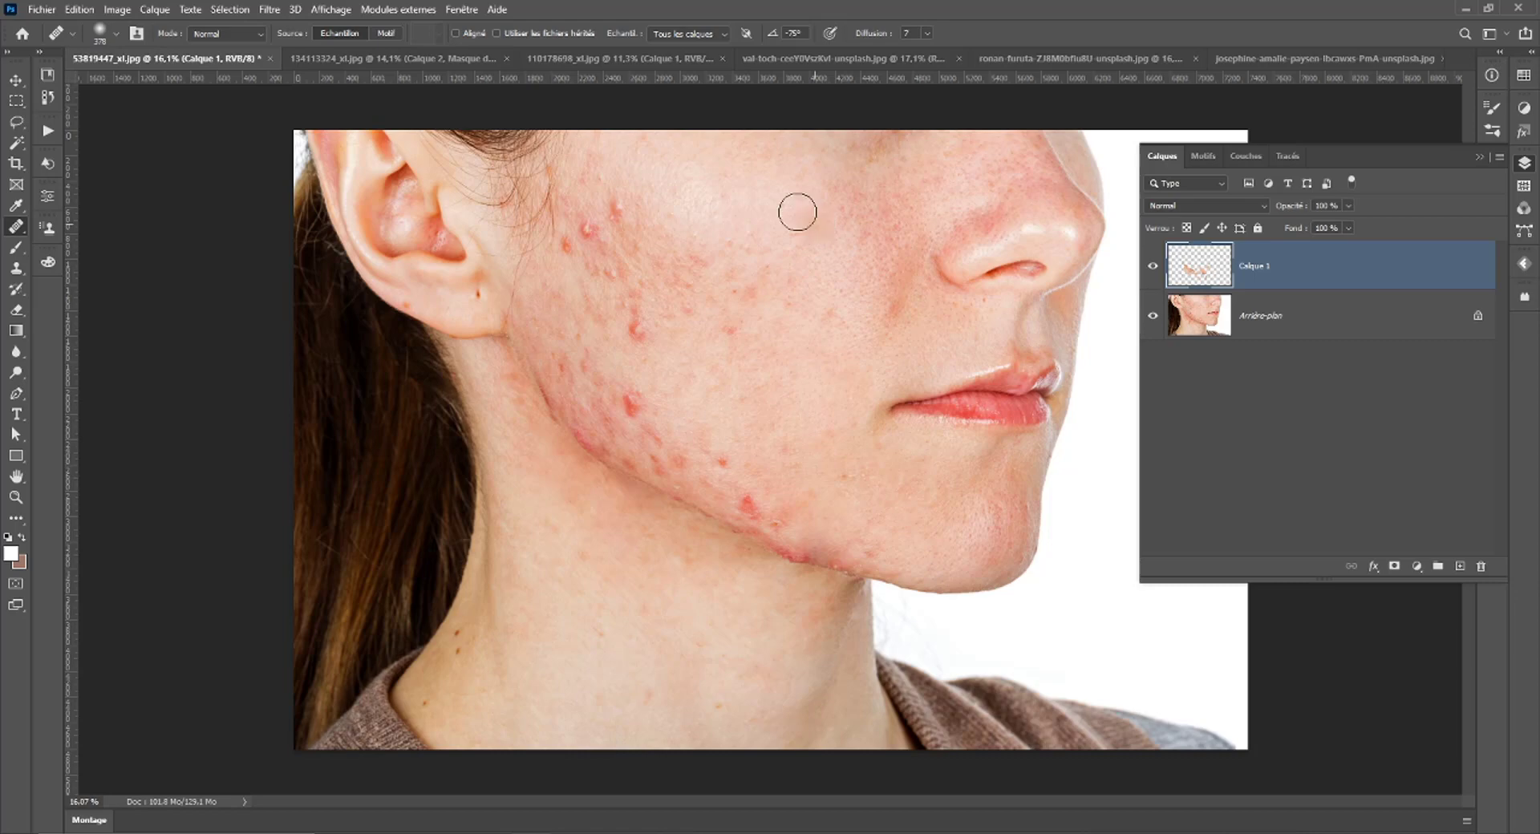
left_click(603, 60)
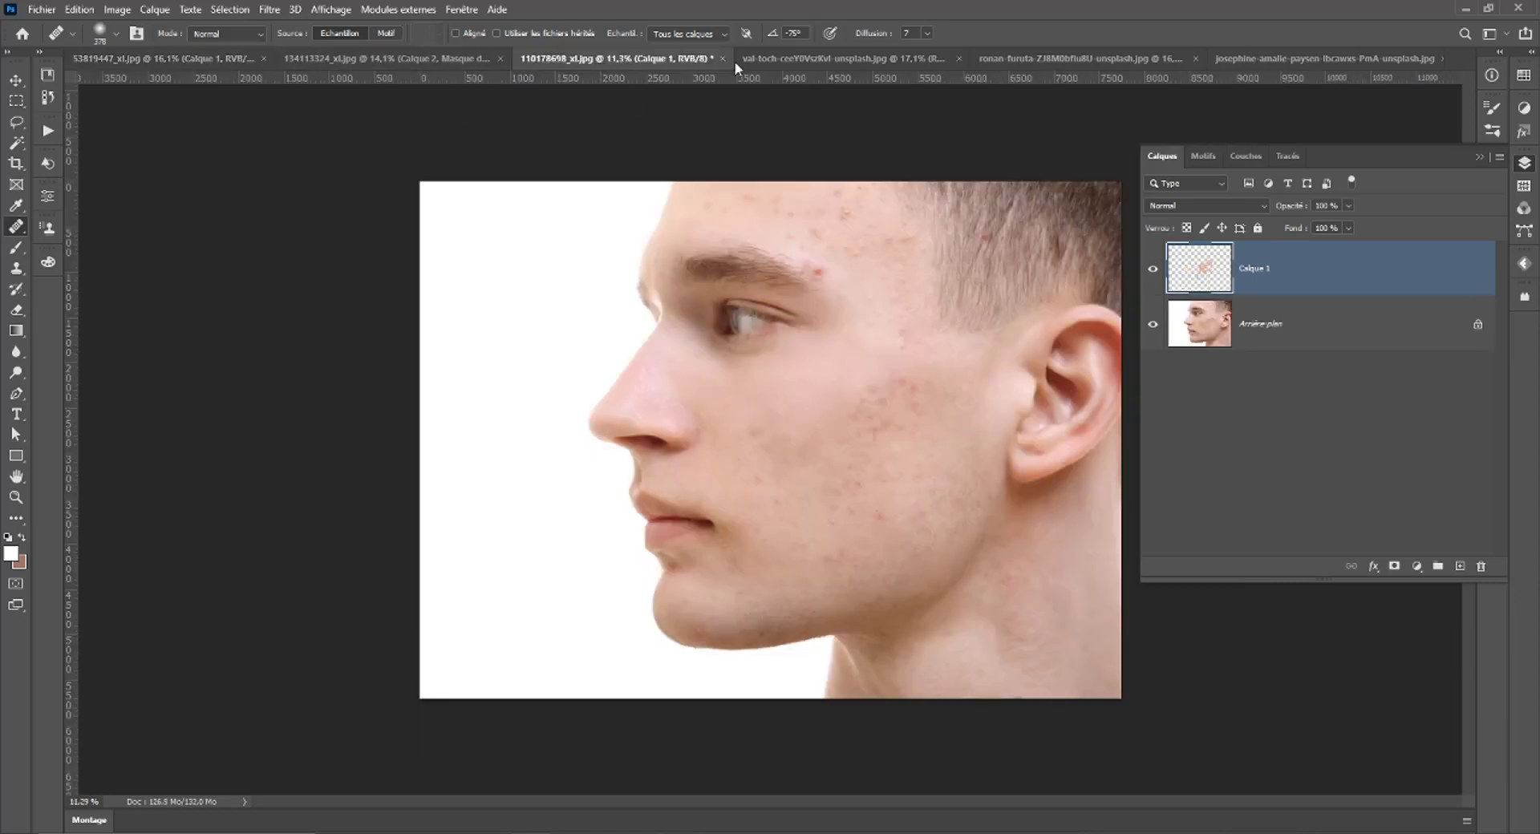
Show the beach photo with the Rectangular Marquee tool, centered on the man at 100% zoom.
left_click(773, 61)
scroll(815, 398, "up", 3)
scroll(815, 399, "up", 3)
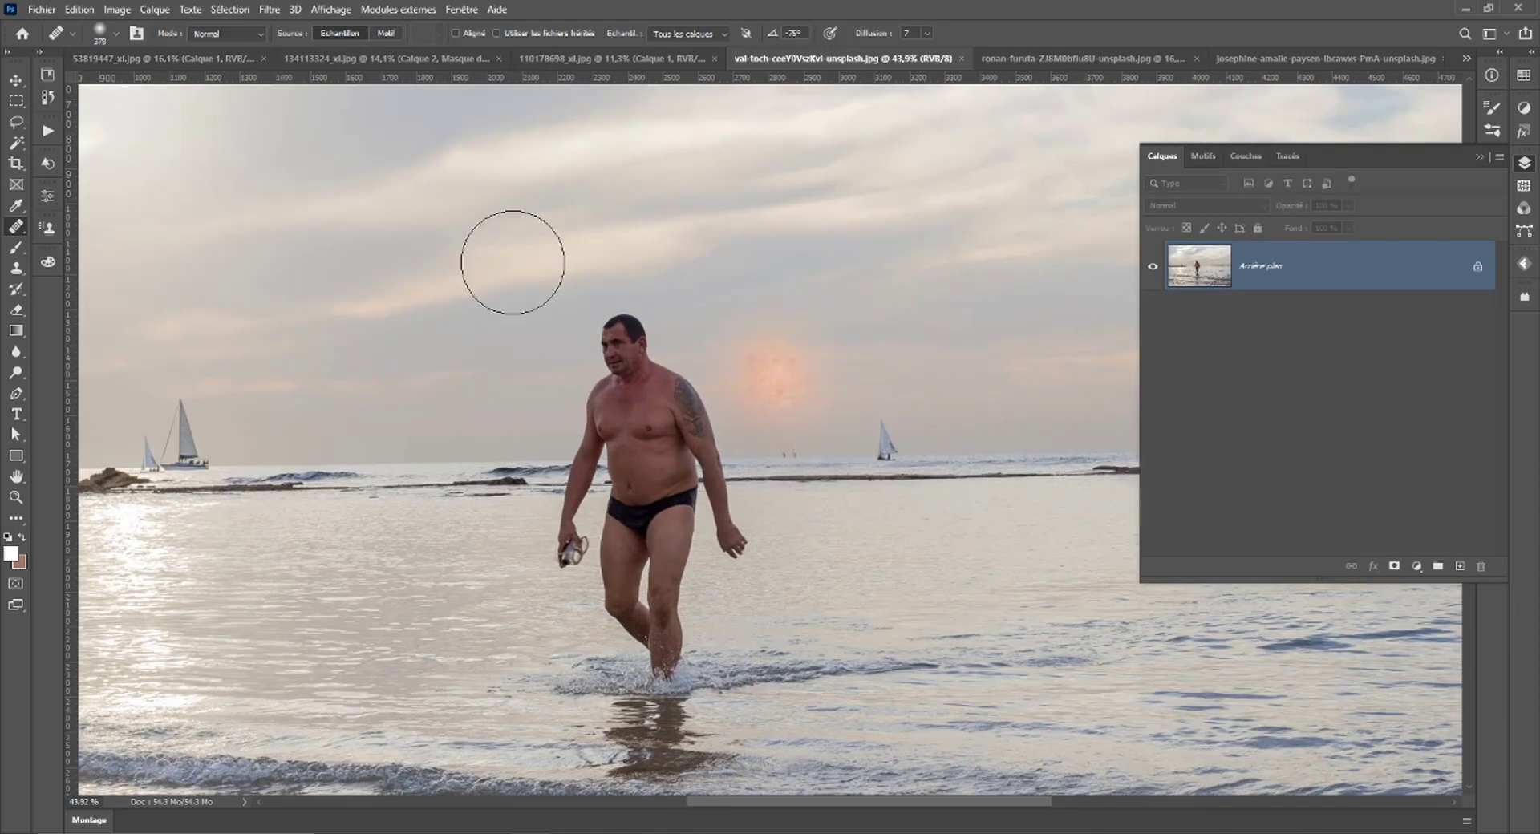
left_click(19, 103)
scroll(706, 203, "up", 1)
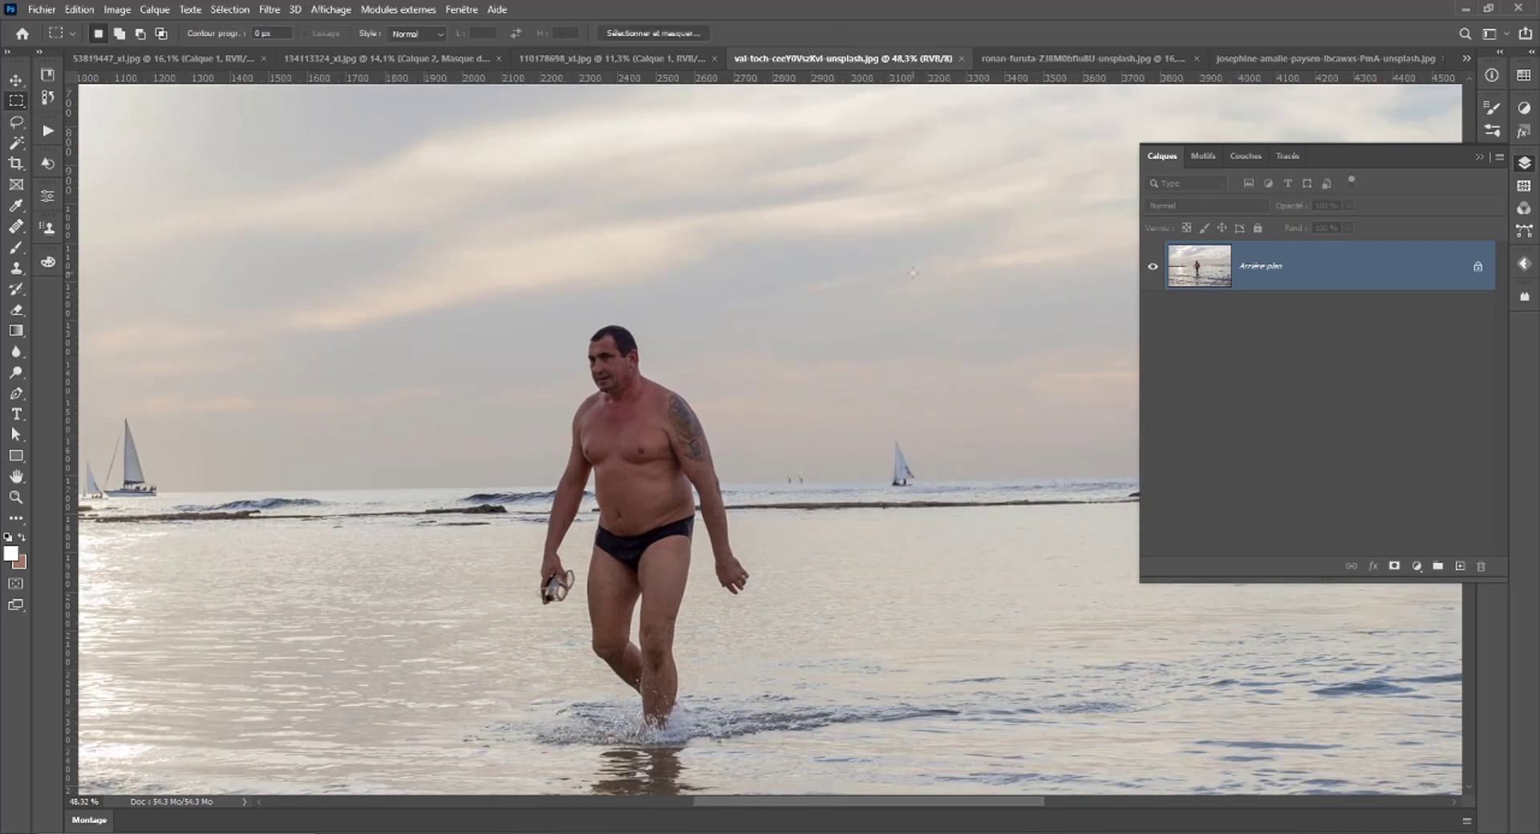
scroll(819, 405, "up", 2)
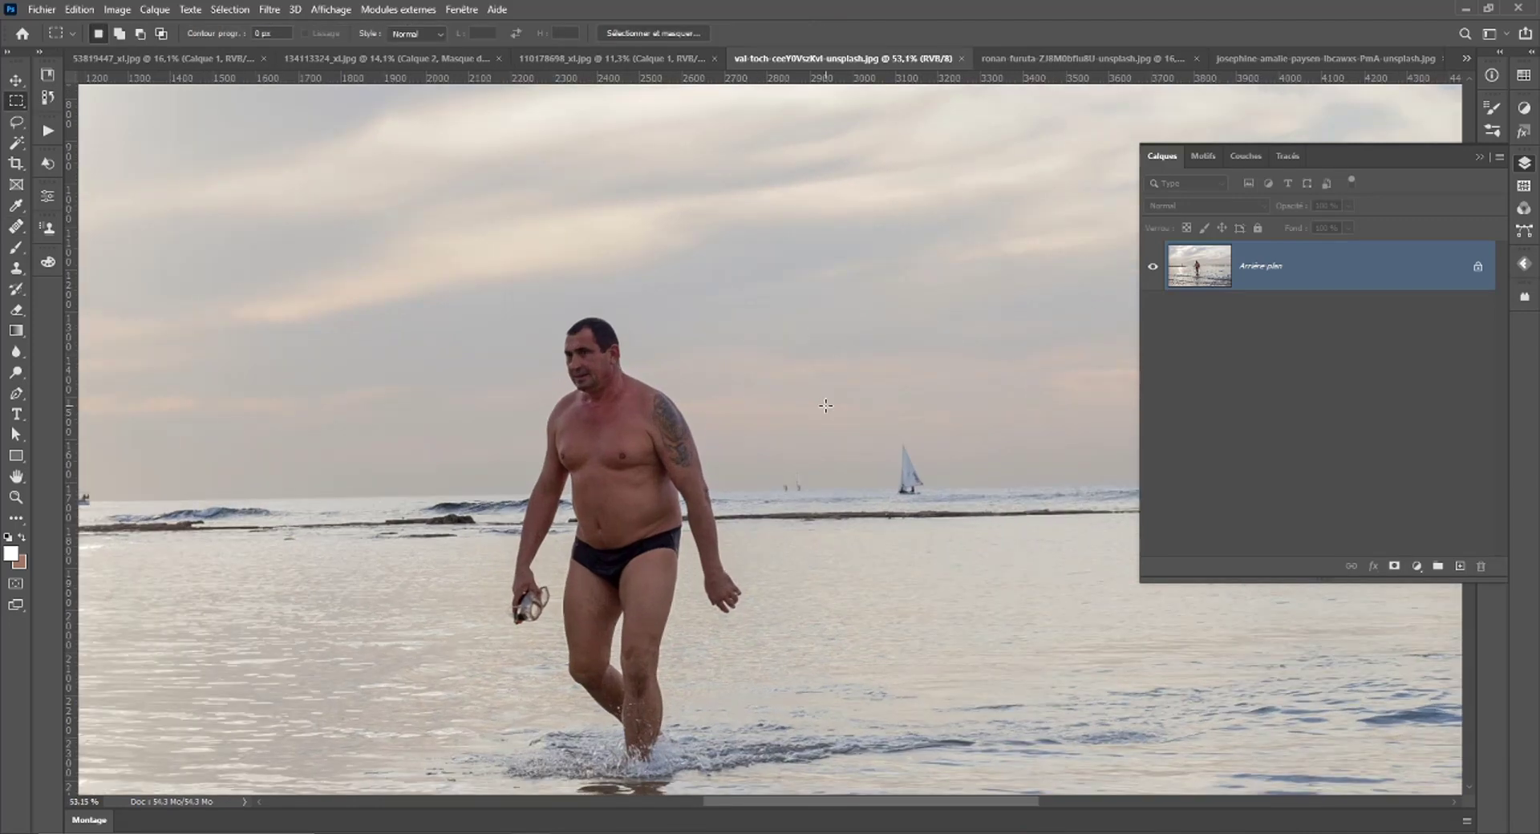
scroll(821, 401, "up", 3)
scroll(823, 399, "up", 3)
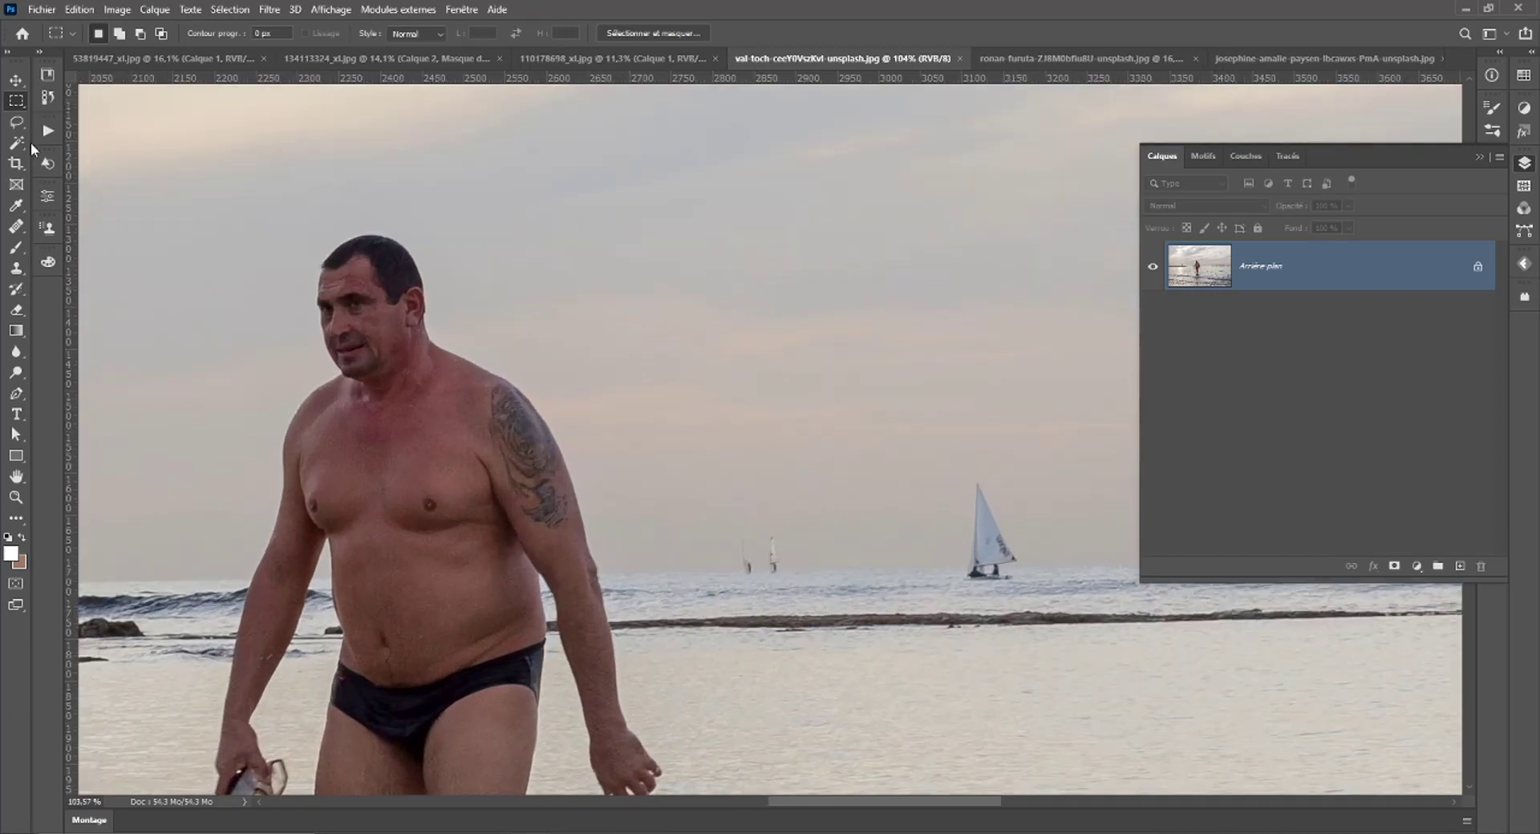
left_click_drag(556, 345, 729, 212)
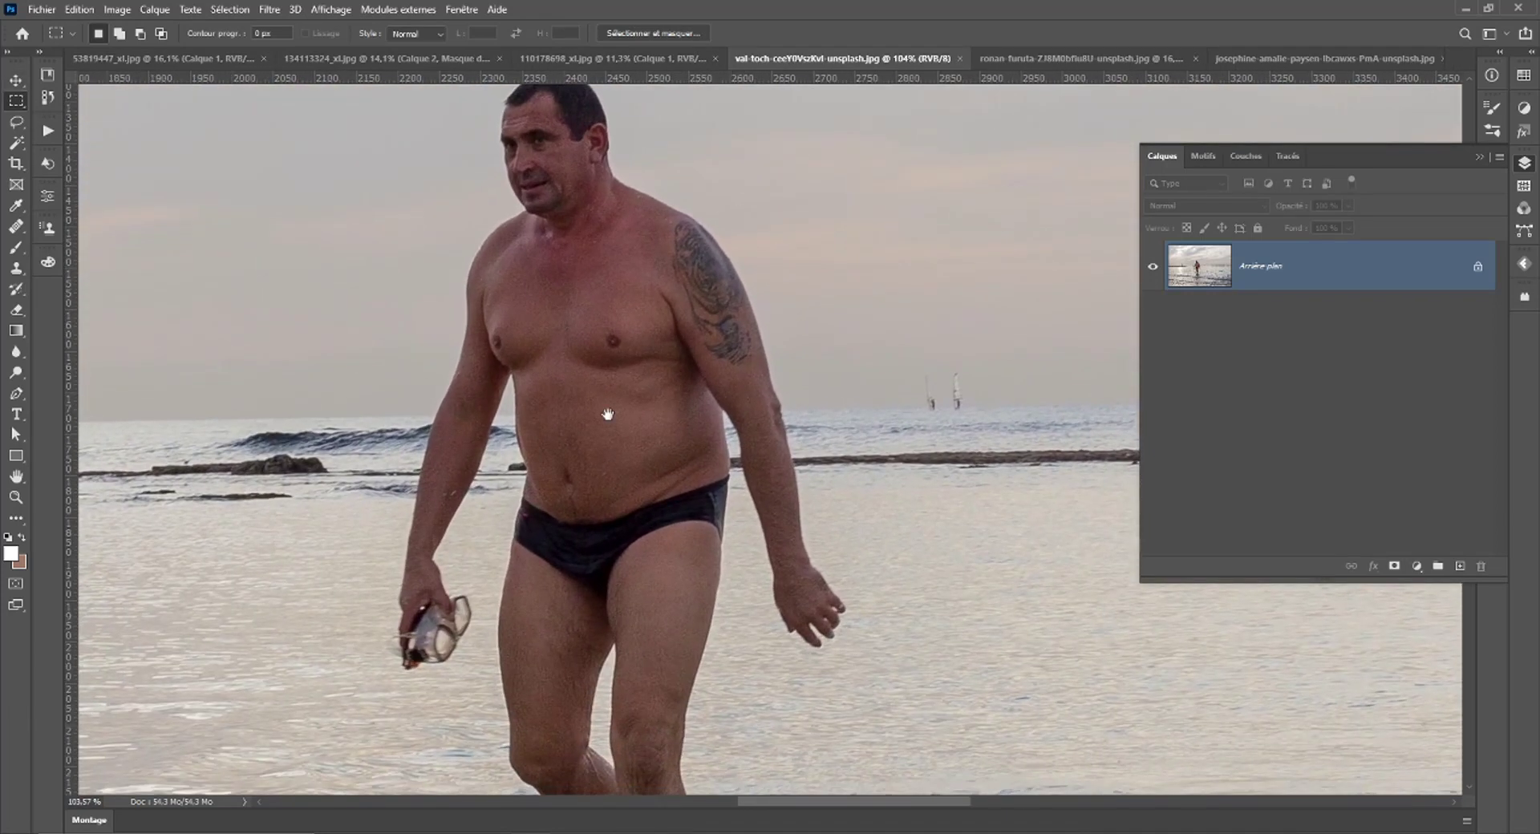
key("ctrl+1")
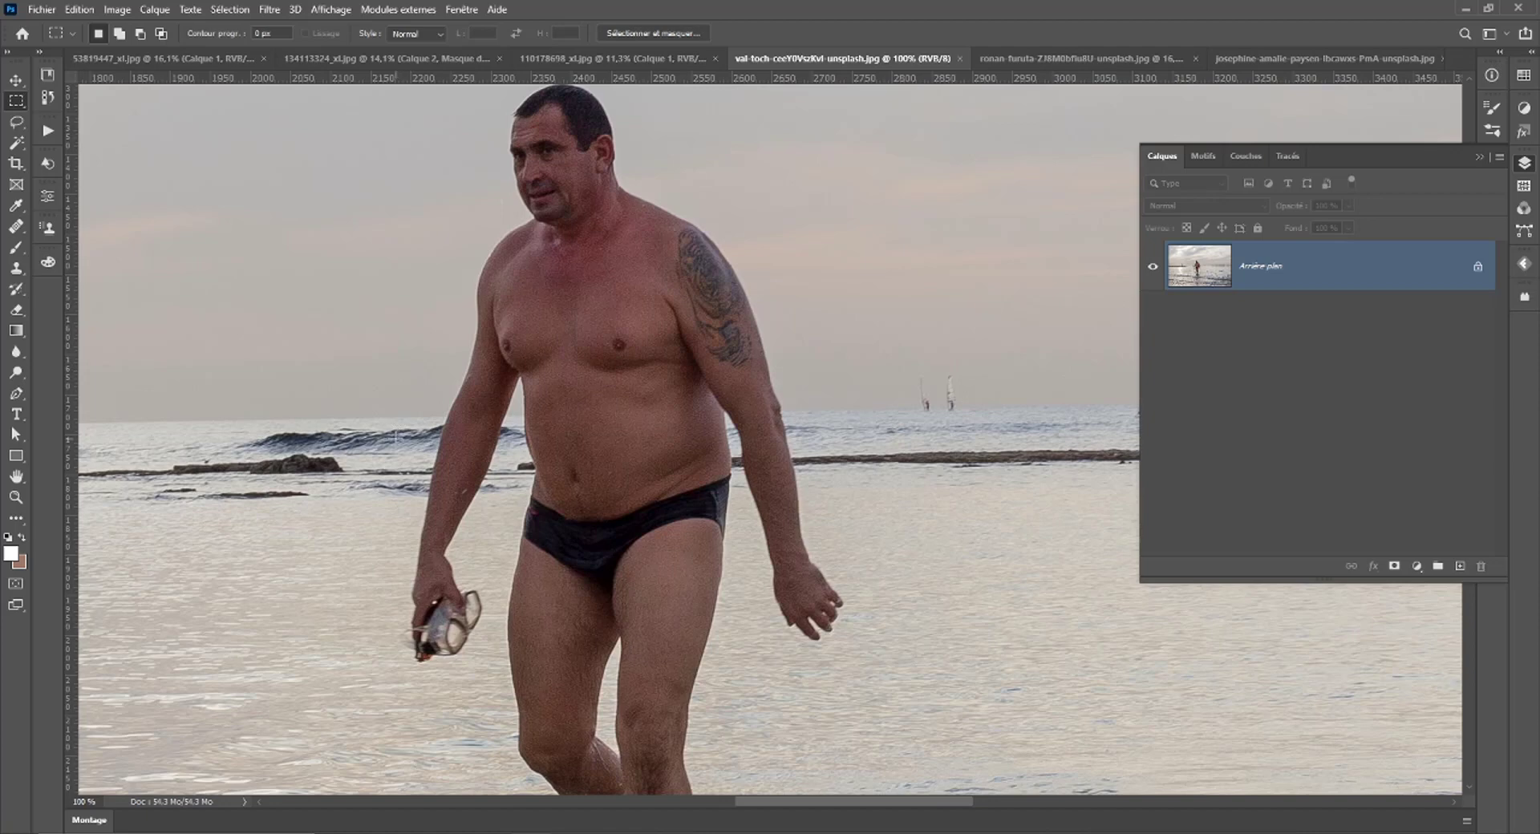
Duplicate the beach photo's background into Calque 1, then select Arrière-plan and the Rectangular Marquee.
scroll(855, 548, "down", 3)
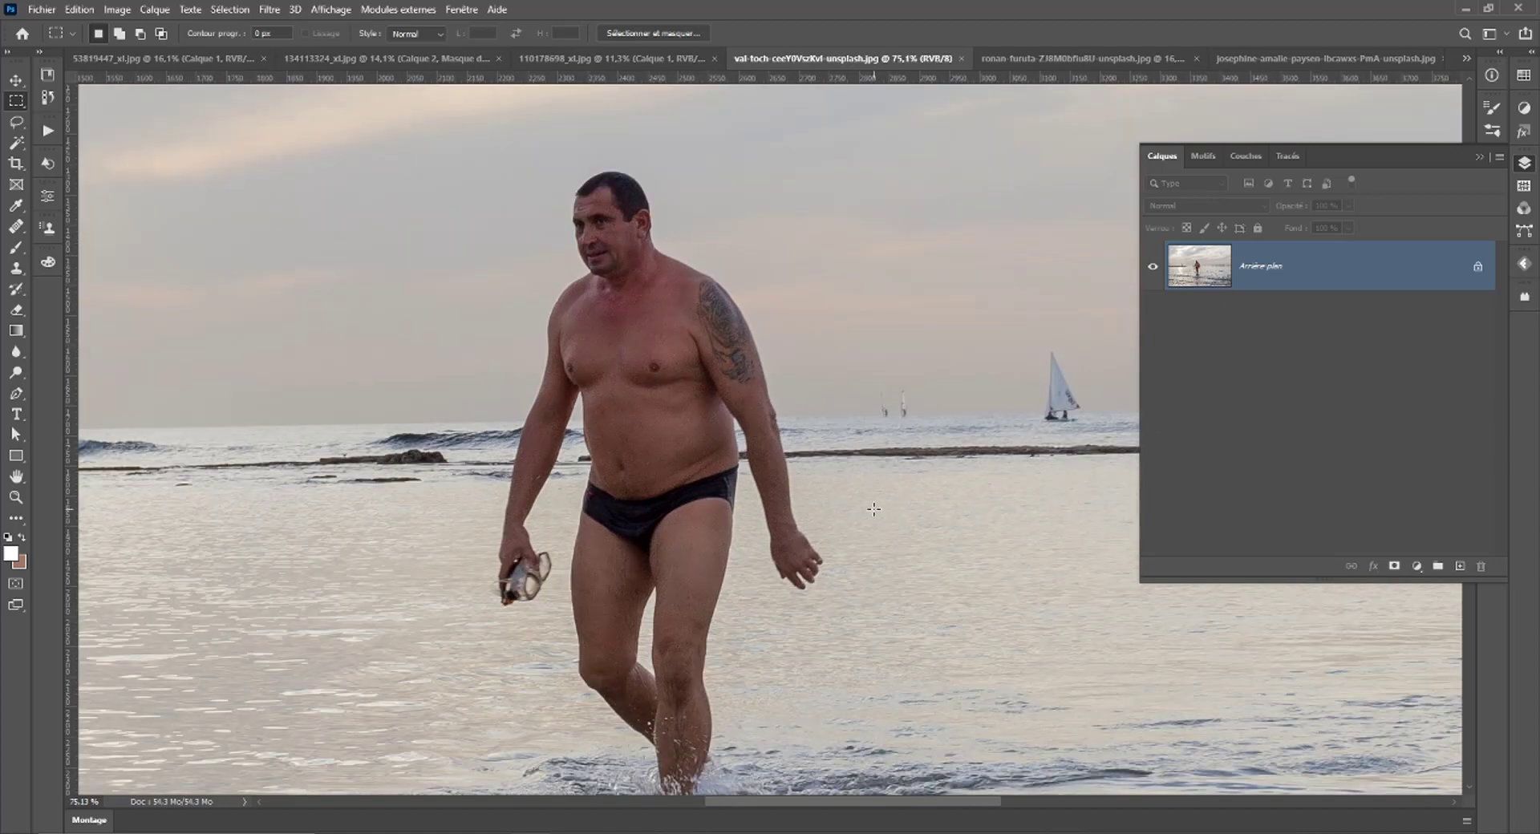
scroll(855, 548, "down", 3)
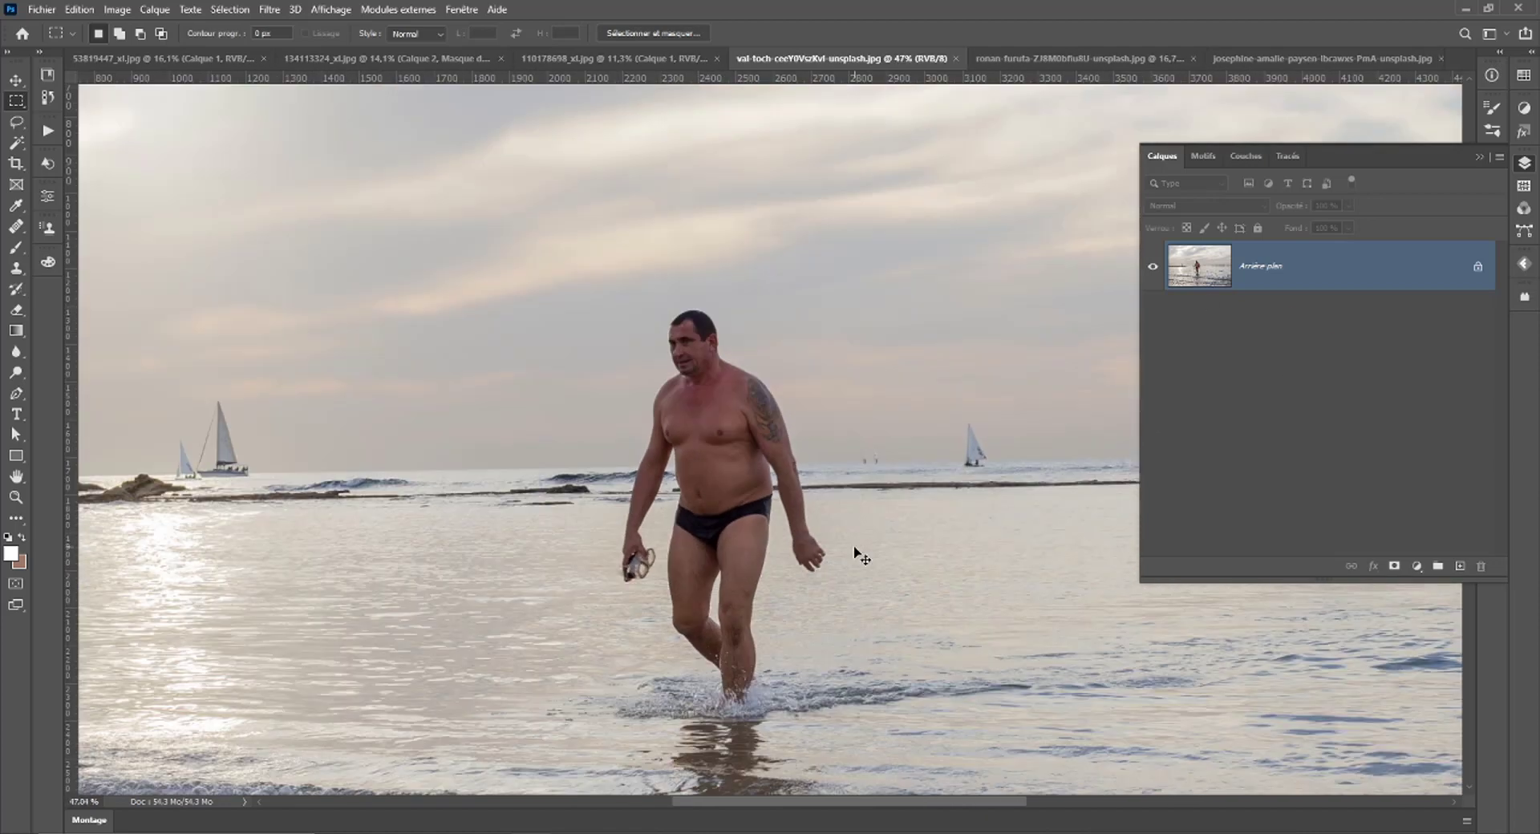
key("ctrl+j")
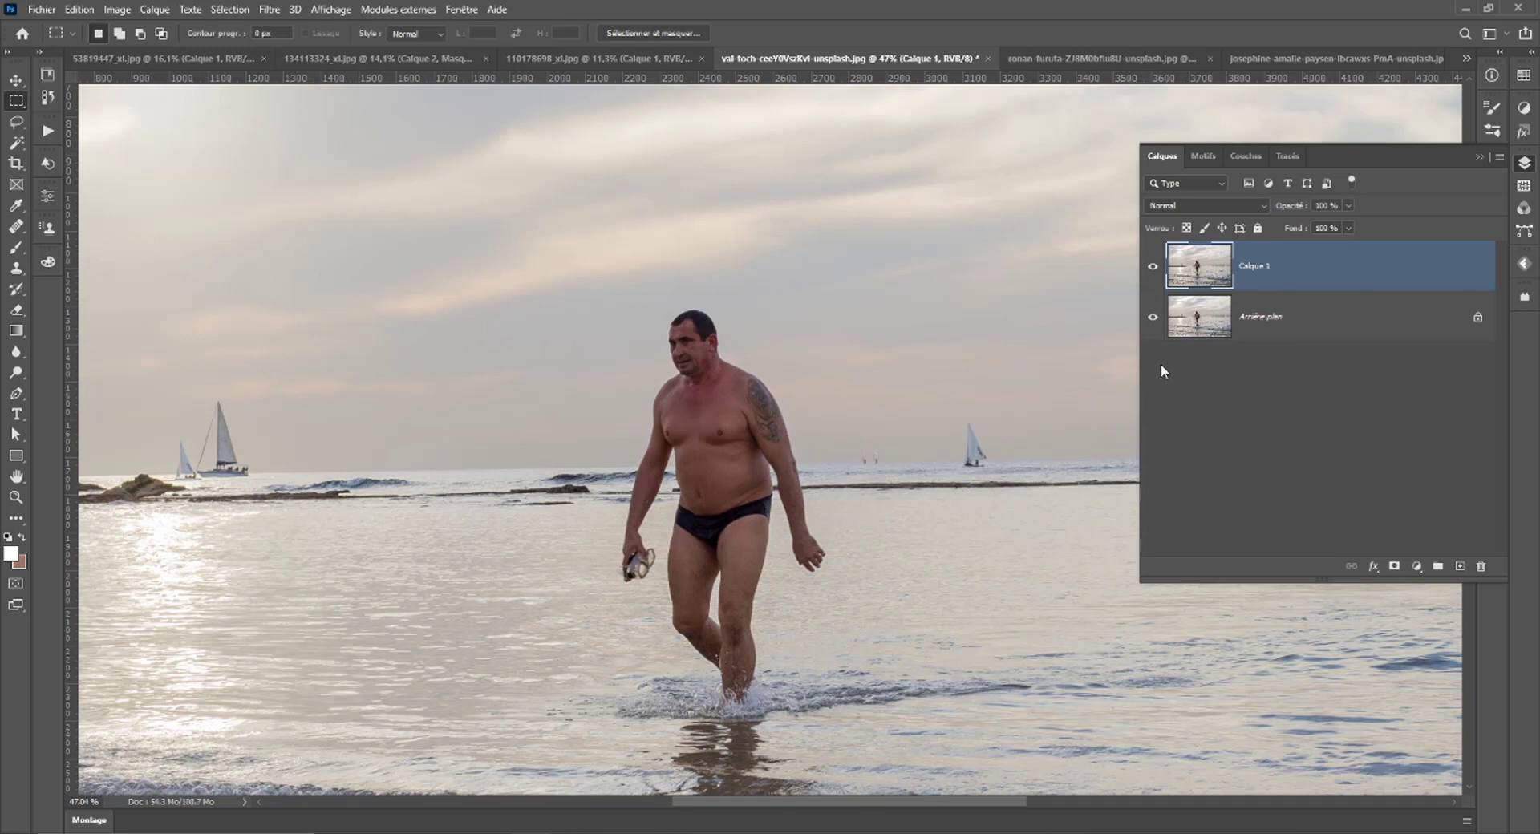
left_click(1252, 328)
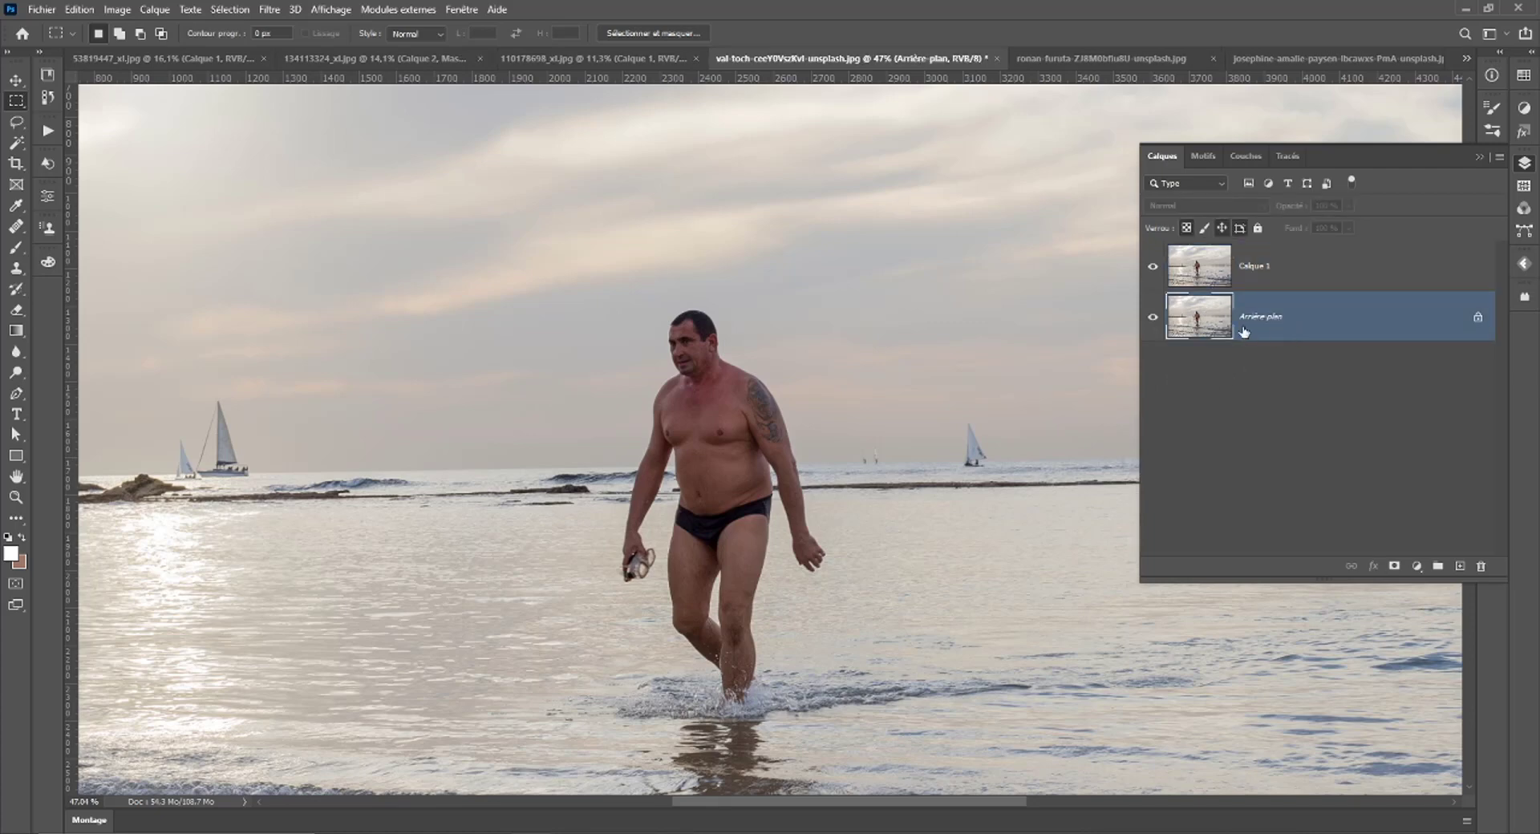
left_click(16, 247)
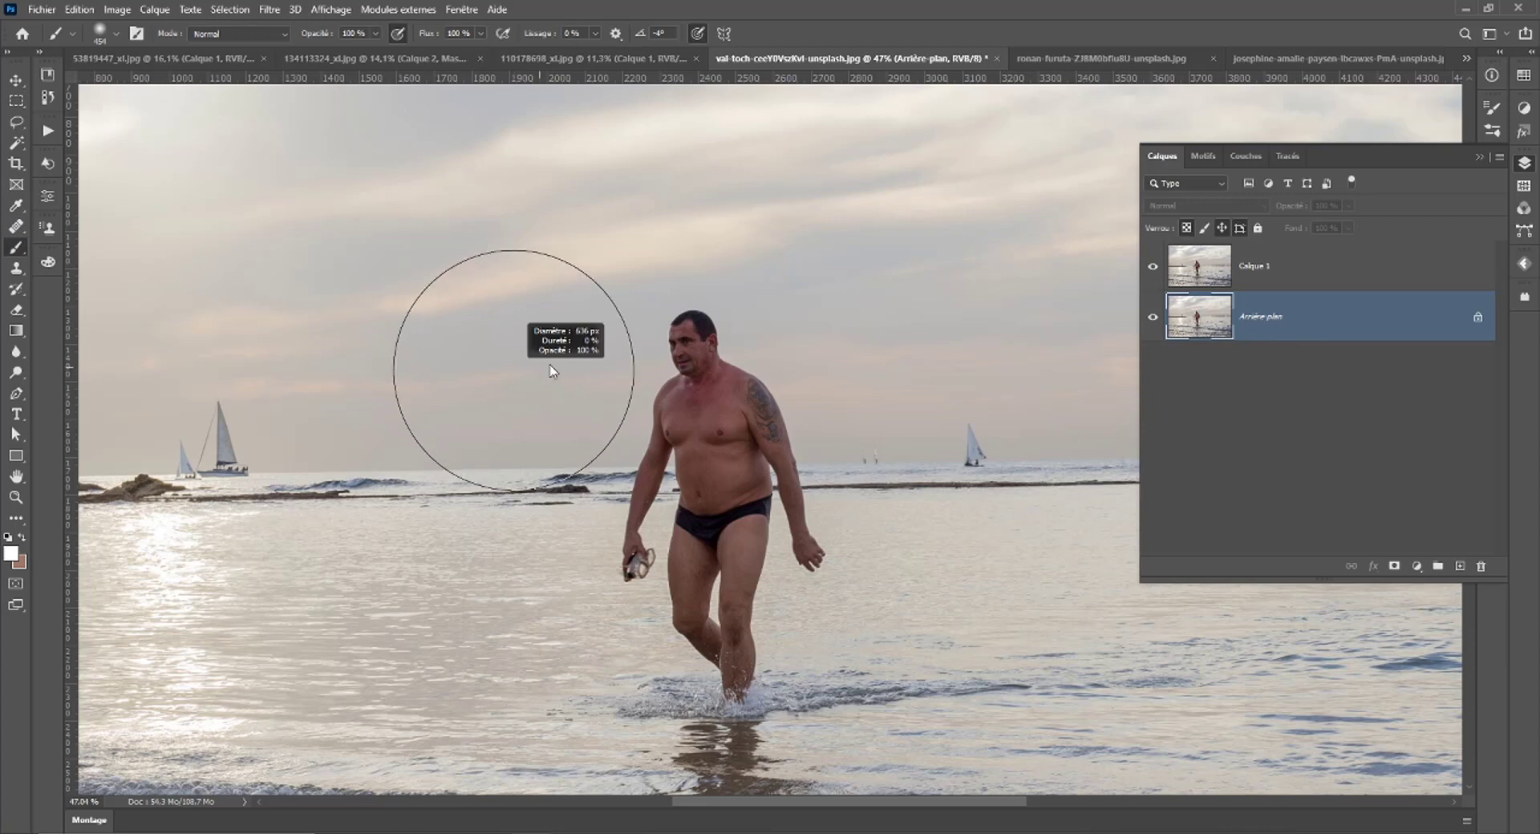
key("m")
scroll(441, 362, "down", 2)
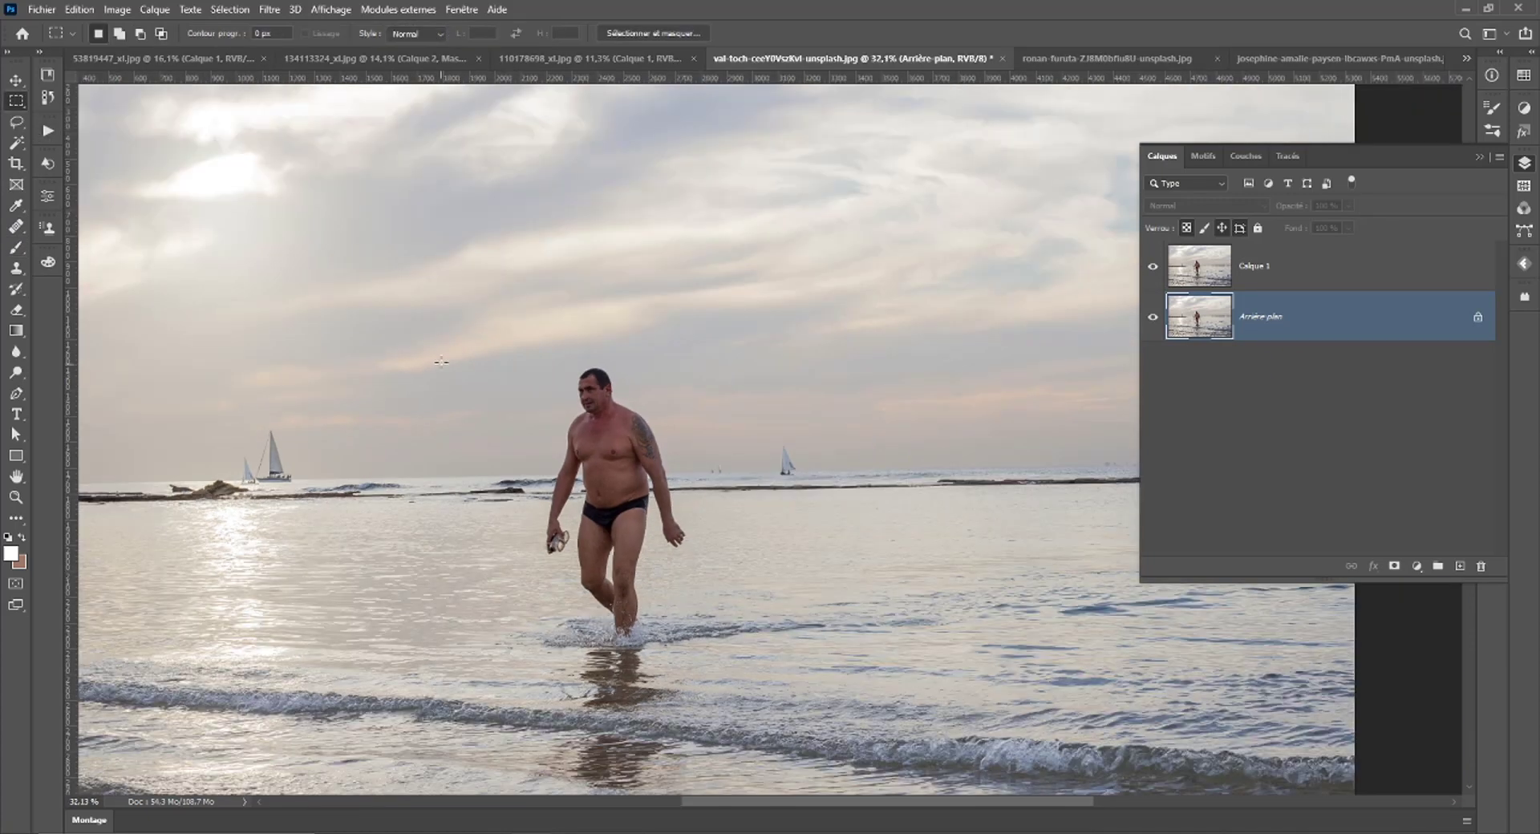
Select a rectangle around the man on Calque 1 and start a Content-Aware Fill.
left_click_drag(524, 350, 718, 658)
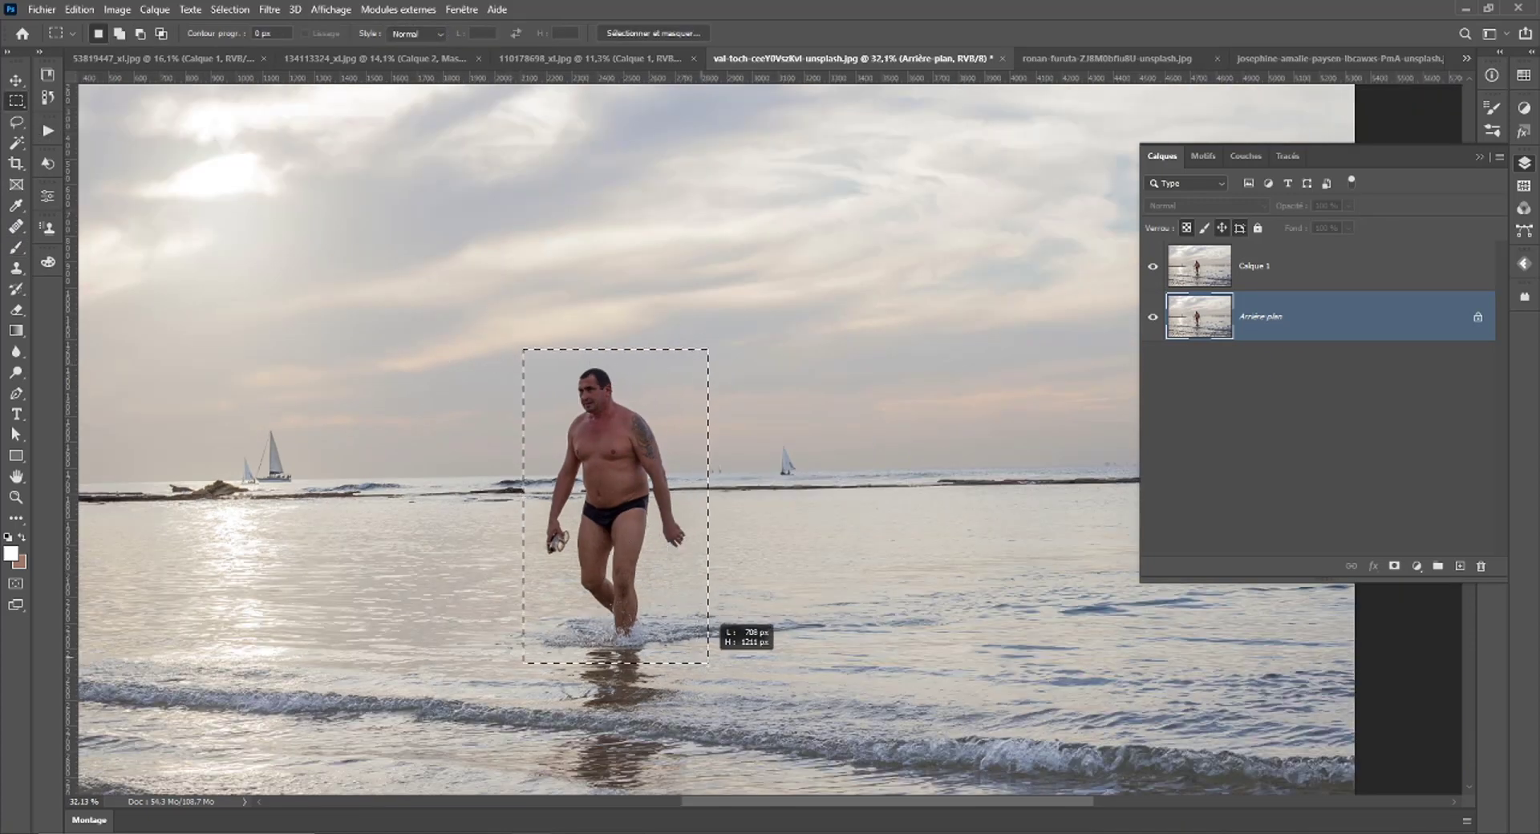
left_click(1256, 266)
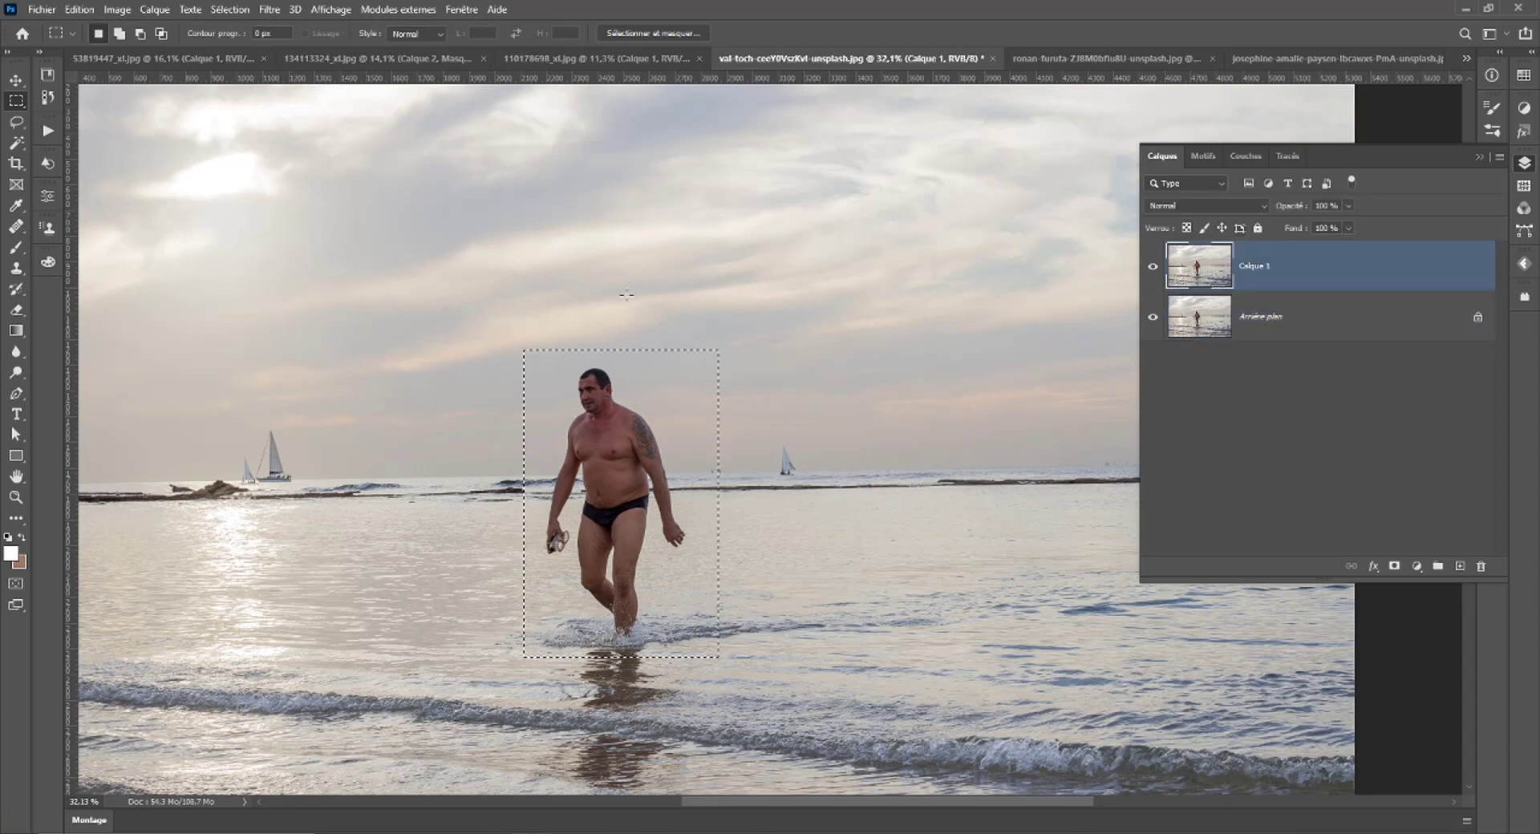
left_click(81, 8)
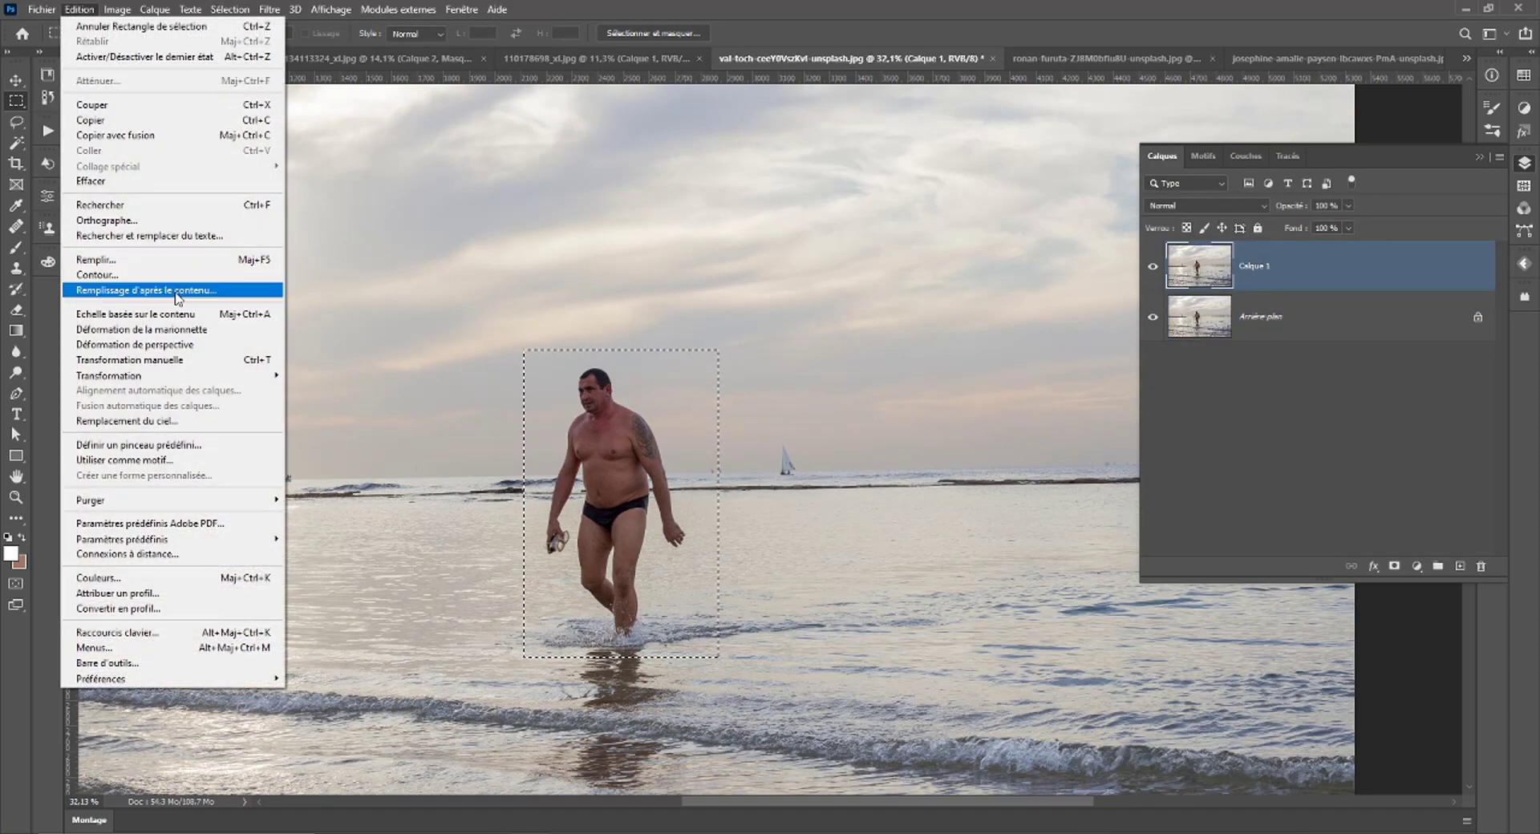
left_click(144, 289)
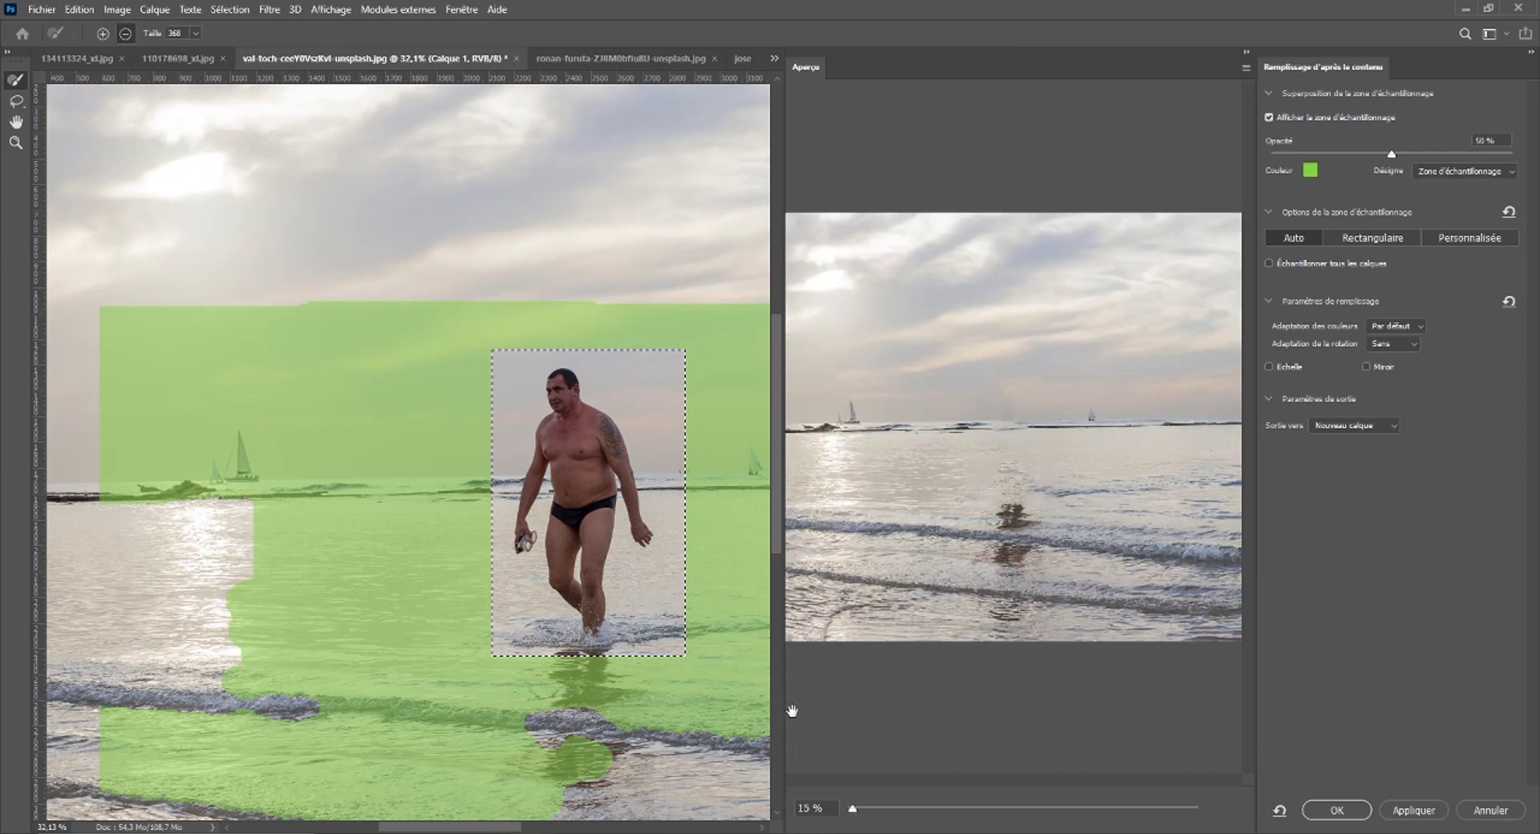
Lasso the man's reflection into the fill area and apply the fill to a new layer.
left_click(17, 101)
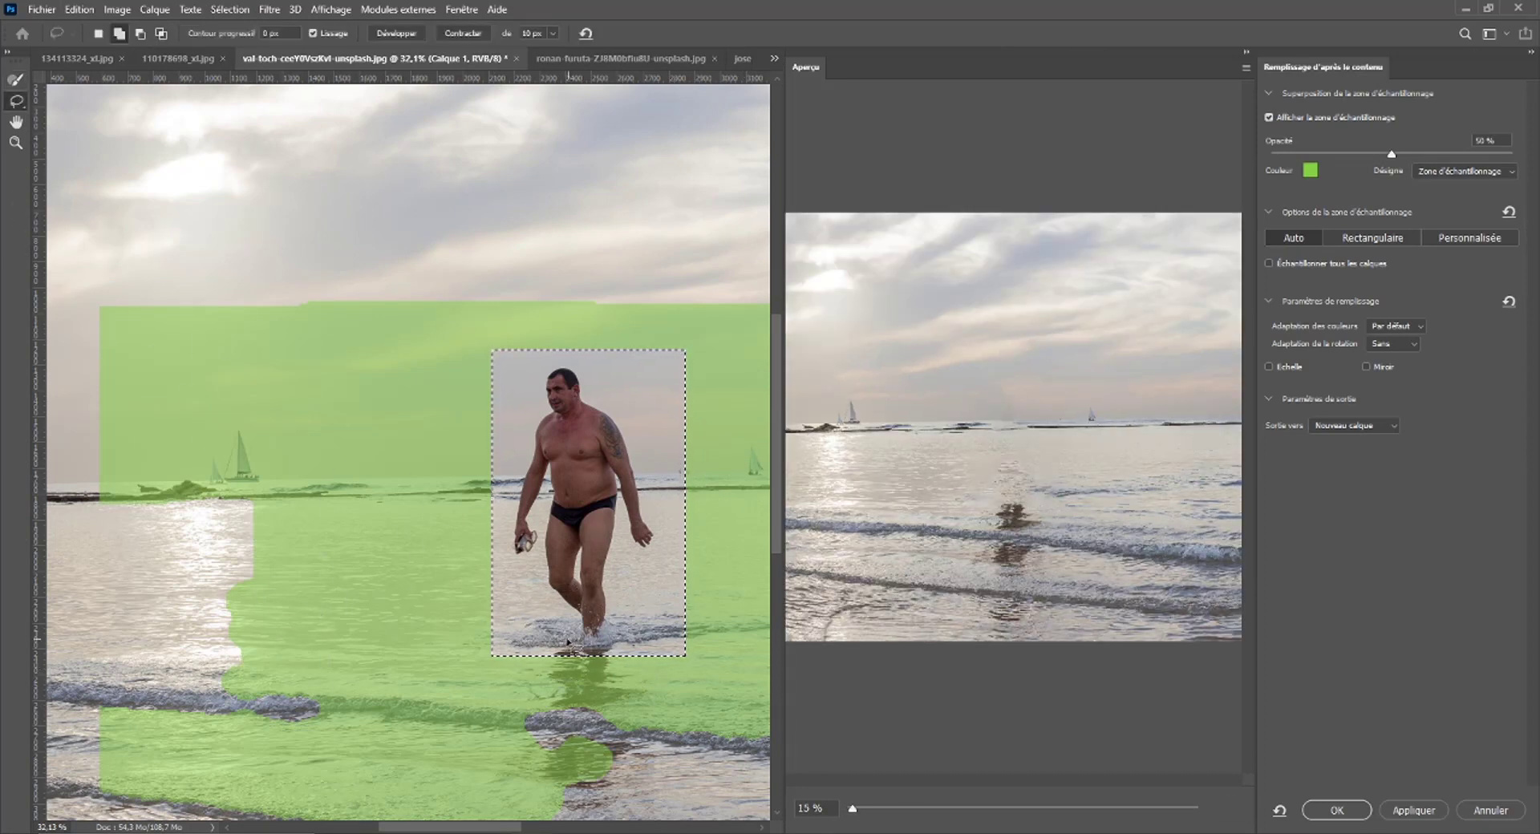
left_click_drag(519, 650, 511, 716)
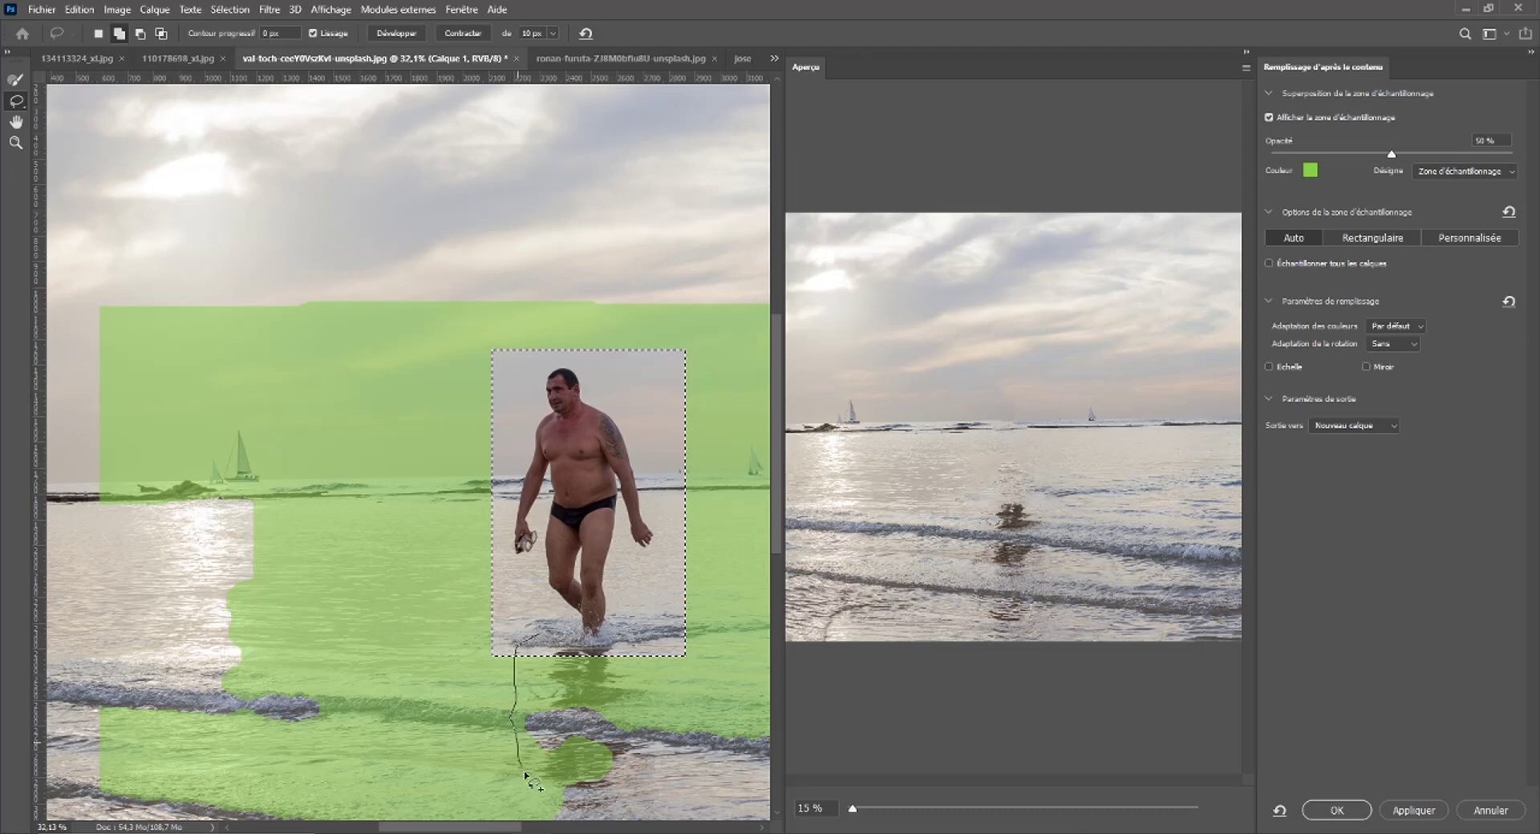
mouse_move(526, 776)
left_mouse_down()
mouse_move(640, 790)
mouse_move(667, 722)
mouse_move(662, 670)
mouse_move(630, 634)
left_mouse_up()
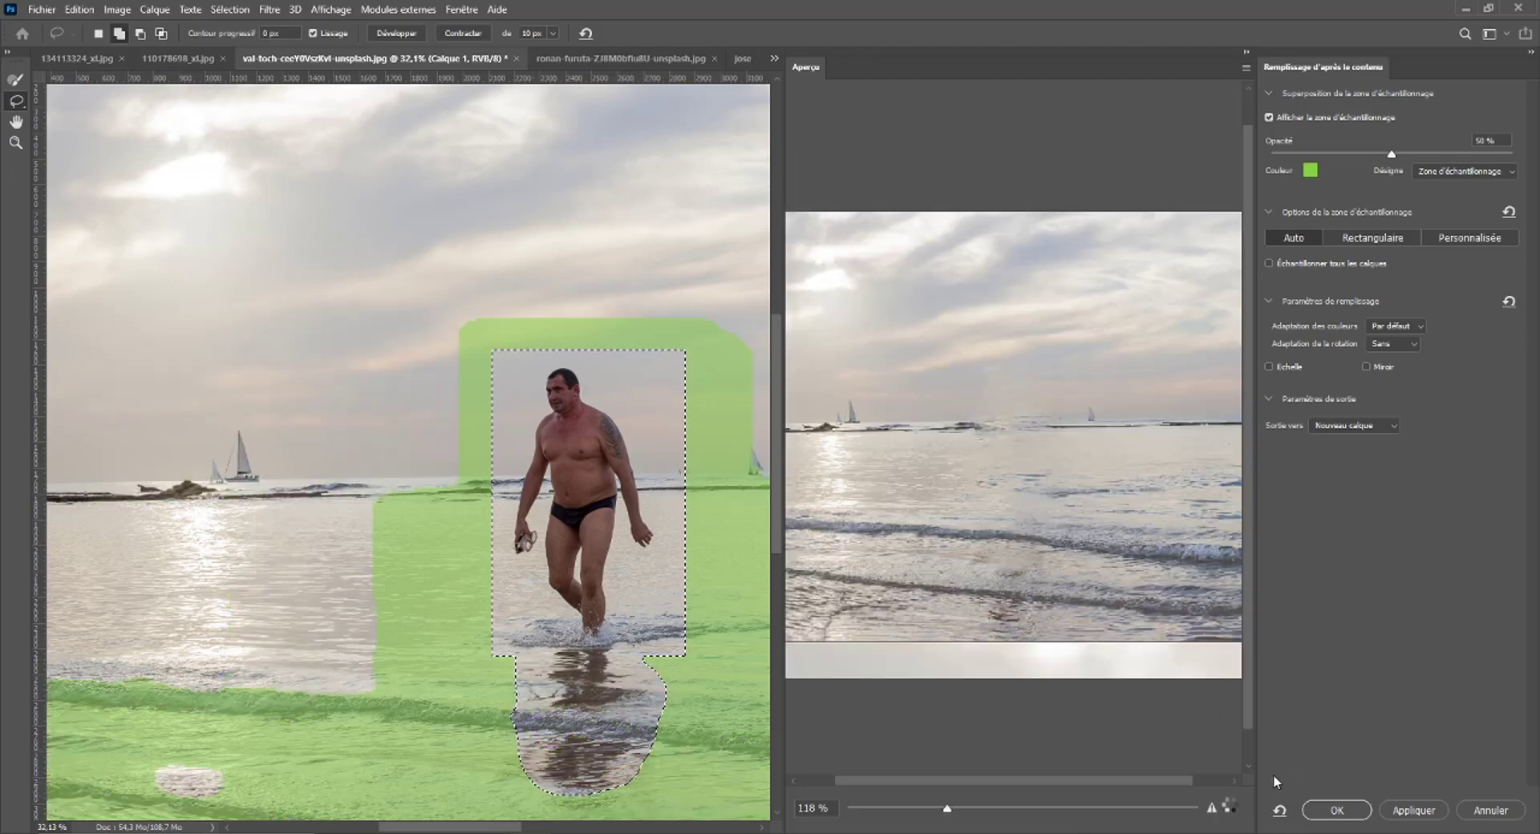
left_click(1333, 812)
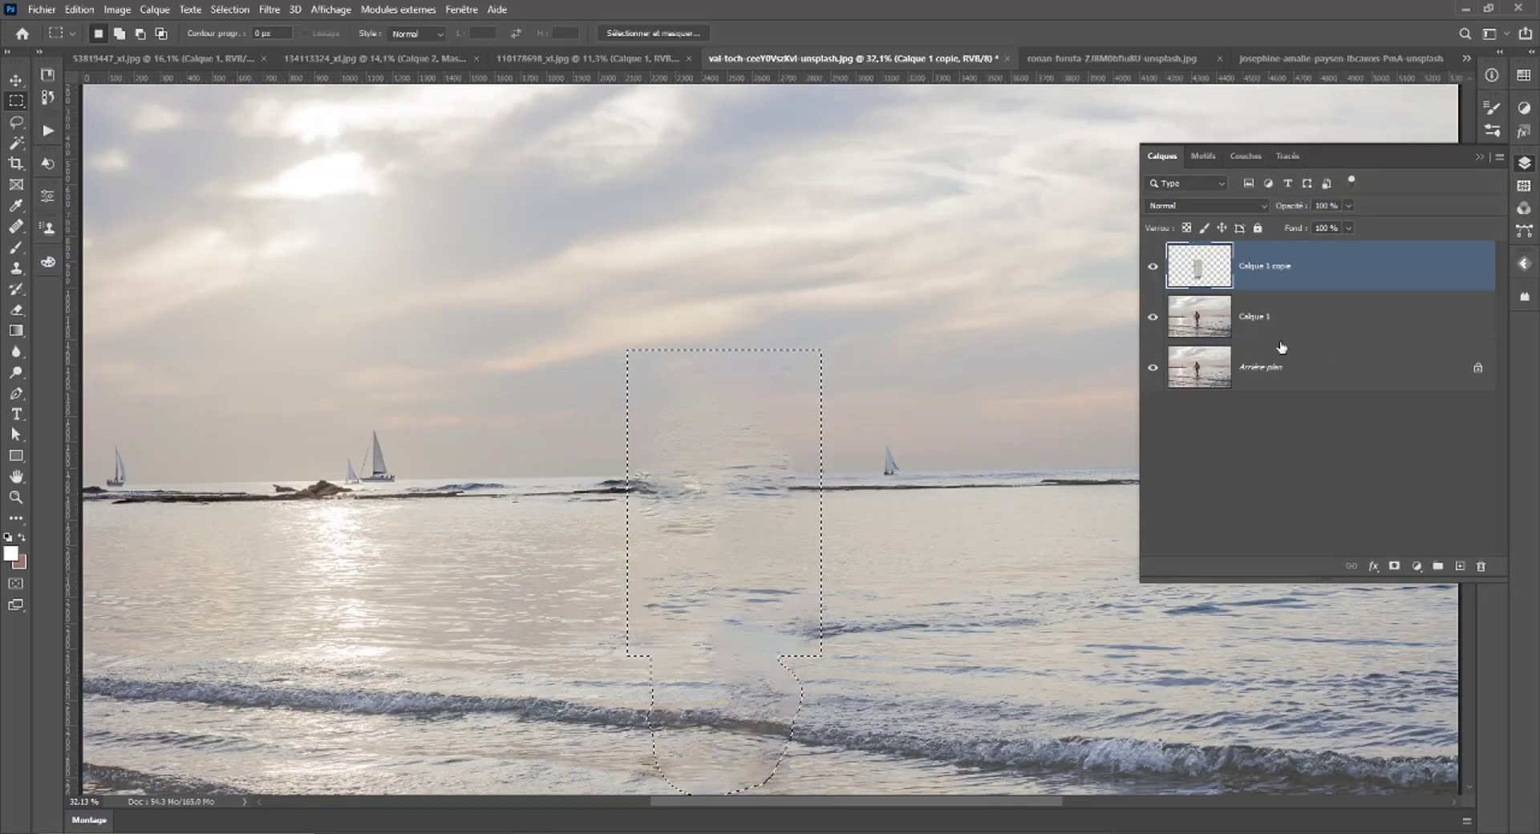
Deselect, hide and delete the Calque 1 copie patch layer, then zoom in.
left_click(1282, 353)
left_click(1323, 265)
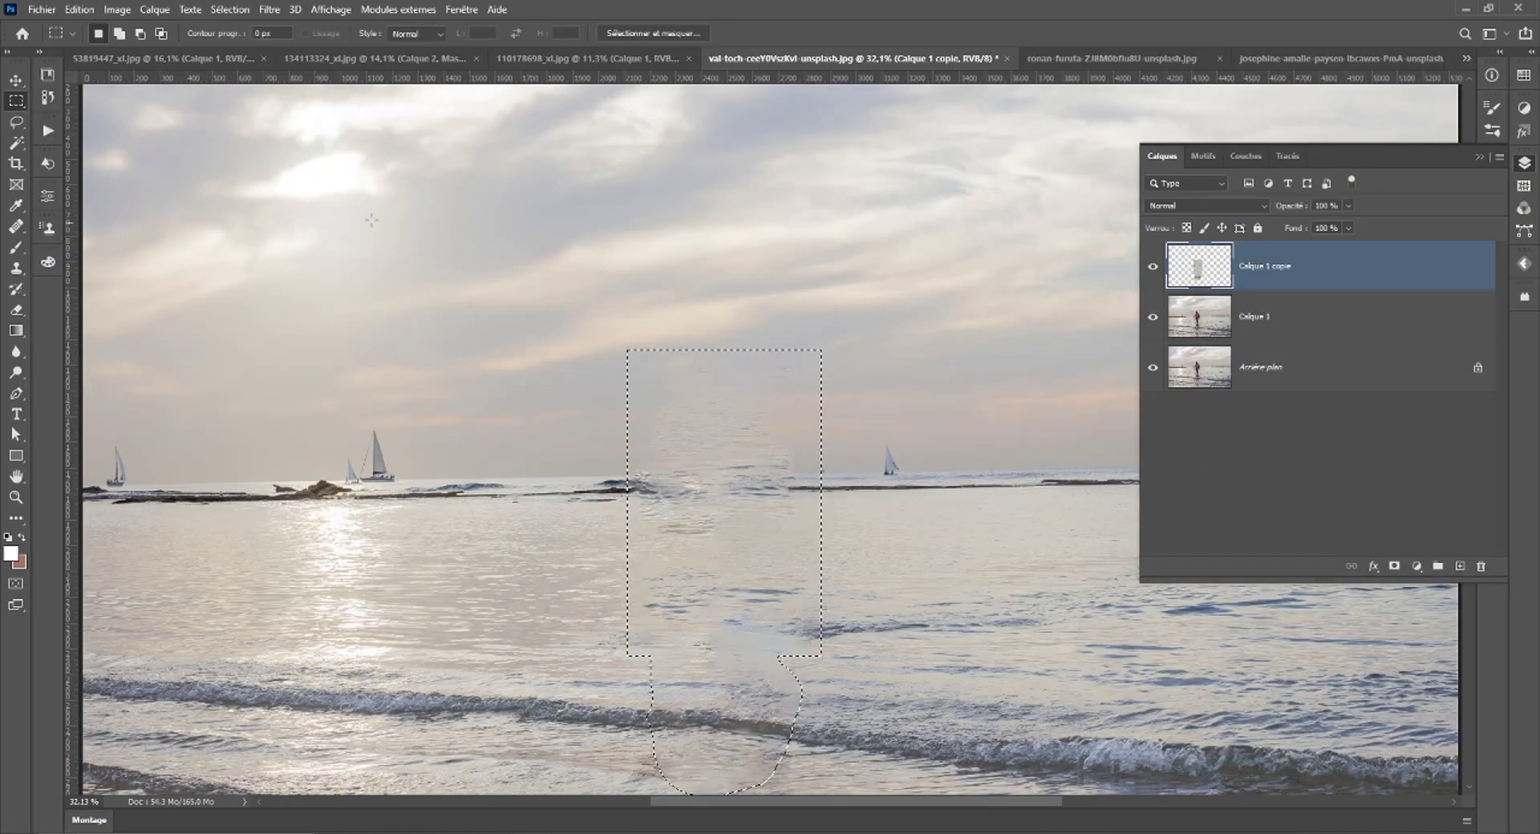
key("ctrl+d")
left_click(1154, 269)
left_click(1153, 269)
left_click(1153, 270)
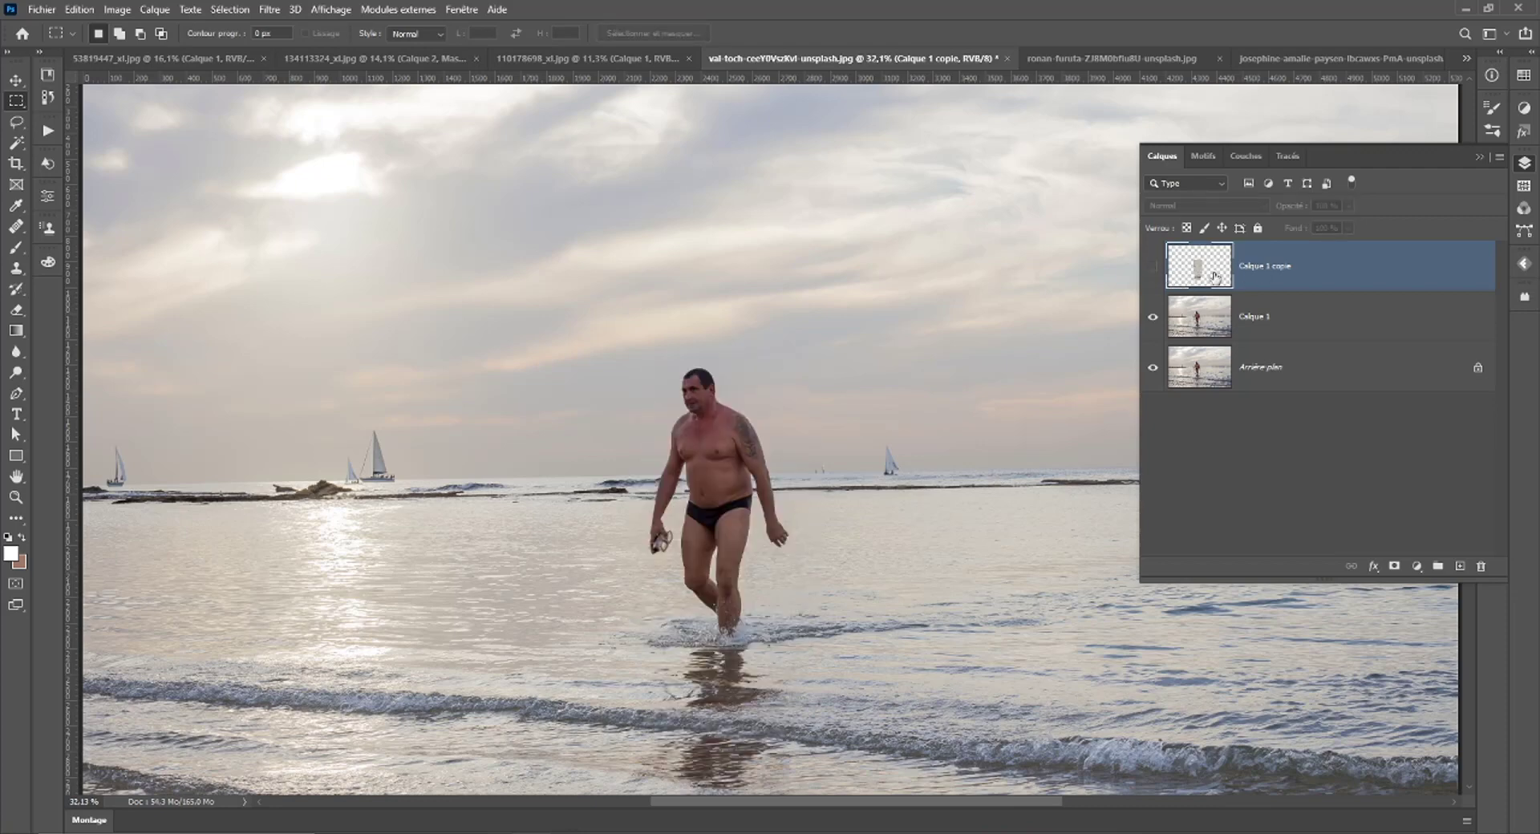
key("Delete")
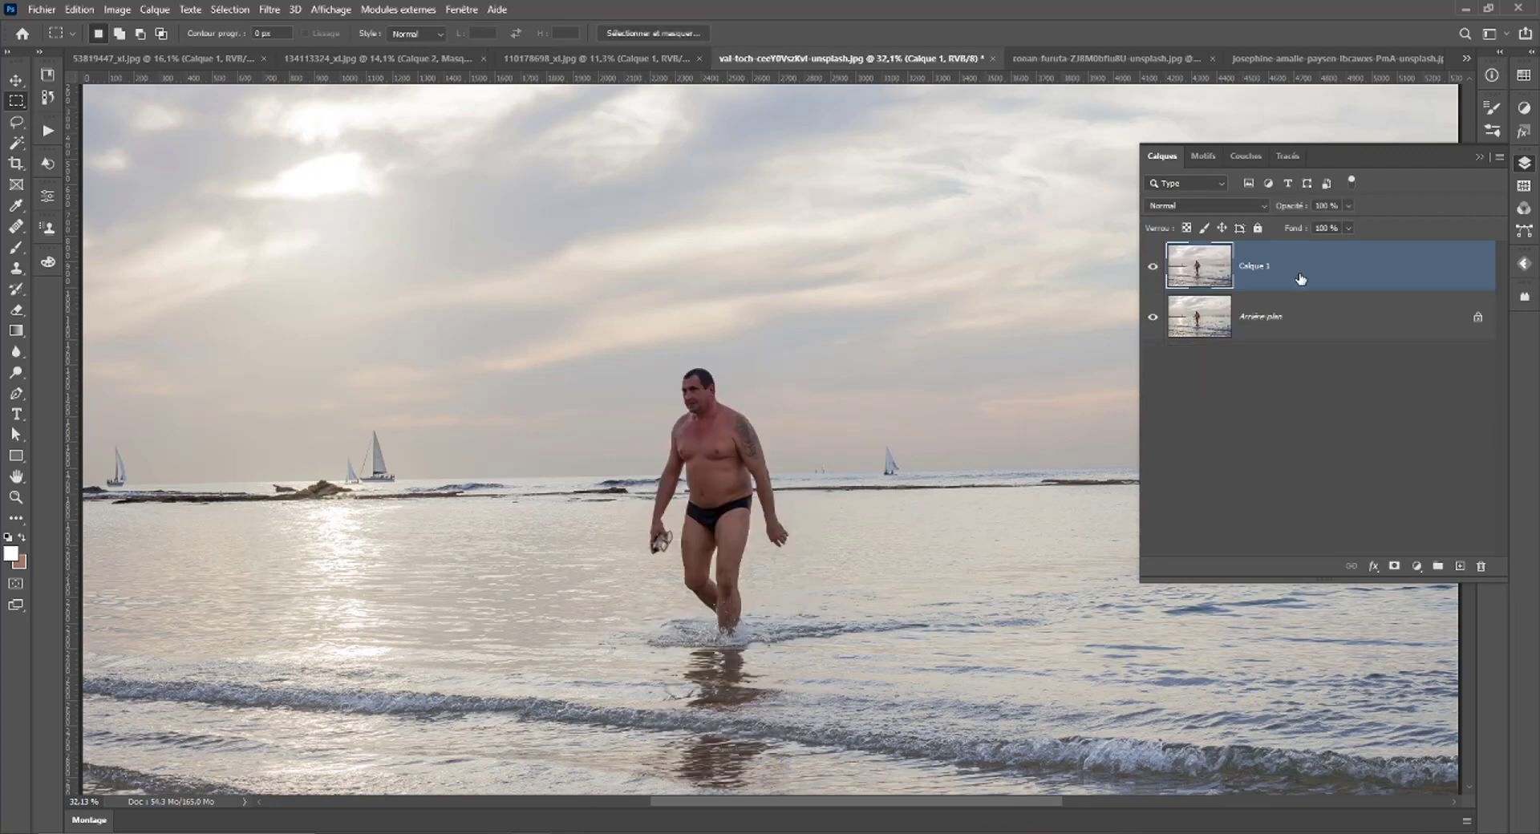
scroll(1069, 407, "up", 2)
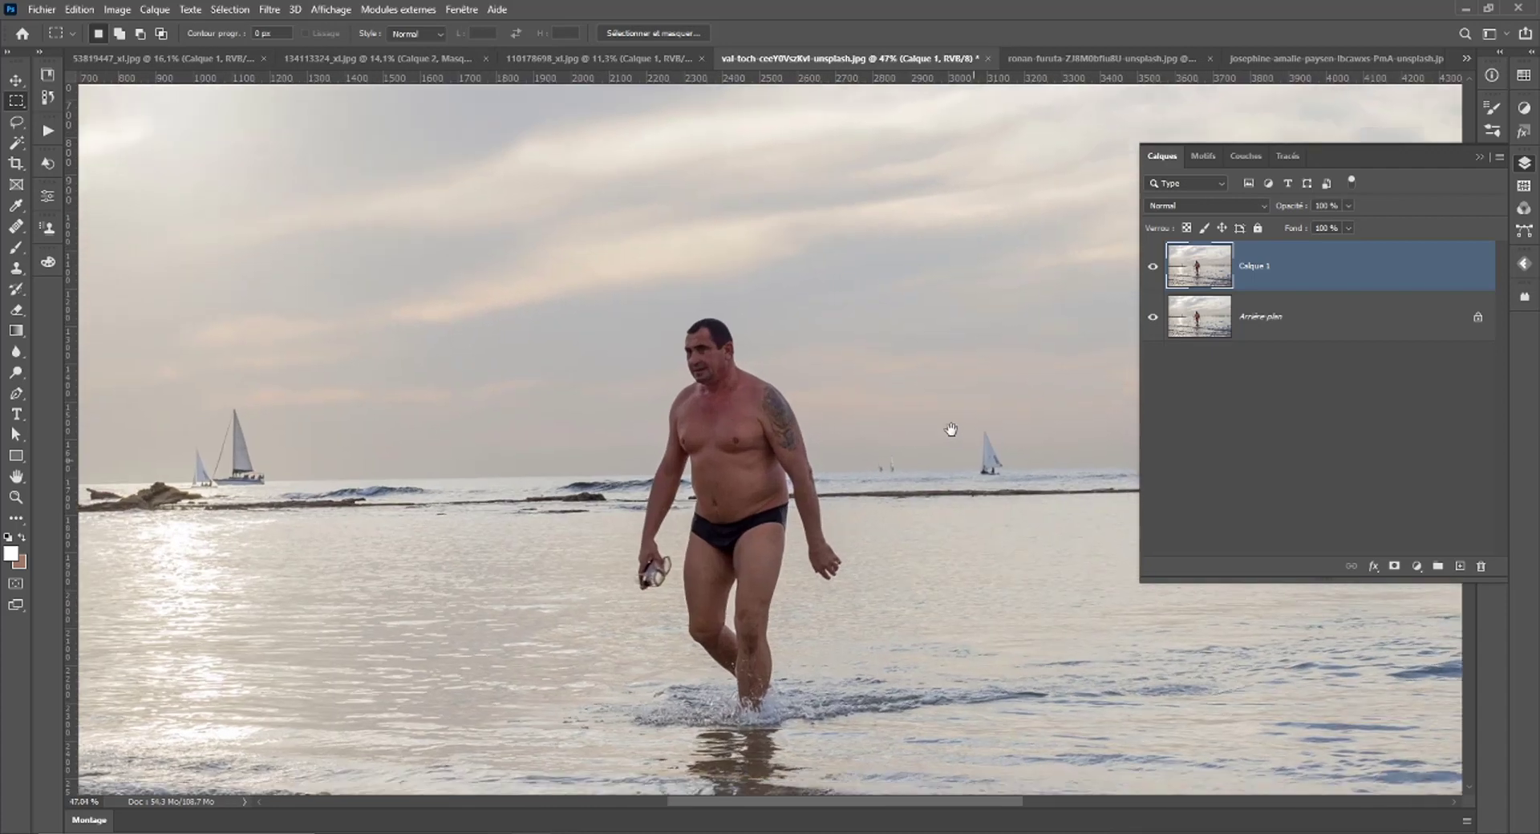
scroll(950, 430, "up", 2)
scroll(843, 393, "up", 1)
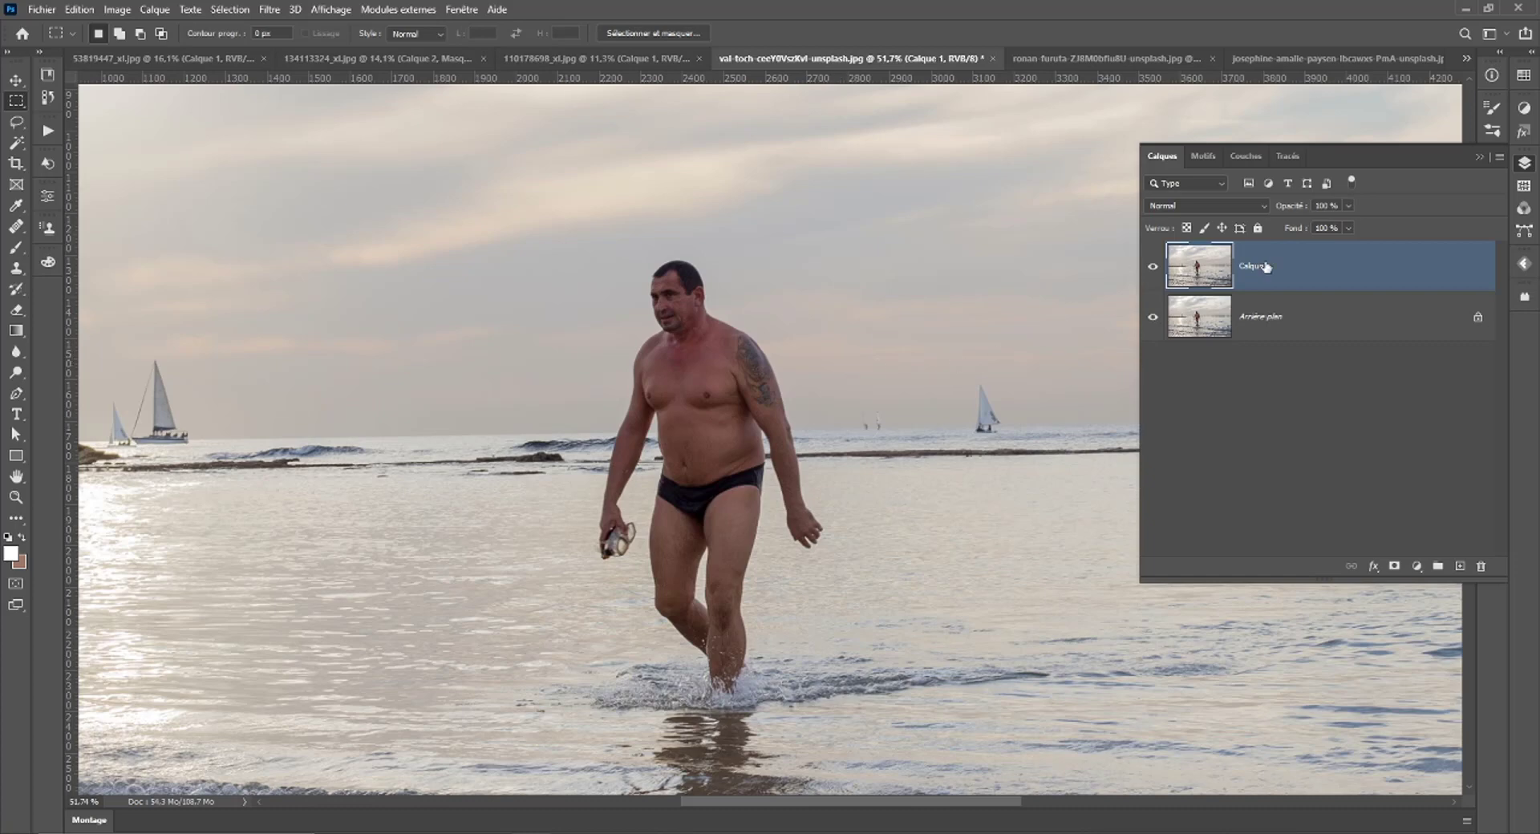
Convert Calque 1 to a smart object and duplicate the Arrière-plan layer.
right_click(1309, 267)
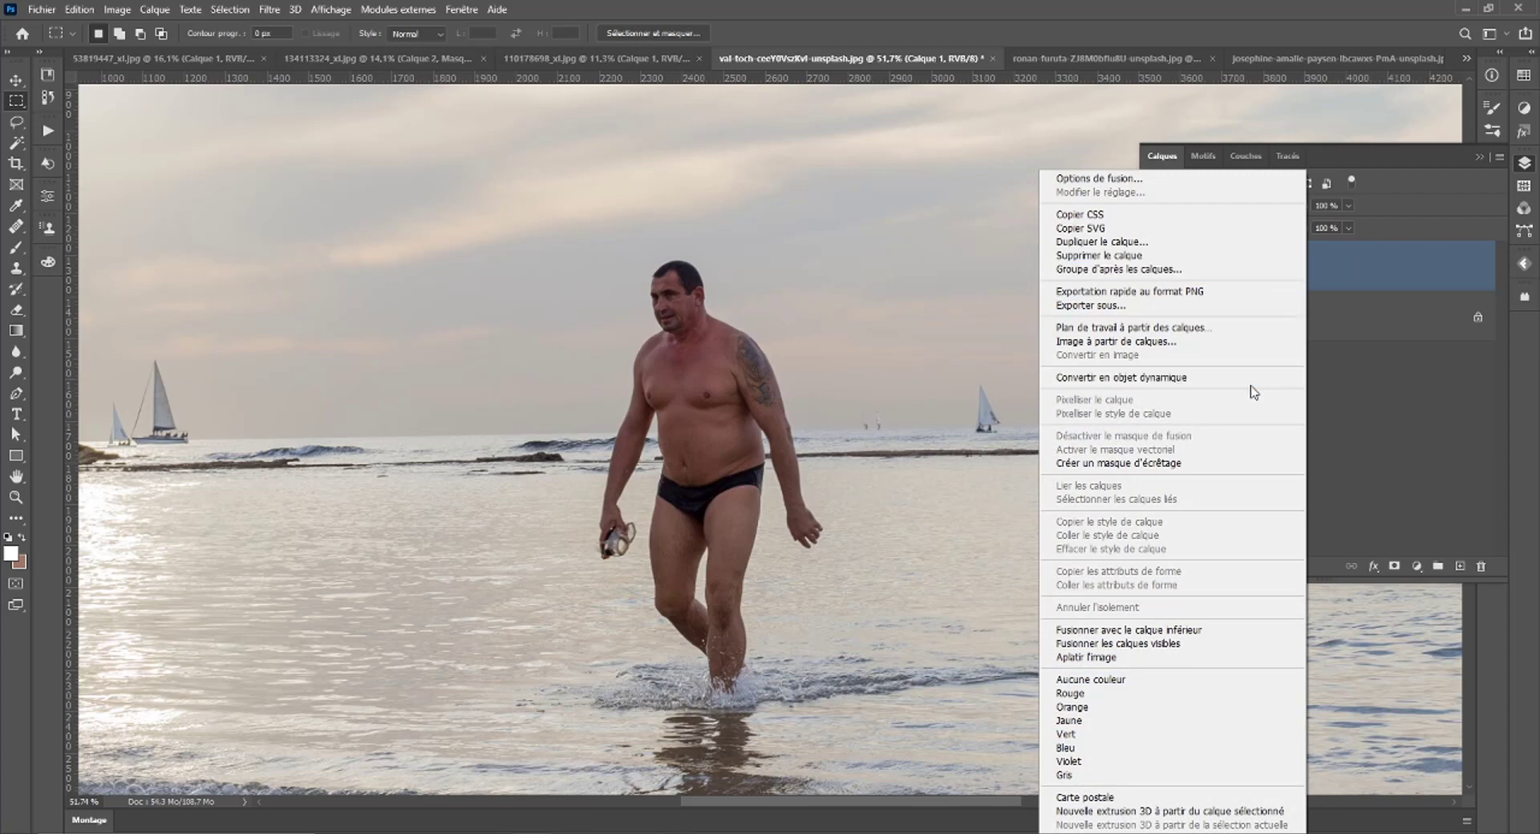
left_click(1091, 378)
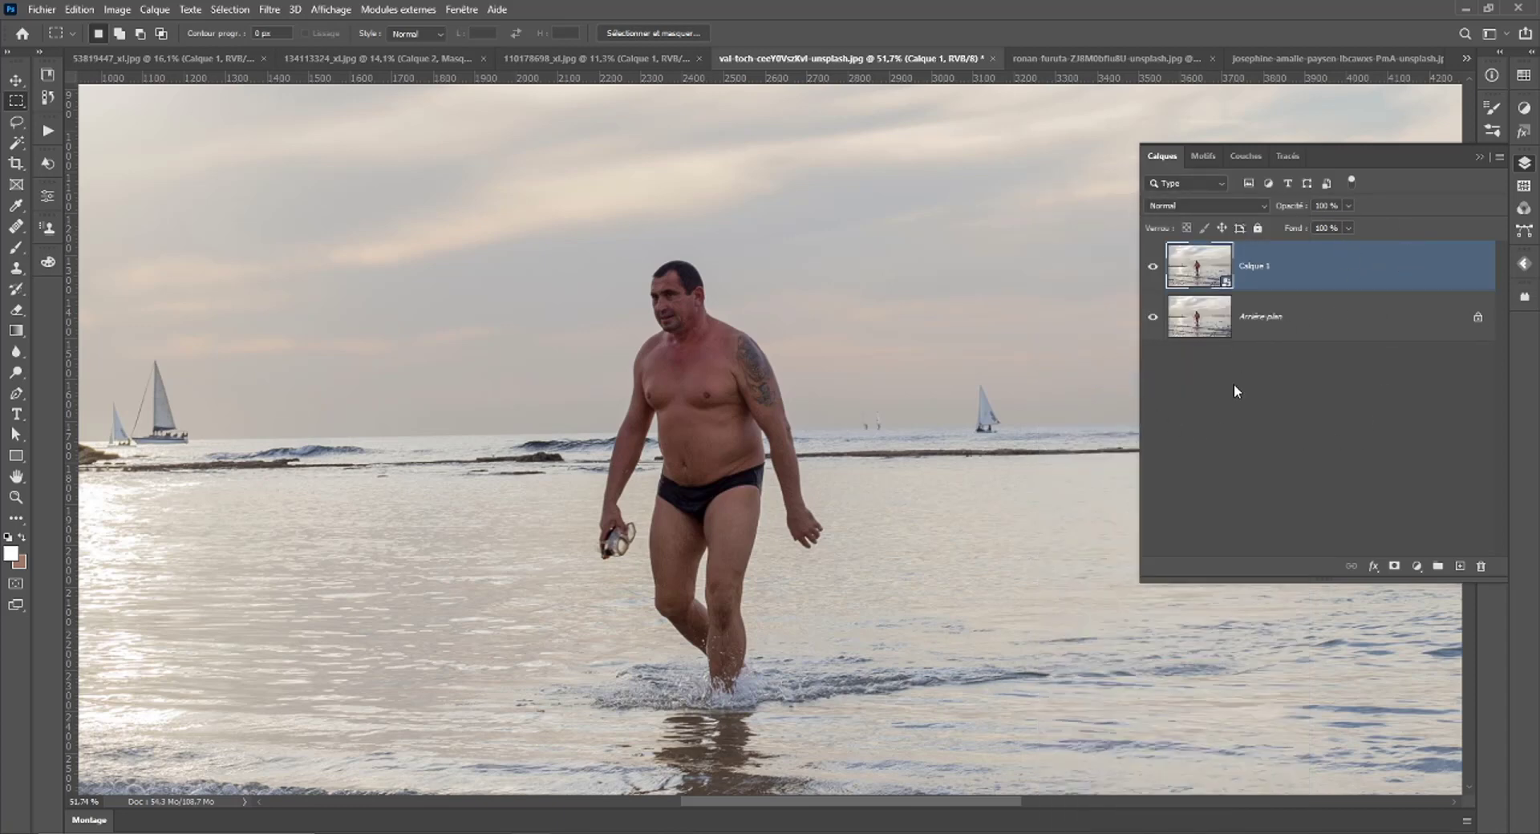
left_click(1309, 321)
key("ctrl+j")
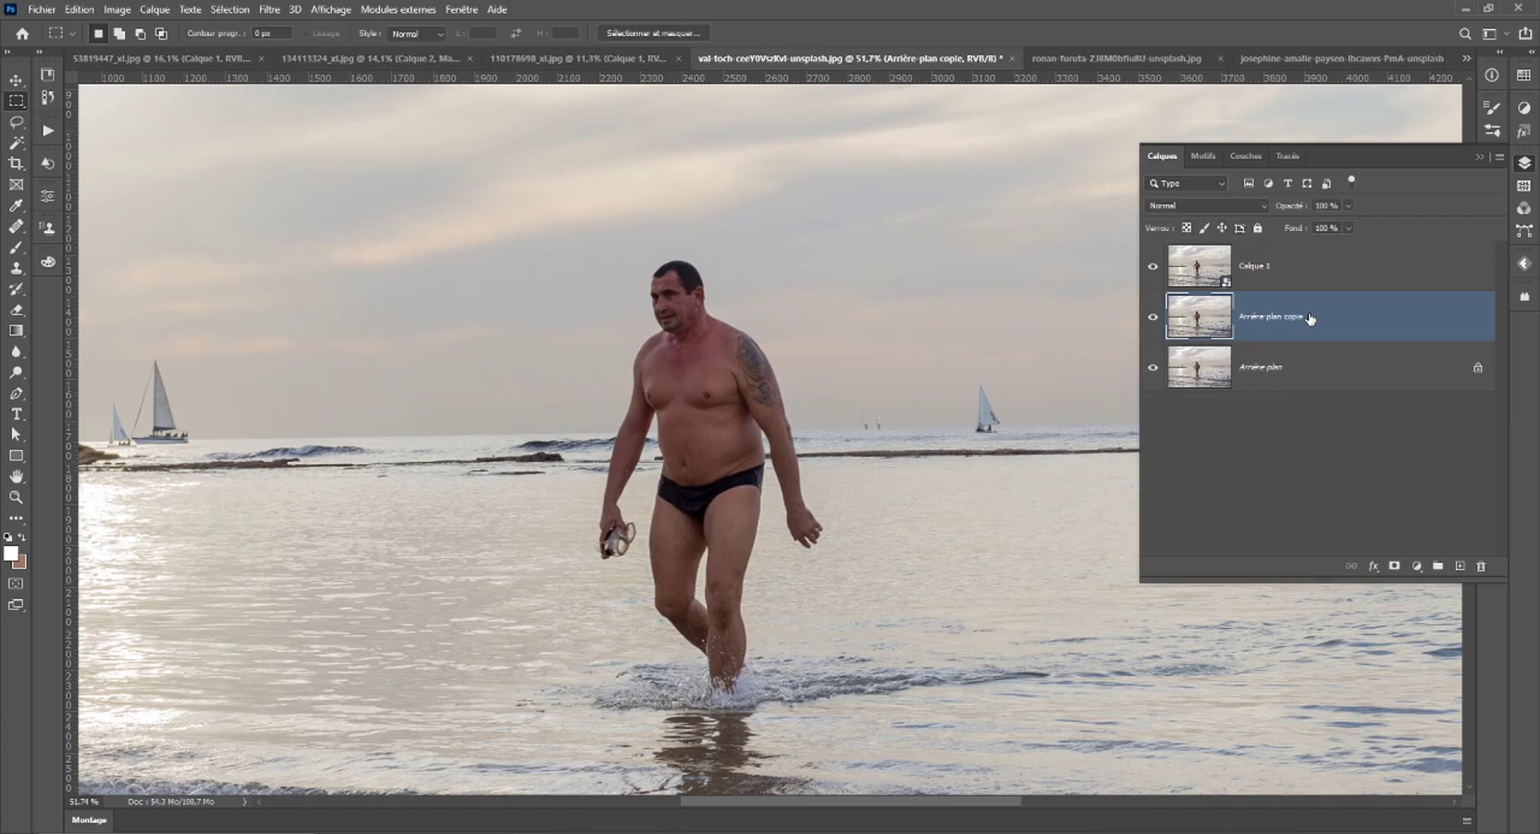
Hide Calque 1, Gaussian-blur the Arrière-plan copie layer, then hide that copy.
left_click(1154, 267)
left_click(270, 9)
mouse_move(295, 290)
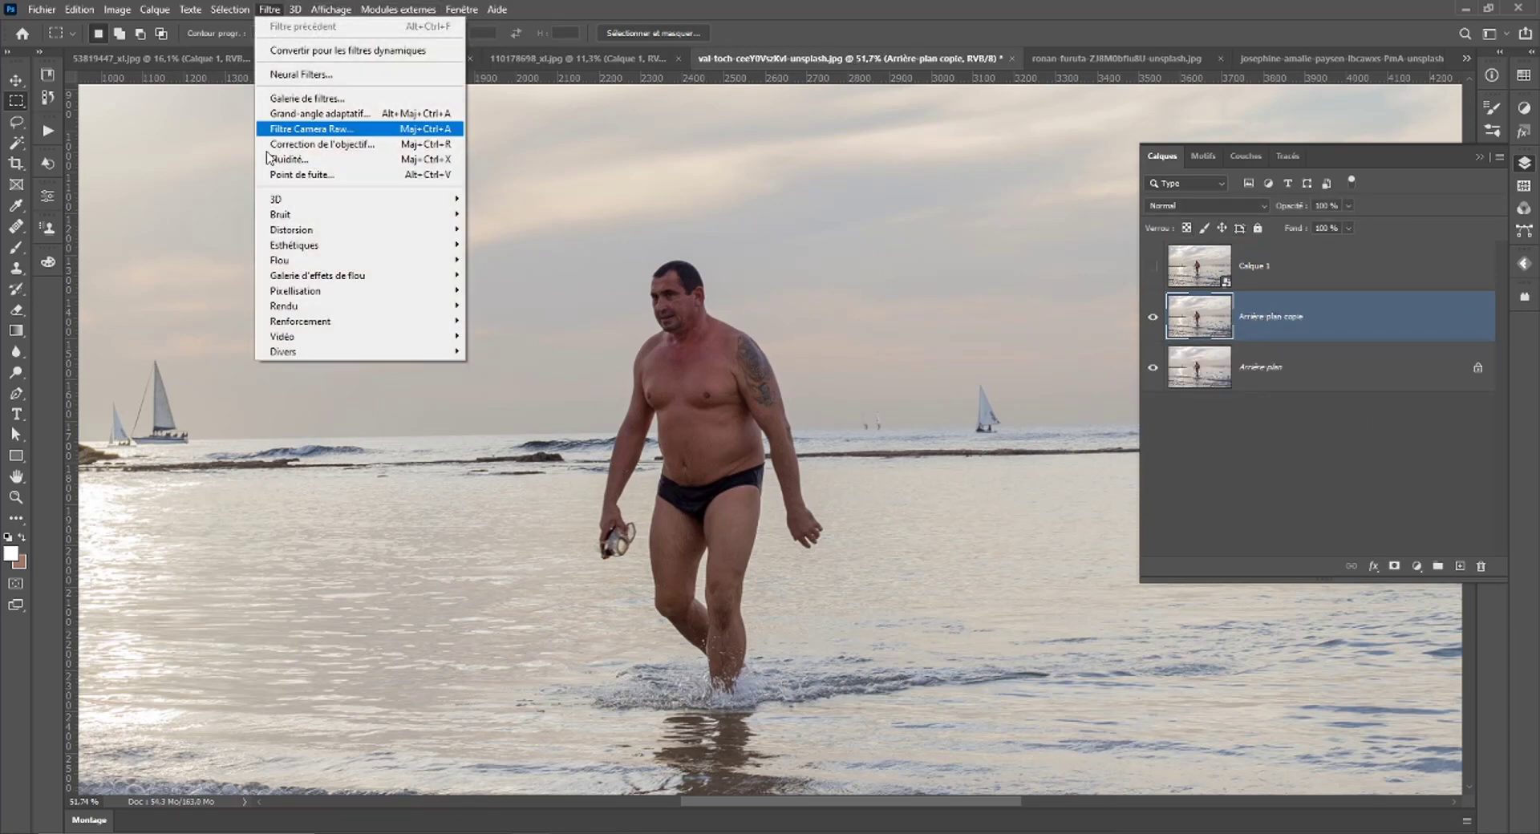
left_click(509, 336)
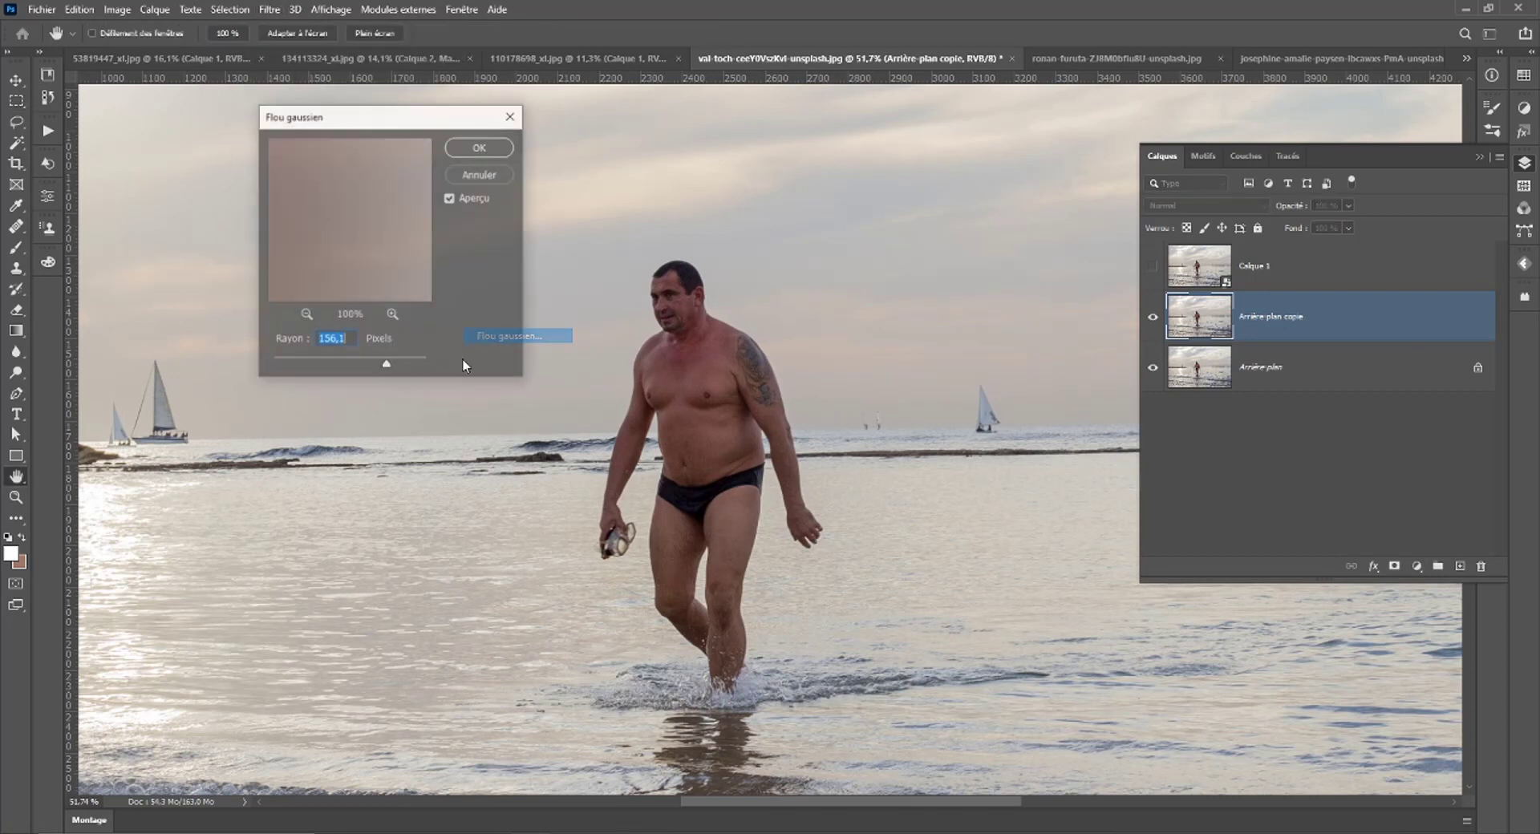
left_click_drag(331, 371, 355, 358)
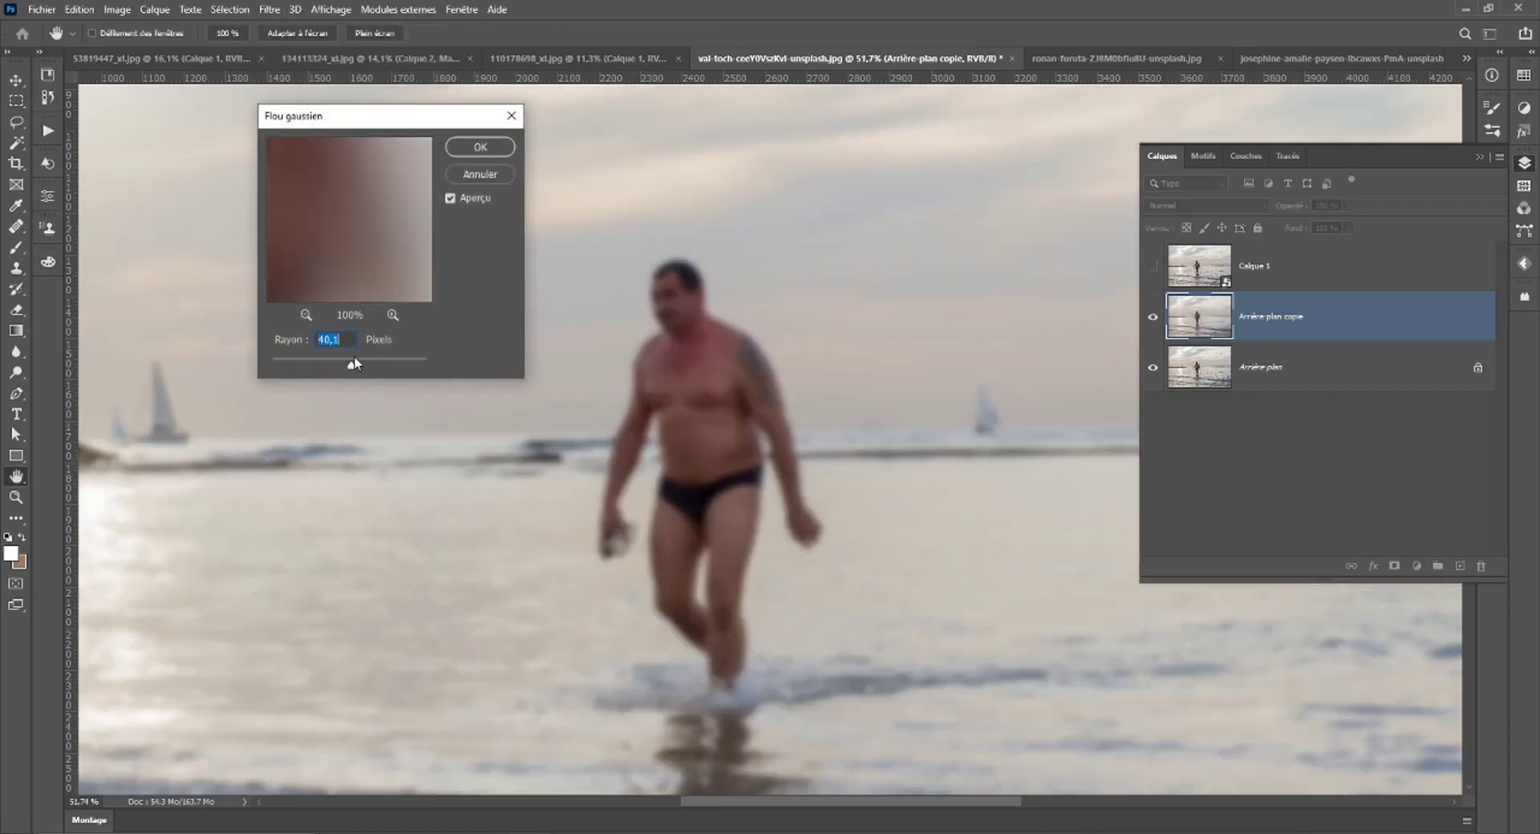
left_click(473, 147)
scroll(948, 412, "down", 5)
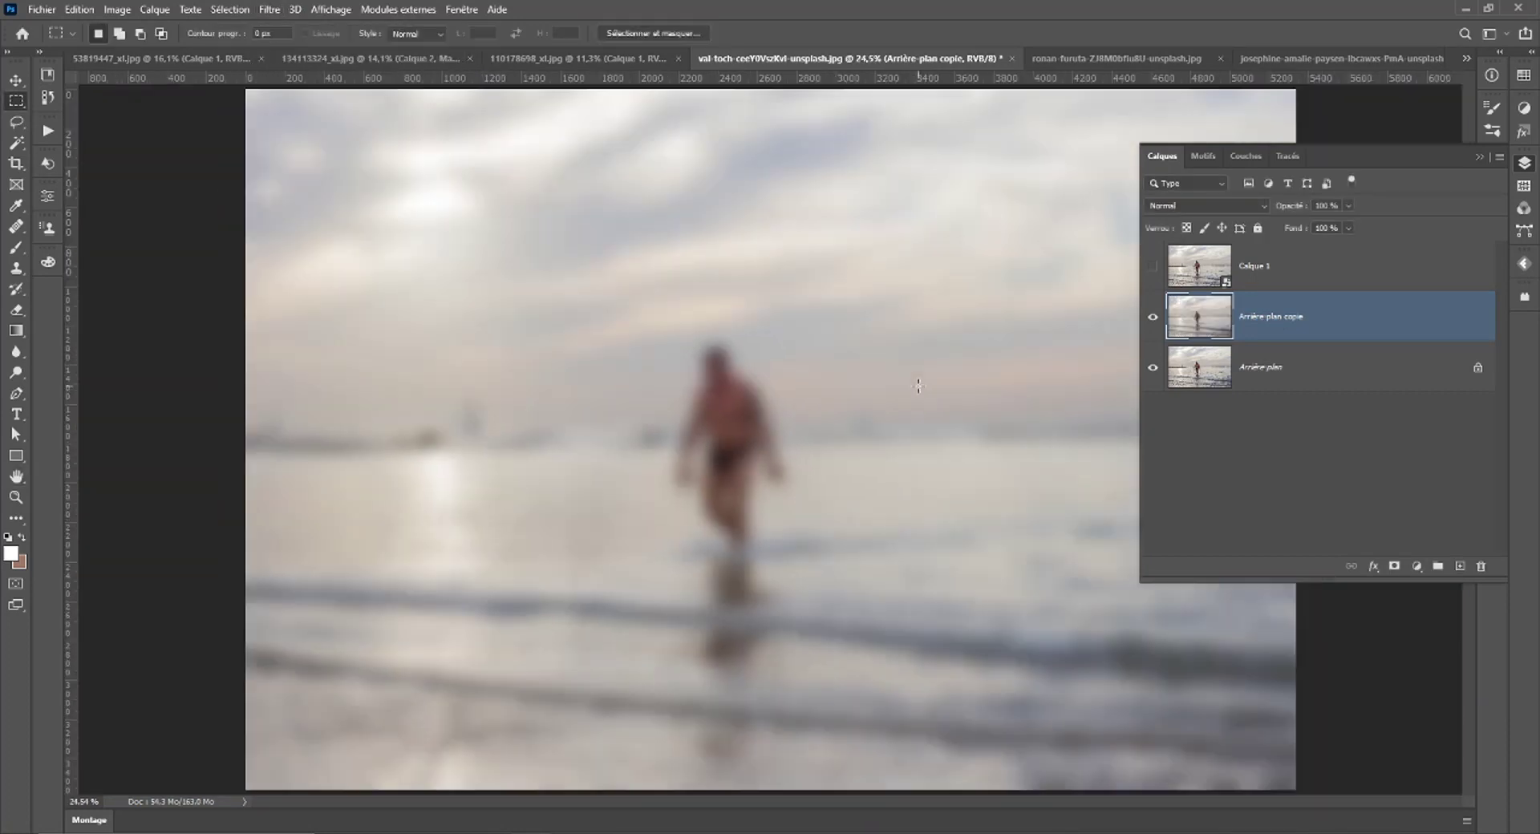
scroll(922, 381, "up", 2)
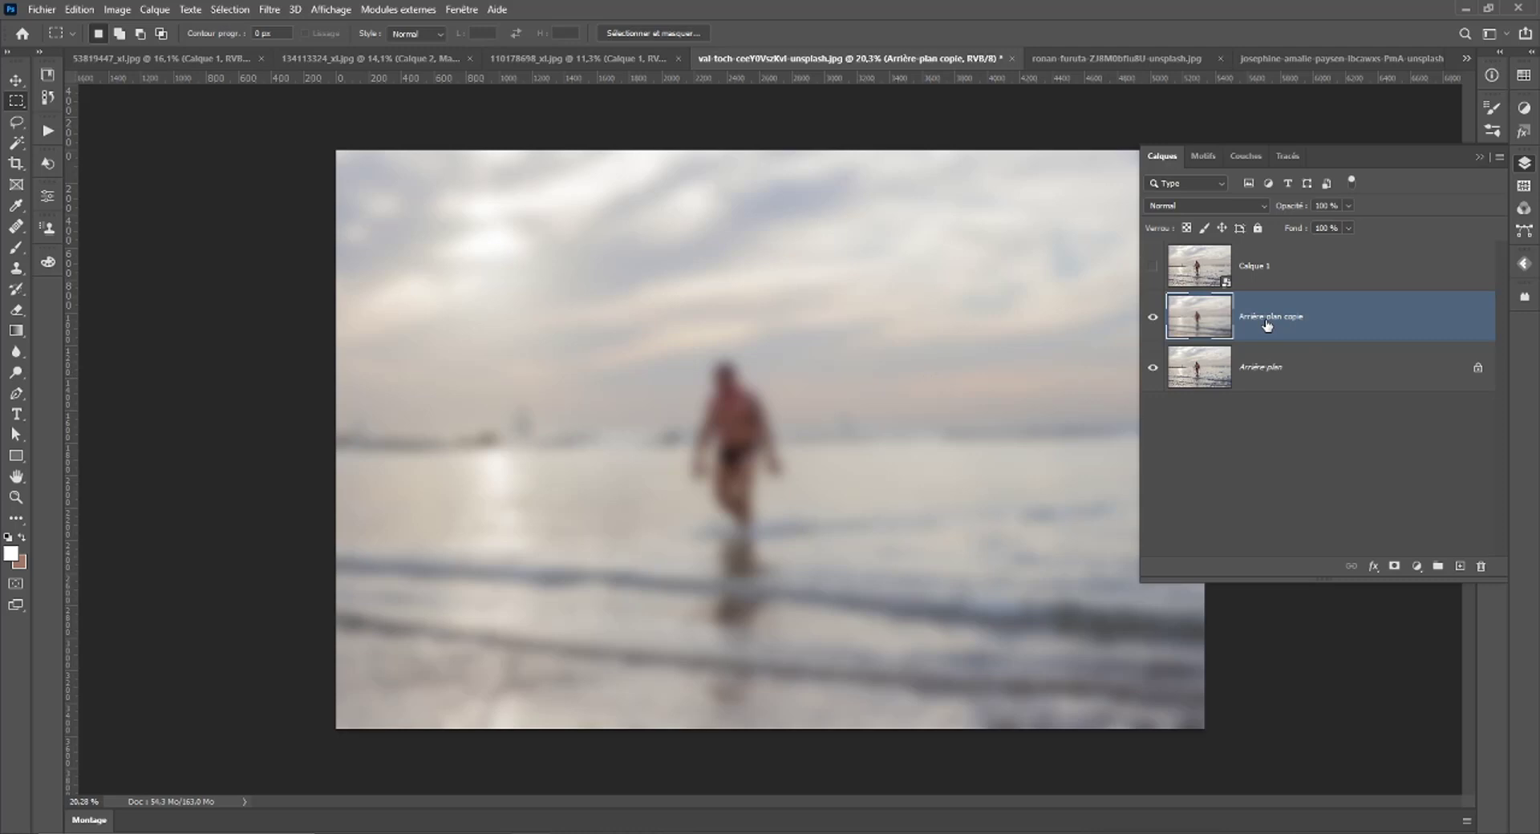
left_click(1153, 317)
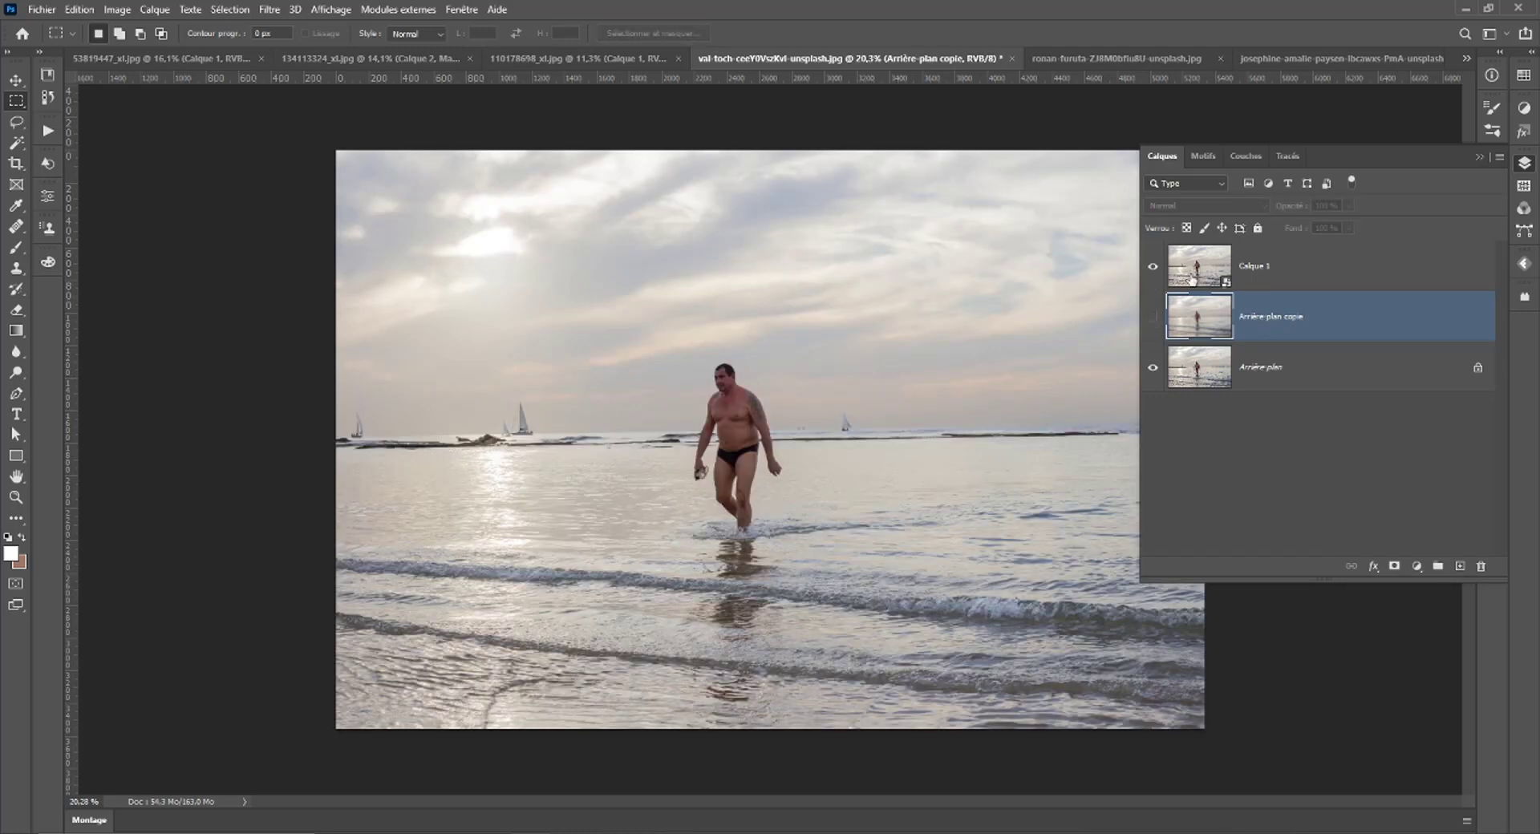
Apply a 40.1 px Gaussian blur smart filter to Calque 1.
left_click(1195, 276)
right_click(1263, 273)
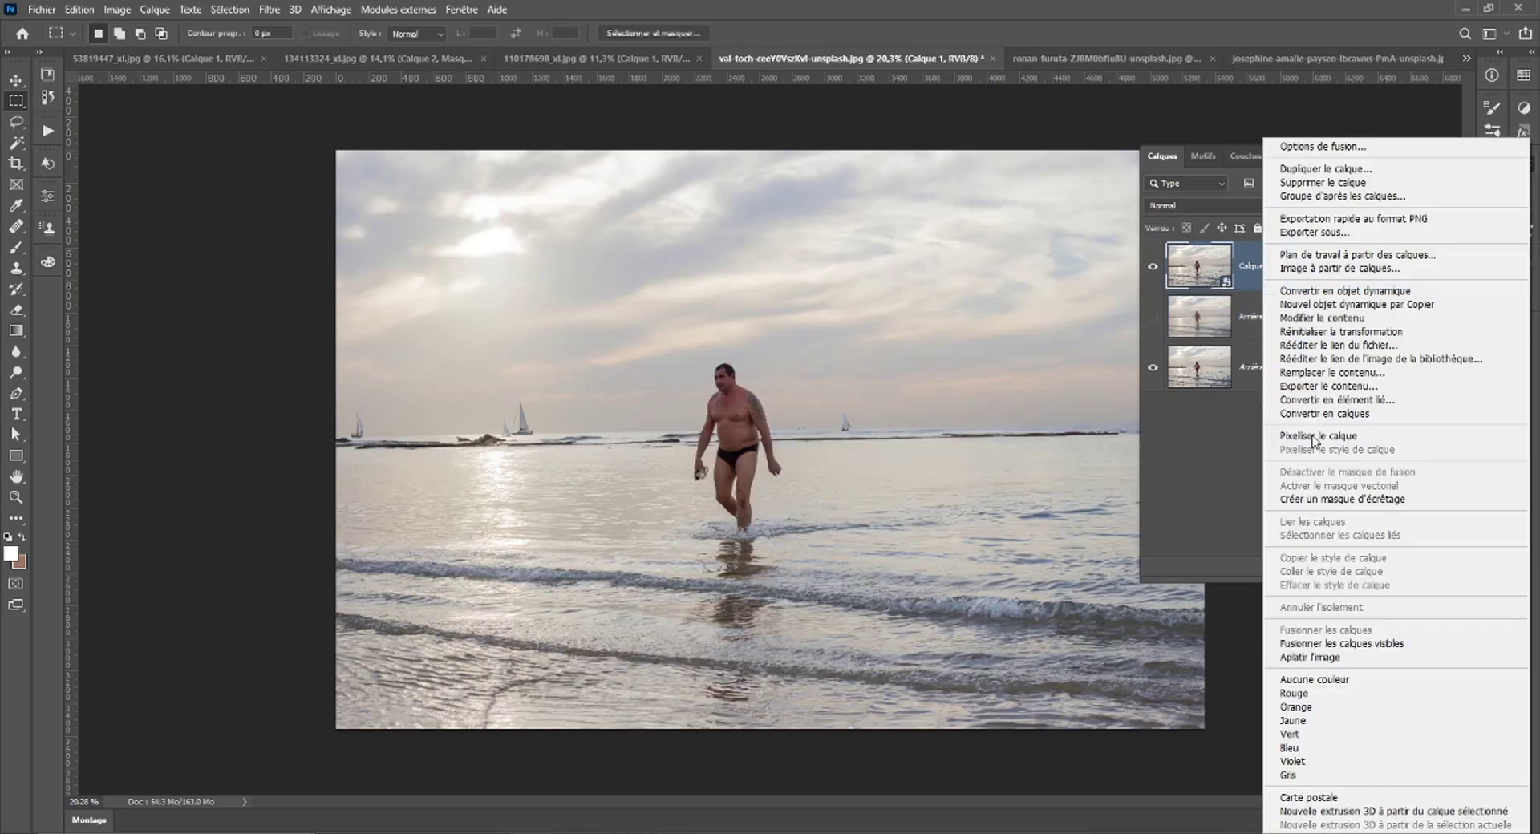
left_click(1233, 255)
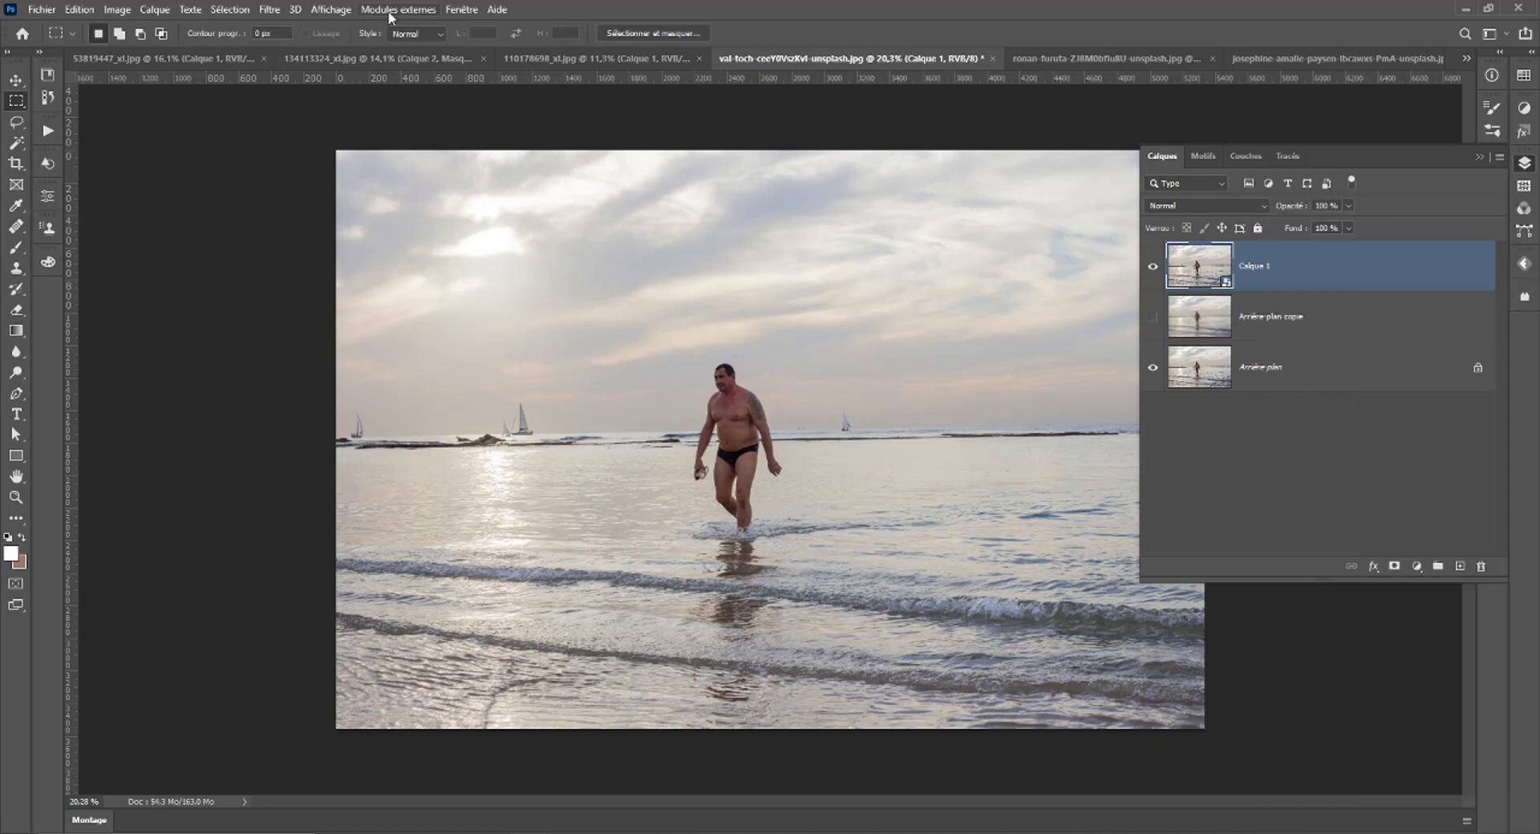
left_click(270, 8)
left_click(280, 27)
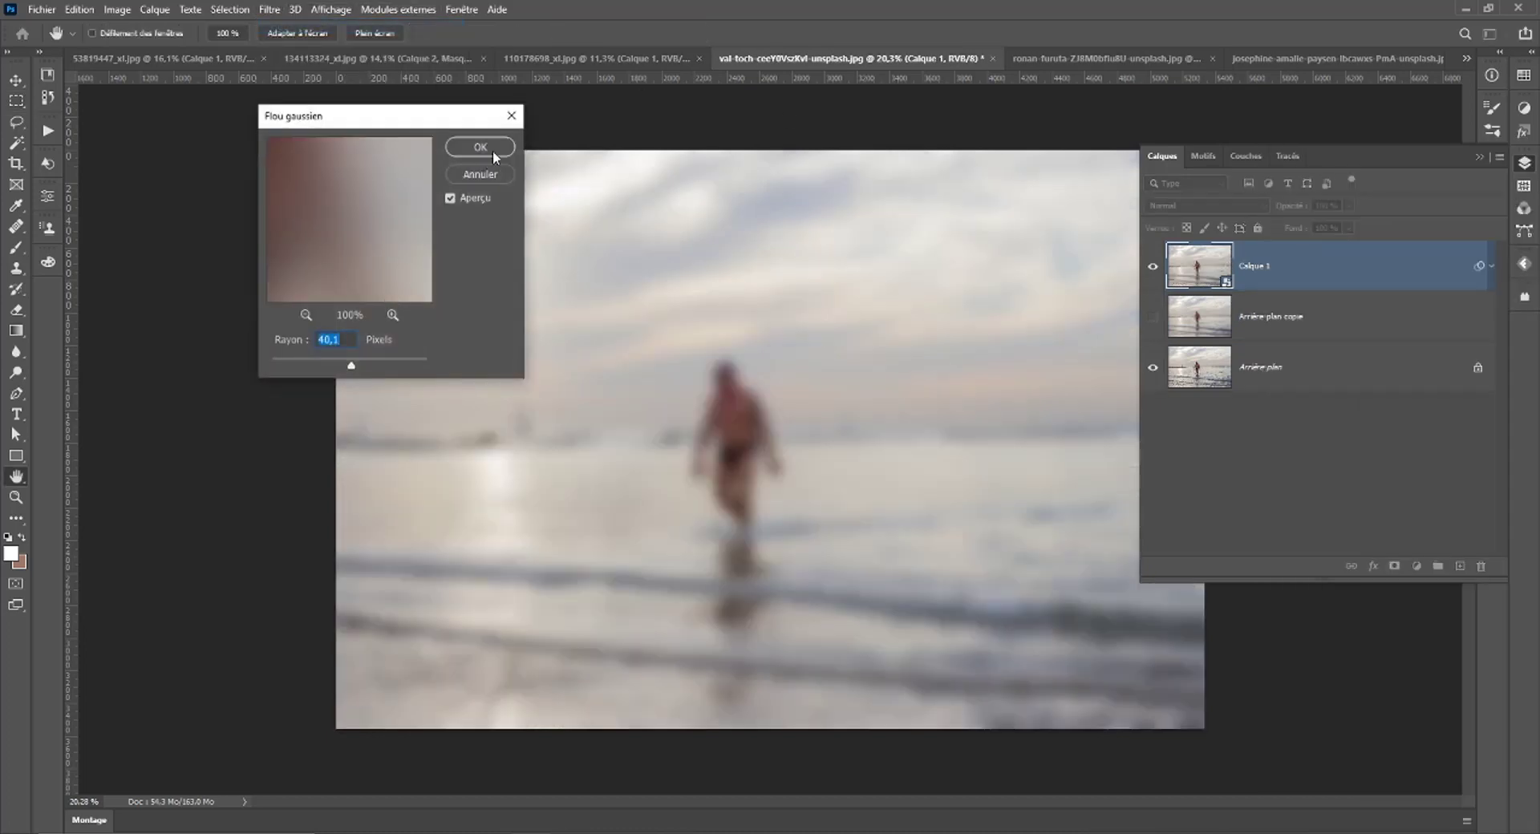
left_click(489, 151)
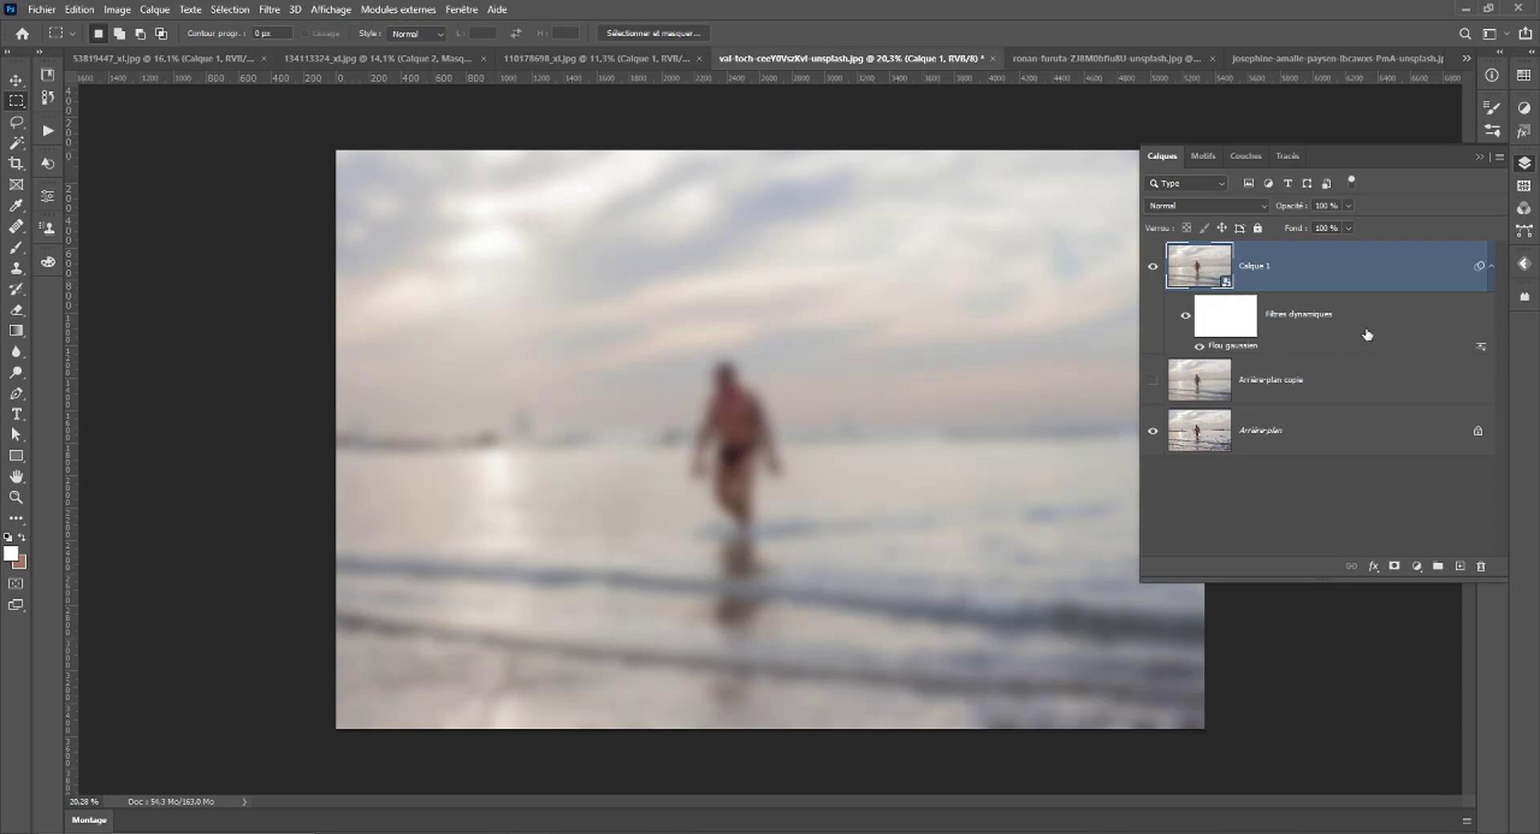
Try a lower blur radius, cancel to keep 40.1 px, and target the filter mask.
double_click(1233, 346)
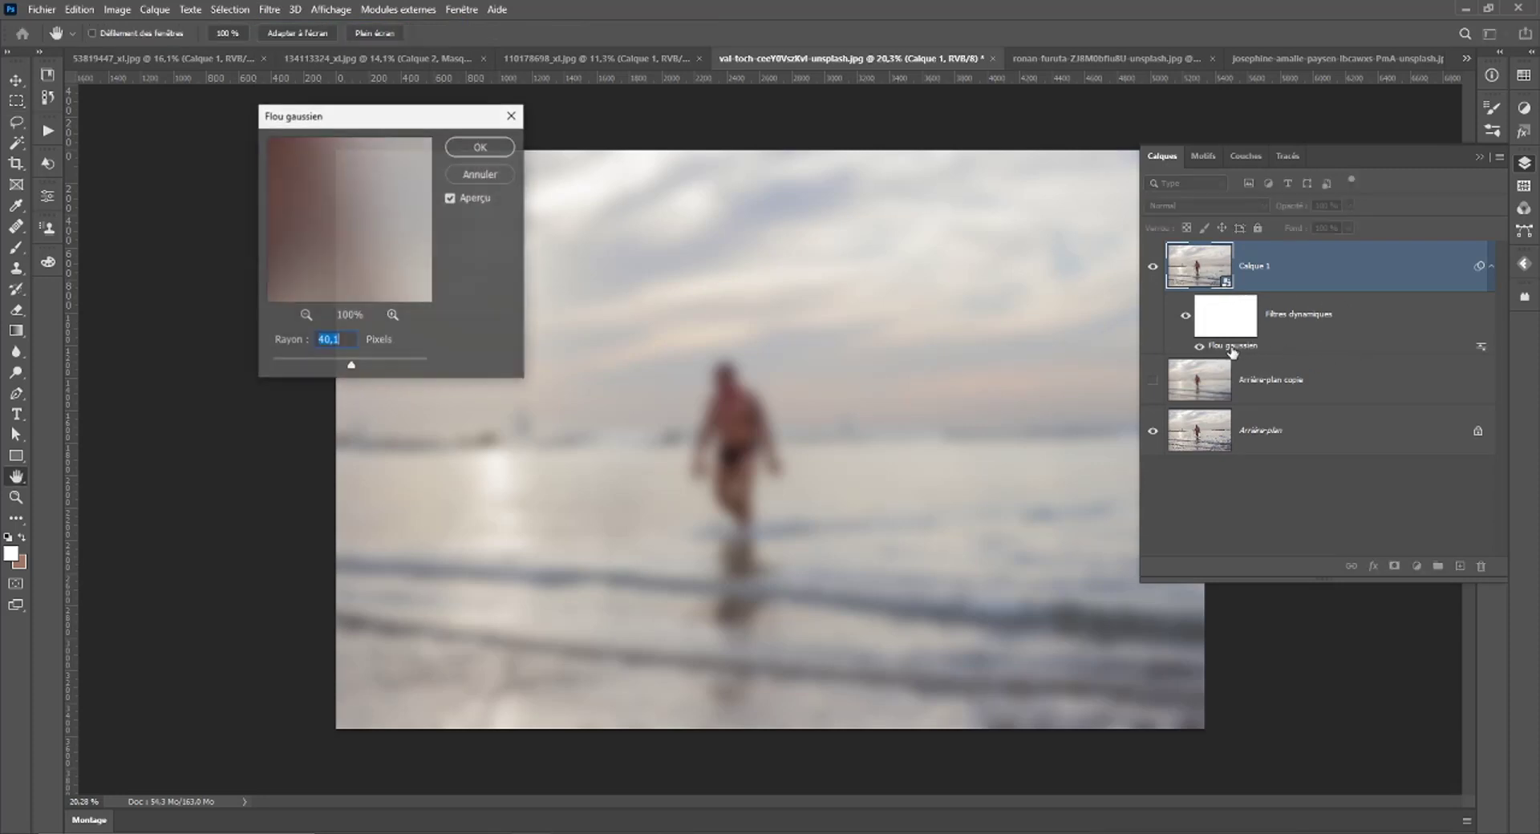
left_click_drag(316, 365, 297, 365)
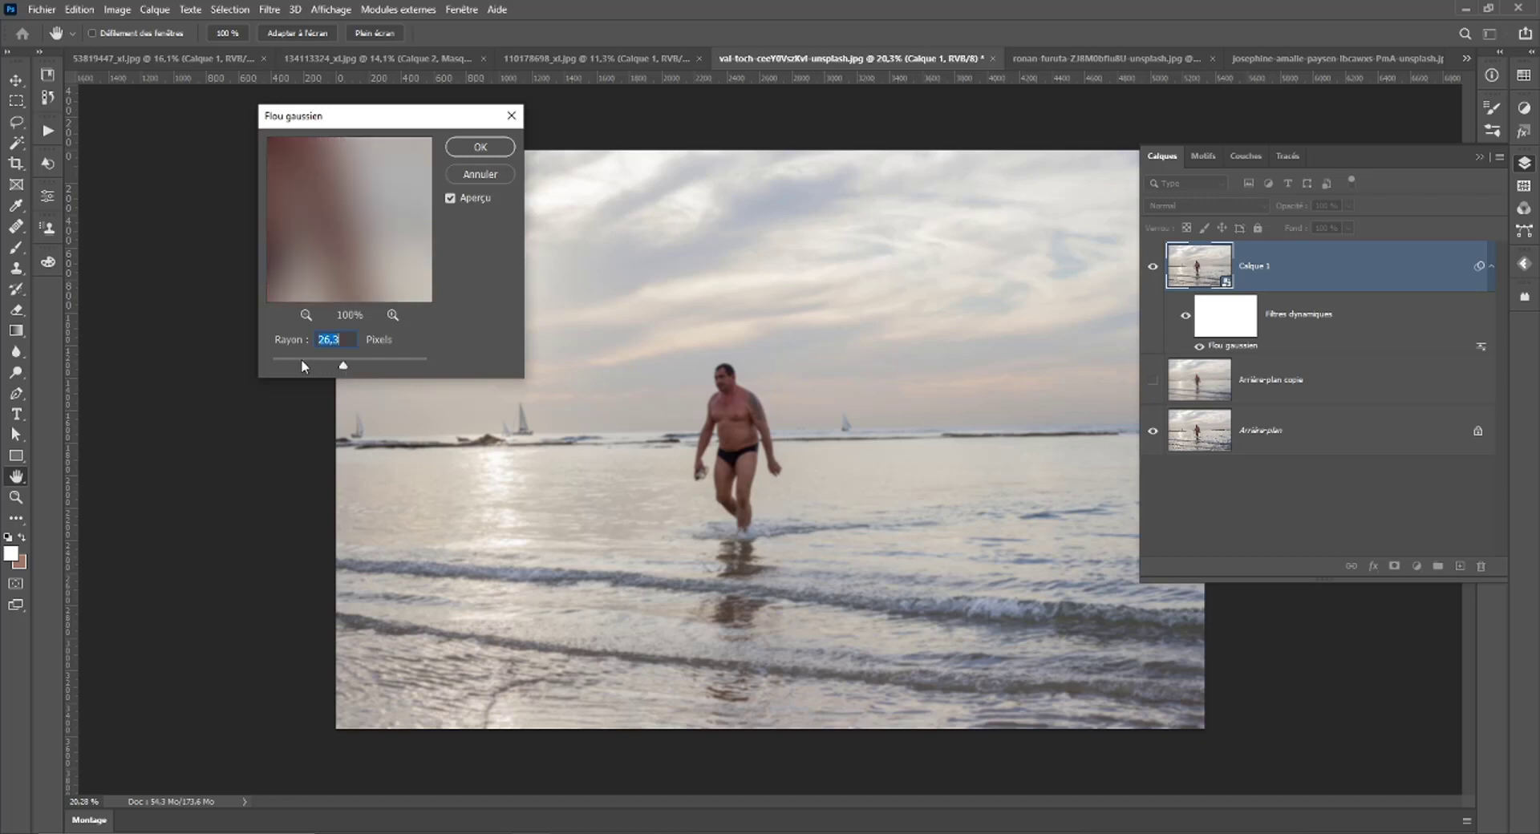
left_click(486, 175)
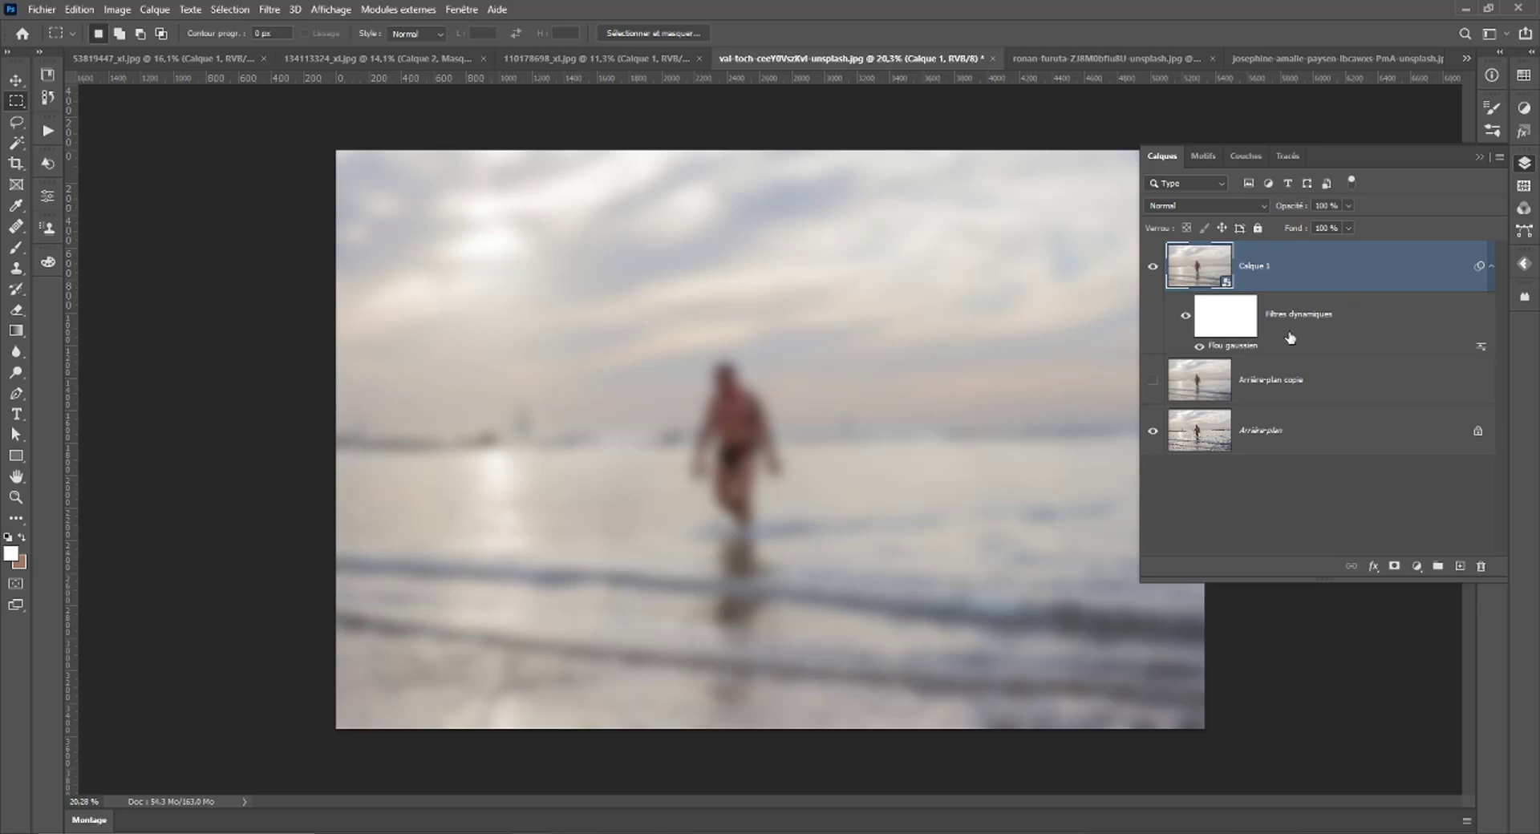
left_click(1252, 319)
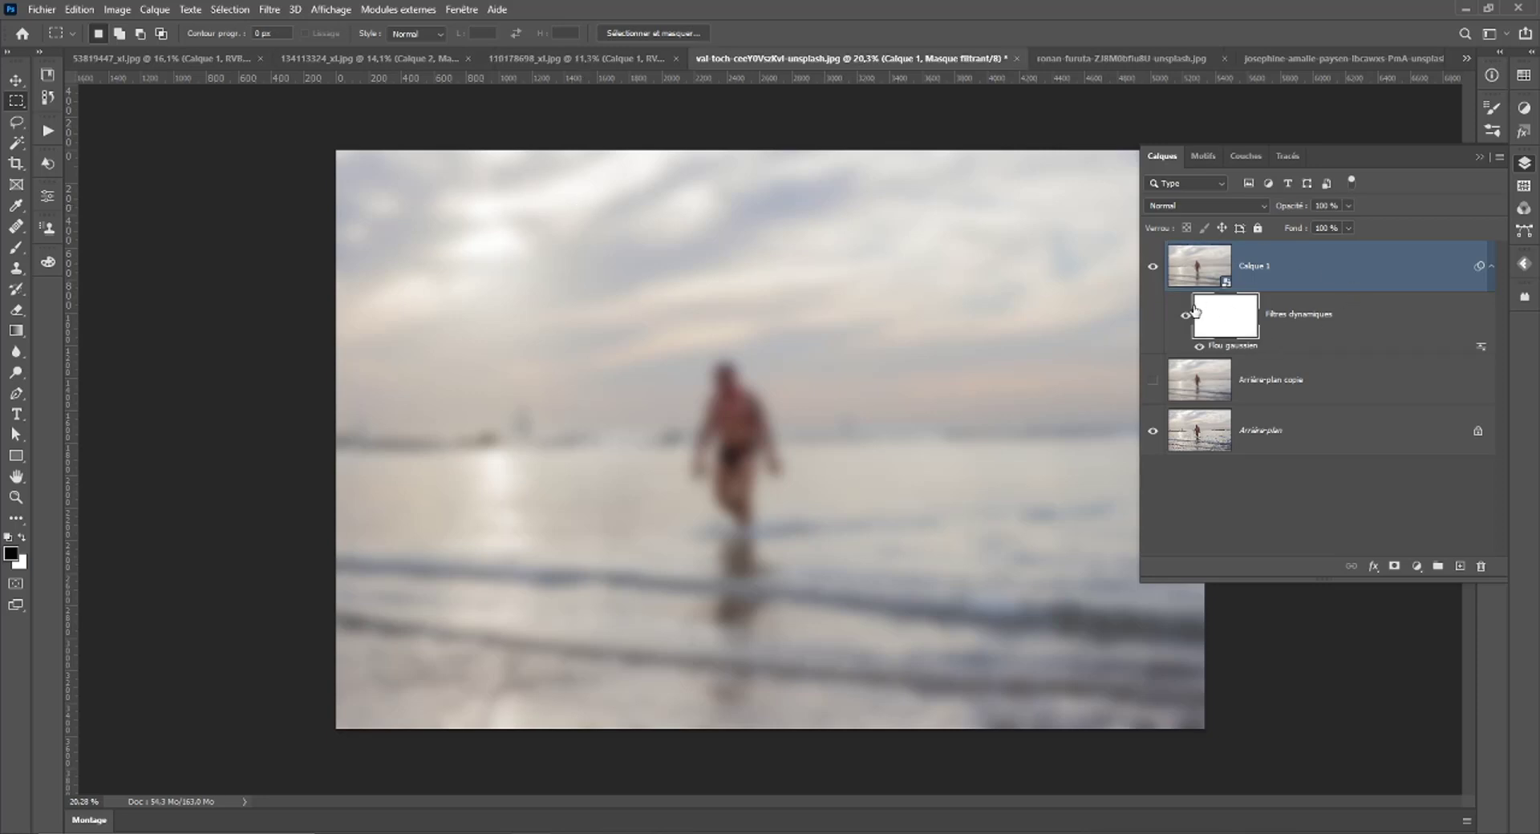
Paint the man's legs, water and upper body back to sharp on the filter mask.
left_click(16, 247)
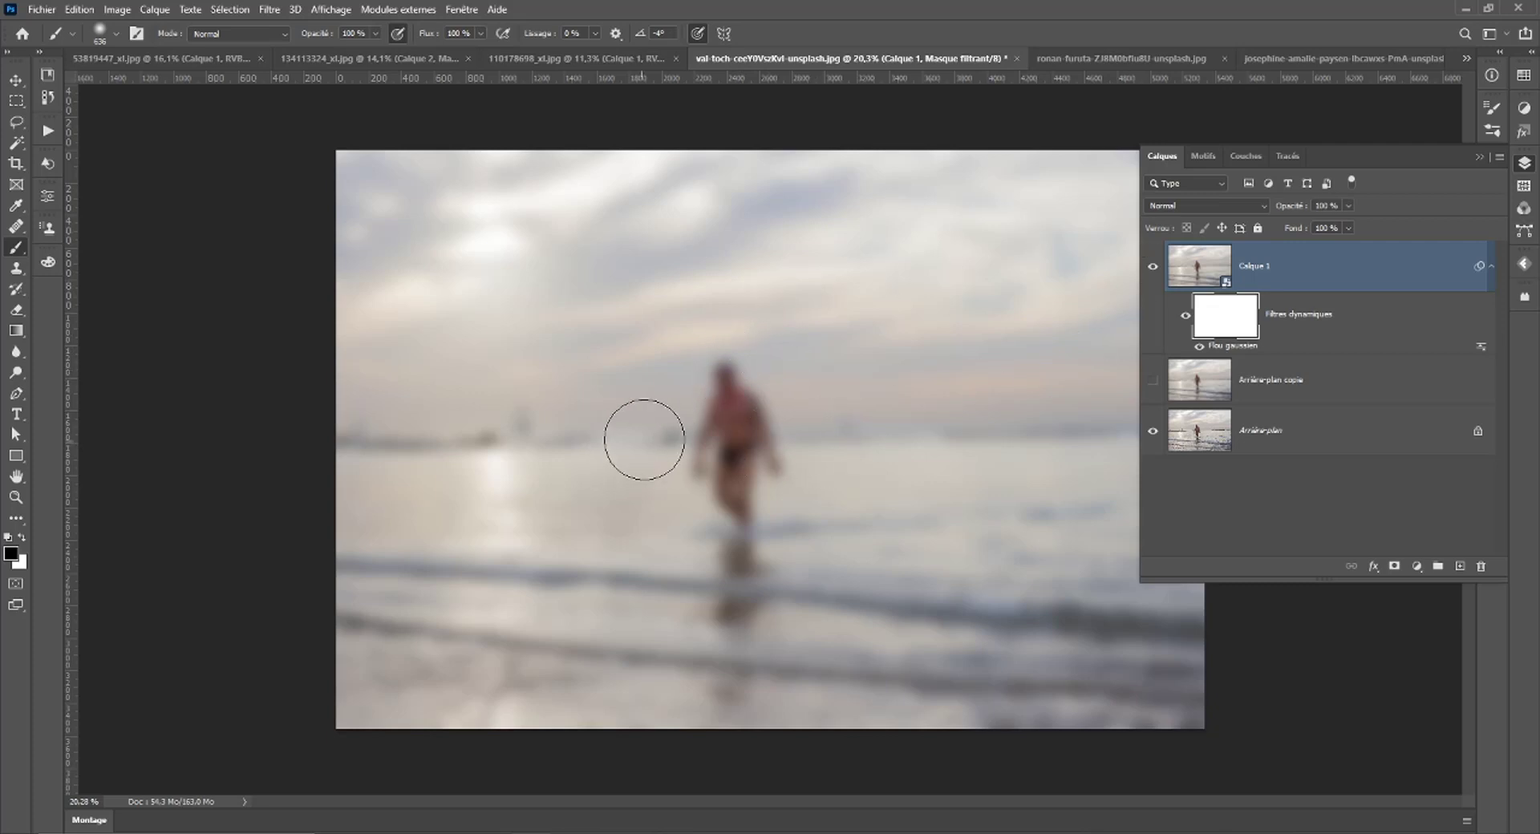
mouse_move(752, 440)
left_mouse_down()
mouse_move(884, 453)
mouse_move(851, 450)
left_mouse_up()
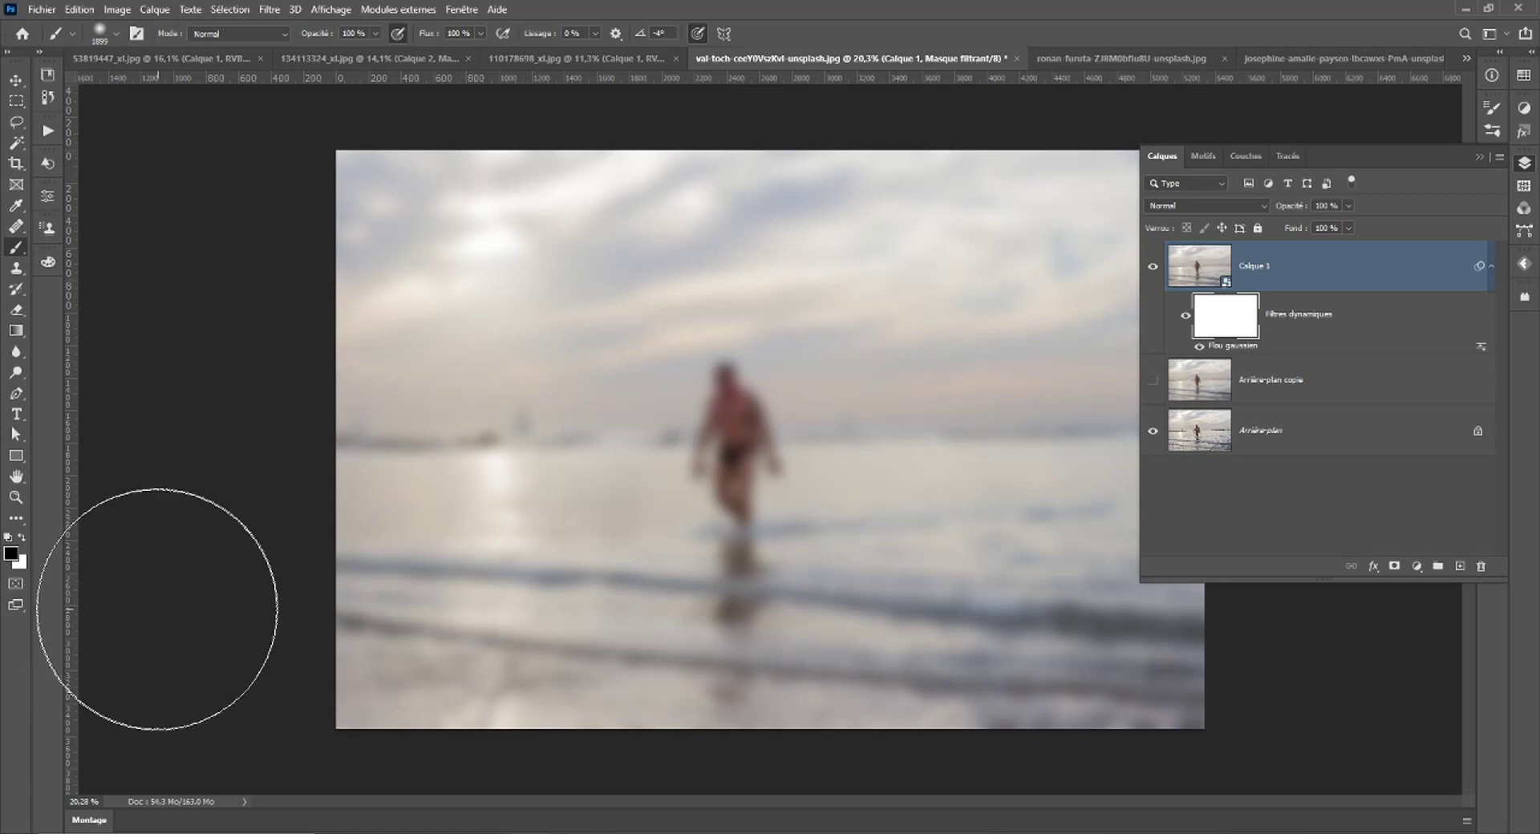
left_click_drag(155, 567, 1100, 611)
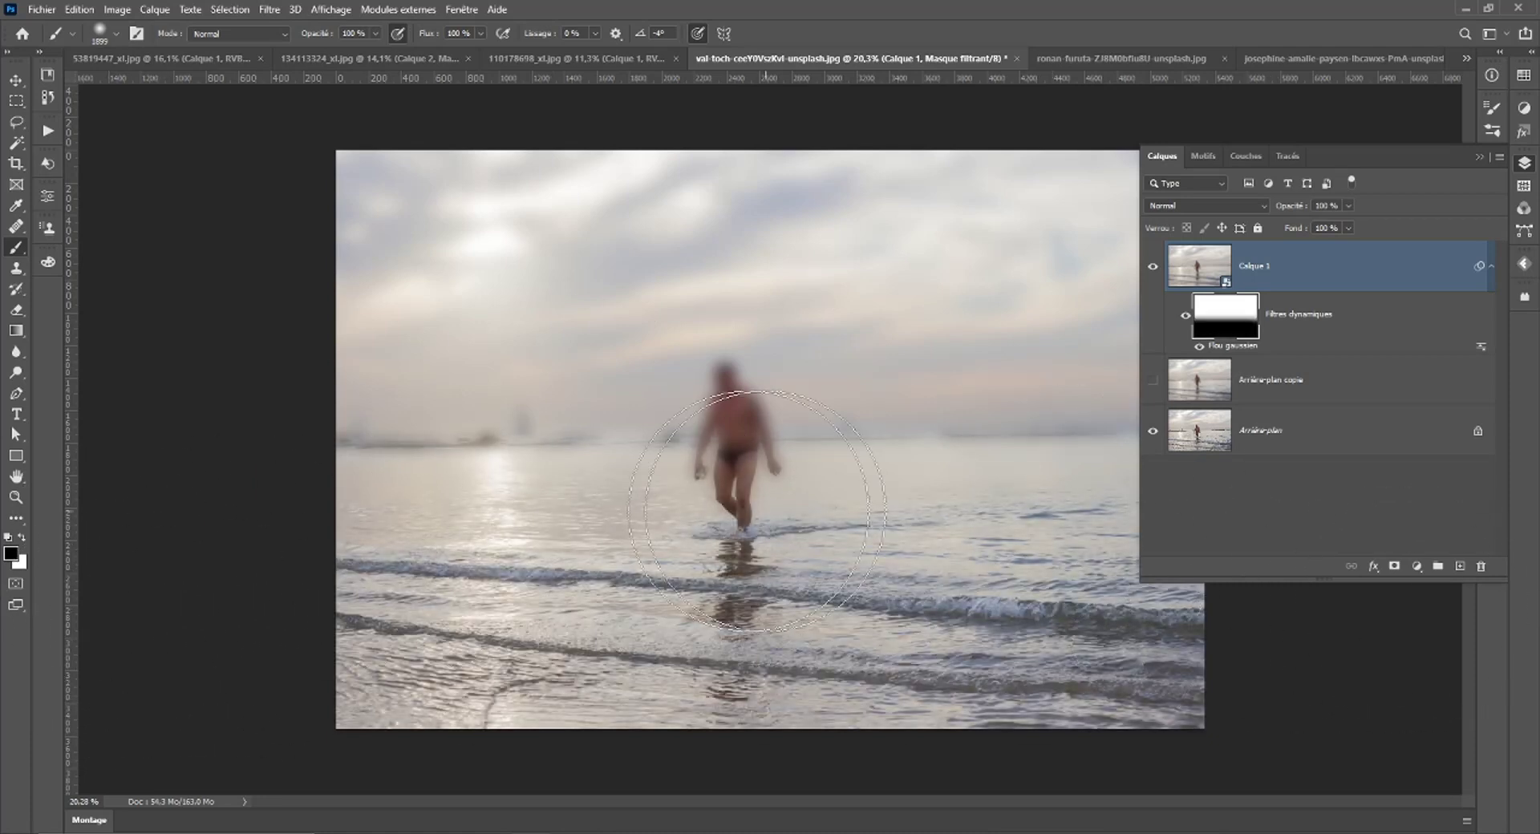
left_click_drag(810, 481, 754, 481)
mouse_move(726, 385)
left_mouse_down()
mouse_move(724, 472)
mouse_move(774, 454)
left_mouse_up()
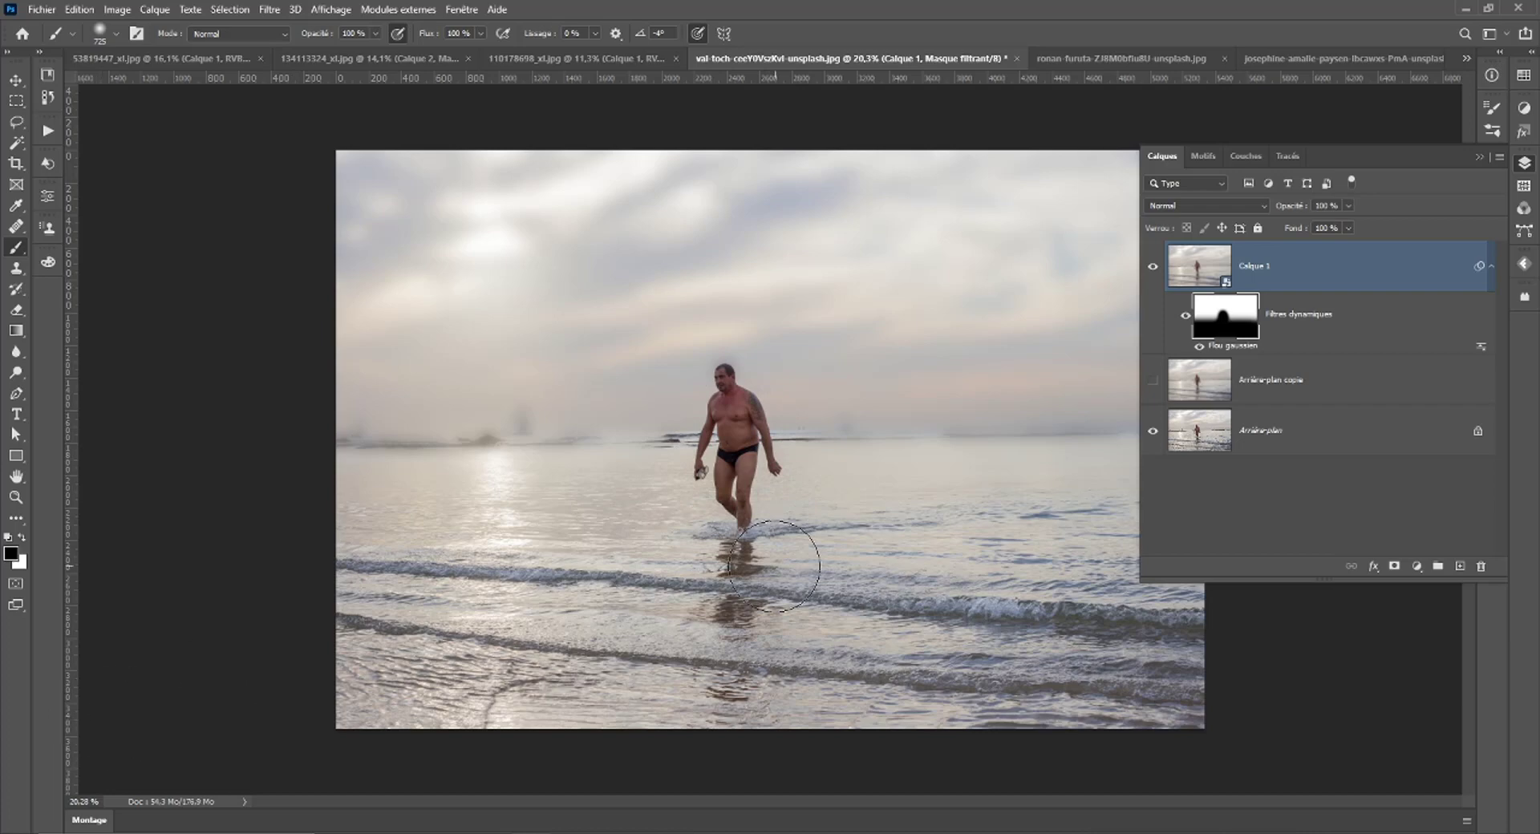
Compare the blur on and off, then delete the Gaussian blur smart filter.
key("ctrl+minus")
left_click(1185, 318)
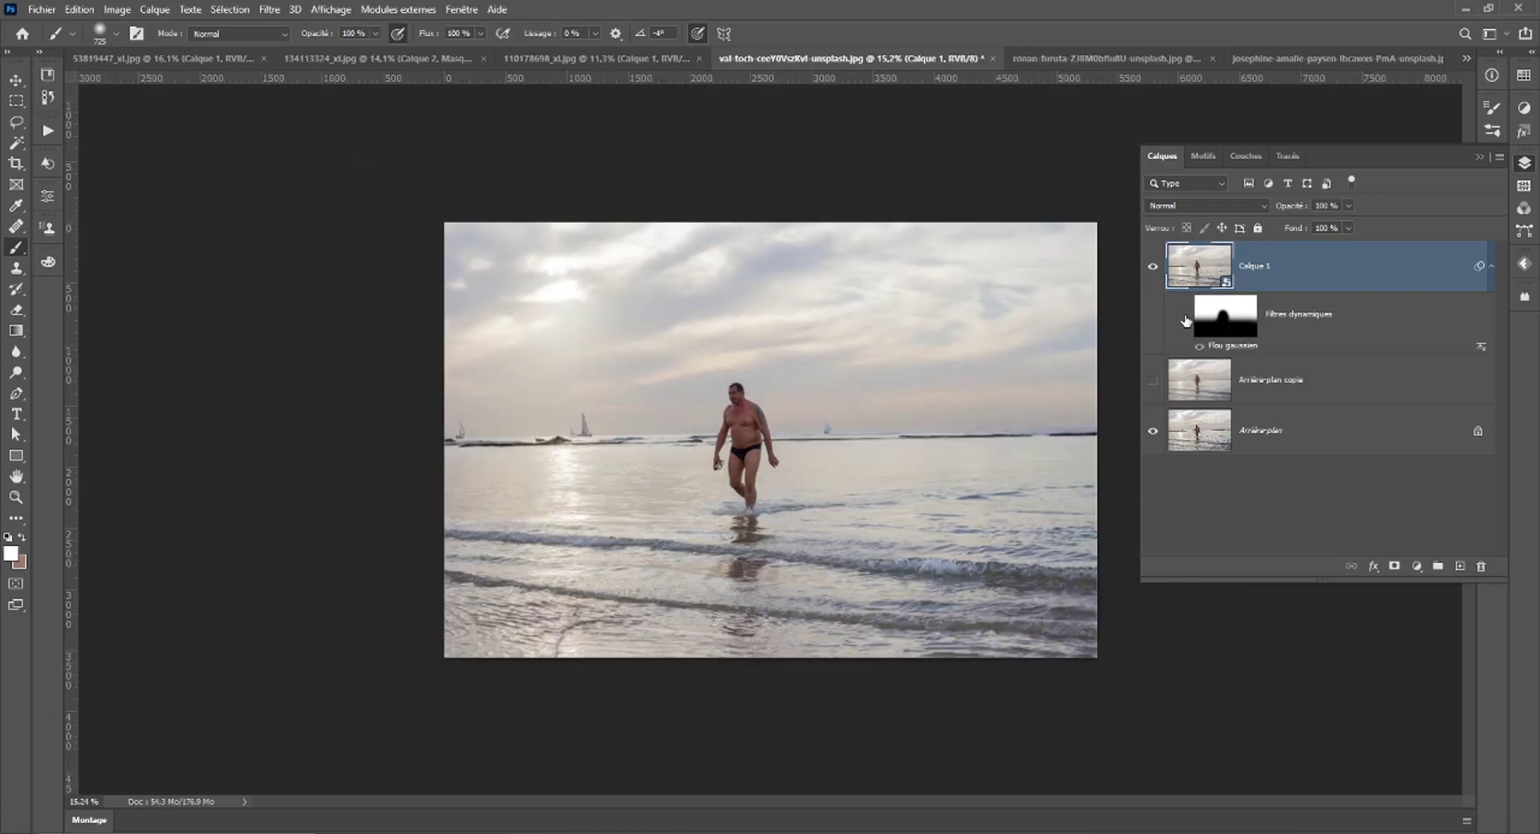
left_click(1186, 318)
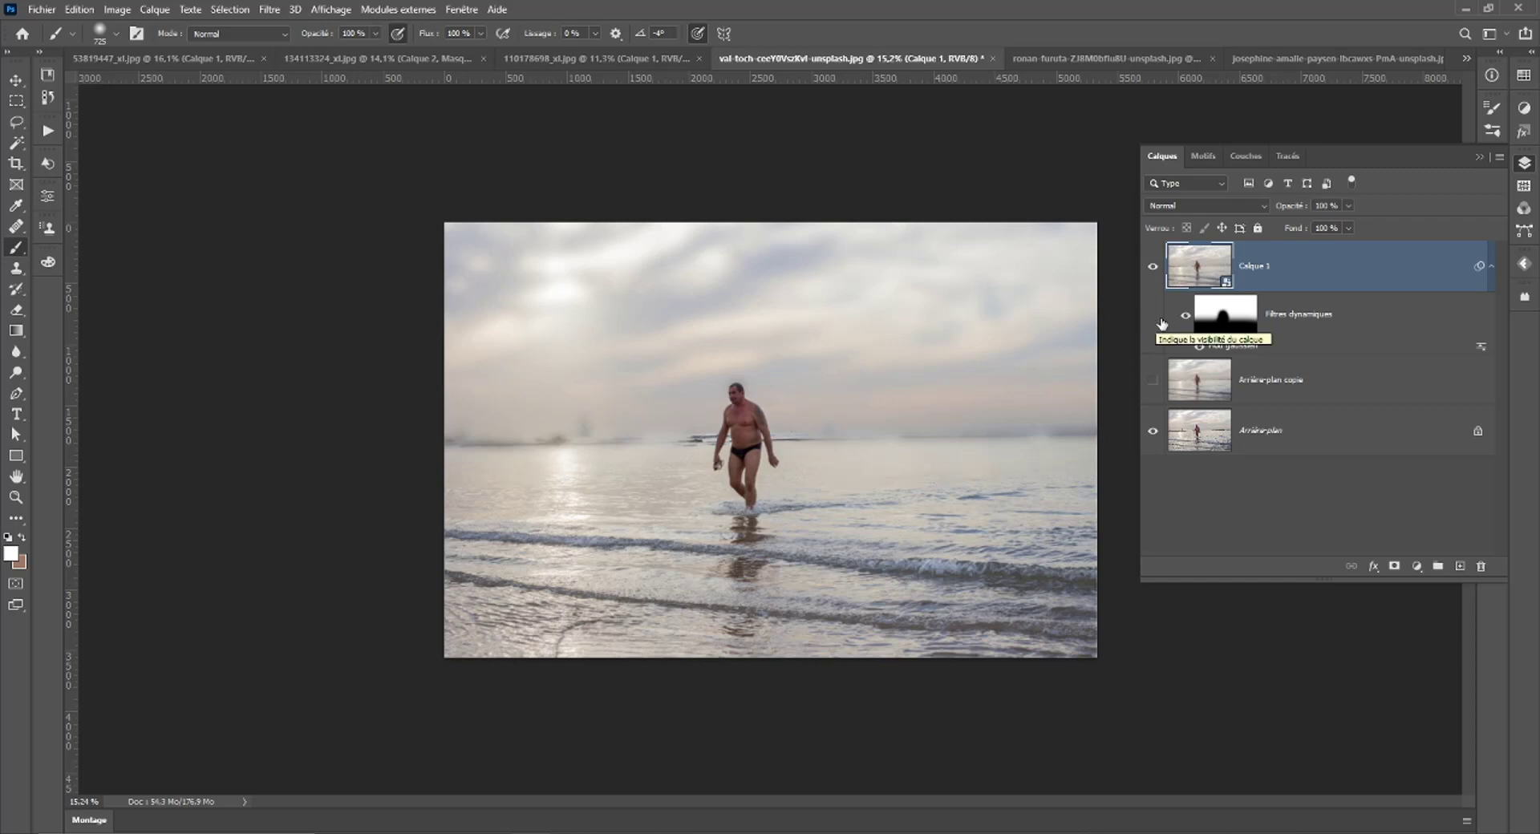
left_click_drag(1162, 323, 1480, 566)
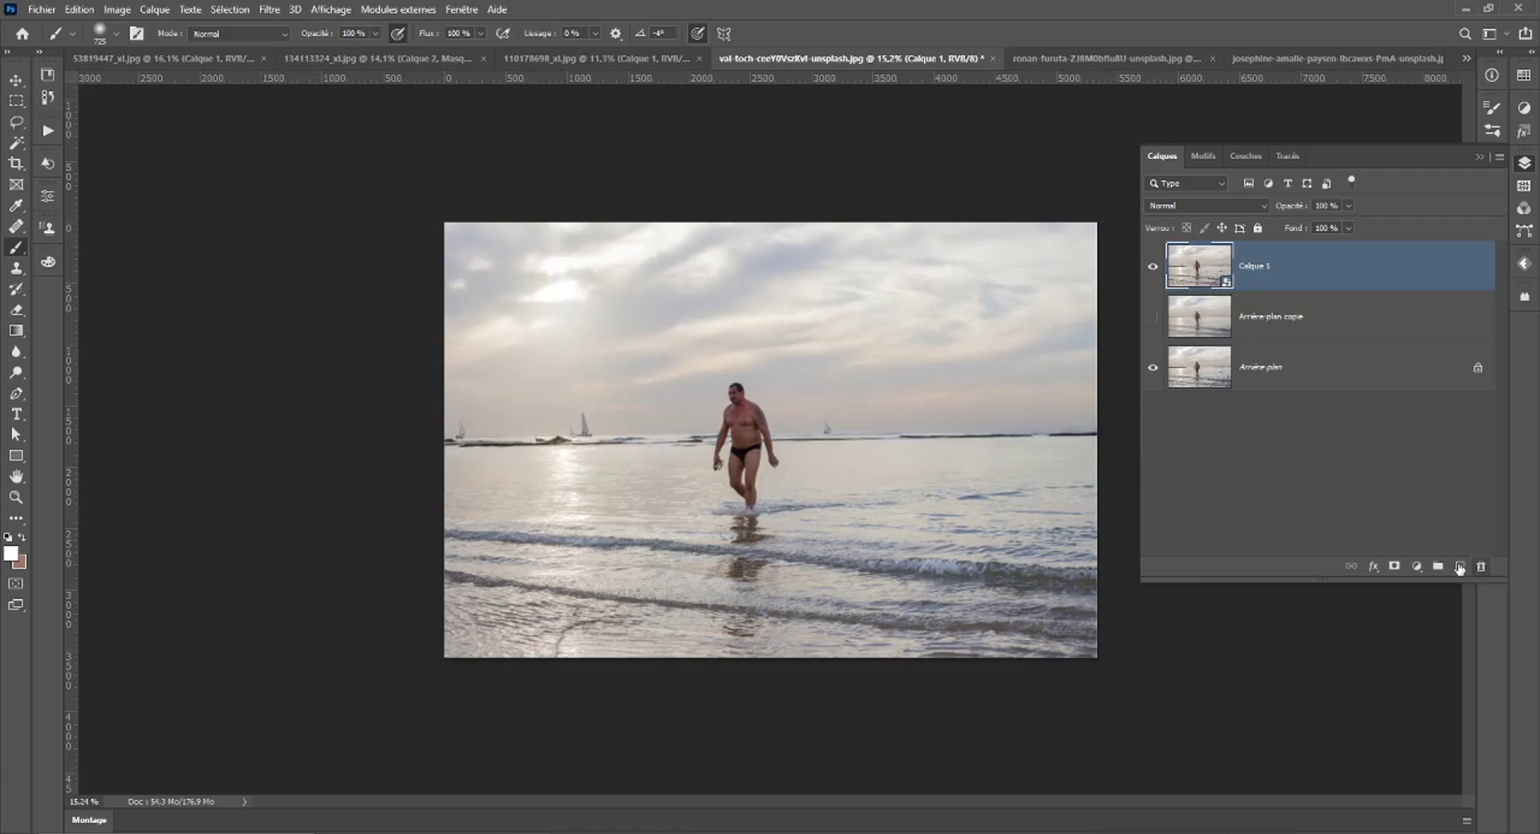
scroll(782, 440, "up", 3)
scroll(782, 439, "up", 3)
Open the Liquify filter on the beach photo and zoom in on the man.
scroll(782, 440, "up", 2)
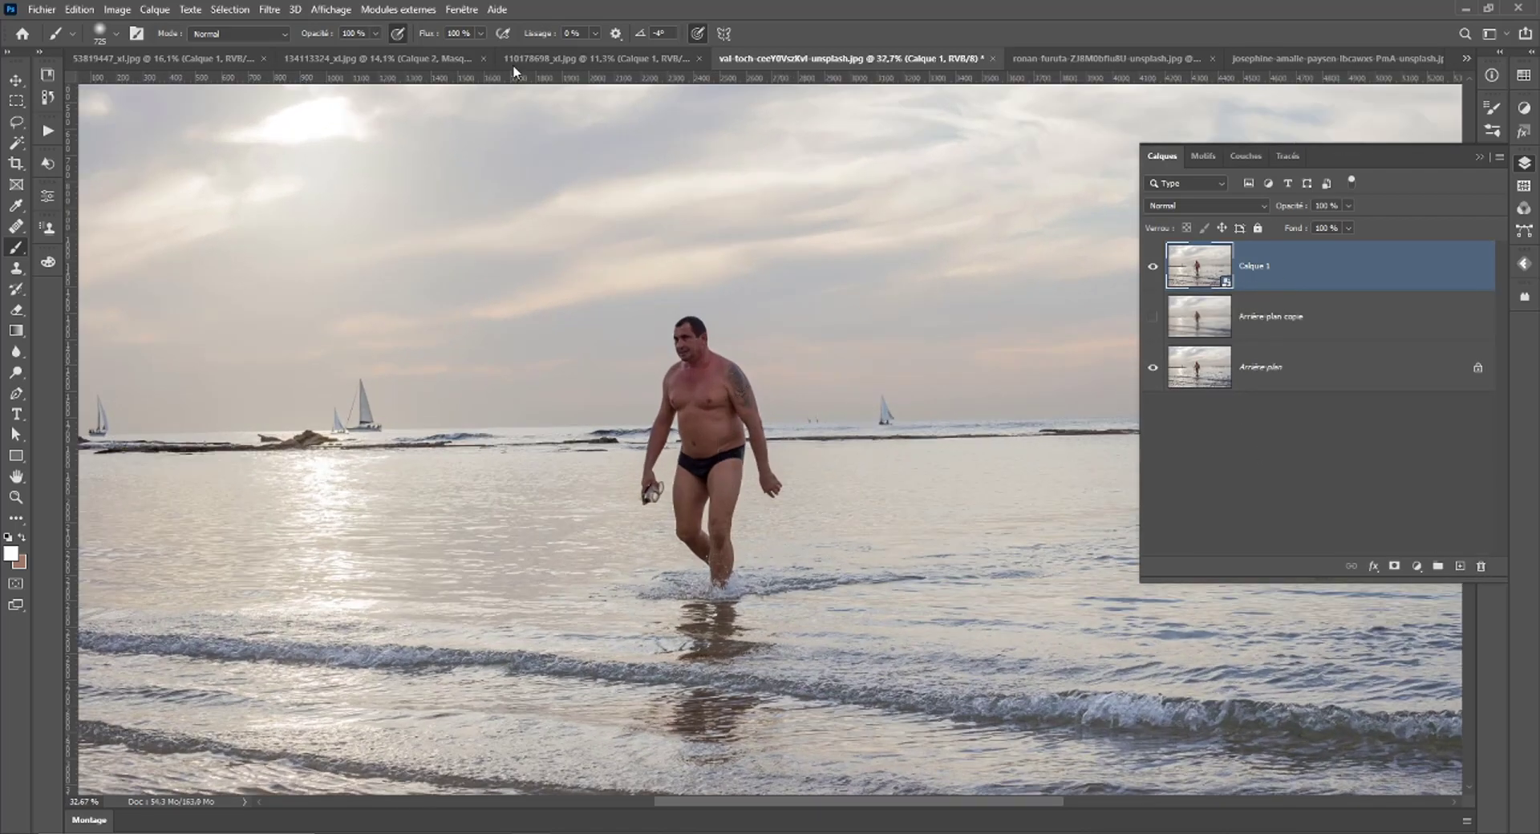
left_click(269, 12)
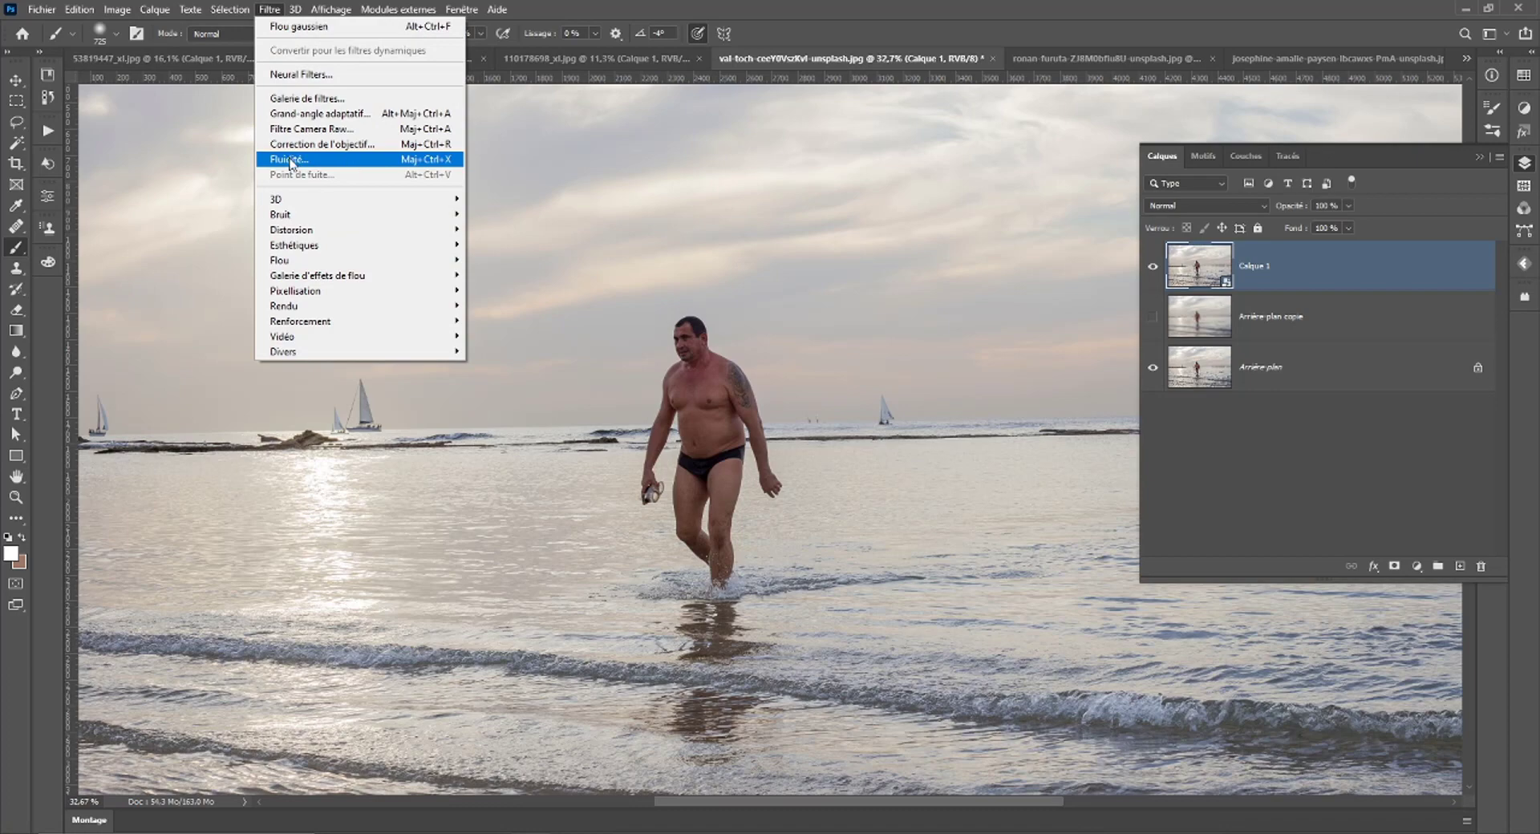
left_click(291, 161)
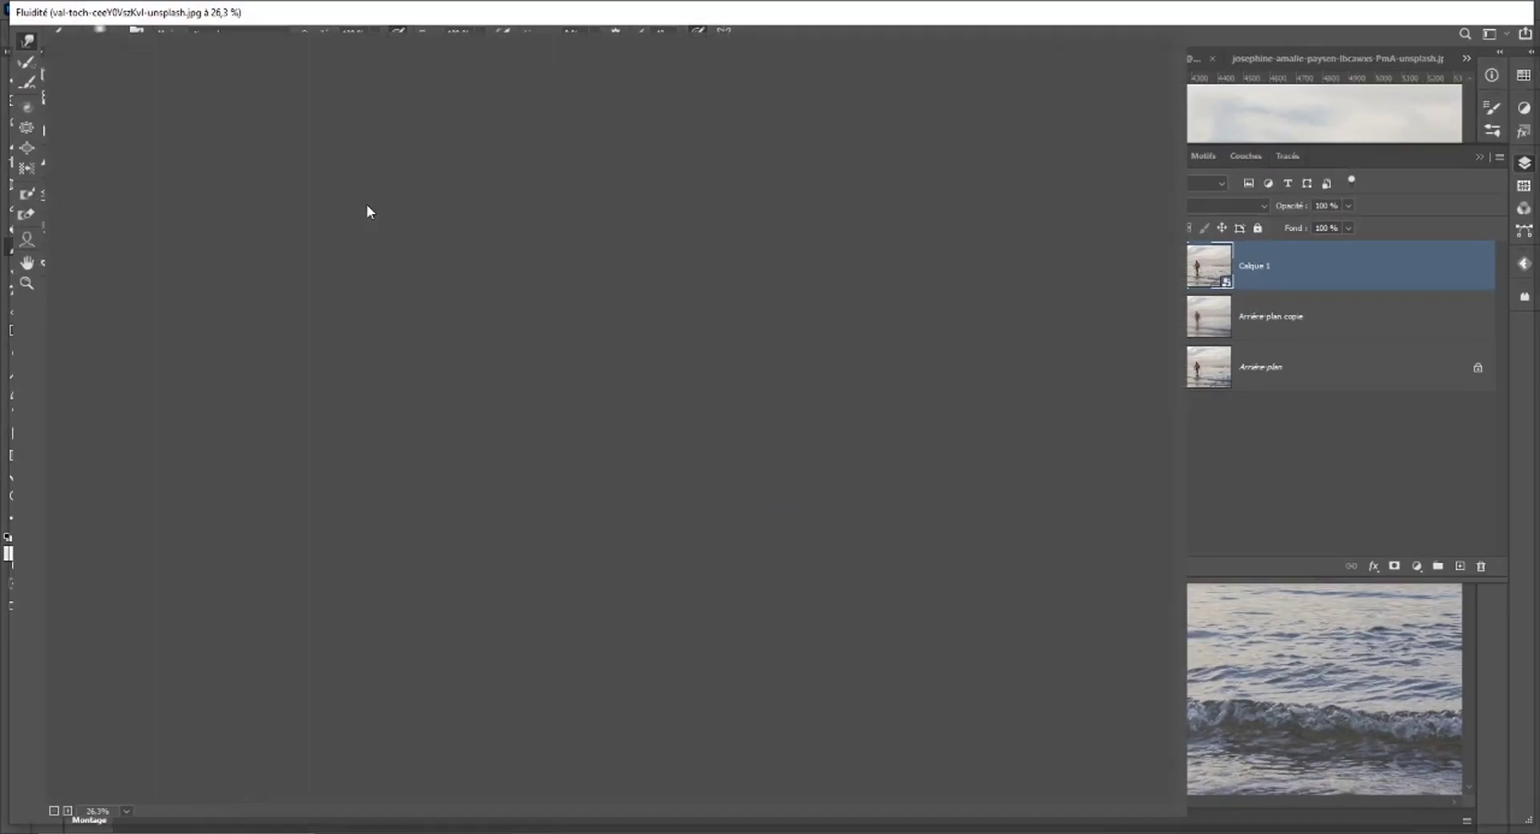
key("ctrl+plus")
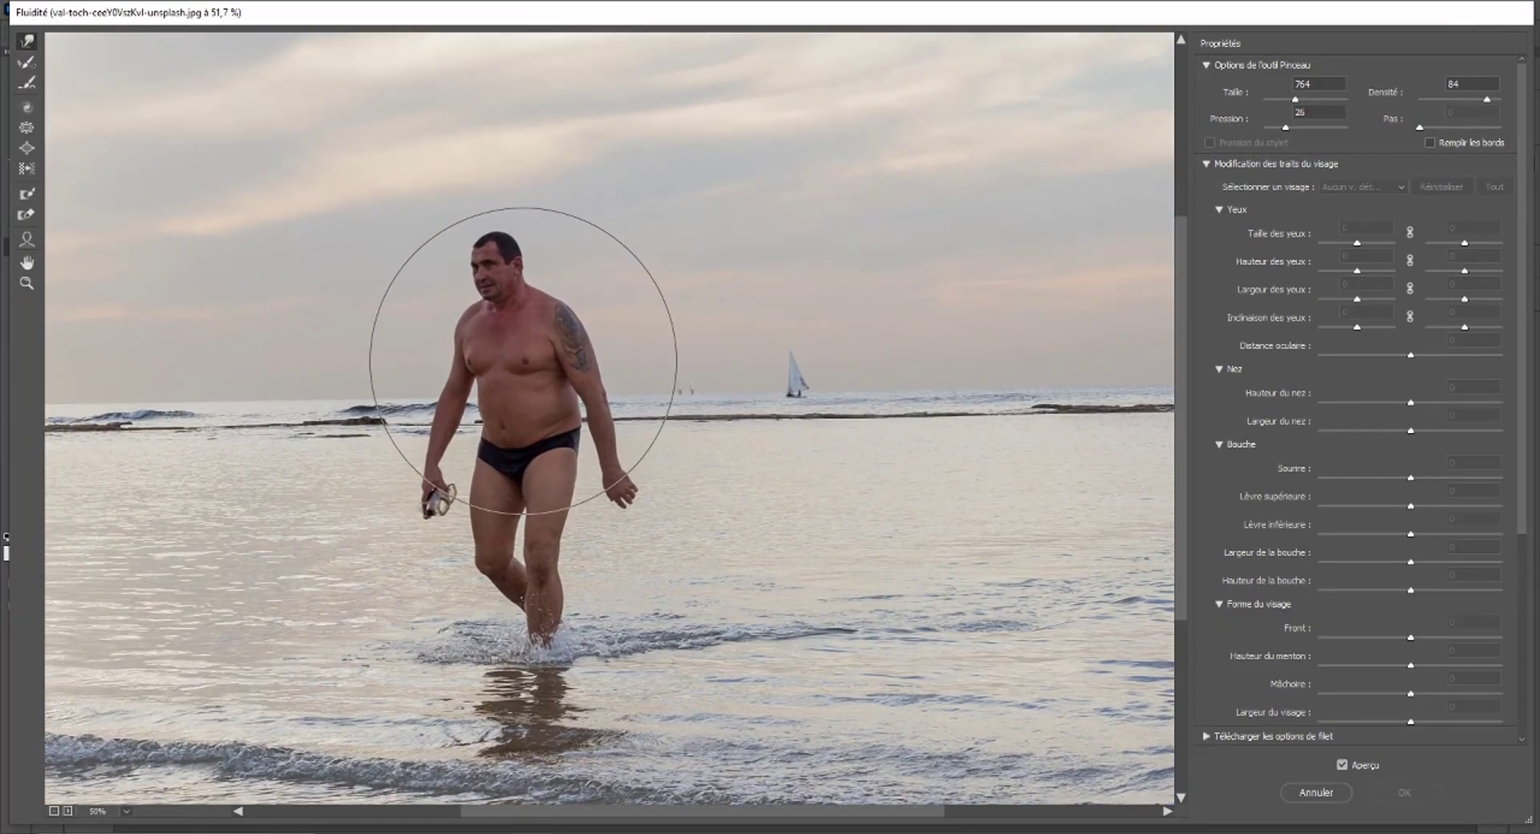
mouse_move(708, 286)
left_mouse_down()
mouse_move(994, 326)
mouse_move(854, 359)
left_mouse_up()
scroll(712, 373, "up", 2)
scroll(713, 378, "up", 2)
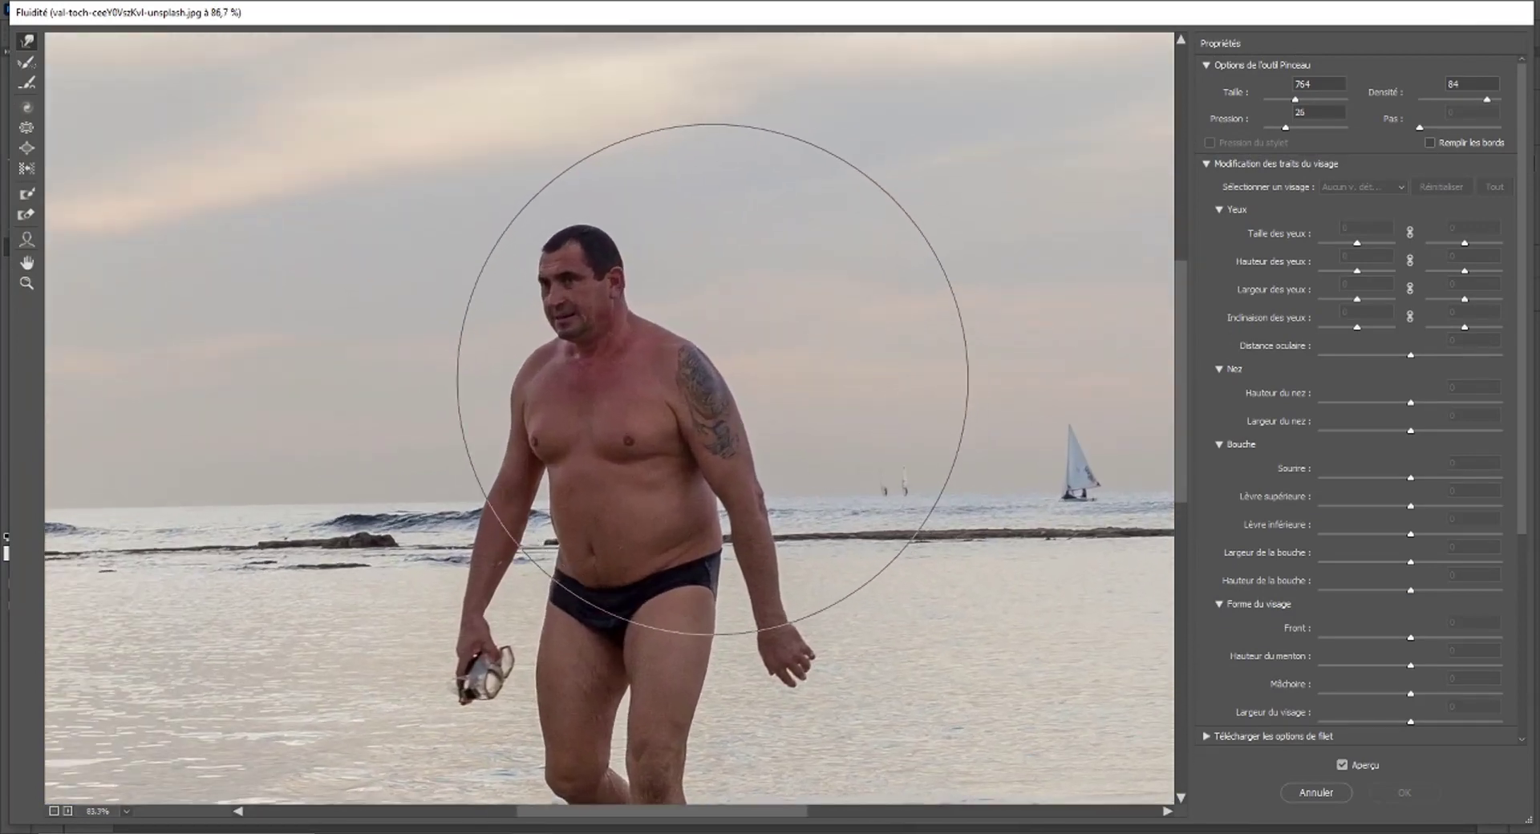
scroll(709, 345, "up", 2)
Shrink the Forward Warp brush and push the man's belly inward.
left_click_drag(709, 335, 711, 336)
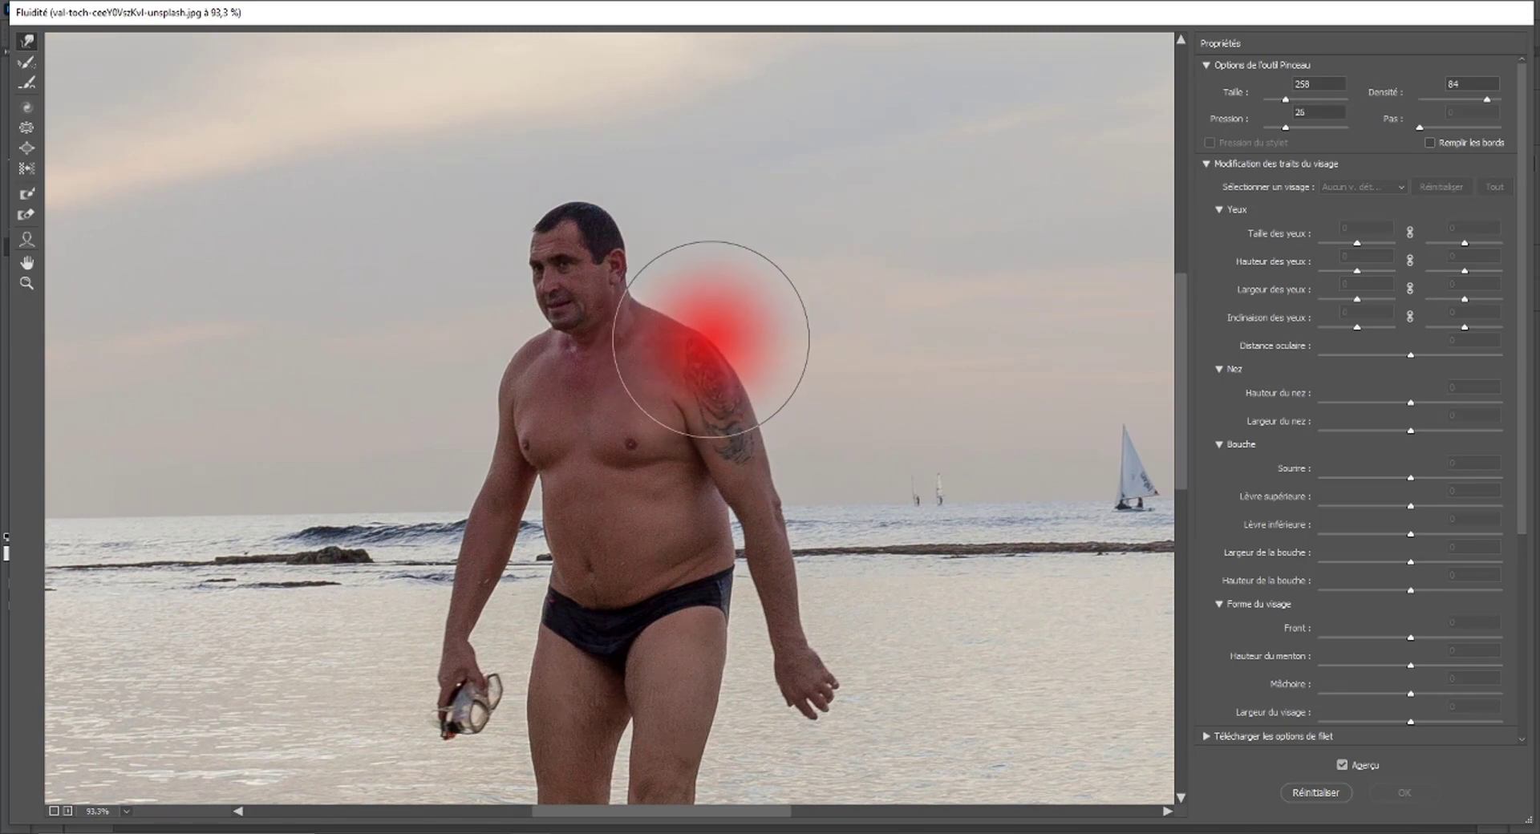
left_click_drag(711, 336, 712, 336)
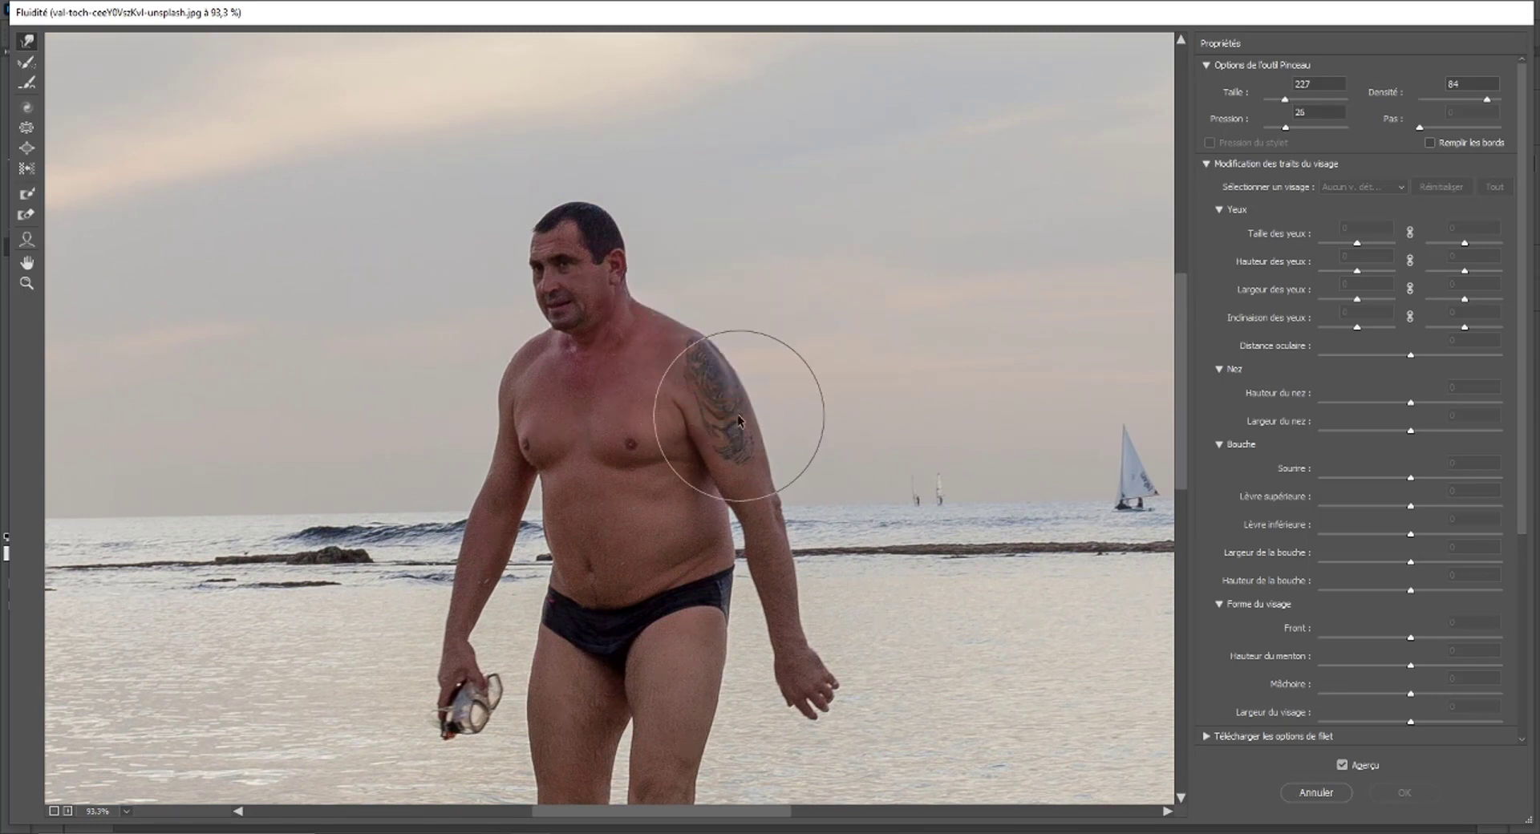
left_click_drag(736, 408, 742, 416)
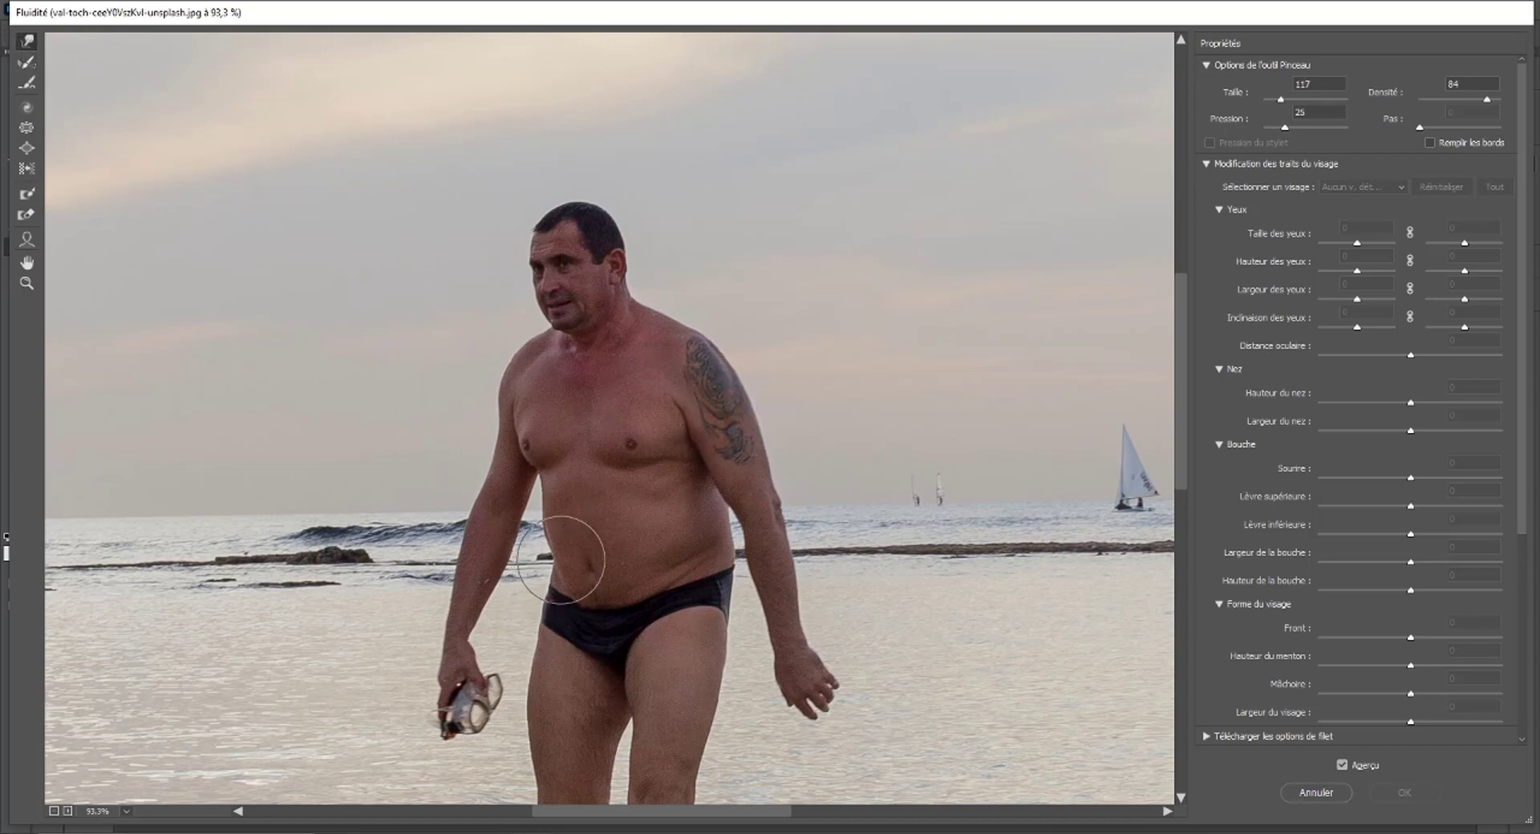
mouse_move(593, 547)
left_mouse_down()
mouse_move(705, 533)
mouse_move(612, 560)
mouse_move(606, 546)
mouse_move(653, 539)
mouse_move(568, 514)
mouse_move(552, 529)
mouse_move(592, 543)
mouse_move(575, 539)
left_mouse_up()
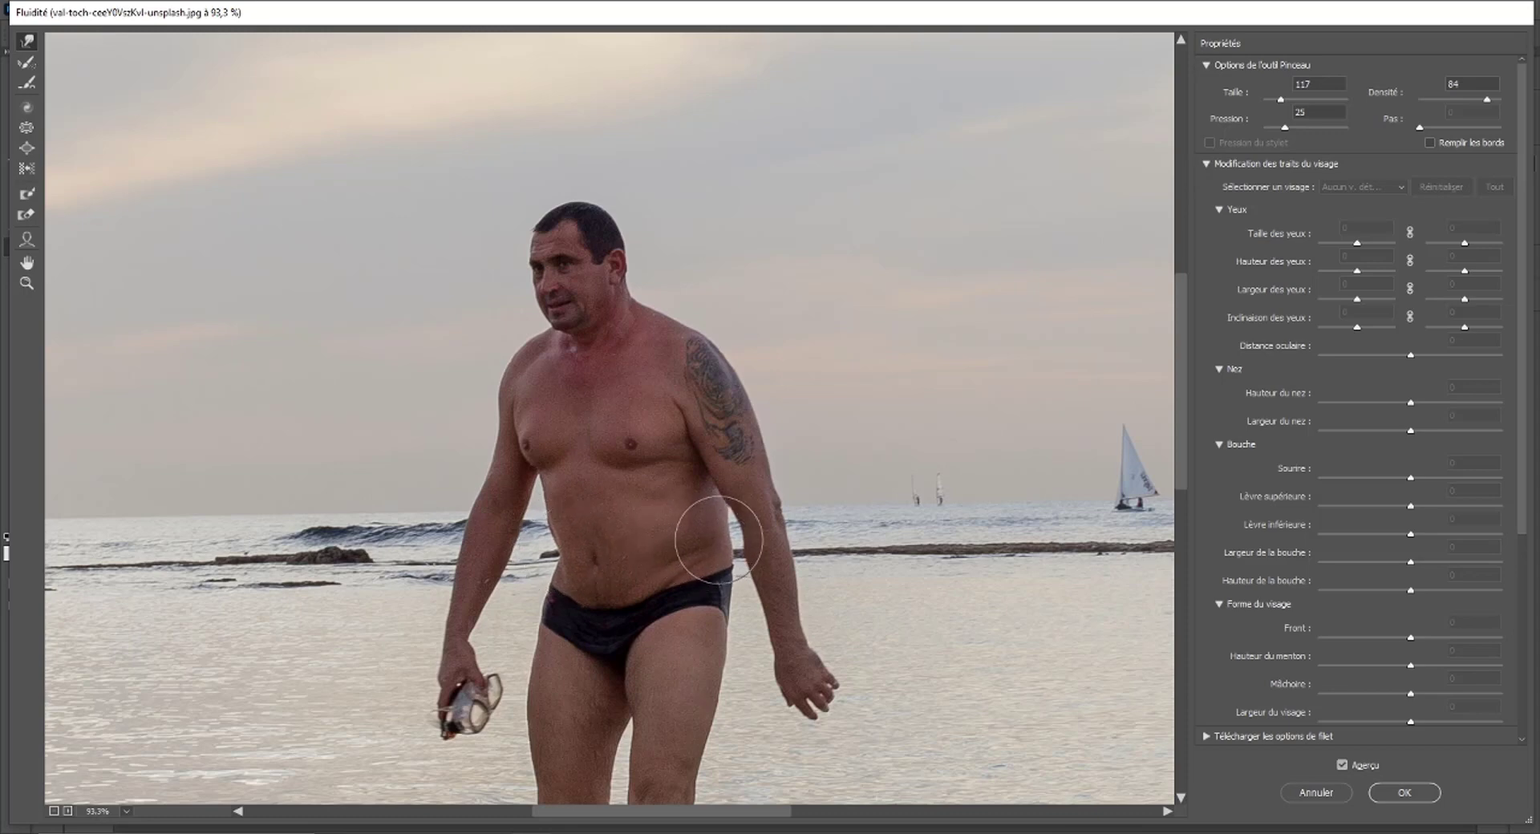
key("ctrl+minus")
key("ctrl+minus")
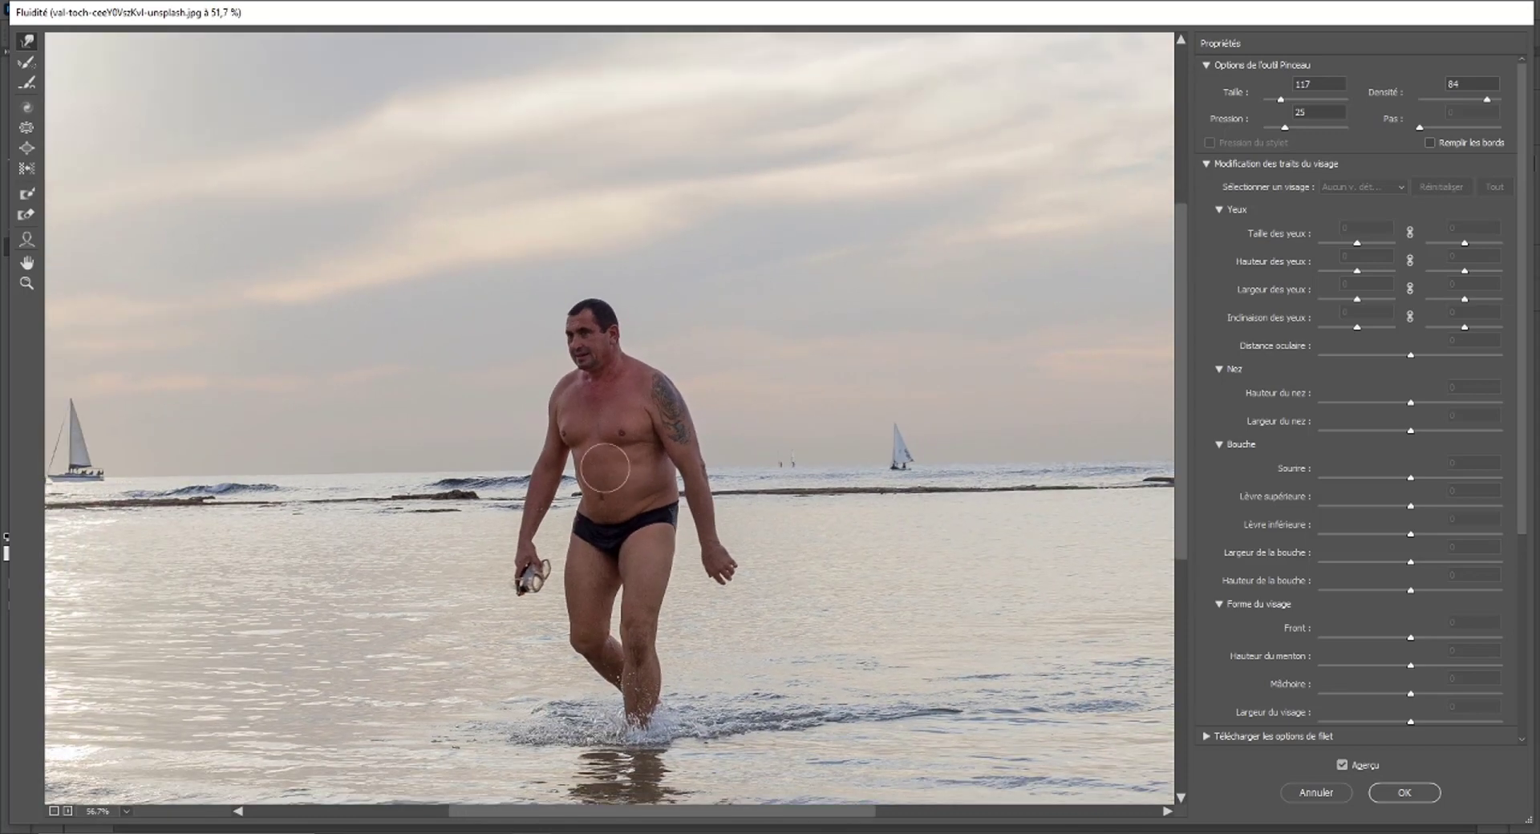
left_click(1345, 766)
left_click(1343, 766)
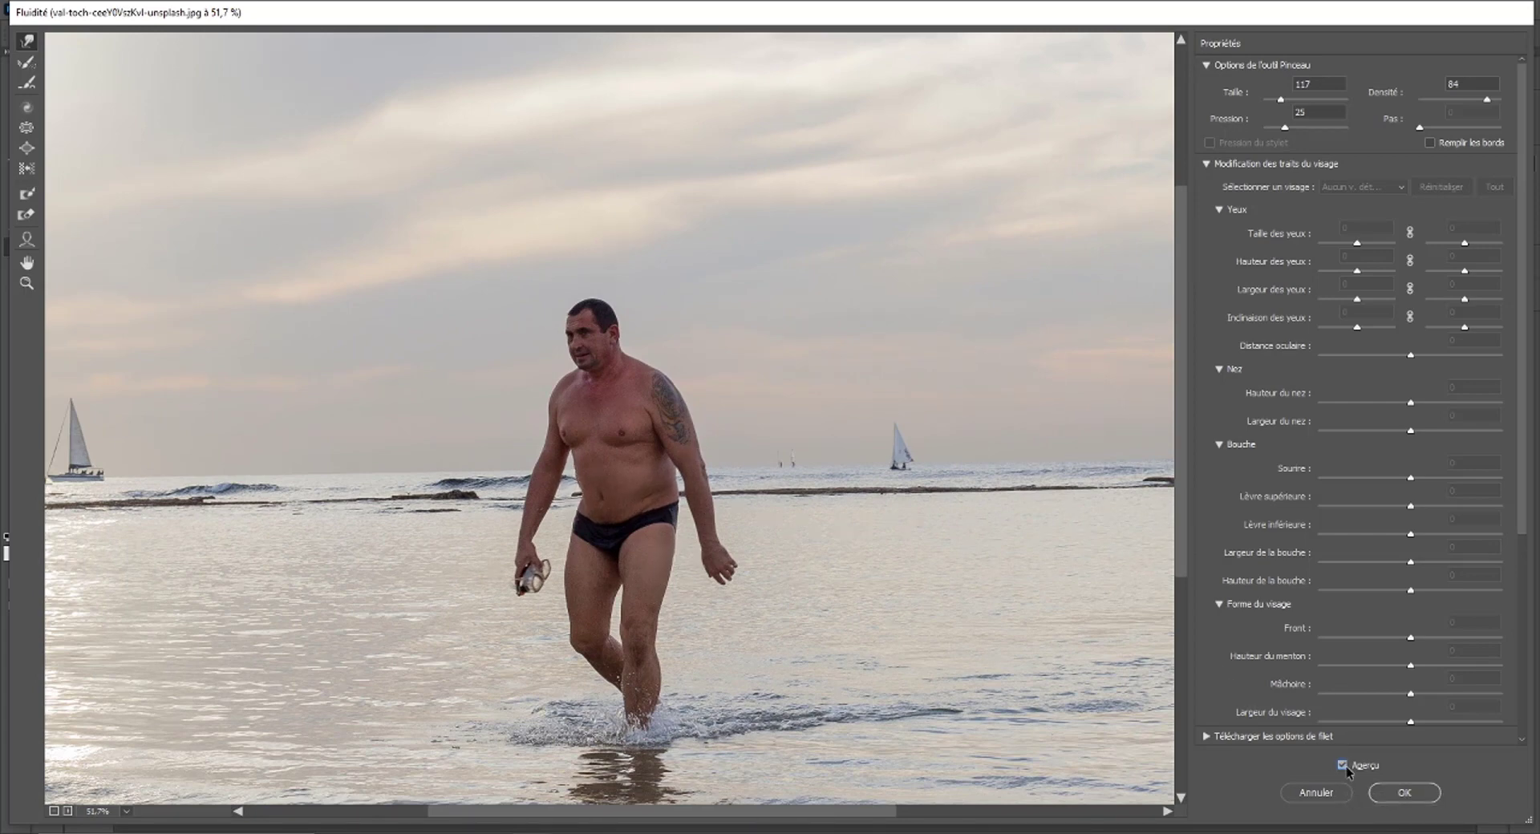
left_click(1345, 766)
left_click(1344, 766)
left_click(1345, 766)
left_click(1345, 766)
left_click(27, 64)
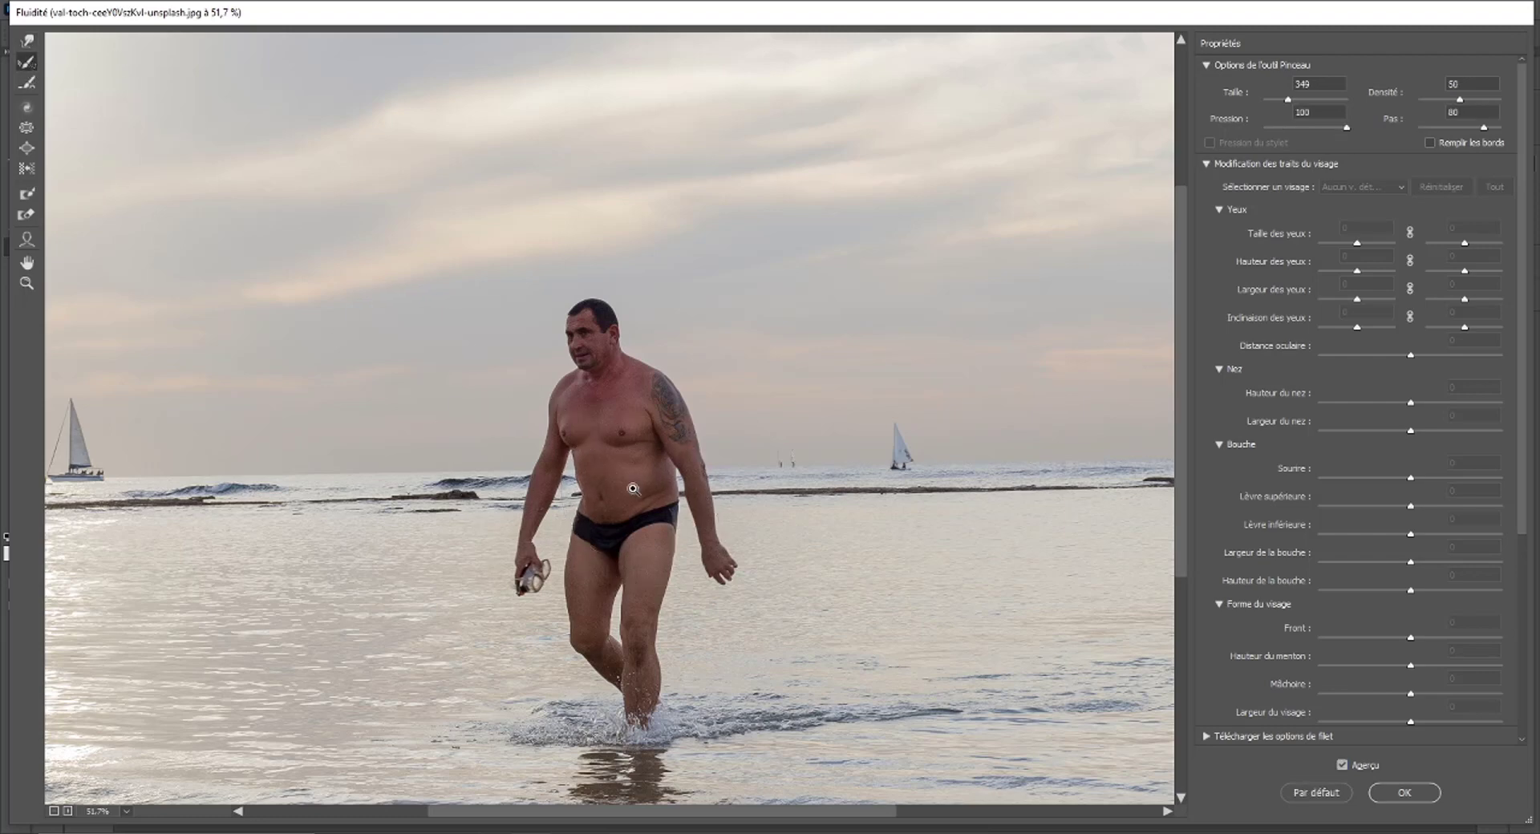
left_click(24, 85)
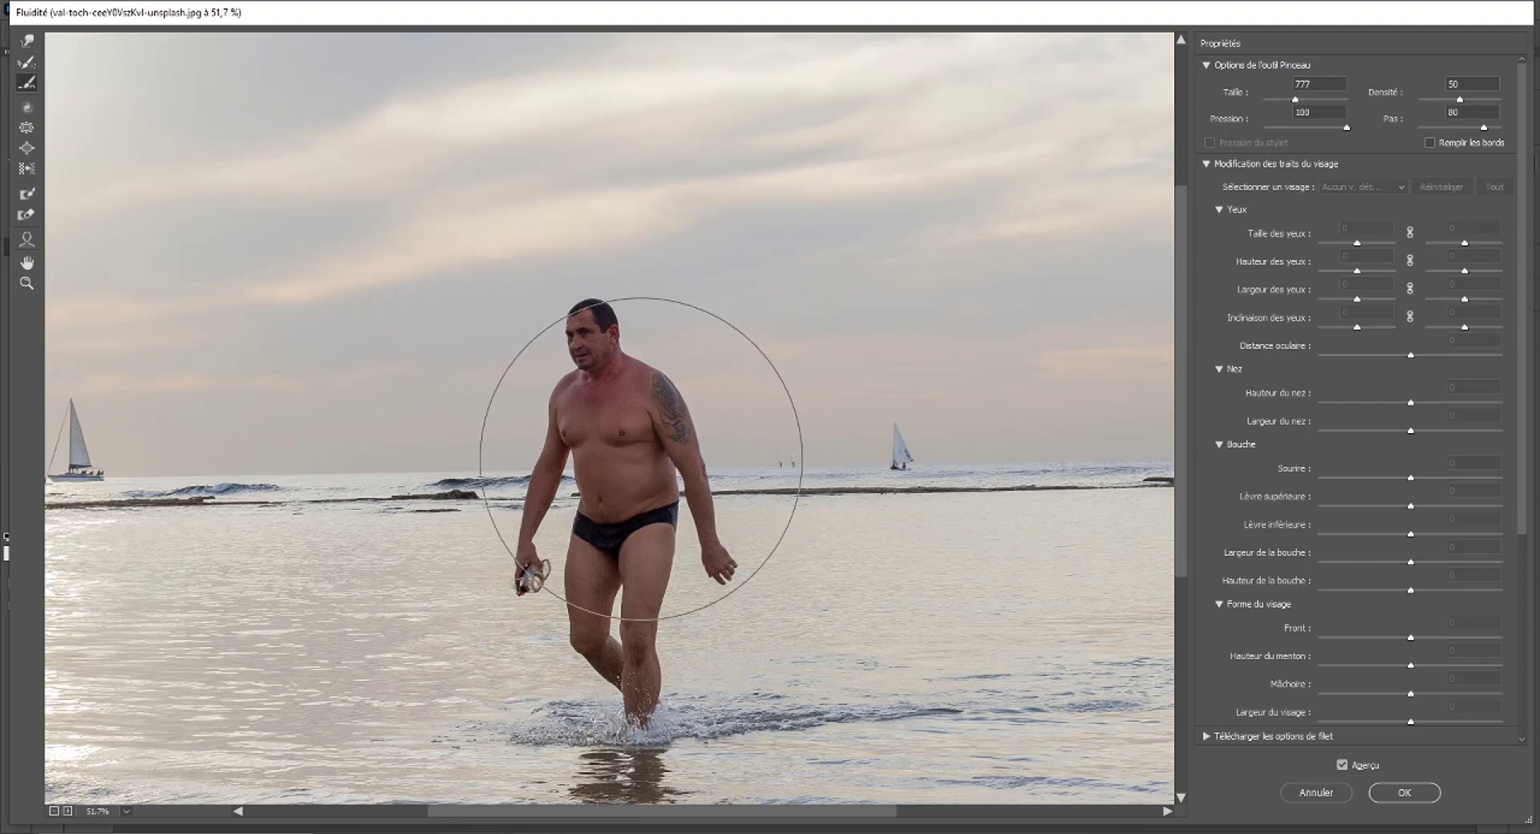
key("ctrl+alt+space")
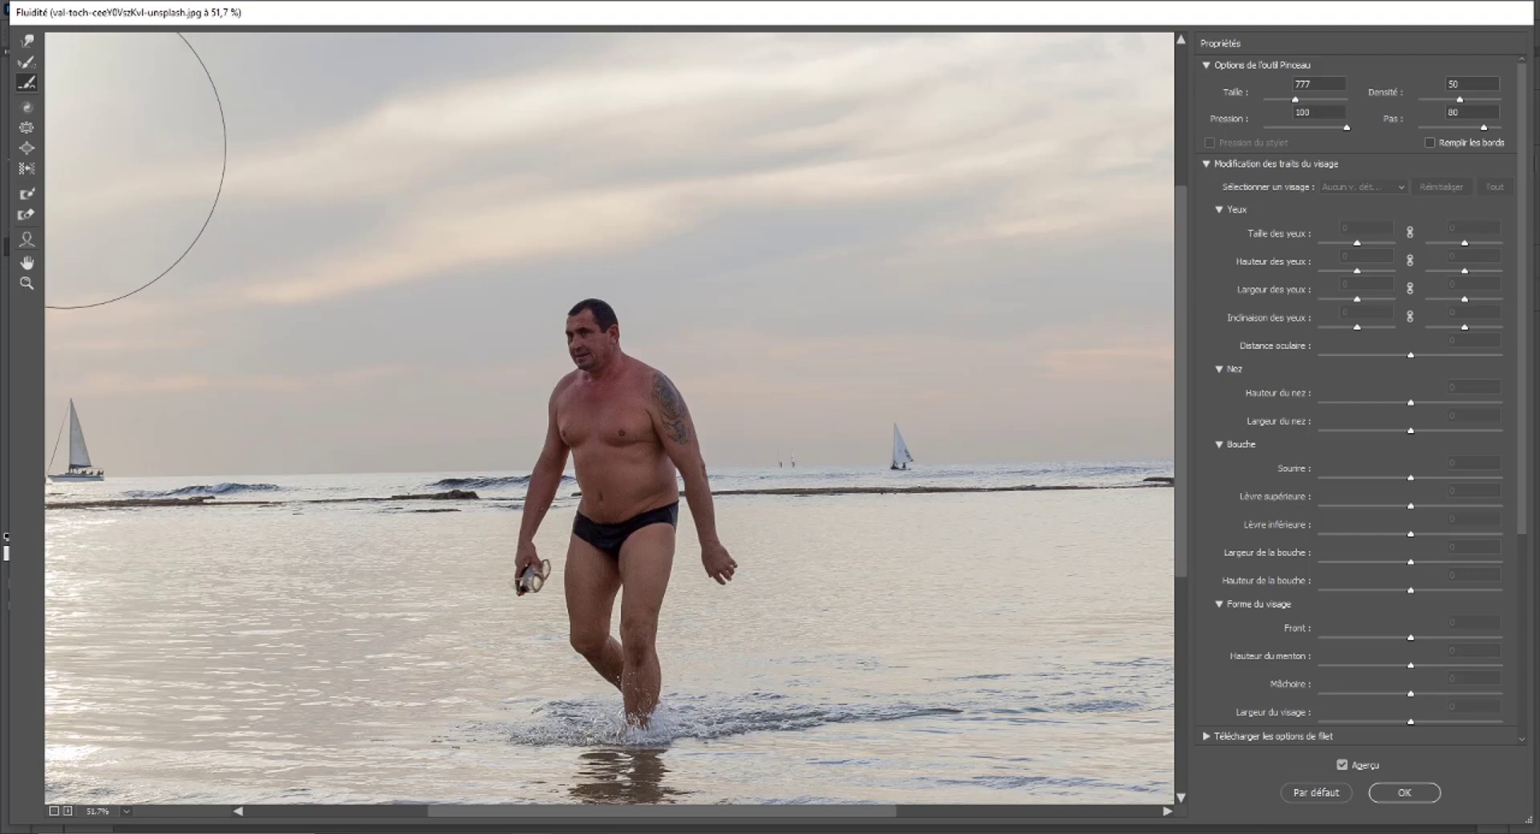
left_click(26, 107)
left_click_drag(698, 440, 666, 439)
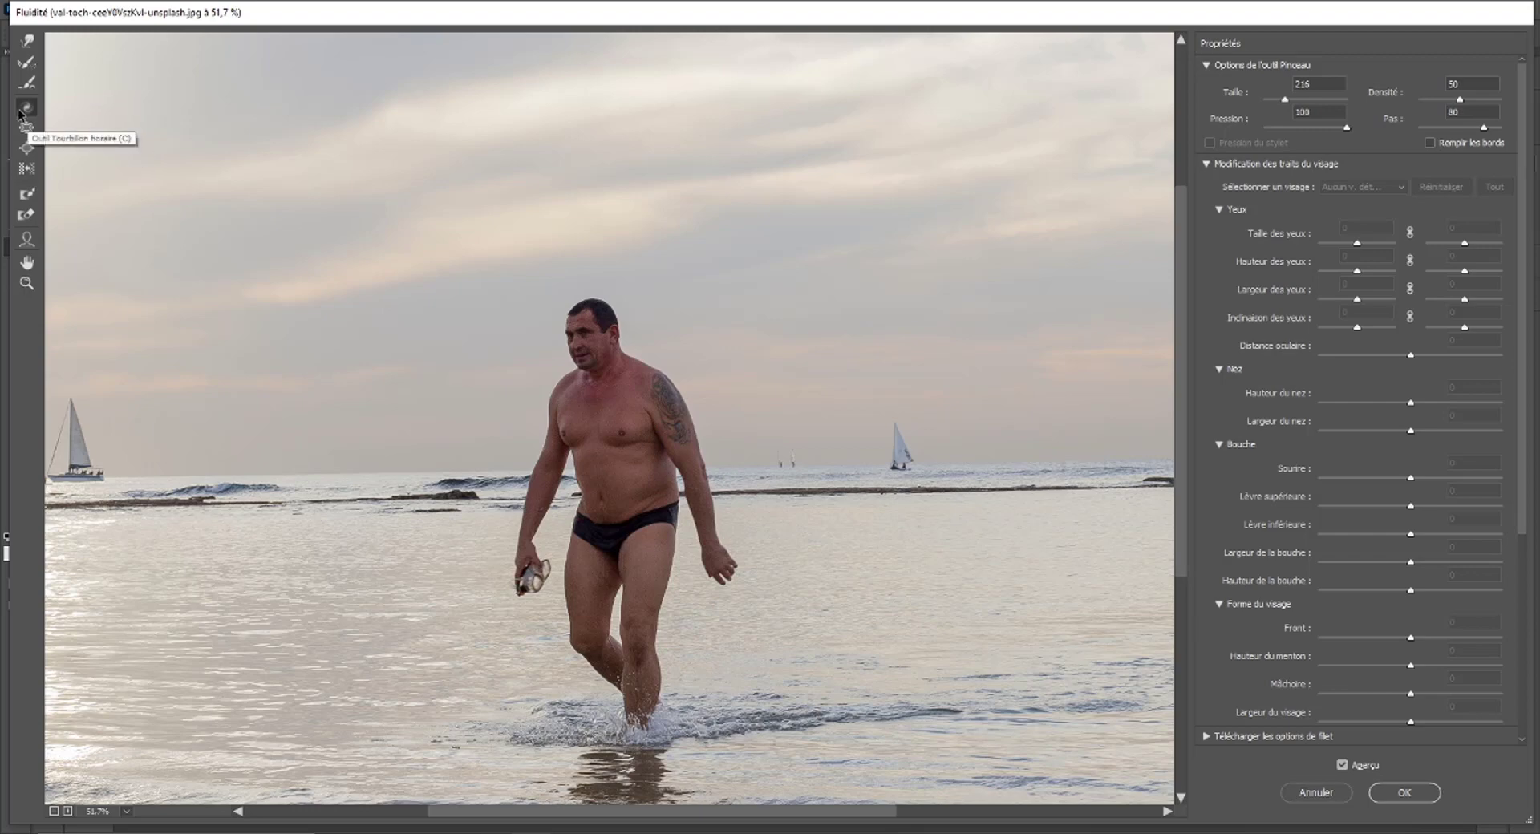
key("ctrl+plus")
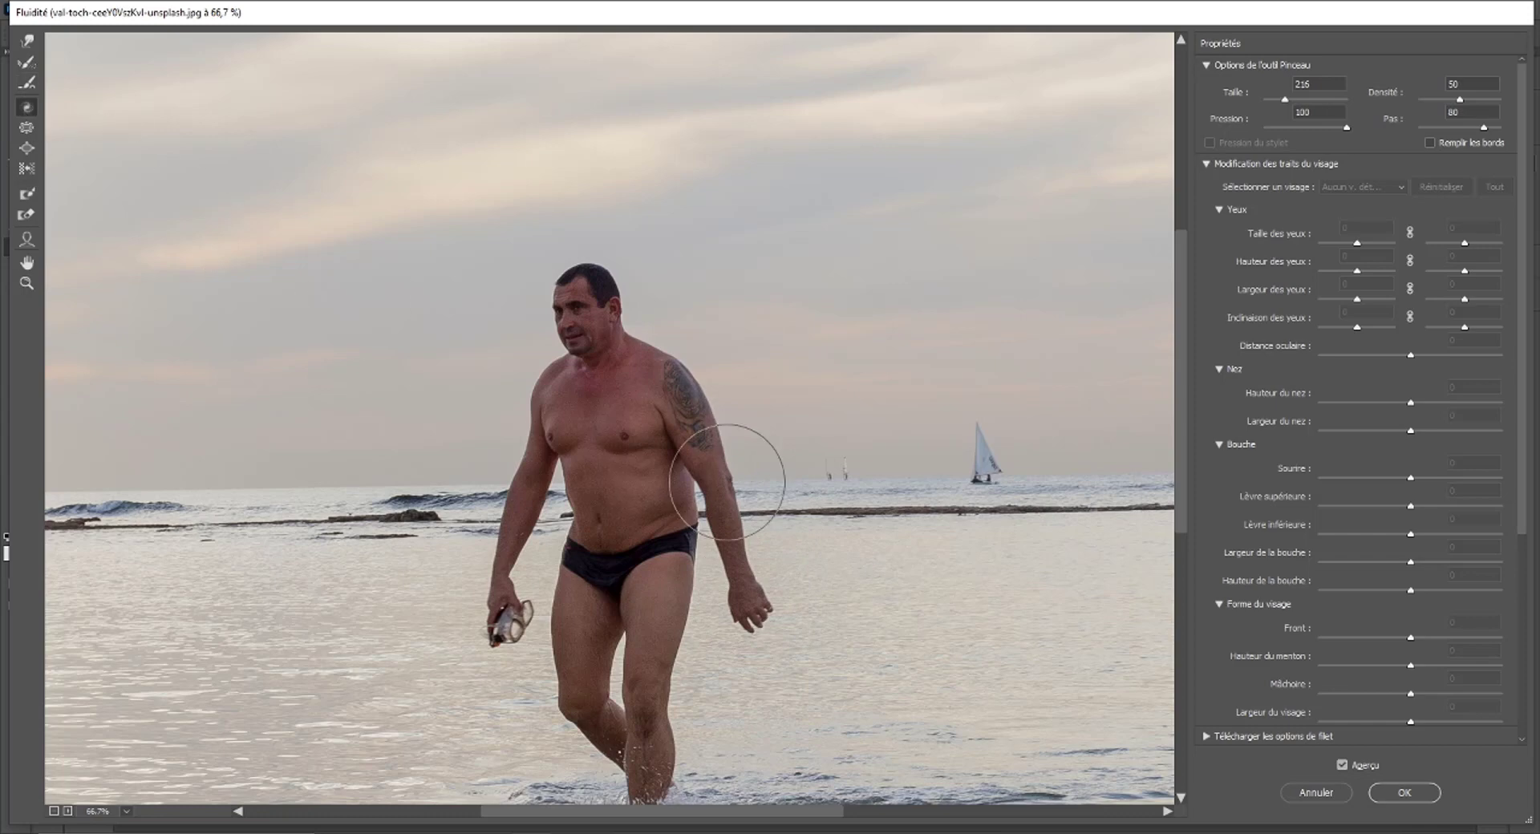
key("alt")
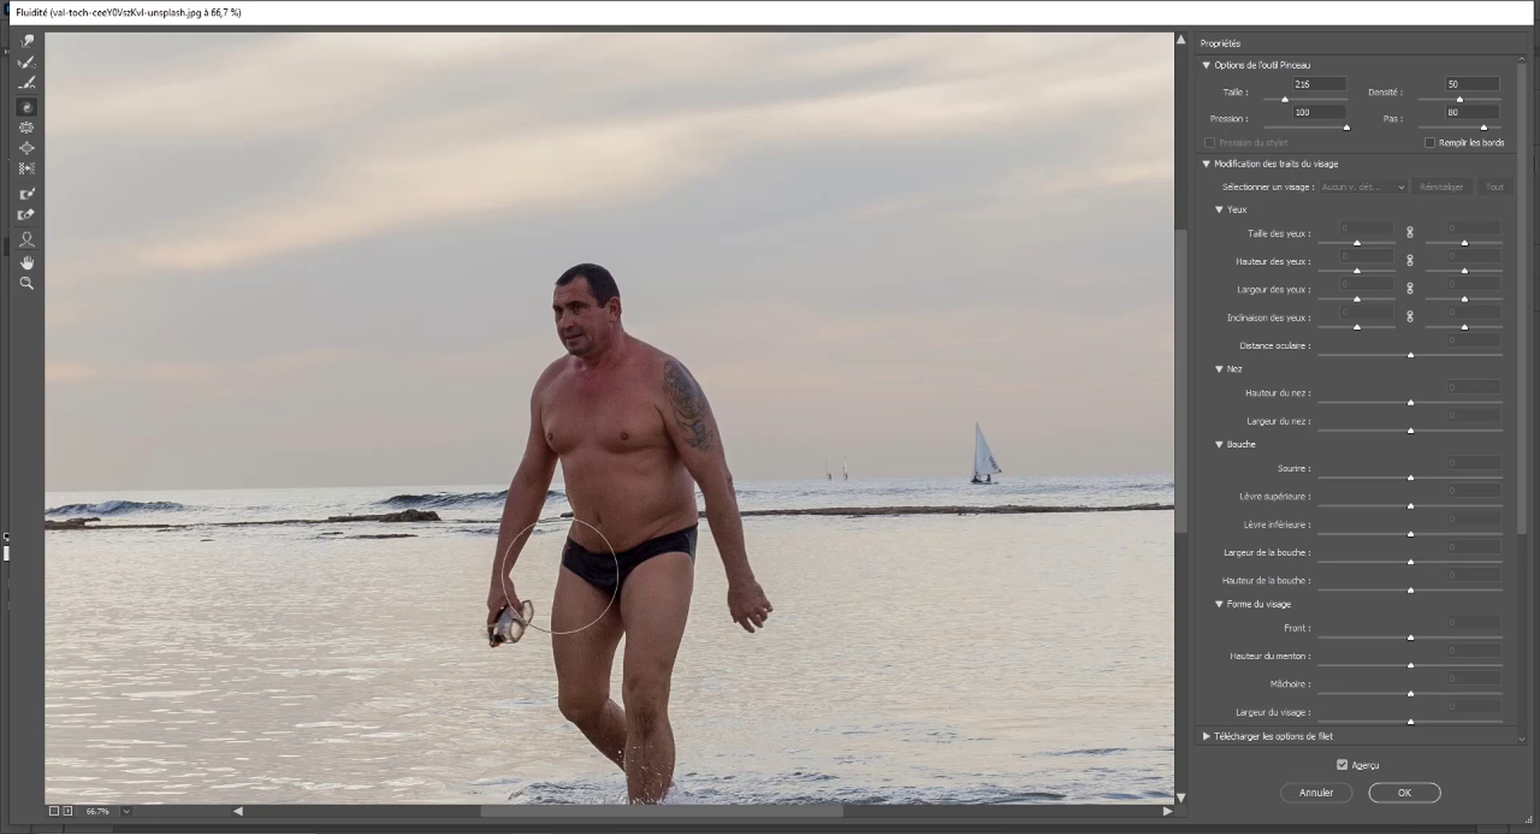
left_click_drag(746, 634, 749, 605)
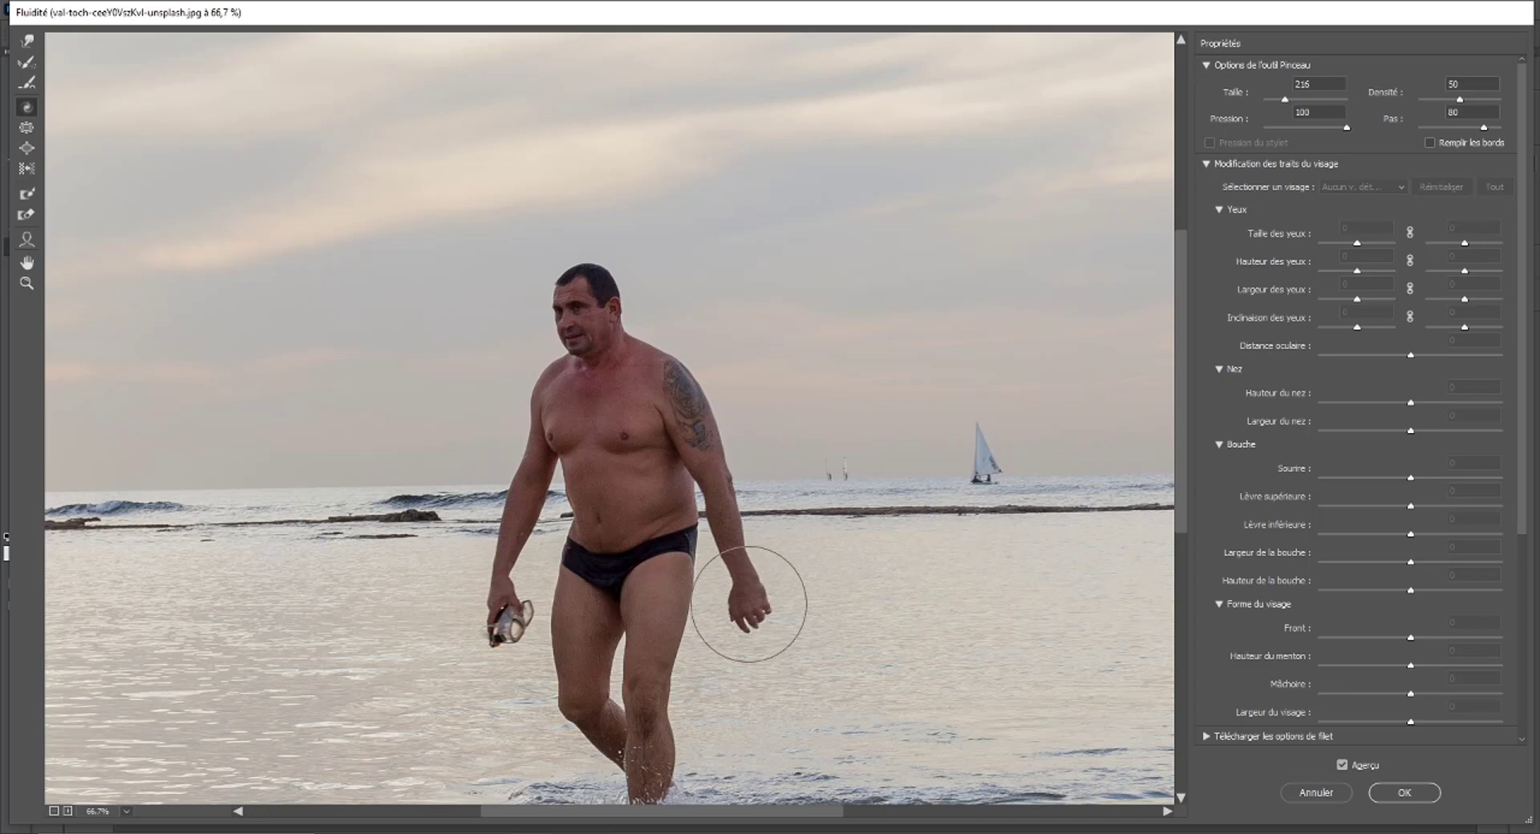
key("ctrl+alt+z")
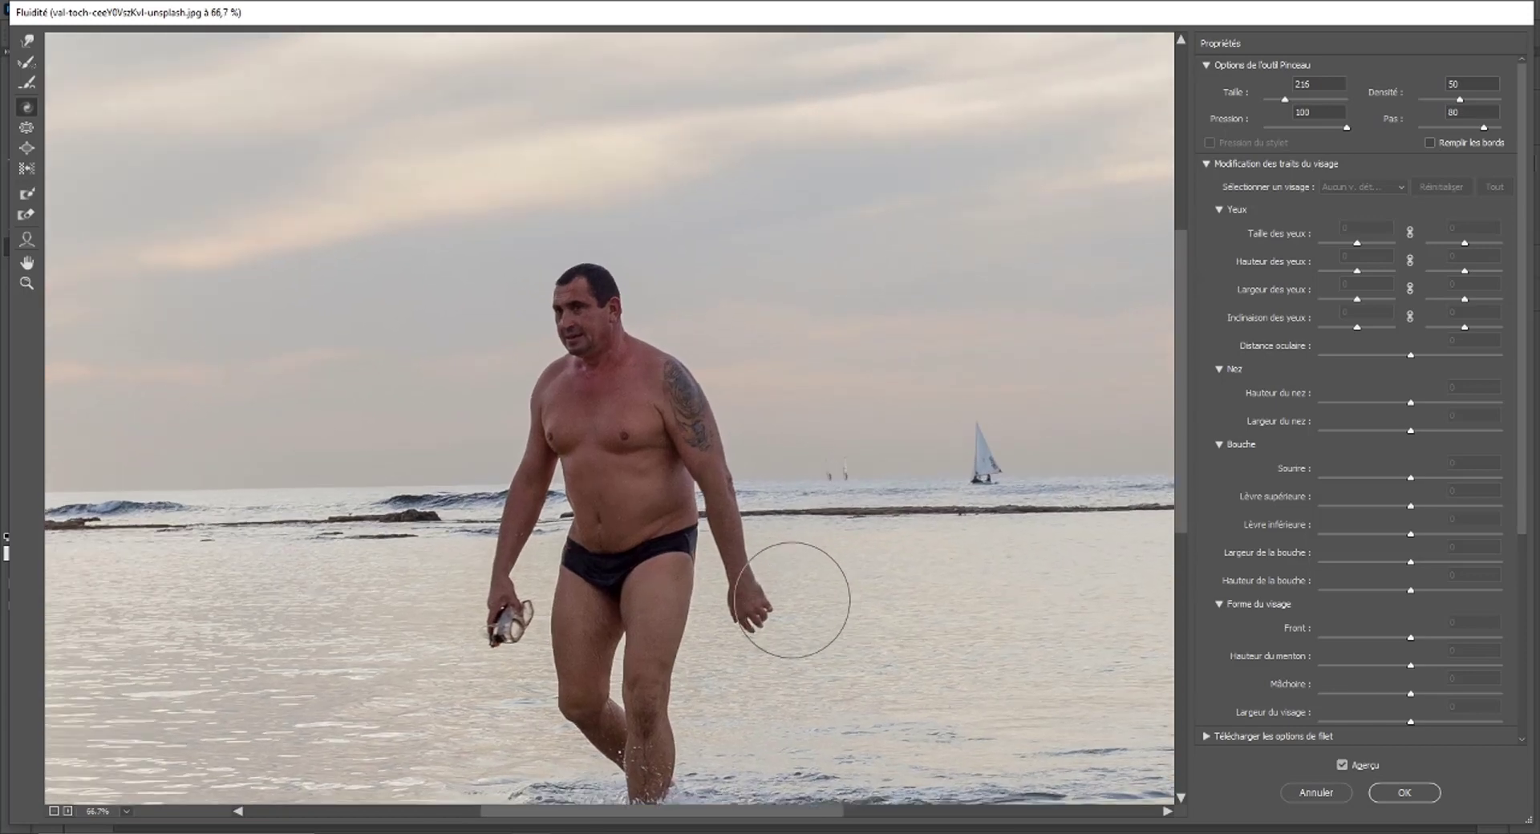
key("ctrl+plus")
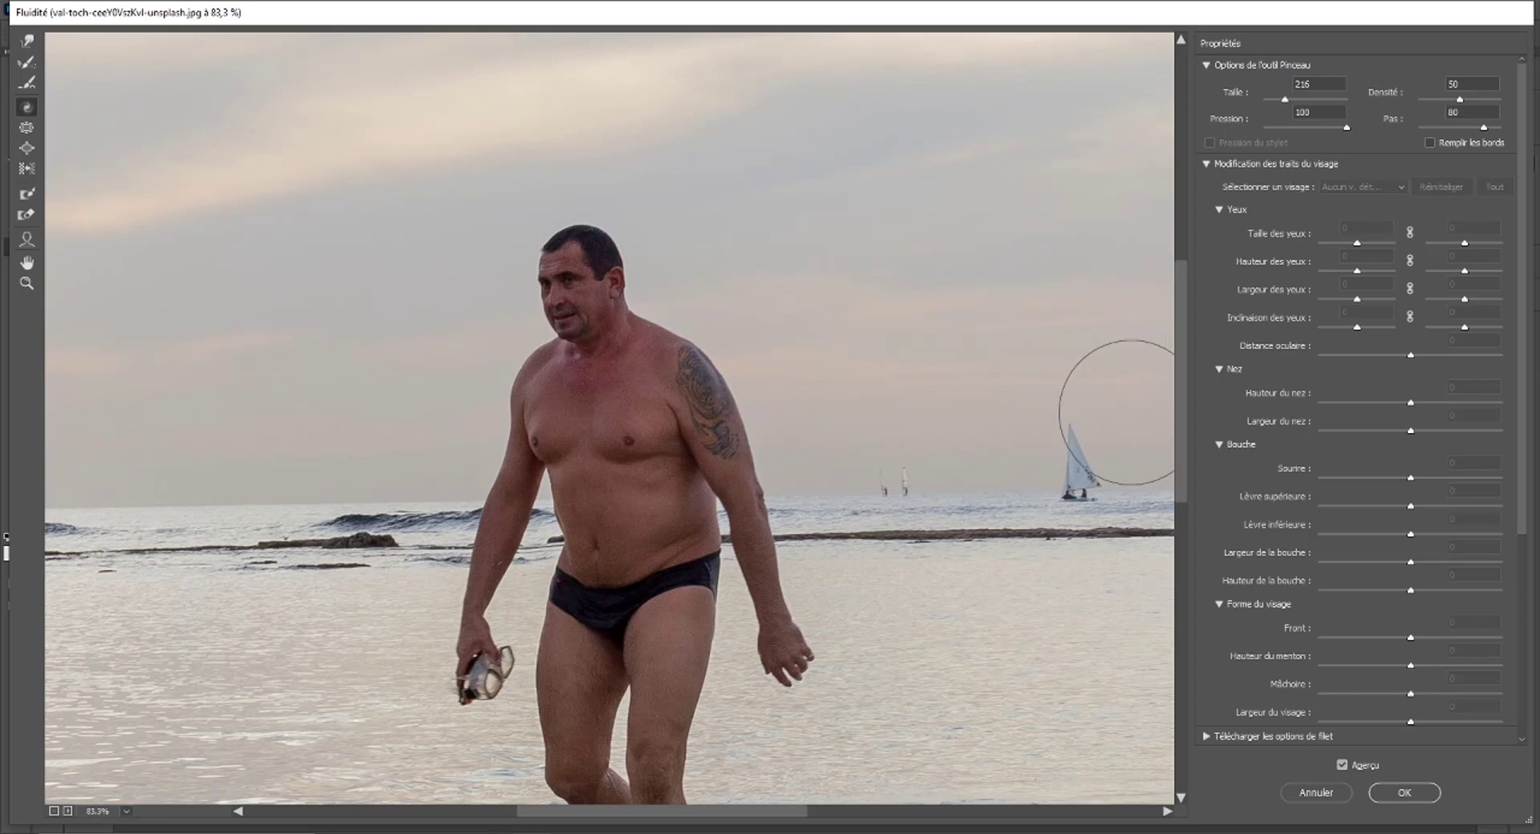
Choose the Twirl Clockwise tool in Liquify while adjusting the preview view.
left_click_drag(1176, 390, 1181, 422)
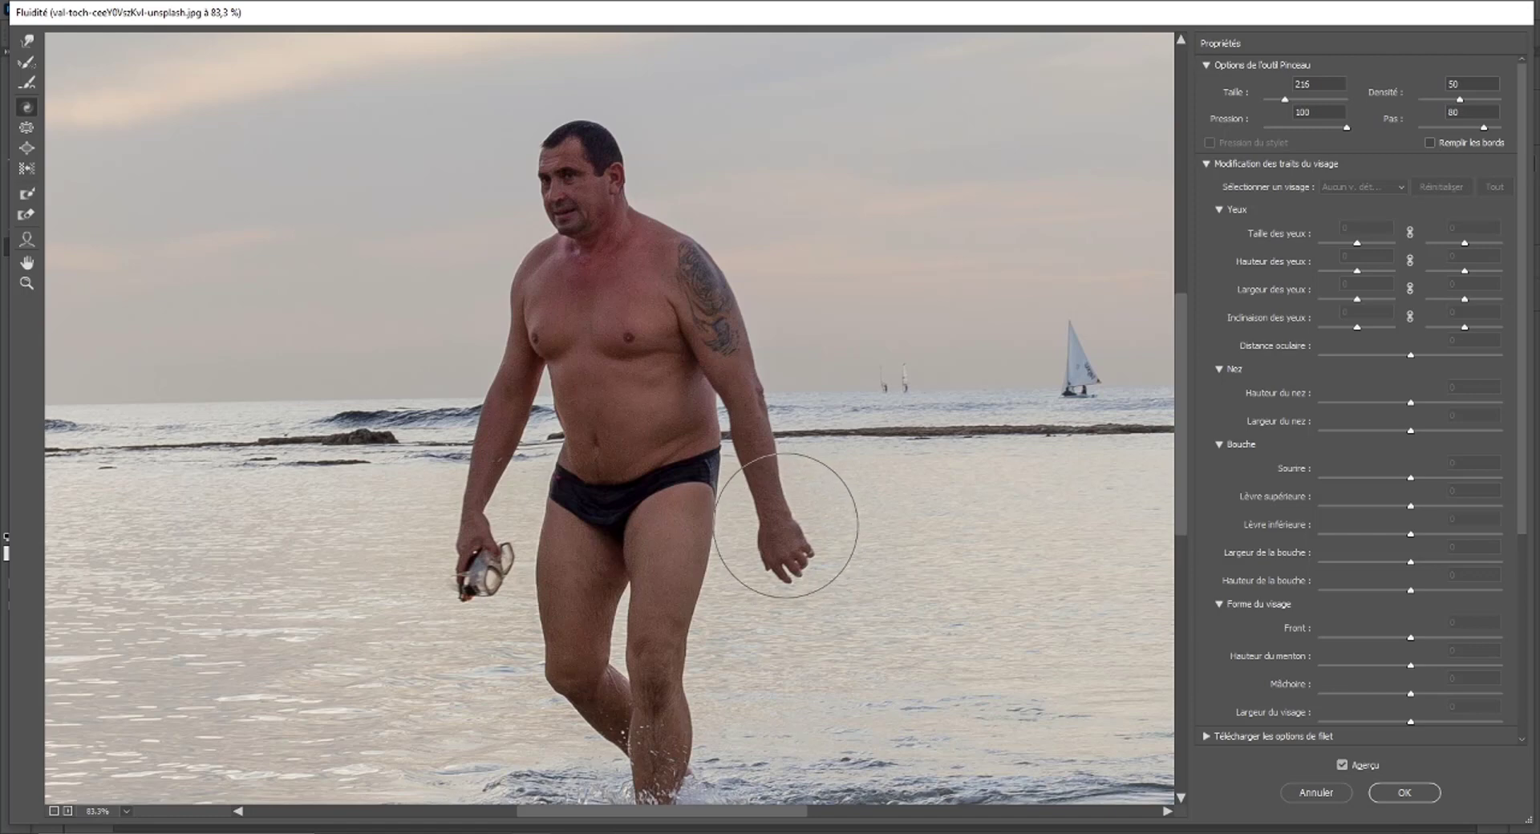
scroll(835, 557, "down", 1)
scroll(835, 557, "down", 2)
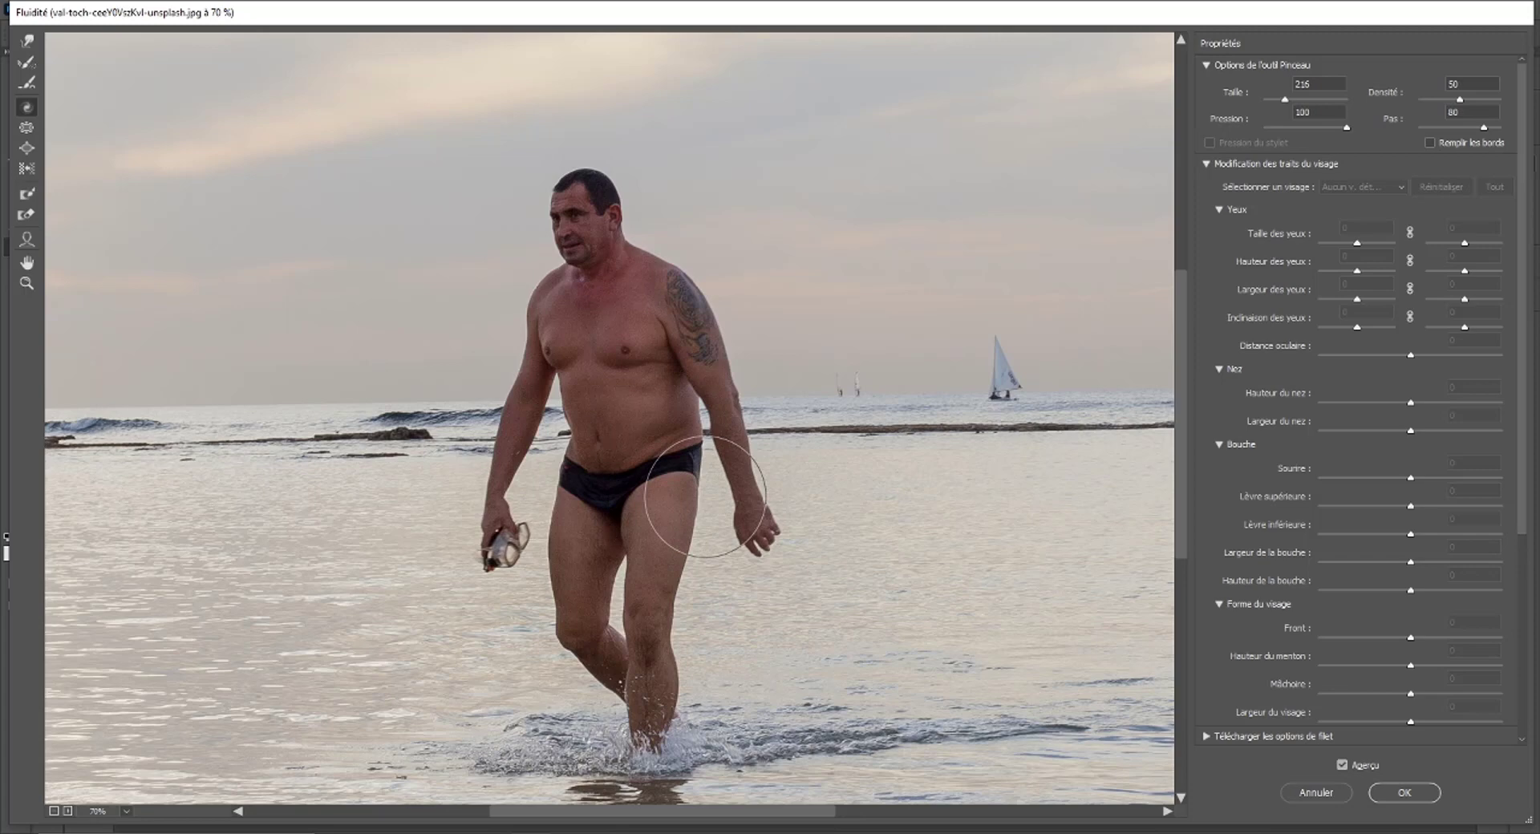
left_click(25, 111)
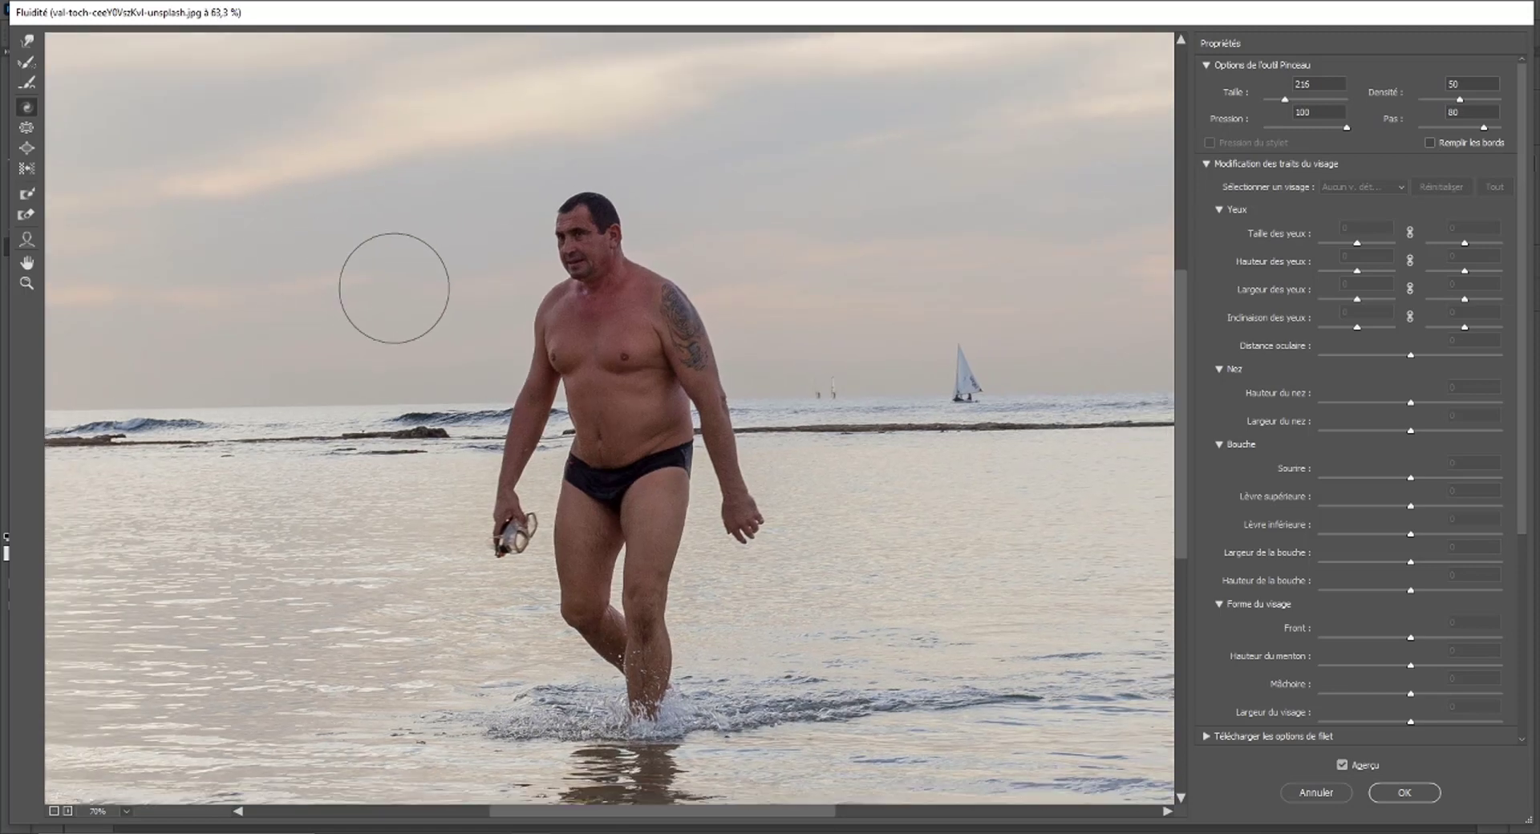
scroll(409, 298, "down", 5)
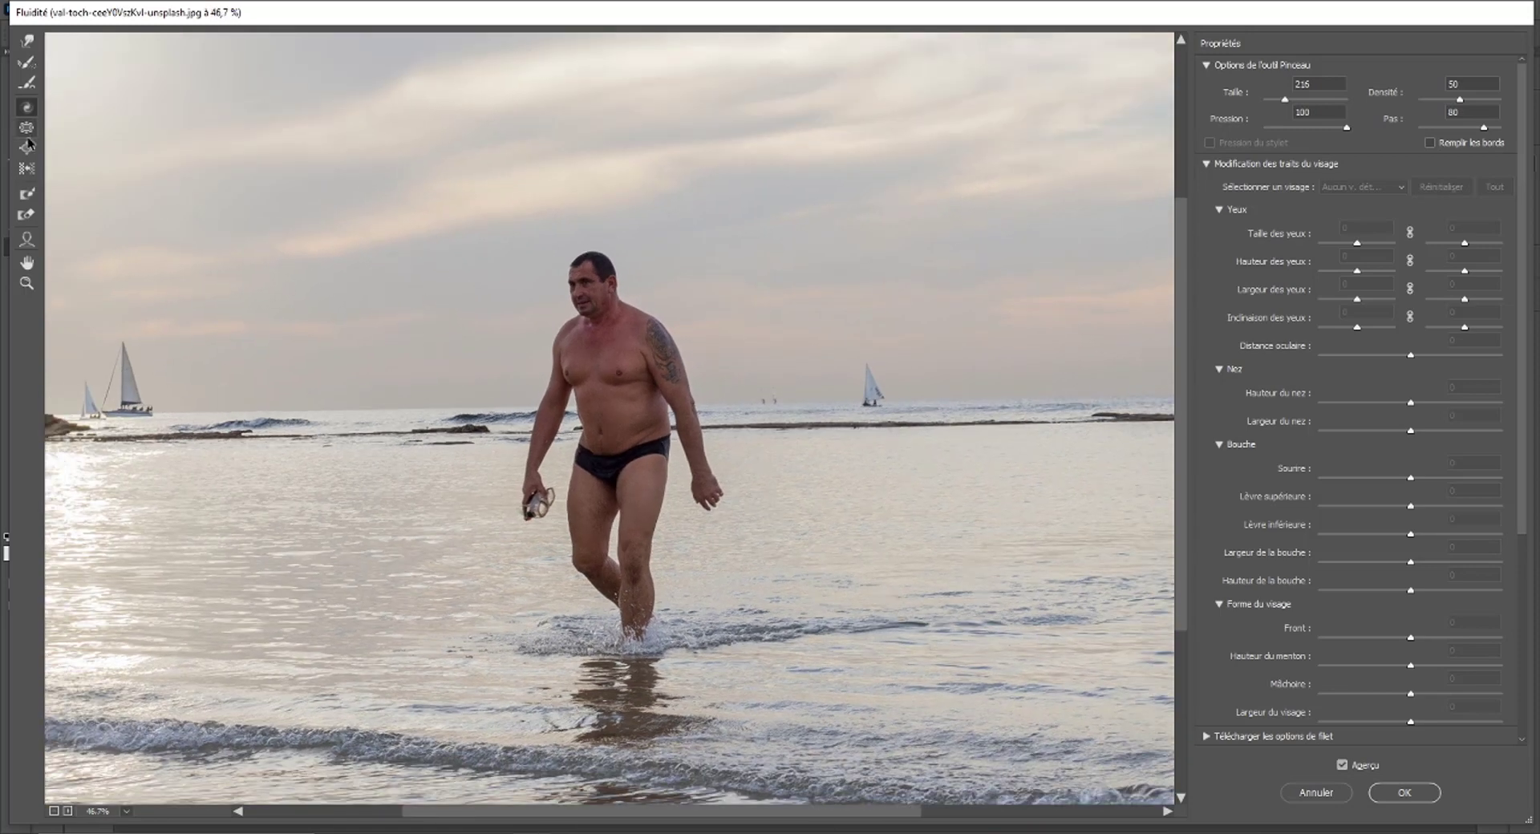
scroll(626, 365, "up", 1)
scroll(626, 371, "up", 1)
scroll(626, 372, "up", 1)
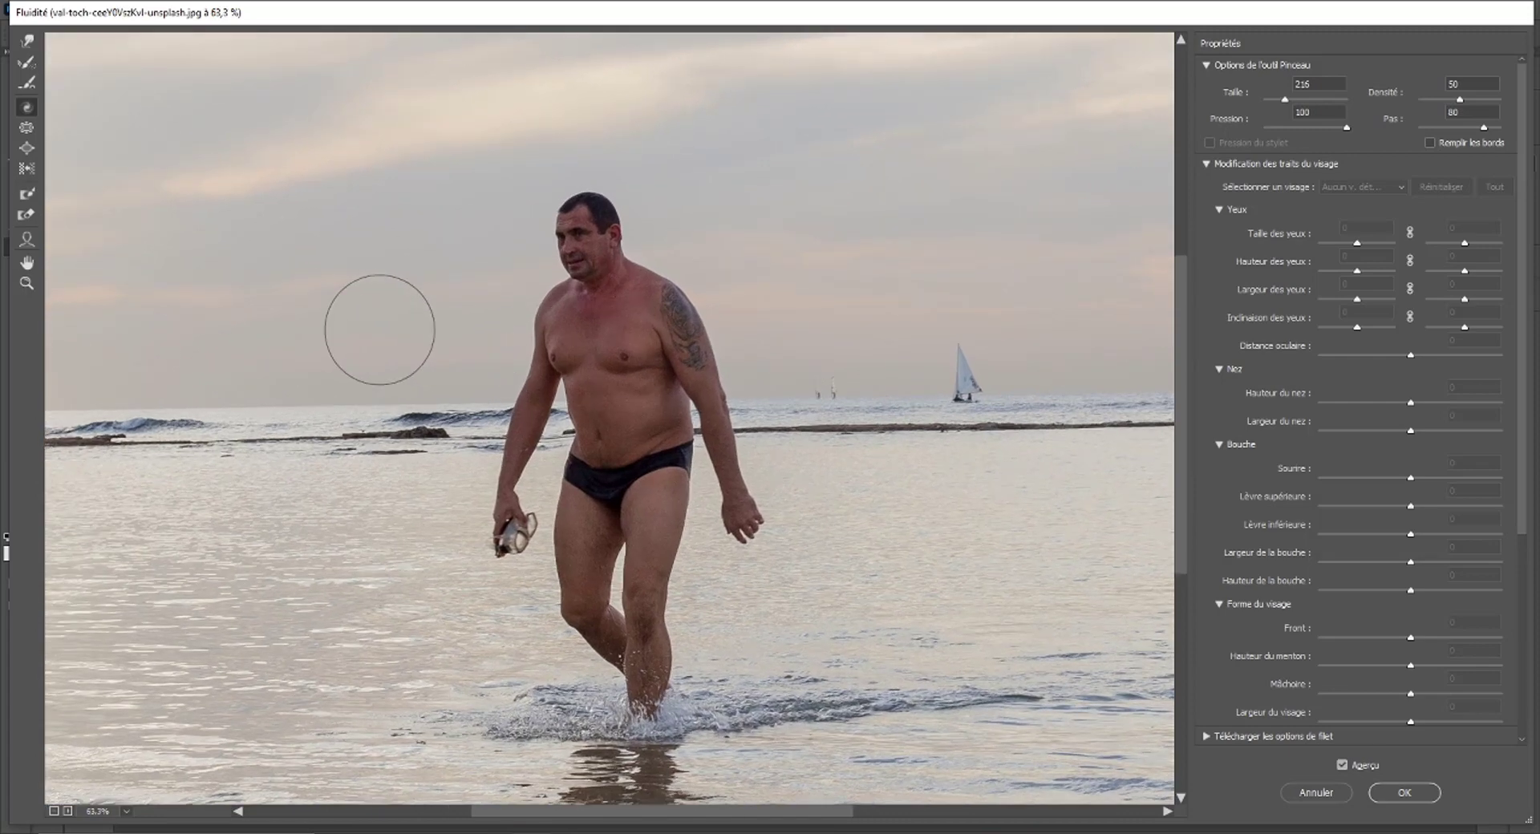
With the Pucker tool at brush size 277, pinch in the man's belly, waist and chest.
left_click(28, 128)
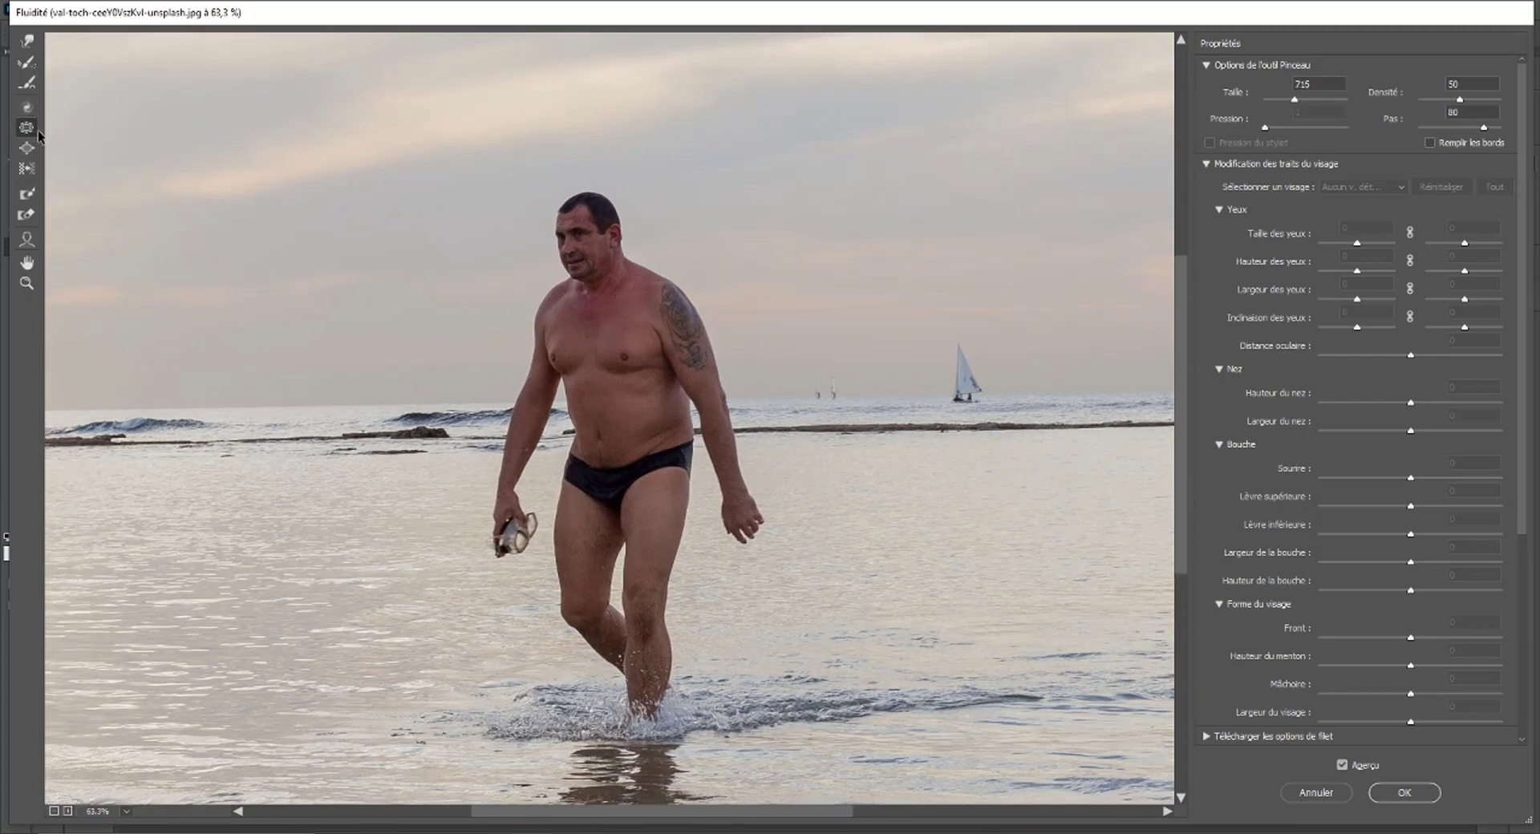
left_click_drag(690, 340, 562, 341)
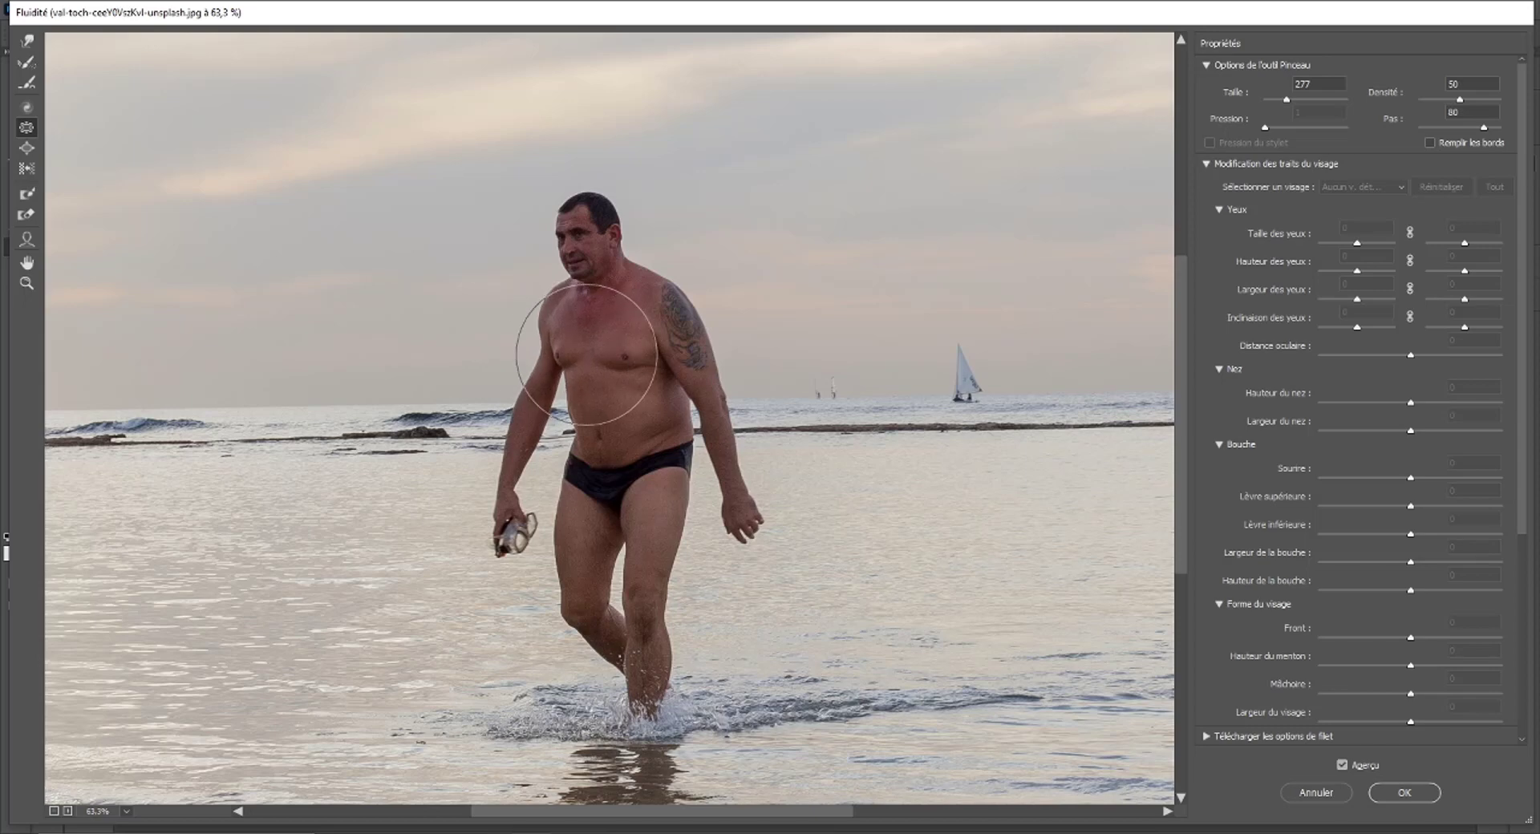
left_click_drag(633, 421, 610, 369)
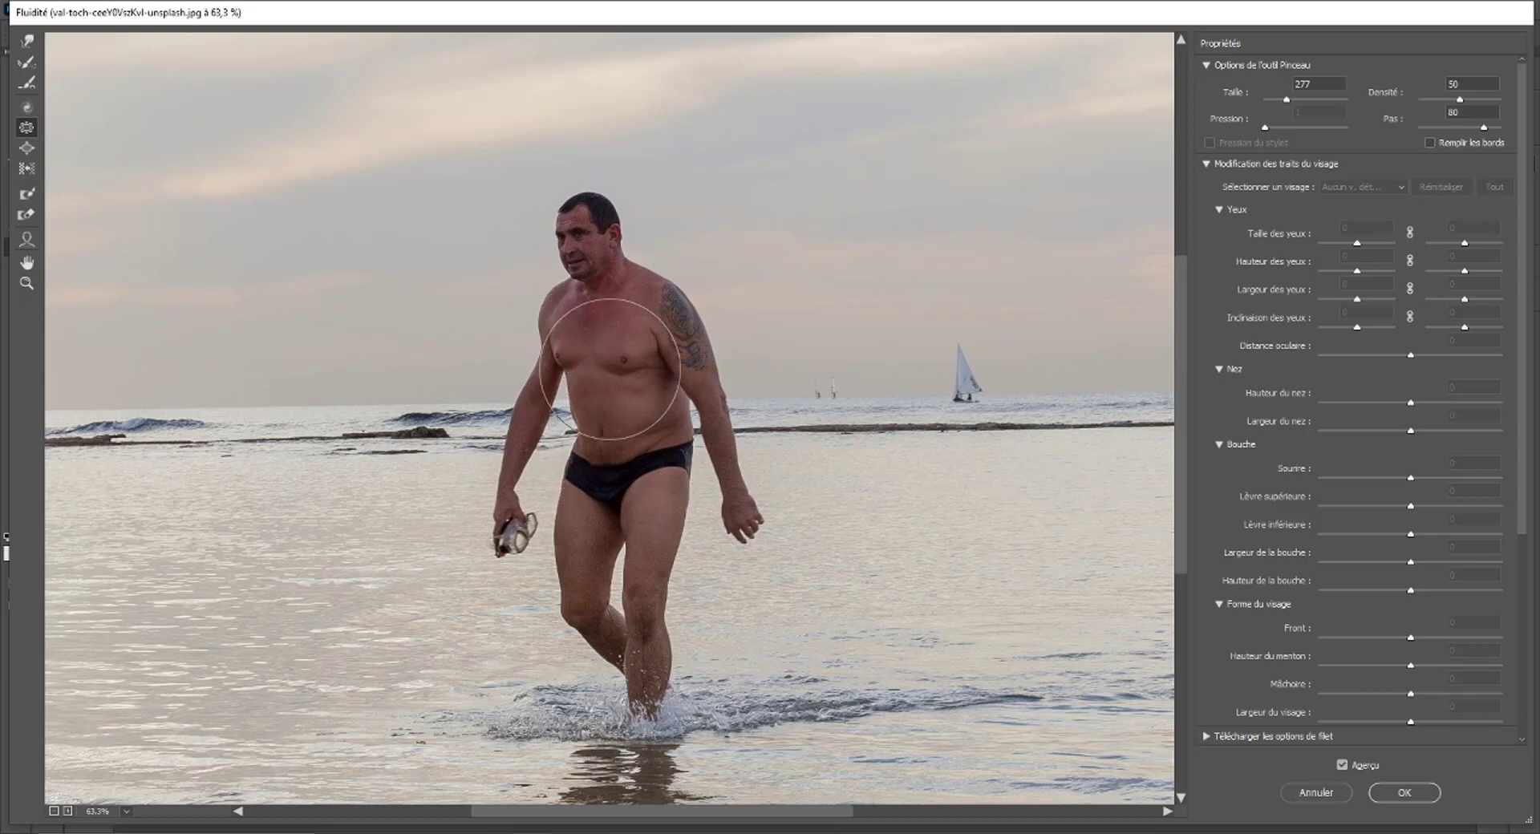
mouse_move(609, 369)
left_mouse_down()
mouse_move(633, 347)
mouse_move(585, 358)
left_mouse_up()
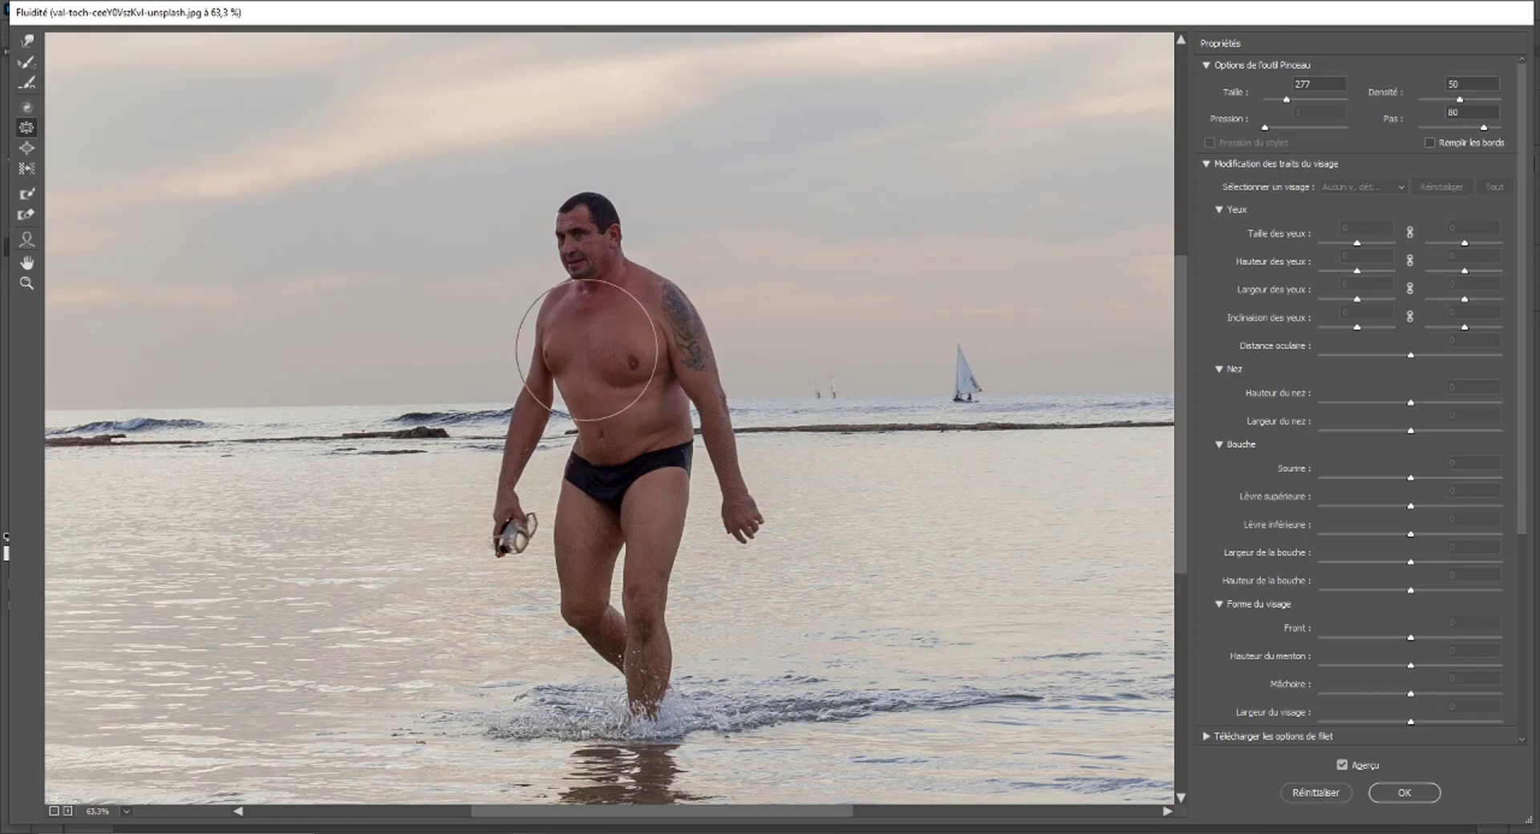
Undo the torso warps, reduce the brush to 202, and toggle Preview to compare.
key("alt")
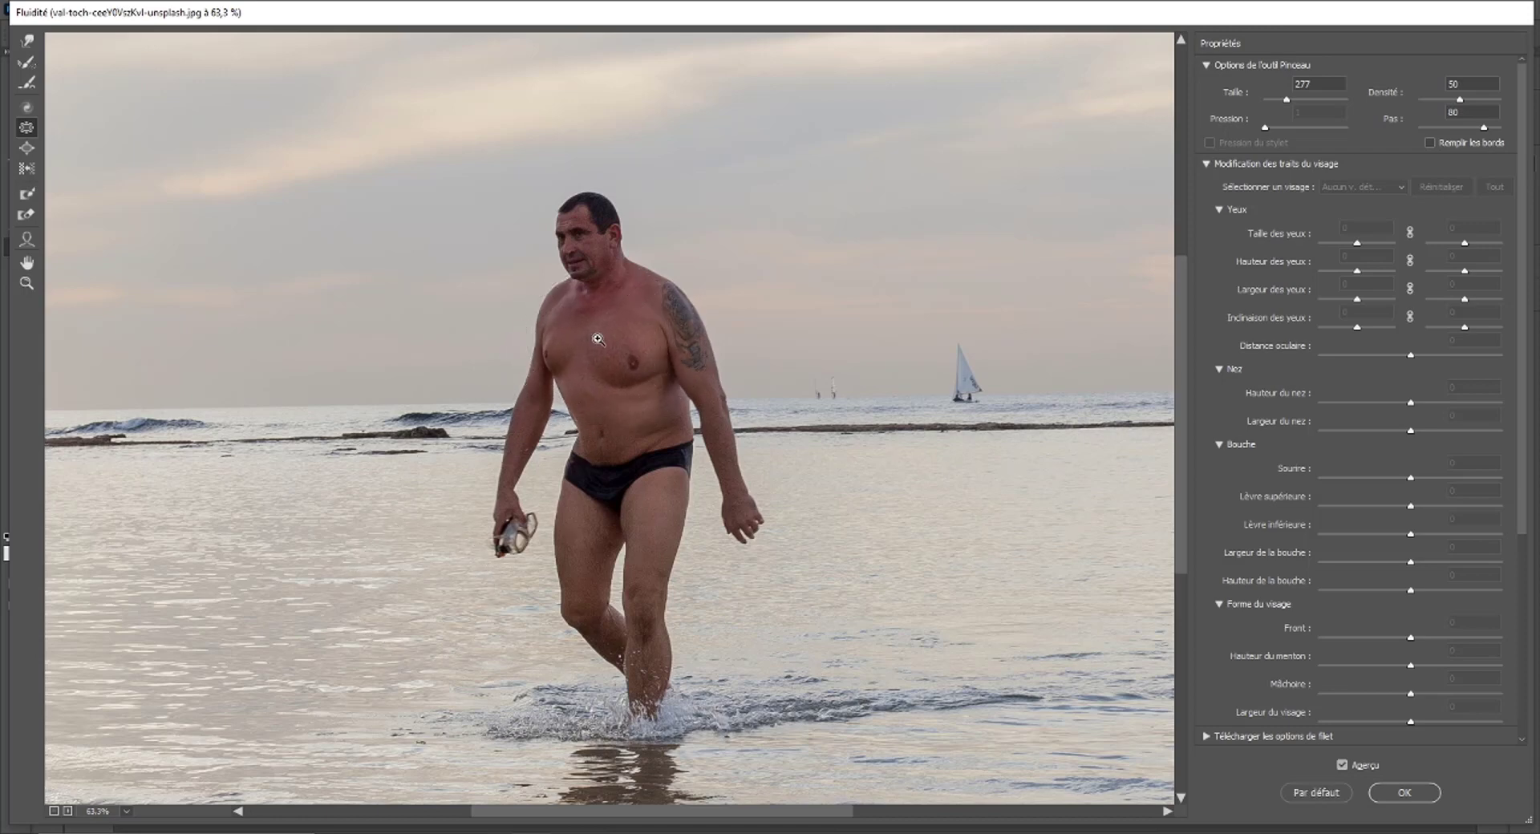
key("ctrl+alt+z")
key("ctrl+alt+z")
key("ctrl+alt+z")
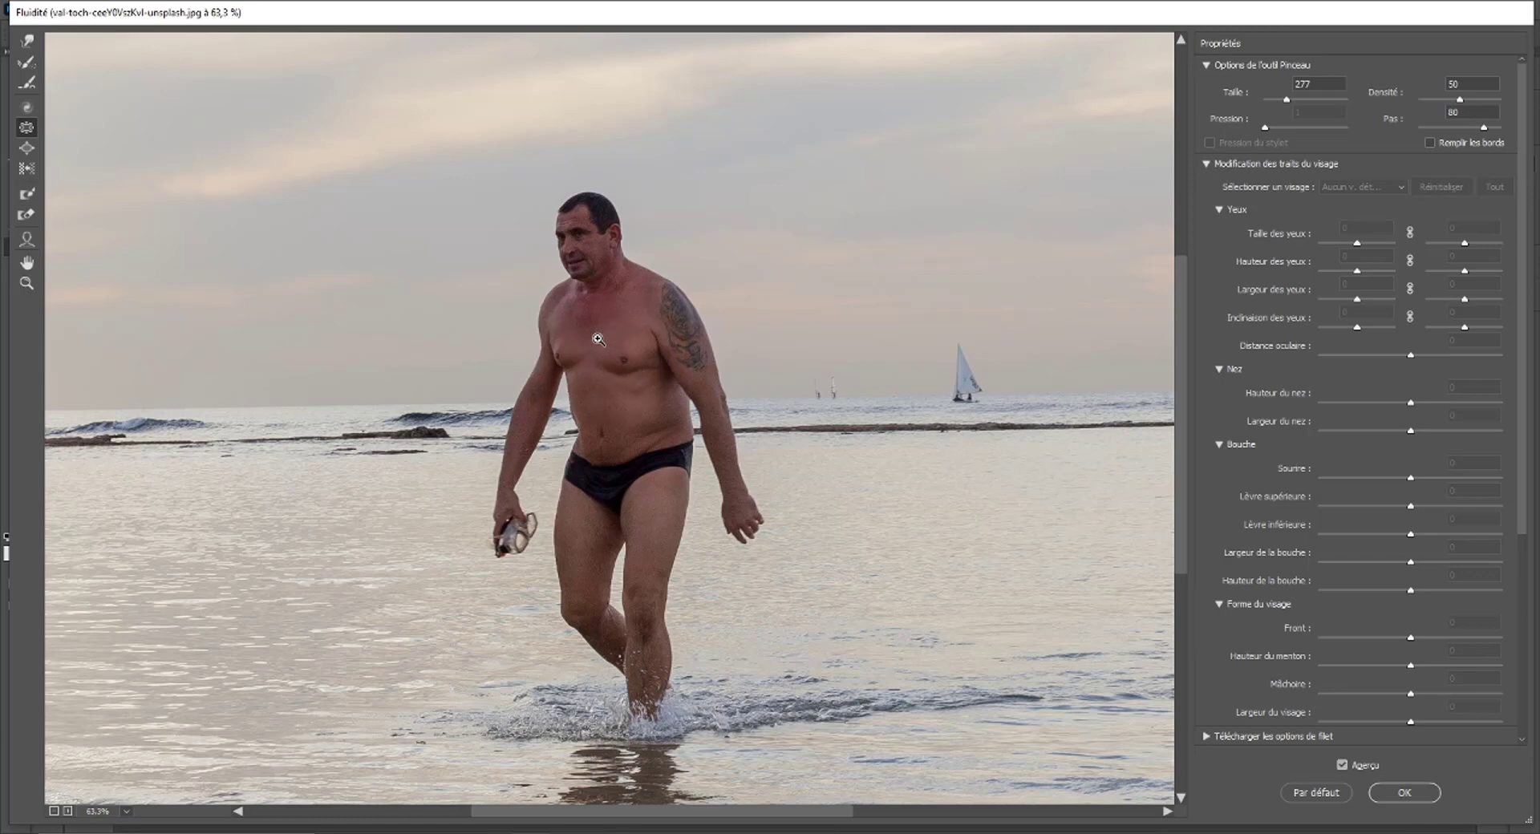
left_click_drag(616, 441, 597, 441)
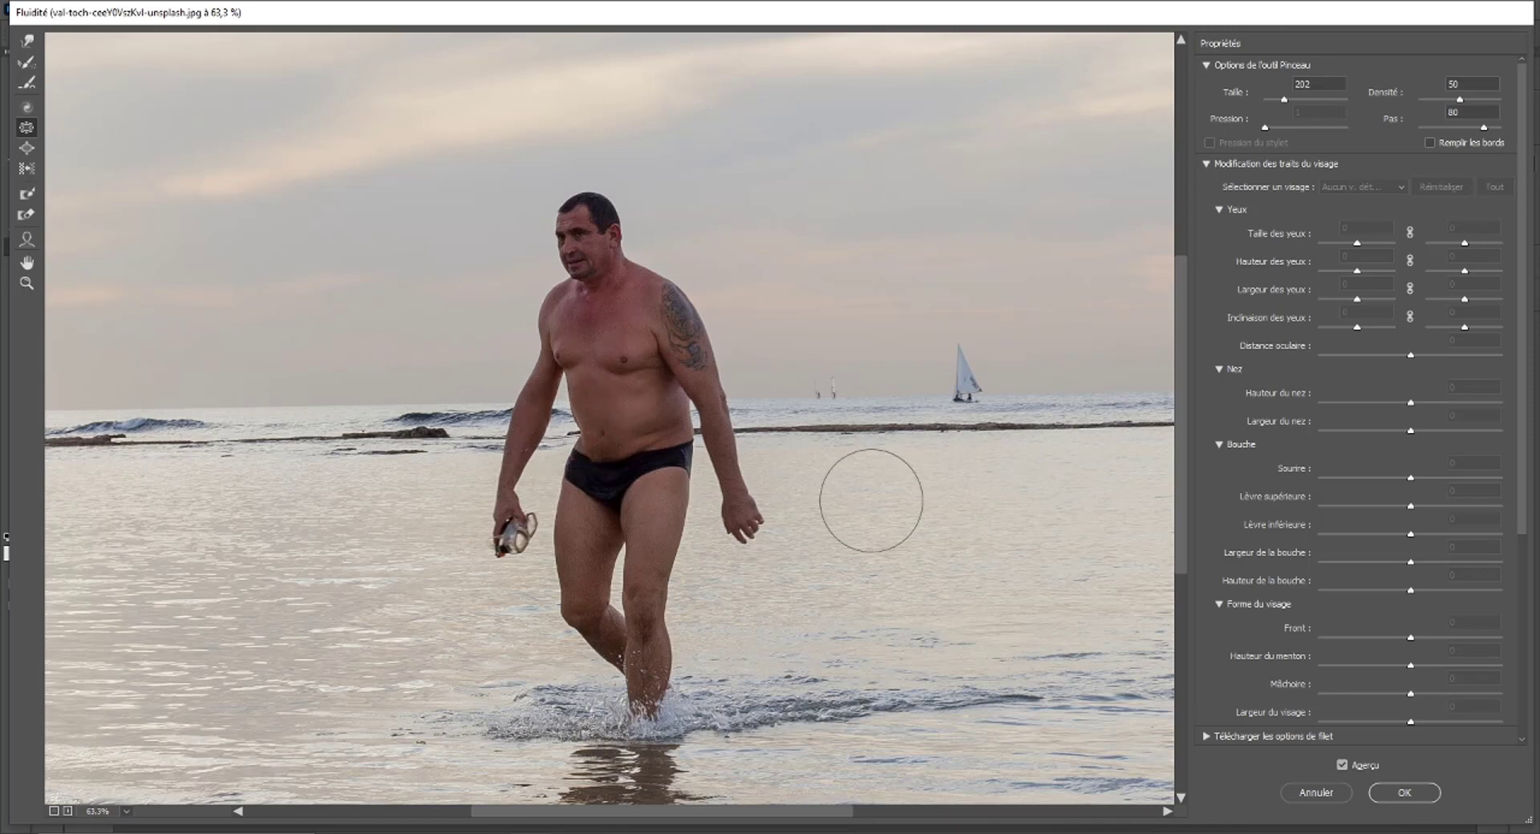
left_click(1342, 765)
Toggle the Liquify preview to compare the warped torso against the original.
left_click(1343, 765)
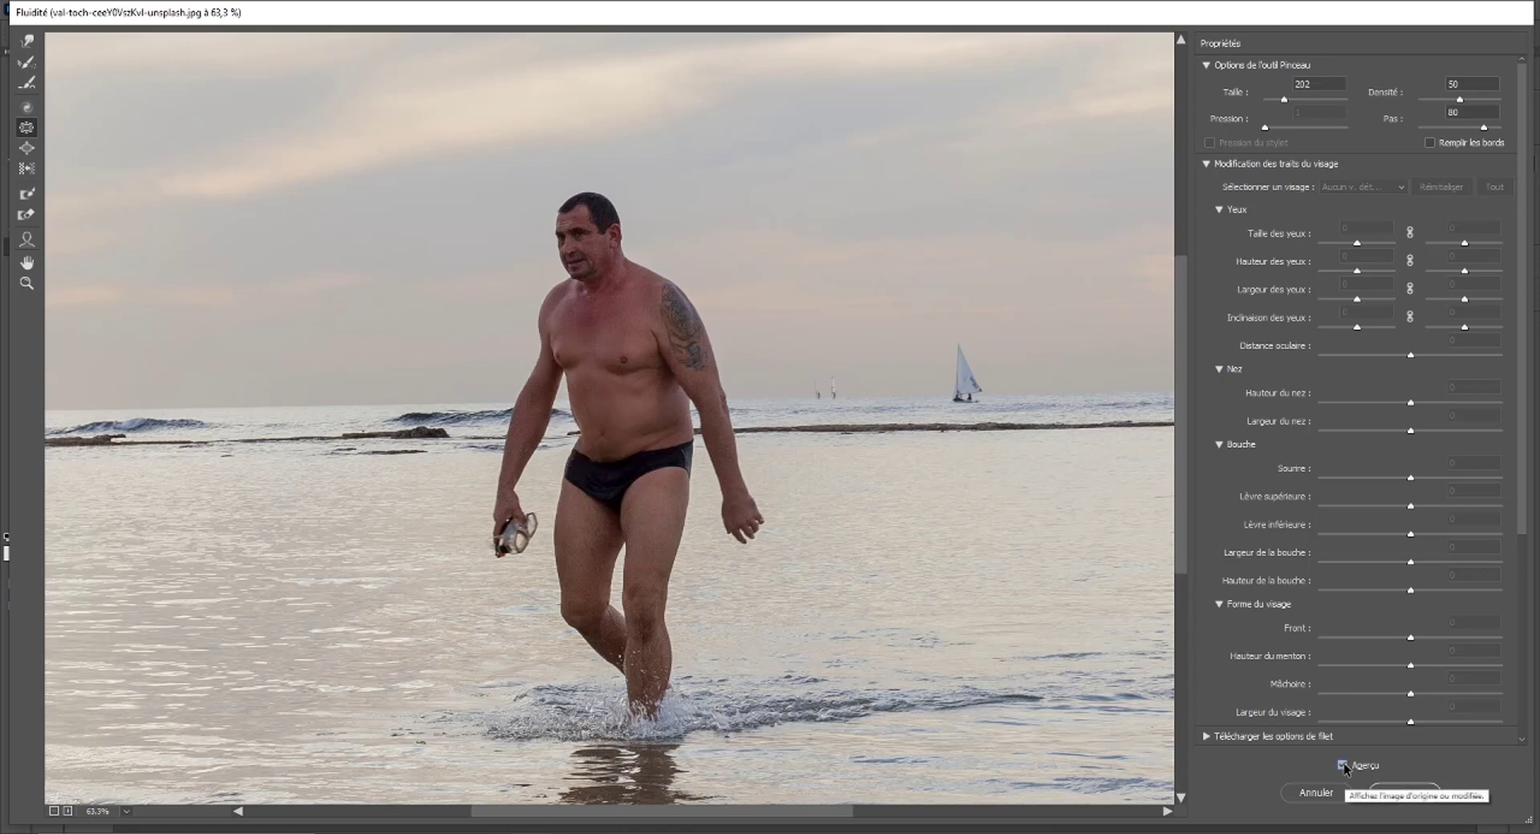
left_click(1343, 765)
left_click(1343, 765)
scroll(862, 573, "down", 1)
scroll(857, 569, "down", 1)
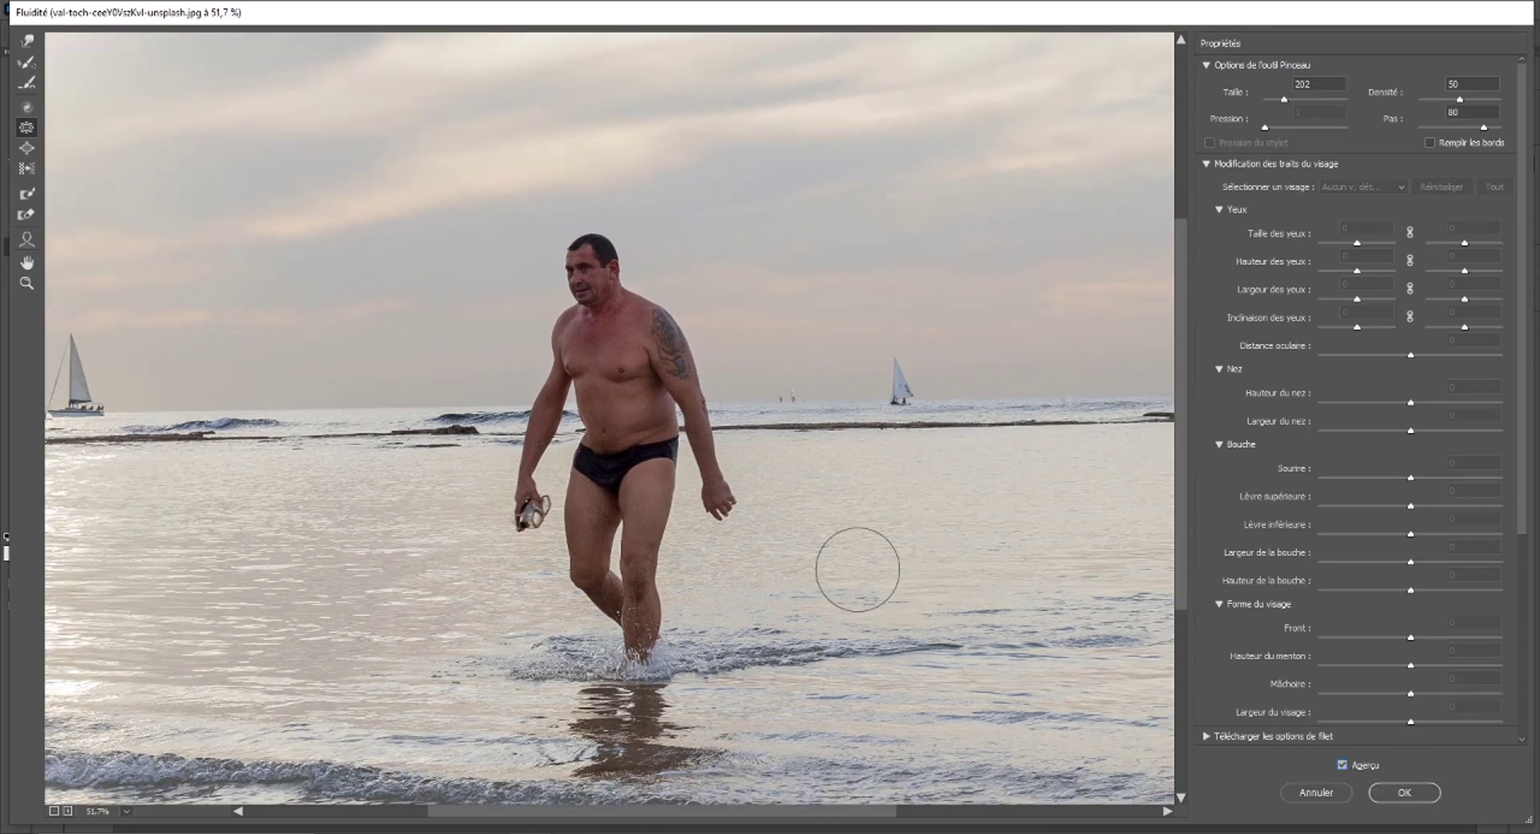
scroll(858, 570, "down", 1)
scroll(857, 566, "down", 1)
scroll(856, 563, "down", 1)
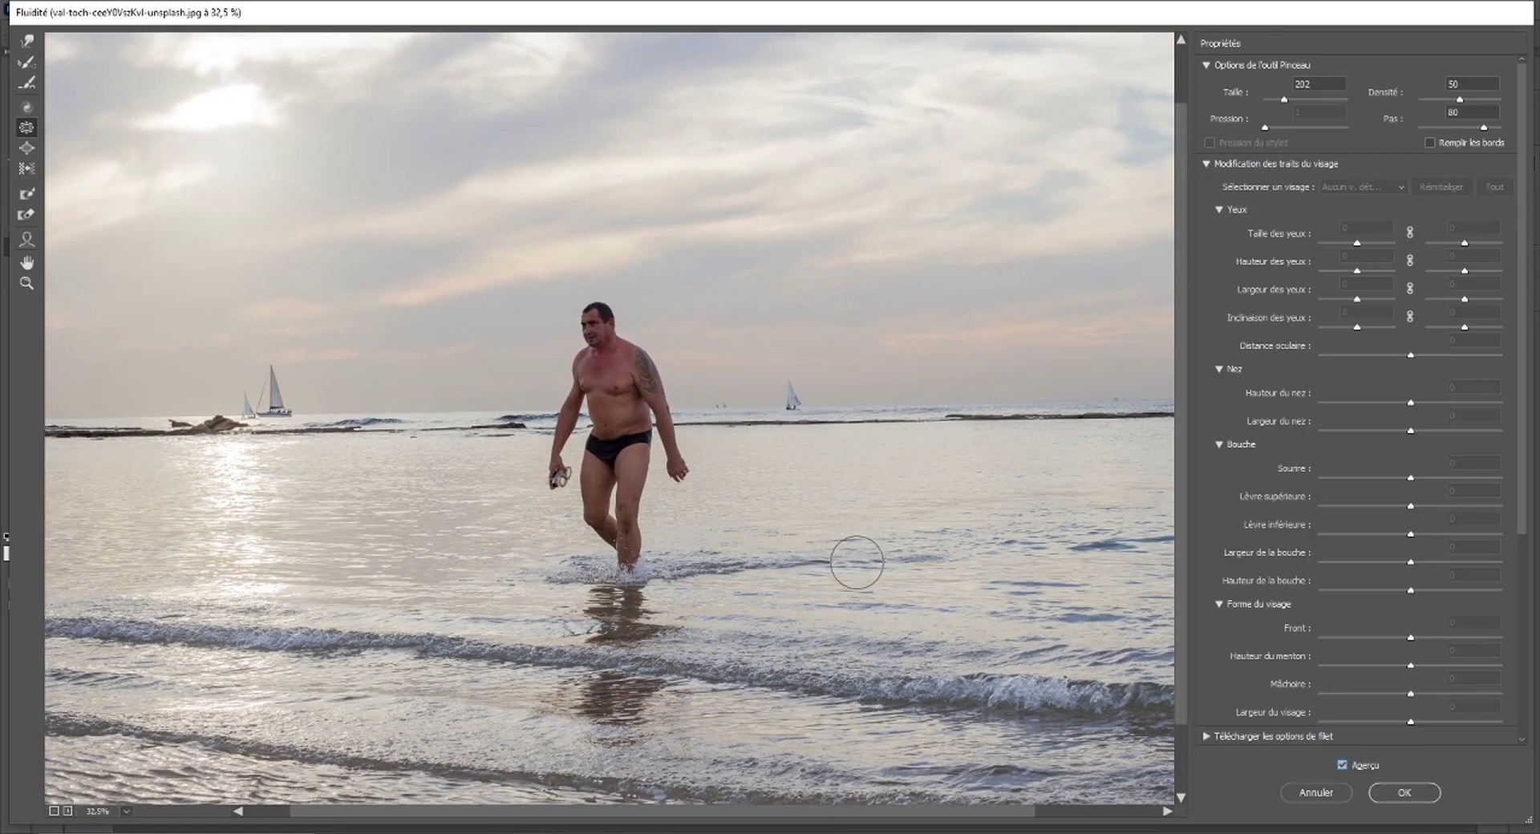
scroll(831, 556, "up", 1)
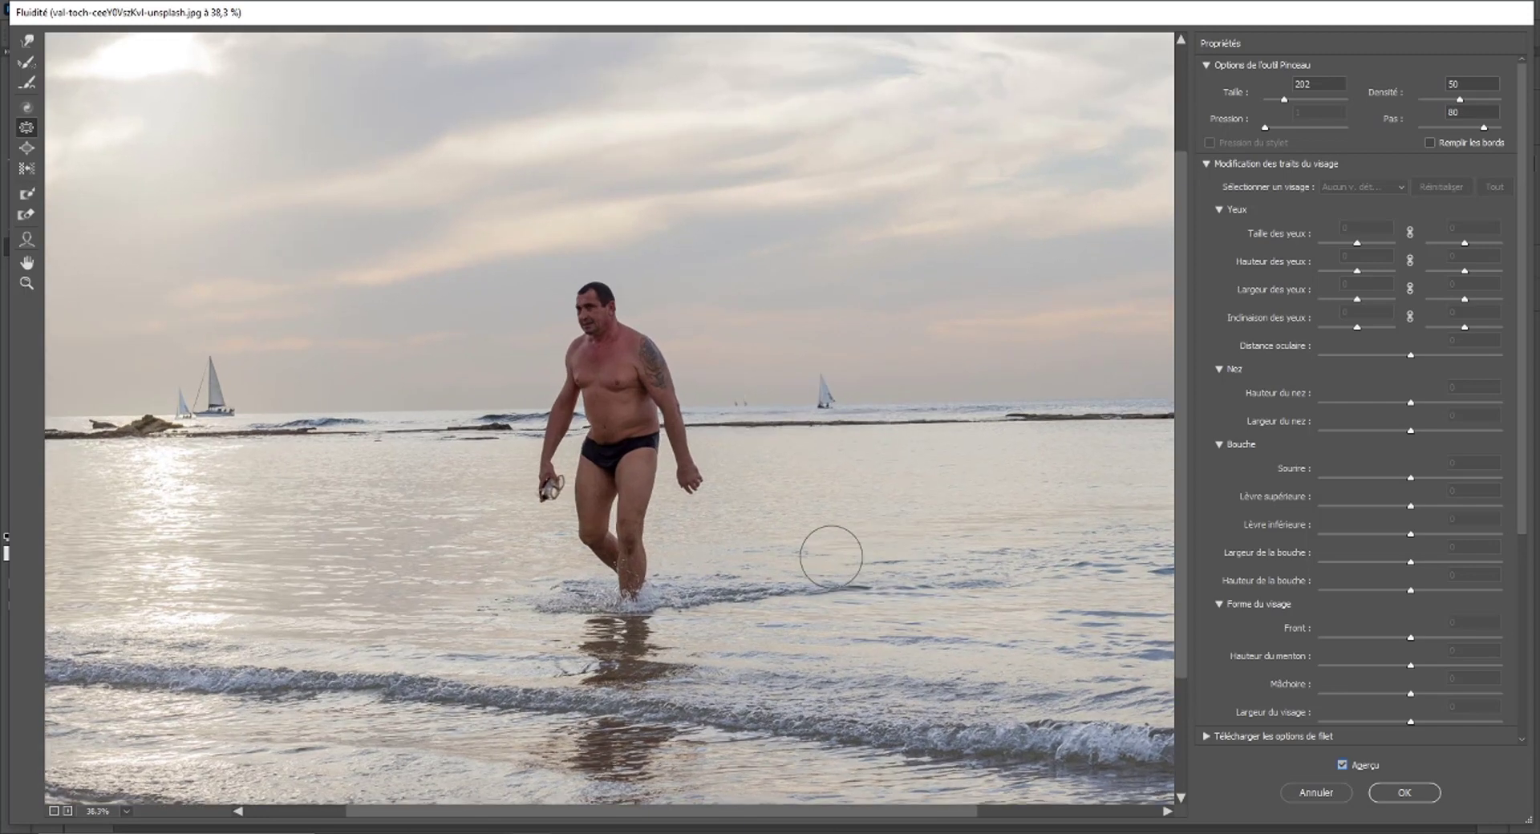
left_click(1342, 765)
left_click(1342, 766)
scroll(653, 478, "up", 1)
scroll(653, 479, "up", 1)
scroll(618, 441, "up", 1)
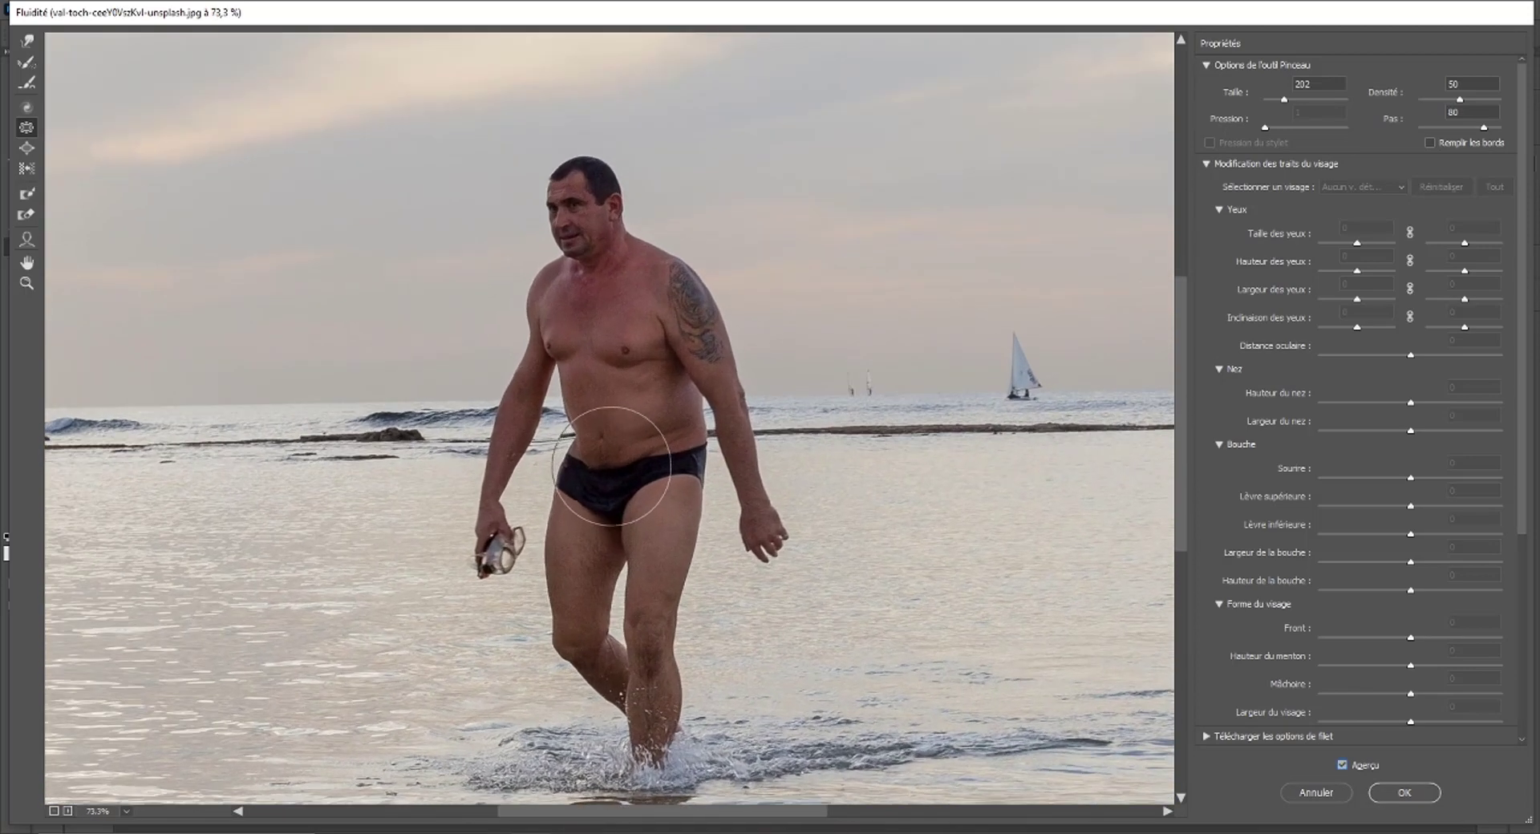
scroll(605, 447, "up", 2)
Reshape the belly and waist contour with Forward Warp, then compare with the original.
left_click(26, 40)
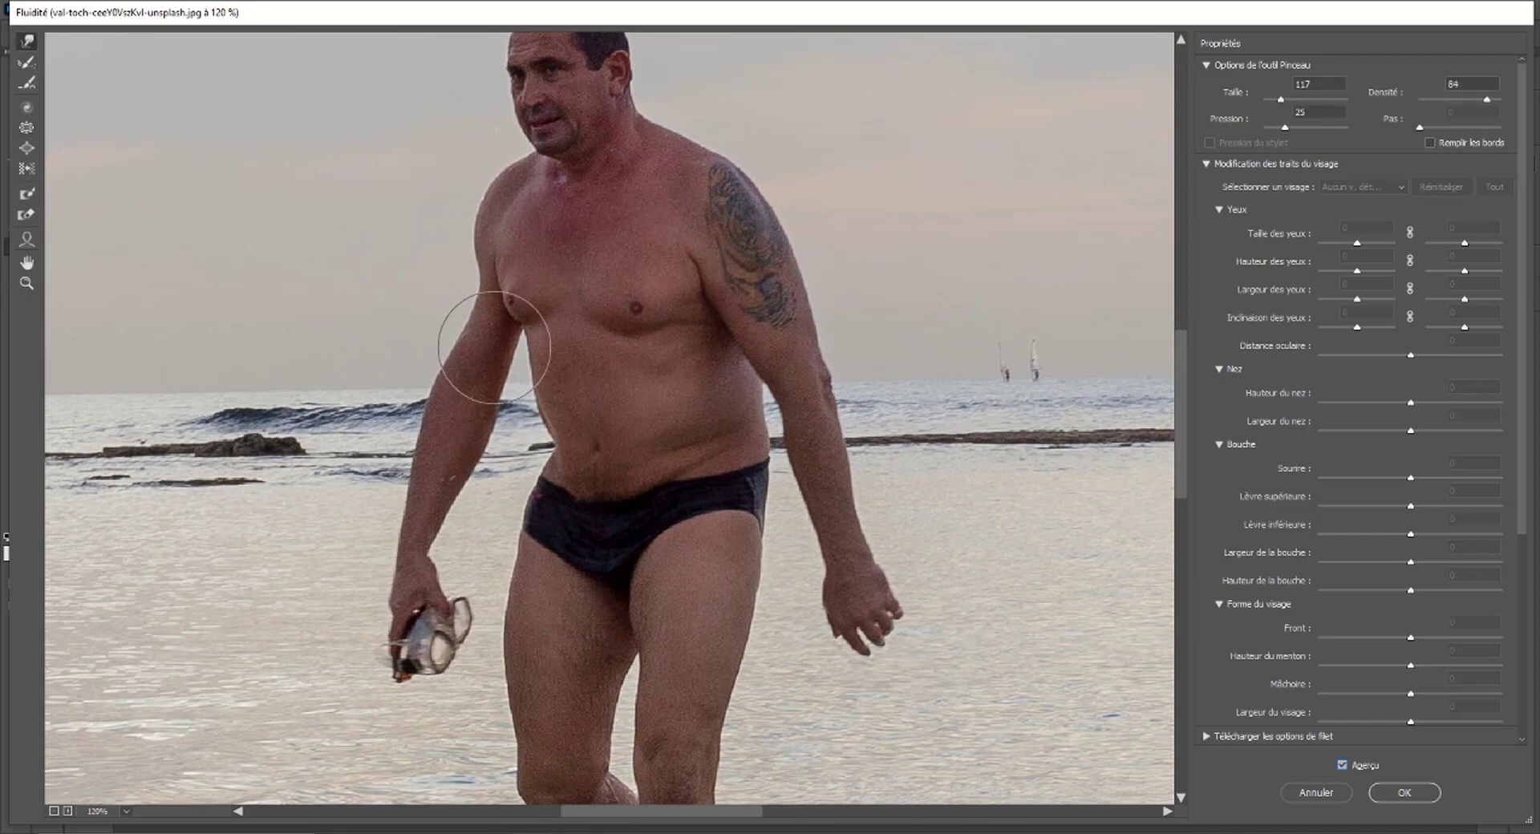
left_click_drag(568, 476, 601, 462)
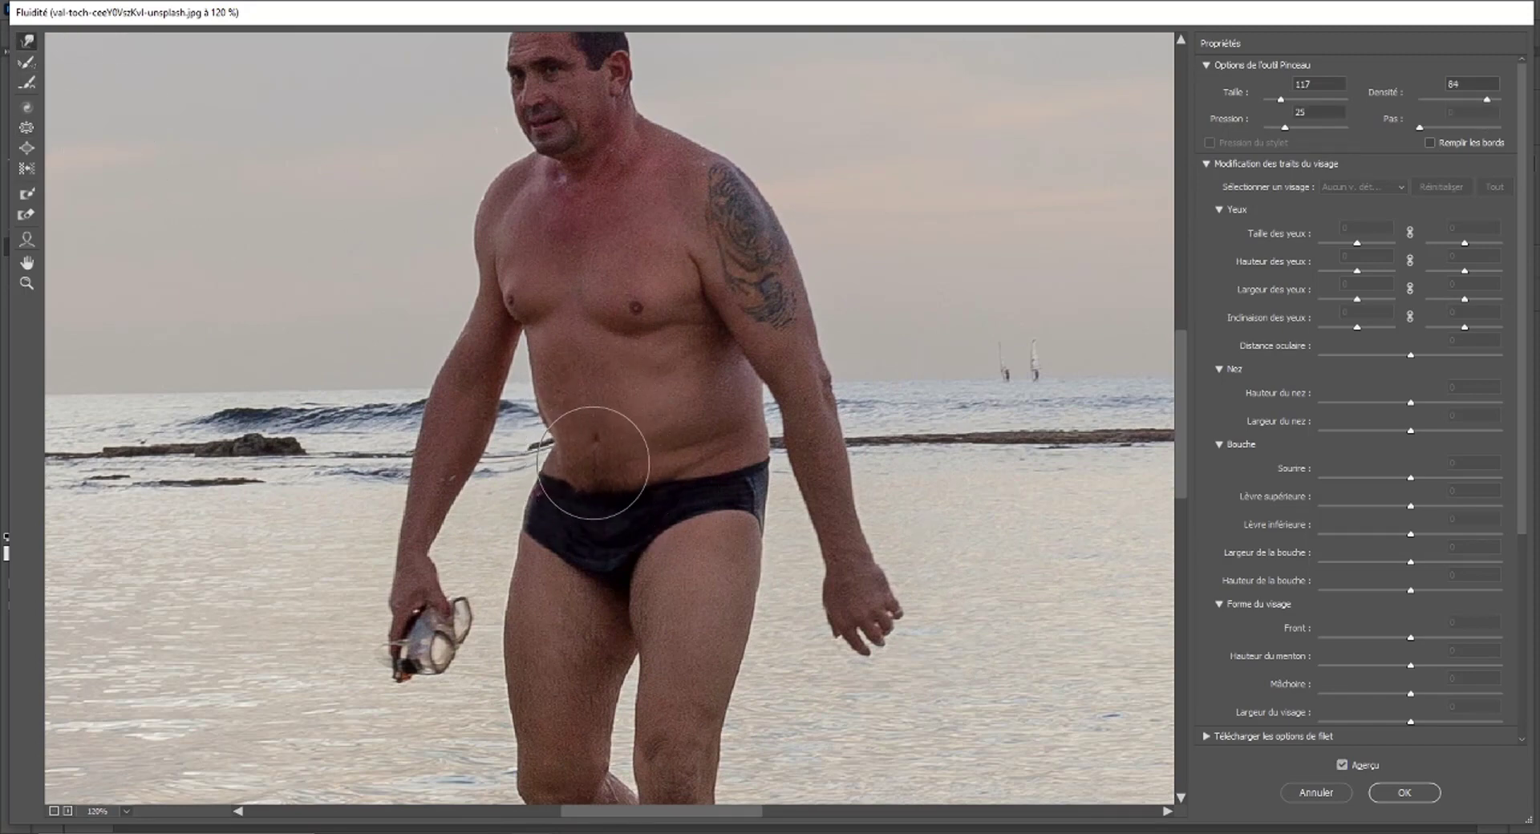
scroll(614, 472, "down", 5)
scroll(627, 486, "down", 2)
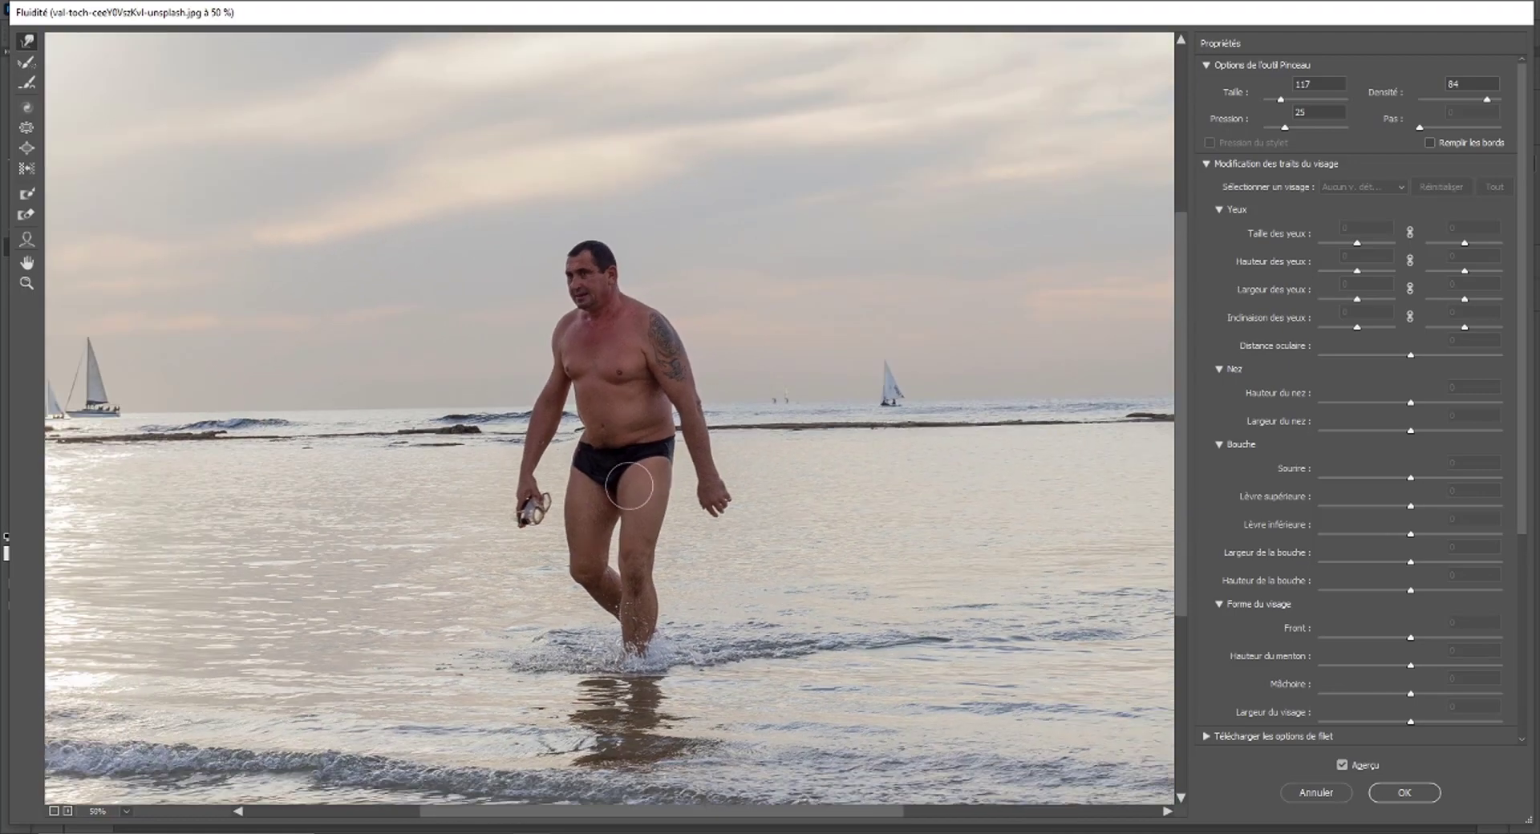
scroll(617, 477, "down", 2)
scroll(609, 471, "down", 2)
scroll(610, 469, "down", 1)
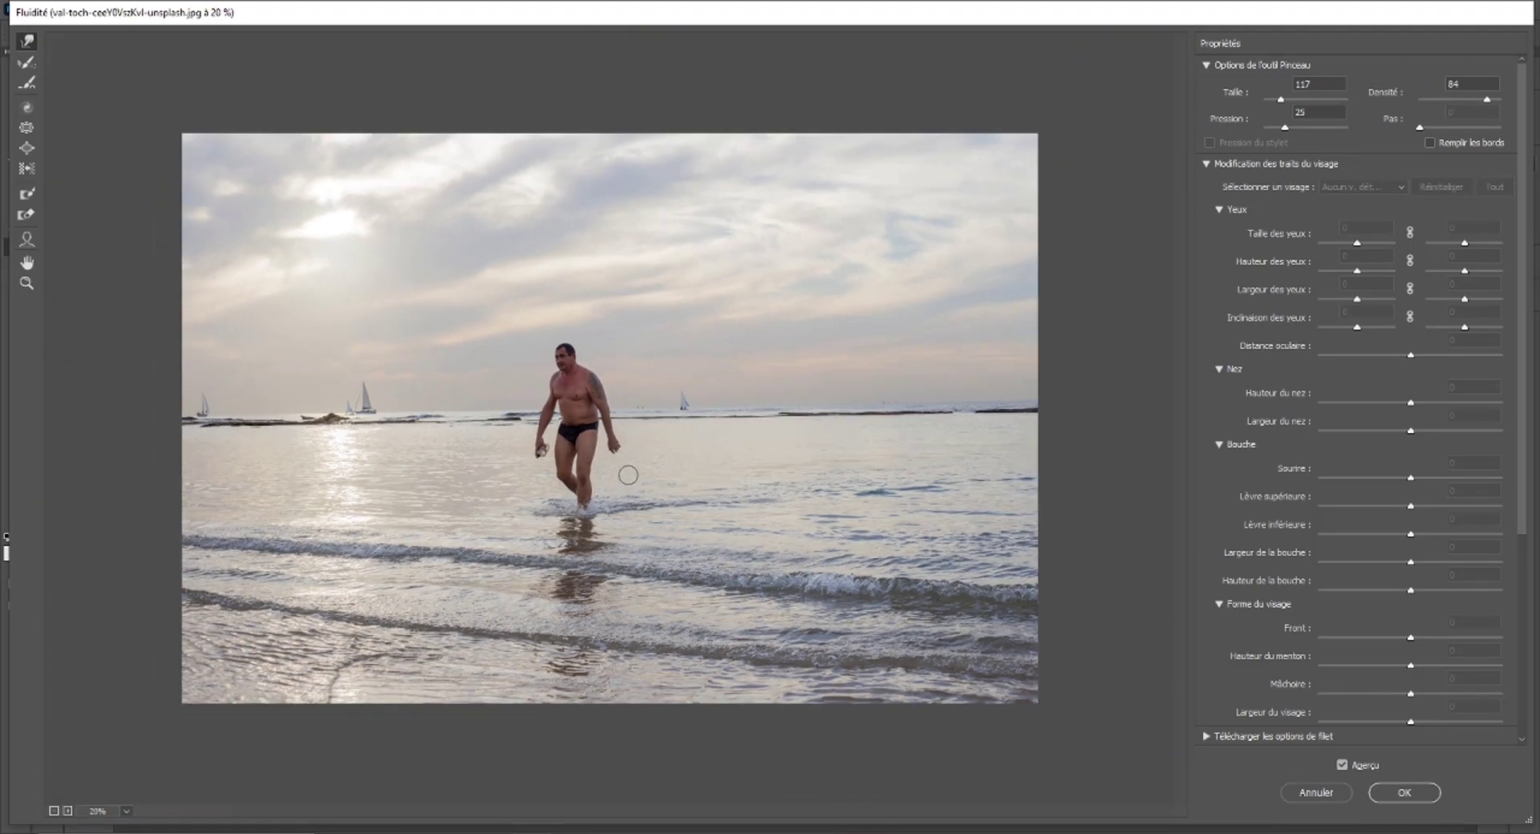
scroll(621, 474, "up", 1)
scroll(631, 477, "down", 1)
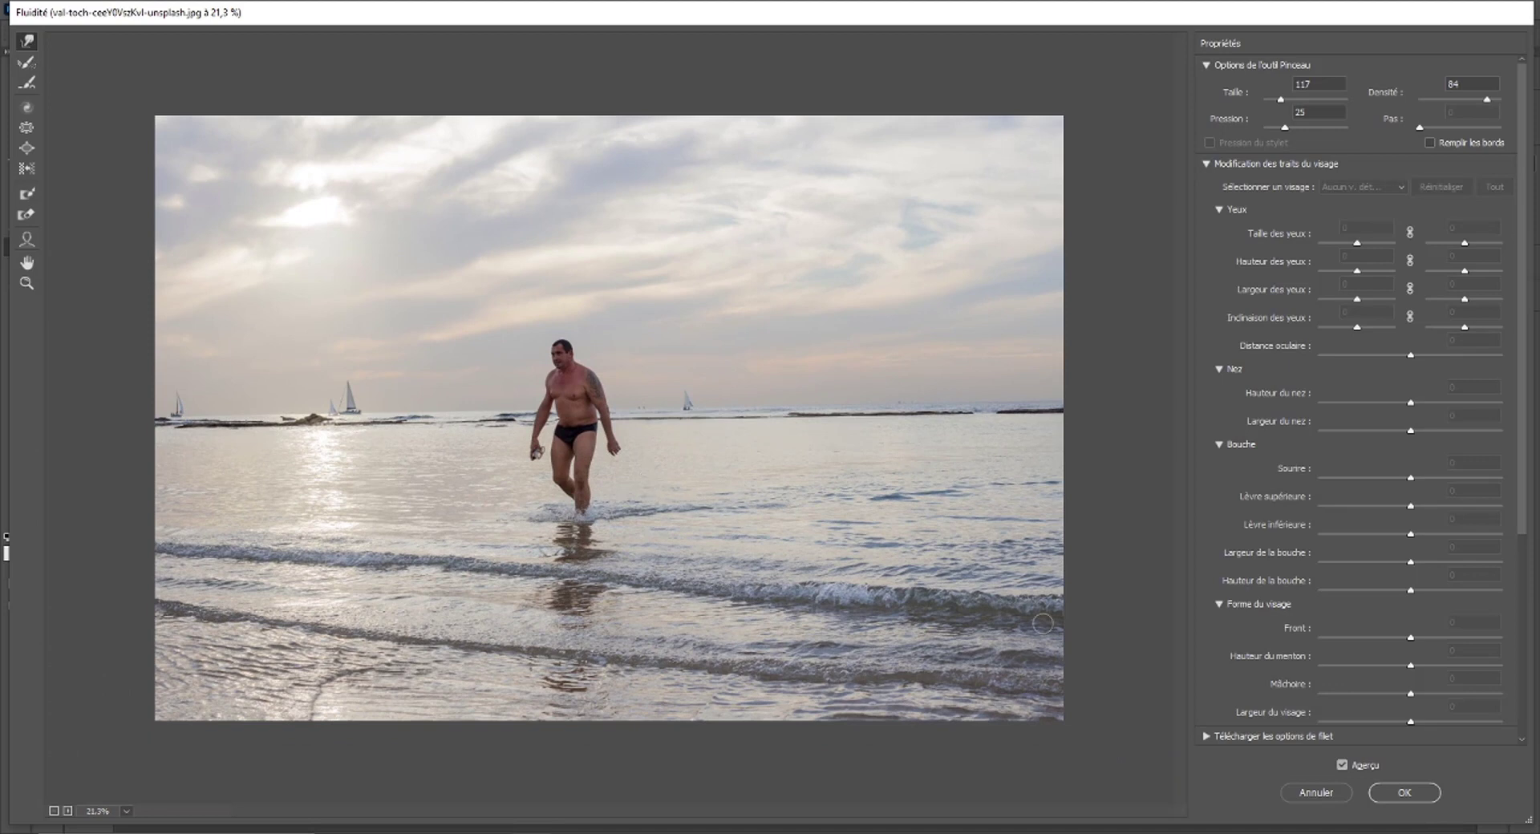
left_click(1343, 765)
left_click(1343, 765)
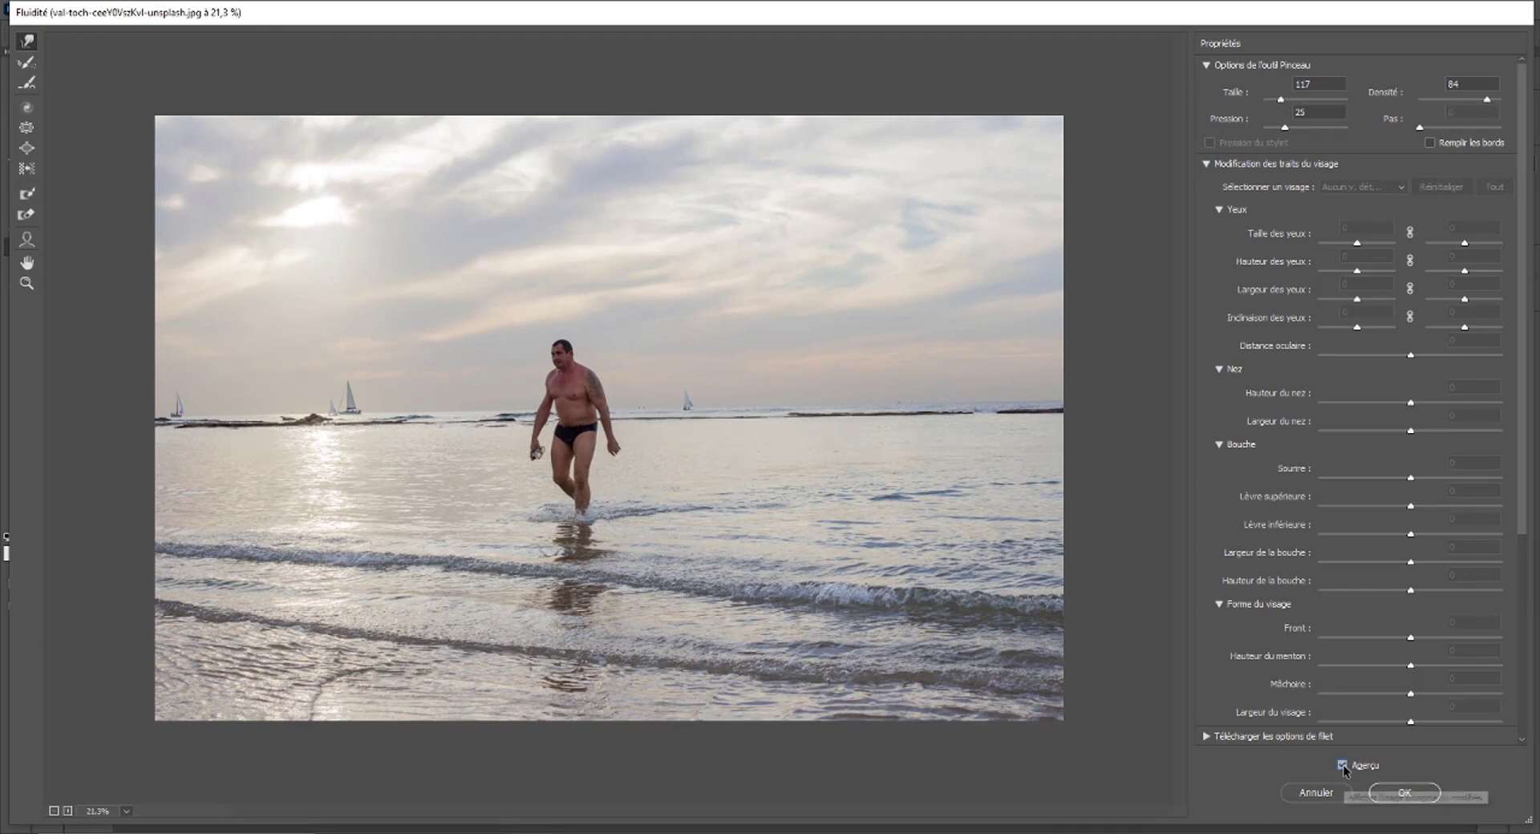
left_click(1343, 766)
left_click(1343, 765)
left_click(1343, 765)
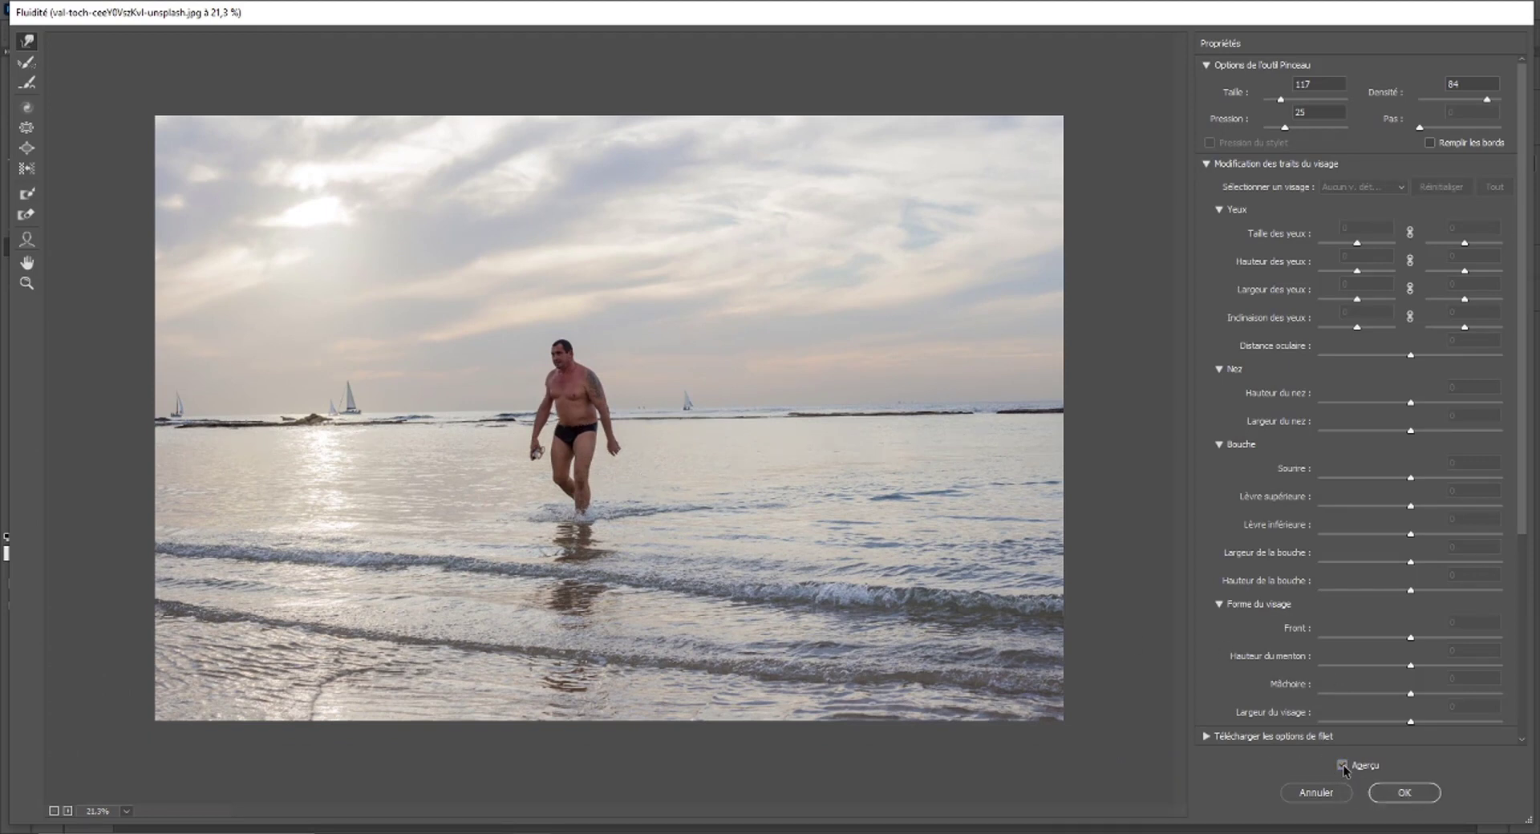
left_click(1343, 765)
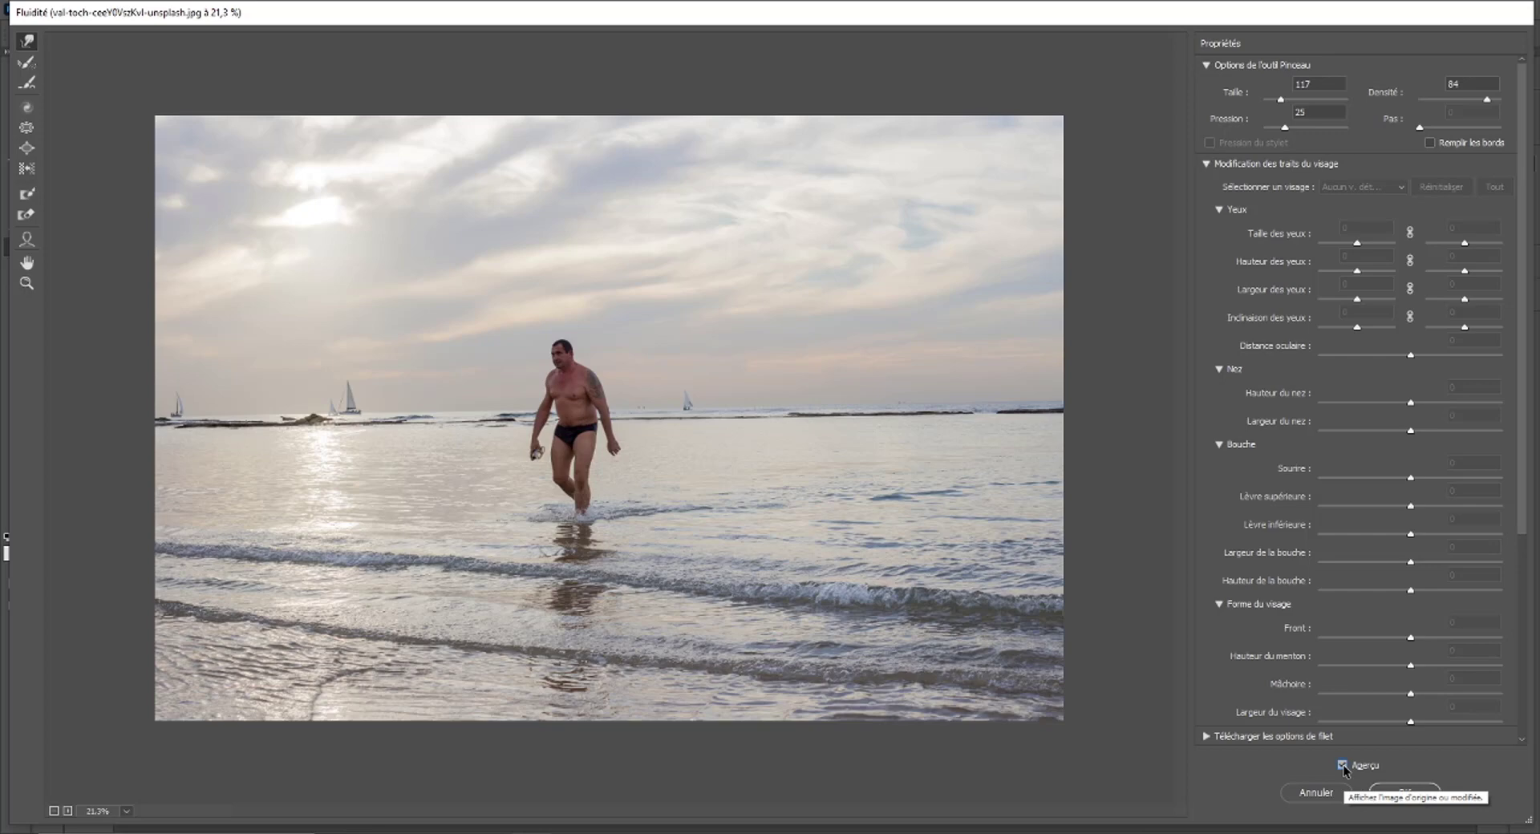
left_click(1343, 765)
left_click(1343, 765)
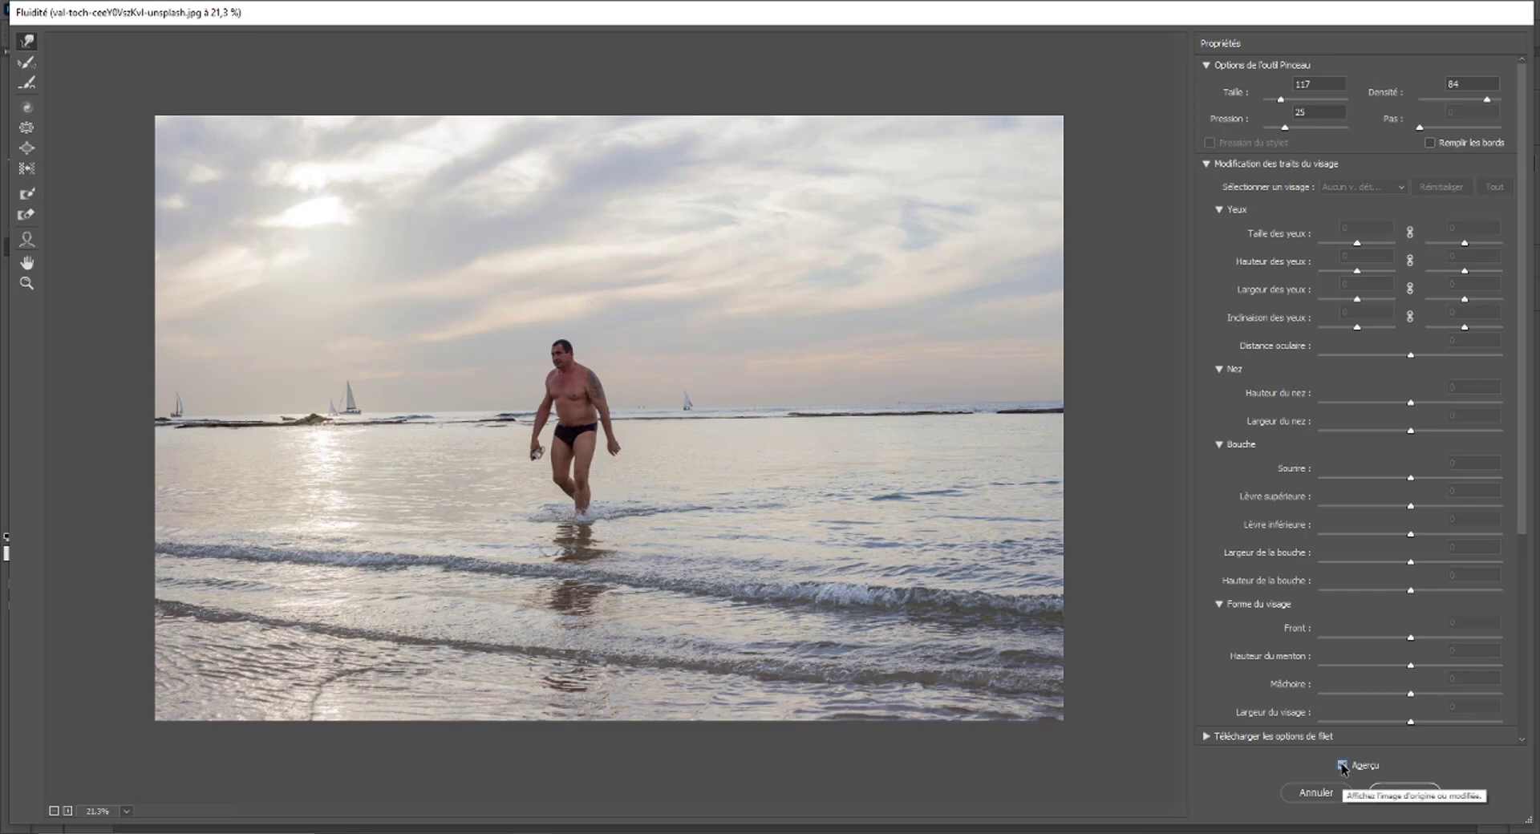
scroll(653, 478, "up", 5)
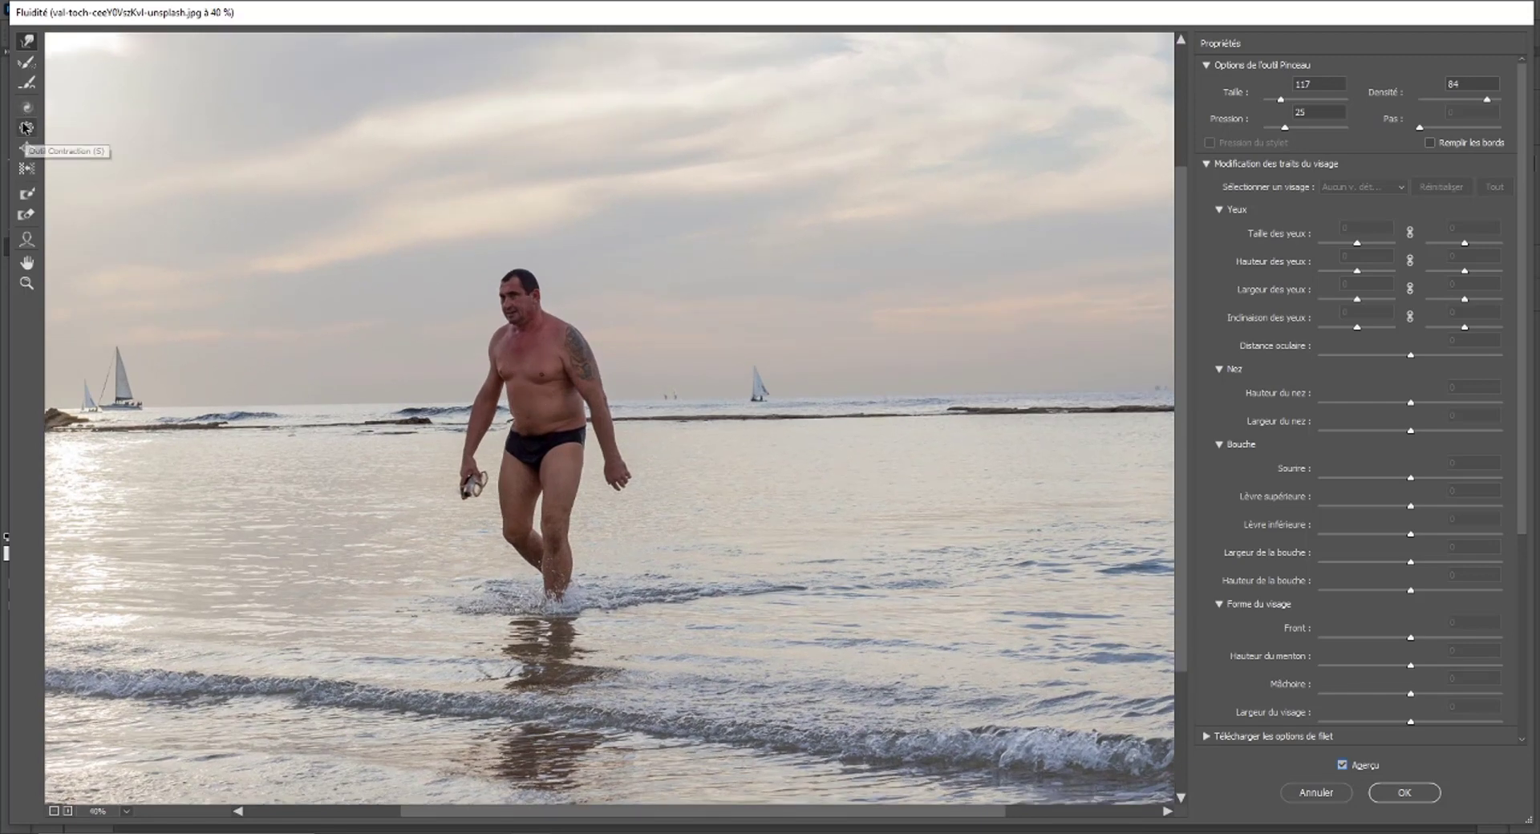
Inflate the man's chest with the Bloat tool at brush size 127 and compare with the original.
left_click(26, 127)
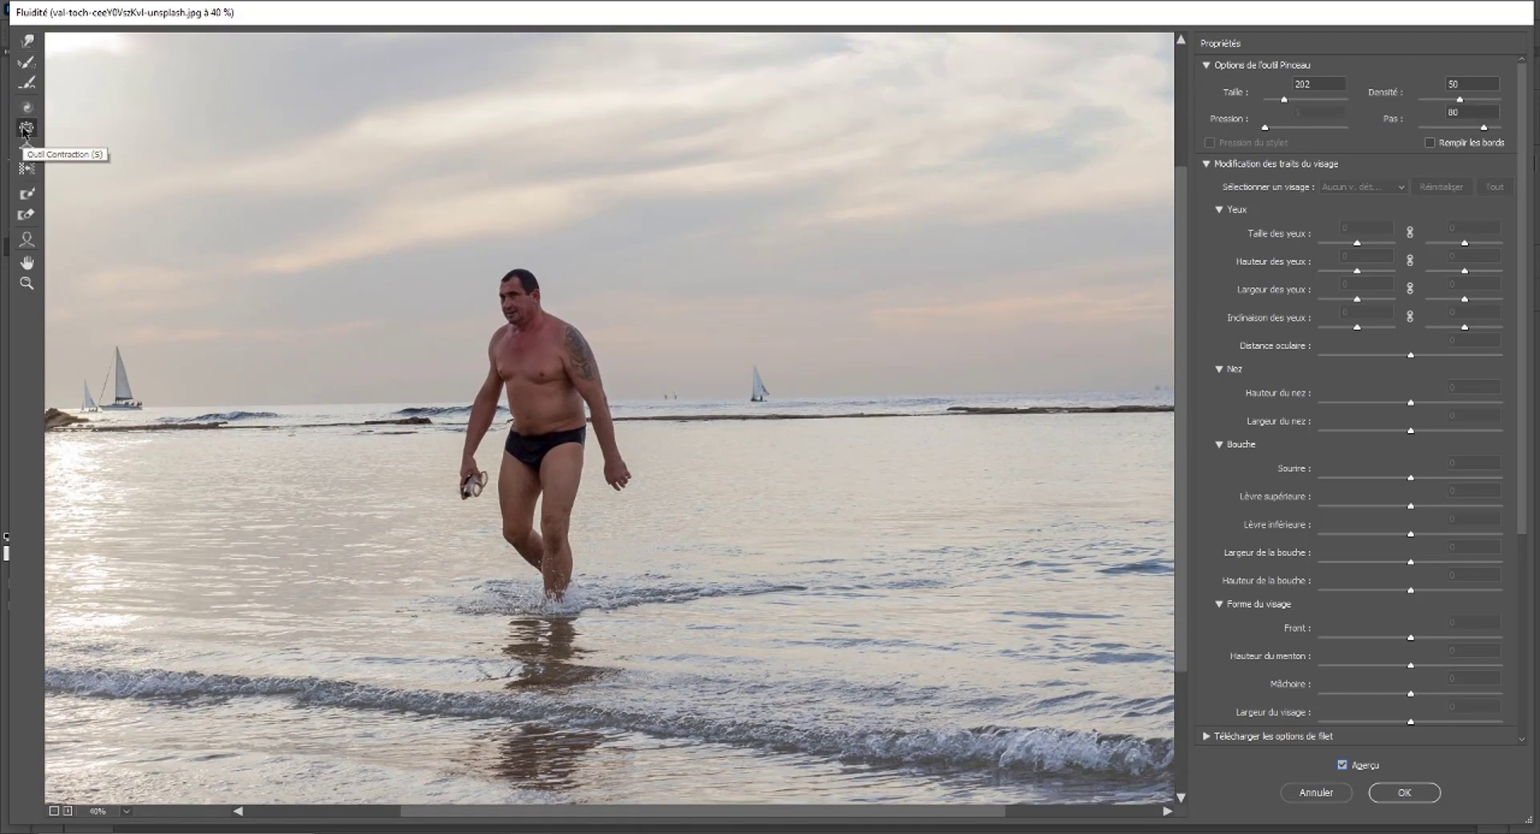
left_click(27, 149)
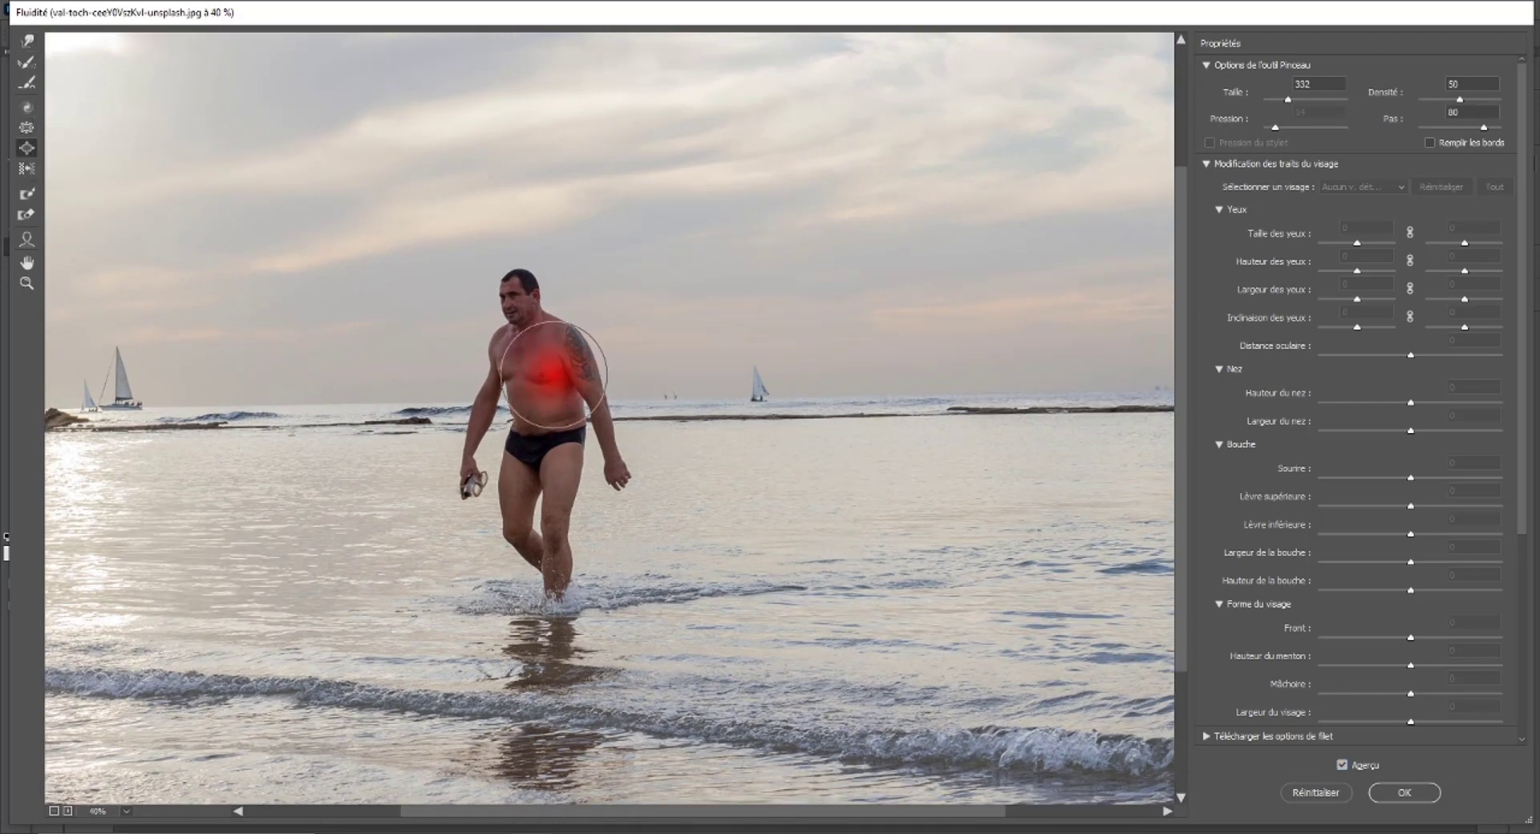
left_click_drag(551, 368, 504, 359)
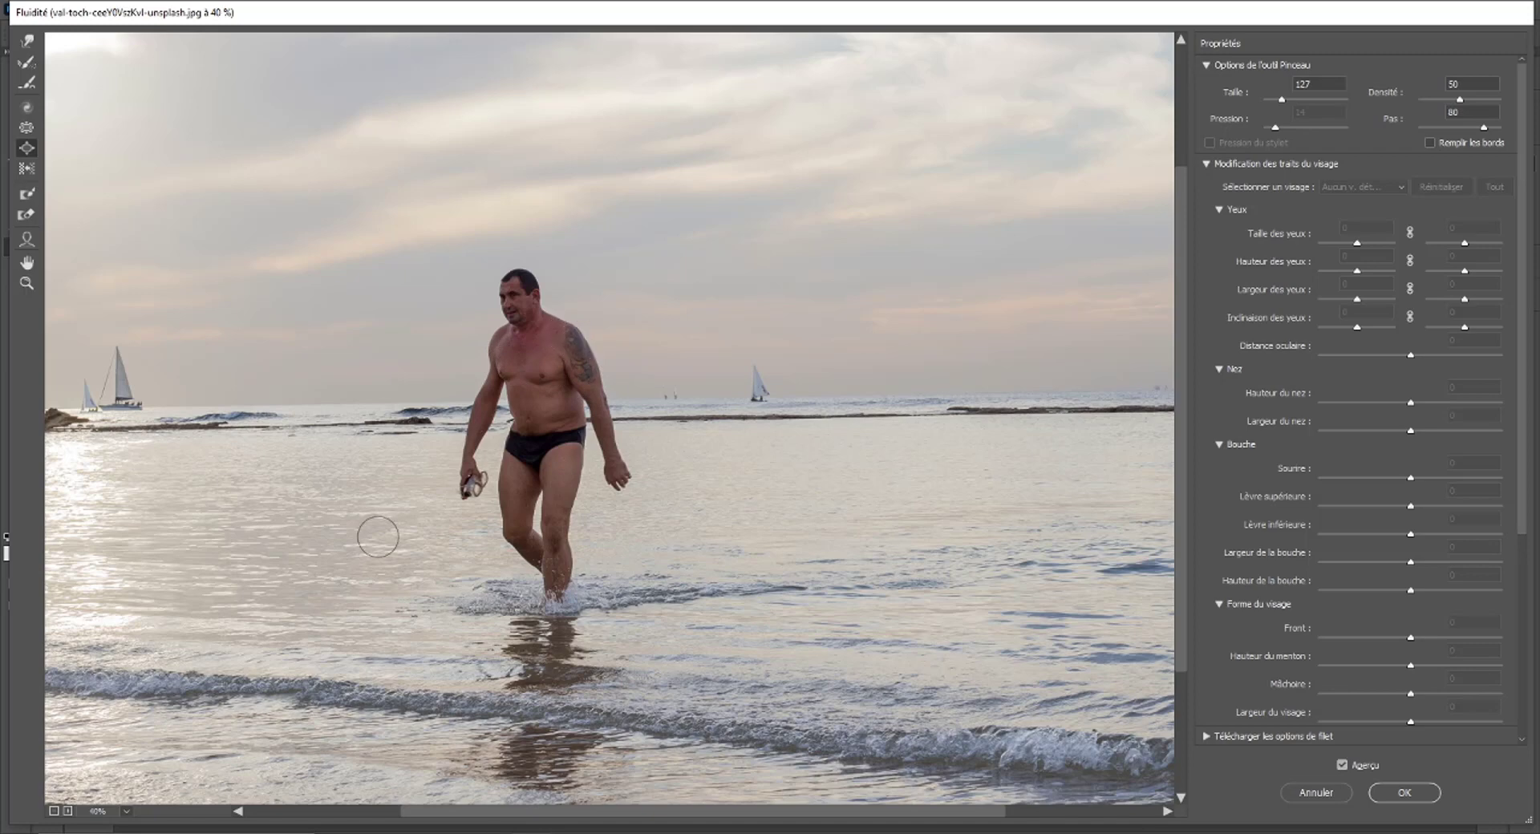
left_click(1343, 765)
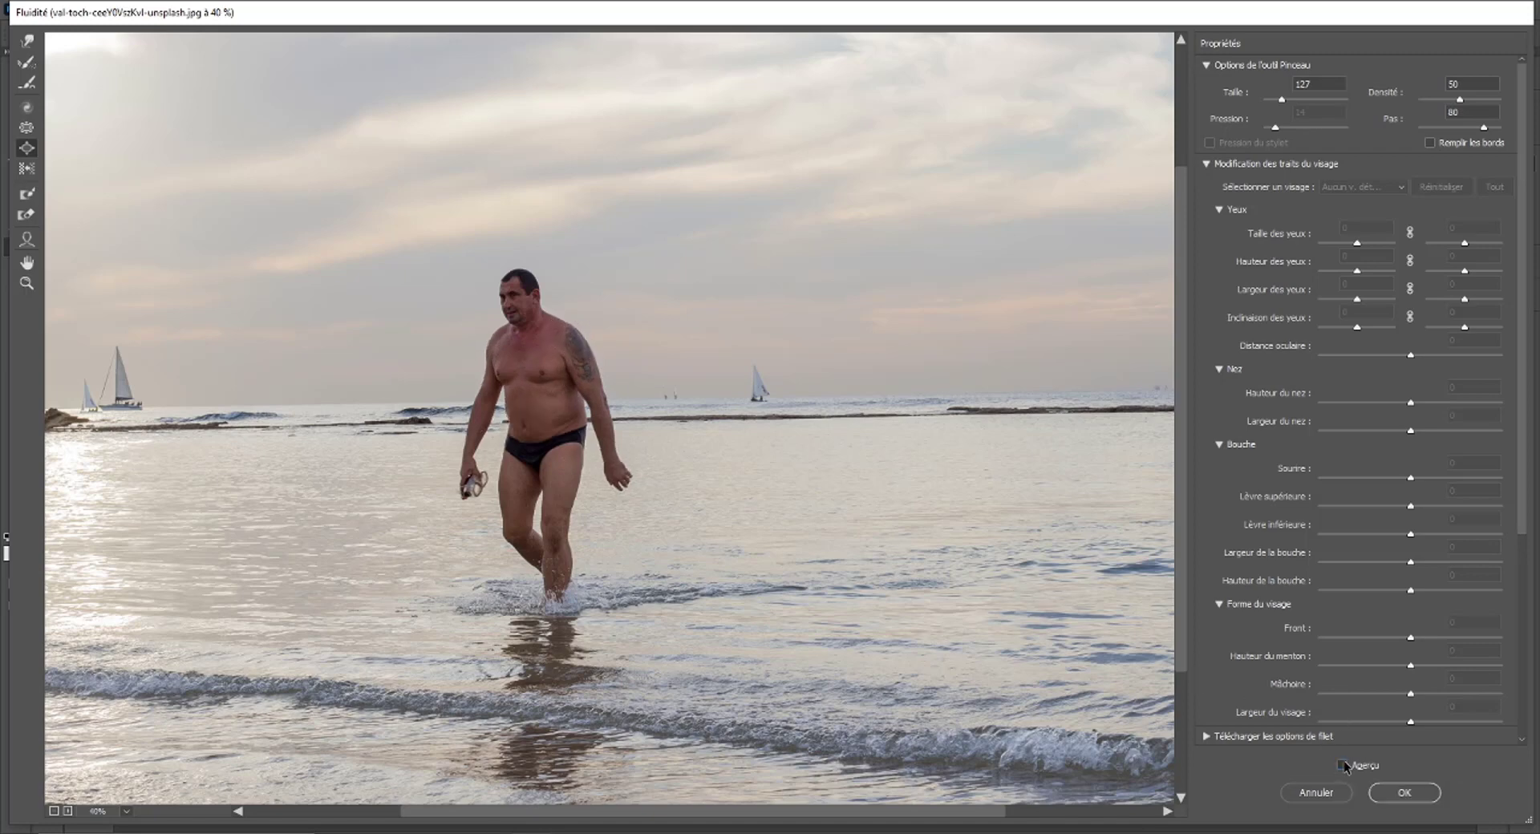
left_click(1342, 765)
left_click(1342, 765)
left_click(1343, 766)
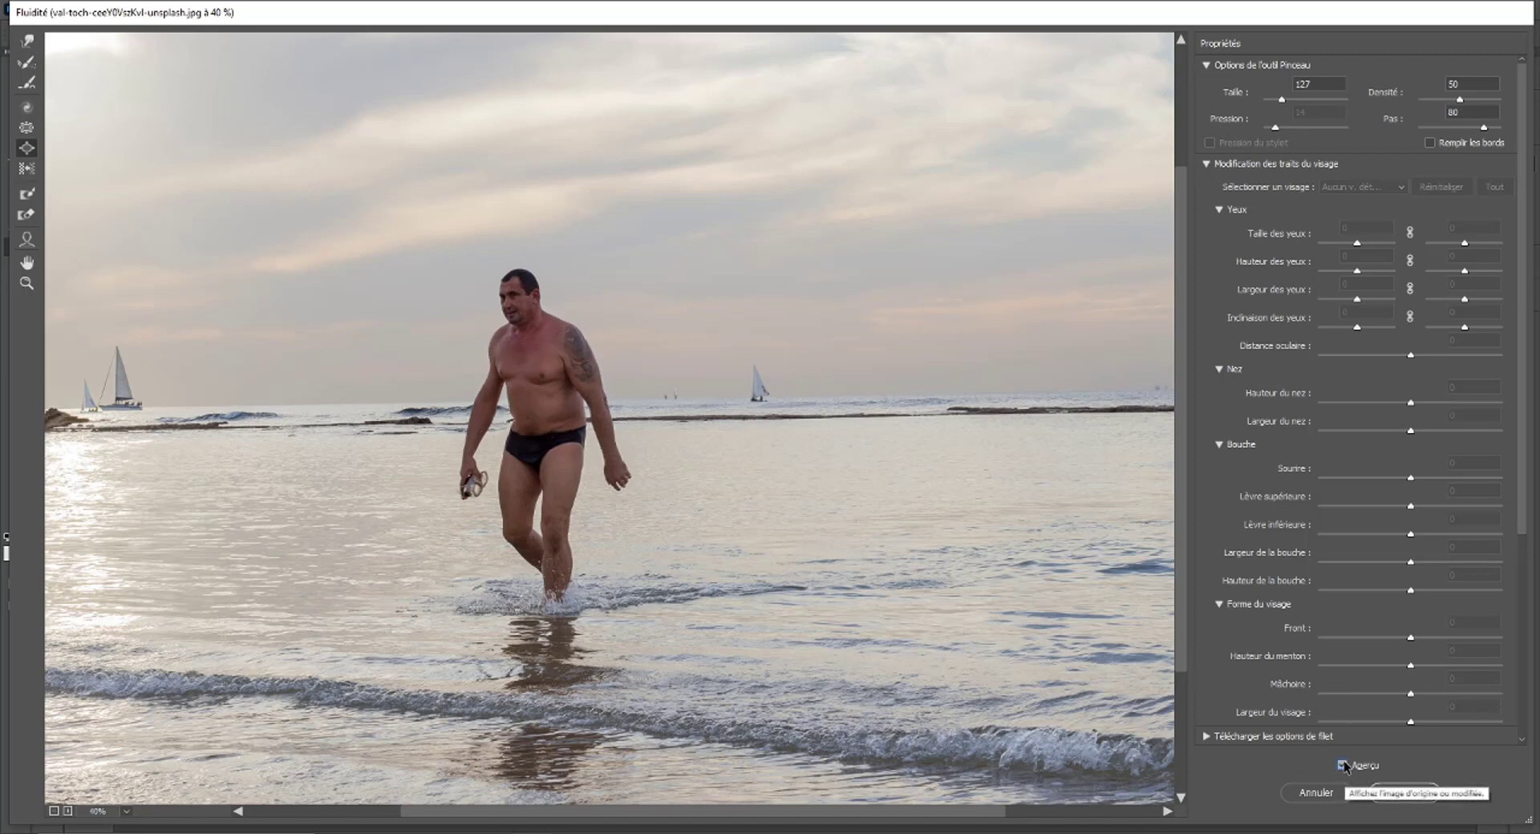
left_click(1343, 765)
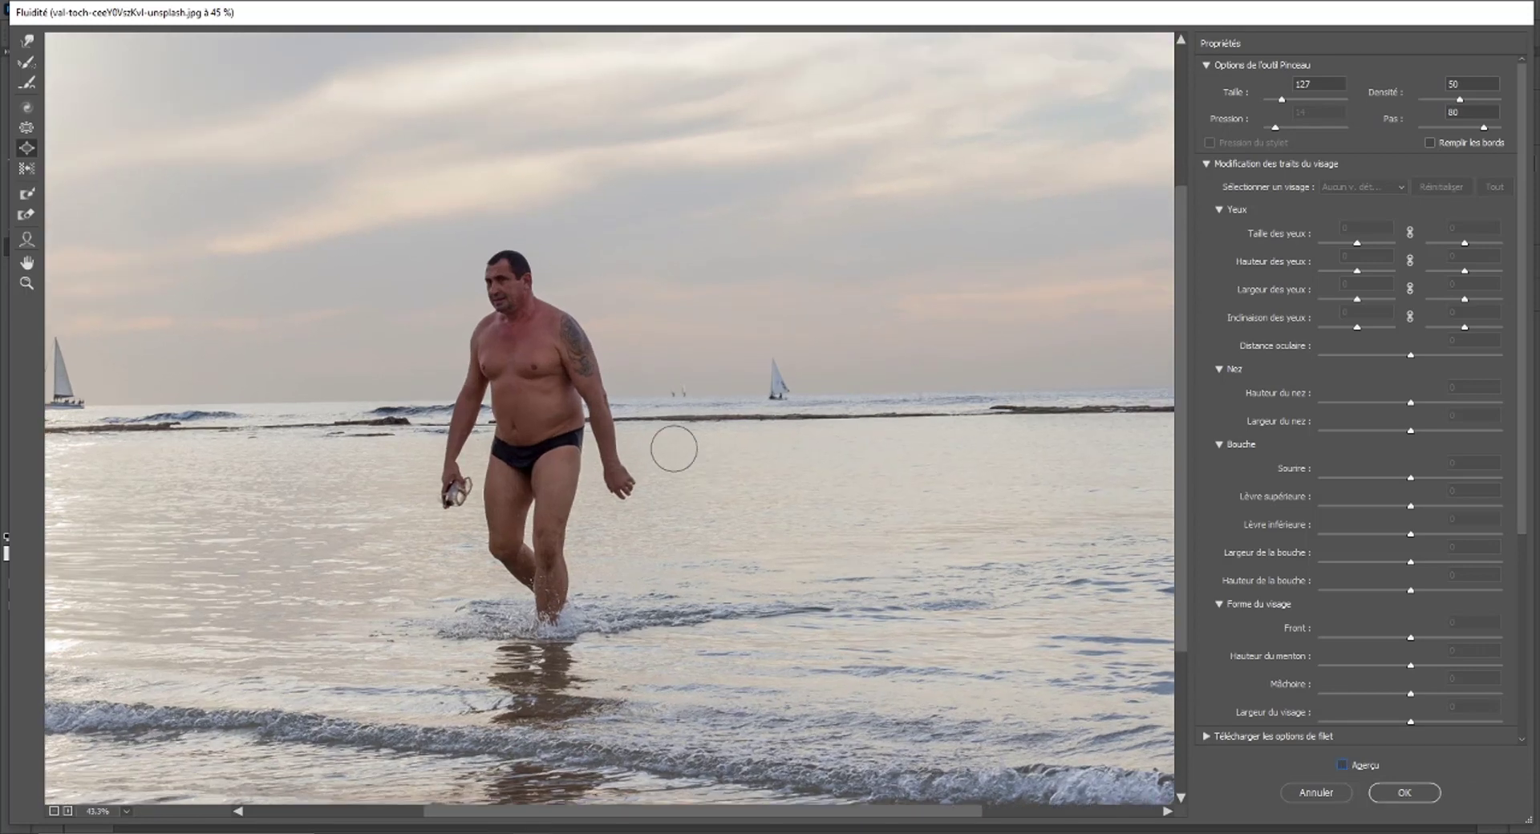
scroll(674, 447, "up", 2)
scroll(536, 301, "up", 2)
scroll(536, 312, "up", 2)
scroll(533, 292, "up", 1)
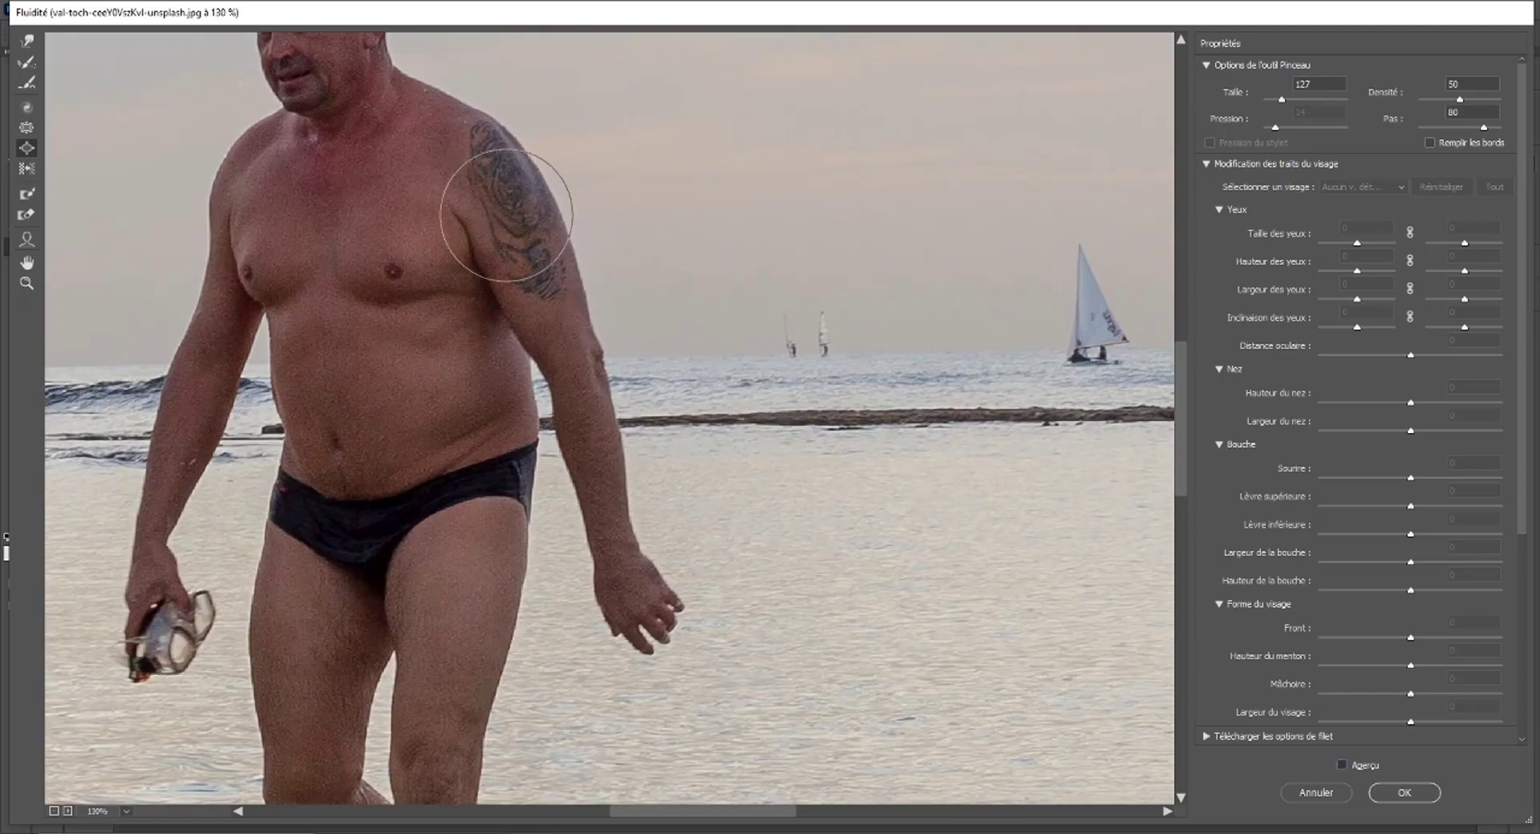
left_click(1343, 766)
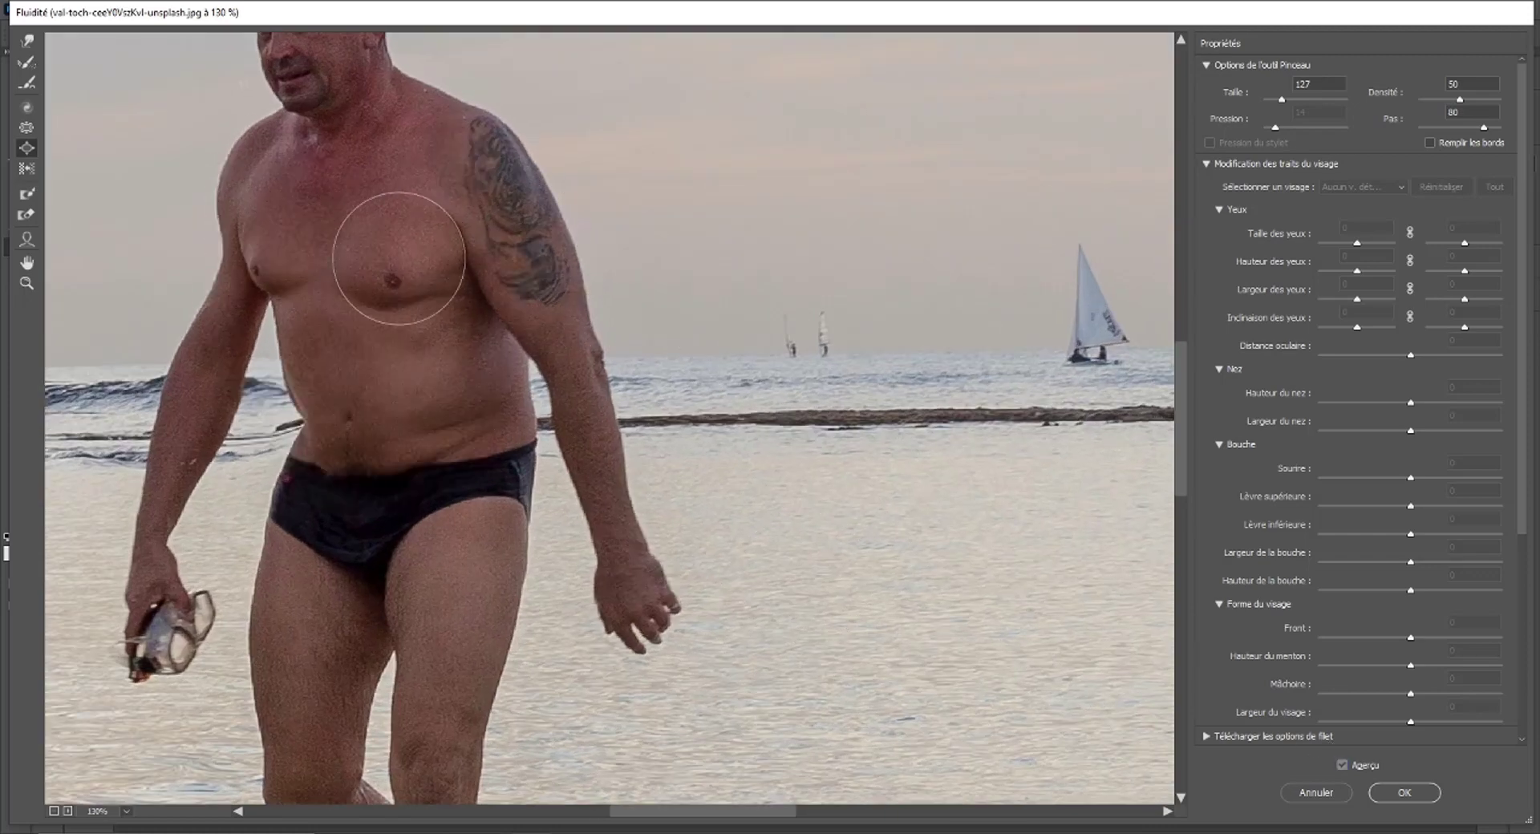
key("p")
left_click(32, 43)
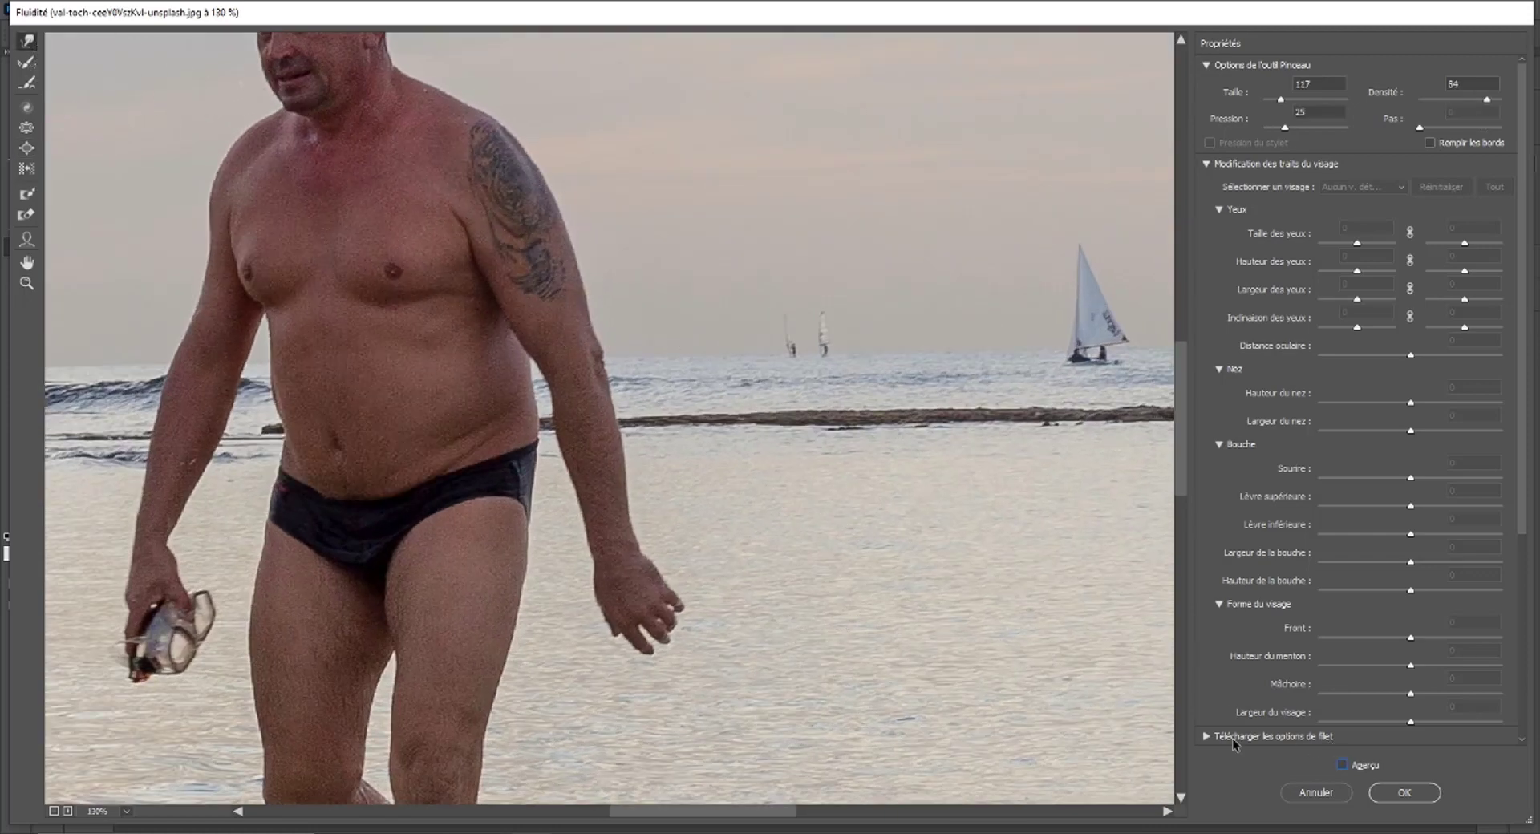
left_click(1341, 765)
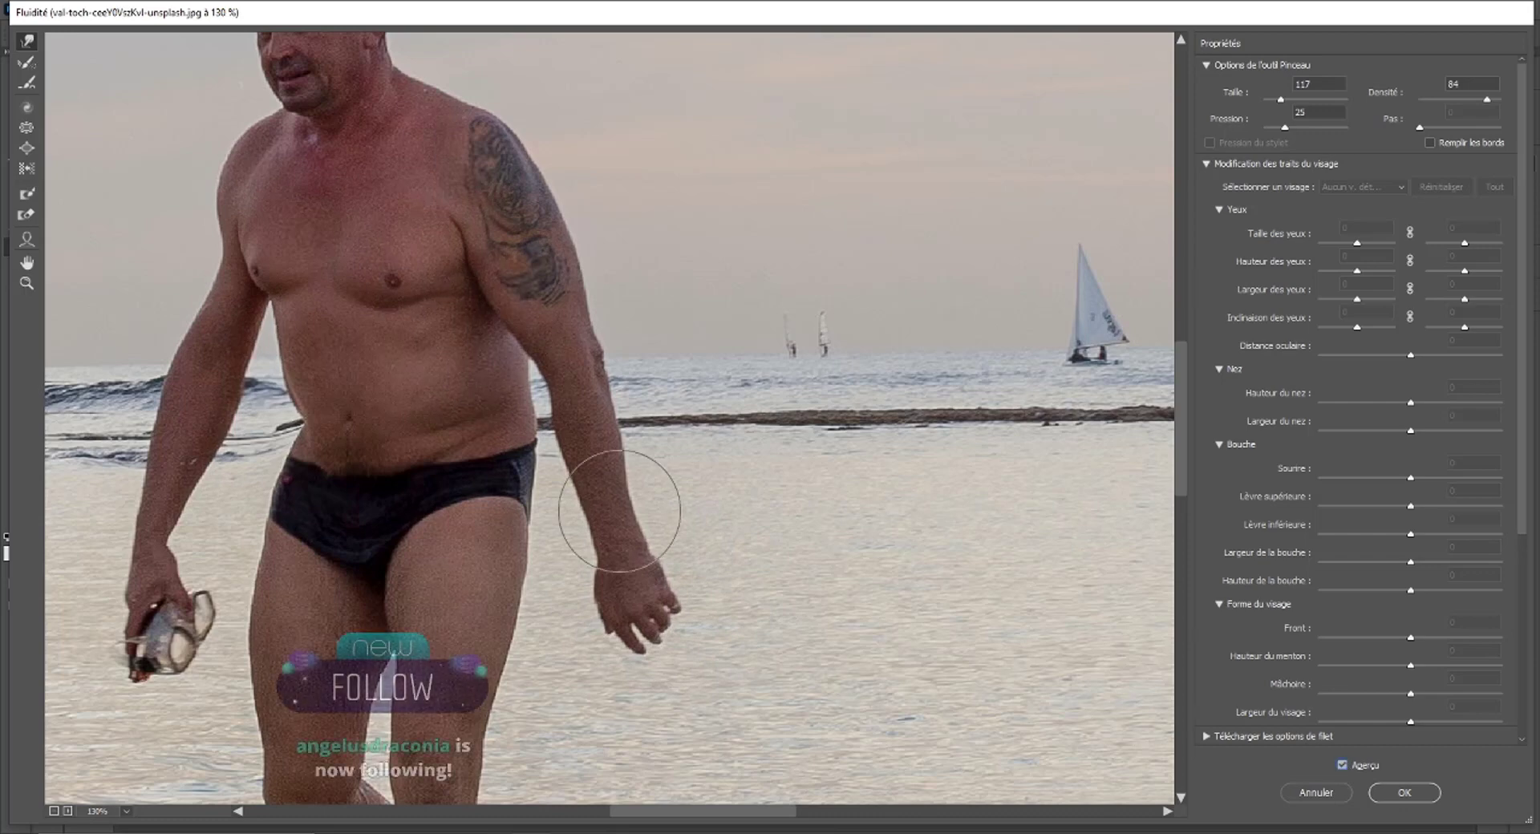
key("p")
scroll(642, 465, "up", 2, "alt")
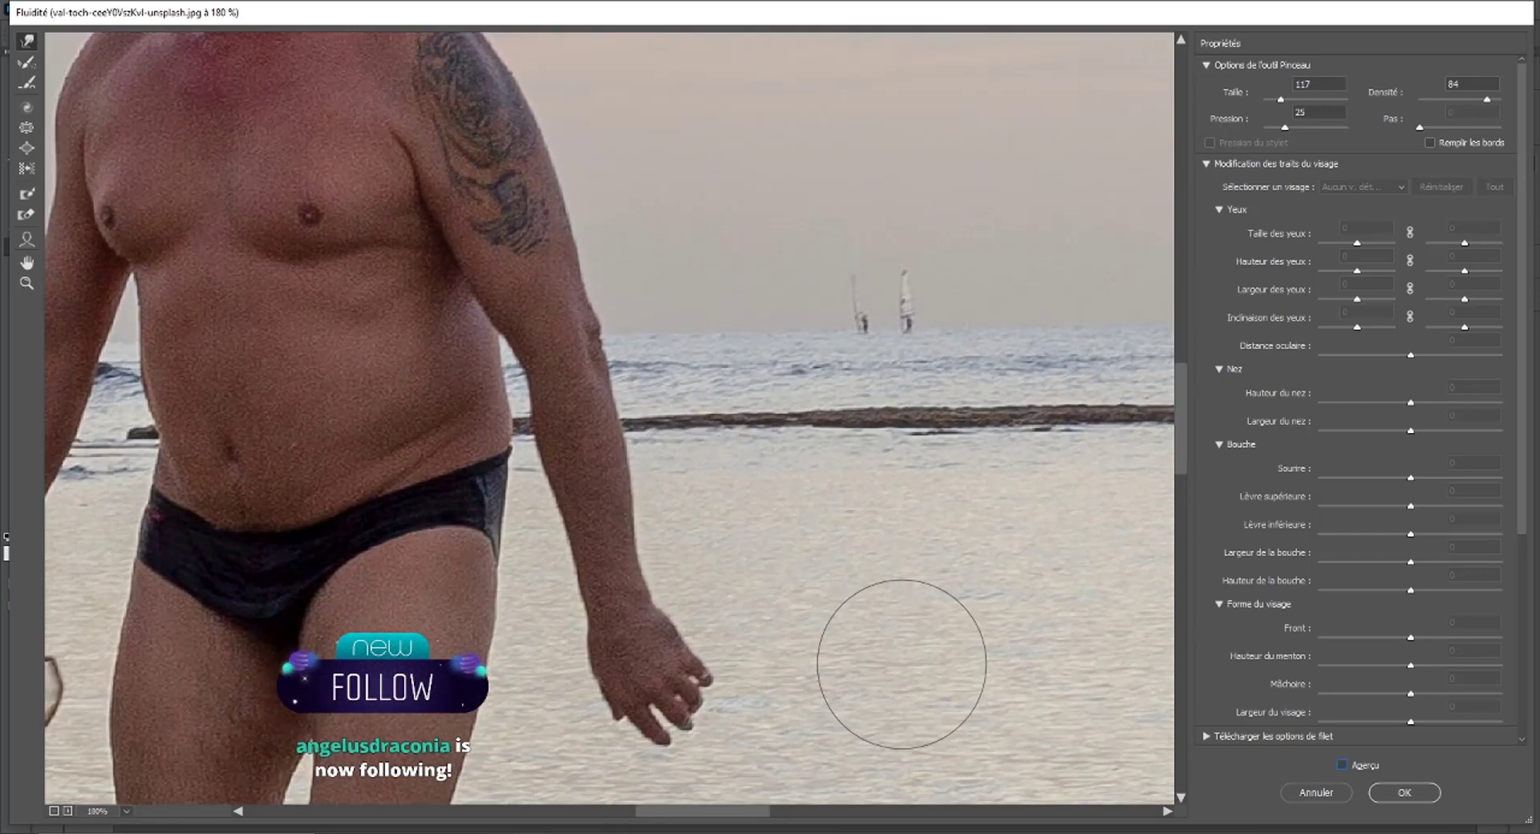
left_click_drag(716, 816, 677, 816)
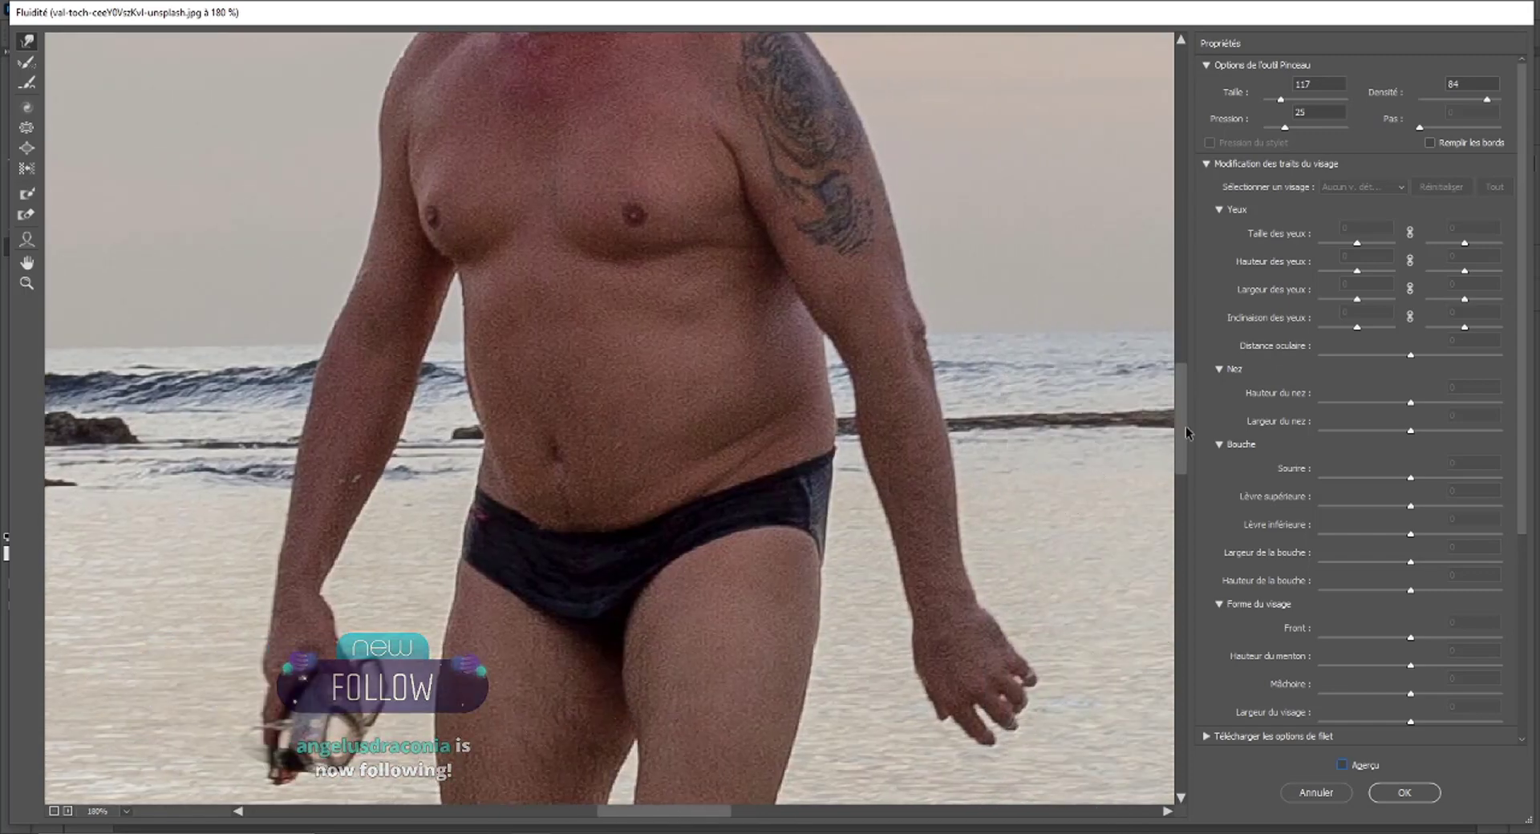
scroll(1127, 417, "up", 5)
scroll(1131, 362, "up", 4)
scroll(1170, 366, "down", 2)
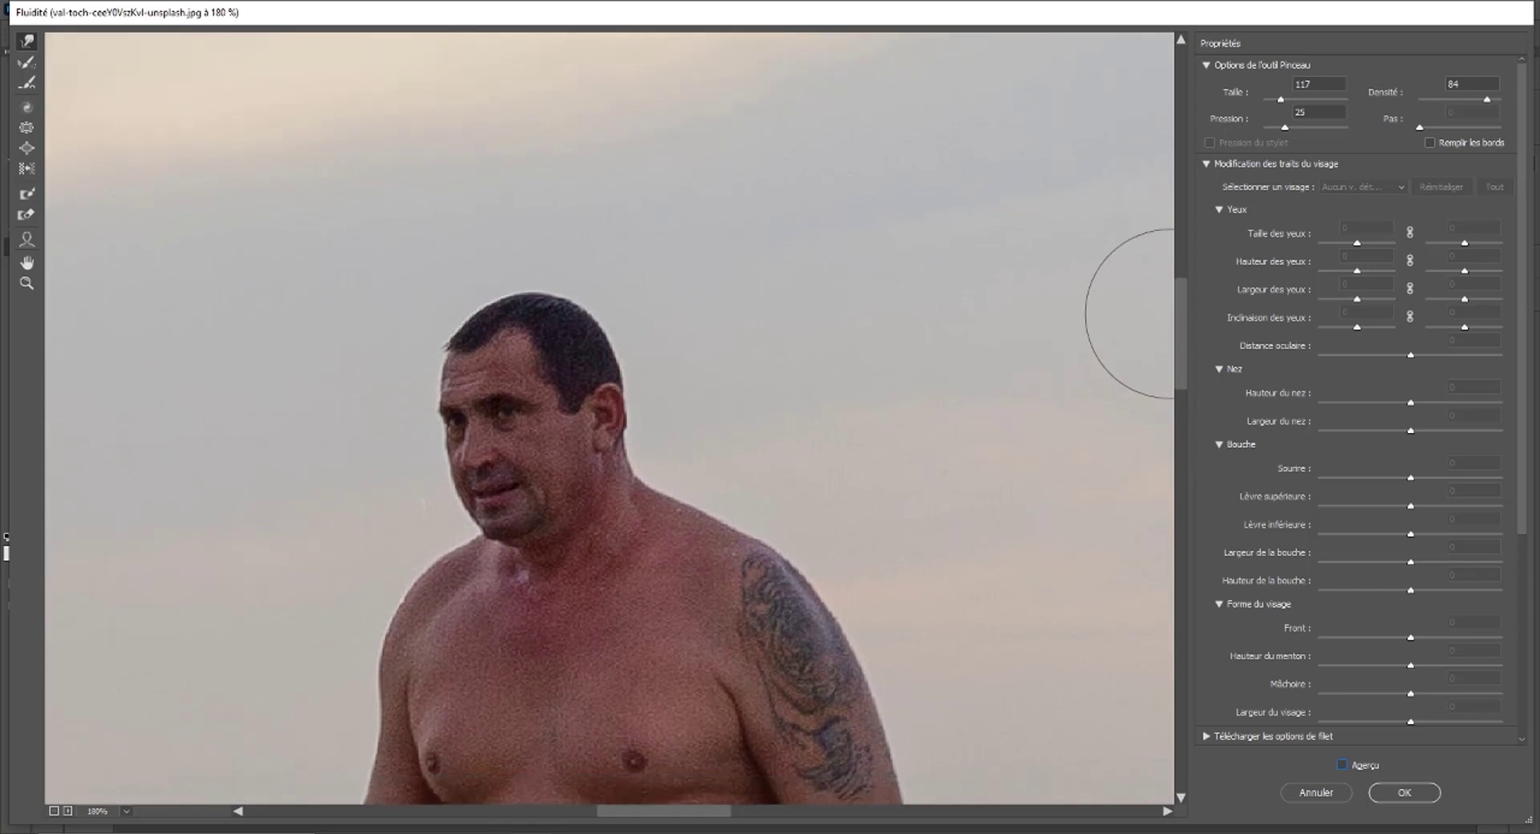
scroll(1163, 321, "down", 1)
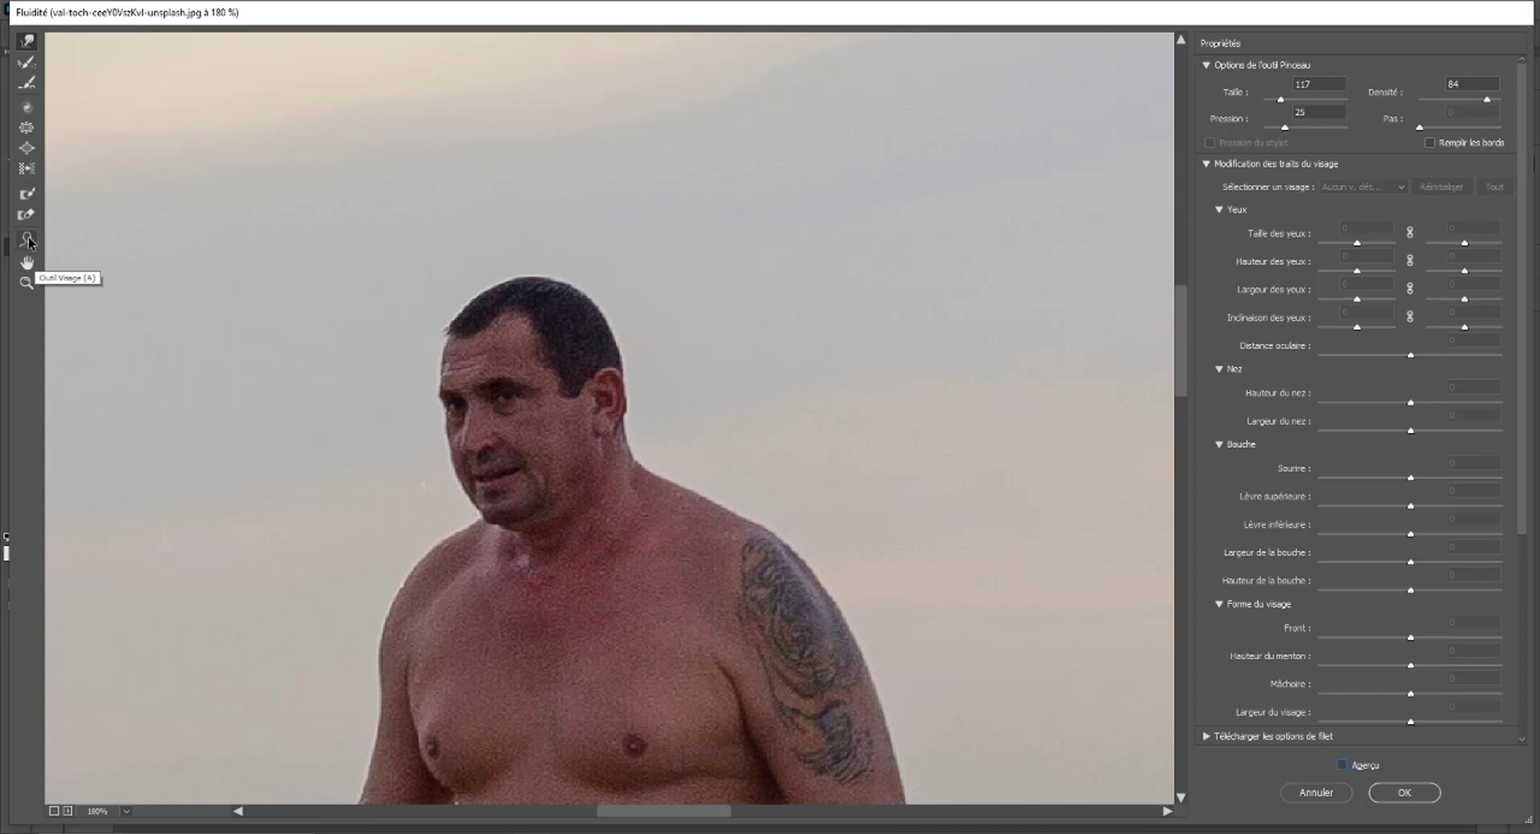
Dismiss the 'Aucun visage détecté' alert, re-enable Aperçu, and apply Liquify to the swimmer's torso.
left_click(28, 241)
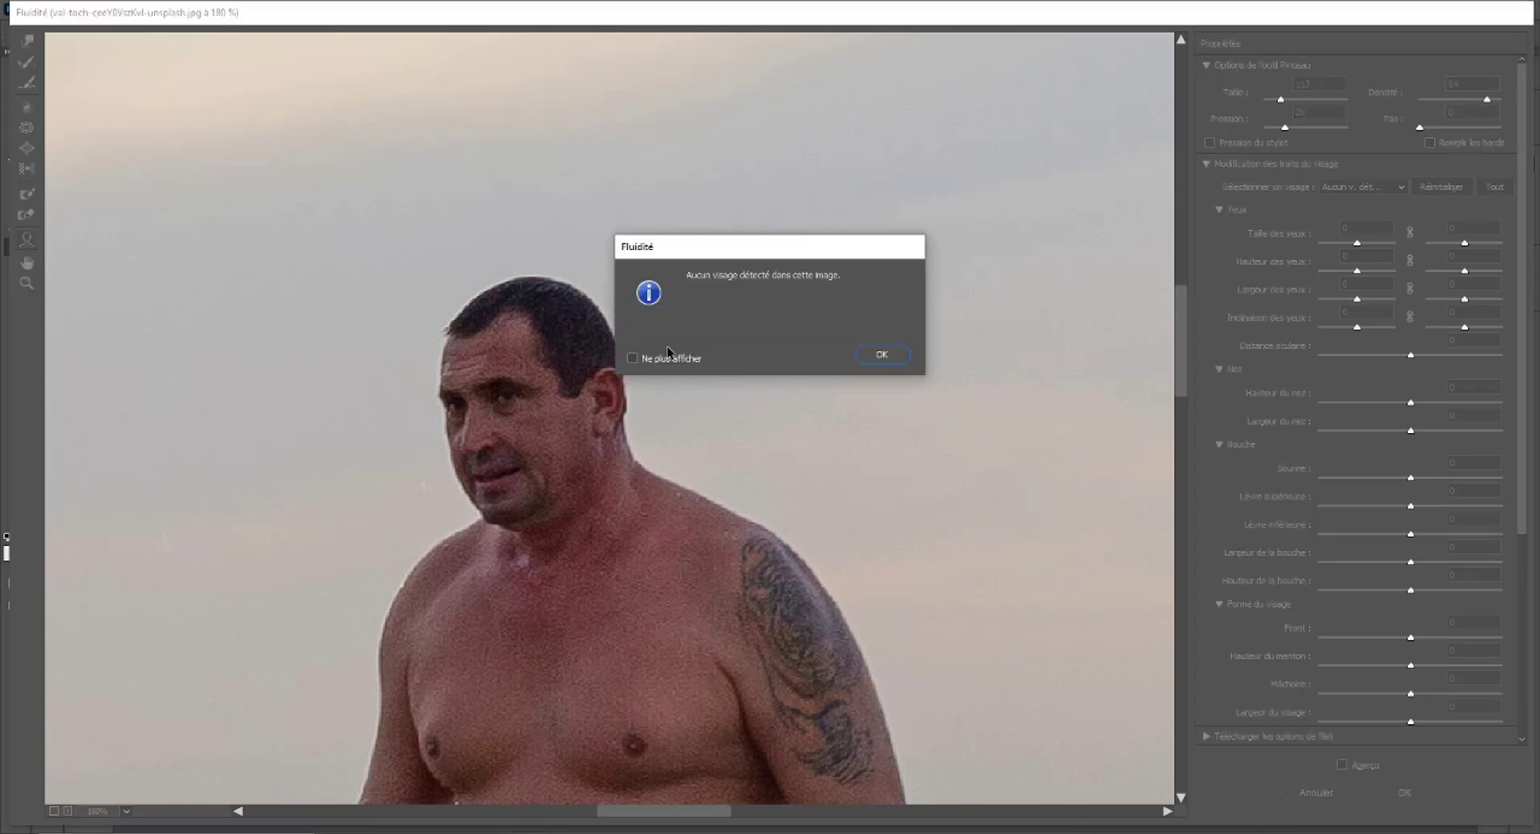
left_click(881, 353)
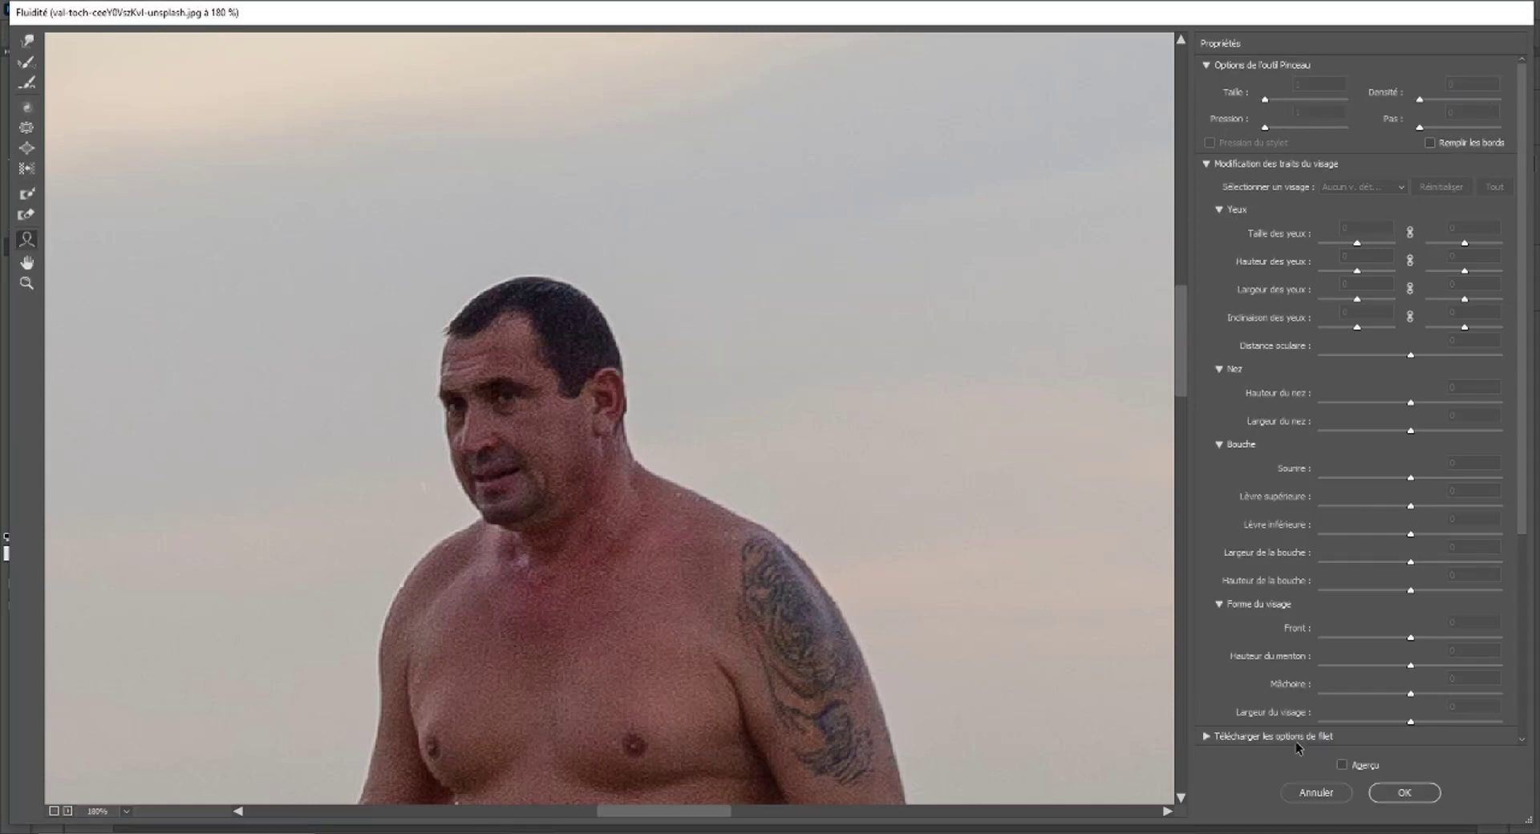
left_click(1341, 765)
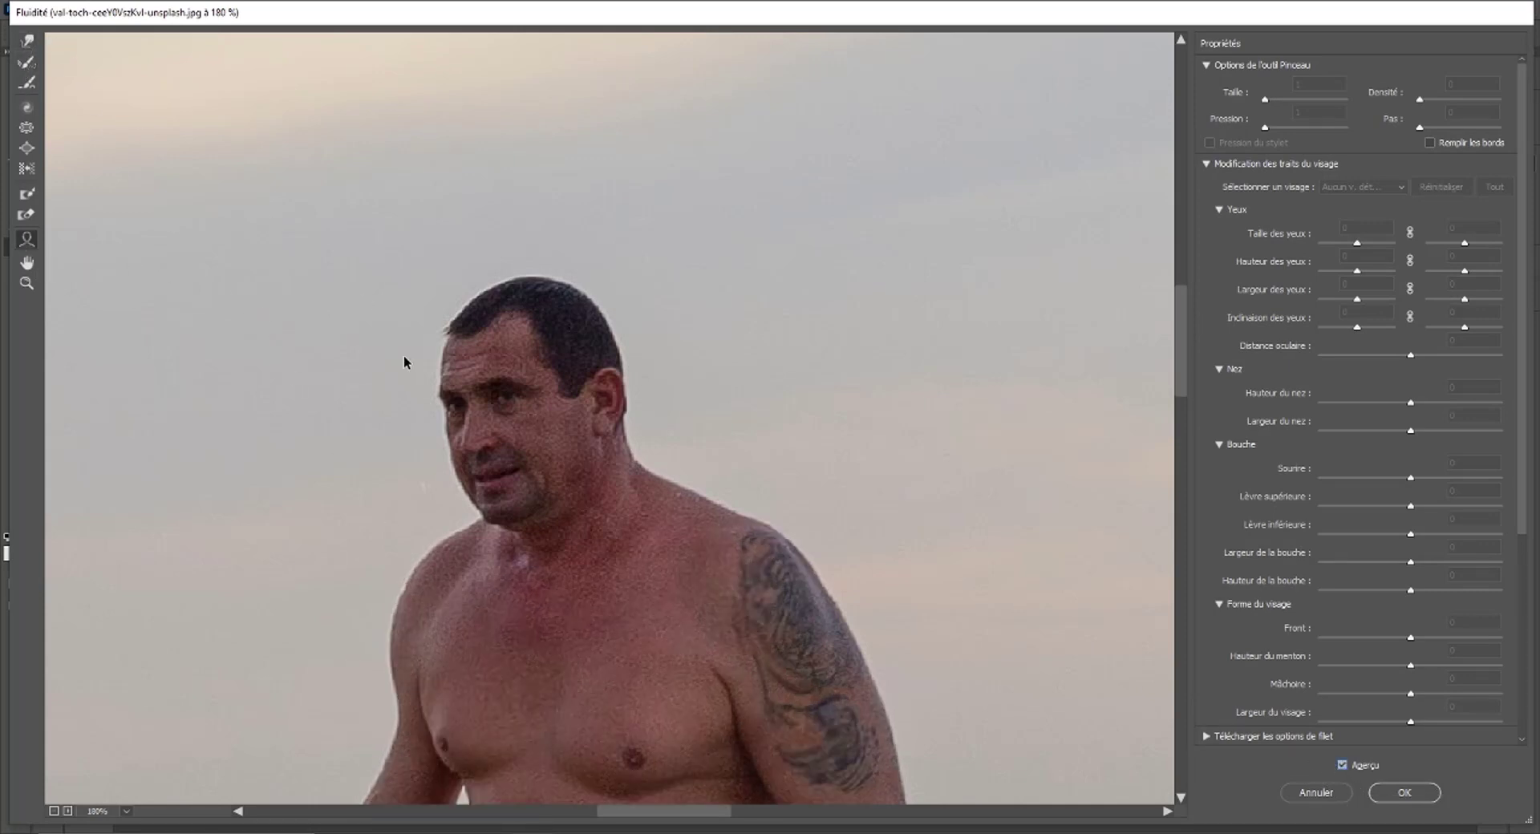
left_click(1315, 794)
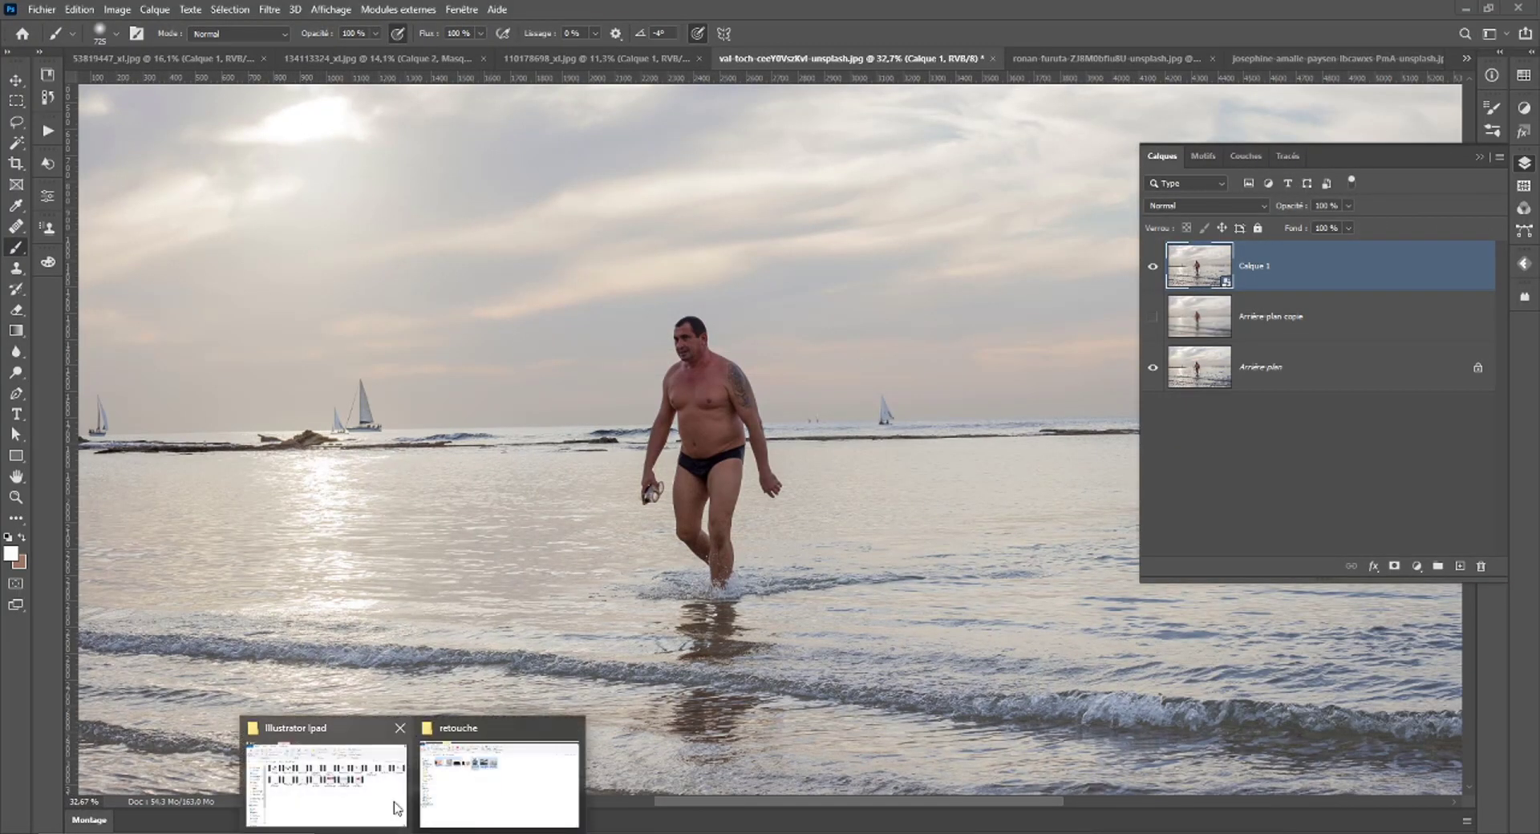
In Explorer, open live > double > image and drag 115672411_xl.jpg into Photoshop.
left_click(478, 773)
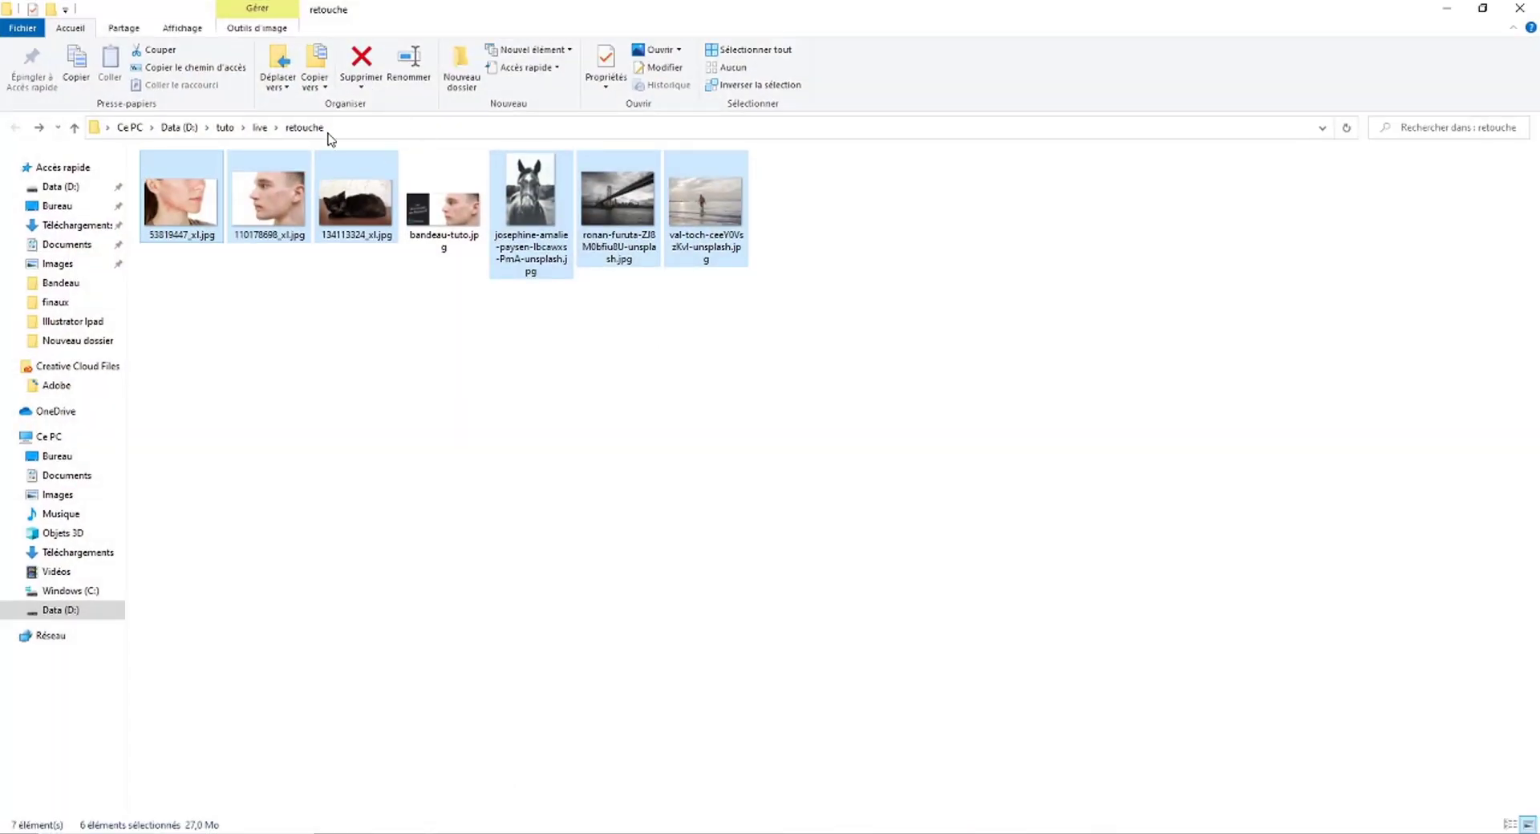
left_click(260, 128)
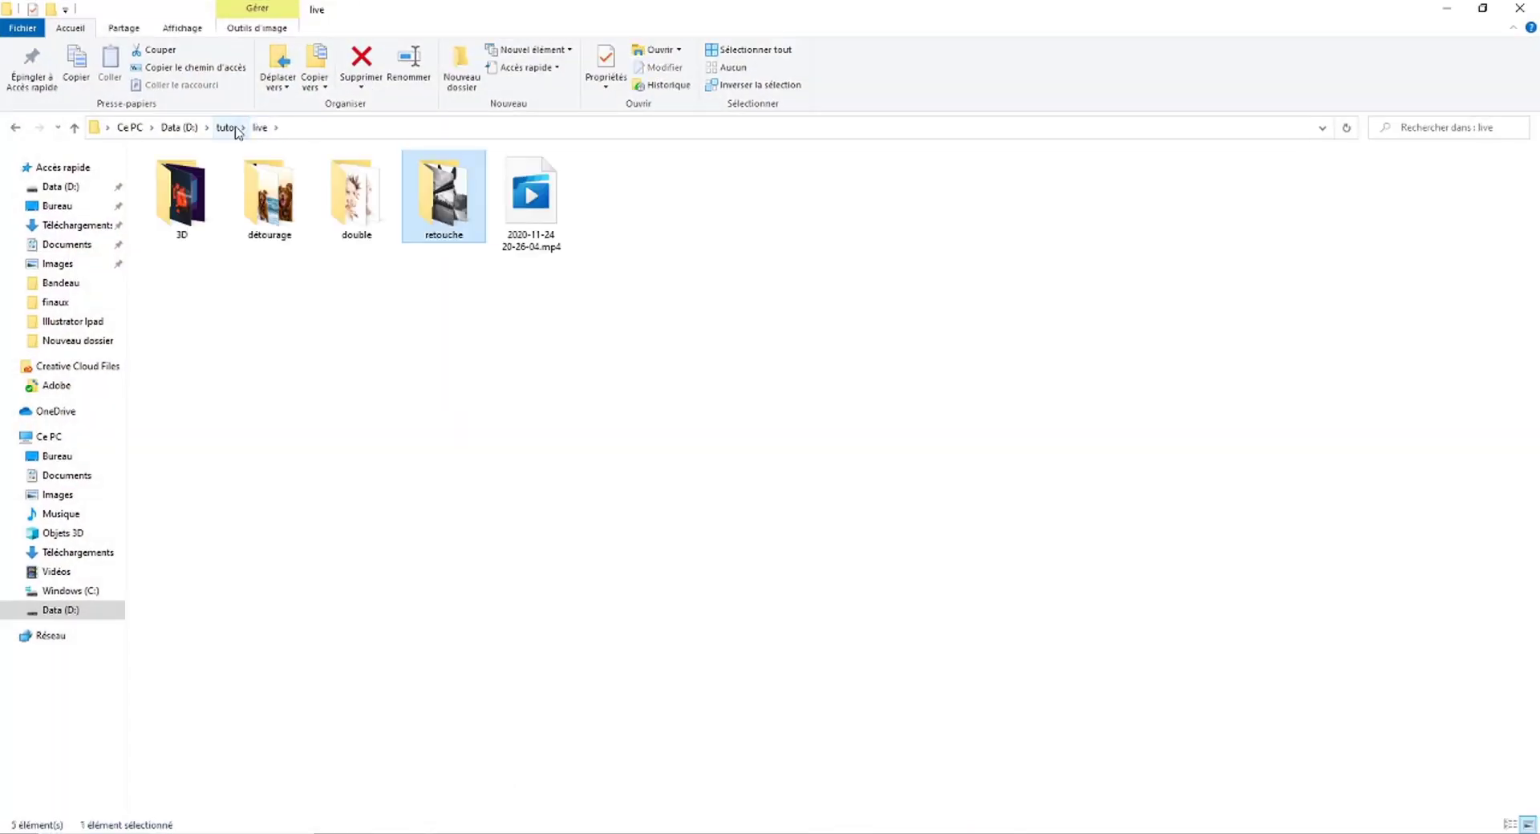
double_click(338, 197)
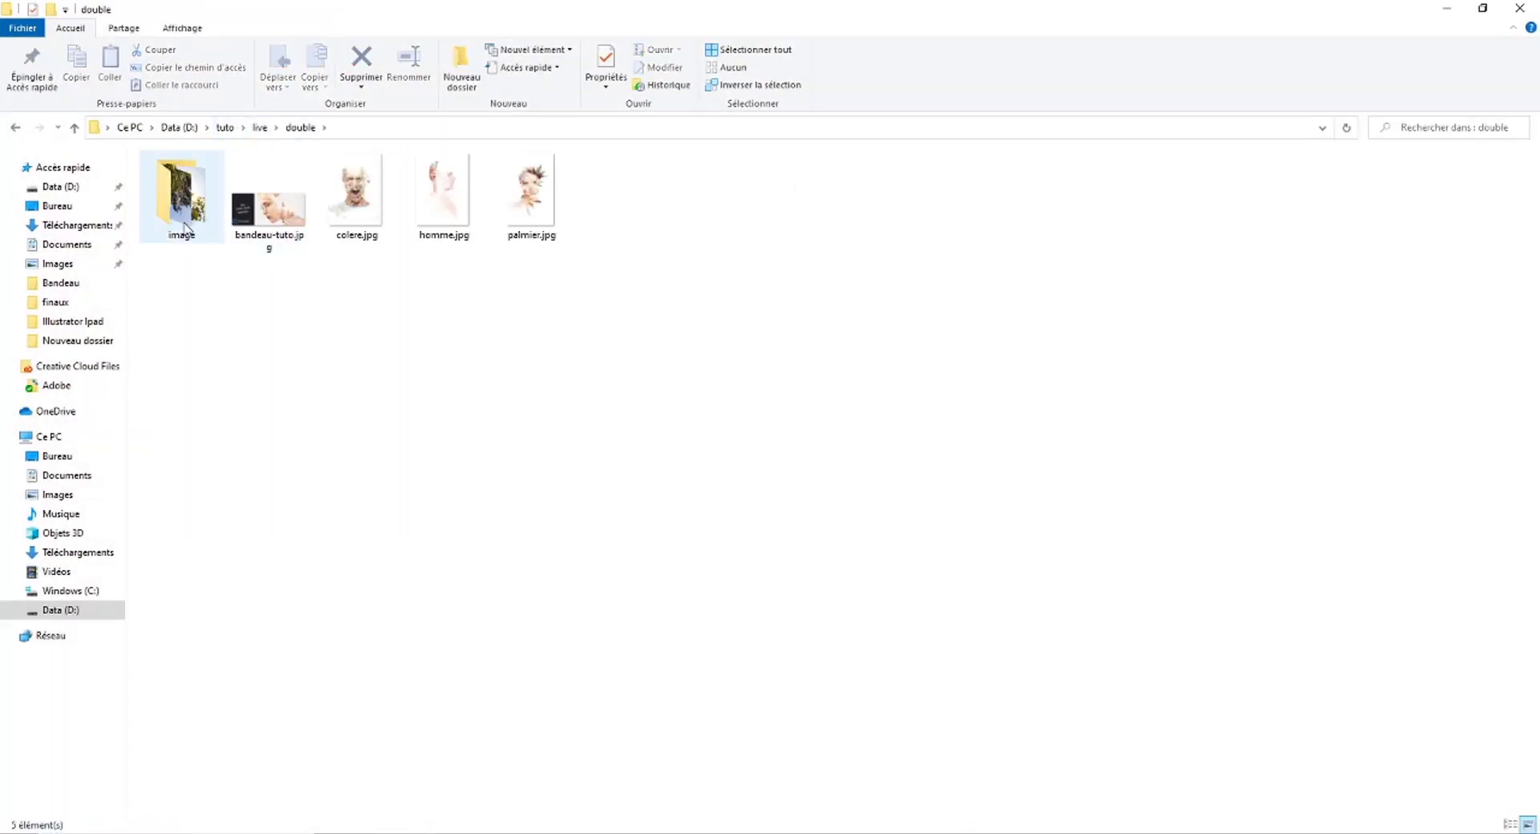
double_click(183, 227)
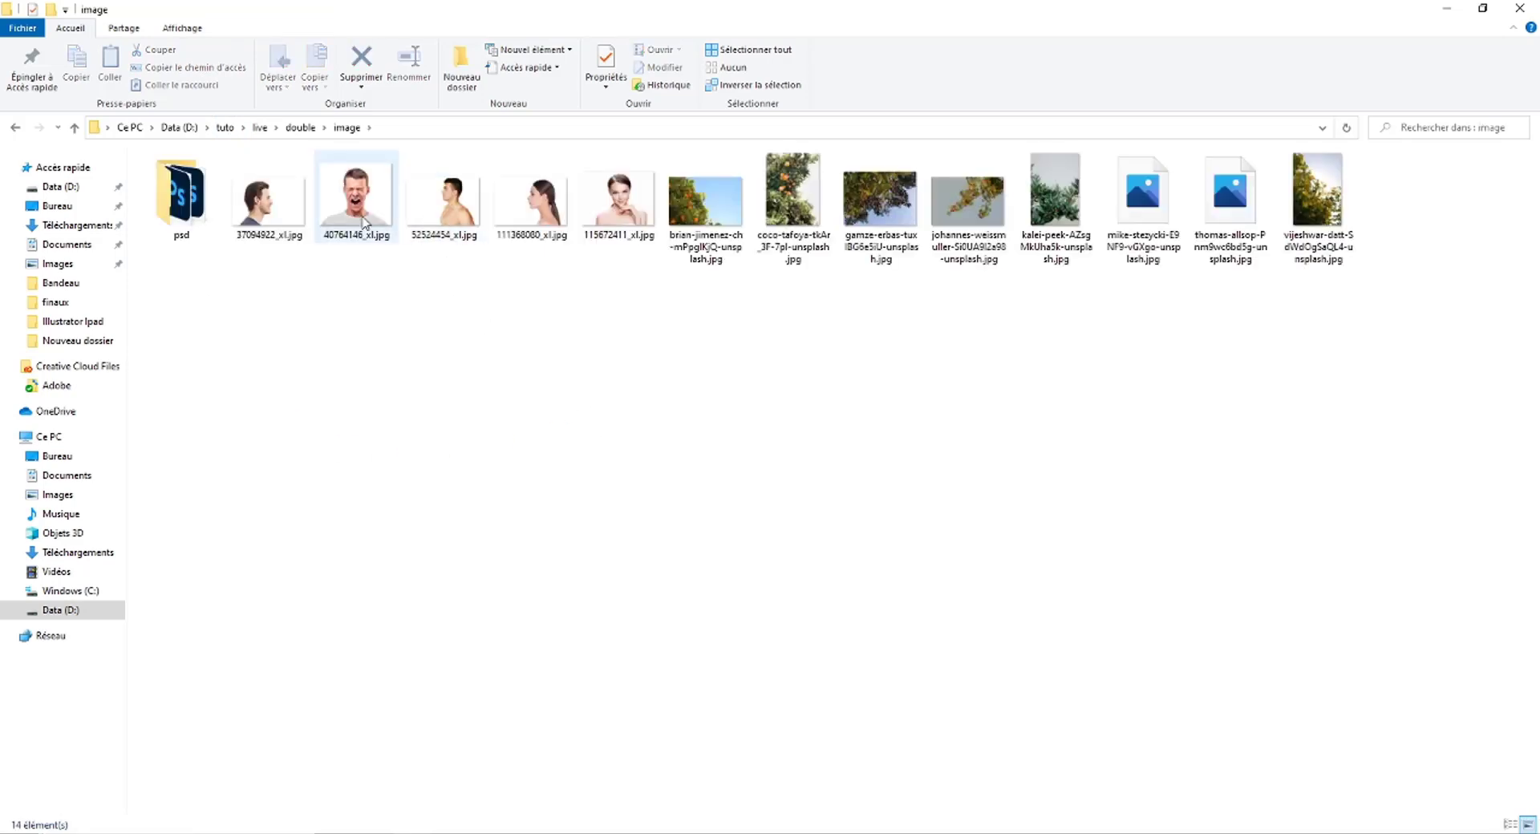
mouse_move(624, 232)
left_mouse_down()
mouse_move(590, 238)
mouse_move(525, 728)
mouse_move(536, 826)
mouse_move(554, 539)
left_mouse_up()
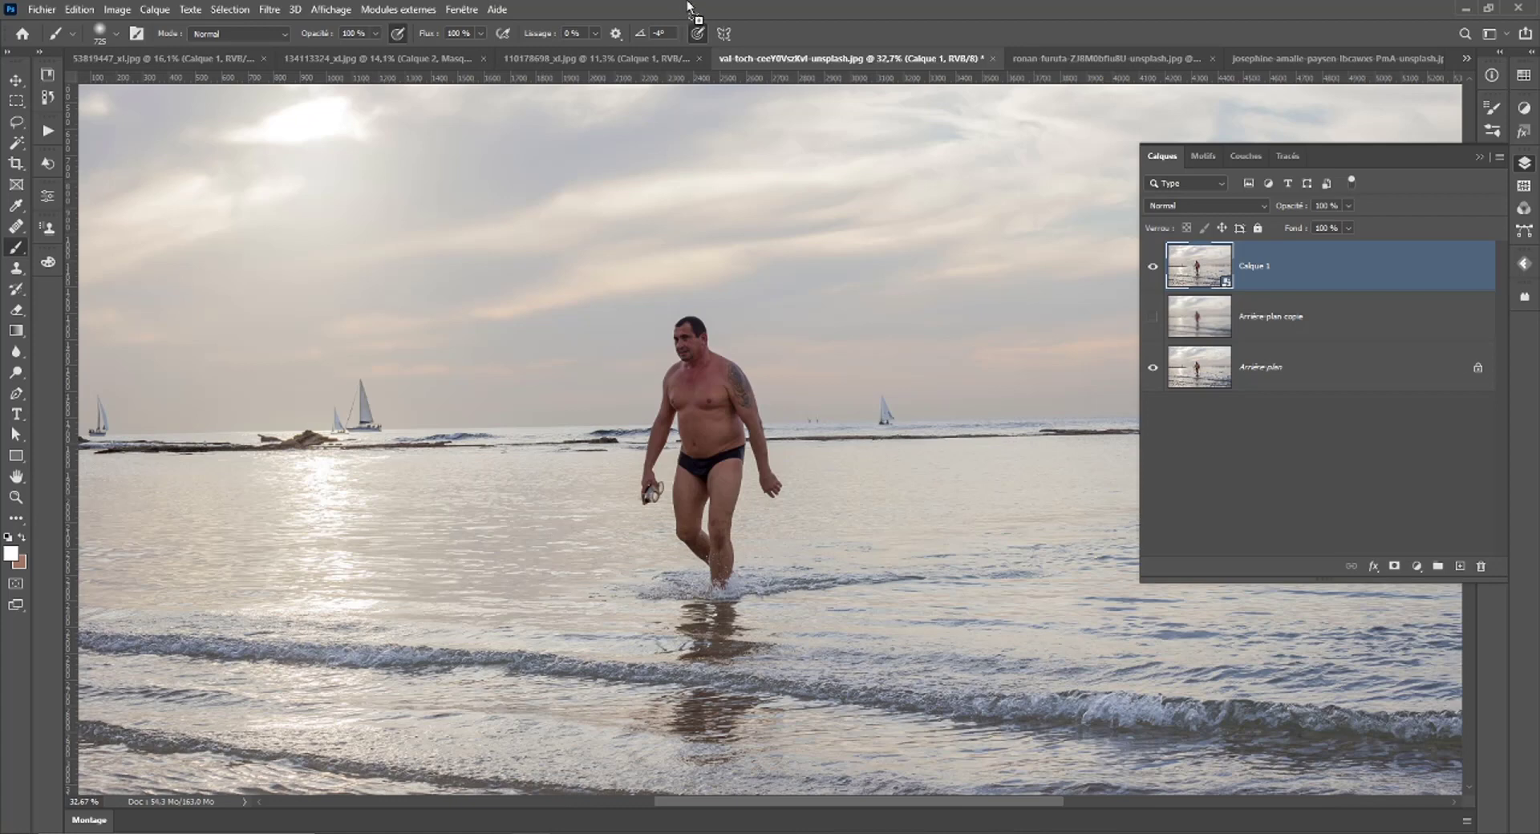
Open 115672411_xl.jpg, duplicate it to Calque 1 as a smart object, and open Fluidité.
left_click_drag(688, 8, 688, 11)
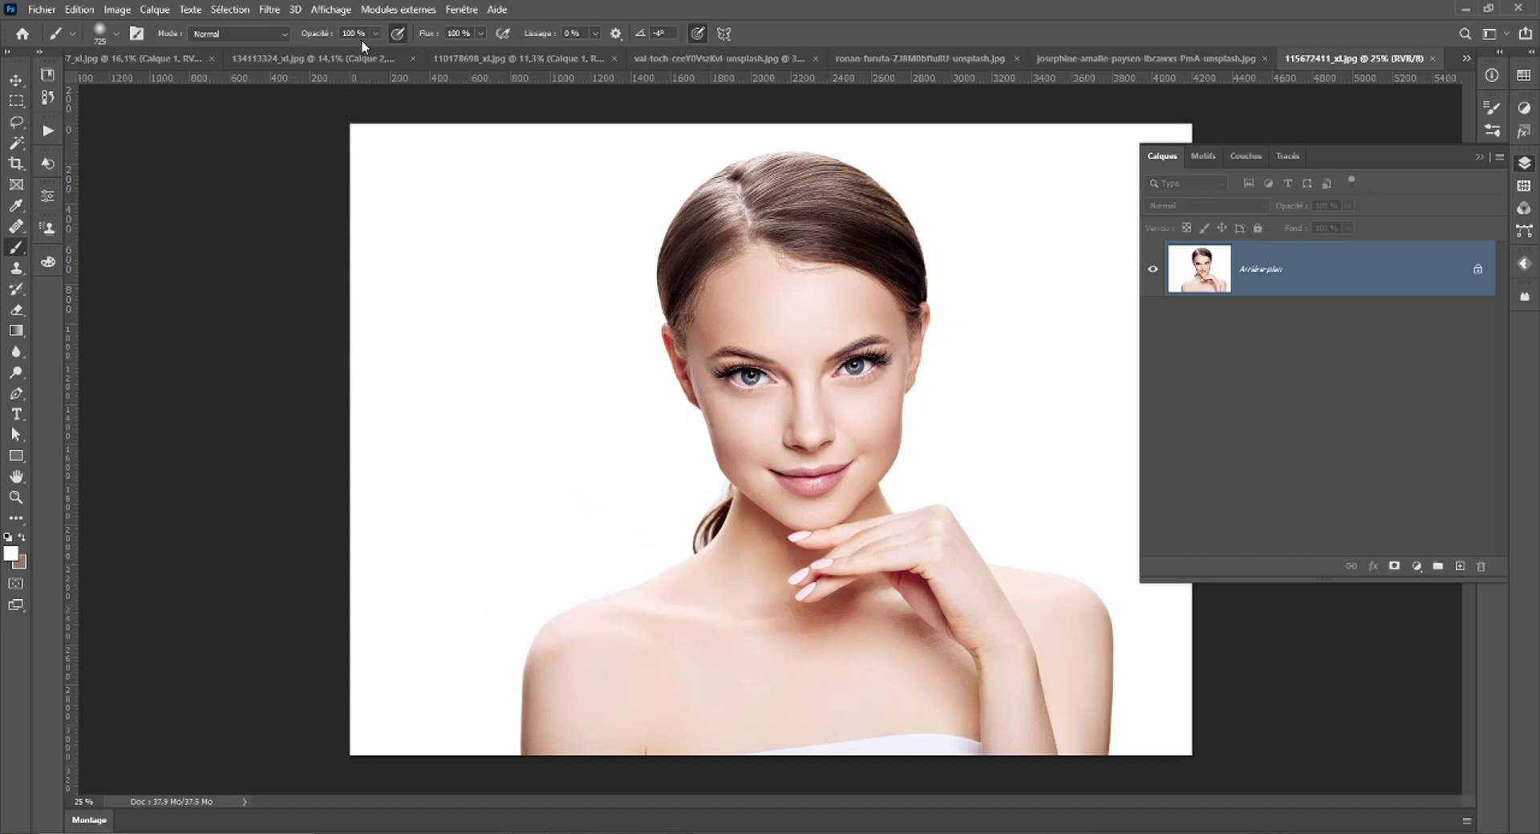
key("ctrl+j")
right_click(1293, 273)
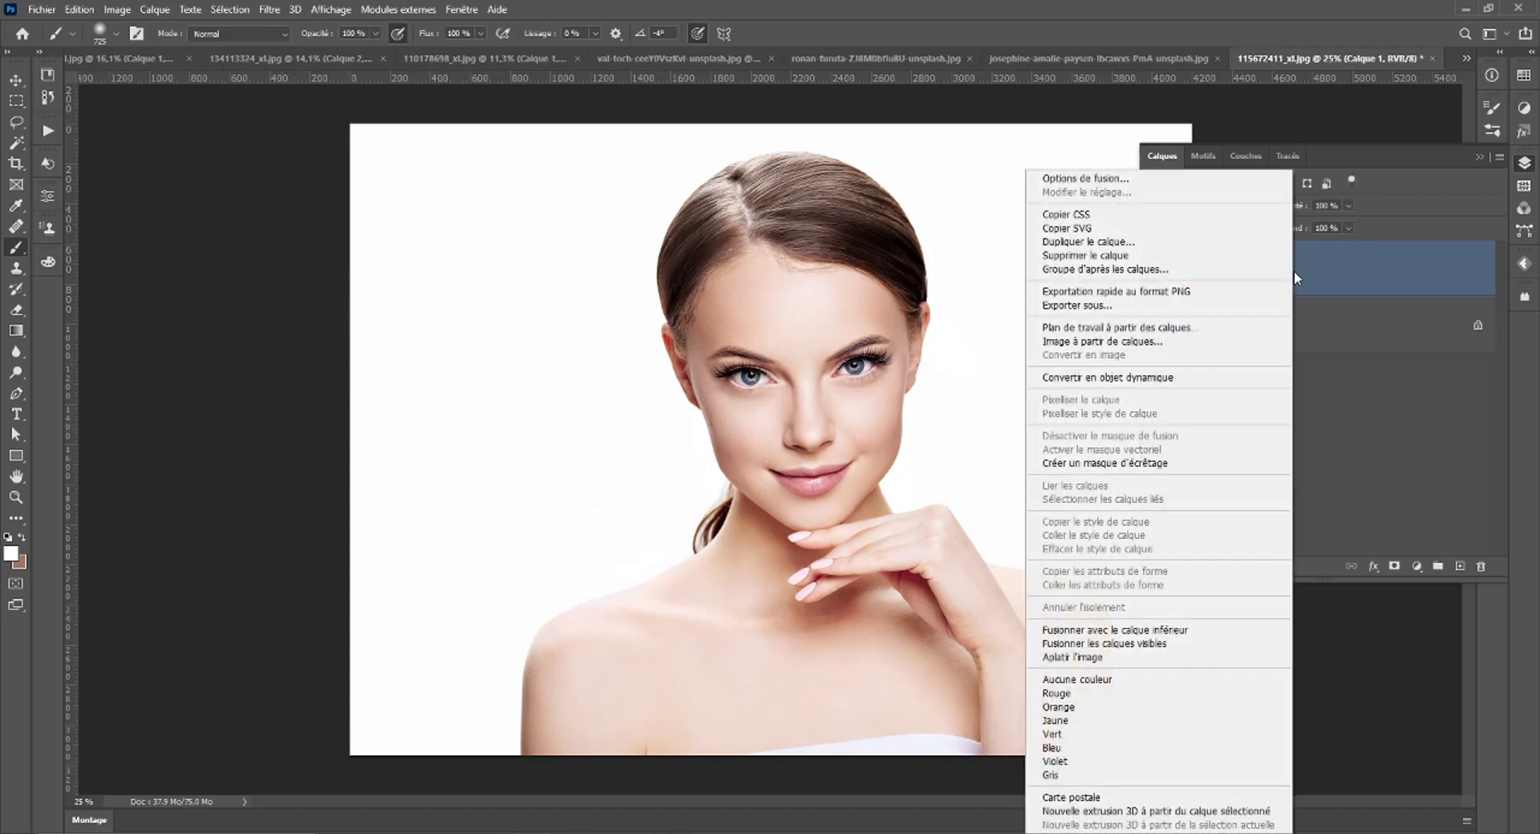
left_click(1147, 375)
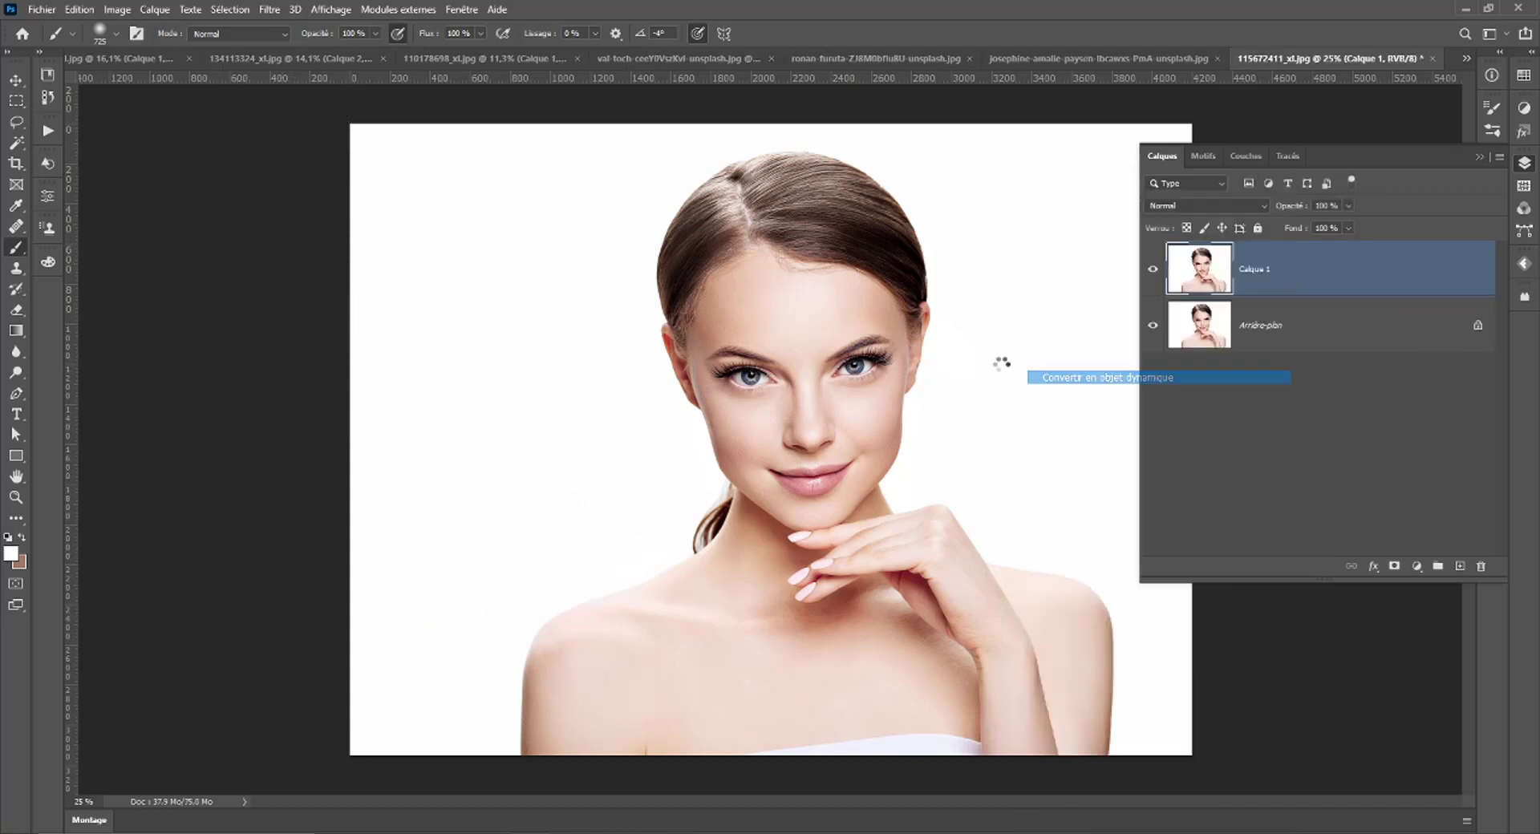
left_click(291, 11)
left_click(321, 160)
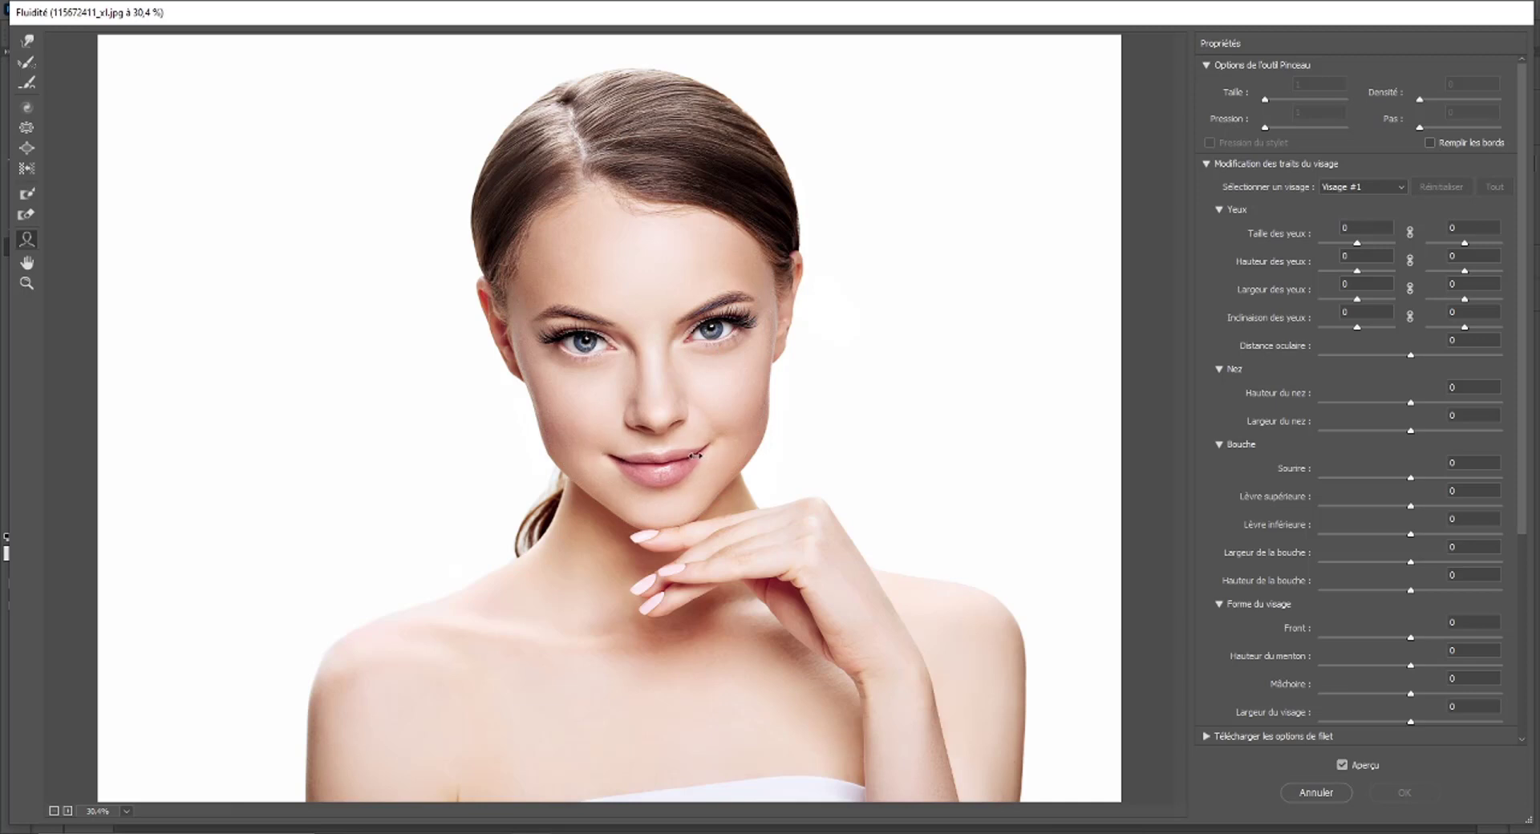
Reshape the face: smile -66, nose width -24, chin height 100, forehead -100, face width -31.
left_click_drag(703, 453, 705, 451)
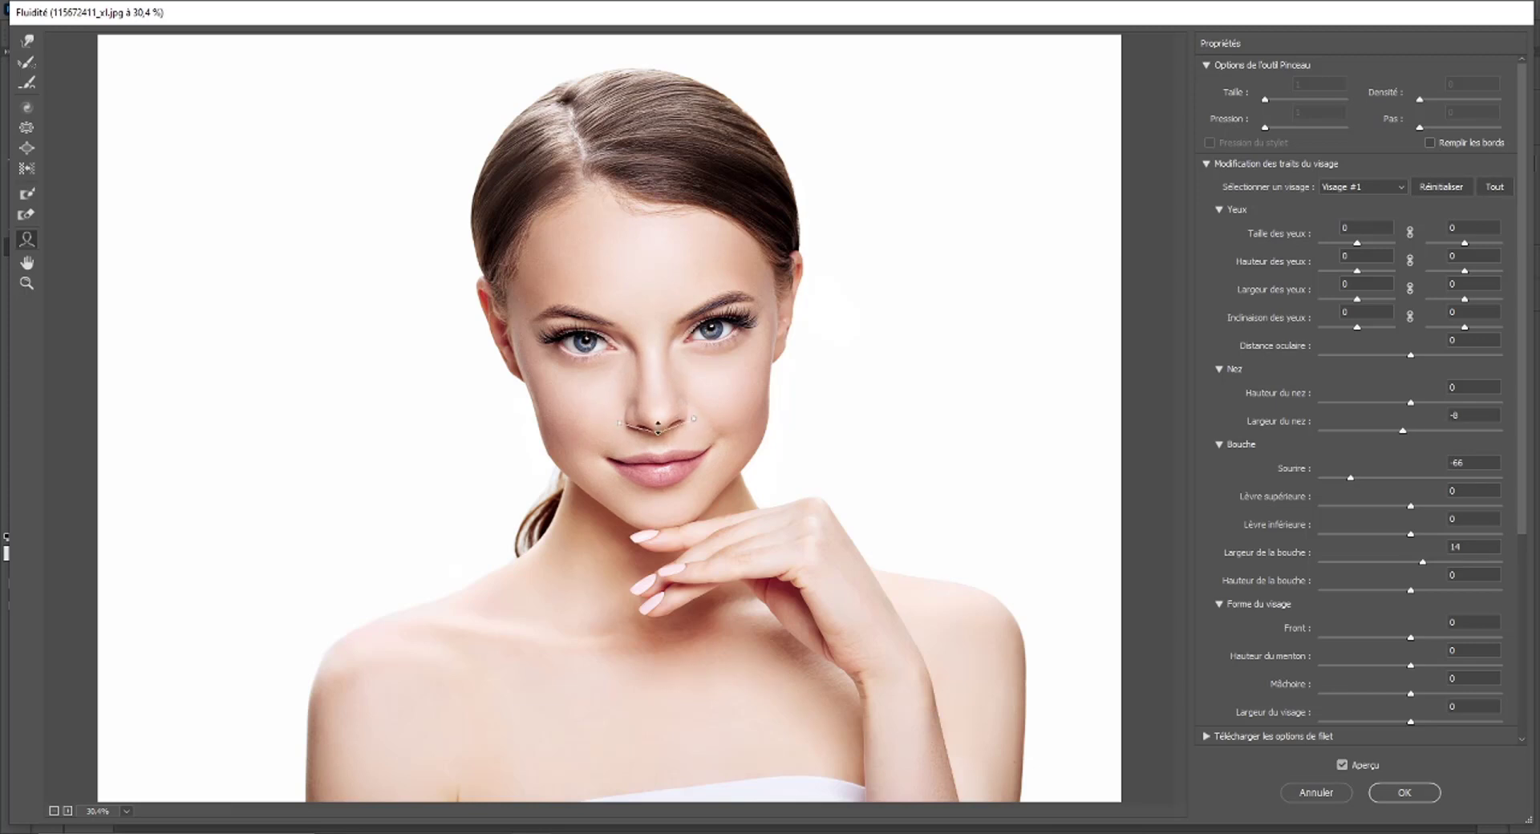
mouse_move(579, 339)
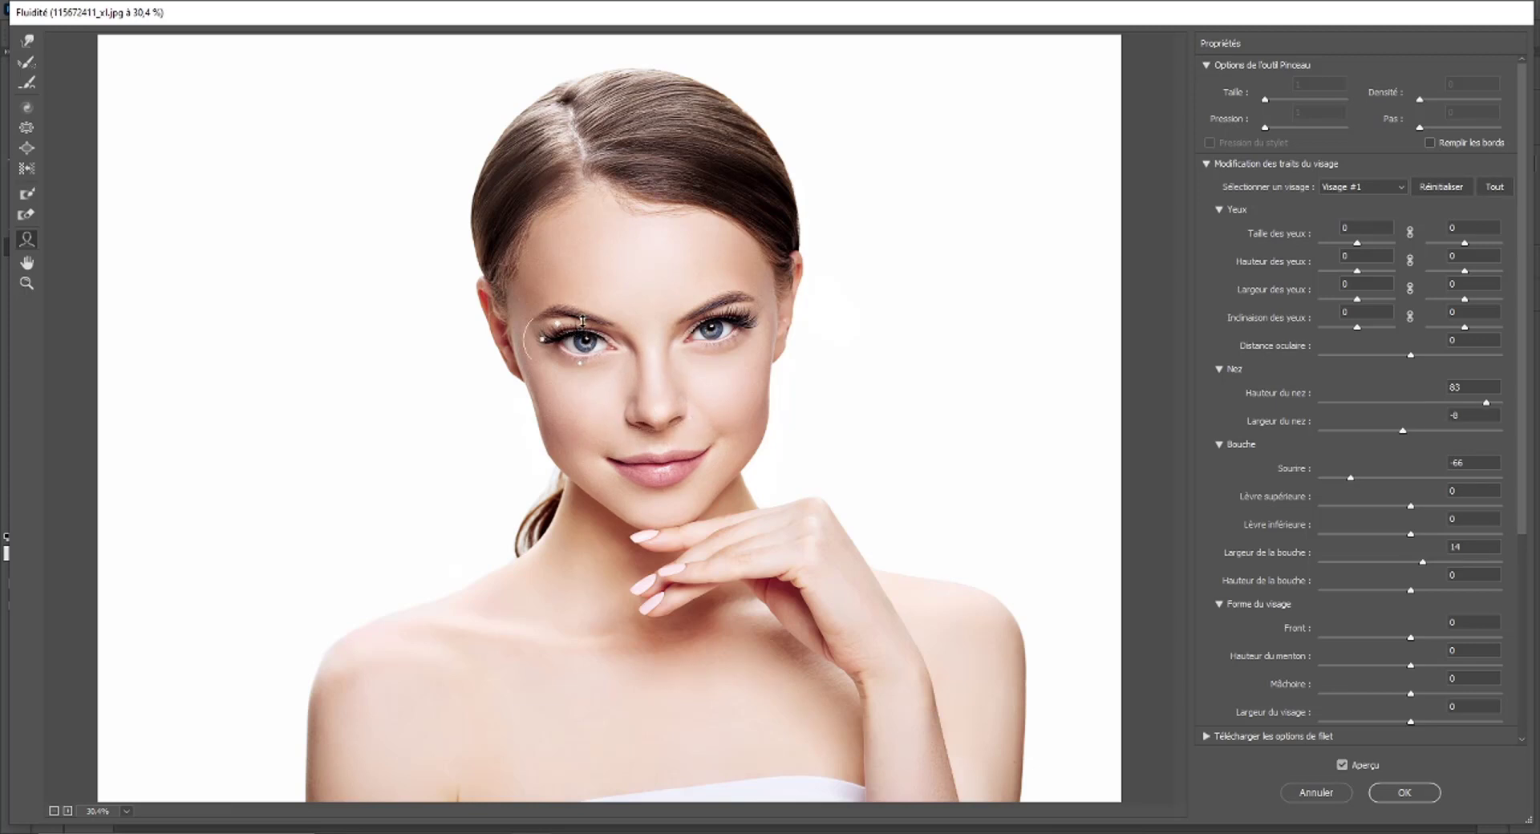
left_click_drag(583, 315, 583, 304)
left_click_drag(770, 302, 772, 314)
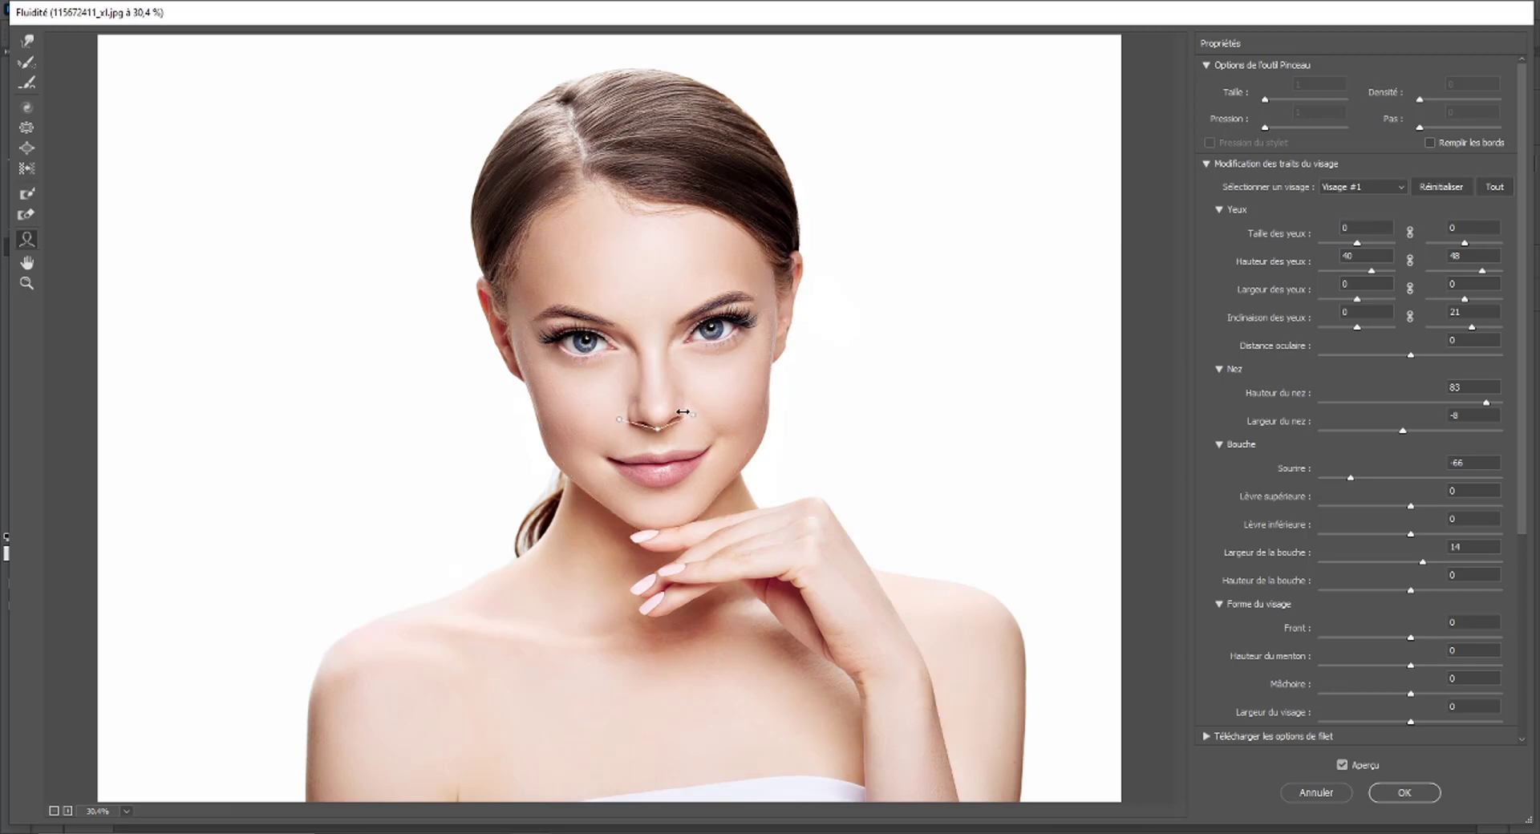
left_click_drag(685, 403, 675, 402)
left_click_drag(662, 527, 656, 508)
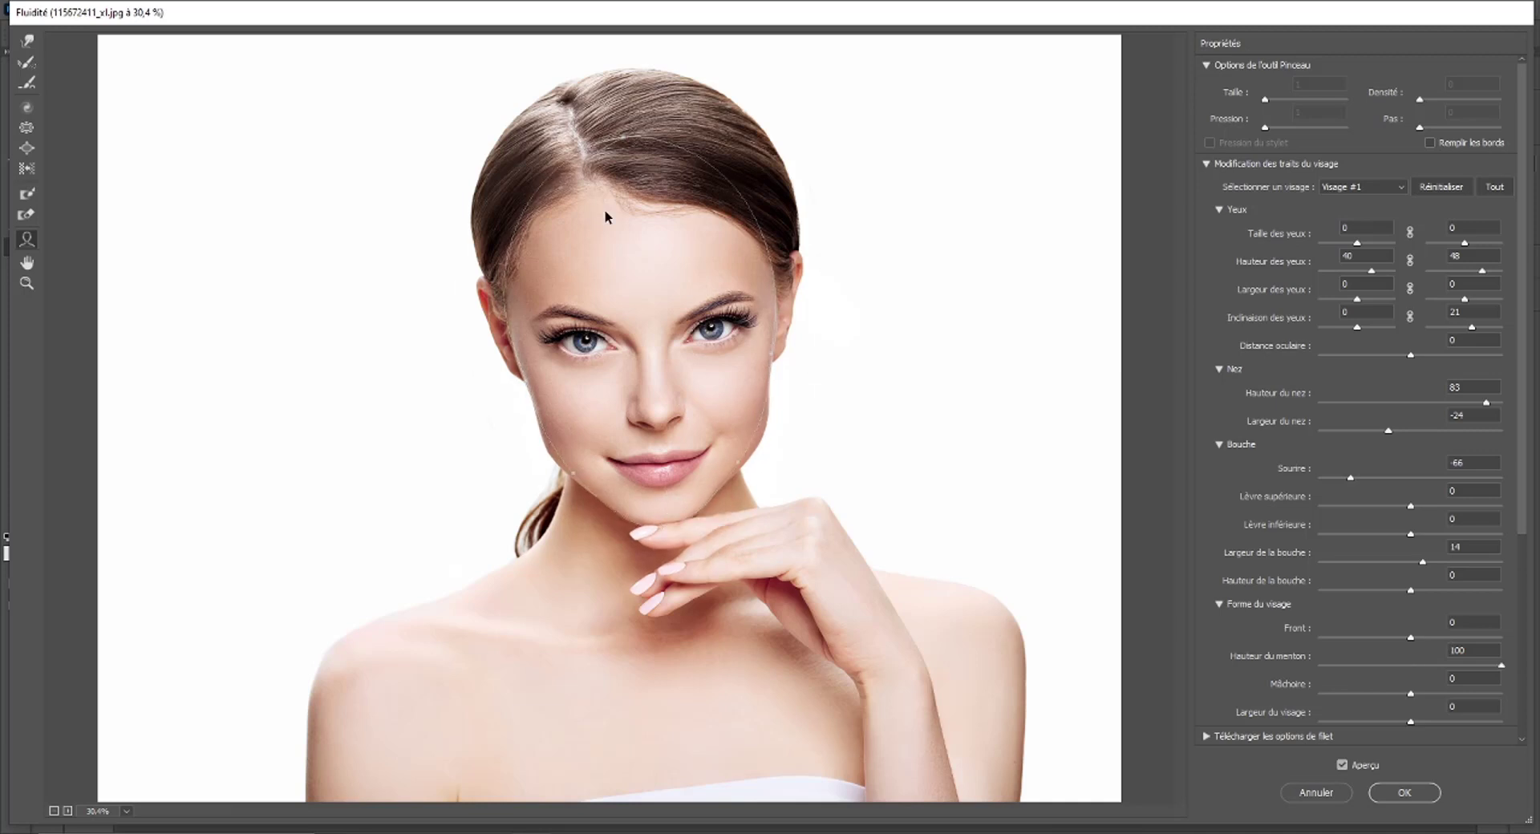
mouse_move(608, 216)
left_click_drag(628, 139, 625, 169)
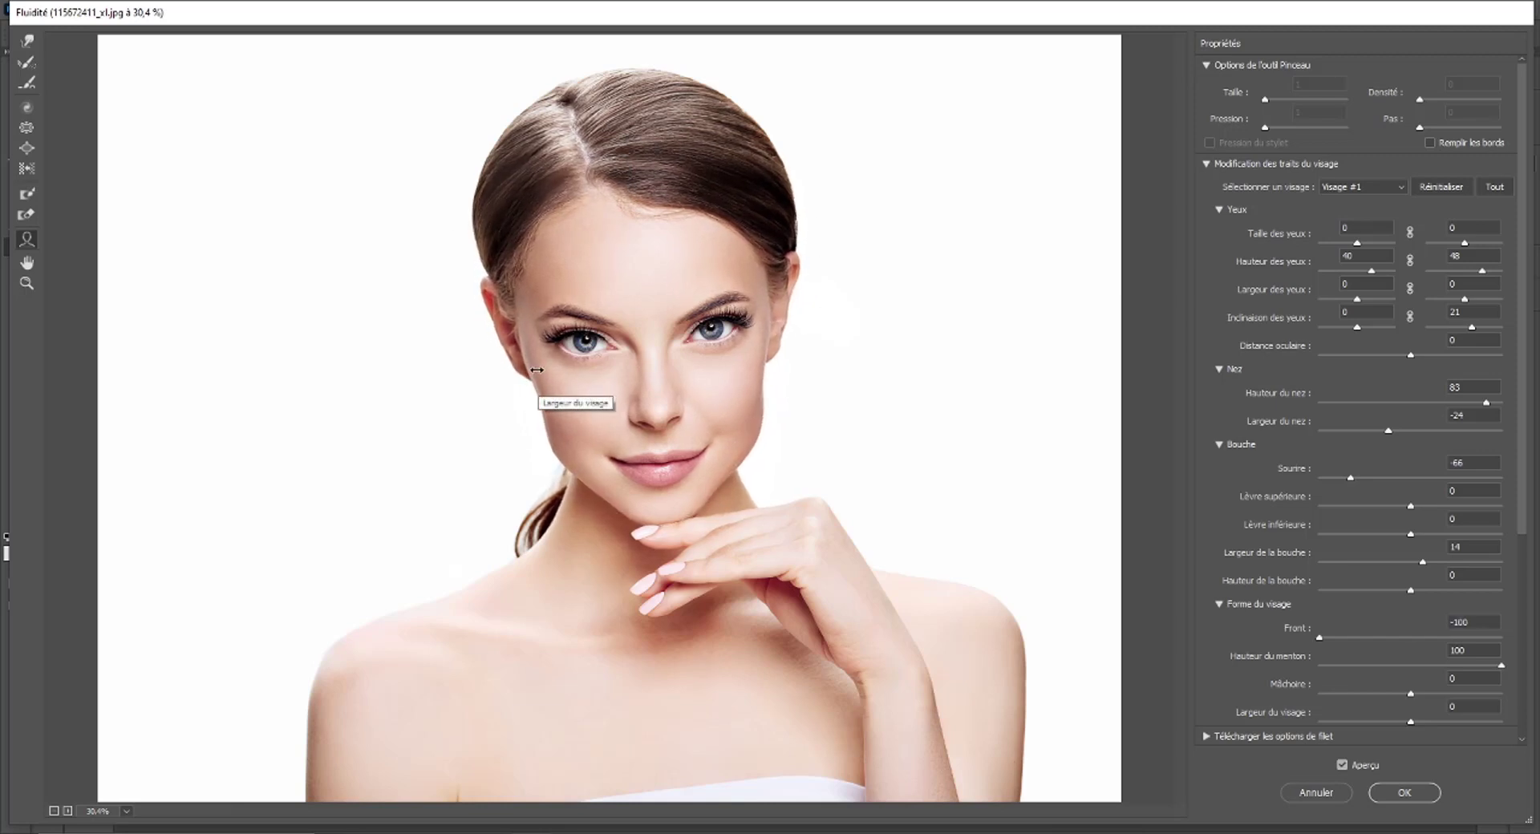
left_click_drag(533, 369, 545, 370)
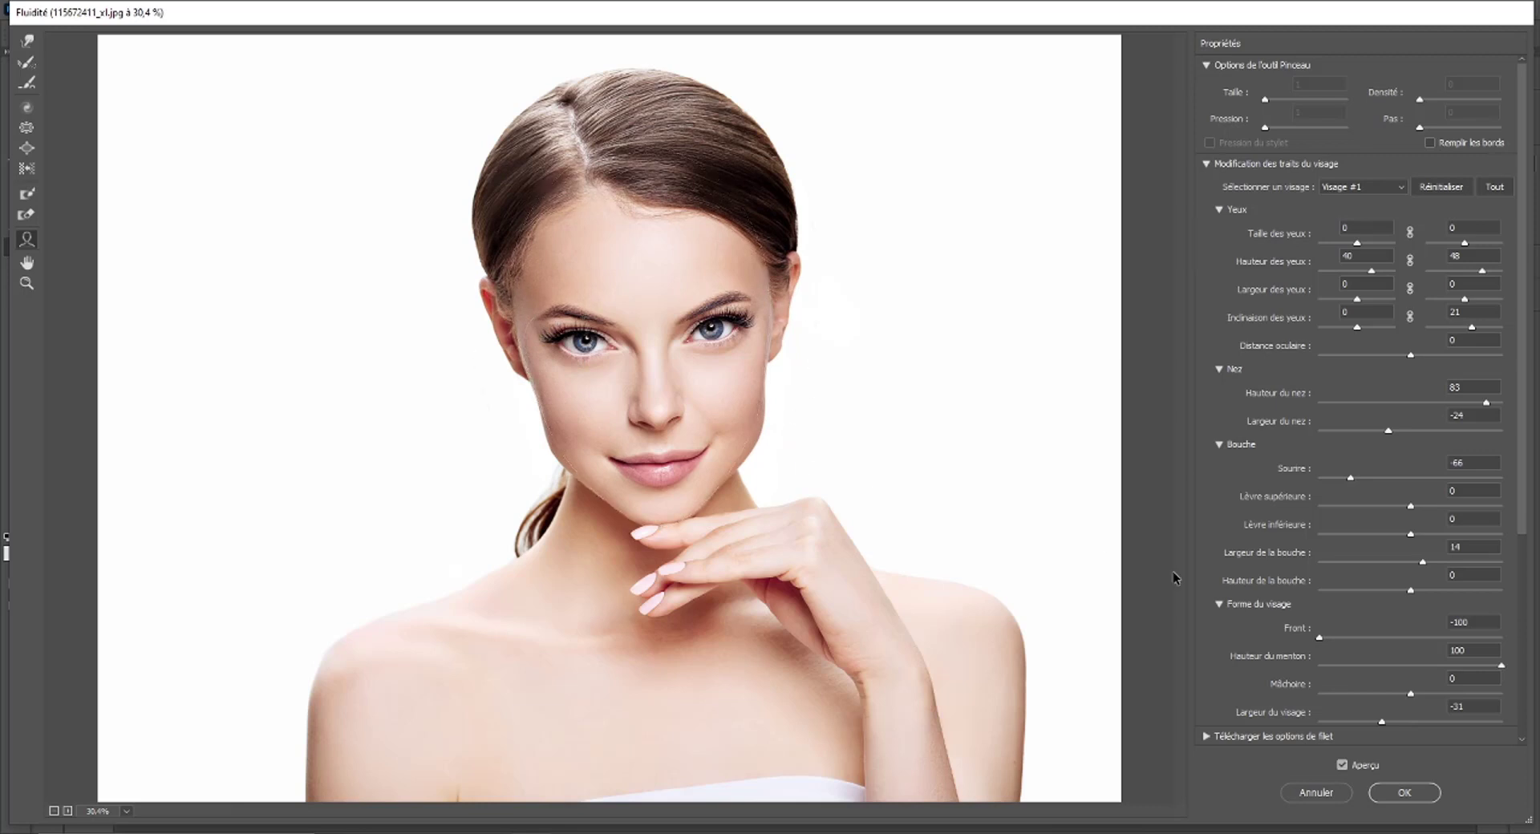
Toggle Aperçu repeatedly to compare the reshaped face with the original.
left_click(1342, 764)
left_click(1342, 765)
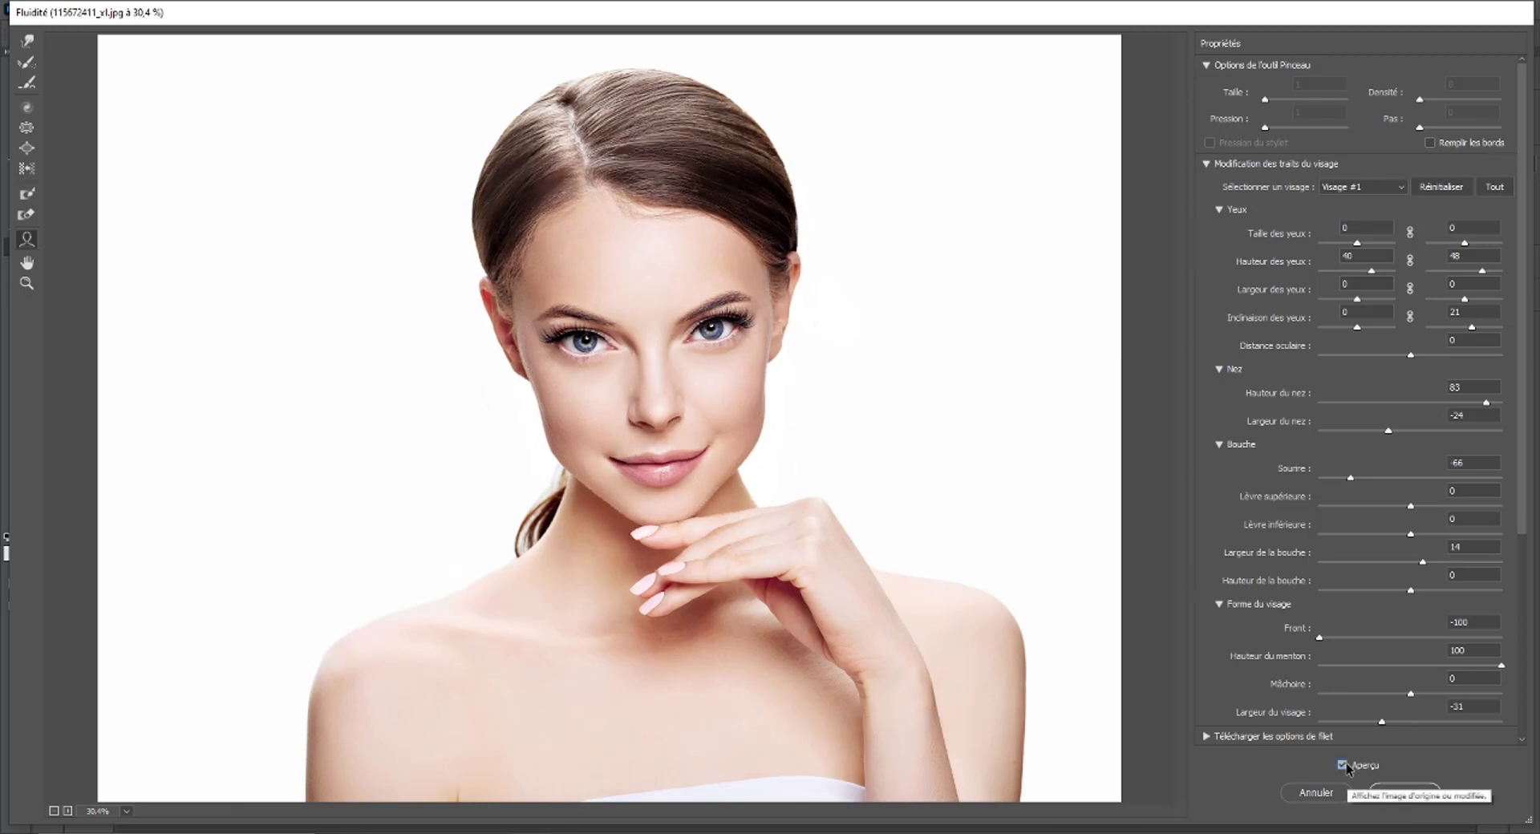
left_click(1342, 764)
left_click(1342, 765)
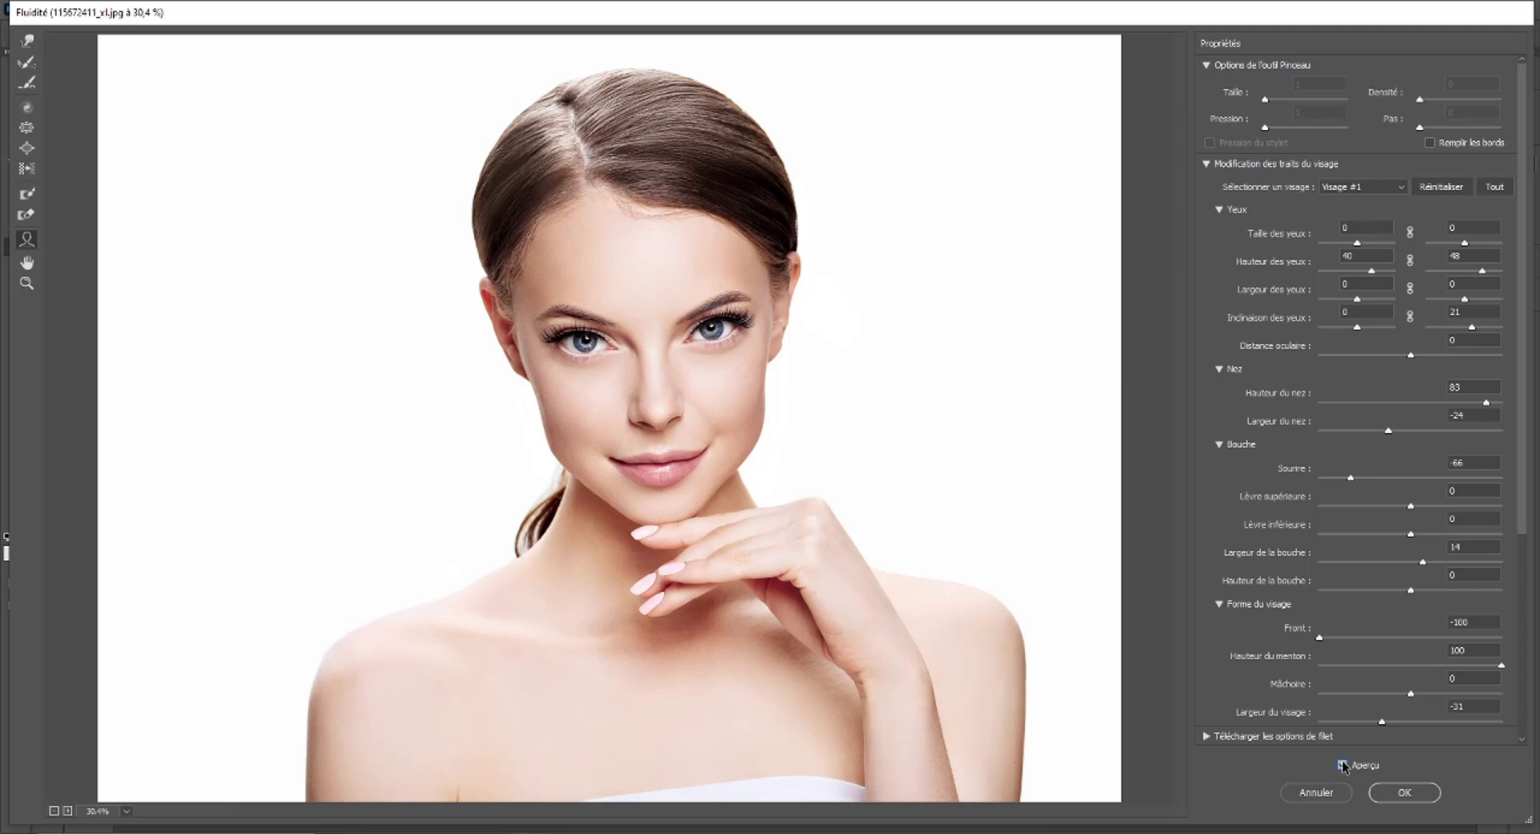
left_click(1342, 764)
left_click(1342, 765)
left_click(1341, 765)
left_click(1342, 764)
Try the Forward Warp tool on the cheek and eye, resizing its brush to about 236.
left_click(29, 41)
left_click_drag(758, 392, 762, 385)
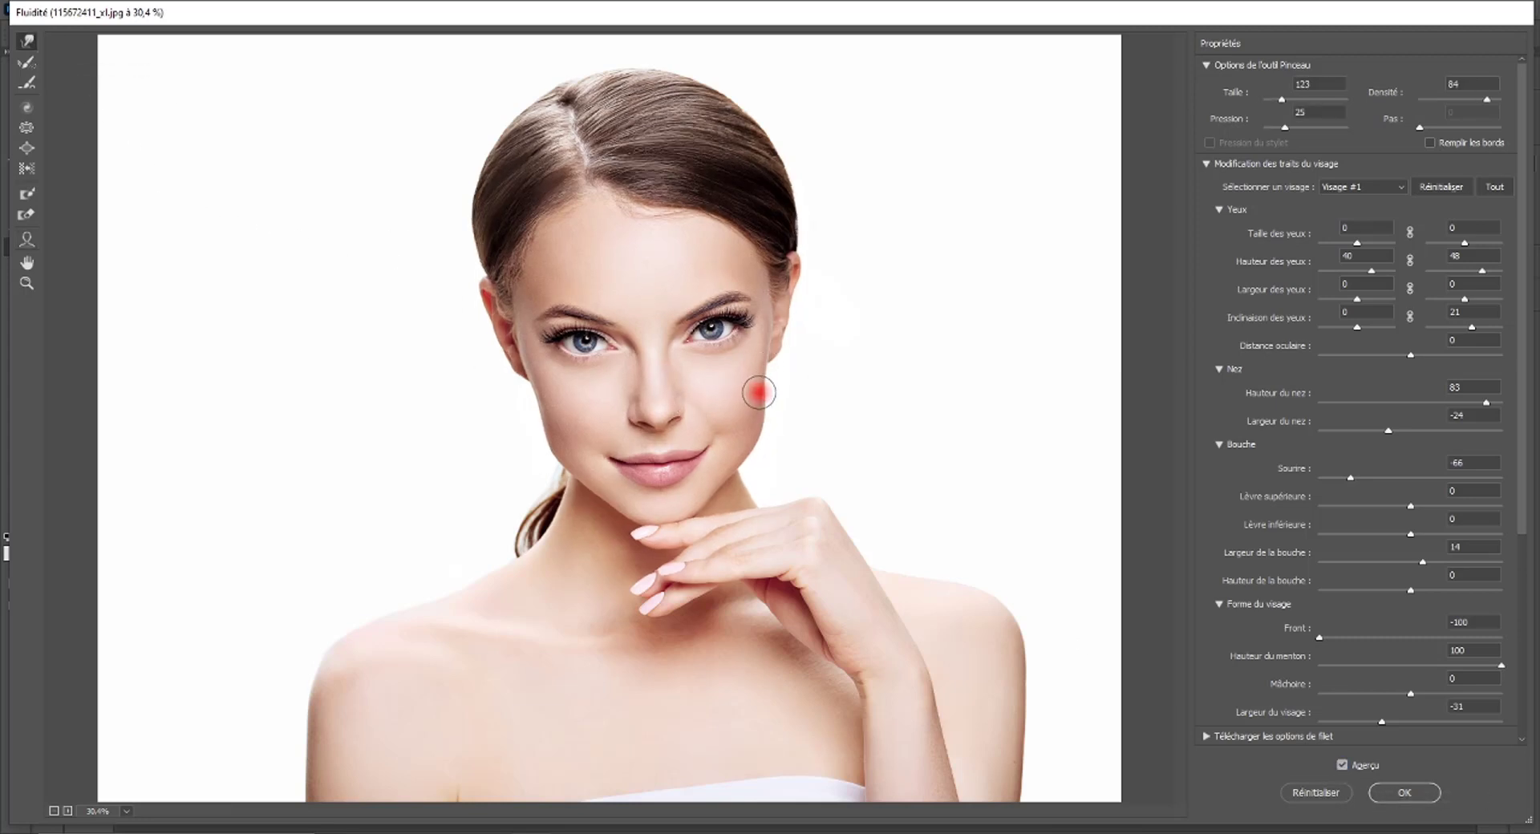
scroll(653, 378, "up", 1)
scroll(663, 376, "up", 1)
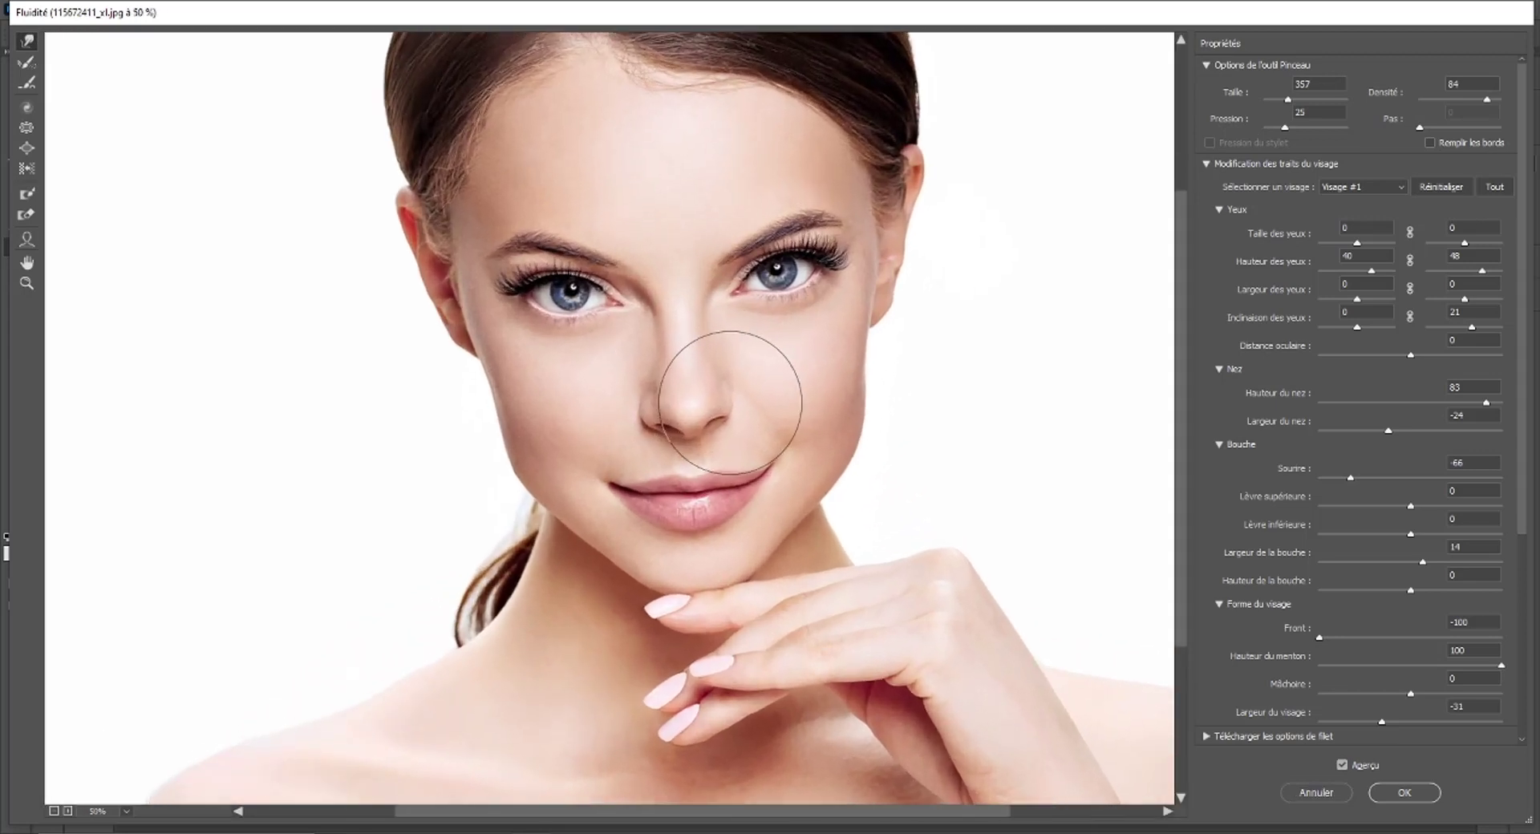
scroll(815, 385, "up", 1)
left_click(819, 354)
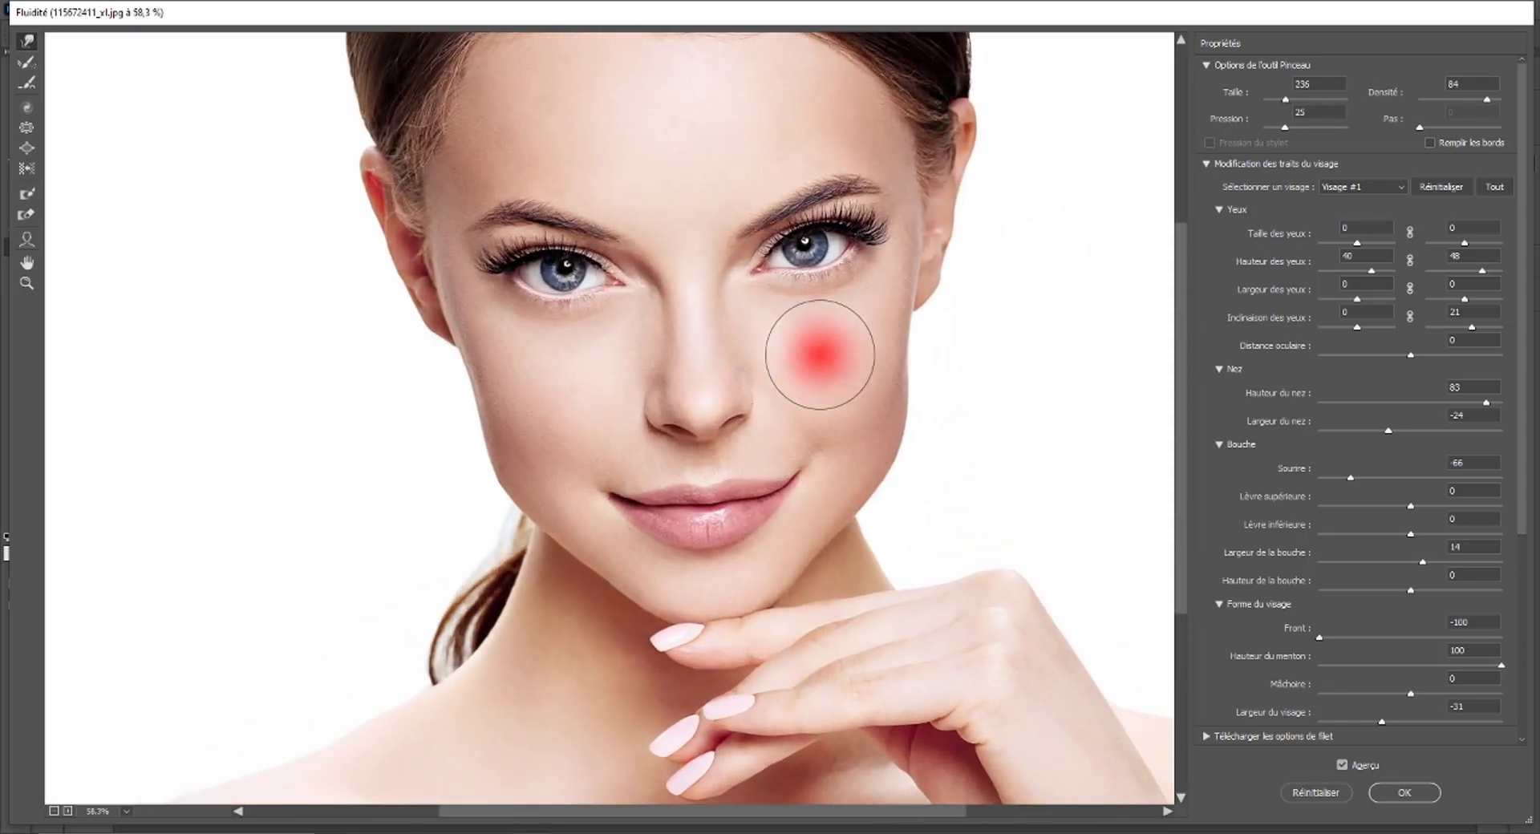
left_click_drag(820, 354, 720, 401)
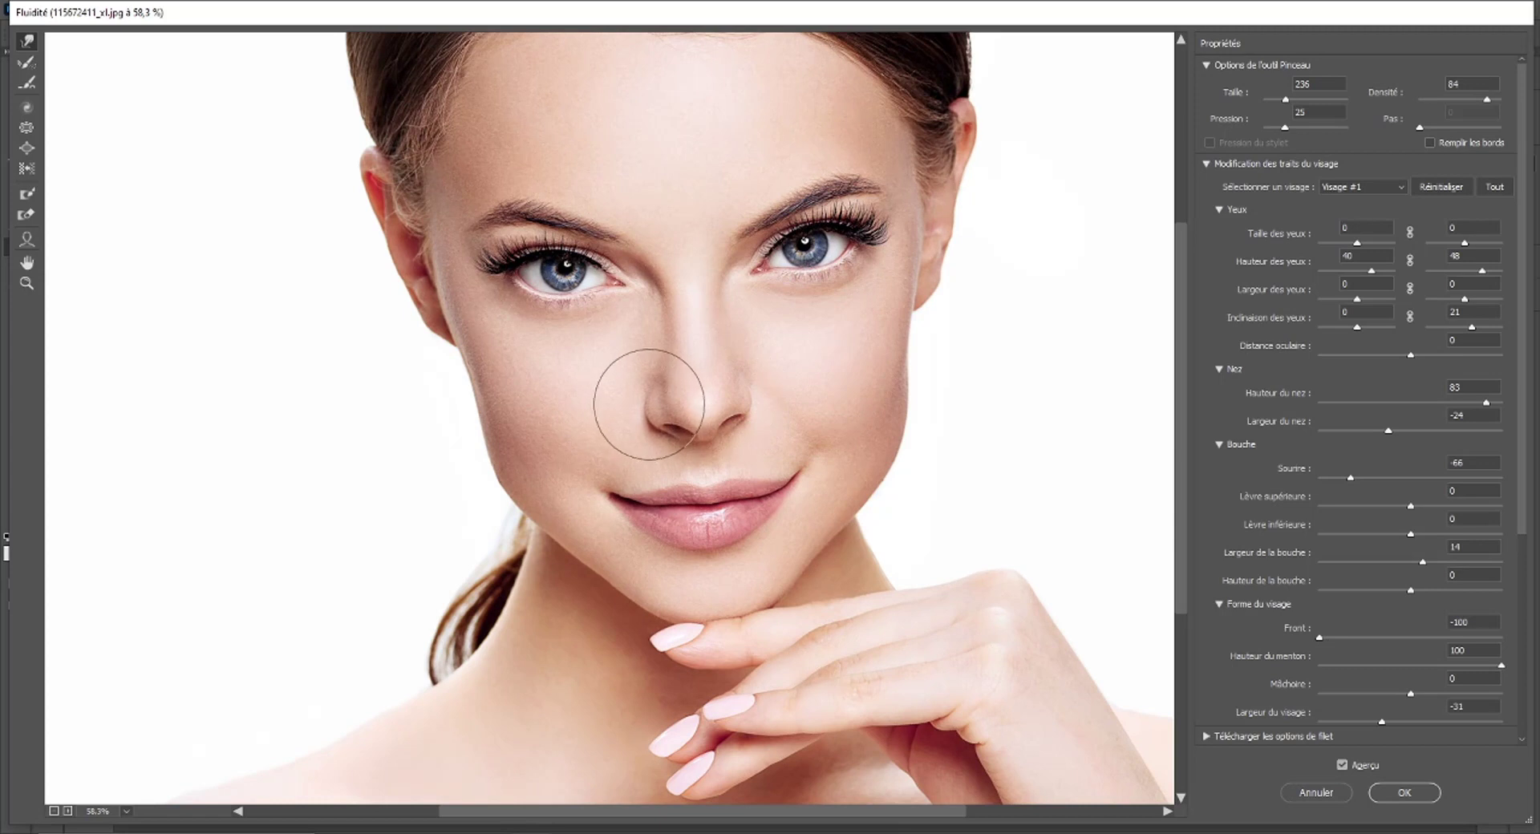
key("alt")
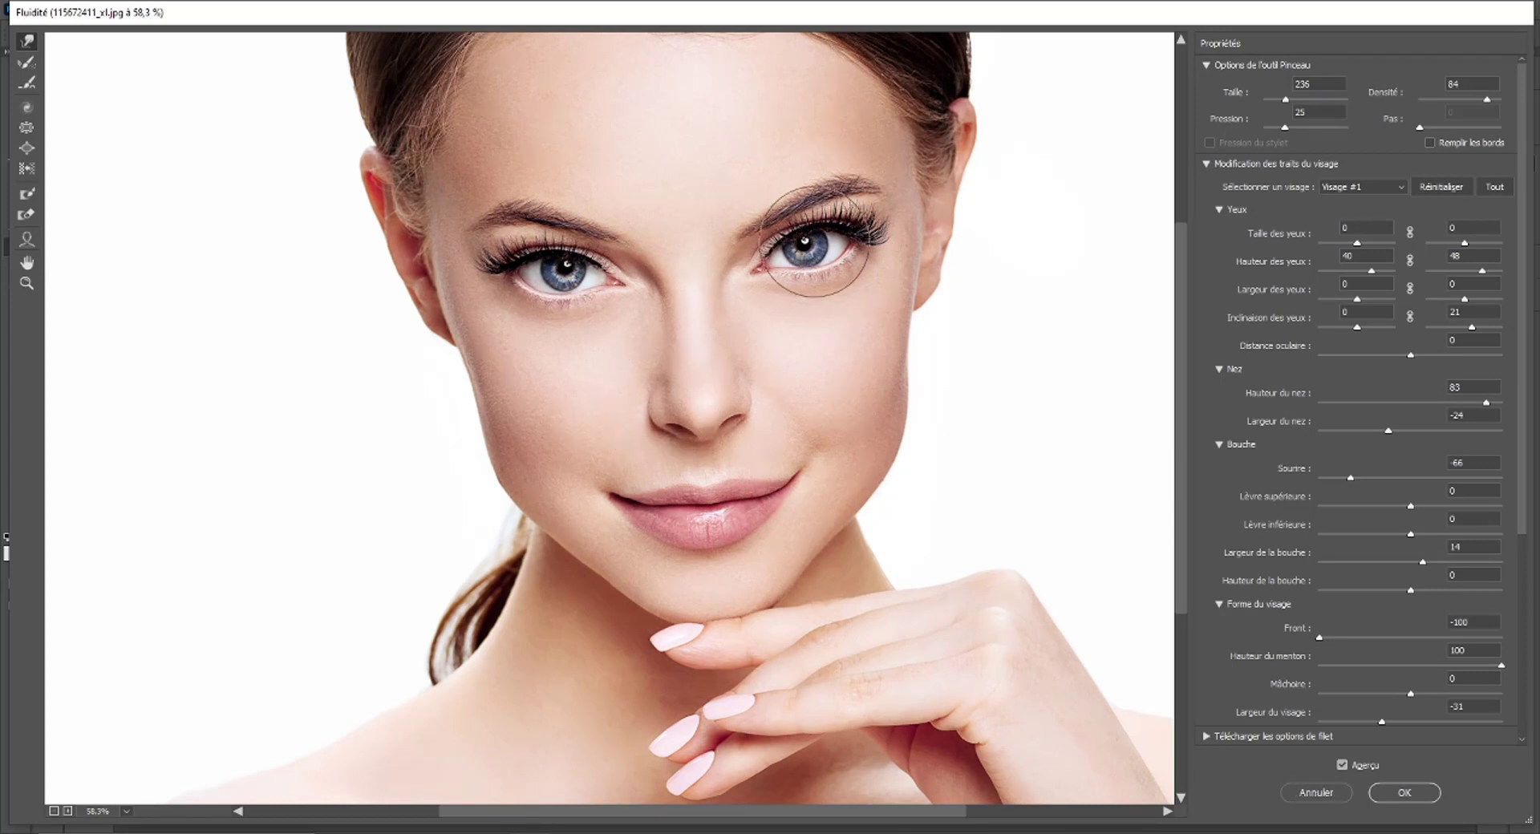
left_click_drag(825, 265, 824, 249)
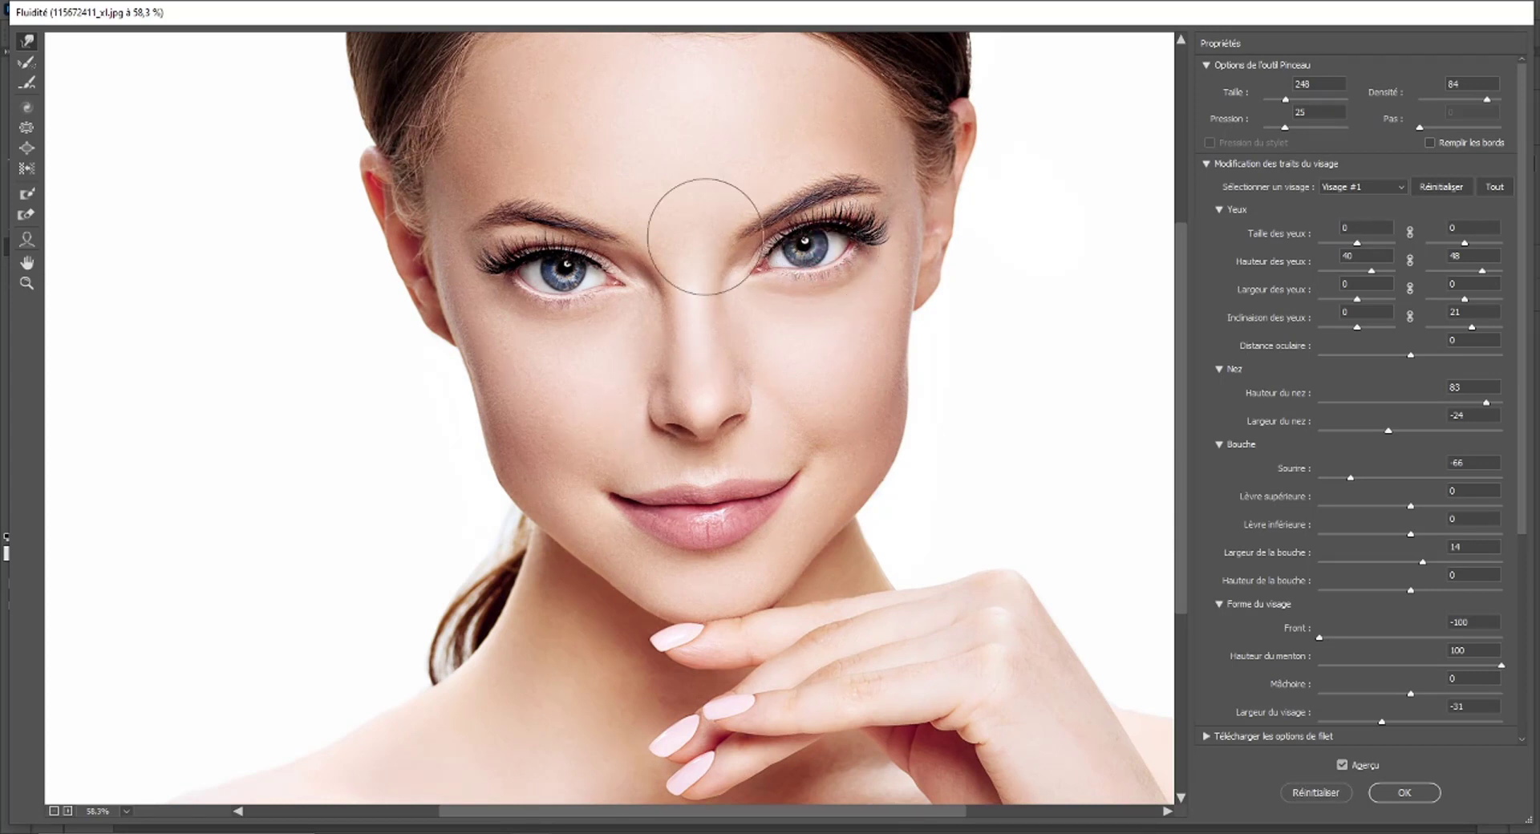
Try the clockwise Twirl tool with an enlarged brush.
left_click(27, 109)
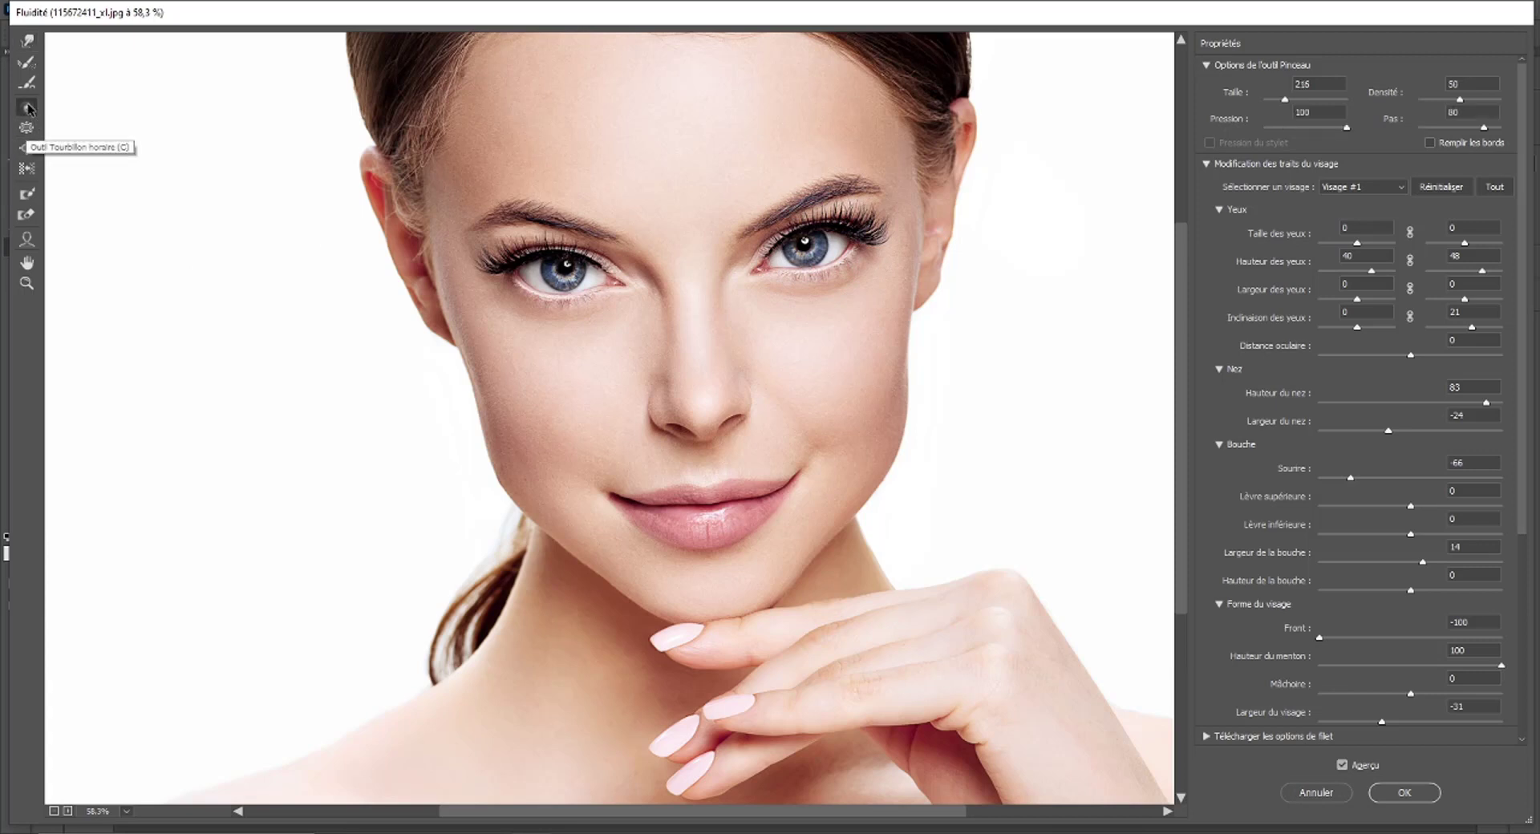
left_click_drag(898, 258, 946, 241)
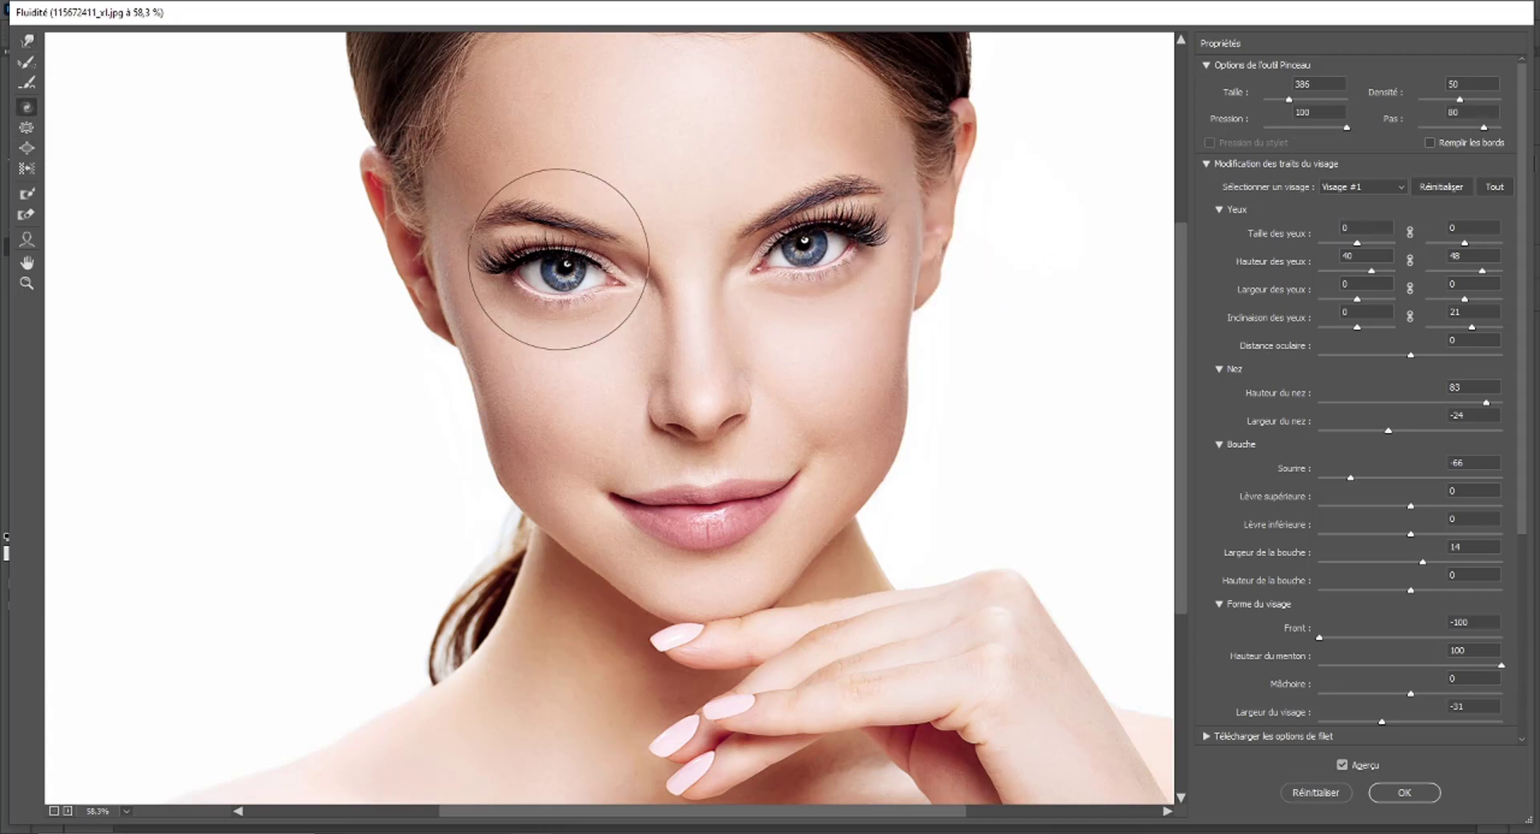
key("alt")
scroll(722, 447, "down", 2)
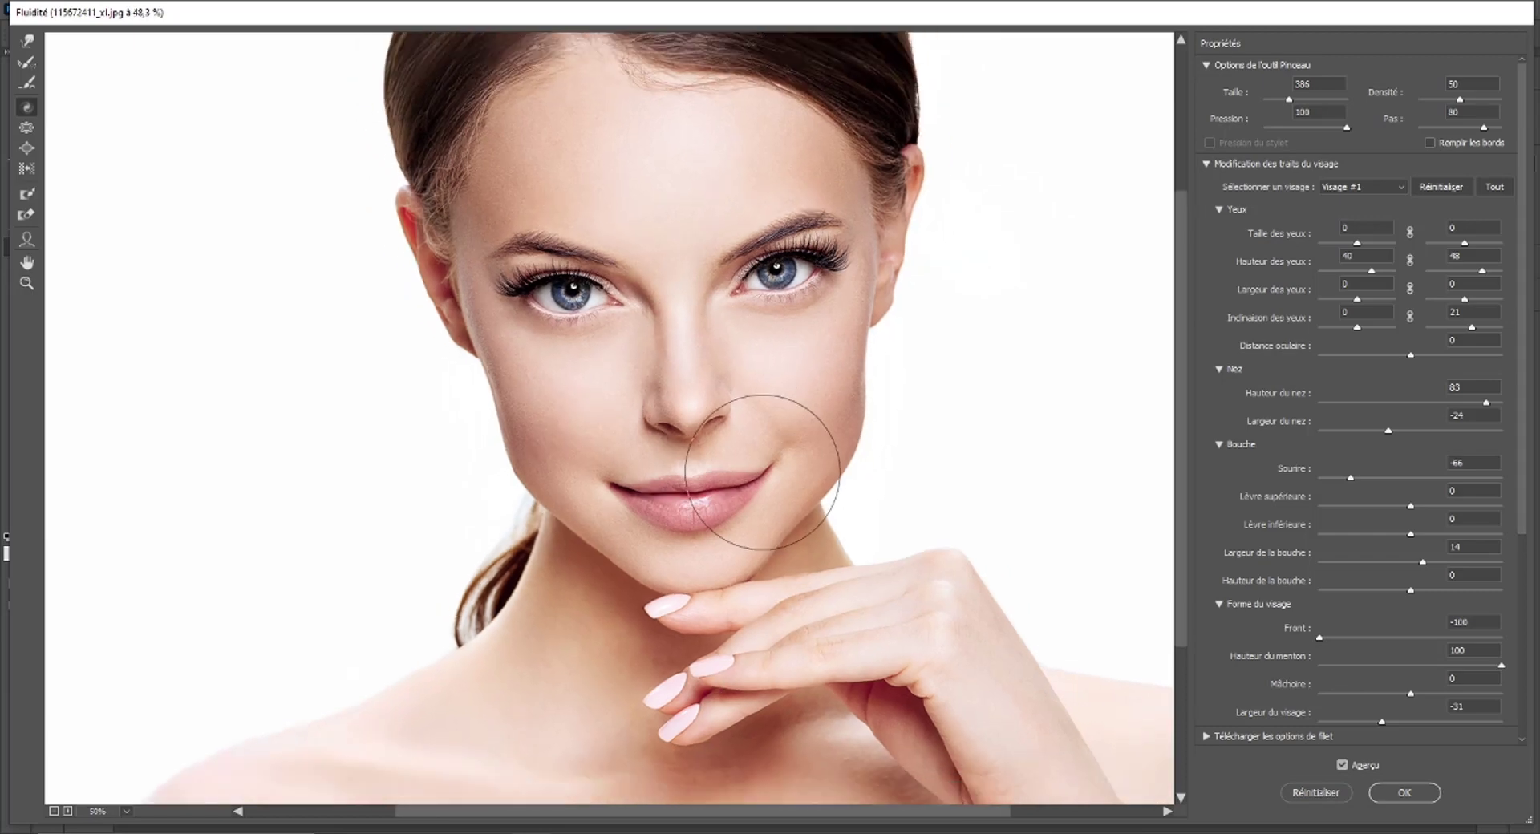
scroll(763, 447, "down", 2)
scroll(839, 480, "down", 2)
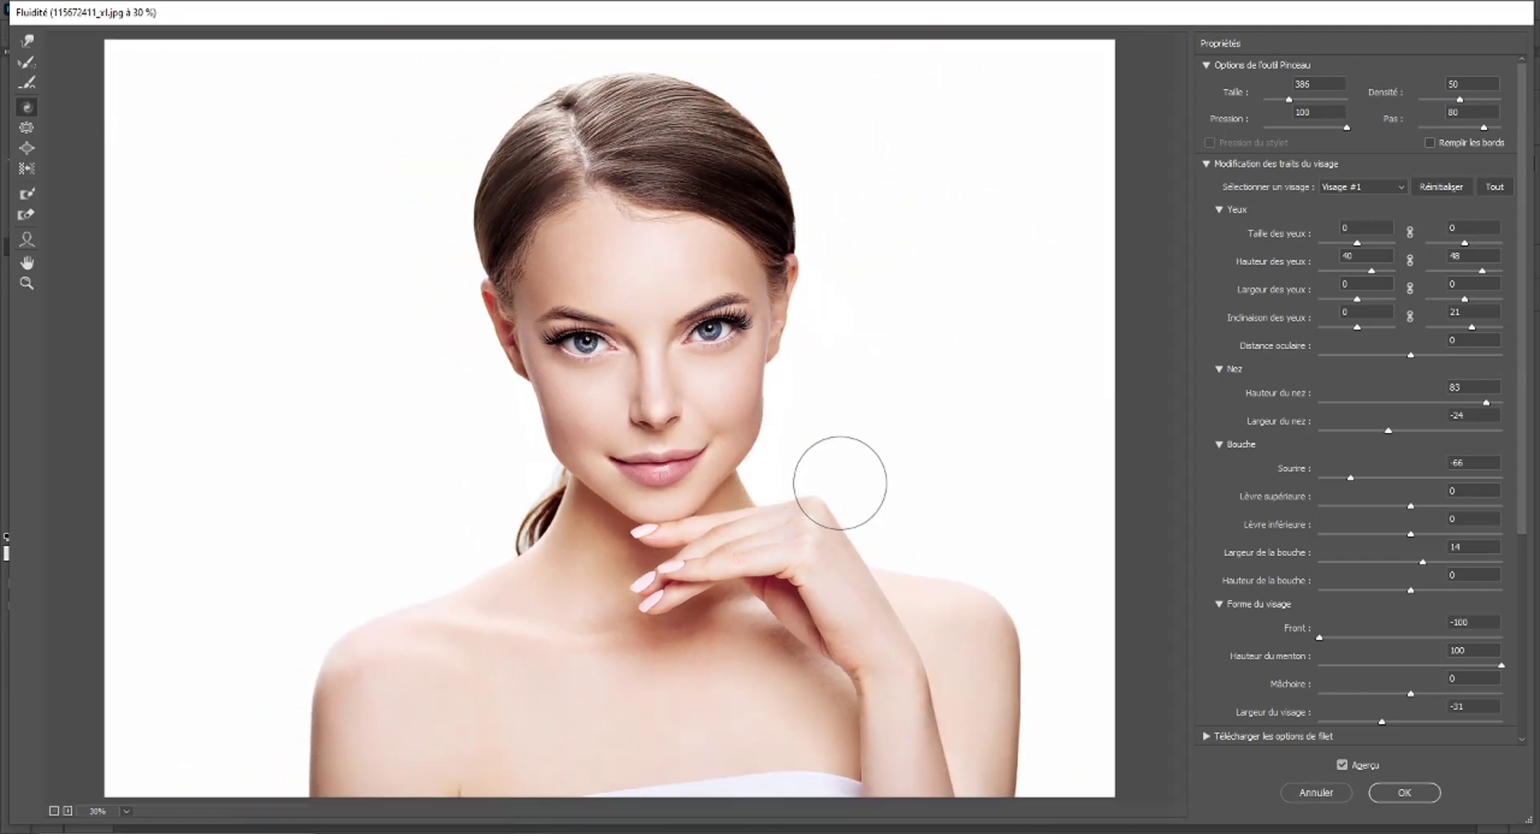
Compare the edit against the original with Aperçu again, then apply the Liquify face changes.
left_click(1342, 765)
left_click(1342, 765)
left_click(1342, 765)
left_click(1342, 765)
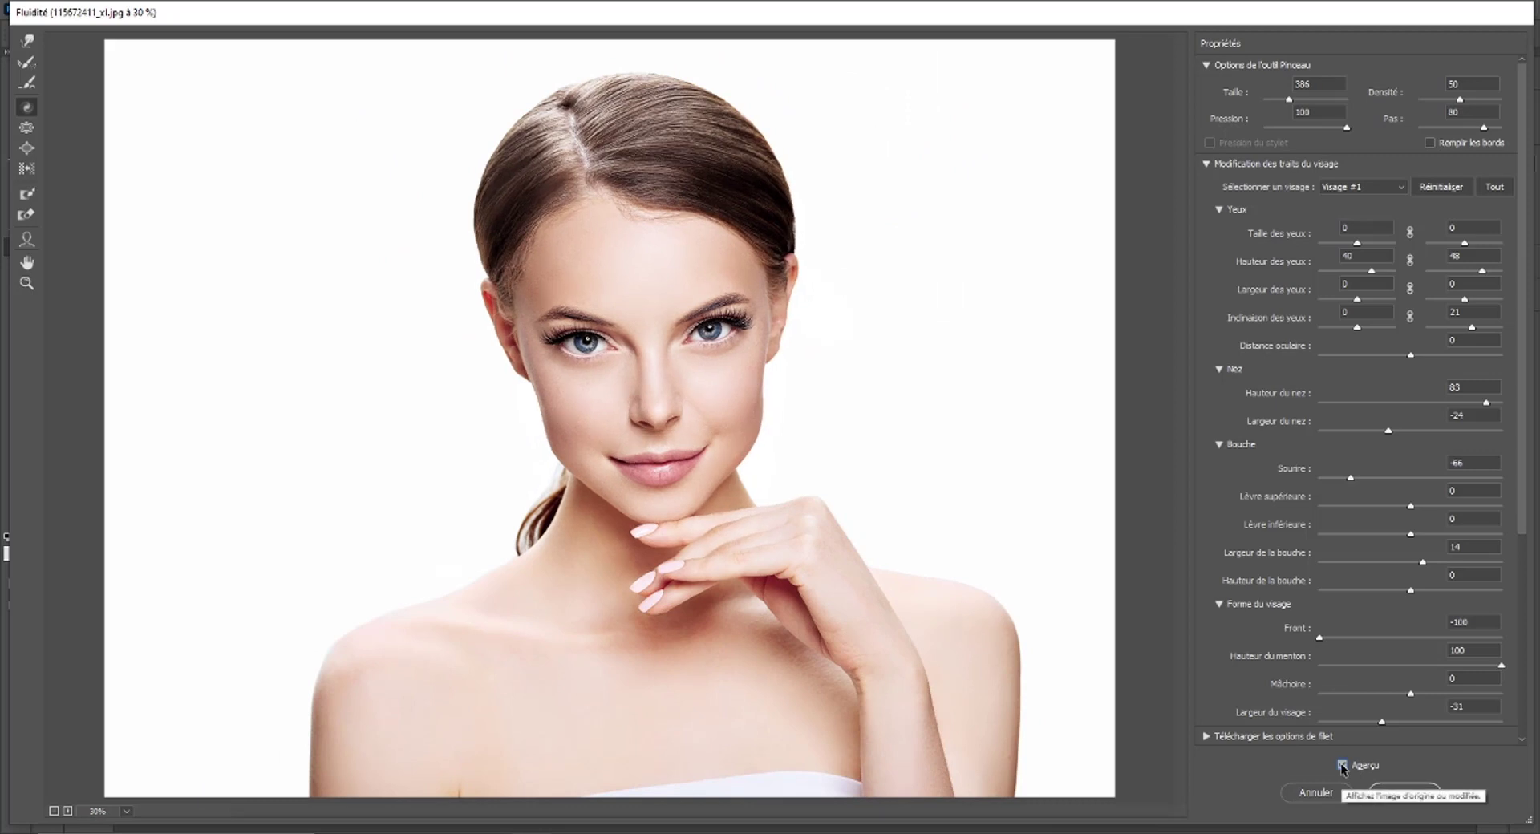
left_click(1342, 765)
left_click(1342, 765)
left_click(1342, 766)
left_click(1342, 765)
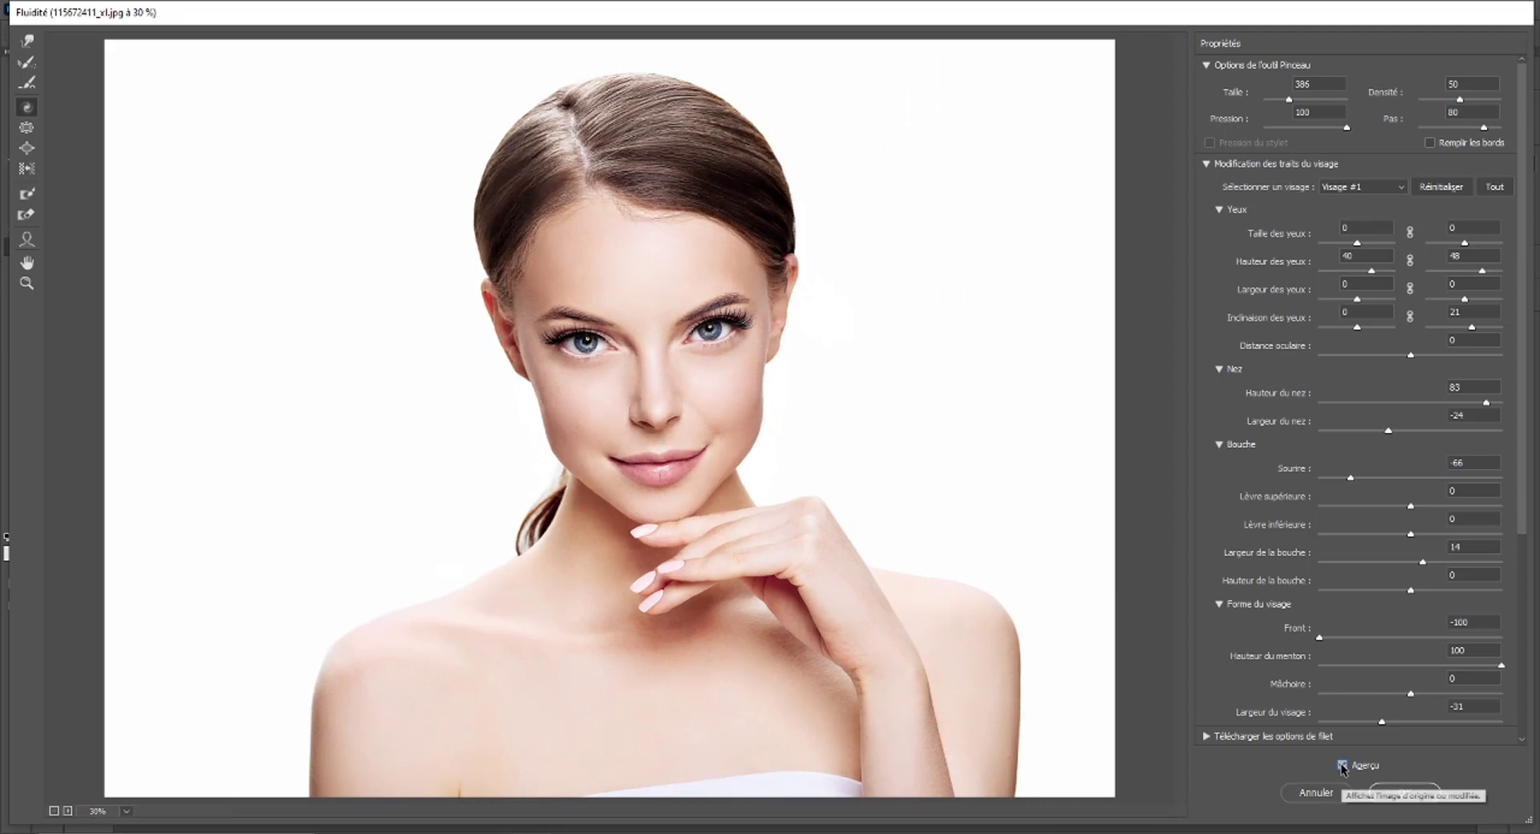
left_click(1341, 765)
left_click(1342, 766)
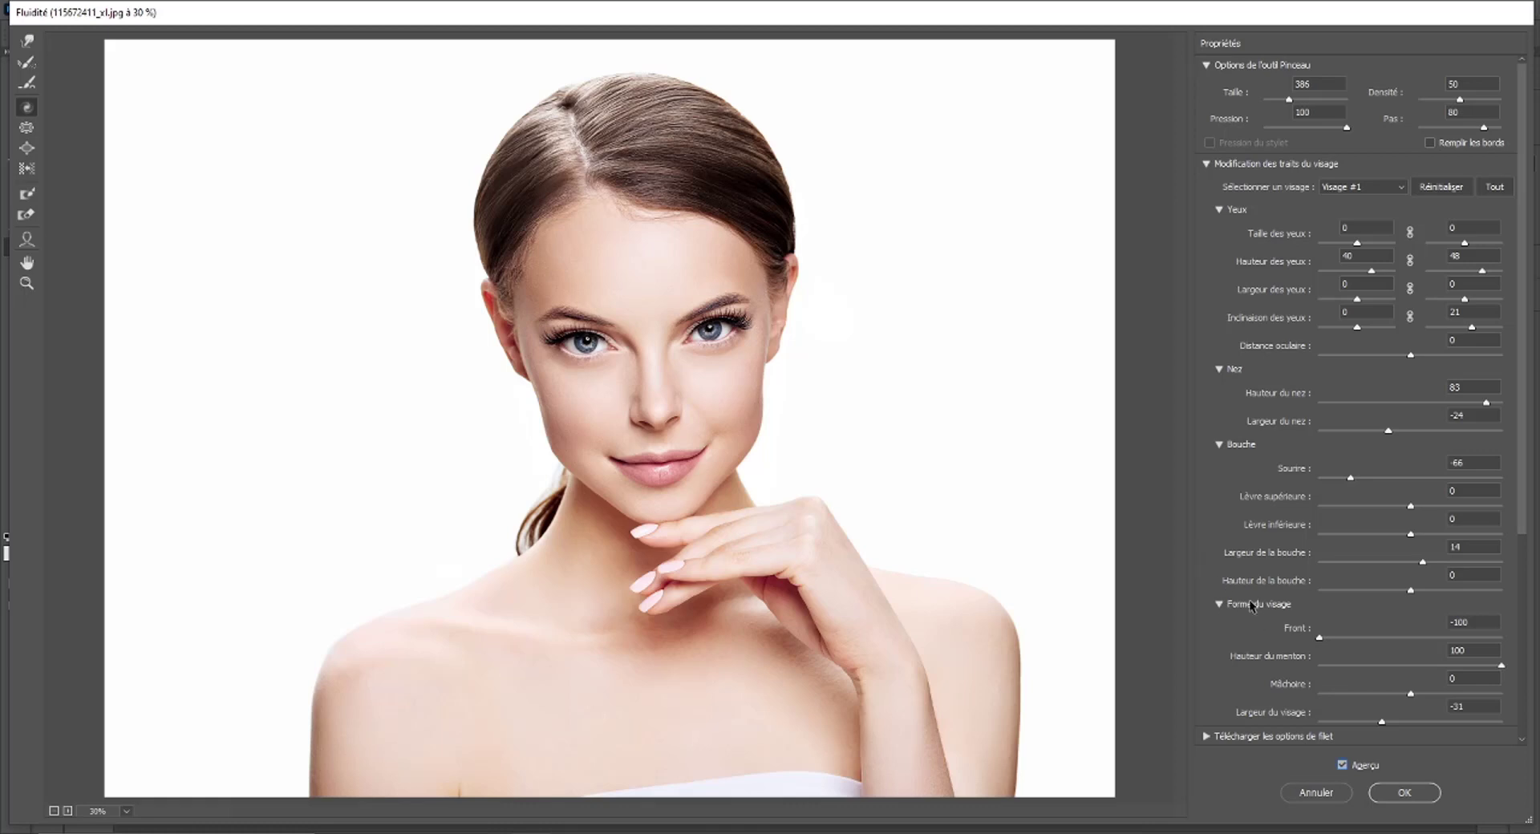
left_click(1402, 792)
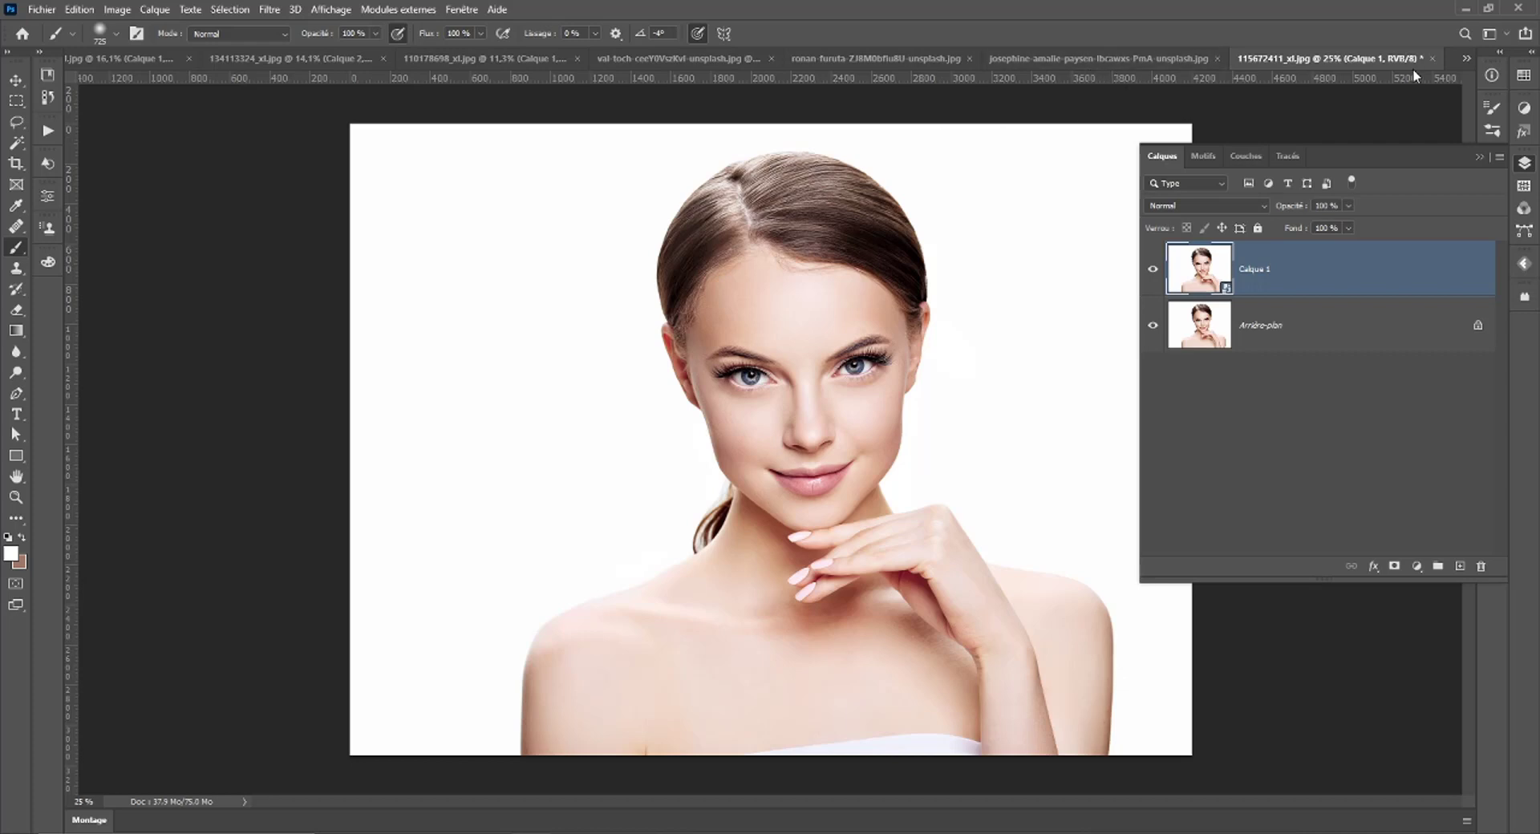
Close the portrait without saving and switch to the horse photo tab.
left_click(1433, 58)
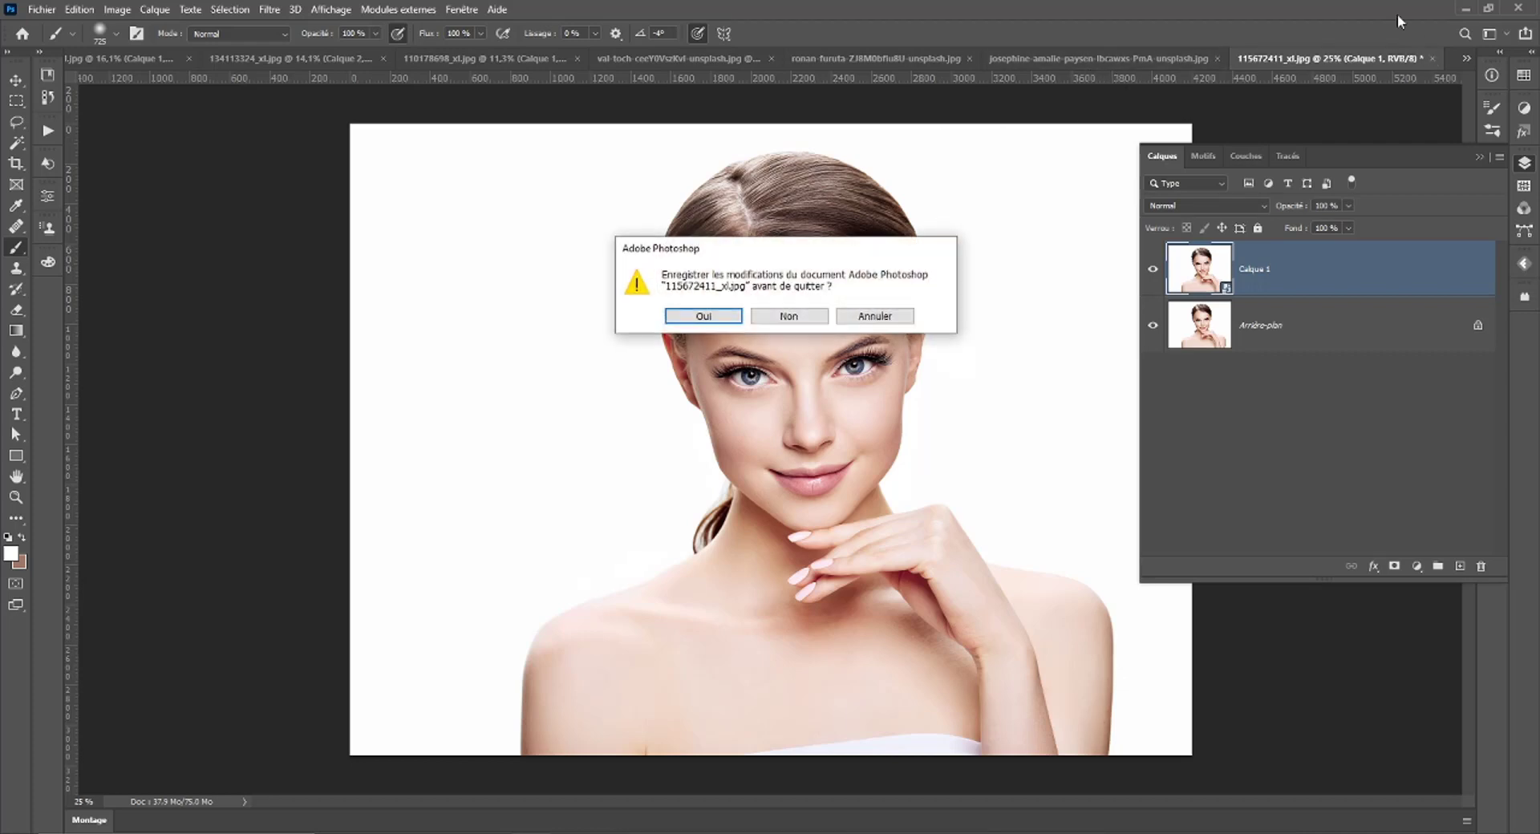
left_click(794, 316)
left_click(1091, 57)
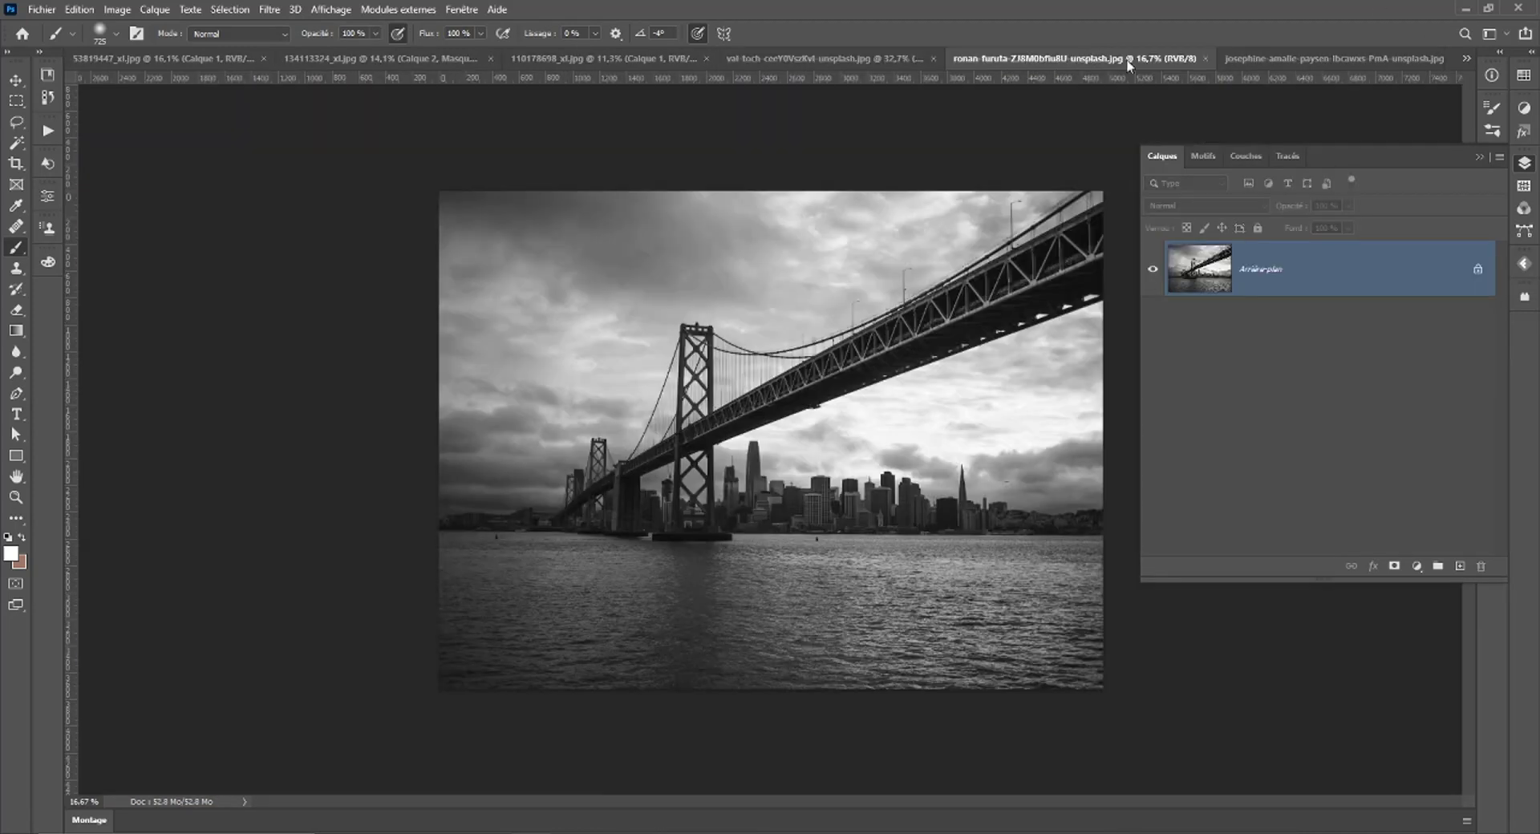
left_click(1256, 59)
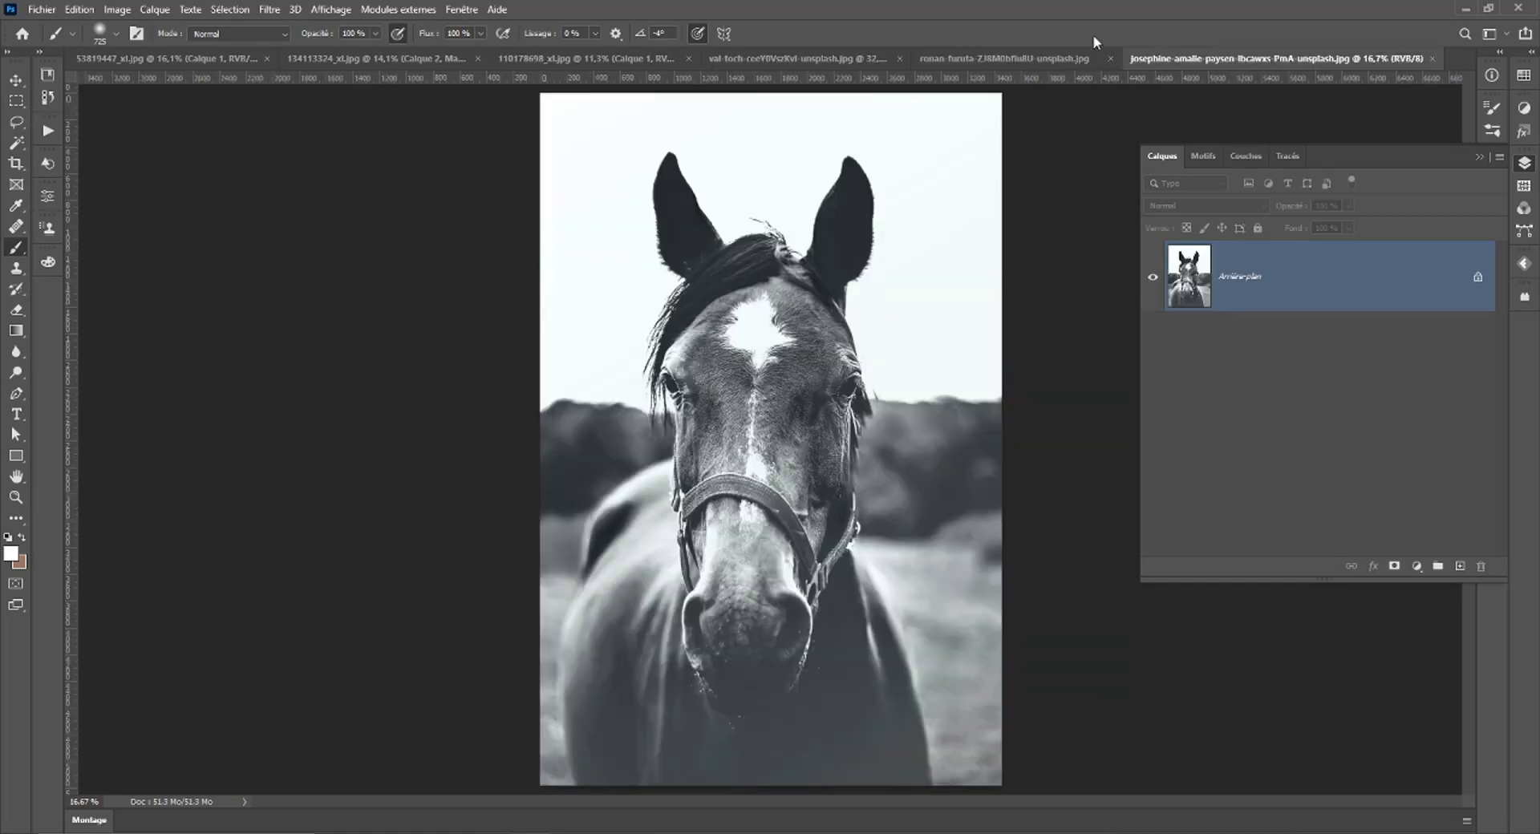
Select the Rectangular Marquee tool and zoom out and back in on the horse photo.
left_click(15, 102)
key("ctrl+minus")
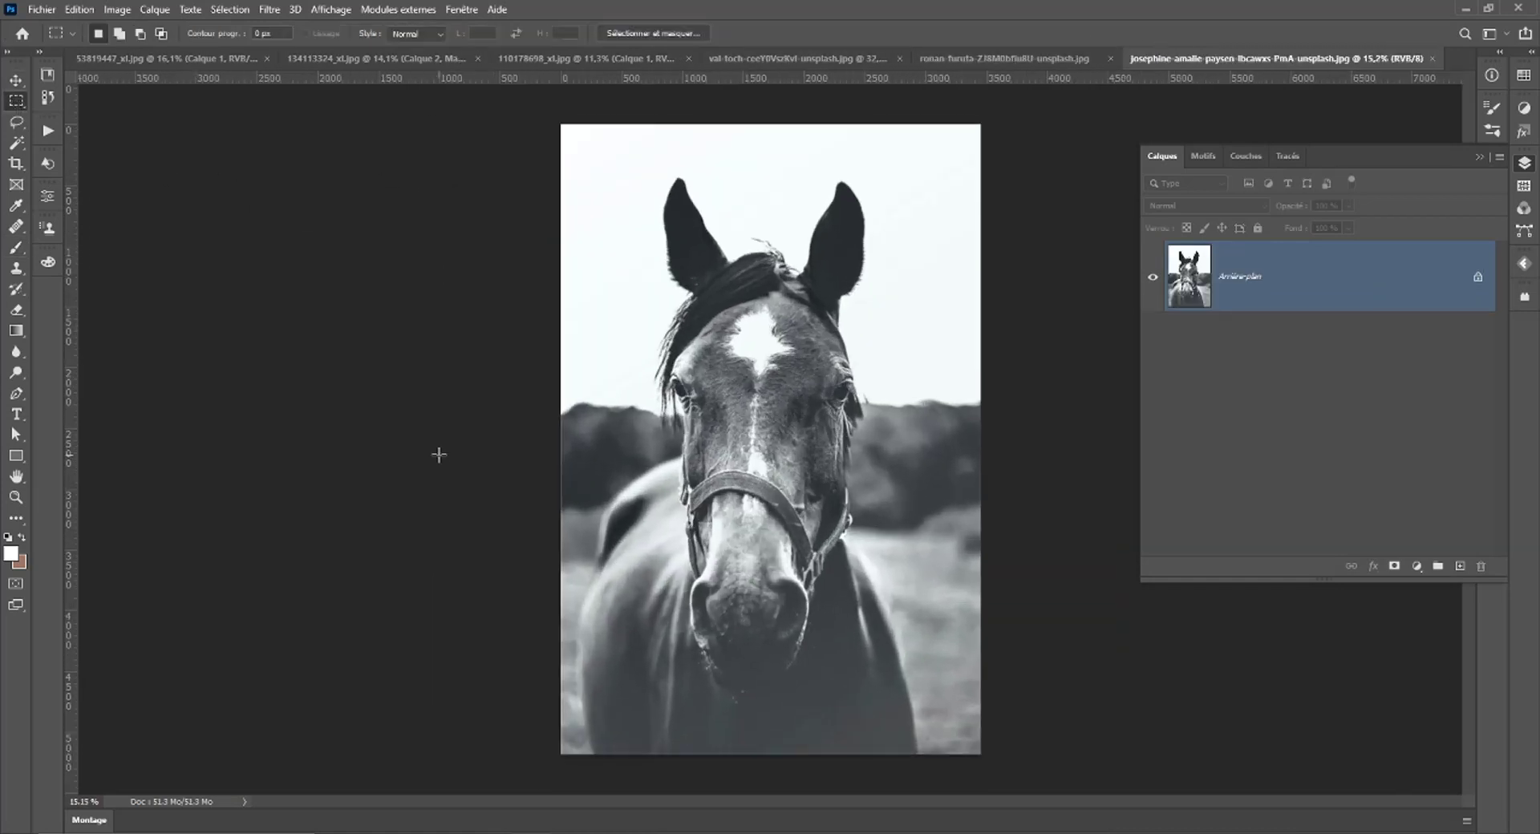
key("ctrl+plus")
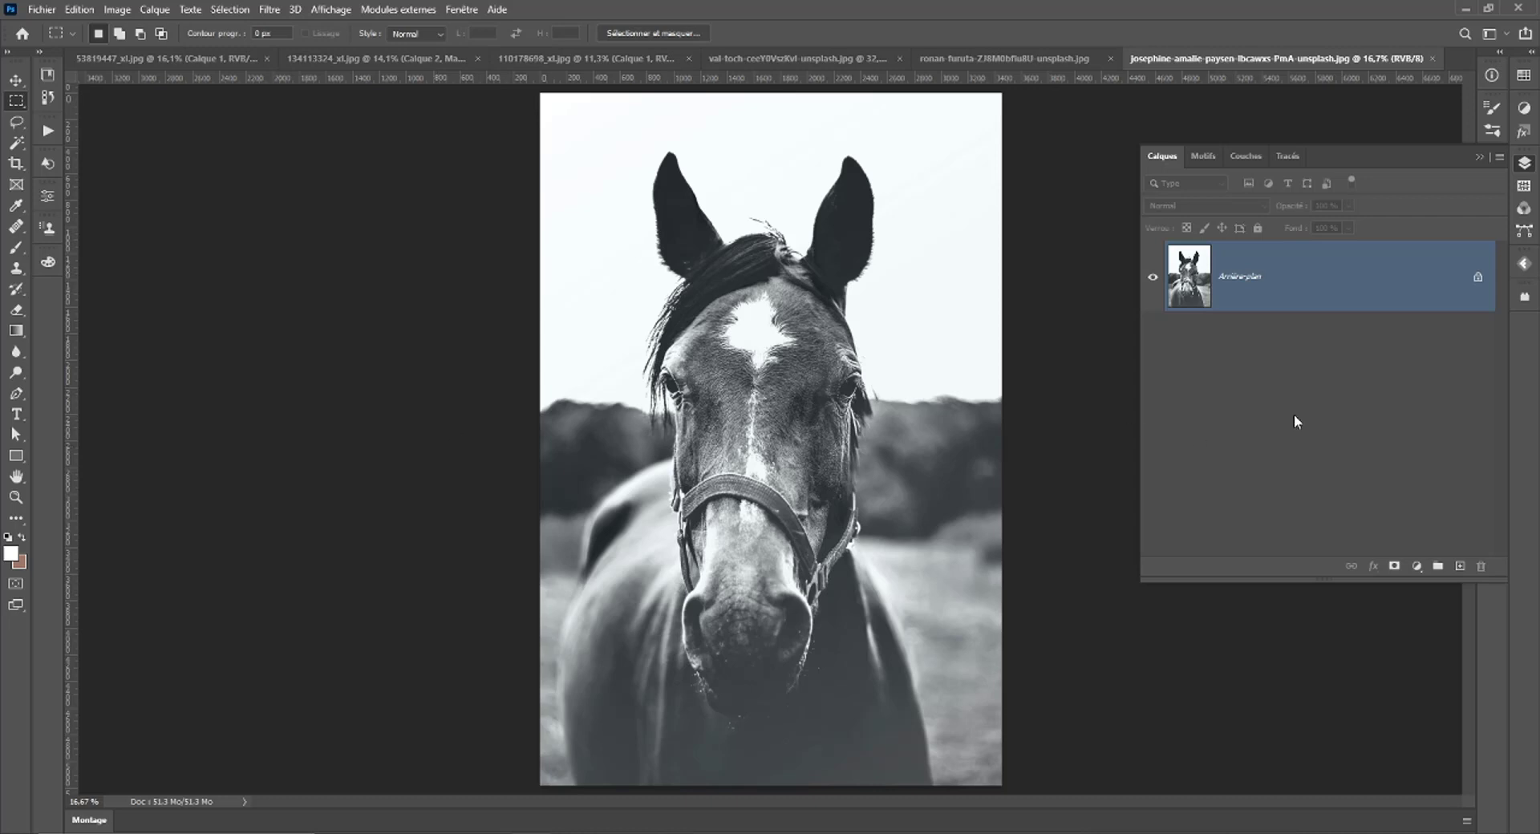
left_click(269, 8)
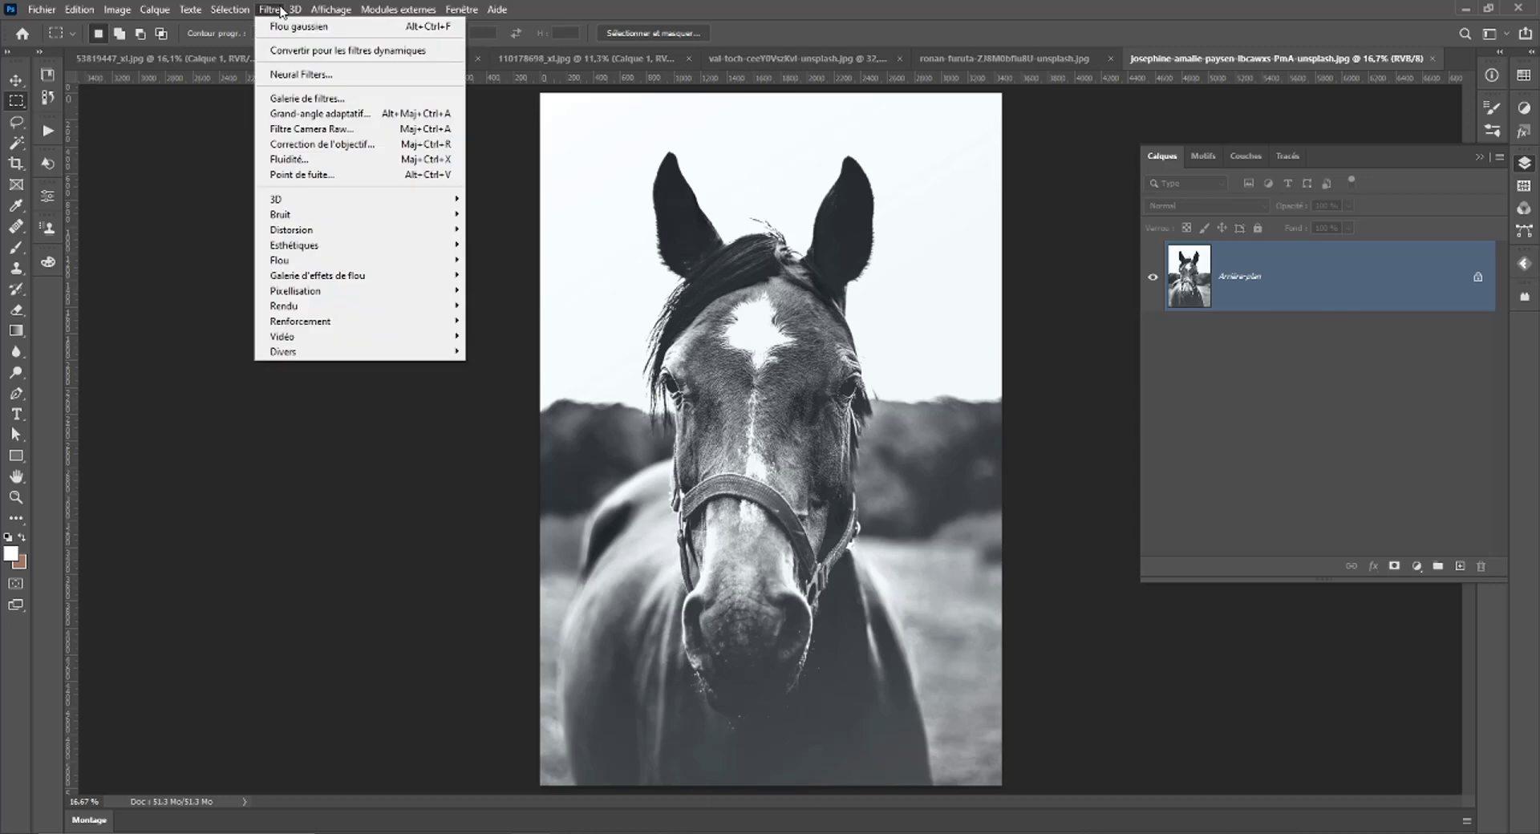
Open Neural Filters, expand the beta filters list, and switch on Coloriser.
left_click(335, 75)
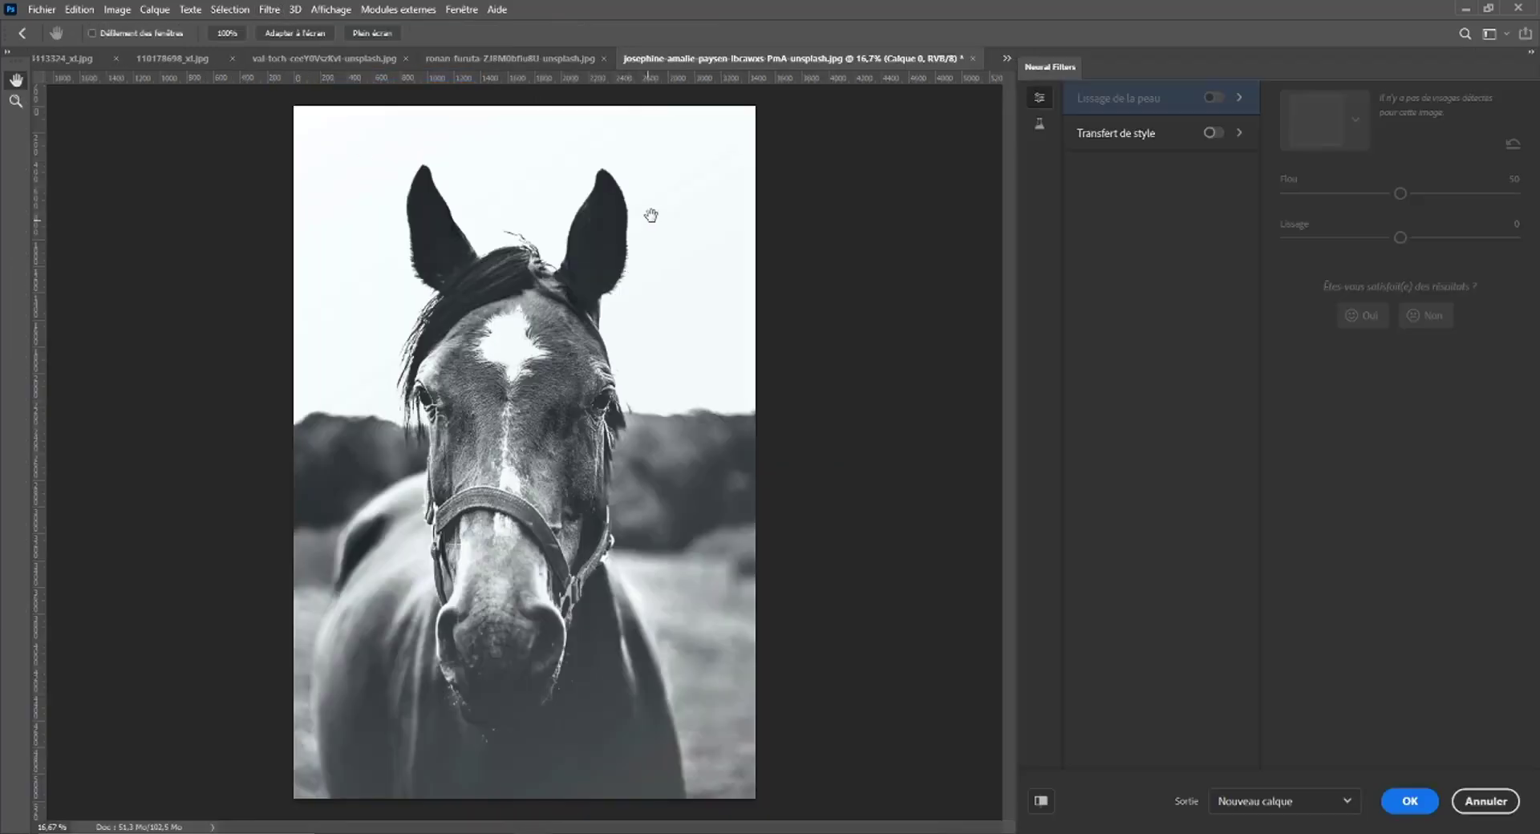
left_click(1039, 125)
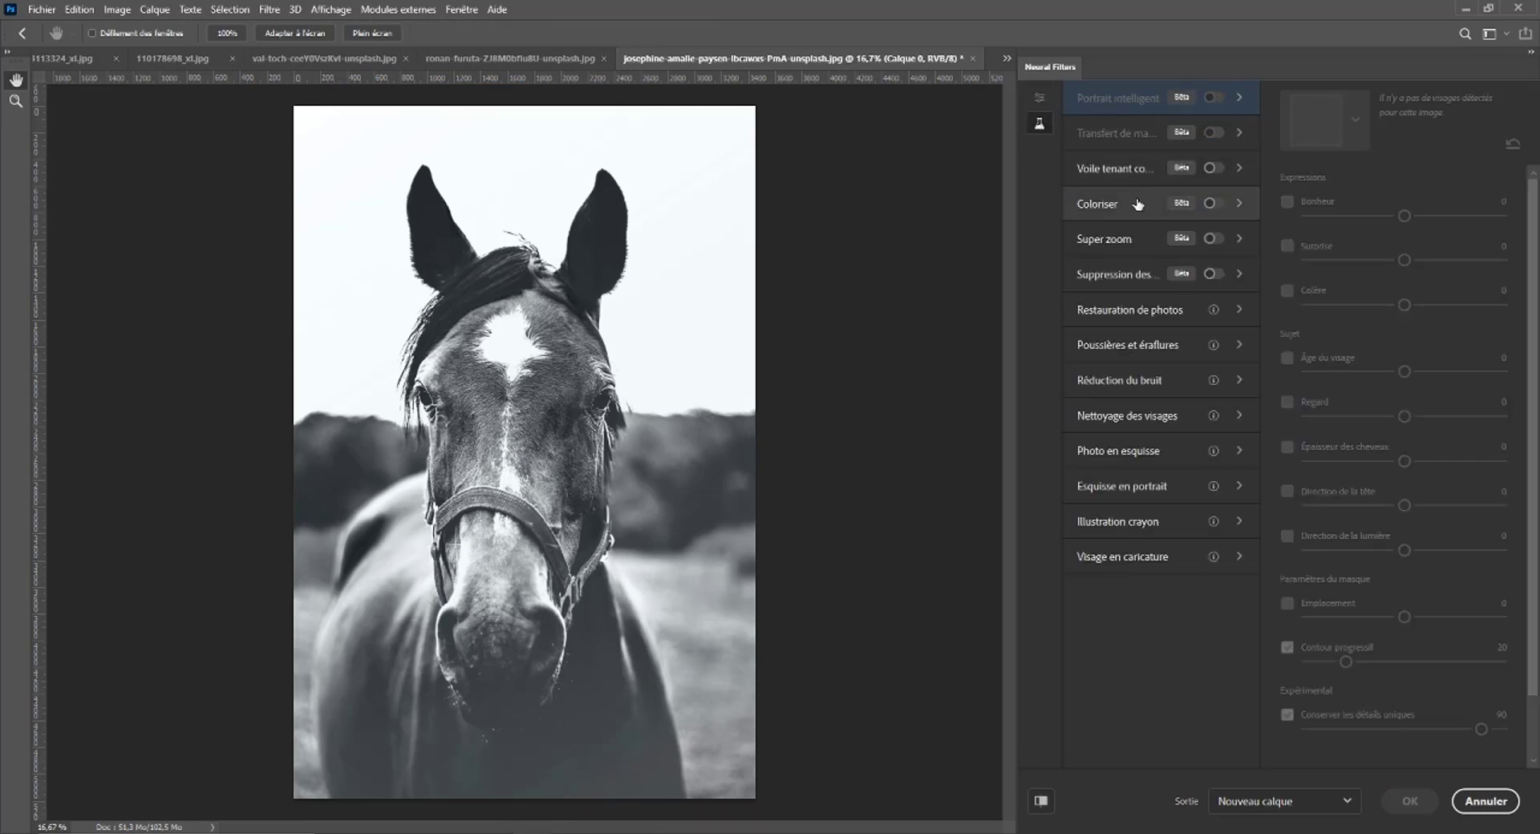
left_click(1109, 206)
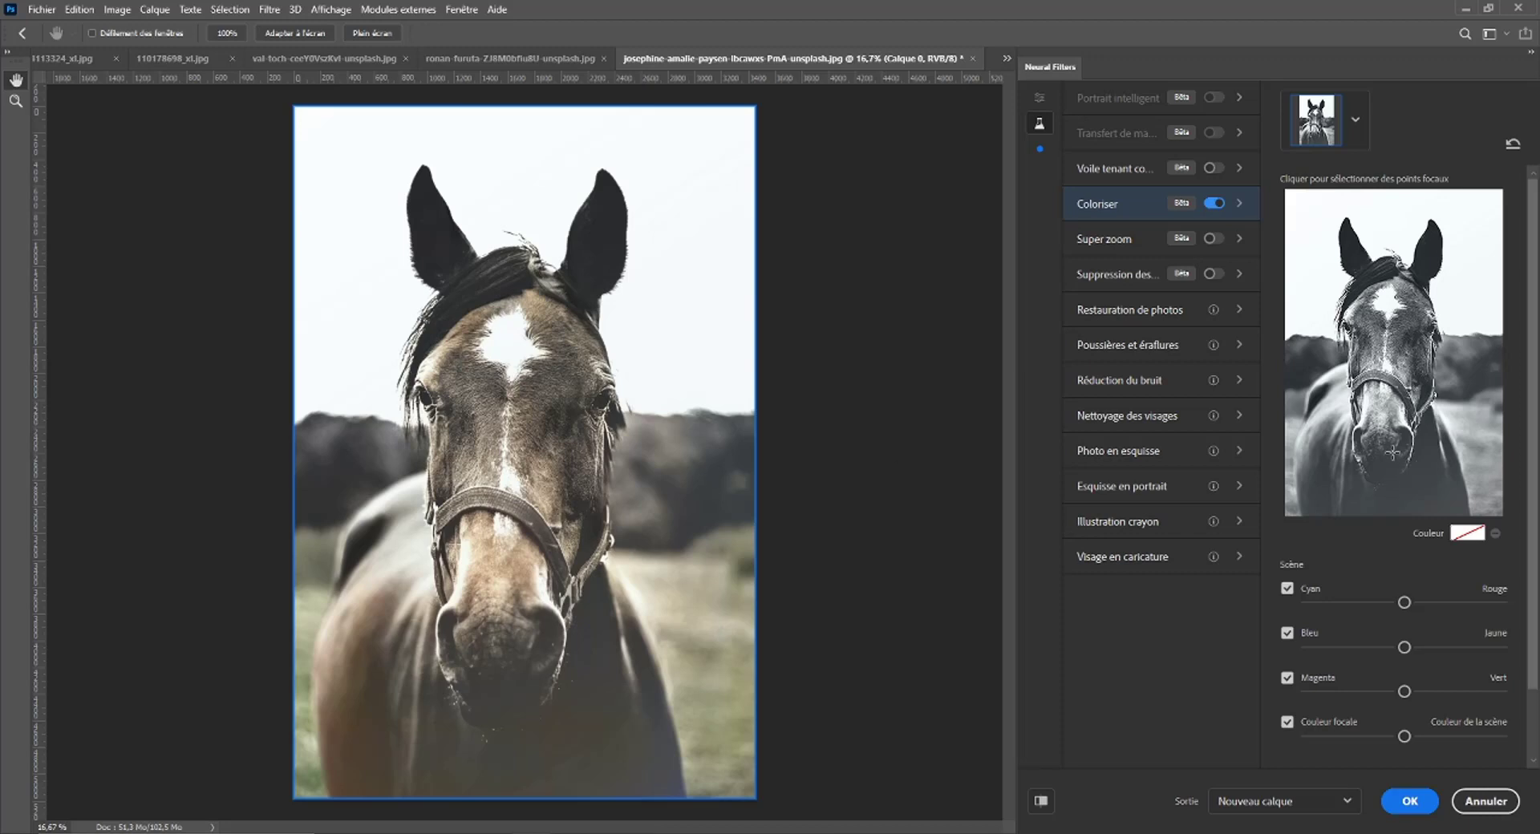
scroll(1422, 535, "down", 1)
Nudge the Coloriser scene colour balance sliders toward red, green and blue.
left_click(1405, 525)
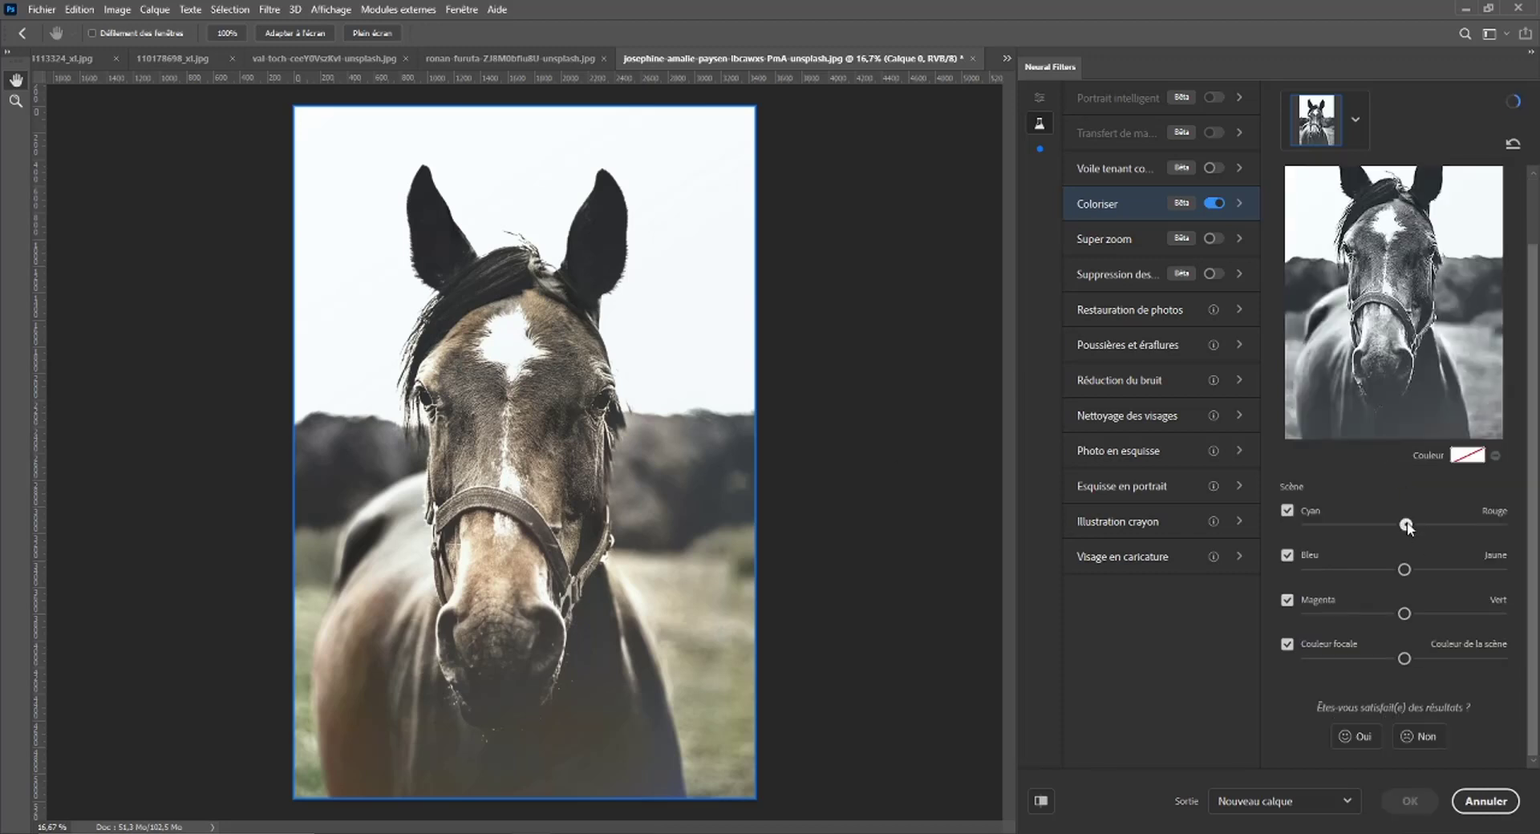
left_click_drag(1408, 527, 1383, 525)
left_click_drag(1387, 530, 1402, 526)
mouse_move(1404, 614)
left_mouse_down()
mouse_move(1426, 613)
mouse_move(1410, 616)
left_mouse_up()
left_click_drag(1419, 570, 1414, 570)
Push Couleur focale fully toward Couleur de la scène for natural brown tones.
left_click_drag(1449, 658, 1336, 660)
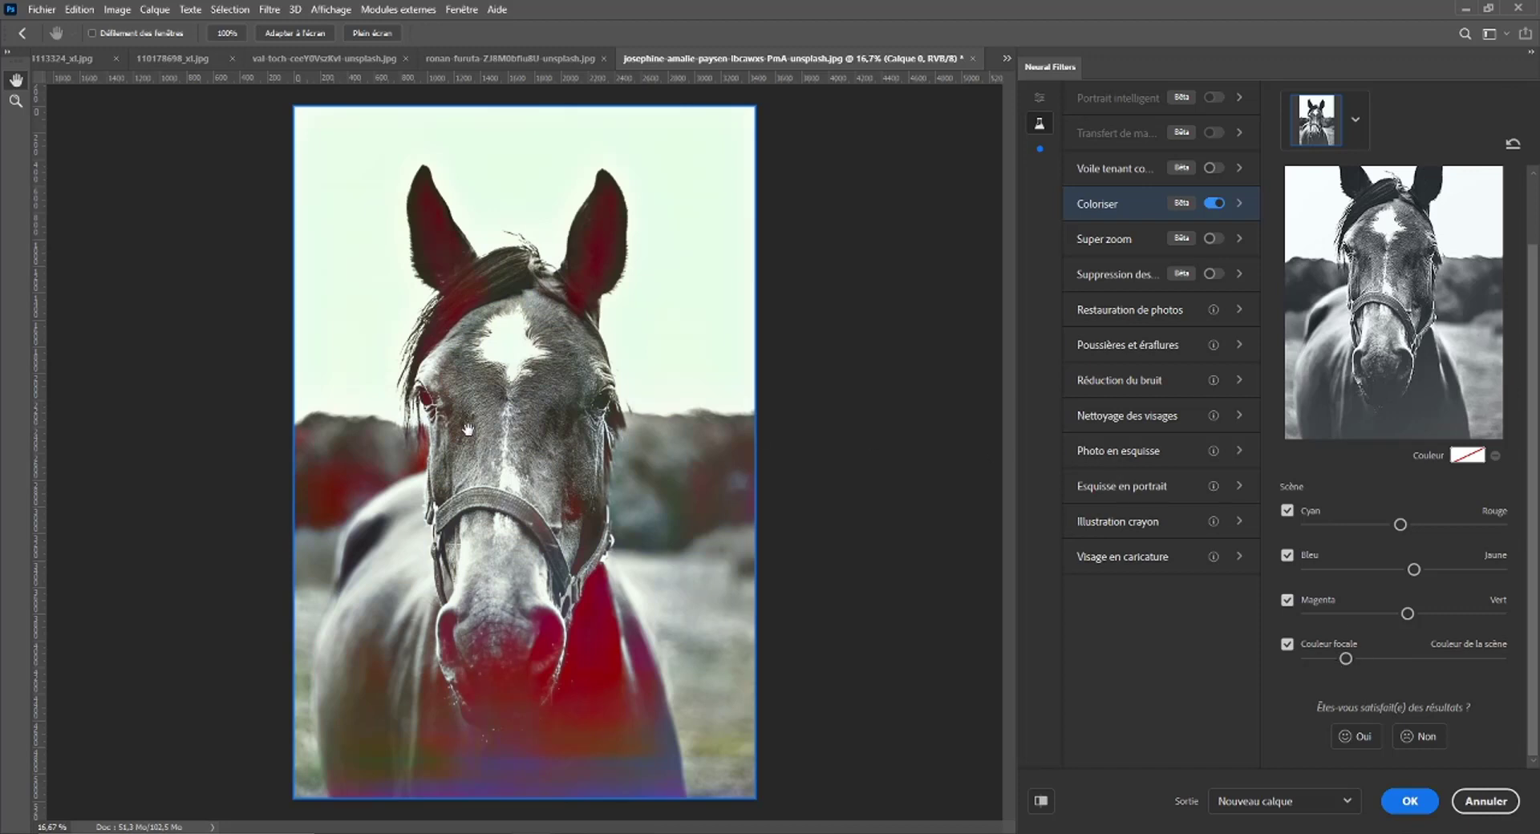
left_click_drag(1346, 658, 1442, 659)
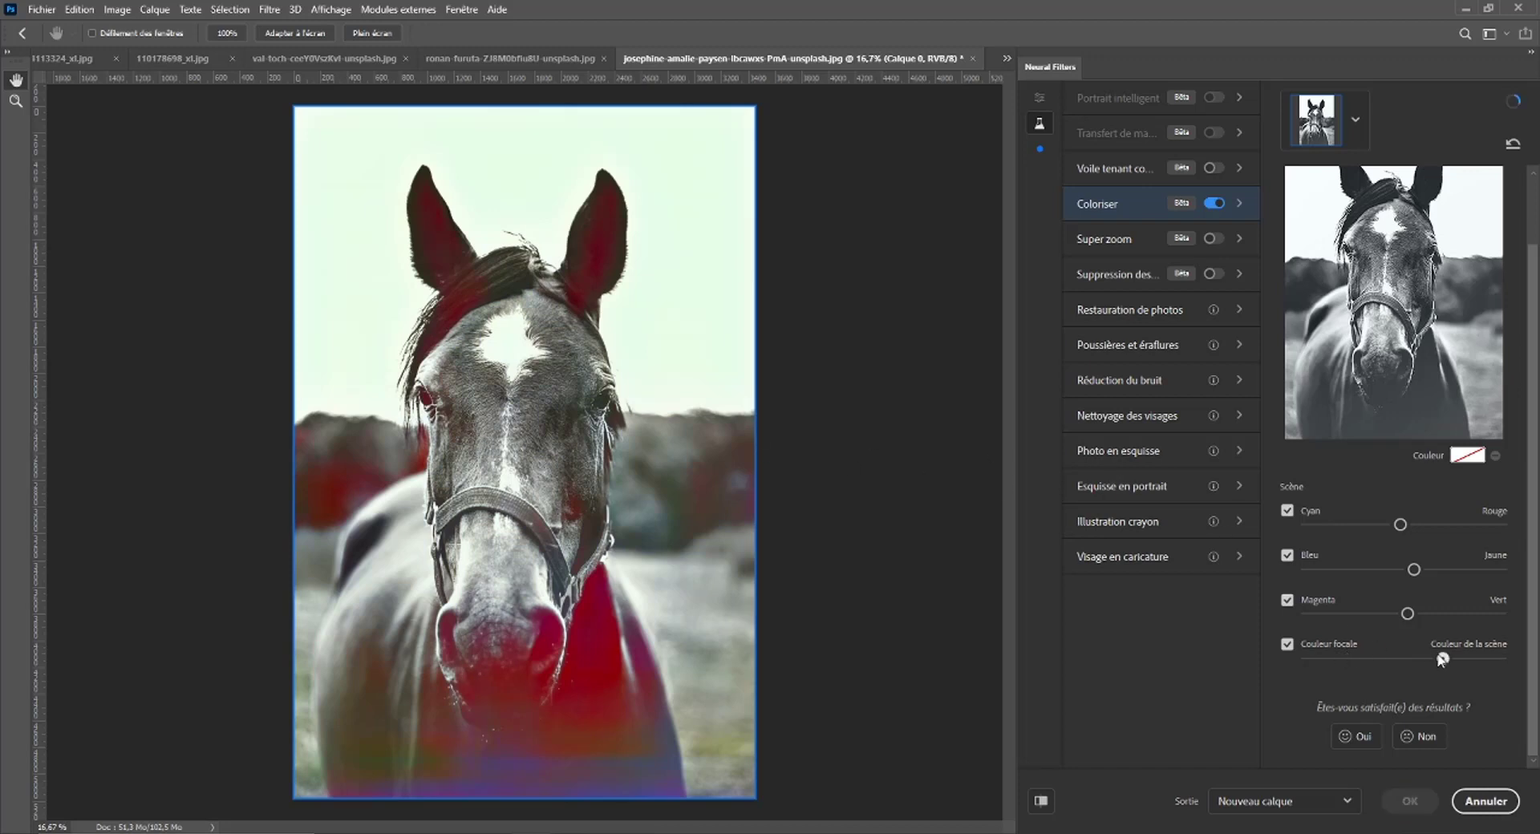
left_click(1495, 657)
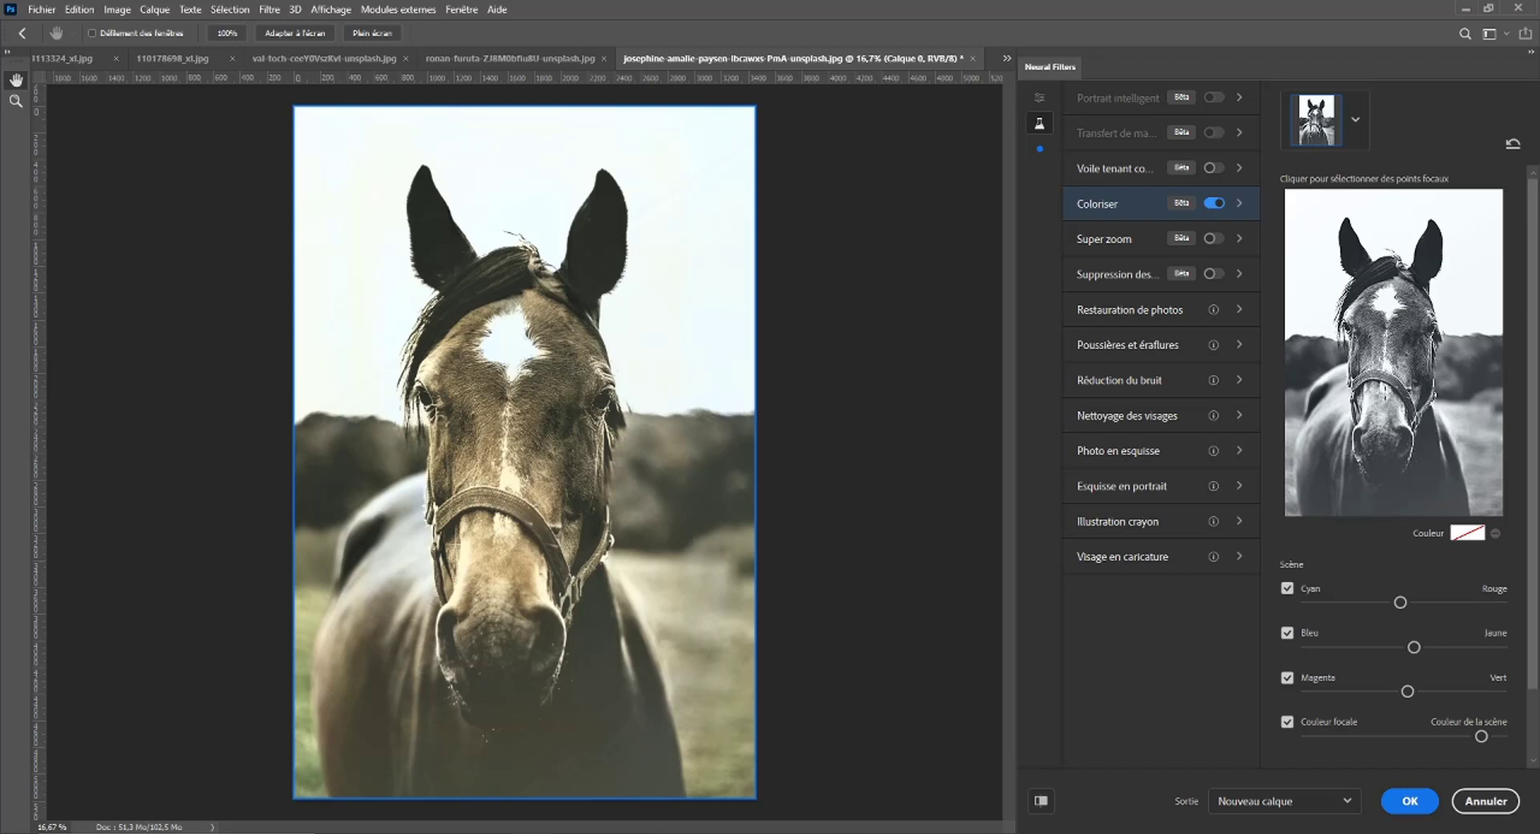
Add a black focal point on the horse's face.
left_click(1466, 532)
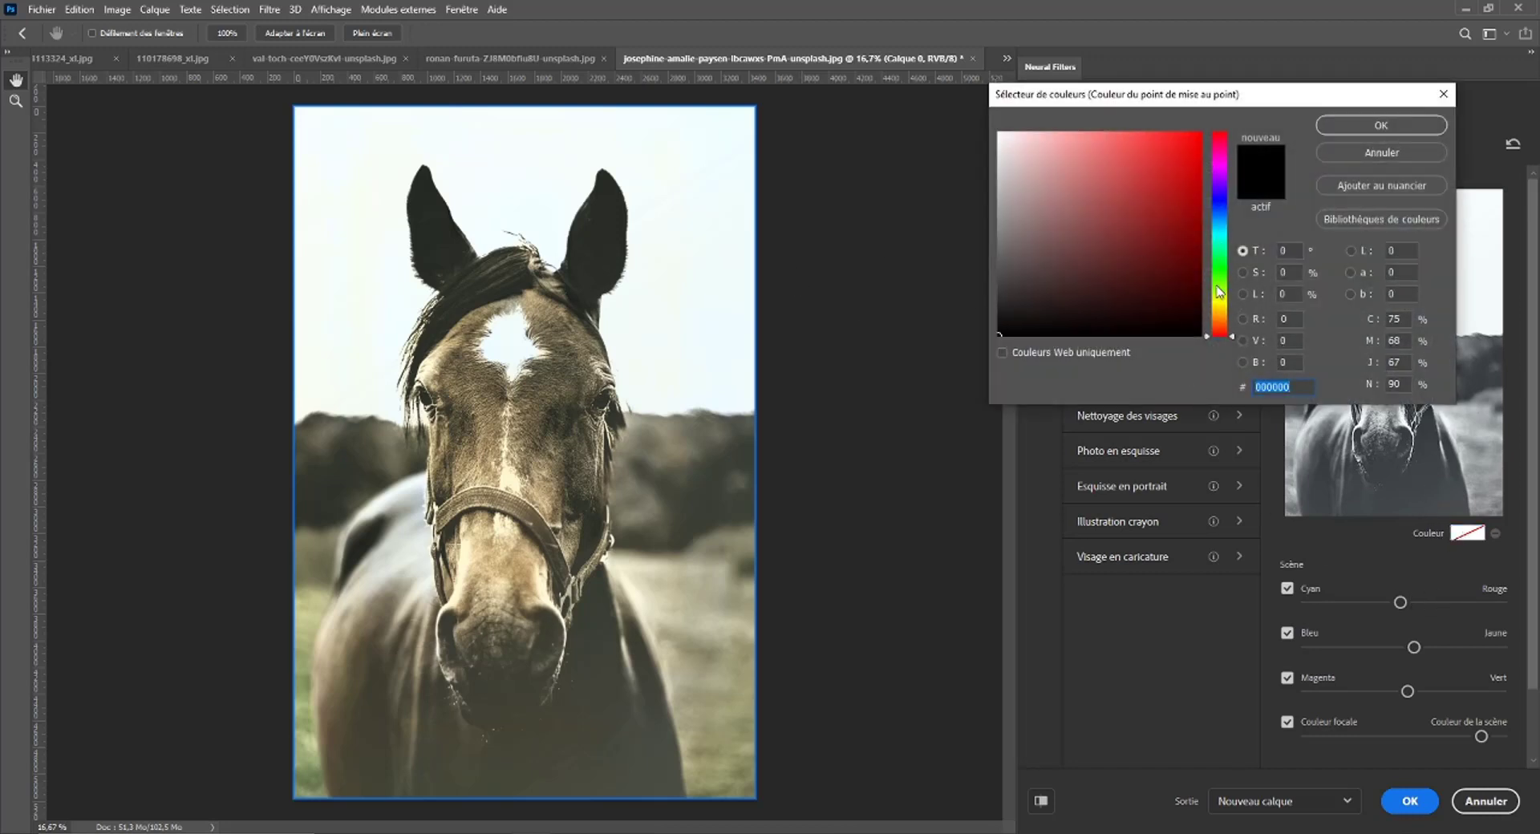
left_click(1381, 126)
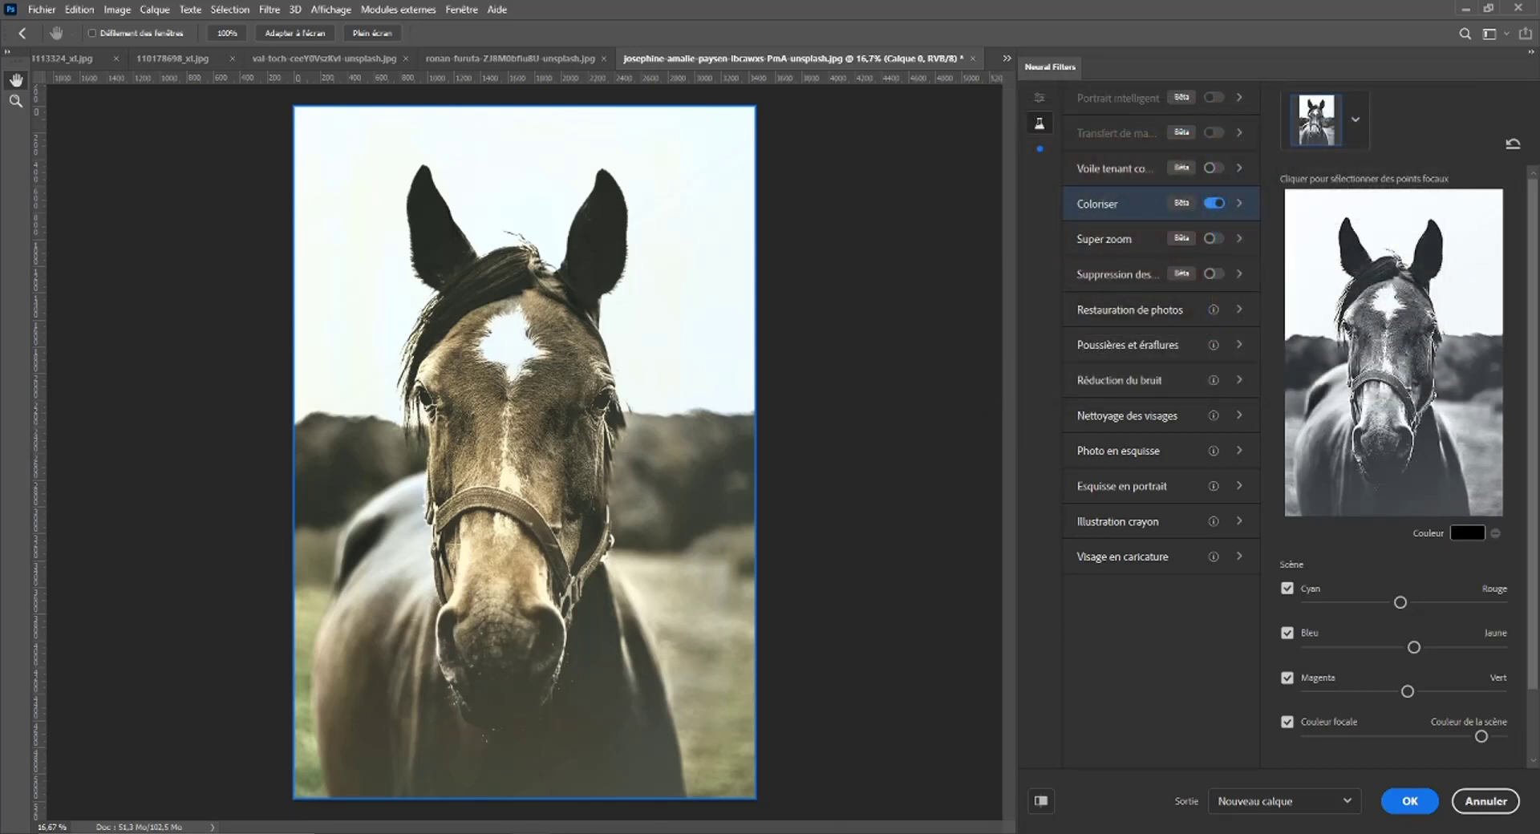
left_click(1397, 338)
Add a grass focal point coloured #15b81d, then darken it to a deeper green.
left_click(1483, 444)
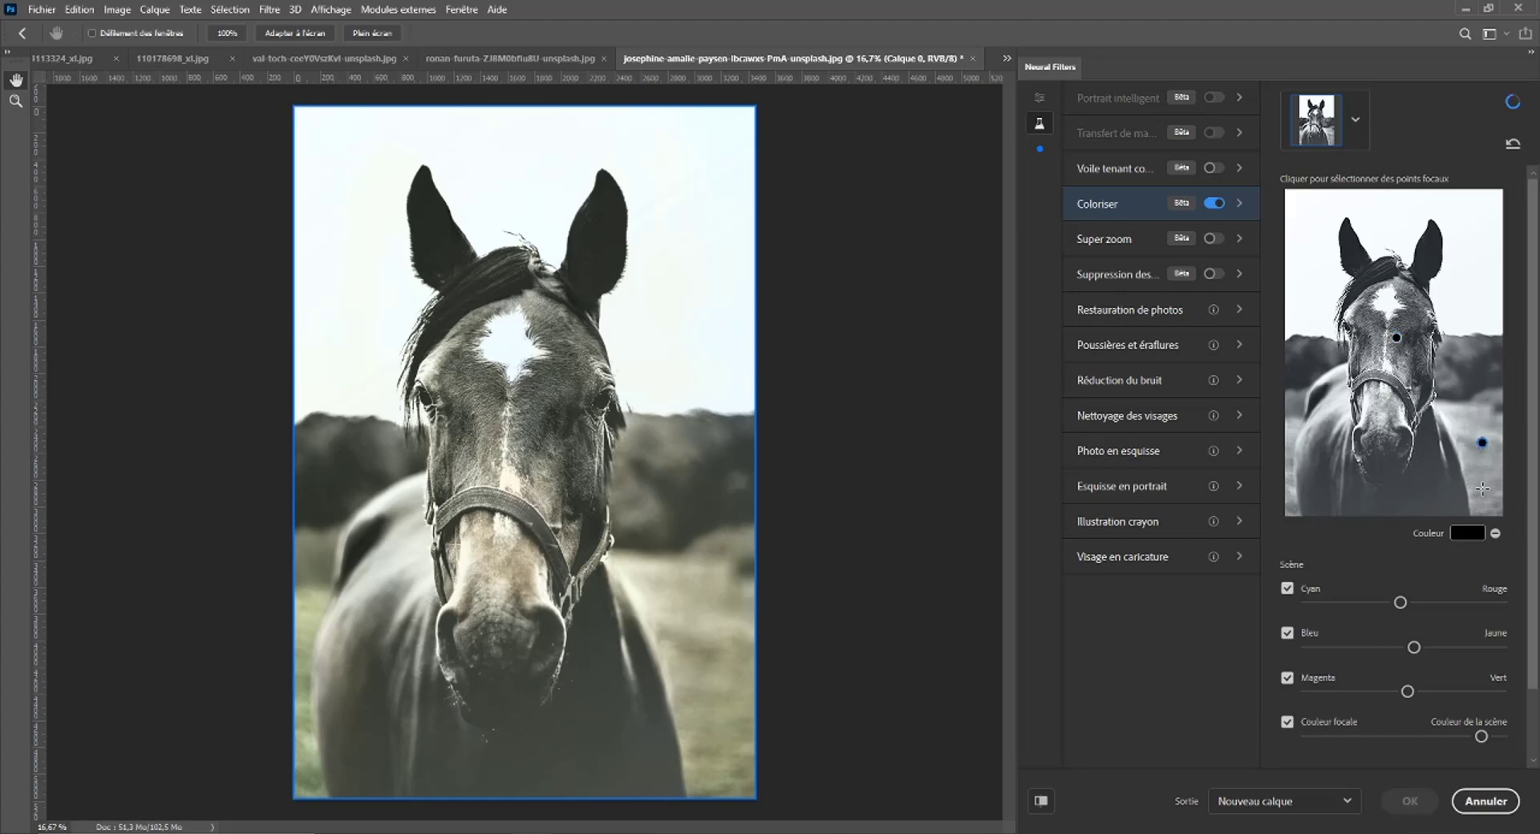
left_click(1467, 534)
type("15b81d")
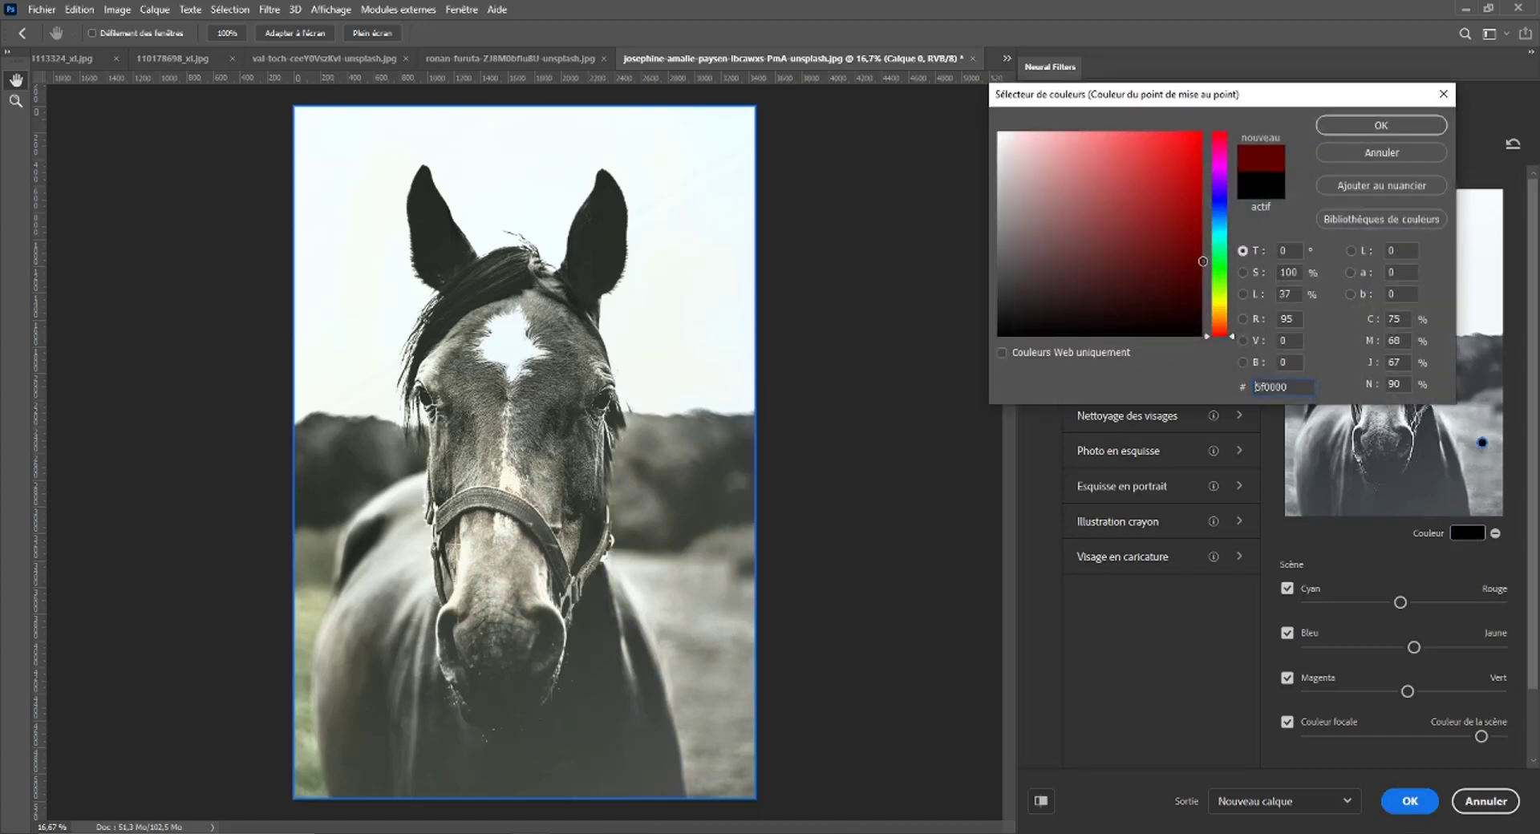
left_click(1373, 124)
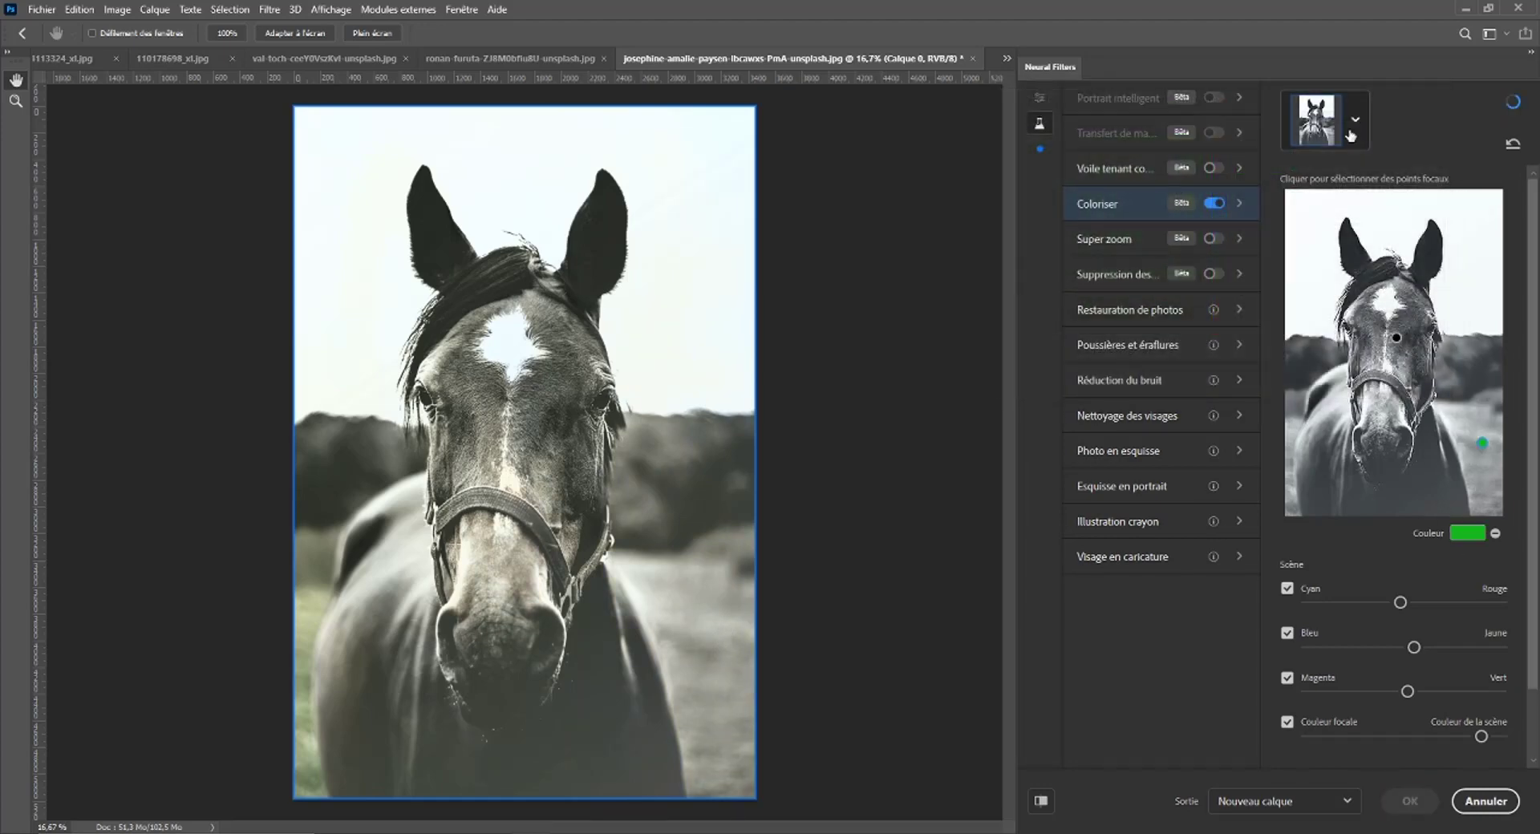
left_click(1466, 532)
left_click(1177, 275)
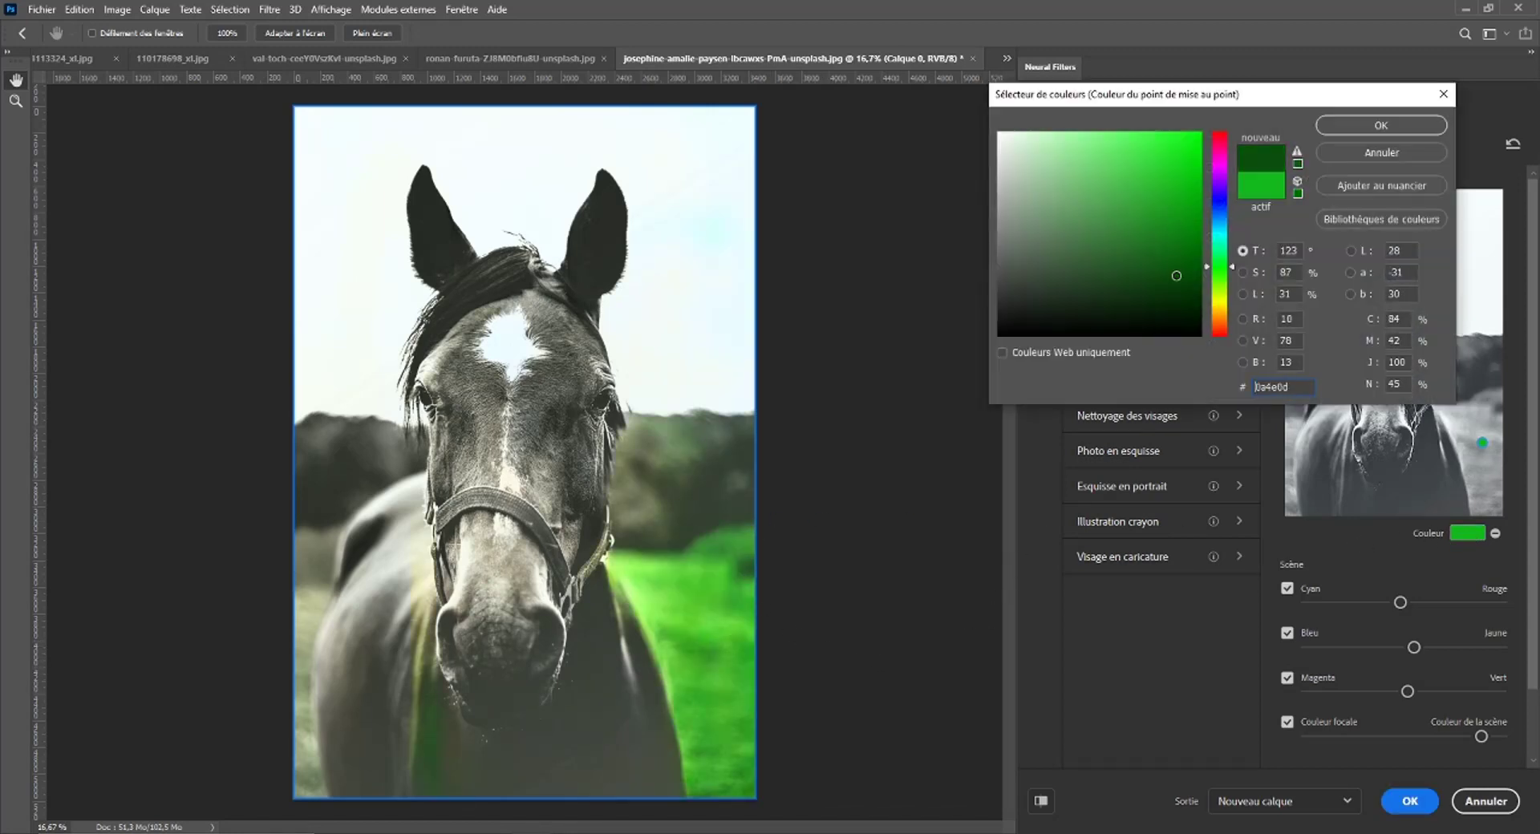
left_click(1177, 276)
left_click(1381, 125)
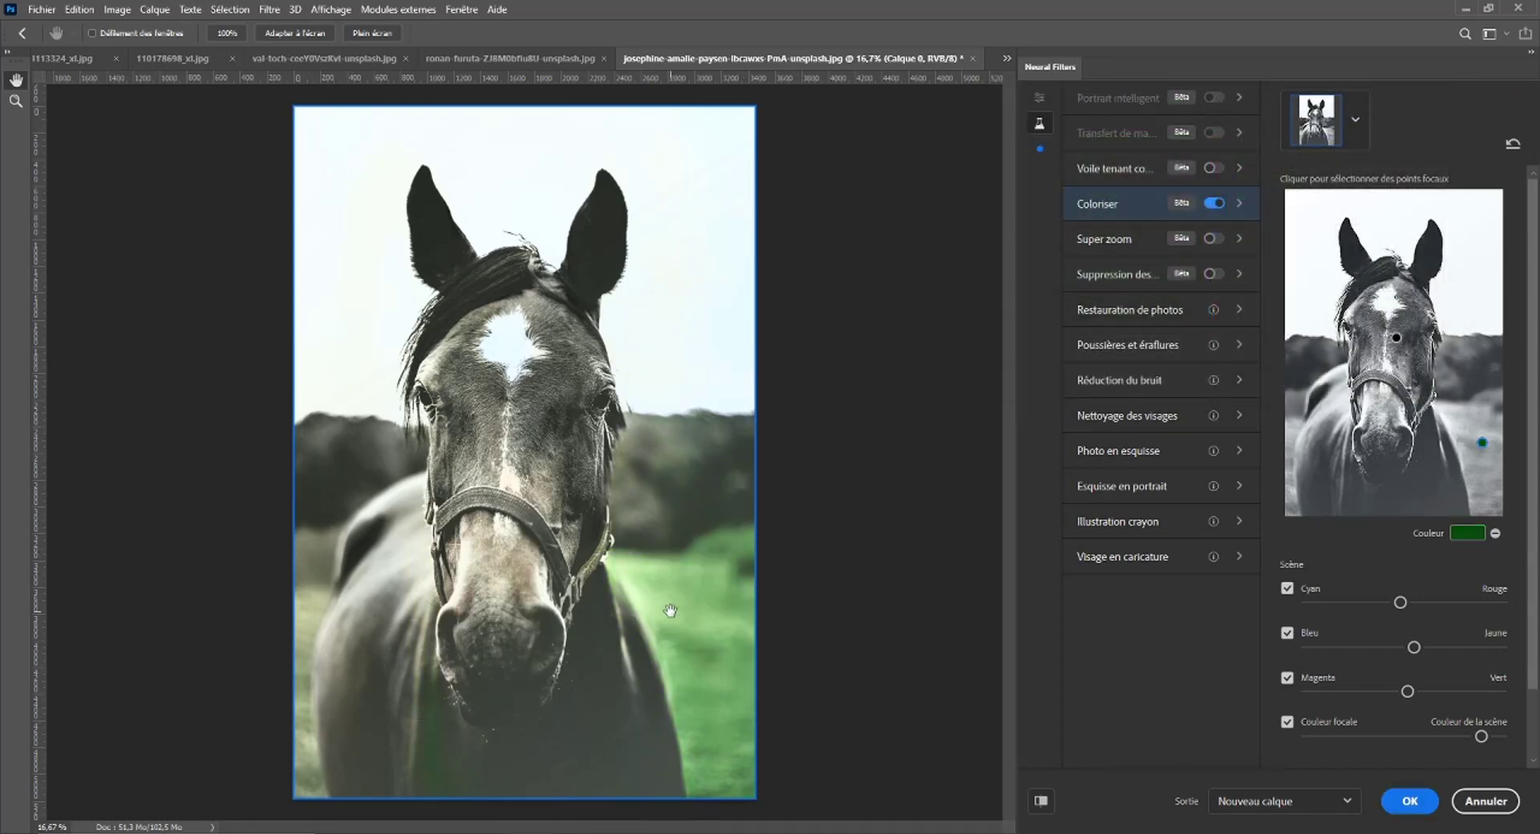
Add a light cyan sky focal point, lighten it to very pale cyan, then reselect the grass point.
left_click(1374, 199)
left_click(1468, 533)
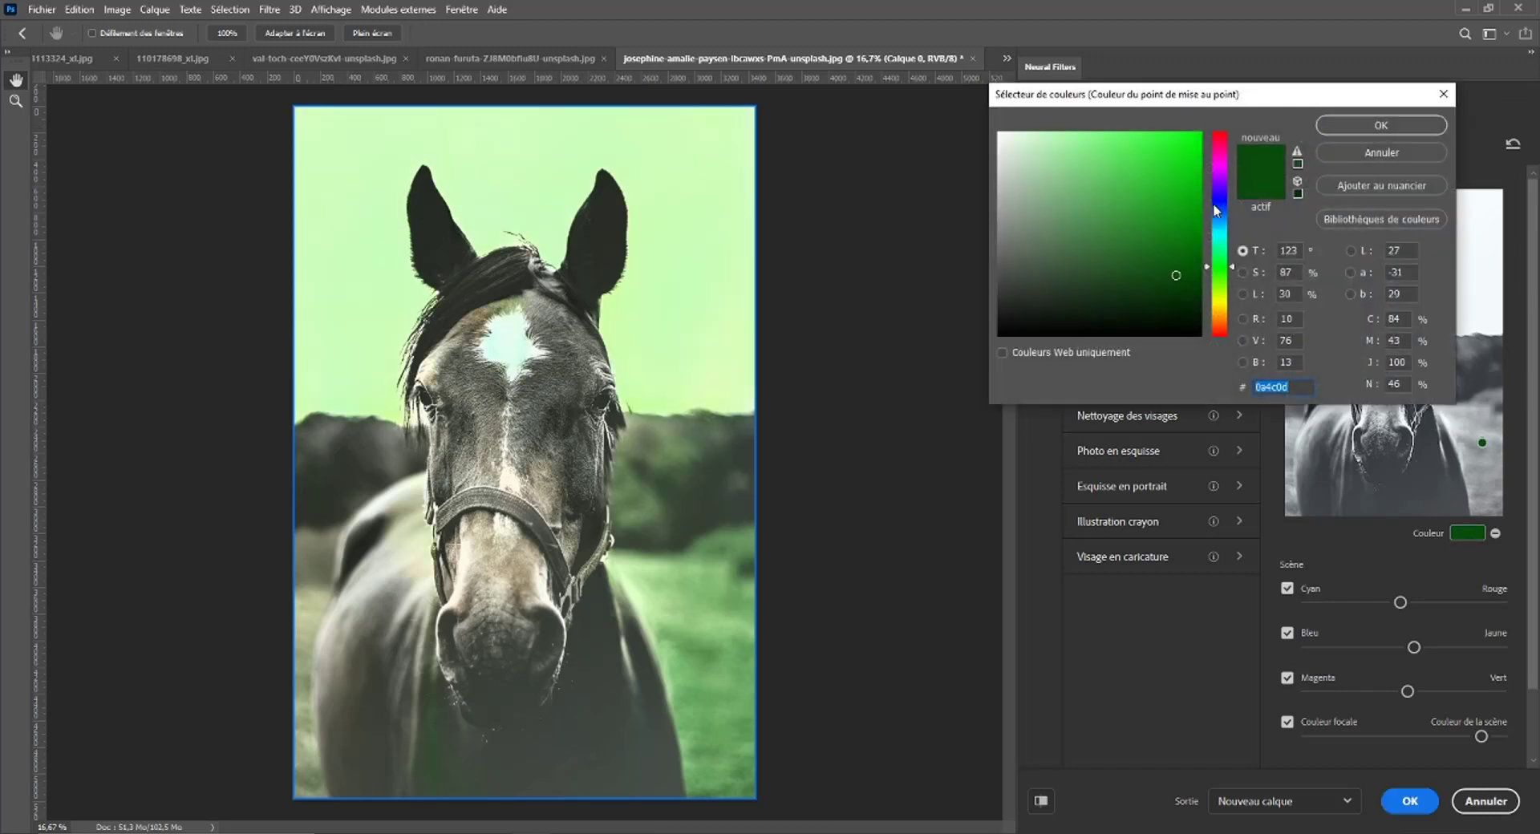
mouse_move(1217, 210)
left_mouse_down()
mouse_move(1219, 231)
mouse_move(1075, 140)
left_mouse_up()
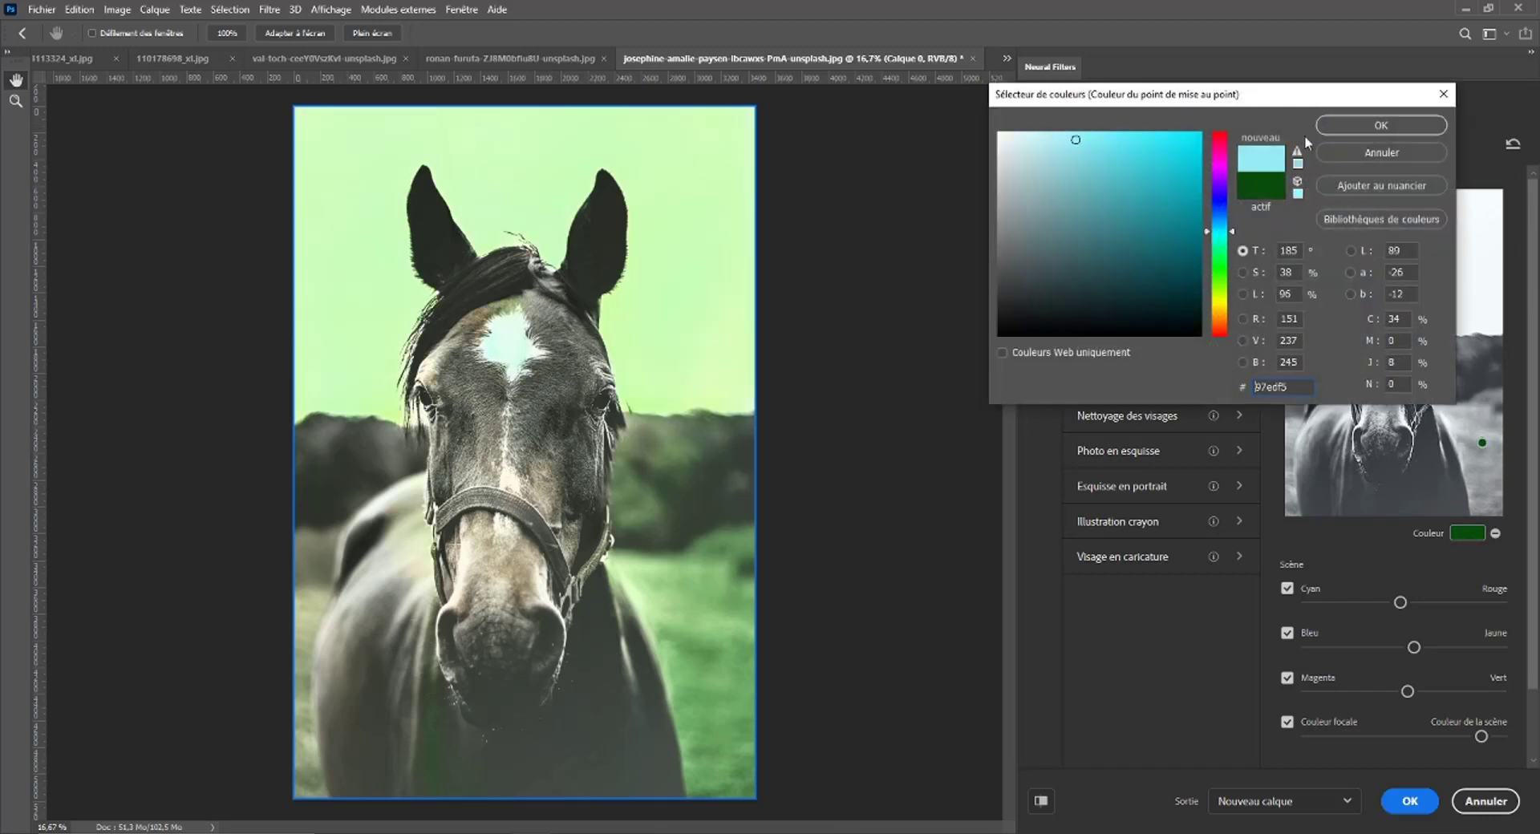
left_click(1363, 126)
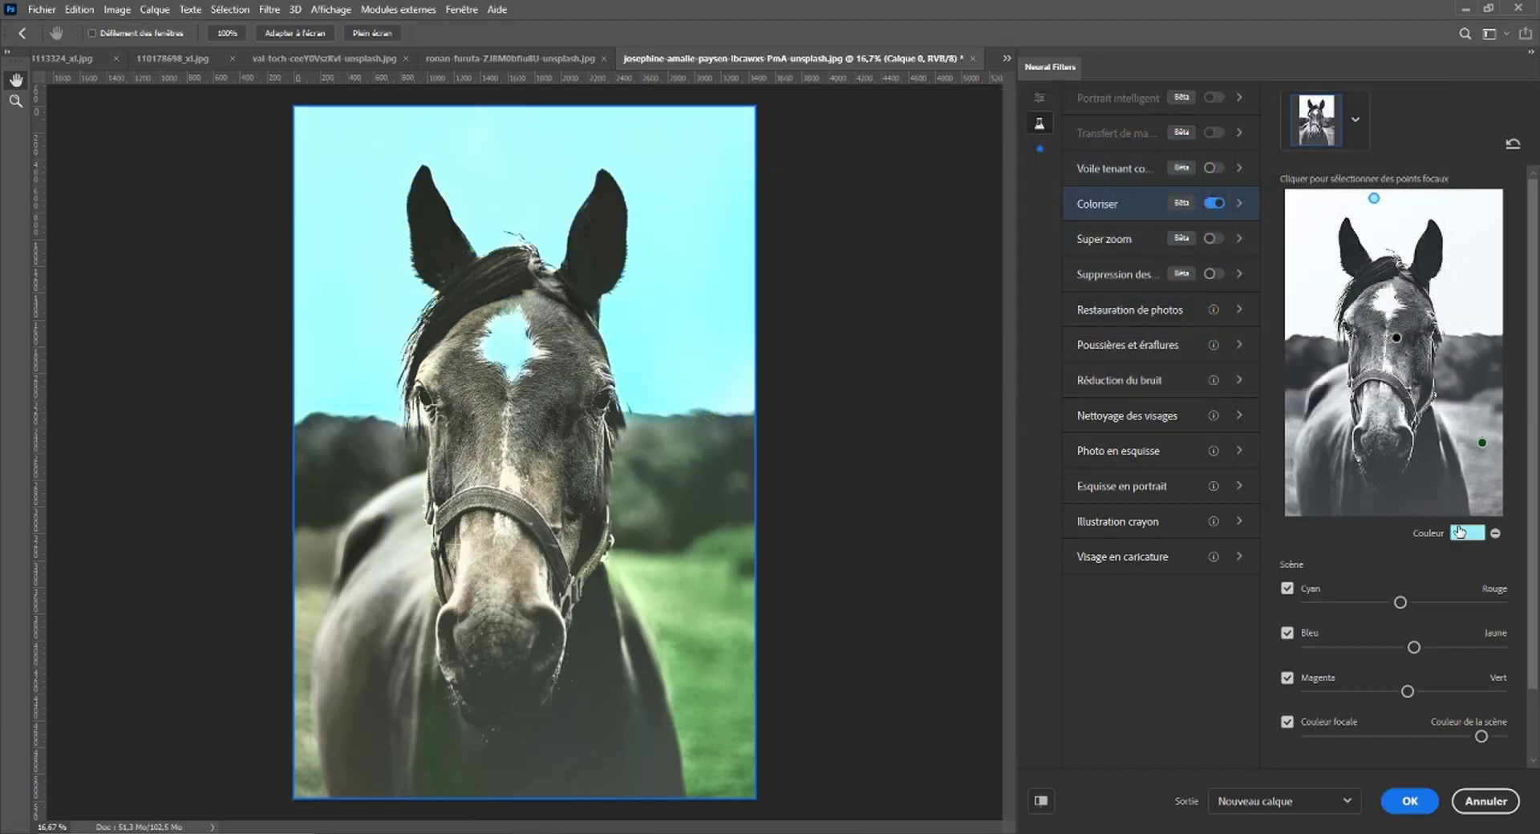
left_click(1460, 532)
left_click_drag(1075, 139, 1023, 131)
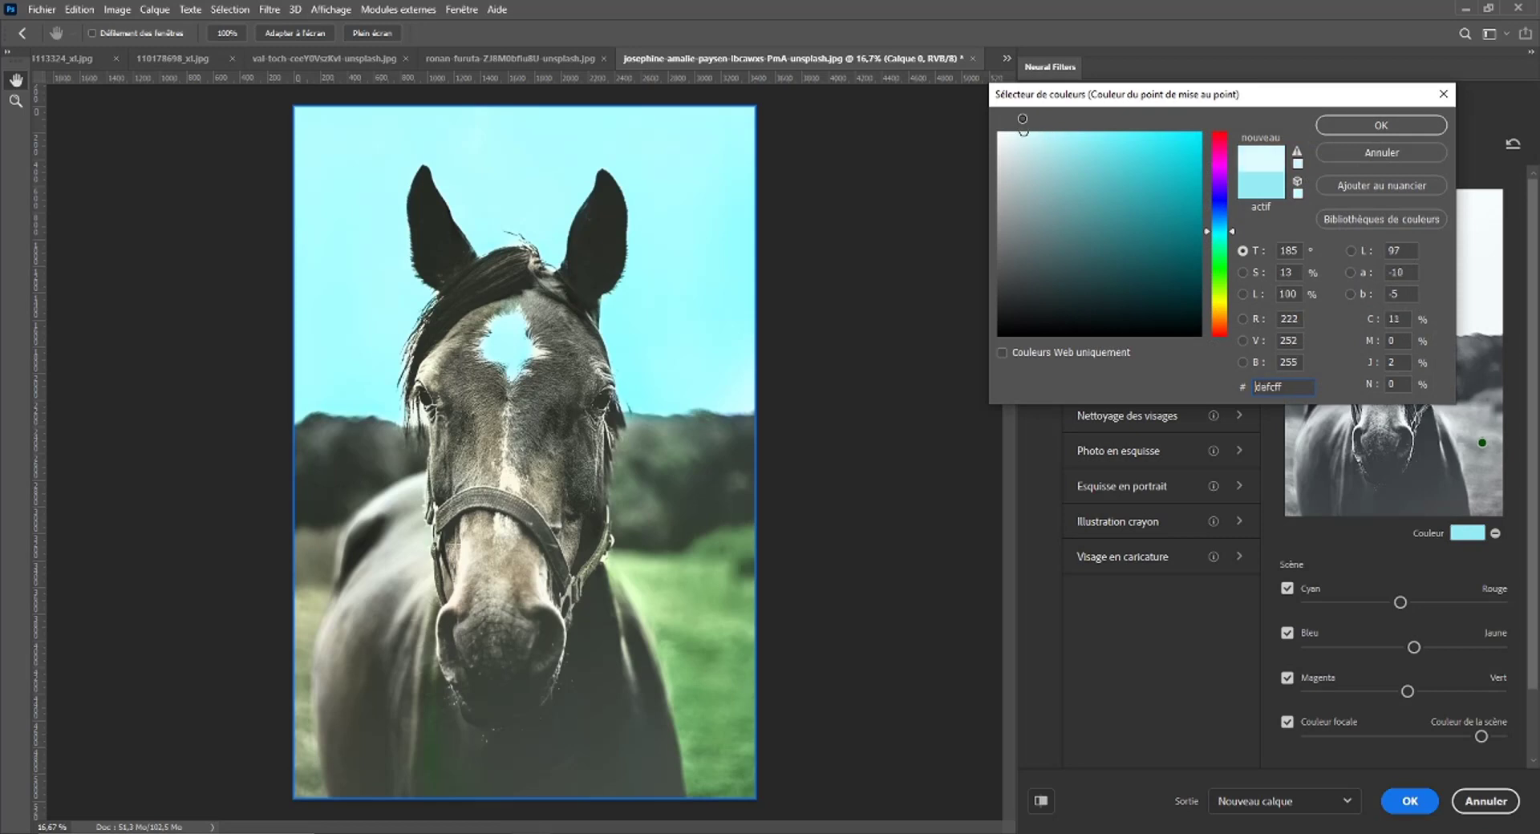
left_click(1381, 125)
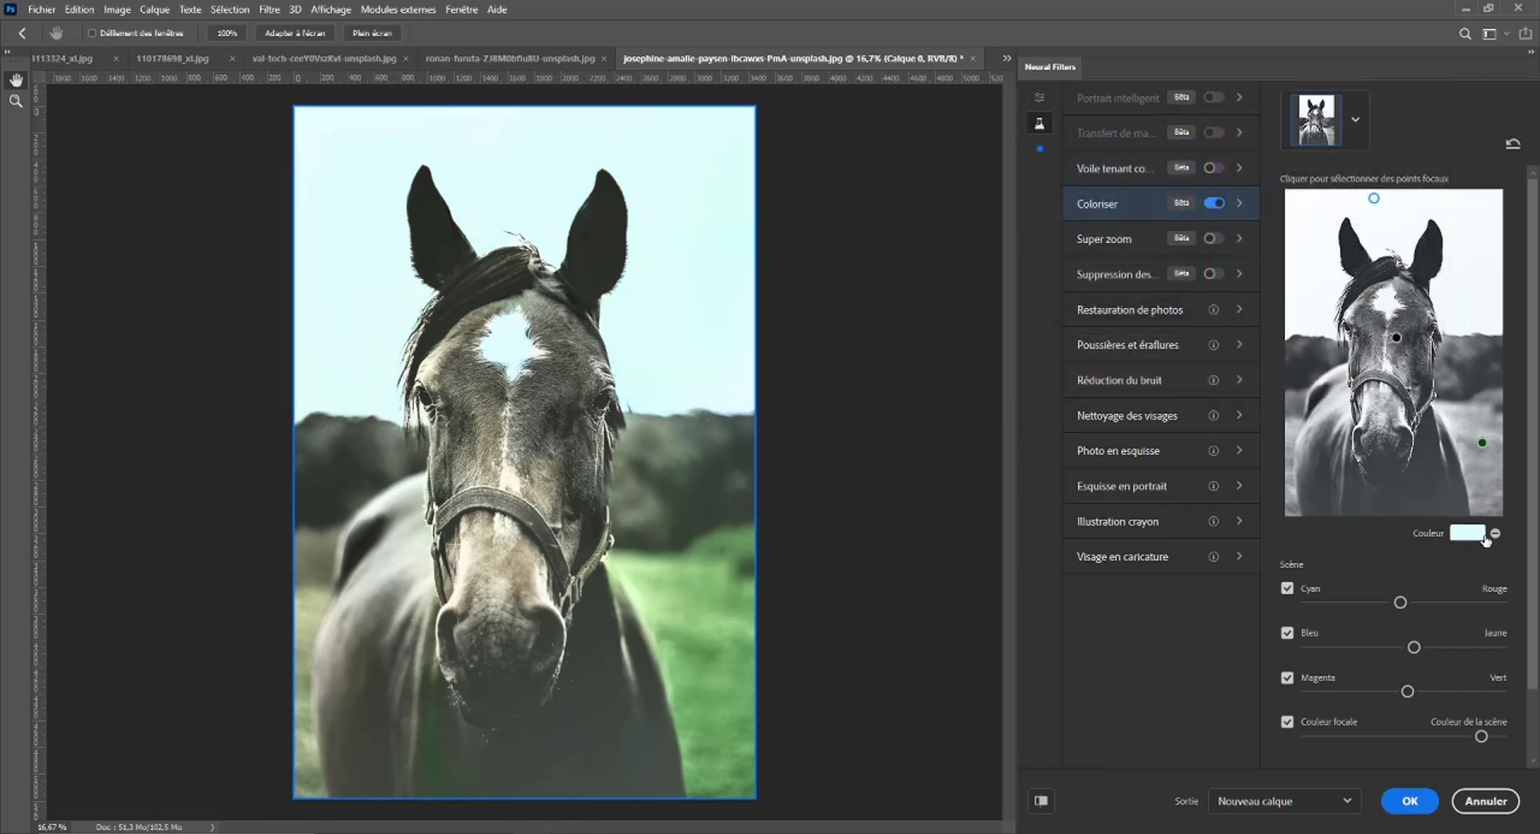
left_click(1482, 442)
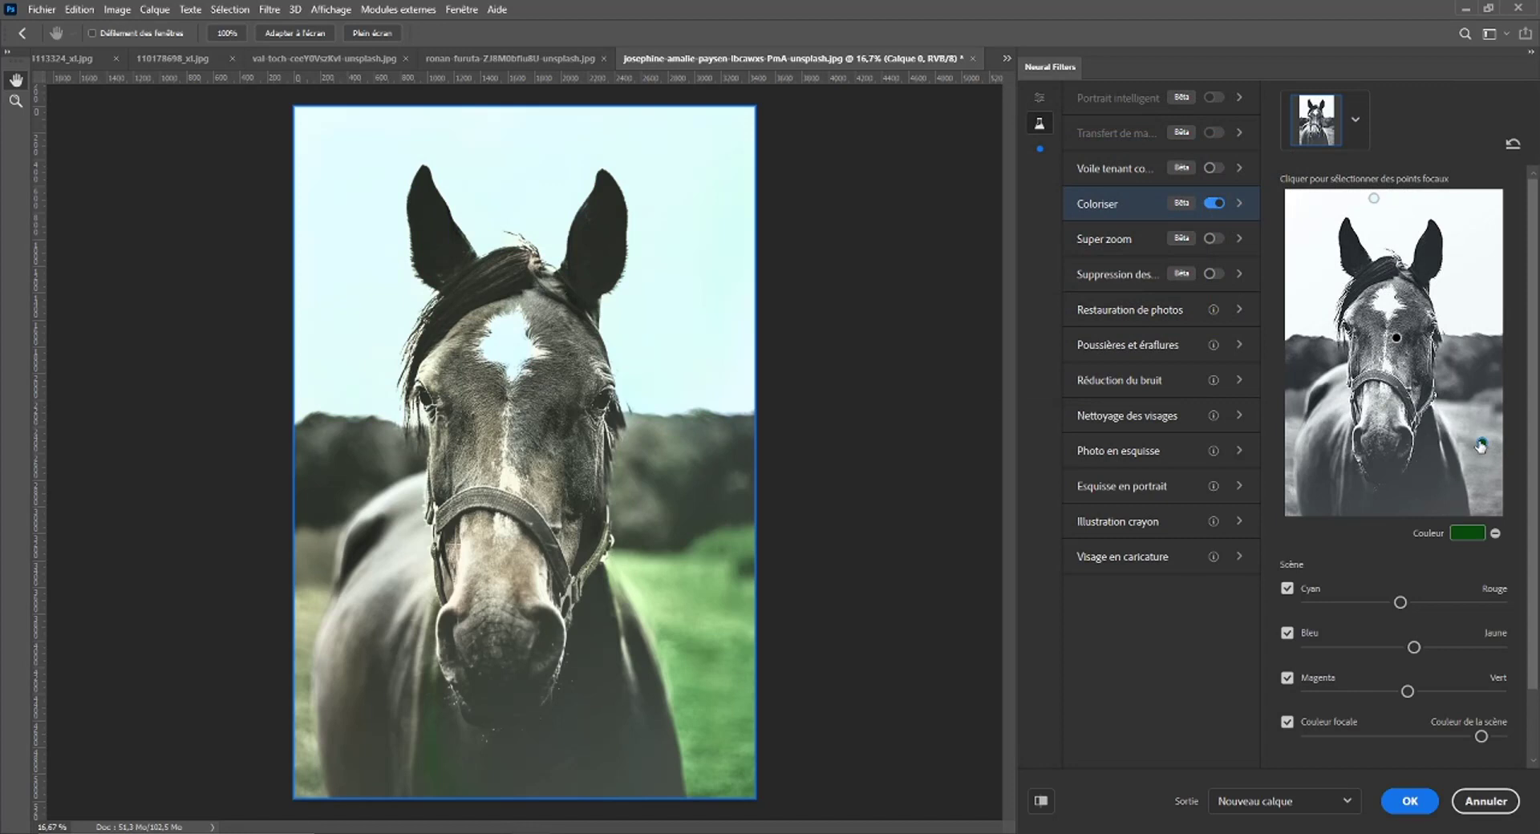
Remove the grass focal point, enable Voile tenant compte de la profondeur, and disable Coloriser.
left_click(1495, 534)
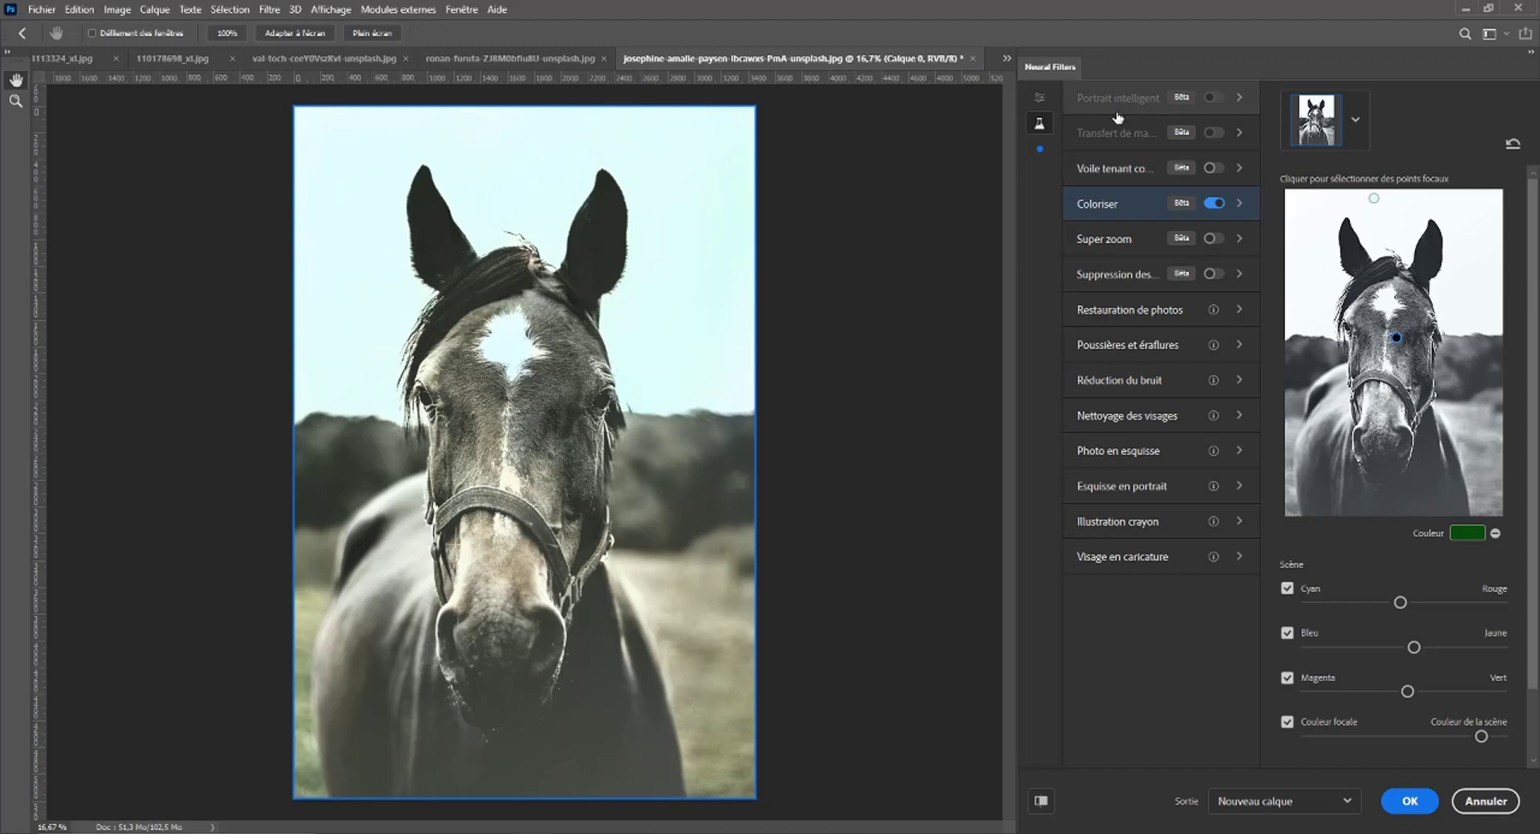
mouse_move(1115, 168)
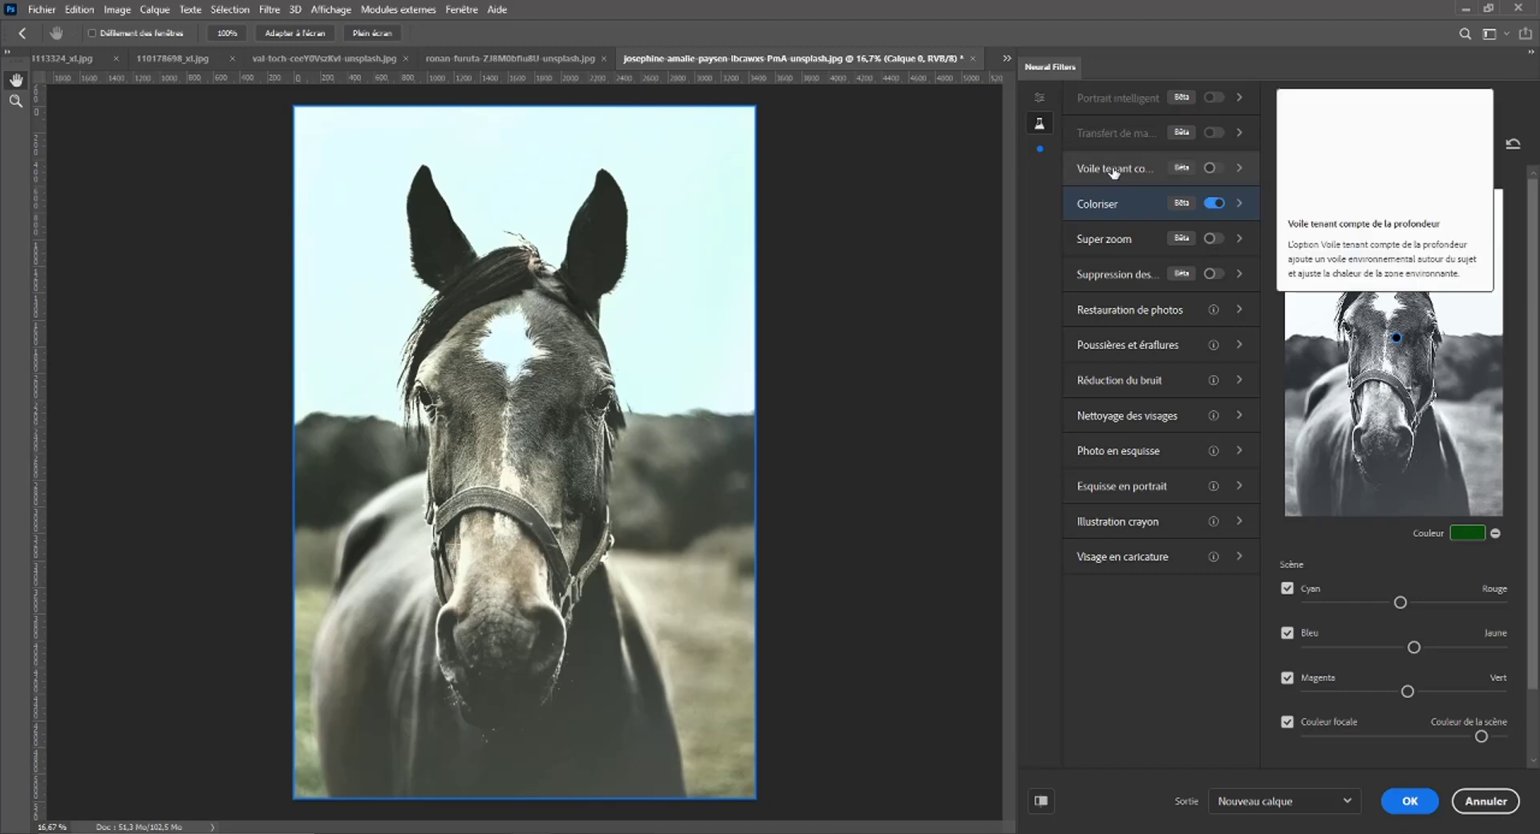
left_click(1132, 169)
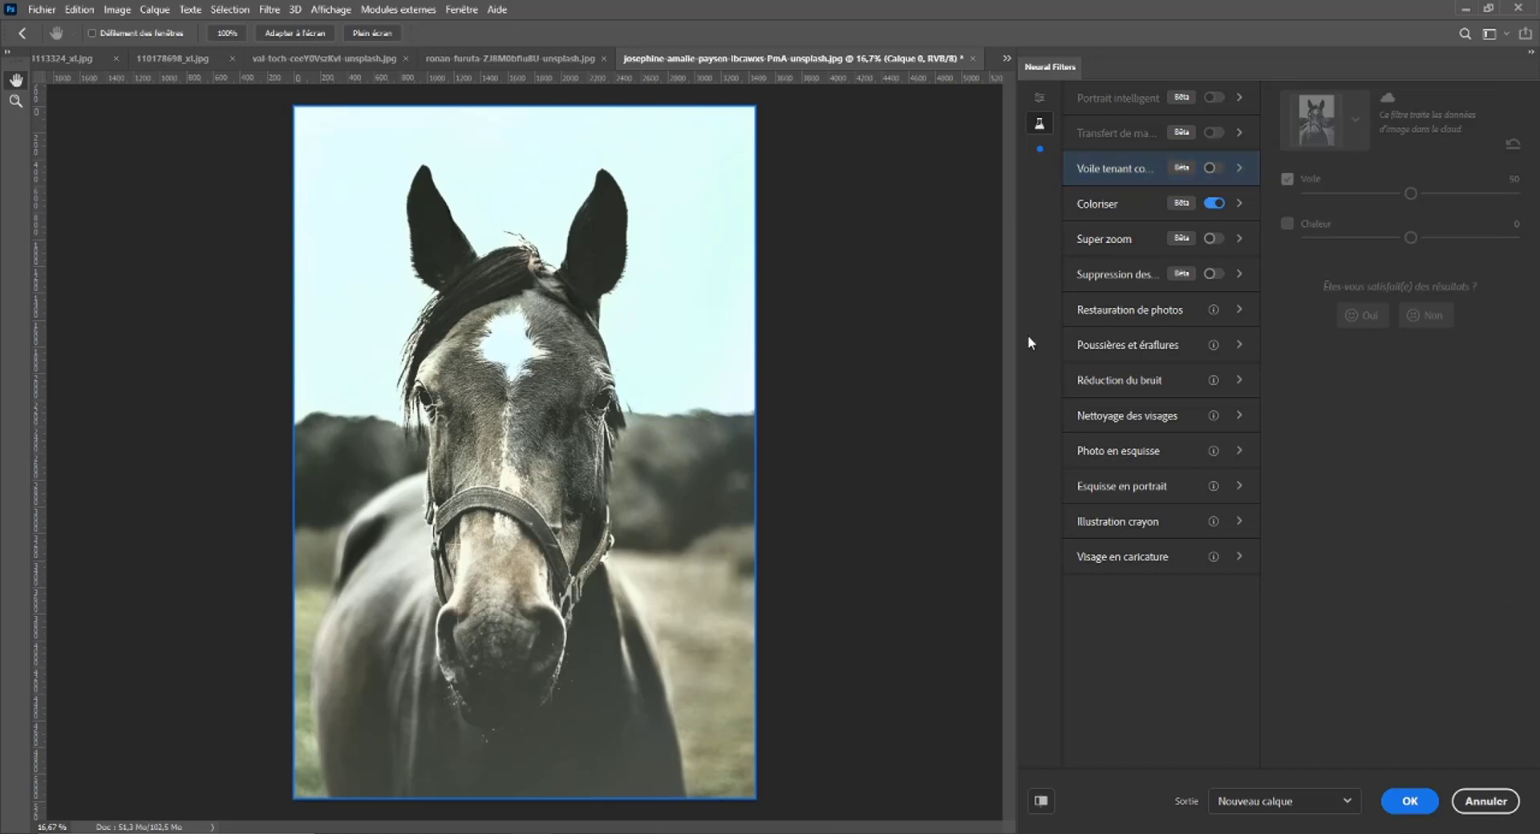
left_click(1217, 170)
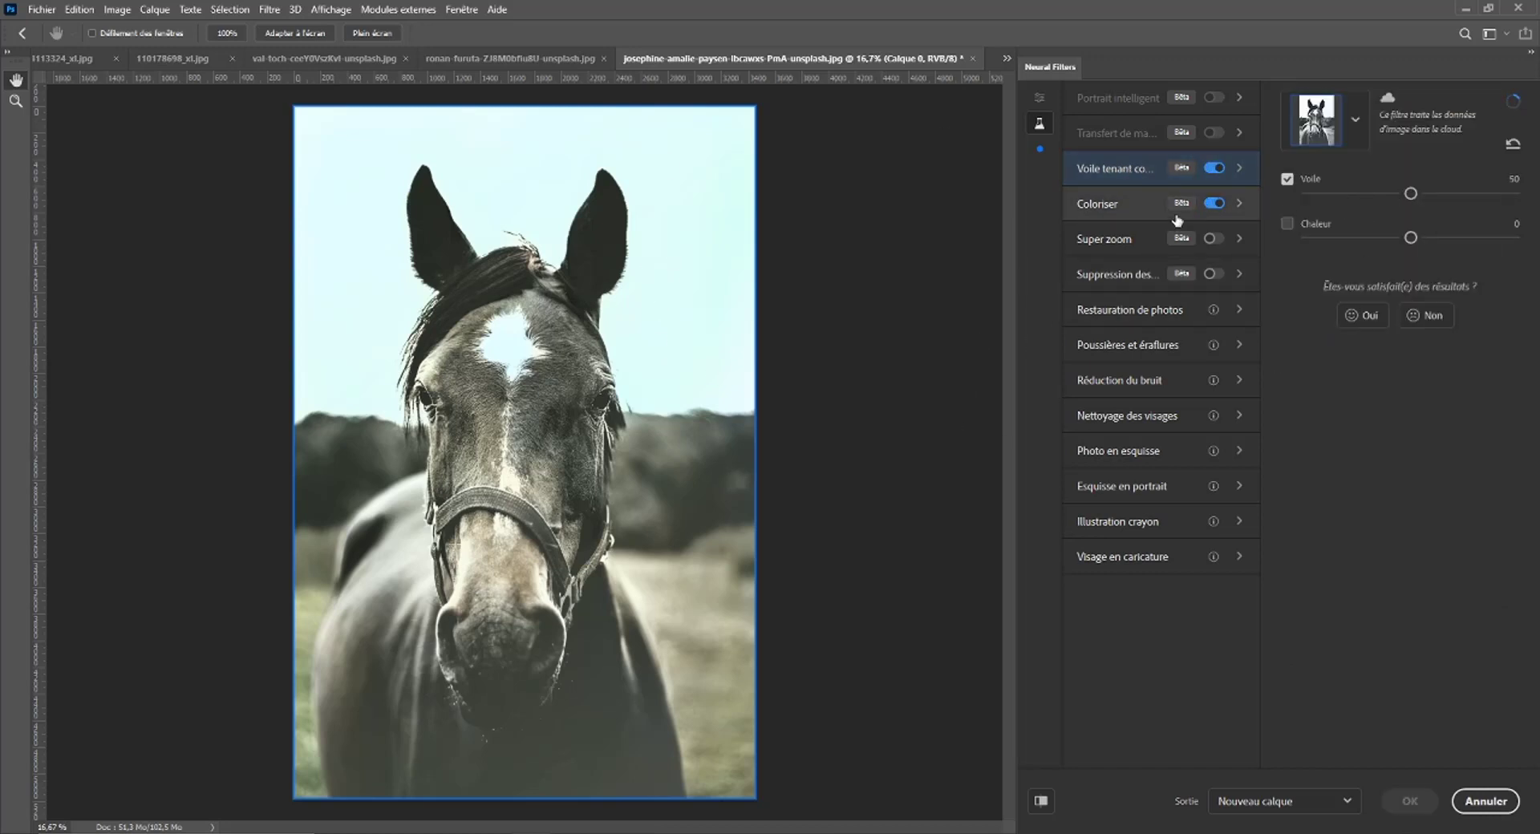
left_click(1219, 205)
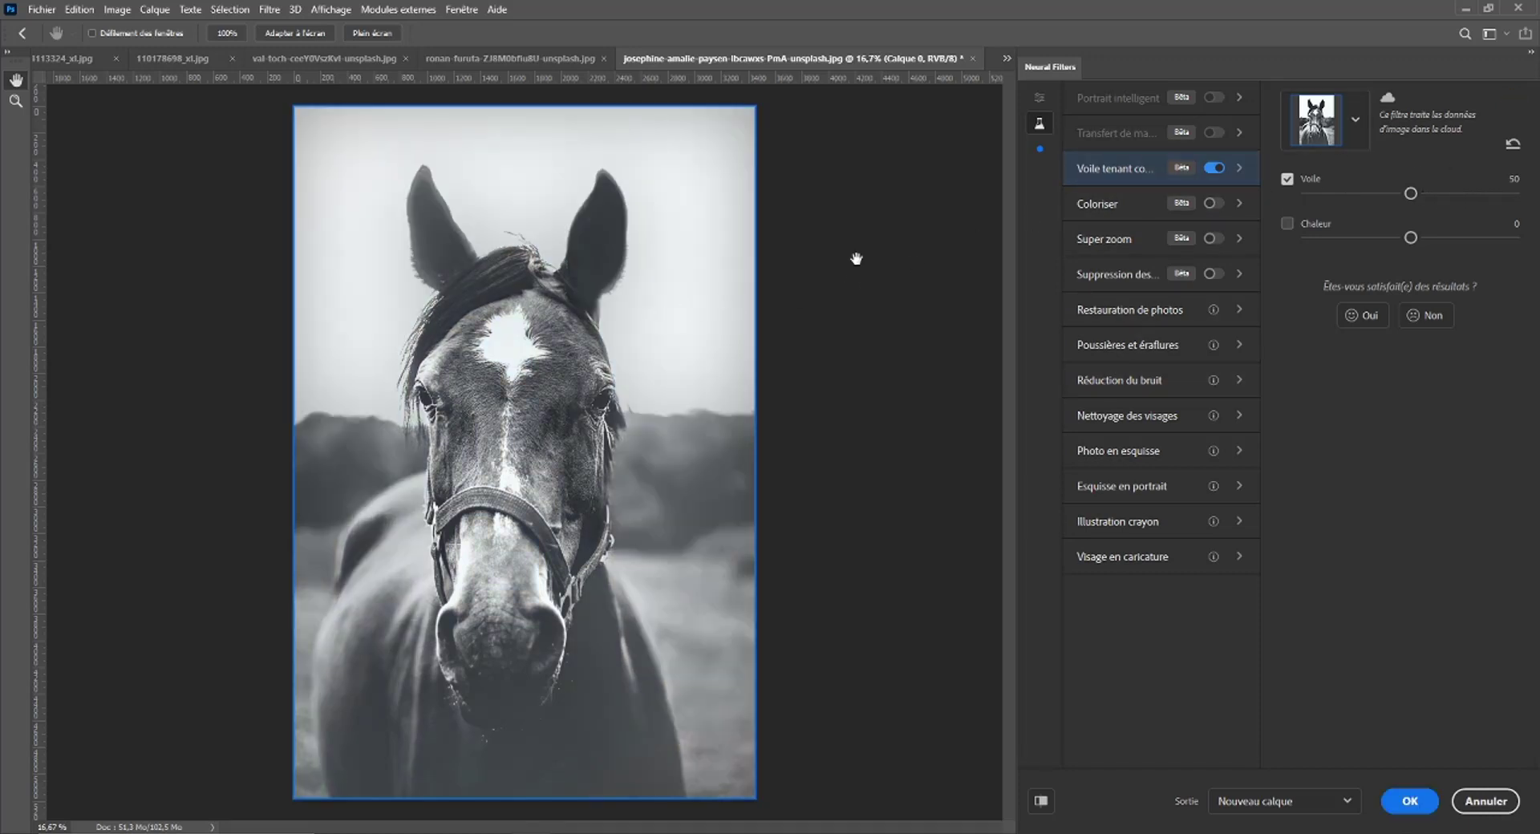
Set the haze Chaleur to 7, then cancel Neural Filters without applying anything.
left_click(1214, 168)
left_click(1214, 168)
left_click_drag(1426, 239, 1475, 240)
left_click_drag(1470, 238, 1425, 238)
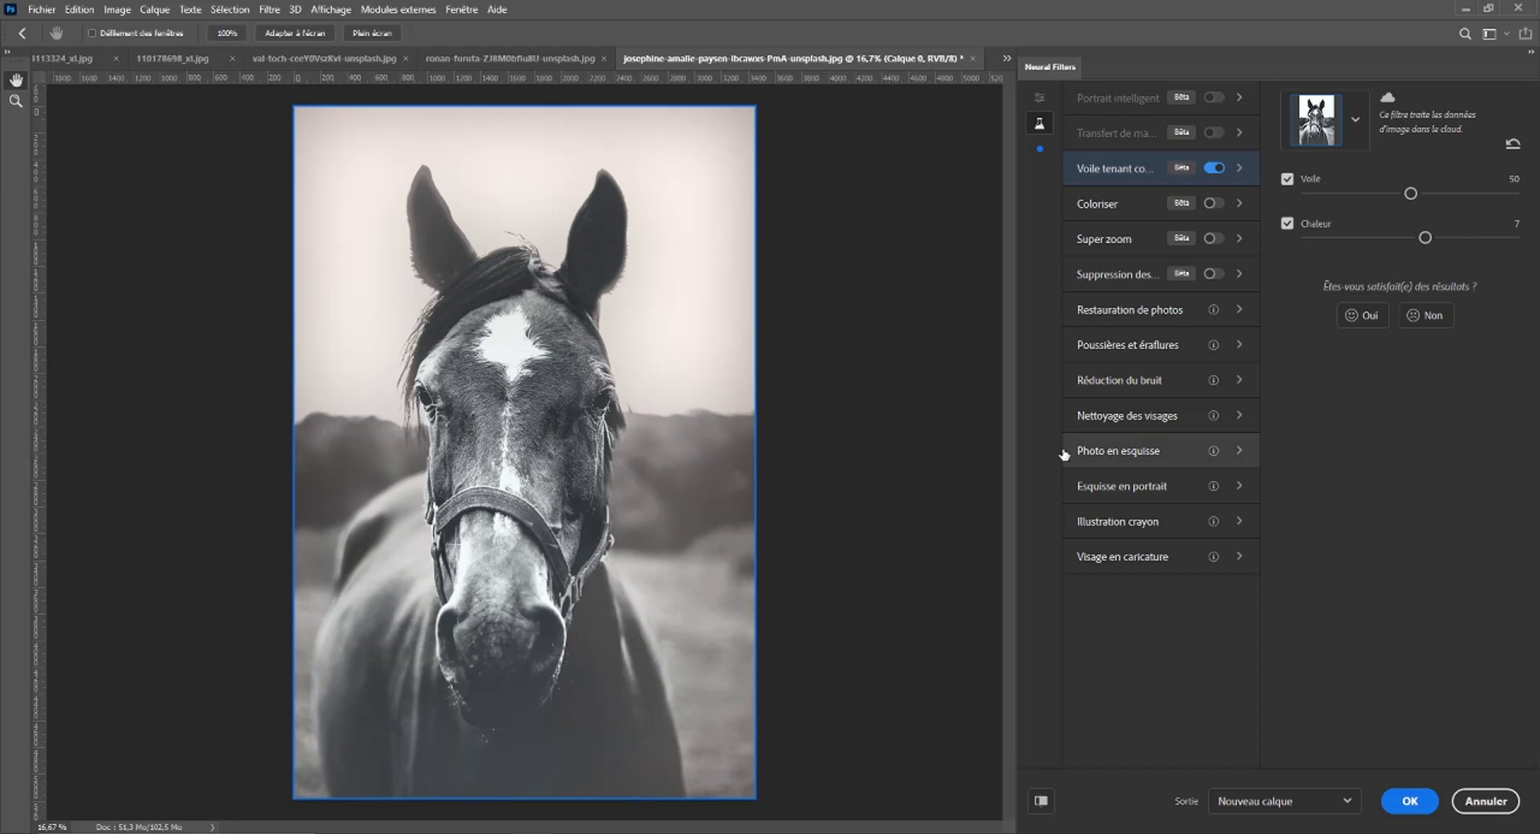
left_click(1486, 802)
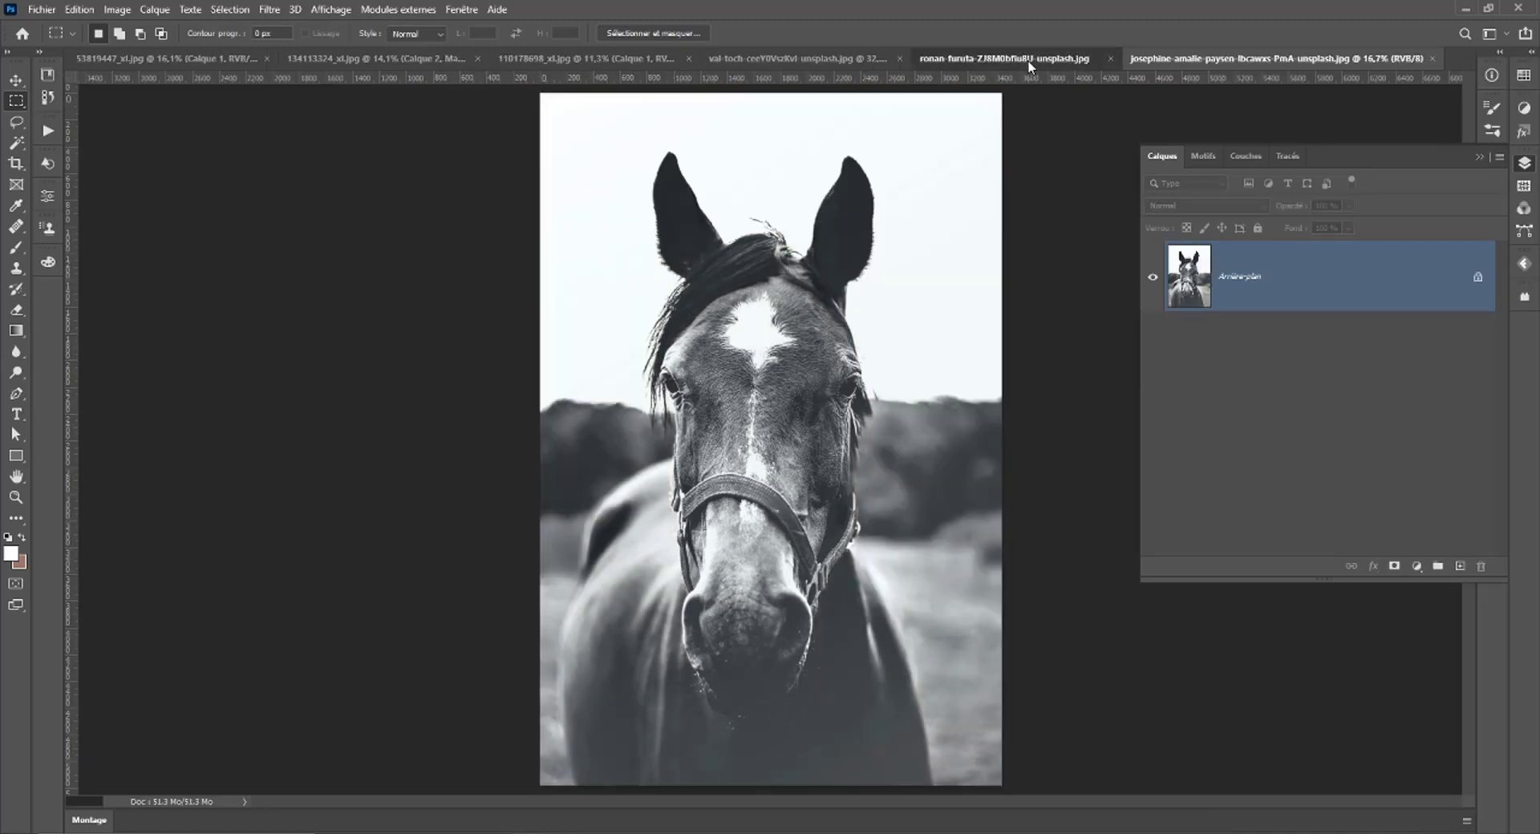
Open Neural Filters on the bridge photo and turn on the Coloriser filter.
left_click(1028, 60)
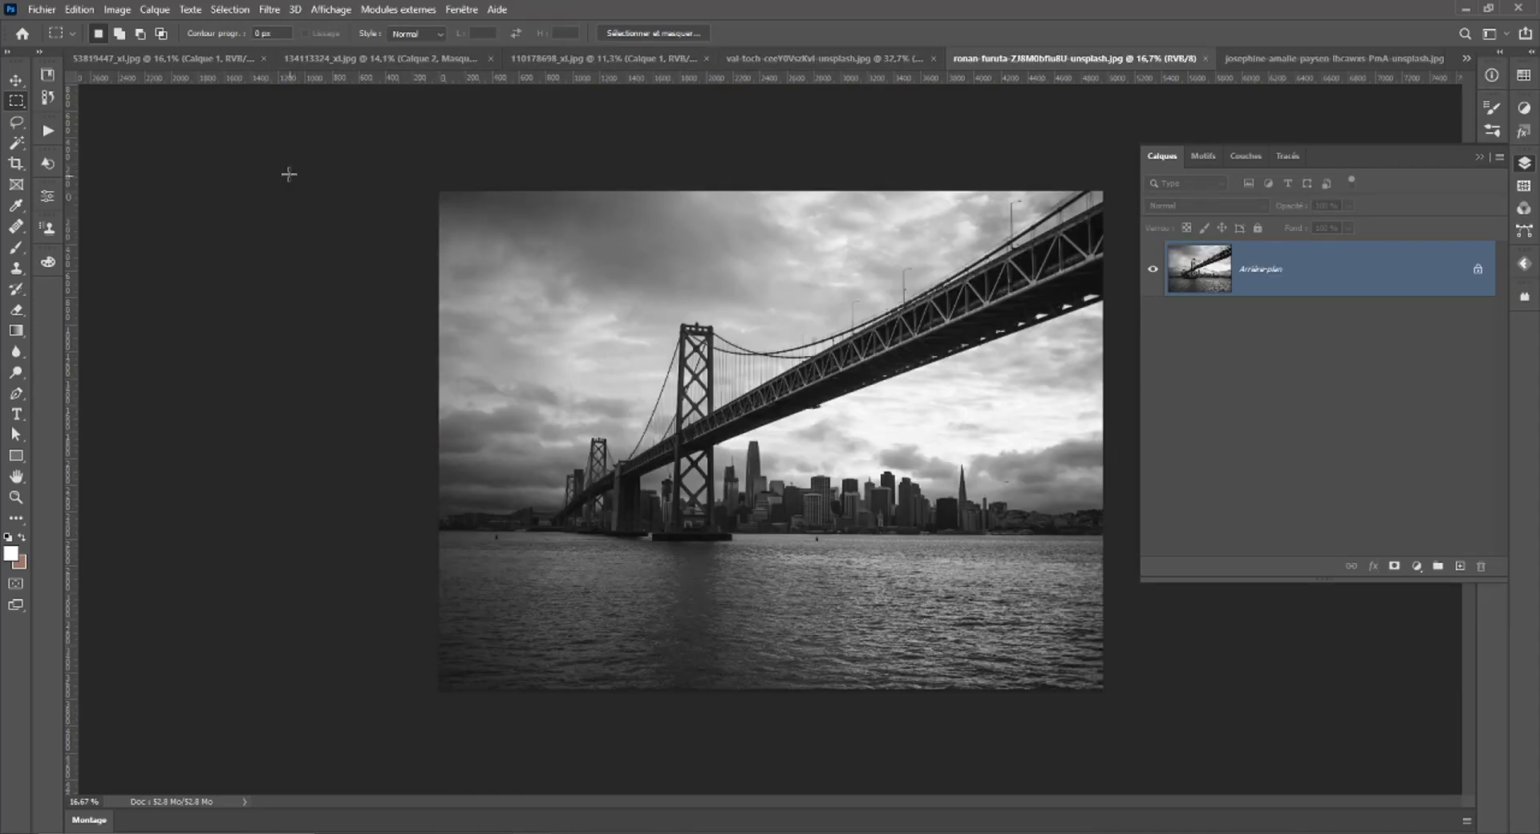
left_click(269, 8)
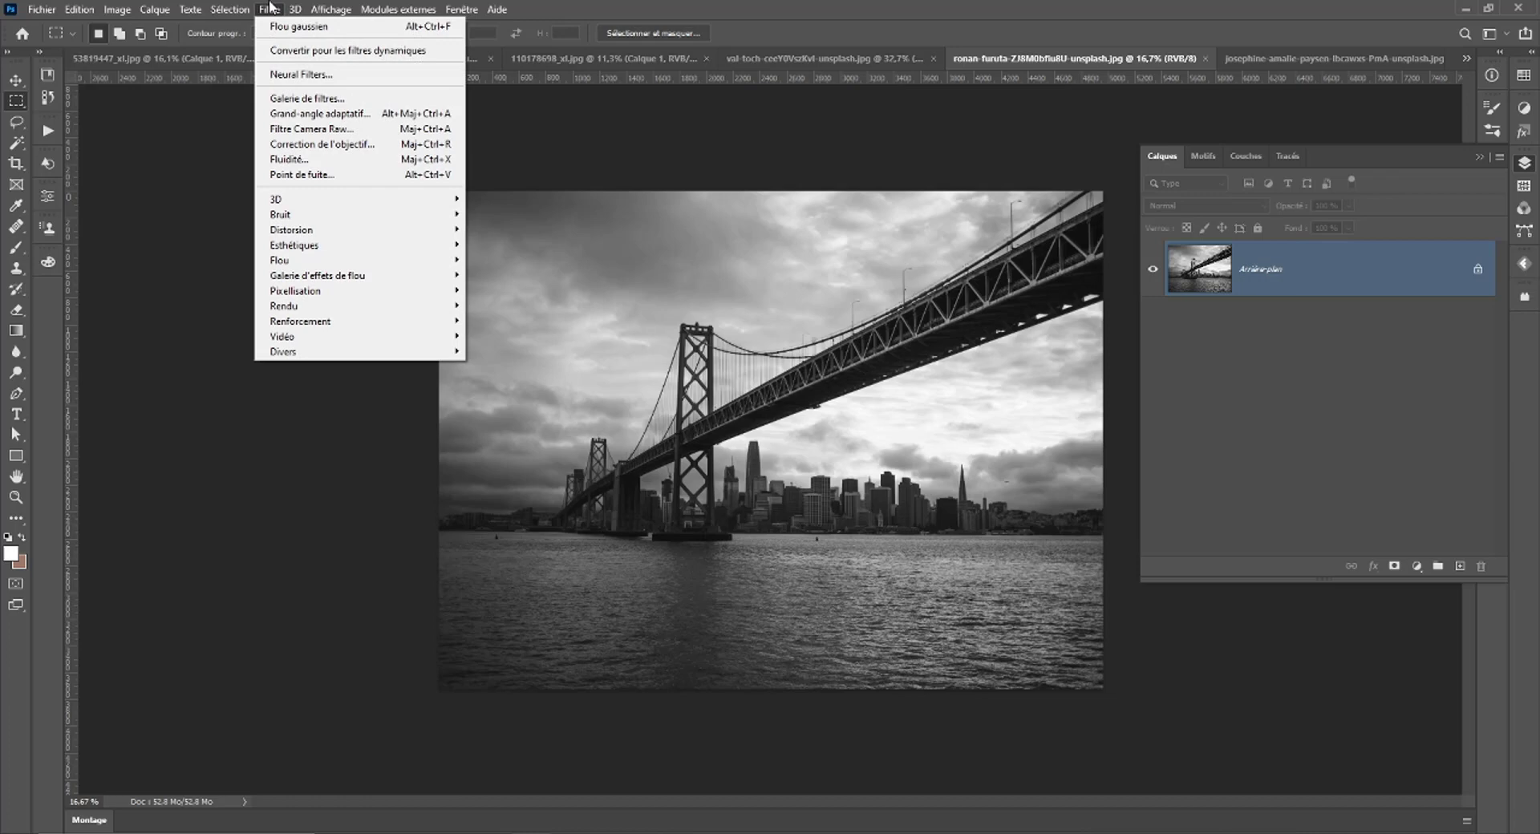
left_click(289, 79)
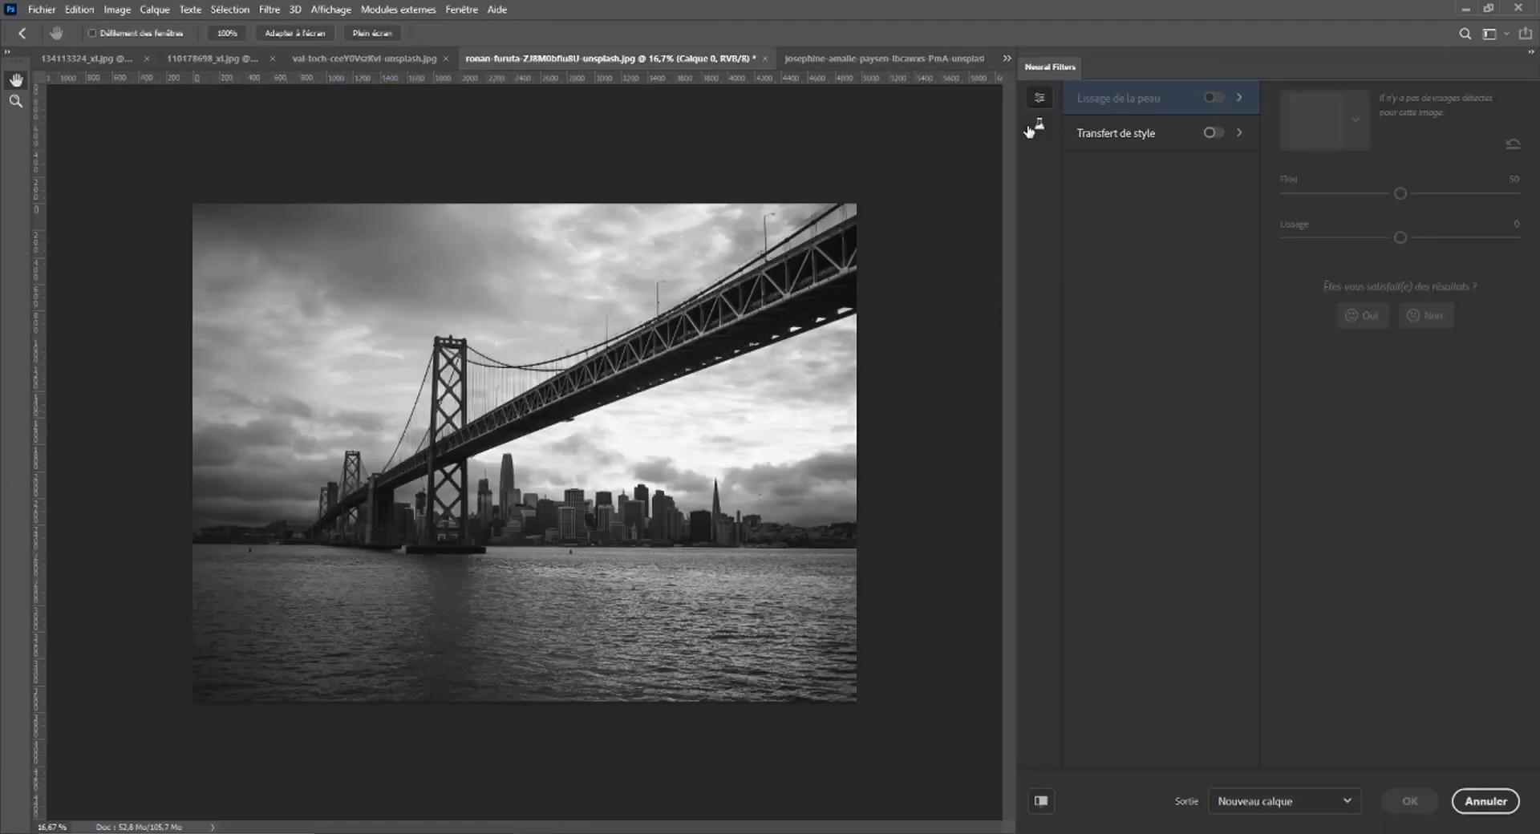
left_click(1039, 123)
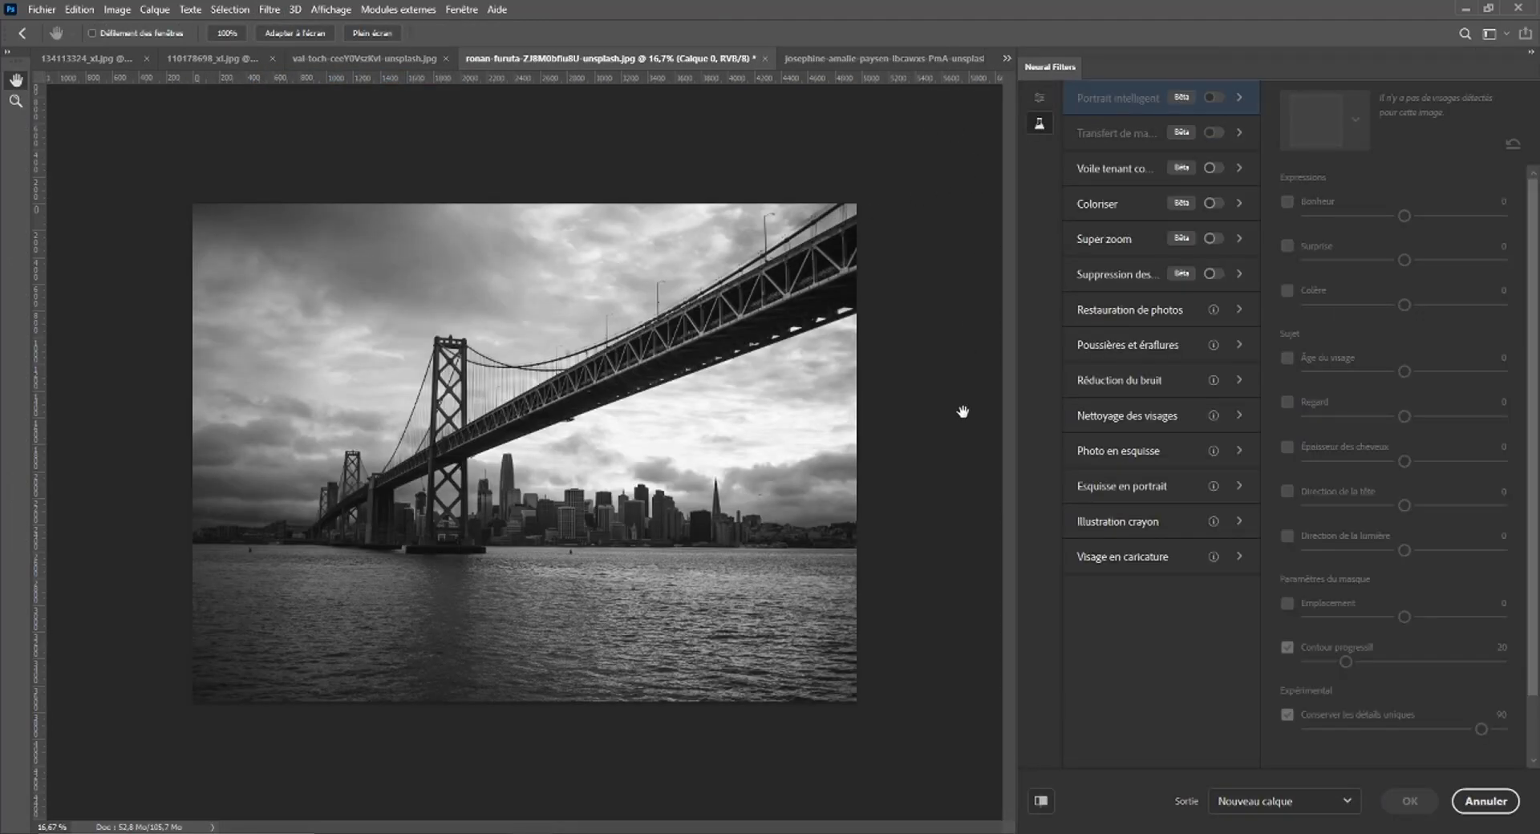
left_click(1116, 205)
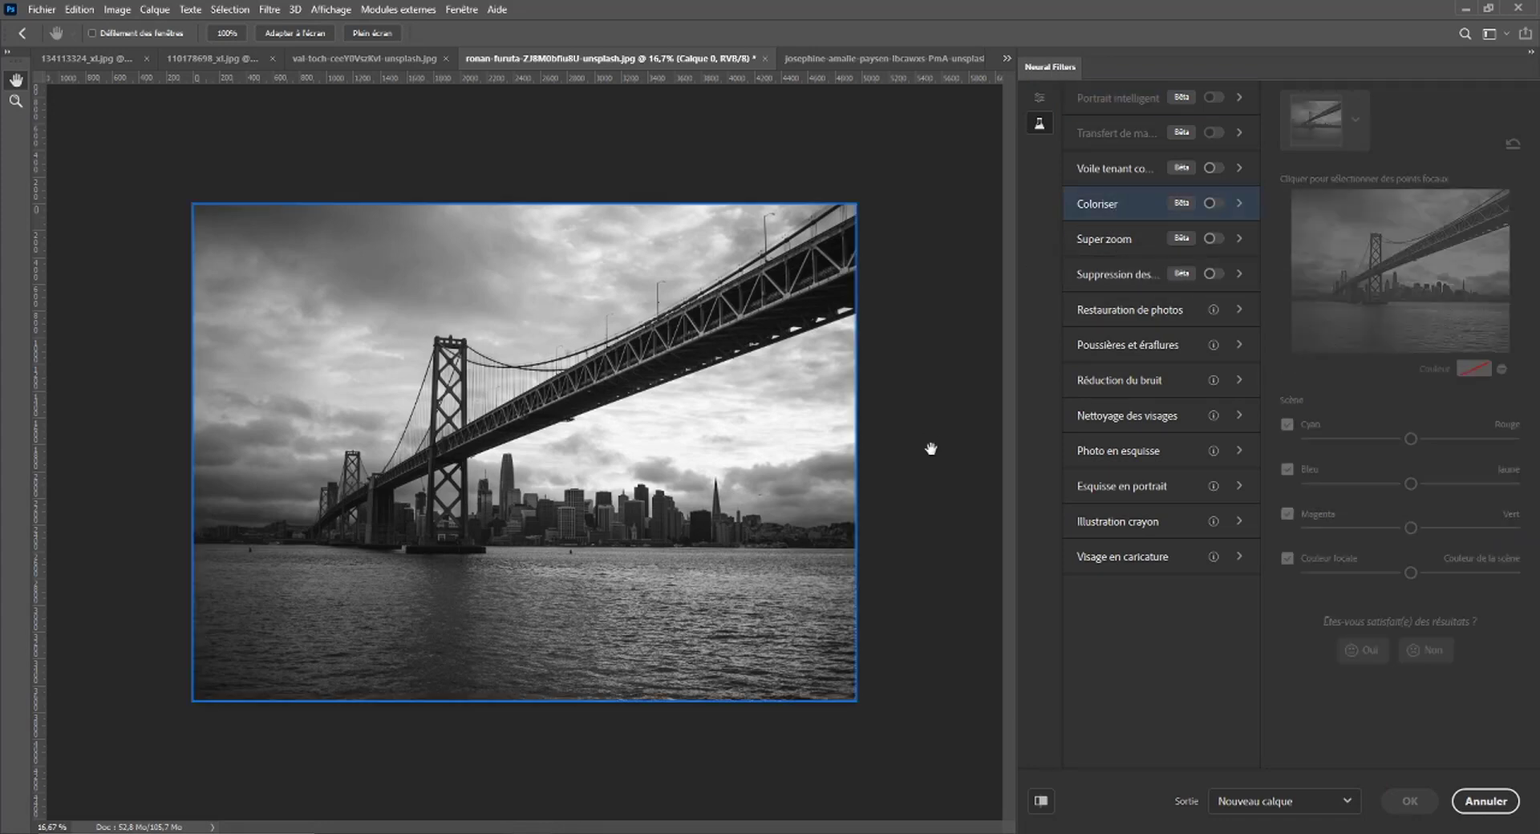
left_click(1210, 205)
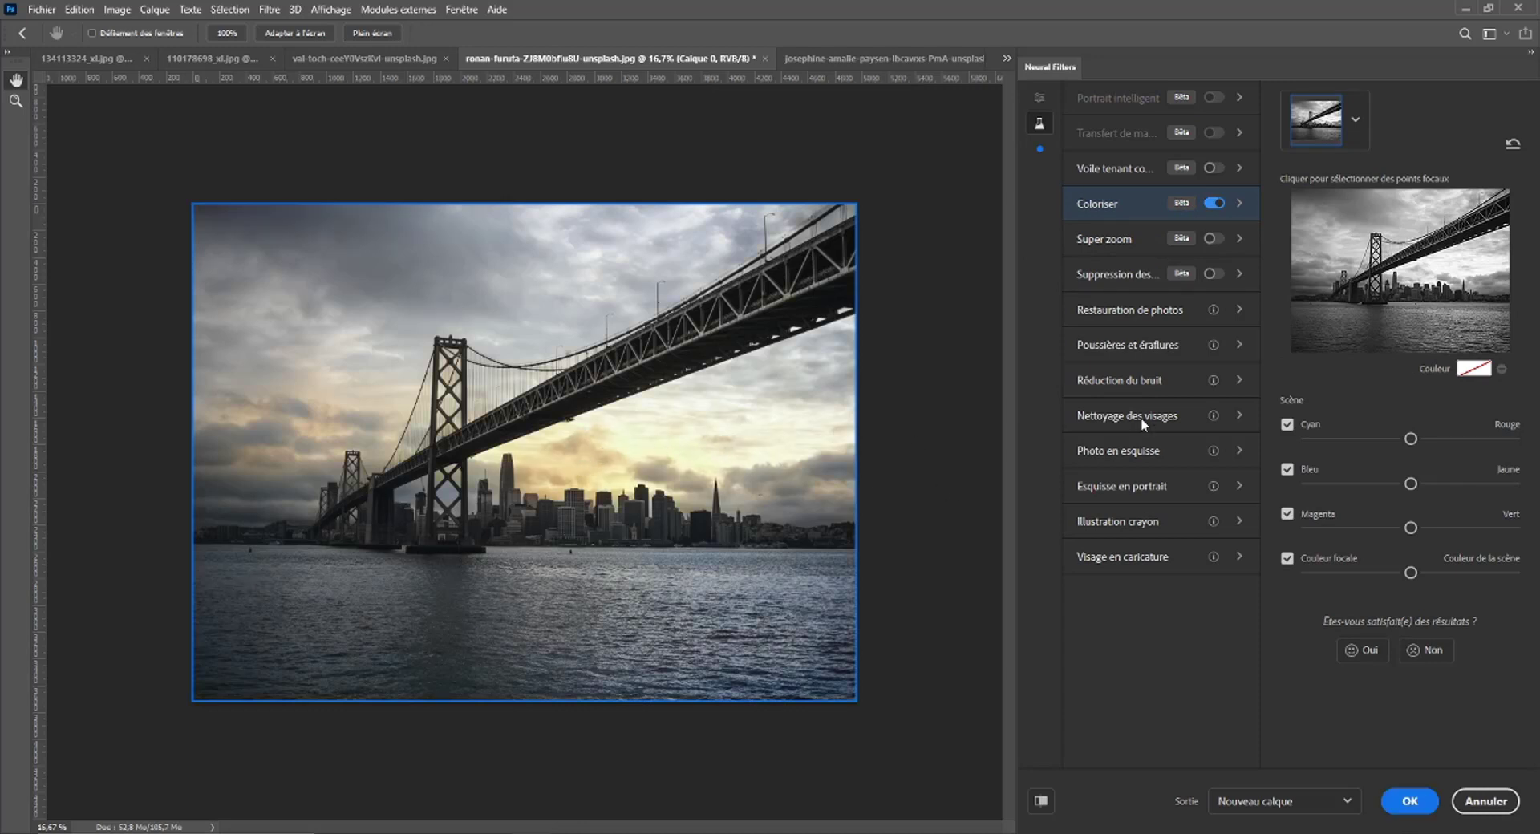
Shift the scene balance slightly toward red and place a light blue focal point on the water.
left_click(1420, 439)
left_click(1474, 369)
left_click_drag(1219, 239, 1218, 211)
left_click_drag(1072, 155, 1102, 150)
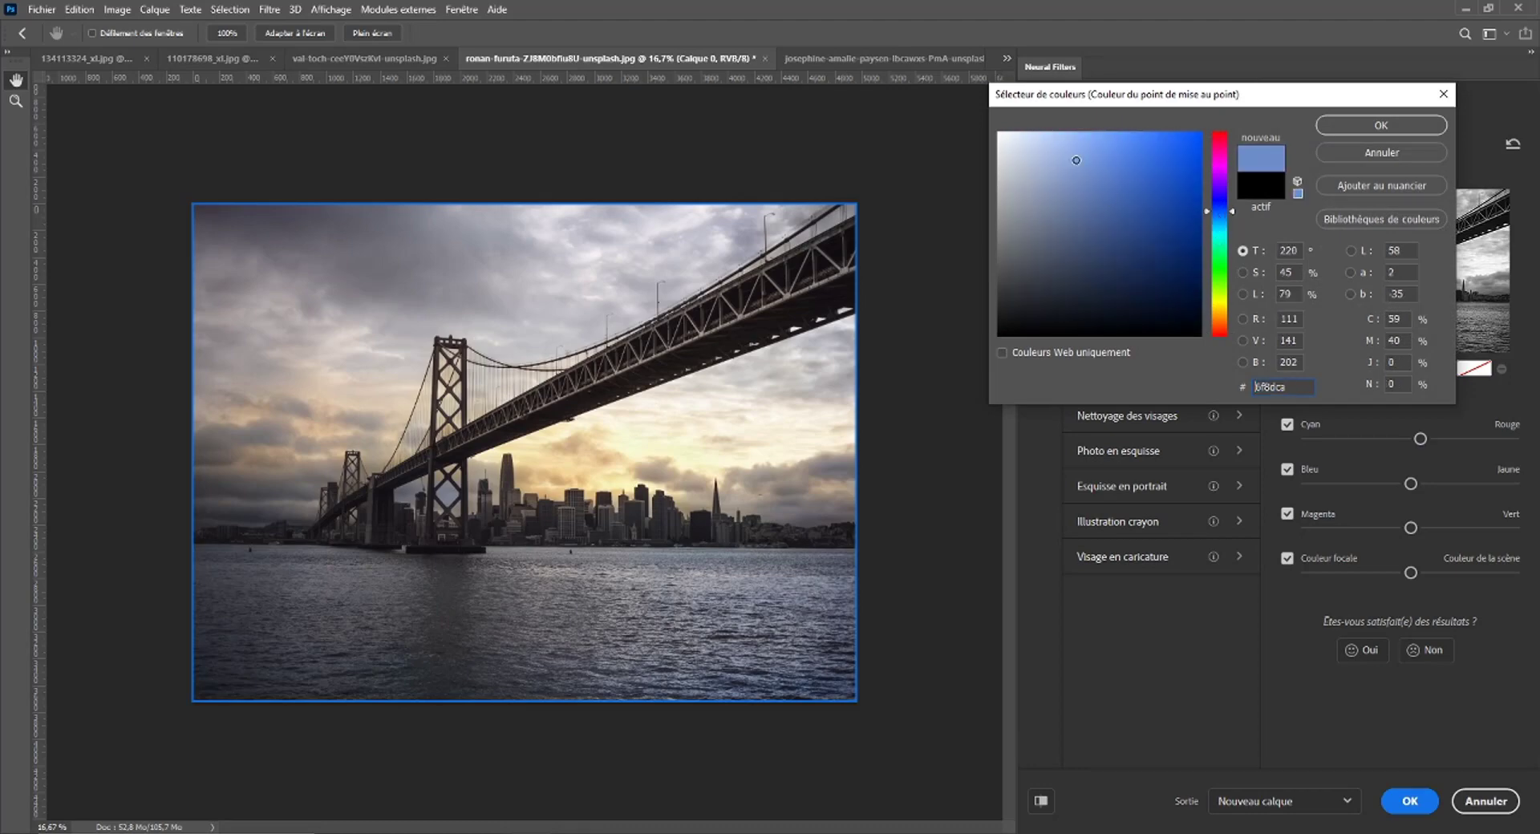
left_click(1401, 127)
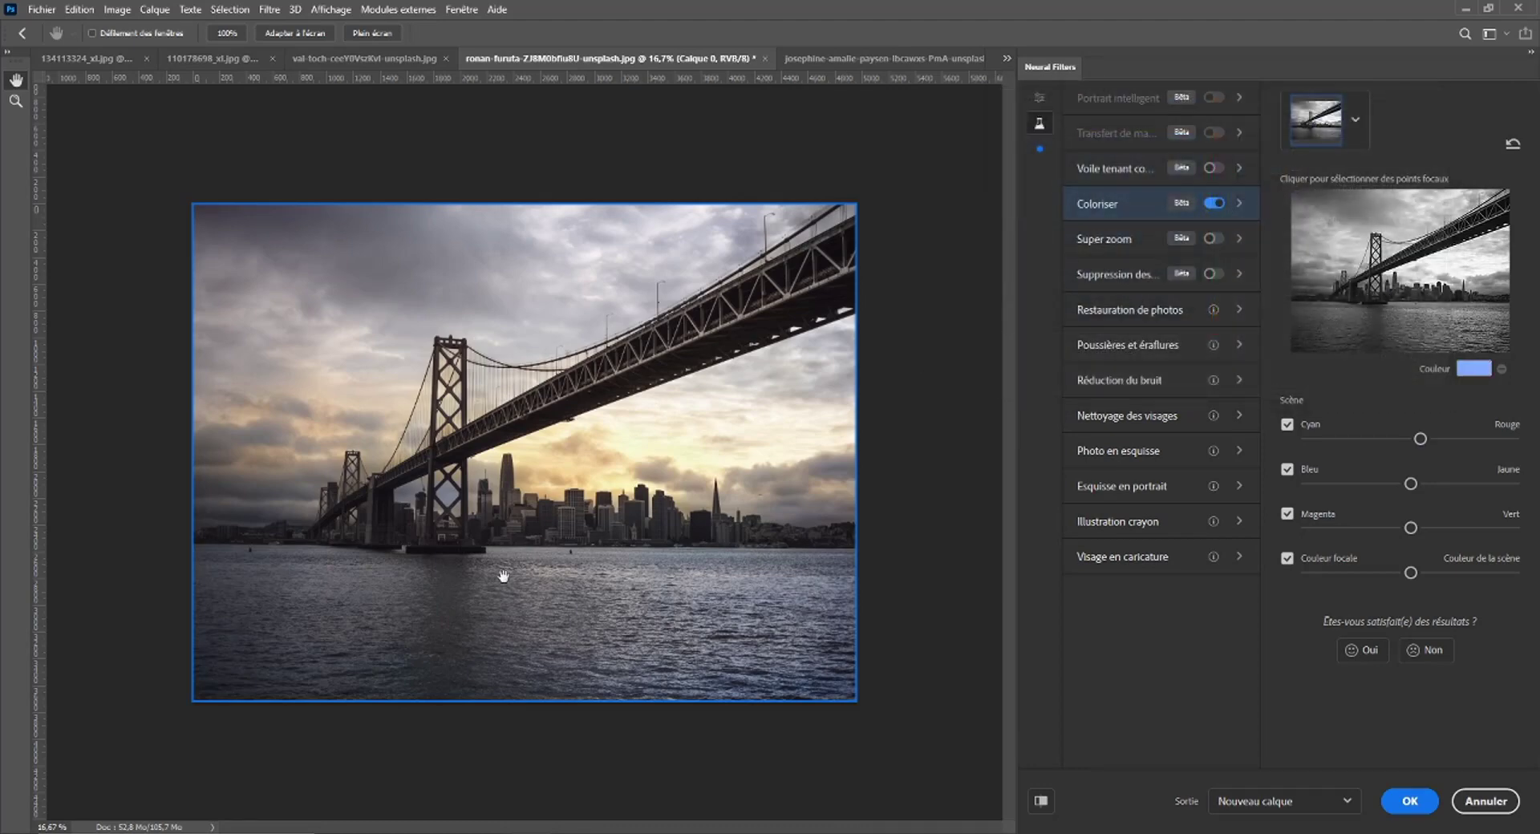
left_click(1409, 346)
left_click(1474, 368)
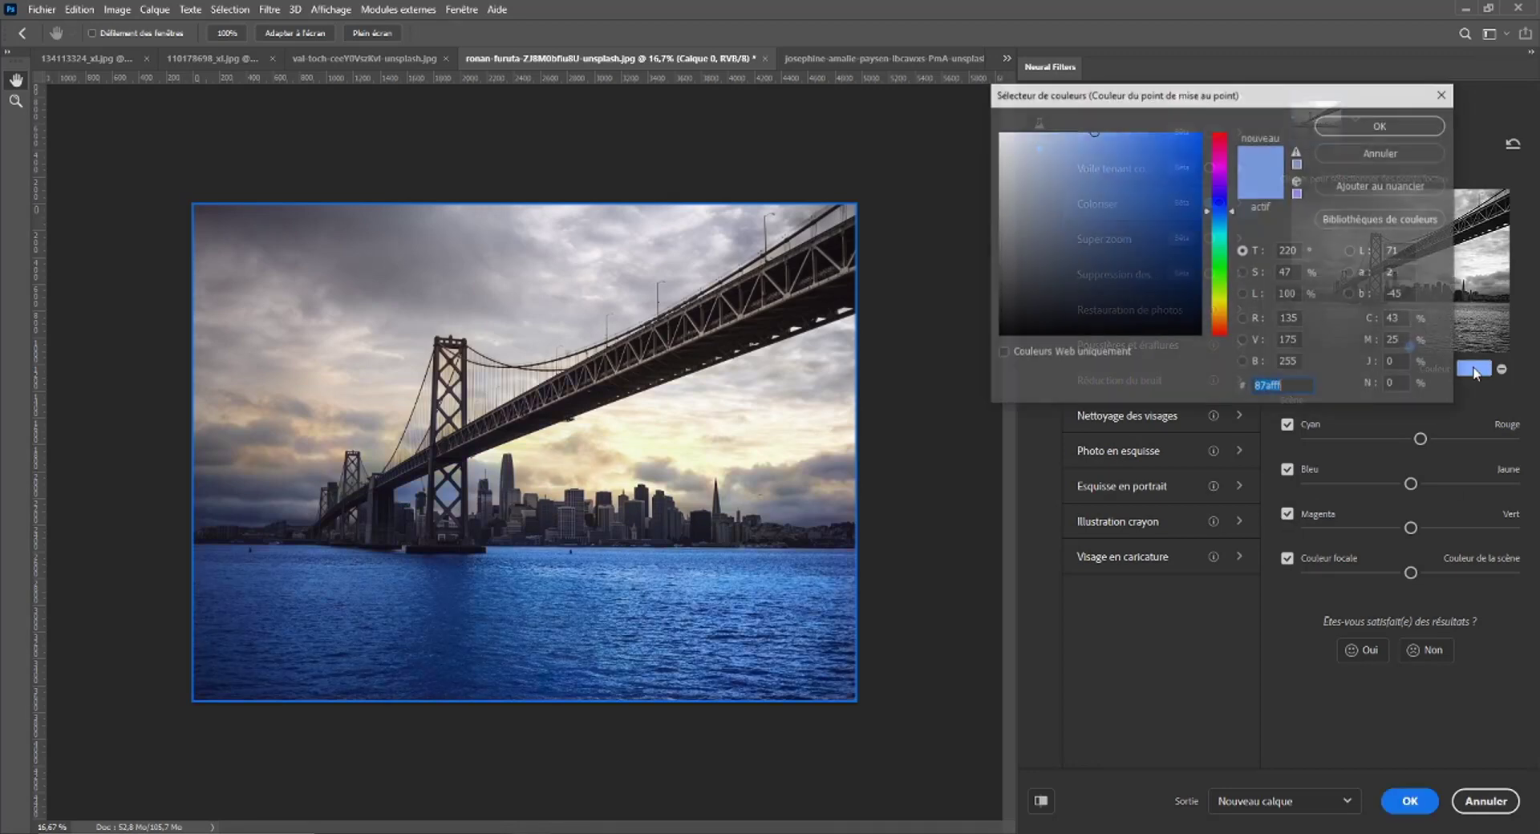
left_click(1355, 126)
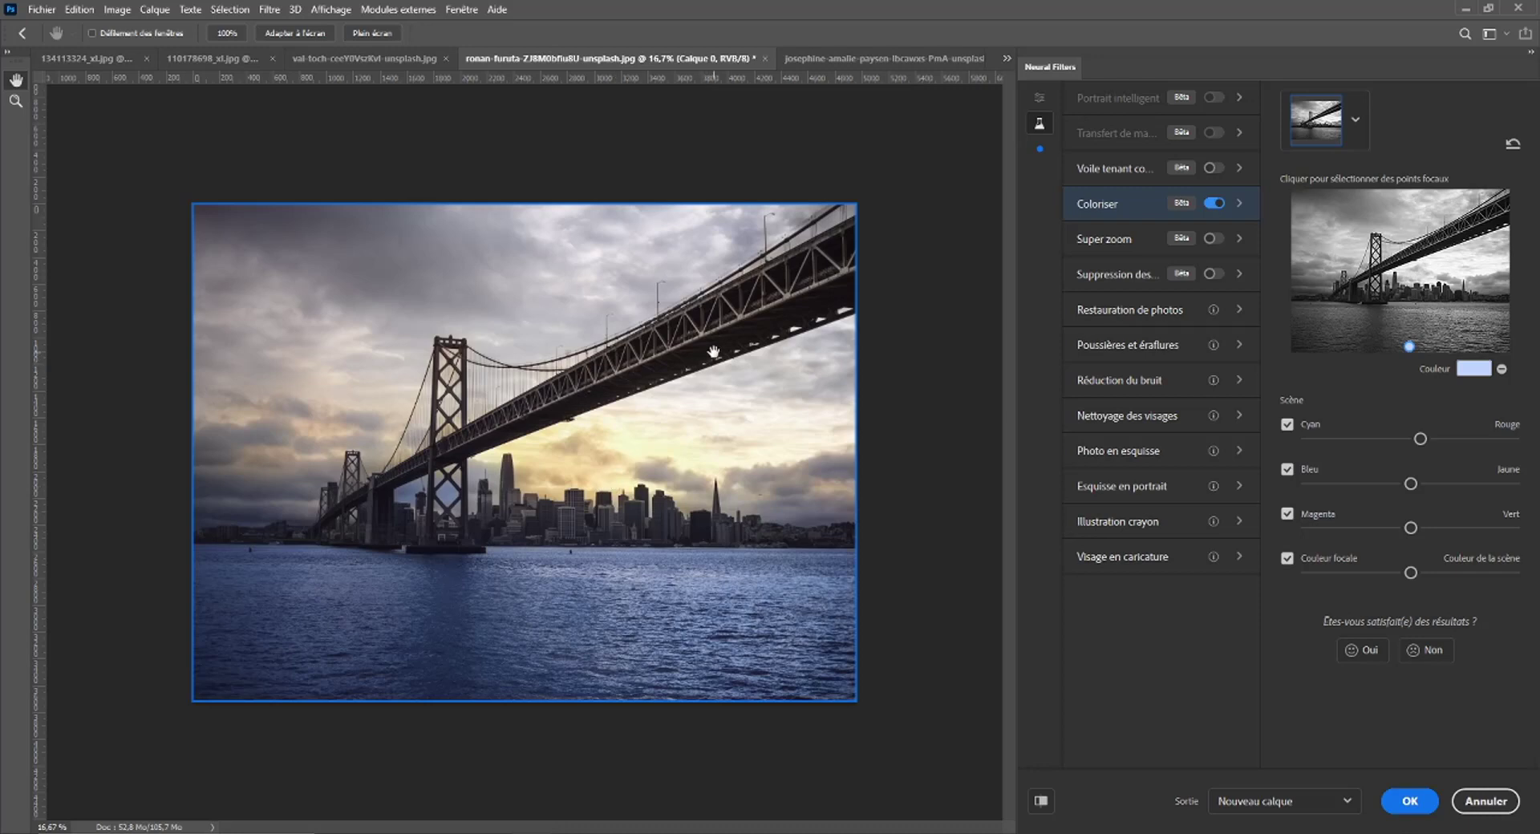
Set the output to Filtre dynamique, compare against the original, and apply the colourisation.
left_click(1276, 801)
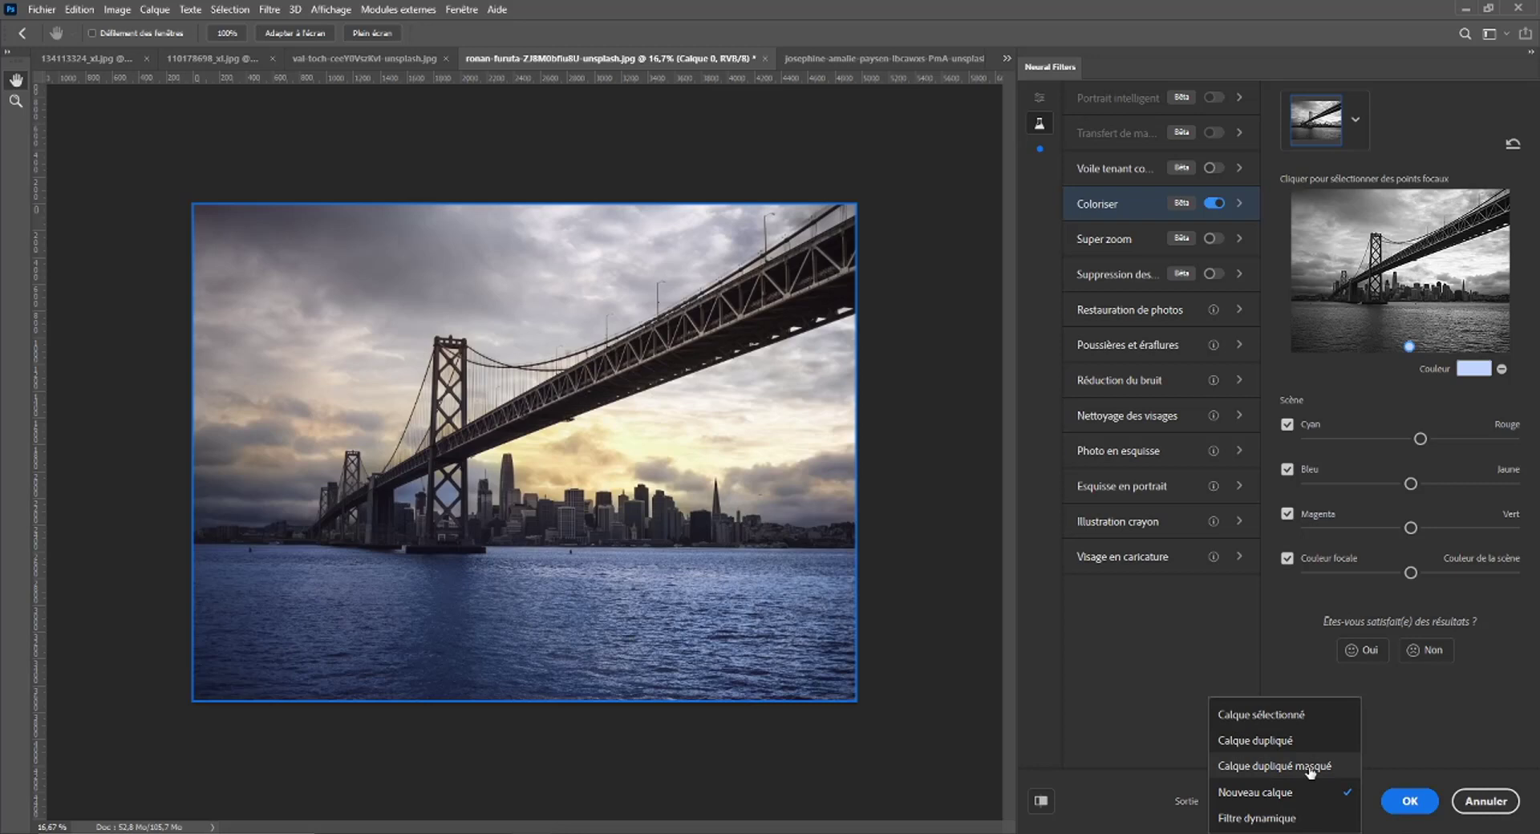
left_click(1243, 818)
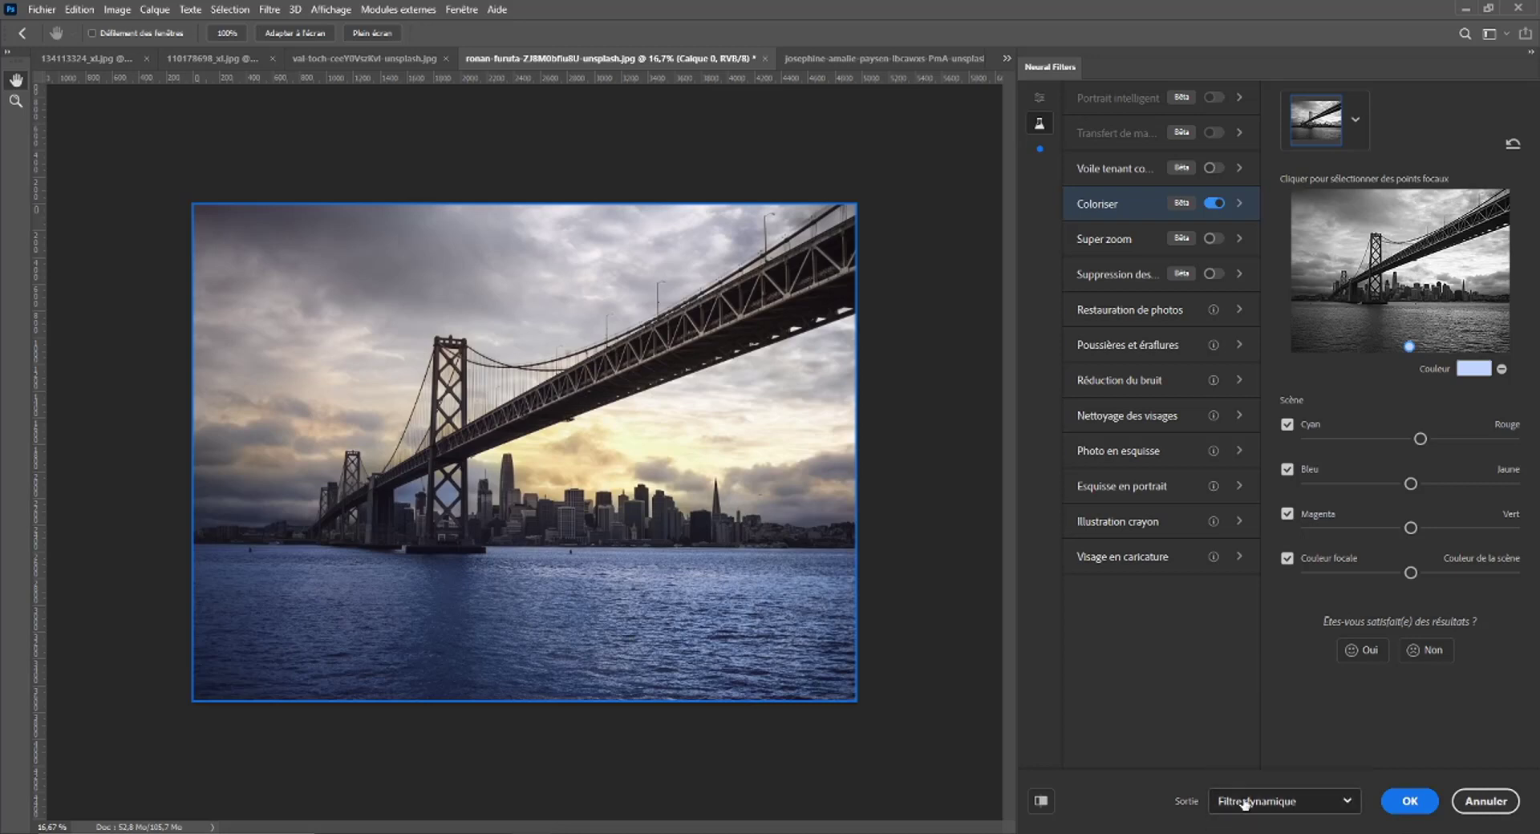
left_click(1244, 804)
left_click(1081, 787)
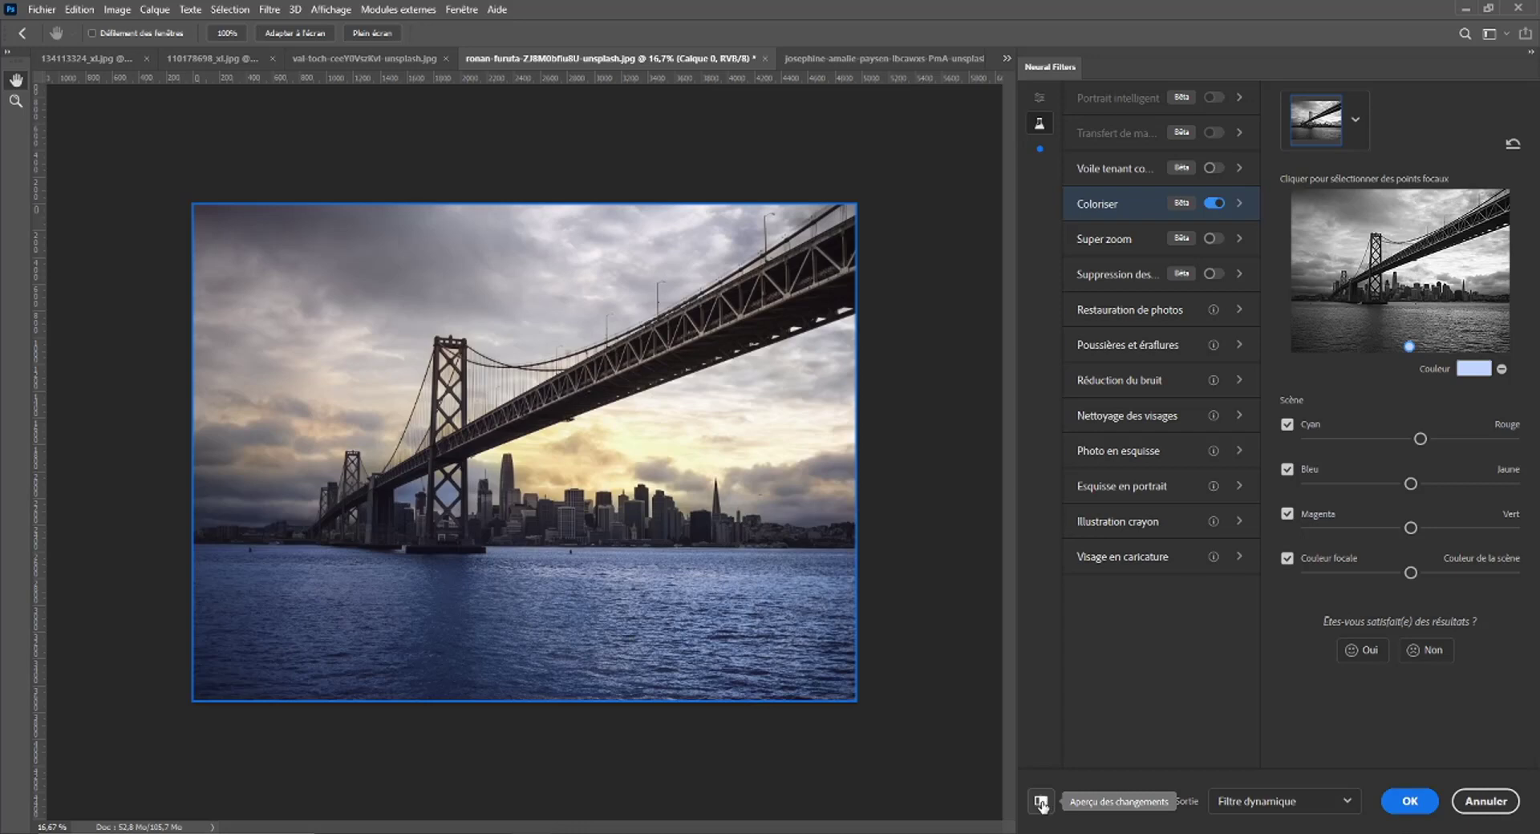
left_click(1042, 806)
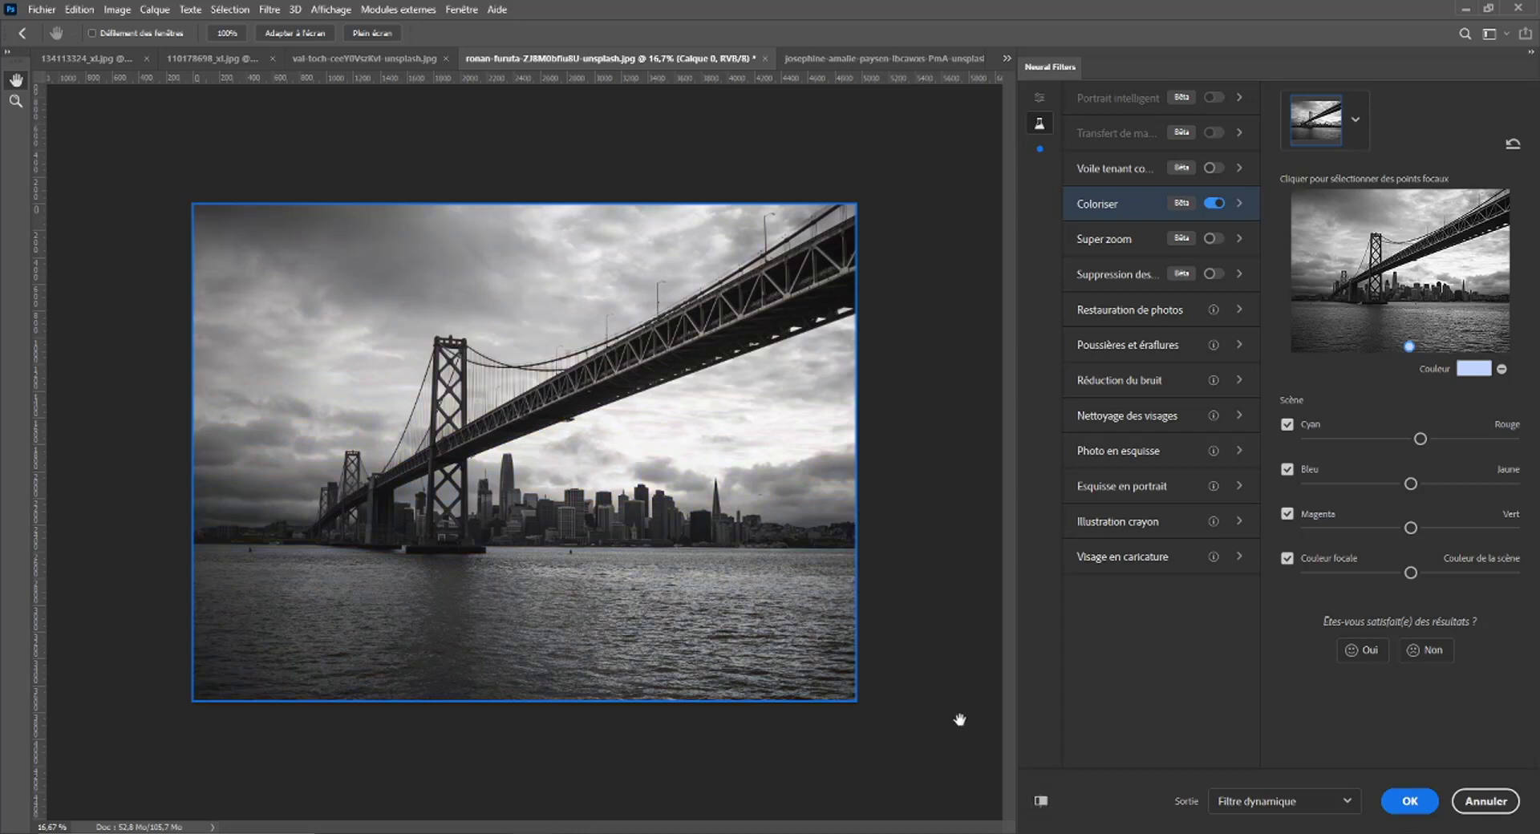
left_click(1041, 804)
left_click(1041, 804)
left_click(1042, 807)
left_click(1042, 807)
left_click(1041, 804)
left_click(1409, 801)
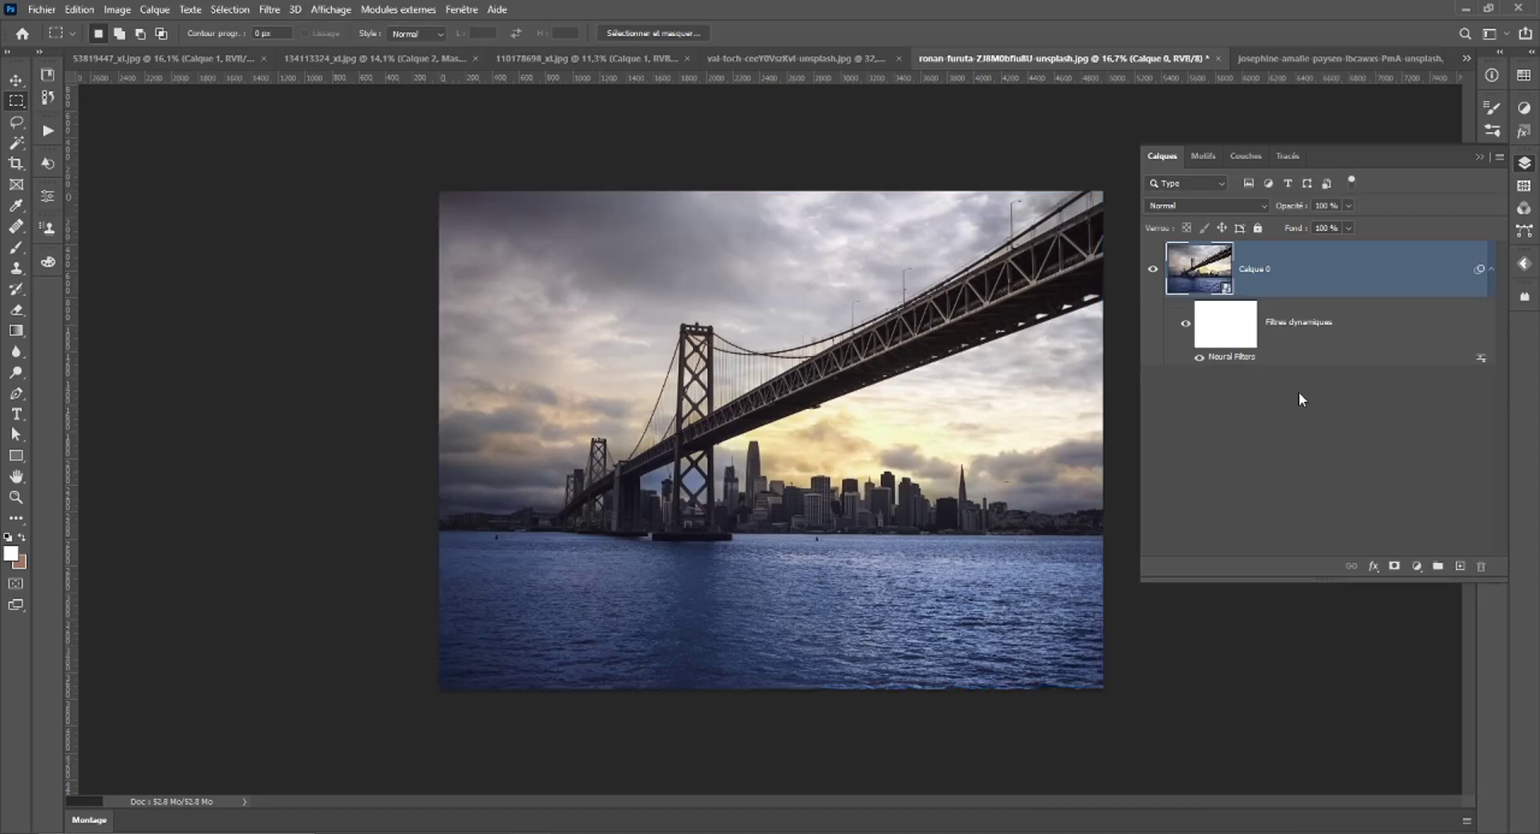
Add a Niveaux adjustment layer that brightens midtones, lowers the white point and deepens shadows.
left_click(1416, 566)
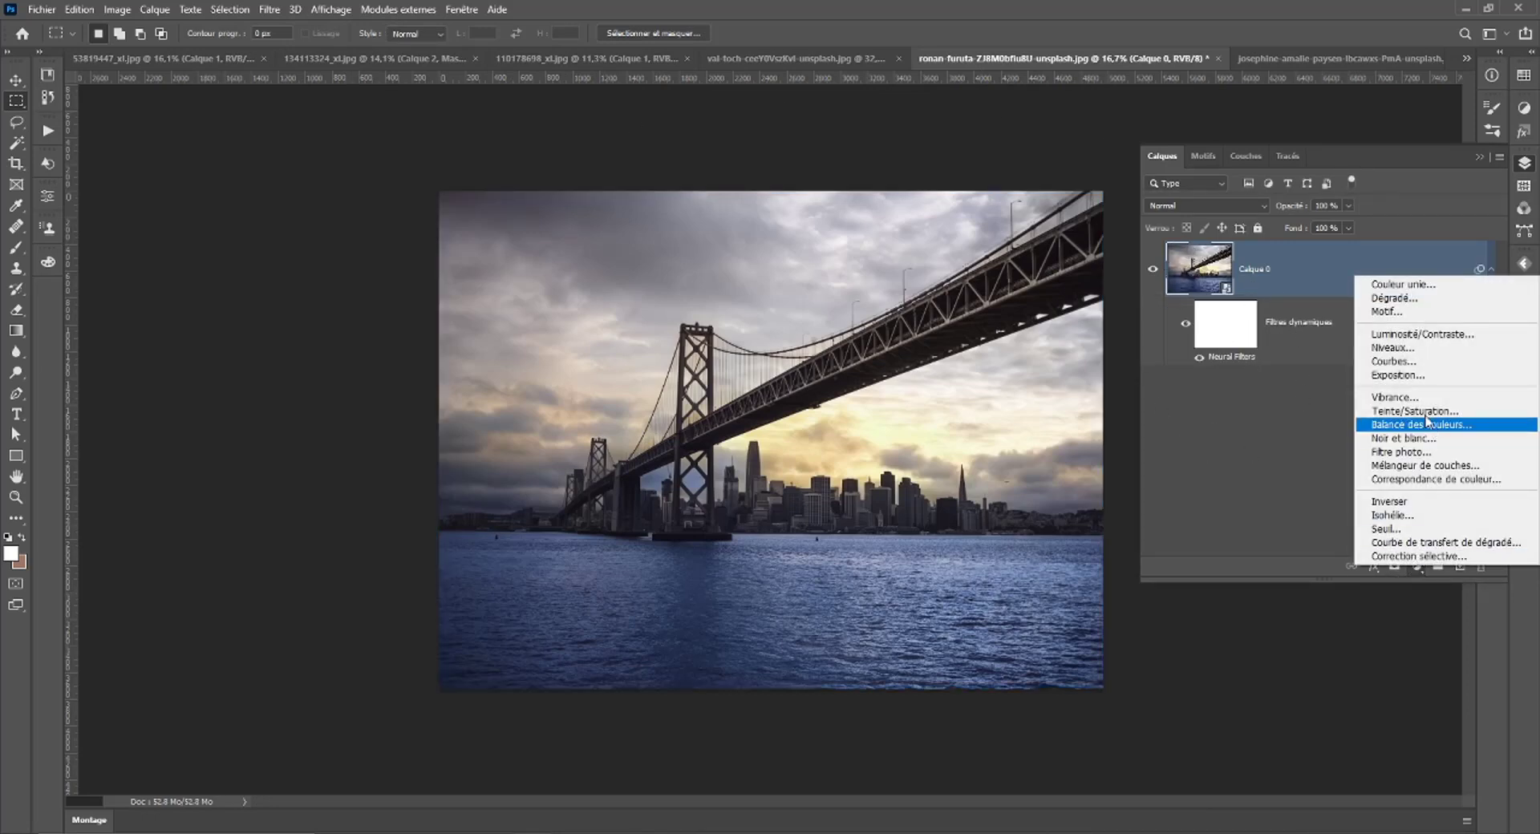
left_click(1400, 574)
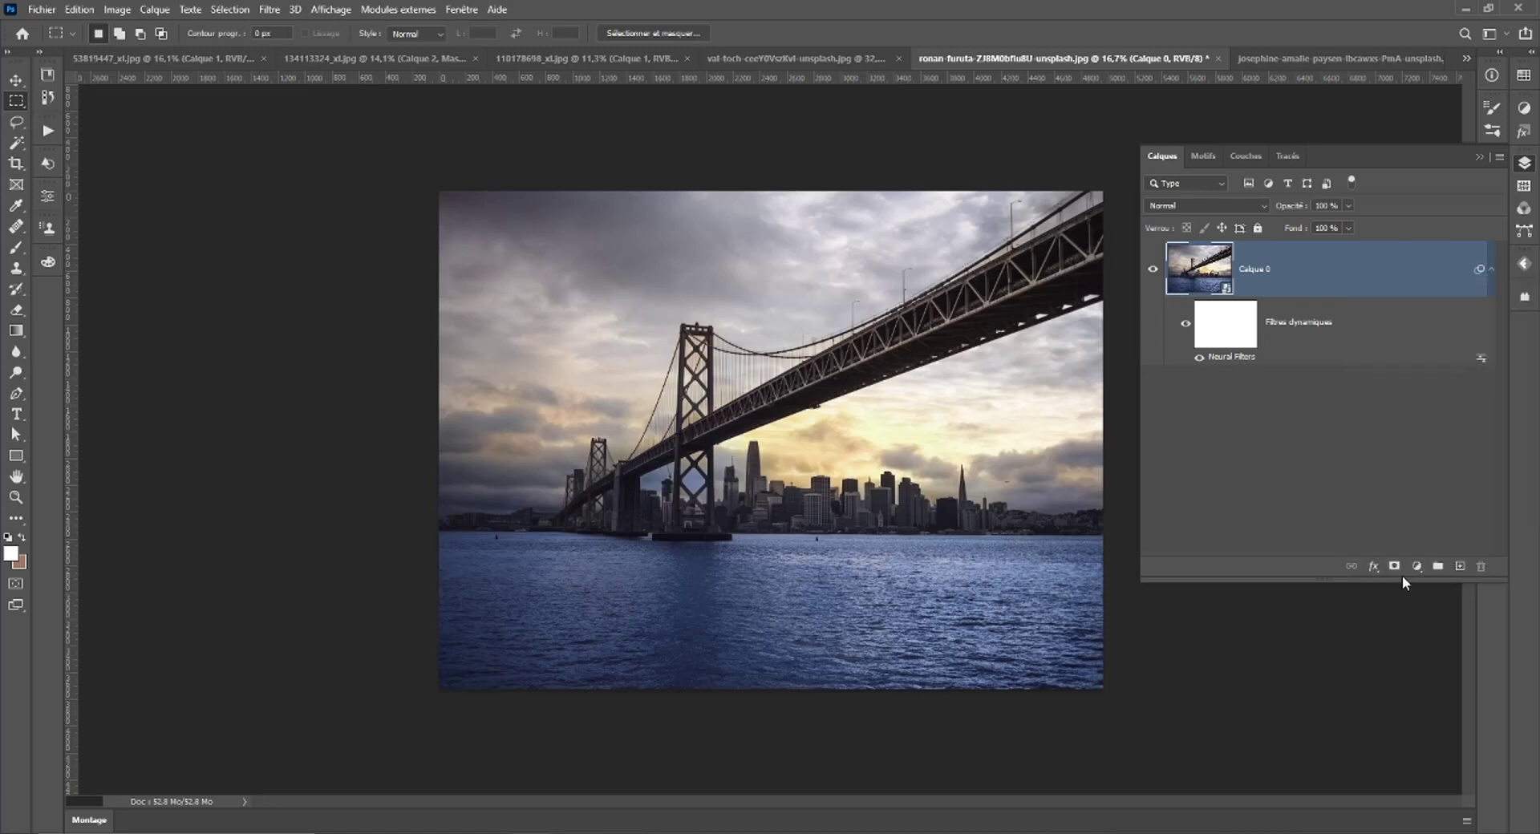
left_click(1416, 566)
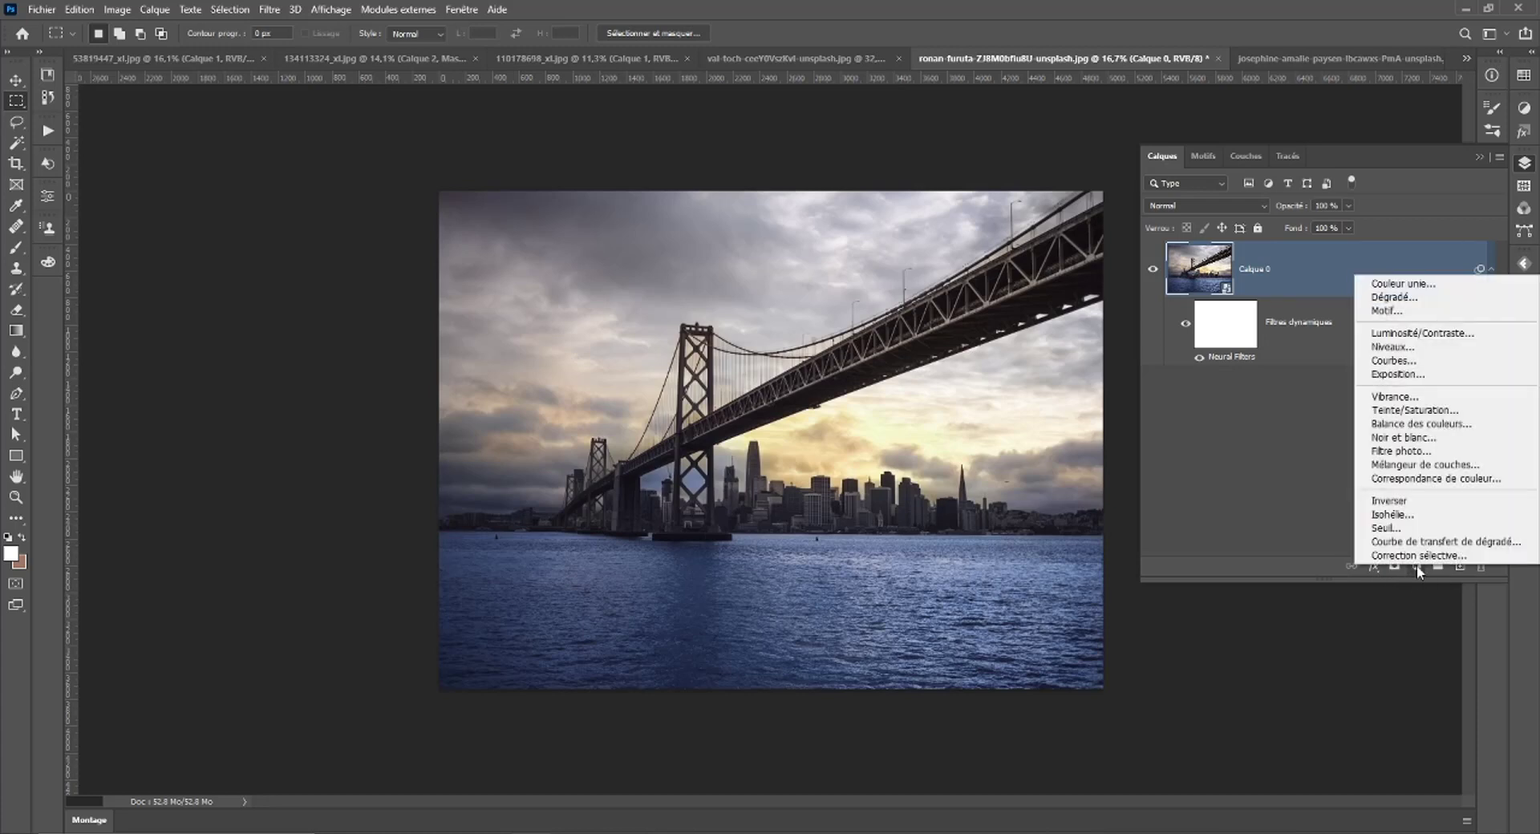
left_click(1389, 346)
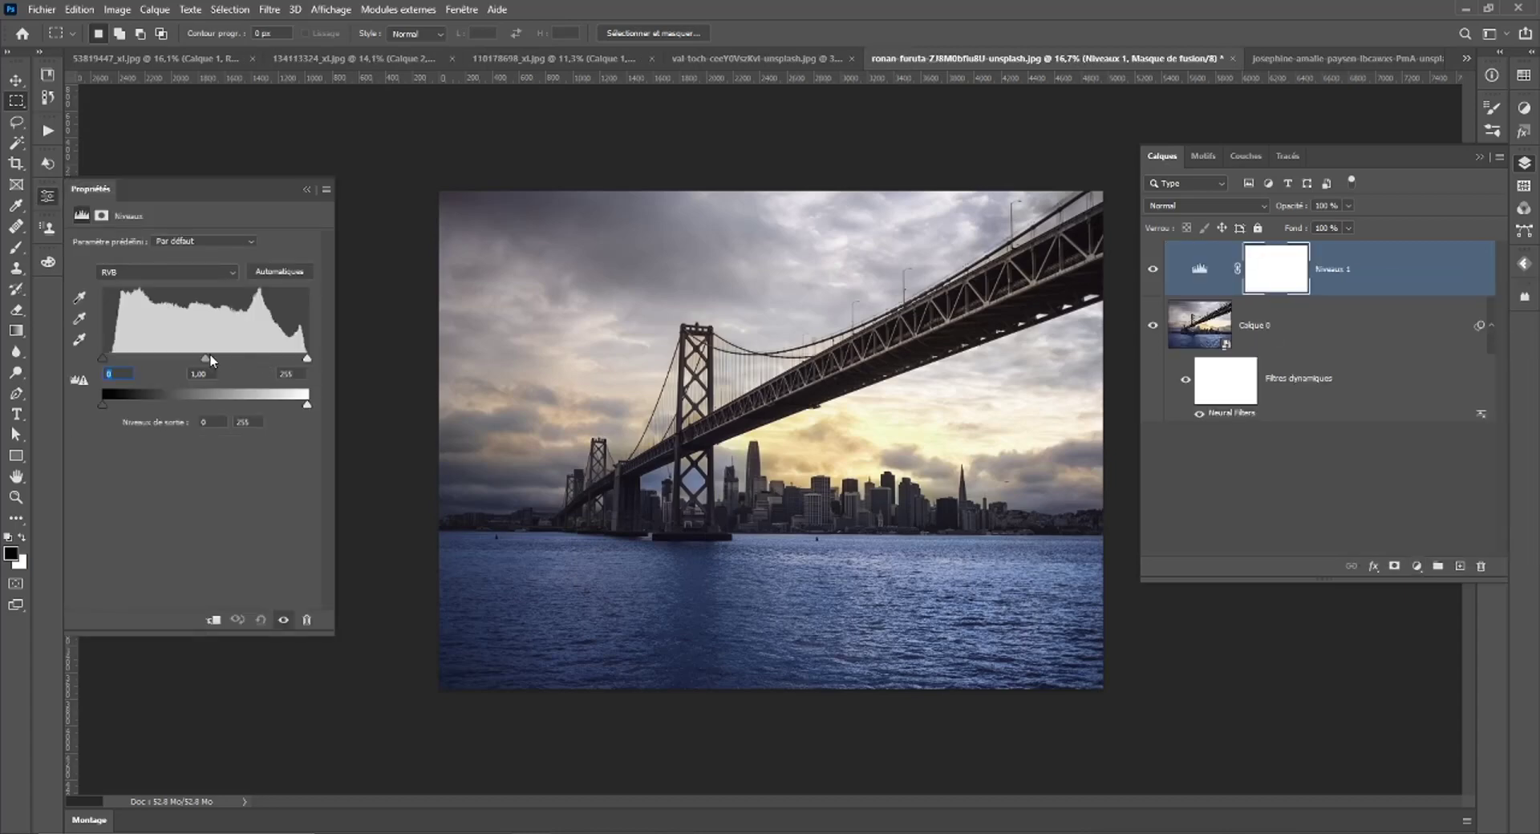
left_click_drag(208, 358, 193, 359)
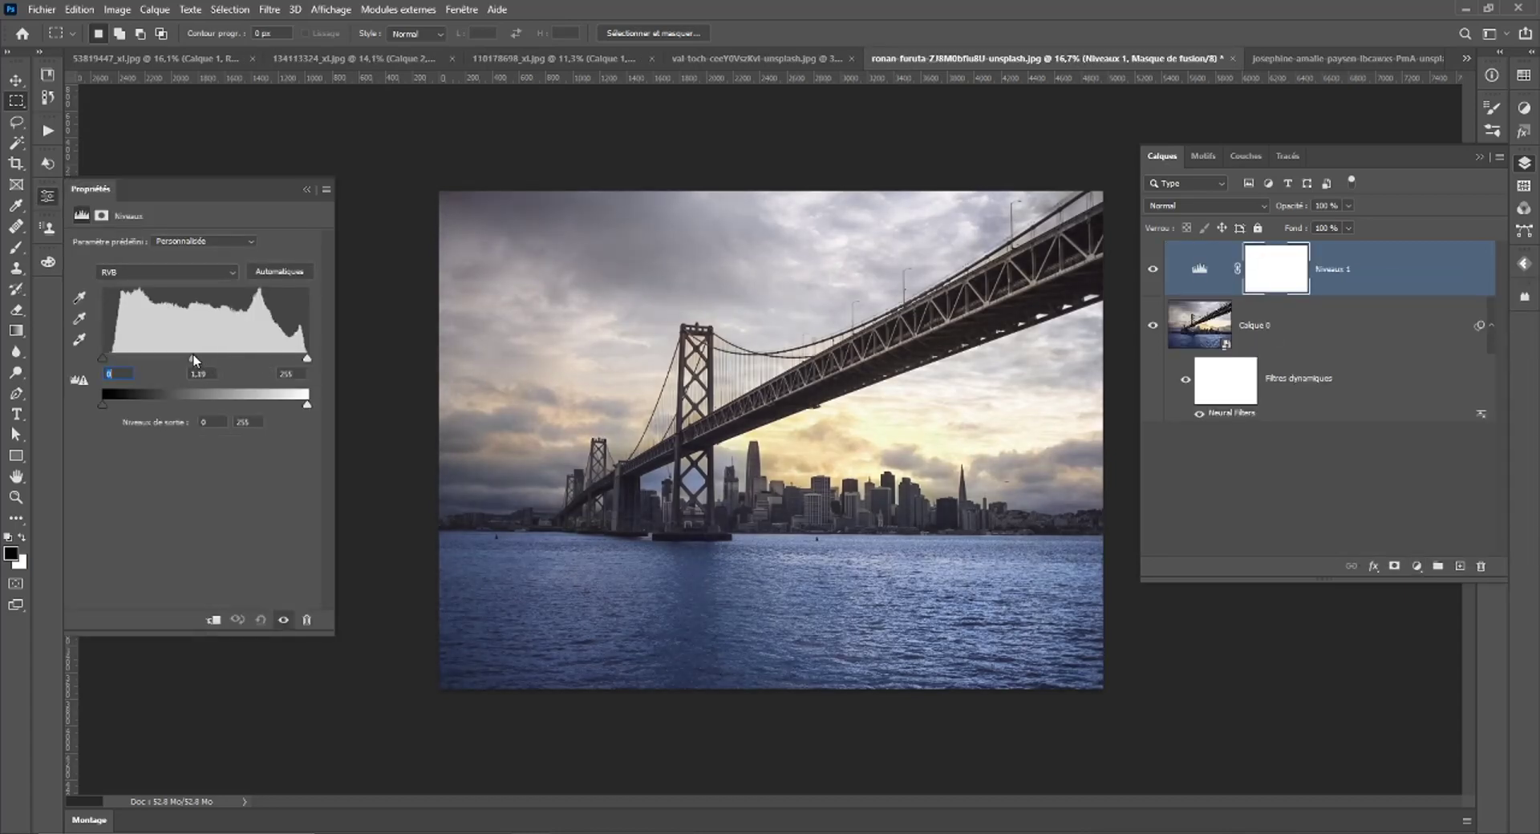
left_click_drag(307, 359, 295, 361)
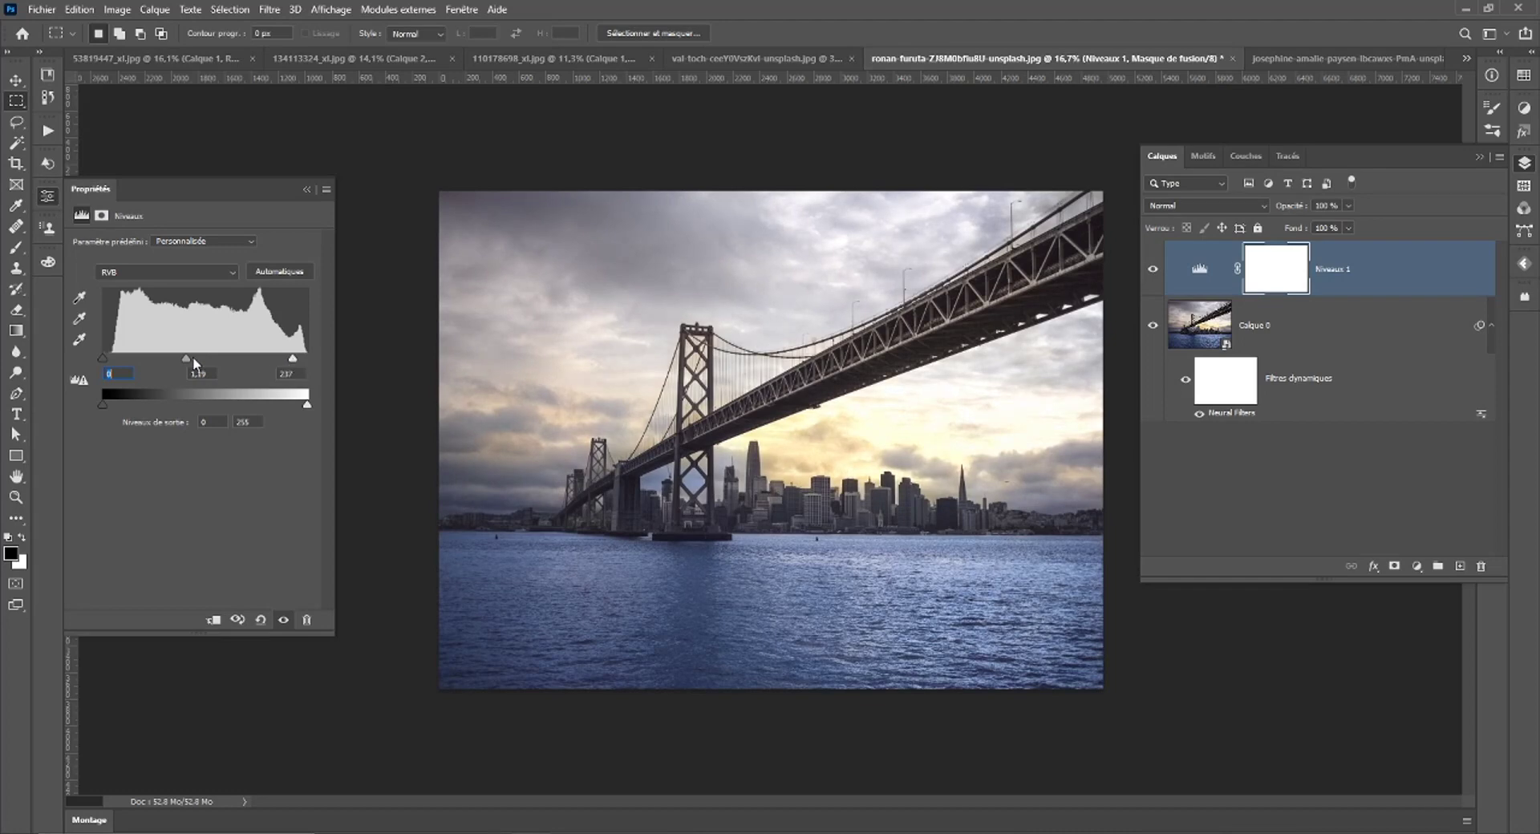
left_click_drag(106, 357, 109, 358)
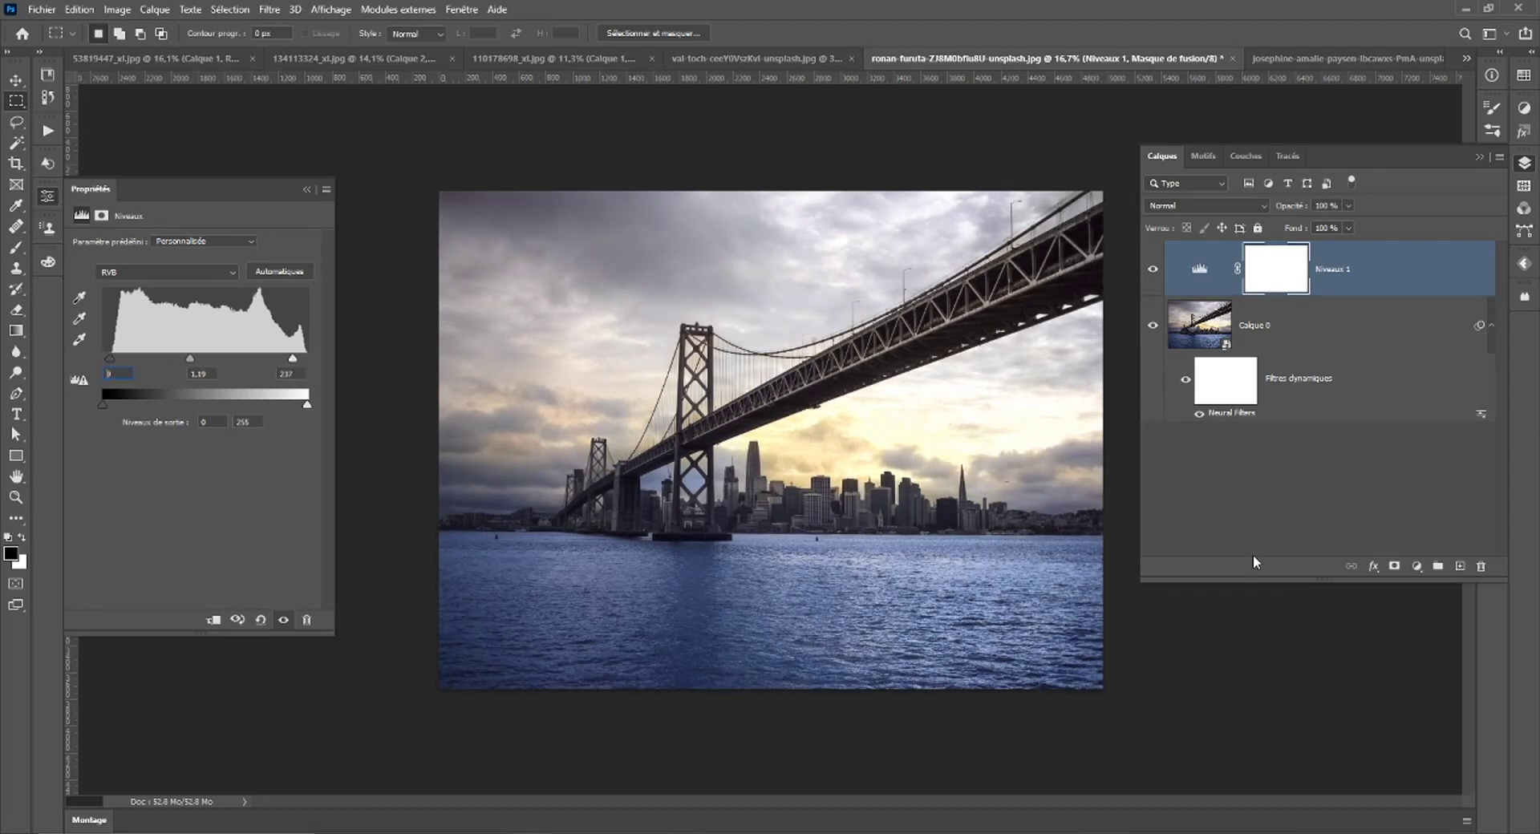
Add a Teinte/Saturation layer with saturation +13 and slightly higher lightness, then compare layer visibility.
left_click(1416, 566)
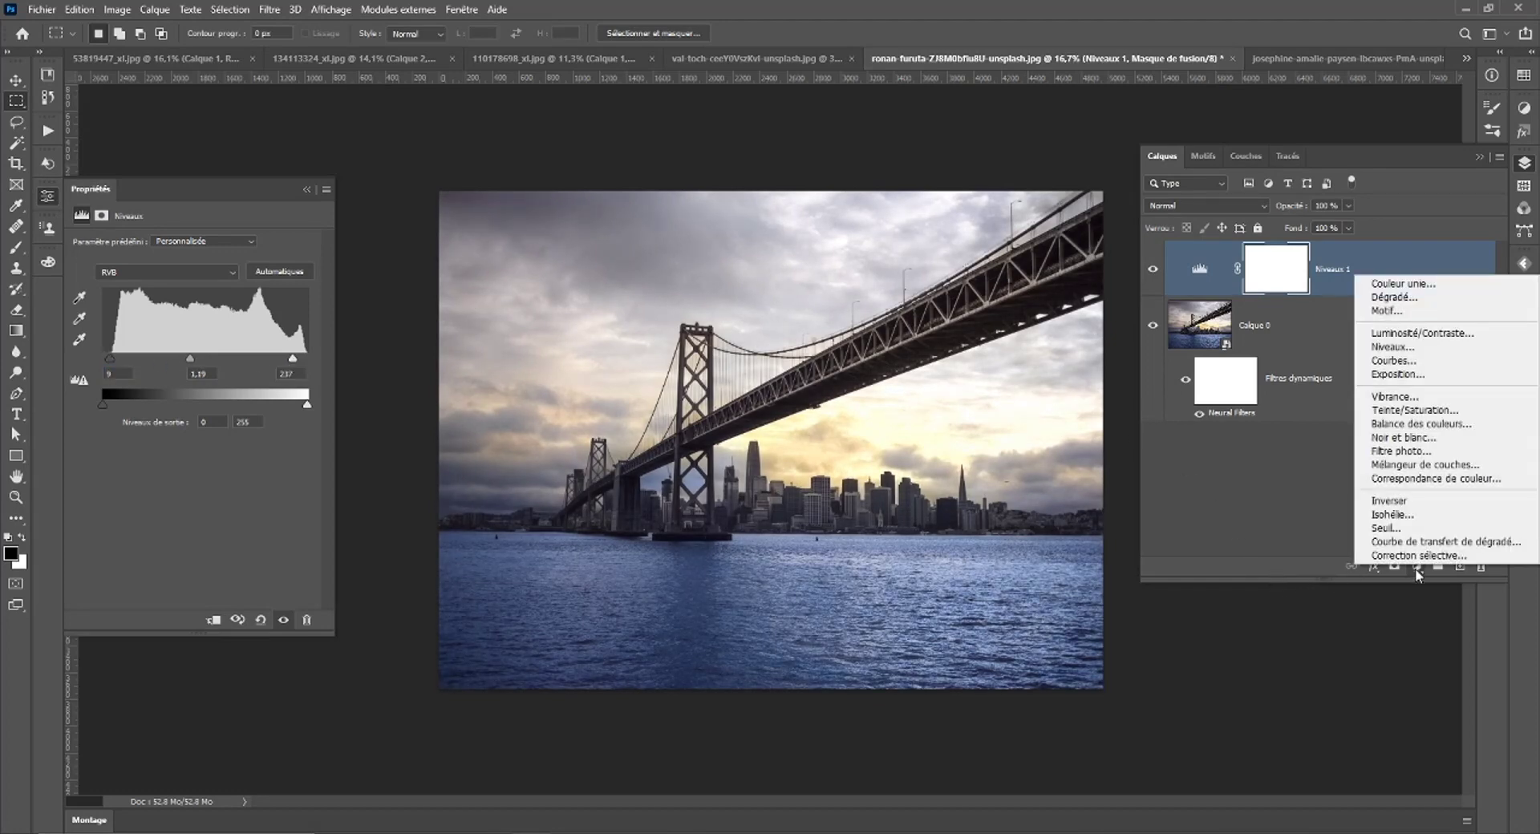
left_click(1414, 410)
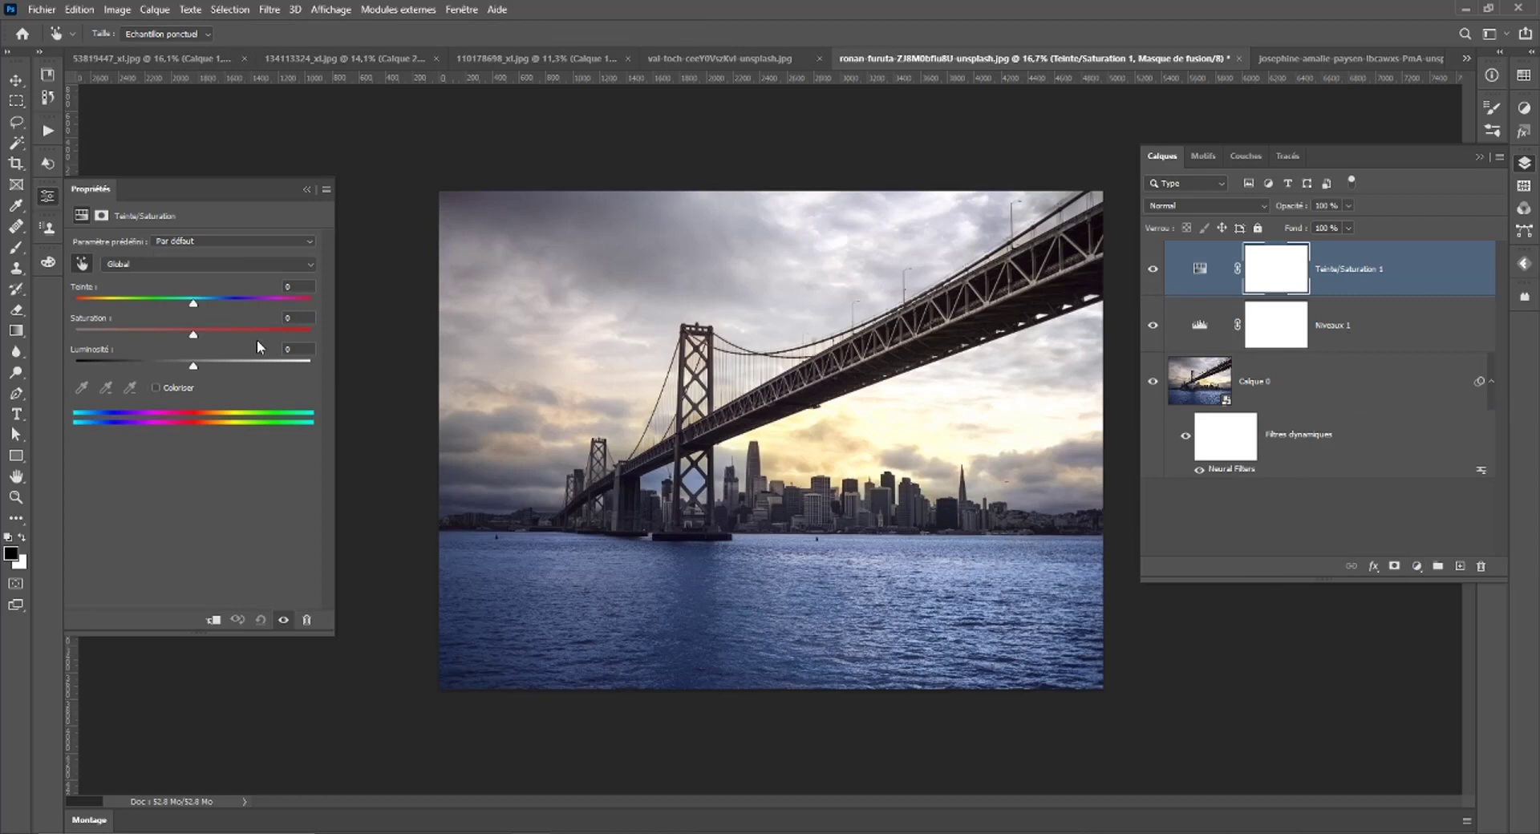
mouse_move(193, 334)
left_mouse_down()
mouse_move(218, 343)
mouse_move(190, 306)
left_mouse_up()
left_click_drag(200, 365, 197, 363)
left_click(1180, 430)
key("m")
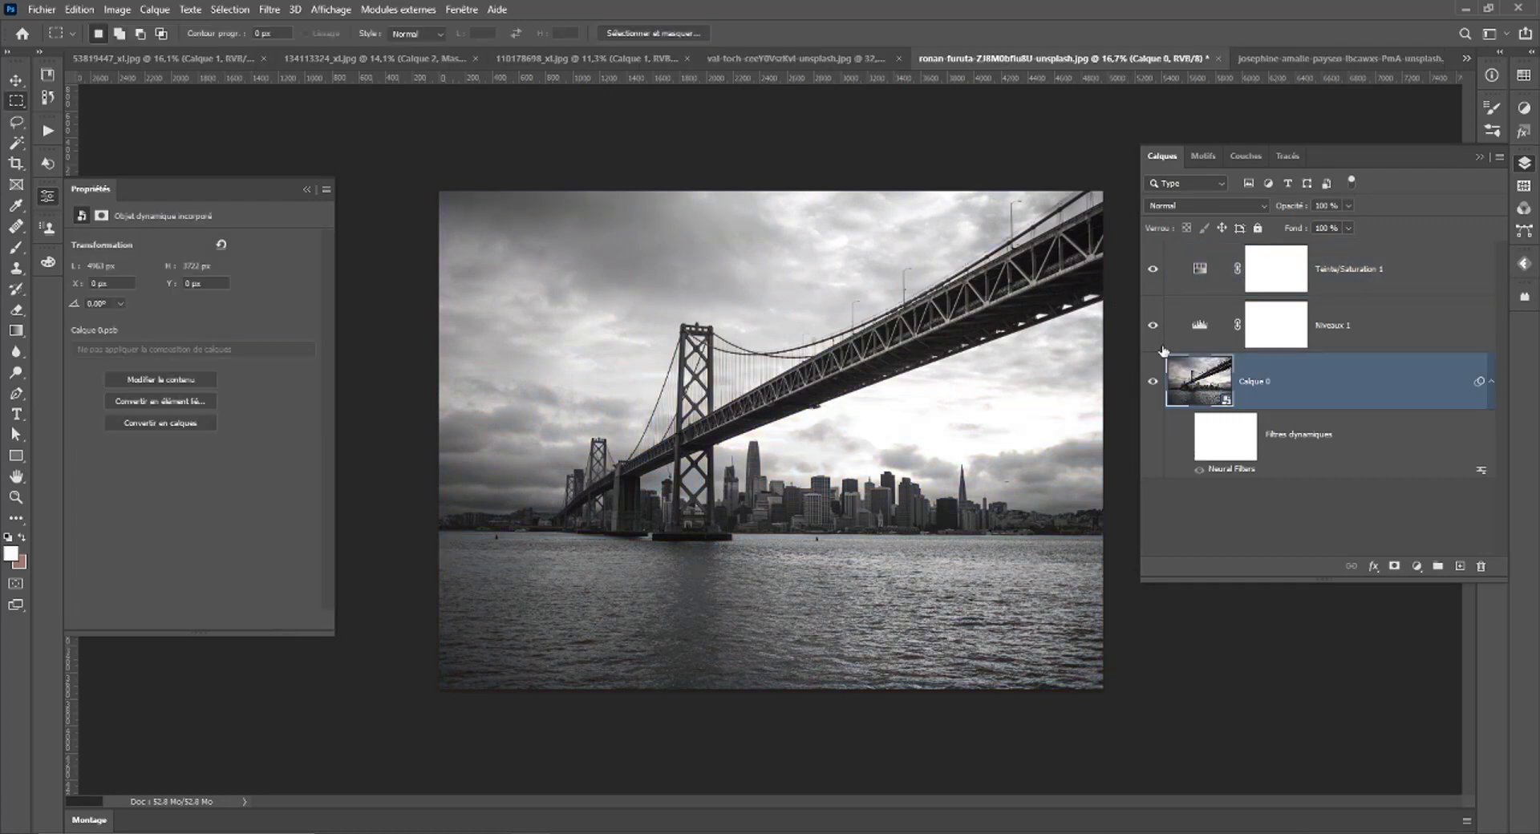
left_click(1153, 325)
left_click(1153, 272)
left_click(1153, 325)
Cycle through the open horse and beach photo documents.
left_click(1285, 59)
left_click(753, 59)
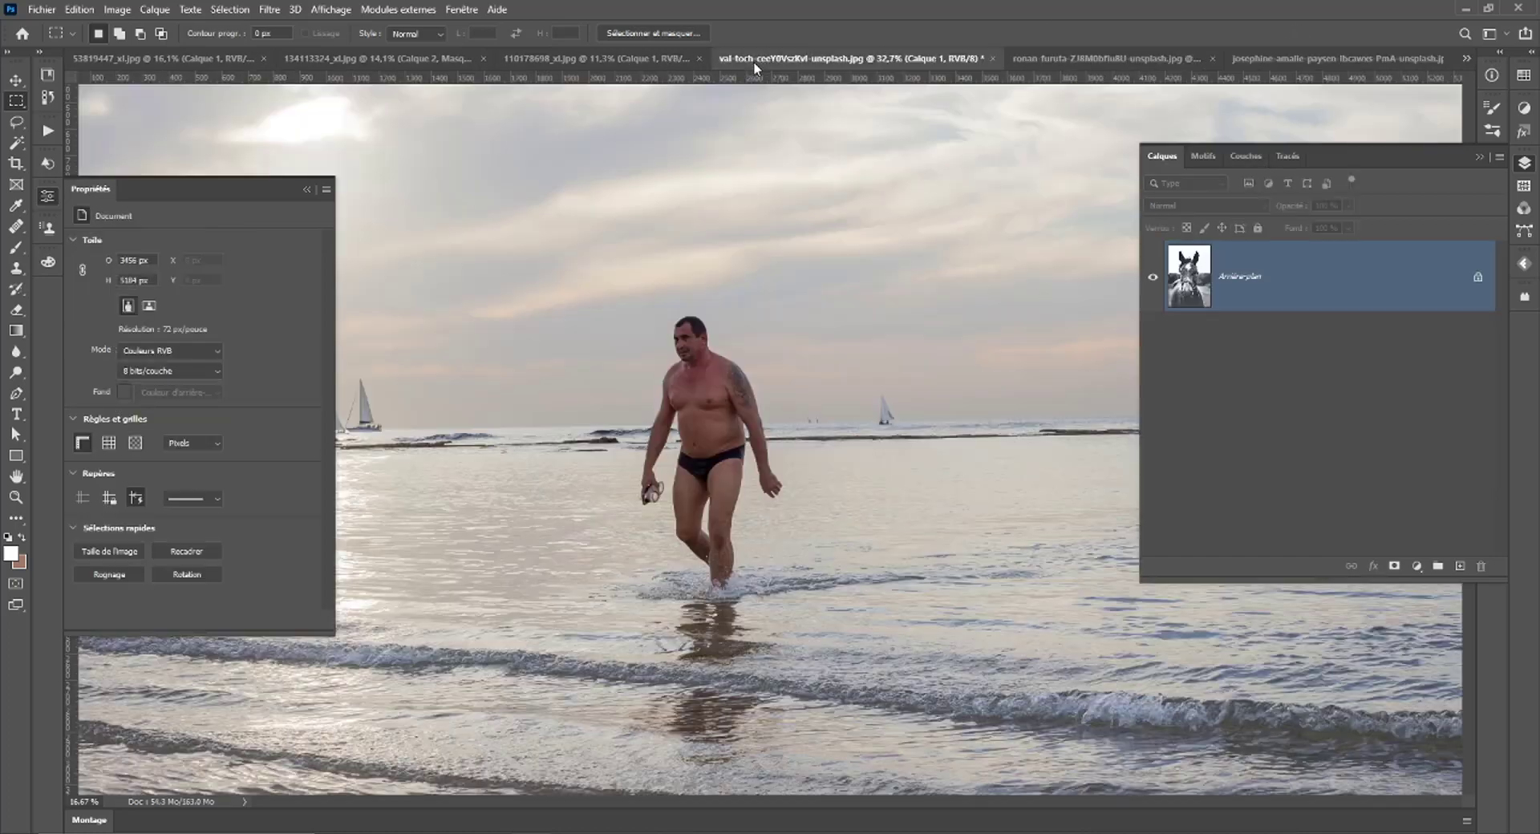
left_click(1466, 57)
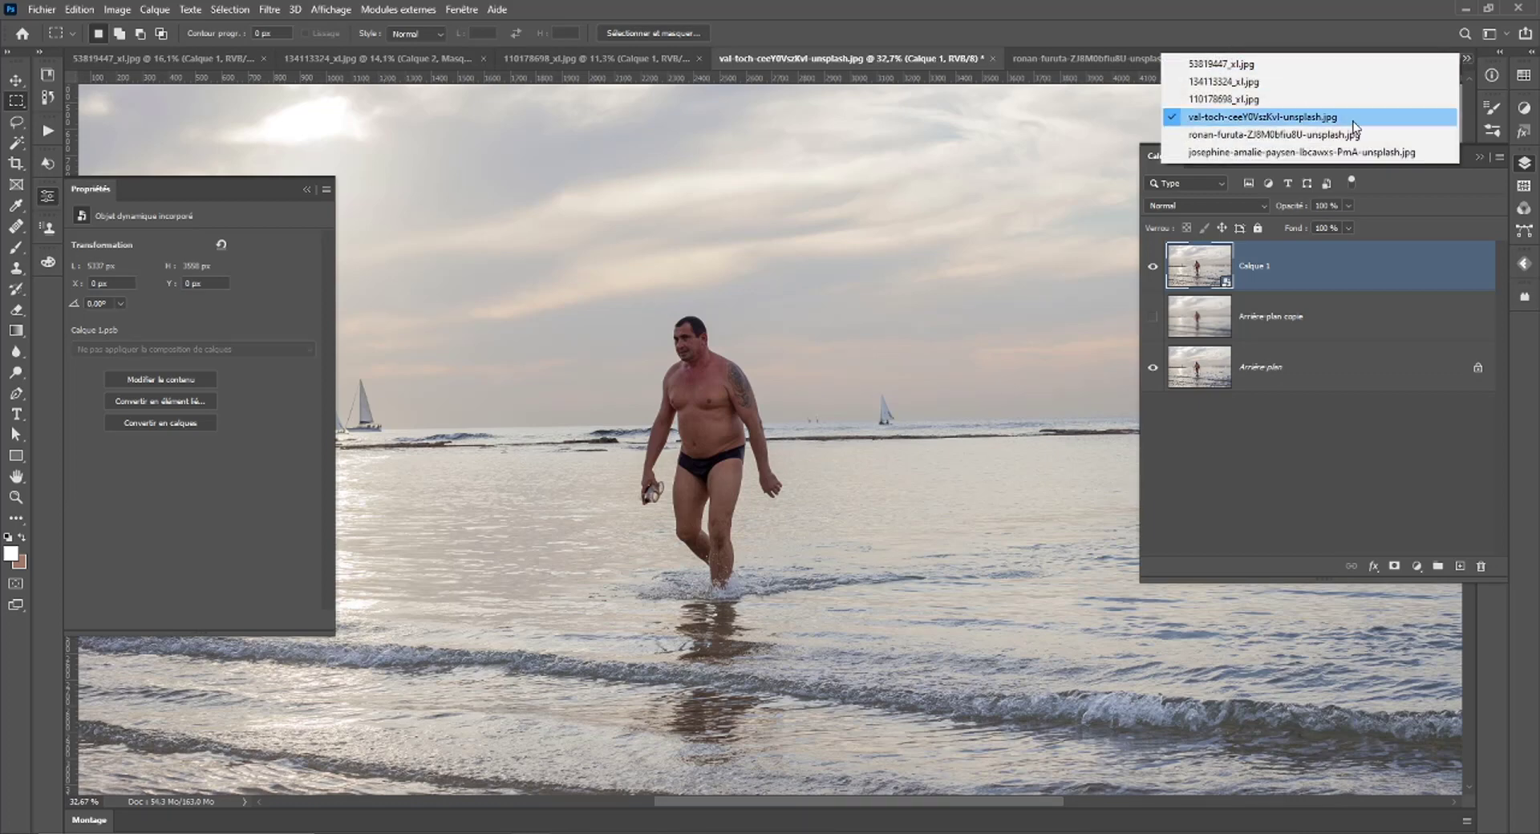
left_click(1253, 151)
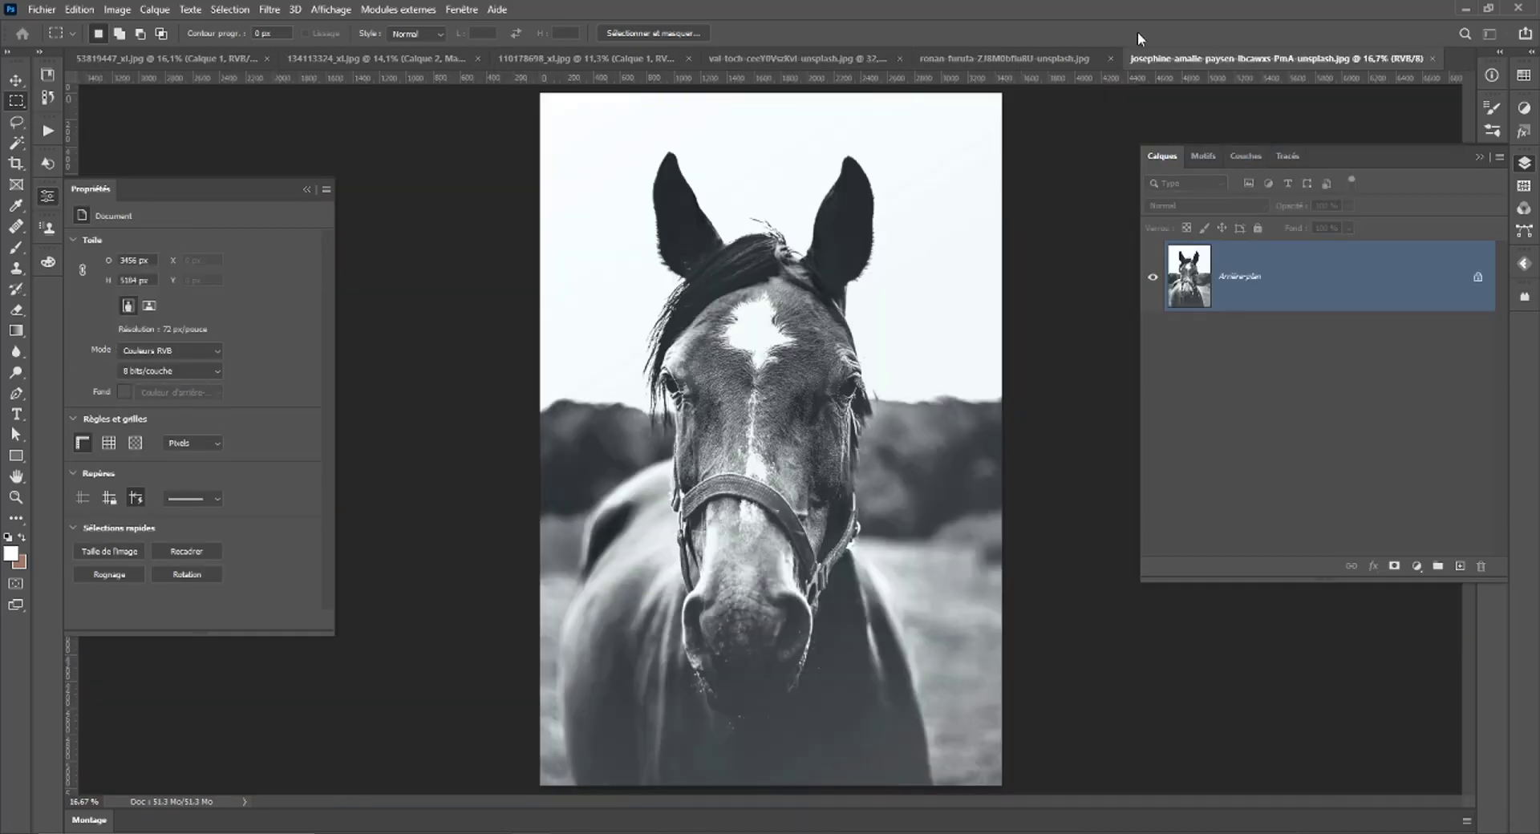
key("ctrl+shift+Tab")
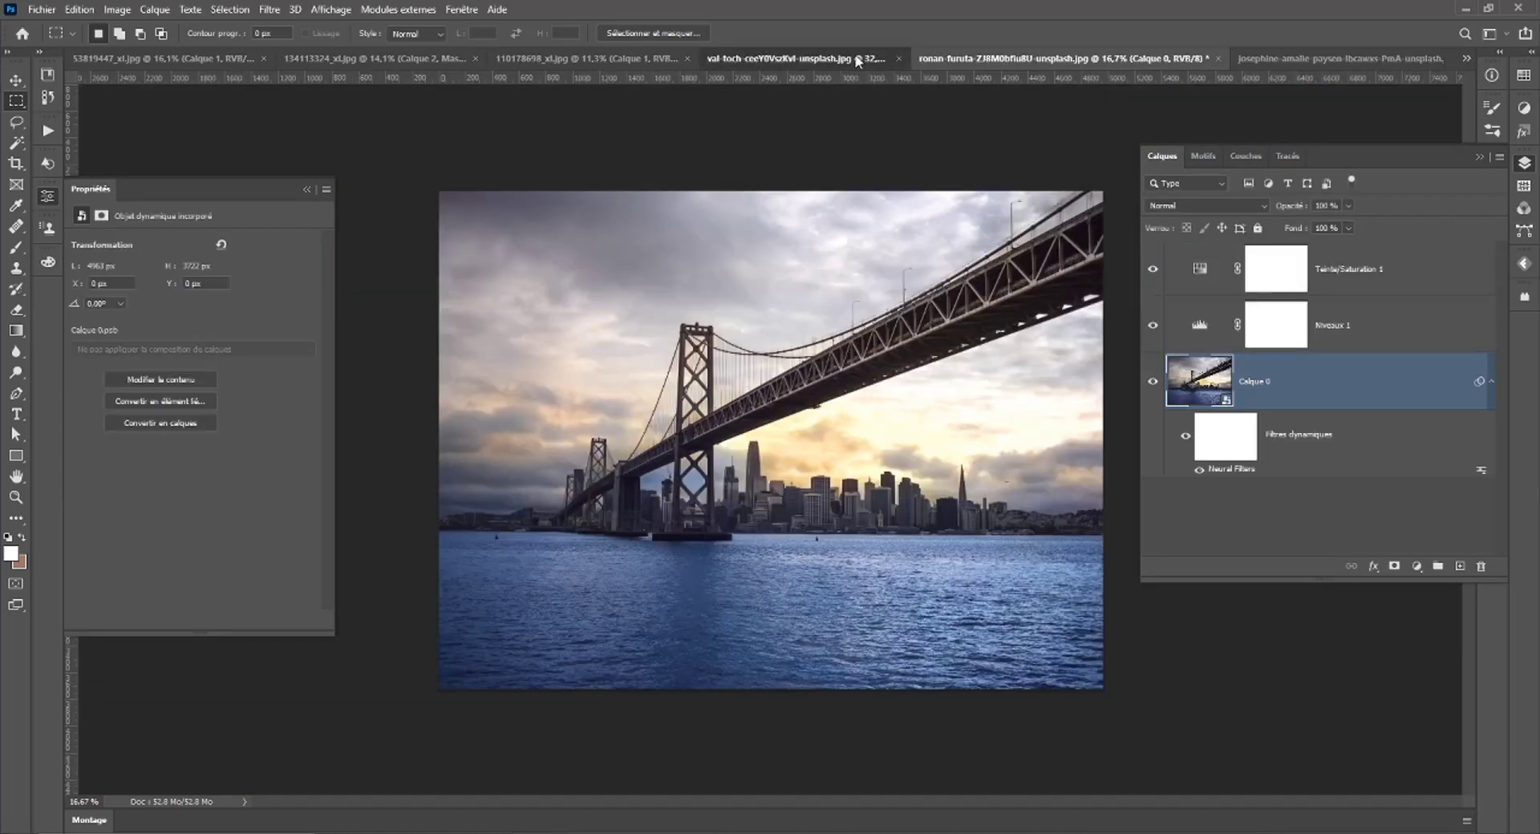
key("ctrl+shift+Tab")
key("ctrl+shift+Tab")
key("ctrl+shift+Tab")
key("ctrl+shift+Tab")
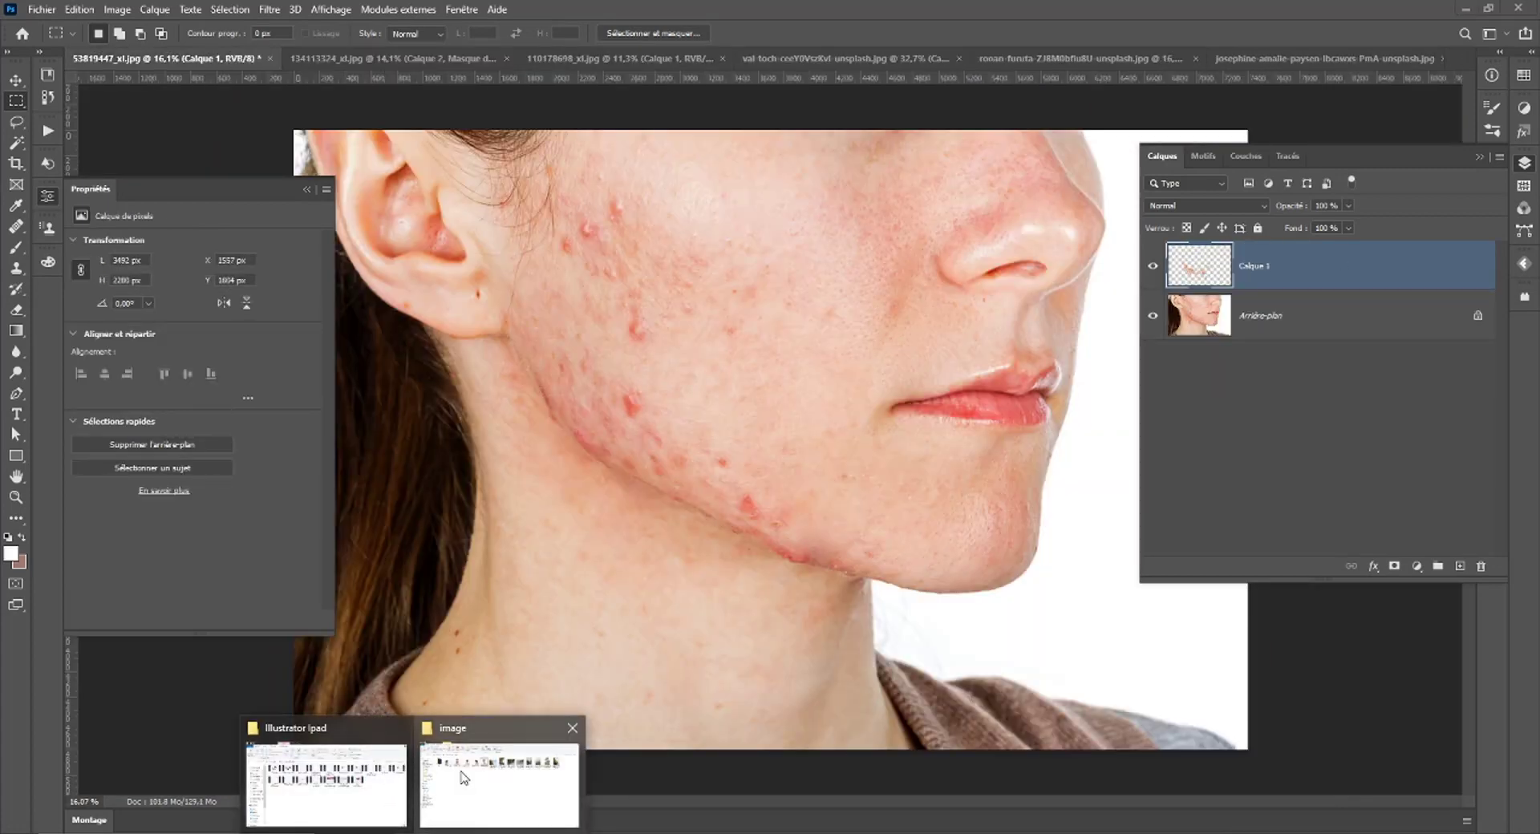
Drag 115672411_xl.jpg from the image folder in File Explorer into Photoshop.
left_click(466, 779)
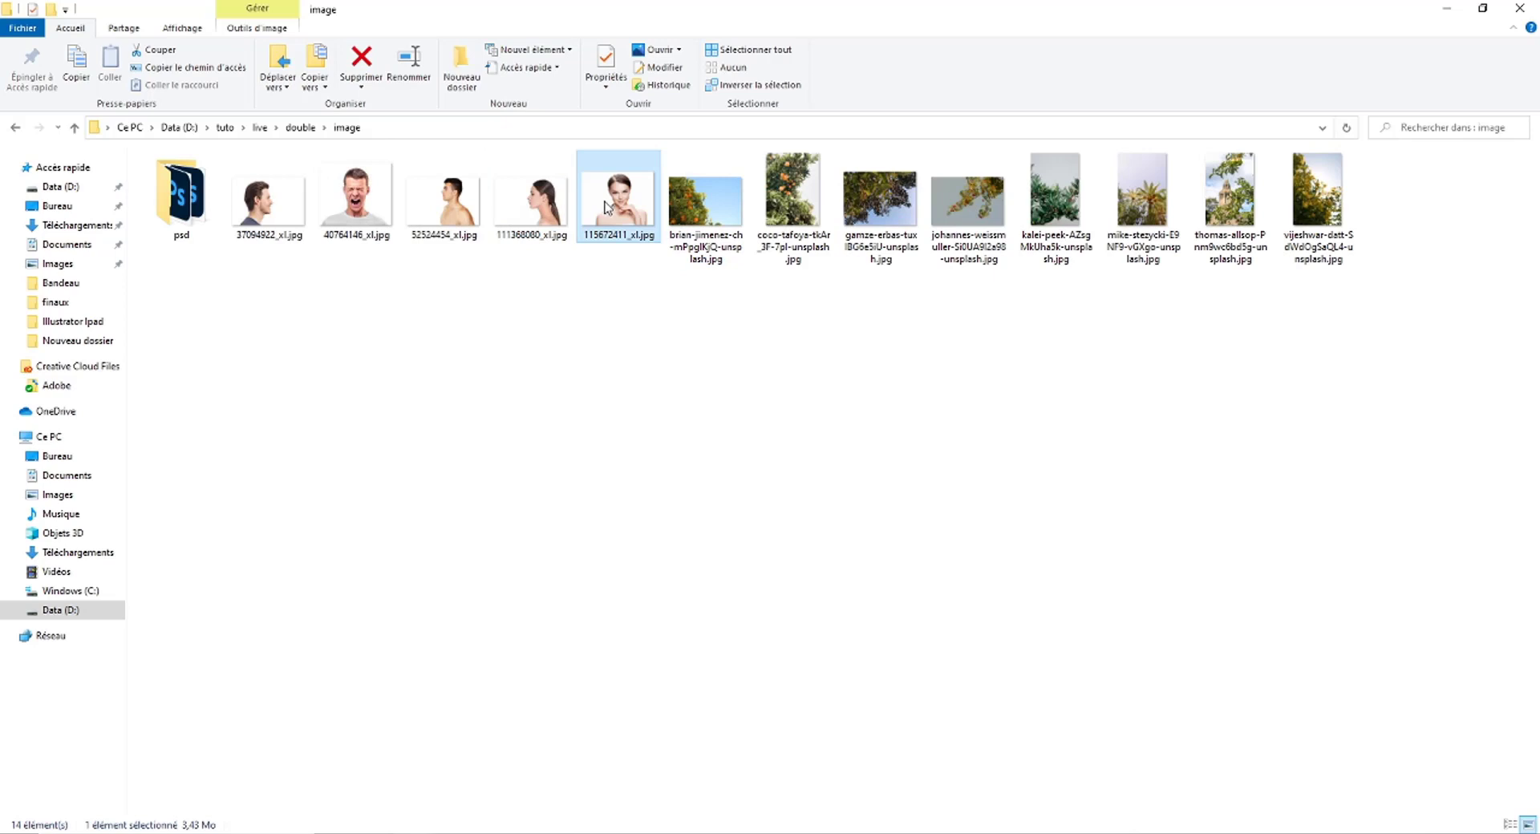
left_click_drag(605, 207, 547, 797)
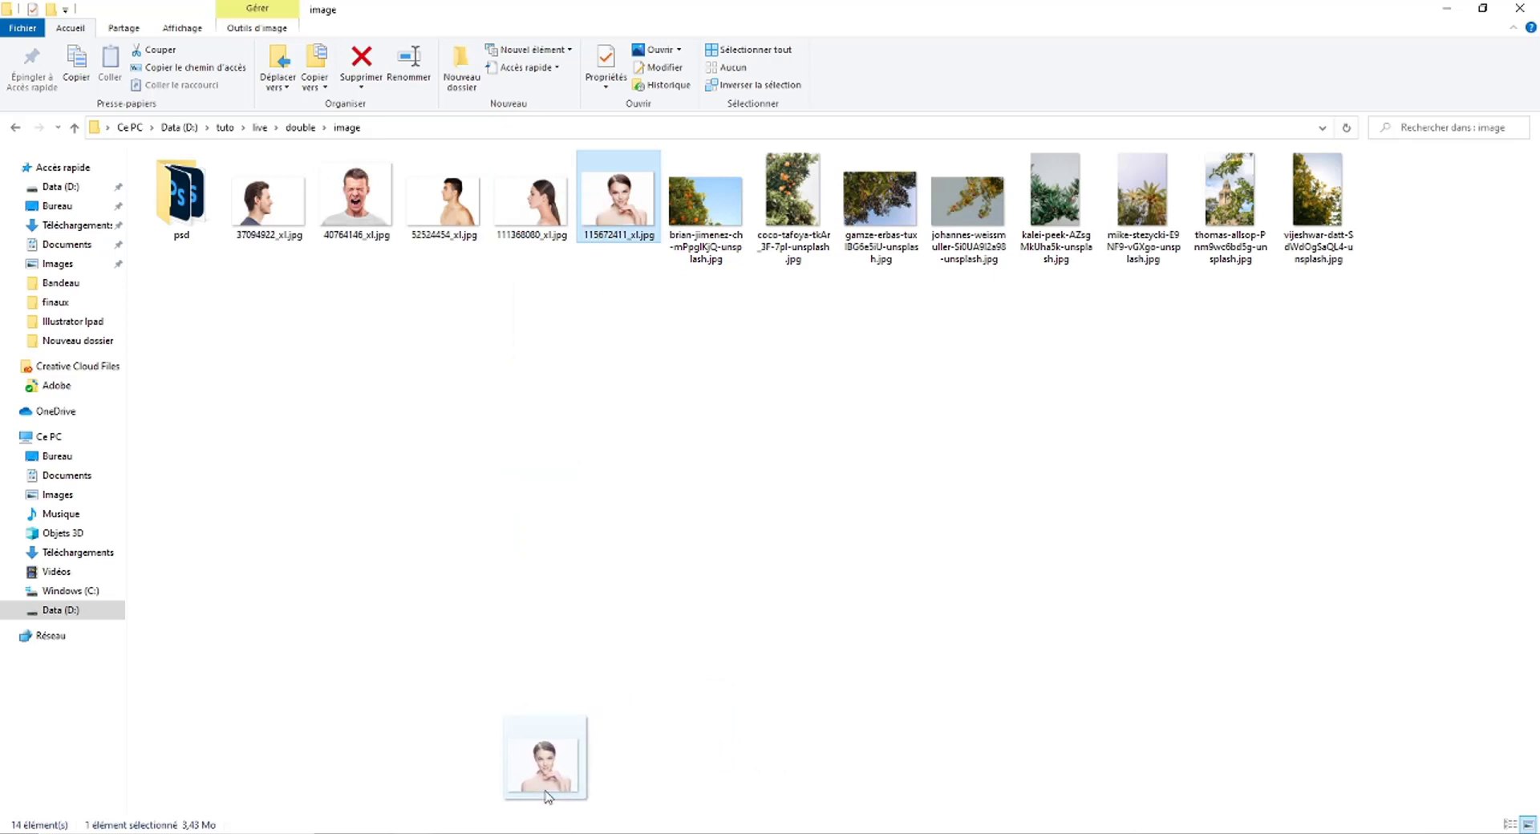
left_click_drag(548, 797, 650, 117)
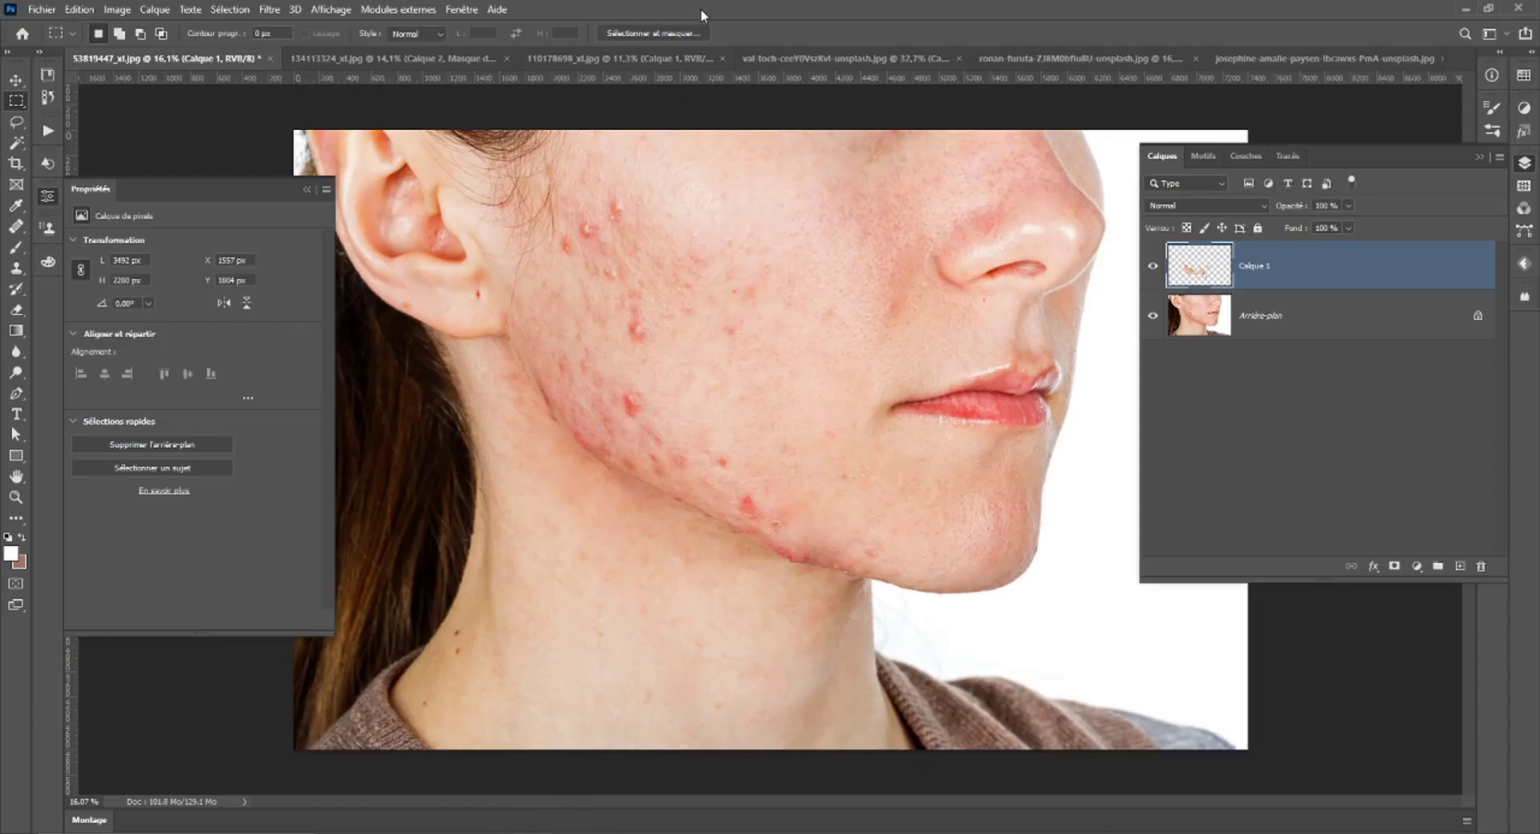
left_click_drag(700, 8, 698, 59)
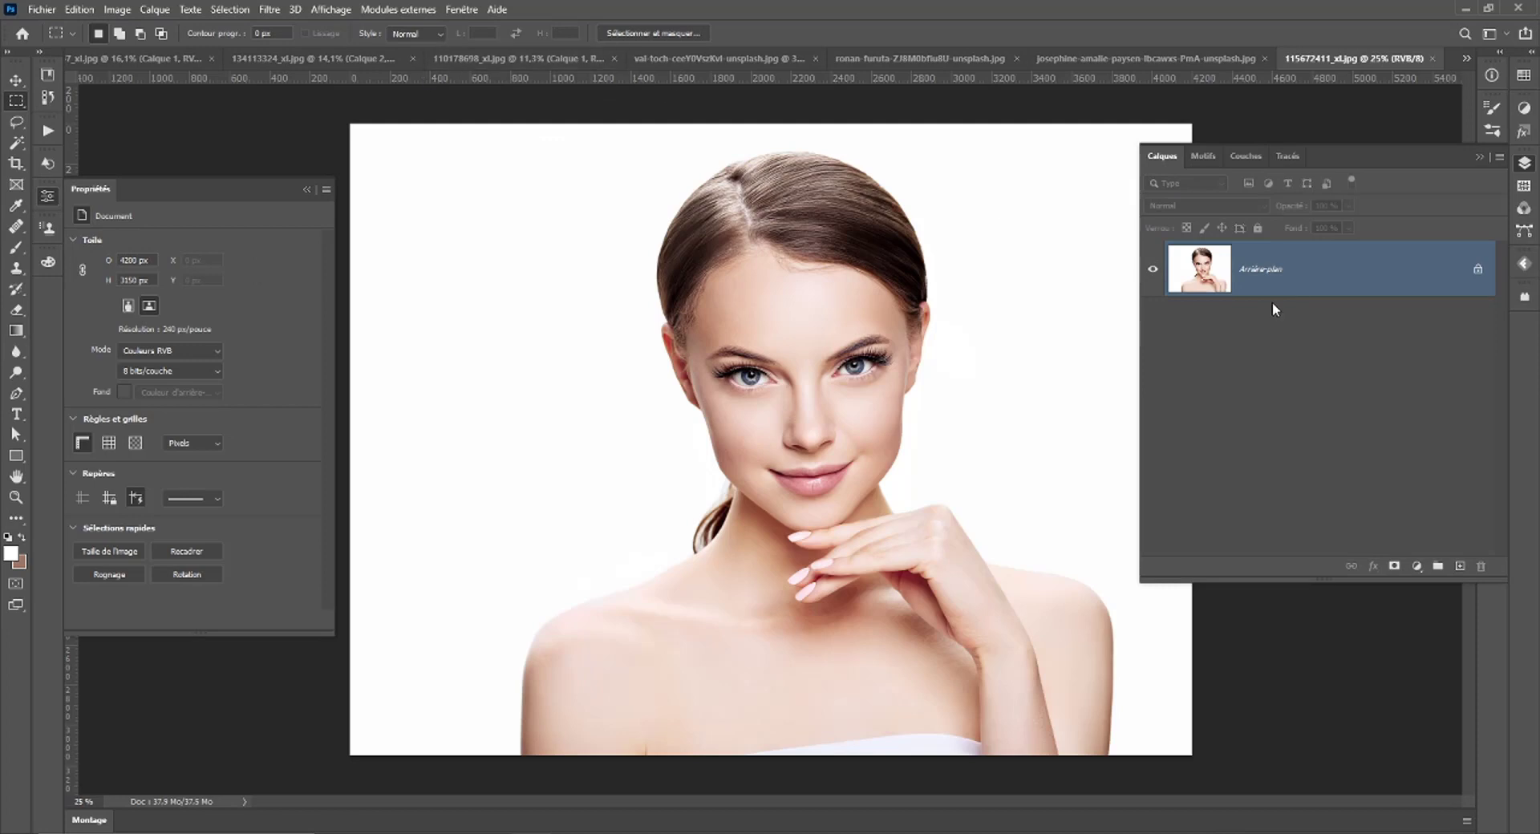
Duplicate the portrait's background layer and open the full Neural Filters list.
key("ctrl+j")
left_click(270, 9)
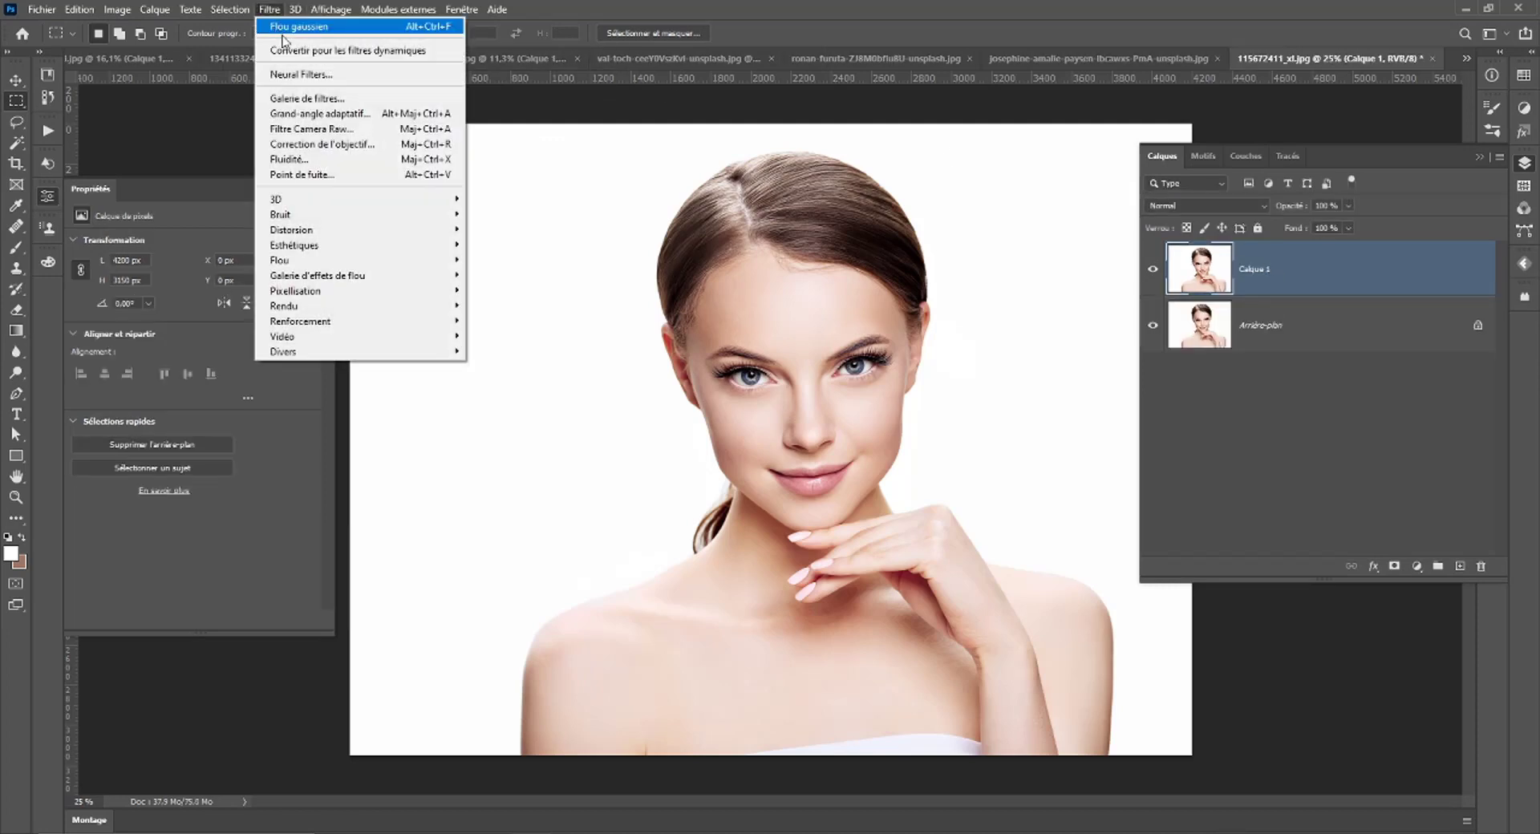
left_click(300, 73)
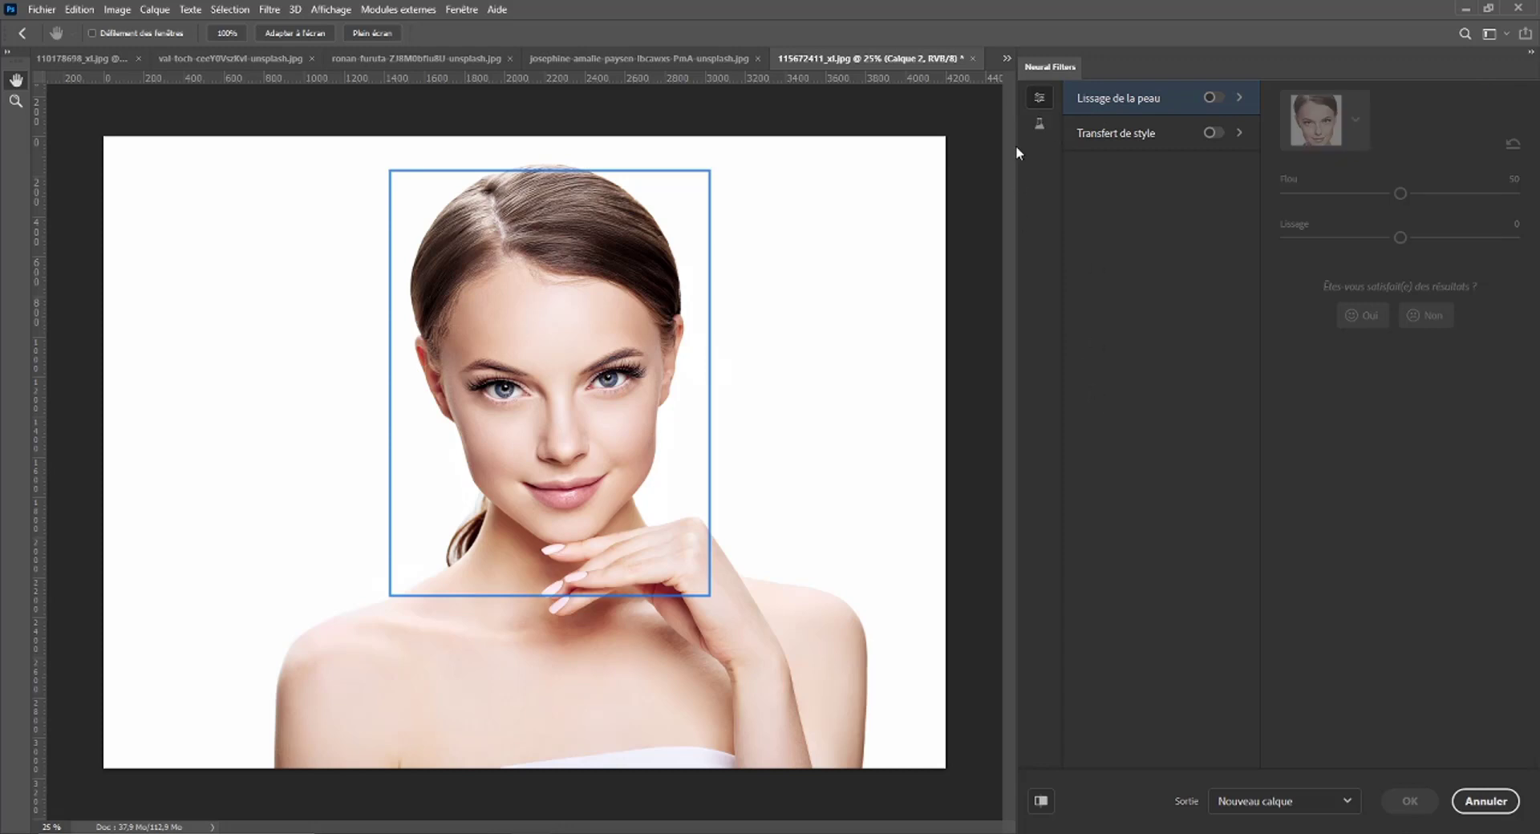
left_click(1040, 123)
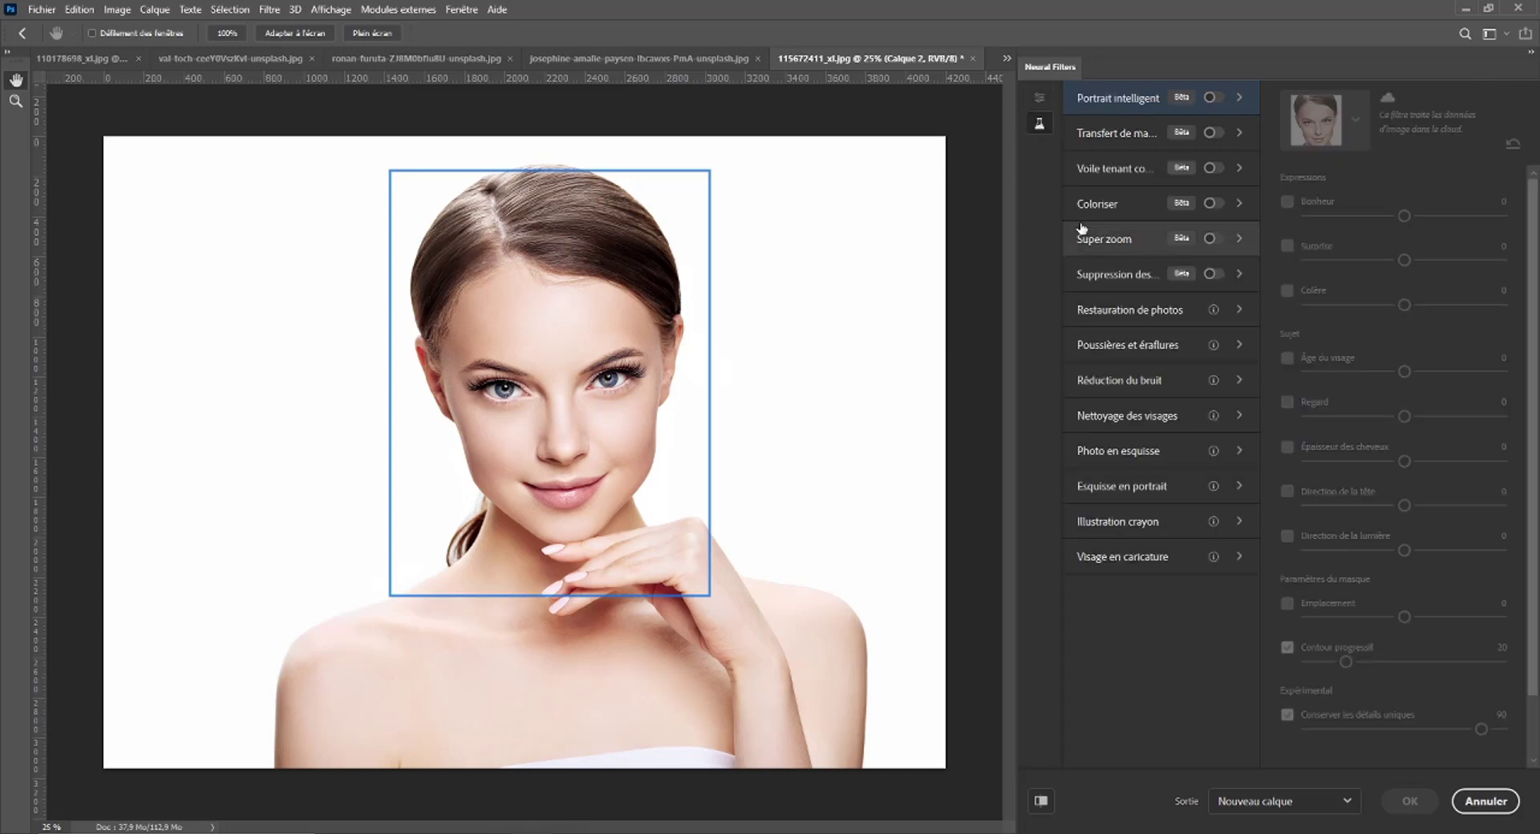
Enable Portrait intelligent, try gaze at 16 then disable it, and age the woman's face.
left_click(1213, 97)
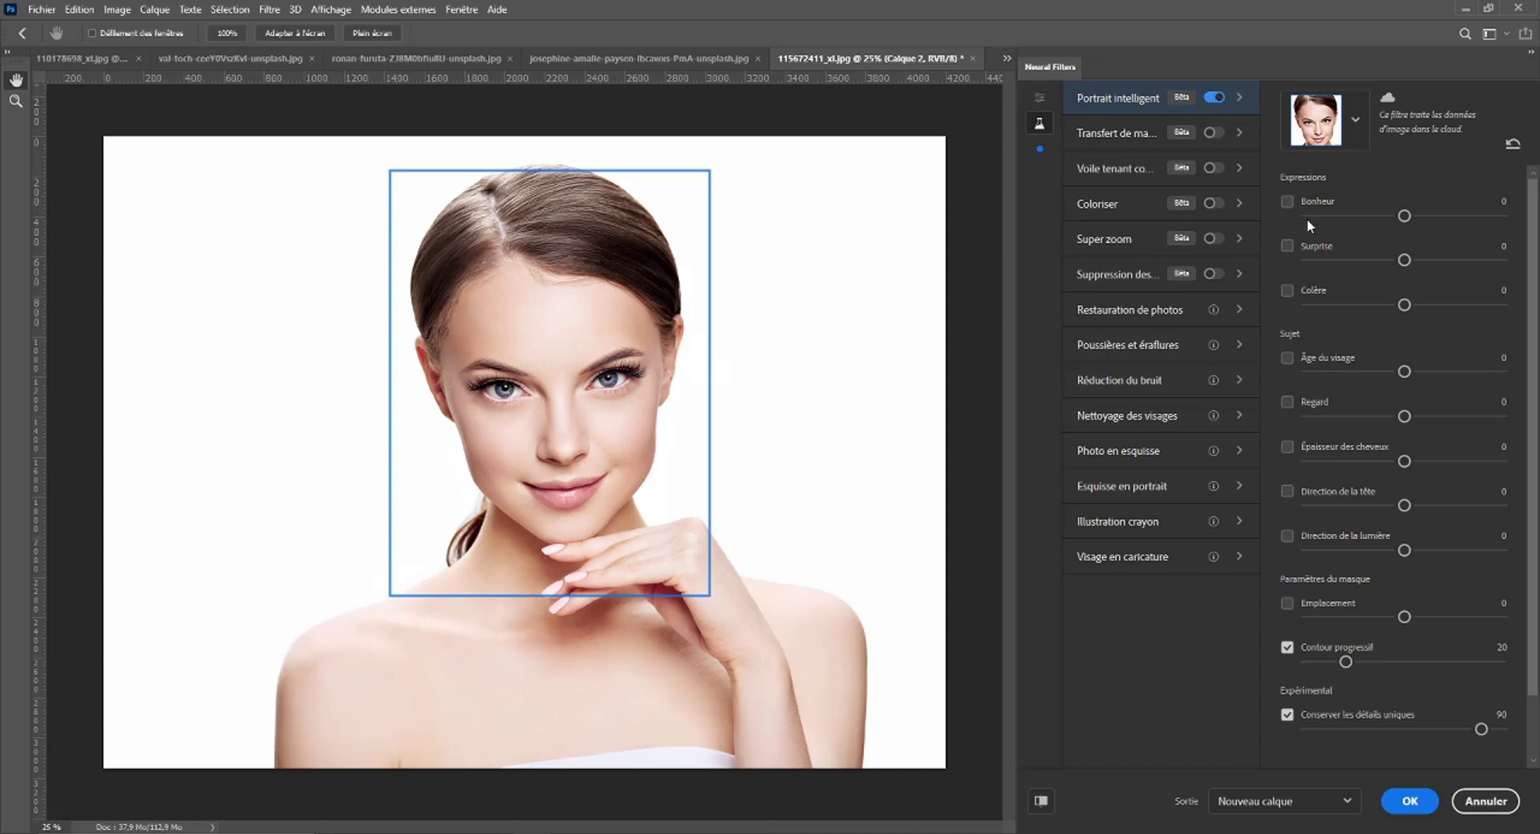
left_click_drag(1404, 417, 1436, 417)
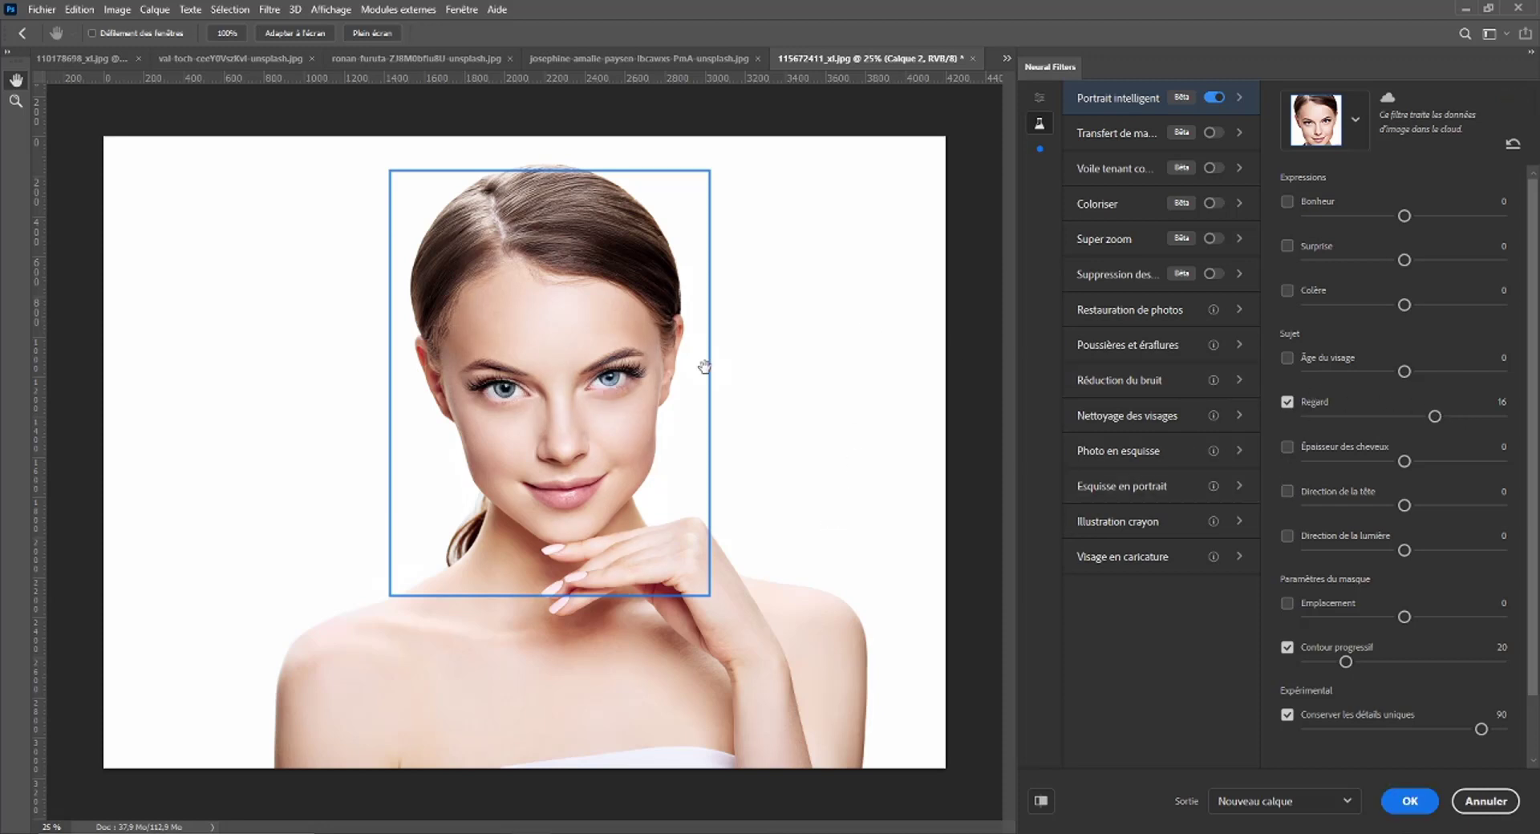
left_click(1287, 402)
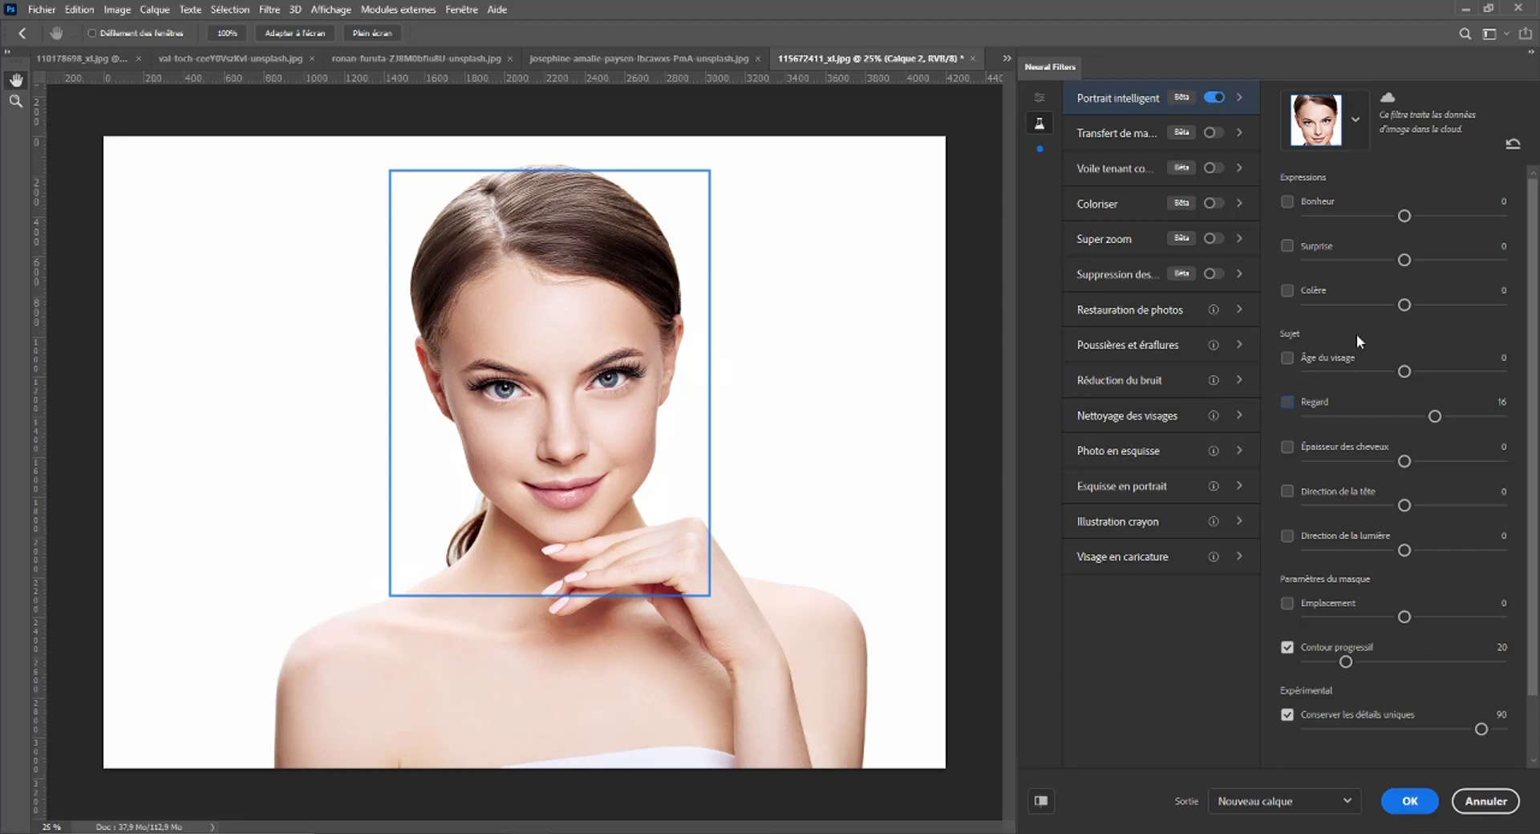
left_click(1482, 372)
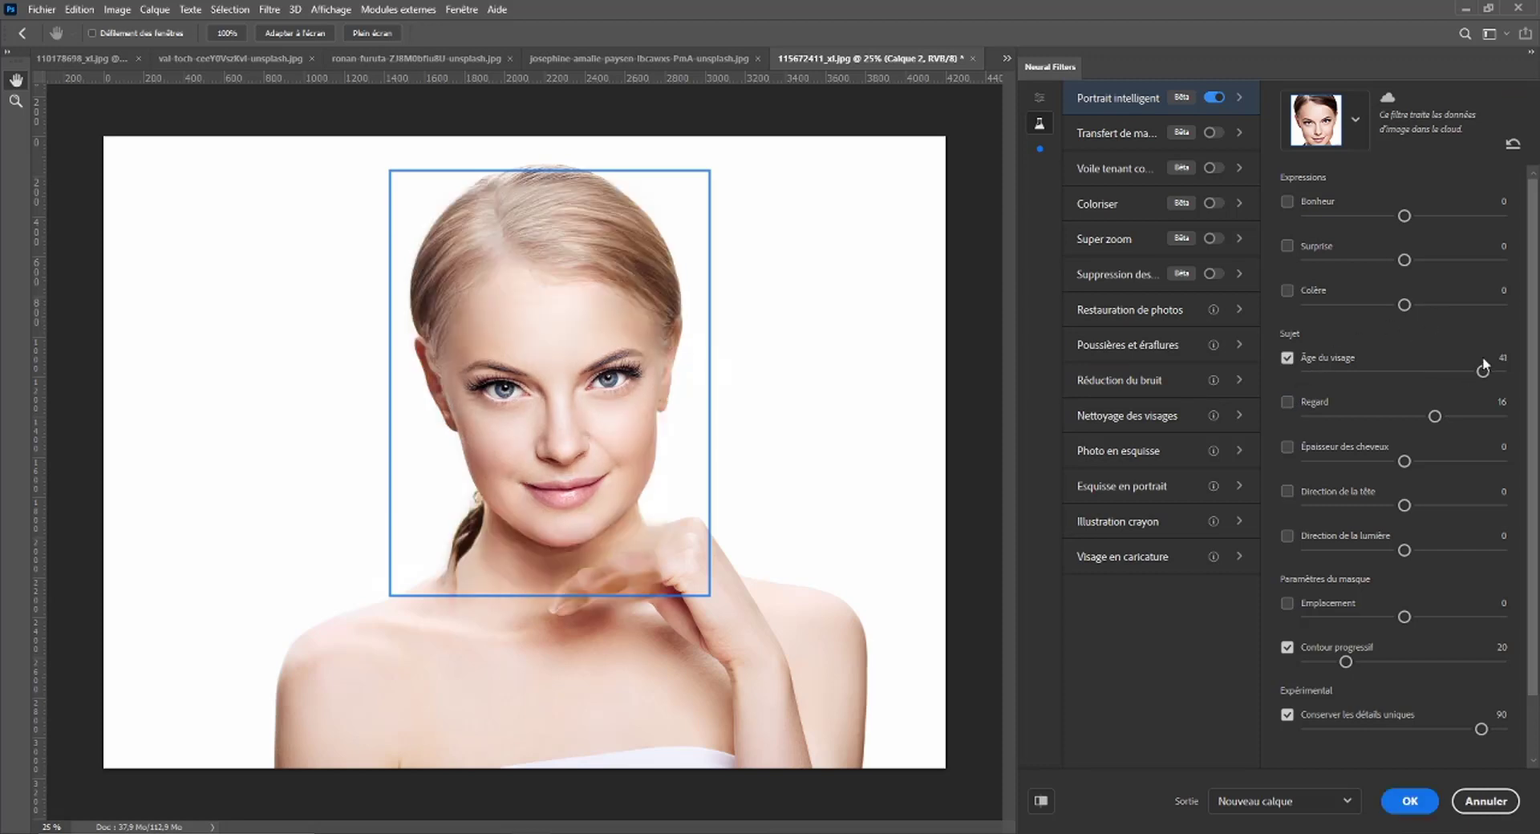
Try Âge du visage at 50 and -44, then switch the face age change off.
left_click(1288, 358)
left_click(1288, 357)
left_click_drag(1484, 371, 1504, 371)
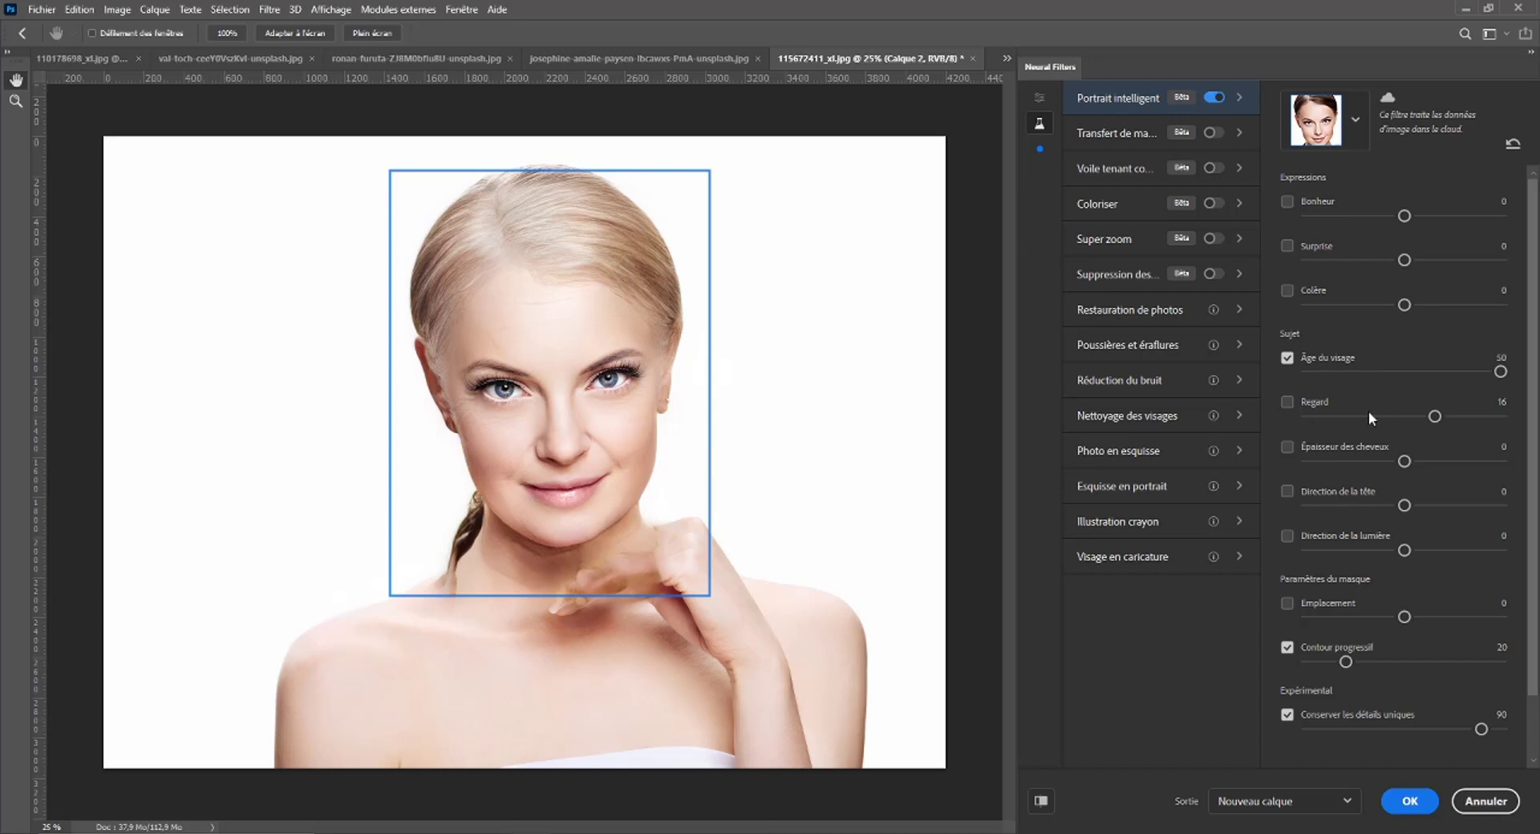
left_click_drag(1480, 372, 1299, 367)
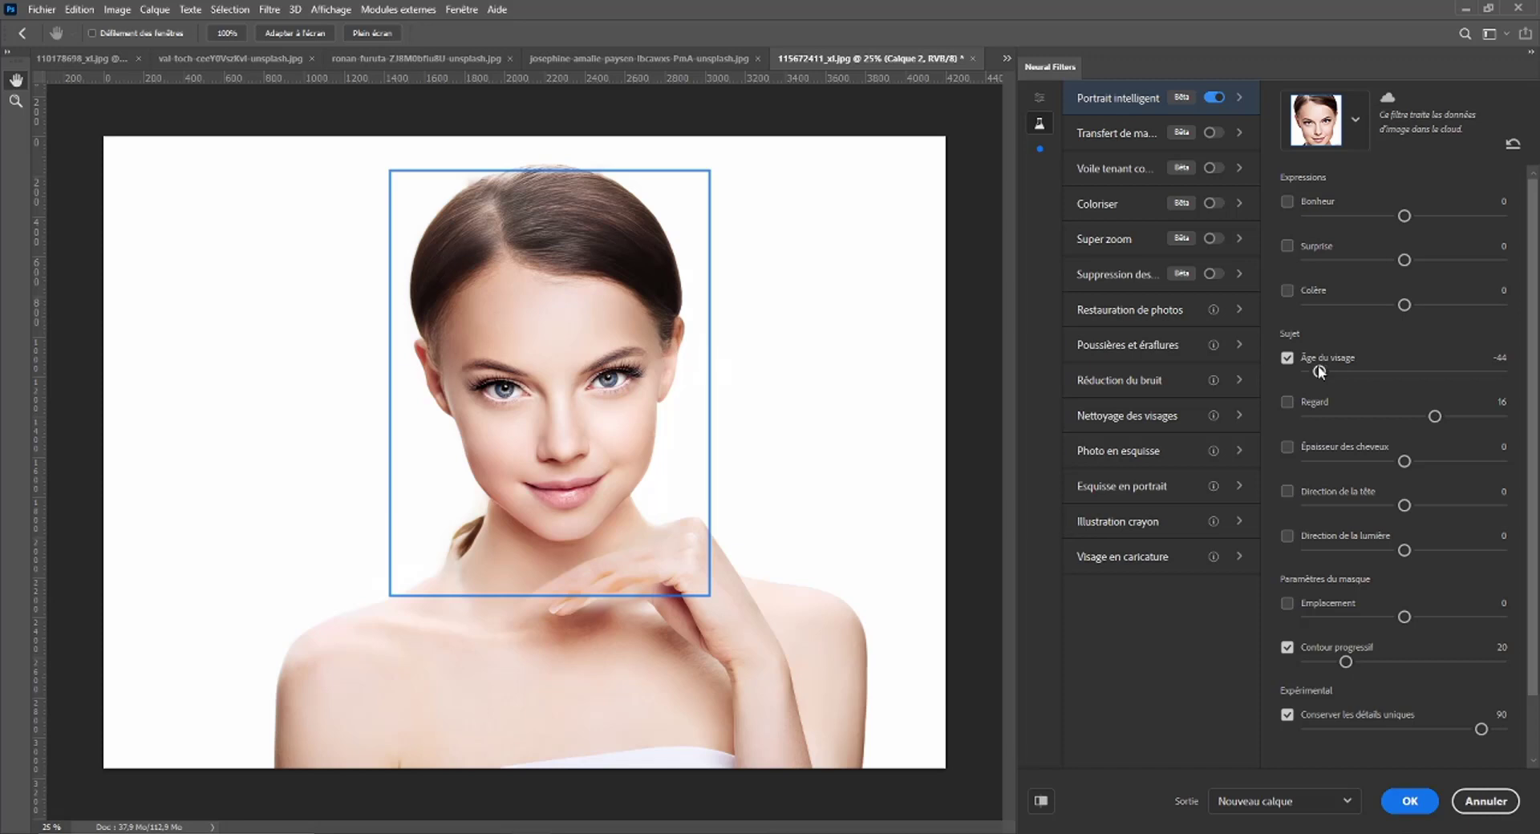
left_click(1288, 357)
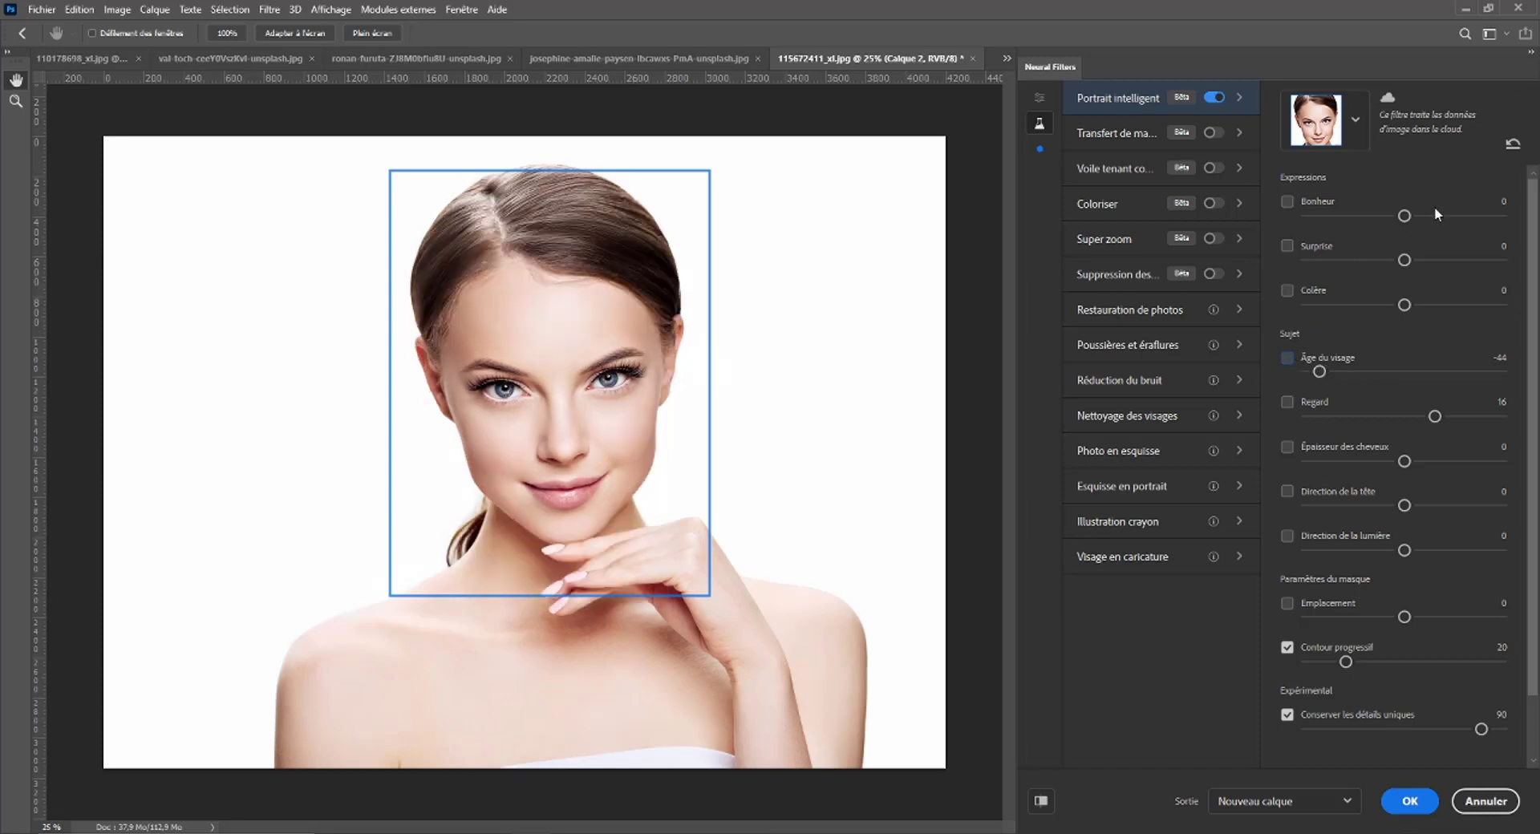
Try Bonheur (25, -39) and Surprise (47, -43), then set Colère to 44.
left_click(1455, 215)
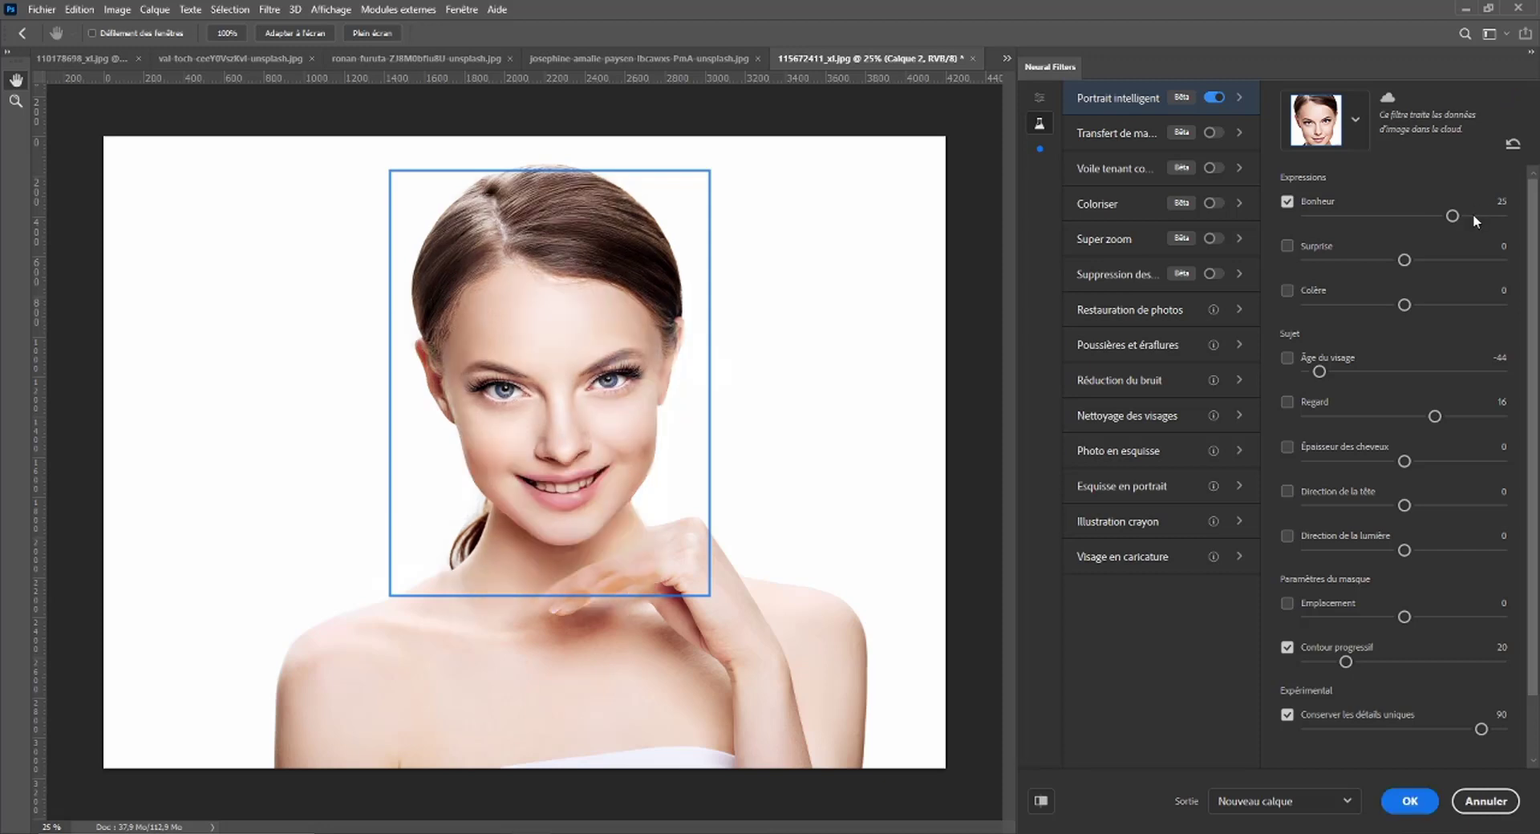
left_click(1325, 216)
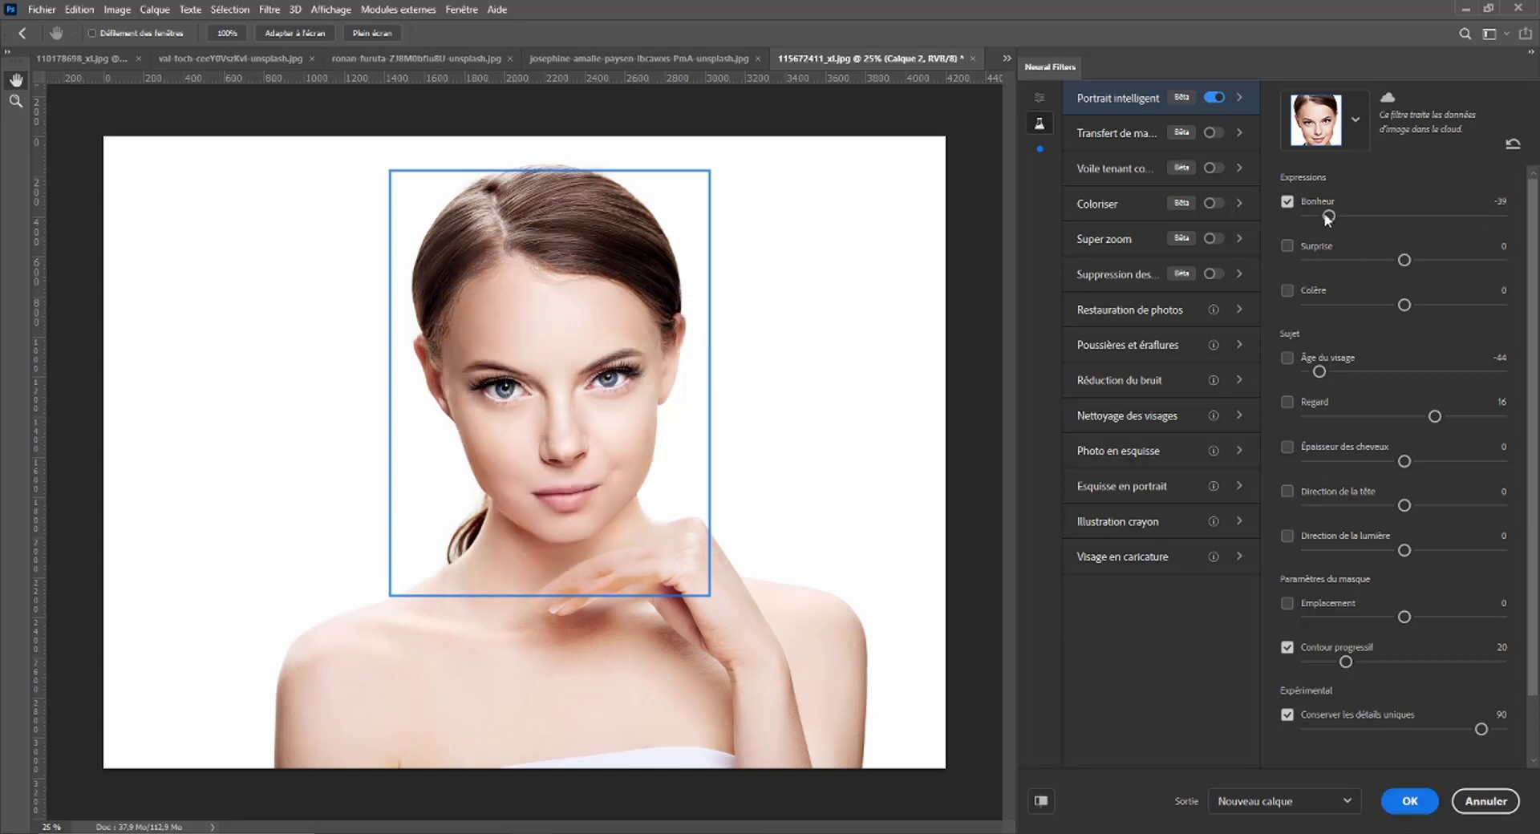
left_click(1287, 202)
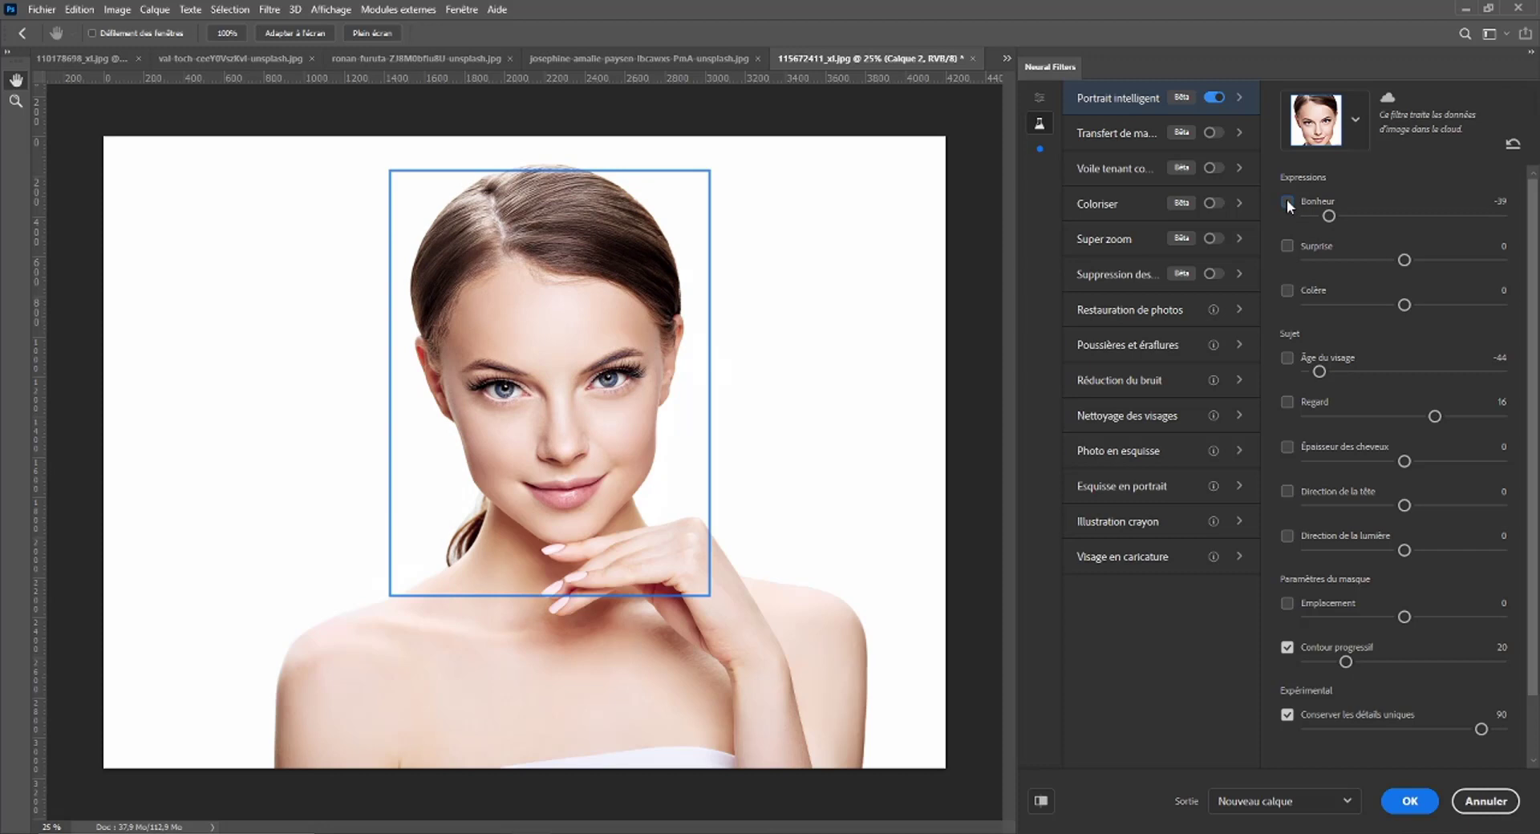
left_click(1447, 260)
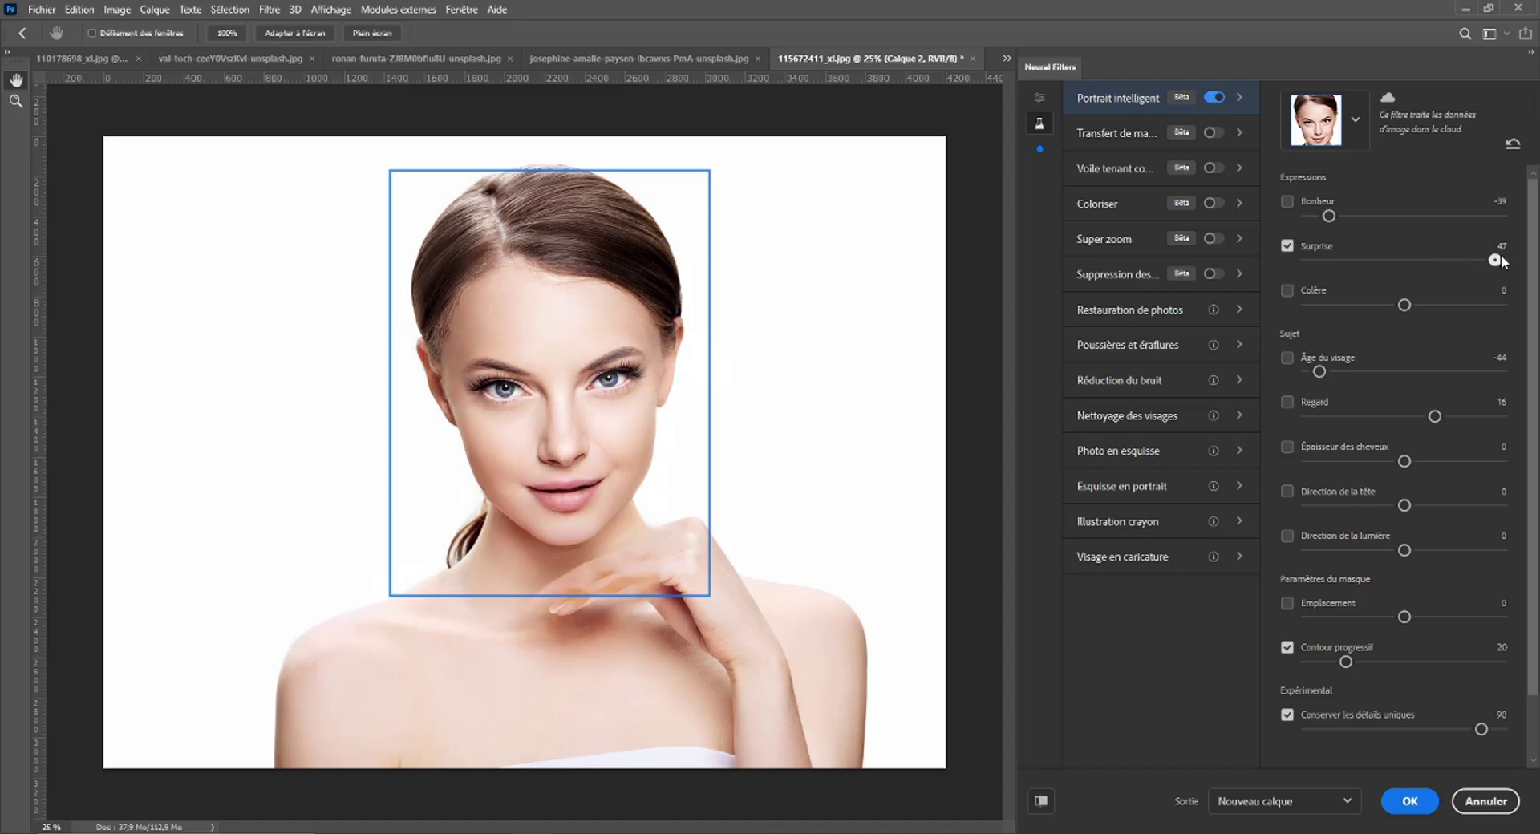
left_click_drag(1501, 256, 1501, 259)
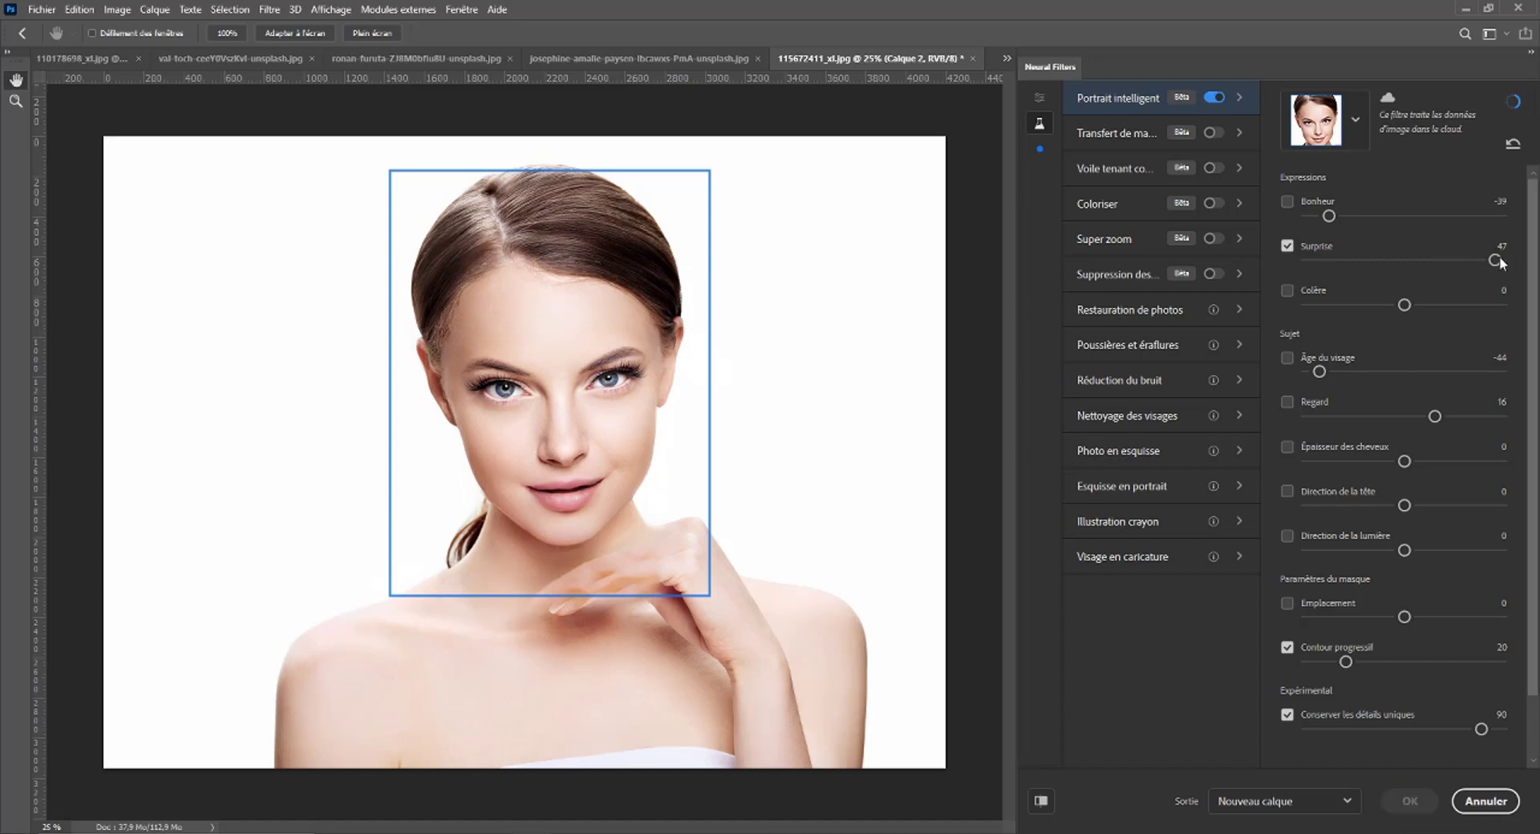
left_click(1316, 258)
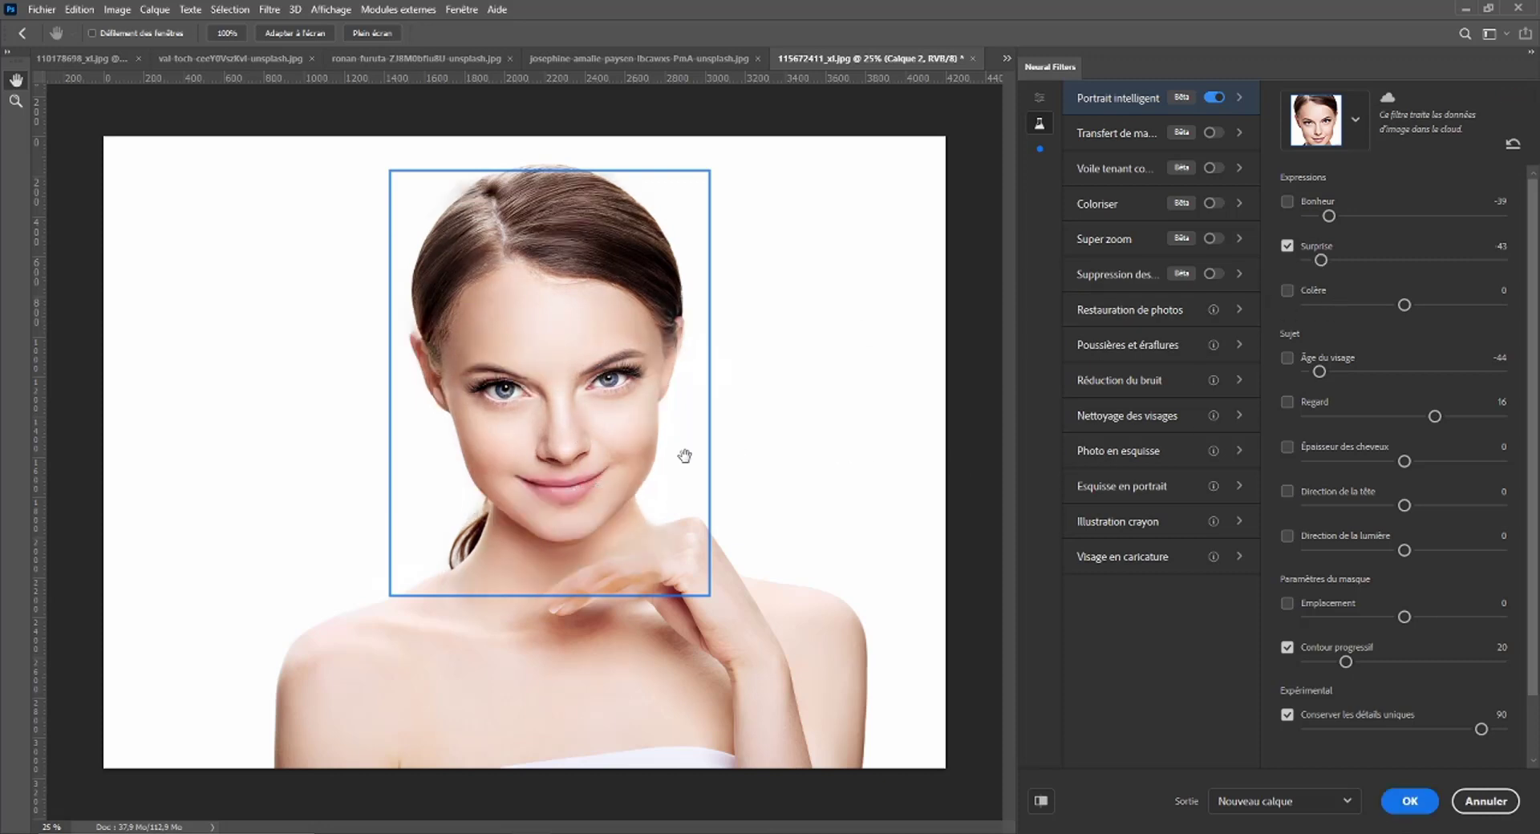
left_click(1490, 306)
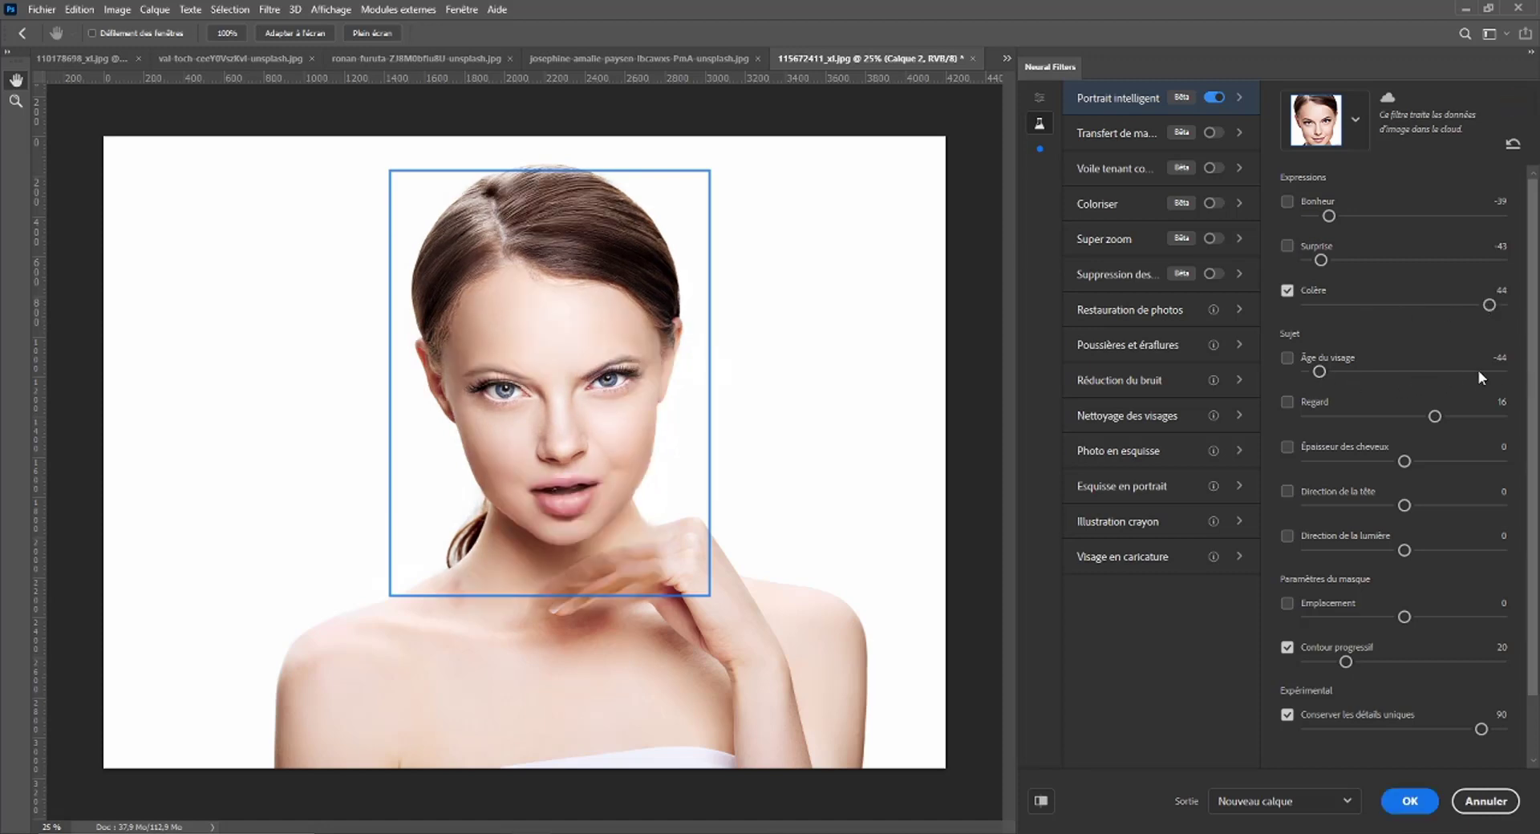
Cancel Neural Filters and close the woman's portrait without saving.
left_click(1484, 801)
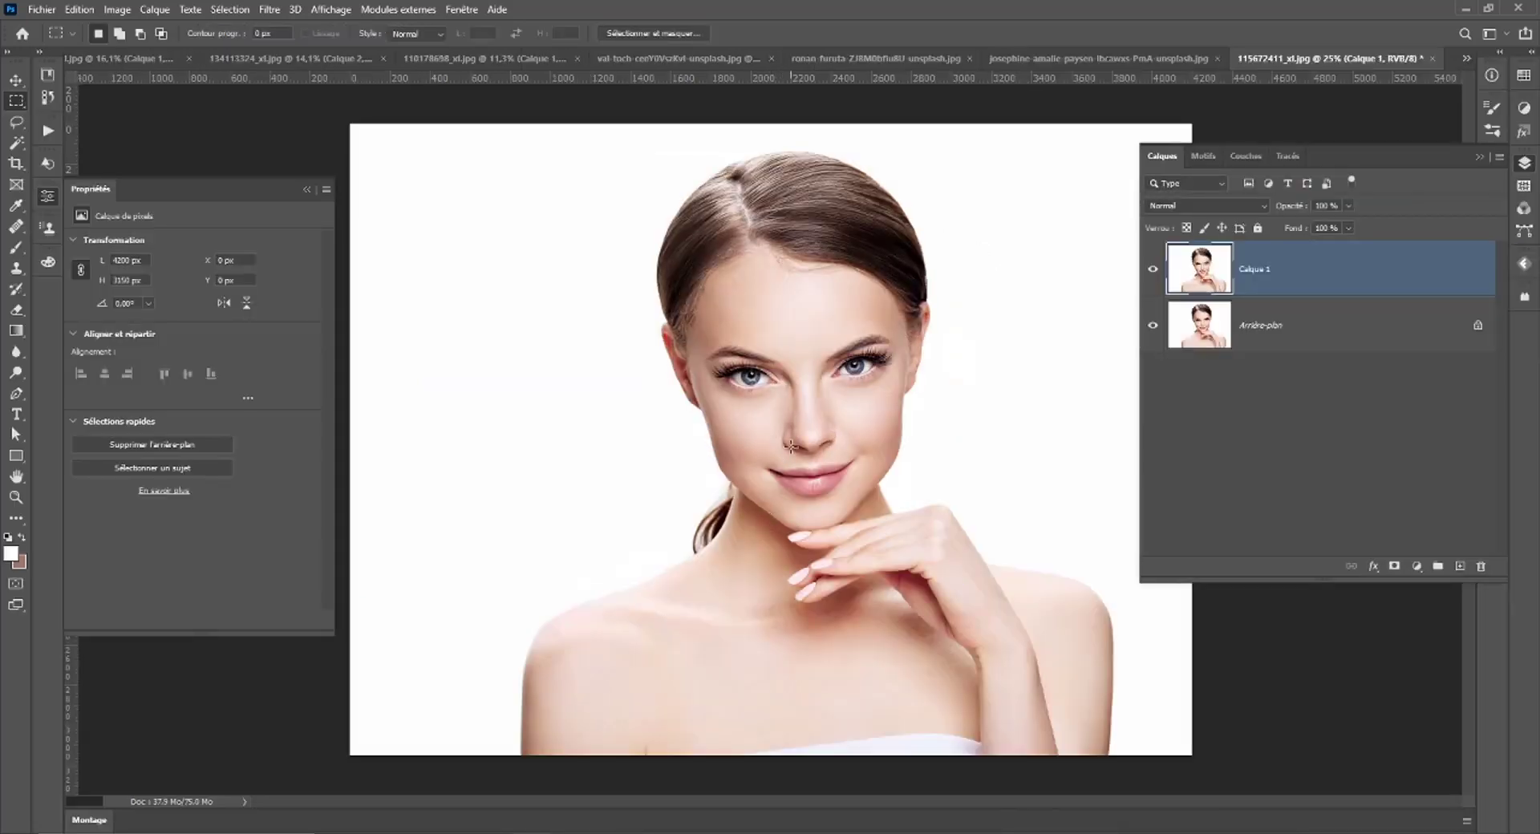
key("ctrl+w")
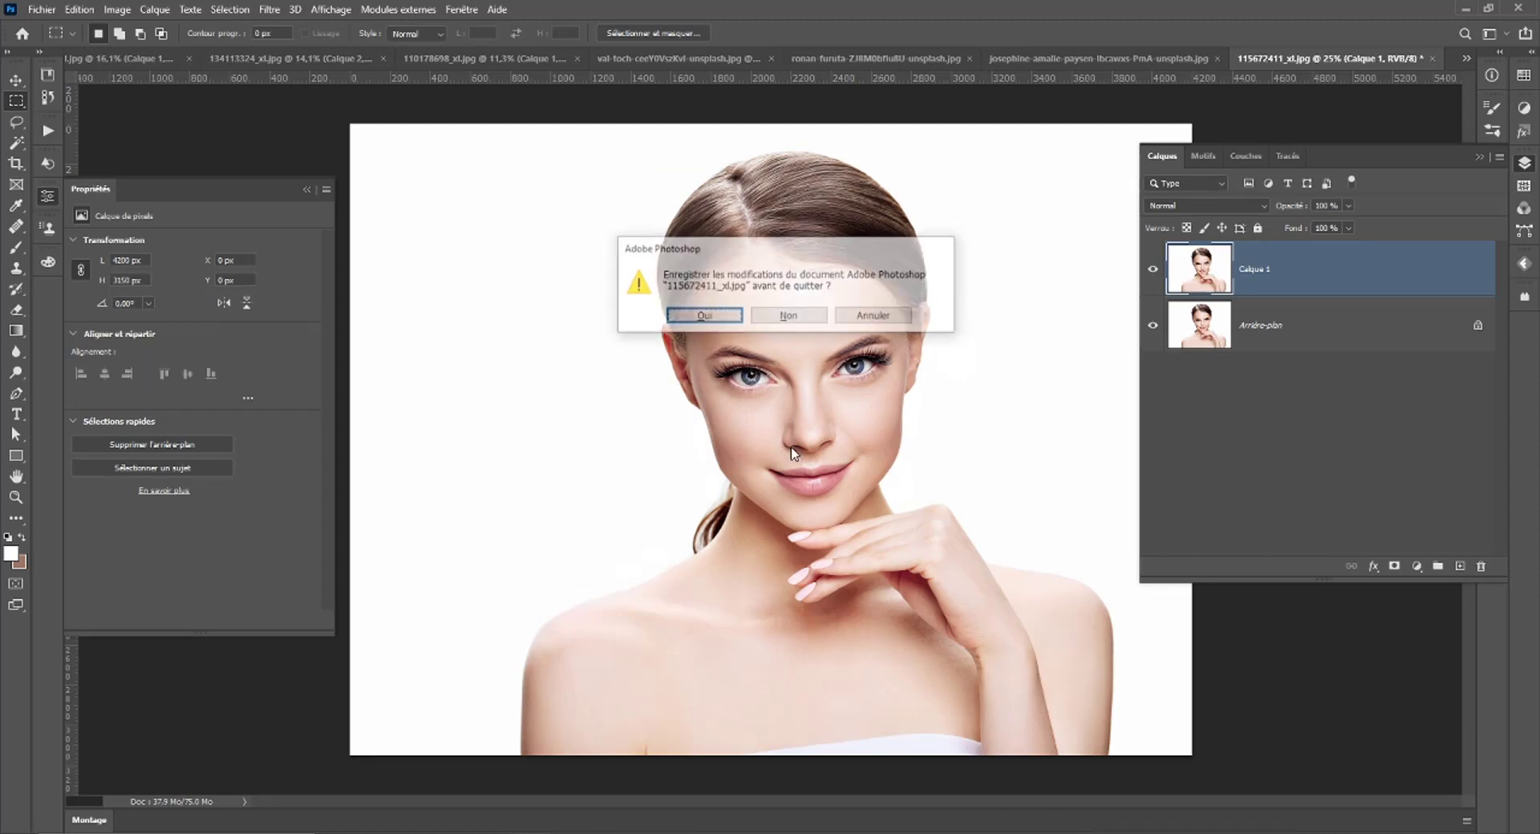
left_click(783, 317)
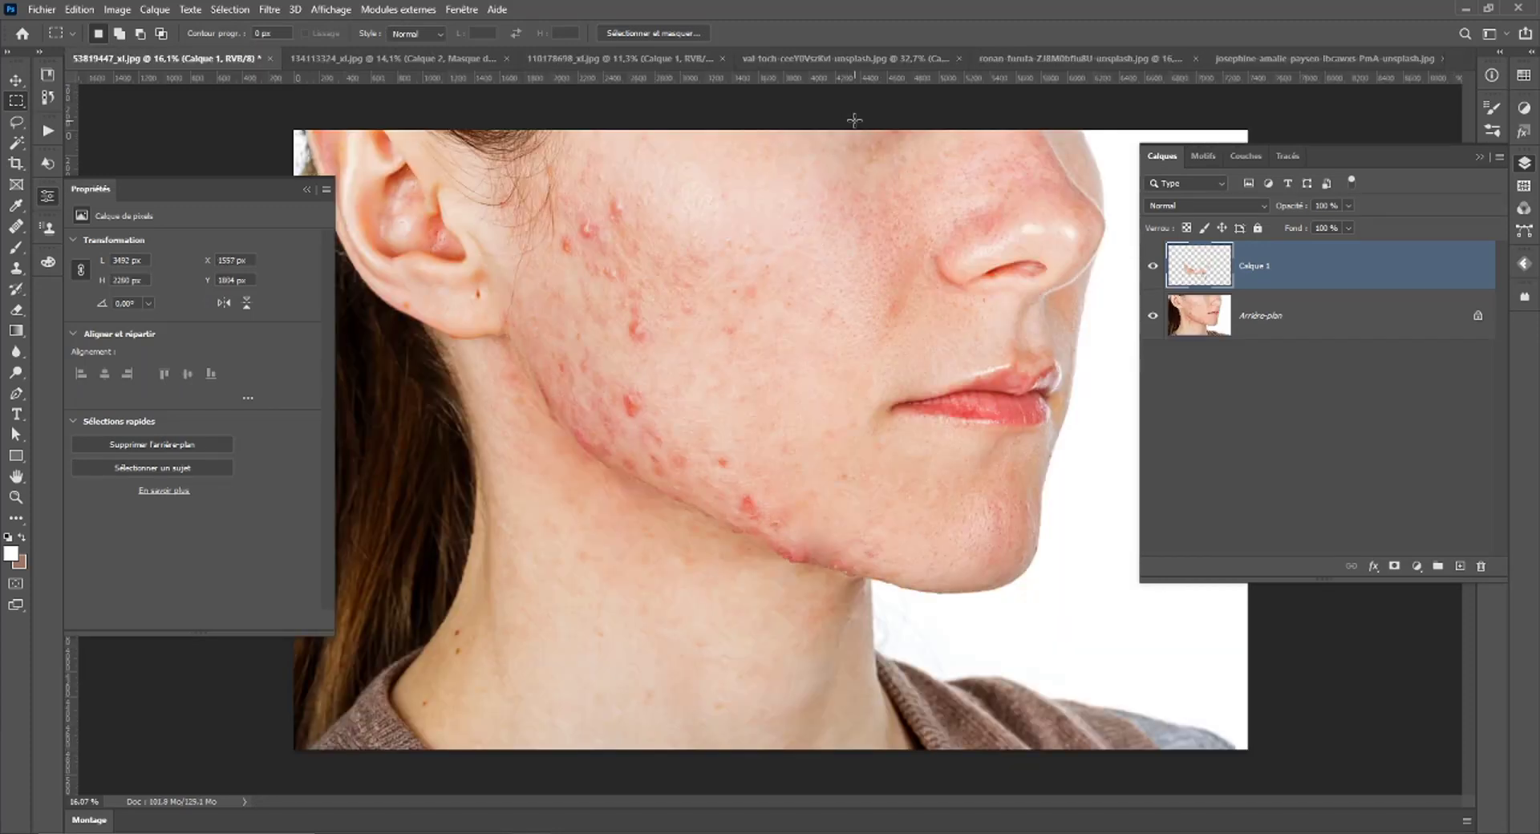
On the man's acne photo, hide Calque 1, select Arrière-plan and open Neural Filters.
left_click(449, 59)
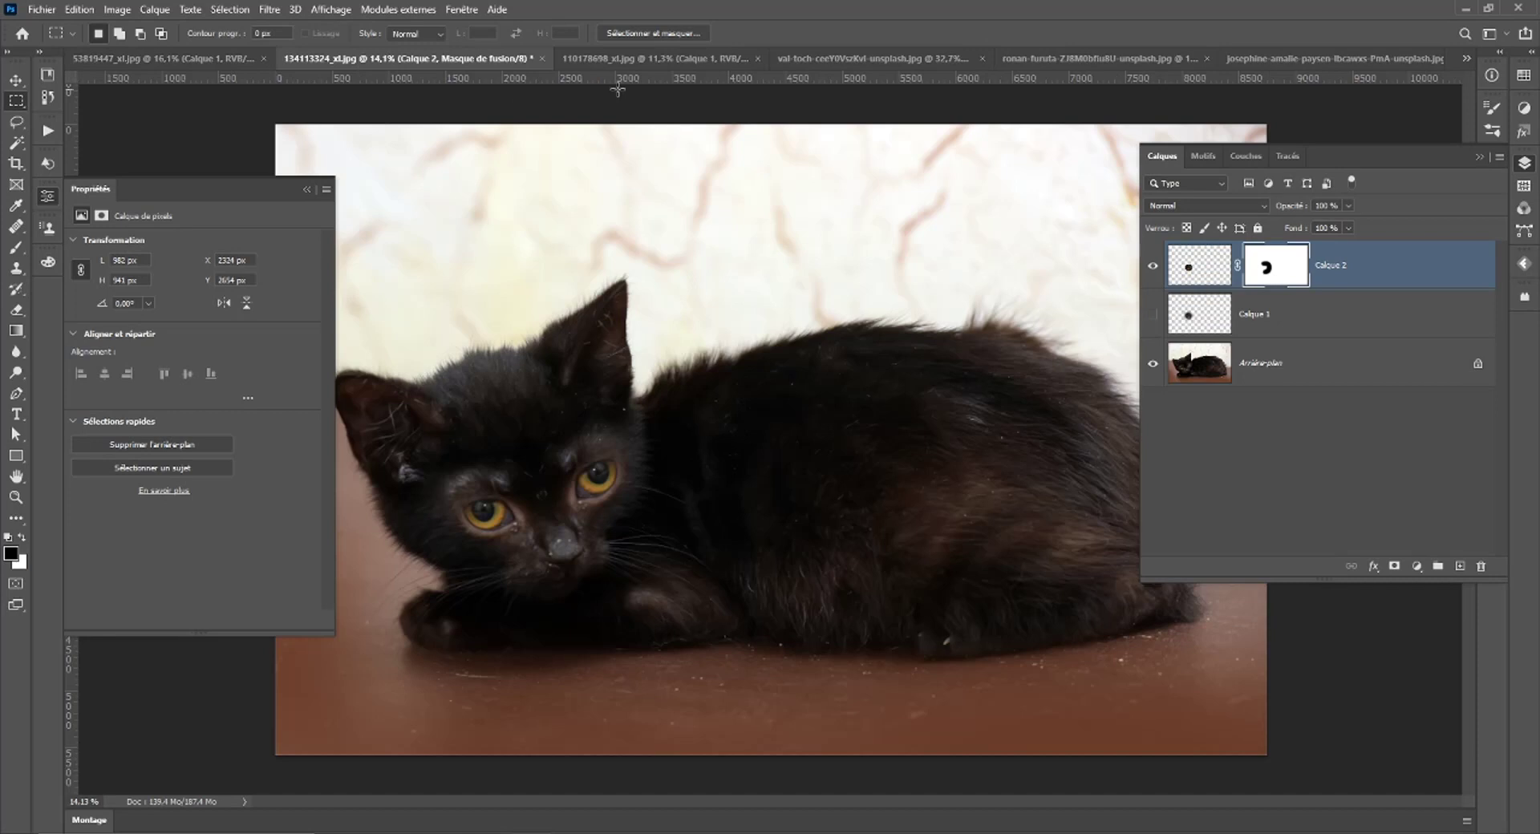
left_click(621, 59)
left_click(1153, 269)
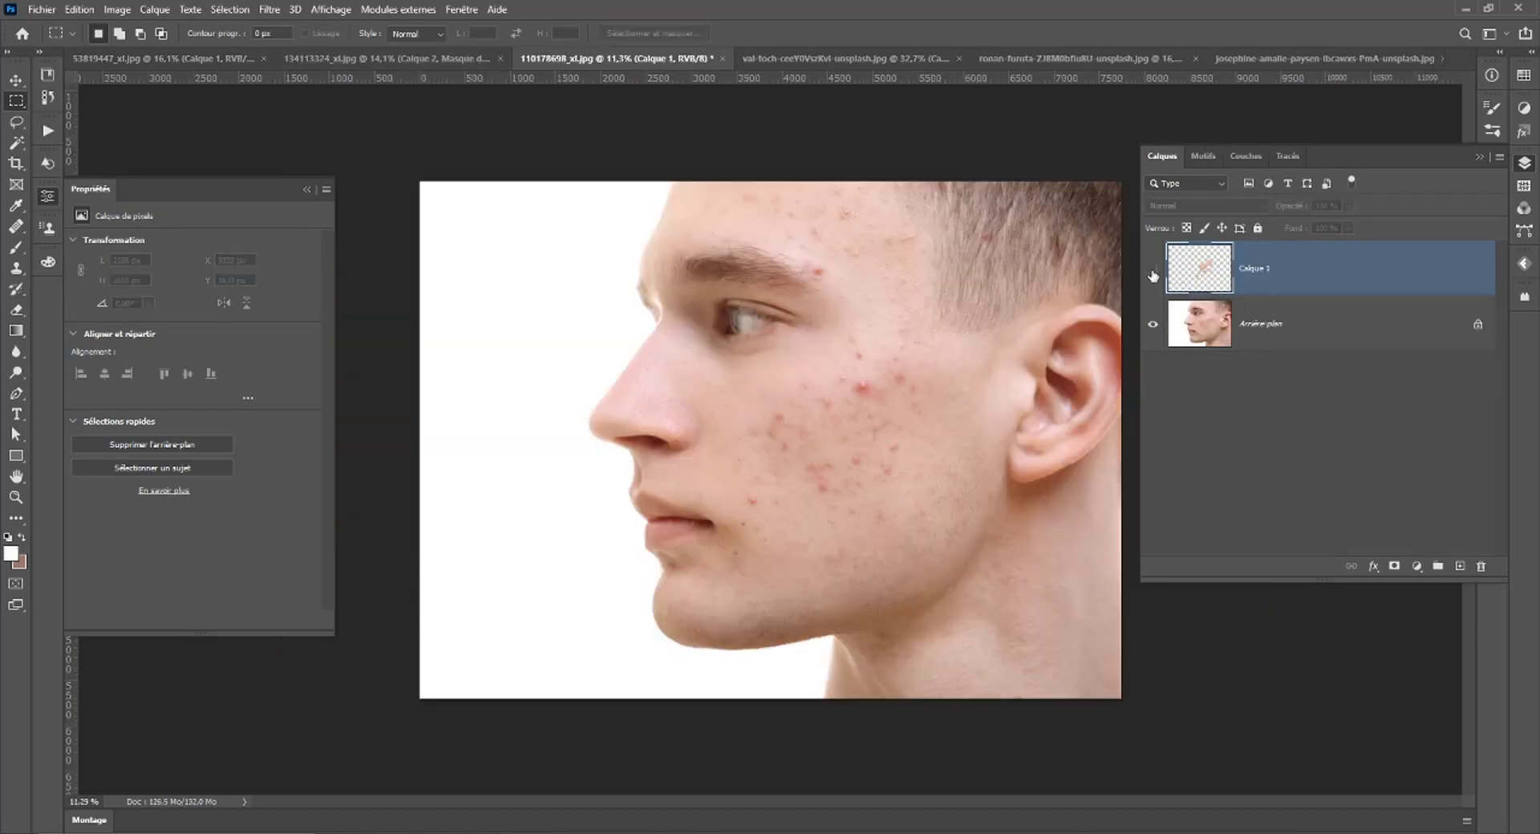
left_click(1295, 348)
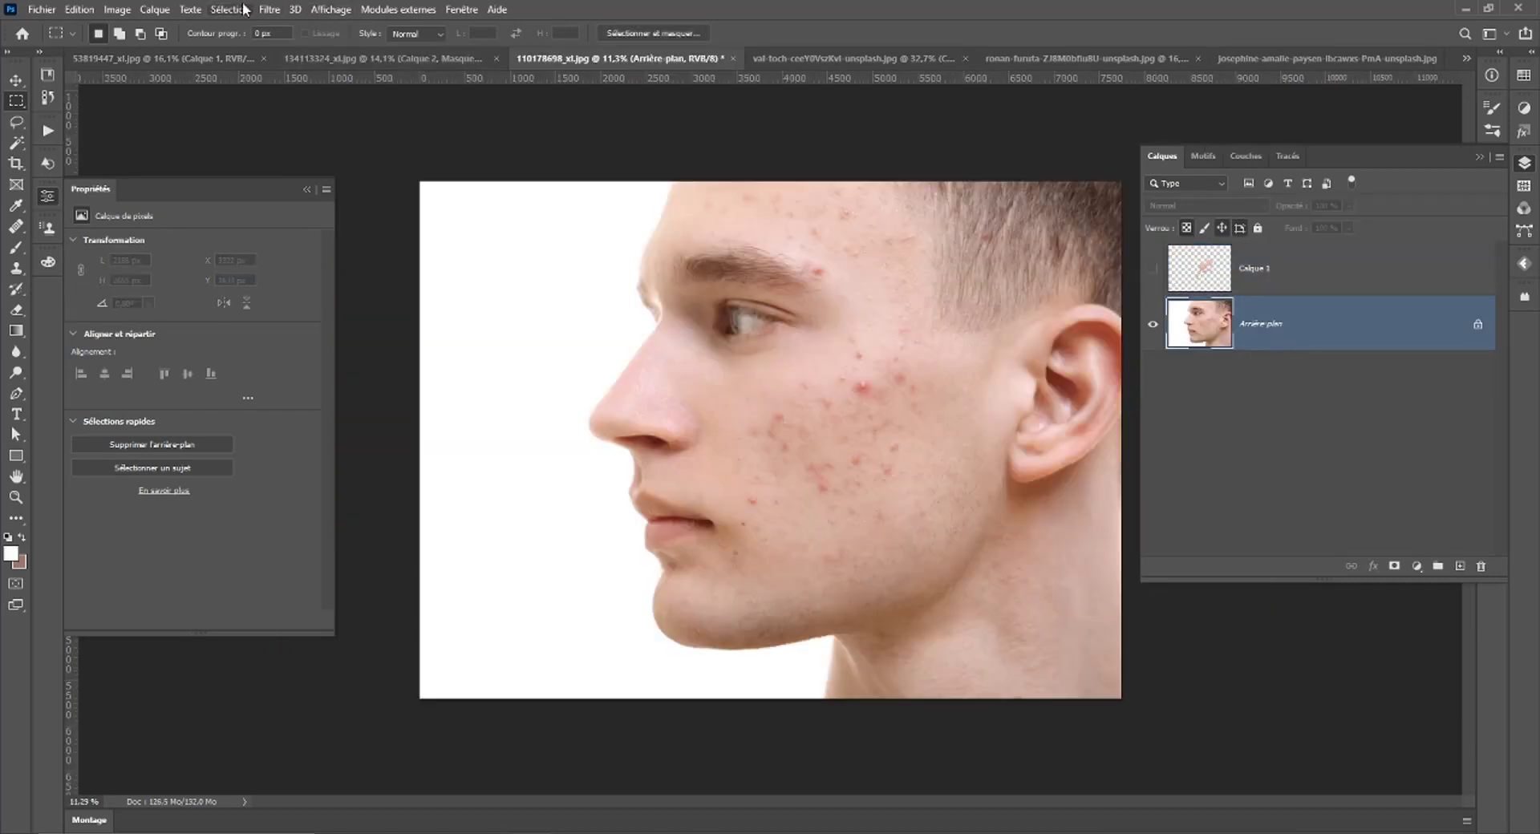
left_click(269, 10)
left_click(282, 72)
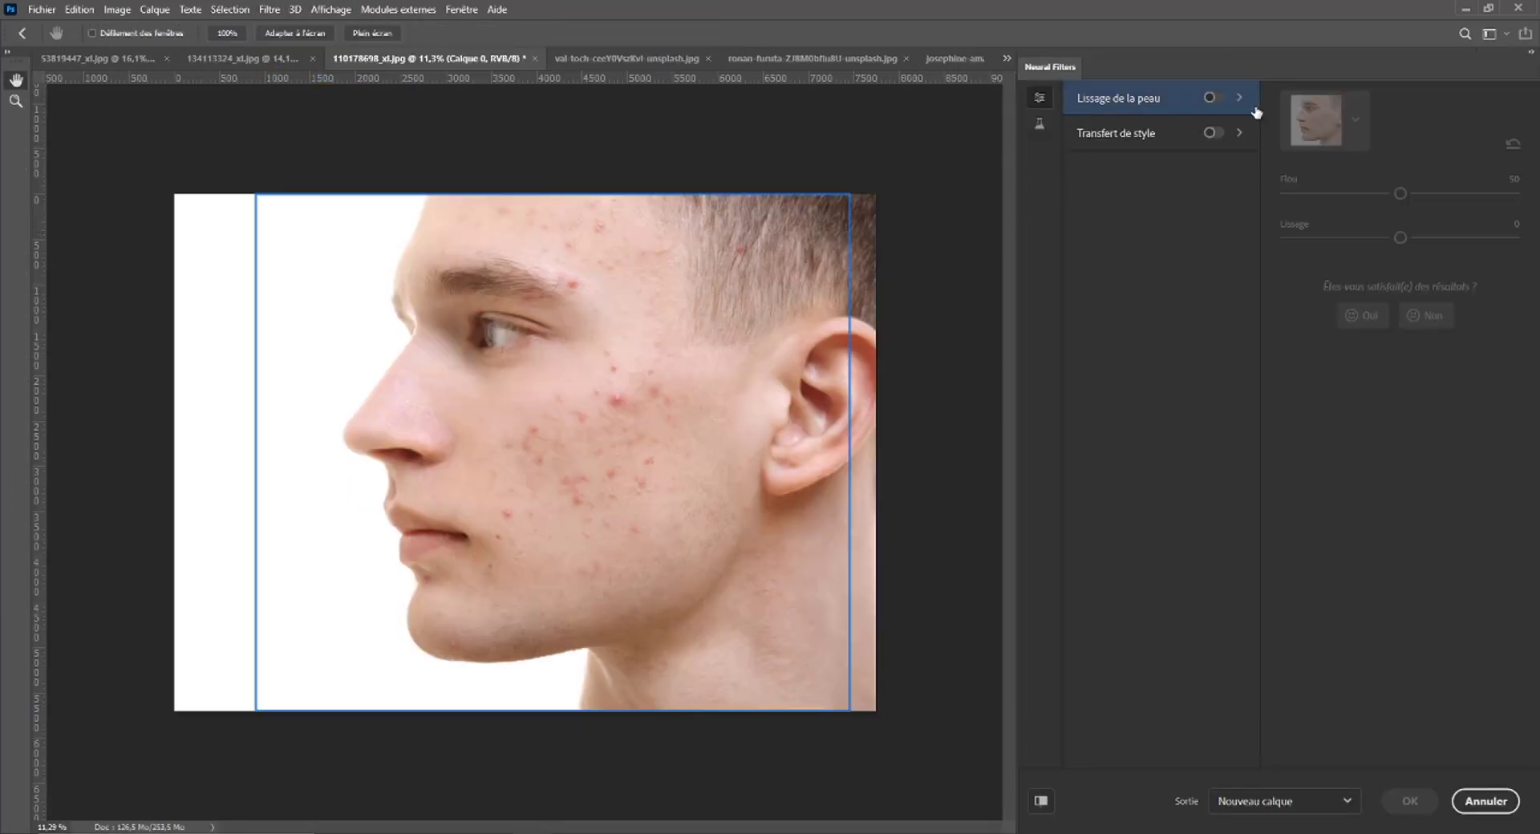
Apply Lissage de la peau at smoothing 26, output as Calque dupliqué masqué, after comparing previews.
left_click(1213, 97)
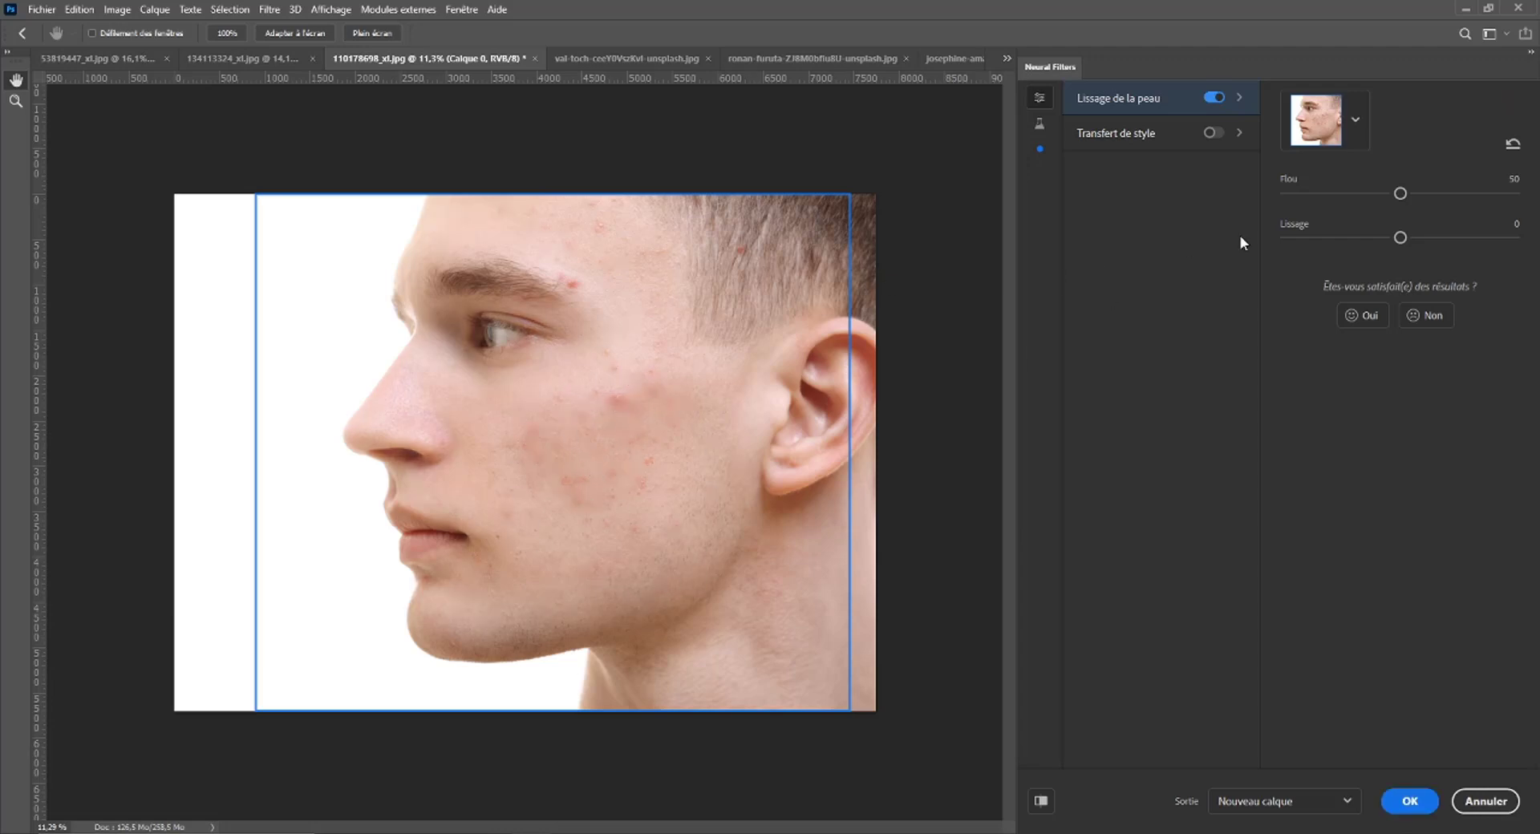
left_click(1462, 237)
left_click(1042, 802)
left_click(1043, 802)
left_click(1042, 803)
left_click(1041, 805)
left_click(1316, 802)
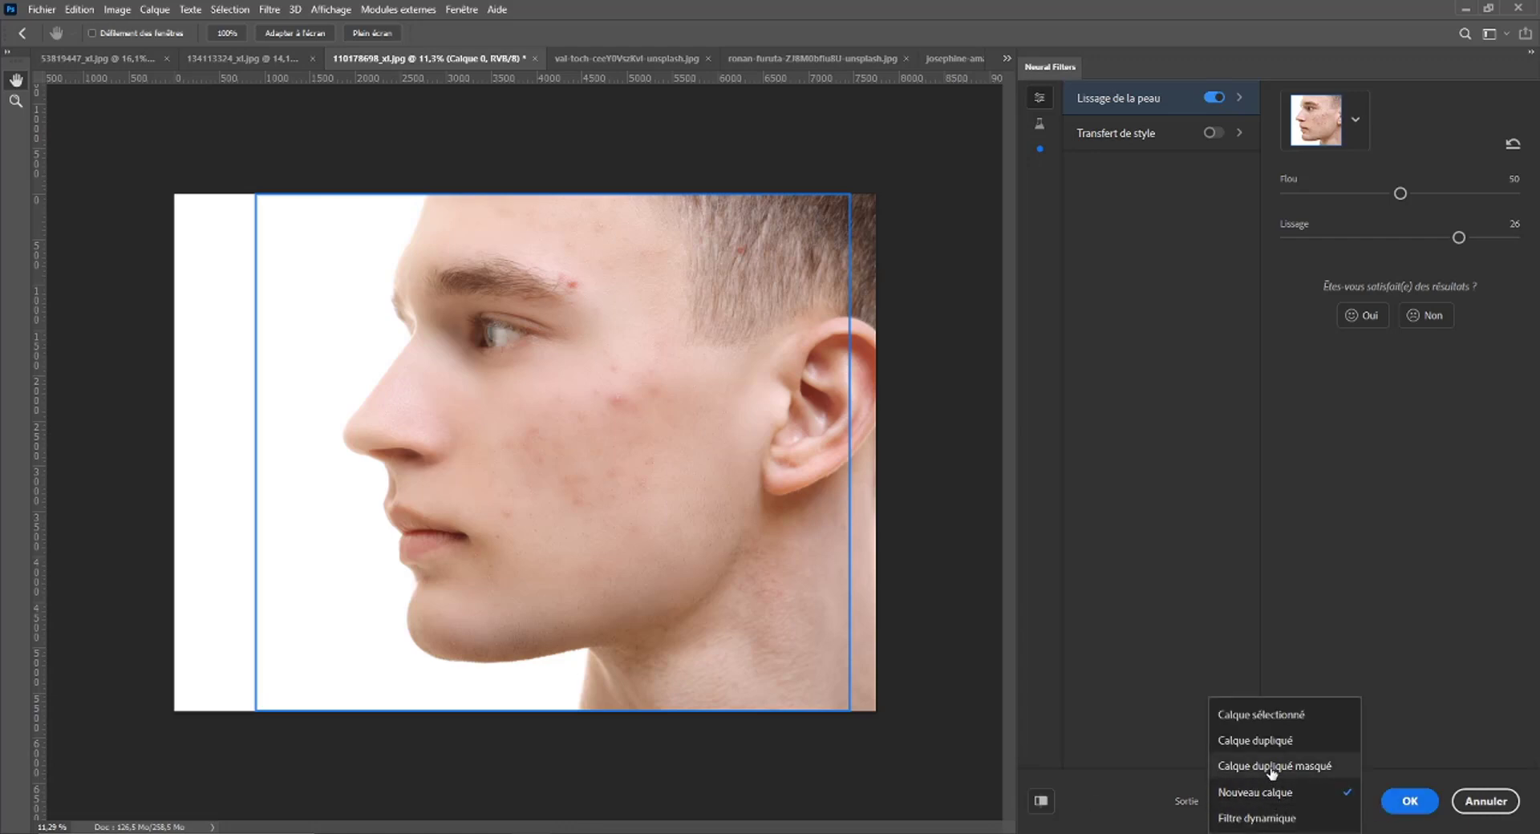
left_click(1272, 766)
left_click(1409, 800)
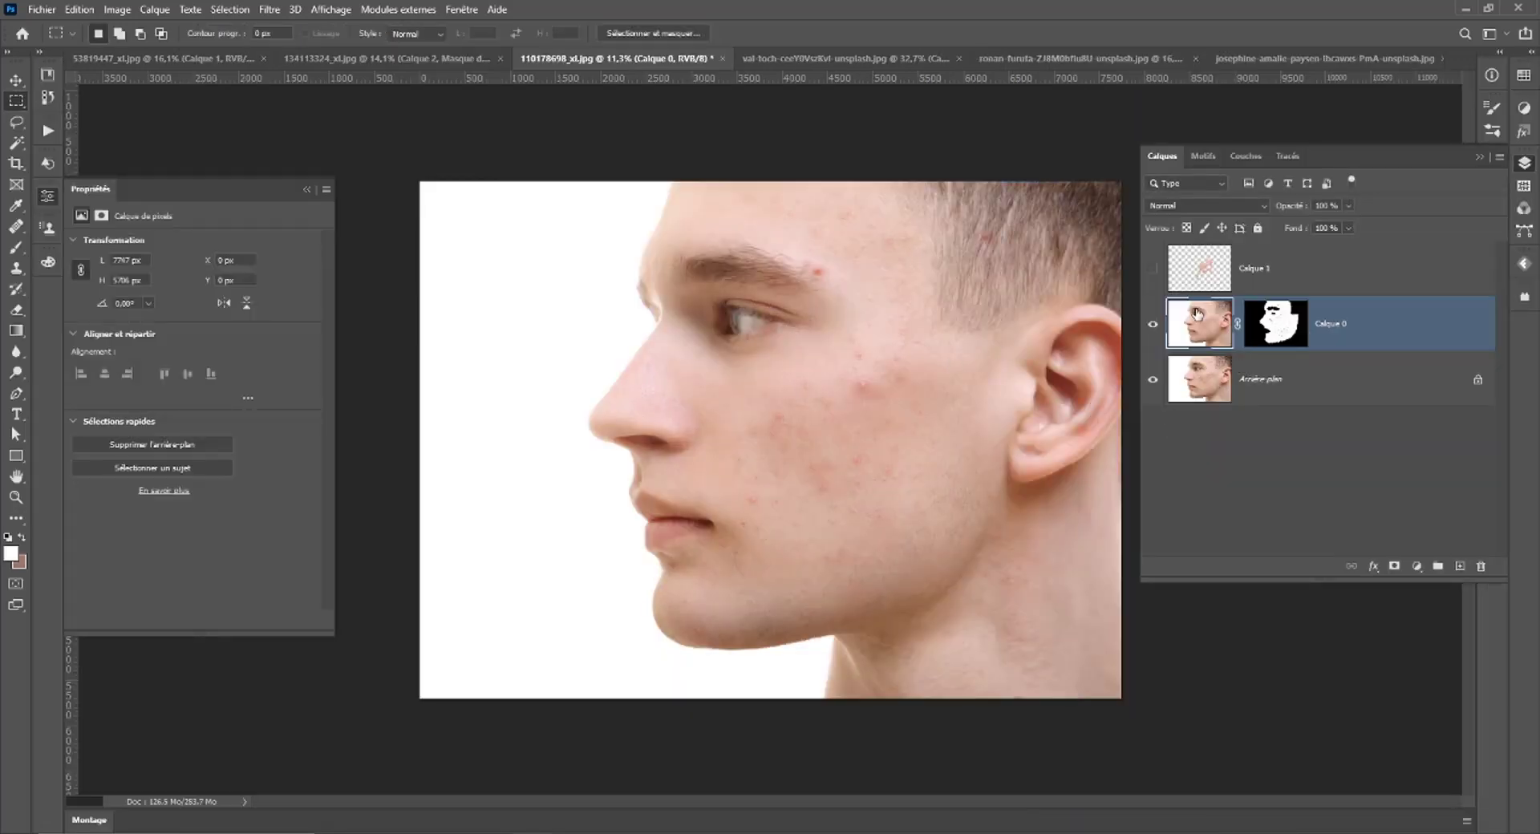
Toggle Calque 1 on and off to compare the skin, then select it and show the forehead.
left_click(1153, 326)
left_click(1154, 270)
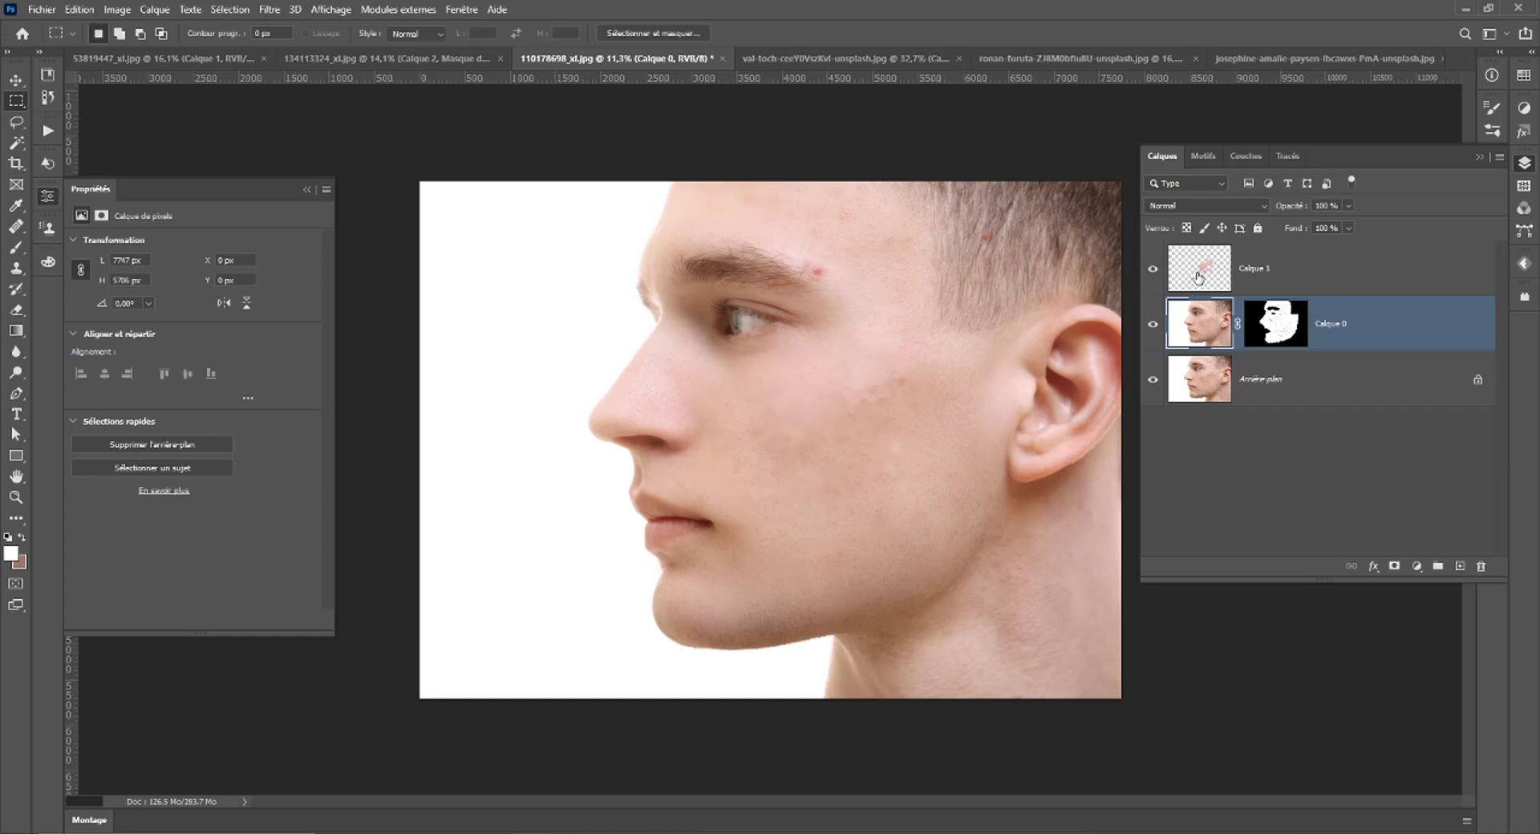
left_click(1154, 268)
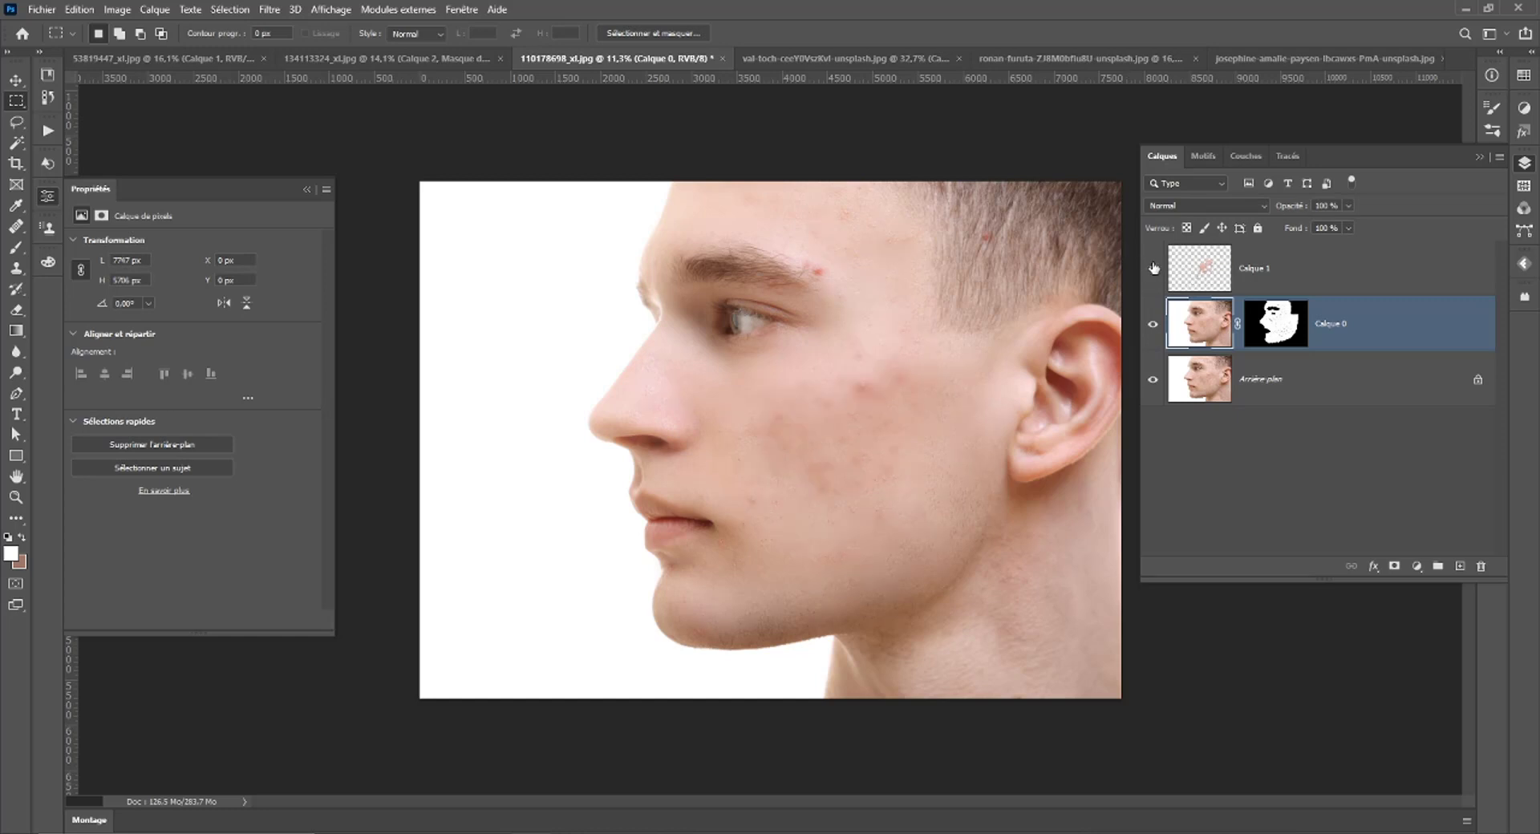
left_click(1154, 268)
left_click(1208, 271)
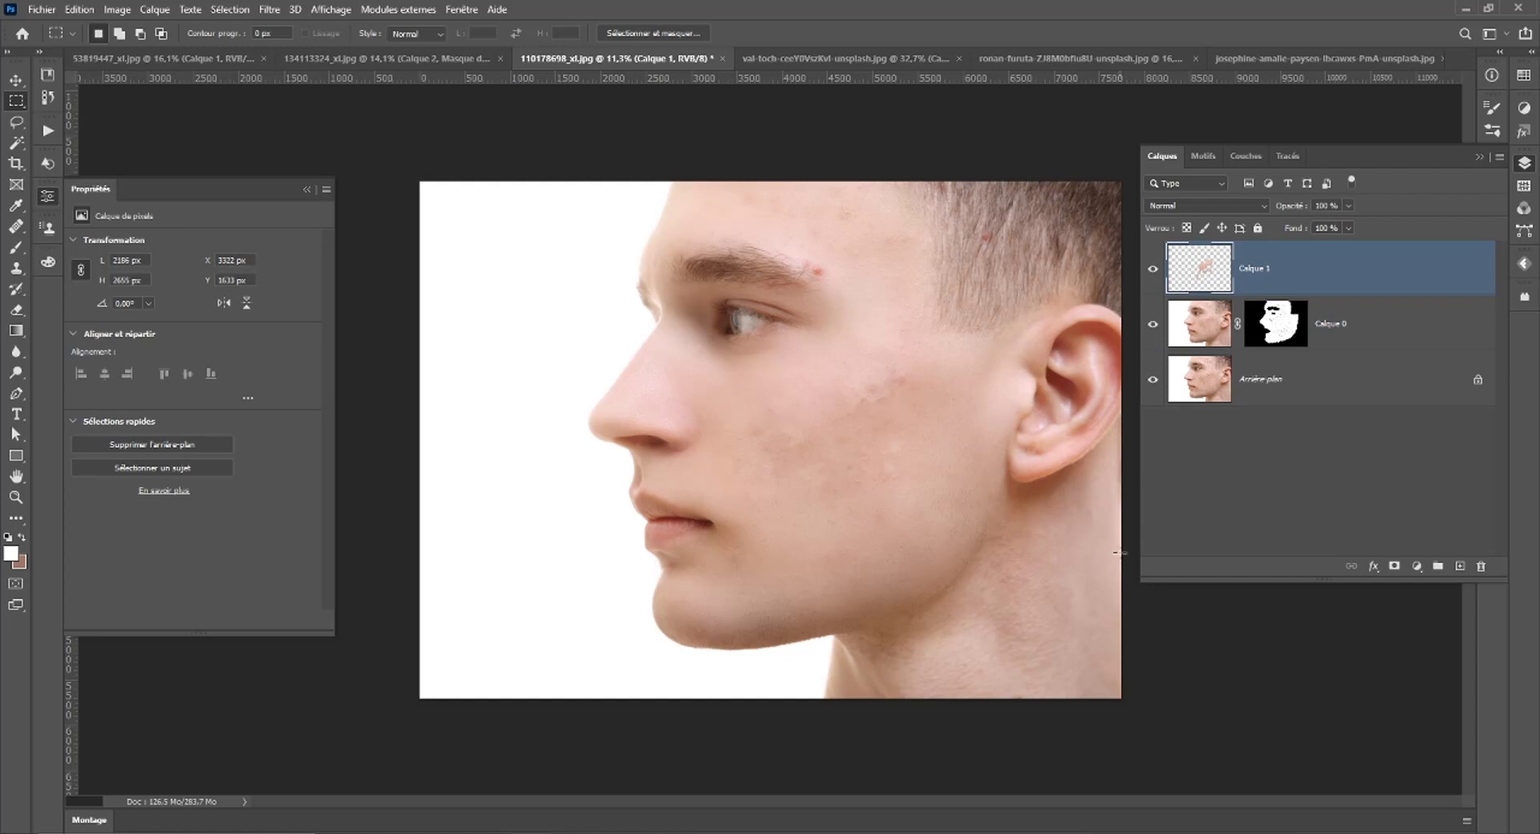
scroll(868, 424, "up", 3)
scroll(869, 425, "up", 2)
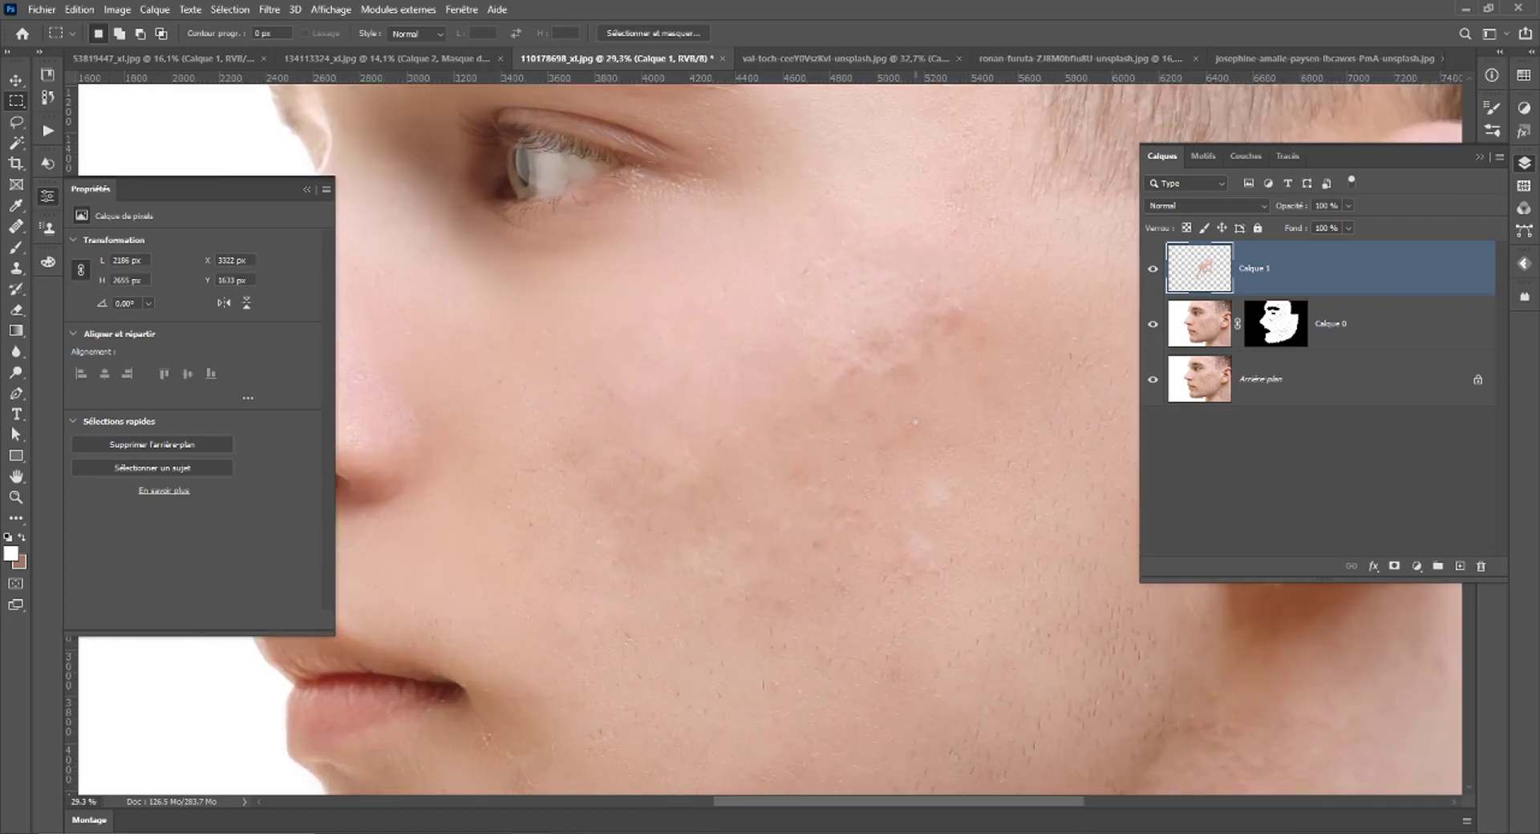
scroll(880, 418, "down", 2)
left_click_drag(825, 198, 837, 378)
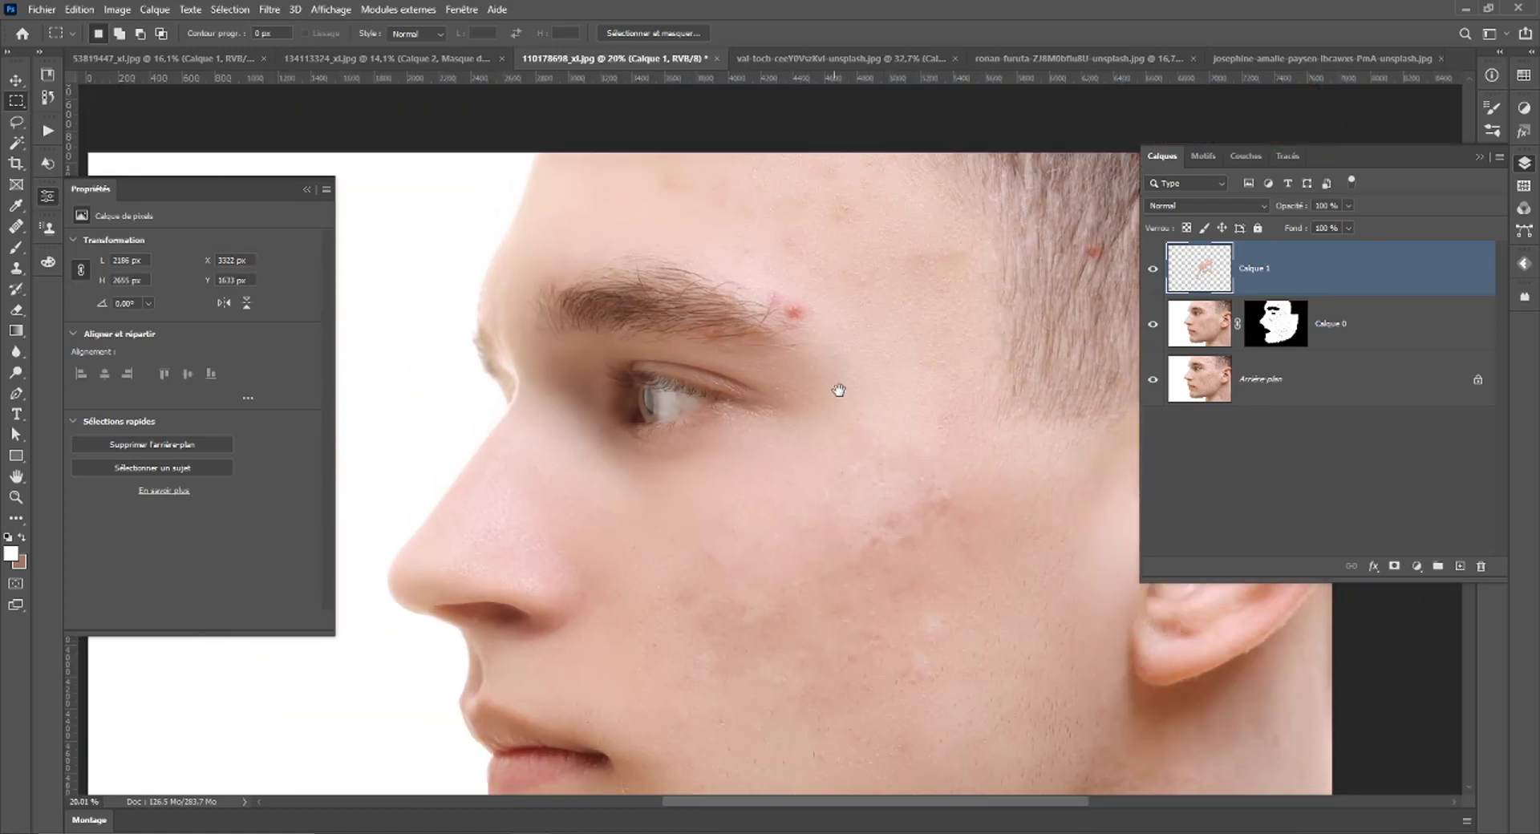
Heal the red blemish near the eyebrow with the healing brush, then hide Calque 1.
left_click(20, 229)
right_click(20, 229)
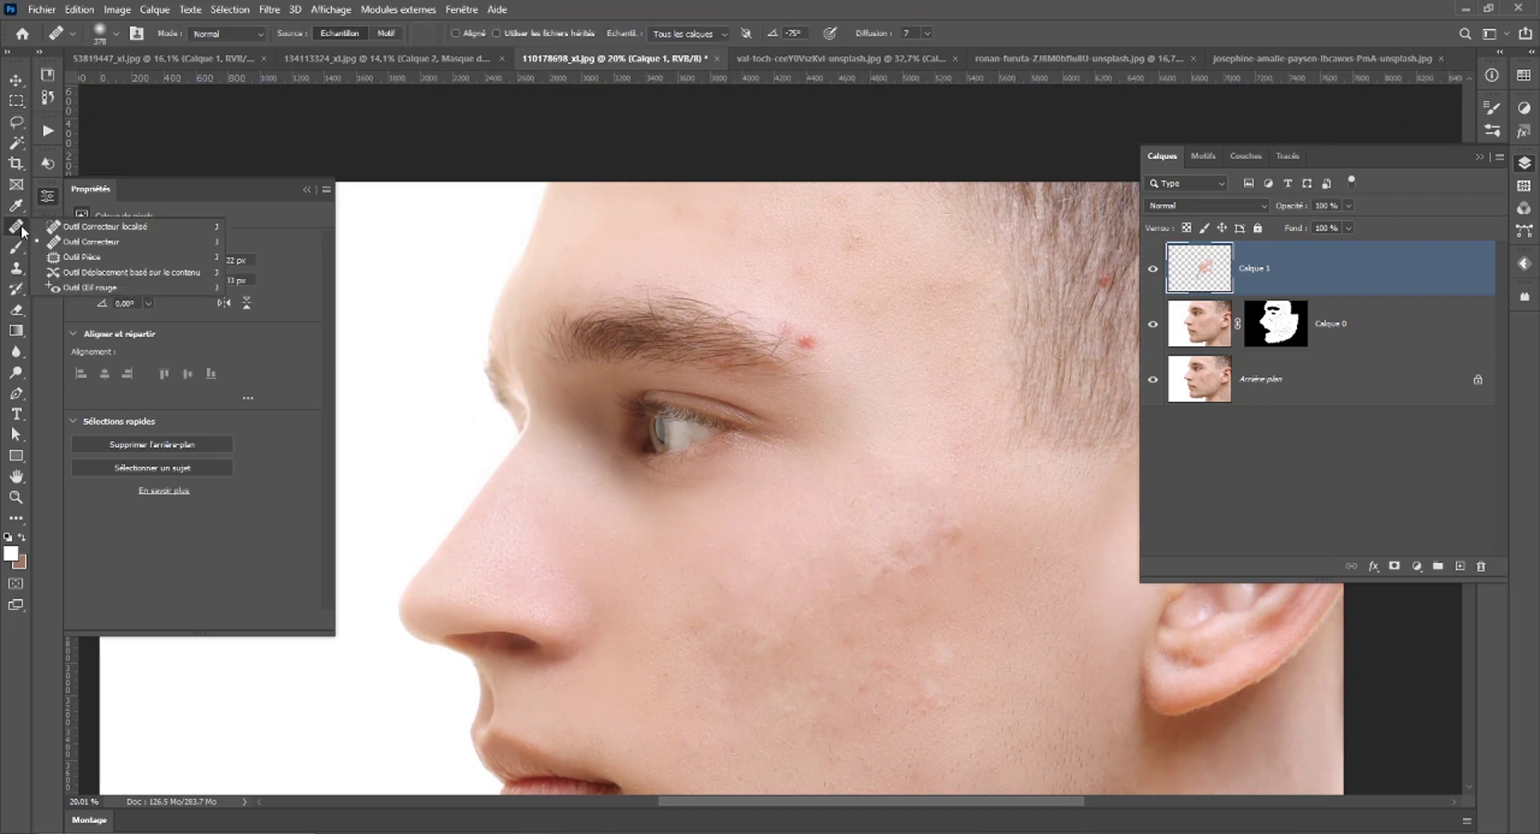
left_click(56, 246)
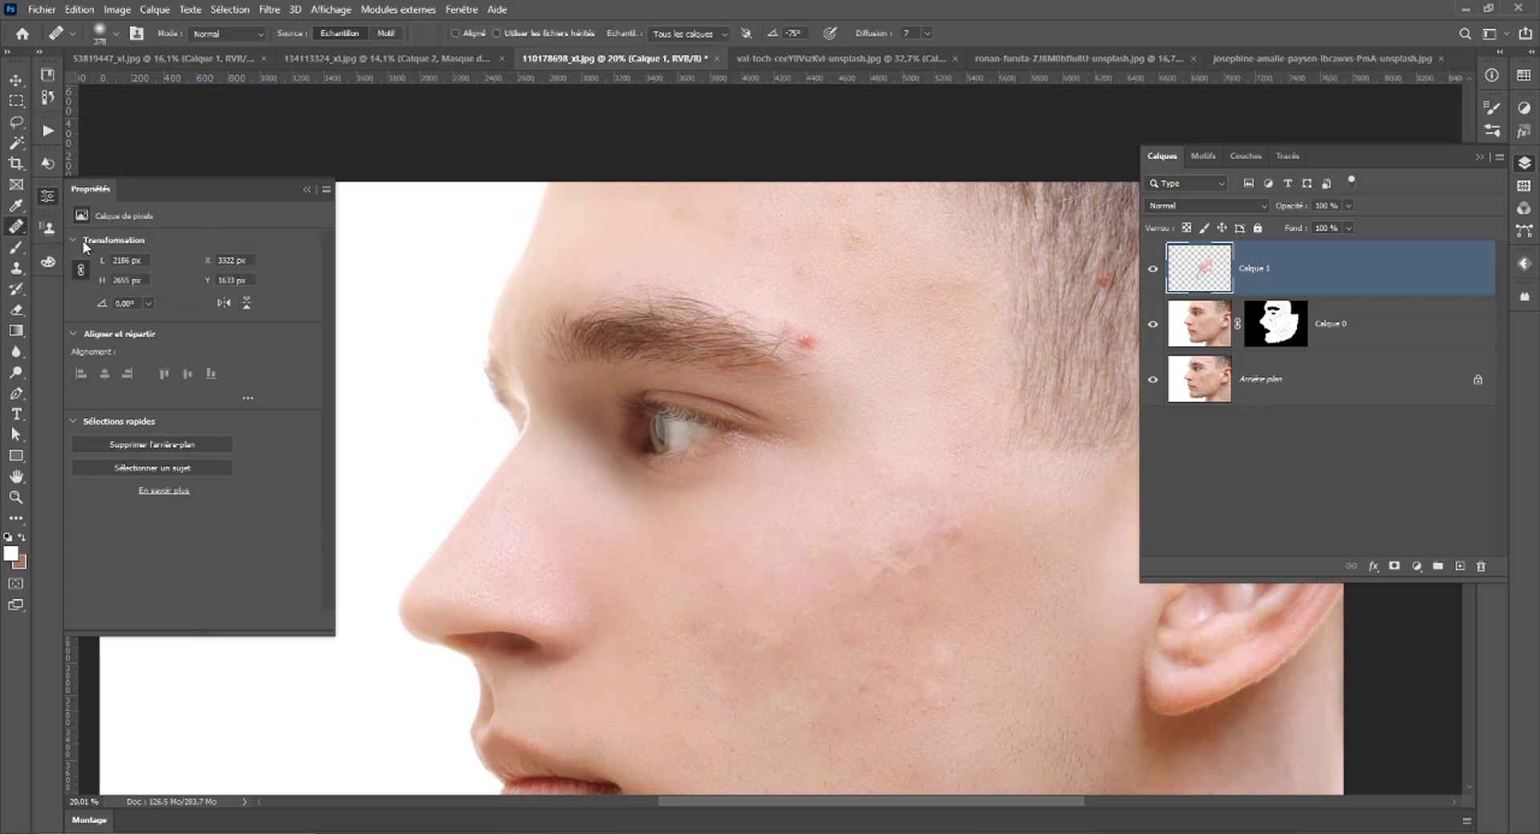
right_click(843, 319, "alt")
left_click_drag(810, 339, 779, 329)
scroll(958, 407, "down", 4)
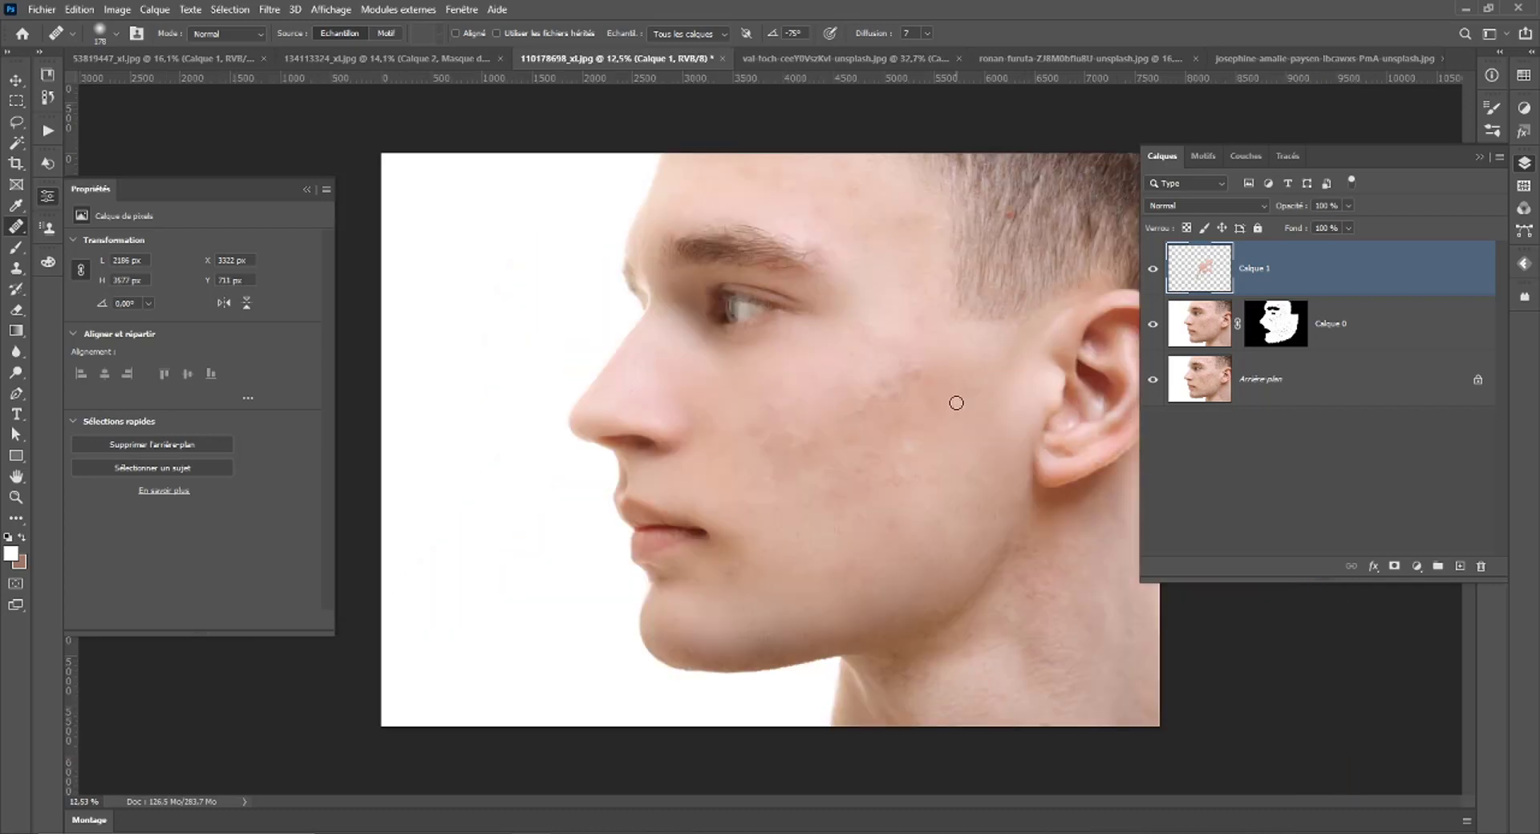
scroll(957, 404, "up", 1)
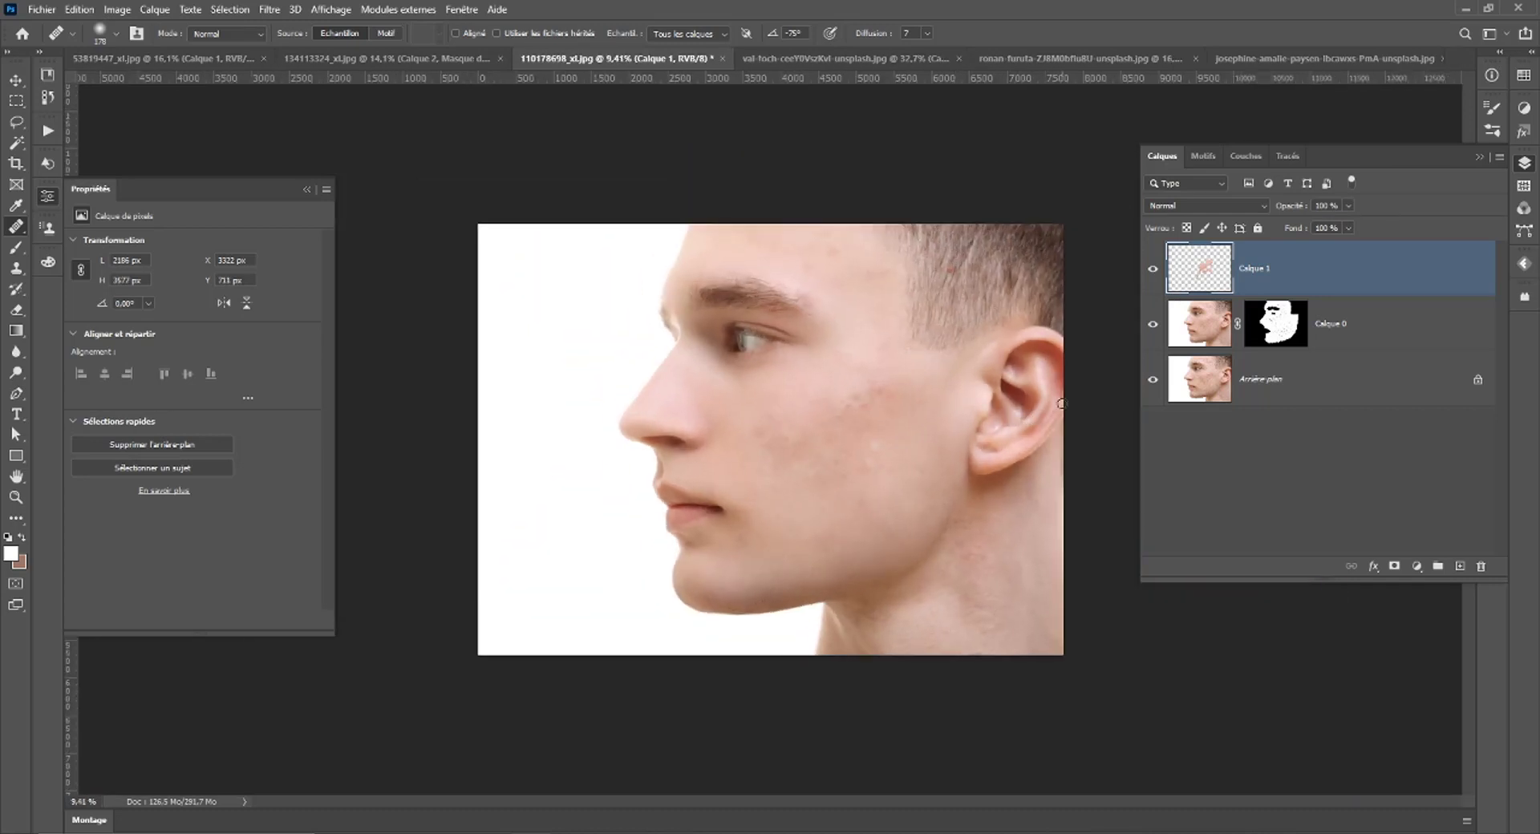
left_click(1153, 268)
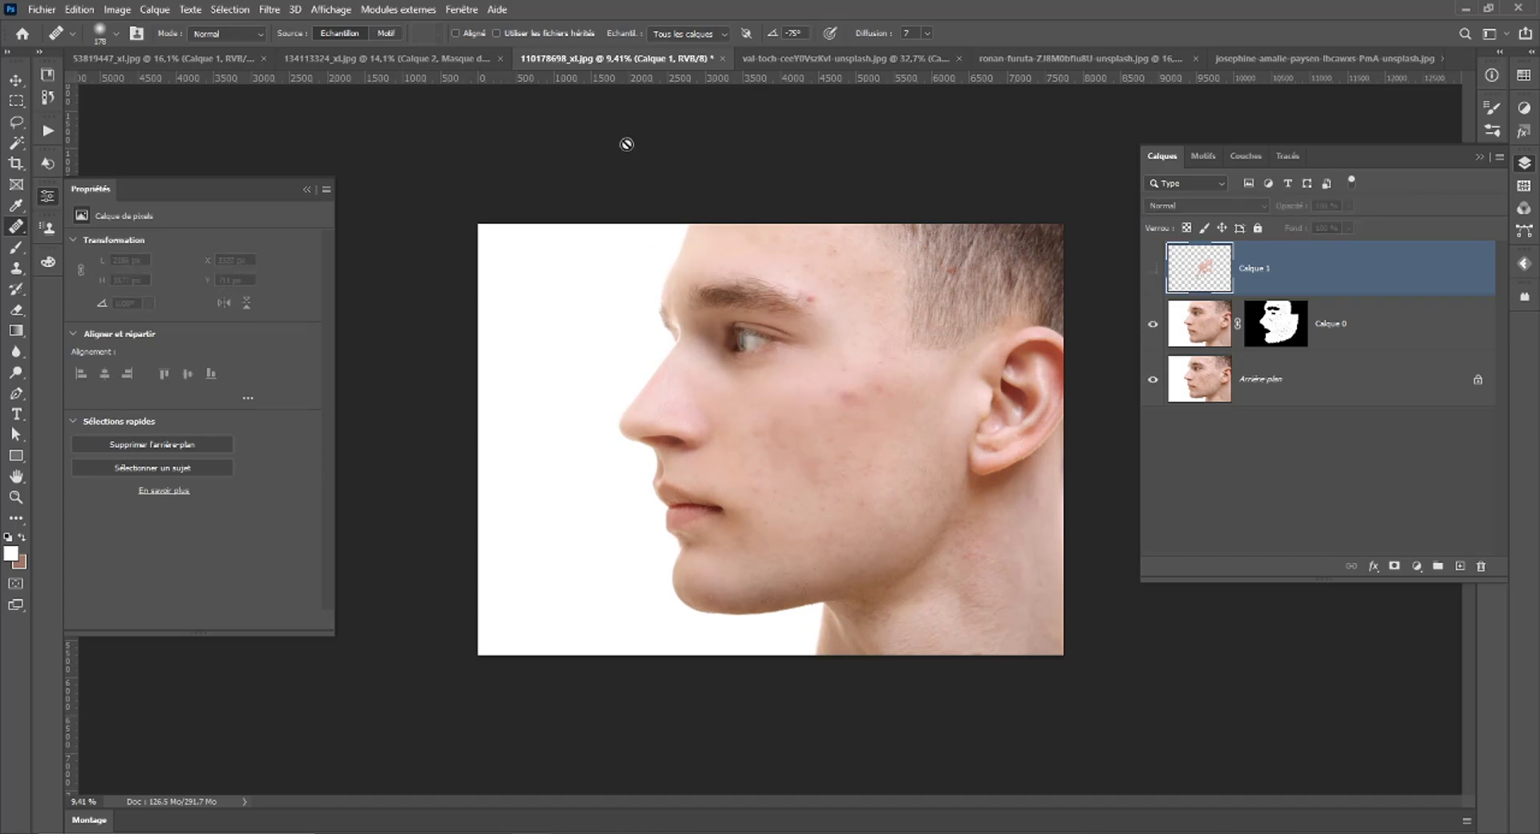
On 53819447_xl.jpg, compare the healing layer, select both layers and merge them into a new layer.
left_click(343, 58)
left_click(189, 56)
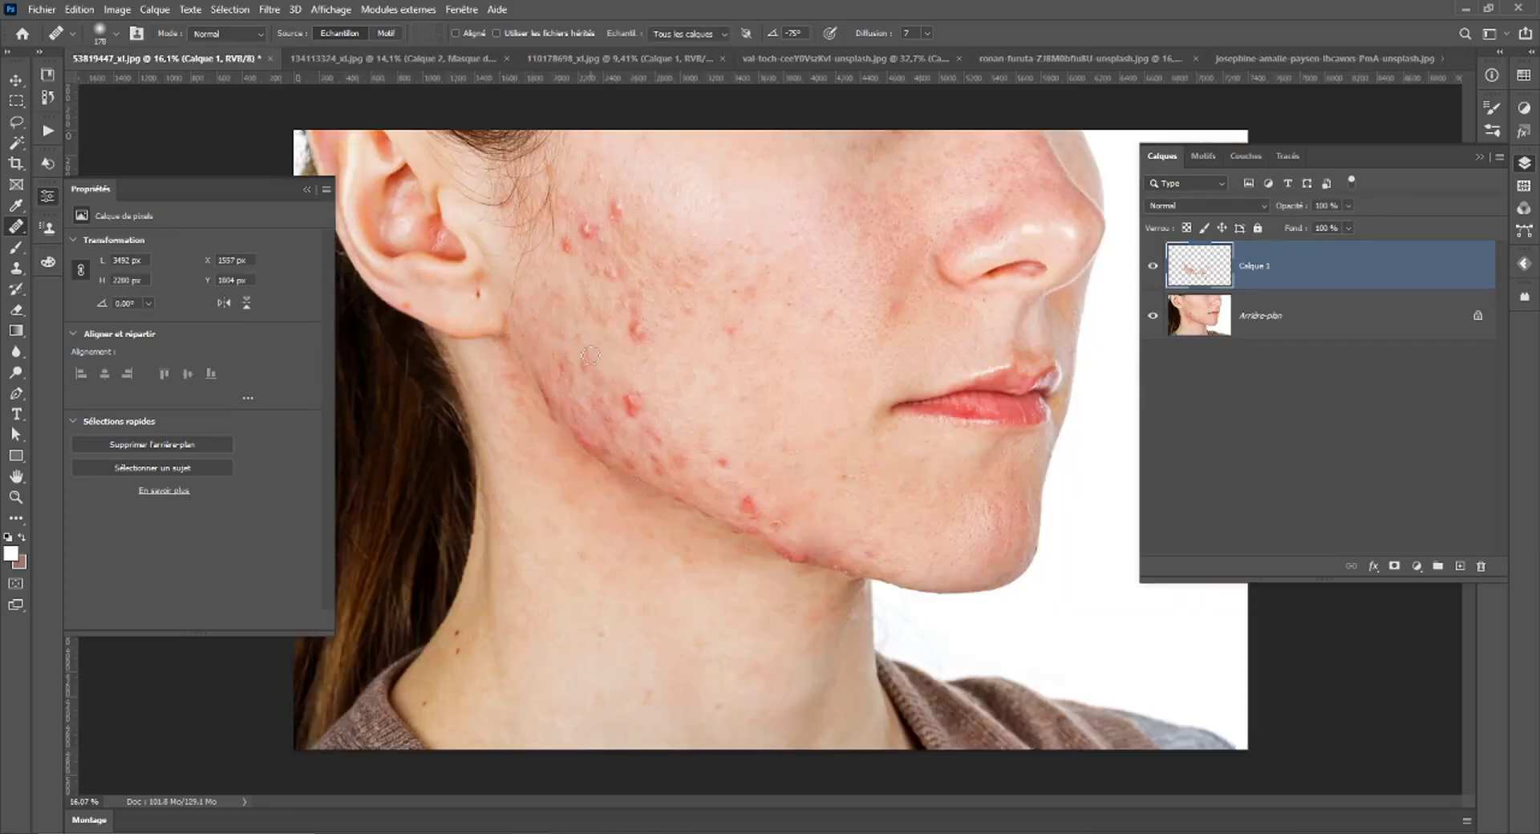
scroll(802, 442, "down", 3)
left_click(1153, 268)
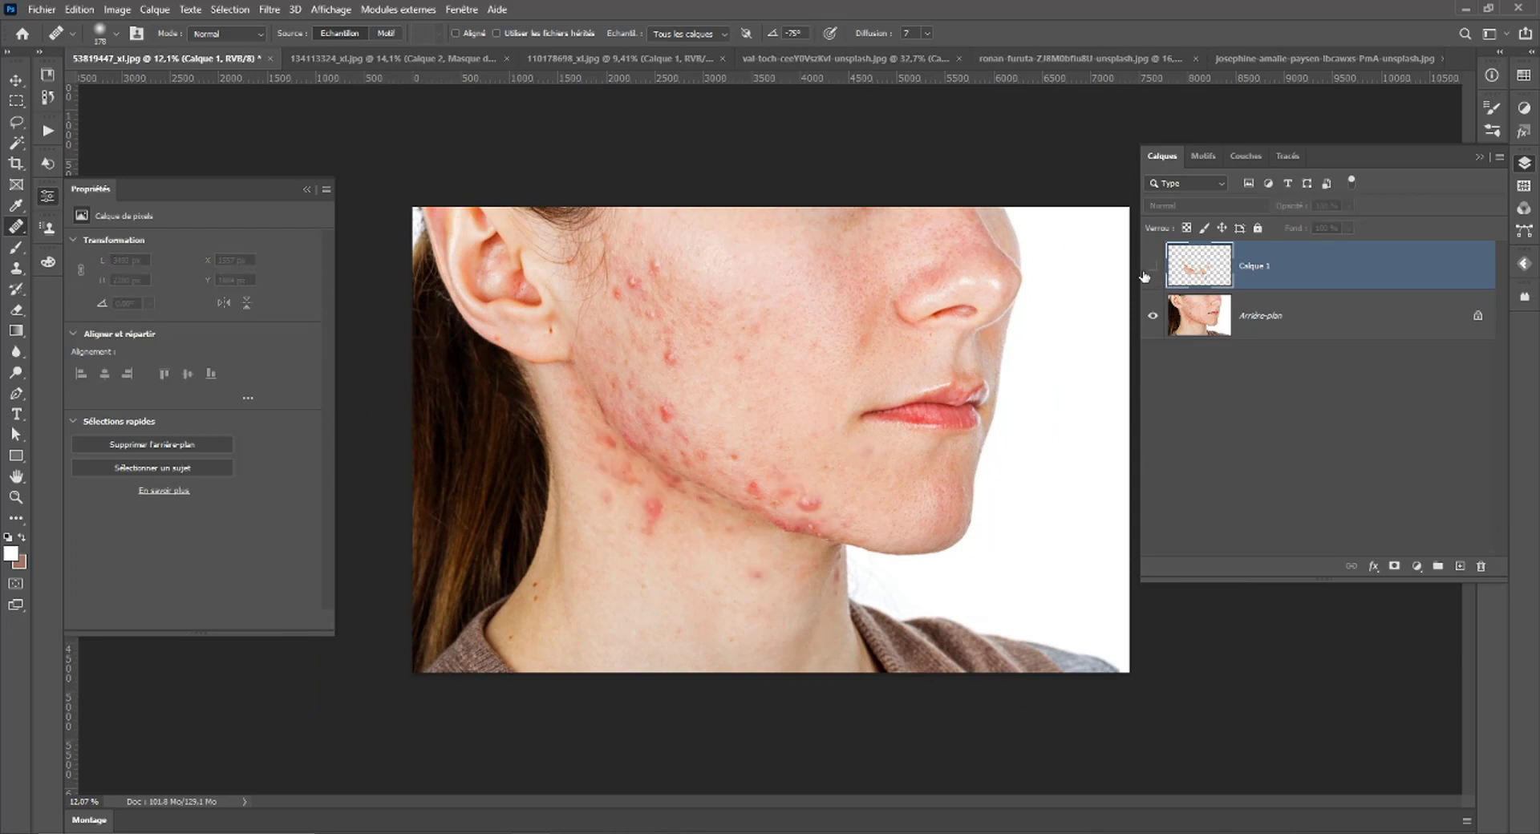
left_click(1152, 267)
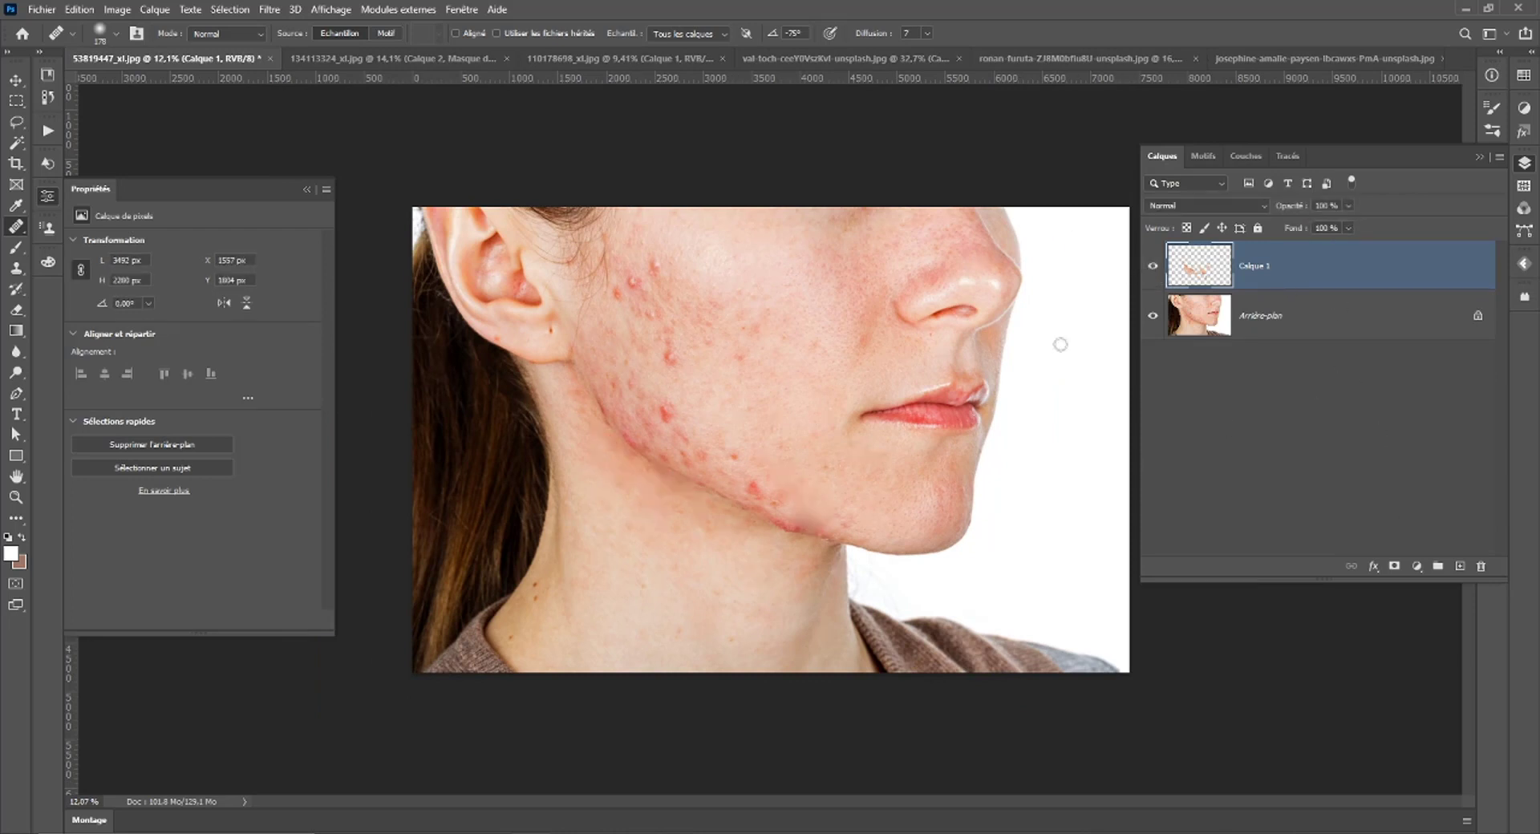
left_click(1289, 329, "shift")
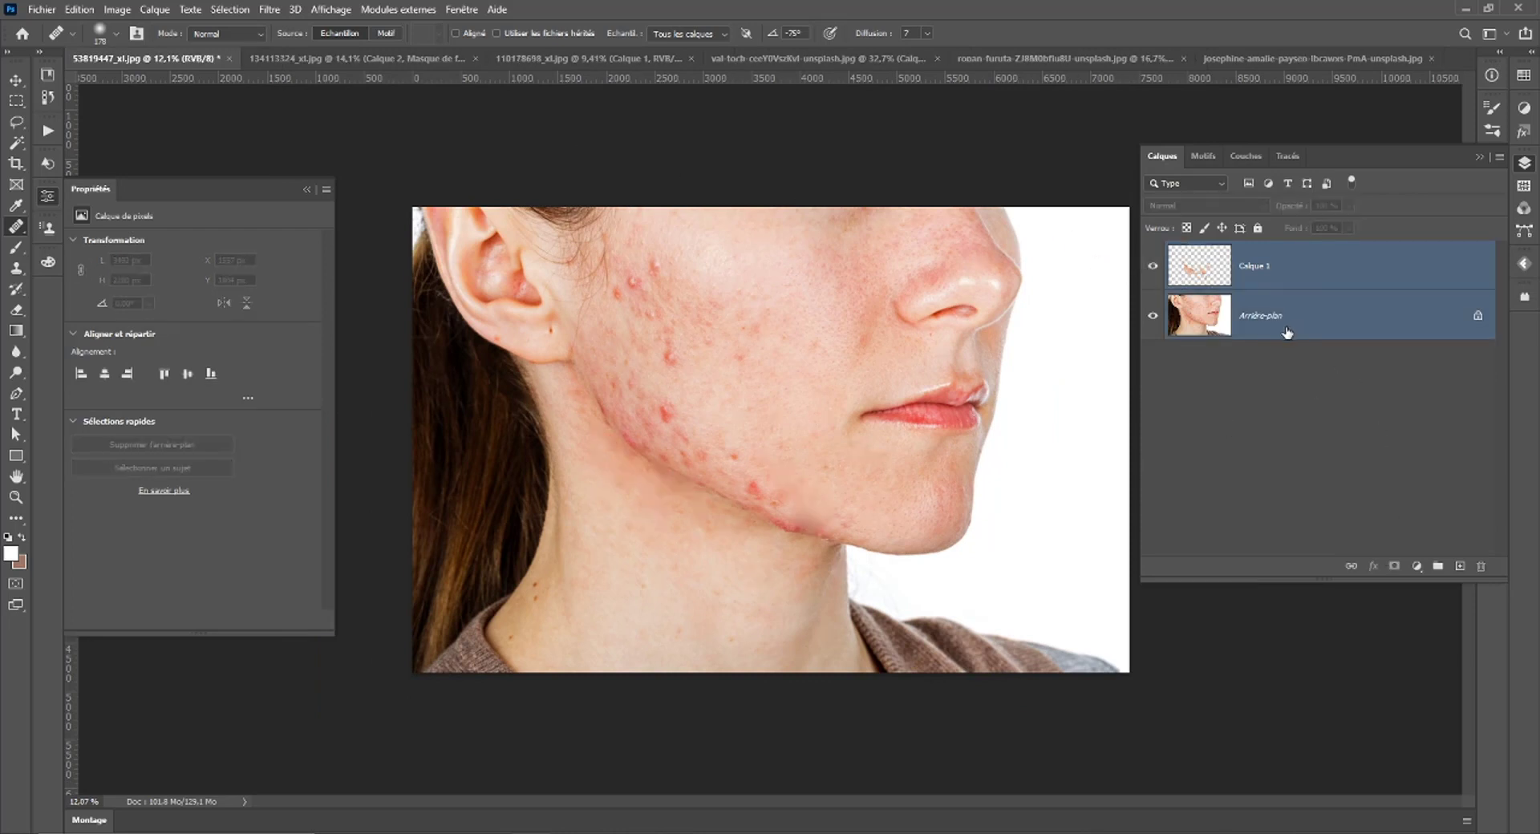
key("ctrl+j")
key("ctrl+e")
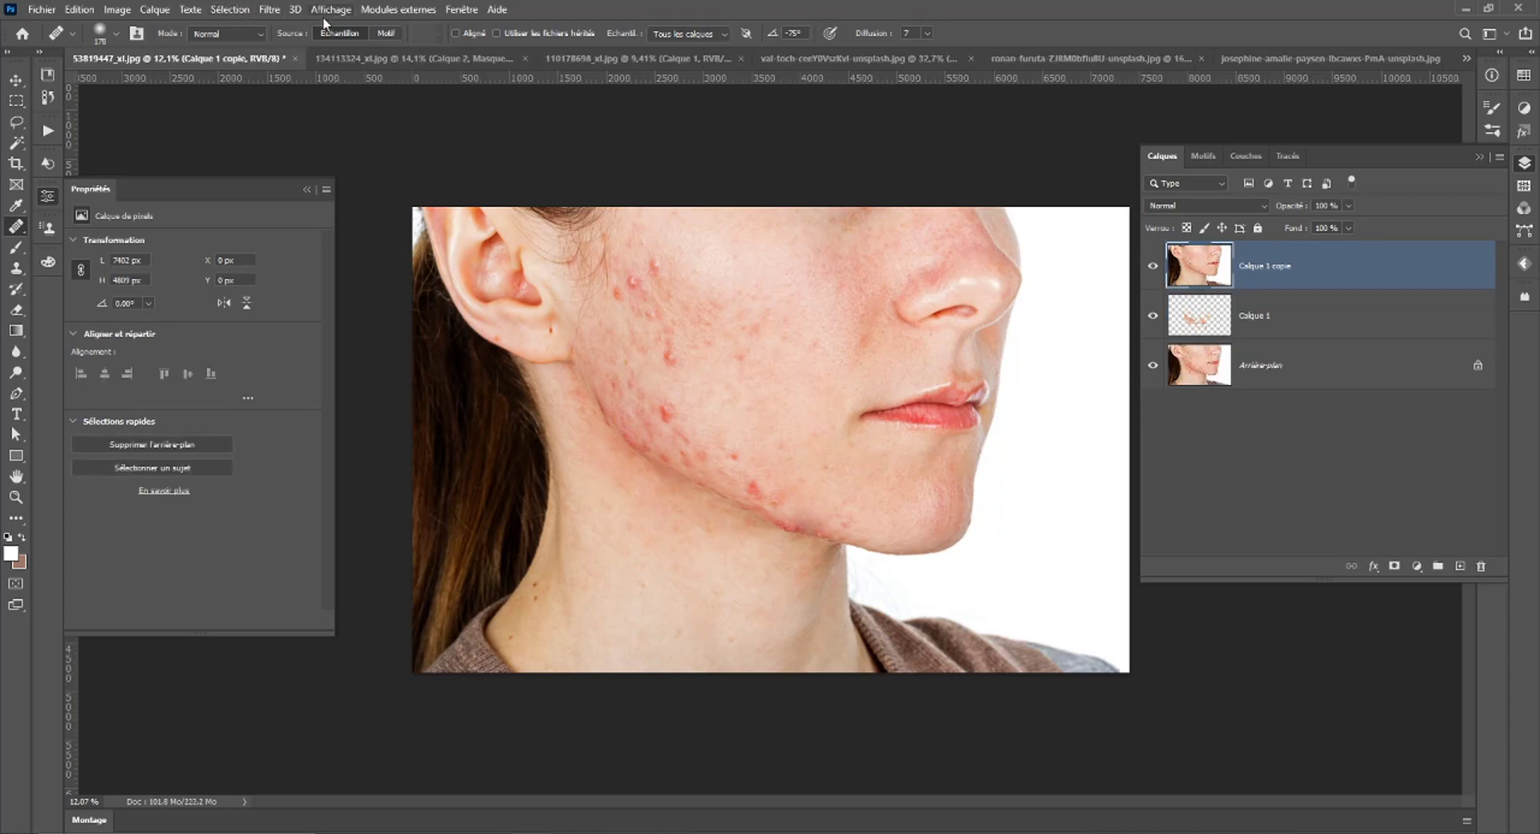
Browse the Neural Filters categories and close without applying anything.
left_click(270, 9)
left_click(290, 70)
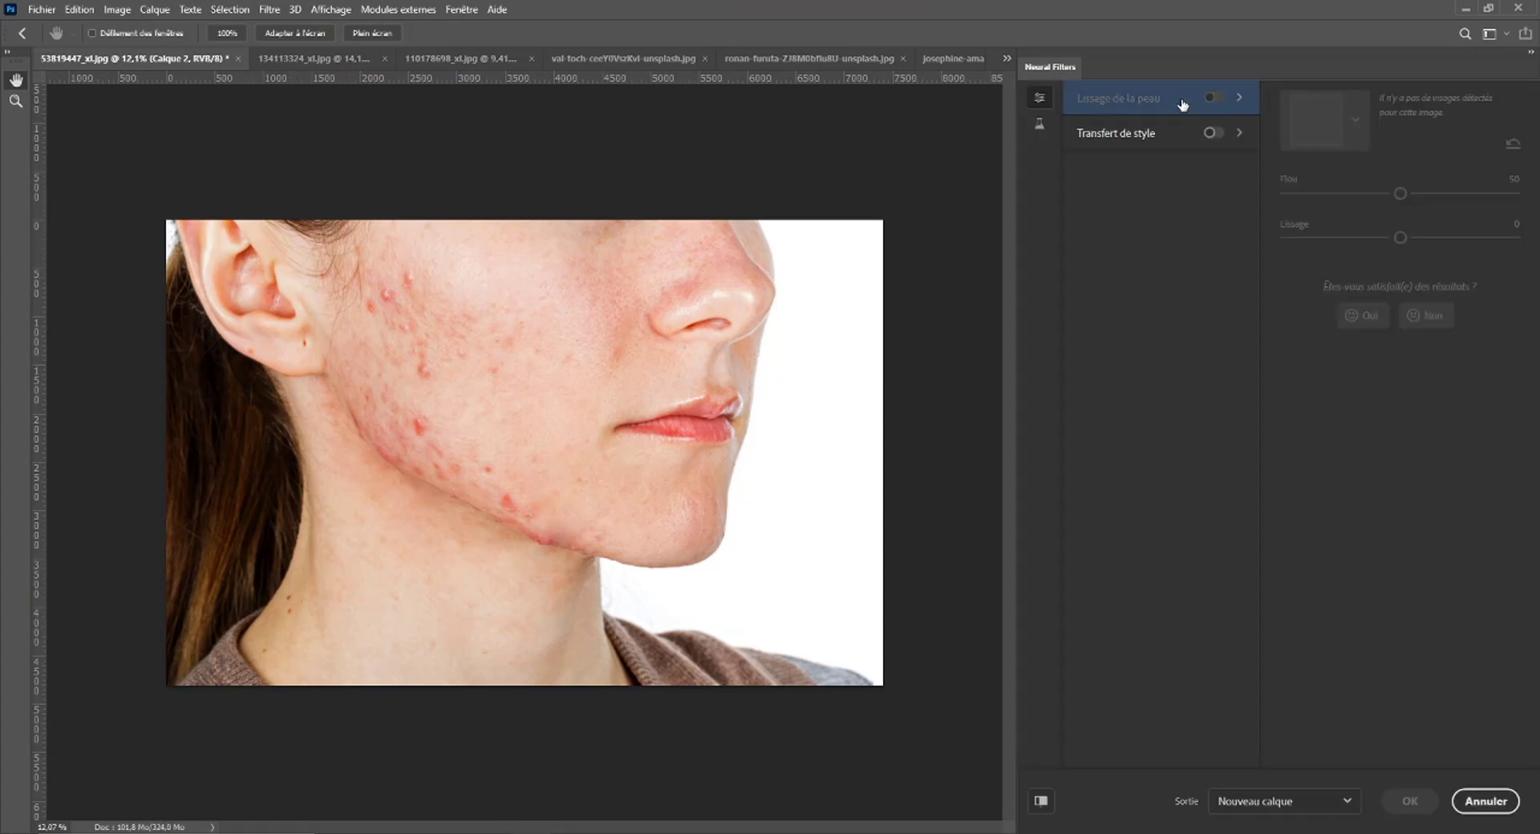
left_click(1039, 122)
left_click(1040, 97)
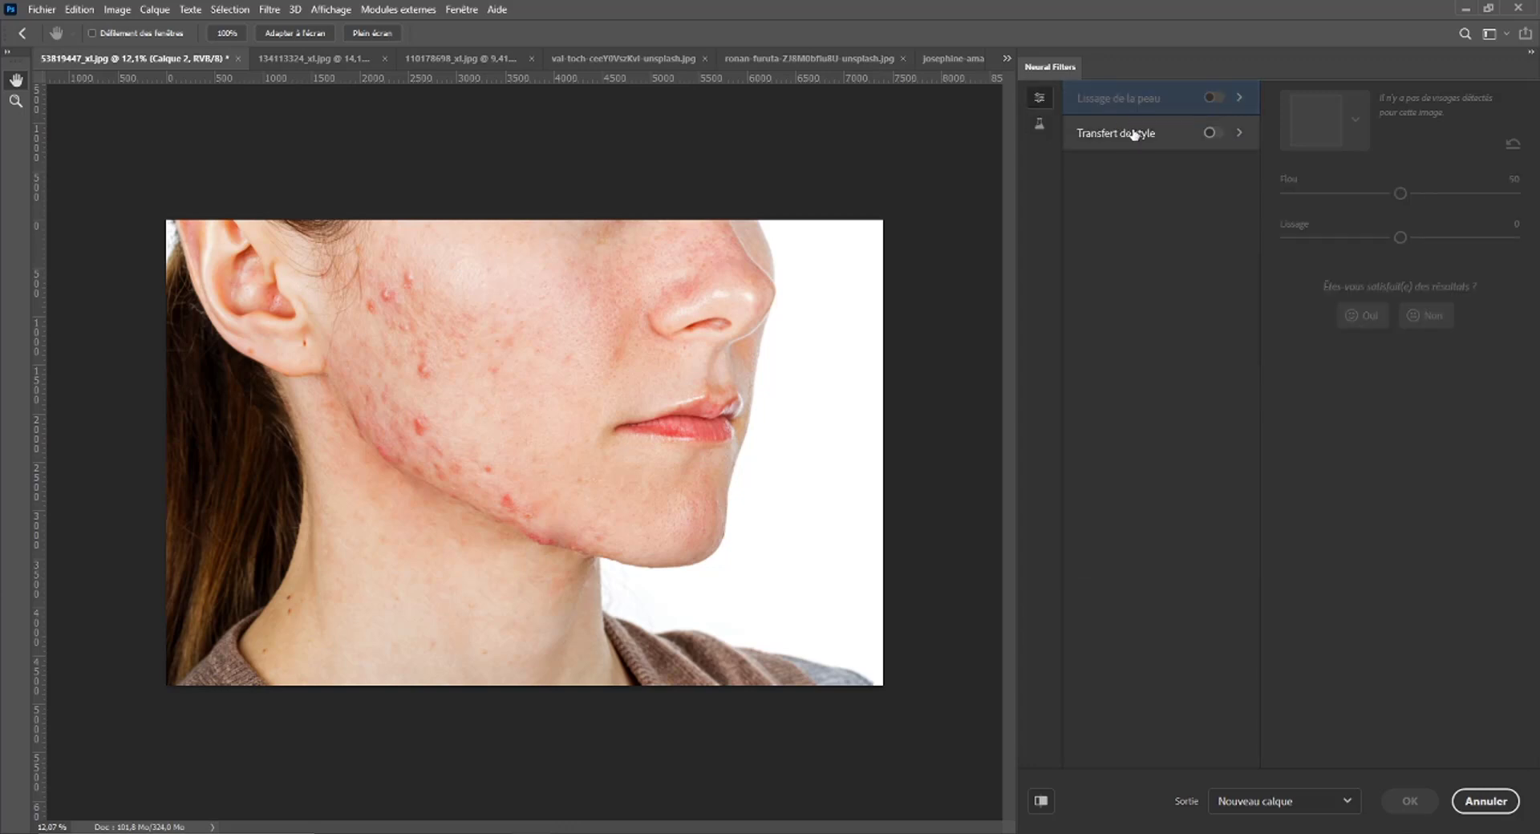
left_click(1486, 800)
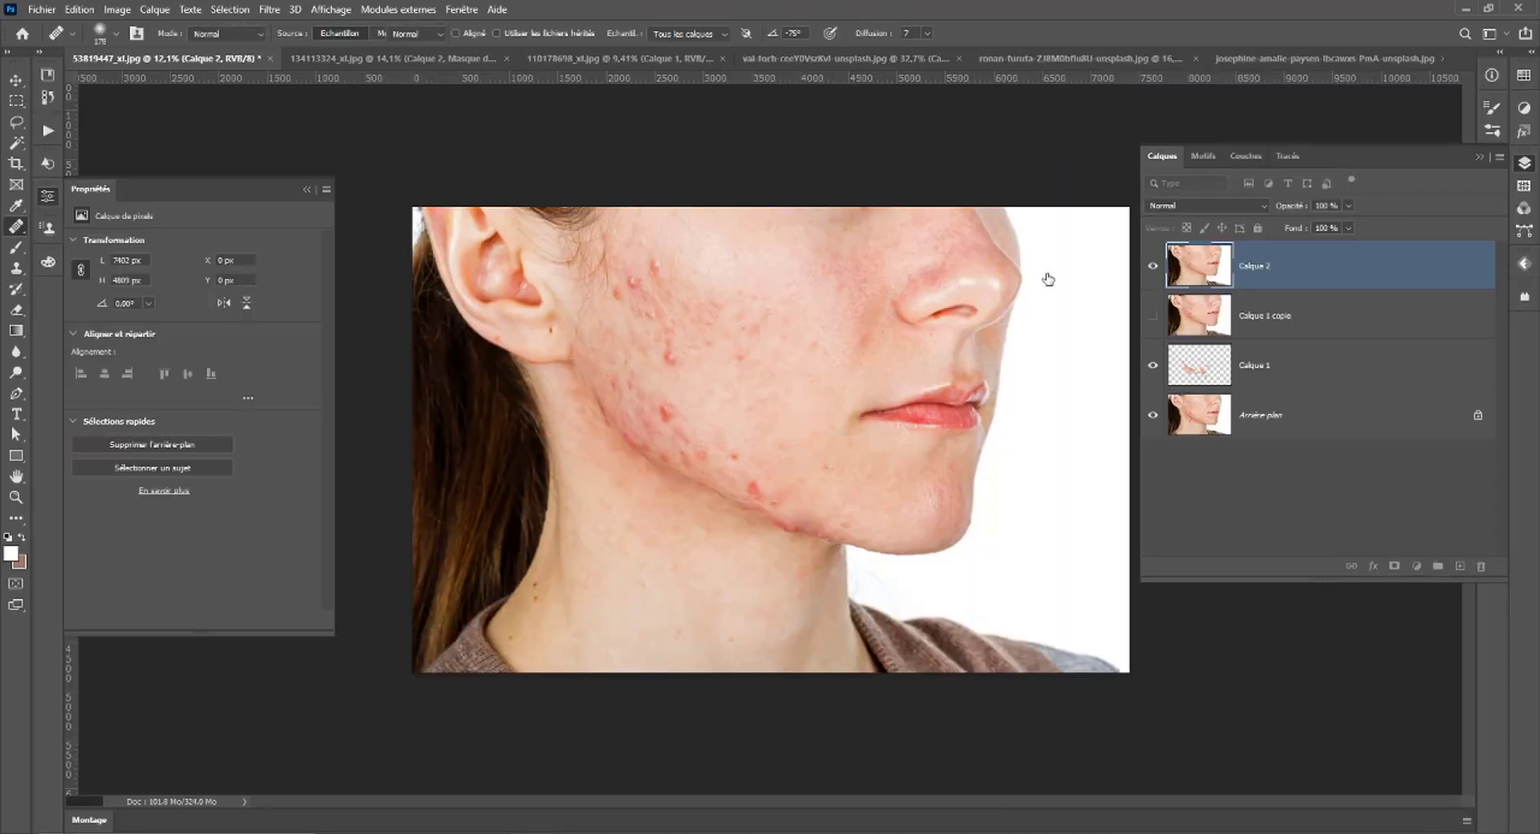
Hide Calque 1 under the merged Calque 1 copie, then reopen and cancel Neural Filters.
left_click(1153, 266)
left_click(1153, 266)
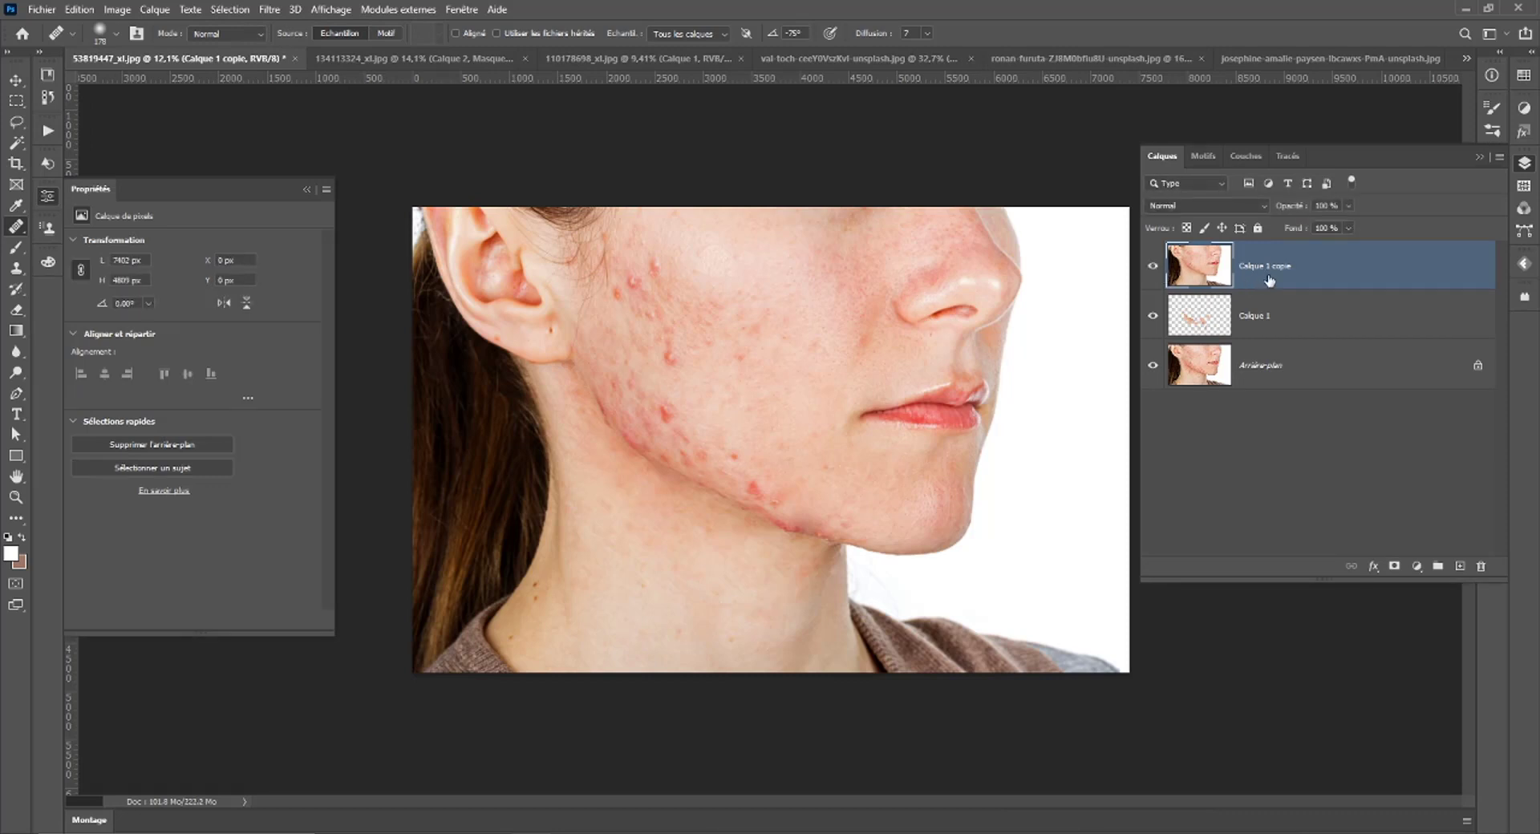
left_click(1152, 316)
left_click(269, 9)
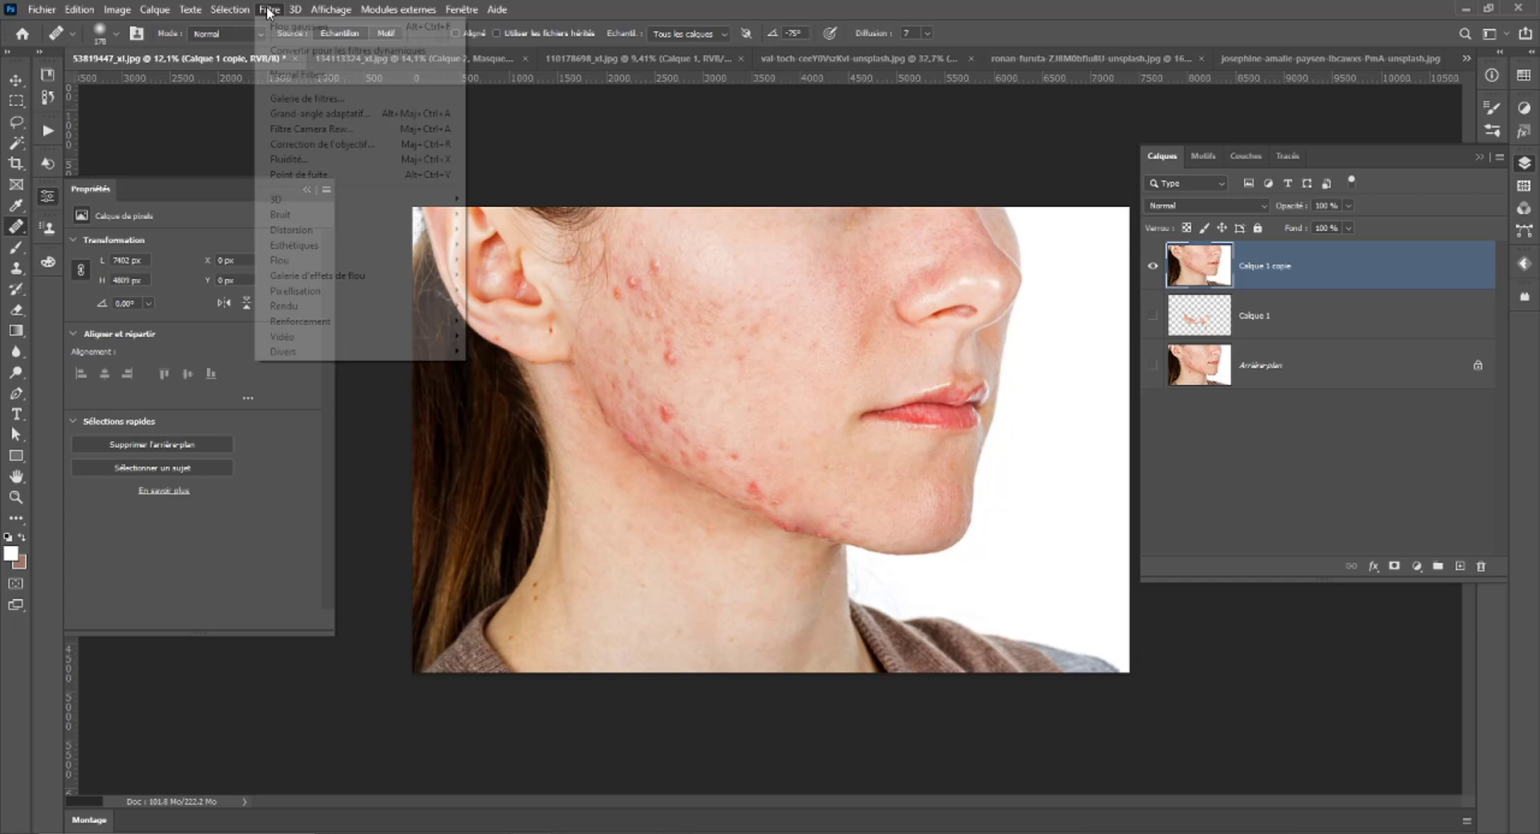
left_click(291, 79)
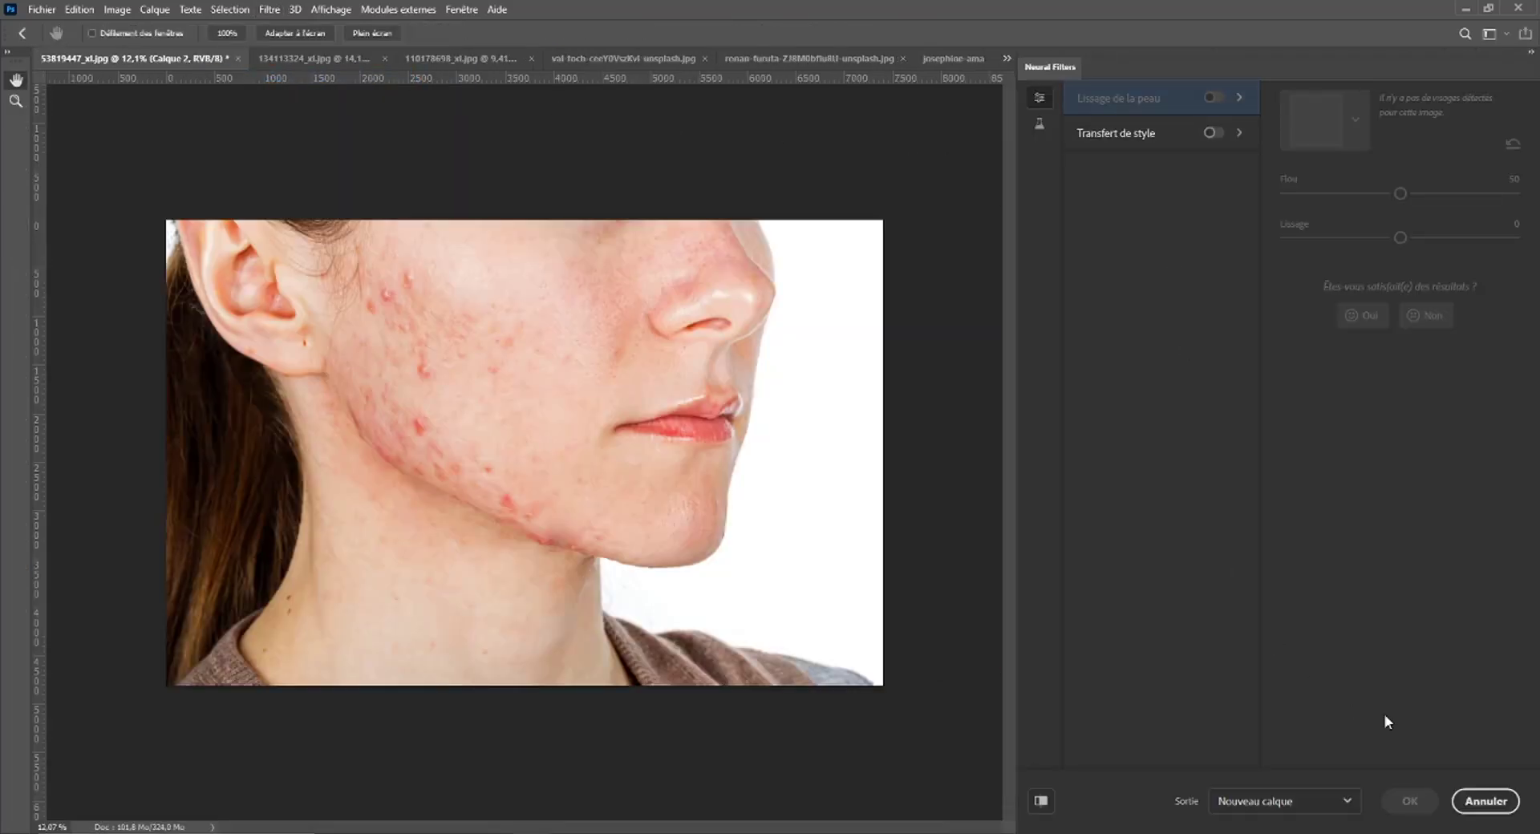
left_click(1486, 800)
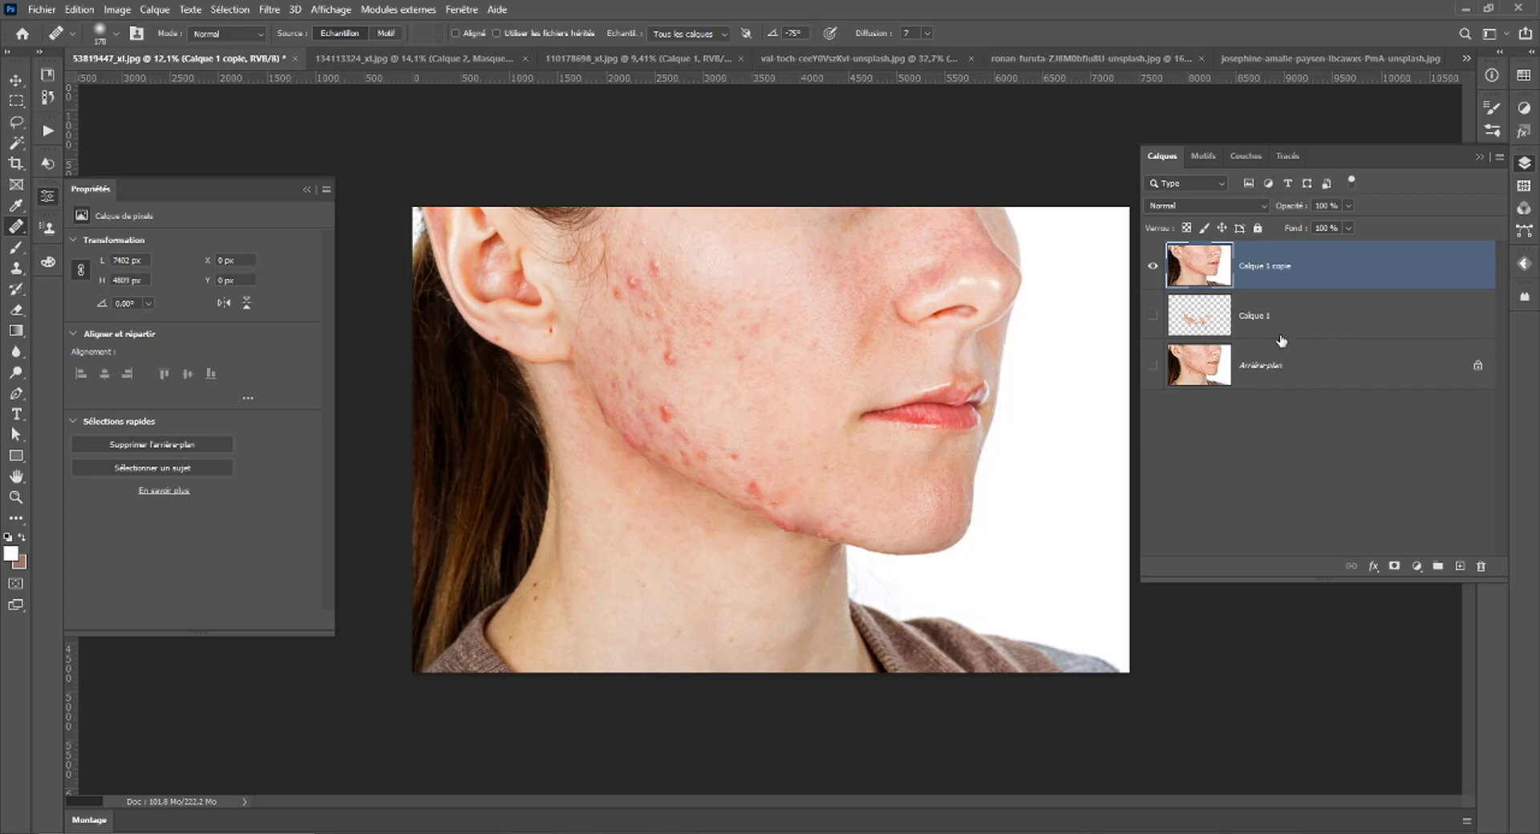
Delete Calque 1 copie and fill a new Calque 2 with the merged image via Appliquer une image.
left_click(1153, 315)
key("Delete")
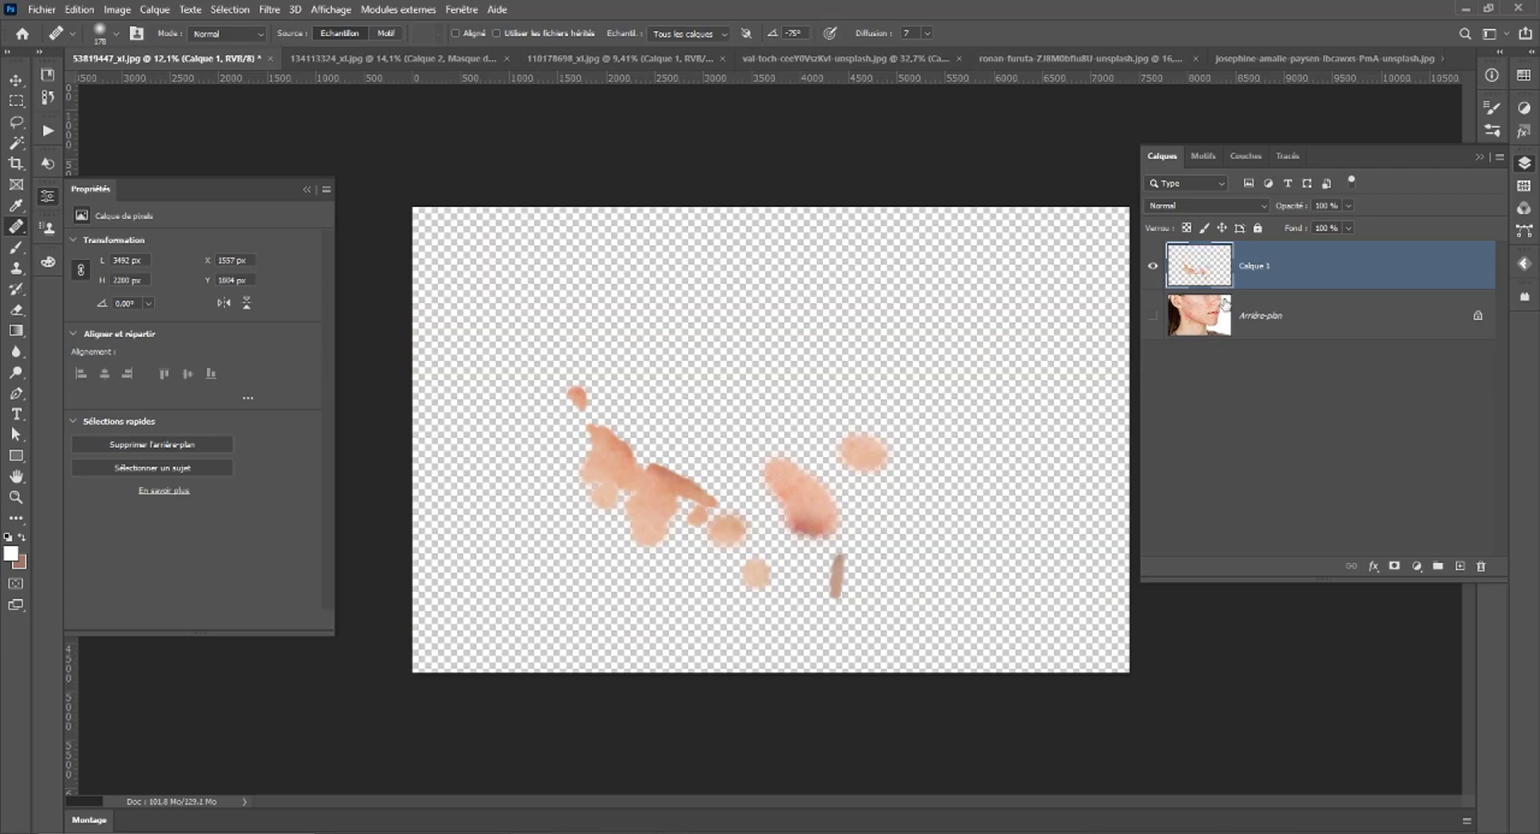
left_click(1153, 315)
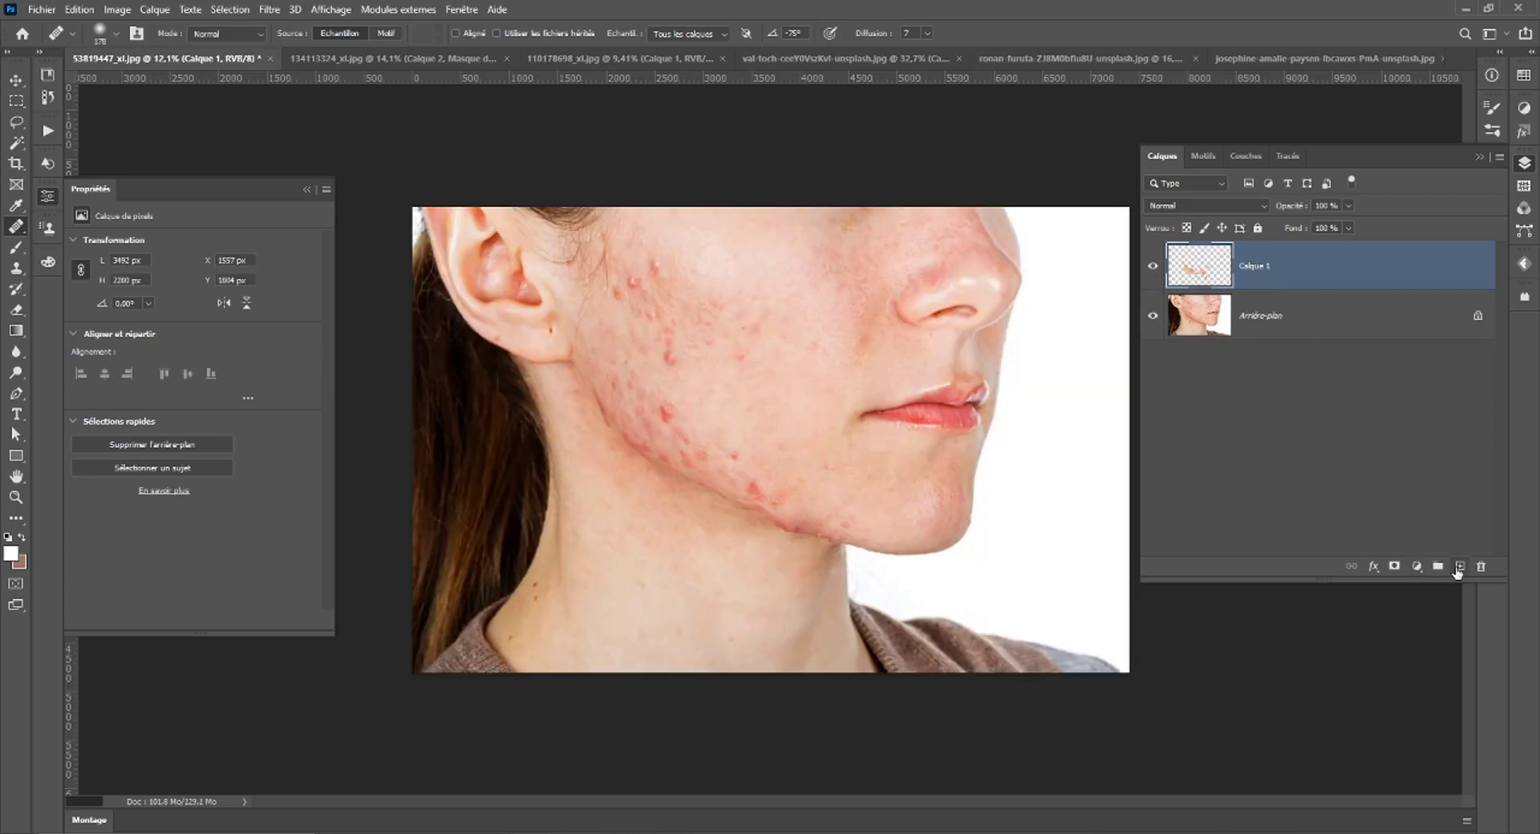
left_click(1459, 567)
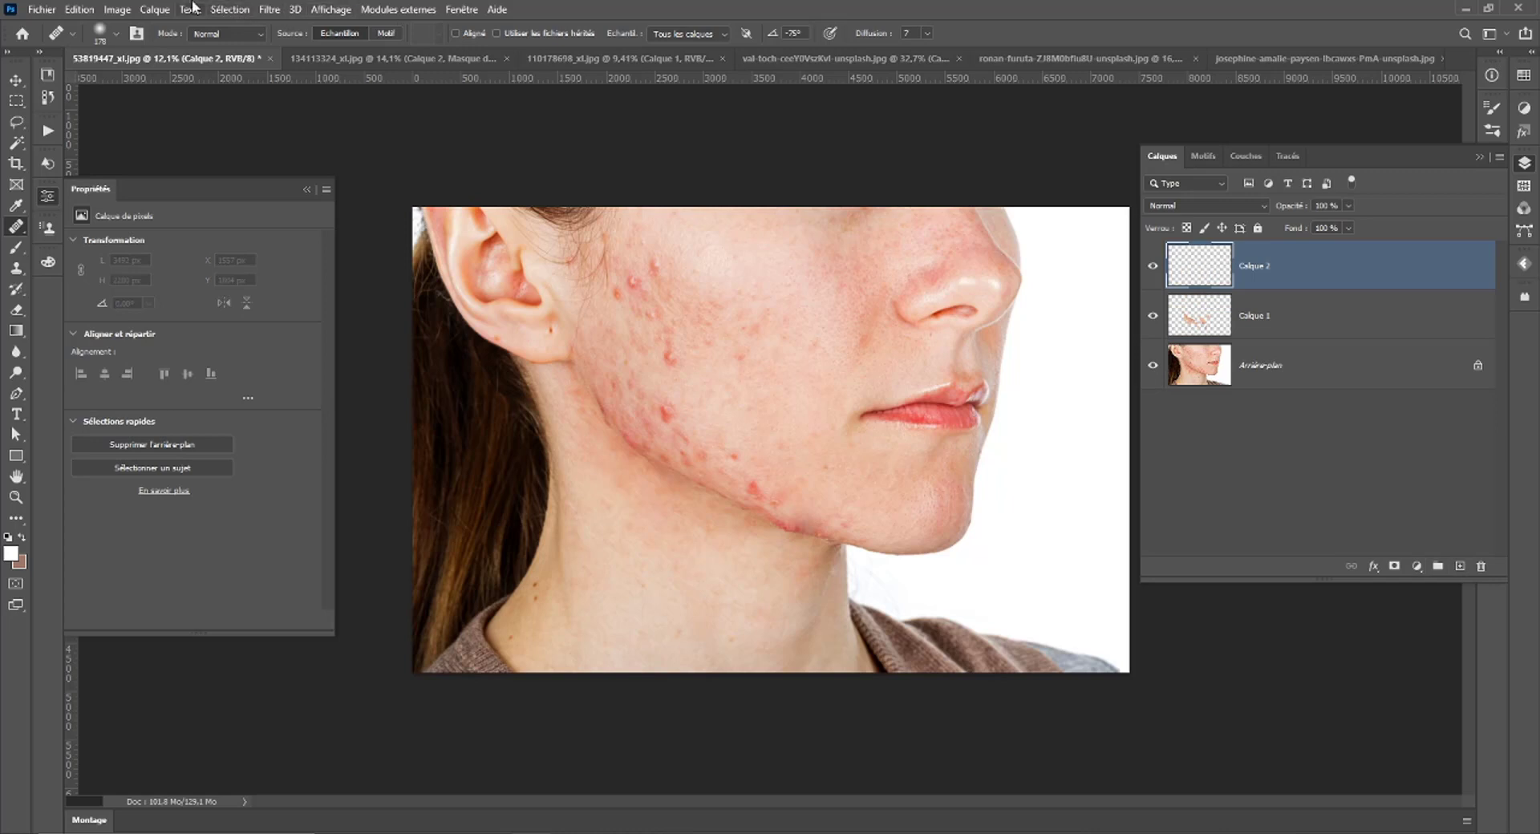
left_click(118, 10)
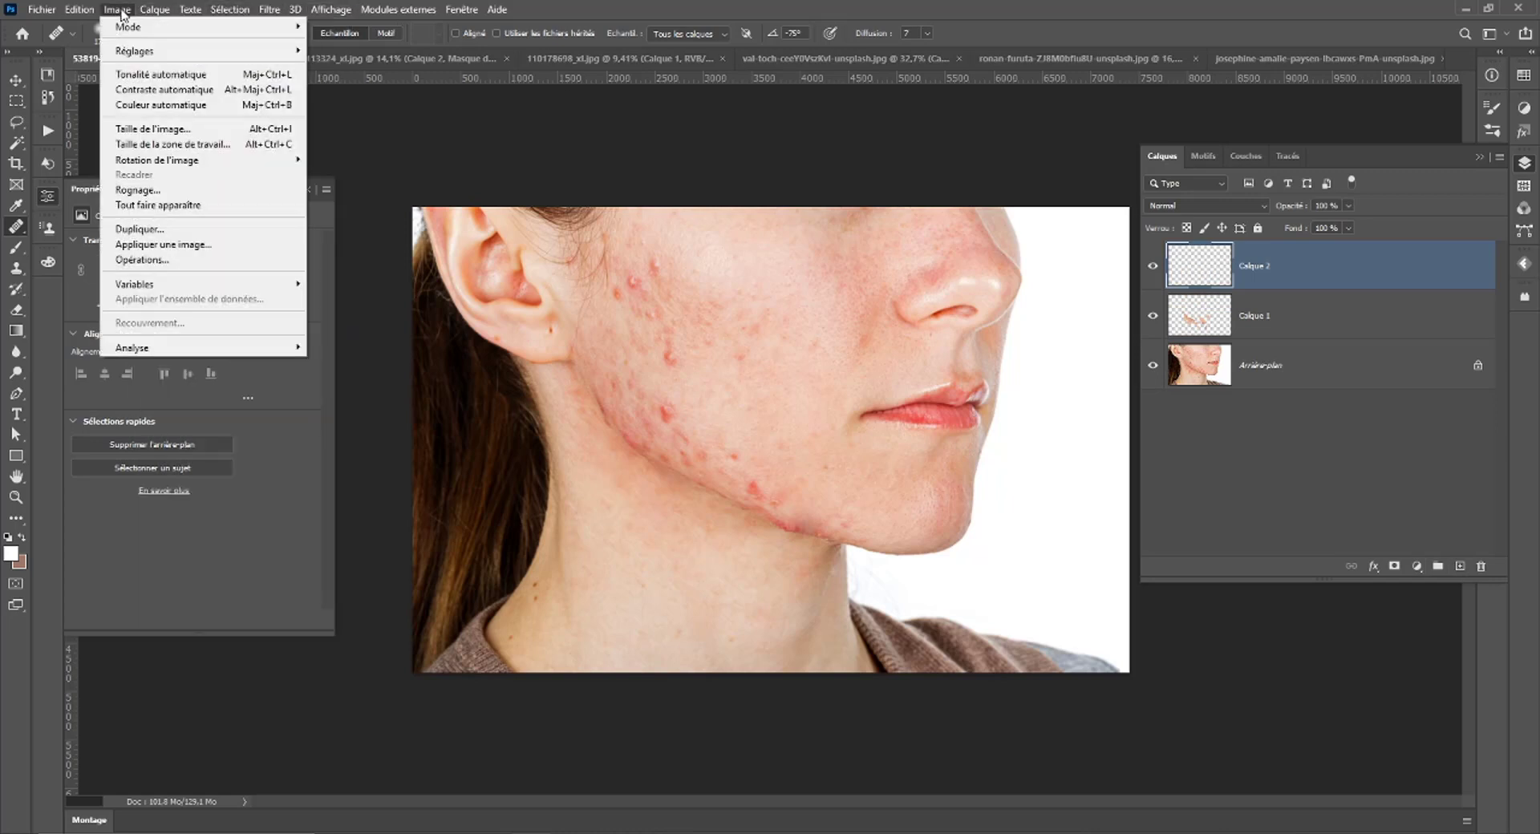
left_click(188, 244)
left_click(642, 132)
key("j")
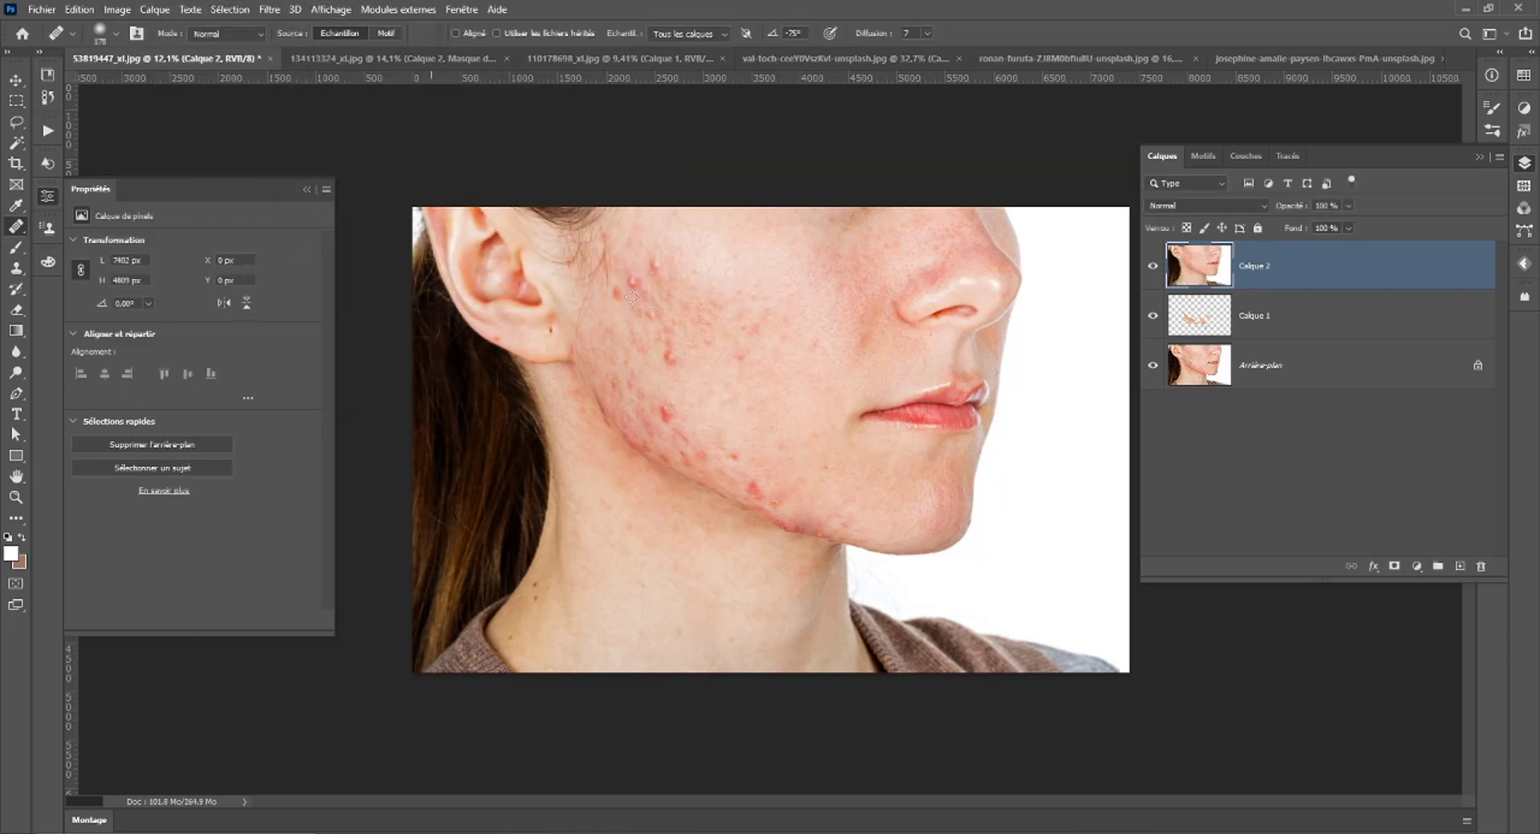
Convert Calque 2 to a smart object, invert it, and set its blend mode to Lumière crue.
right_click(1351, 268)
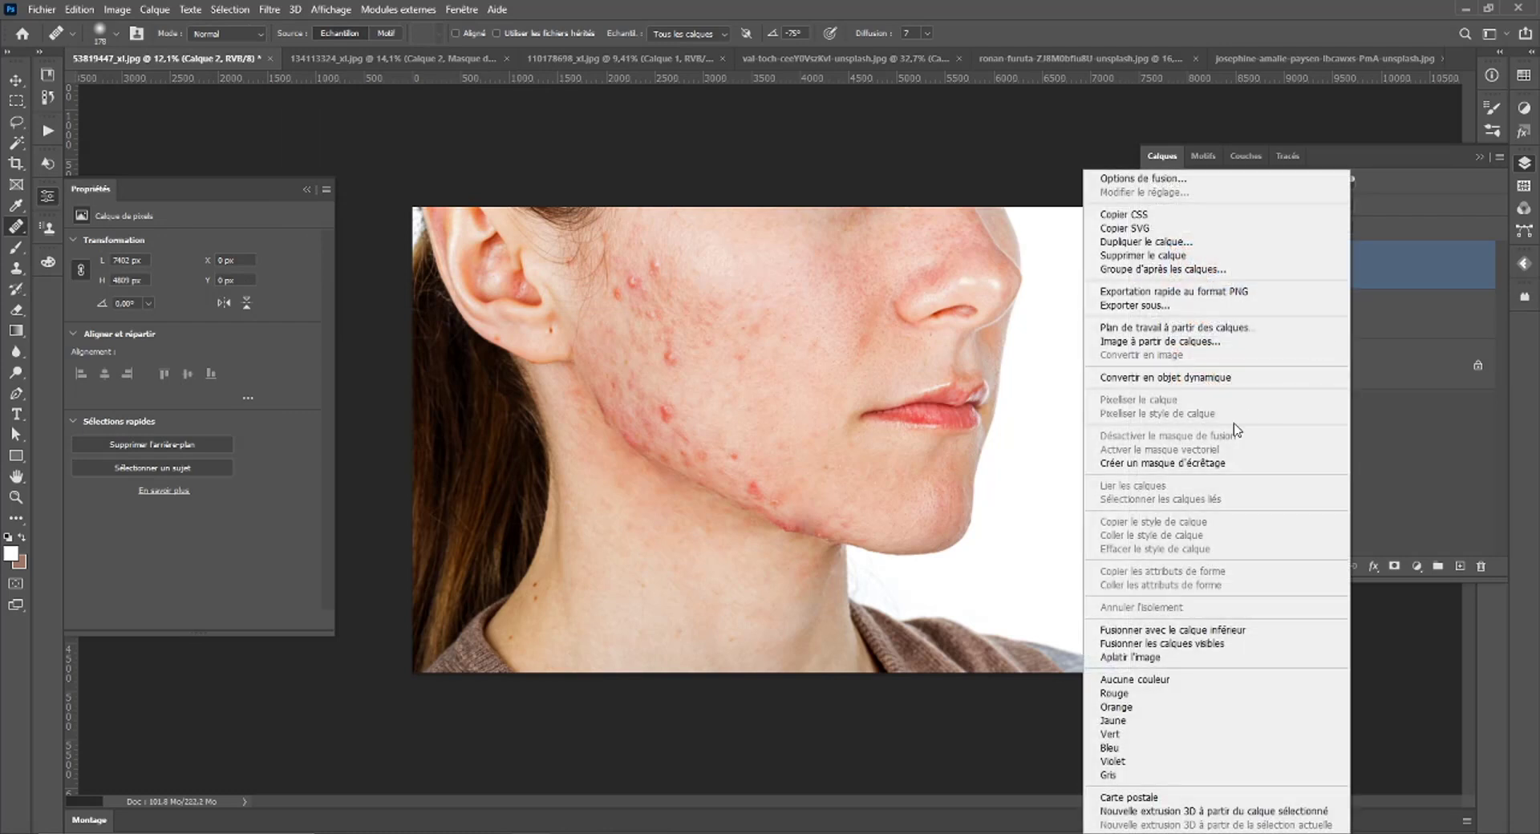
left_click(1187, 377)
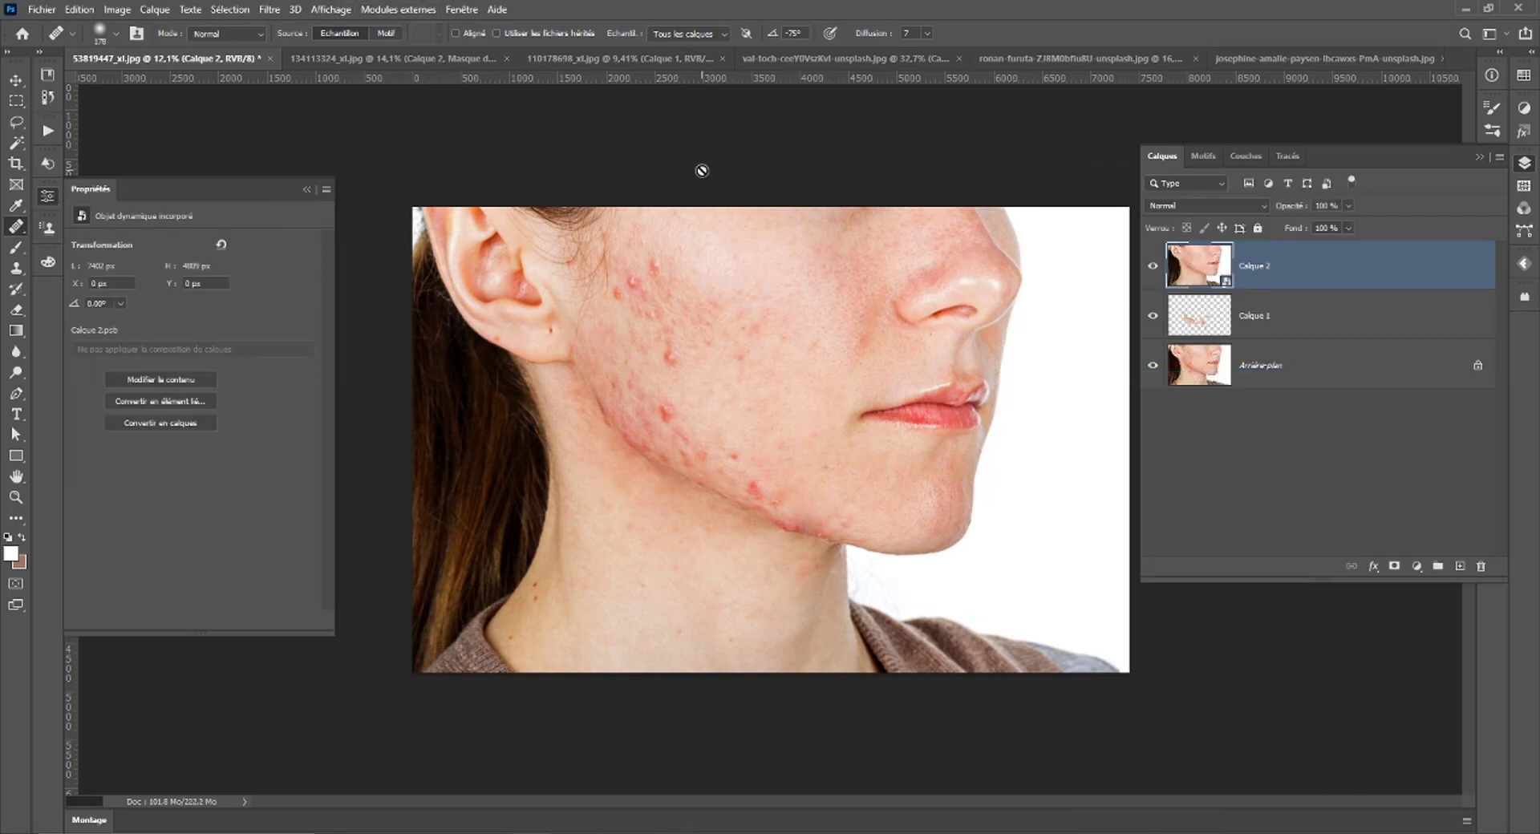
key("ctrl+i")
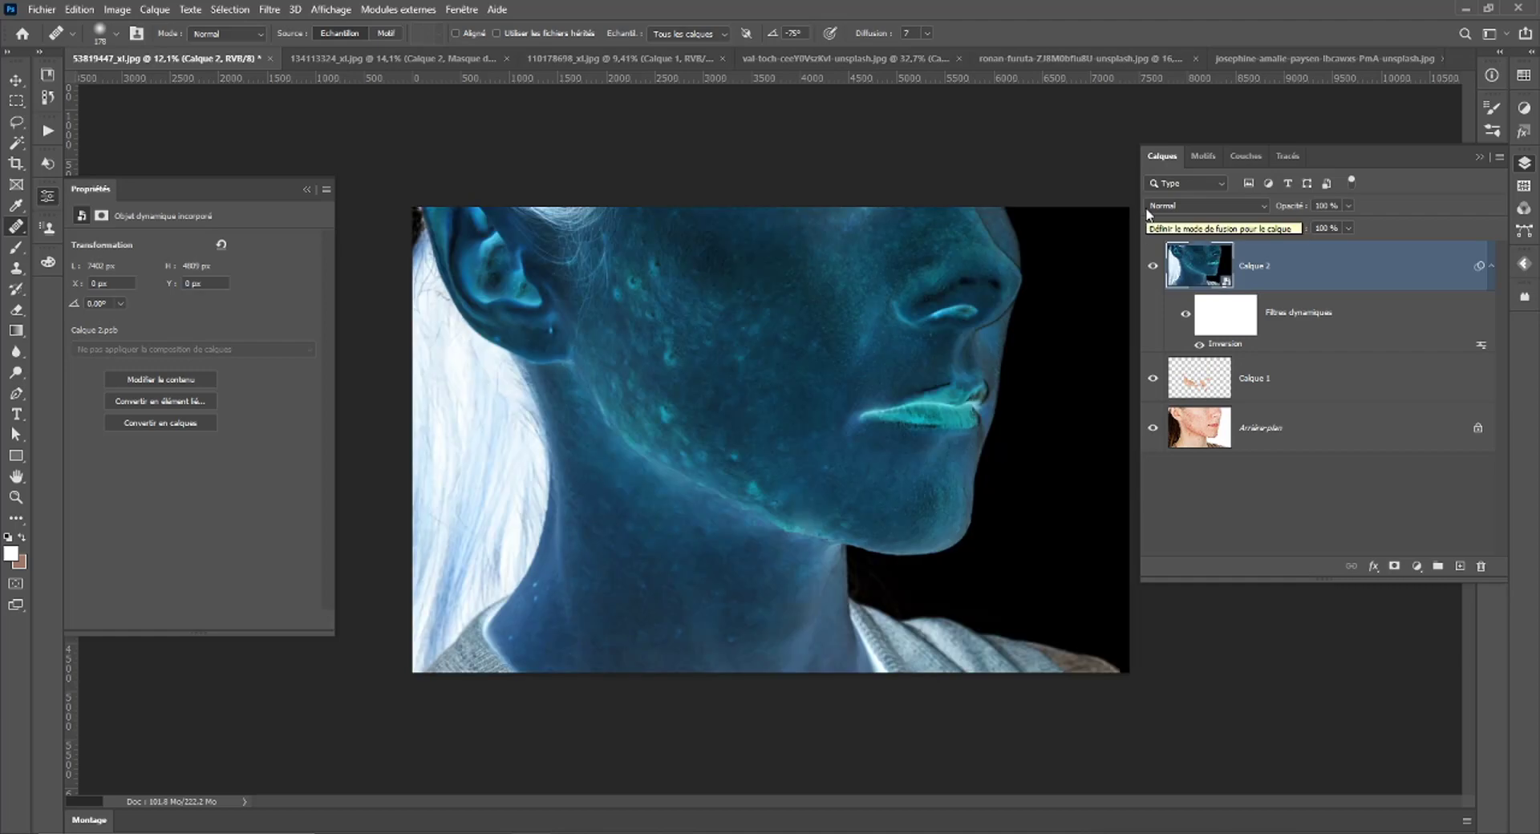
left_click(1152, 206)
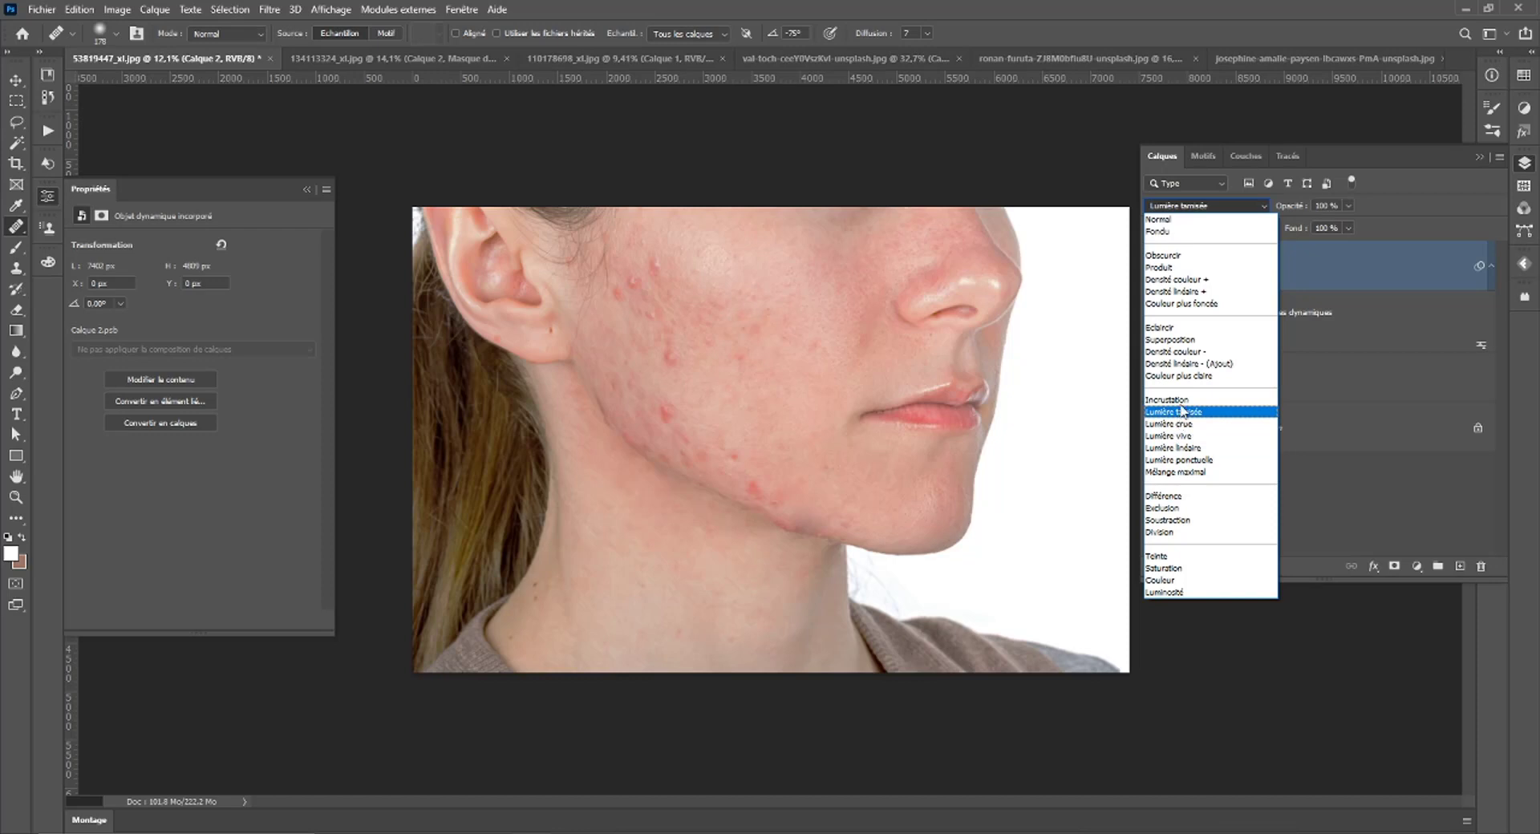
left_click(1178, 427)
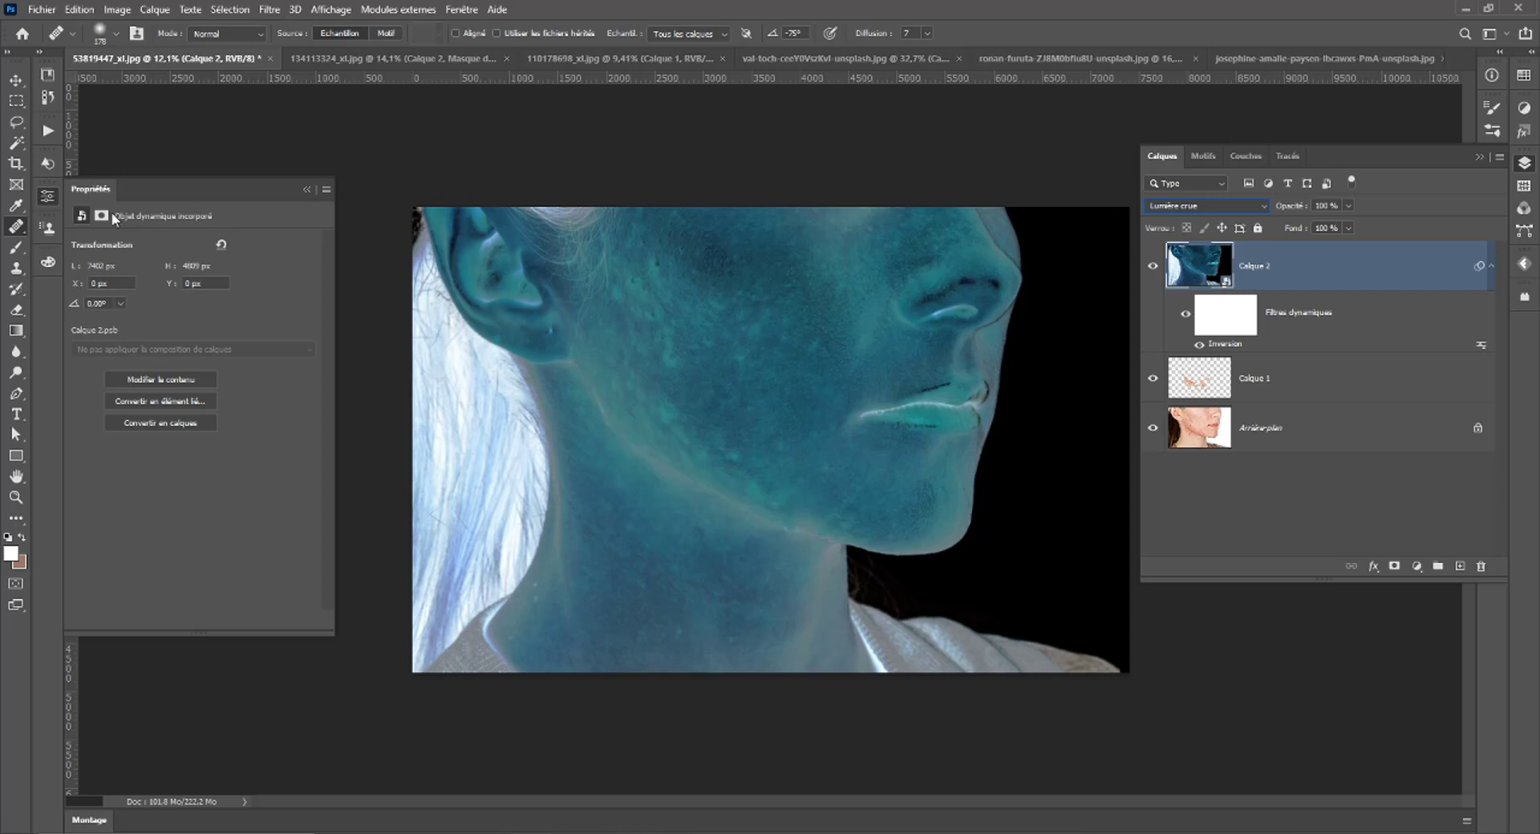
Close Calque 2's Properties panel and bring up the Filtre menu to reach Divers.
left_click(48, 195)
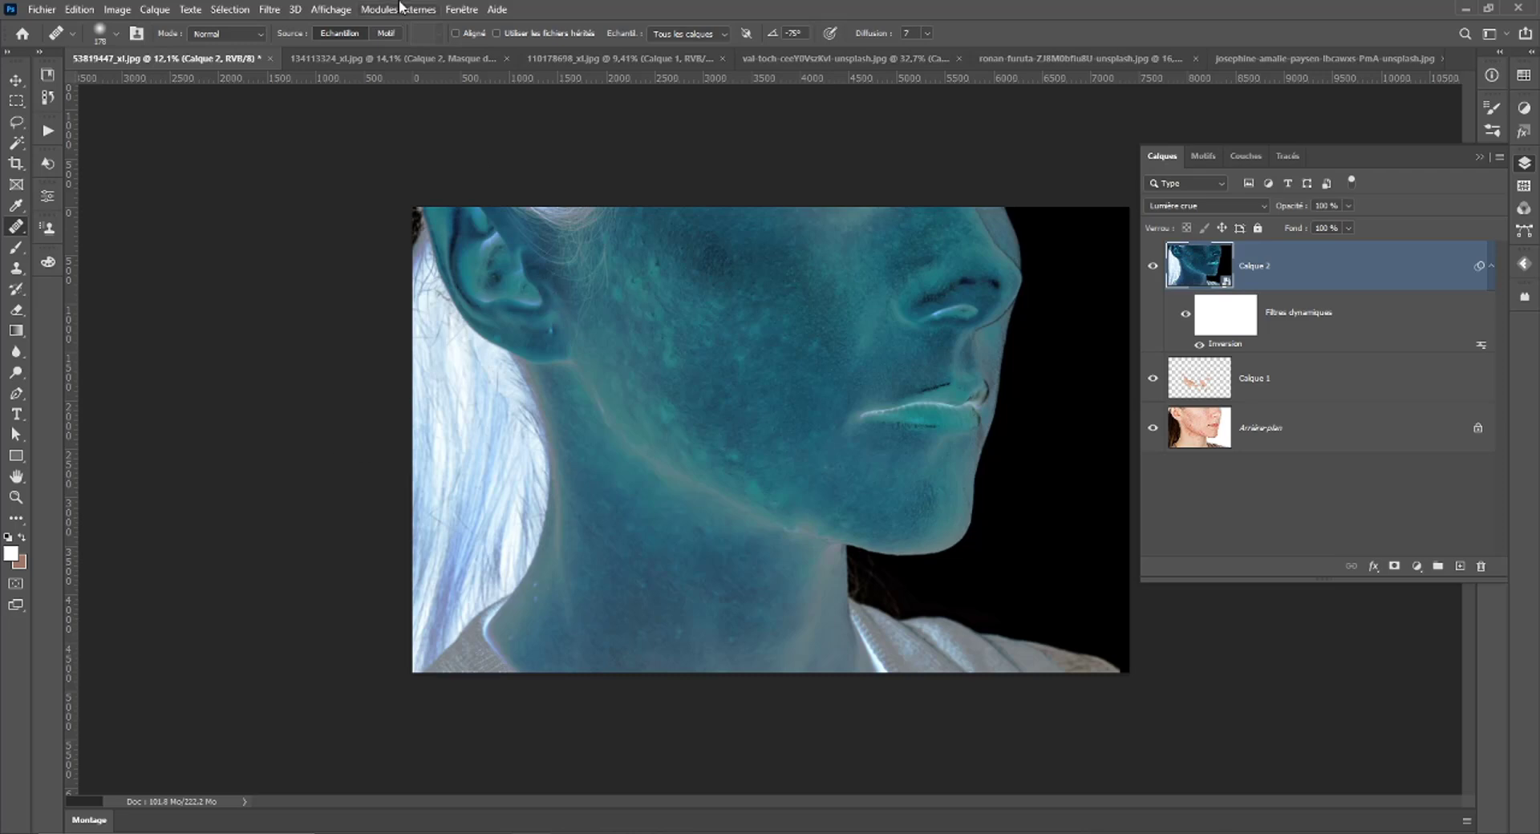
left_click(330, 9)
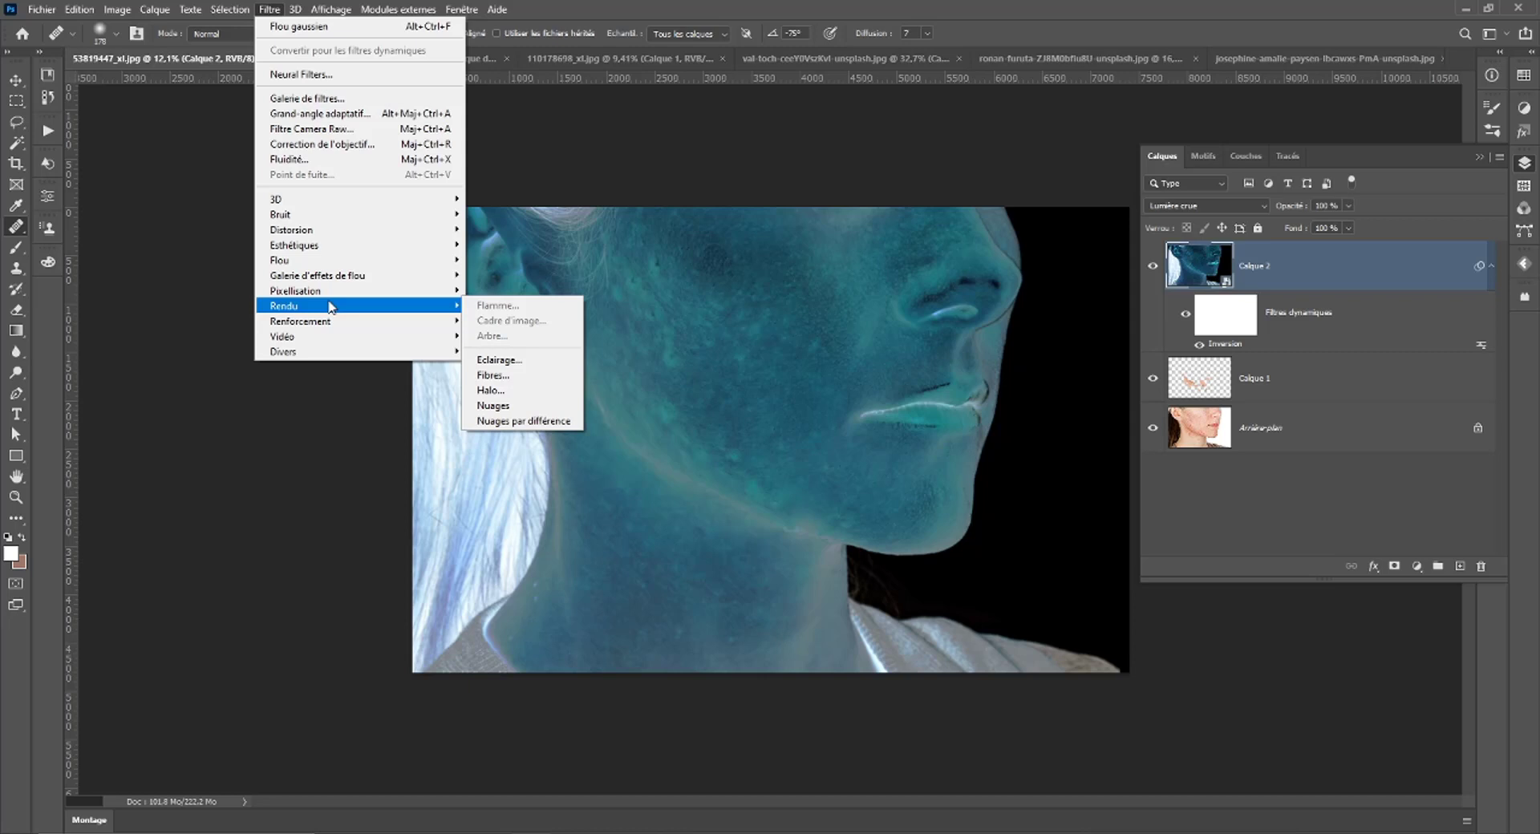
mouse_move(300, 351)
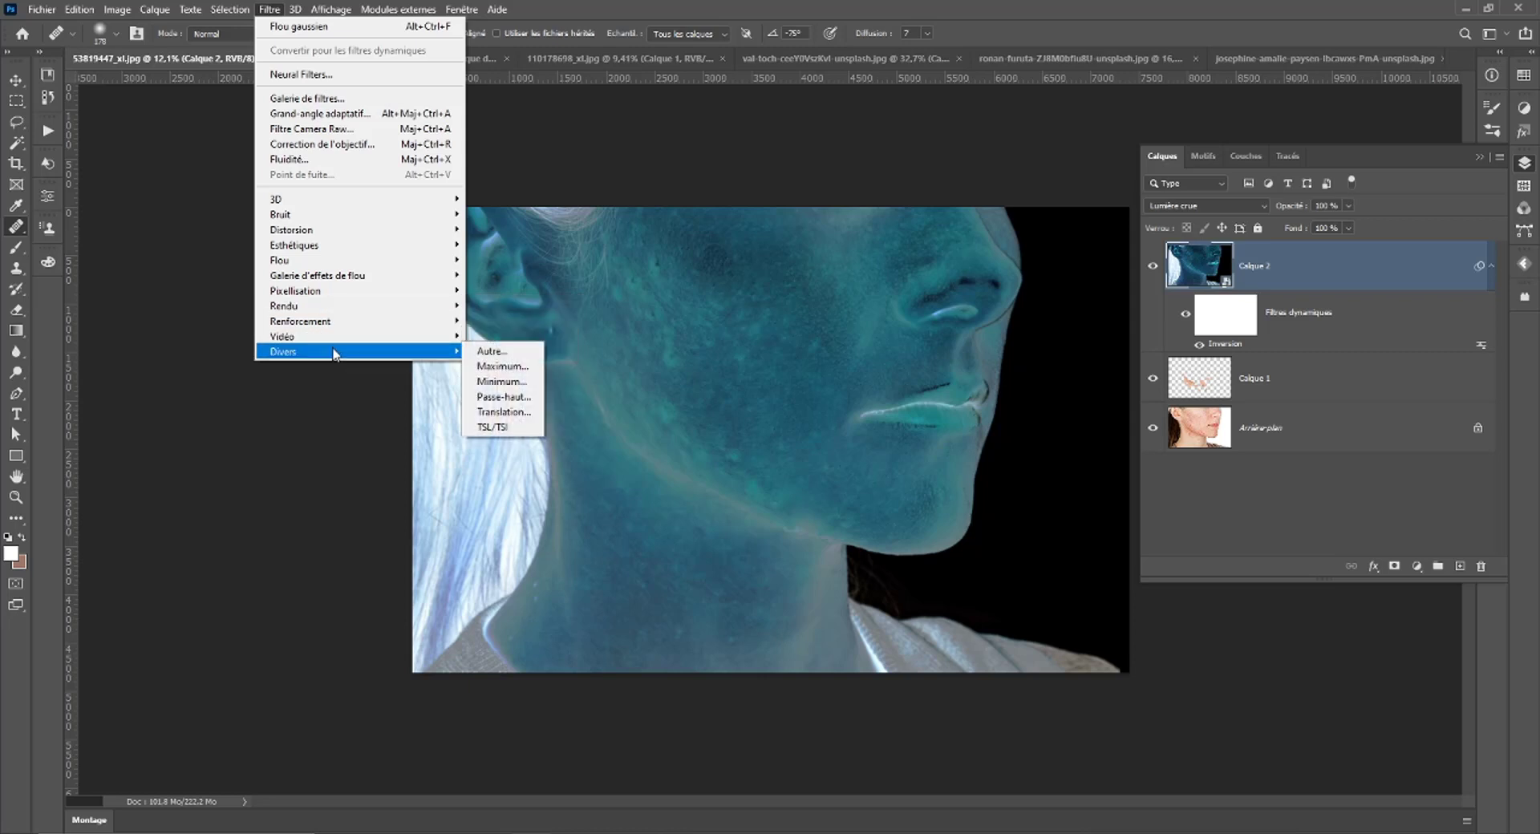
Apply a Passe-haut smart filter with a raised radius to the inverted Calque 2.
left_click(503, 396)
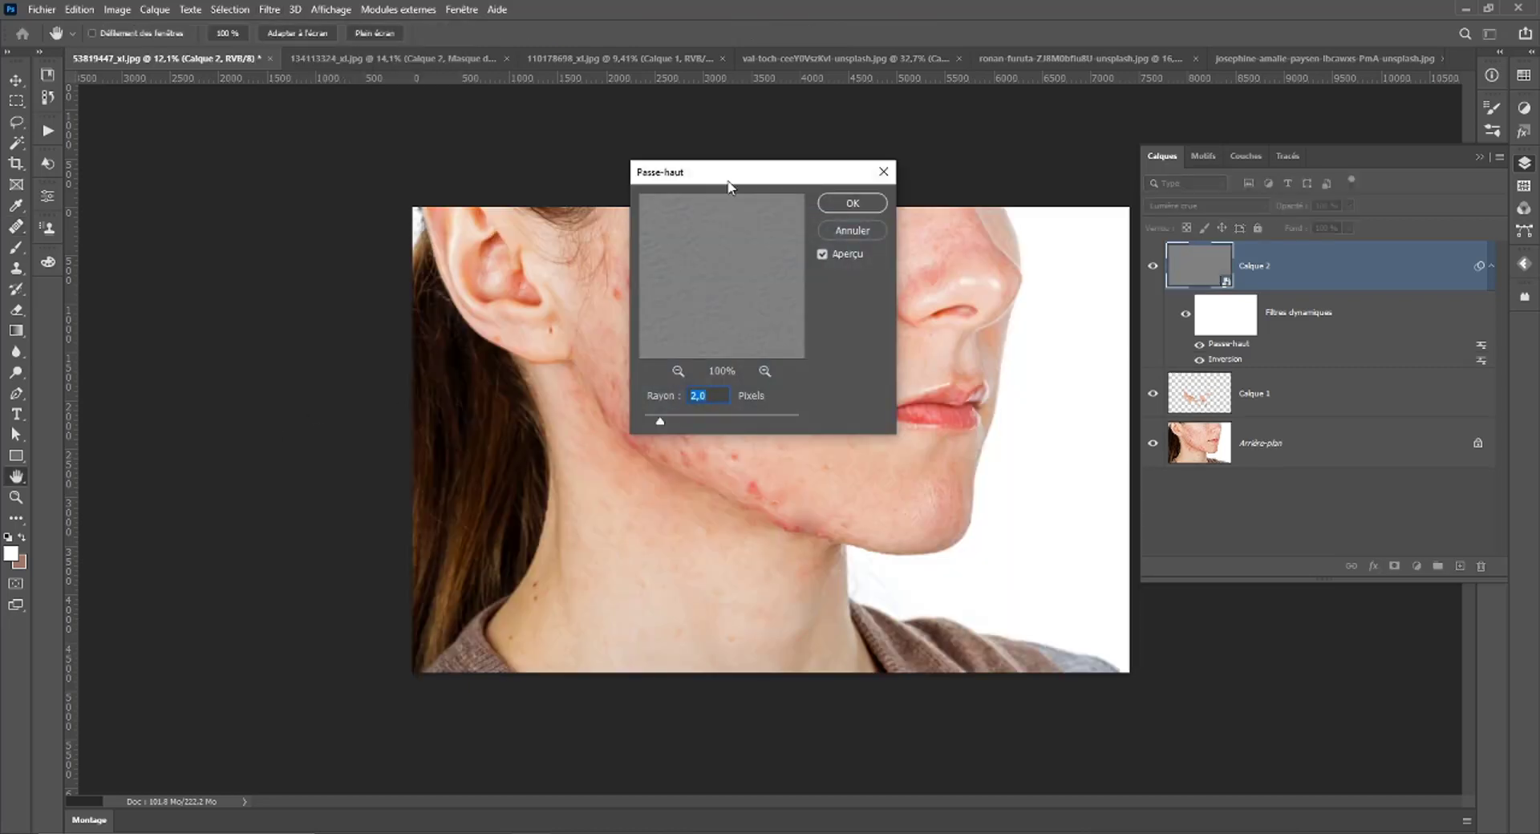
left_click_drag(729, 186, 1077, 160)
left_click_drag(1012, 396, 1062, 393)
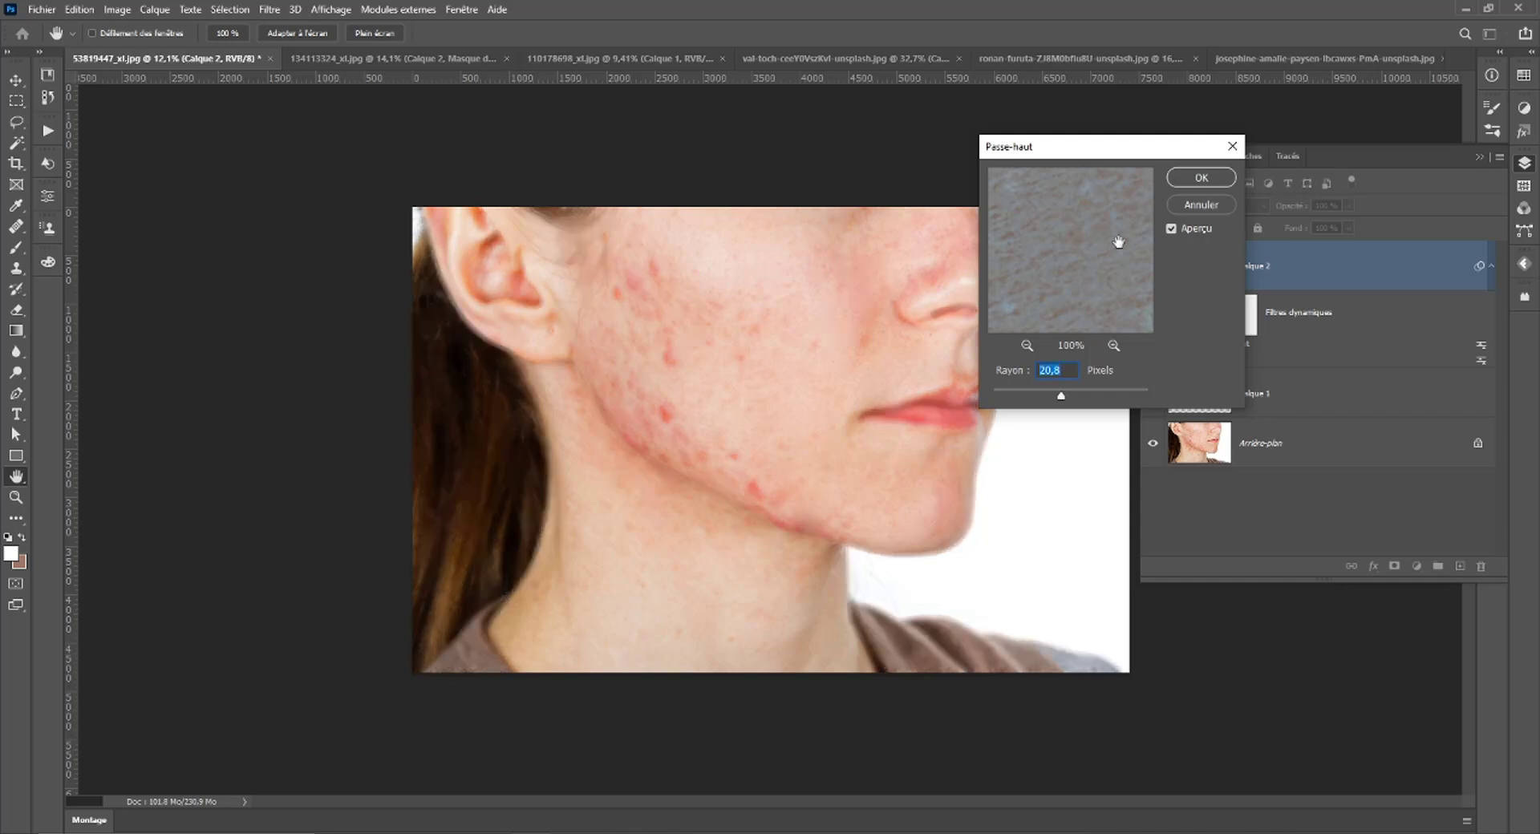
left_click(1201, 177)
key("j")
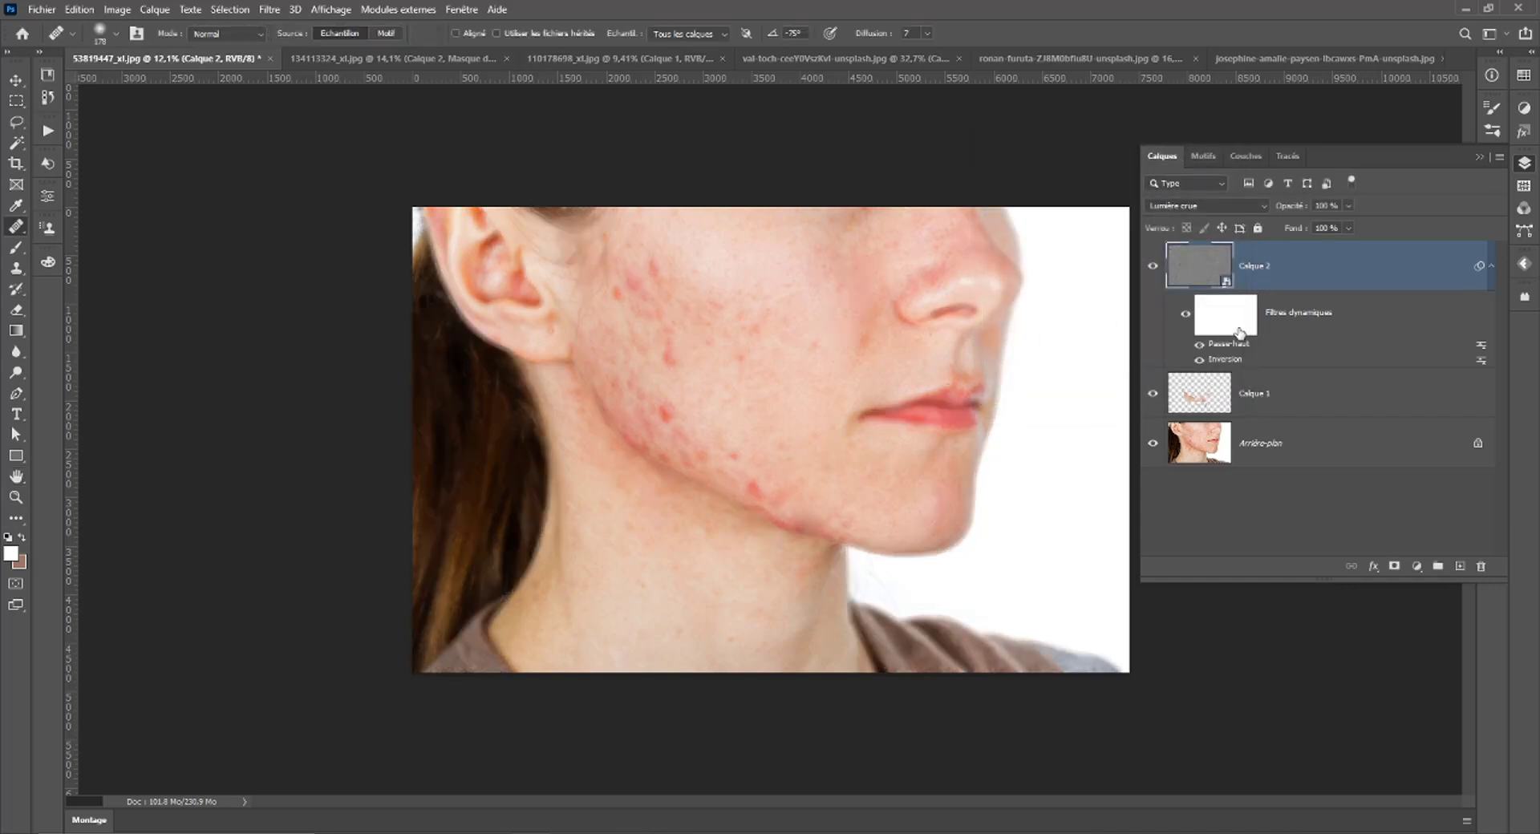
Blend Calque 2 with Lumière vive and fine-tune the Passe-haut radius to 7,8 px.
left_click(1216, 204)
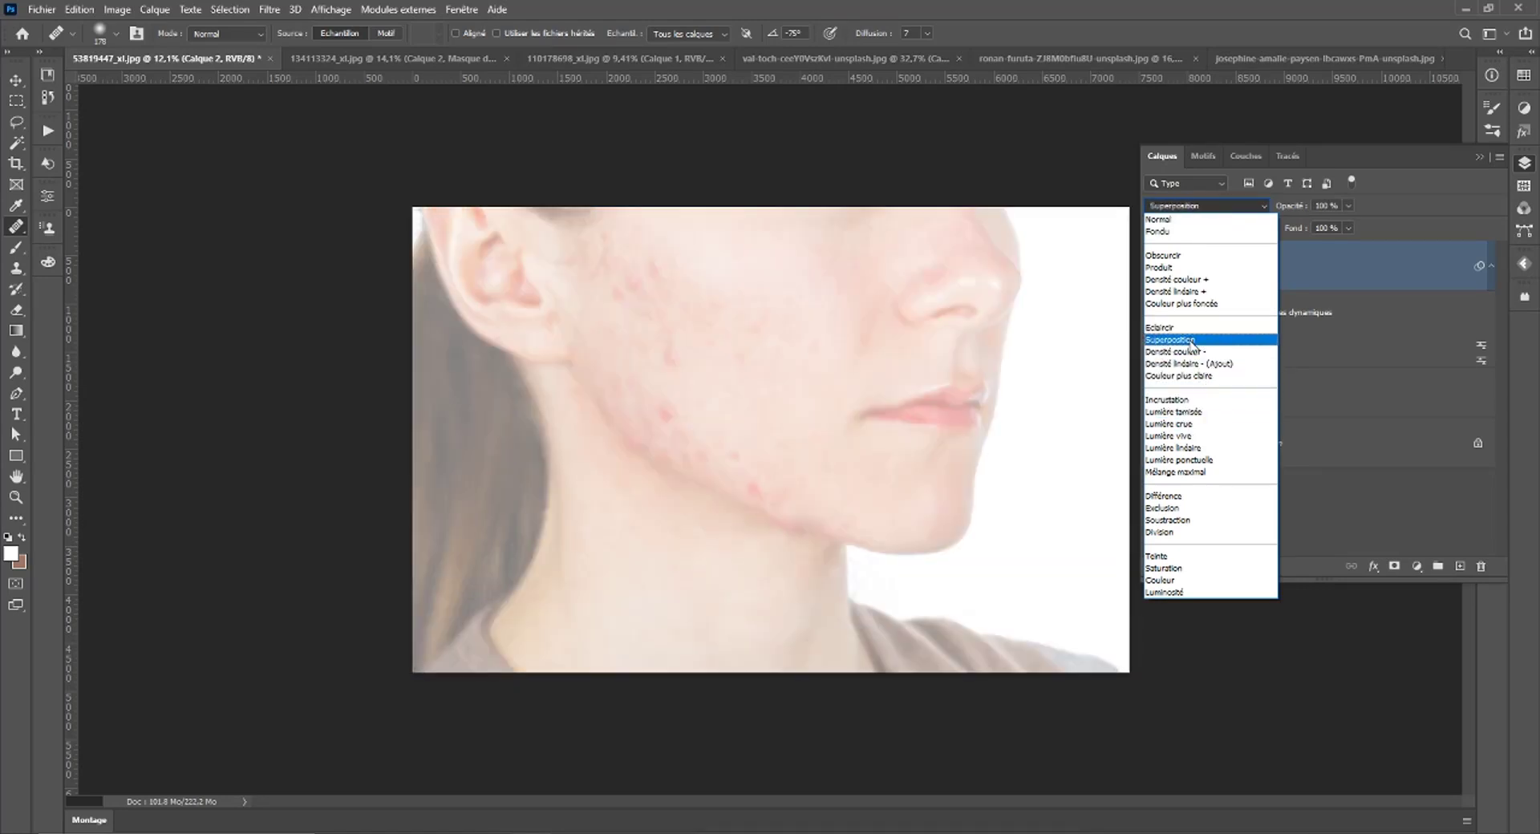
left_click(1186, 437)
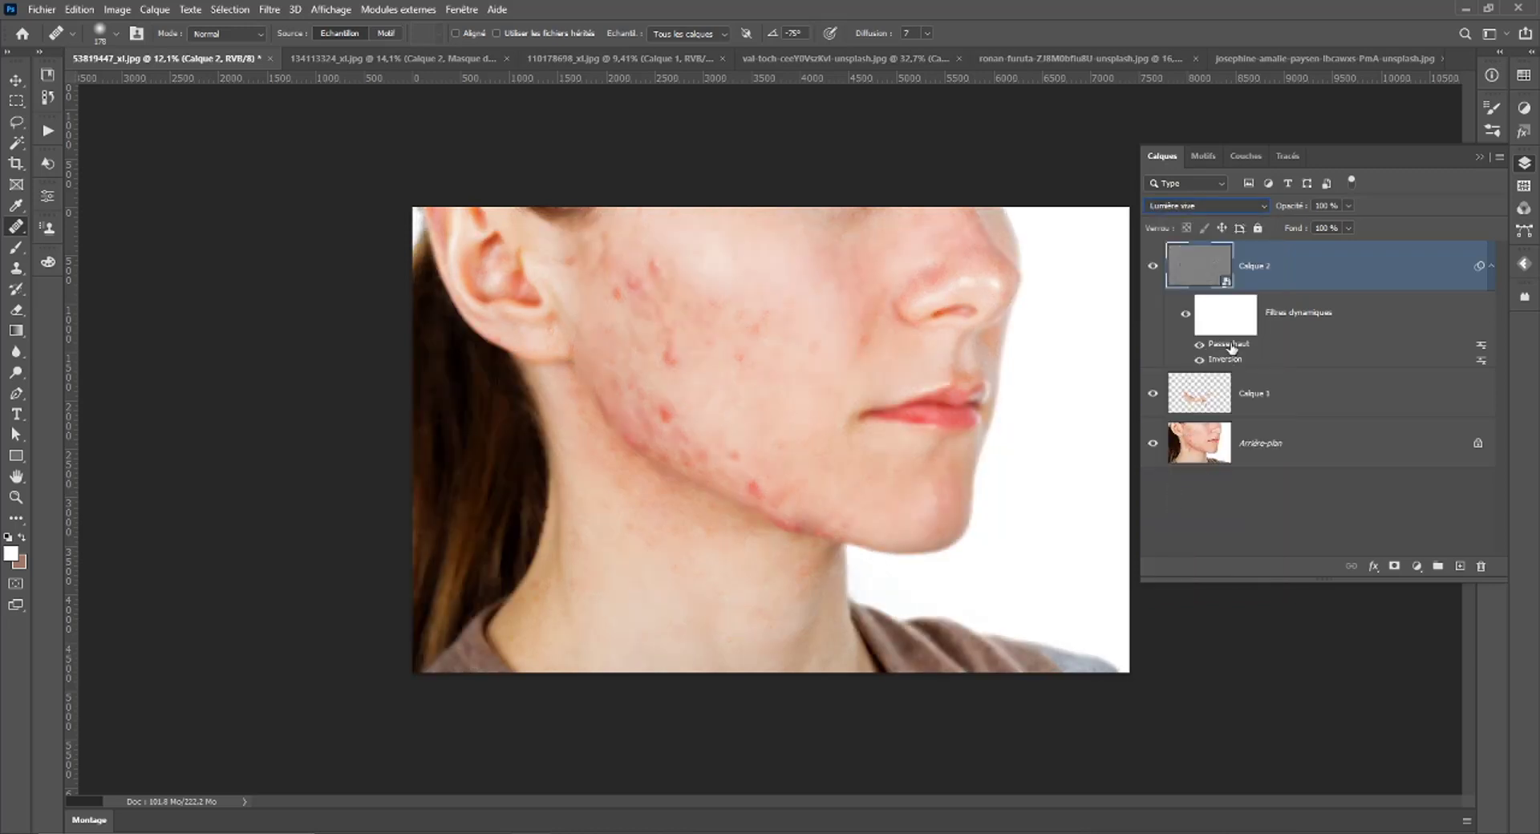
left_click_drag(1045, 392, 1040, 393)
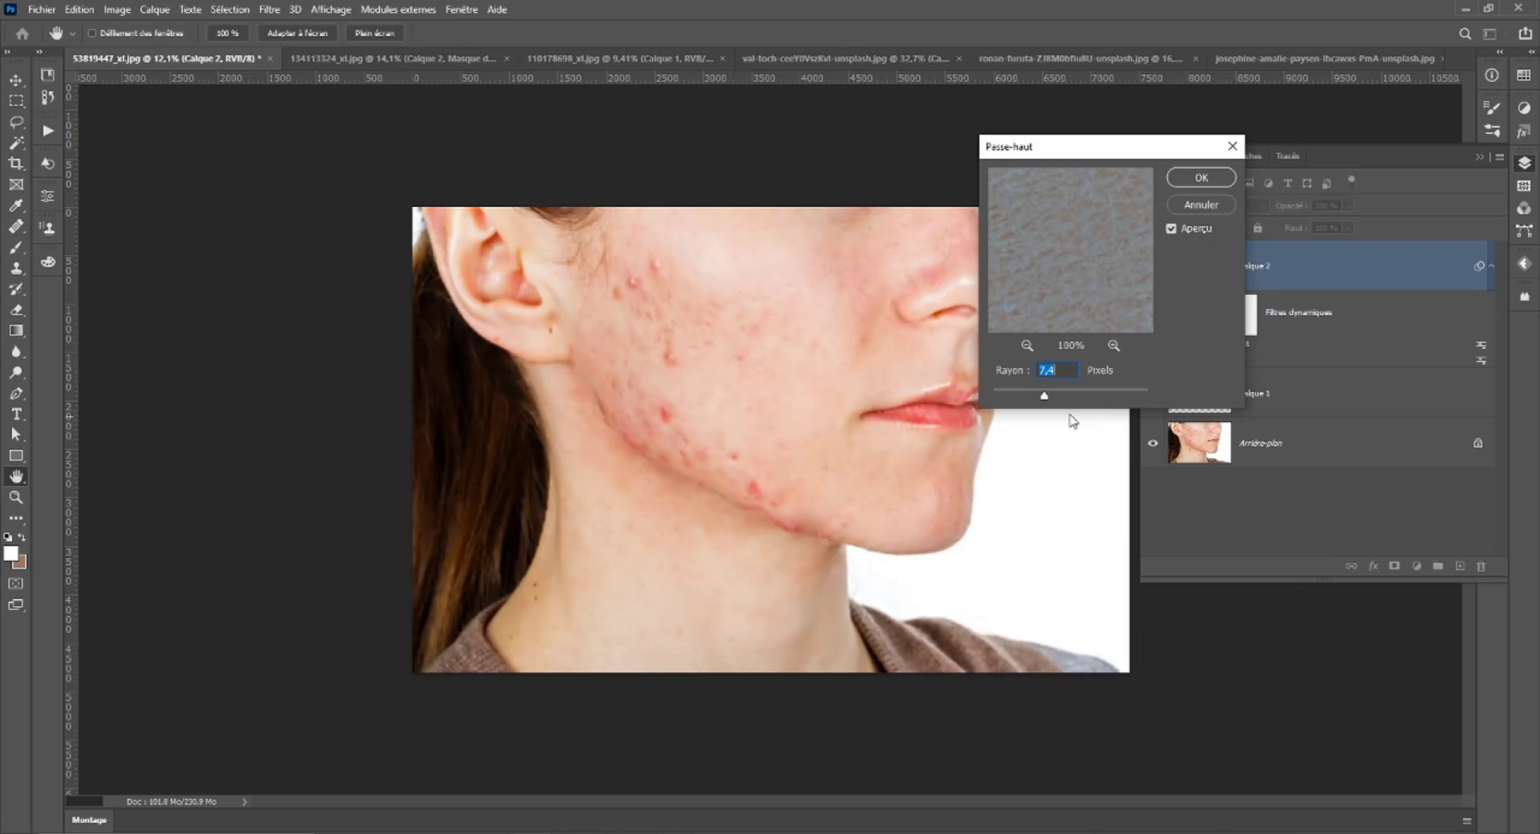
left_click_drag(1044, 392, 1071, 395)
left_click(1172, 207)
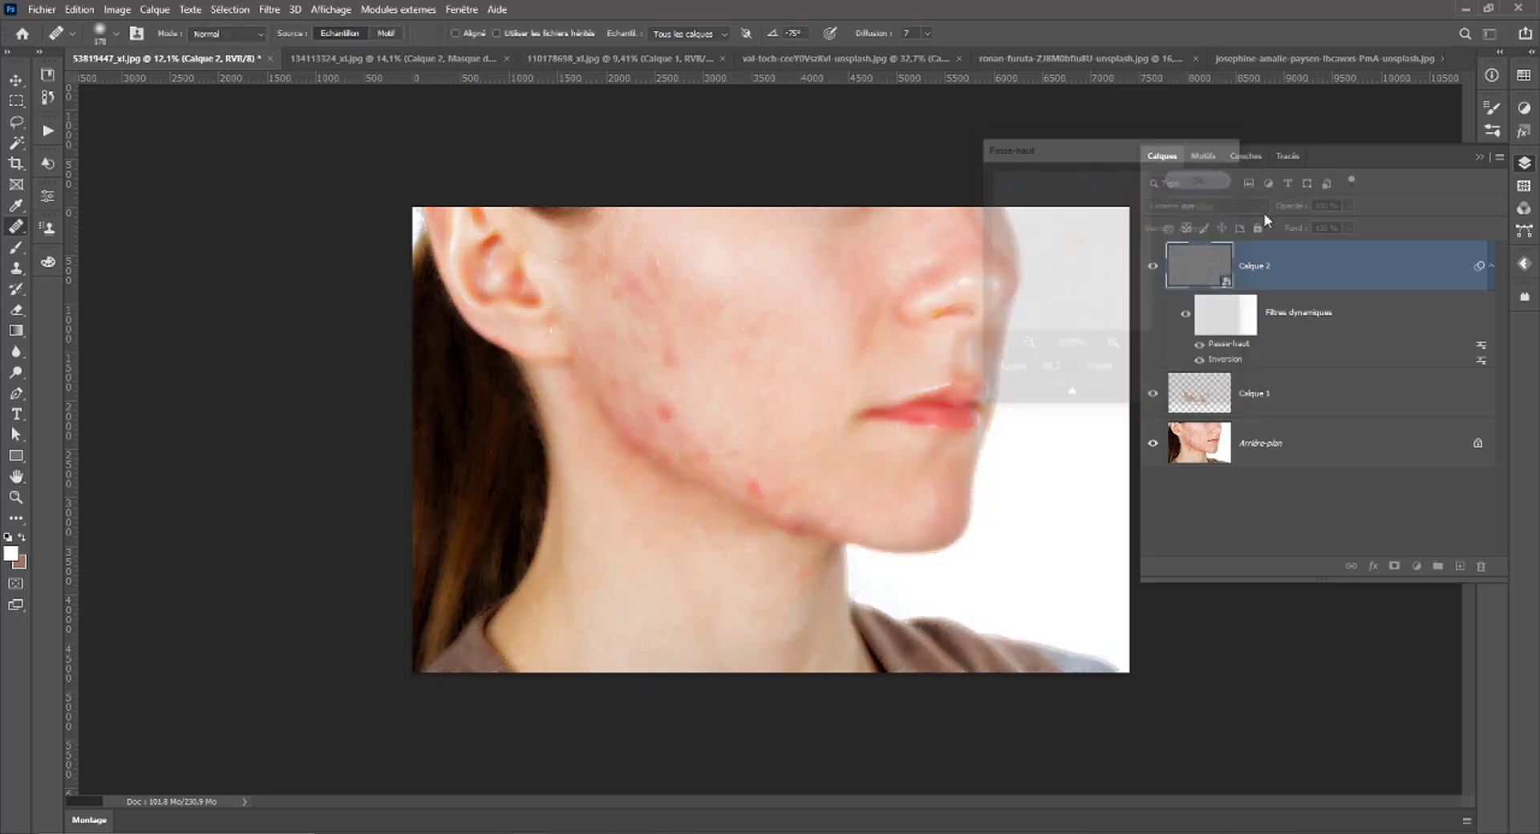
left_click(269, 10)
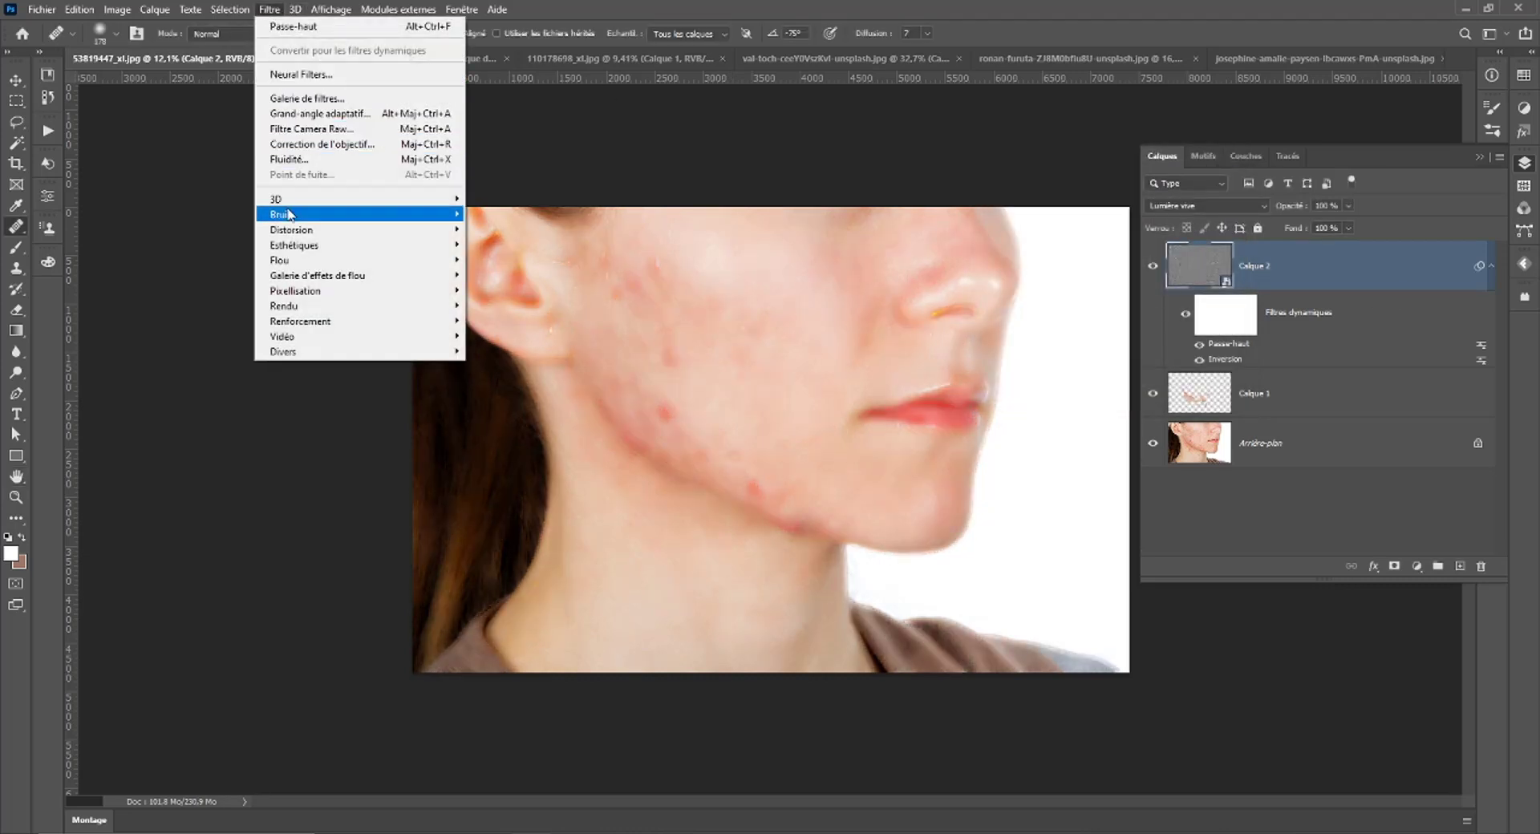
mouse_move(358, 259)
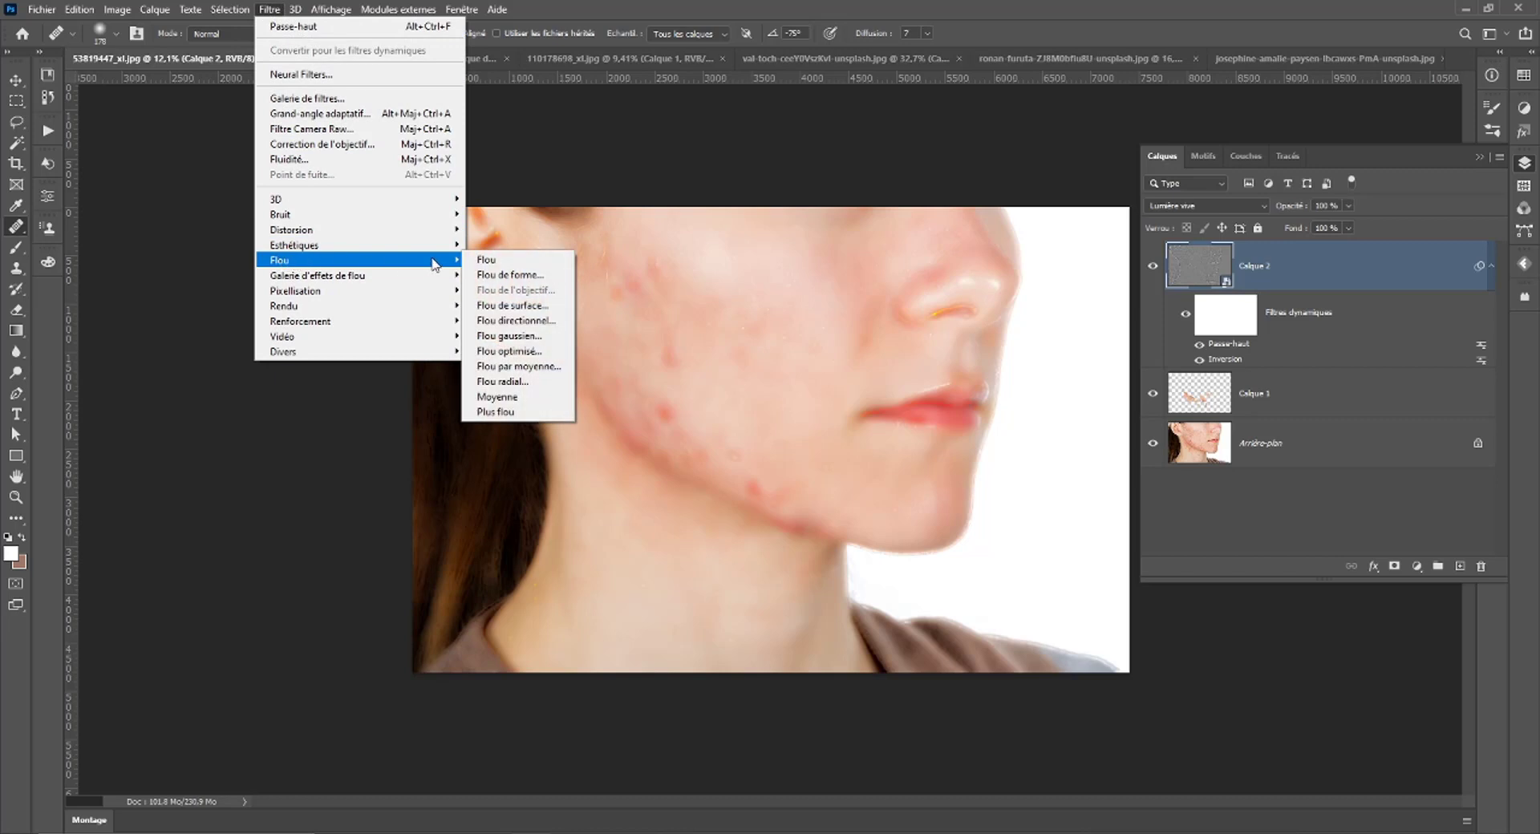
Add a Flou gaussien smart filter with a radius of about 11 px.
left_click(508, 335)
left_click_drag(350, 365, 318, 365)
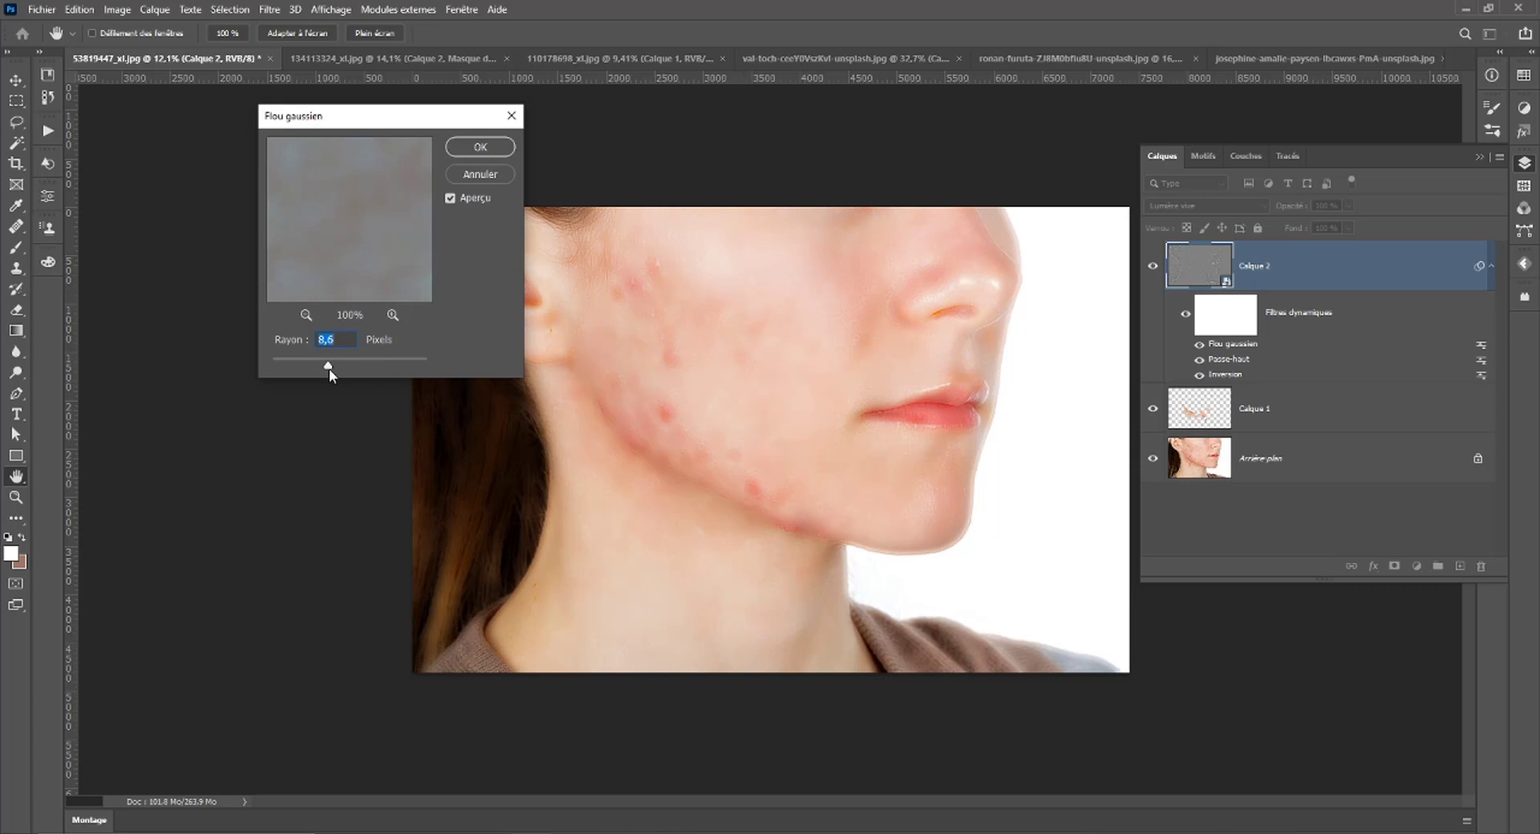
left_click_drag(328, 366, 337, 365)
left_click(488, 148)
Keep the Lumière vive blend mode and lower the Passe-haut radius to about 9,4 px.
left_click(1188, 206)
left_click(1189, 205)
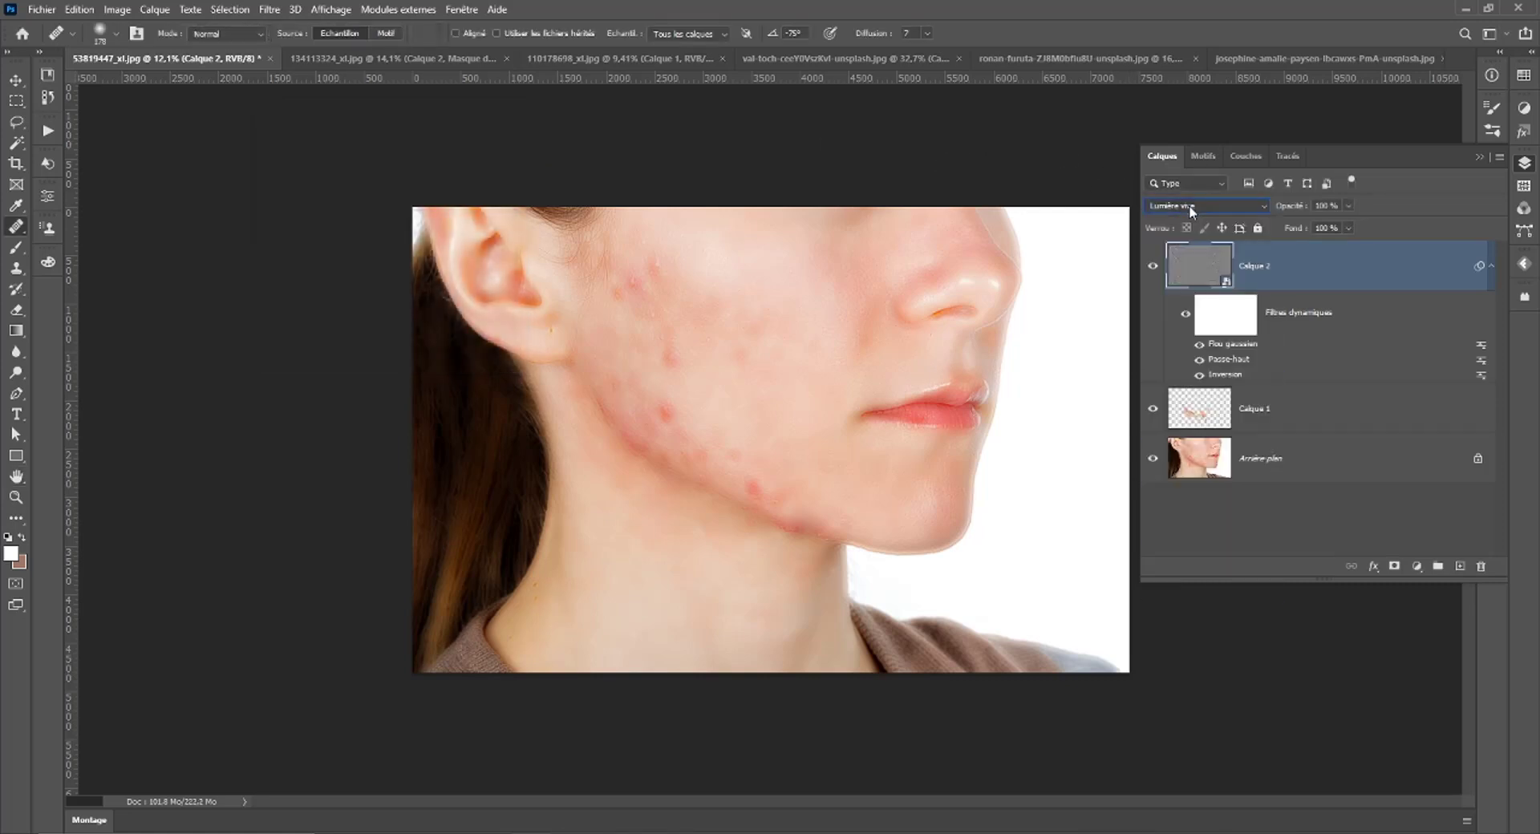
left_click(1189, 205)
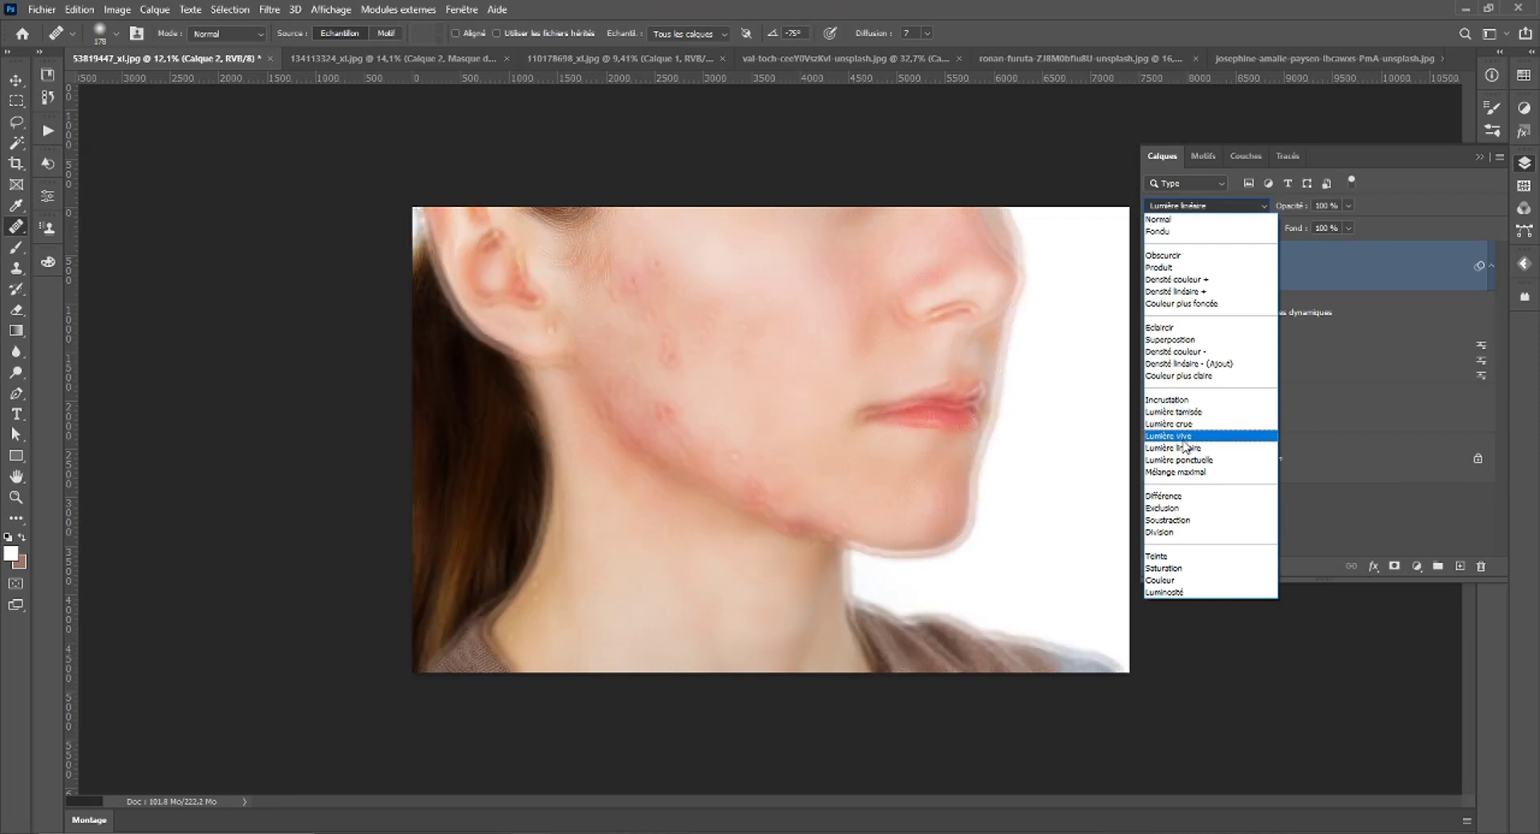
left_click(1184, 437)
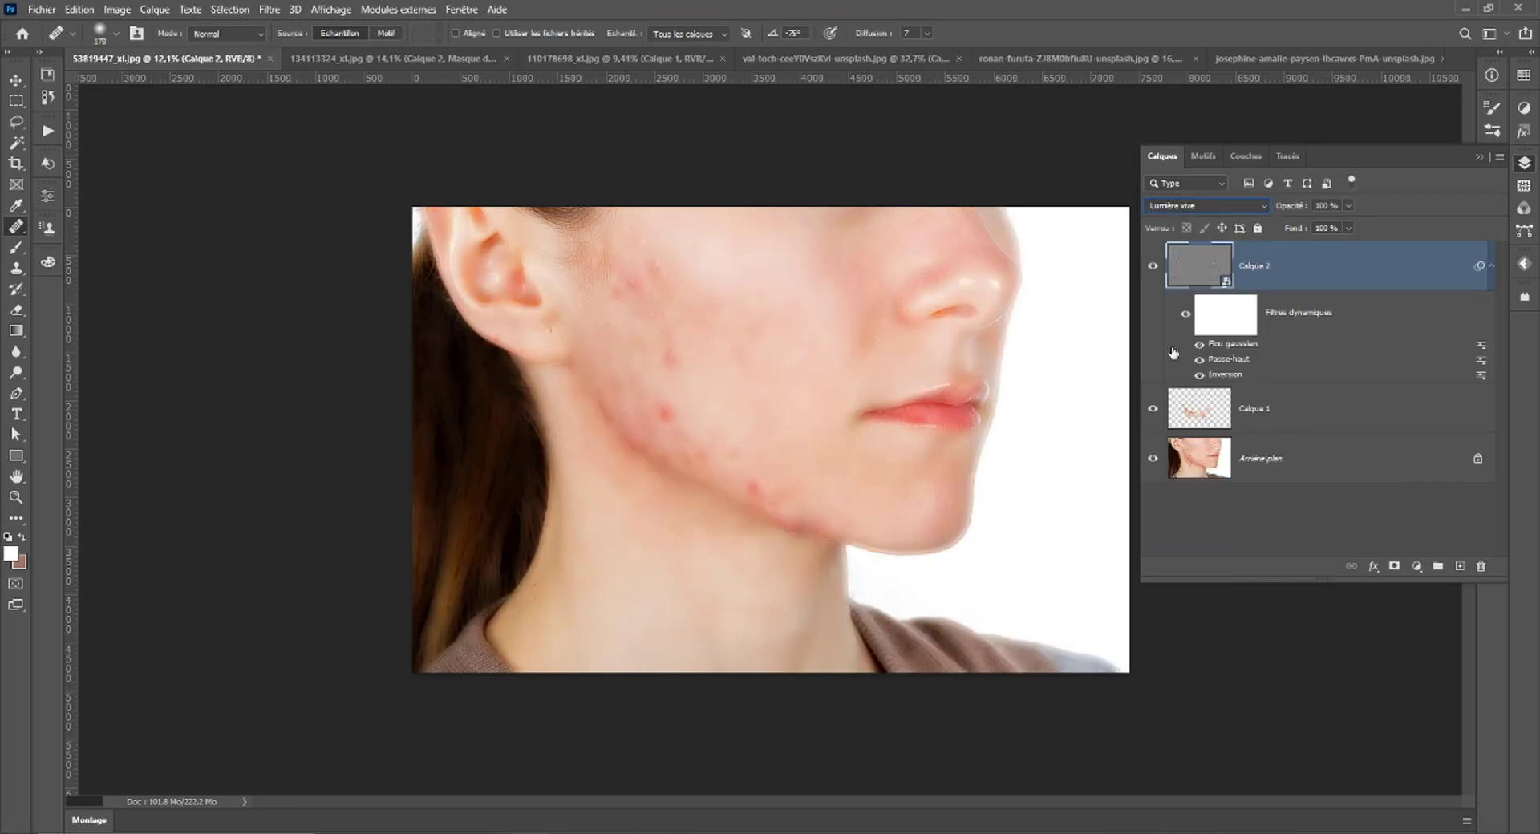
double_click(1240, 360)
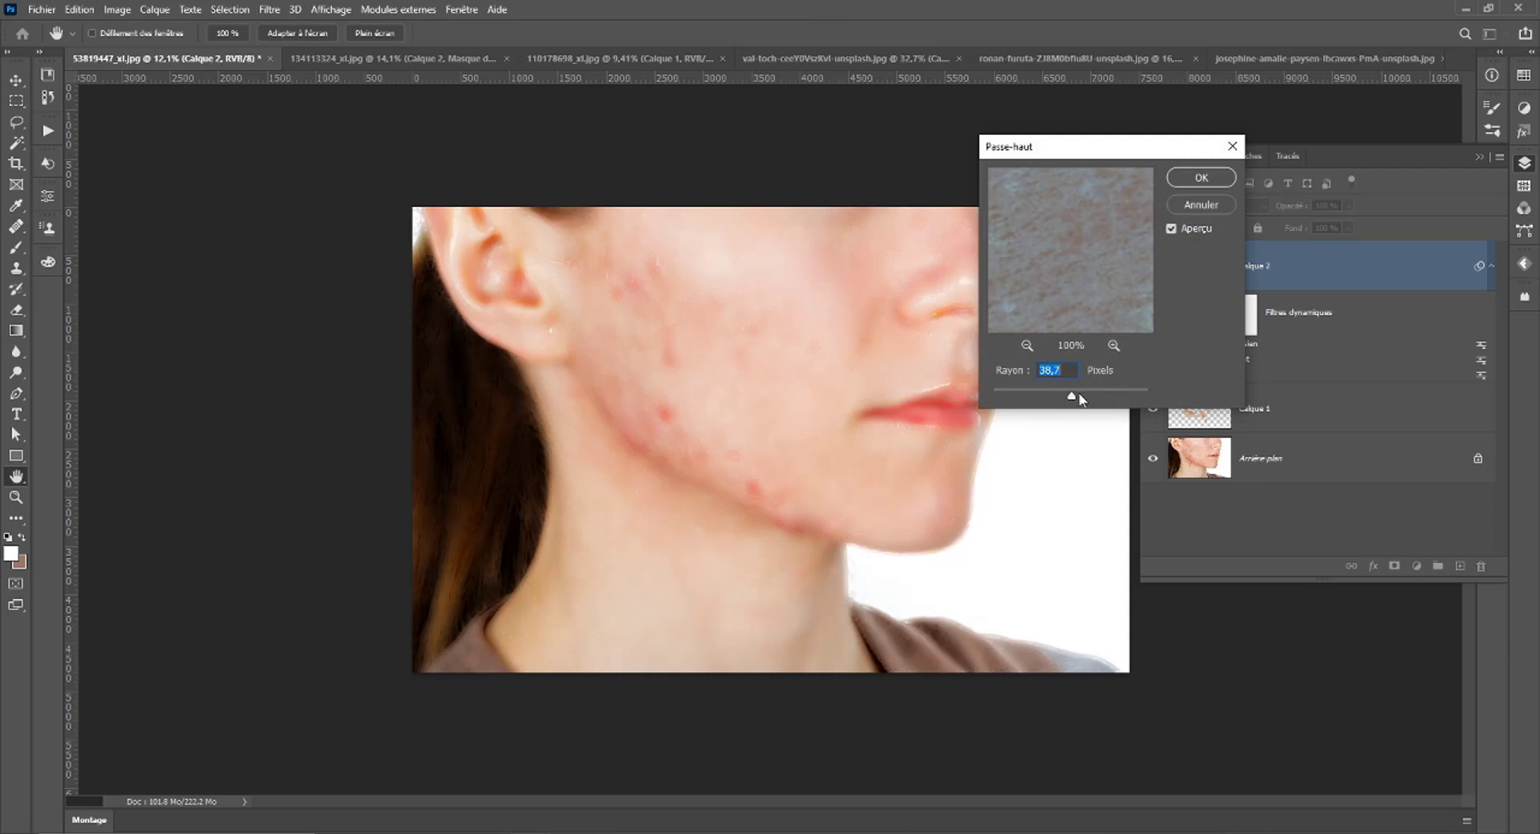
left_click_drag(1070, 393, 1058, 392)
left_click(1198, 178)
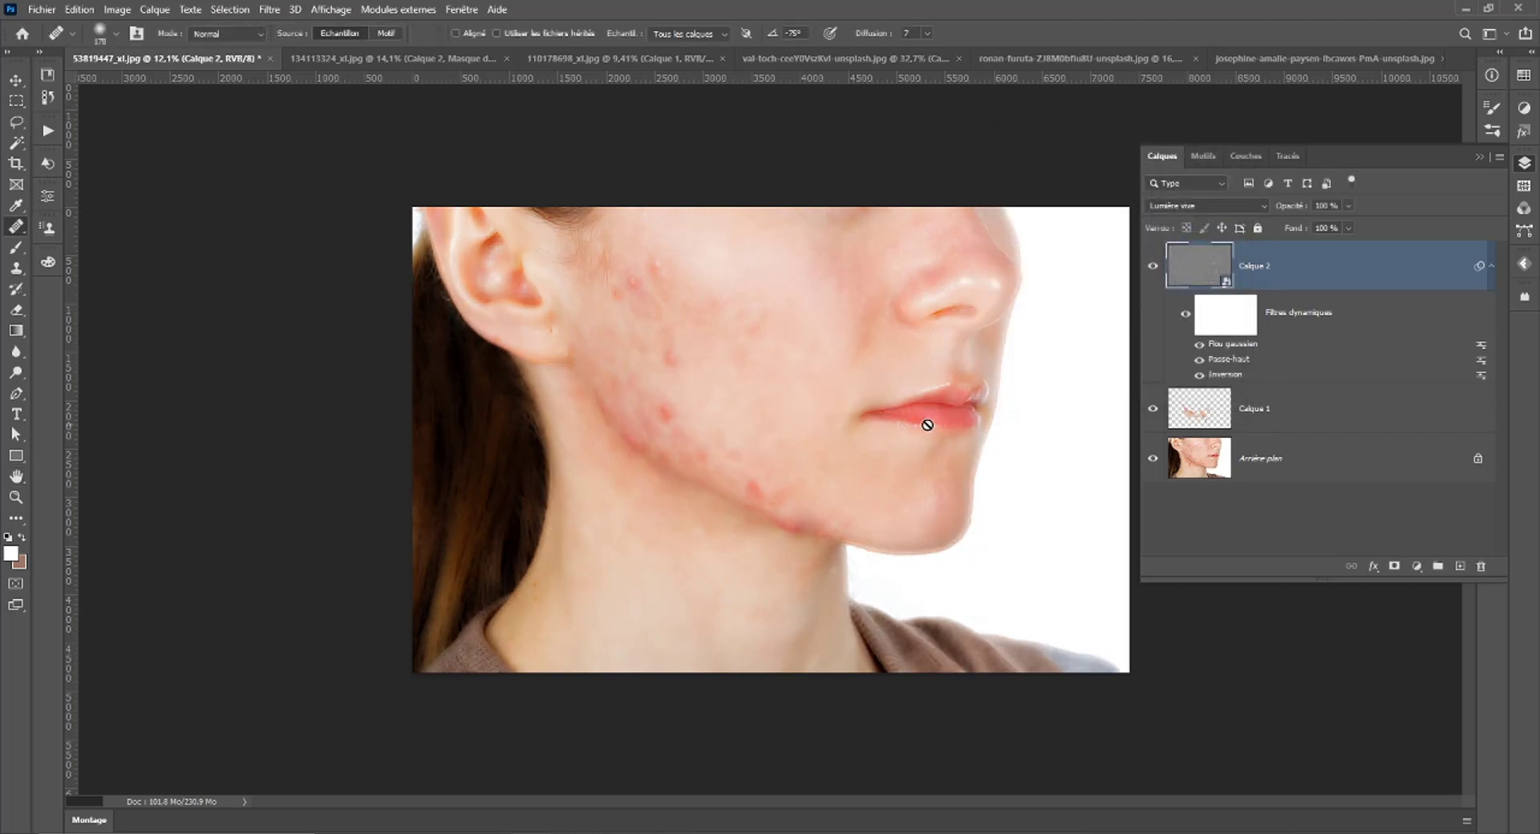
left_click(1226, 315)
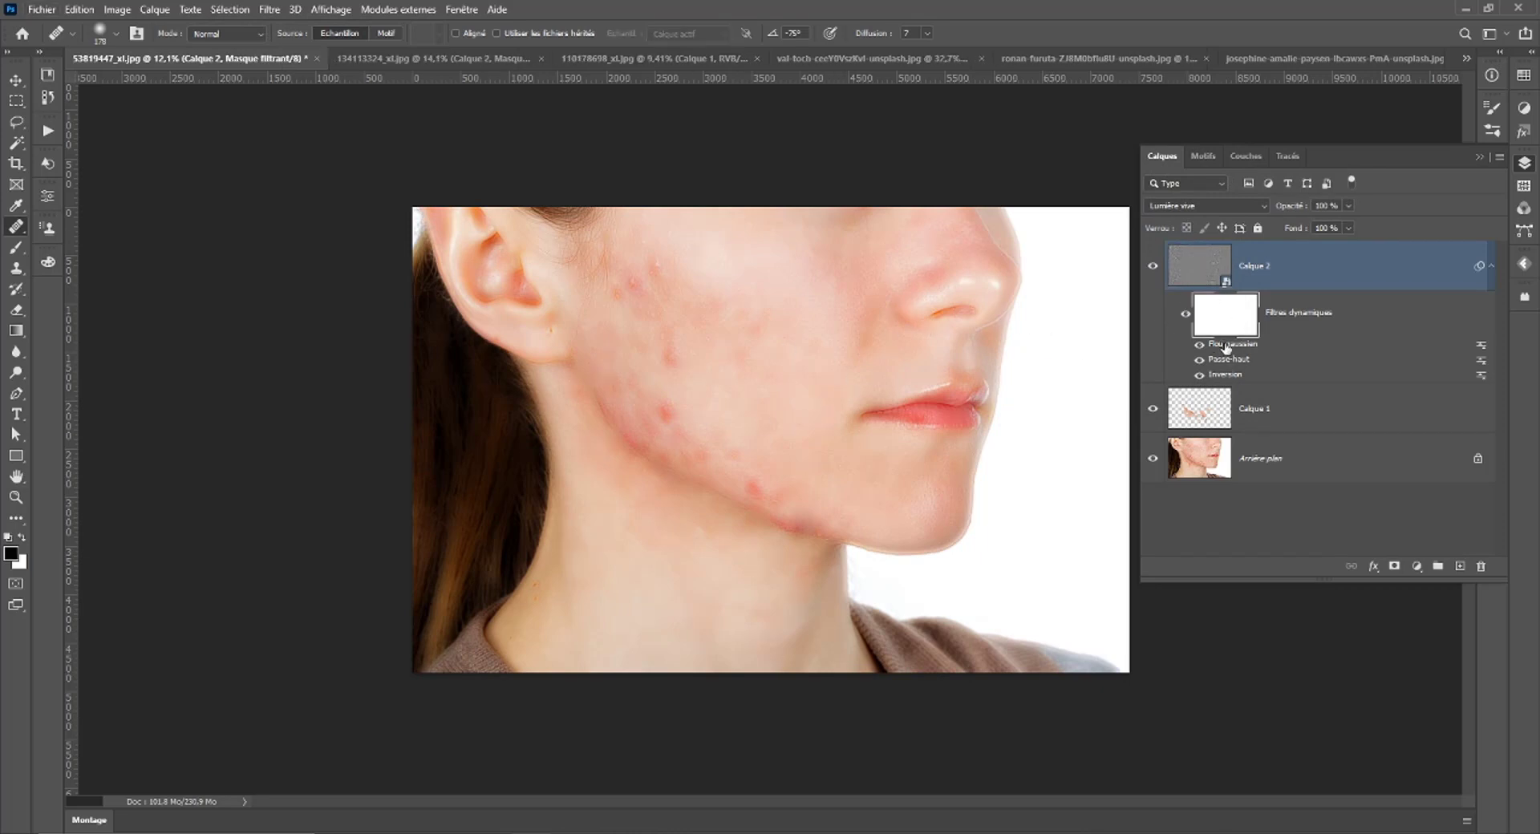
Switch to the Brush tool and try a stroke on the lips, then undo it.
right_click(950, 408)
left_click(17, 249)
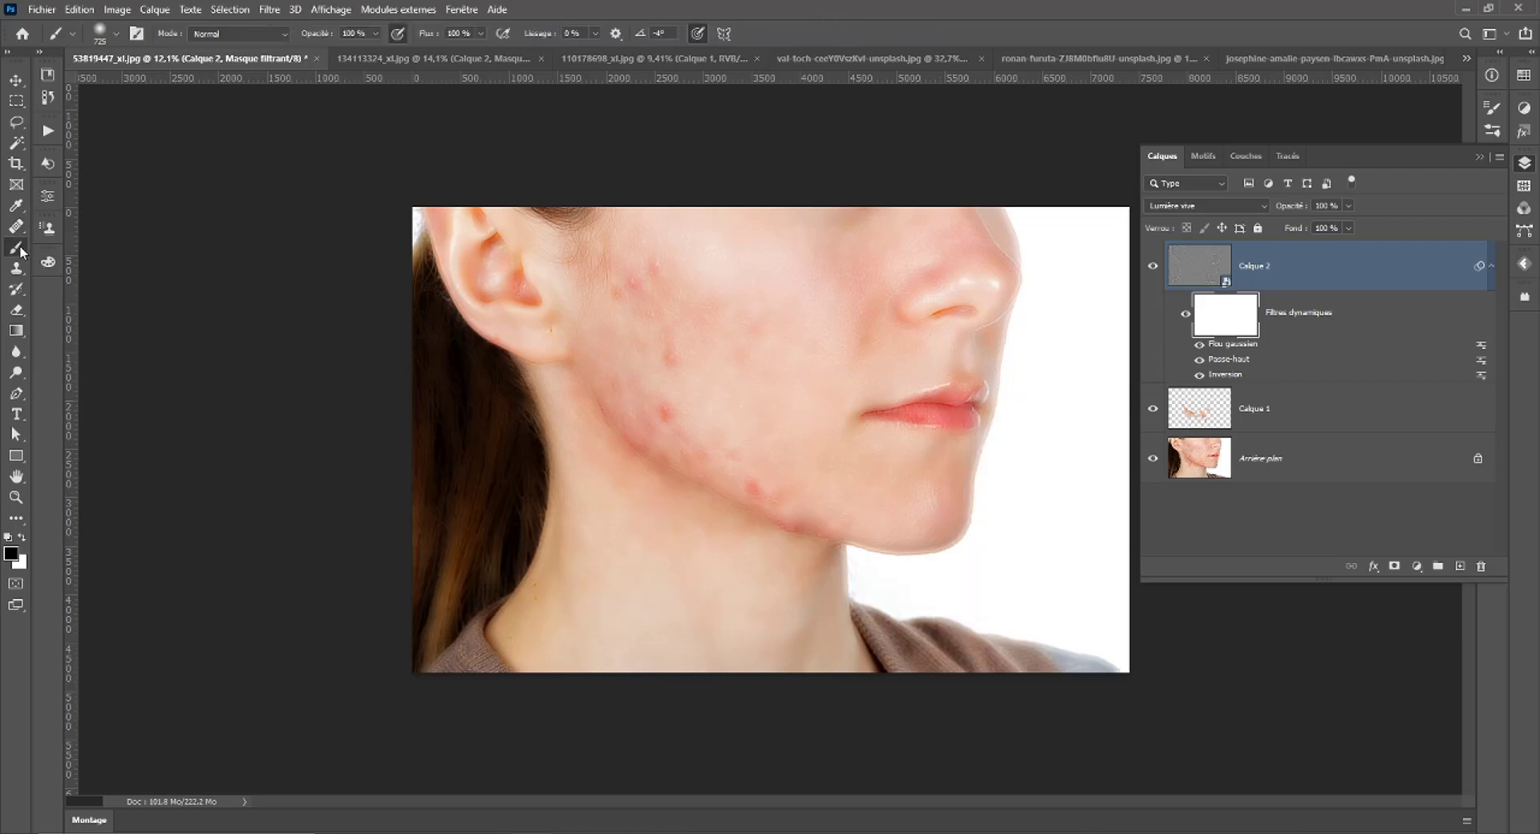
right_click(969, 403)
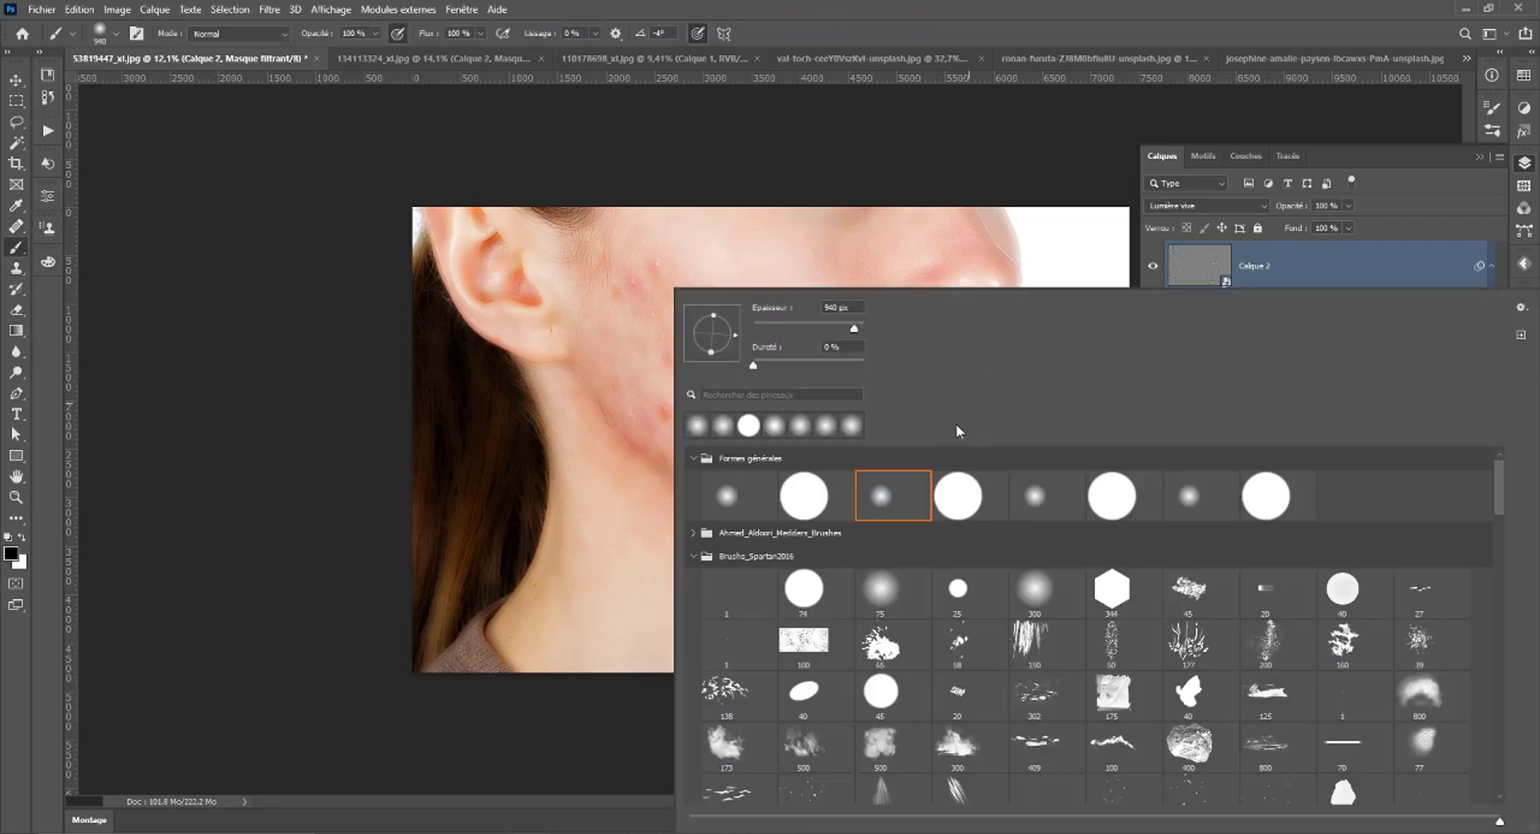
left_click(314, 350)
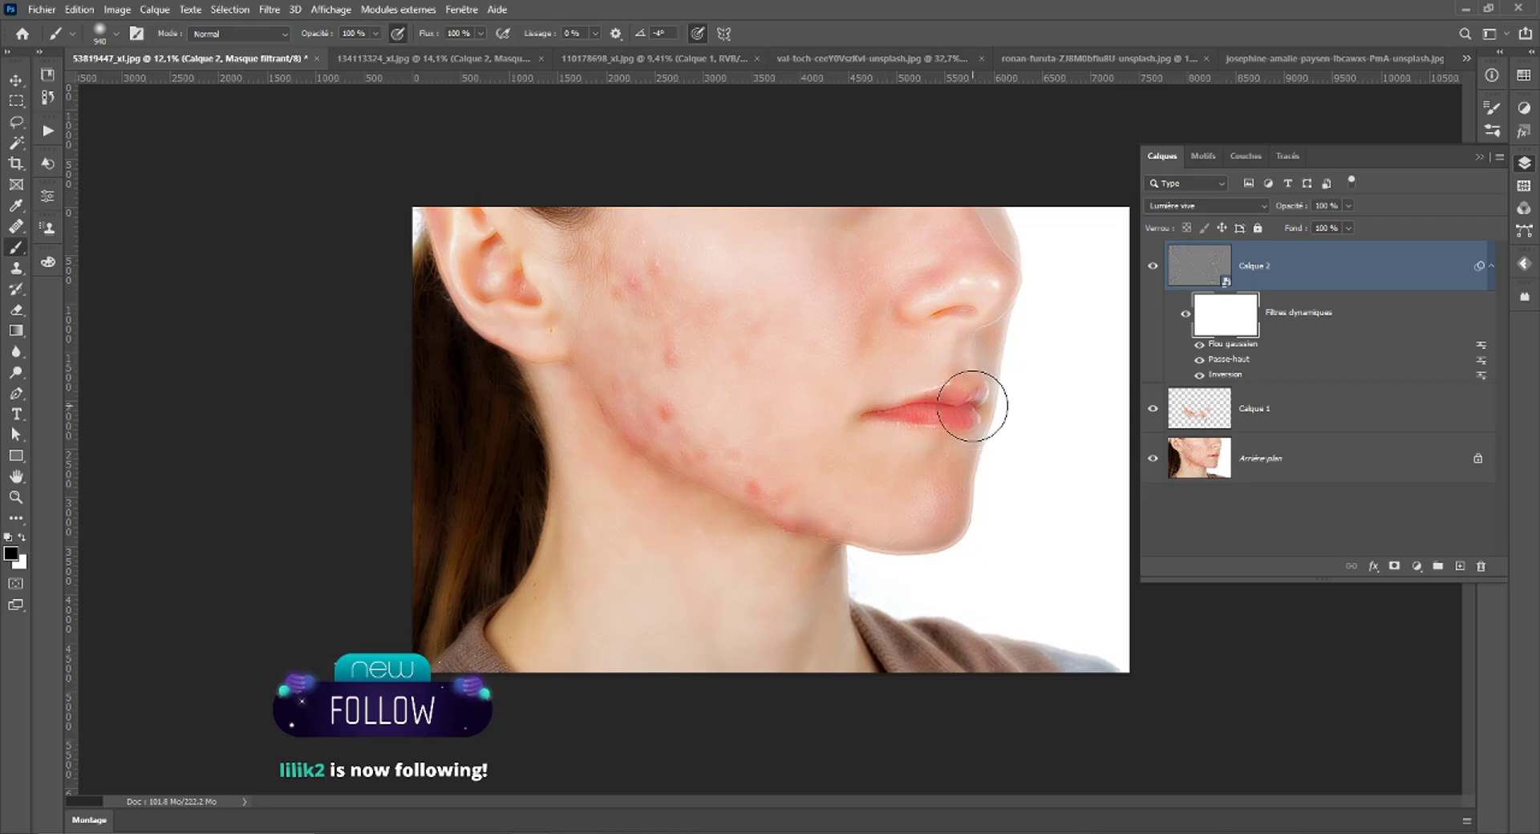
left_click(954, 401)
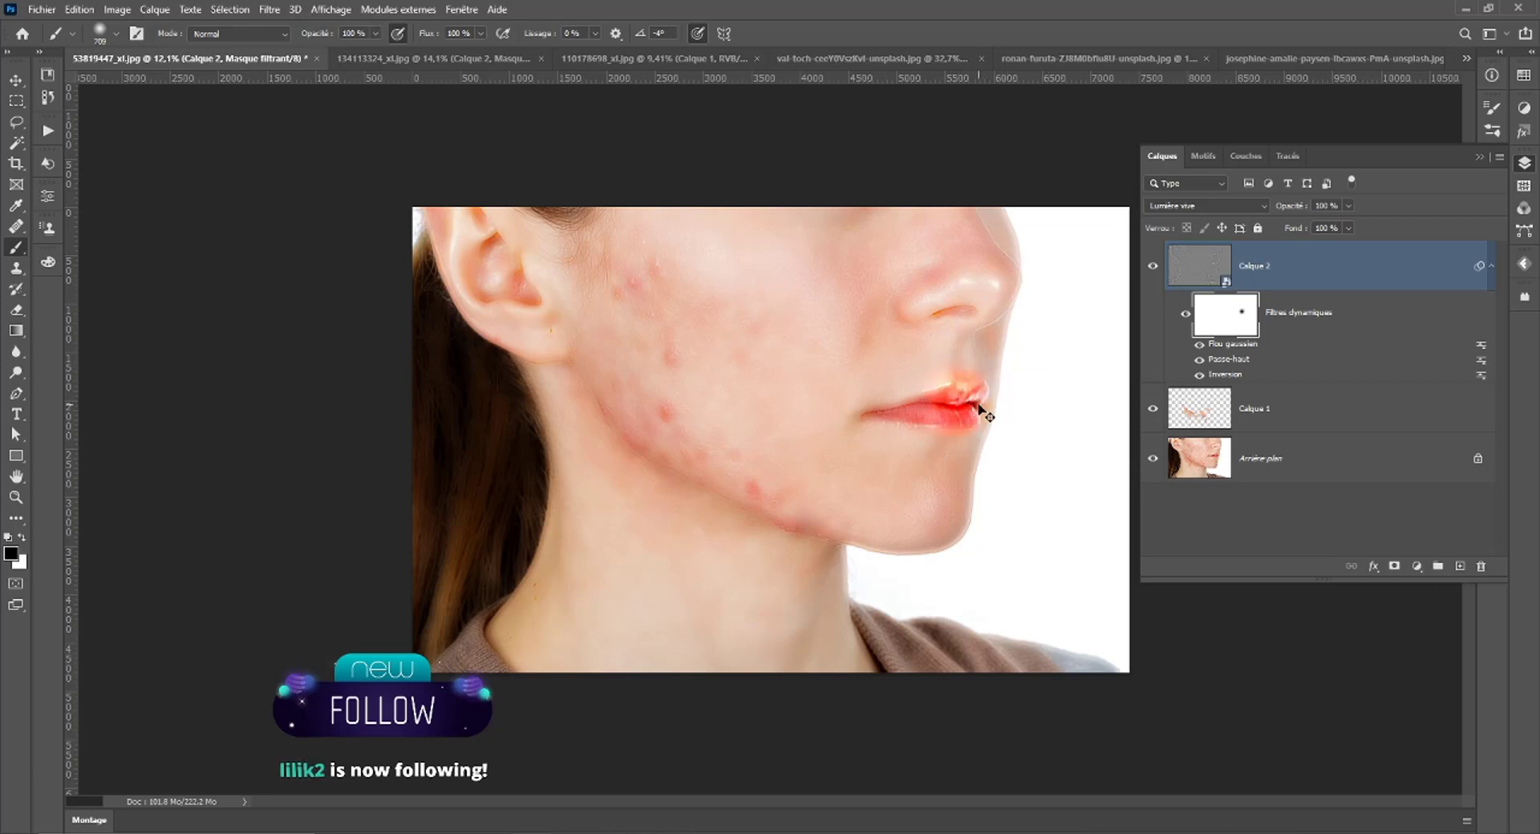
key("ctrl+z")
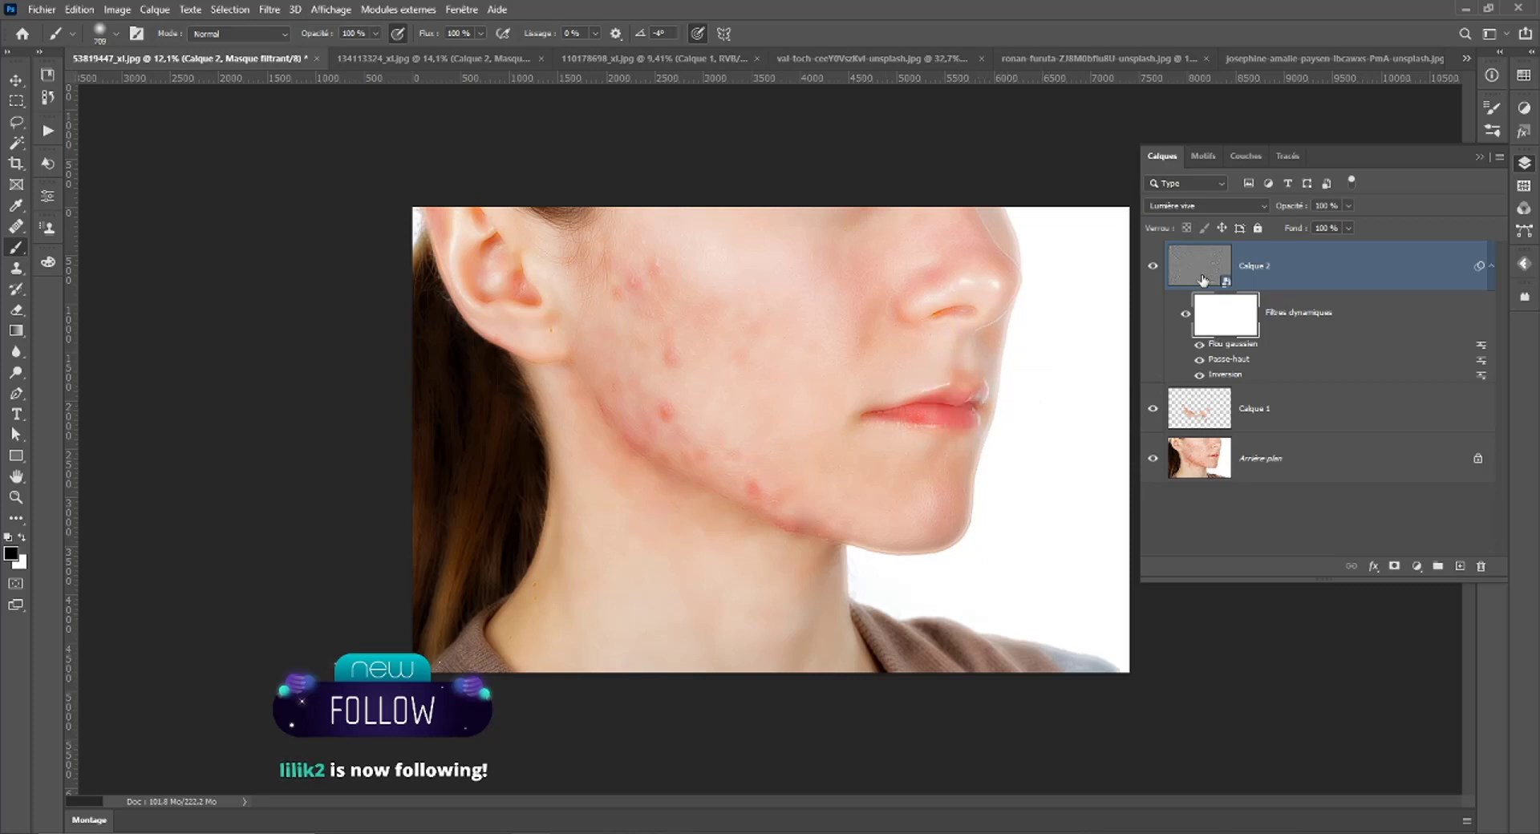
Add a layer mask to Calque 2 and paint the smoothing off the lips and ear.
left_click(1394, 567)
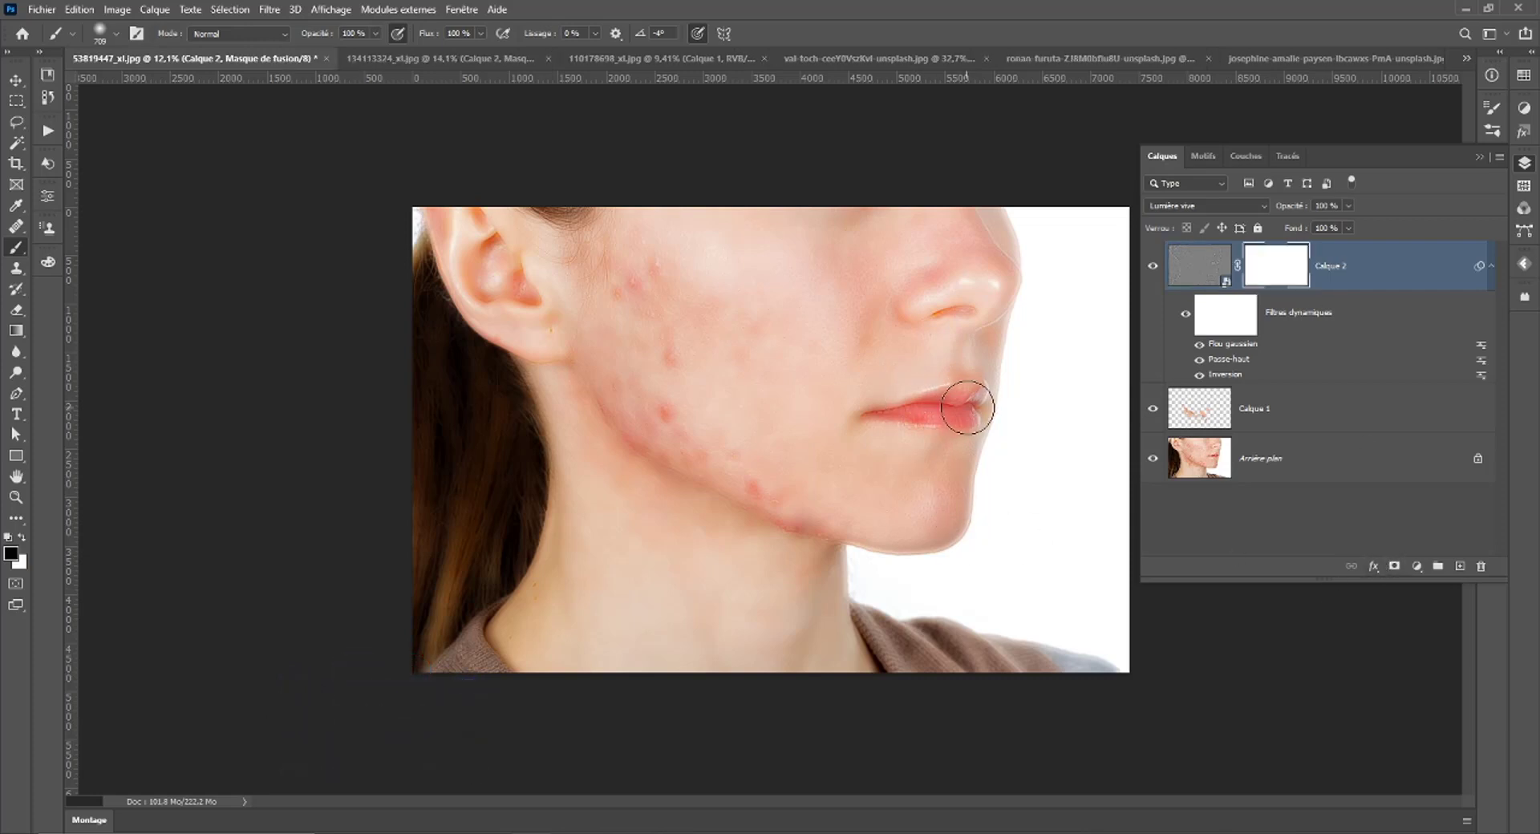
mouse_move(964, 409)
left_mouse_down()
mouse_move(909, 413)
mouse_move(973, 402)
left_mouse_up()
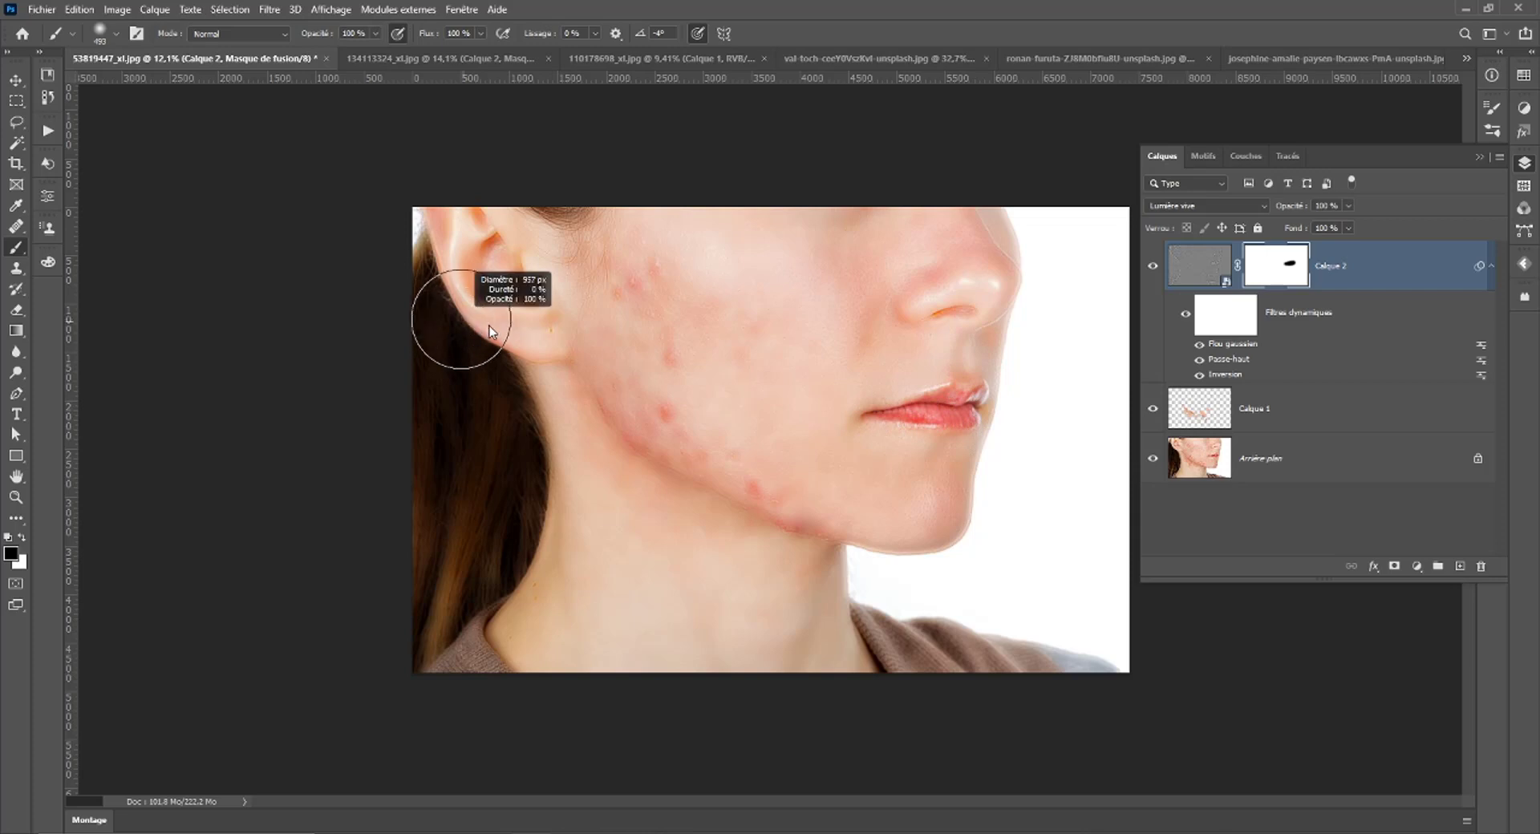
left_click_drag(447, 193, 513, 313)
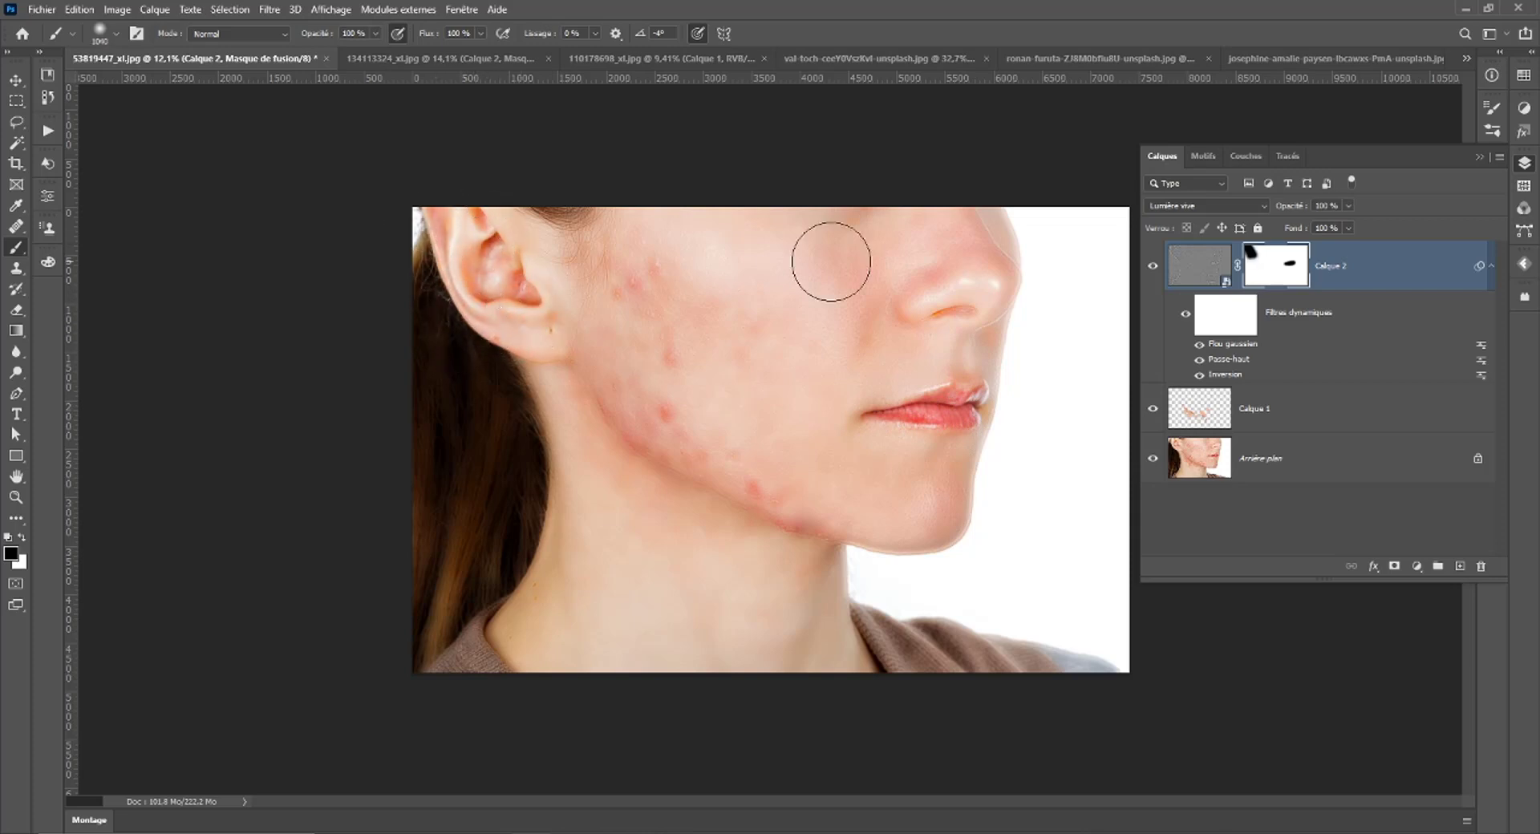
left_click_drag(998, 282, 974, 305)
left_click_drag(974, 302, 1011, 303)
Partly mask the nose at 43% brush opacity, then compare with the smoothing hidden.
left_click(375, 33)
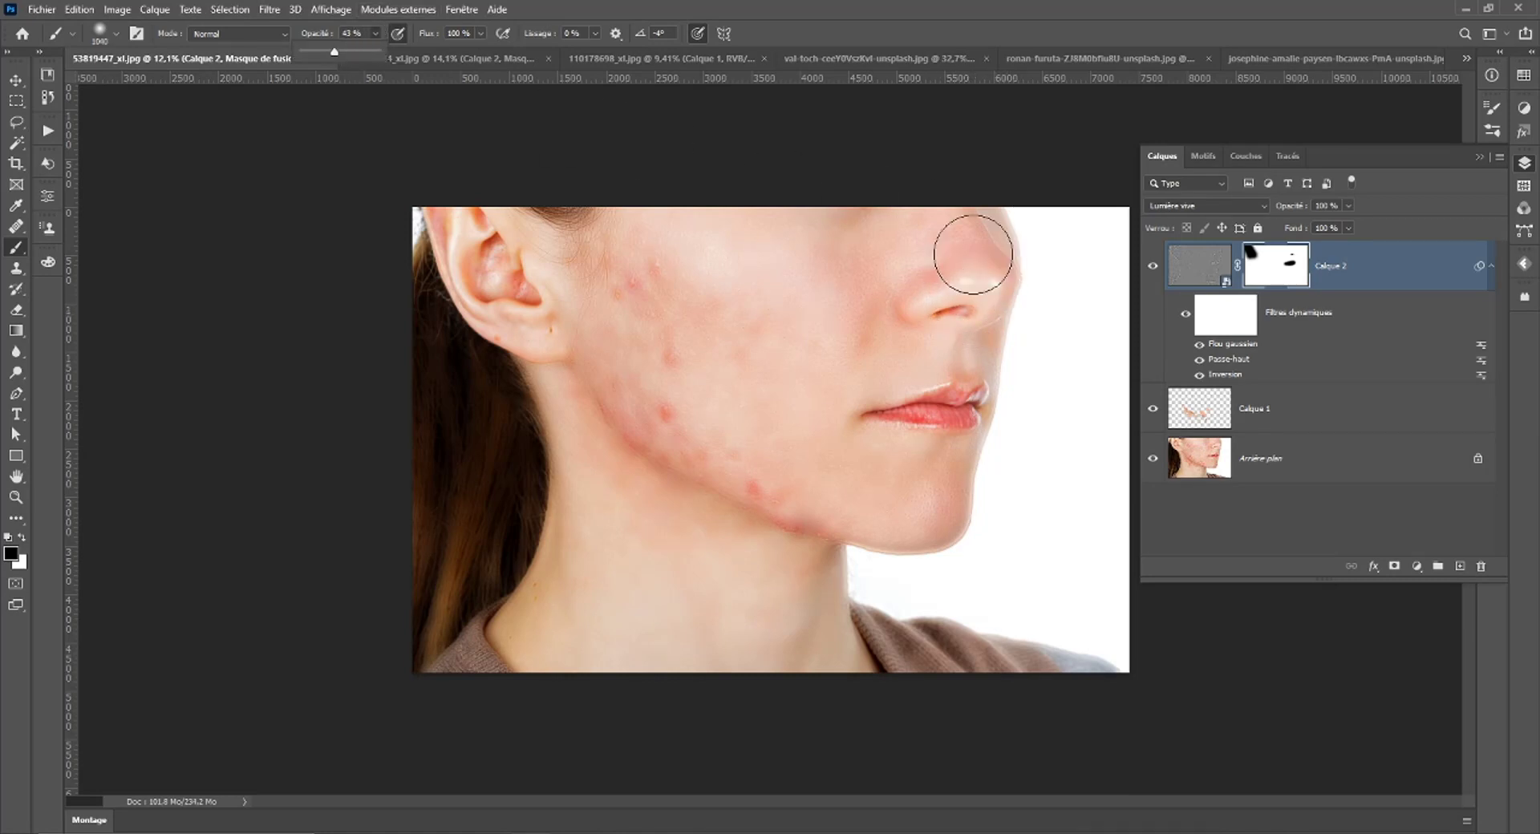
left_click_drag(973, 254, 993, 268)
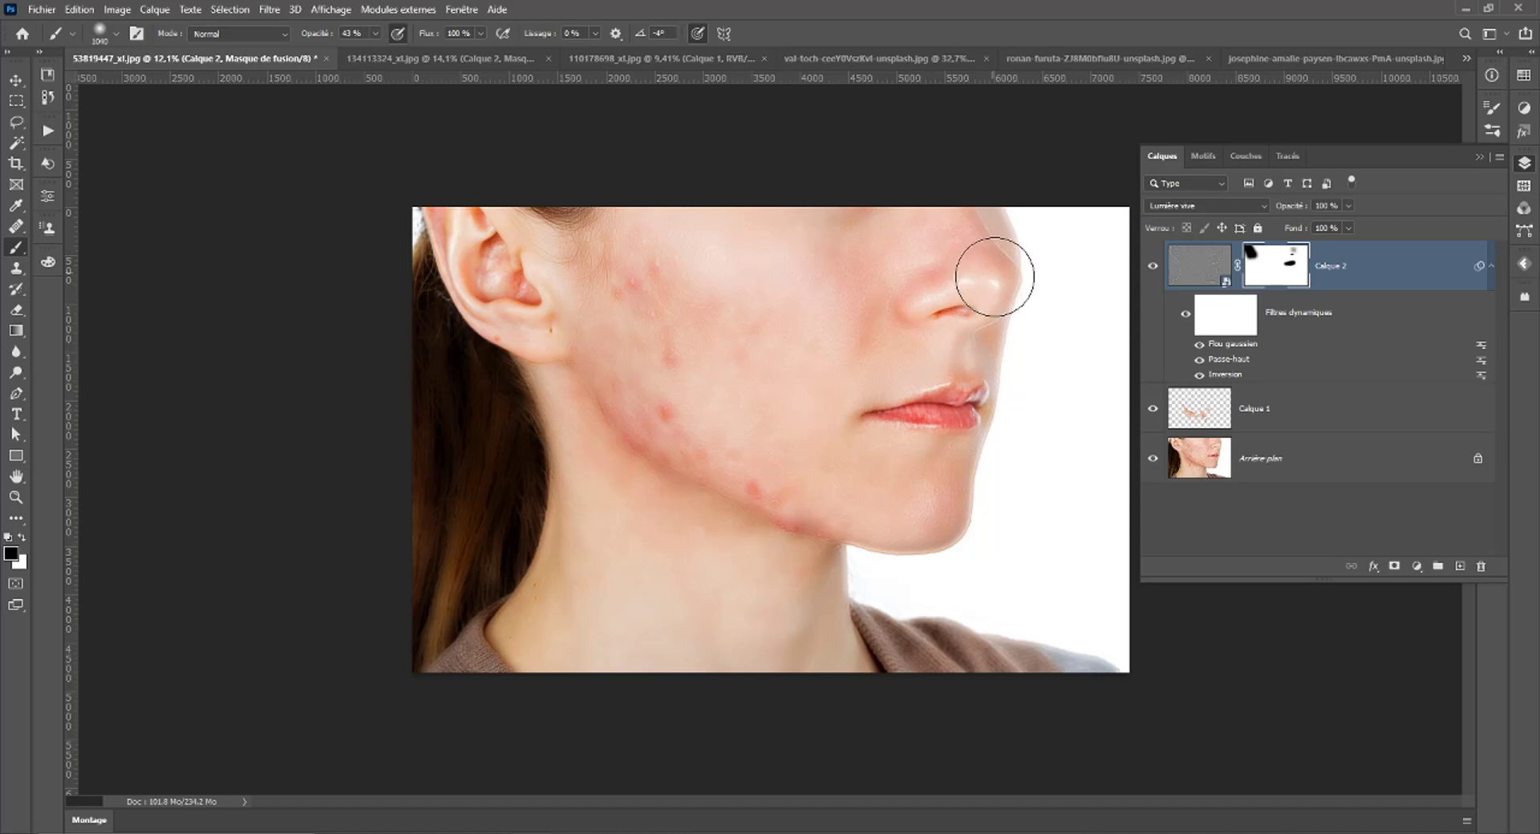
left_click(1153, 266)
left_click(1153, 266)
Compare Calque 2 hidden and shown, zoom in, and select Calque 1.
left_click(1152, 266)
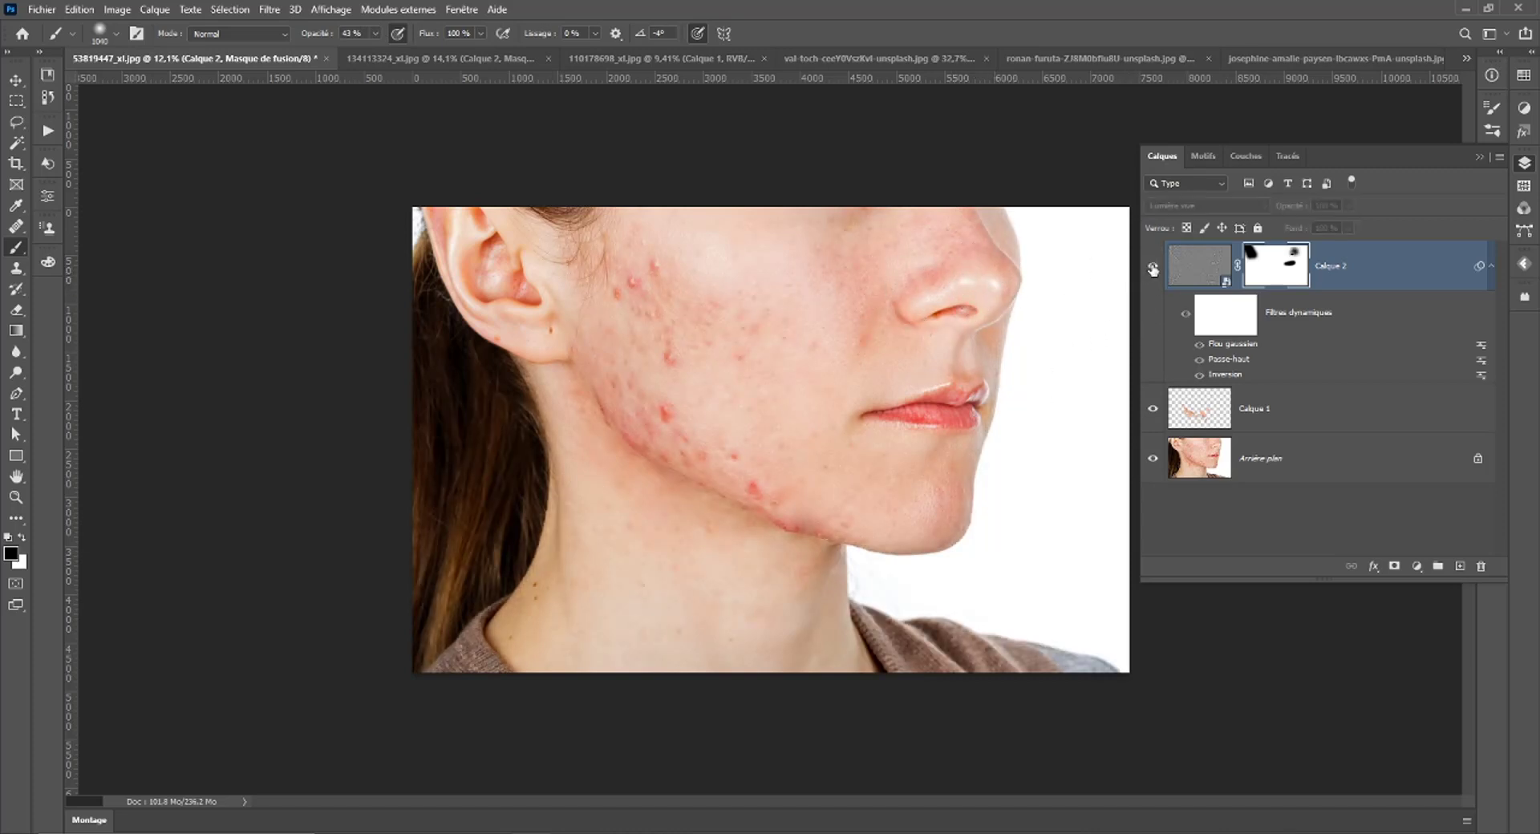
left_click(1153, 267)
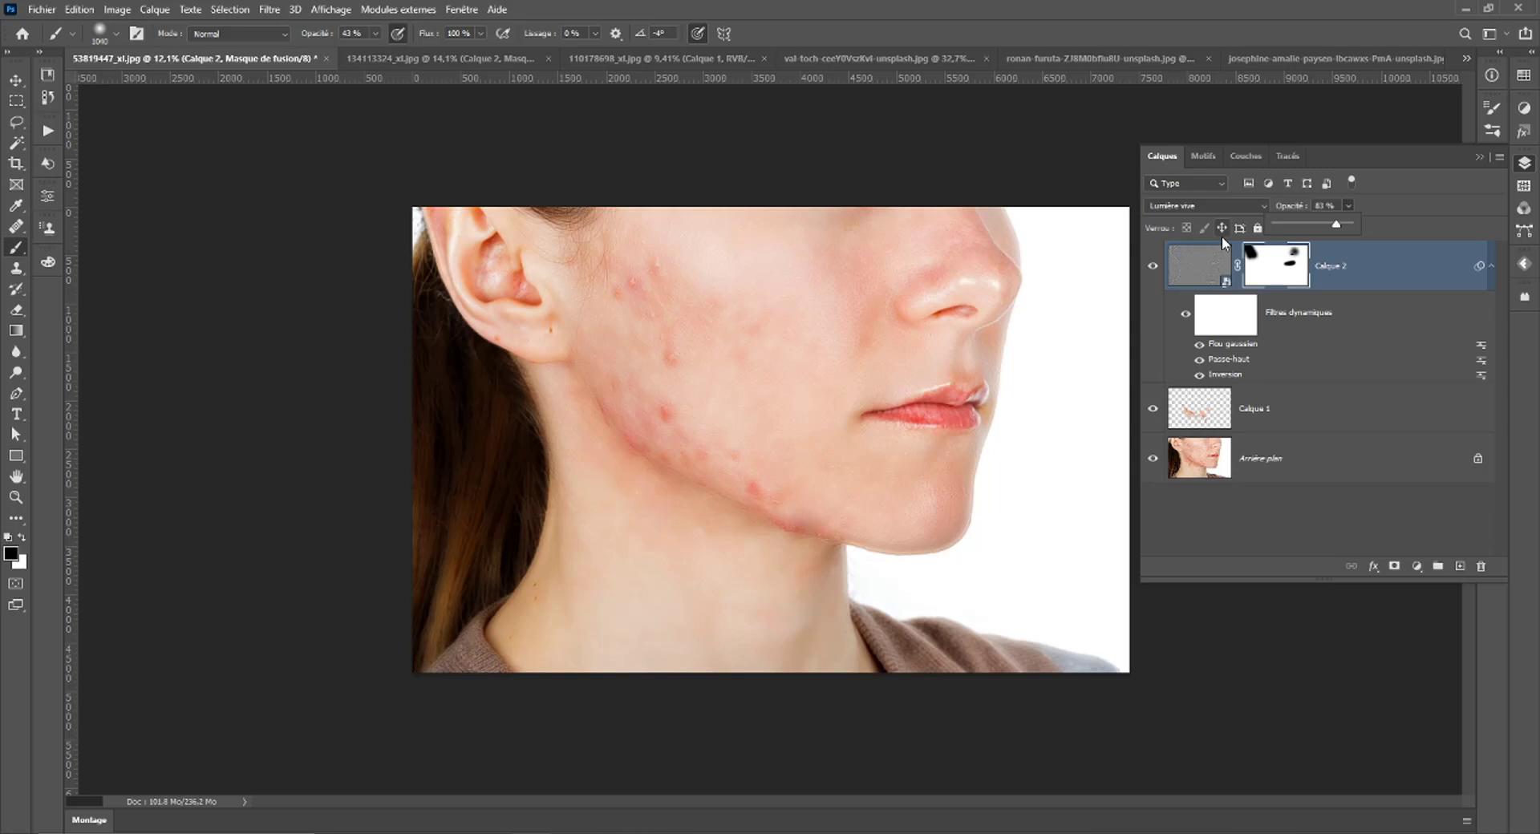
scroll(667, 417, "up", 1)
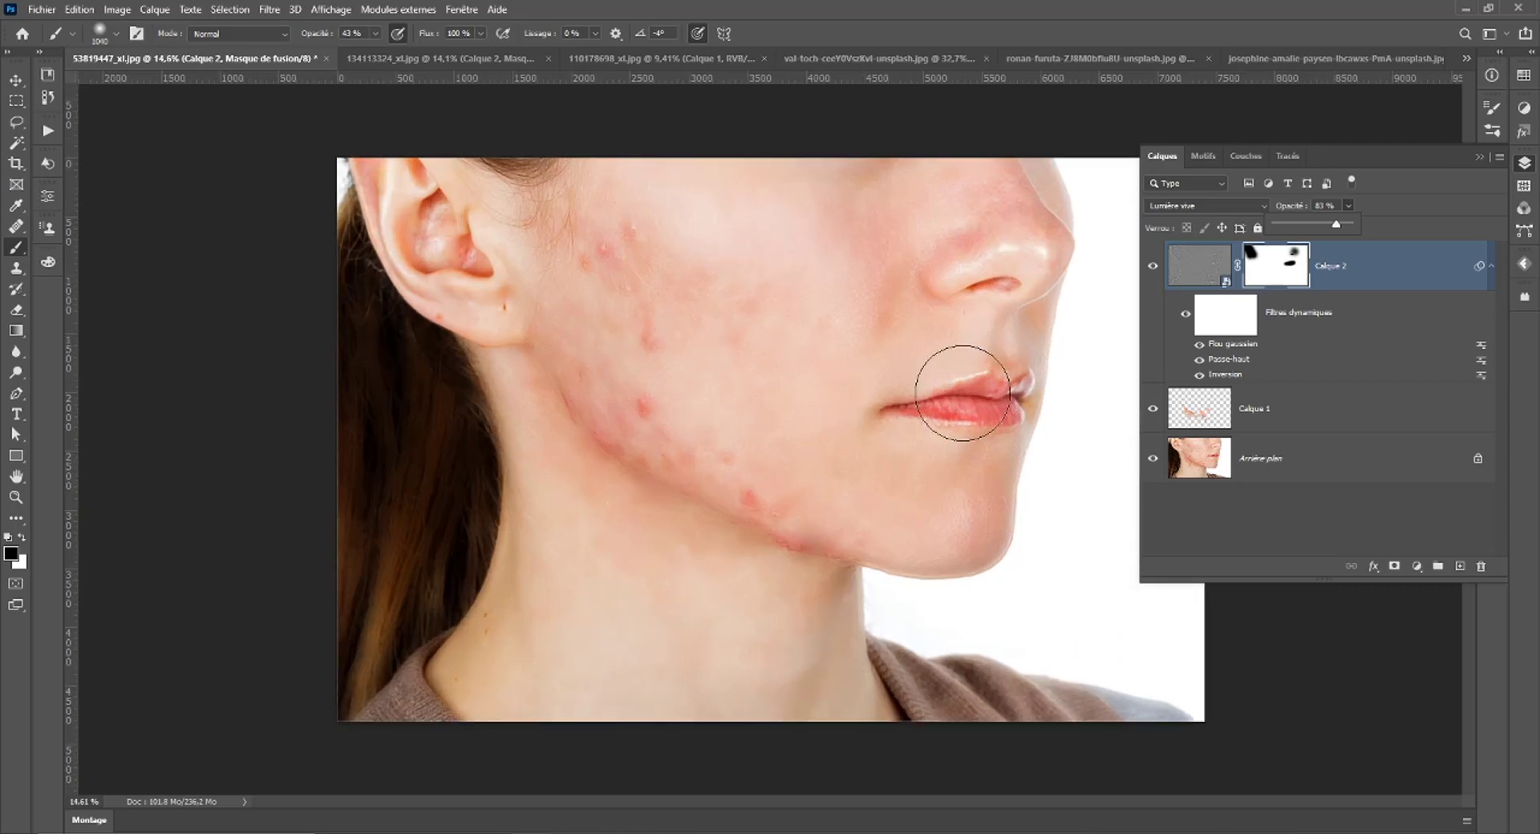
left_click(1302, 426)
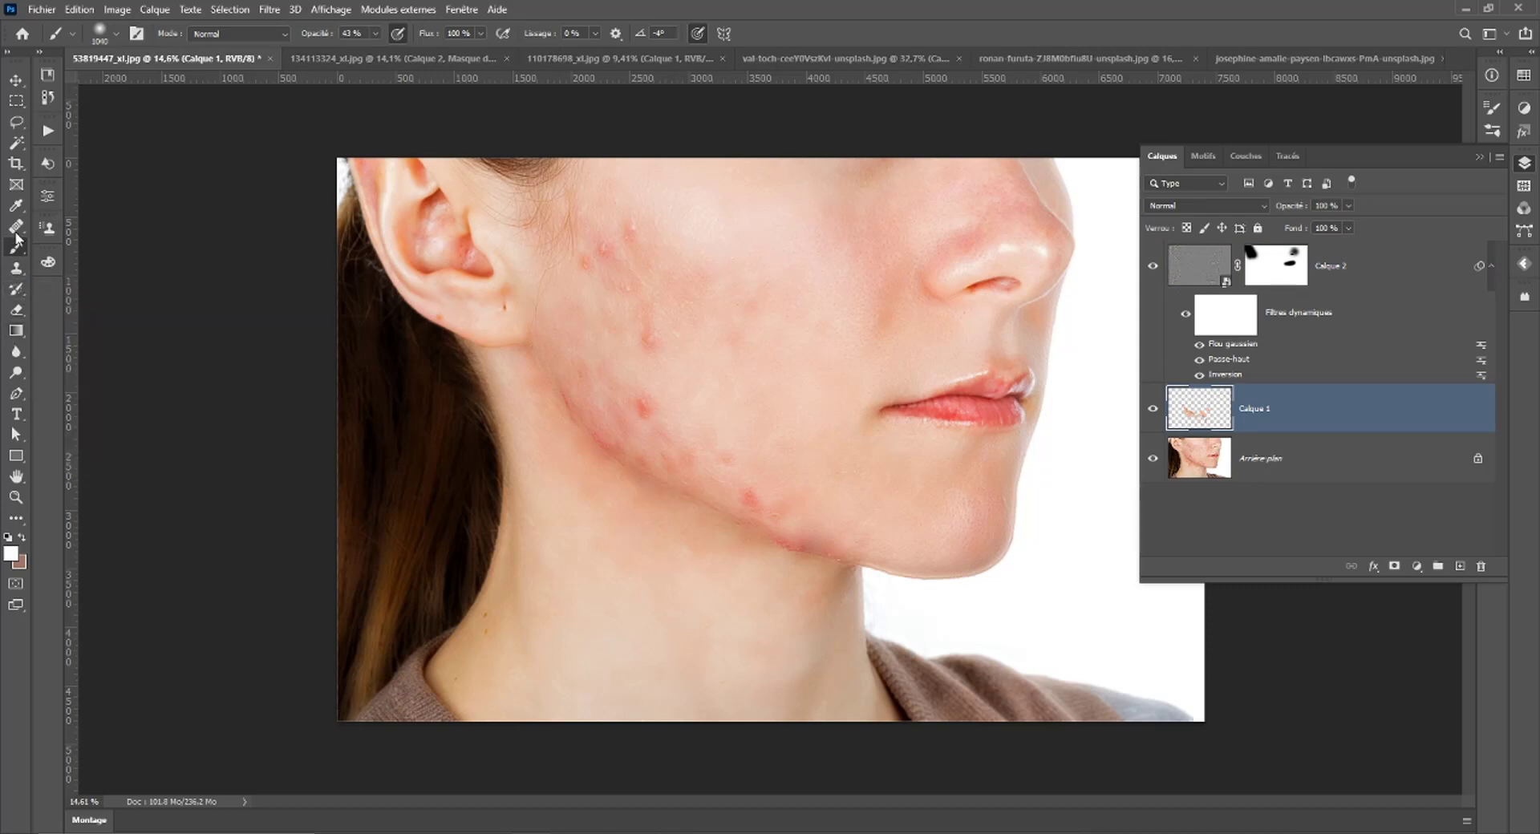
Browse the bridge, kitten and profile documents, then return to the acne portrait.
right_click(13, 257)
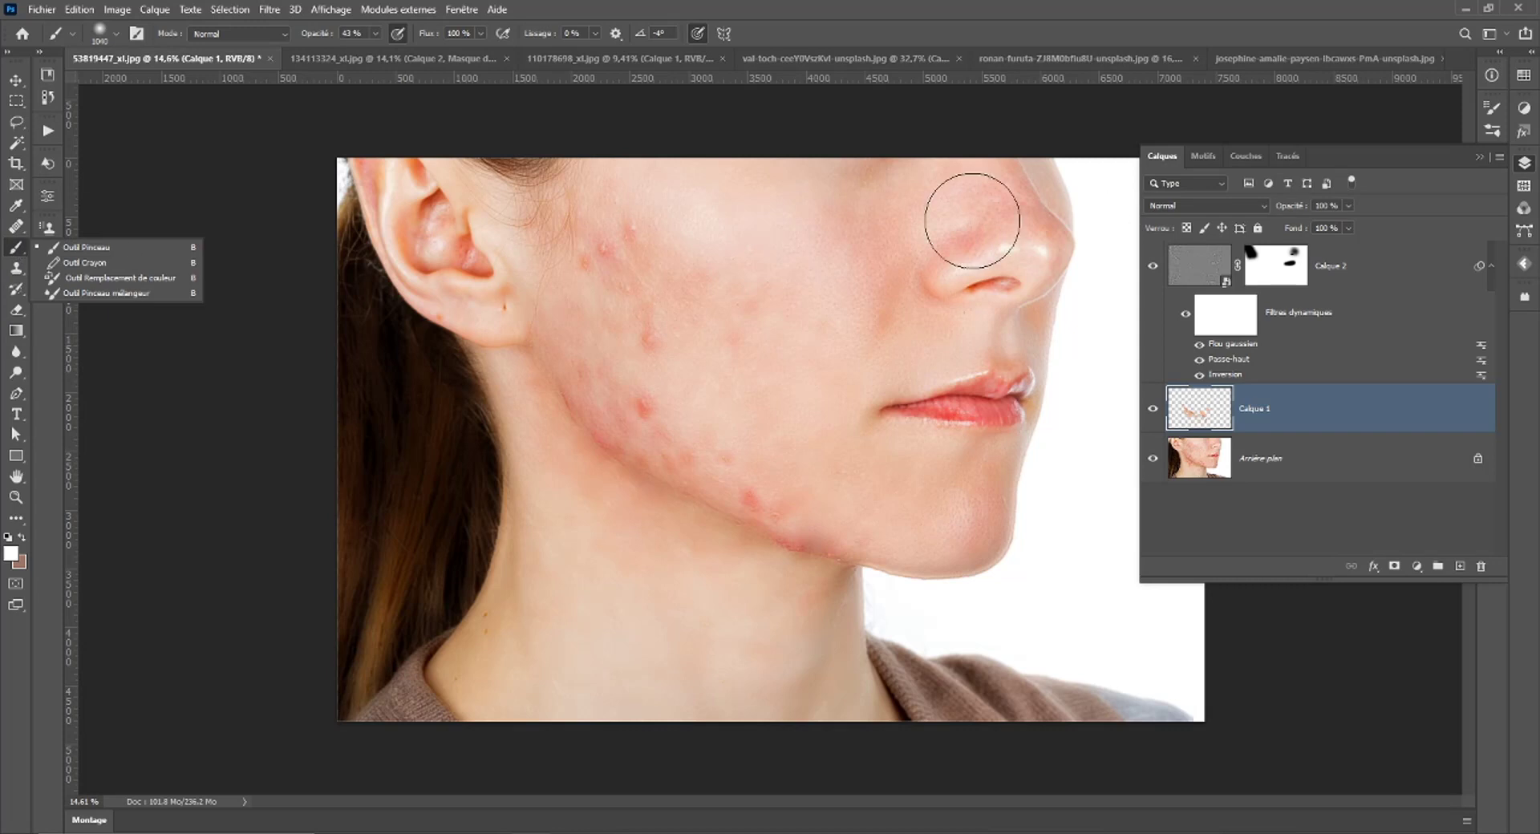
left_click(1083, 59)
left_click(335, 58)
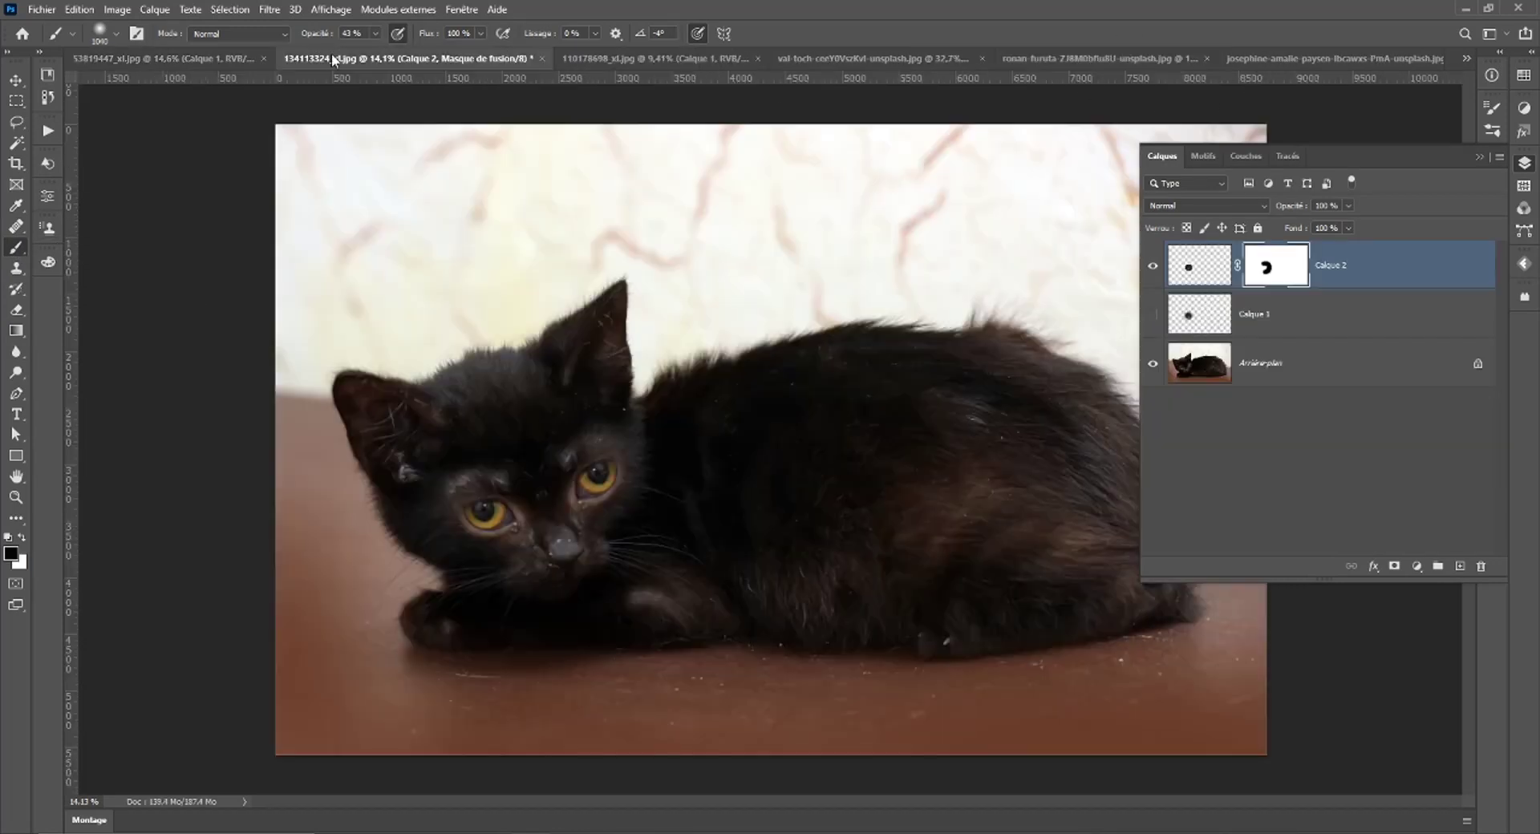
left_click(637, 60)
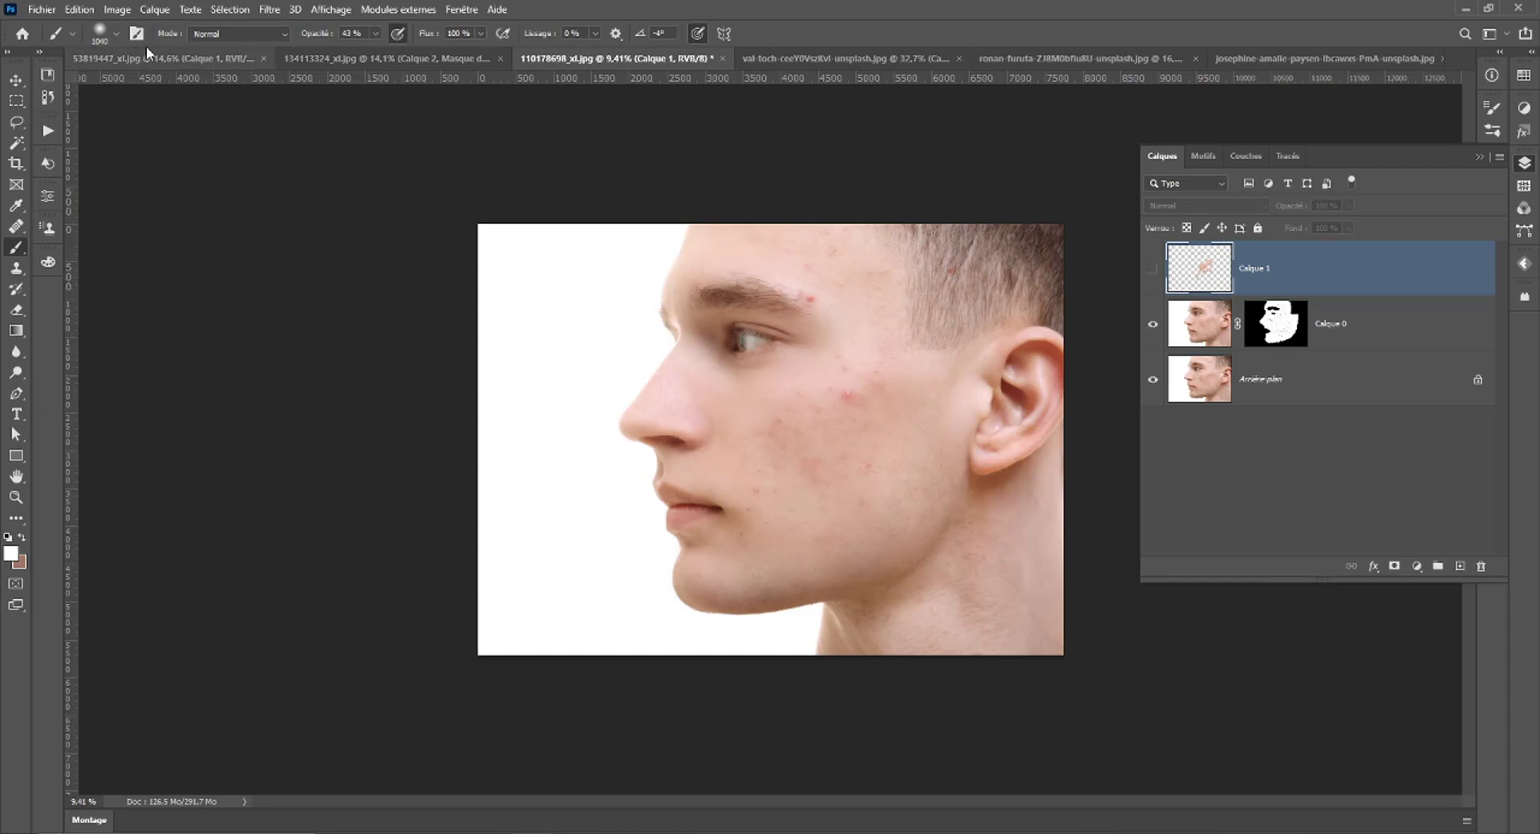
left_click(176, 60)
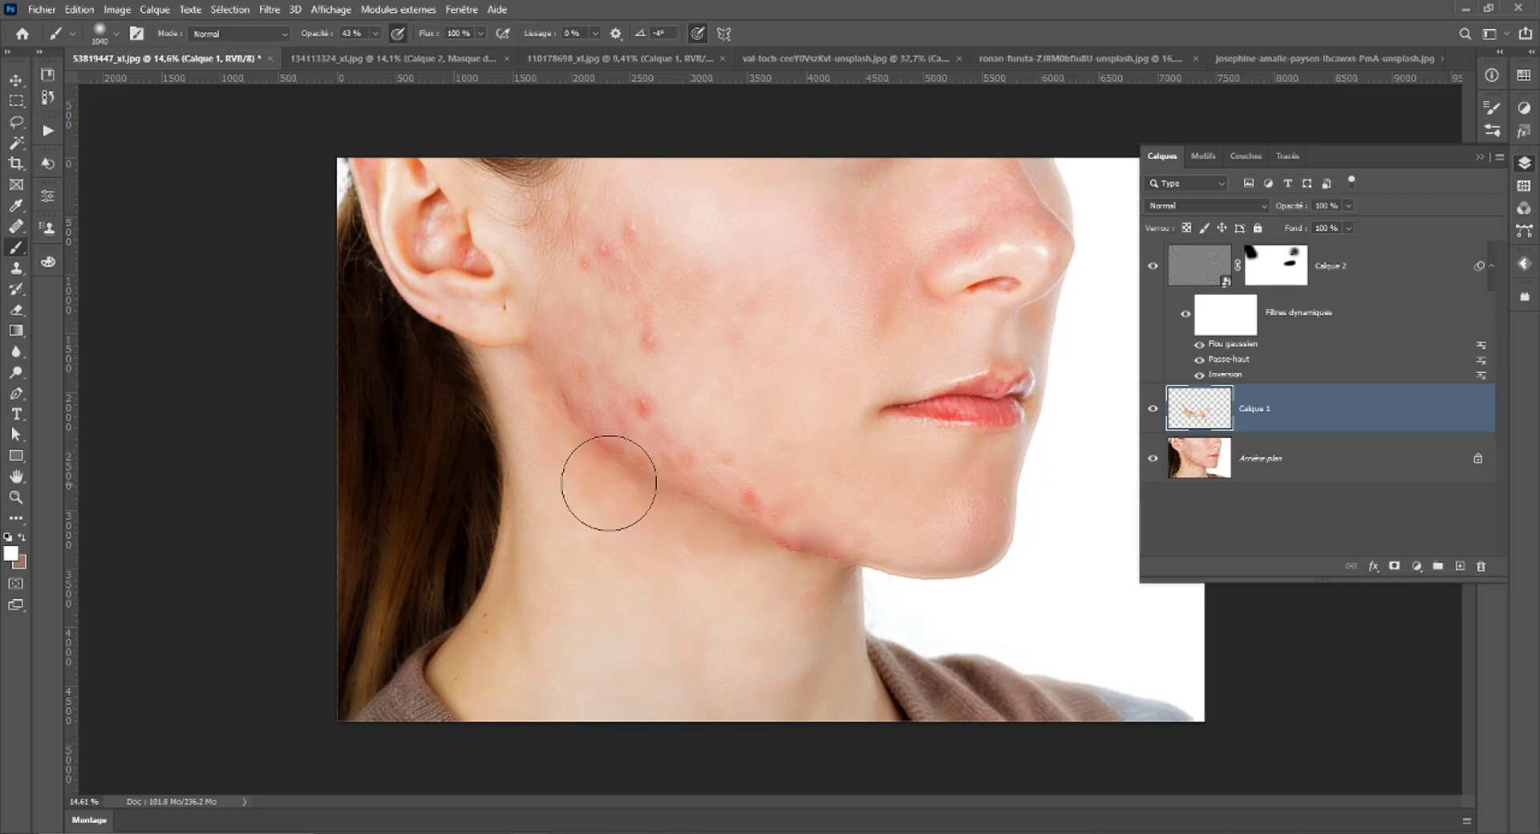
Heal an acne spot on the cheek with the Spot Healing Brush, resized to about 364 px.
left_click(13, 293)
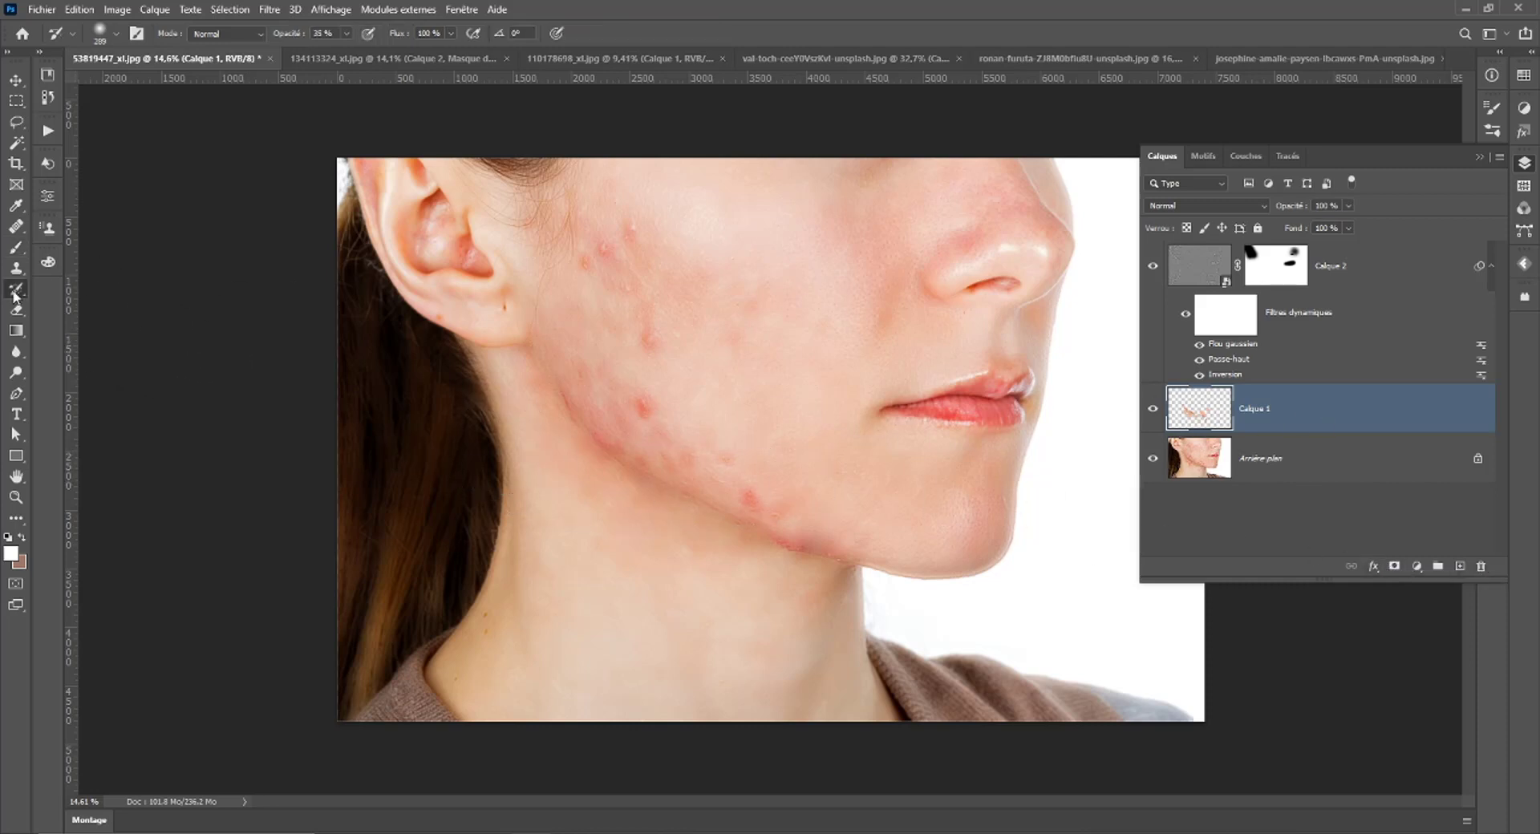
left_click(14, 249)
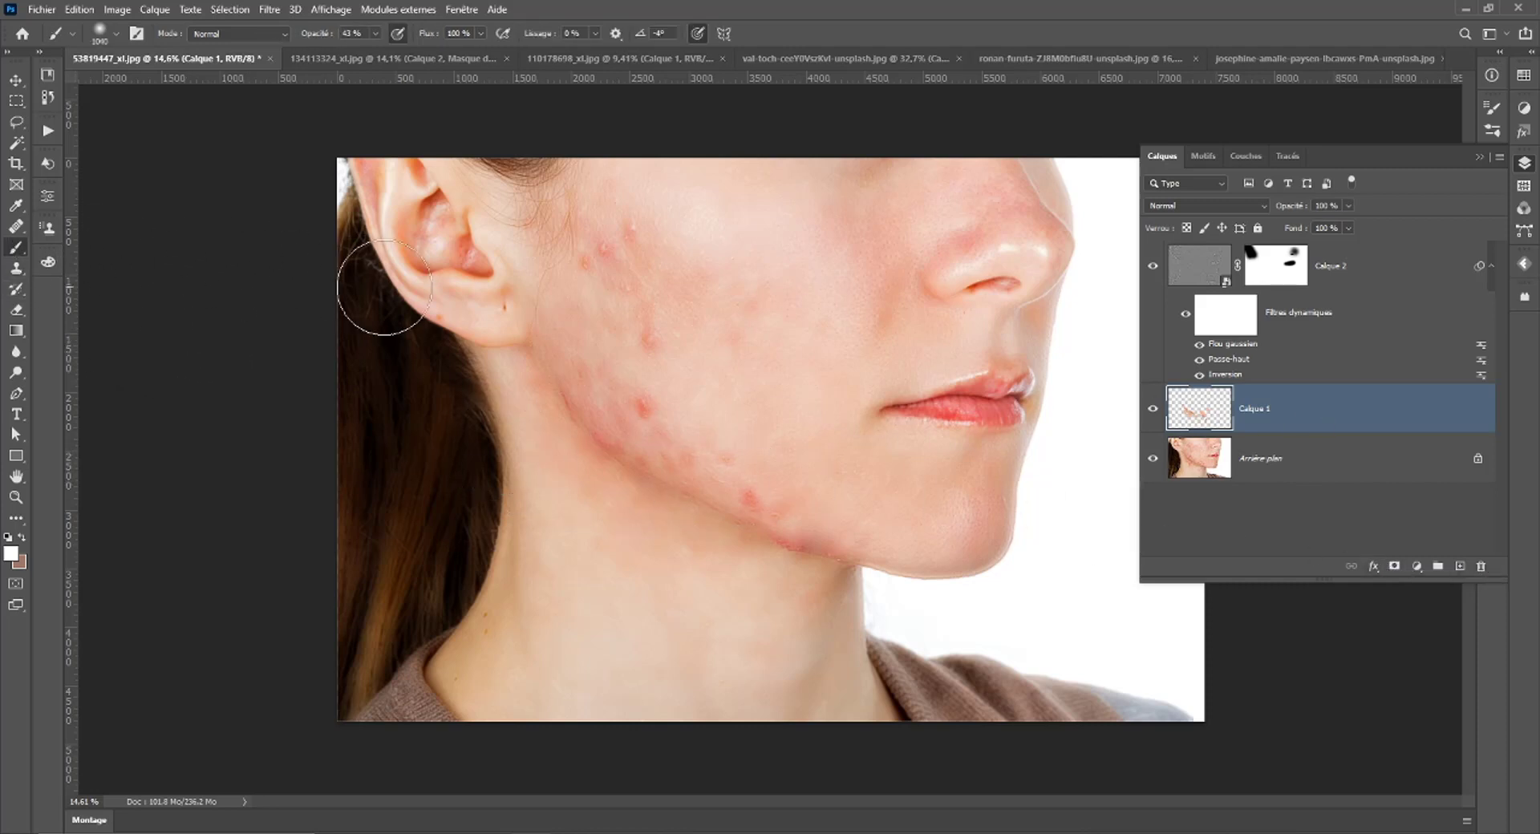
left_click_drag(770, 357, 750, 366)
left_click(17, 227)
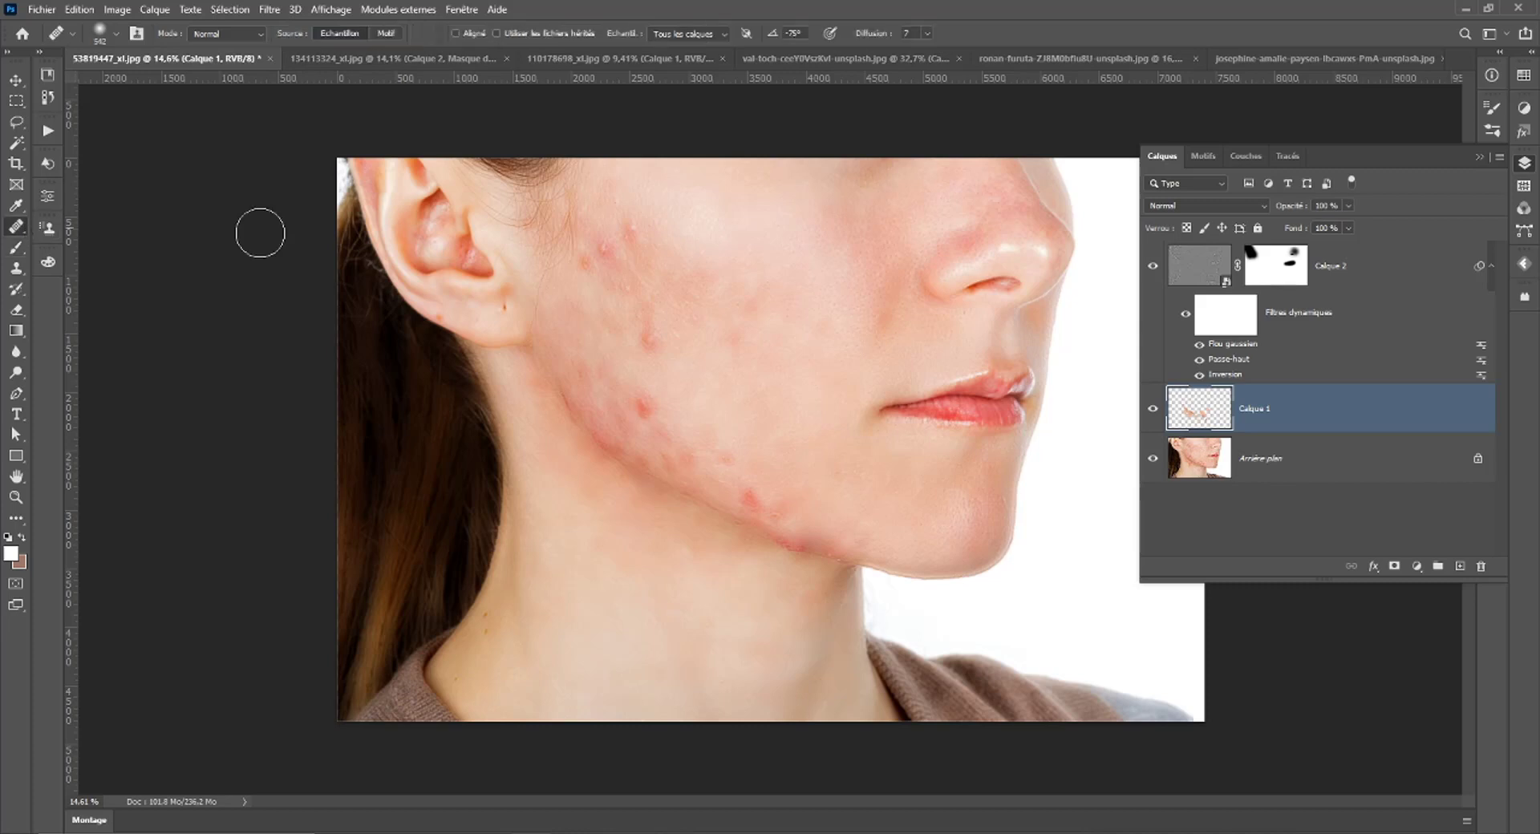
left_click(628, 232)
left_click_drag(716, 285, 697, 285)
Add an empty layer above Calque 2 and enlarge the healing brush to about 406 px.
left_click(1377, 305)
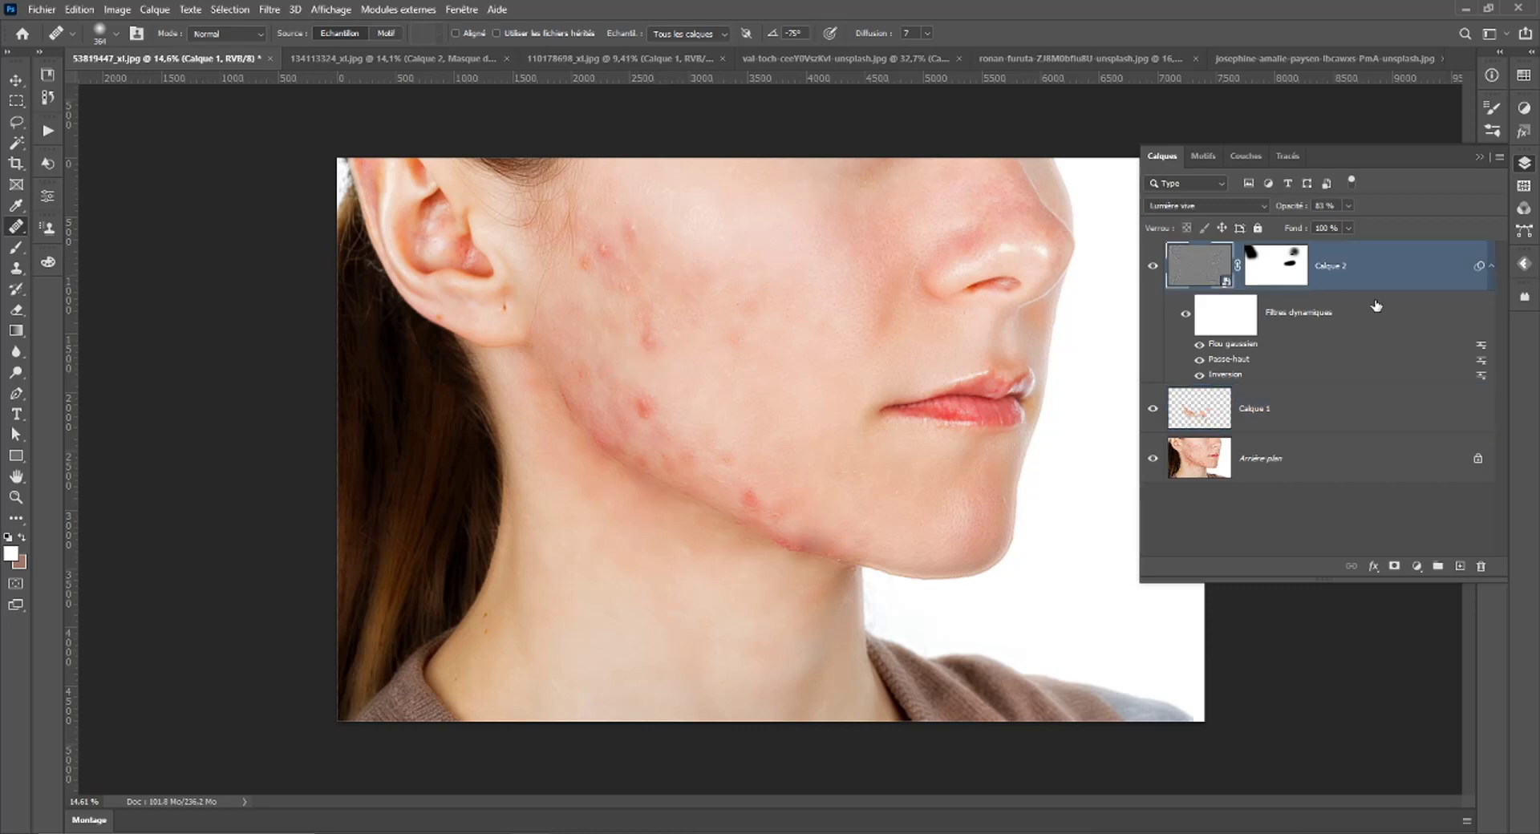
left_click(1460, 566)
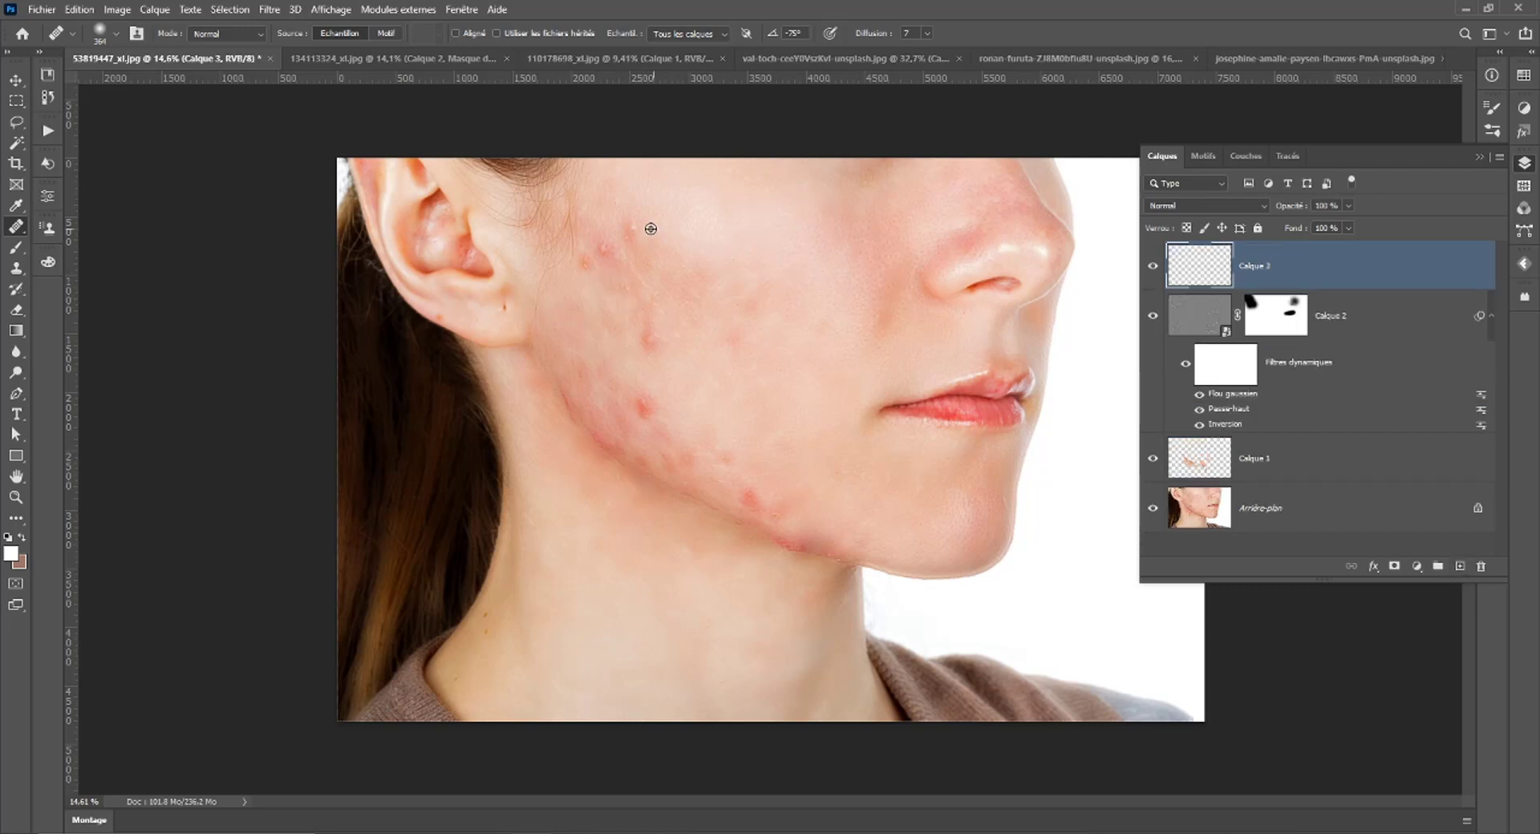
left_click_drag(606, 253, 743, 245)
left_click(1152, 317)
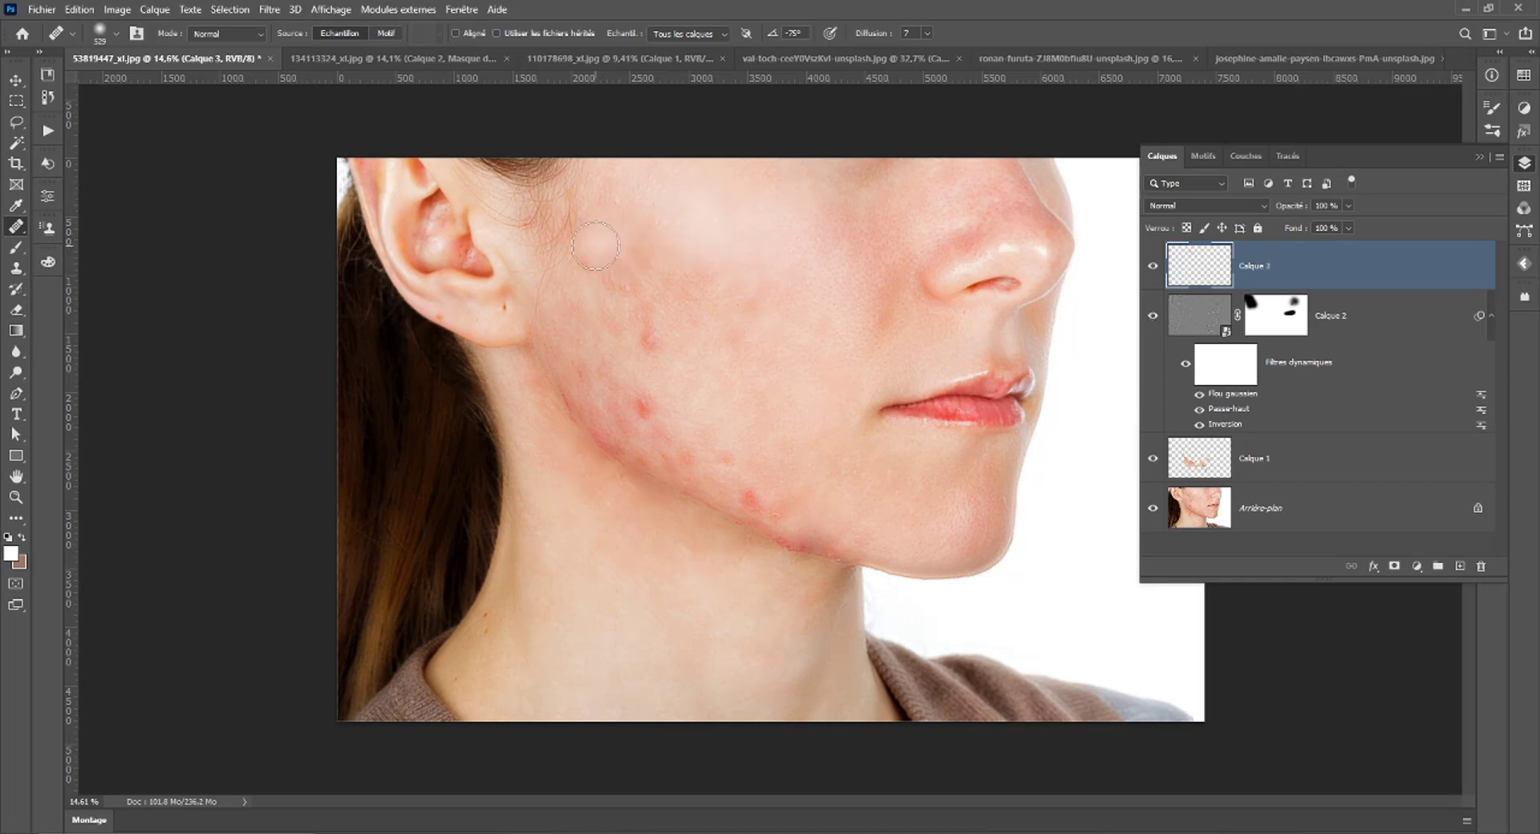
Heal the red pimples and blemishes across the upper cheek and jaw.
left_click_drag(595, 245, 603, 258)
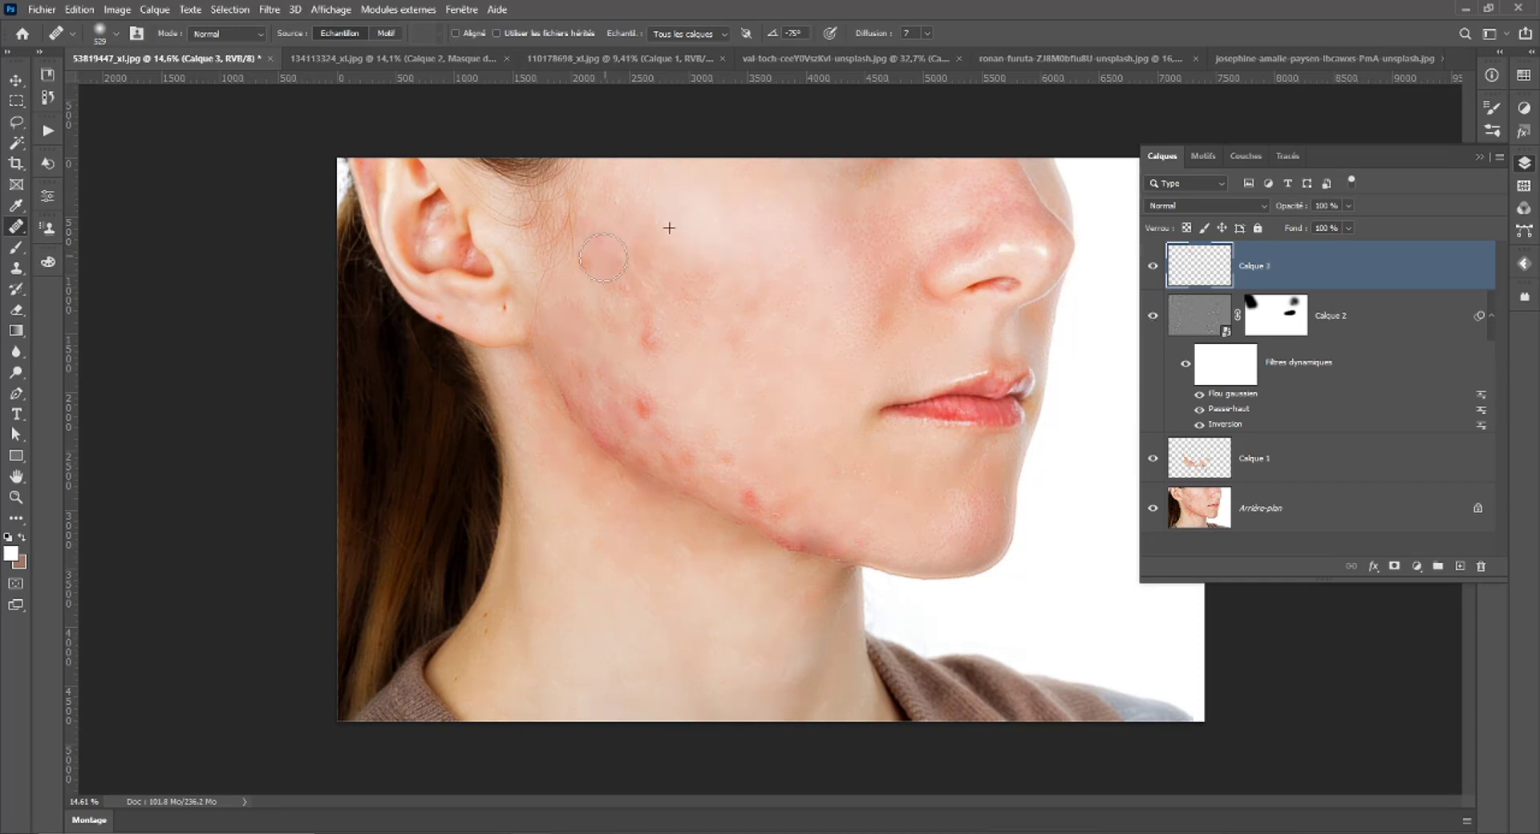
left_click(697, 215, "alt")
left_click(646, 340)
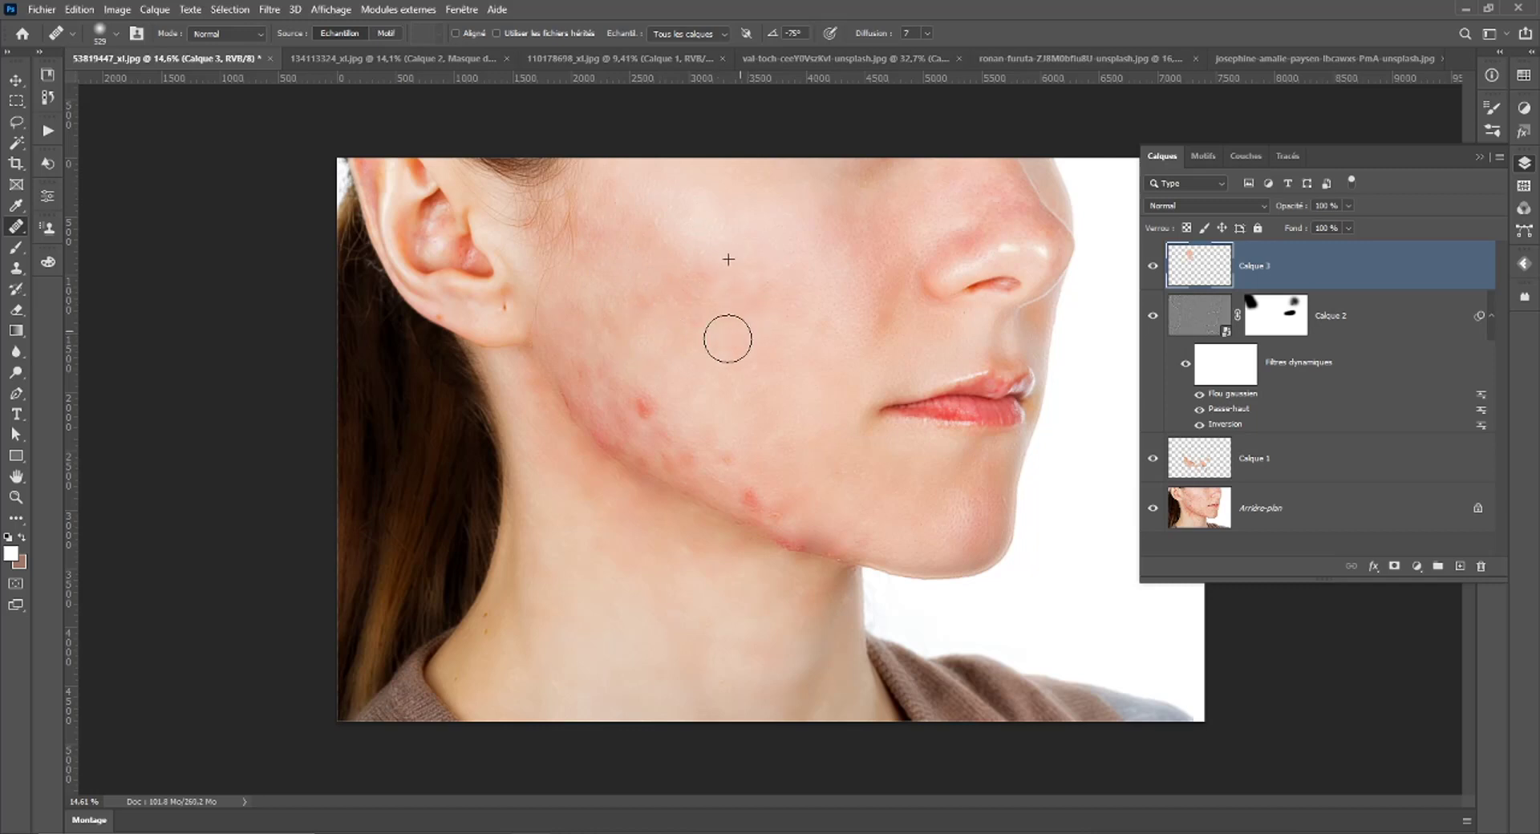
left_click_drag(663, 302, 730, 312)
left_click(644, 406)
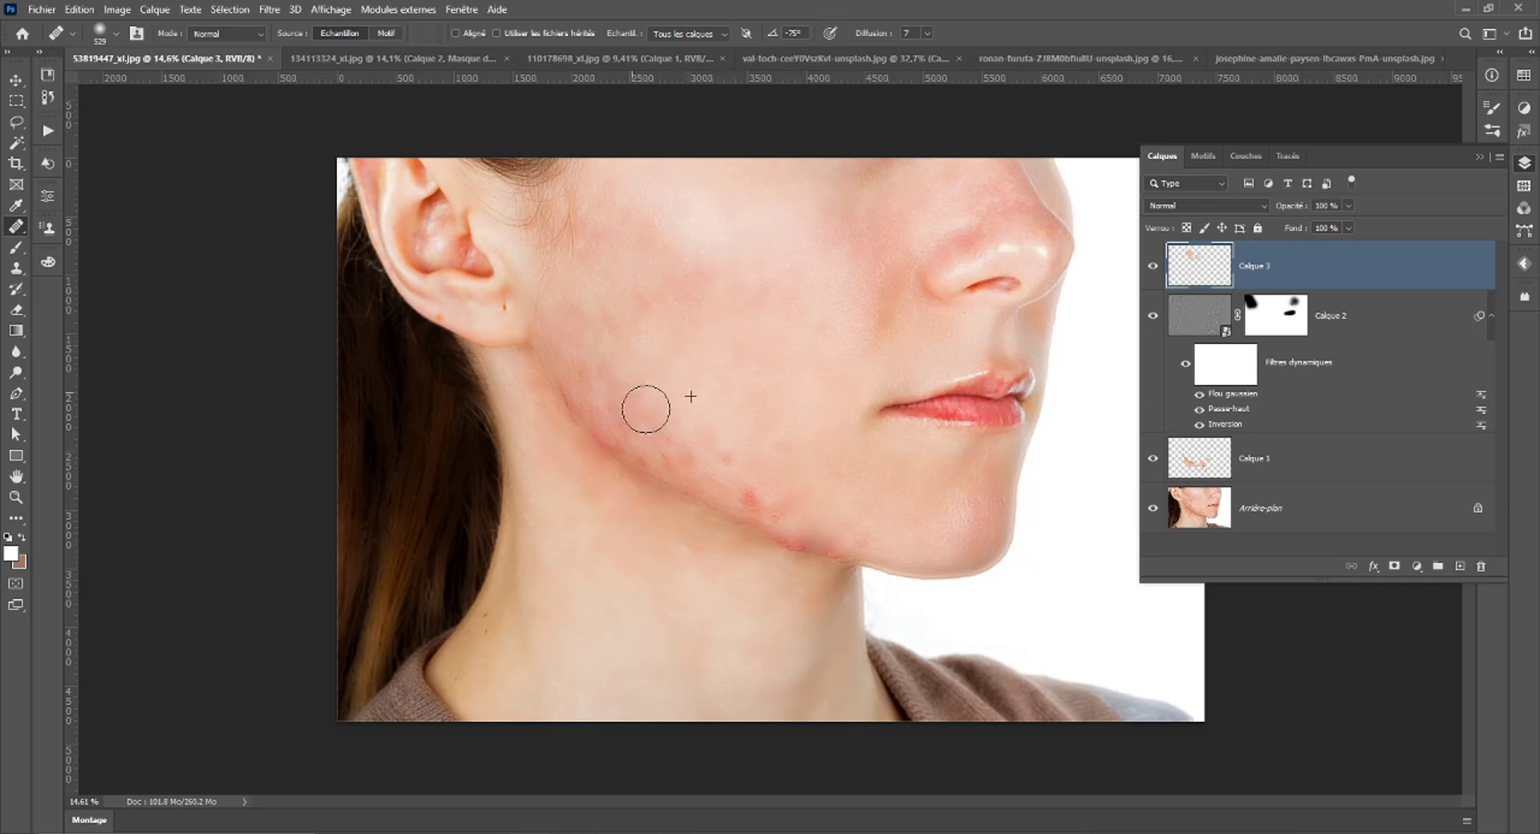
Heal the red blemishes along the jawline, resizing the brush between about 679 and 323 px.
right_click(738, 425, "alt")
right_click(676, 401, "alt")
mouse_move(594, 392)
left_mouse_down()
mouse_move(733, 464)
mouse_move(722, 454)
left_mouse_up()
left_click(700, 357, "alt")
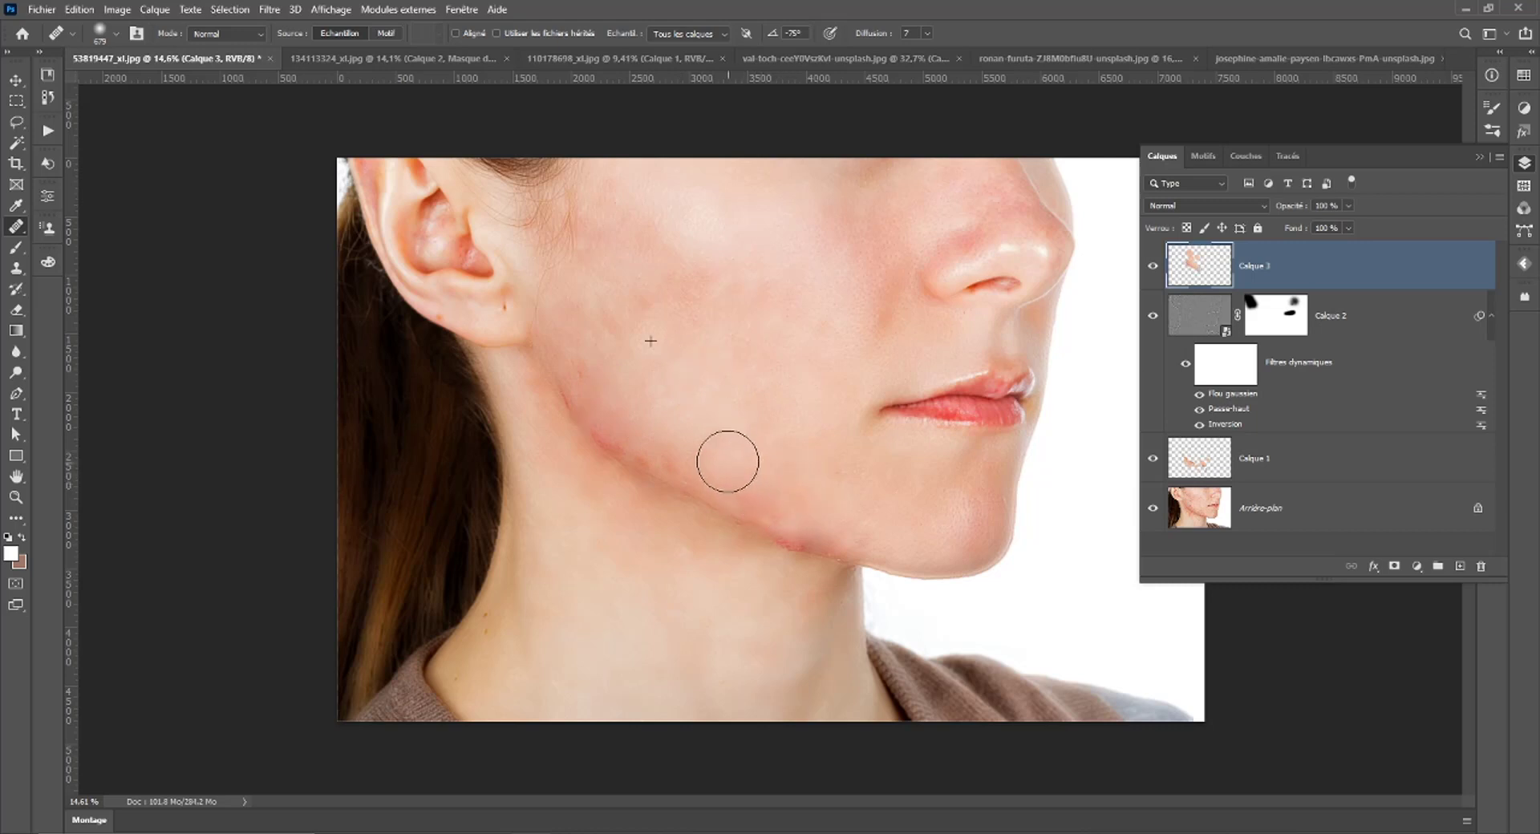
right_click(695, 341, "alt")
left_click_drag(682, 346, 692, 336)
Compare the retouch against the original skin and zoom into the jawline.
scroll(730, 551, "down", 1)
scroll(731, 550, "down", 1)
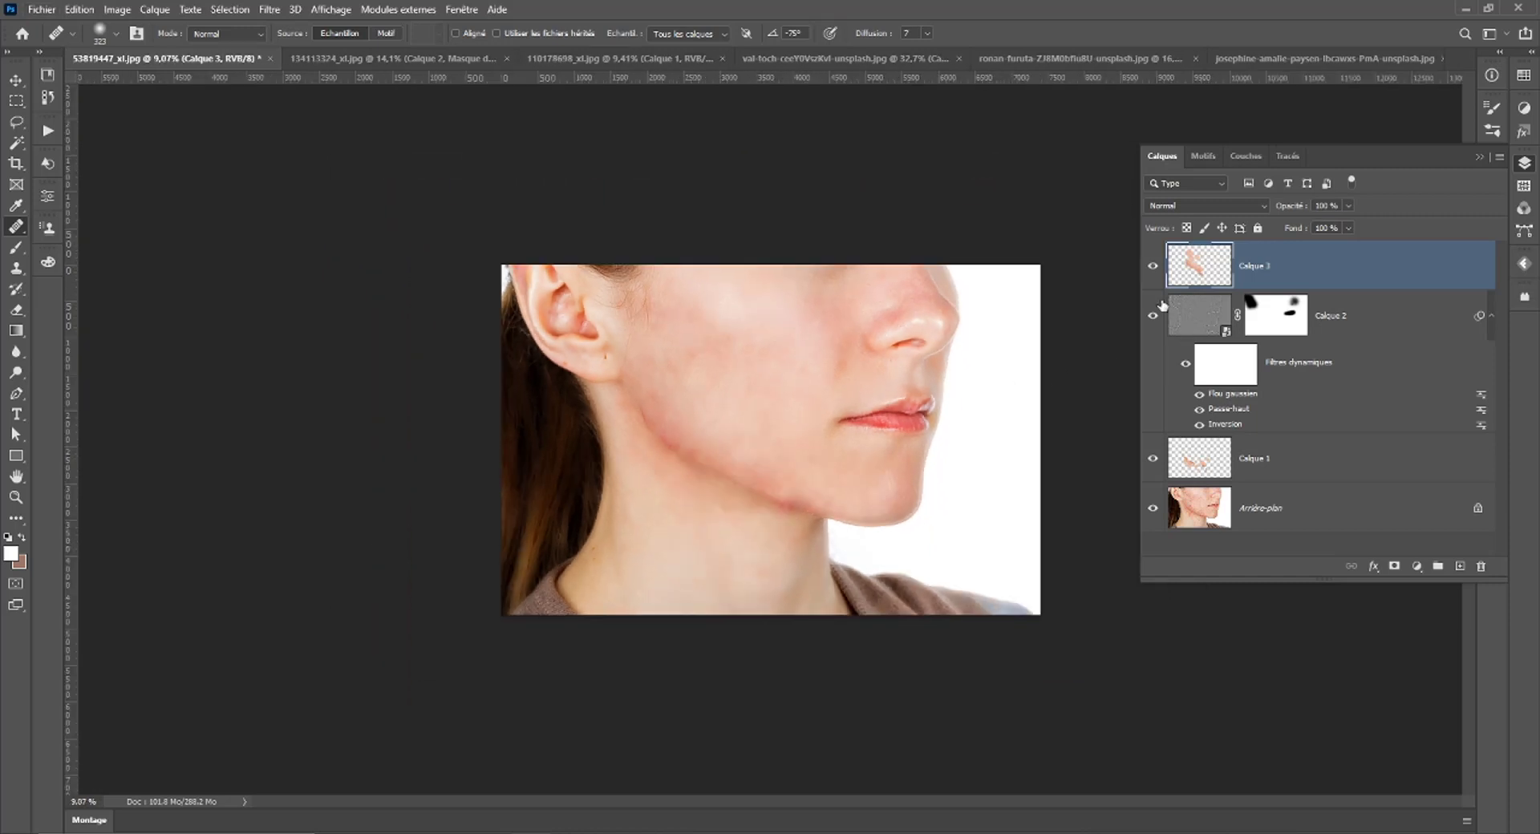
left_click(1151, 453)
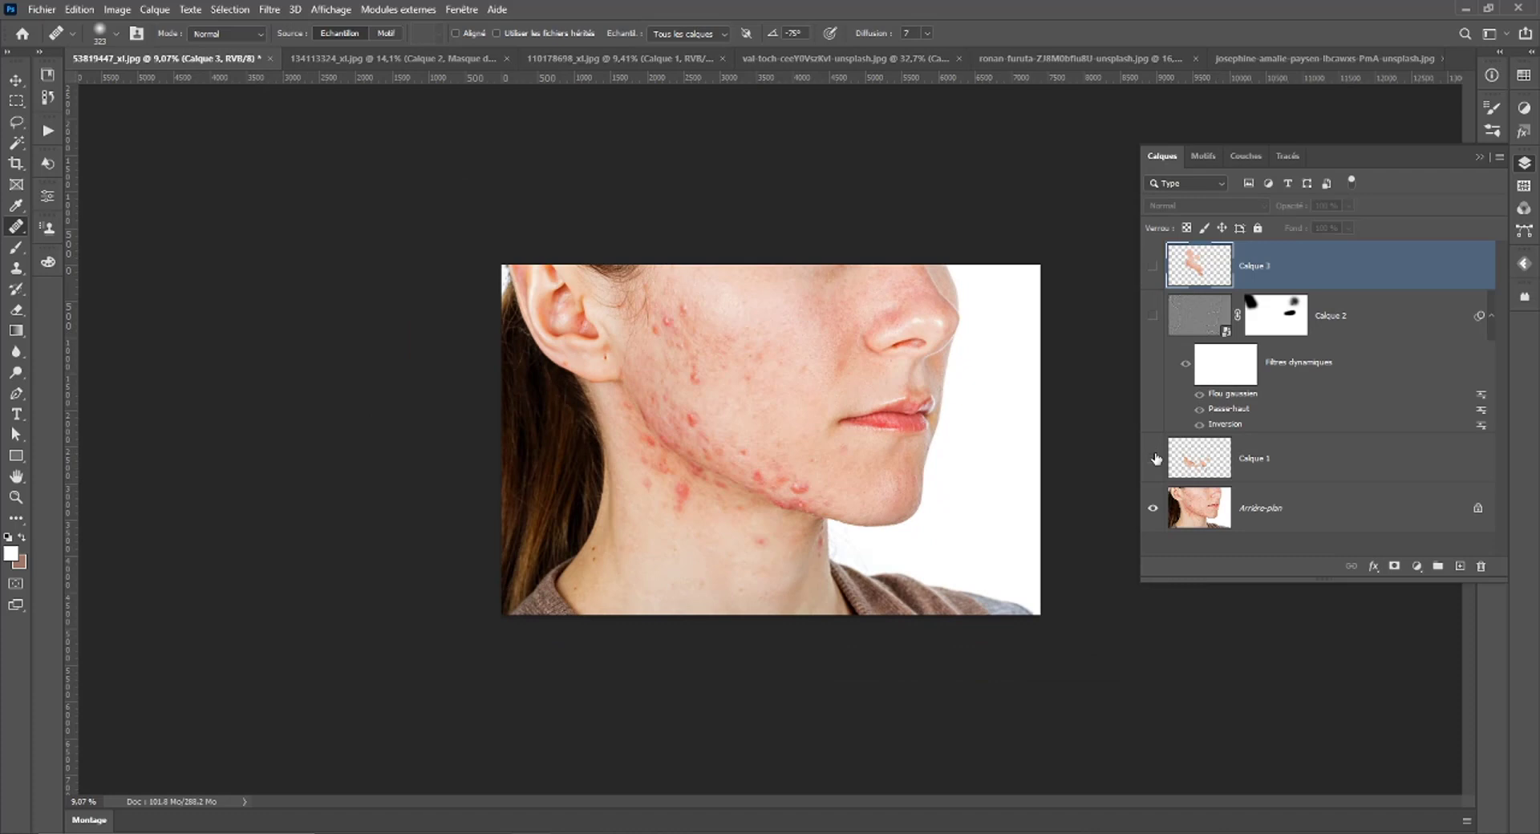
left_click(1152, 265)
scroll(798, 543, "up", 2)
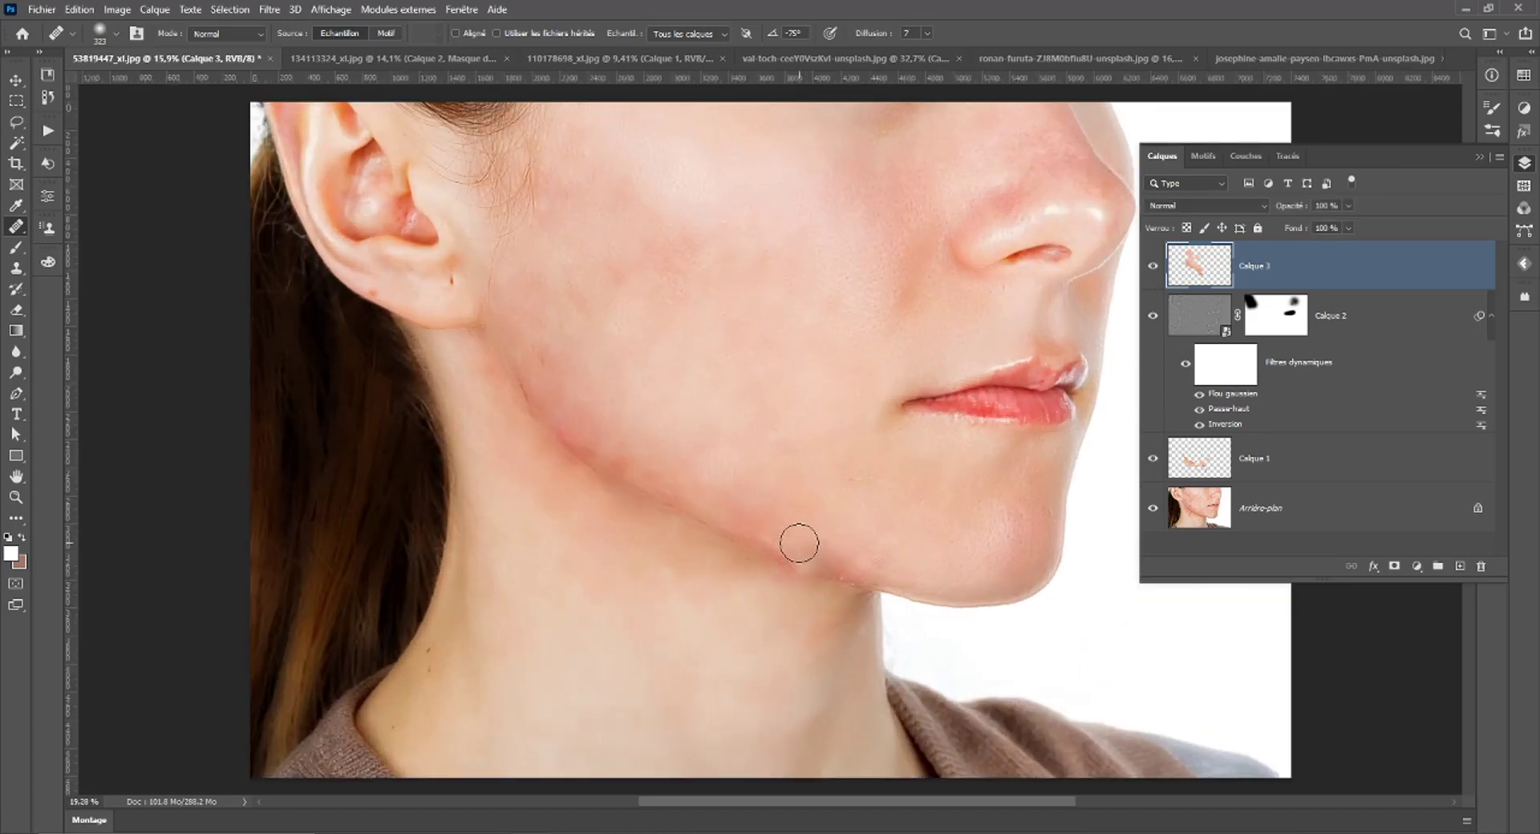
scroll(799, 544, "up", 2)
scroll(914, 436, "up", 1)
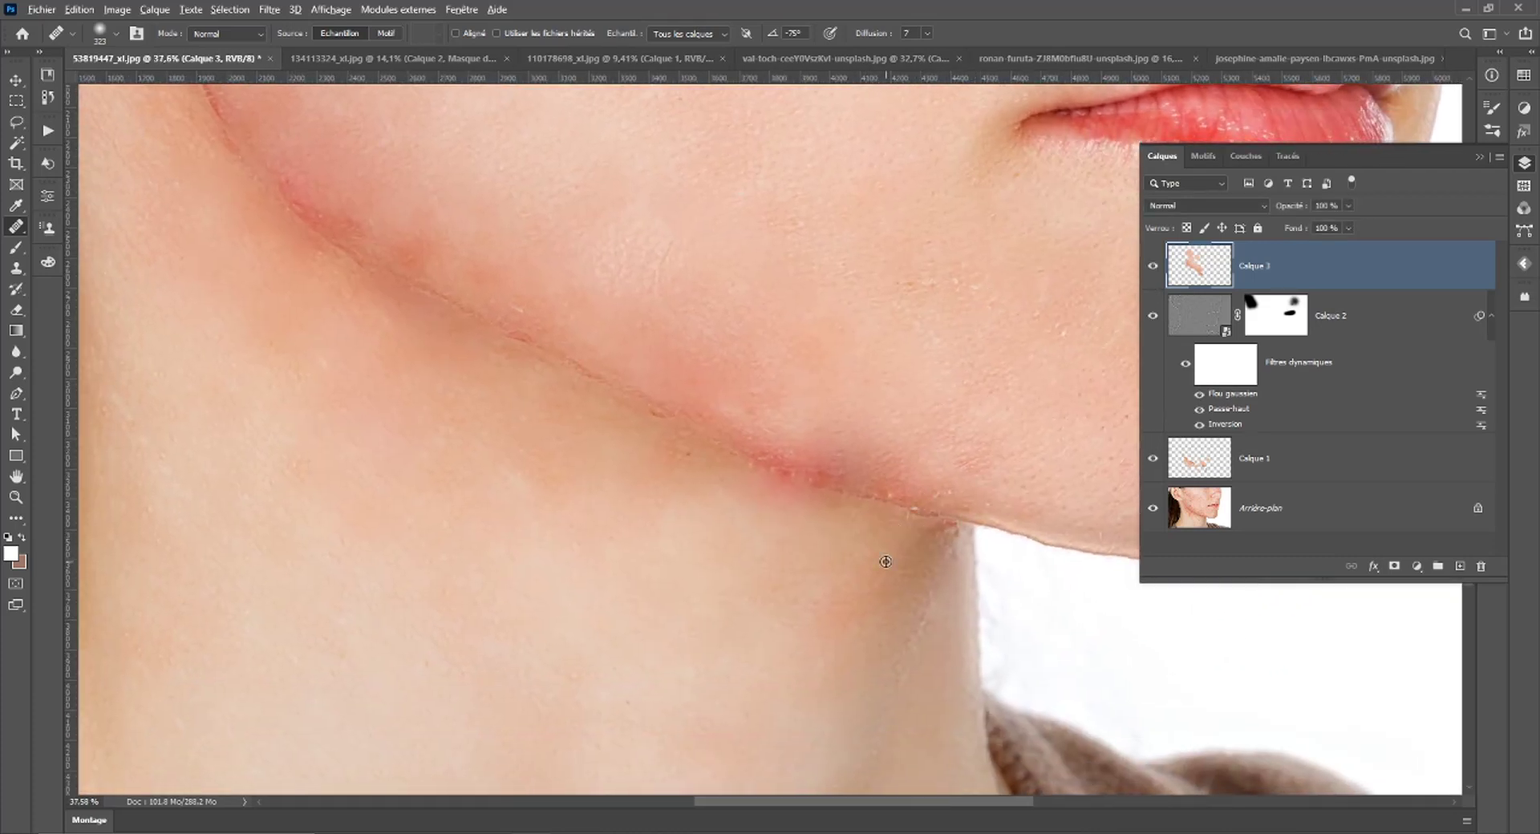
Heal the remaining small whitish jawline bumps with a 57 px healing brush and zoom out.
left_click_drag(885, 561, 859, 550)
left_click(737, 532, "alt")
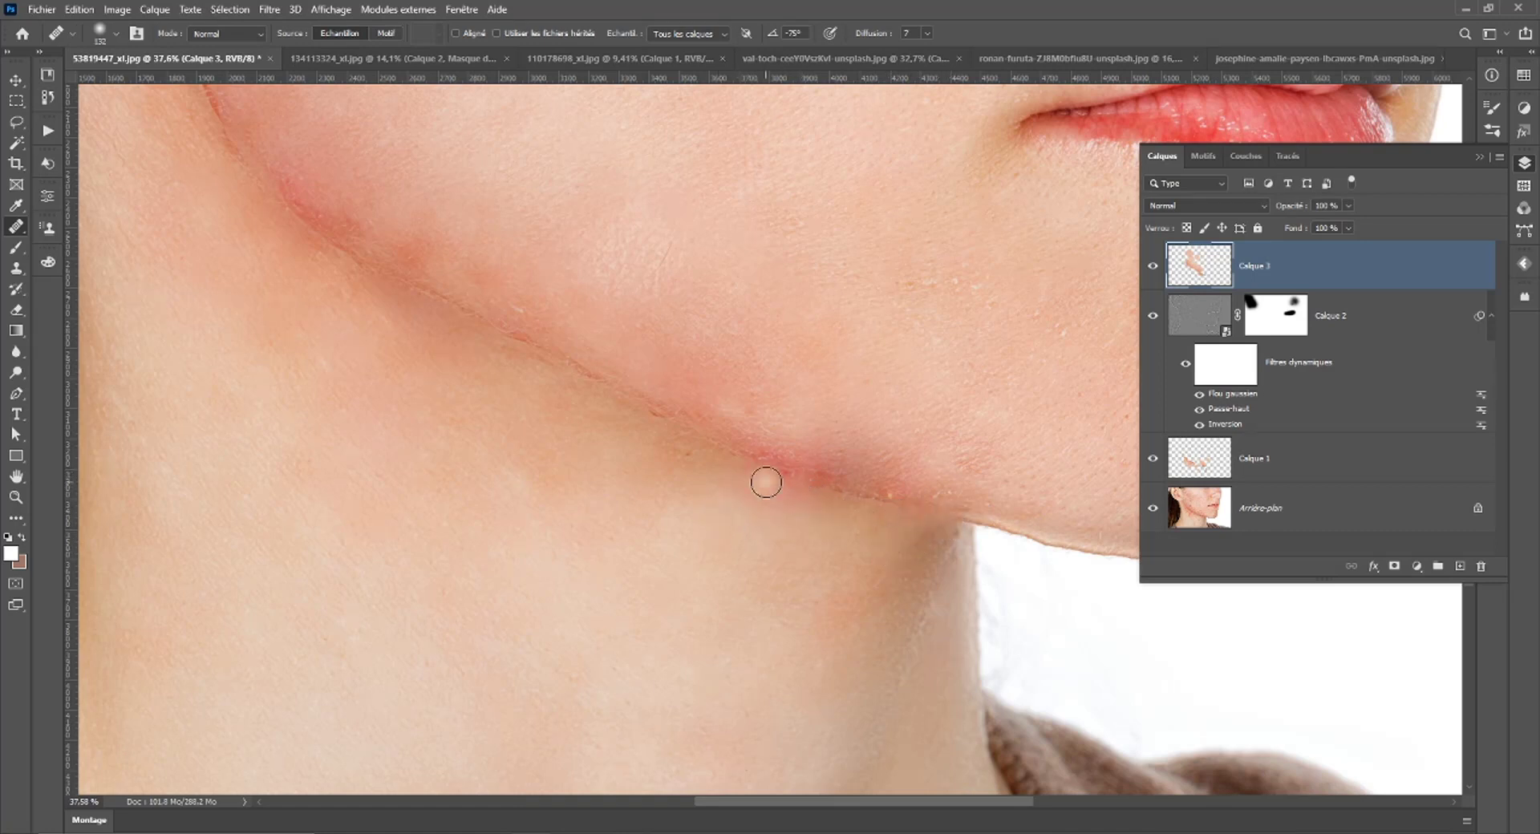
left_click(890, 491)
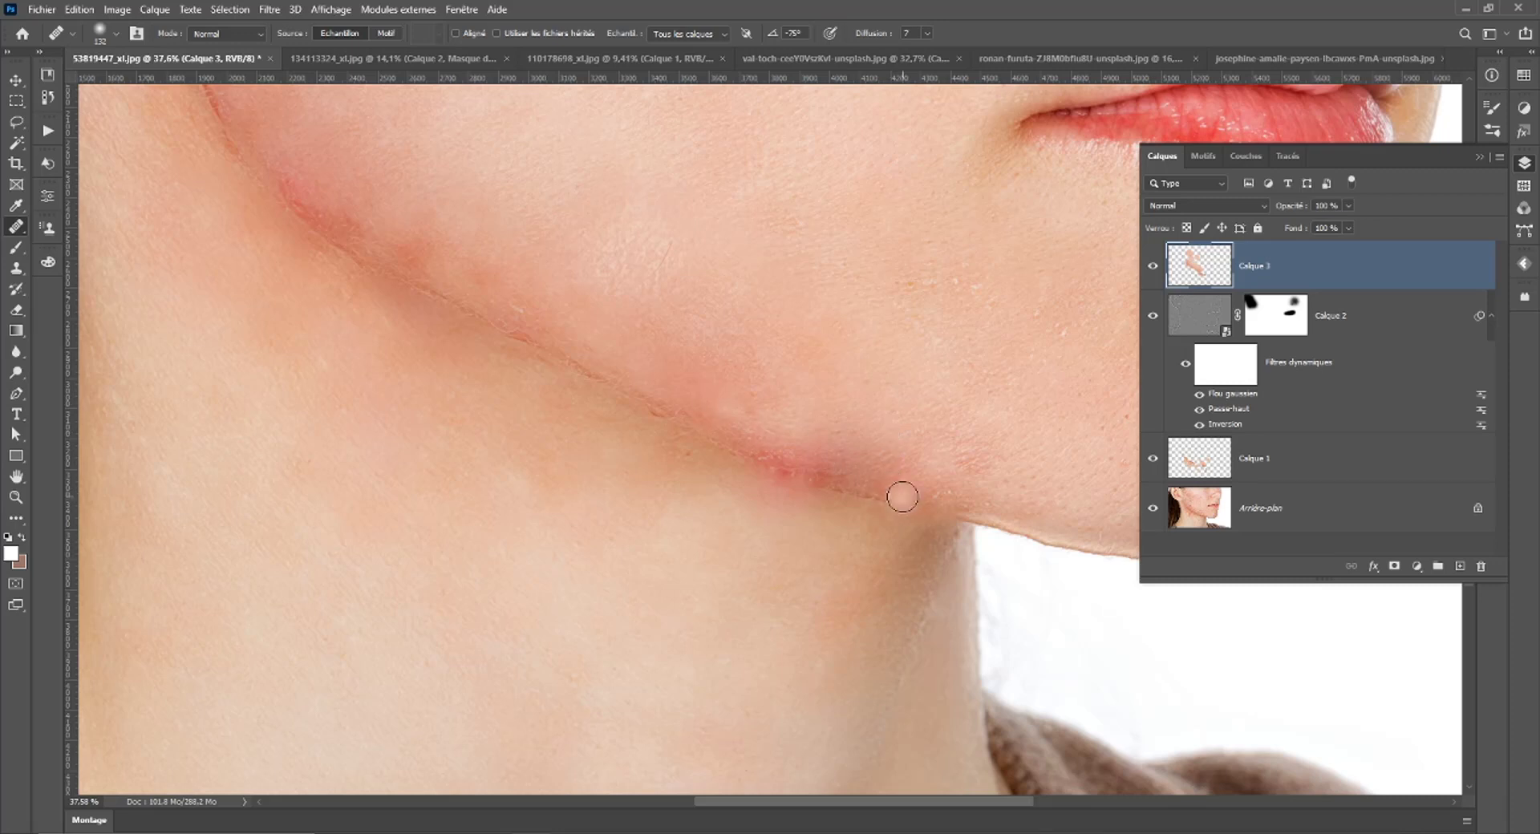
left_click(886, 491)
left_click(766, 483)
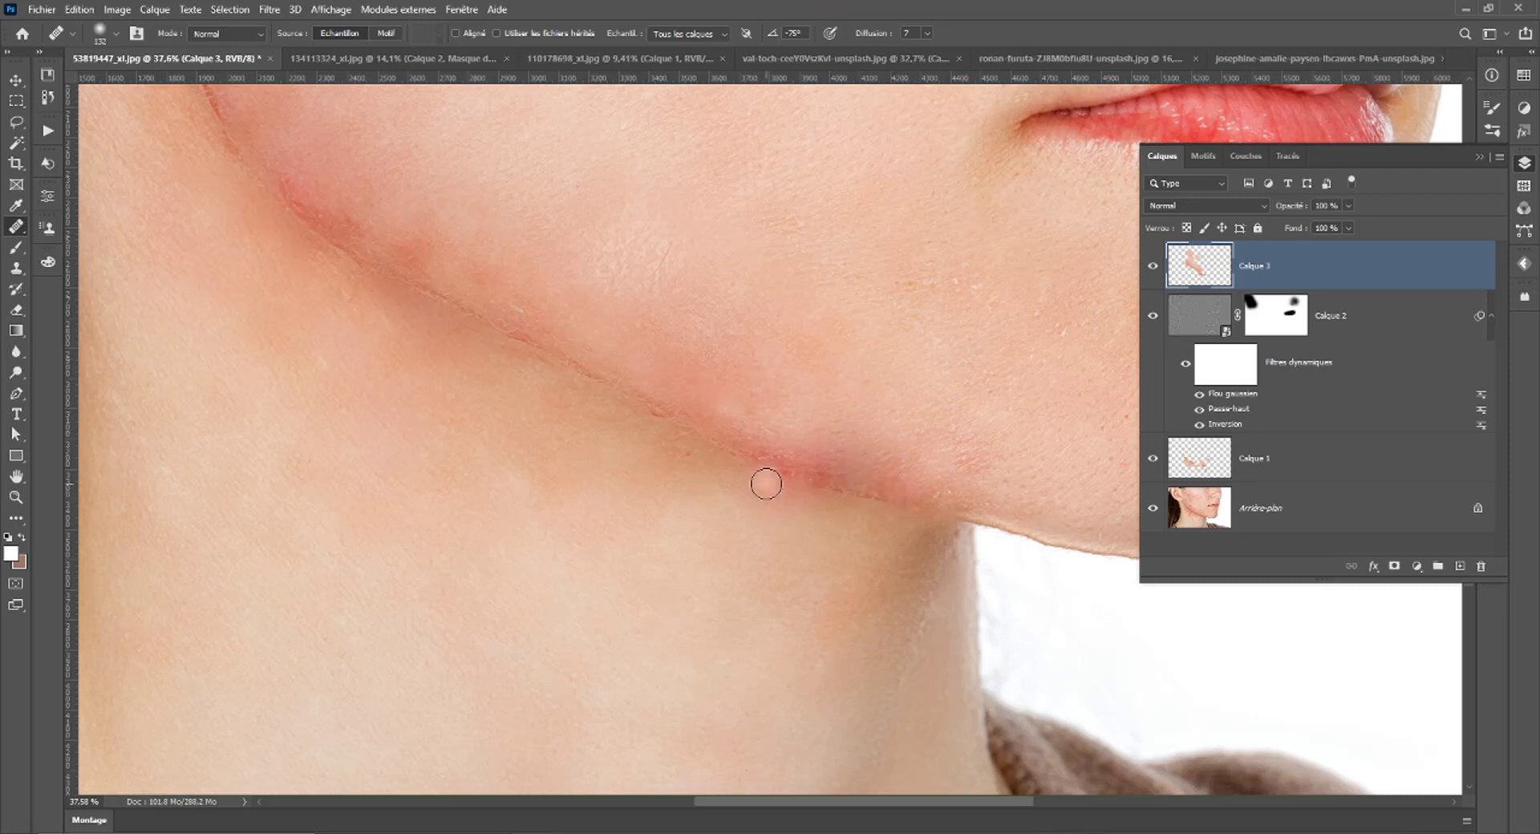
scroll(769, 482, "down", 2)
scroll(698, 450, "down", 4)
scroll(790, 695, "down", 2)
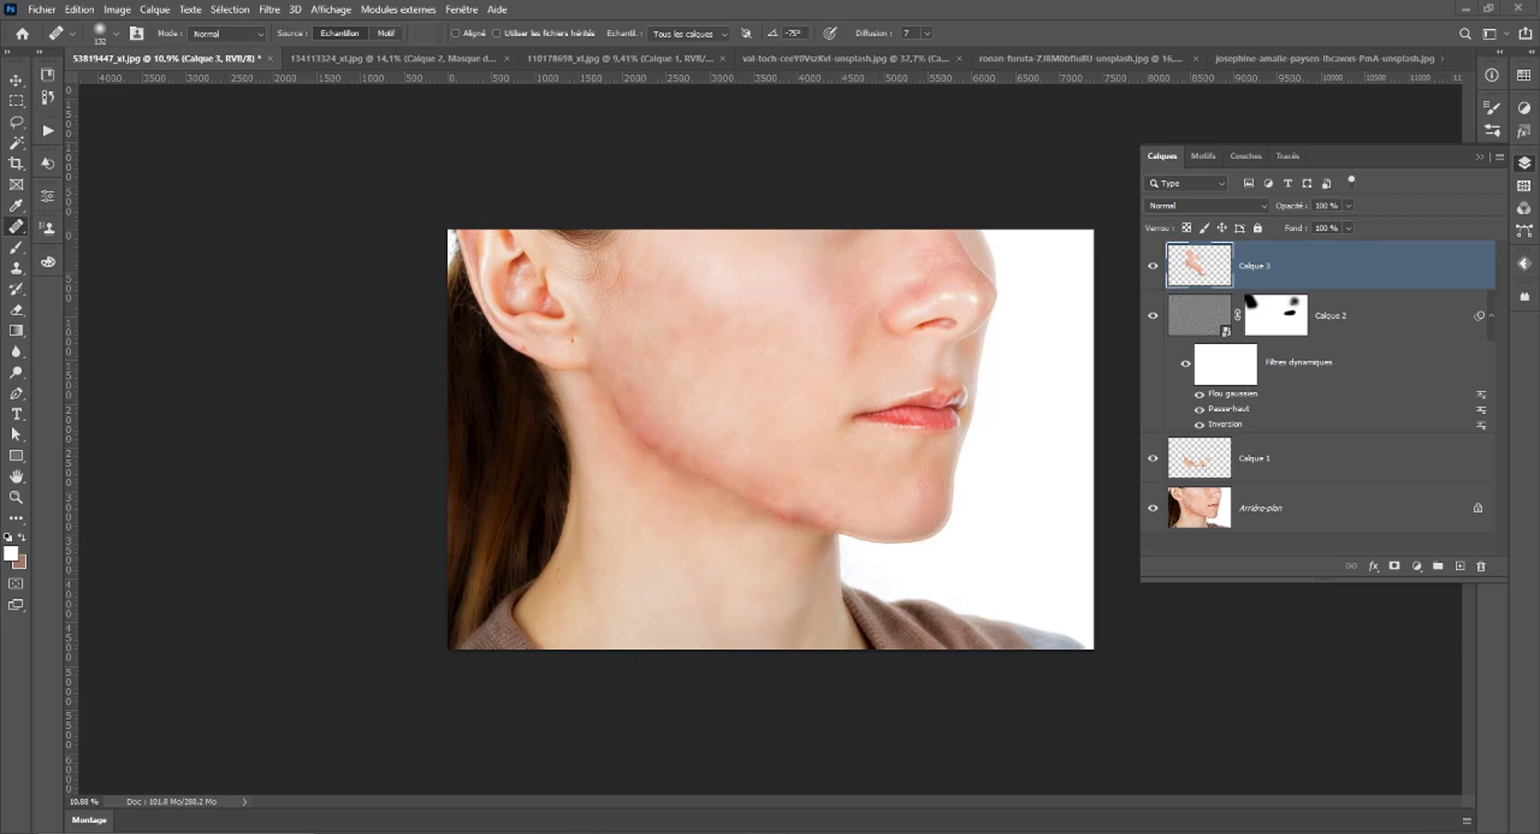
key("alt+Tab")
Maximize the browser and search Unsplash for 'glass' photos.
left_click_drag(928, 297, 848, 12)
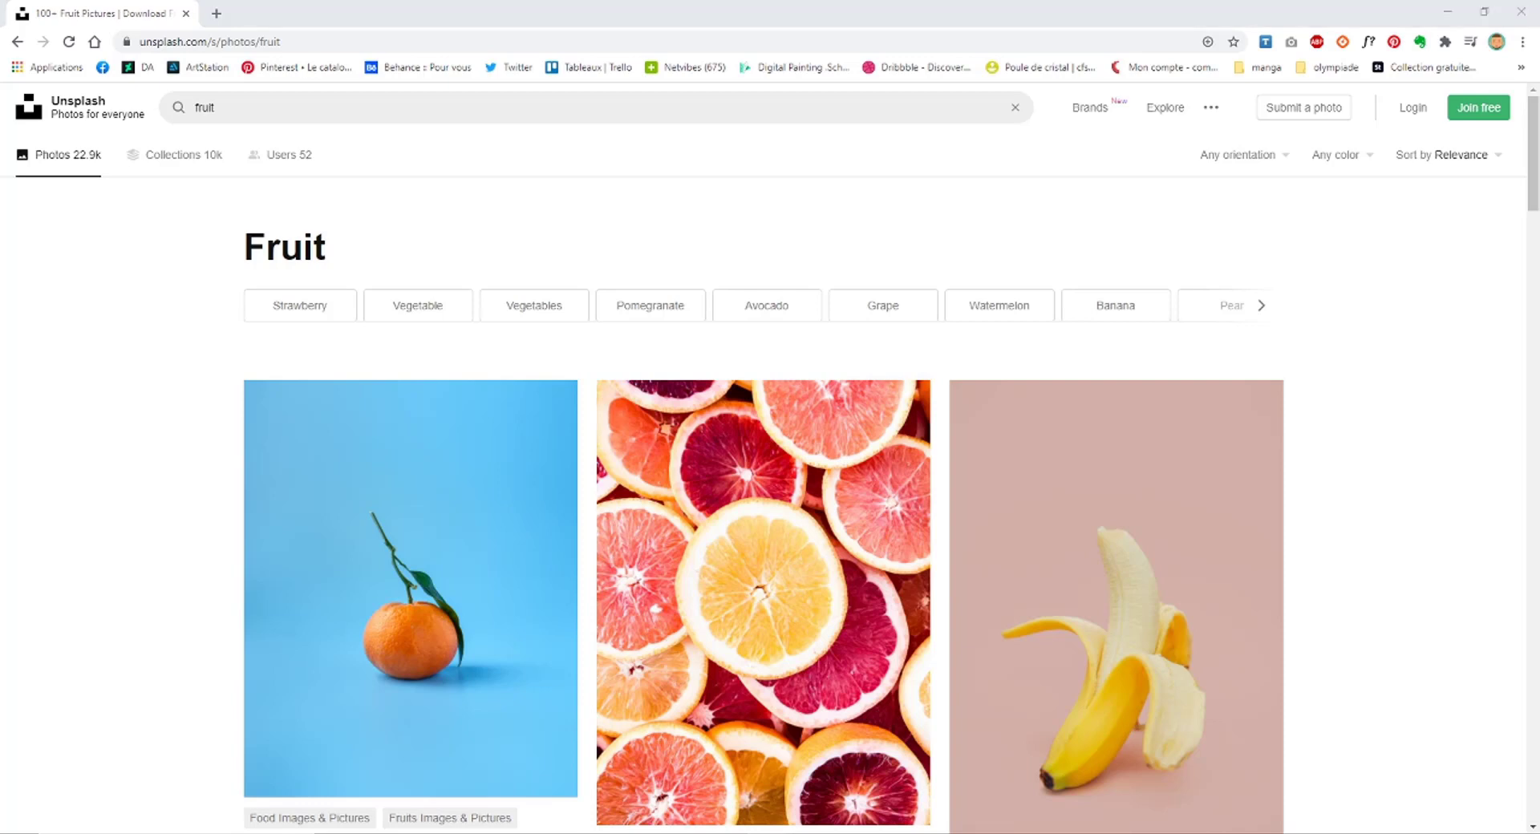
left_click(305, 107)
type("glass")
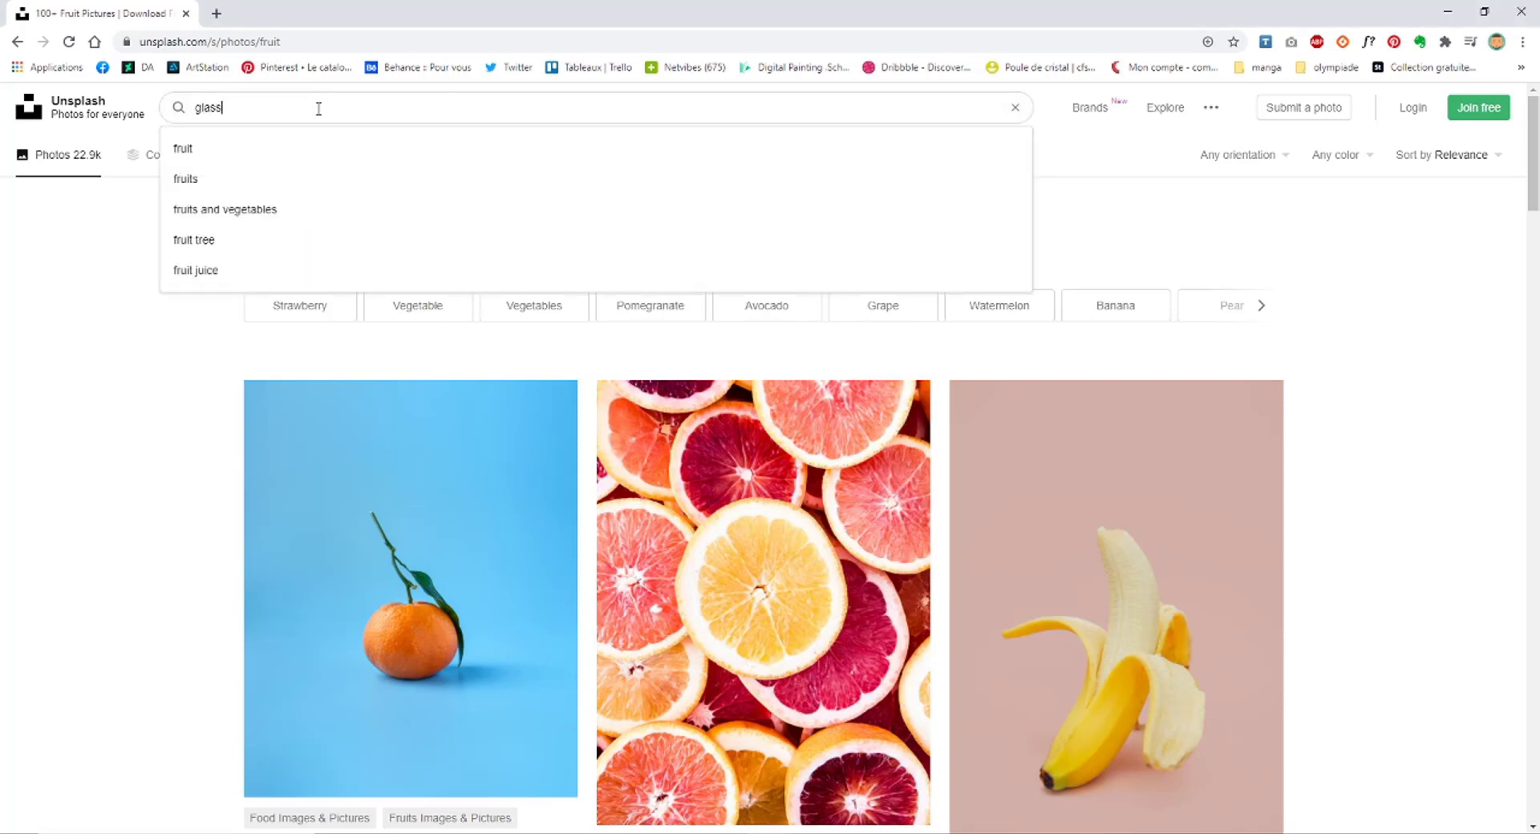
key("Return")
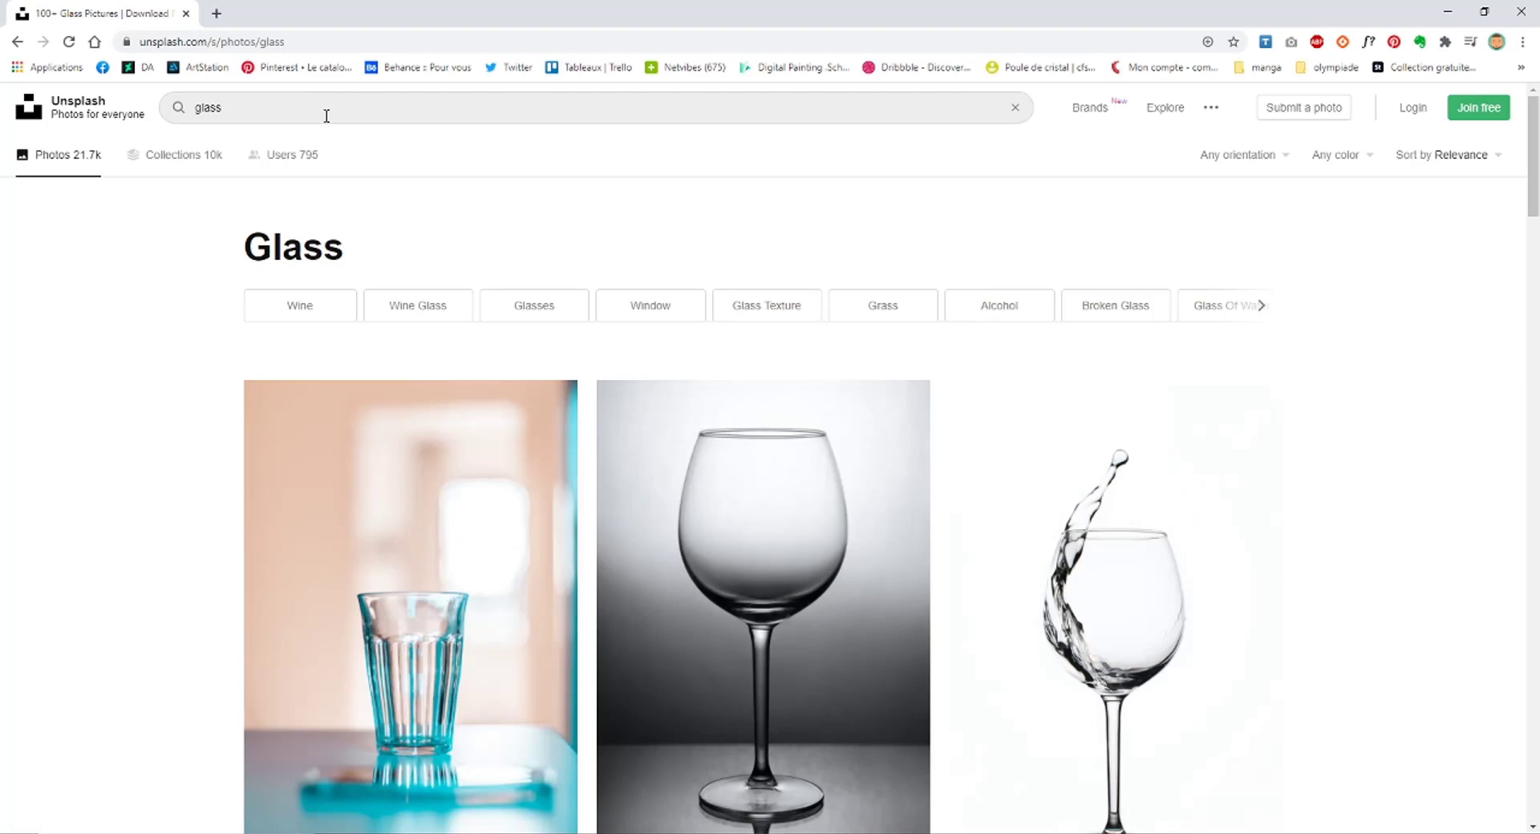
Scroll through the 'glass' results, then refine the search to 'glass man'.
scroll(293, 314, "down", 5)
scroll(302, 316, "down", 10)
scroll(302, 313, "down", 8)
scroll(301, 306, "down", 6)
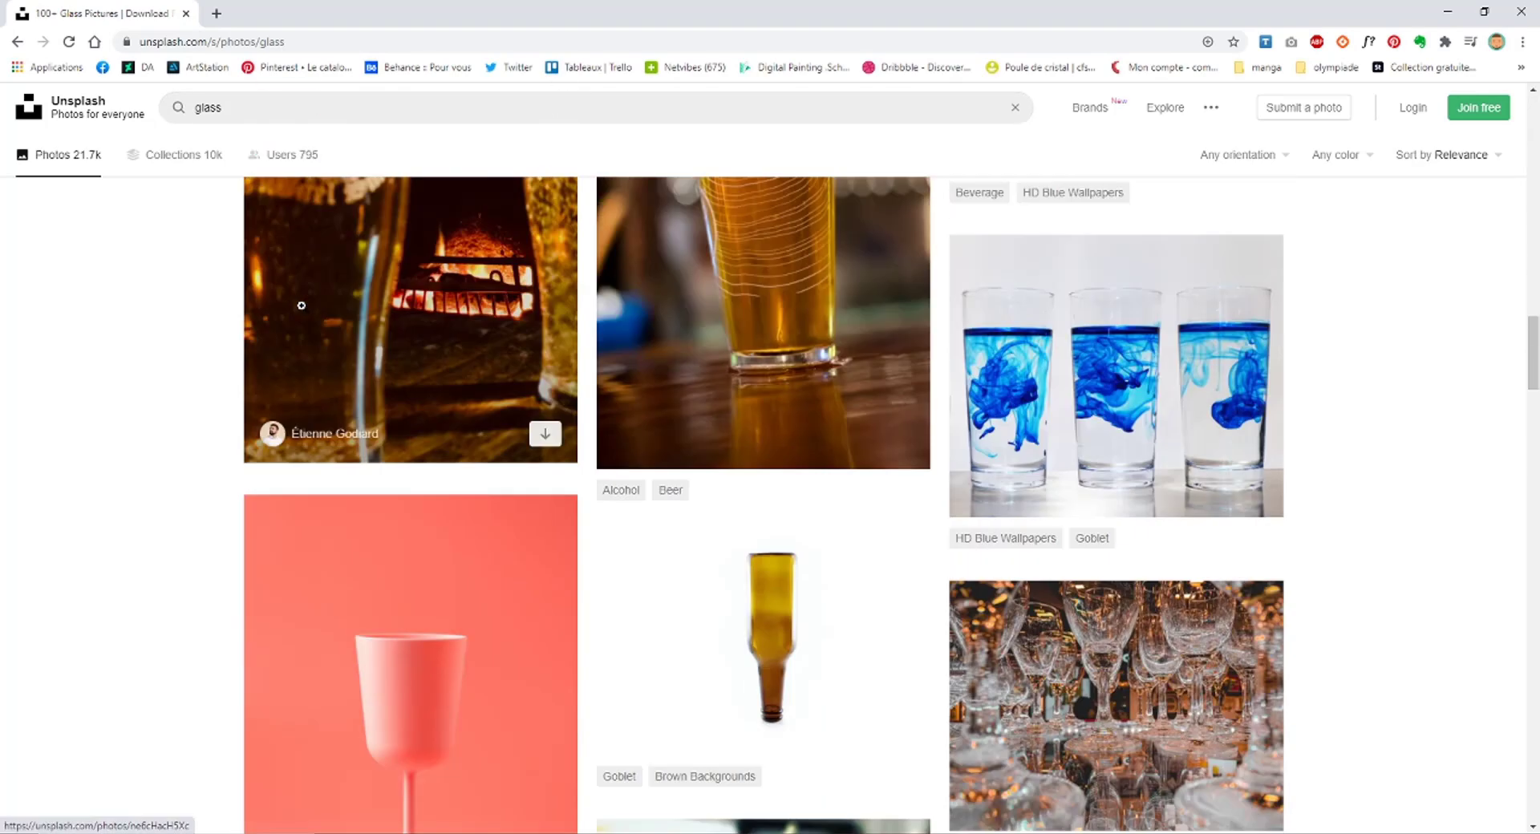
scroll(302, 305, "down", 8)
scroll(302, 306, "down", 8)
scroll(302, 304, "down", 8)
scroll(302, 305, "down", 8)
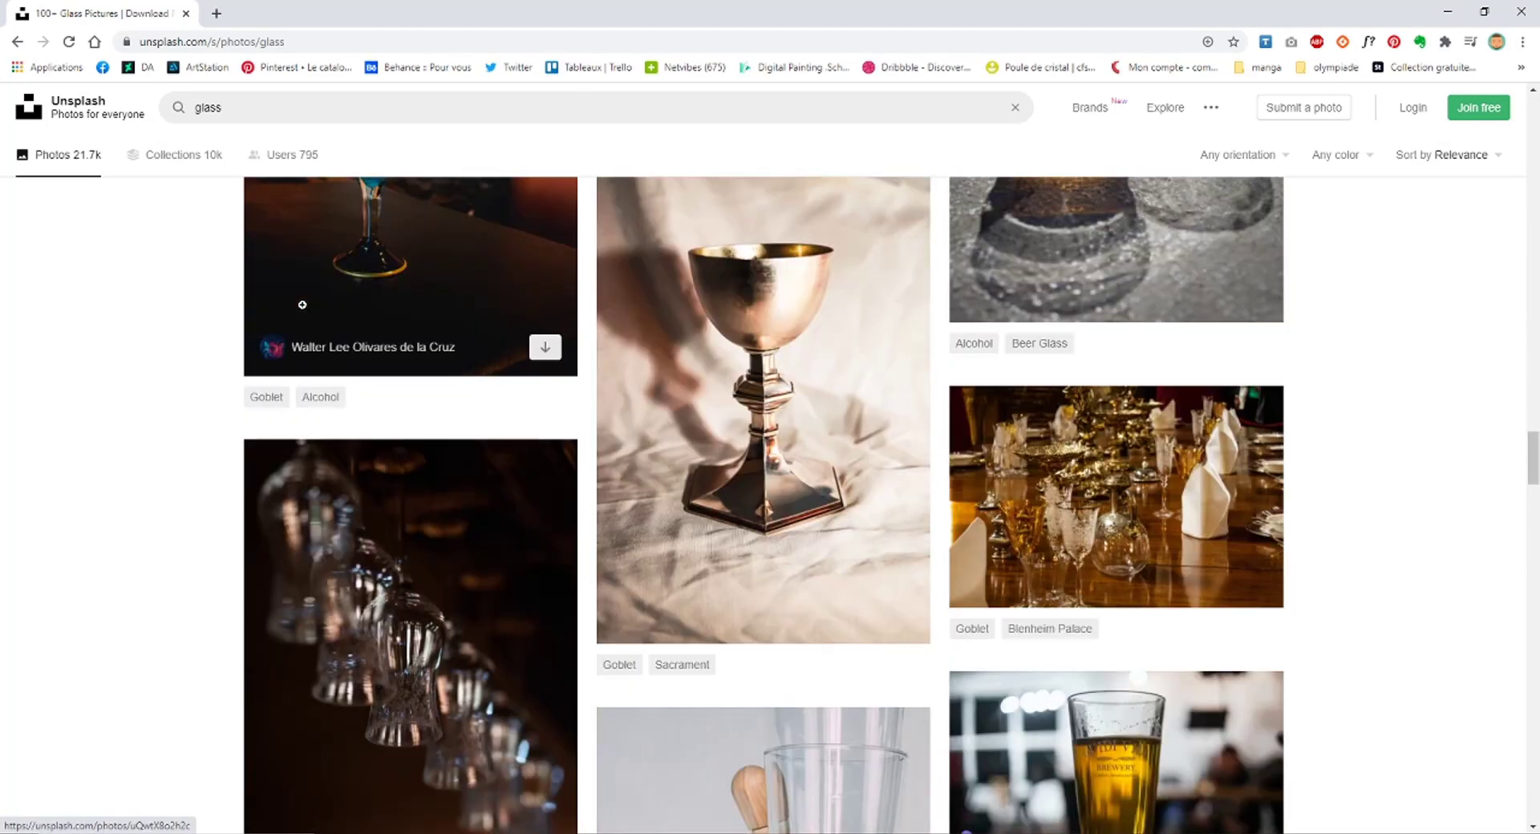
scroll(303, 305, "down", 5)
left_click(240, 108)
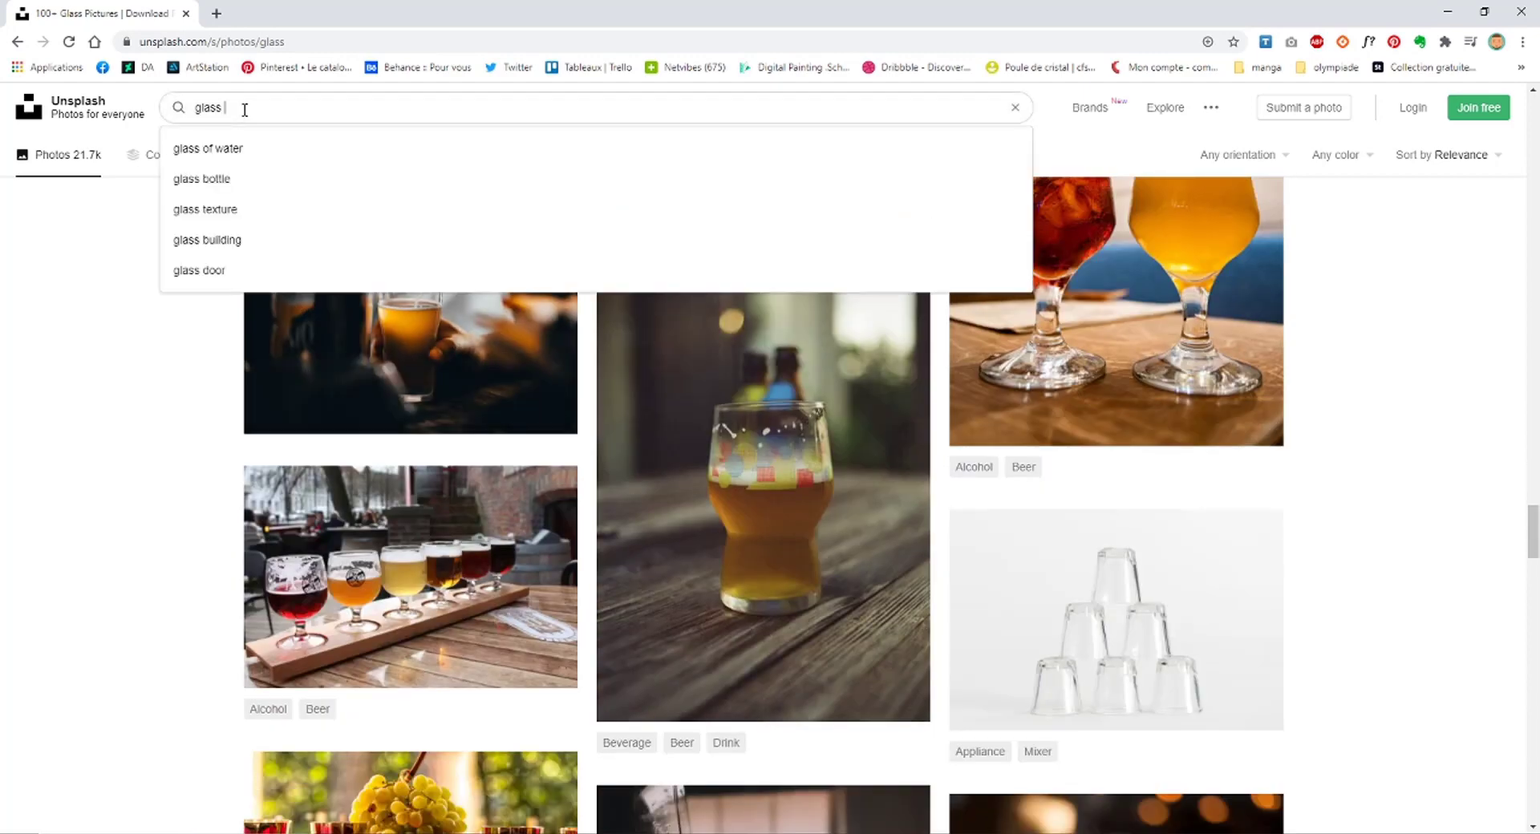
type("mar")
key("Return")
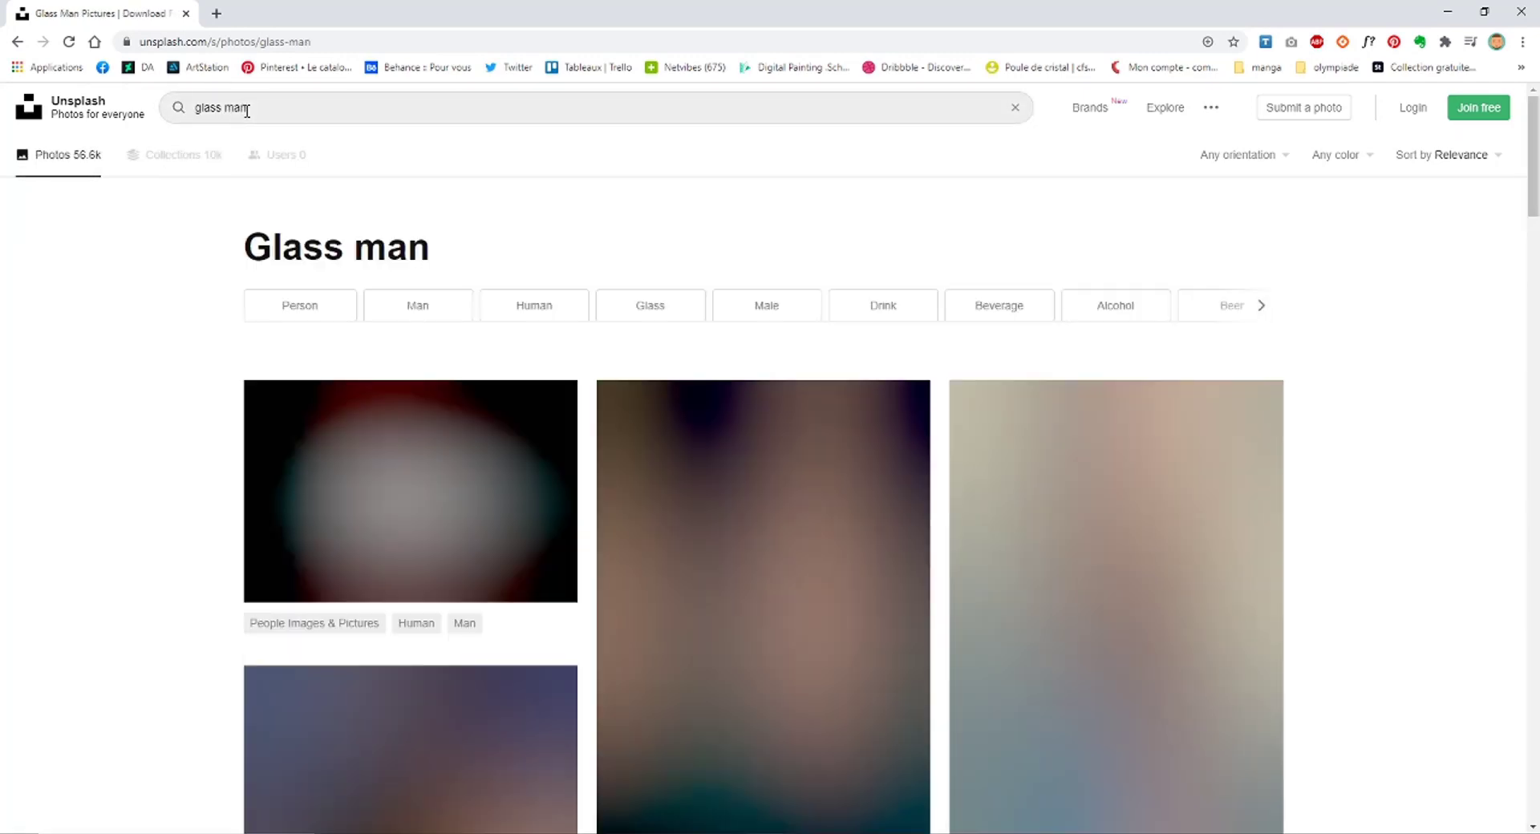
Browse the glass man results and preview the photo of the man holding a mug.
scroll(141, 259, "down", 10)
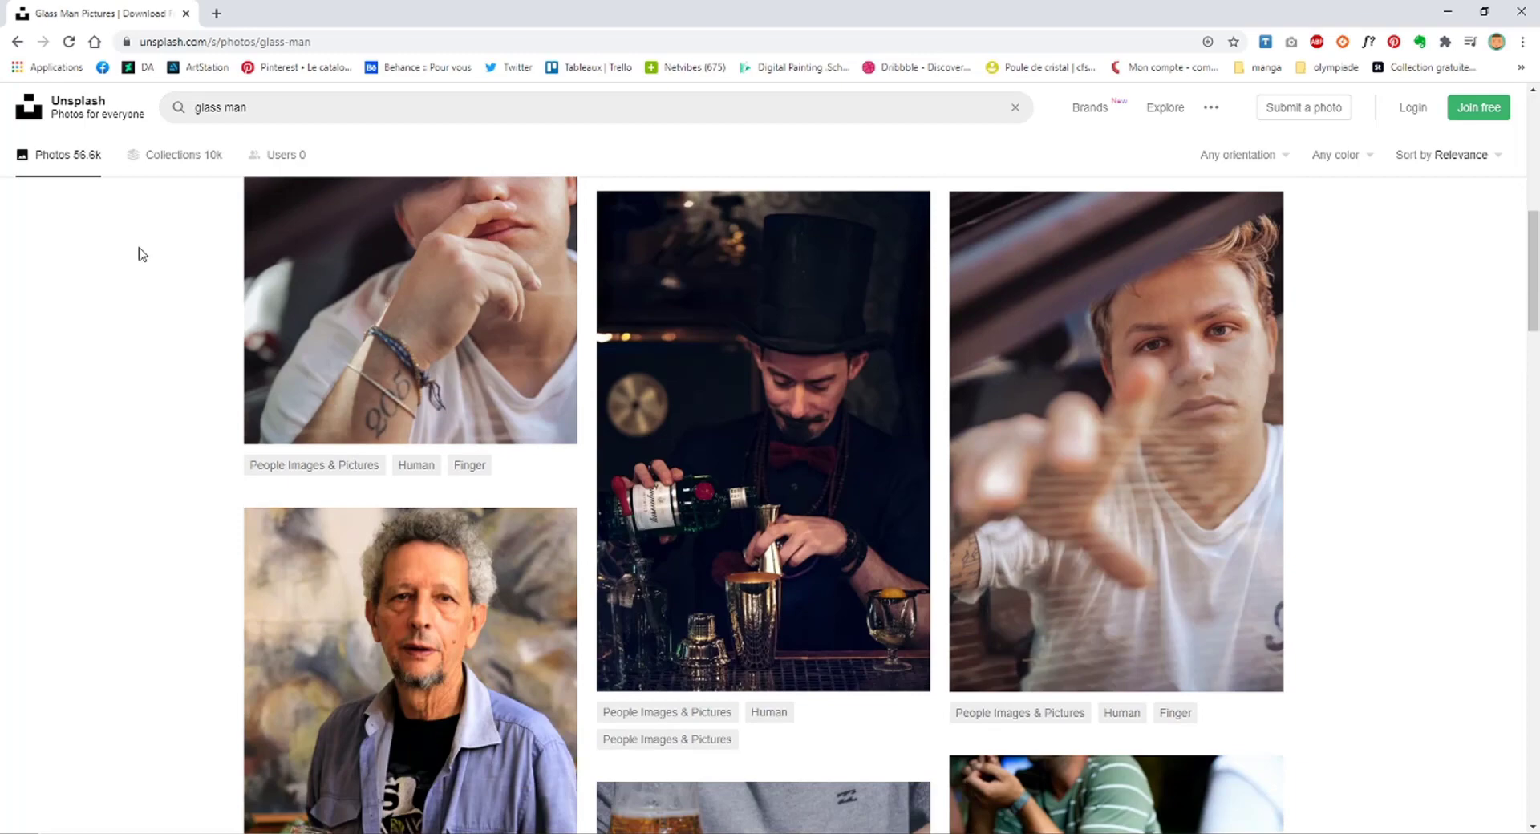
scroll(141, 254, "down", 5)
scroll(142, 253, "up", 5)
scroll(143, 252, "up", 10)
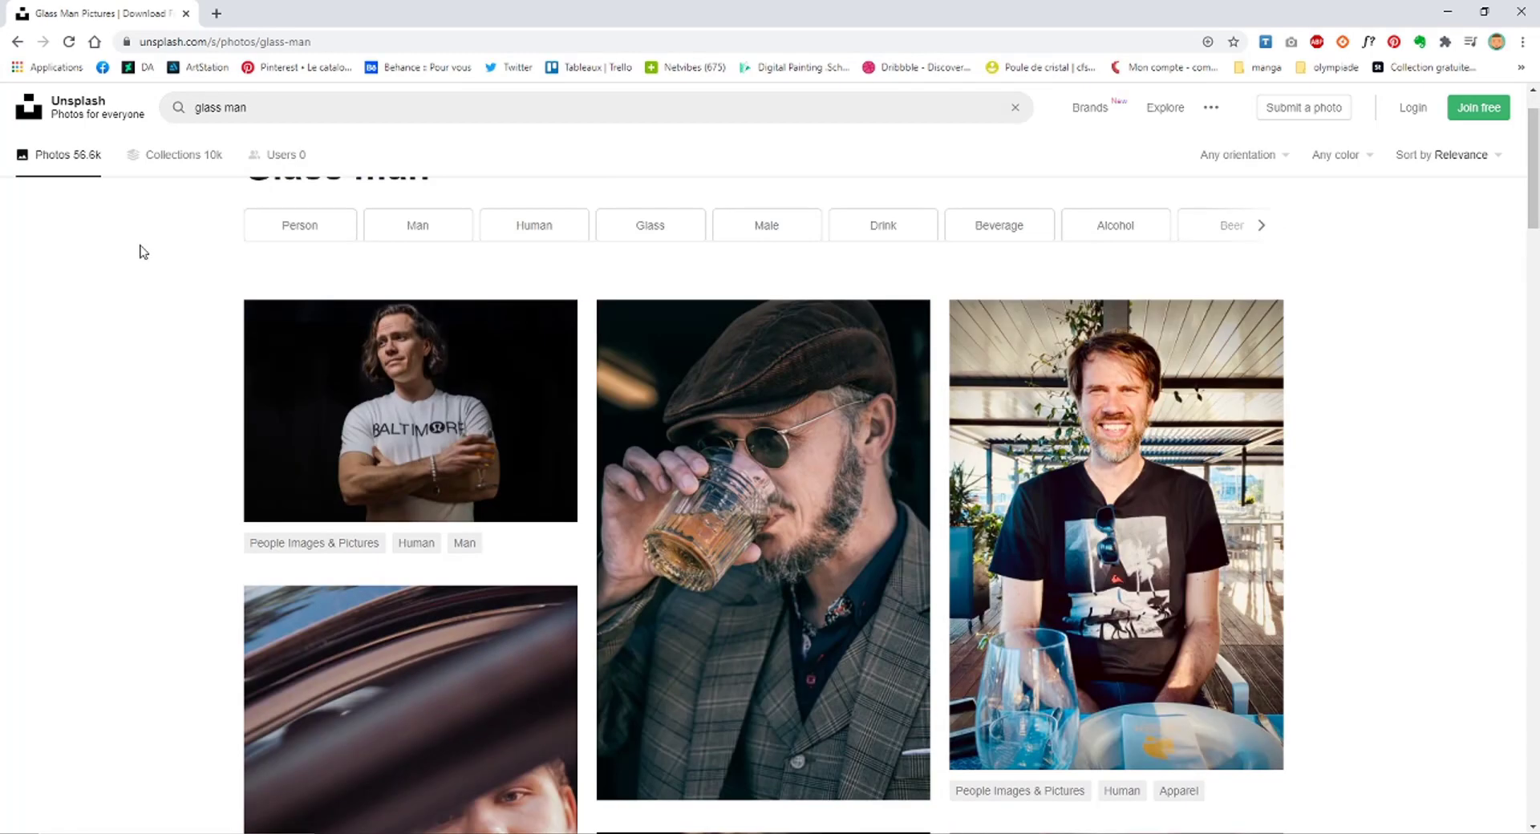
scroll(142, 252, "down", 5)
scroll(141, 252, "down", 5)
scroll(141, 252, "down", 5)
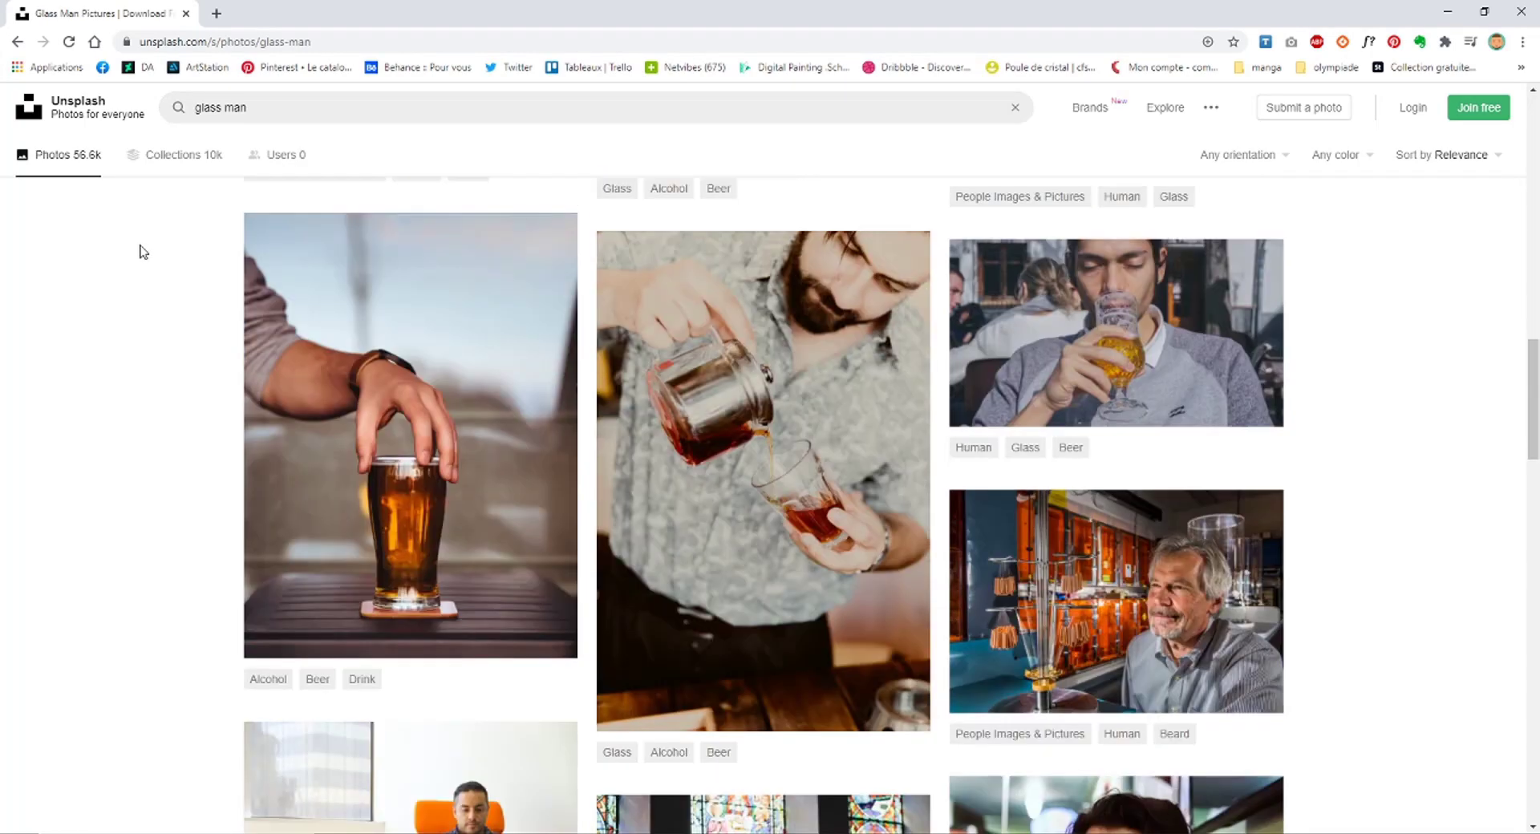
scroll(141, 252, "down", 5)
scroll(141, 251, "down", 6)
scroll(141, 252, "down", 6)
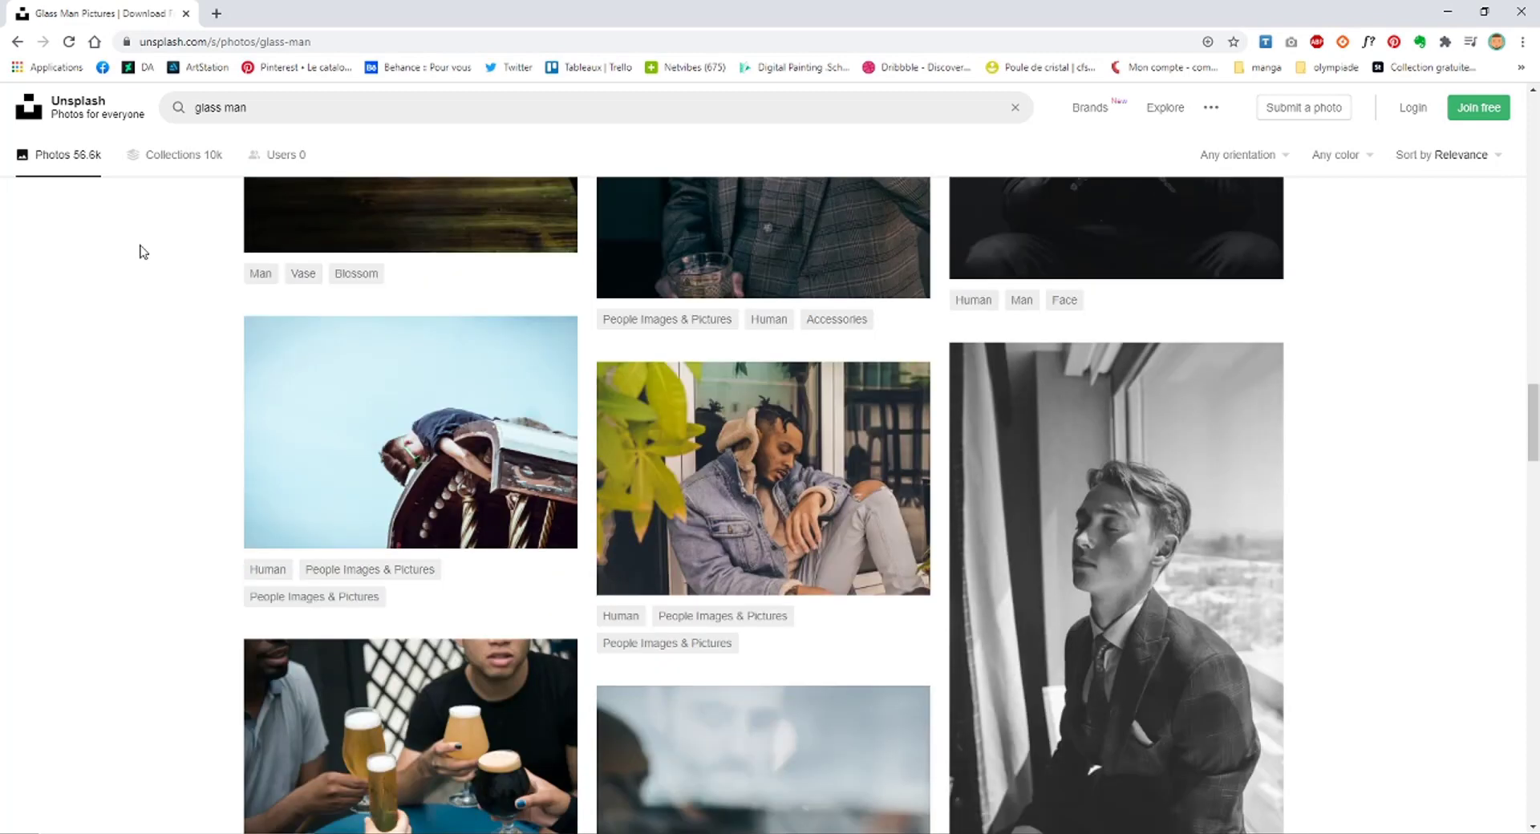
scroll(141, 252, "down", 5)
scroll(141, 252, "down", 6)
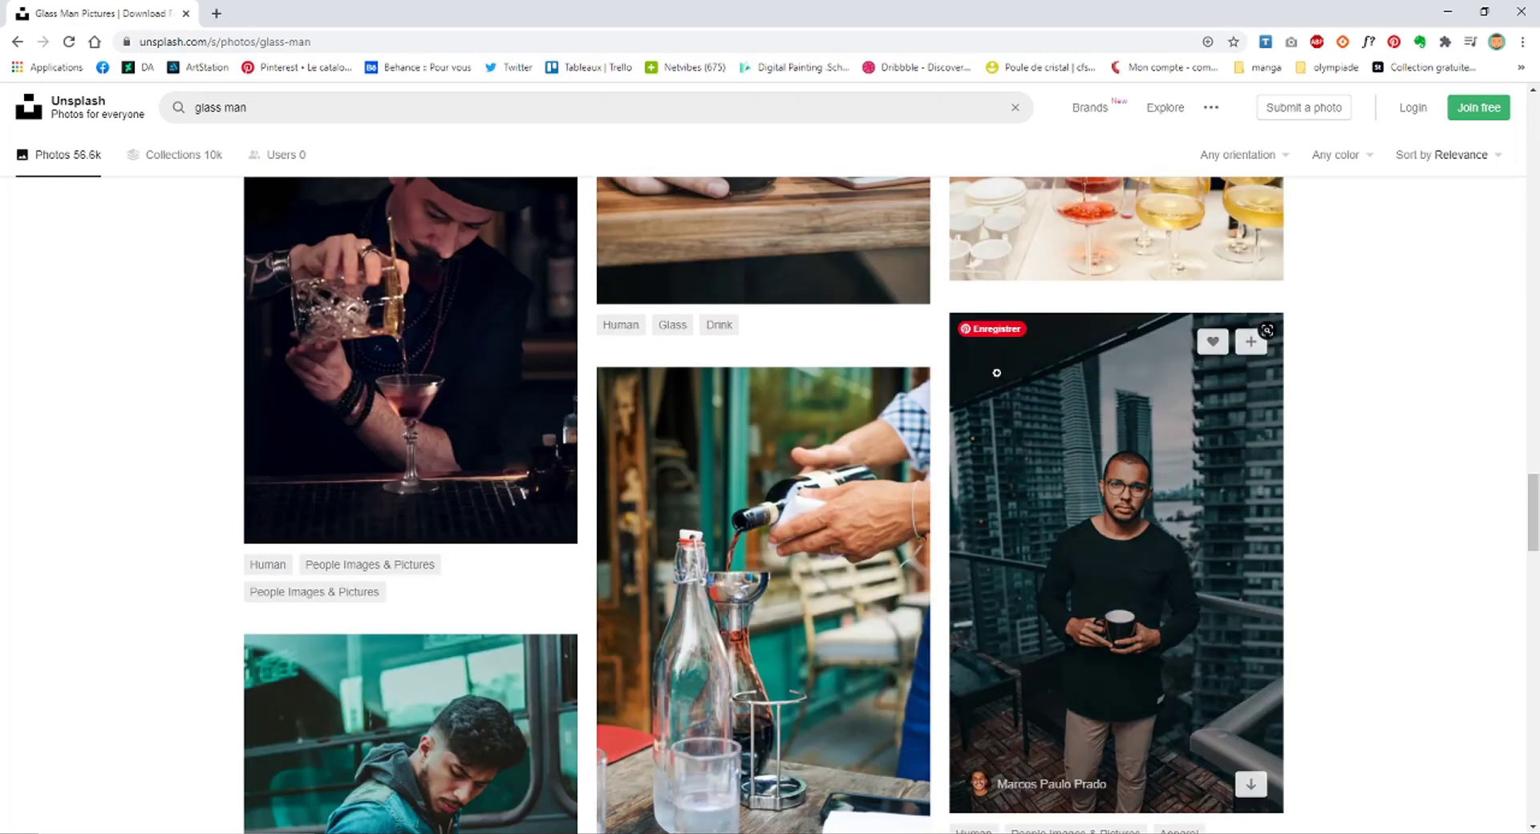
left_click(1119, 486)
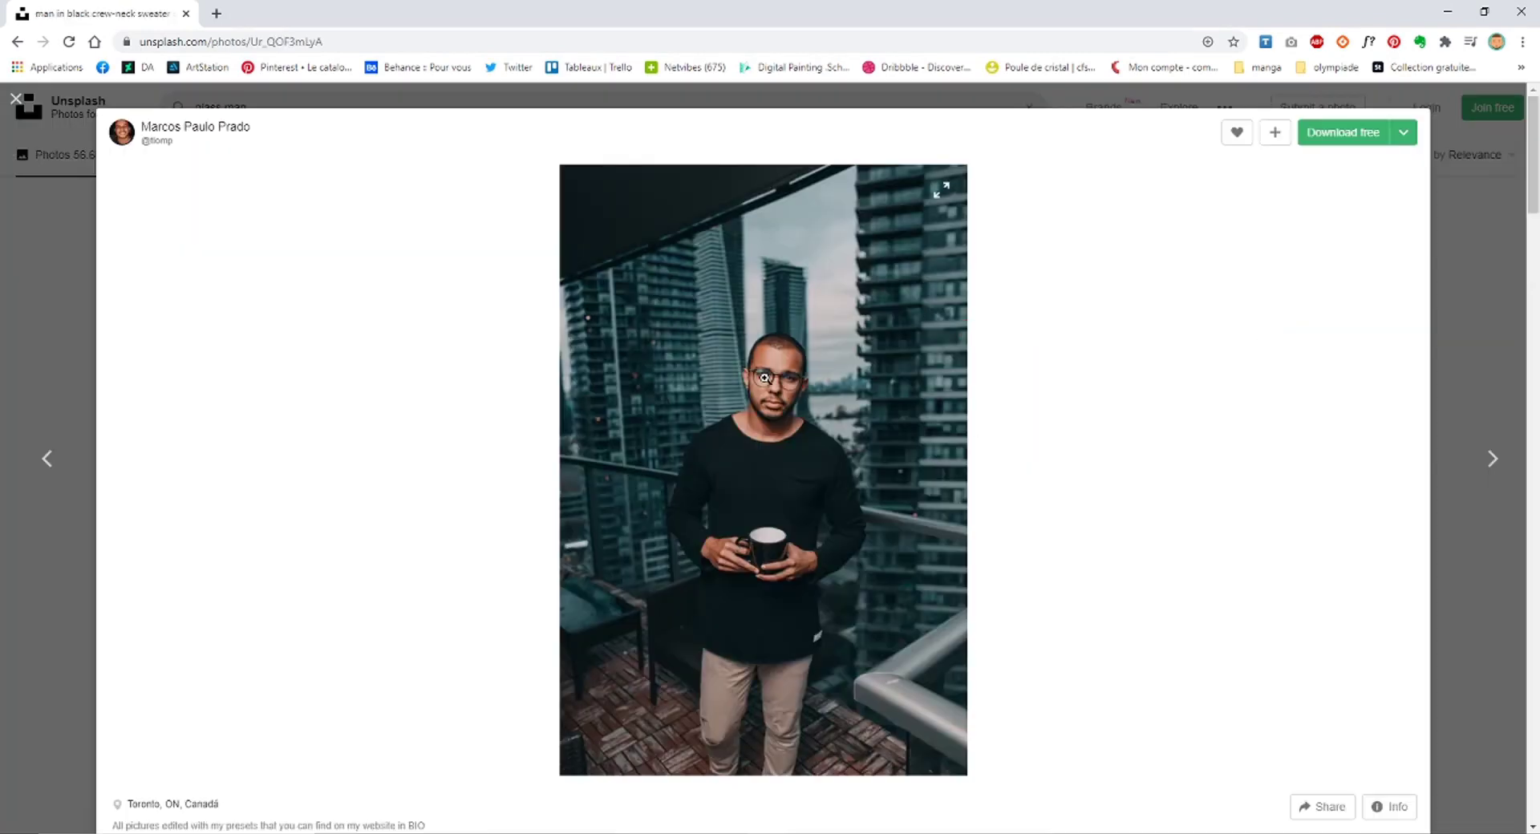
left_click(765, 378)
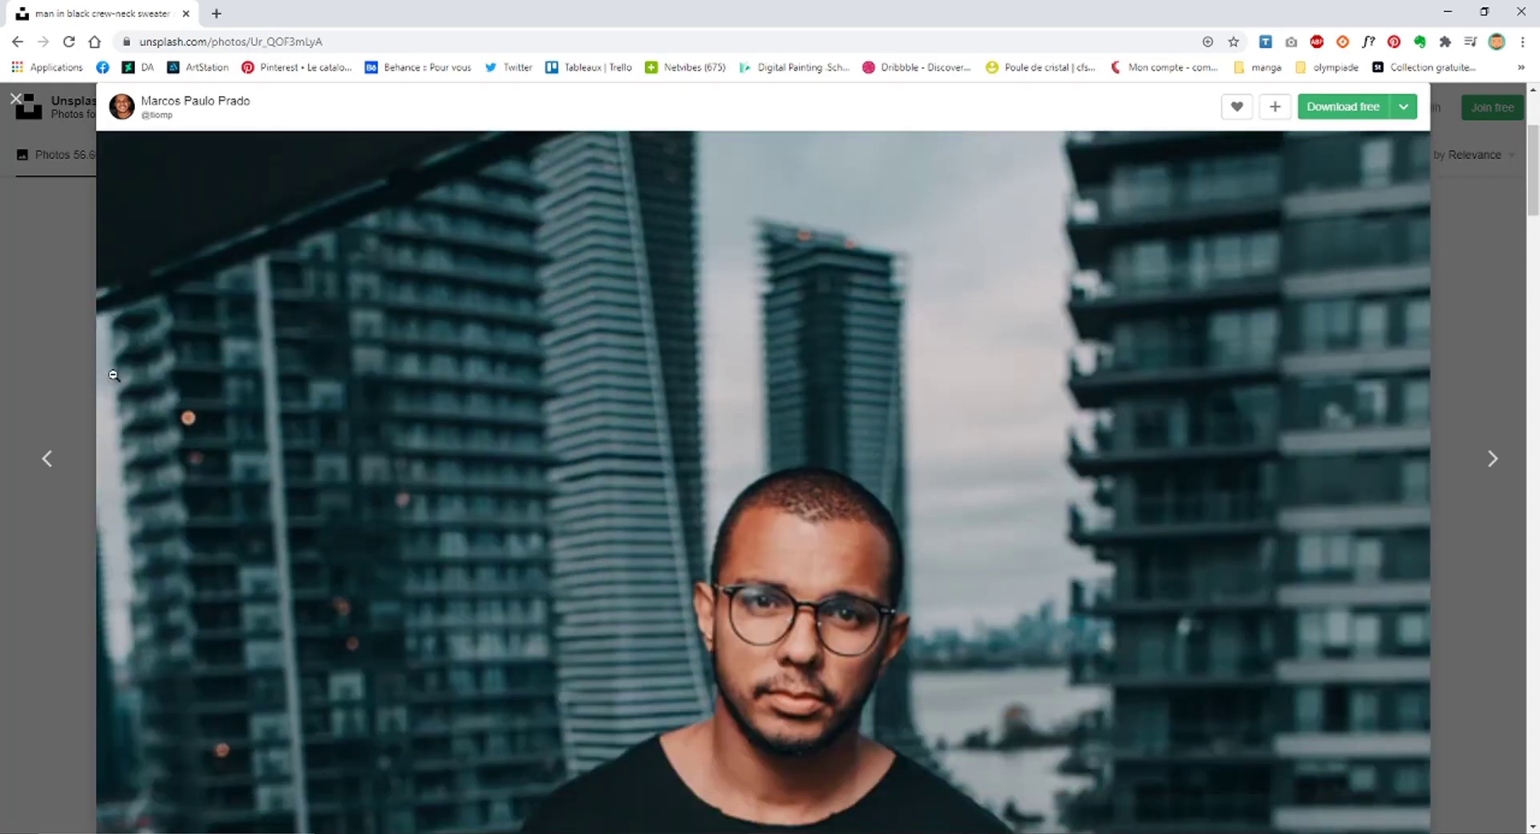
left_click(64, 286)
Preview the photo of the young man in glasses at full size.
scroll(249, 313, "down", 4)
scroll(249, 312, "down", 3)
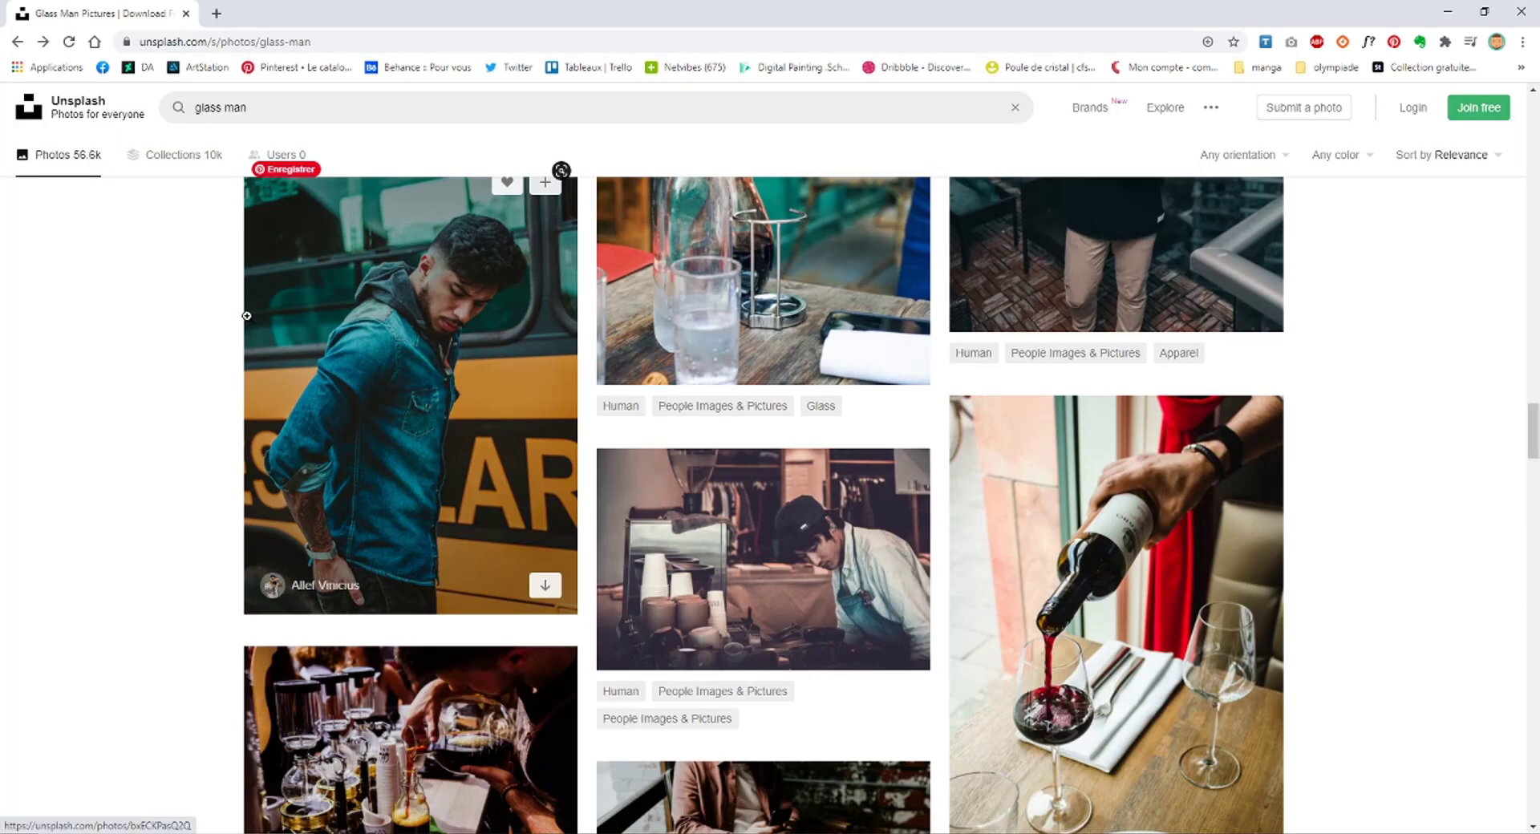
scroll(247, 315, "down", 3)
scroll(249, 313, "down", 5)
scroll(253, 311, "down", 5)
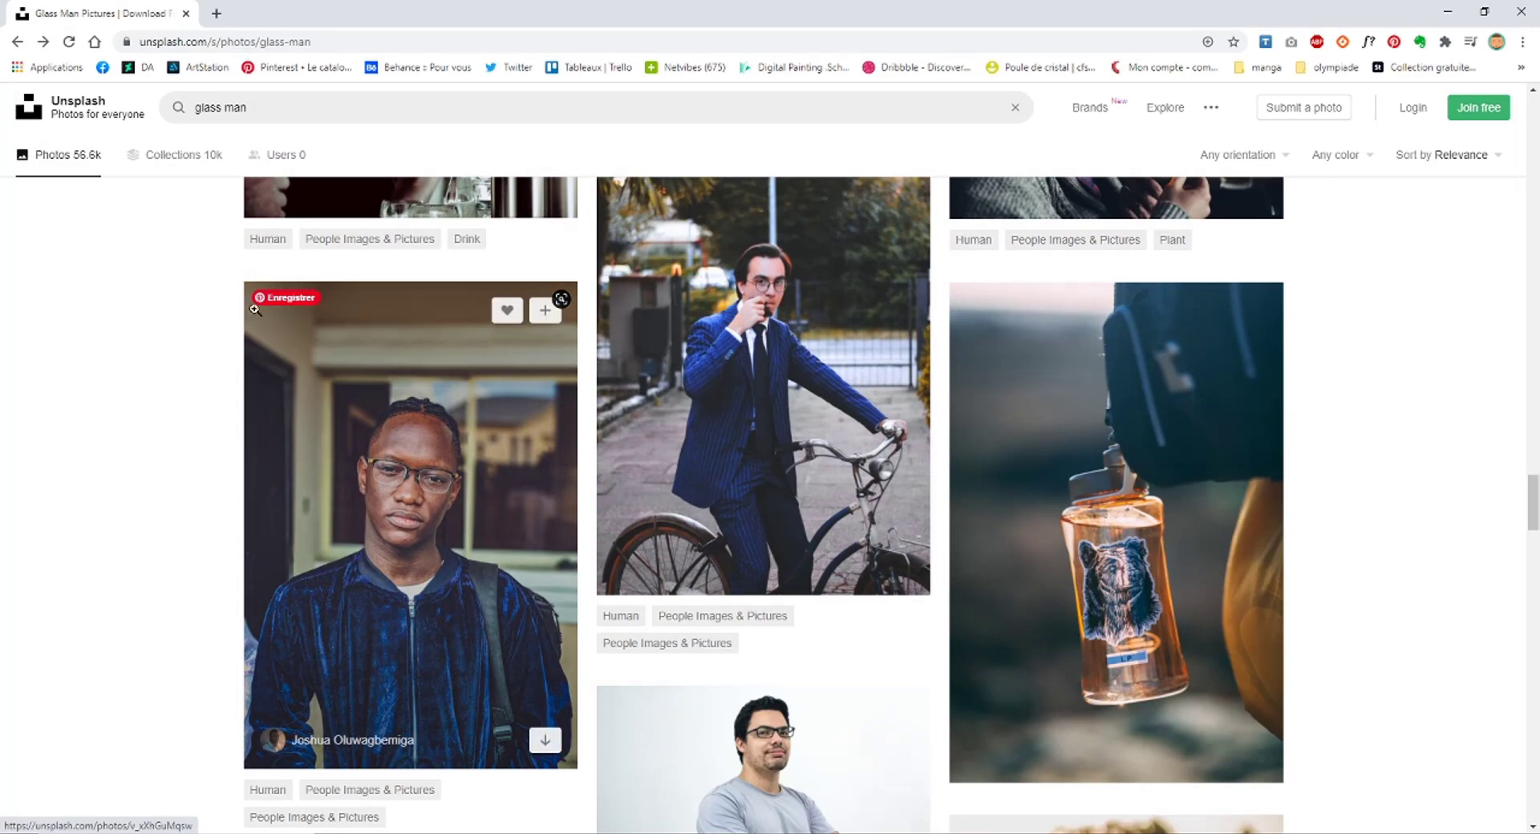
scroll(255, 310, "down", 2)
scroll(479, 339, "down", 2)
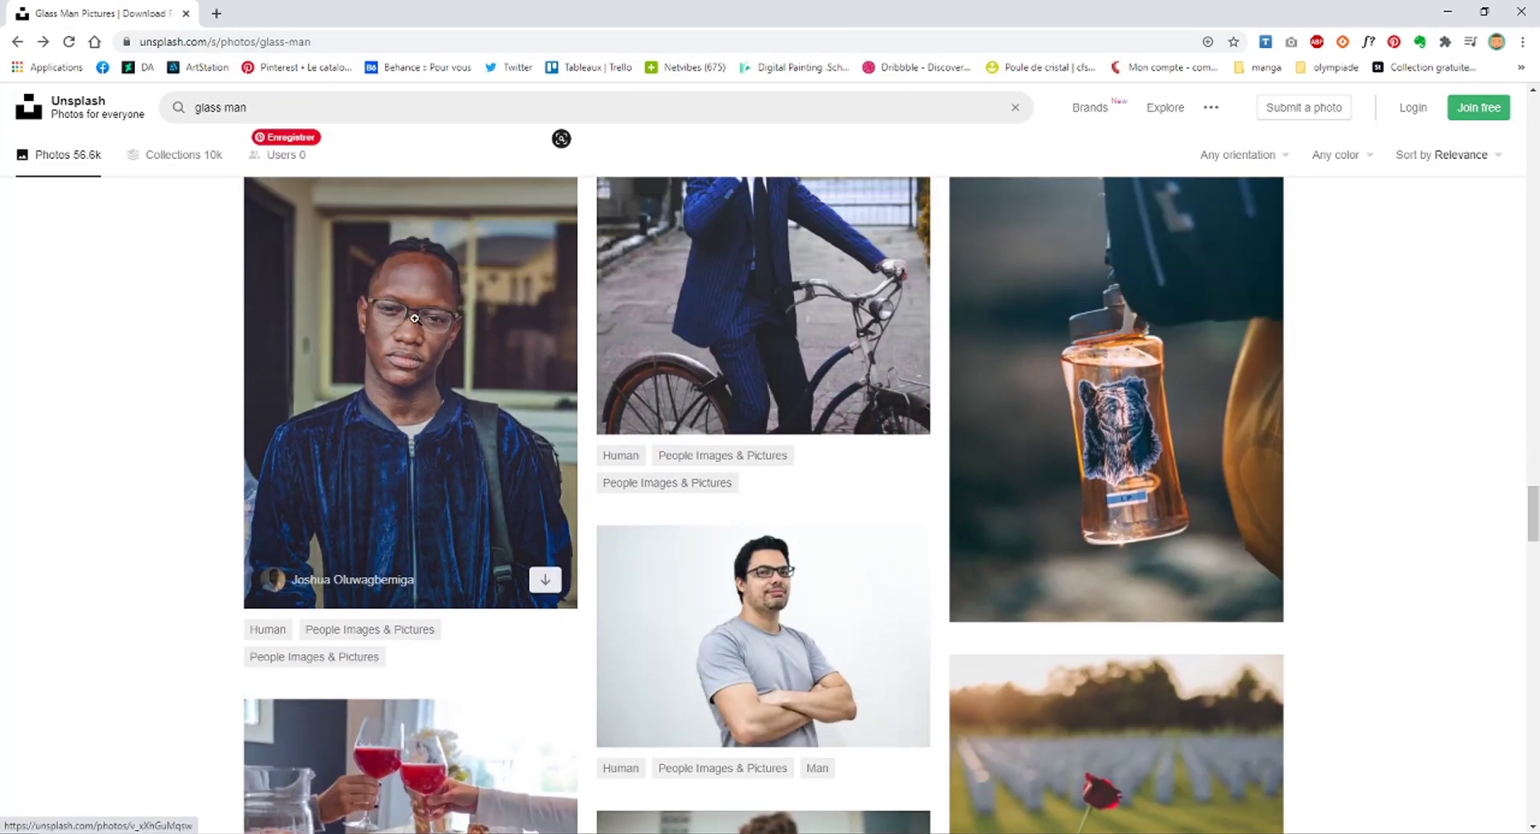
left_click(457, 347)
left_click(642, 377)
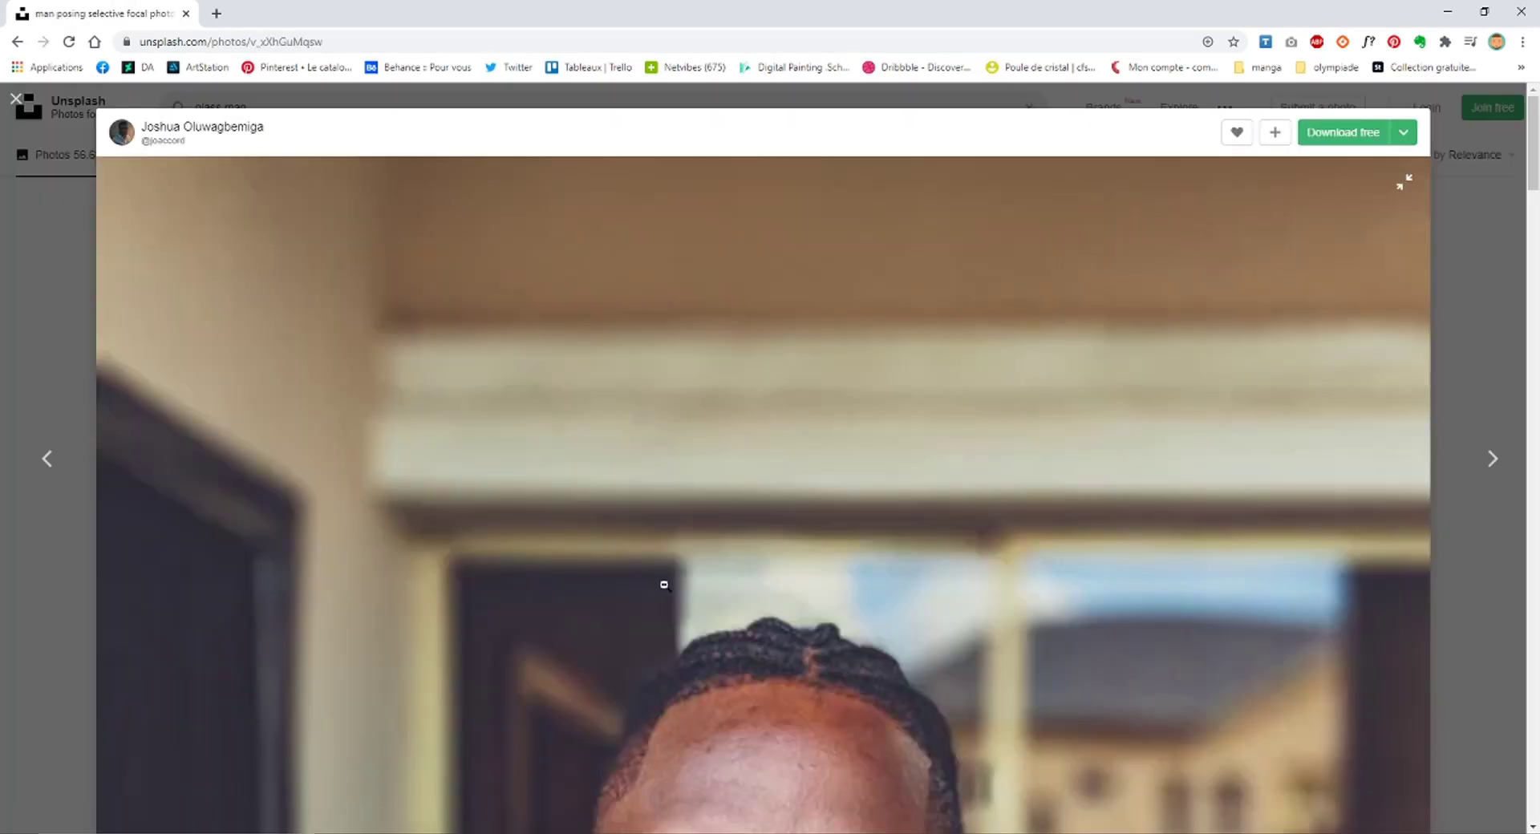
scroll(665, 584, "down", 4)
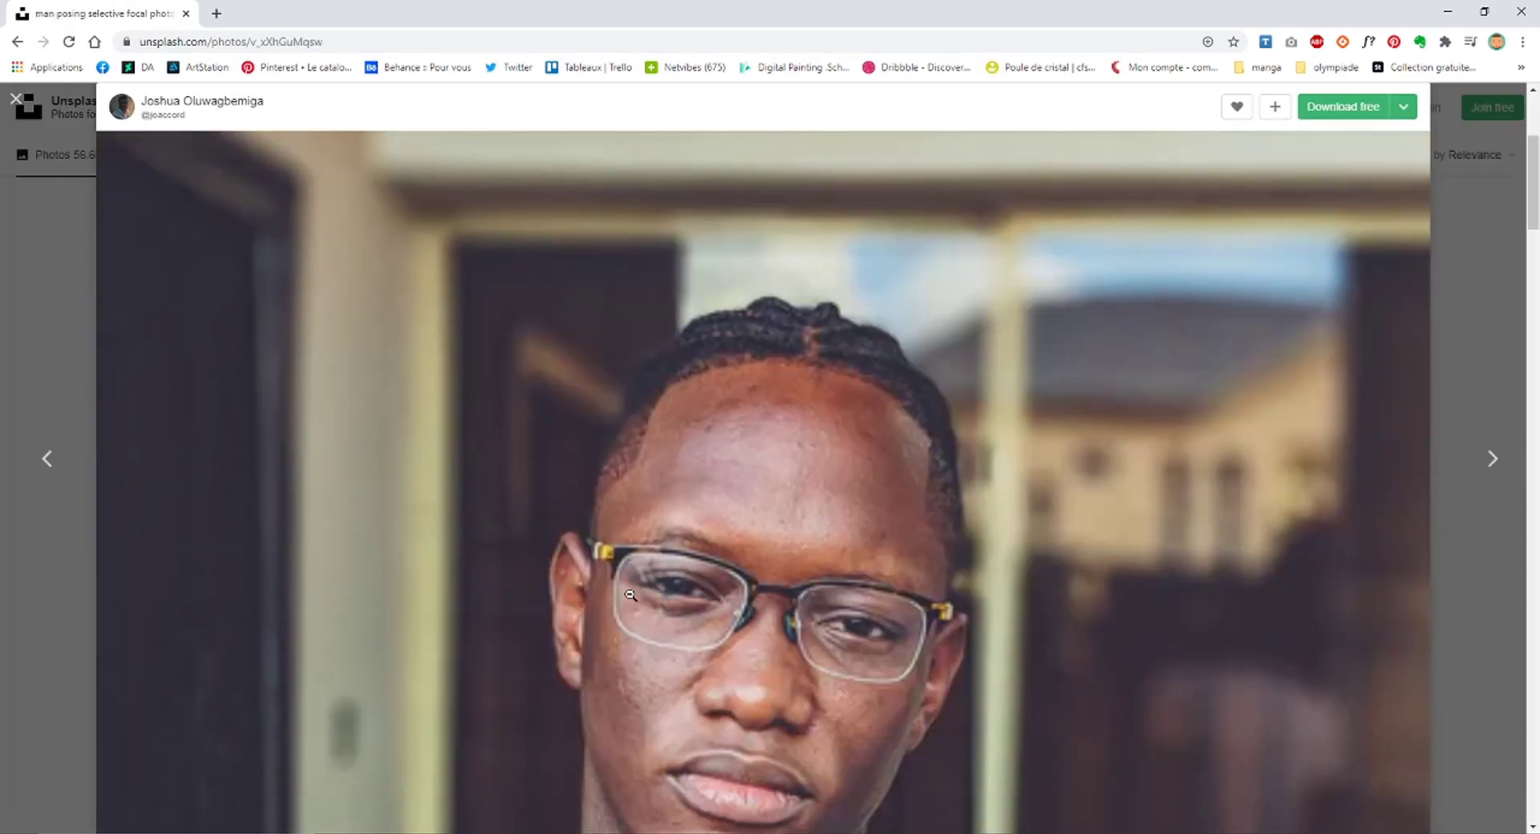
left_click(19, 266)
Preview the couple photo, zooming in on the man's glasses.
scroll(209, 505, "down", 5)
scroll(222, 459, "down", 5)
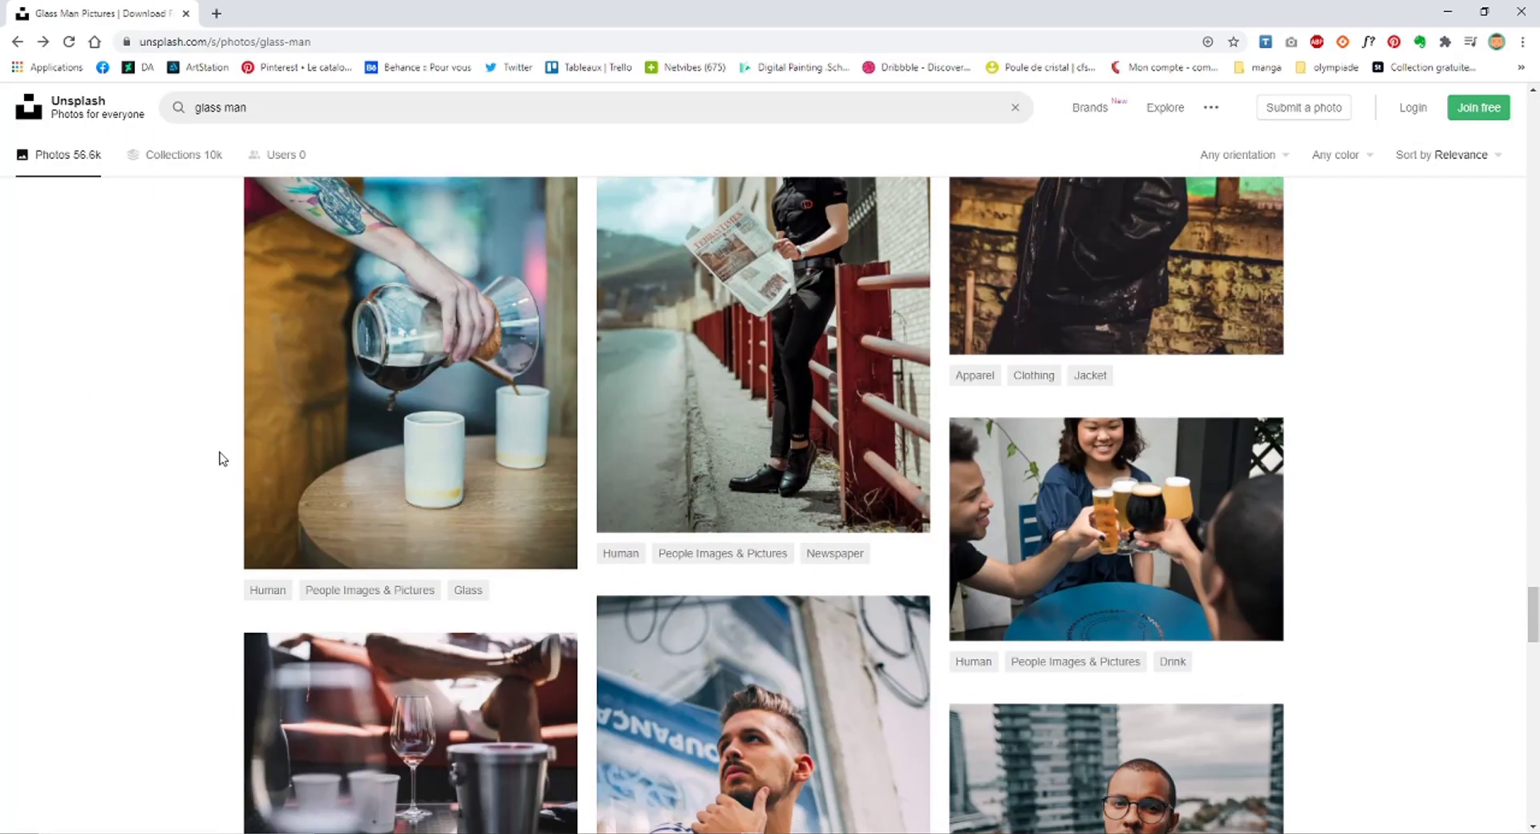
scroll(222, 458, "down", 4)
scroll(222, 458, "down", 5)
scroll(222, 458, "up", 7)
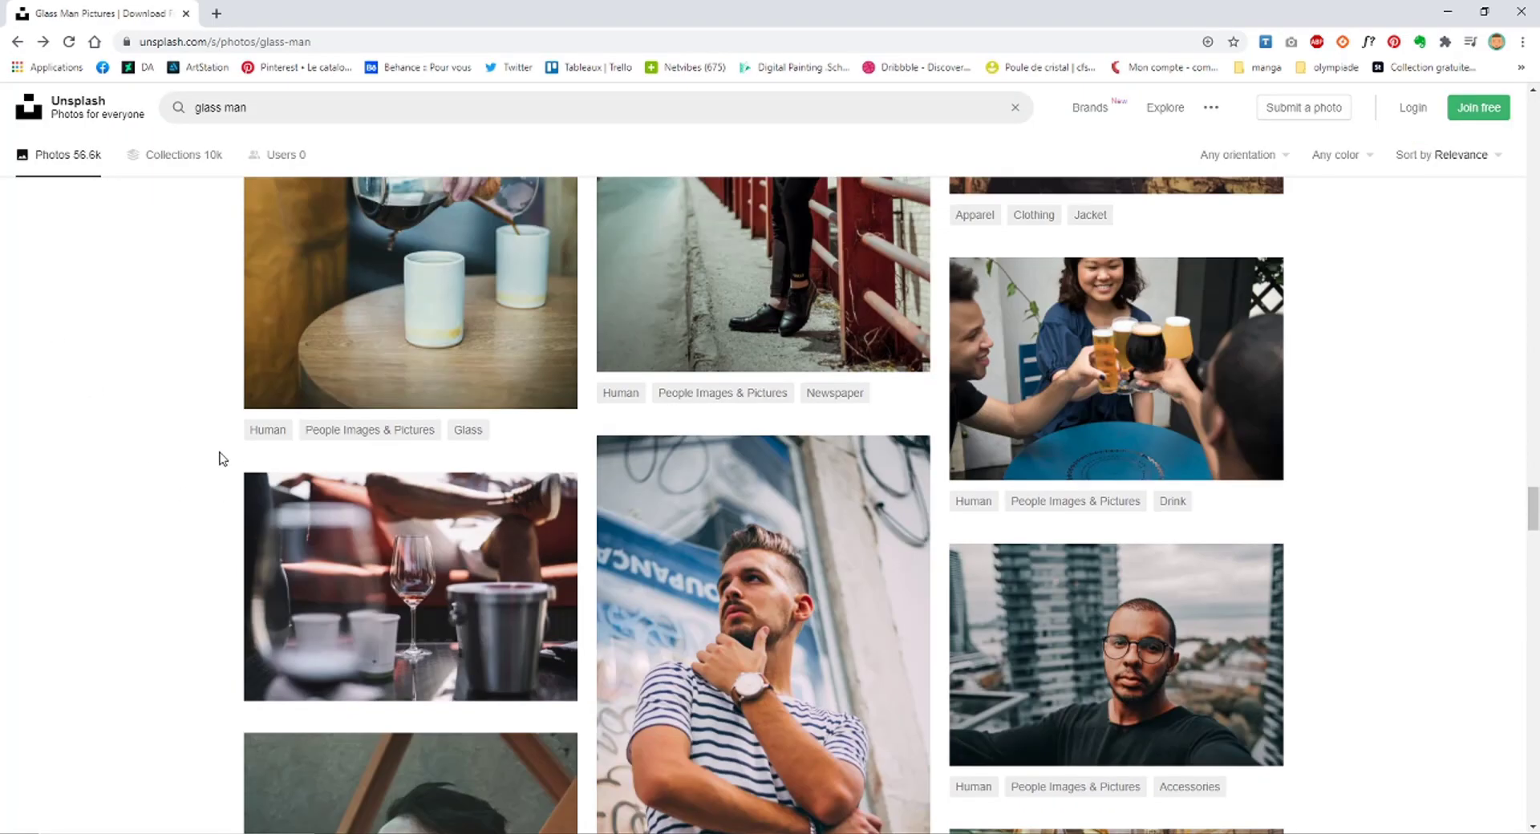
scroll(222, 459, "down", 5)
scroll(222, 459, "down", 2)
scroll(222, 458, "down", 4)
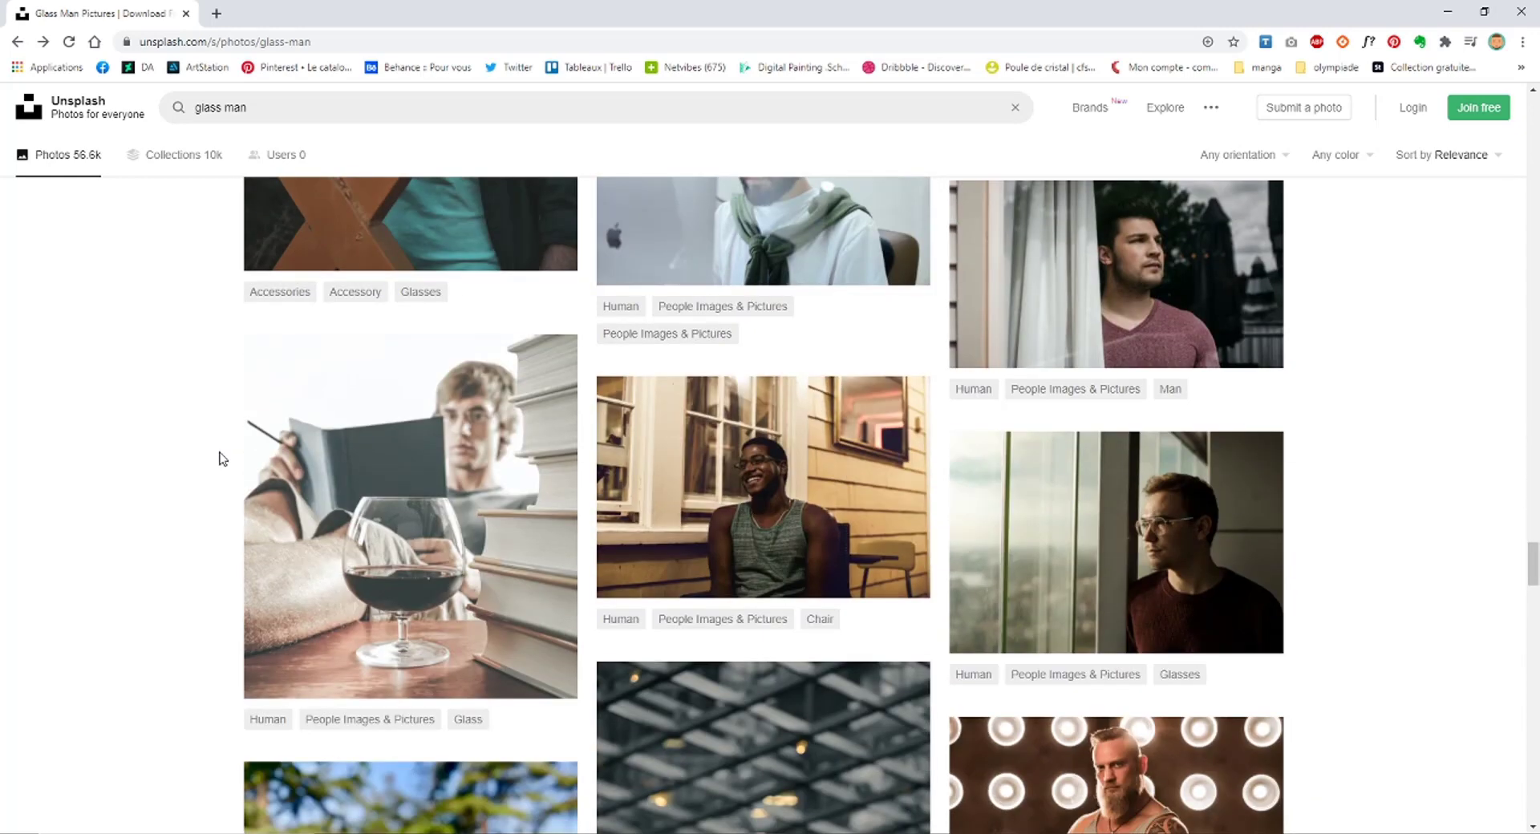
scroll(222, 459, "down", 1)
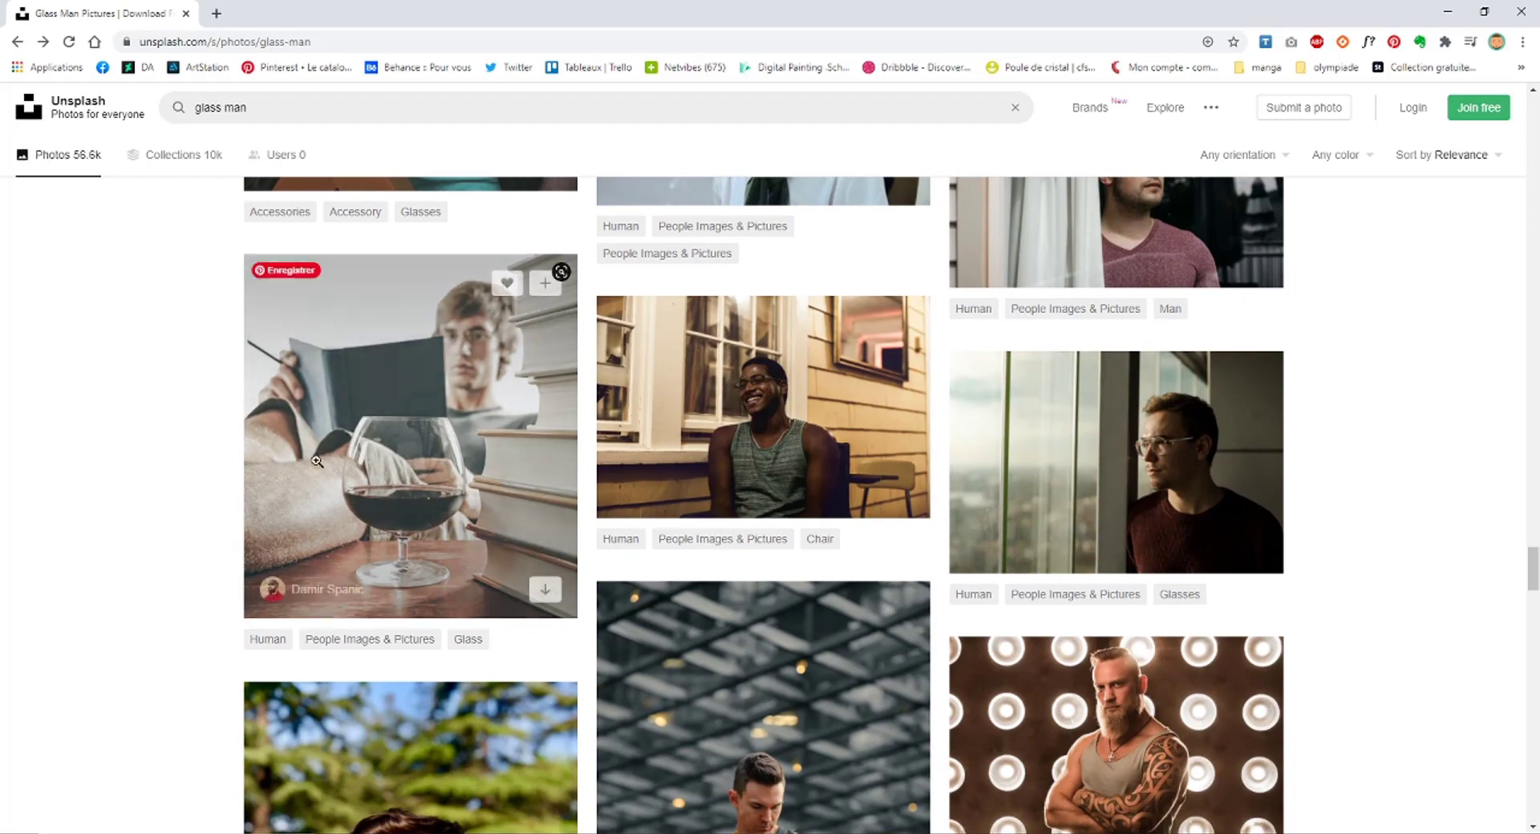
scroll(831, 557, "down", 3)
scroll(831, 557, "down", 5)
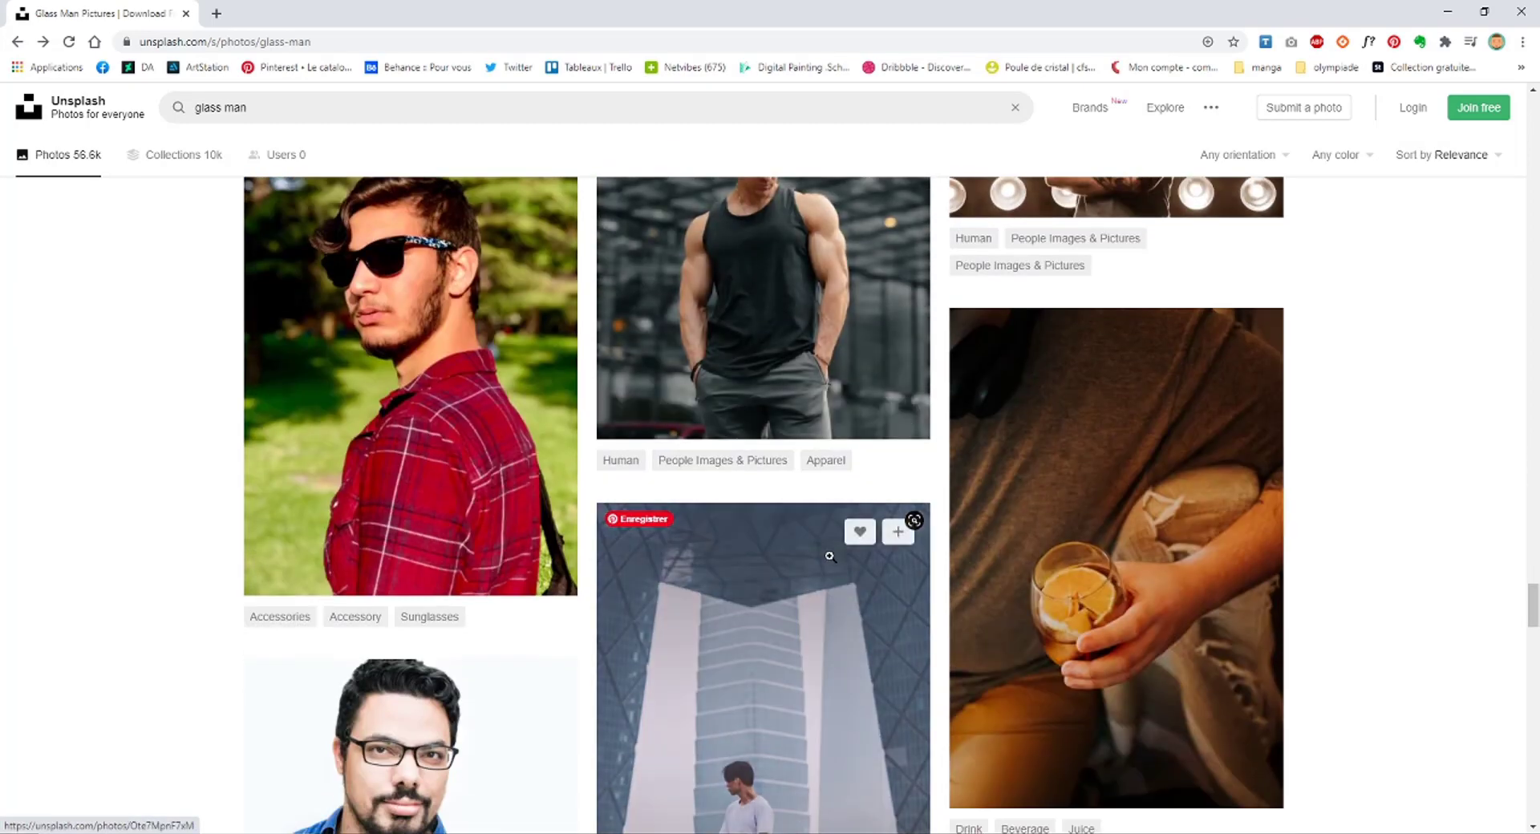
scroll(786, 544, "down", 4)
scroll(408, 474, "down", 2)
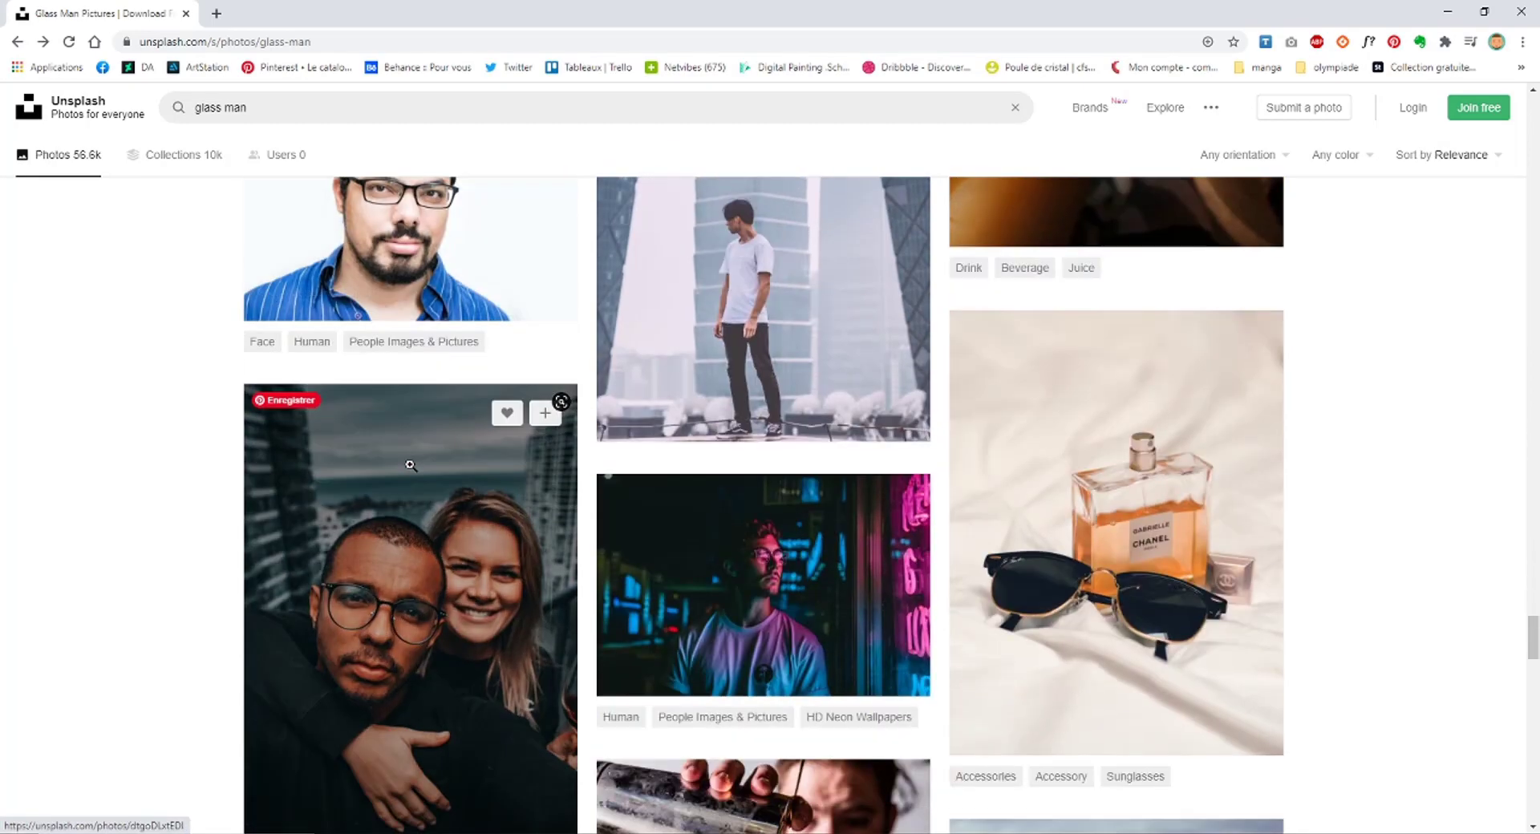
scroll(409, 474, "up", 2)
scroll(408, 474, "down", 2)
left_click(377, 669)
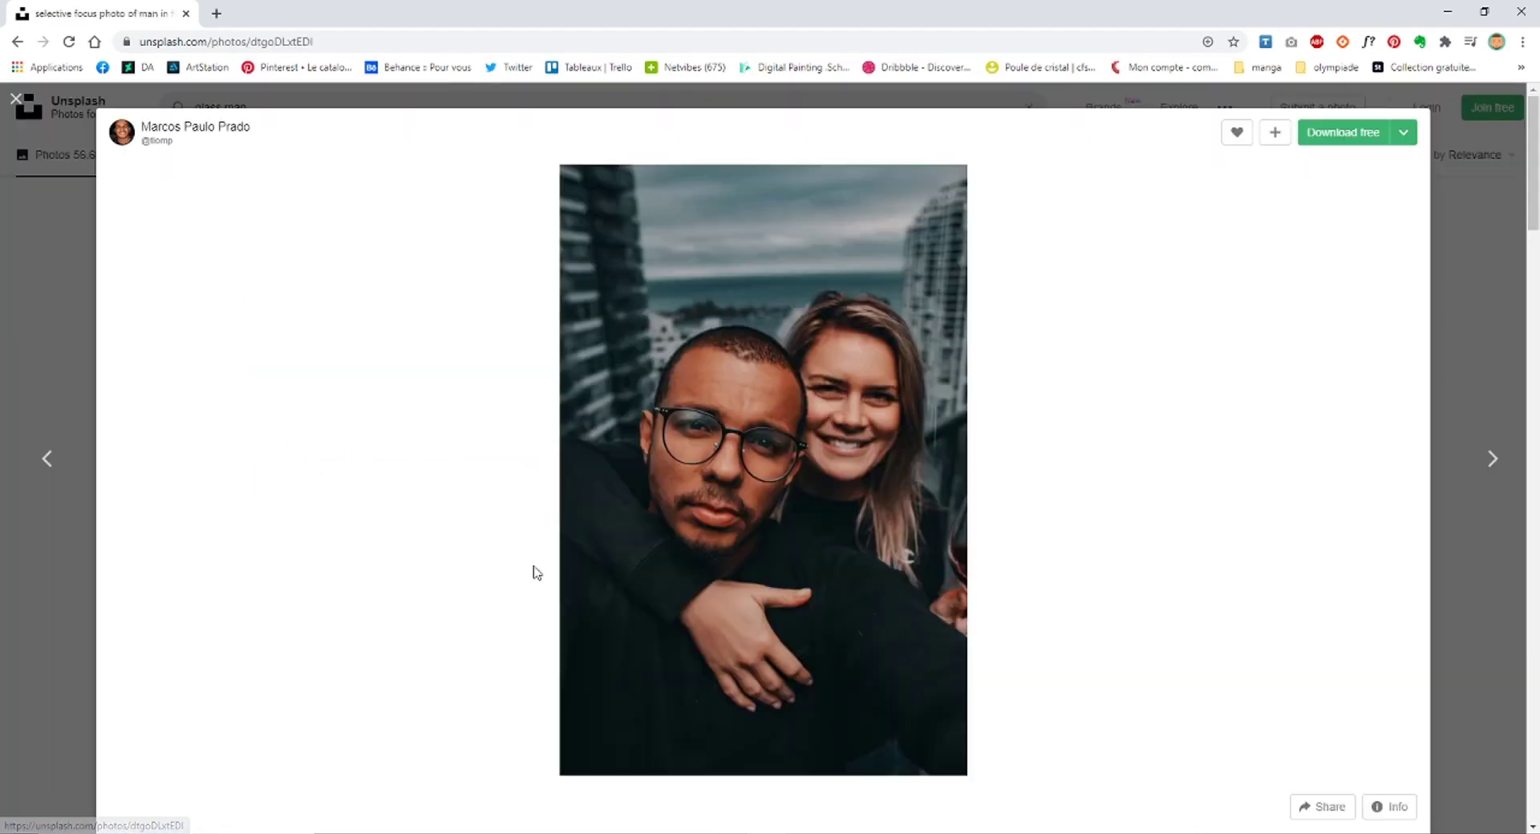
left_click(617, 604)
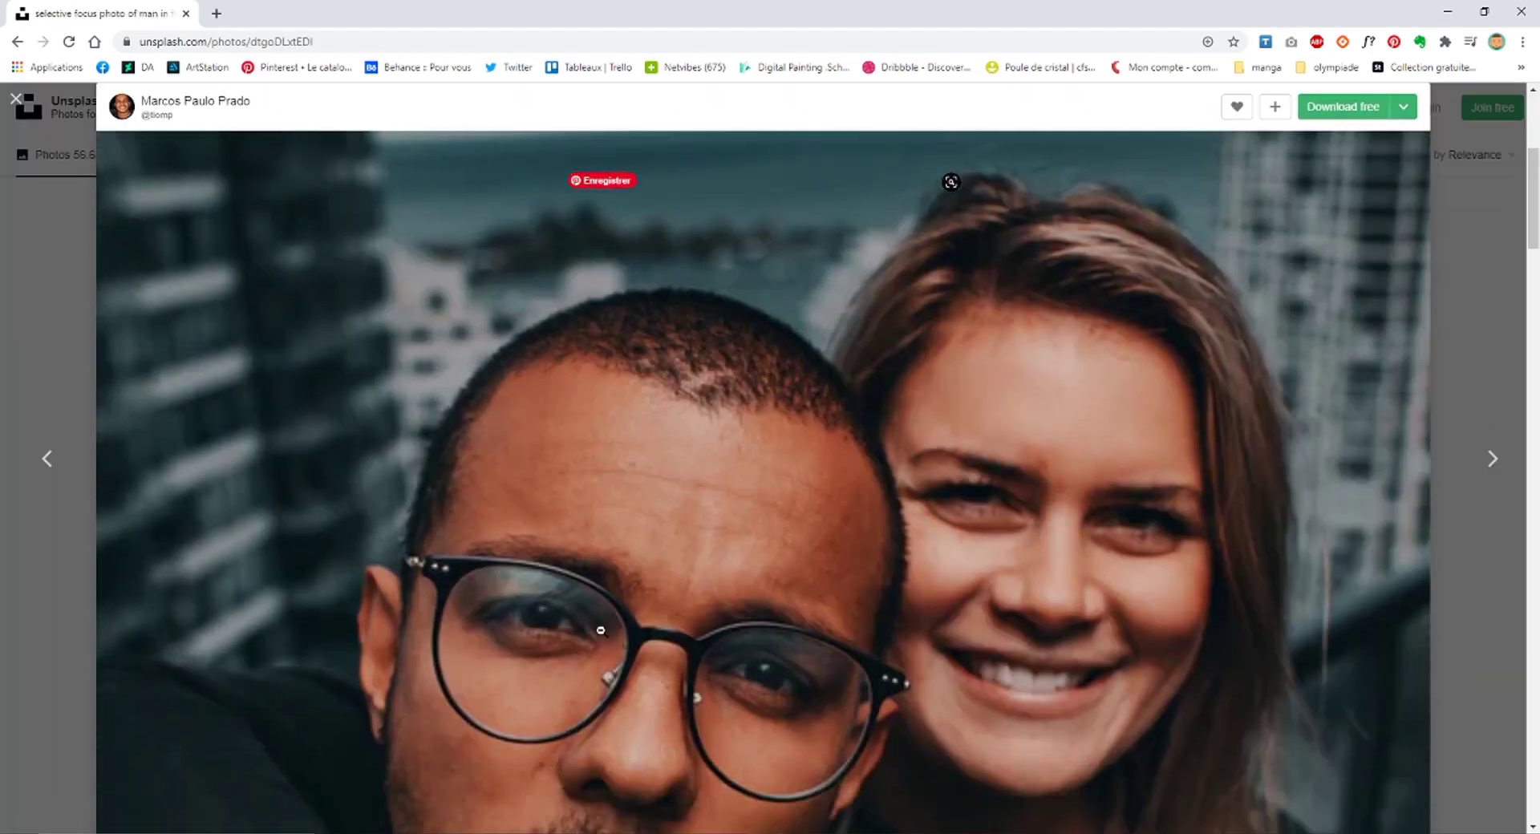
scroll(462, 496, "down", 2)
key("Escape")
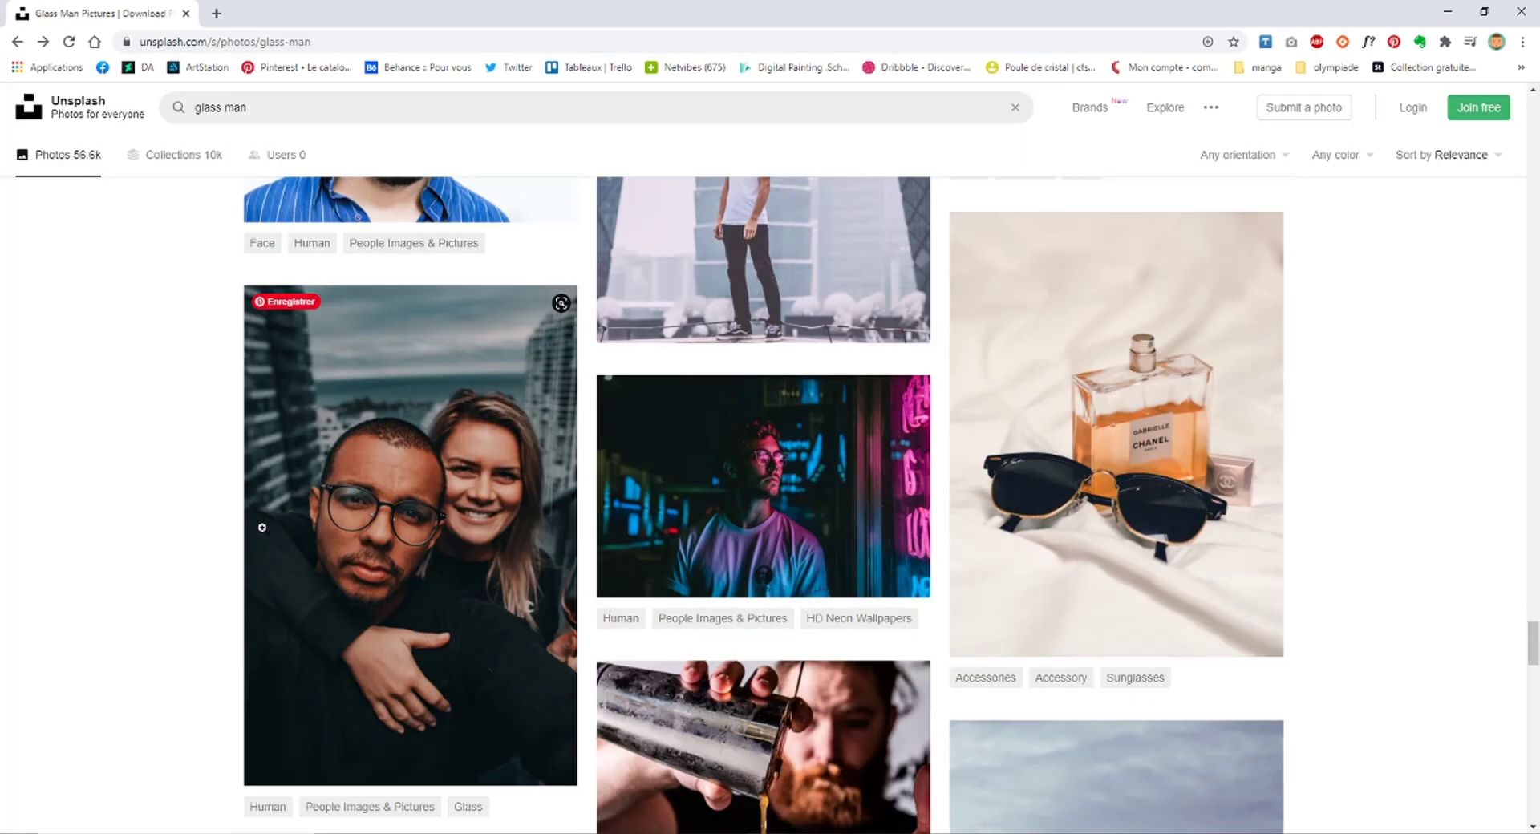
Download the photo of the man with green-lit glasses and bring up the Data (D:) folder.
scroll(281, 501, "down", 6)
scroll(284, 495, "down", 3)
scroll(283, 495, "down", 4)
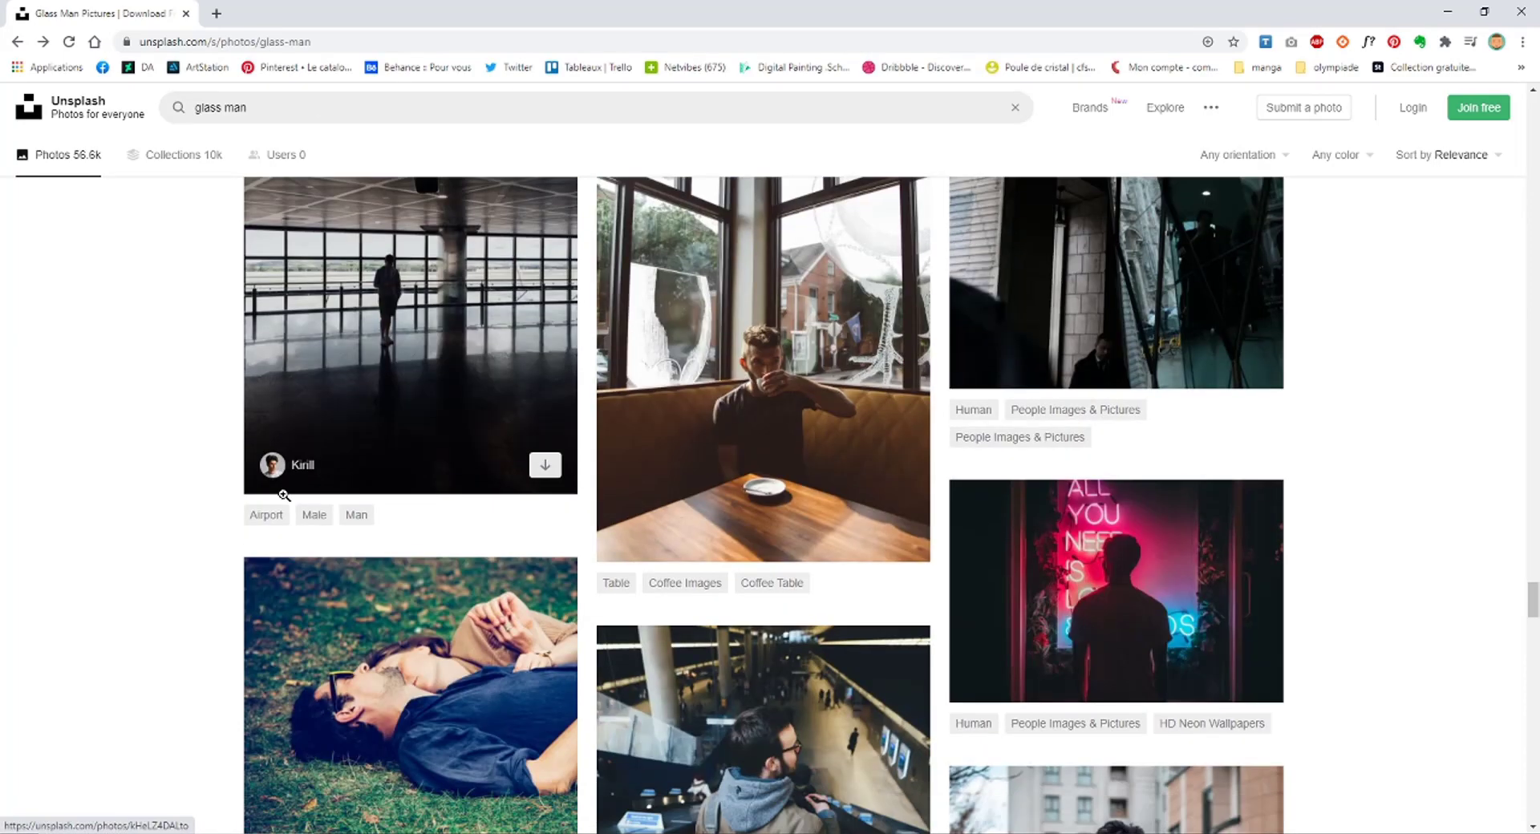
scroll(283, 494, "down", 4)
scroll(283, 495, "down", 4)
scroll(404, 460, "down", 3)
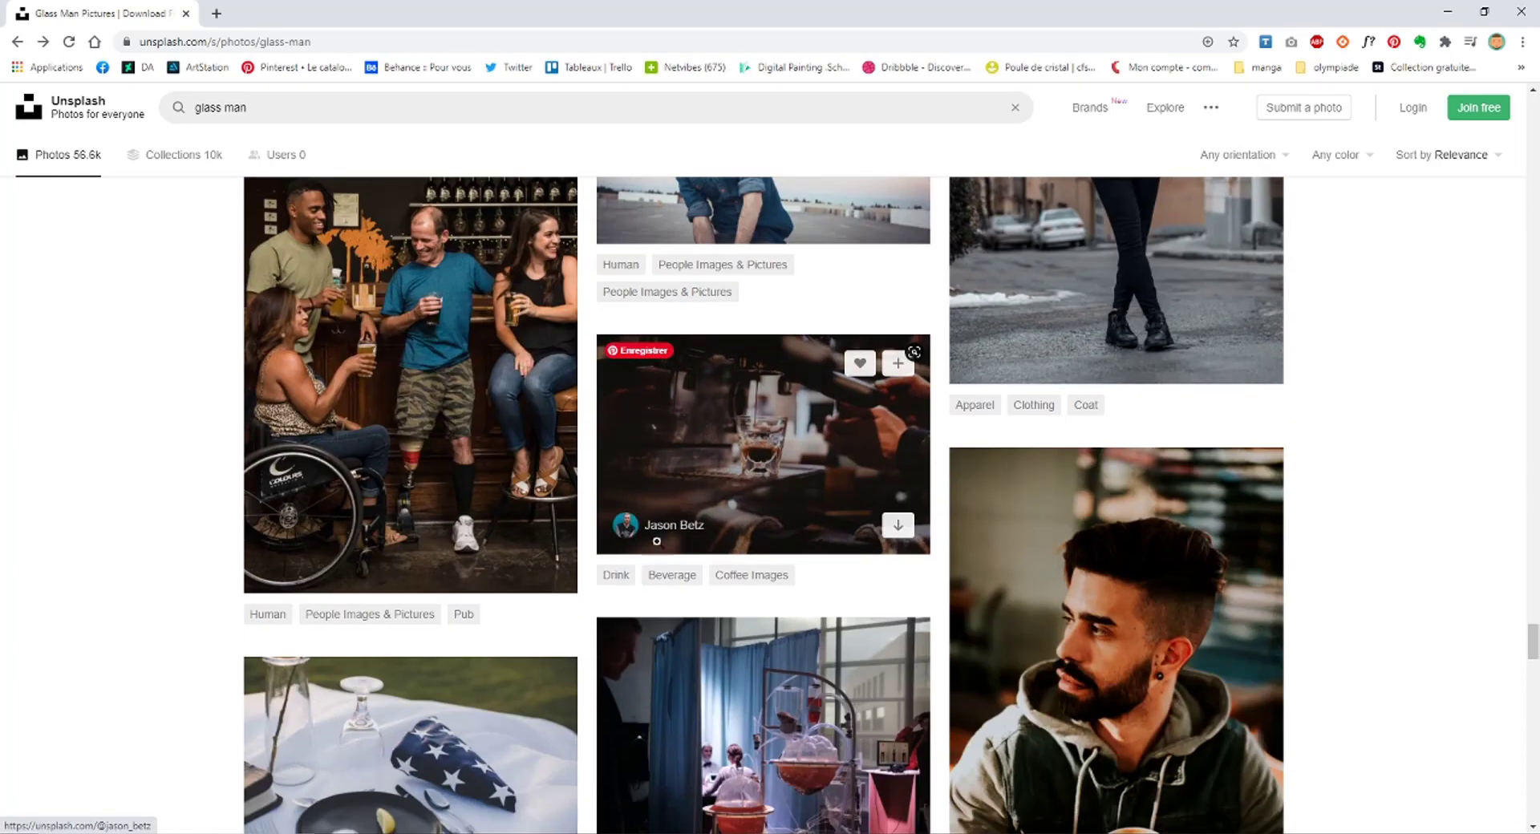
scroll(562, 530, "down", 5)
scroll(729, 604, "down", 4)
scroll(733, 610, "down", 2)
scroll(732, 610, "down", 1)
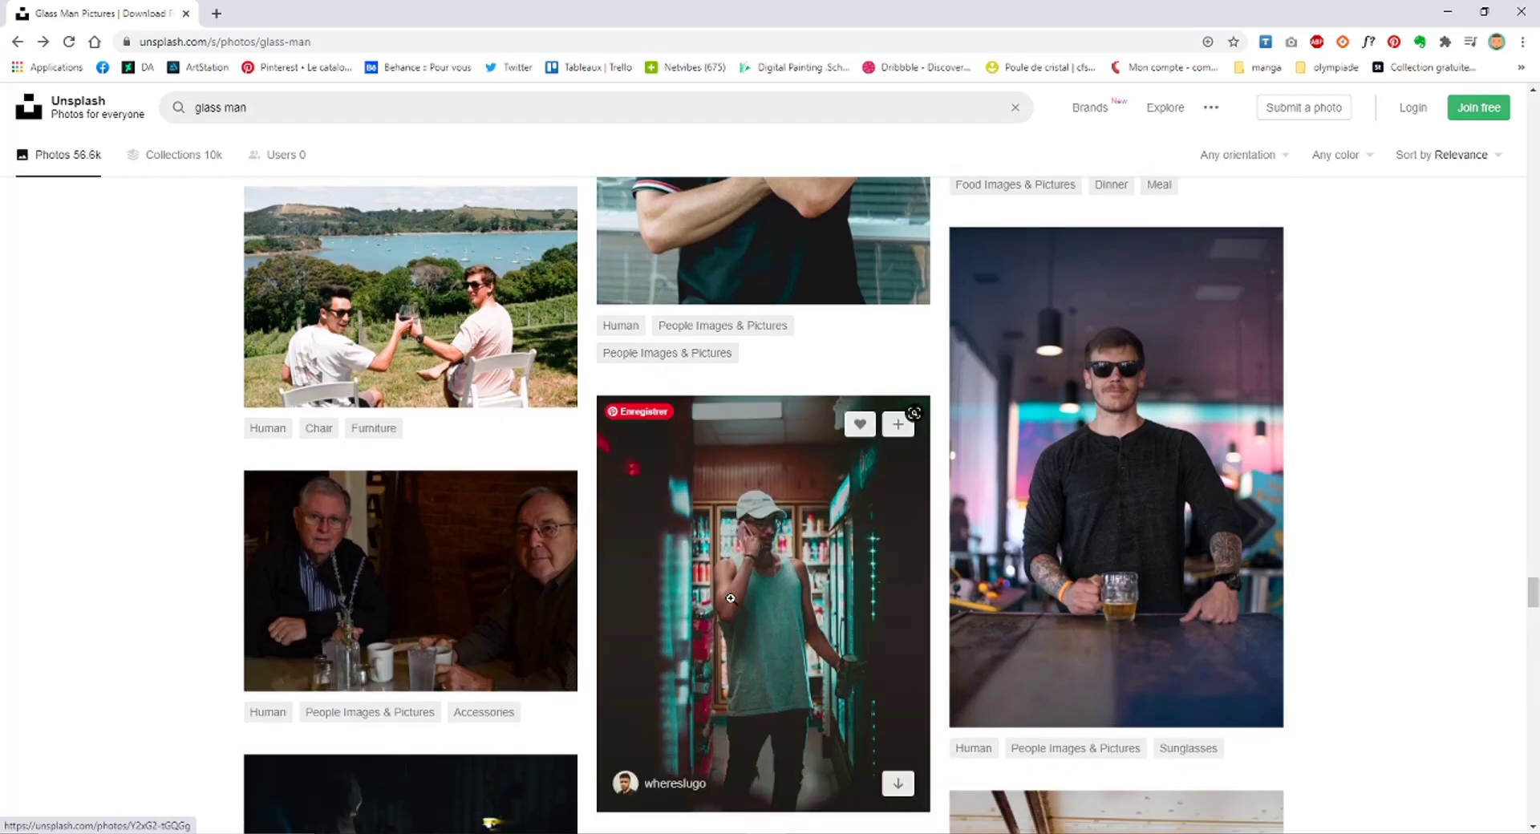
scroll(731, 597, "down", 5)
scroll(731, 598, "down", 3)
scroll(731, 597, "down", 3)
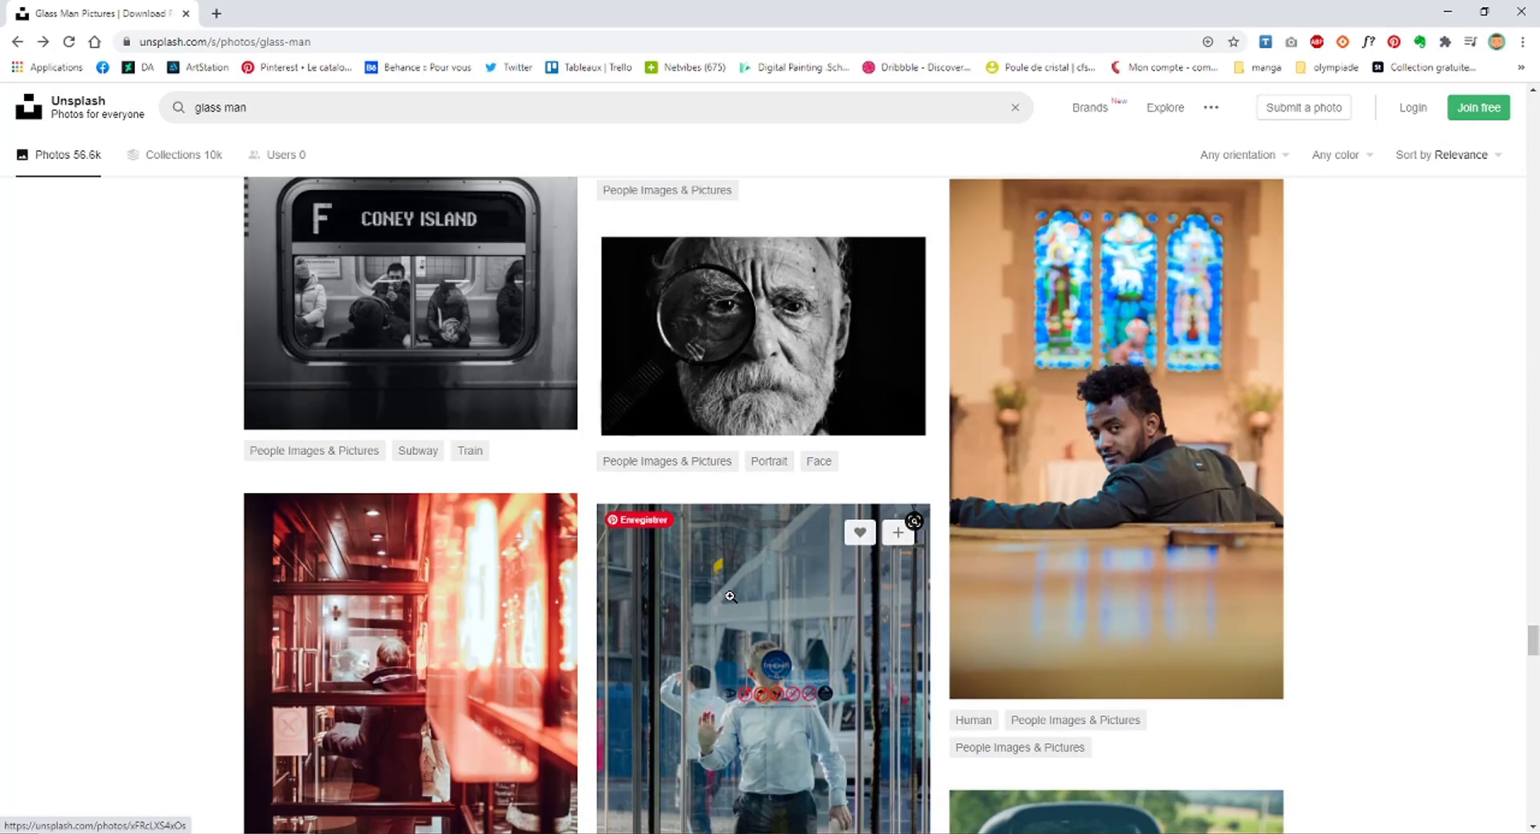
scroll(730, 595, "down", 4)
scroll(730, 596, "down", 4)
left_click(730, 598)
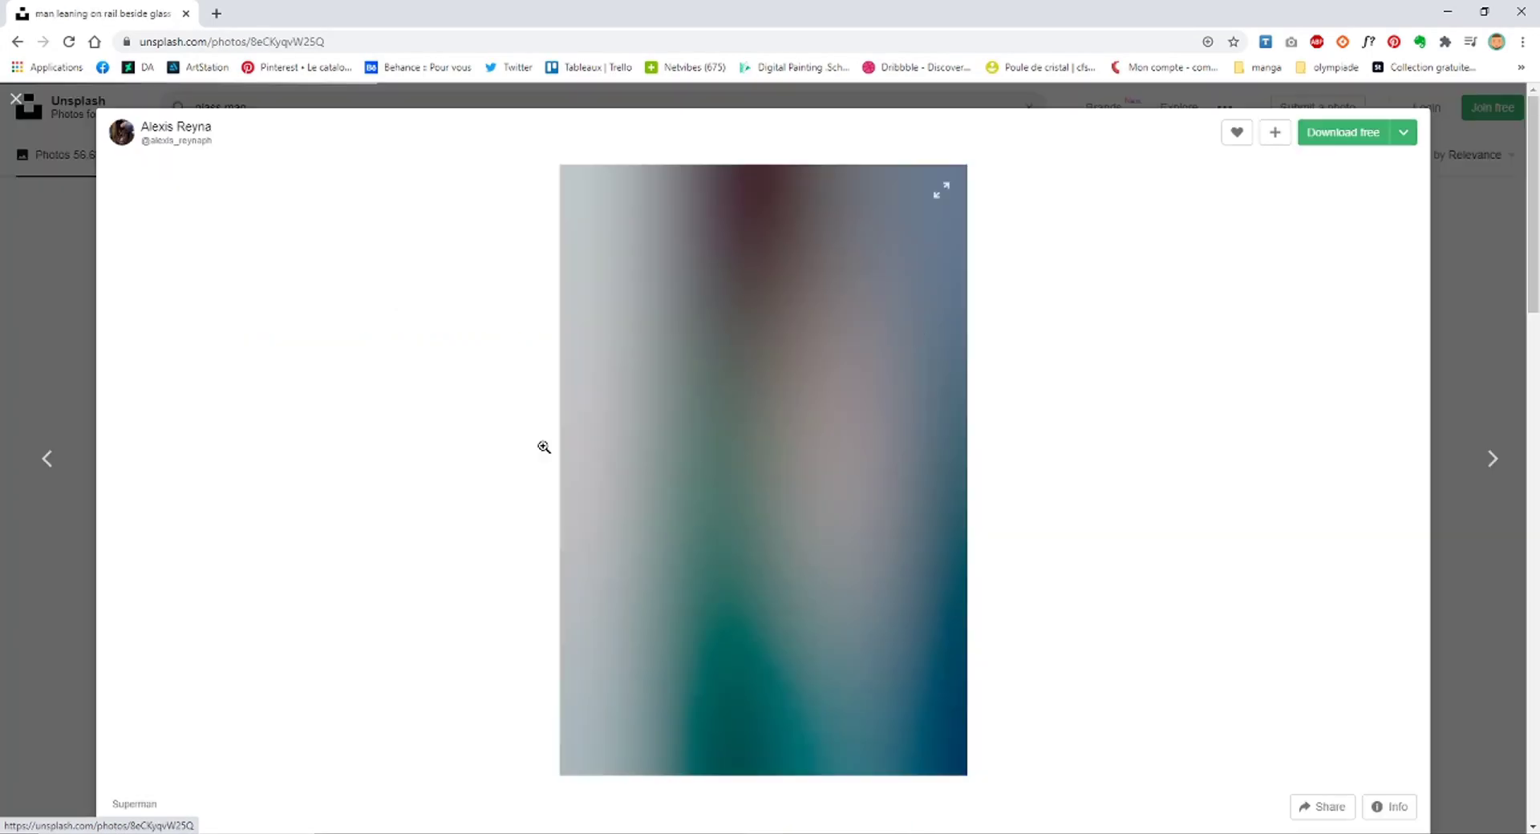
left_click(776, 376)
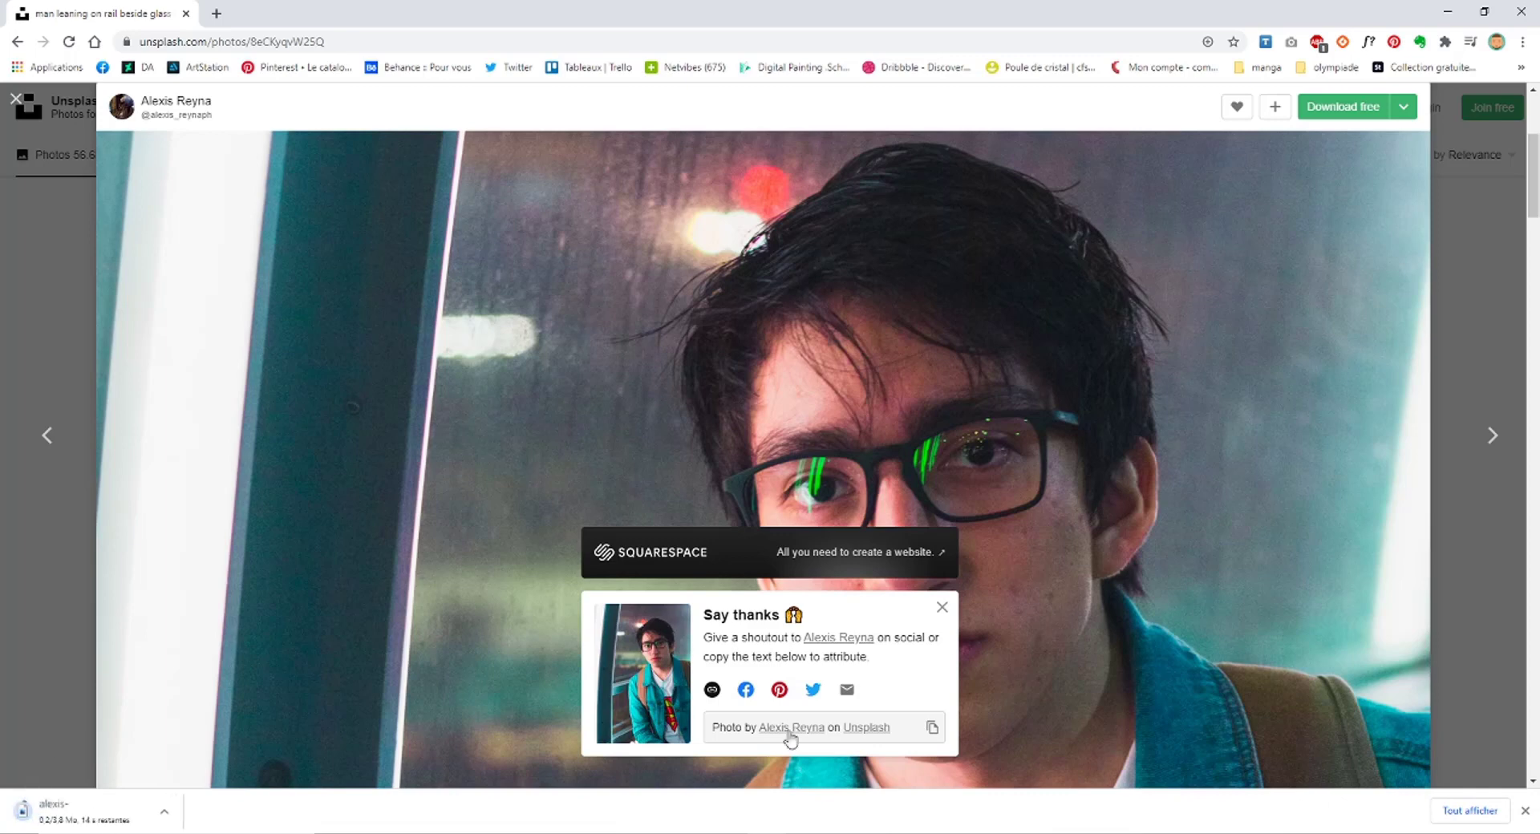
mouse_move(483, 830)
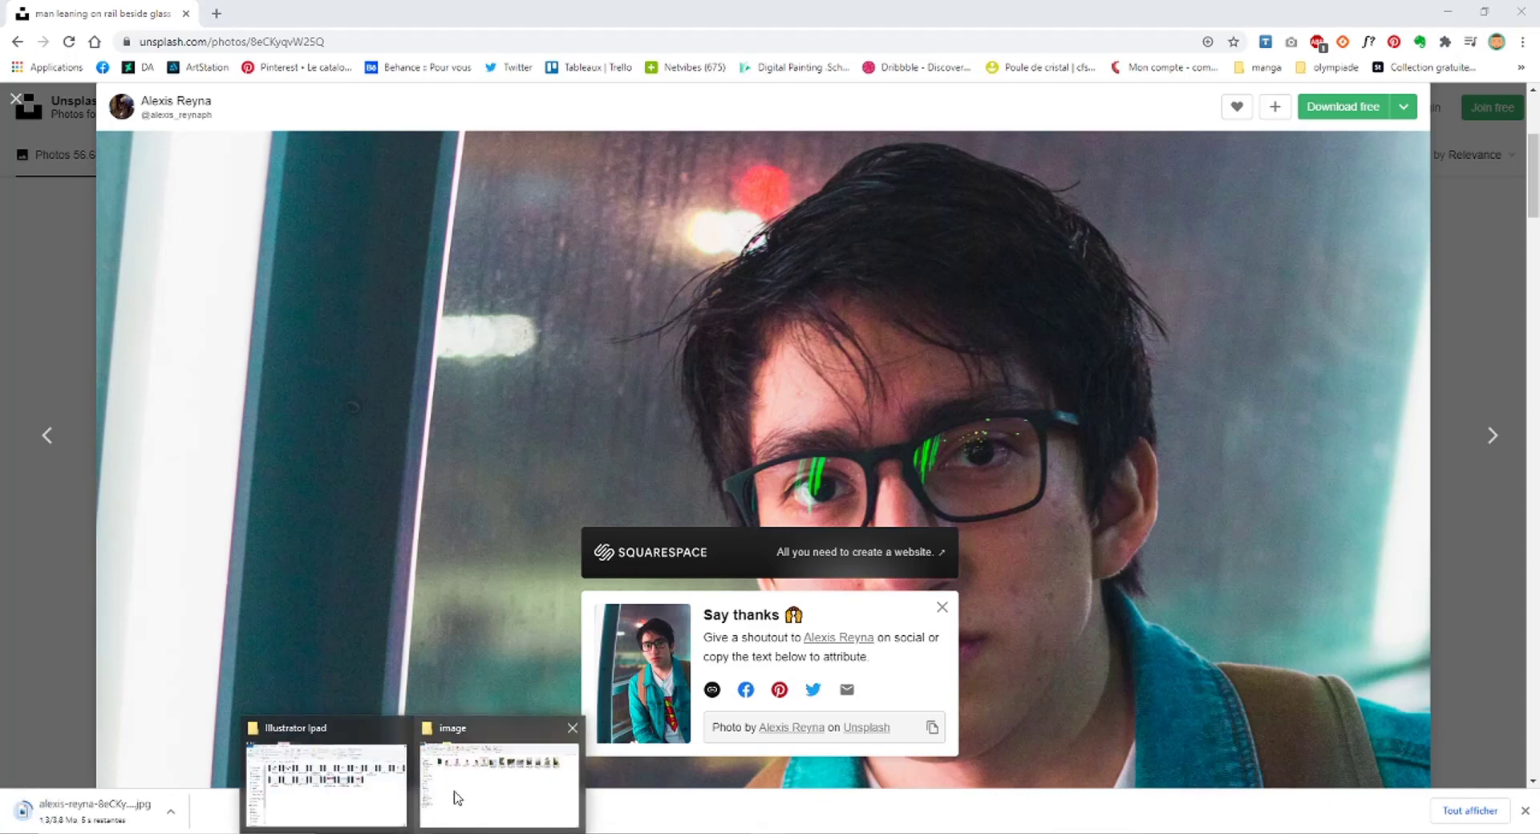
left_click(456, 796)
Open the downloaded glasses JPG from Data (D:) as a new Photoshop document.
left_click(178, 127)
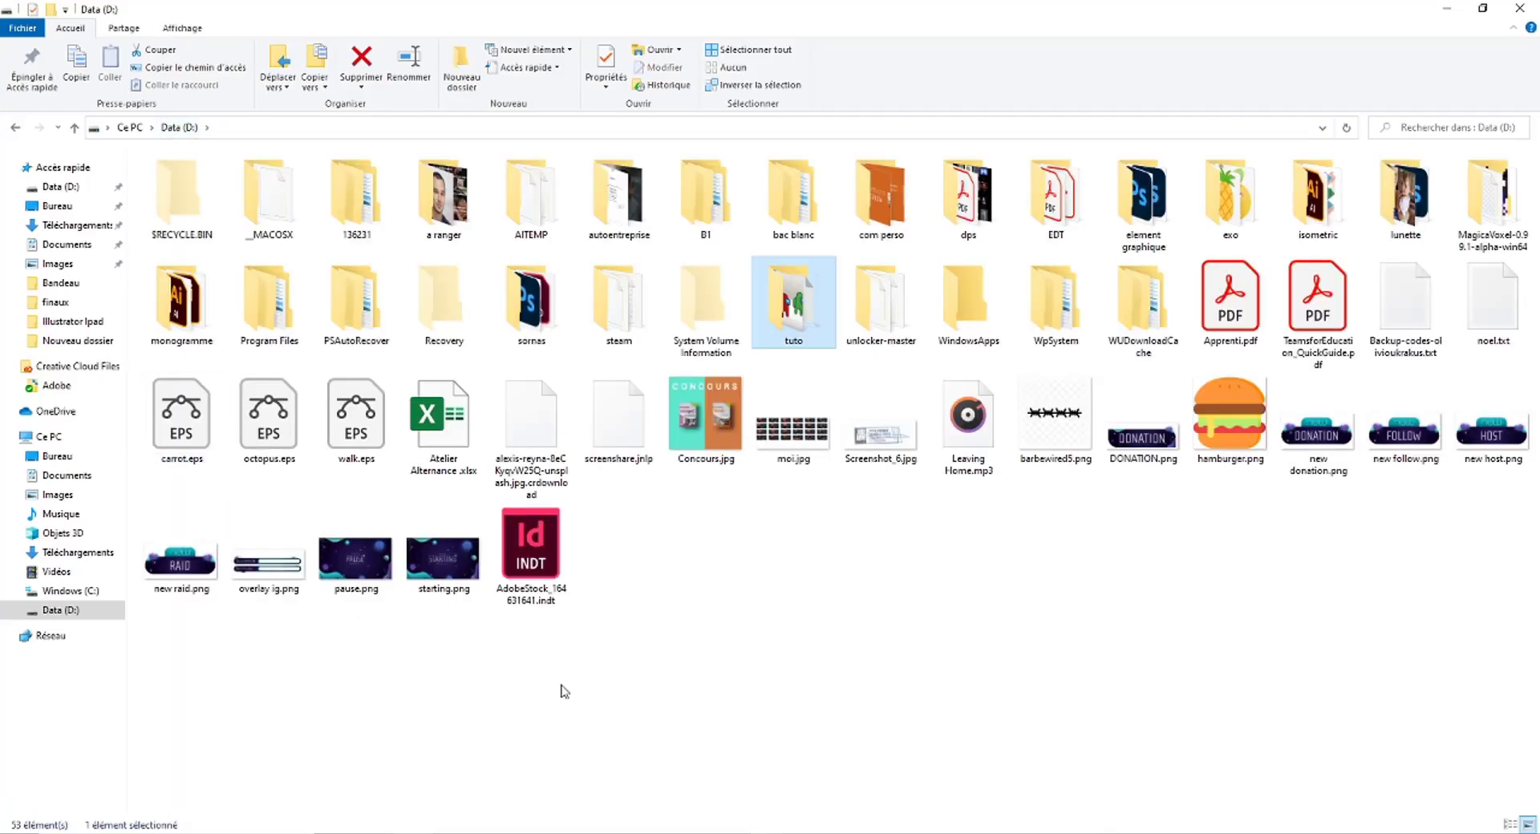
left_click(762, 724)
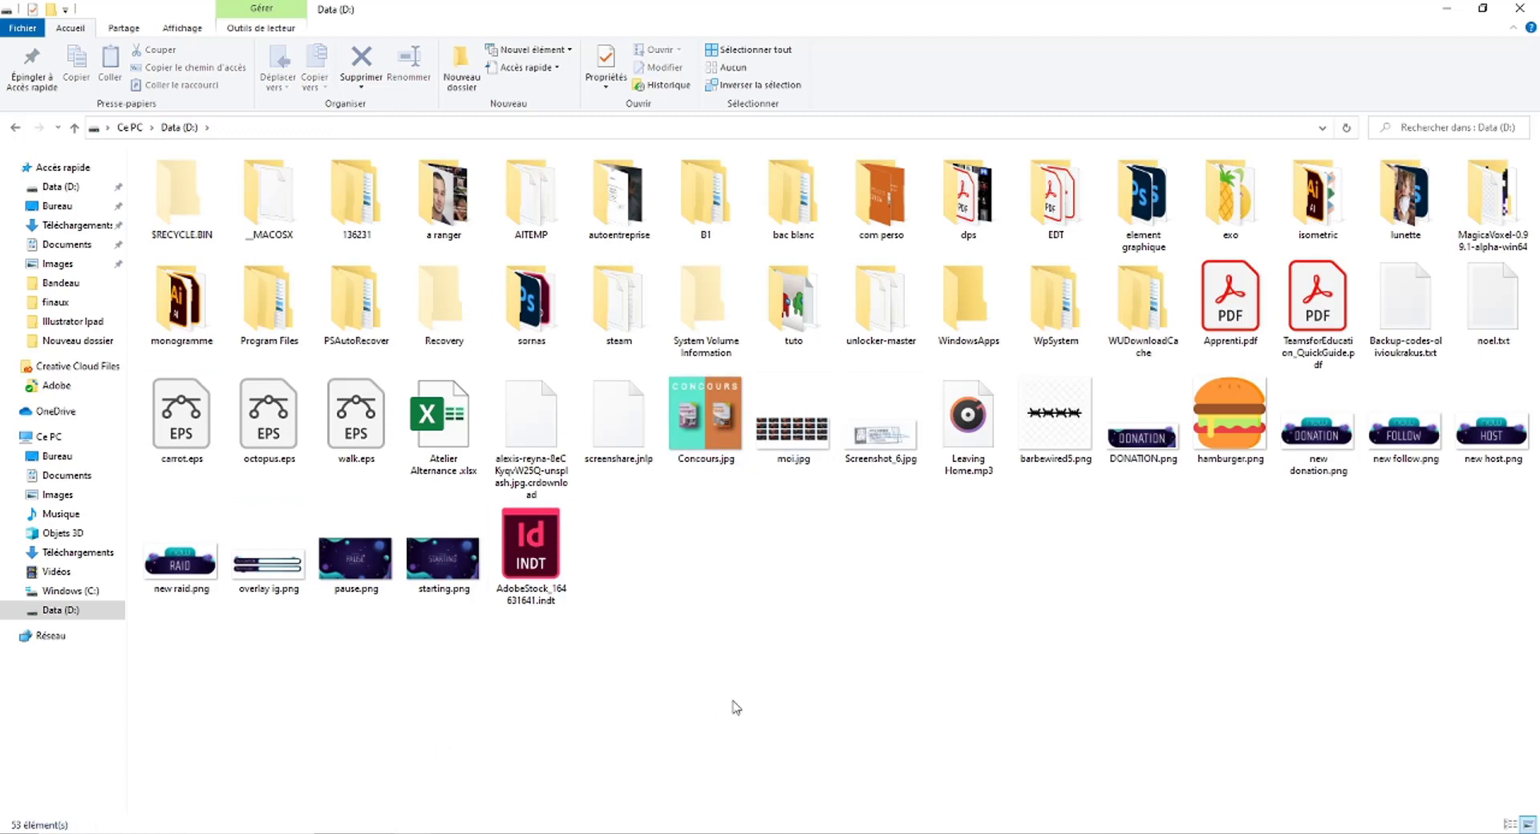
mouse_move(566, 494)
left_mouse_down()
mouse_move(530, 826)
mouse_move(603, 184)
left_mouse_up()
left_click_drag(694, 8, 686, 64)
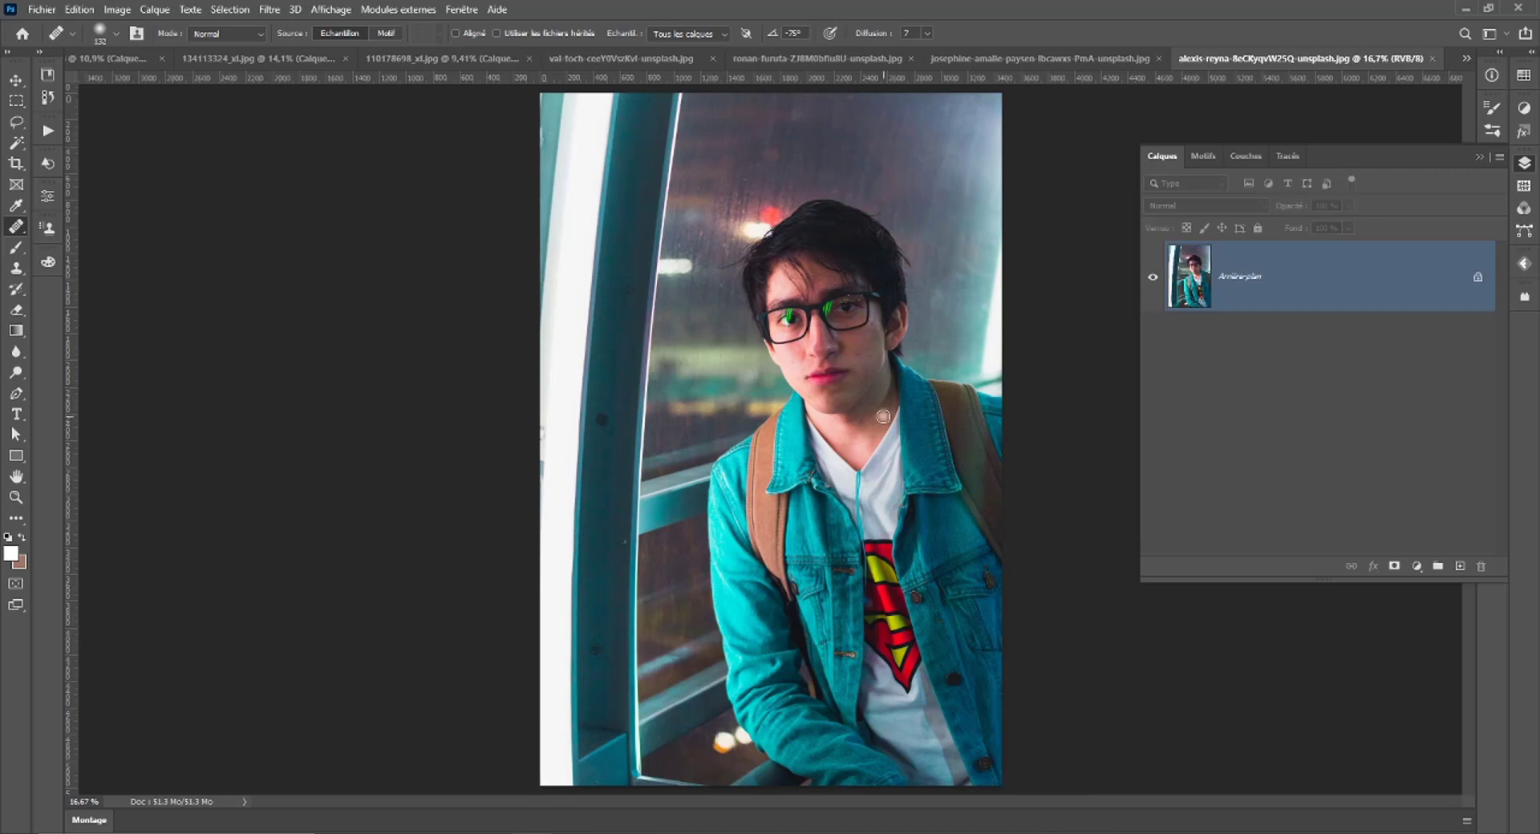
Undo the smeared healing patch on the nose bridge and switch to a small Brush tool.
scroll(883, 417, "up", 2)
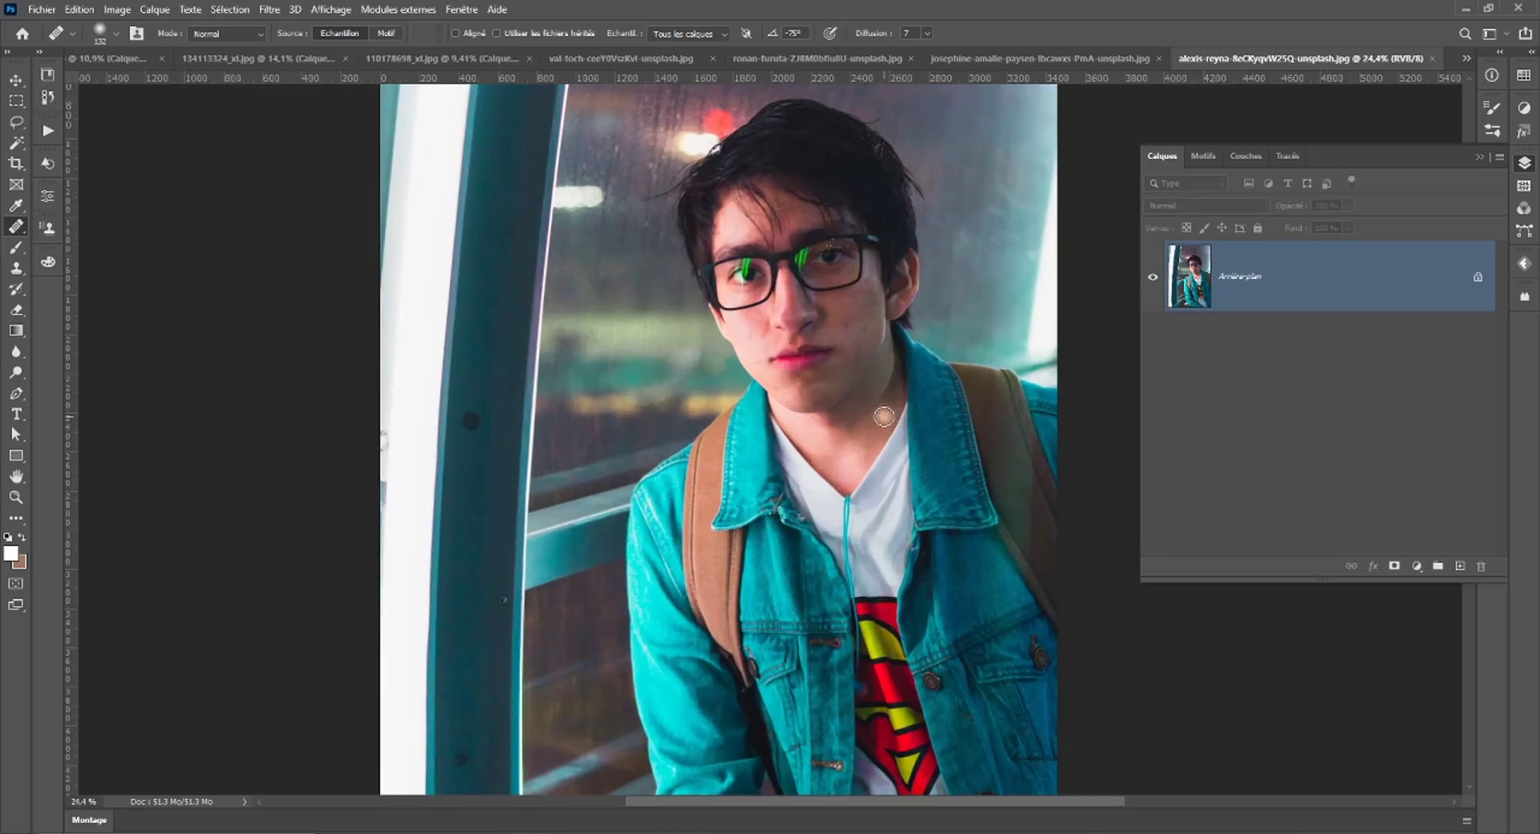
scroll(864, 479, "up", 1)
scroll(870, 476, "up", 2)
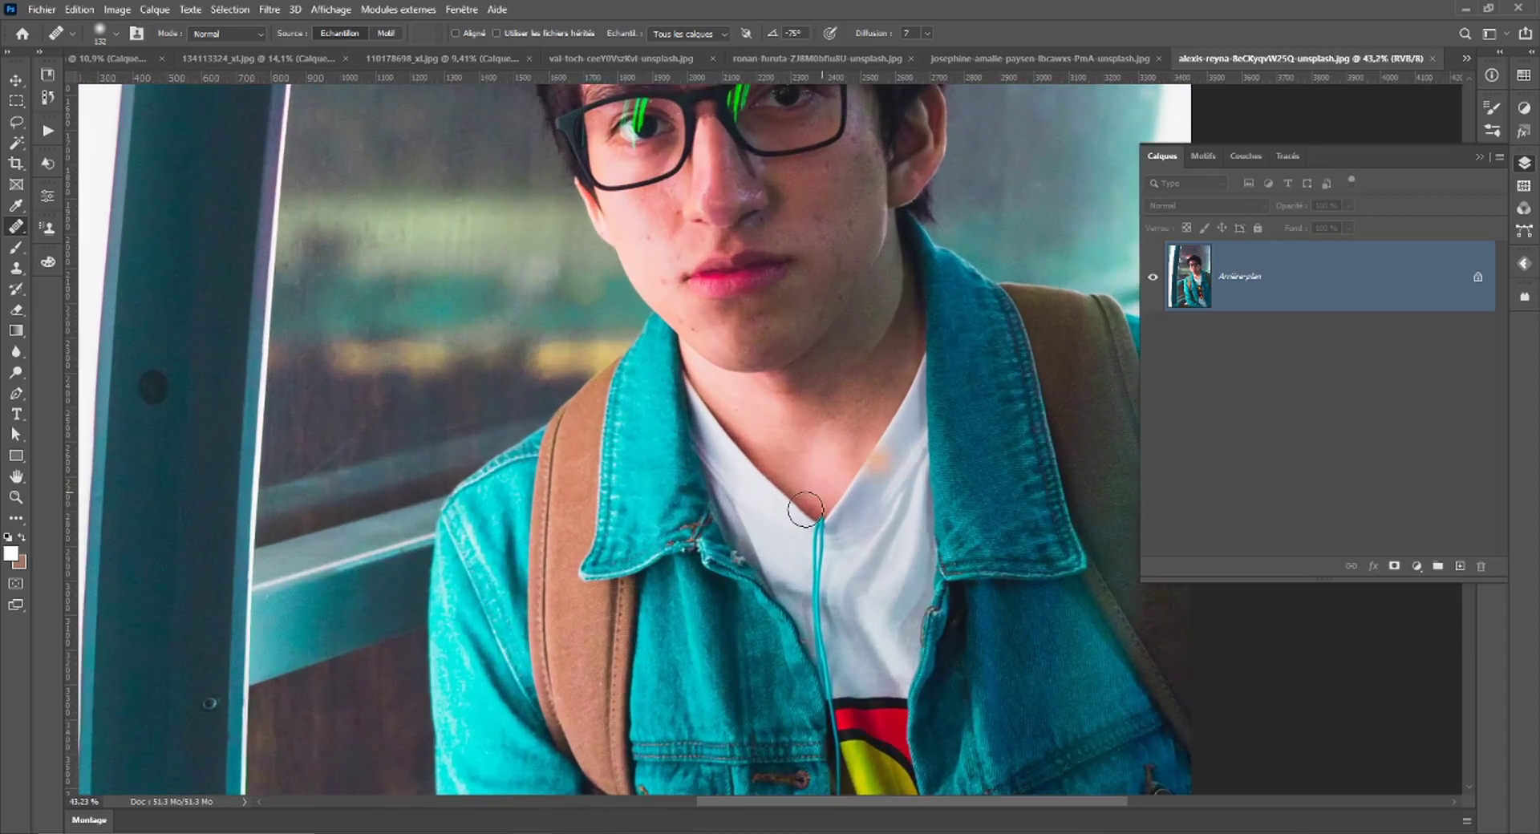
scroll(834, 469, "up", 2)
scroll(794, 457, "up", 2)
scroll(777, 419, "up", 1)
scroll(722, 360, "up", 5)
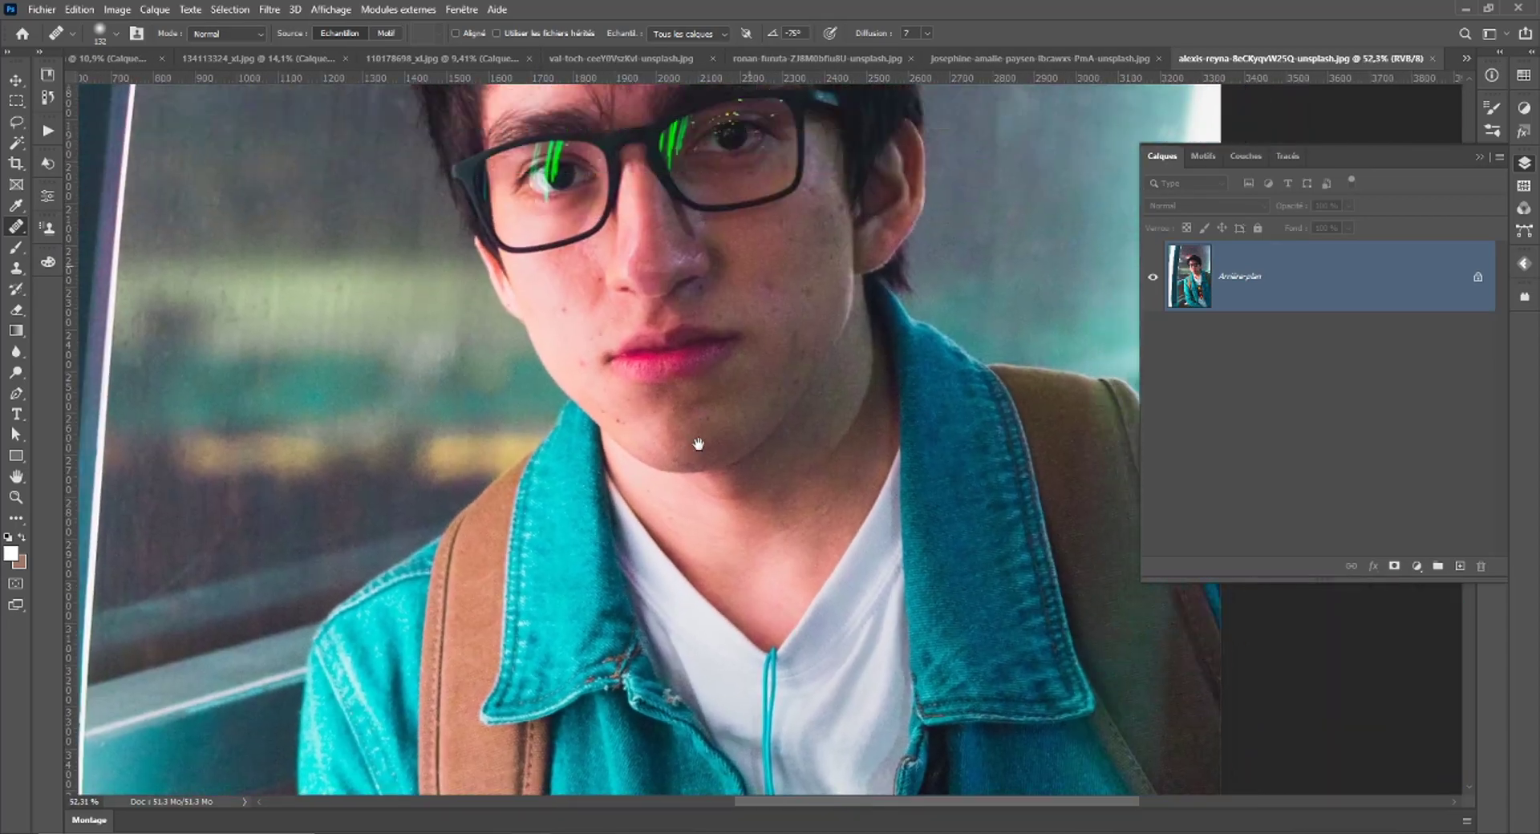
scroll(698, 594, "up", 4)
scroll(662, 455, "up", 5)
scroll(662, 456, "up", 1)
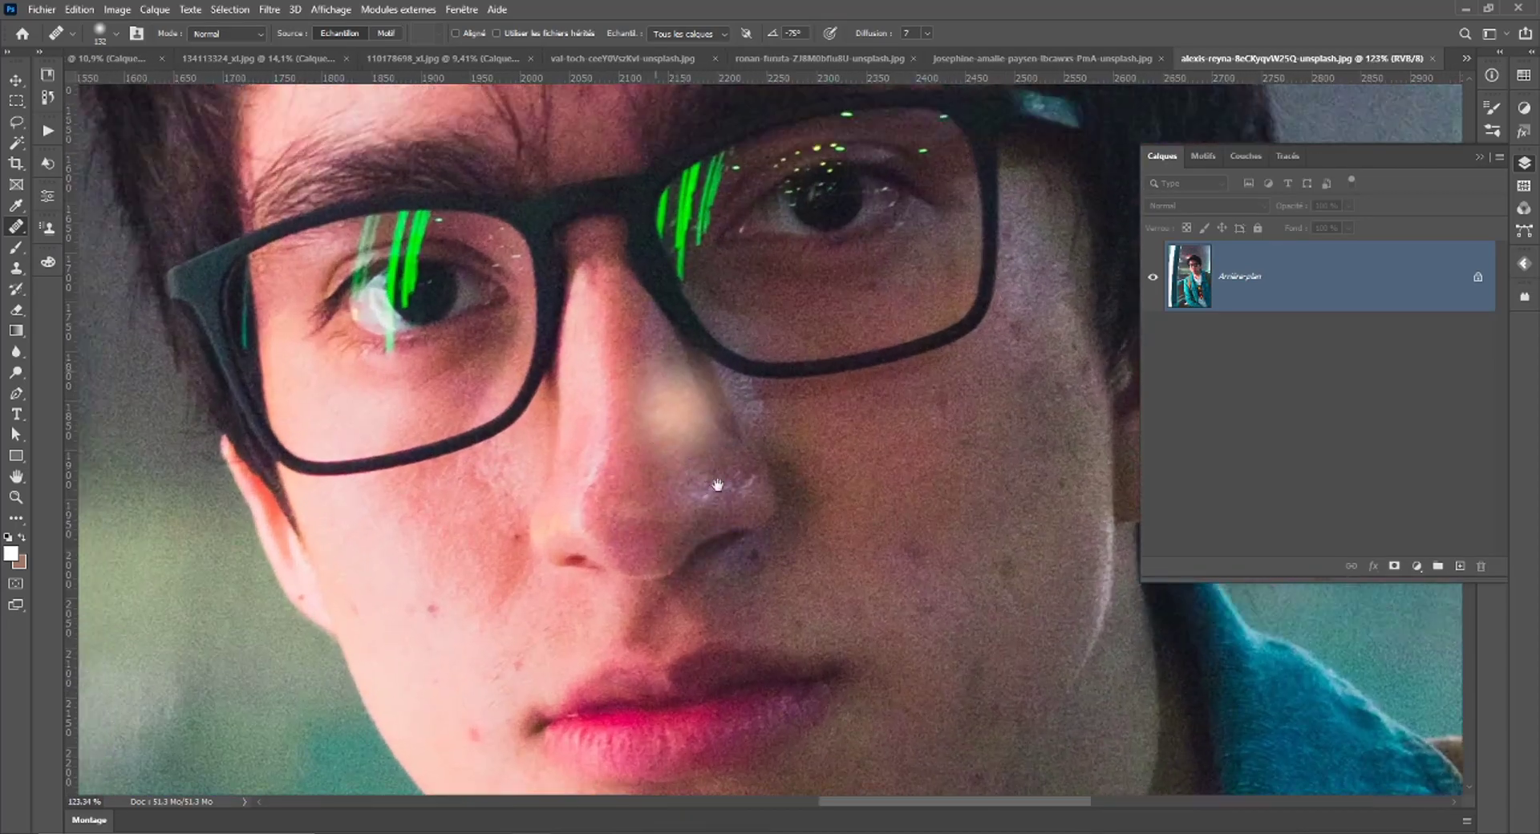
scroll(721, 465, "up", 1)
scroll(825, 405, "up", 2)
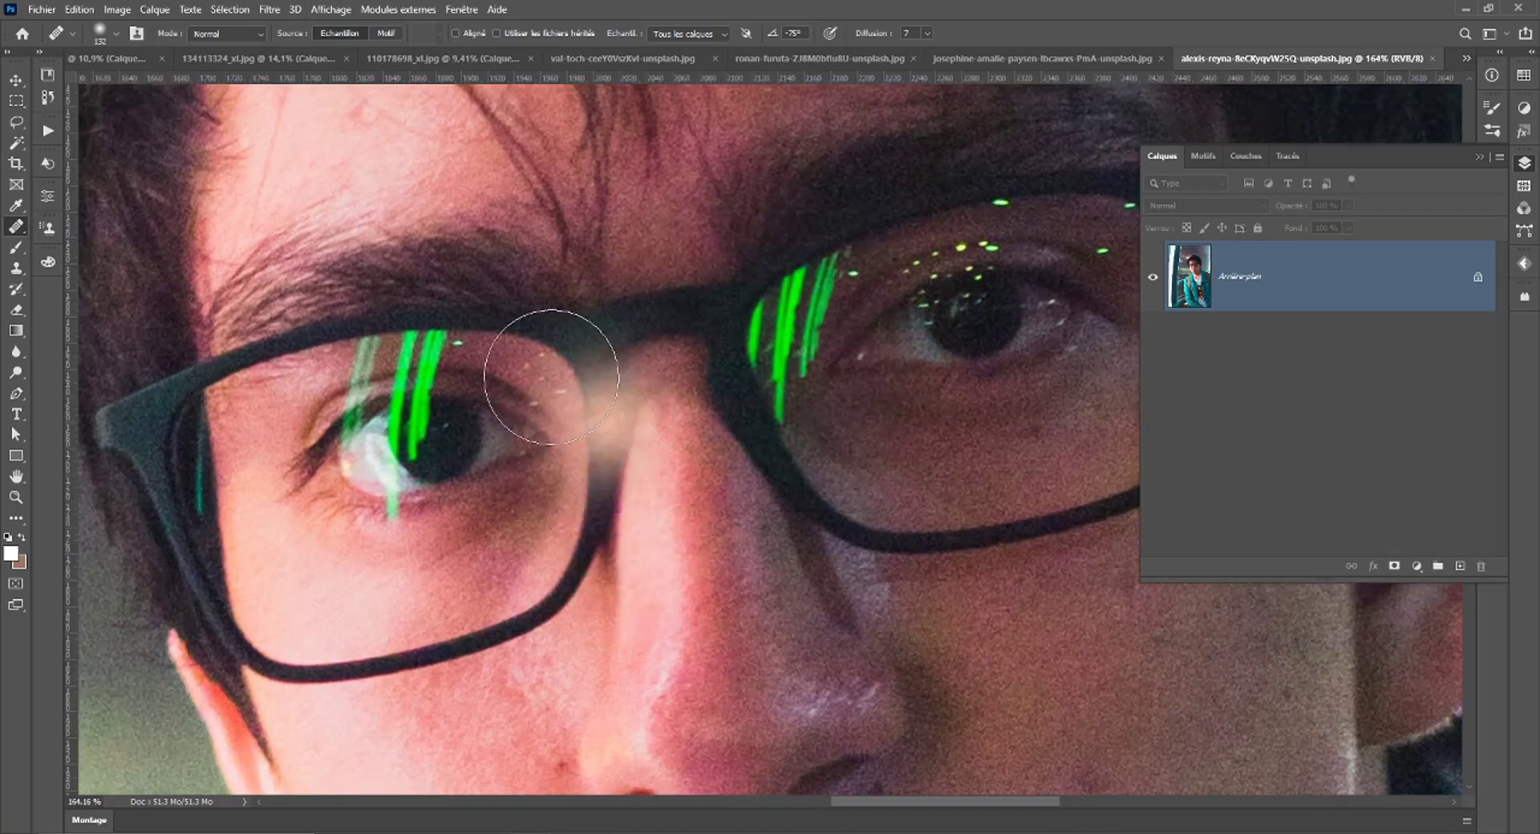
key("ctrl+z")
key("b")
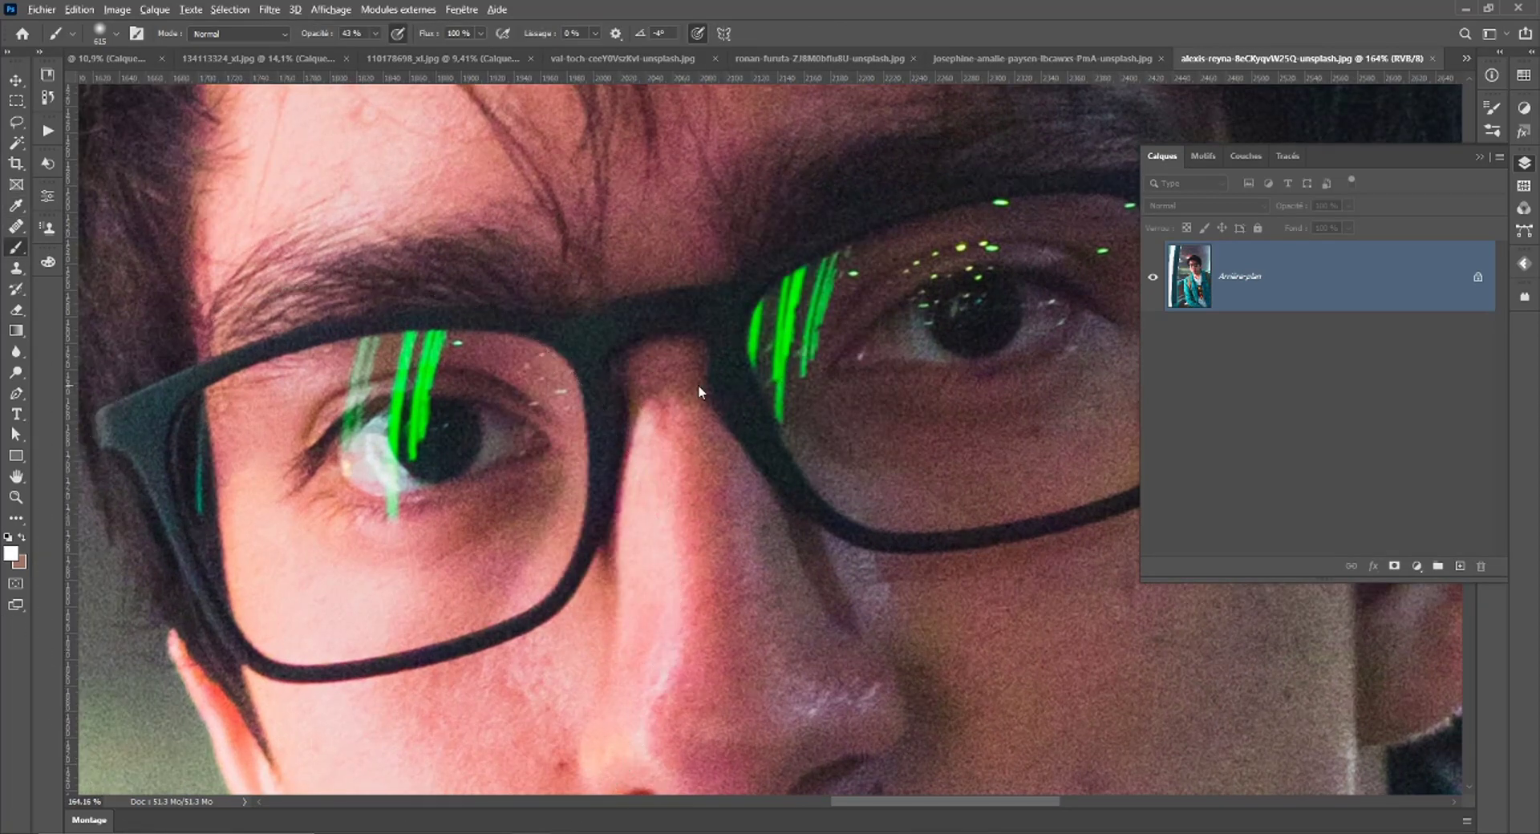
left_click_drag(746, 372, 664, 381)
Add an empty retouch layer, Calque 1, and make the brush smaller for detail work.
left_click(1460, 566)
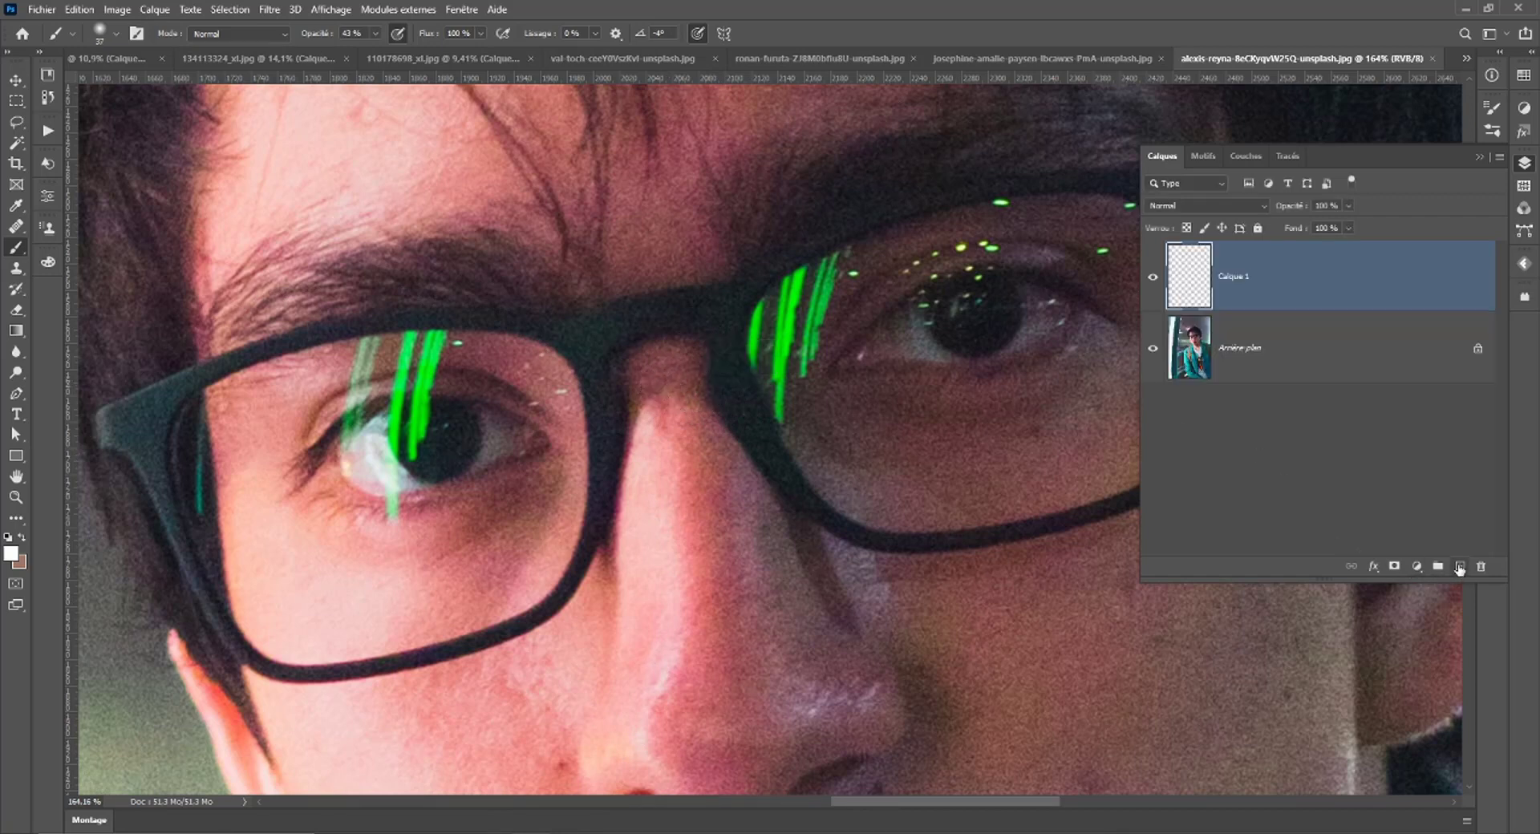
scroll(321, 413, "up", 2)
scroll(282, 480, "up", 2)
scroll(462, 449, "up", 1)
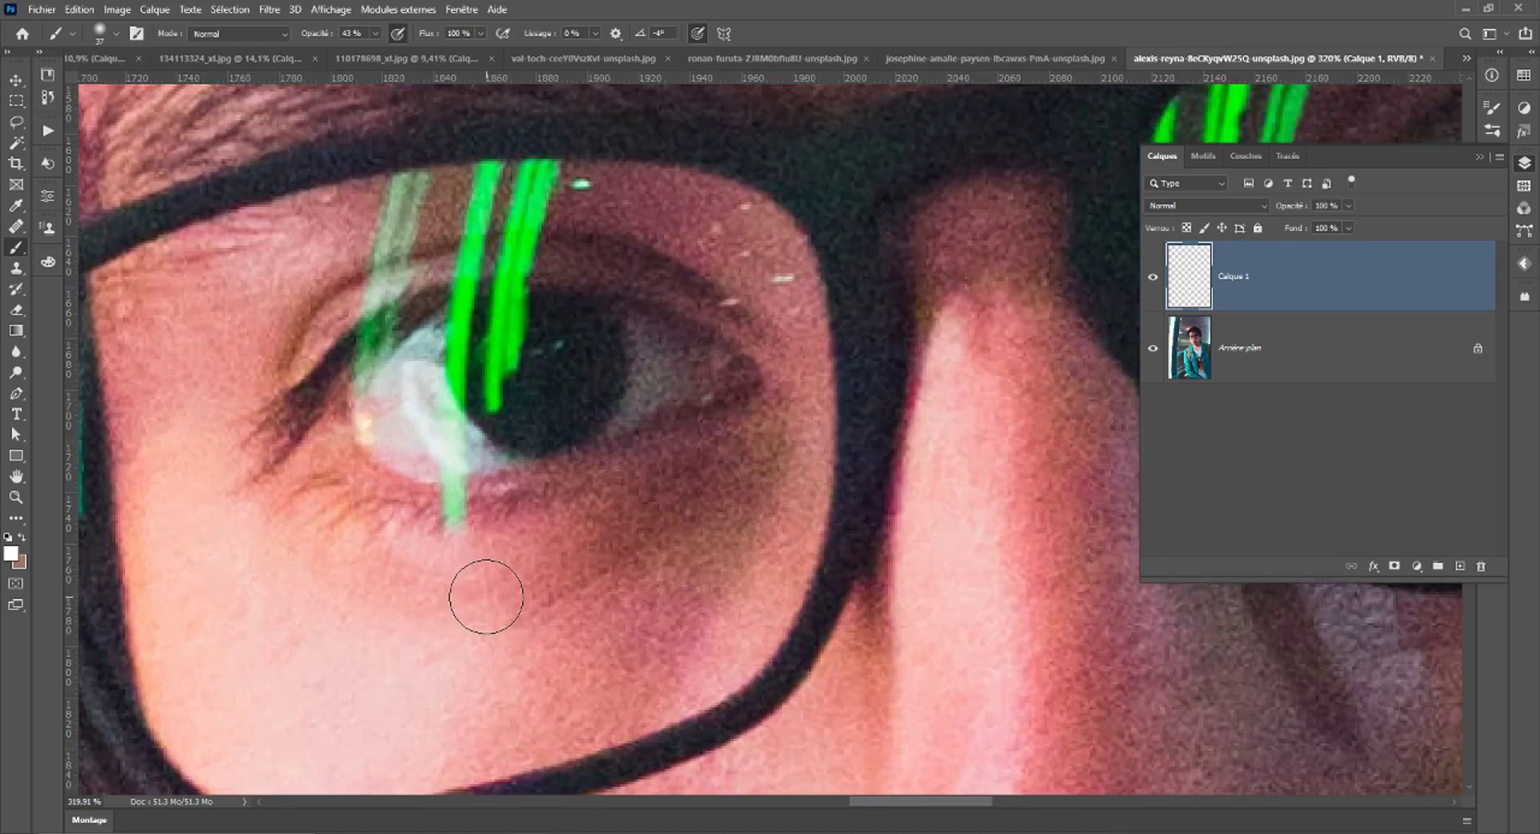
left_click_drag(684, 525, 657, 525)
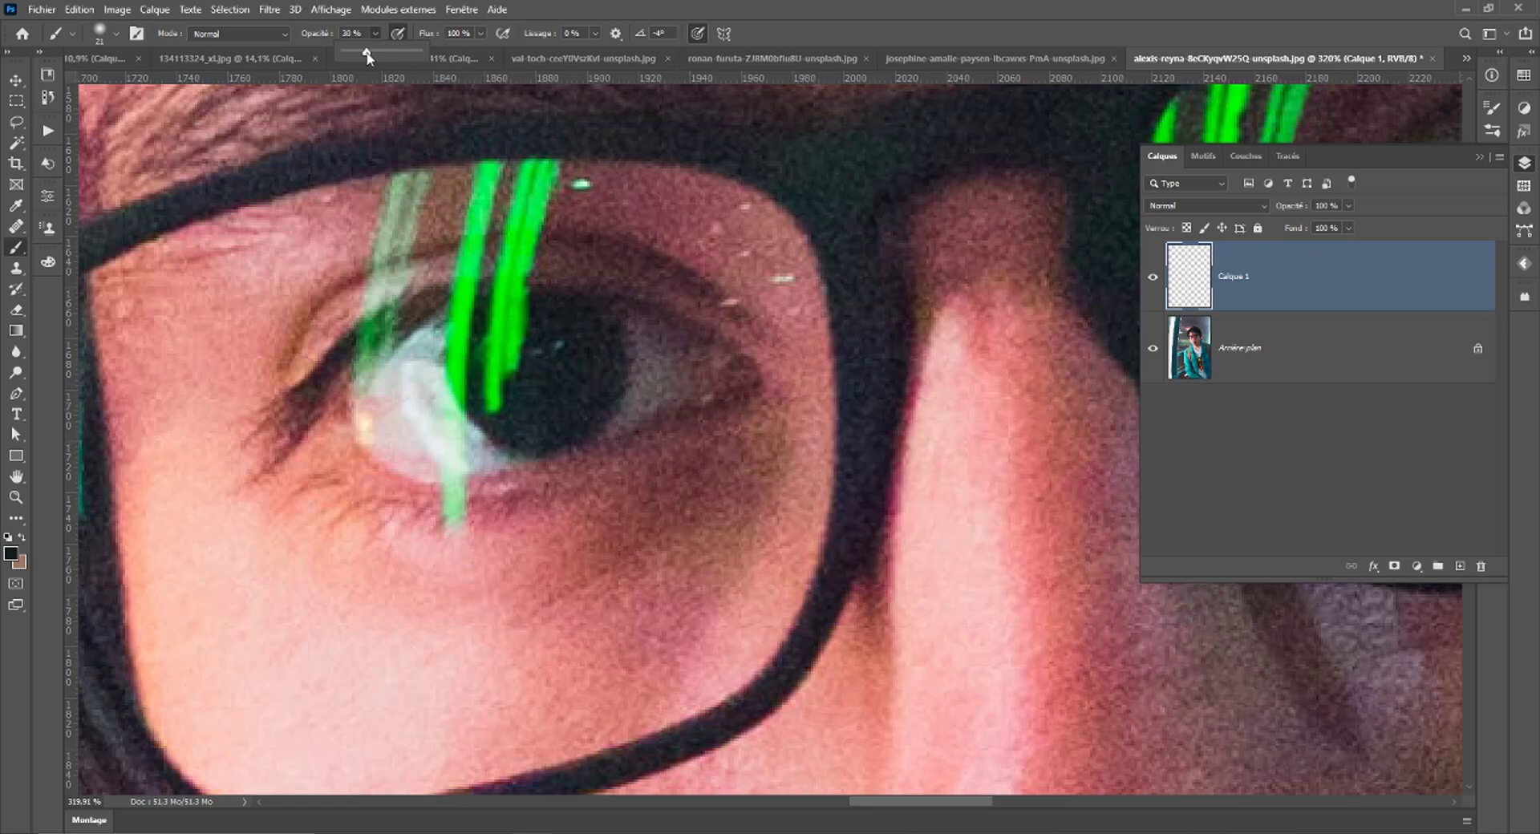
Paint sampled skin tone over the green streak below the left eye, undoing a stray pupil smear.
left_click_drag(517, 360, 504, 400)
key("bracketright")
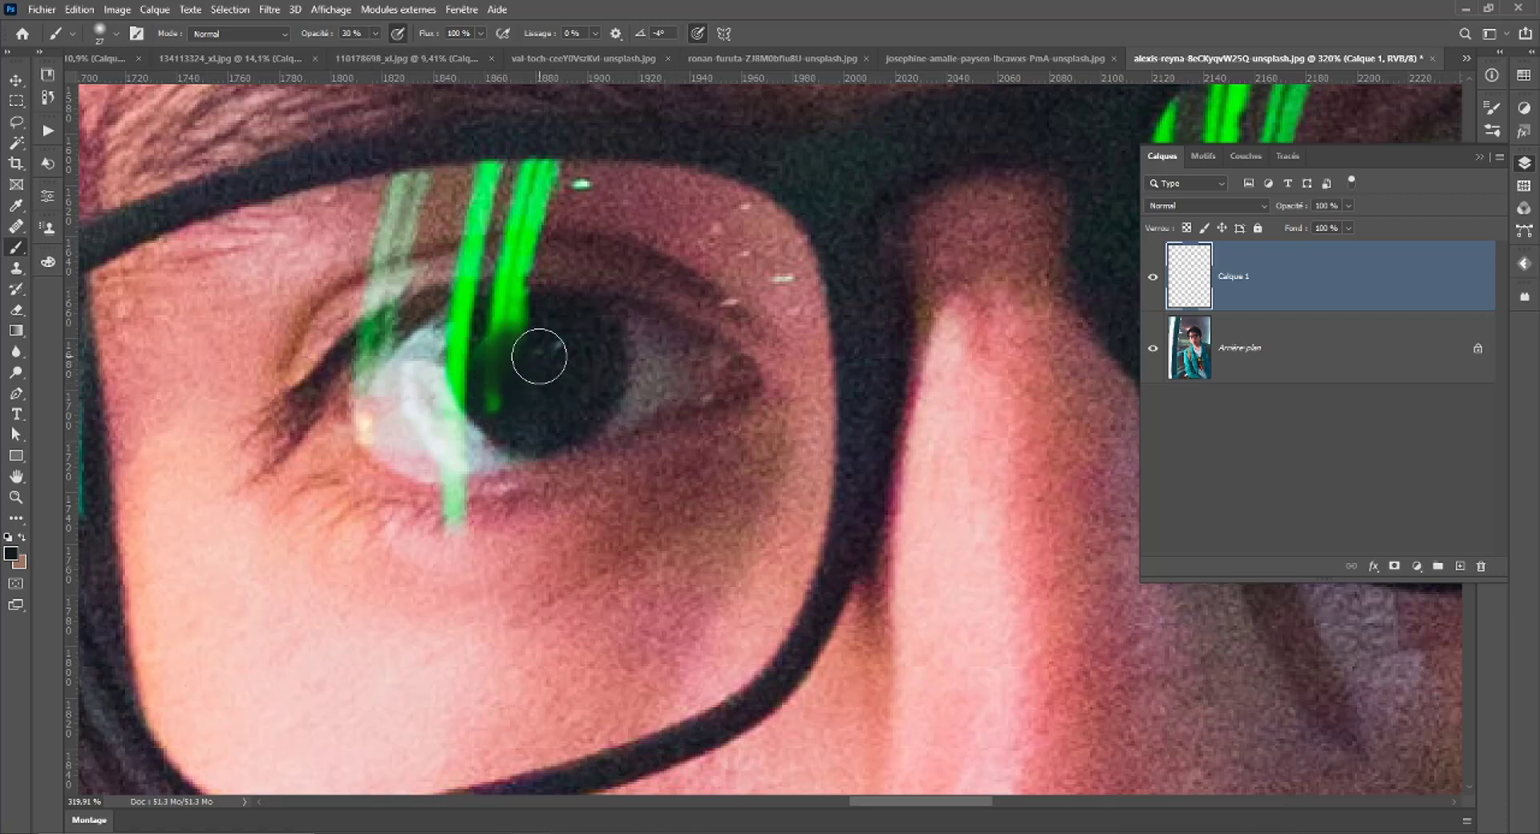
key("ctrl+z")
key("ctrl+z")
key("ctrl+z")
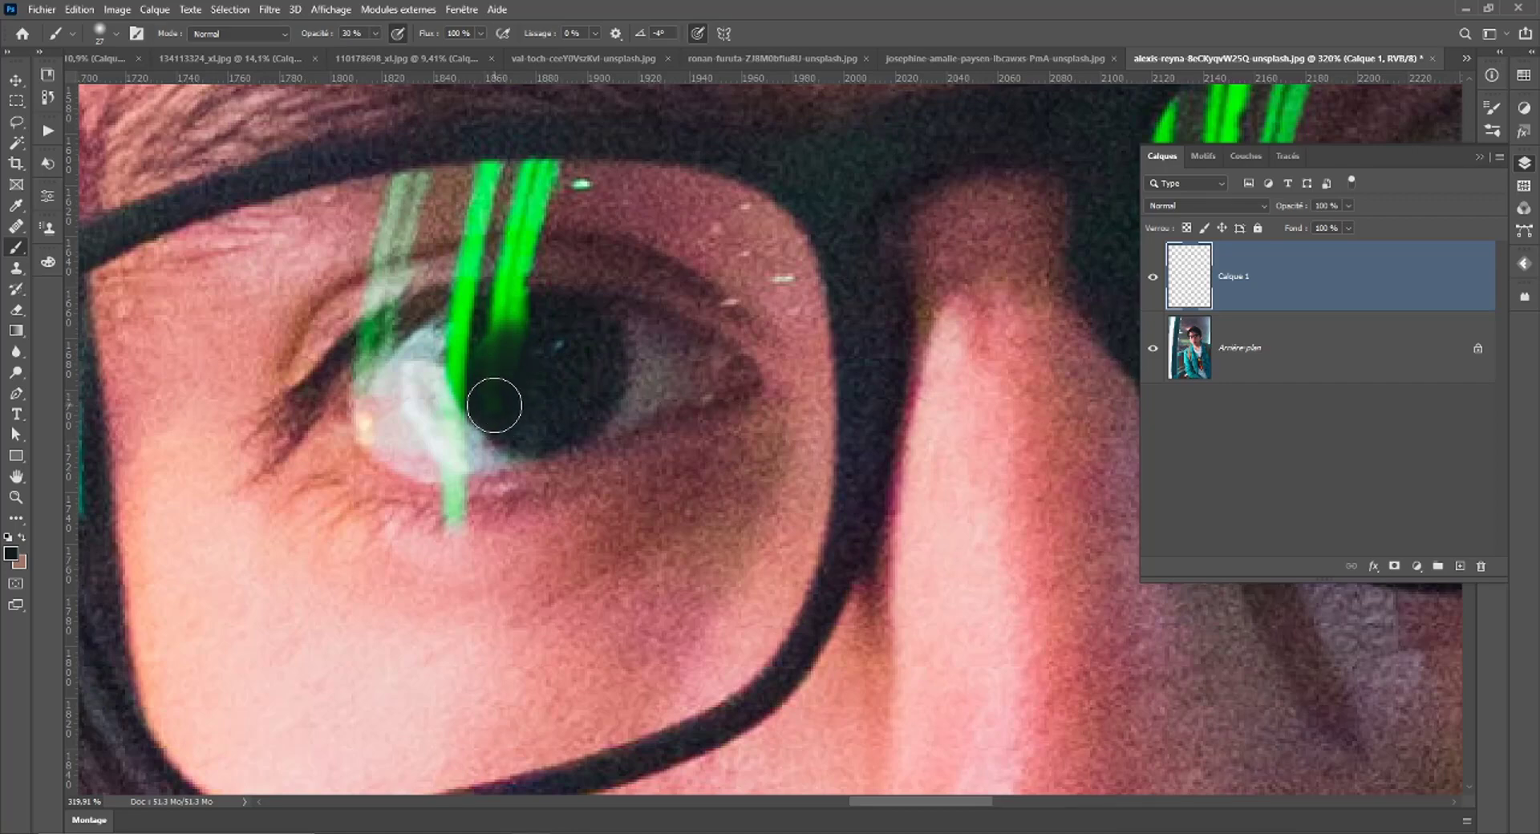
key("ctrl+z")
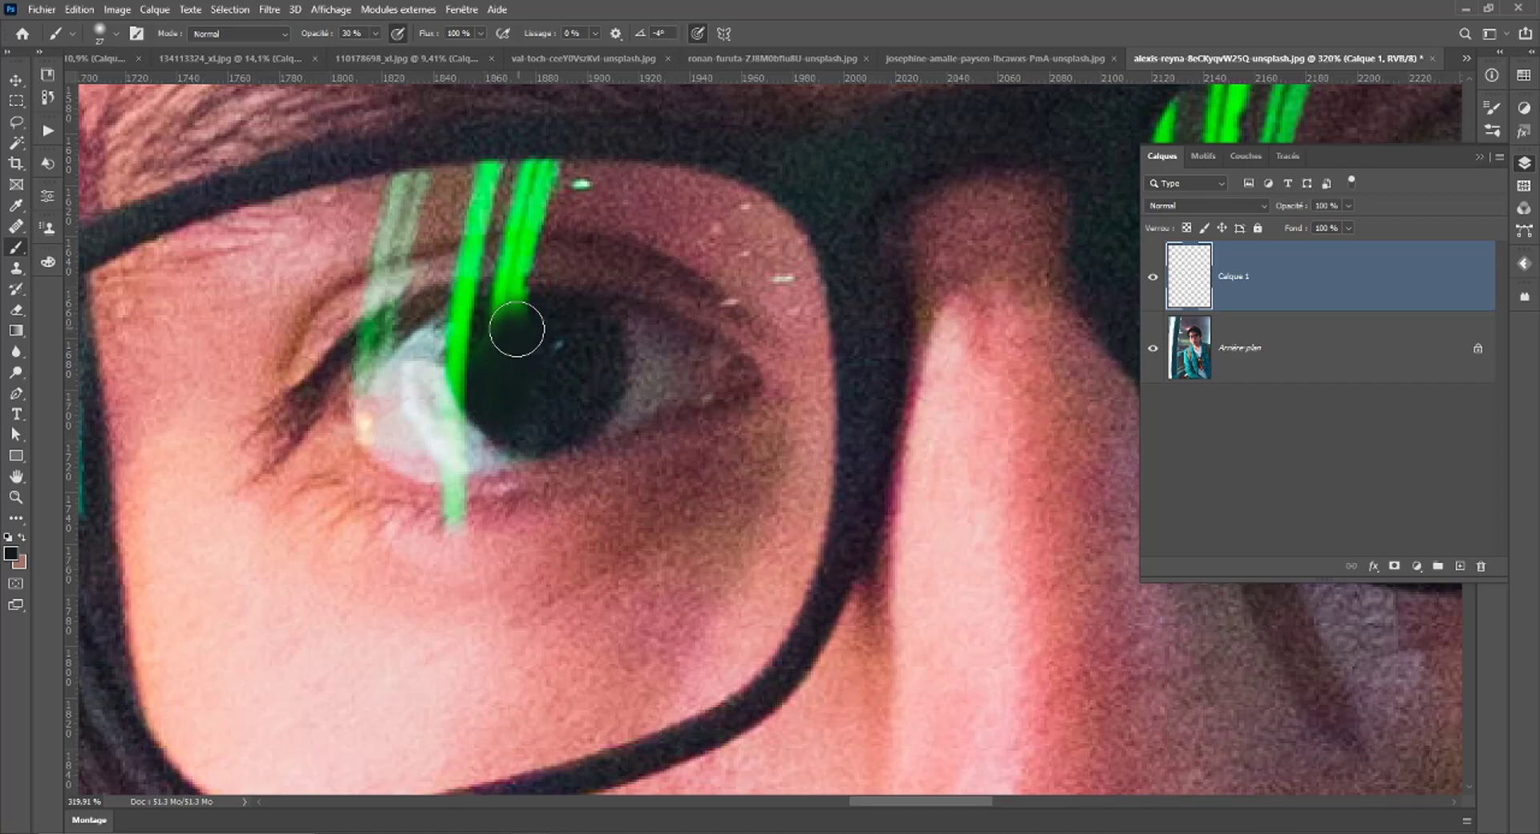
scroll(553, 392, "down", 1)
scroll(552, 394, "down", 5)
scroll(552, 395, "down", 4)
scroll(550, 401, "down", 4)
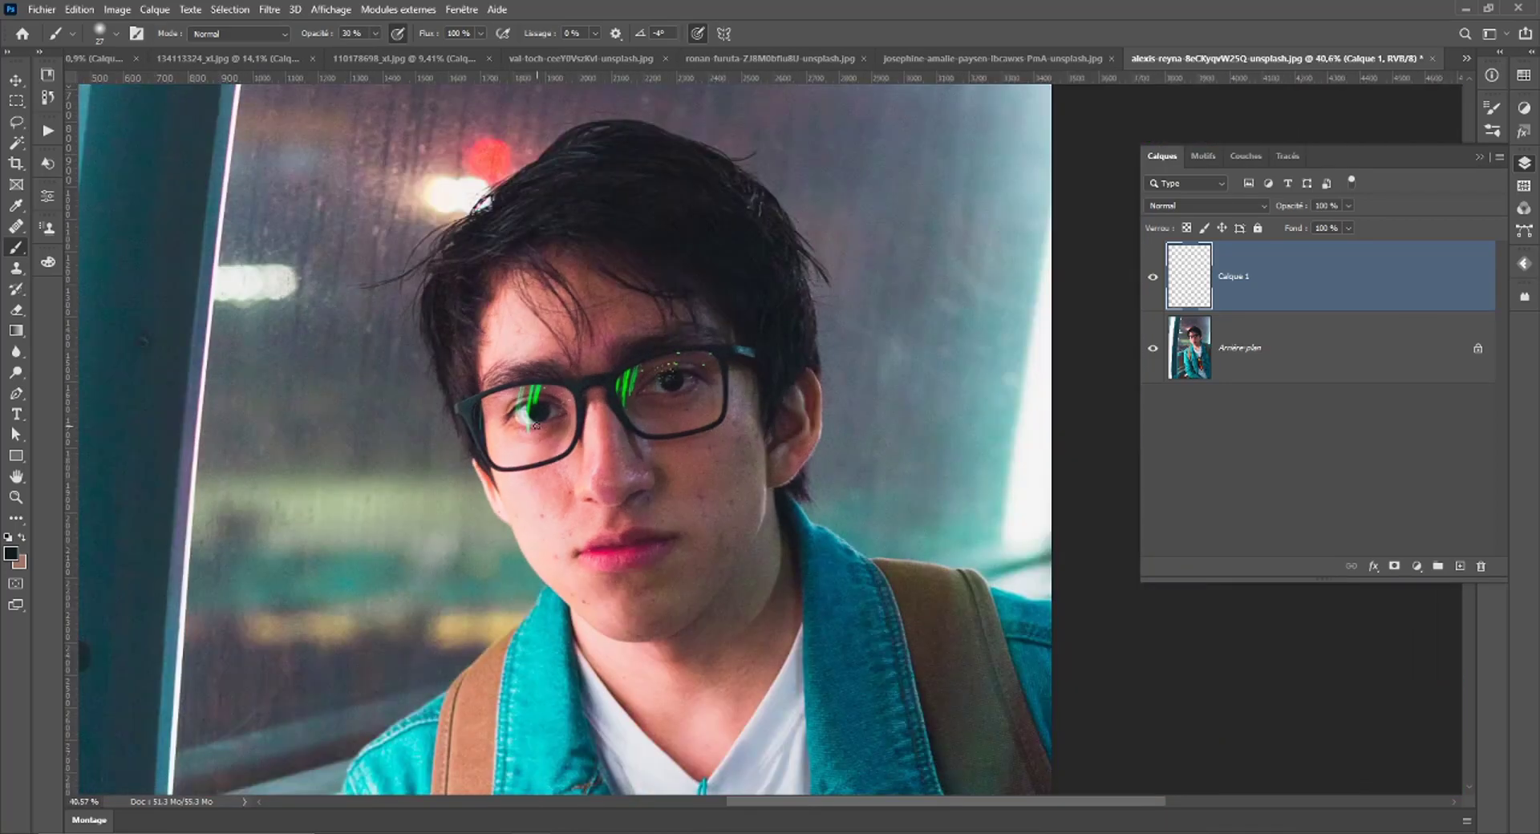
scroll(538, 427, "up", 5)
scroll(538, 427, "up", 3)
scroll(561, 268, "up", 3)
scroll(636, 281, "up", 1)
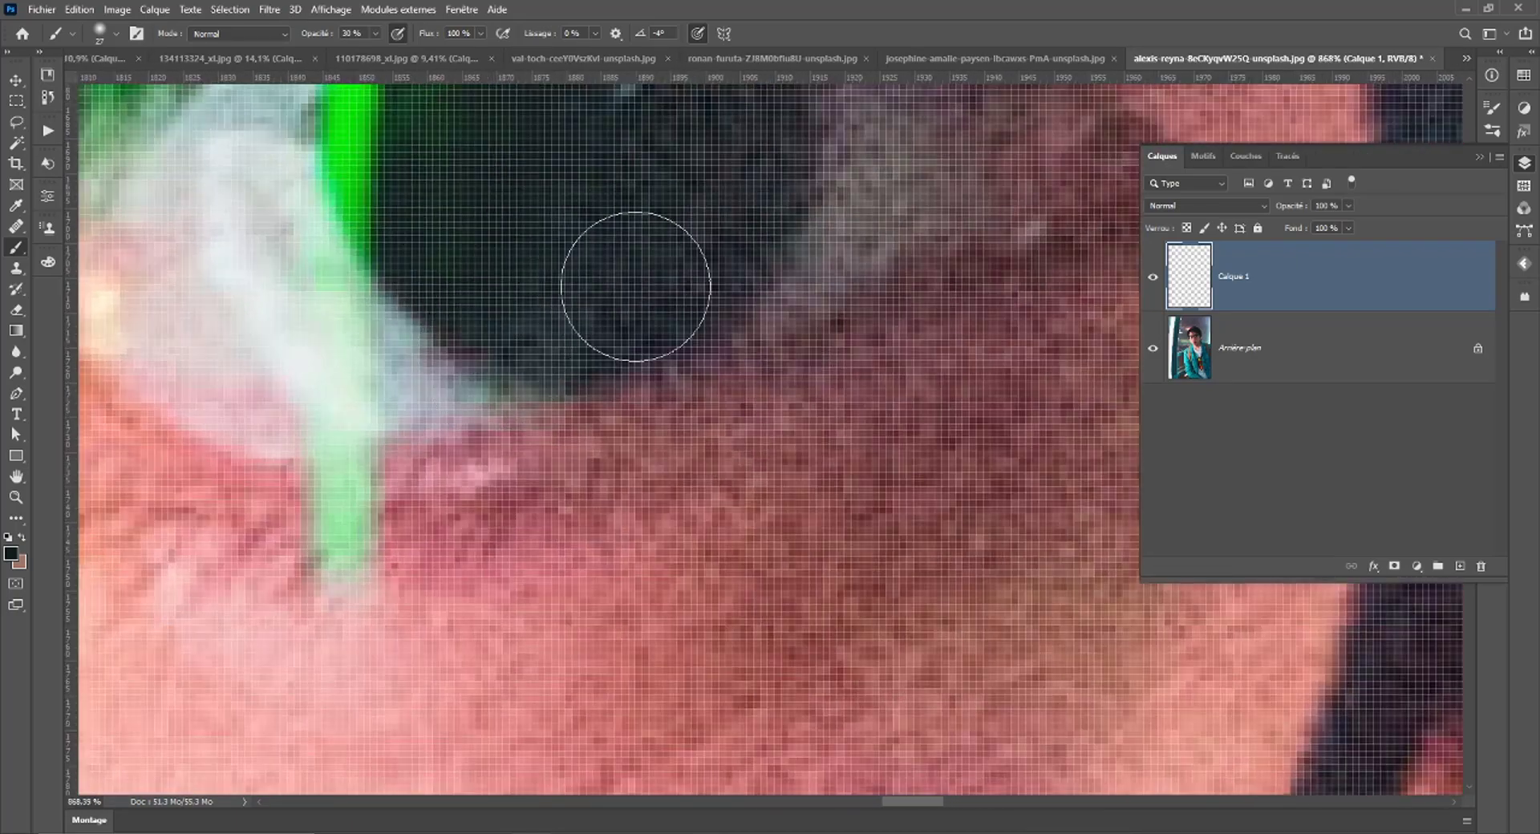
scroll(642, 313, "down", 1)
scroll(642, 313, "down", 6)
scroll(593, 240, "down", 4)
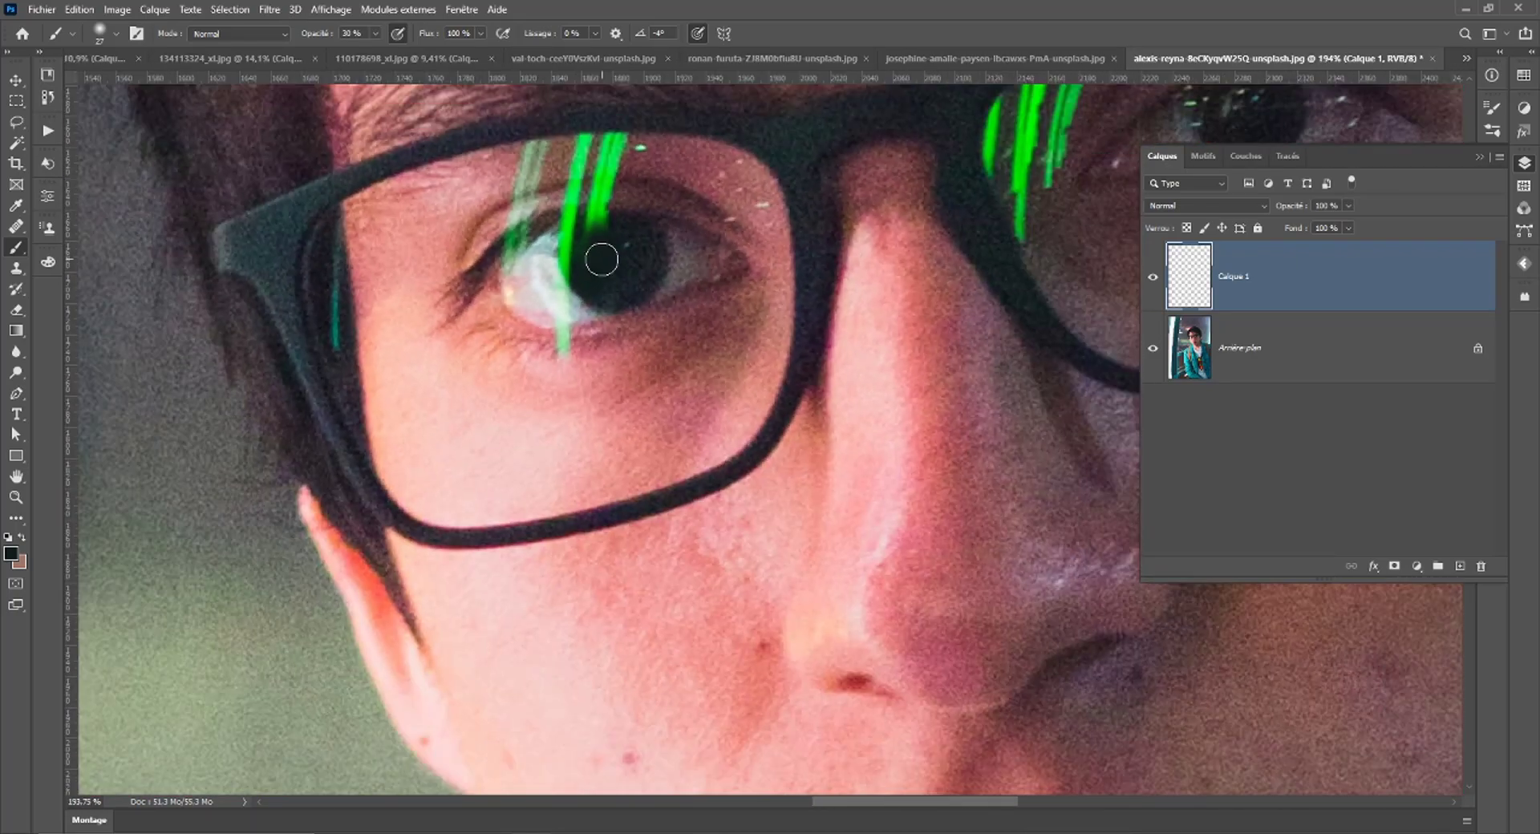
scroll(602, 259, "down", 6)
scroll(602, 259, "down", 3)
scroll(614, 323, "down", 1)
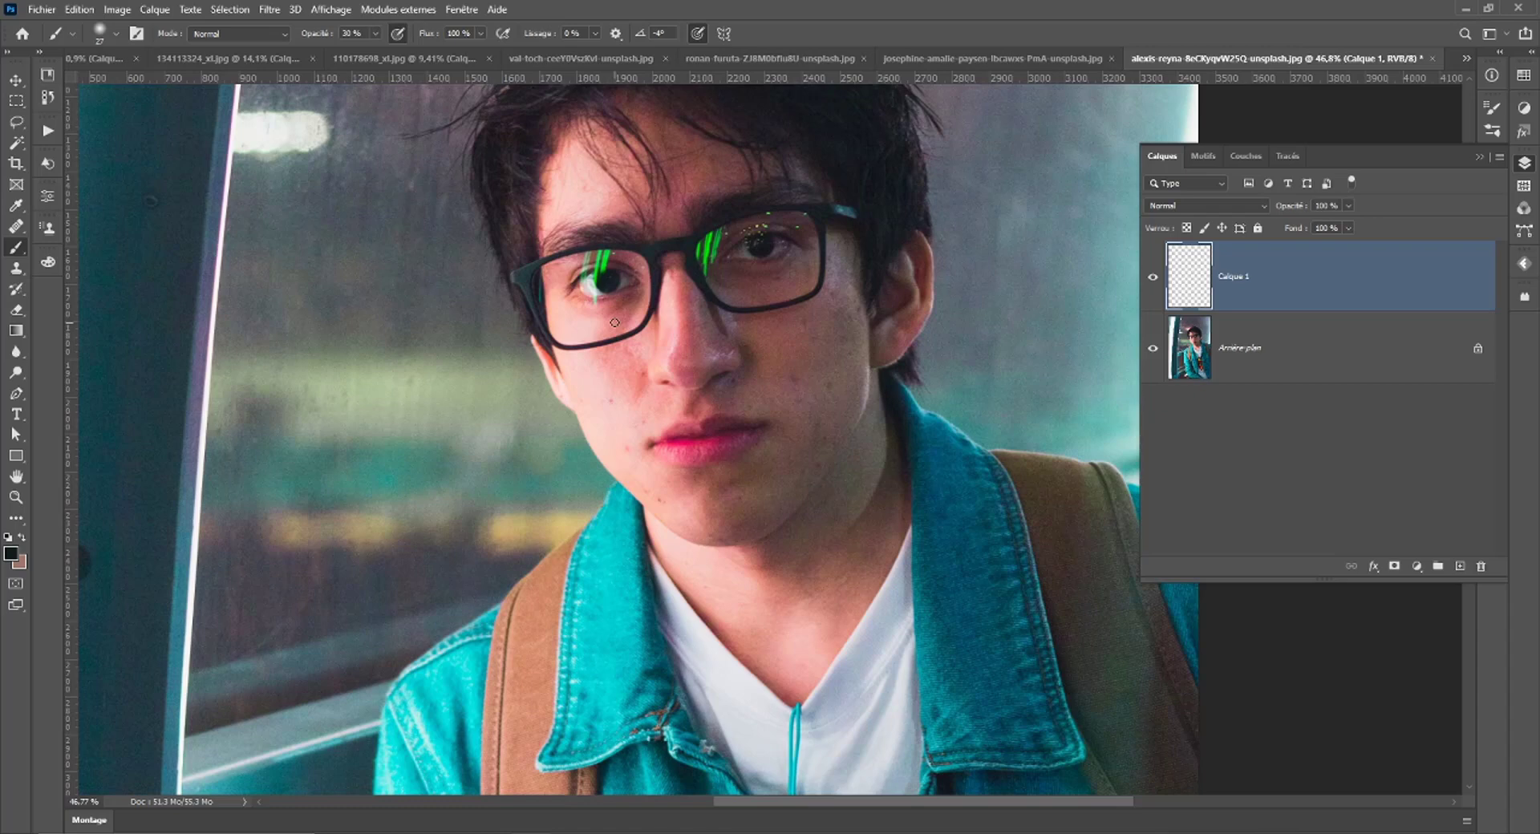
scroll(614, 322, "up", 3)
scroll(593, 304, "up", 3)
scroll(634, 417, "up", 3)
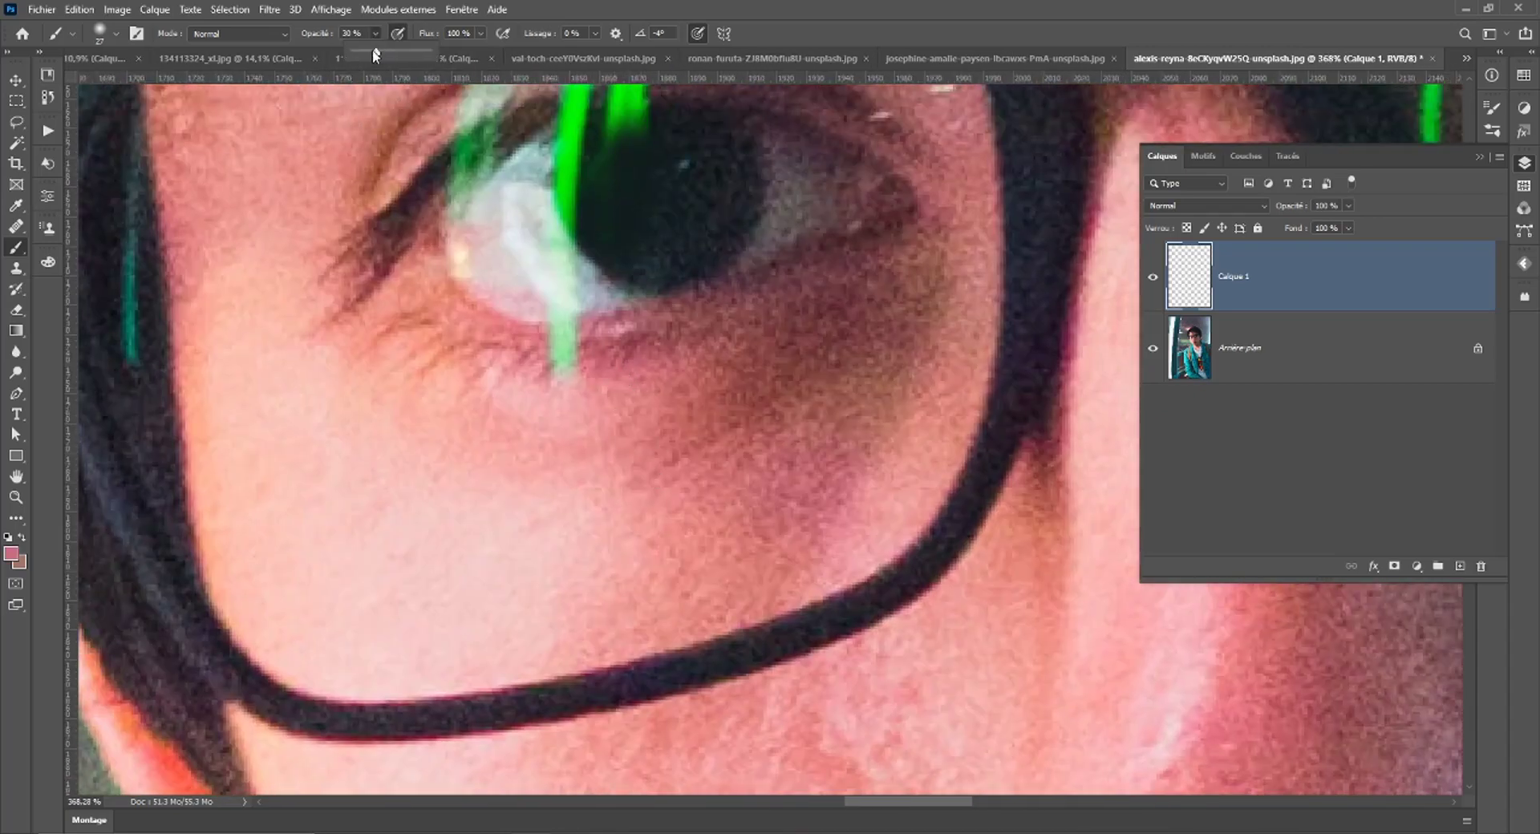
mouse_move(567, 371)
left_mouse_down()
mouse_move(543, 370)
mouse_move(542, 354)
left_mouse_up()
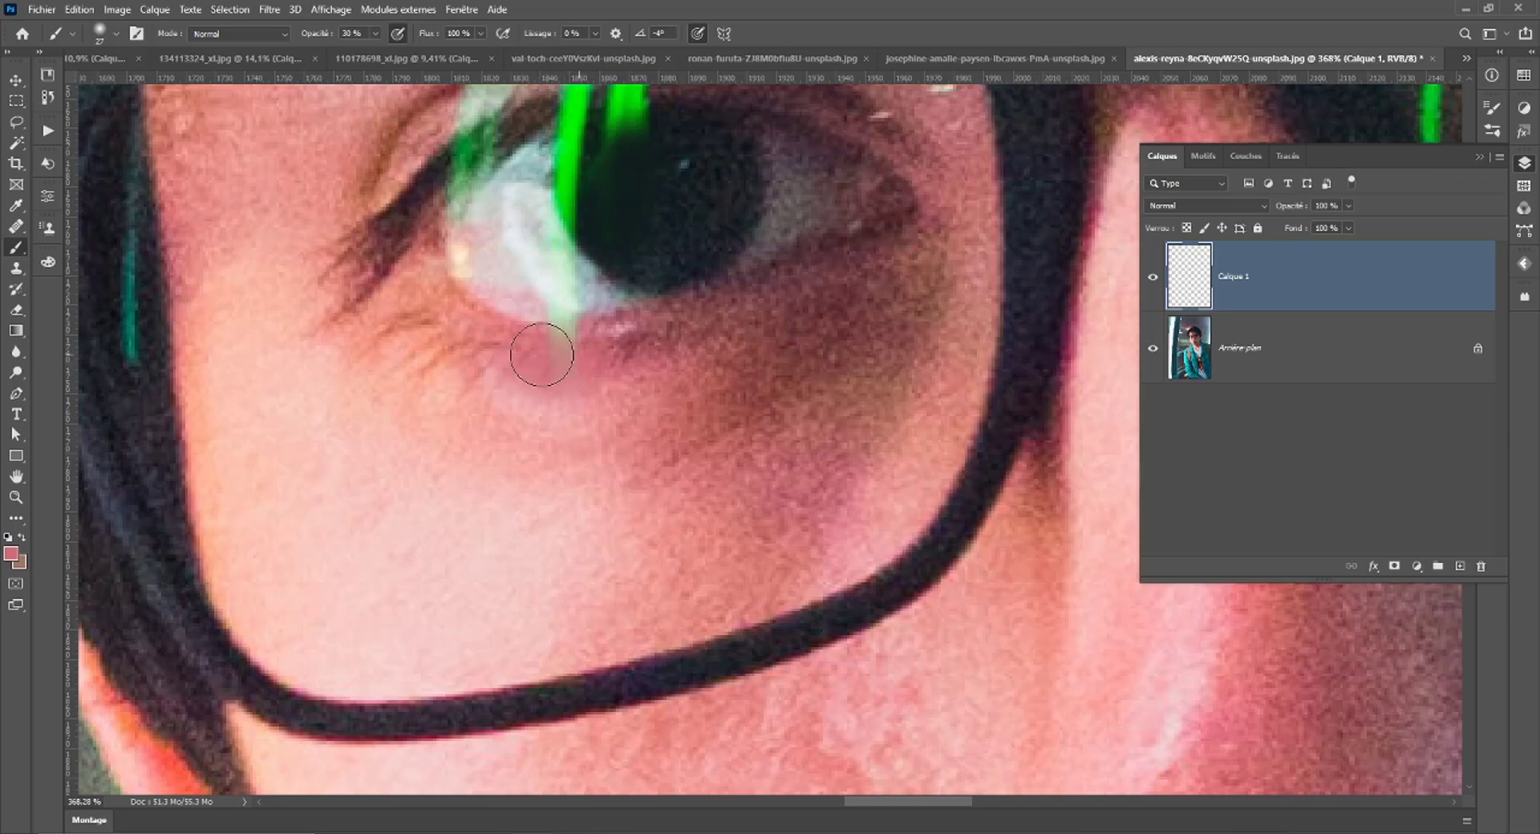
scroll(434, 449, "down", 5)
scroll(464, 515, "down", 2)
scroll(463, 515, "down", 1)
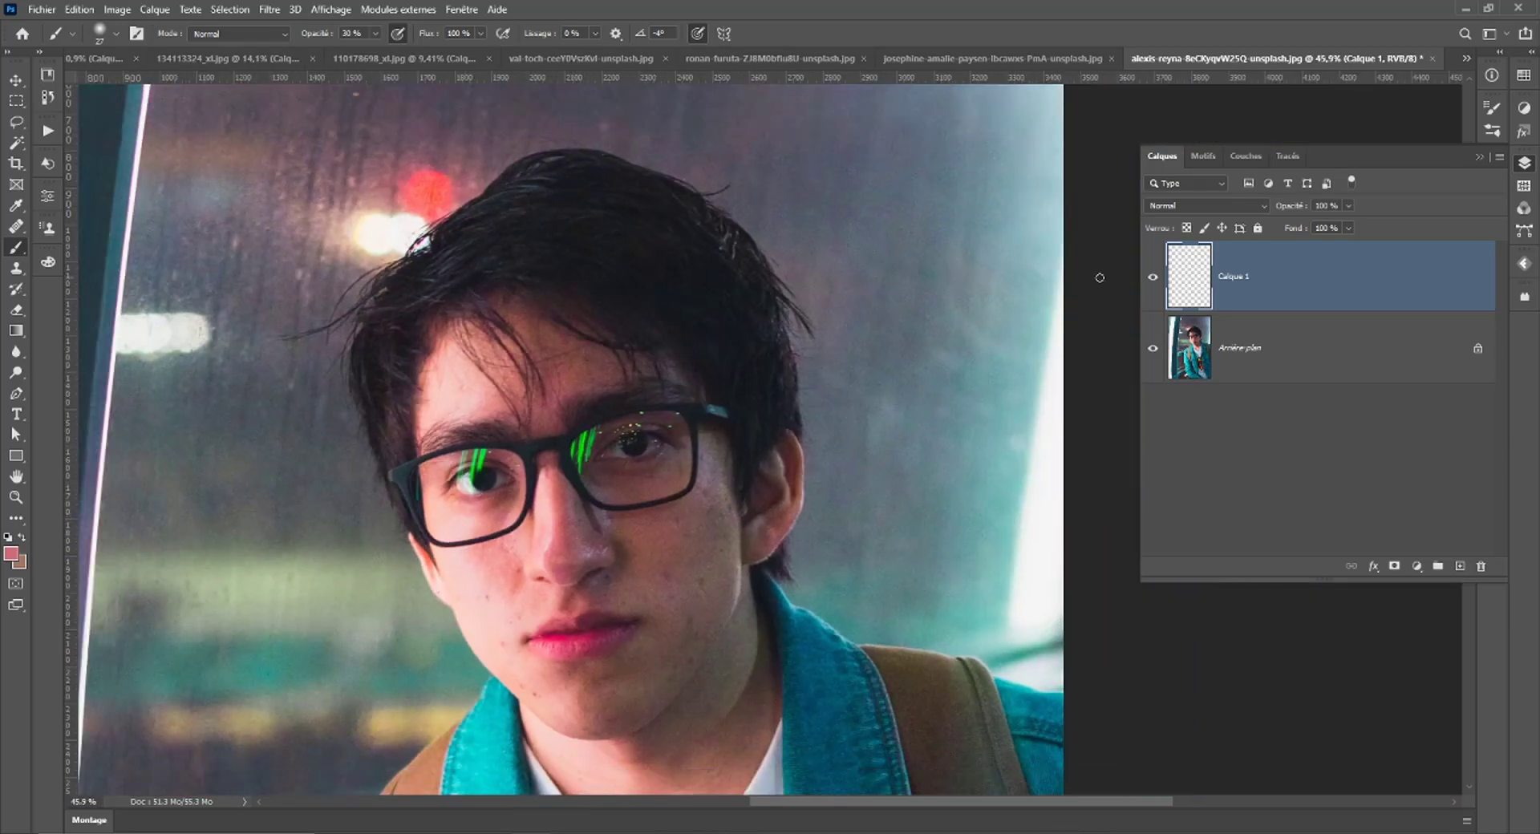
Toggle Calque 1's visibility to compare the skin retouch with the original.
left_click(1152, 278)
left_click(1152, 279)
scroll(469, 485, "up", 3)
scroll(601, 508, "up", 1)
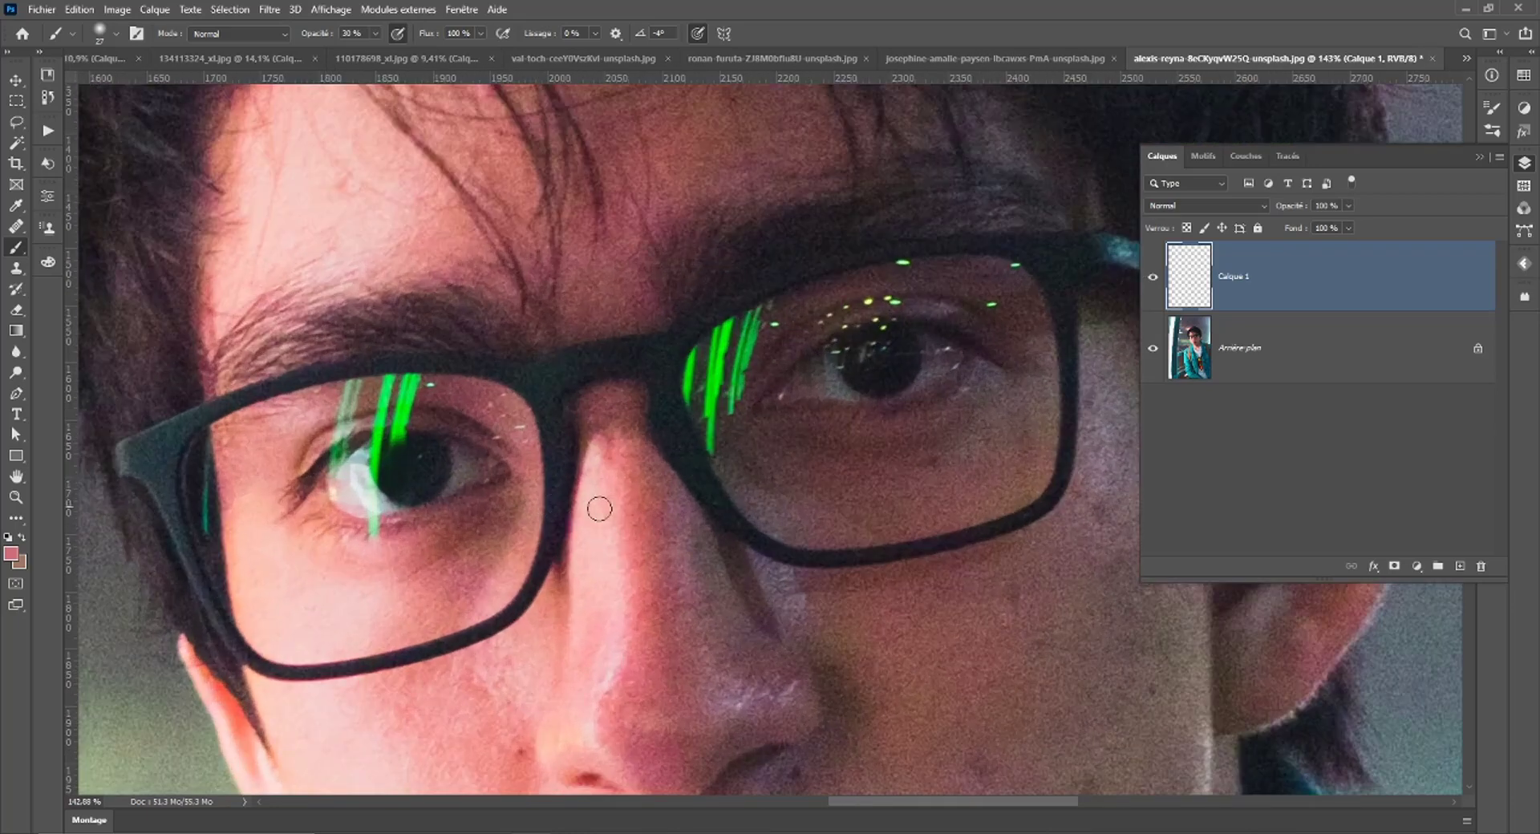
scroll(601, 508, "up", 1)
scroll(831, 555, "up", 1)
scroll(751, 479, "up", 1)
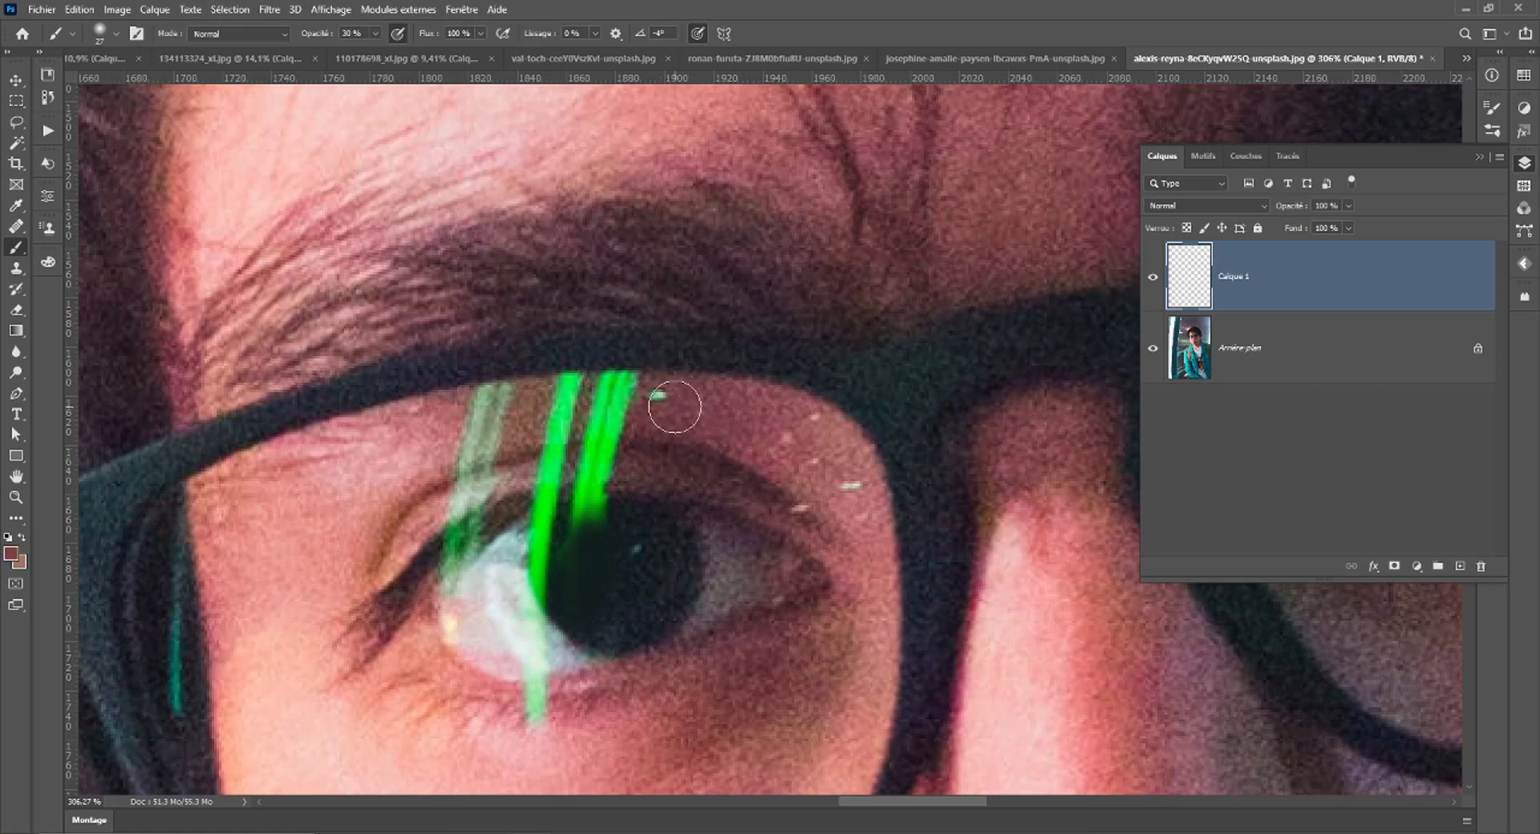
Dim the bright speck on the lens with a small skin-tone dab and compare.
key("bracketleft")
left_click(661, 396)
left_click(1152, 277)
left_click(1152, 277)
Paint the pupil's sampled dark colour over its green streaks at 96% opacity.
left_click(656, 547, "alt")
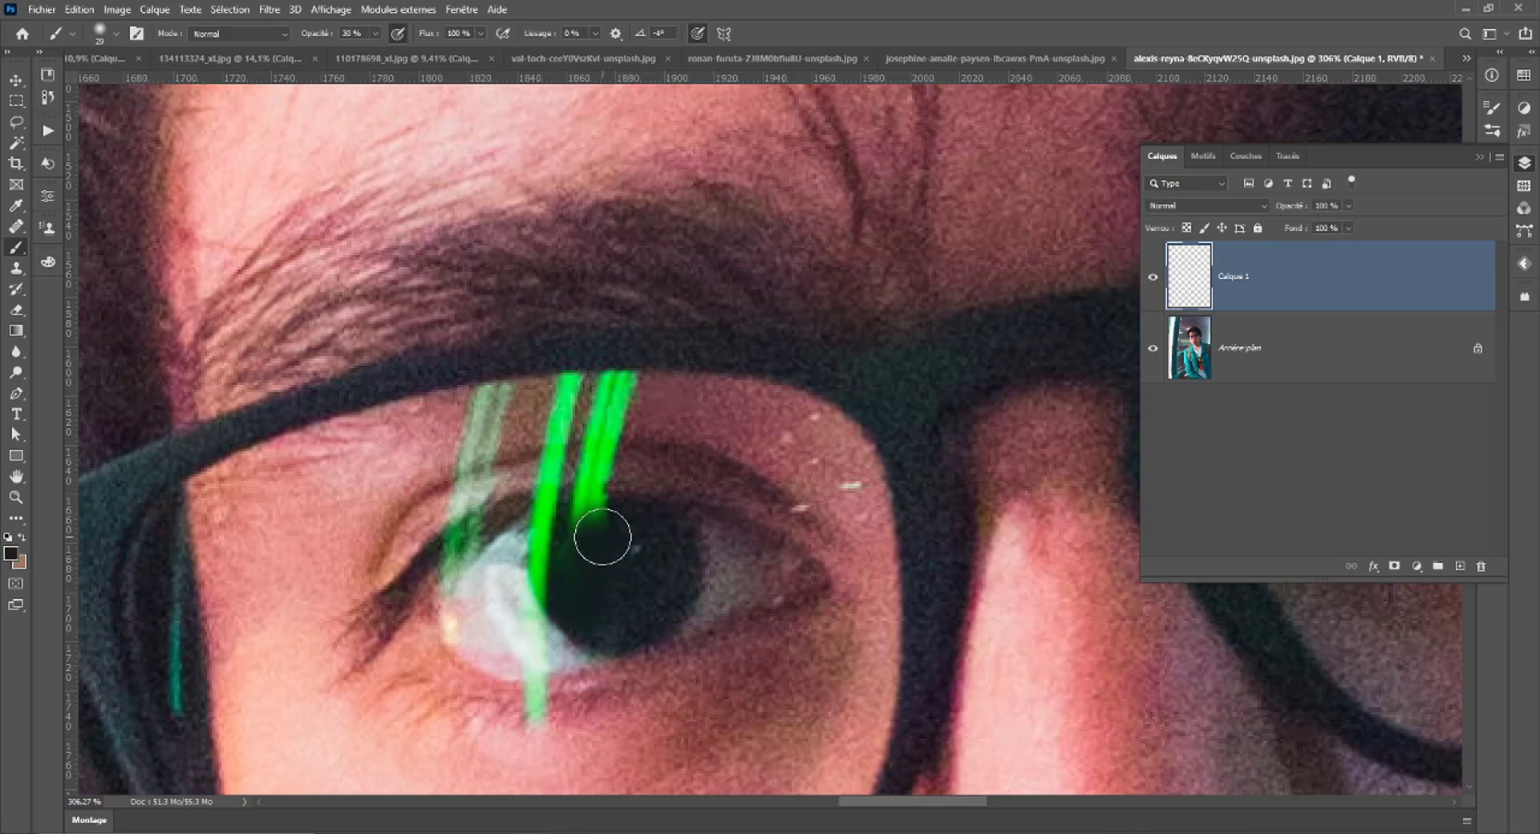
mouse_move(612, 533)
left_mouse_down()
mouse_move(578, 532)
mouse_move(599, 529)
mouse_move(553, 588)
mouse_move(543, 561)
mouse_move(561, 585)
mouse_move(616, 562)
left_mouse_up()
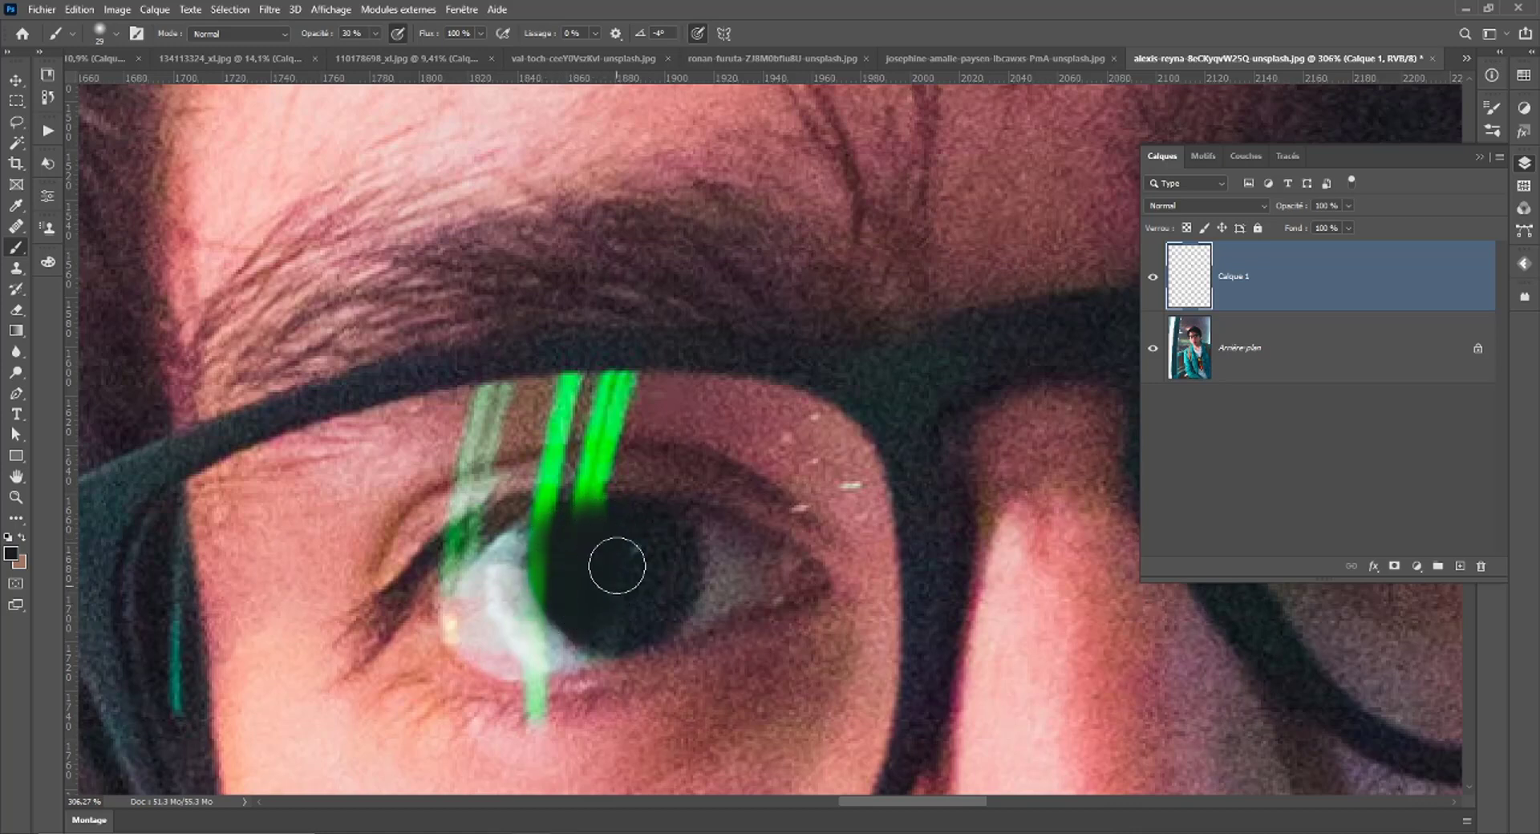
left_click_drag(422, 56, 425, 56)
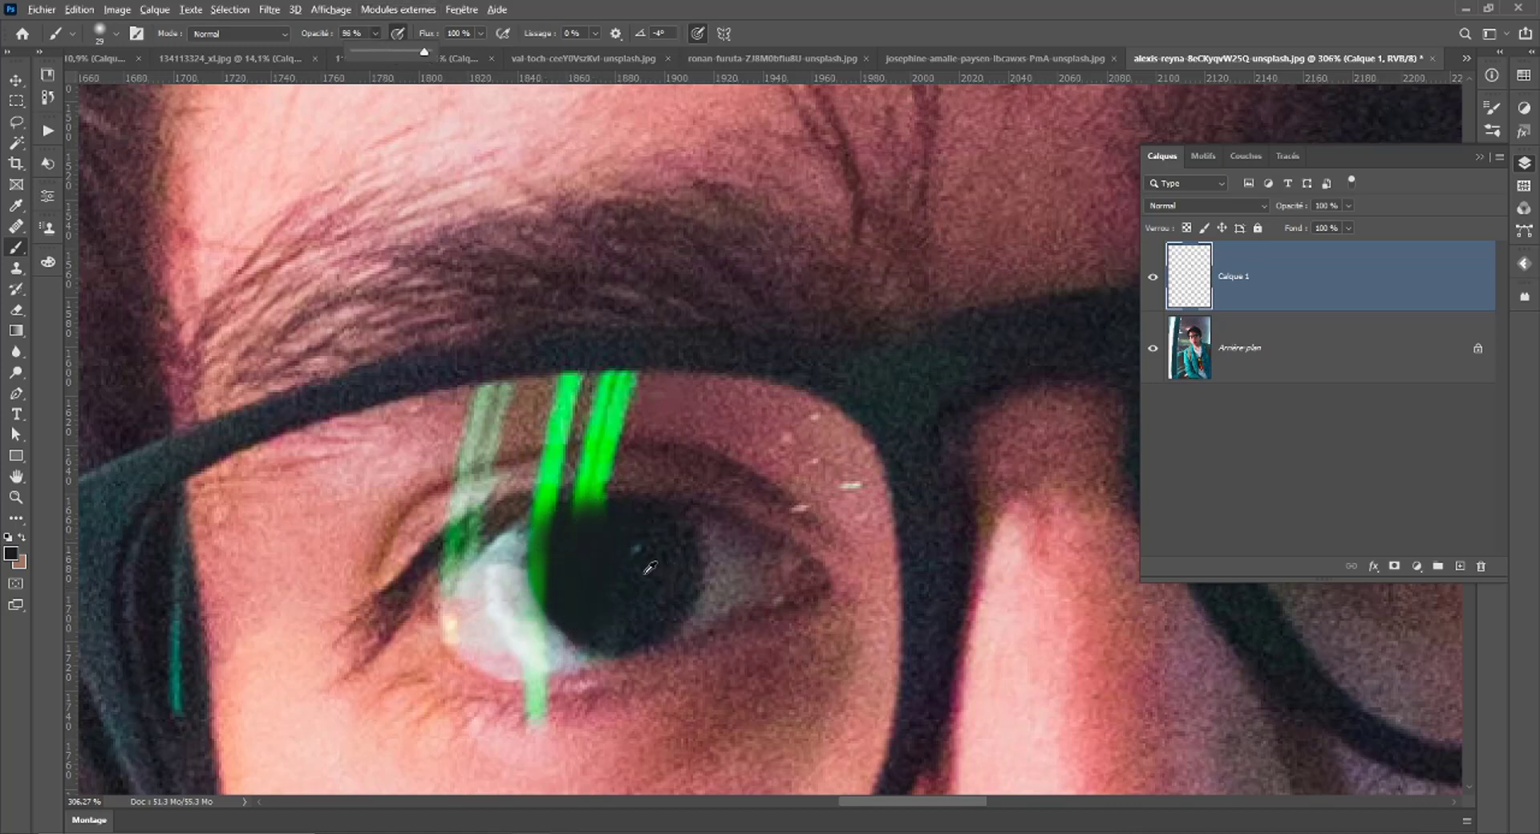
mouse_move(570, 537)
left_mouse_down()
mouse_move(569, 588)
mouse_move(618, 536)
left_mouse_up()
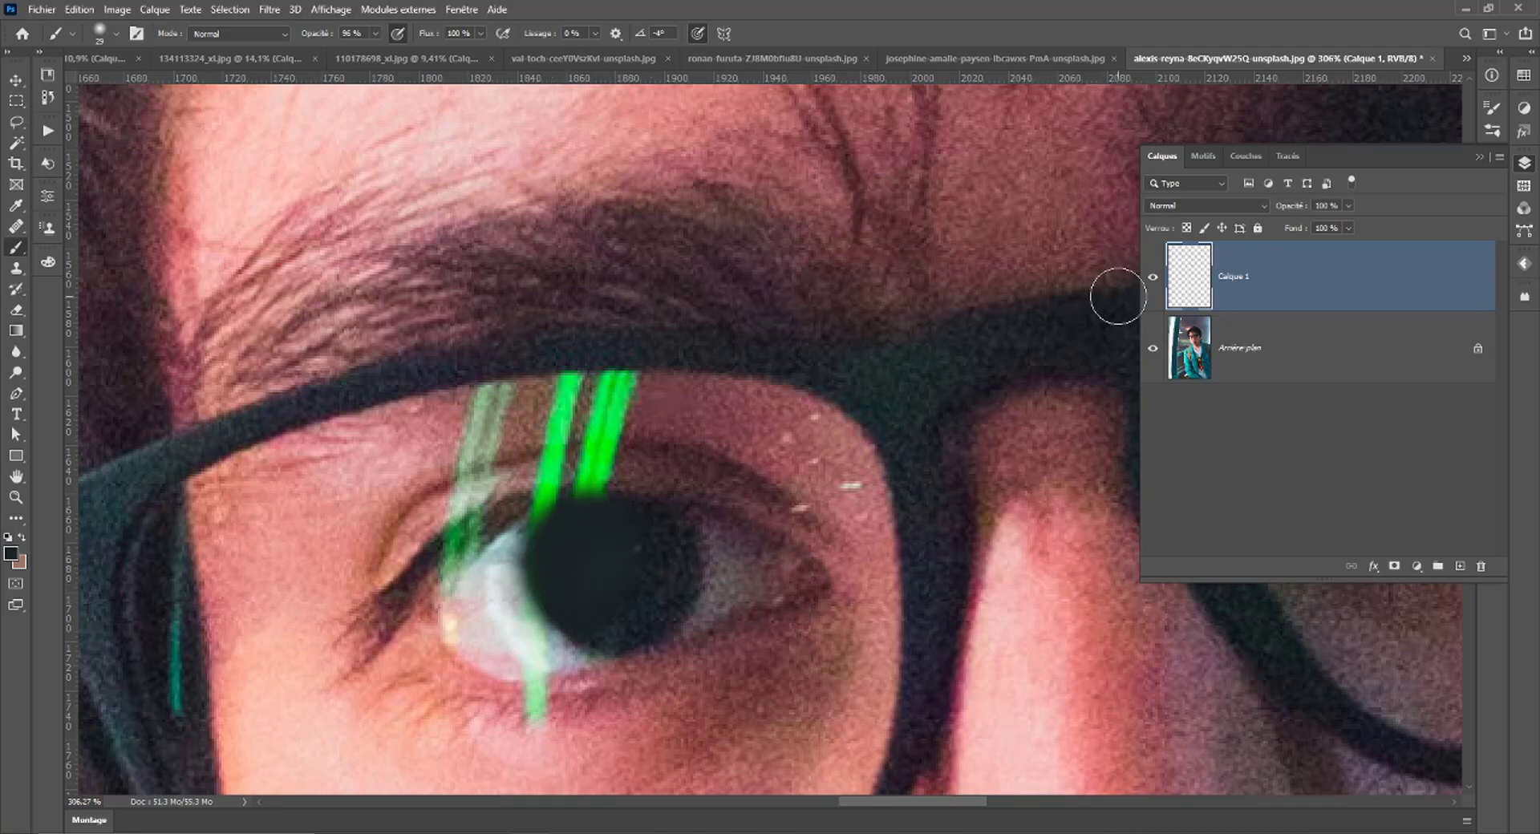
left_click(1153, 280)
left_click(1153, 279)
left_click(1153, 279)
left_click(270, 9)
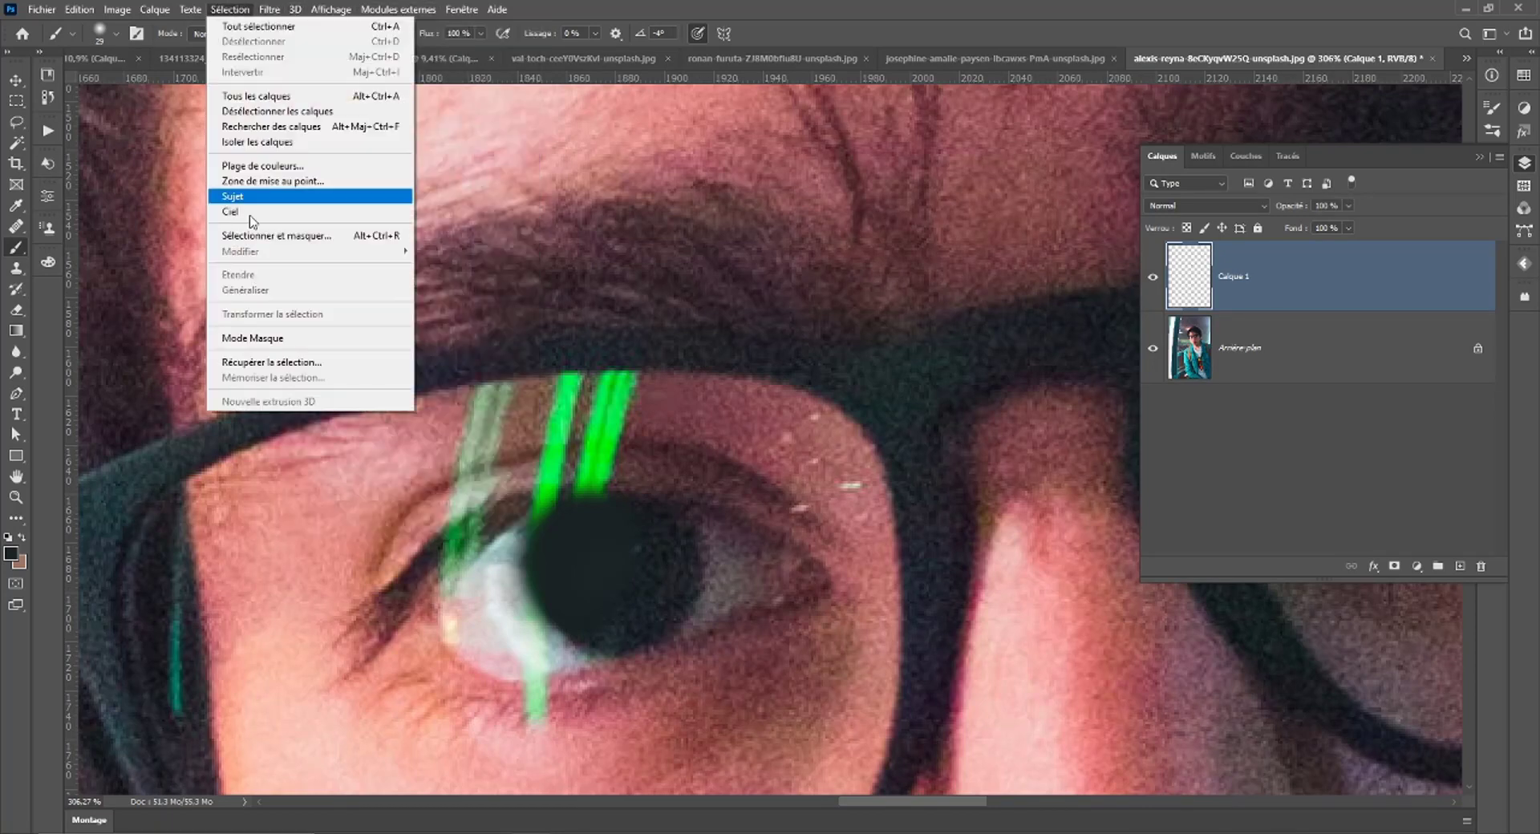
mouse_move(320, 215)
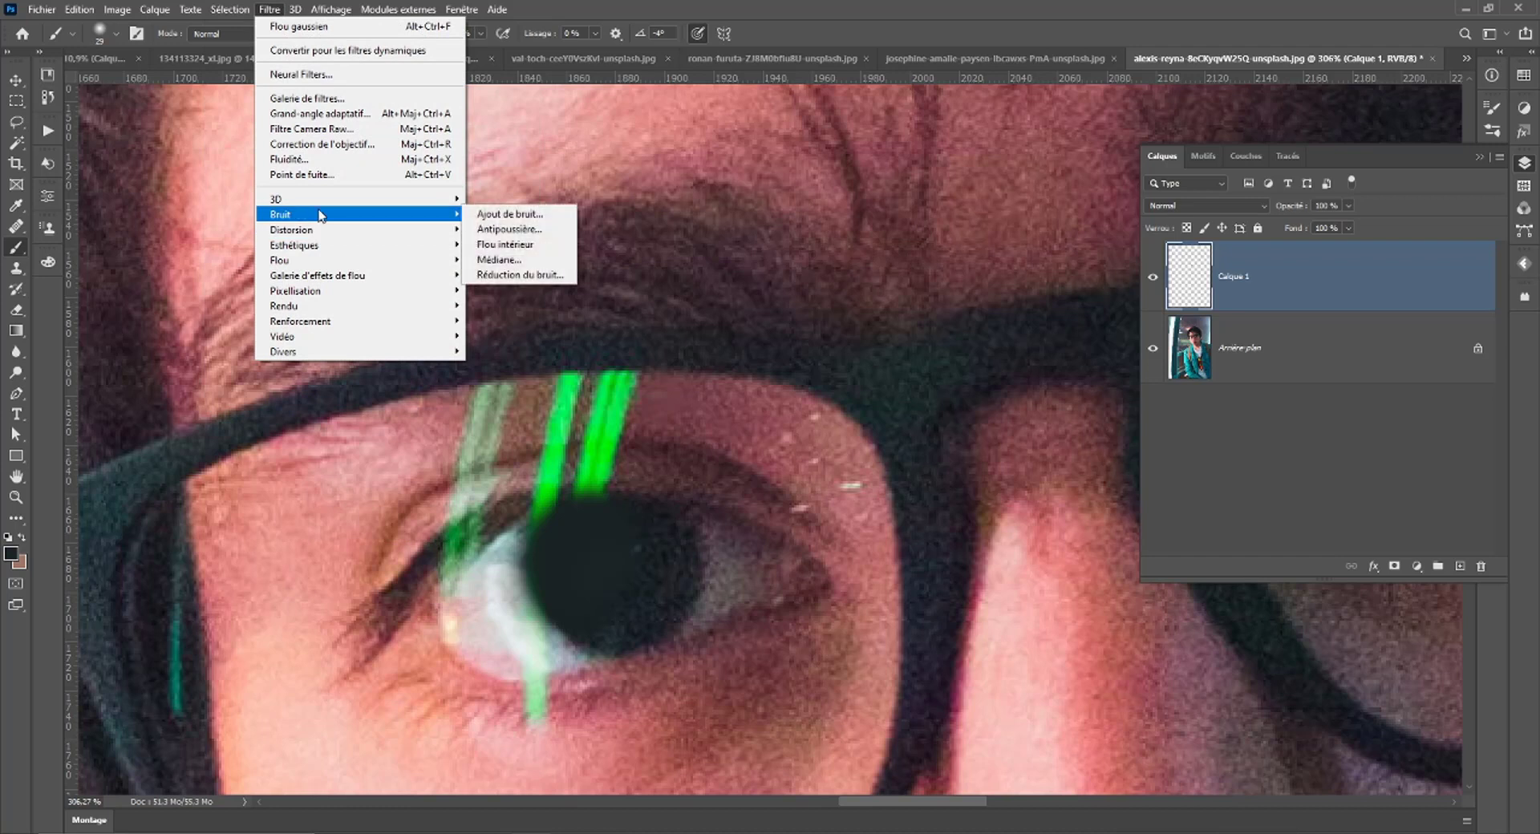
Add 2,01% monochromatic Gaussian noise (Ajout de bruit) to the painted pupil on Calque 1.
left_click(509, 214)
left_click_drag(673, 392, 648, 394)
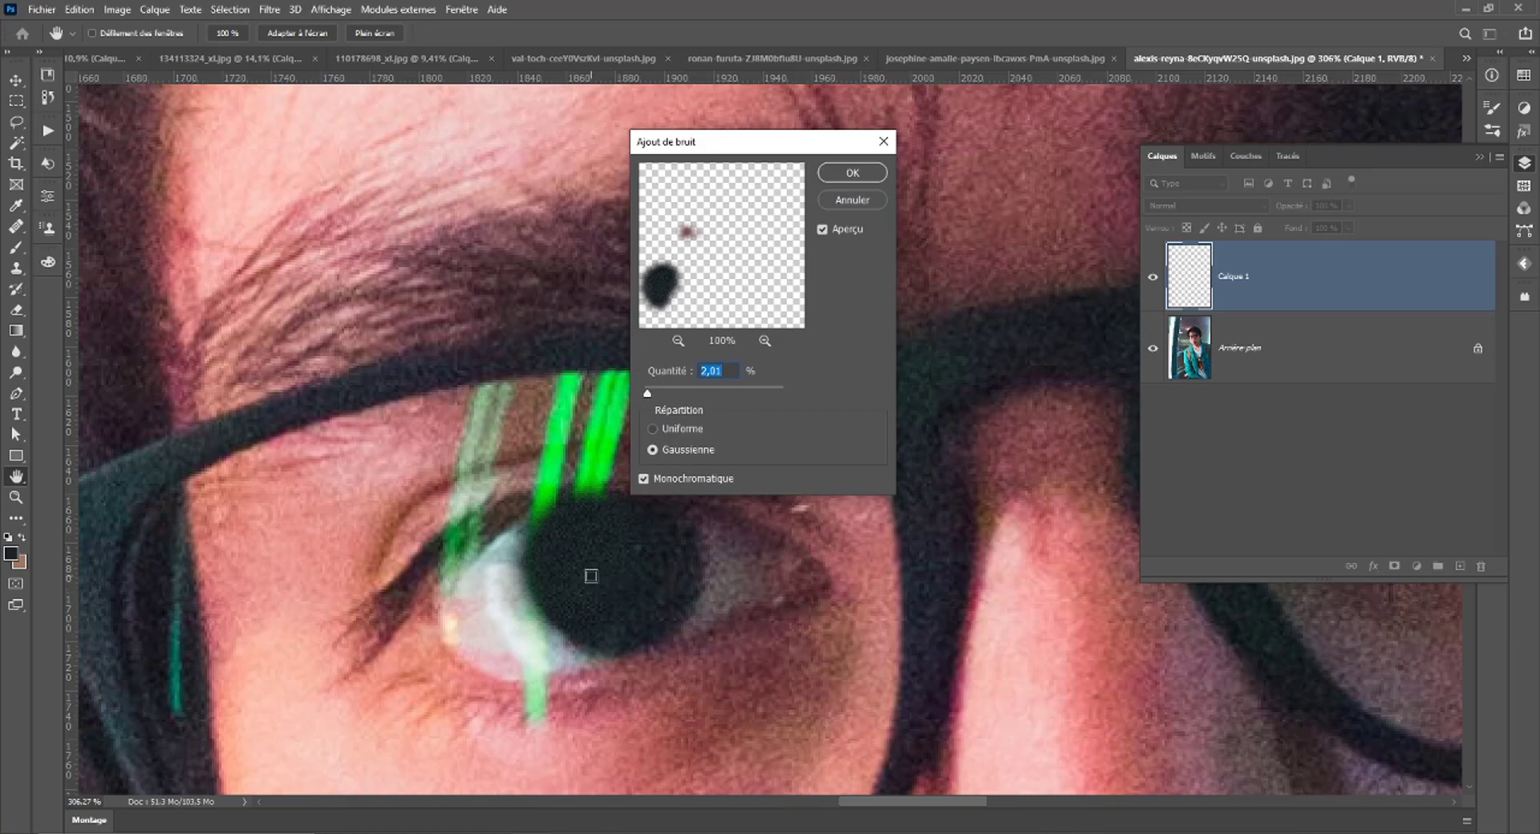
left_click(675, 447)
left_click(852, 173)
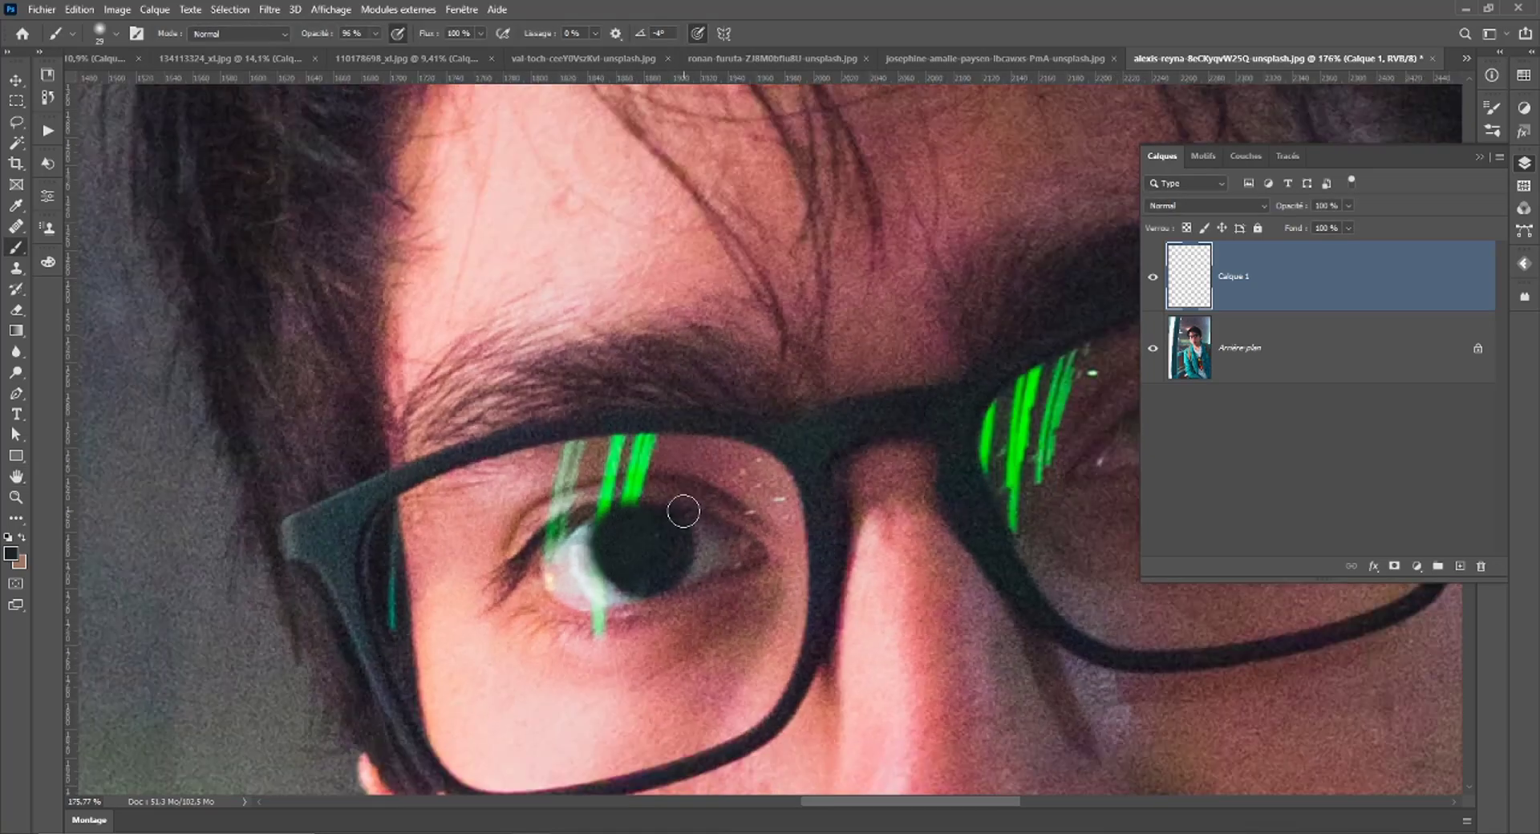
Erase stray paint from the eye white on Calque 1, toggling the layer to compare.
scroll(683, 512, "down", 5)
scroll(953, 478, "down", 3)
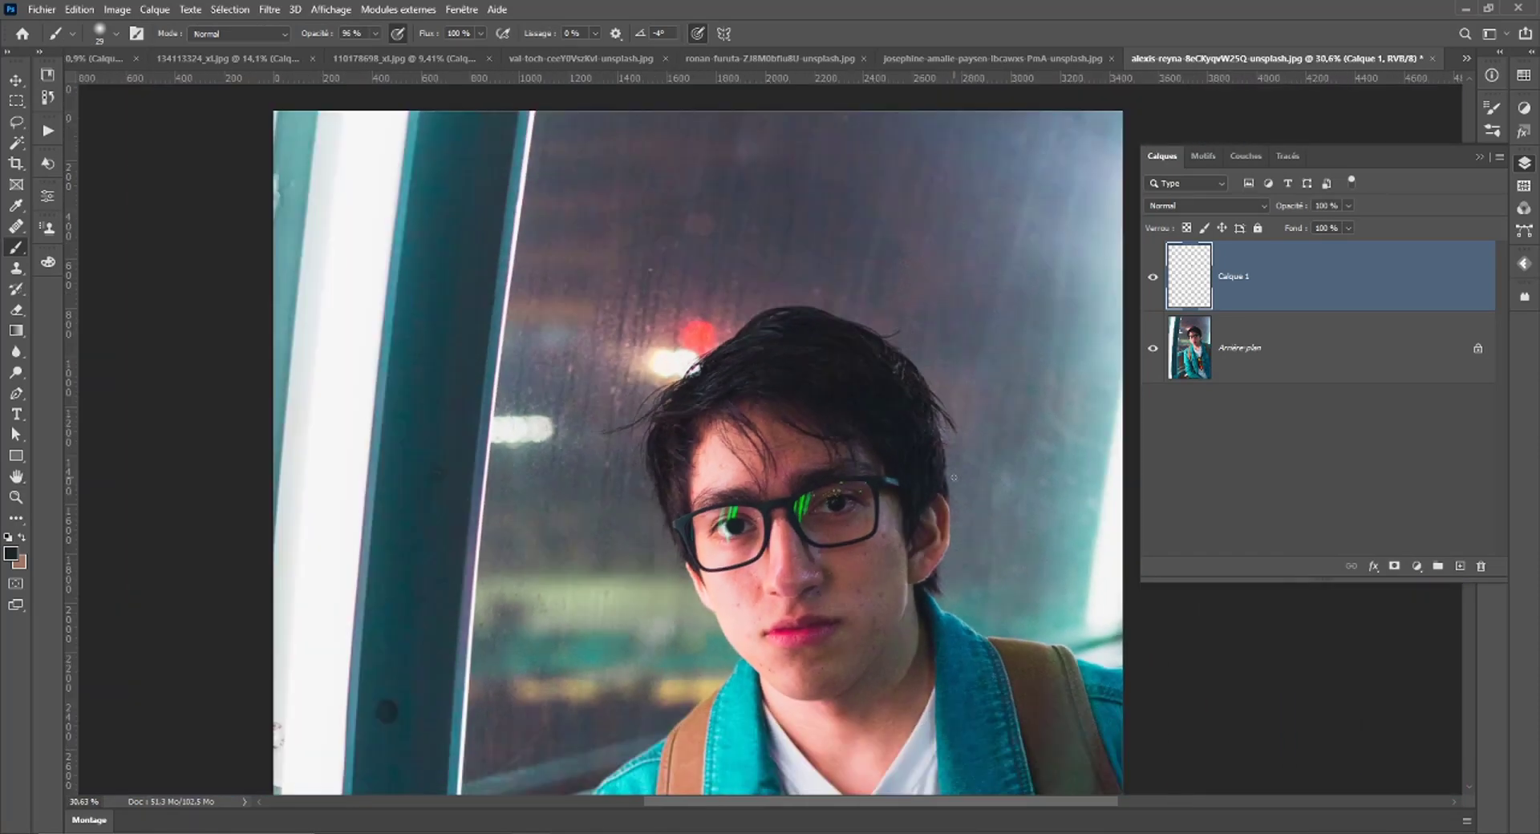
left_click(16, 309)
scroll(690, 529, "up", 4)
scroll(690, 529, "up", 4)
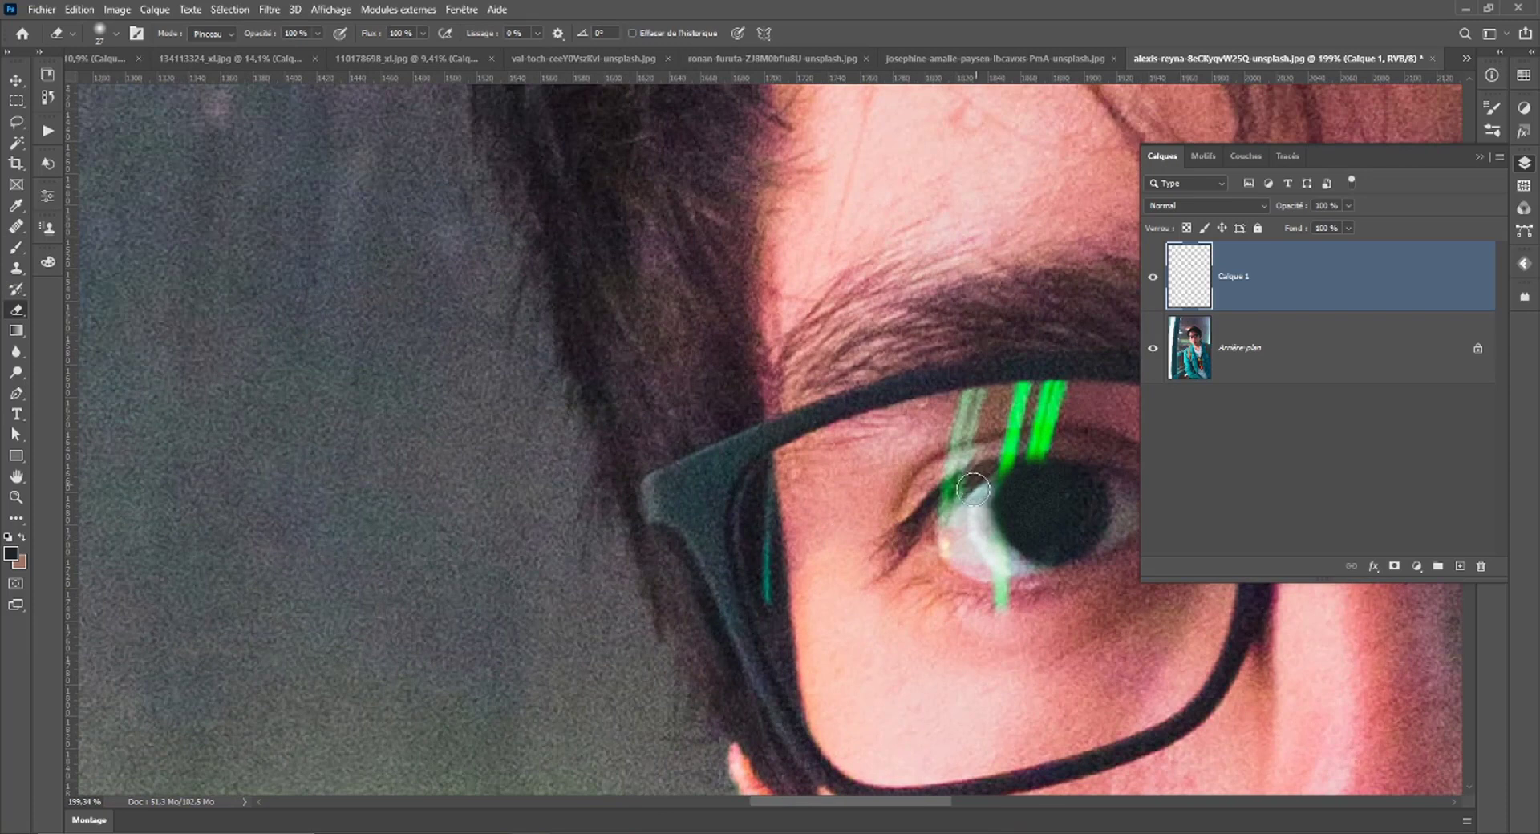
left_click(1153, 278)
left_click(1152, 278)
left_click_drag(979, 556, 983, 543)
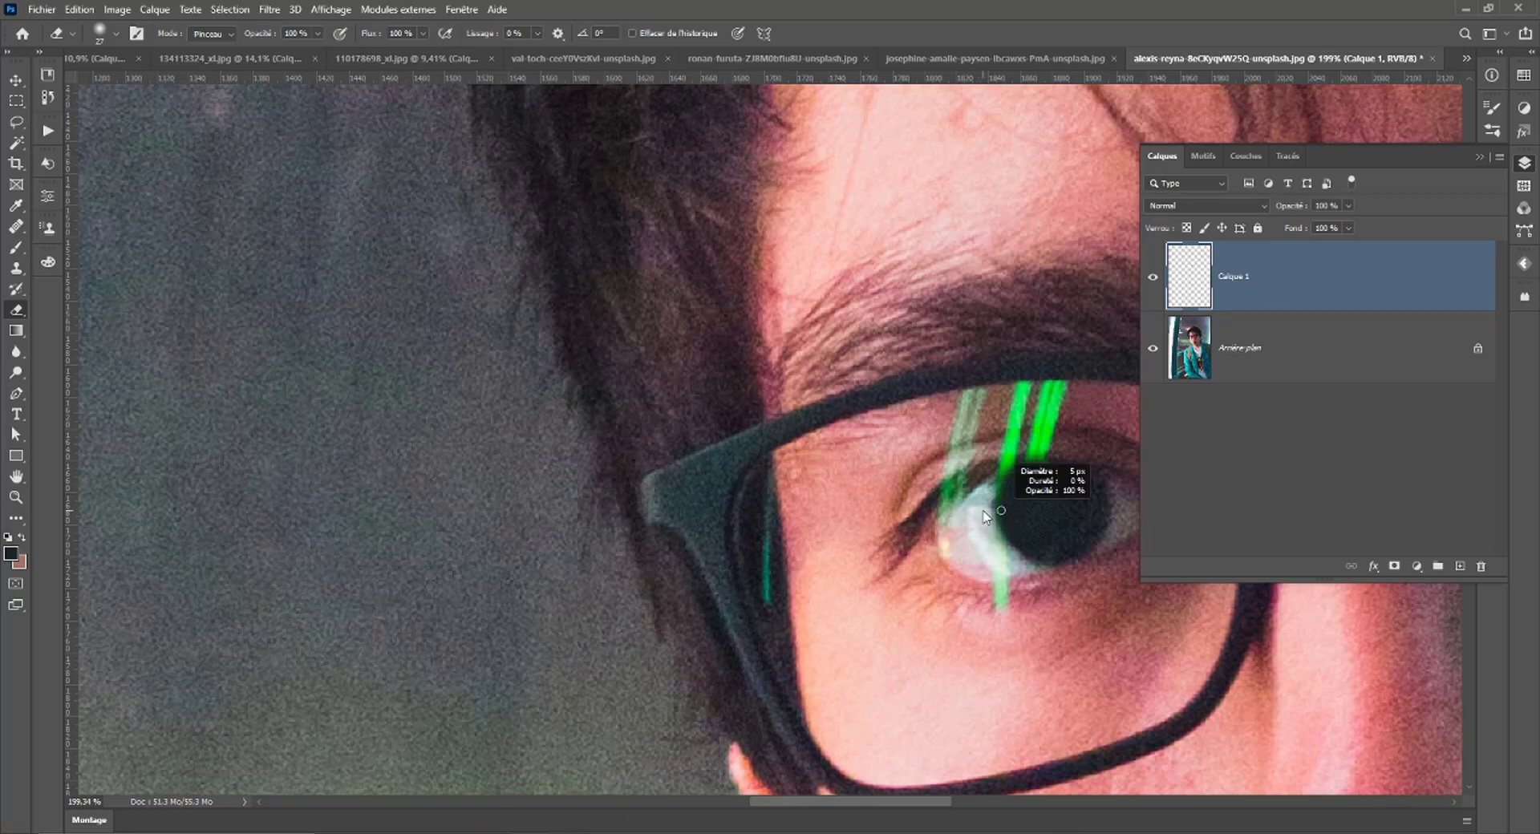
scroll(987, 518, "up", 3)
scroll(987, 511, "up", 2)
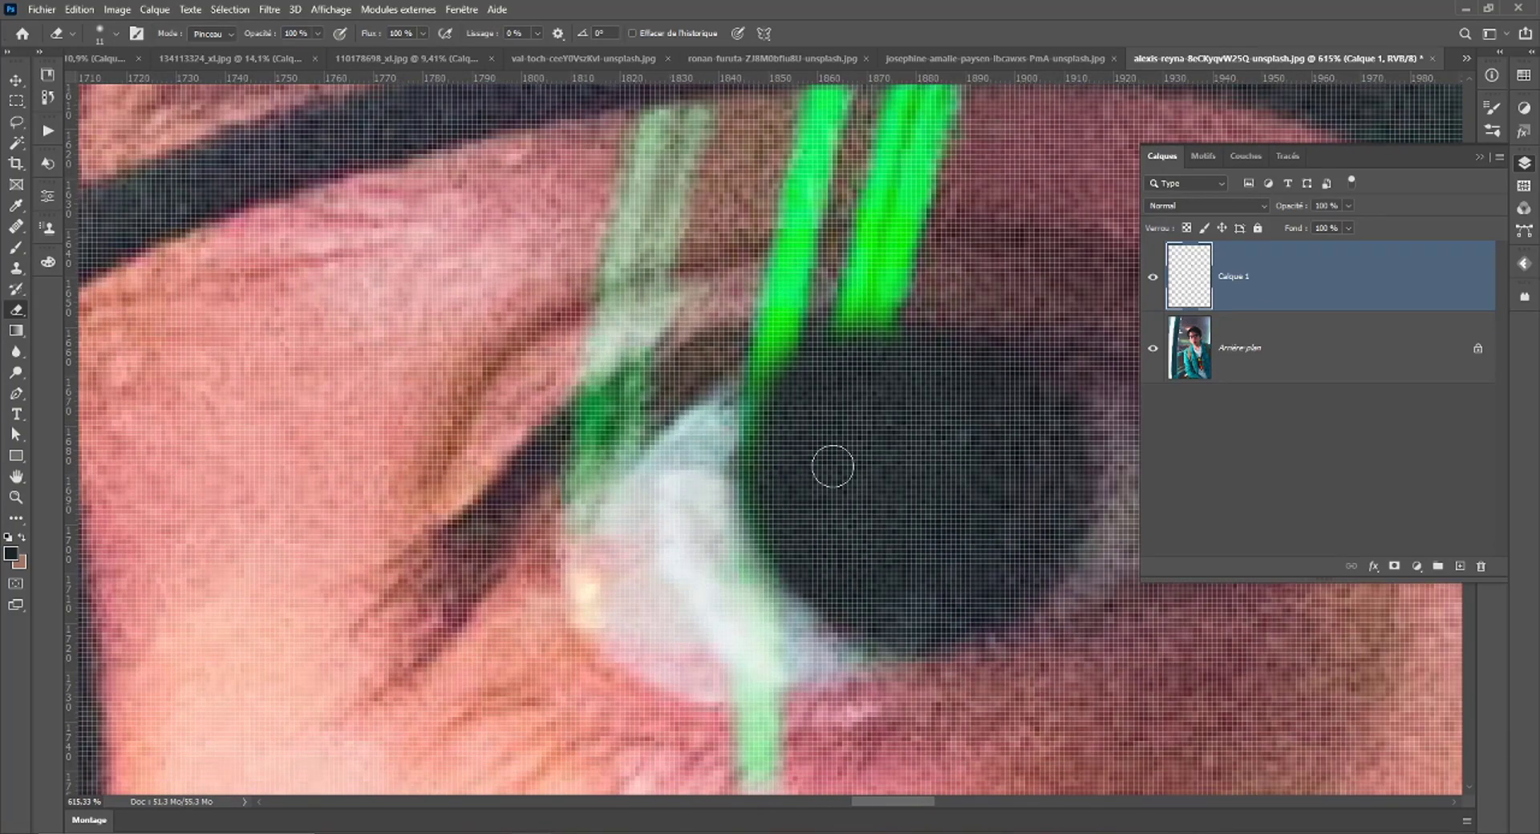
left_click(21, 254)
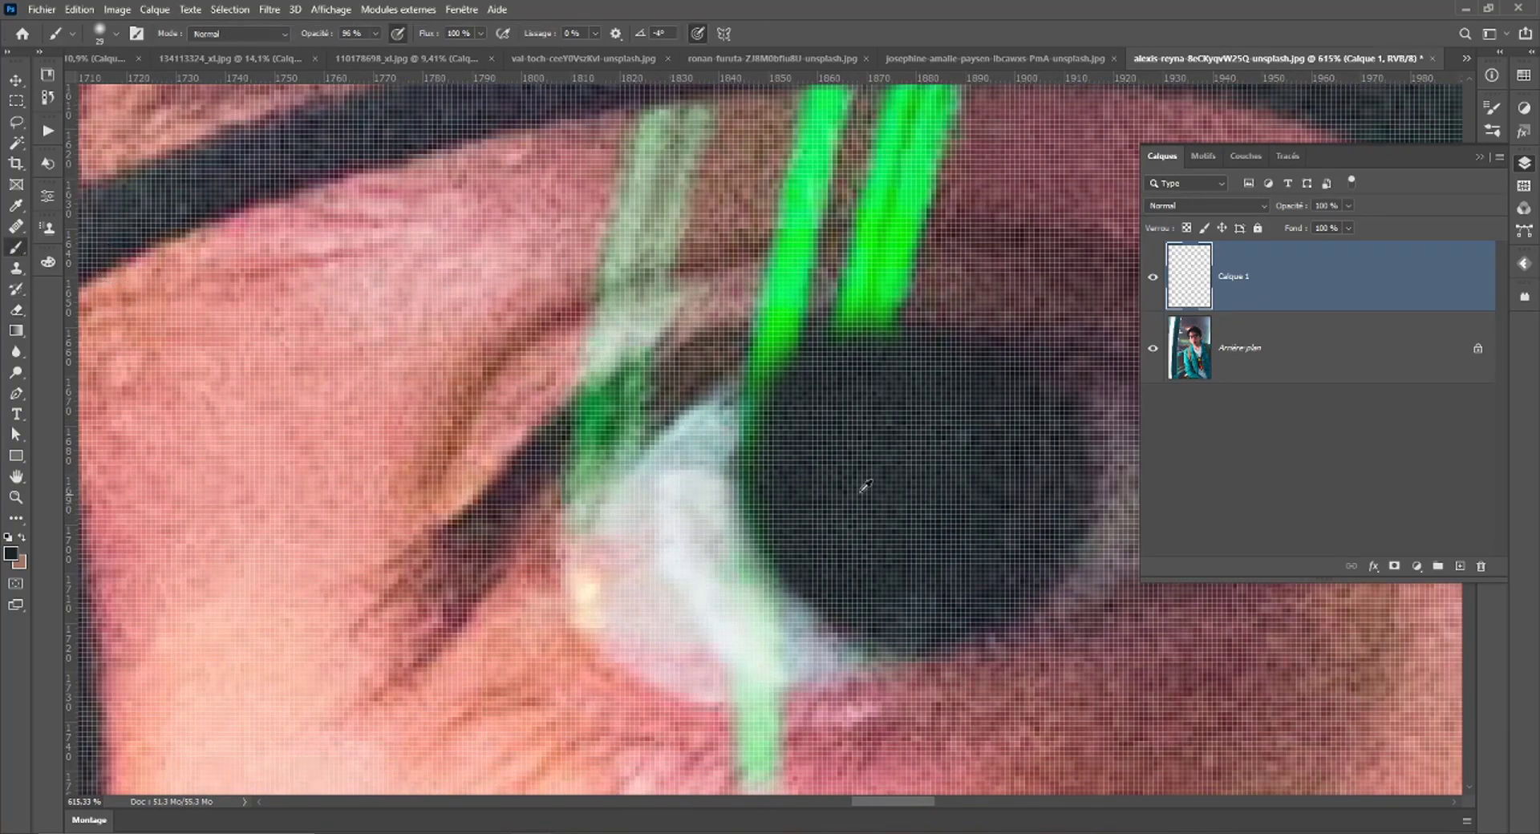
Sample light and darker eye-white tones and set the brush to 13 px diameter.
scroll(884, 458, "down", 1)
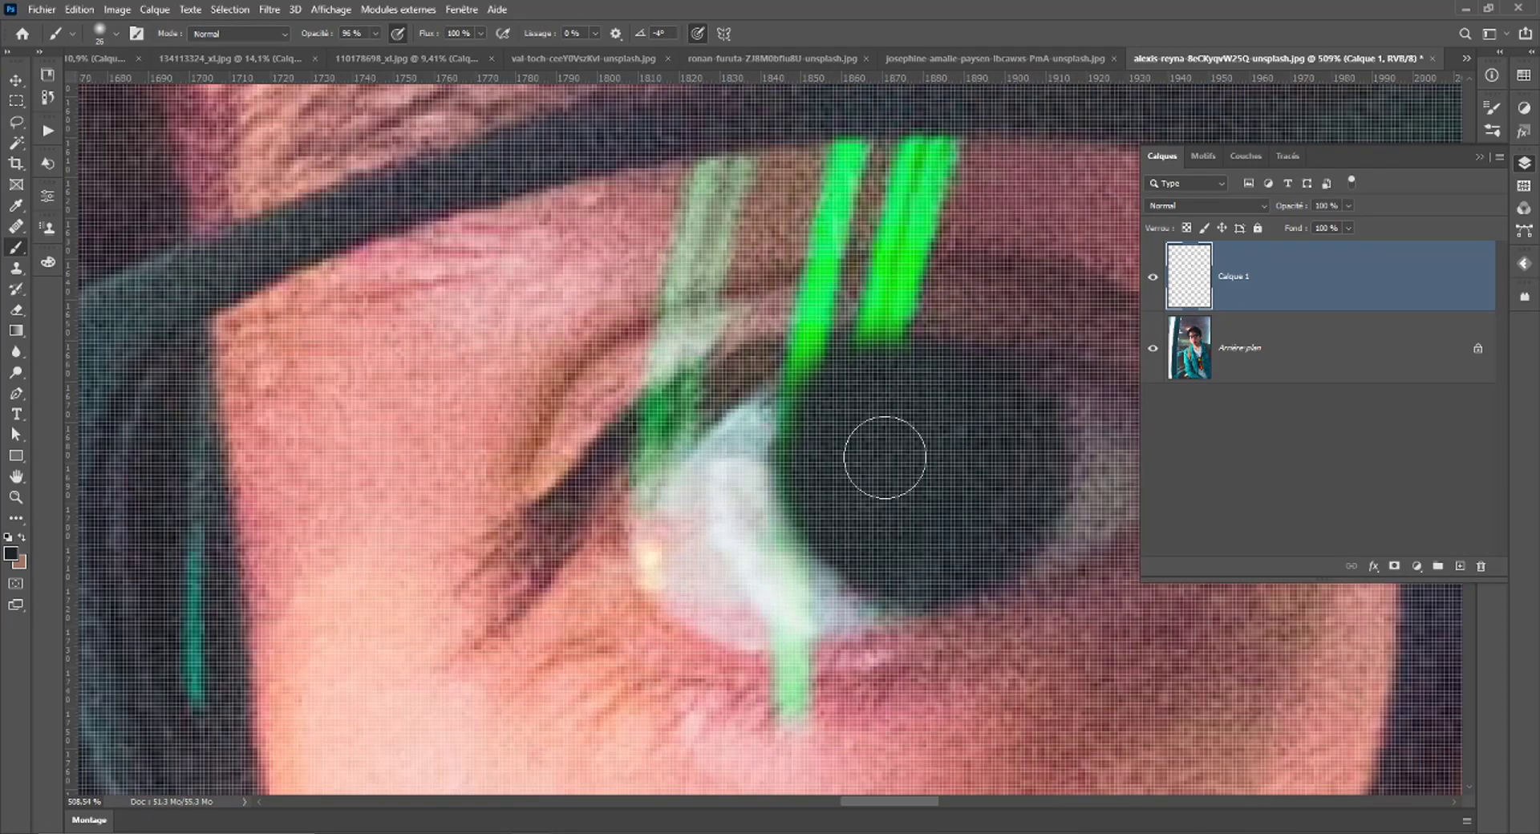
scroll(884, 458, "down", 2)
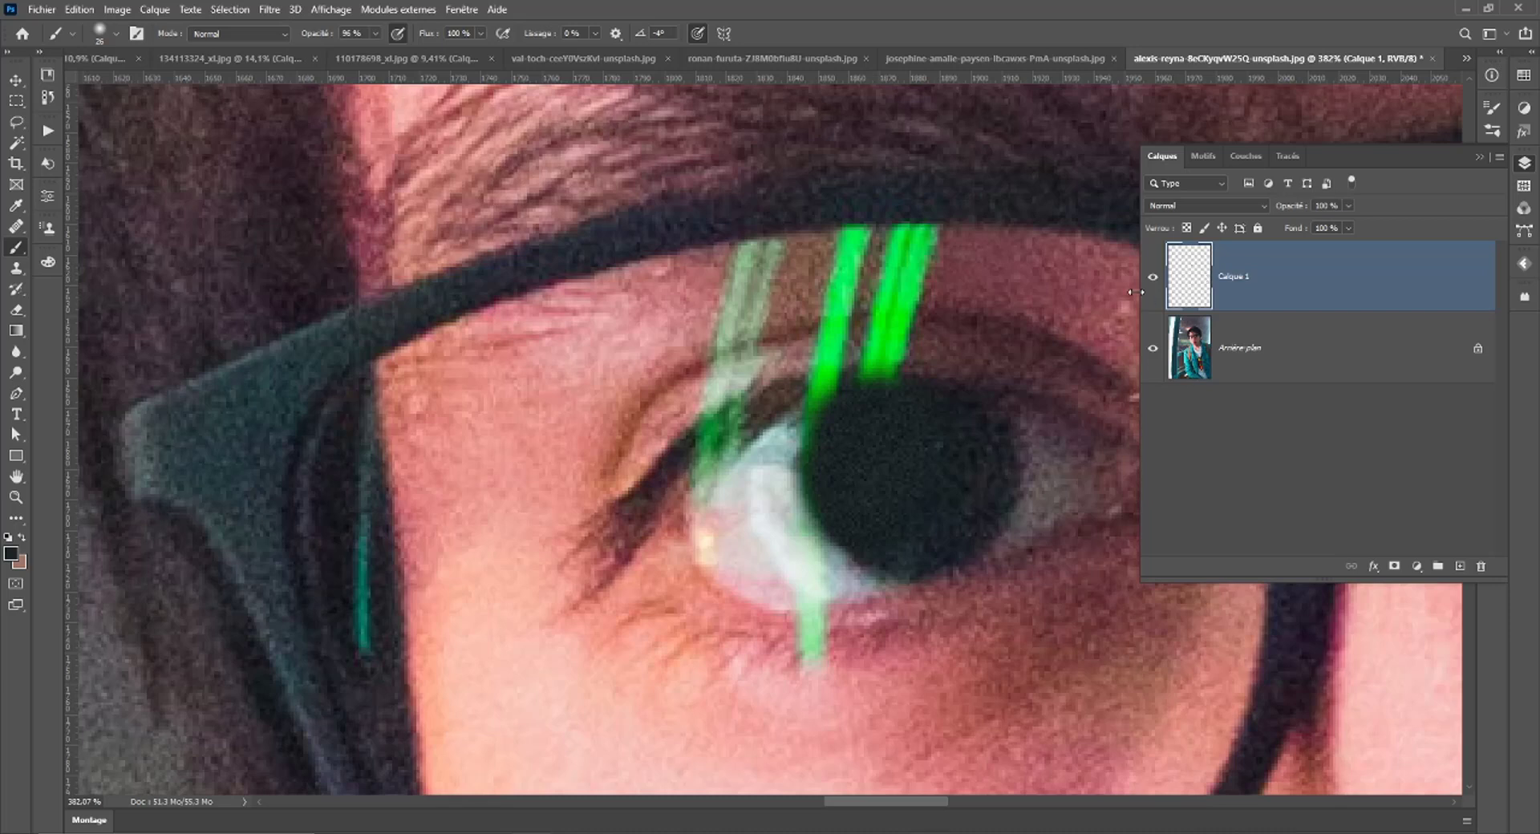
scroll(891, 481, "down", 5)
scroll(892, 481, "up", 5)
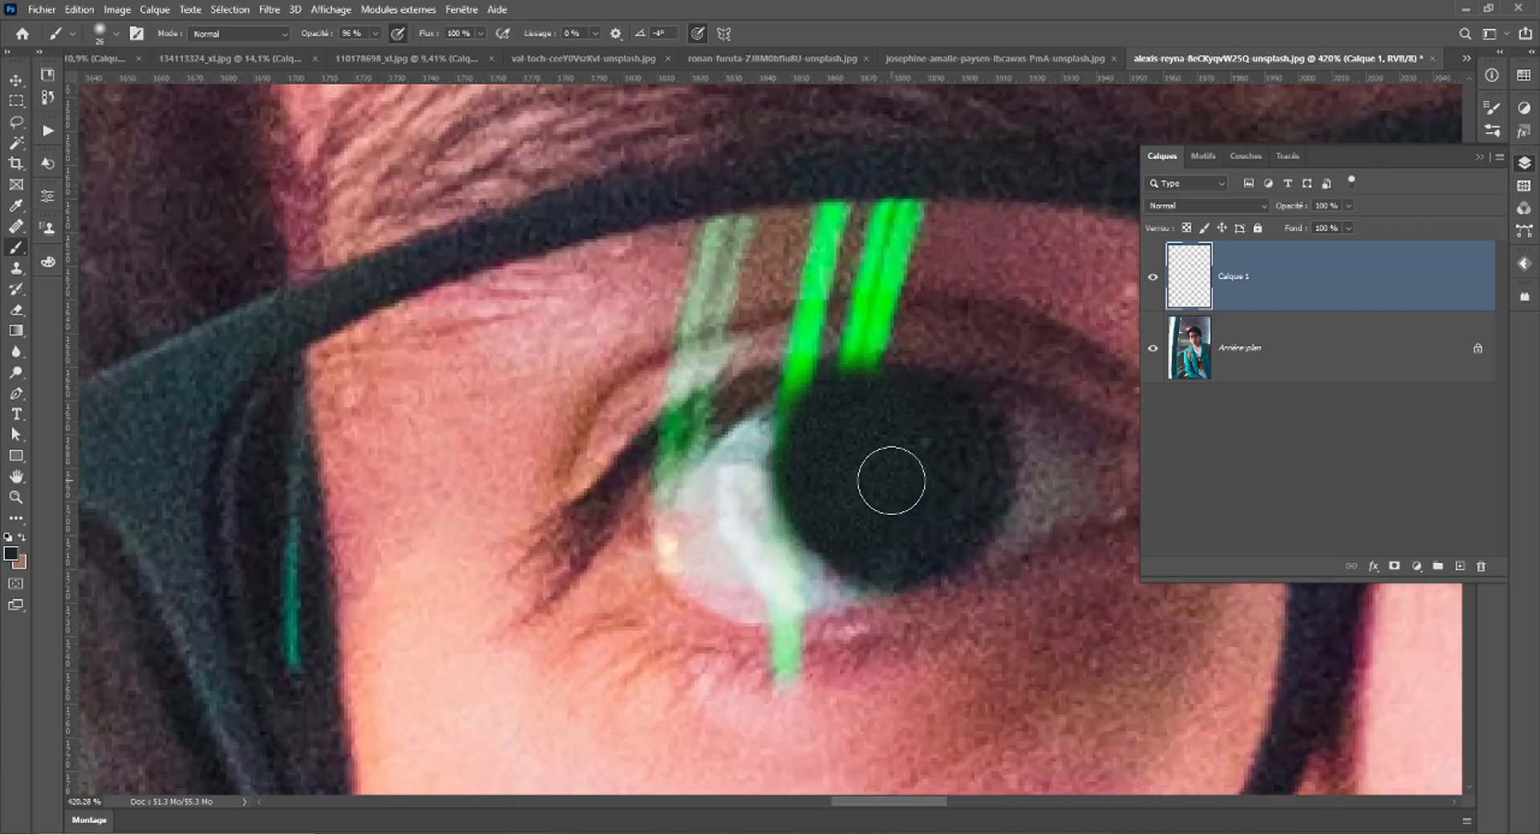
left_click(729, 533, "alt")
right_click(766, 558, "alt")
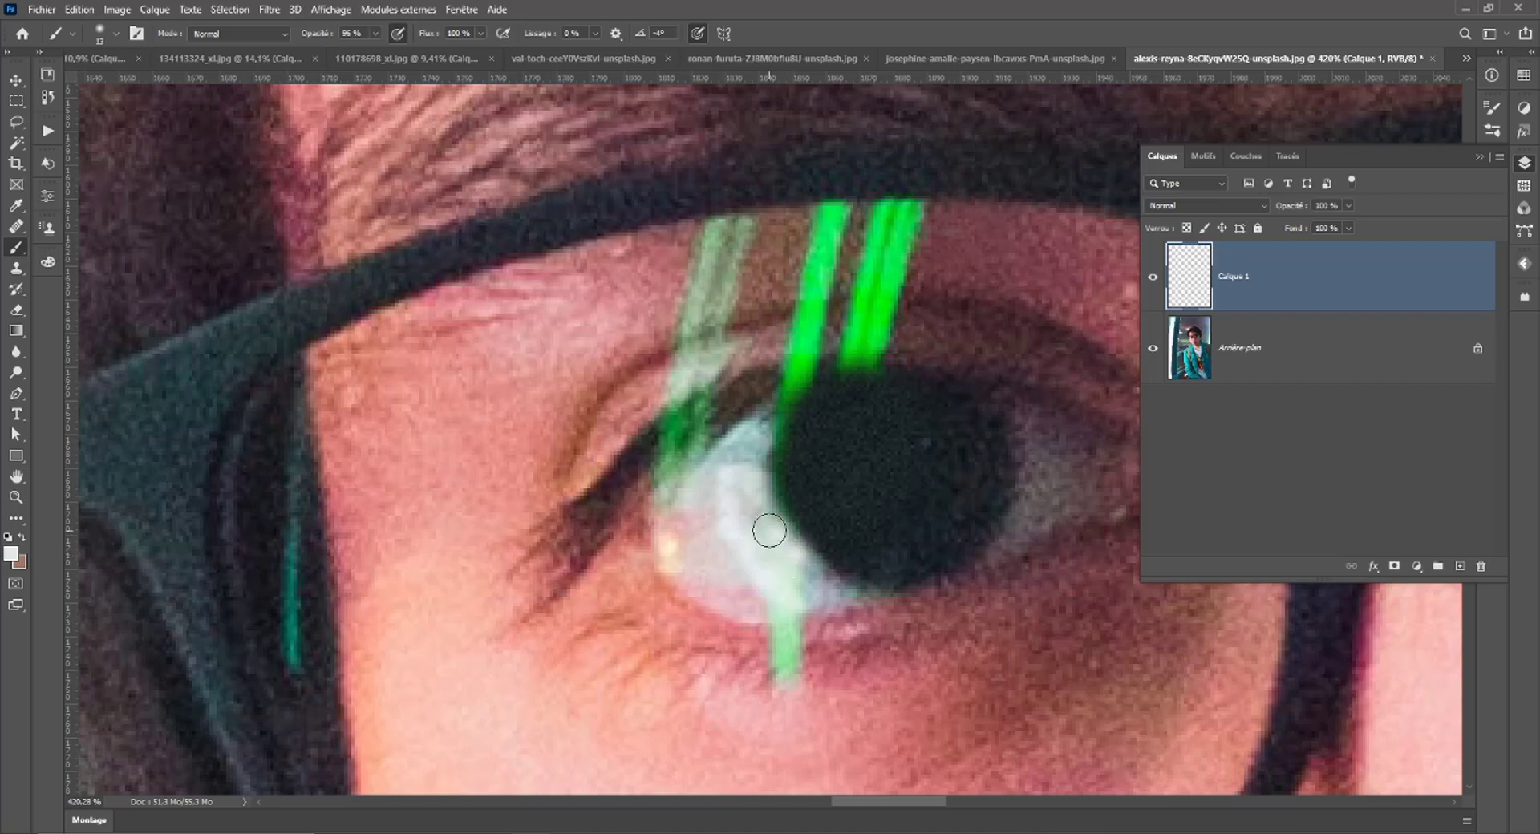
left_click(763, 590, "alt")
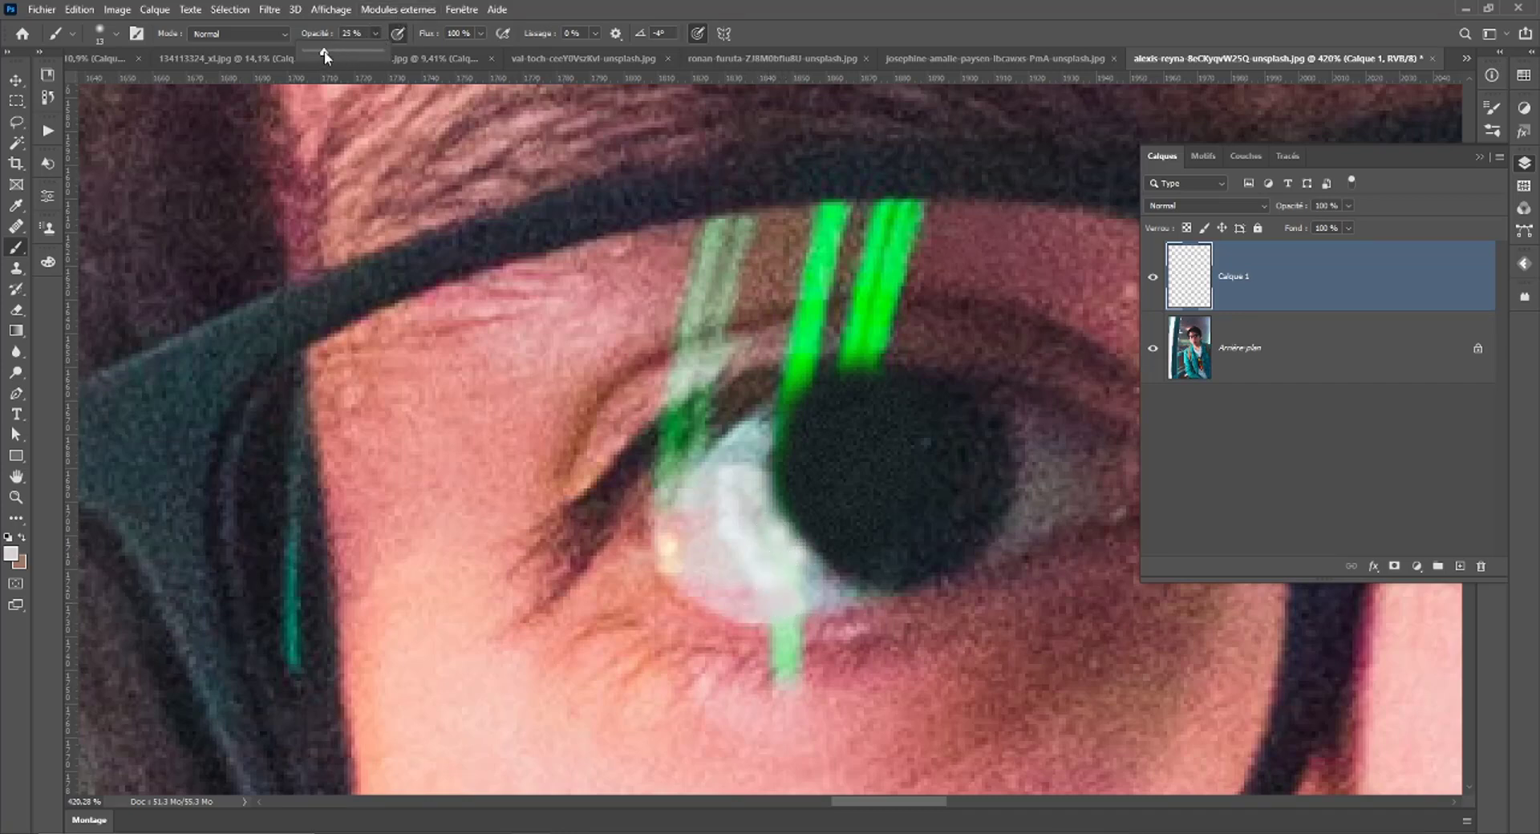
At 37% brush opacity, paint sampled pink skin tone over the green stripe below the iris.
left_click_drag(324, 50, 333, 50)
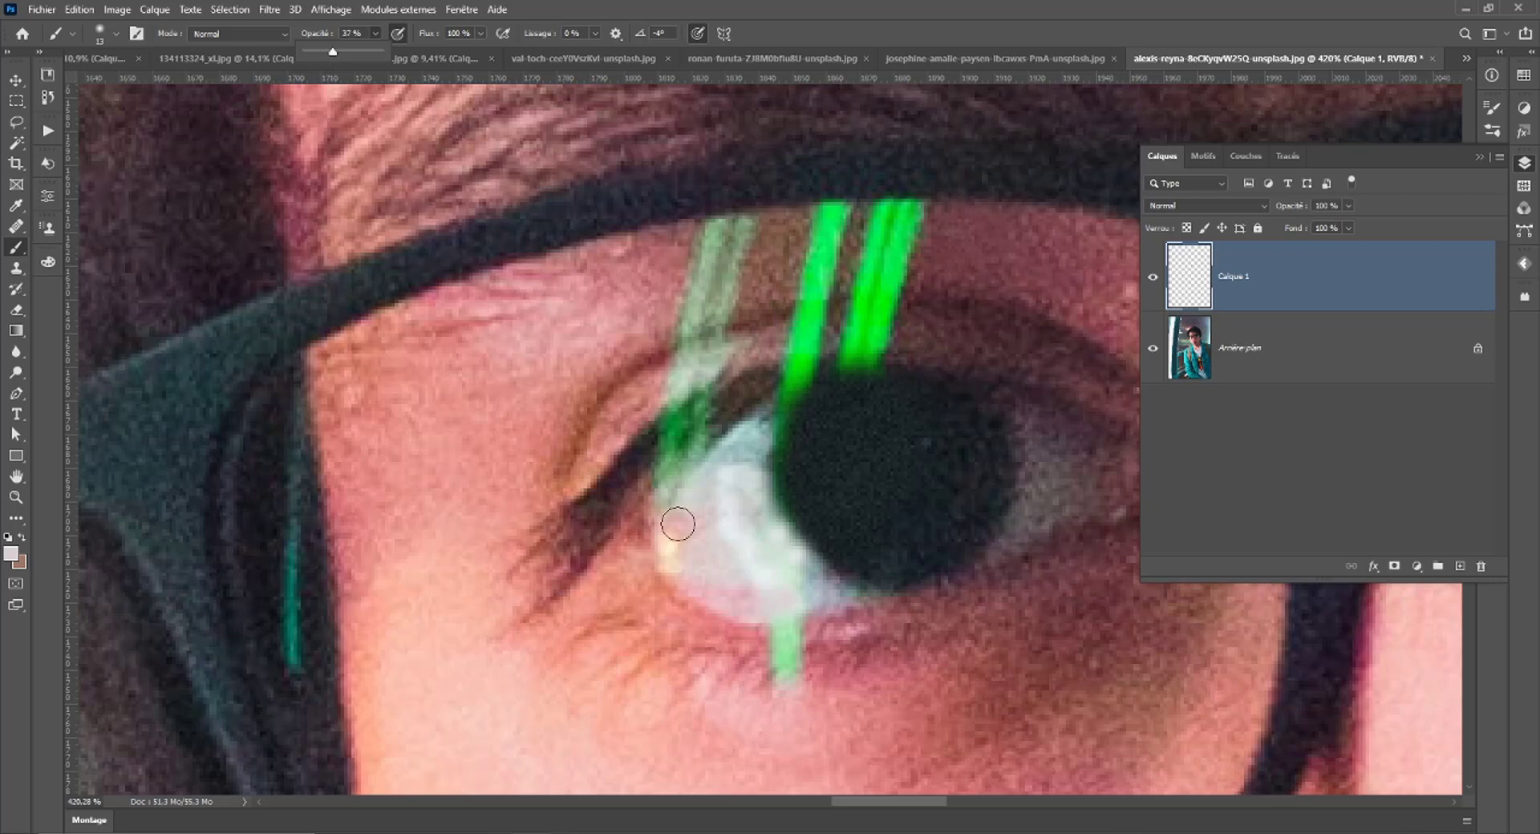
left_click(793, 628, "alt")
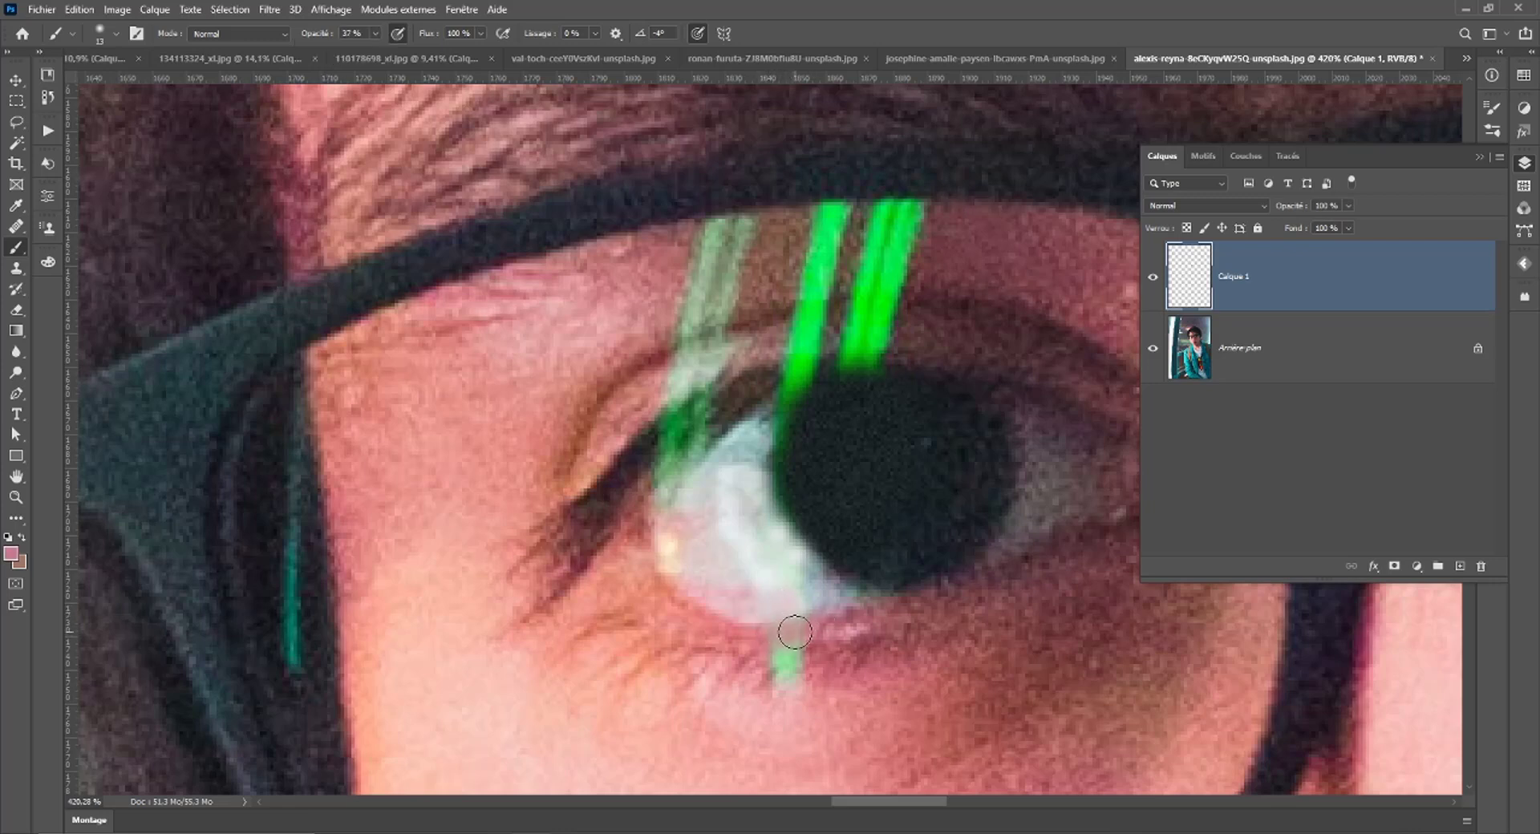
left_click(794, 632)
left_click(810, 651, "alt")
left_click_drag(810, 649, 772, 659)
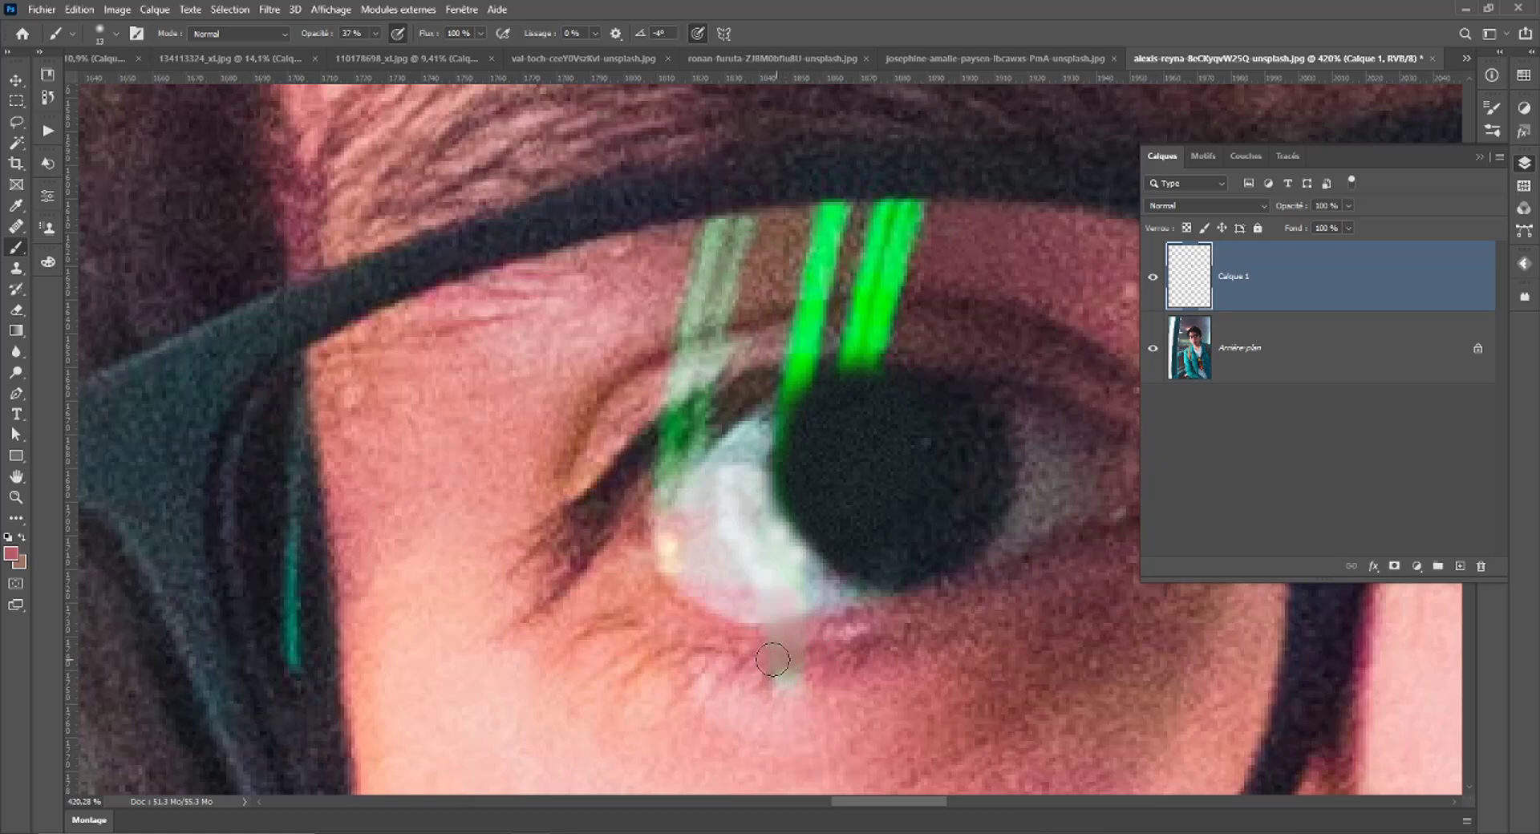
scroll(681, 656, "down", 3)
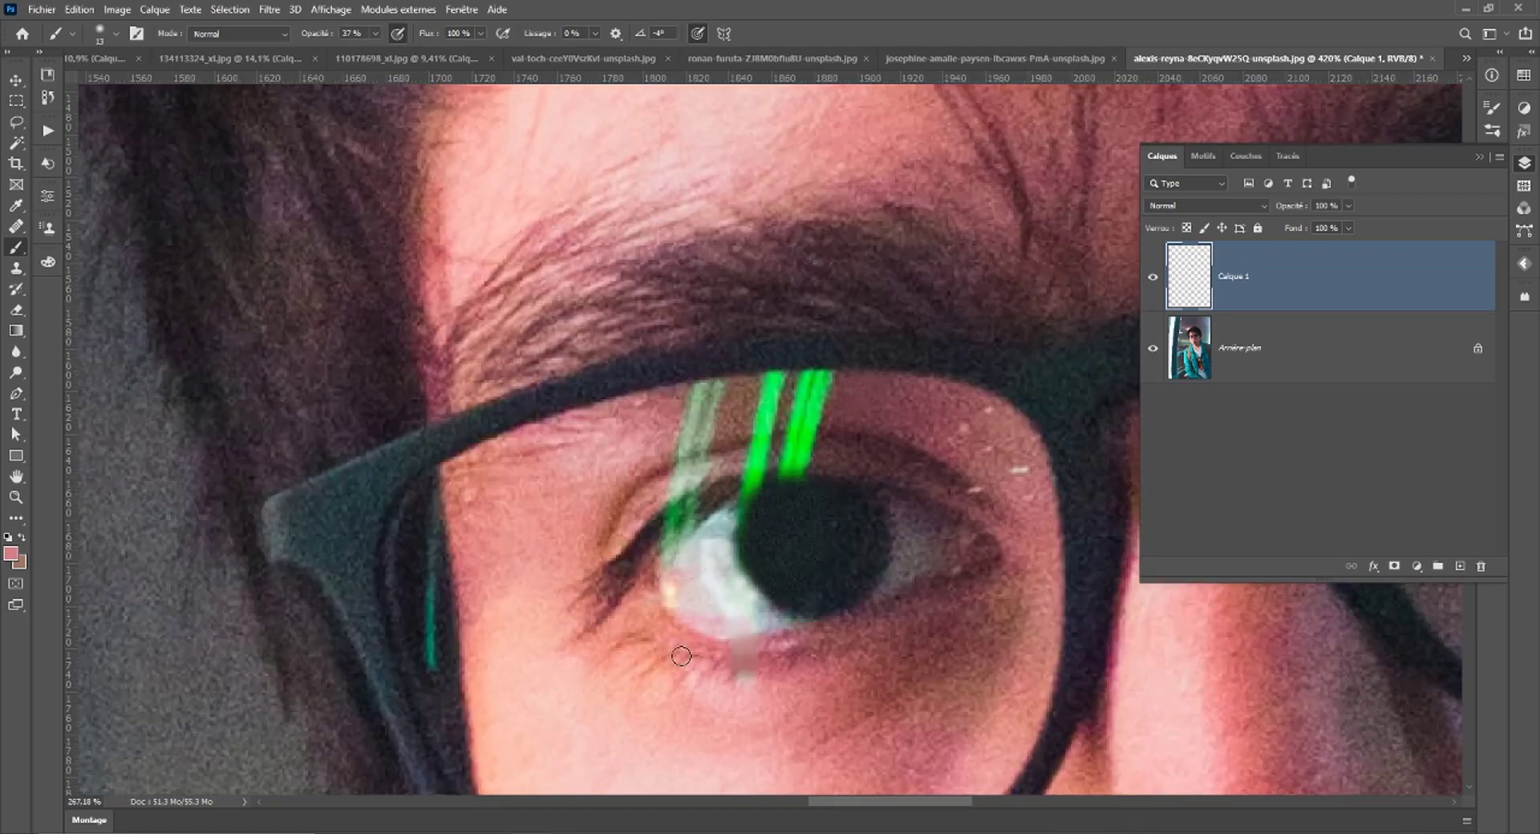
scroll(681, 656, "down", 5)
left_click(1153, 277)
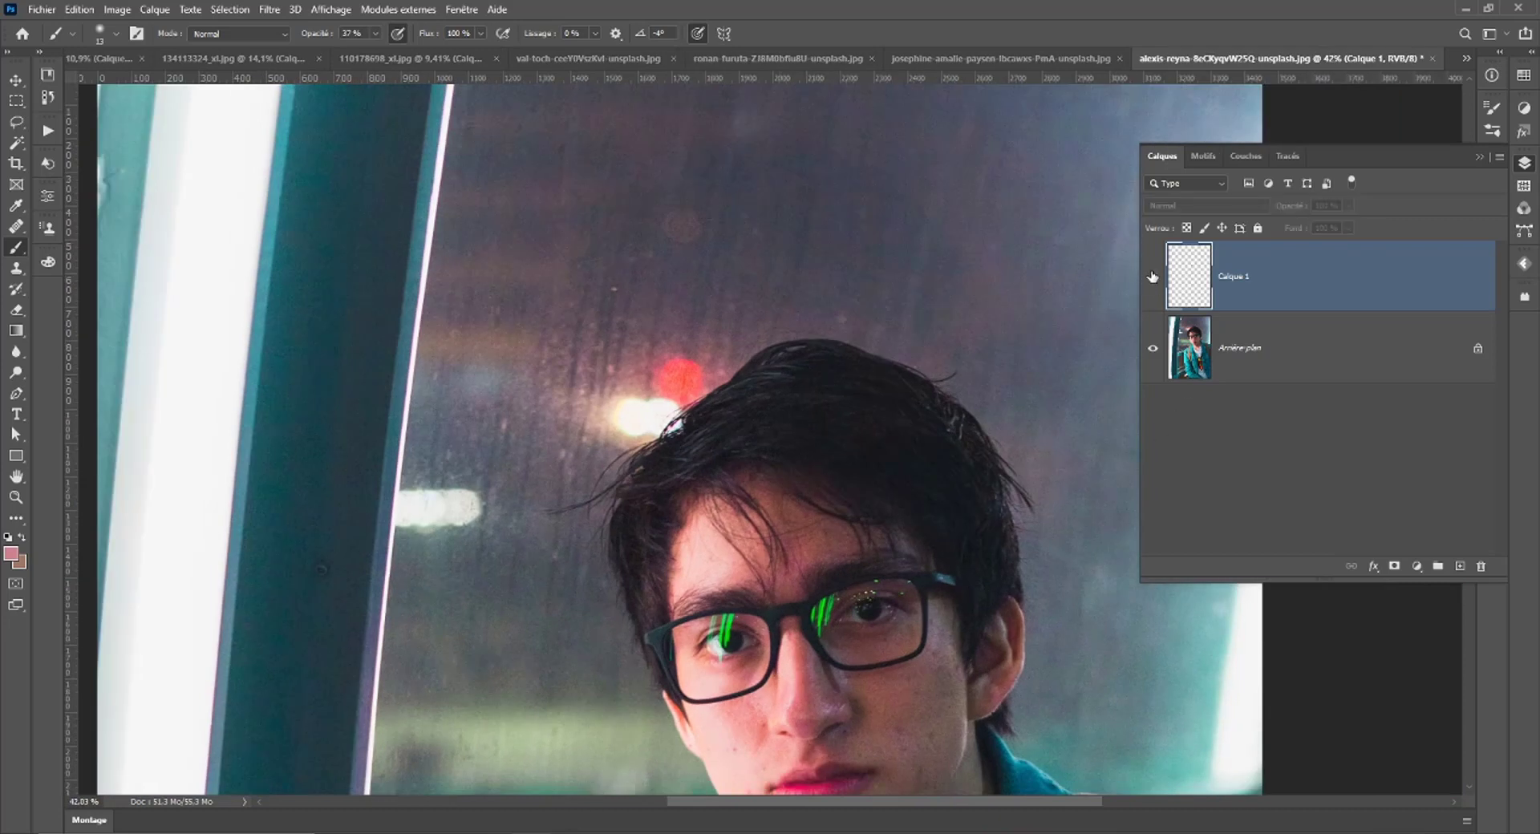
left_click(1153, 276)
left_click(1152, 277)
left_click(1153, 276)
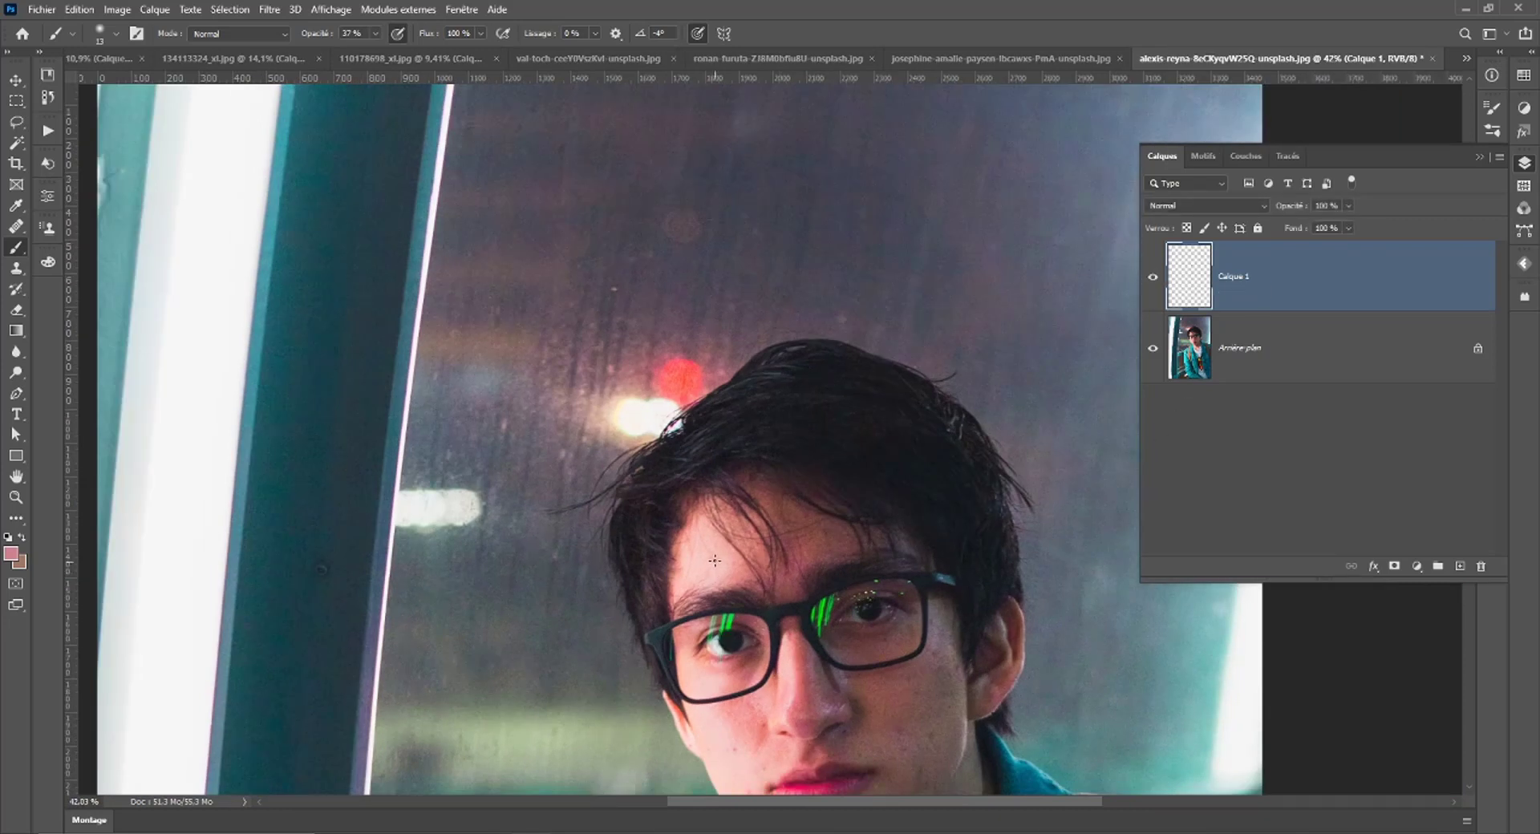
scroll(553, 694, "up", 3)
scroll(770, 652, "up", 3)
scroll(835, 567, "up", 2)
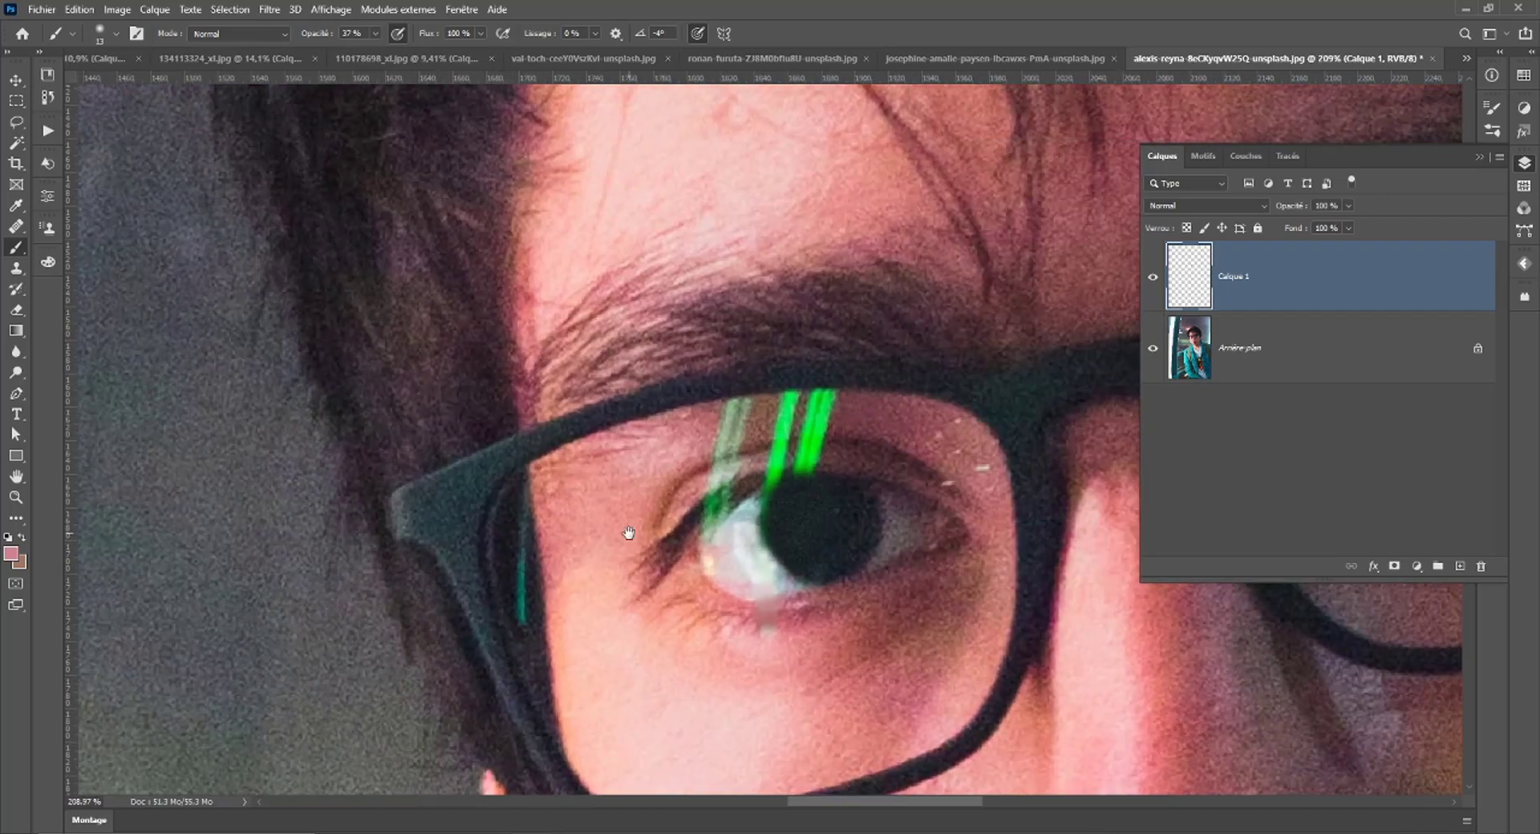
scroll(629, 532, "up", 2)
scroll(814, 557, "up", 1)
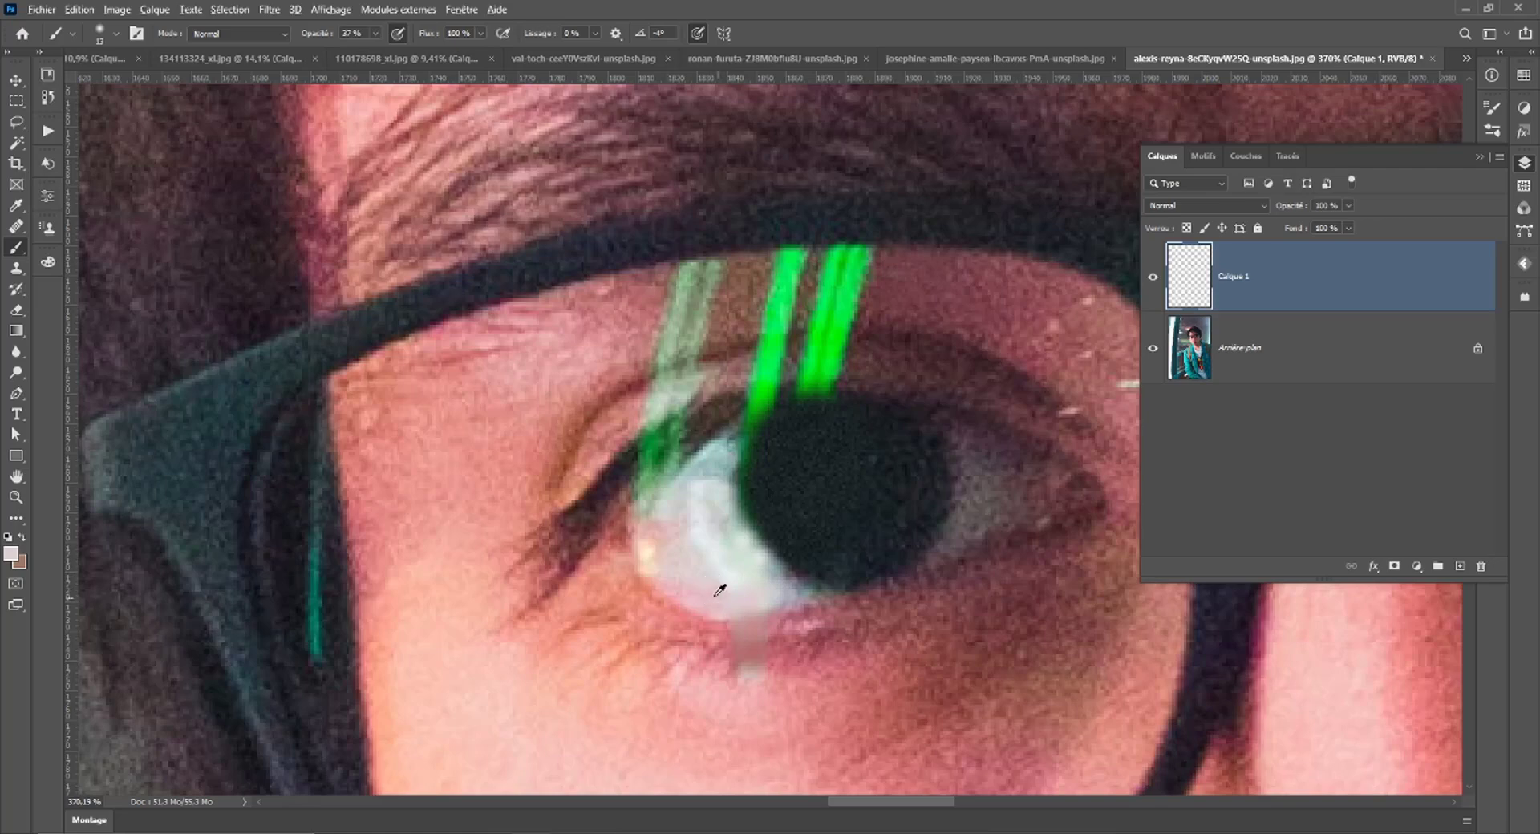
scroll(716, 596, "down", 2)
scroll(708, 570, "down", 1)
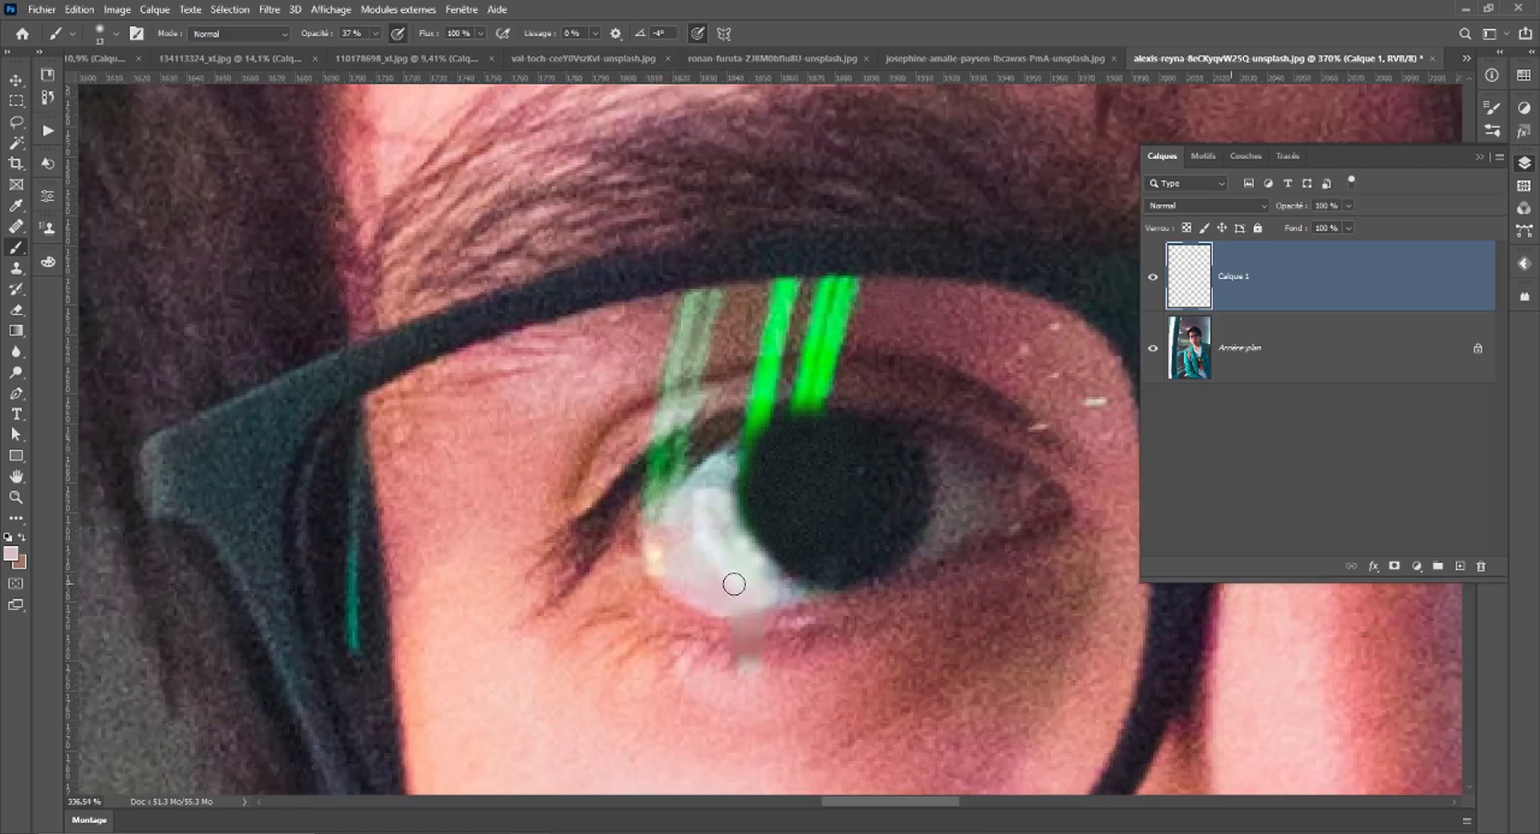
scroll(735, 583, "down", 3)
scroll(754, 587, "down", 1)
scroll(774, 591, "down", 1)
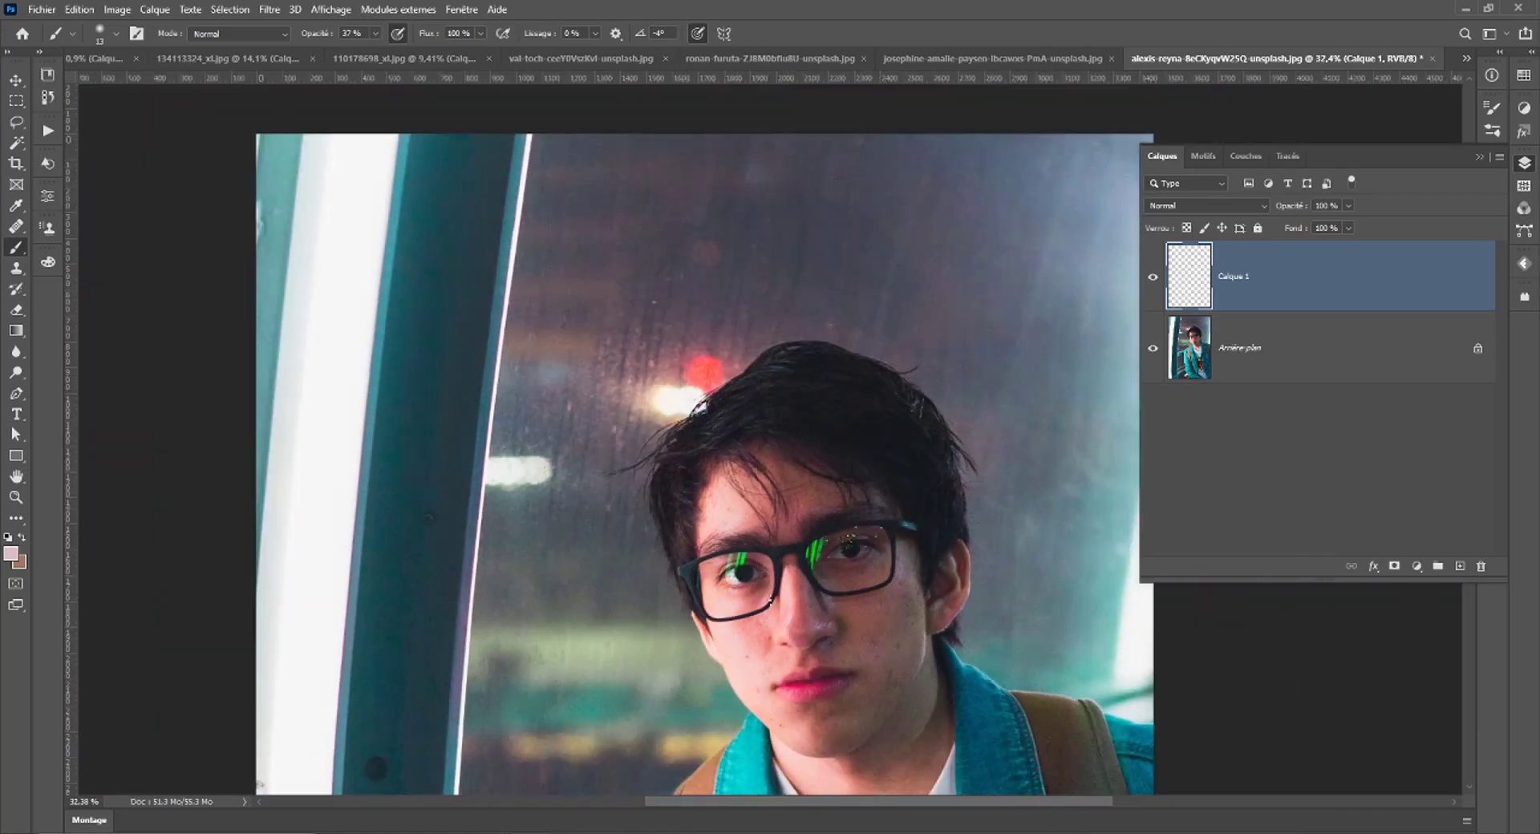
scroll(795, 595, "down", 1)
scroll(794, 595, "down", 1)
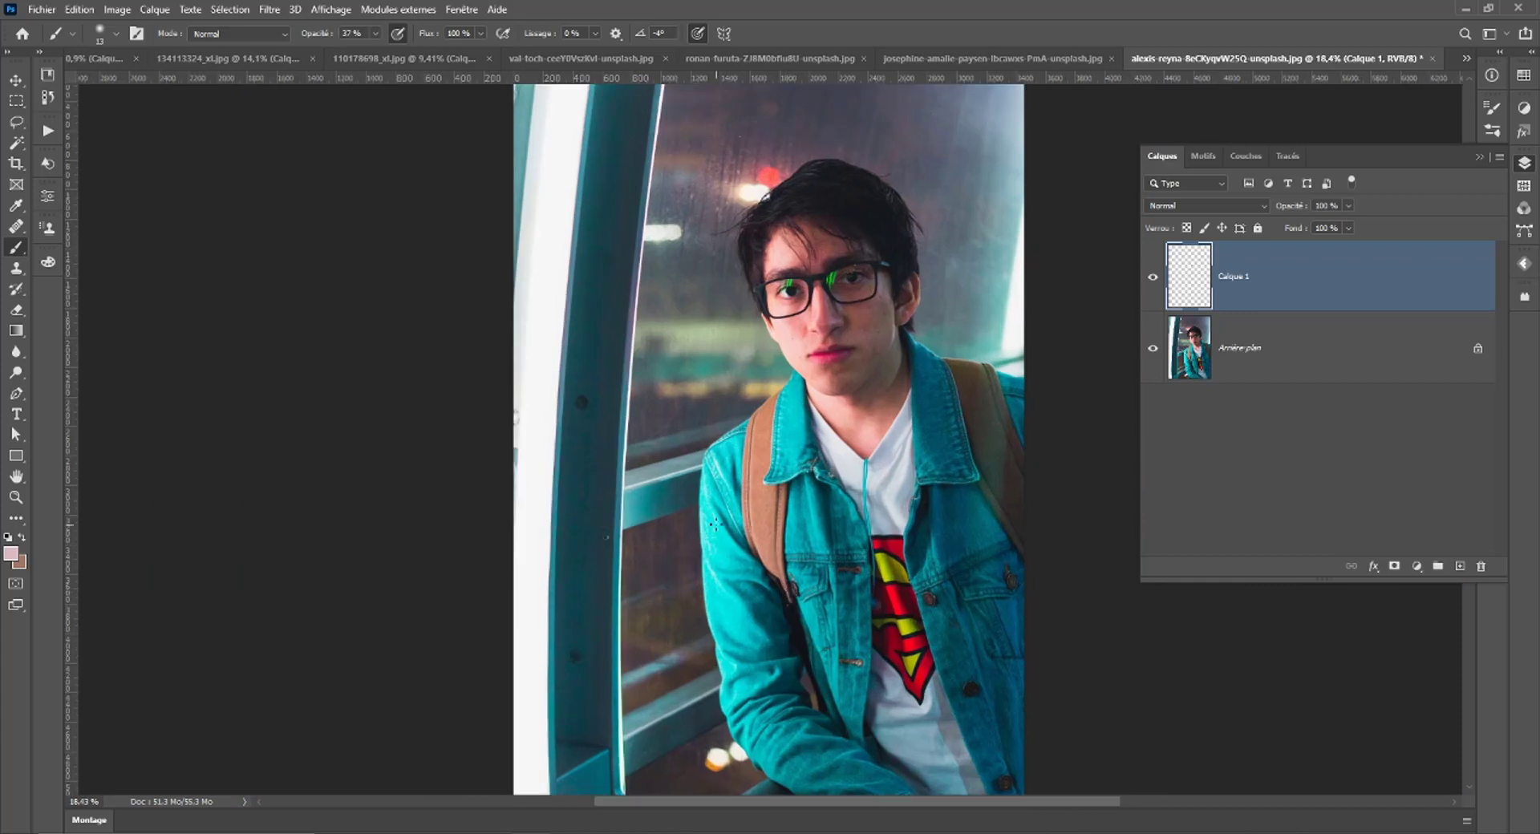
left_click(1153, 280)
scroll(797, 455, "up", 2)
left_click_drag(939, 308, 899, 406)
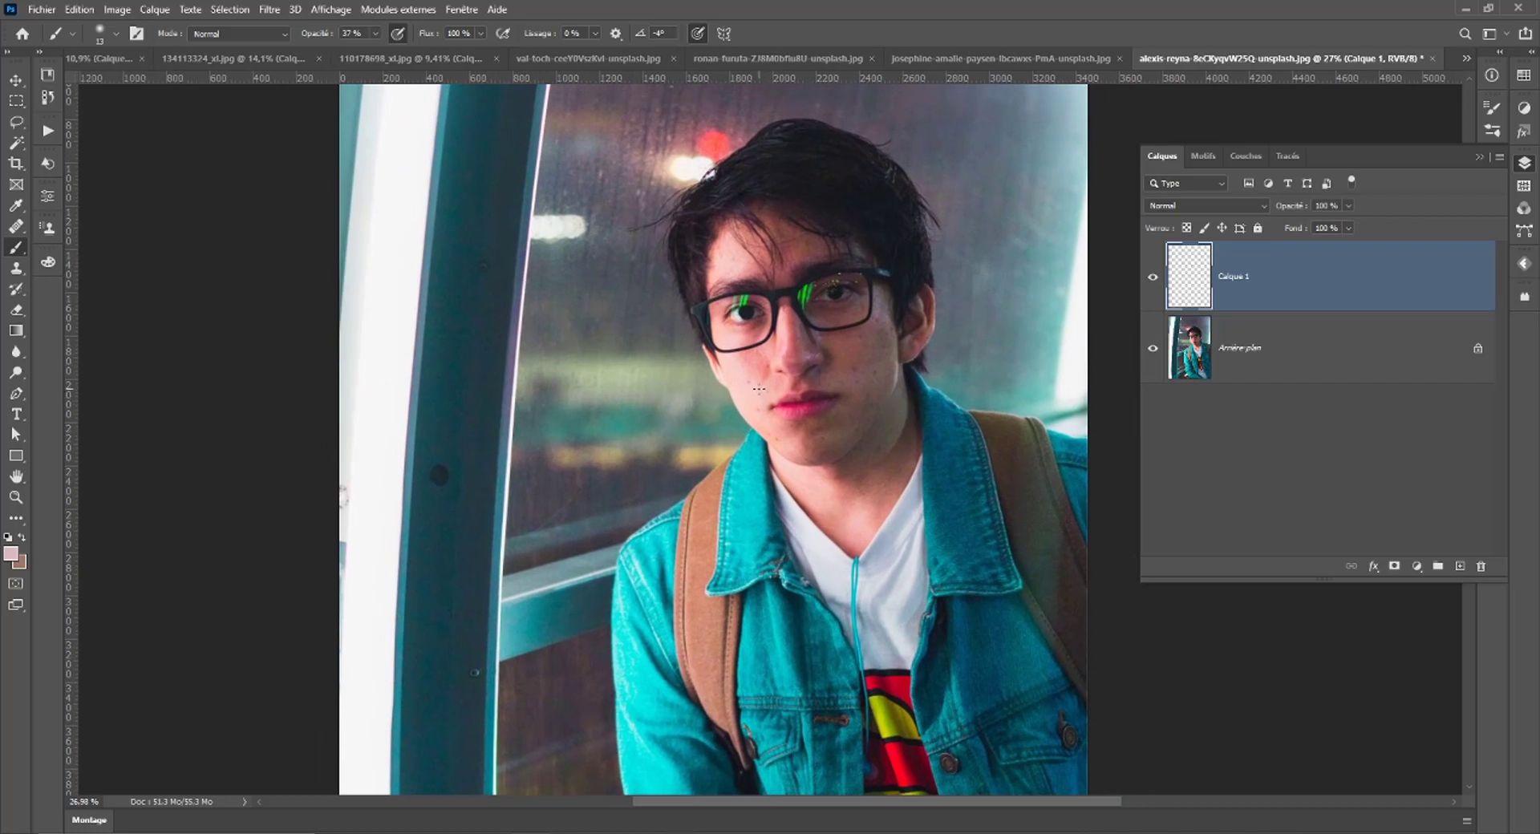
scroll(757, 381, "down", 3)
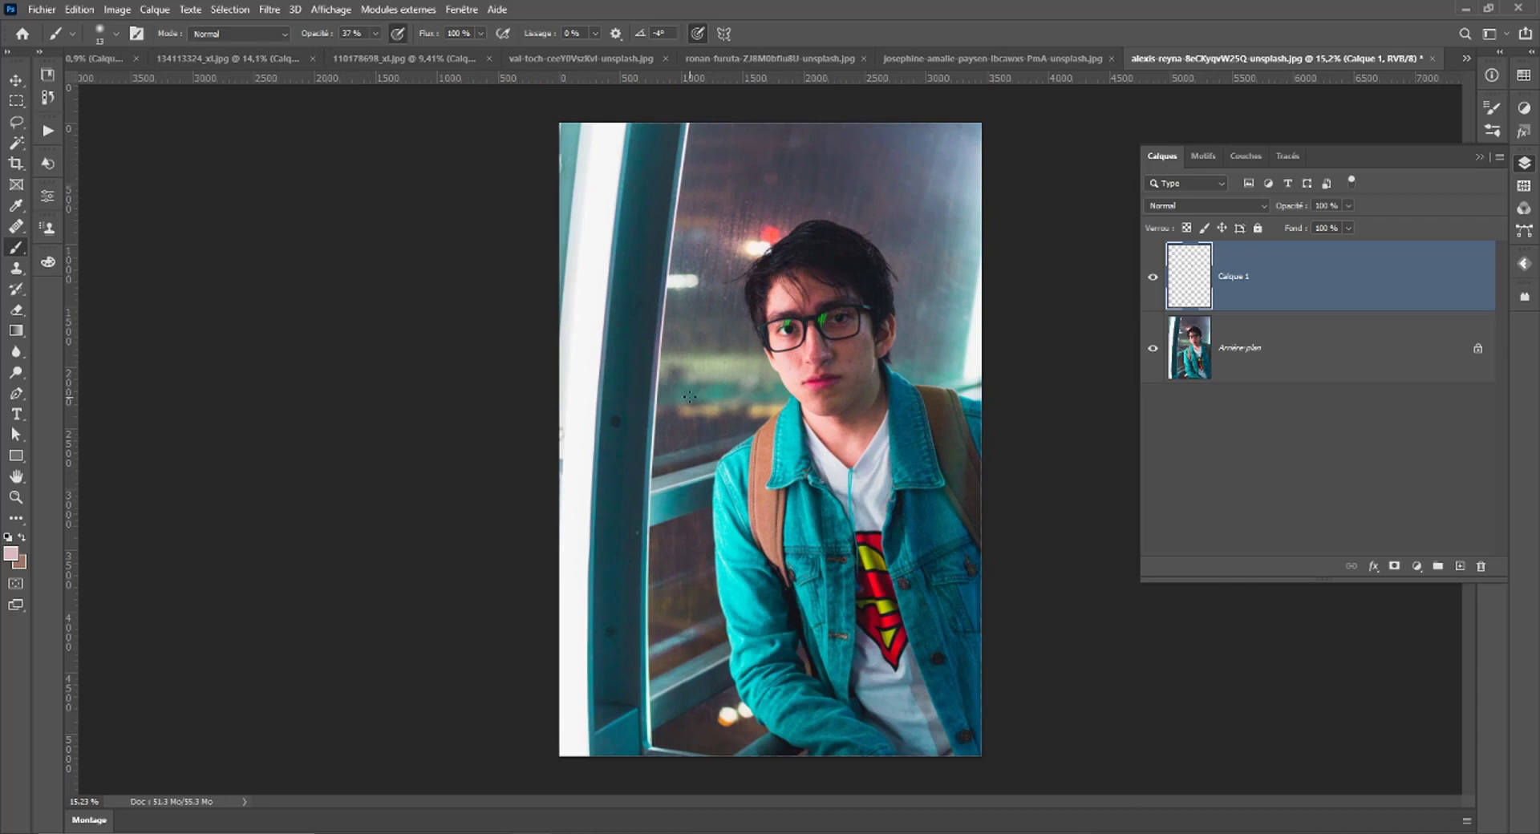
left_click(1153, 281)
scroll(810, 331, "up", 10)
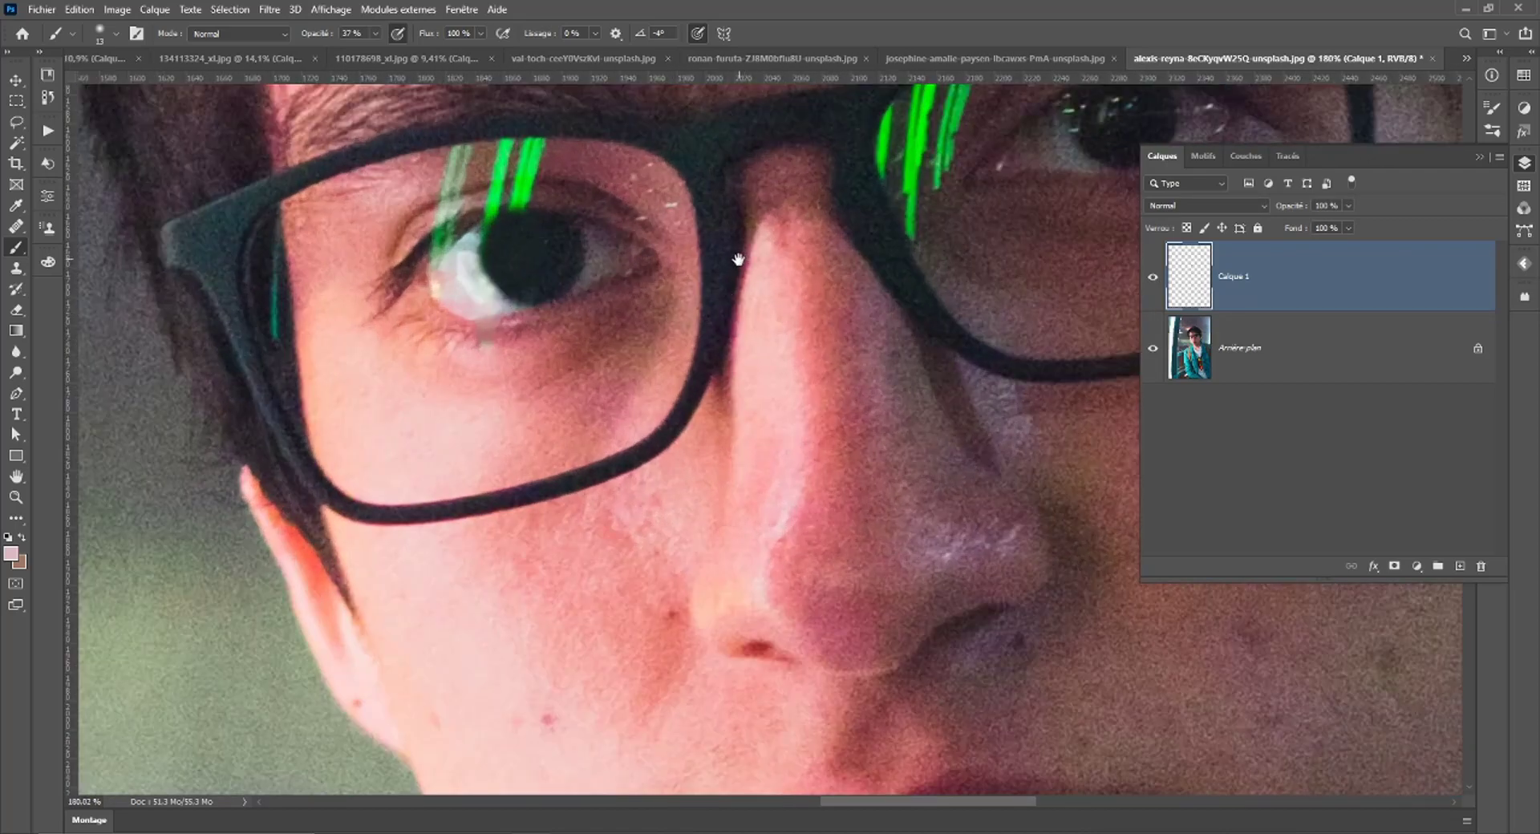
Zoom in on the left eye and sample the dark pupil and eye-white colours.
left_click_drag(738, 259, 851, 394)
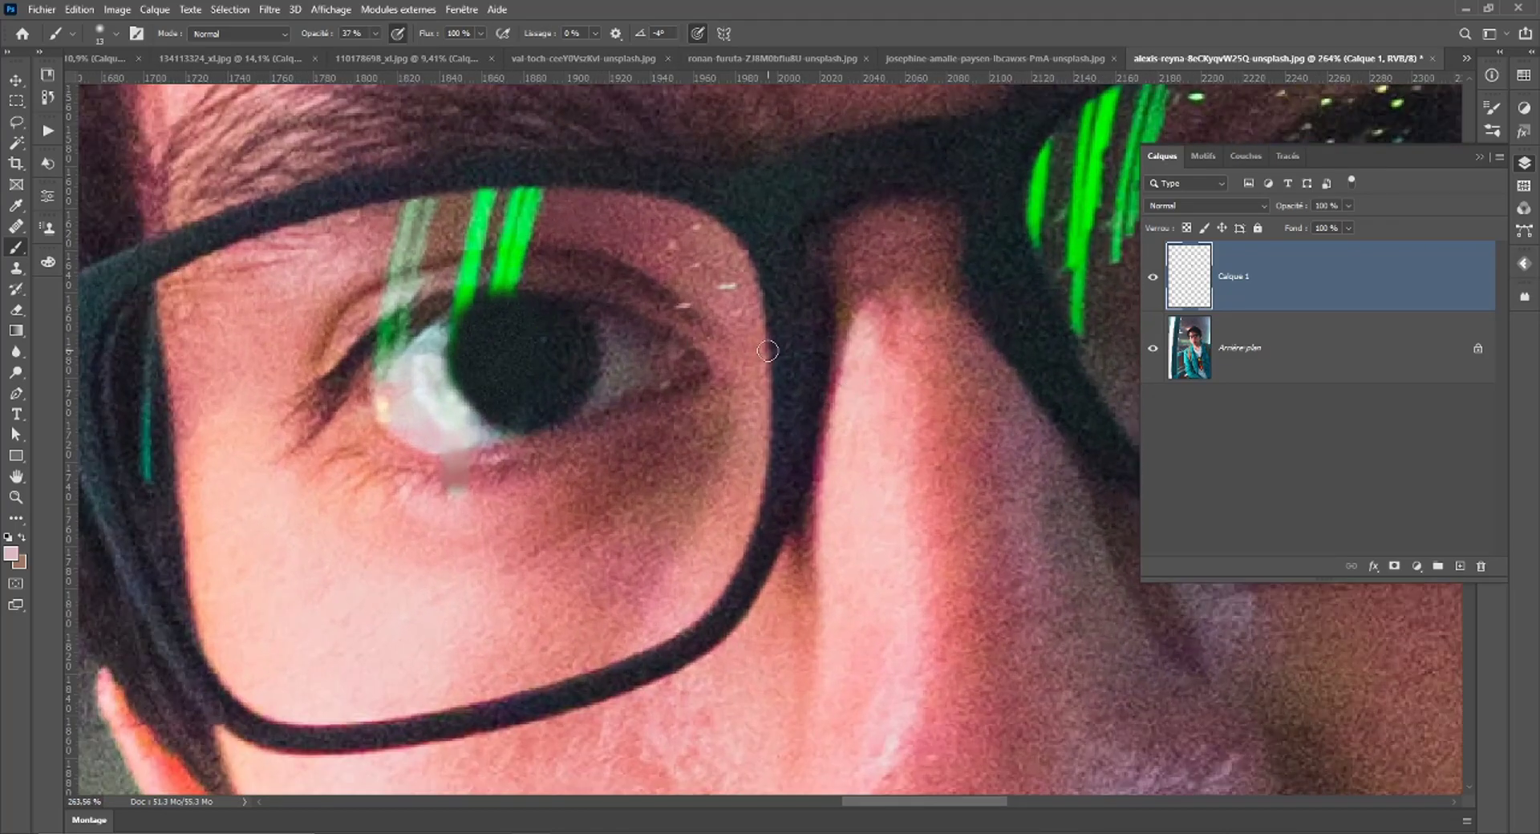
scroll(811, 361, "up", 2)
scroll(723, 408, "up", 3)
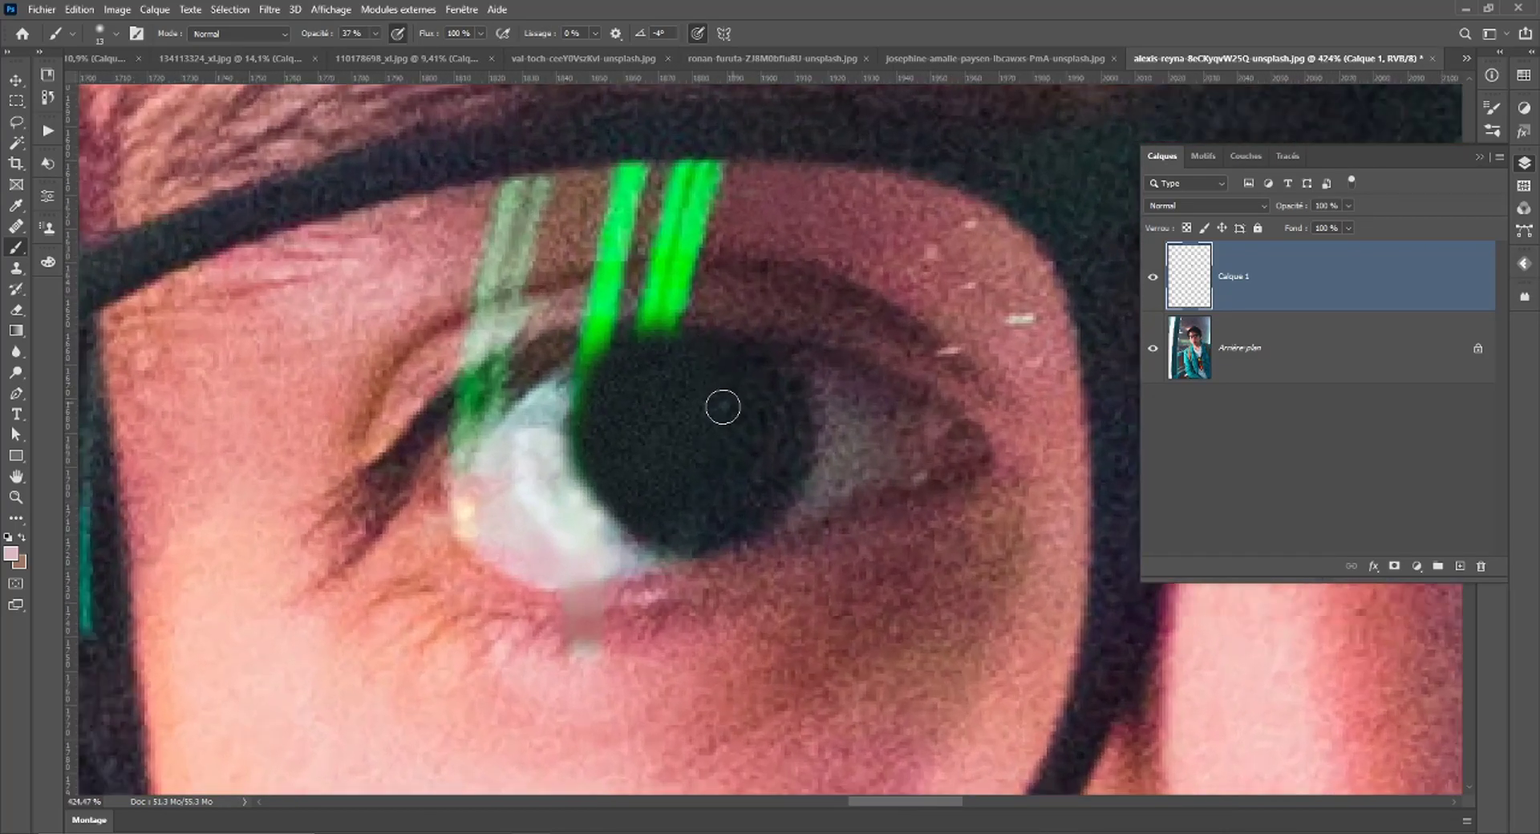
left_click(629, 444, "alt")
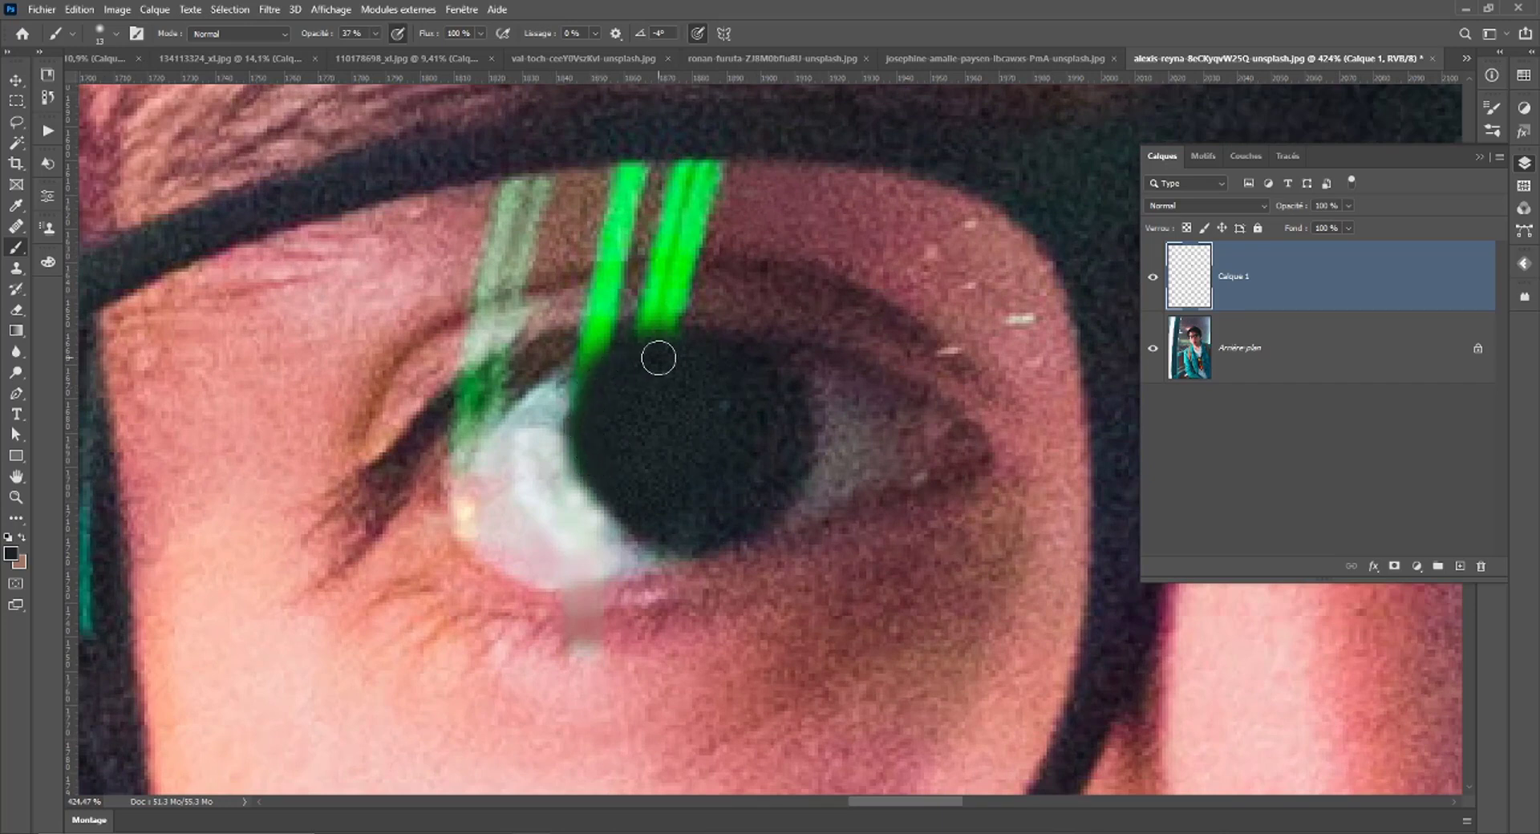
scroll(690, 415, "down", 2)
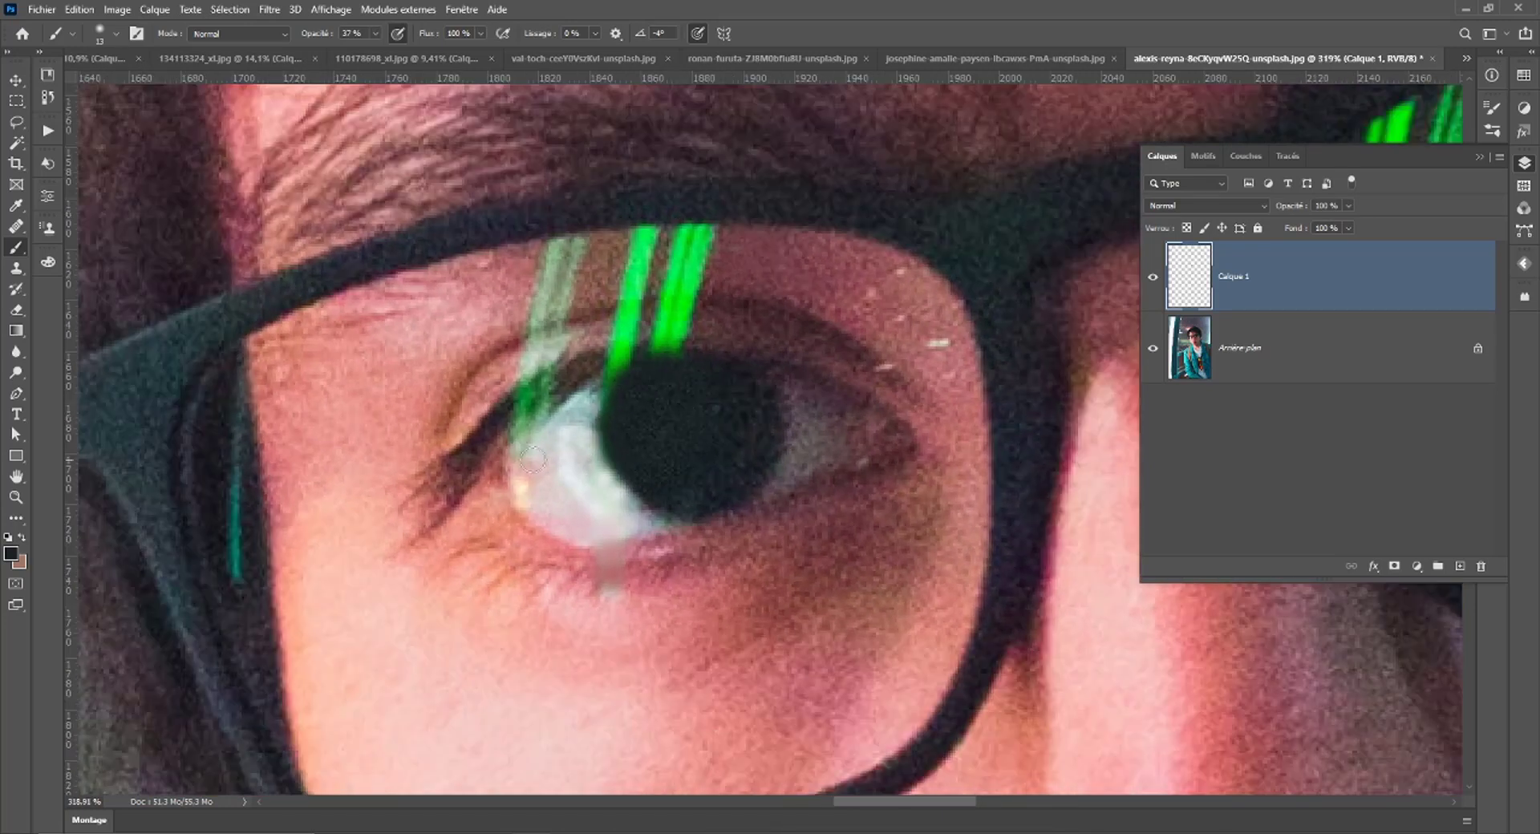
left_click(550, 450, "alt")
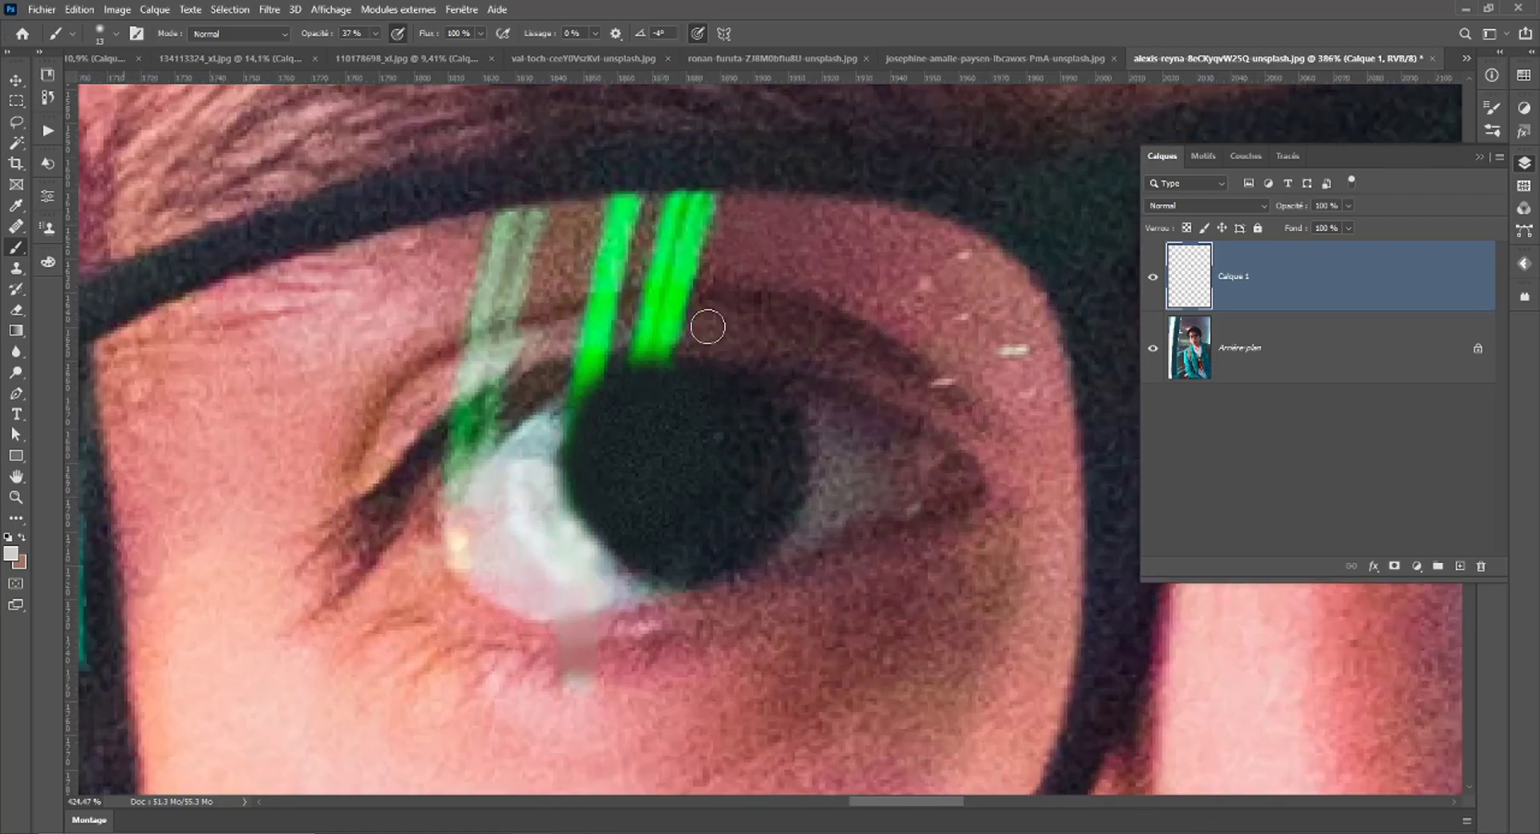
scroll(706, 321, "up", 2)
scroll(706, 321, "up", 2)
Paint dark reddish-brown iris tone over the green stroke above the pupil, with brush size 6.
left_click(681, 319, "alt")
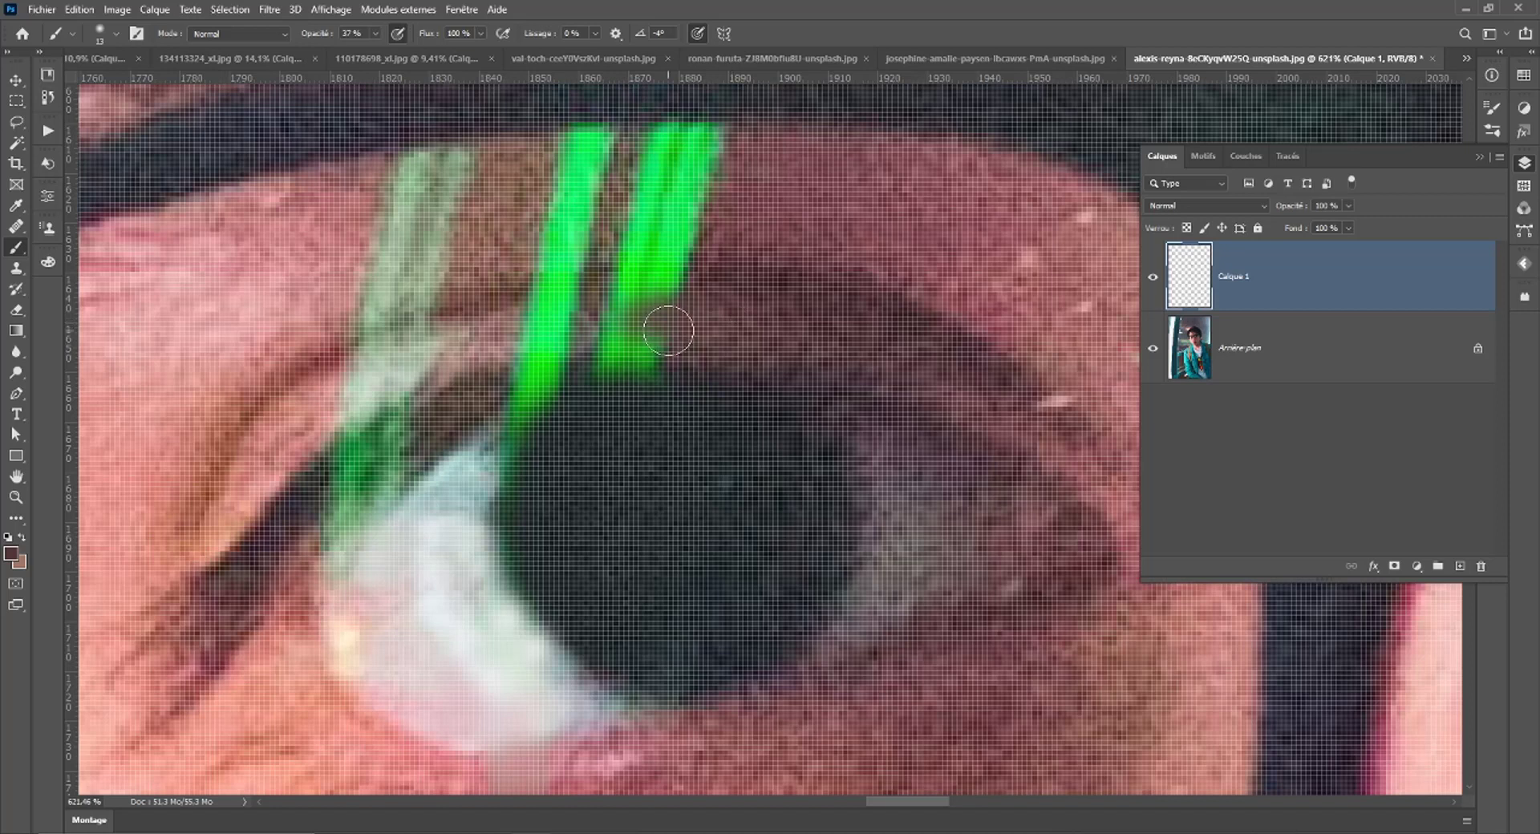
mouse_move(668, 330)
left_mouse_down()
mouse_move(624, 330)
mouse_move(682, 304)
left_mouse_up()
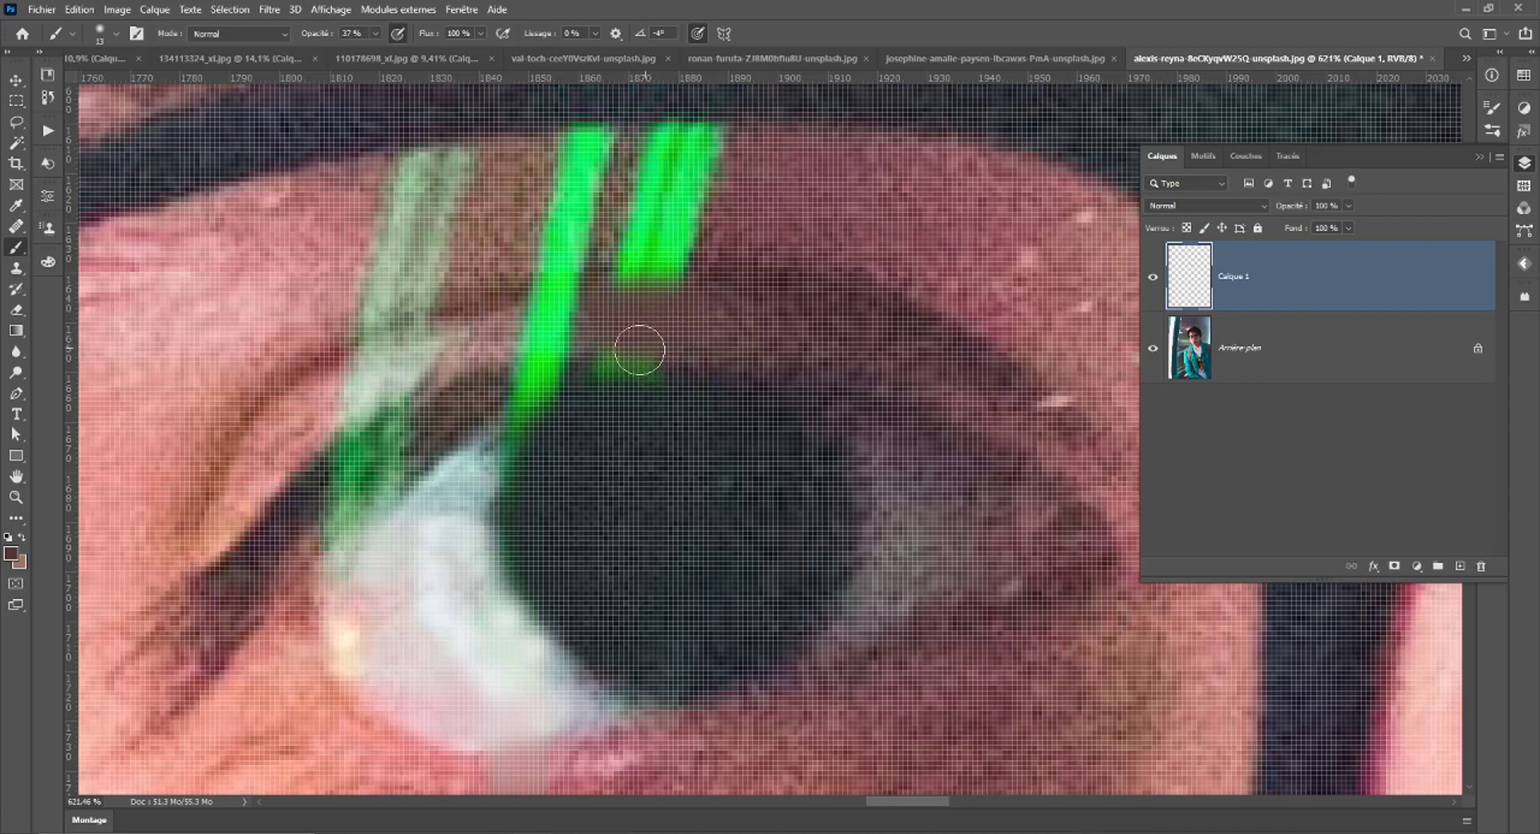
left_click_drag(676, 378, 665, 369)
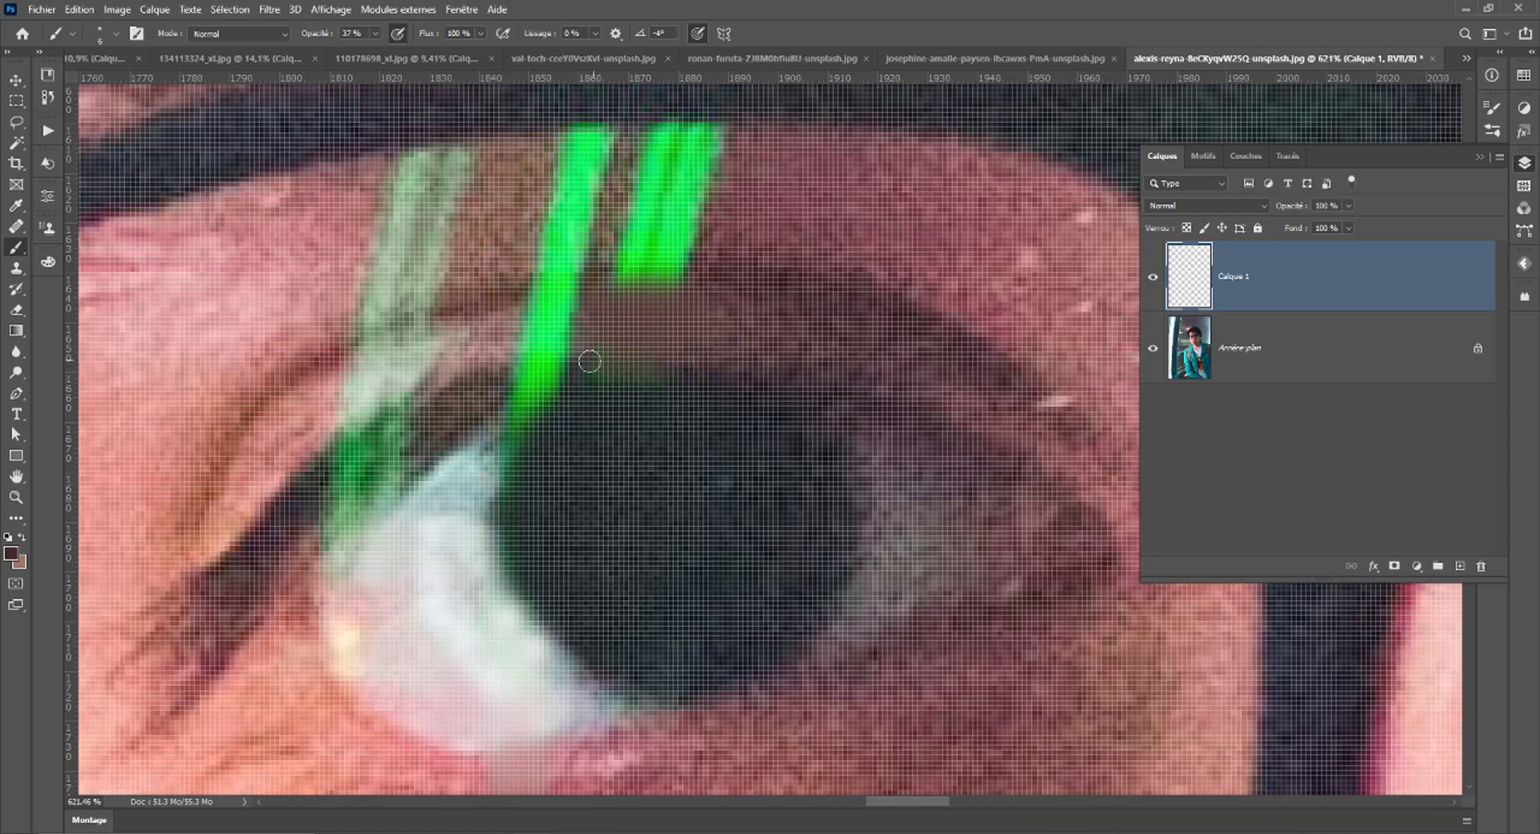
left_click(709, 369, "alt")
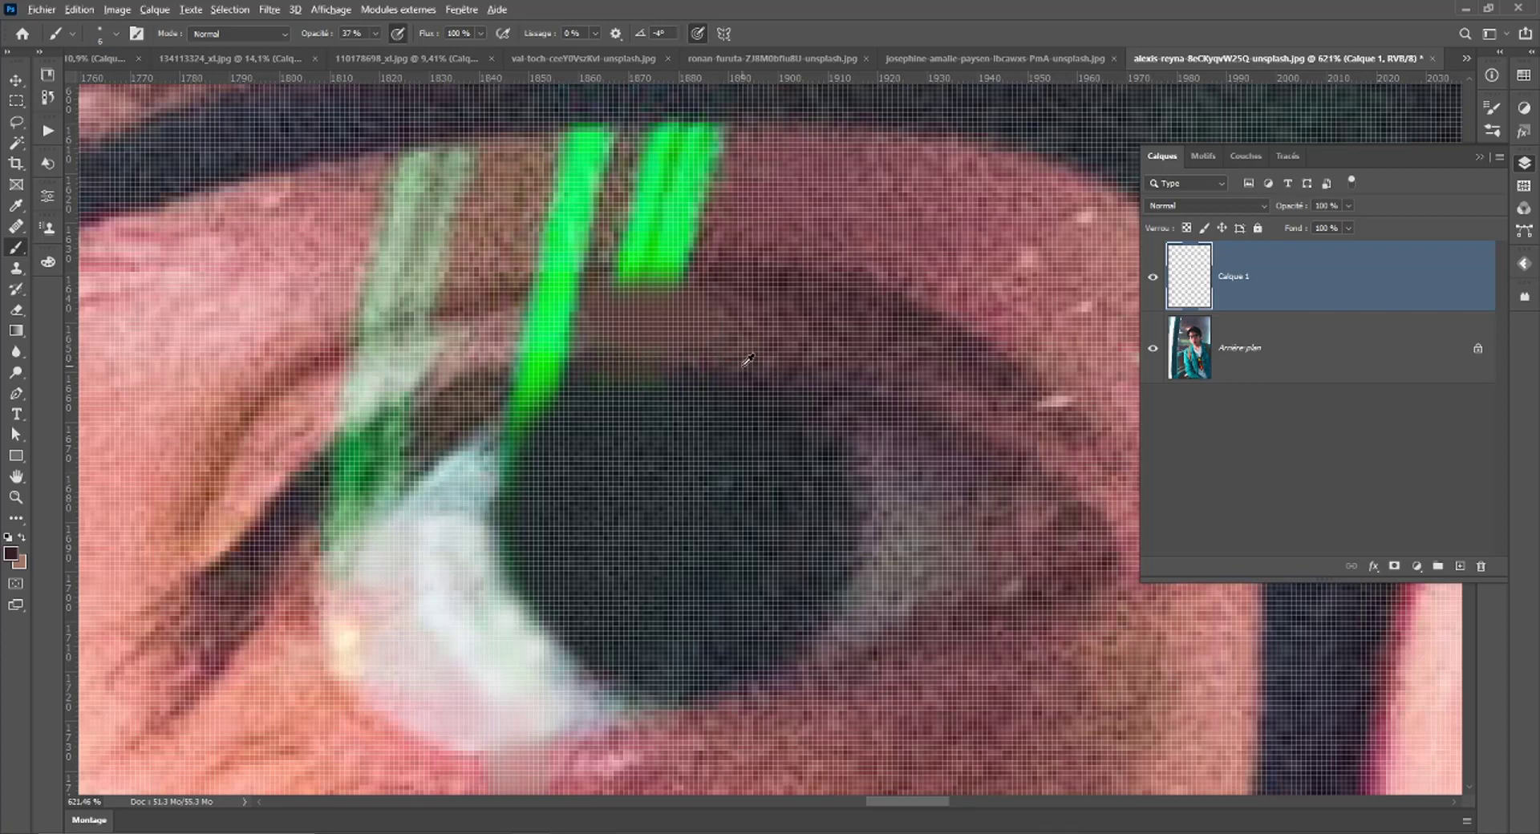
scroll(658, 366, "down", 2)
scroll(658, 365, "down", 5)
scroll(706, 401, "down", 3)
scroll(751, 430, "down", 1)
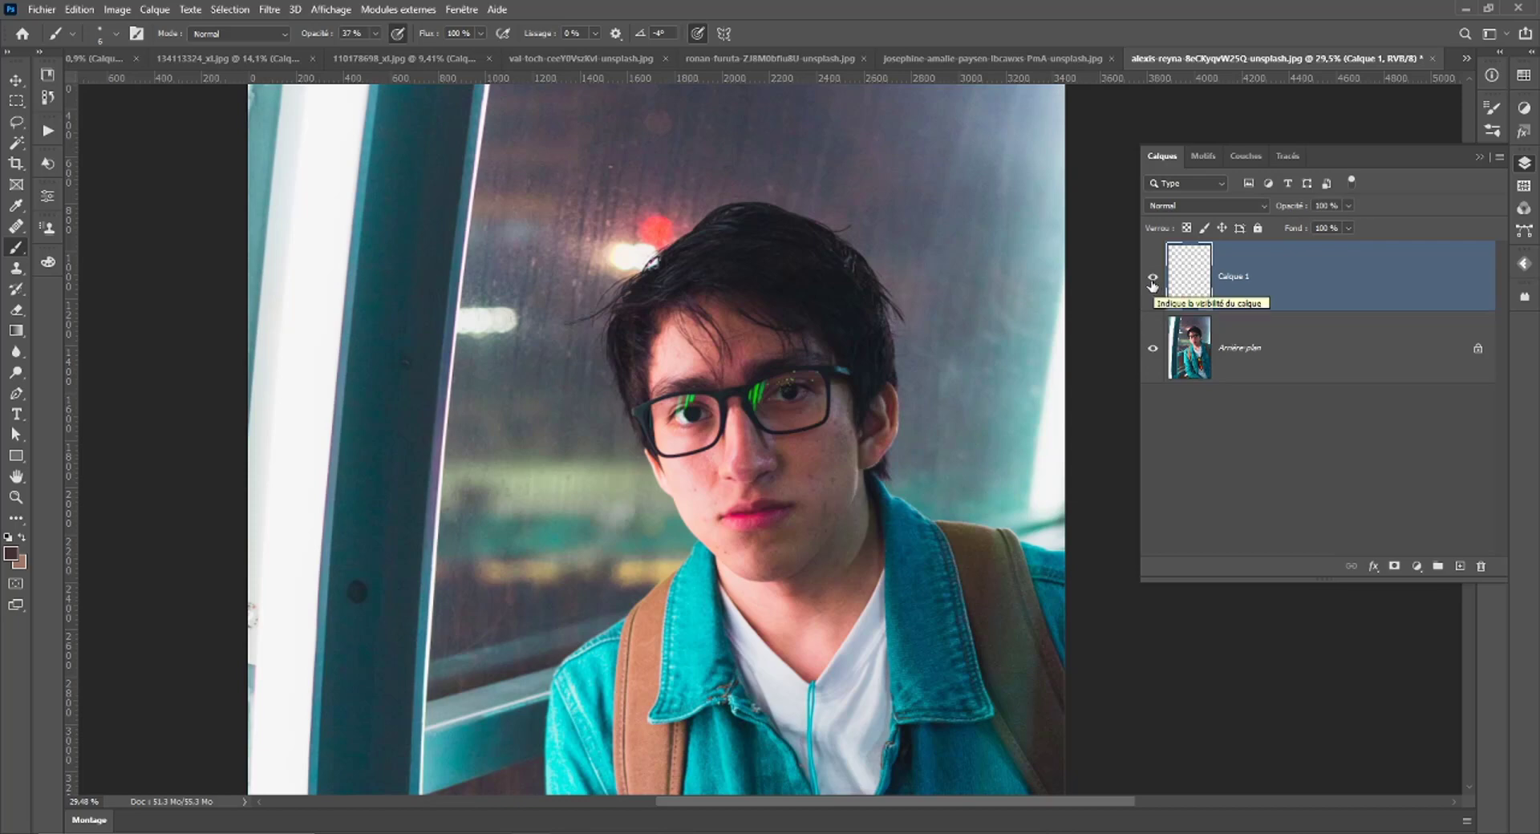
scroll(759, 411, "down", 2)
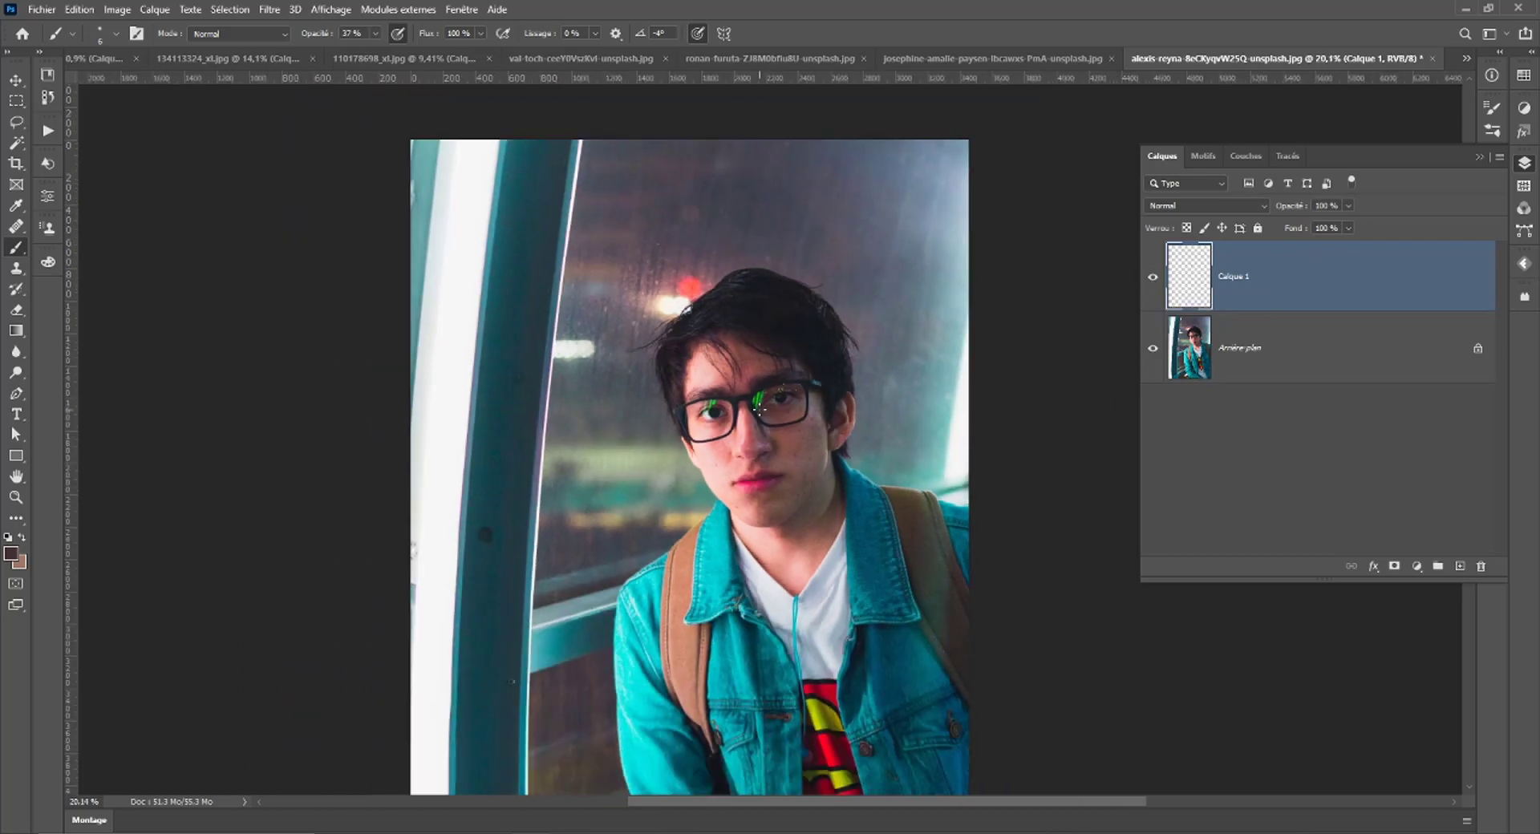
scroll(760, 412, "up", 3)
scroll(758, 410, "up", 2)
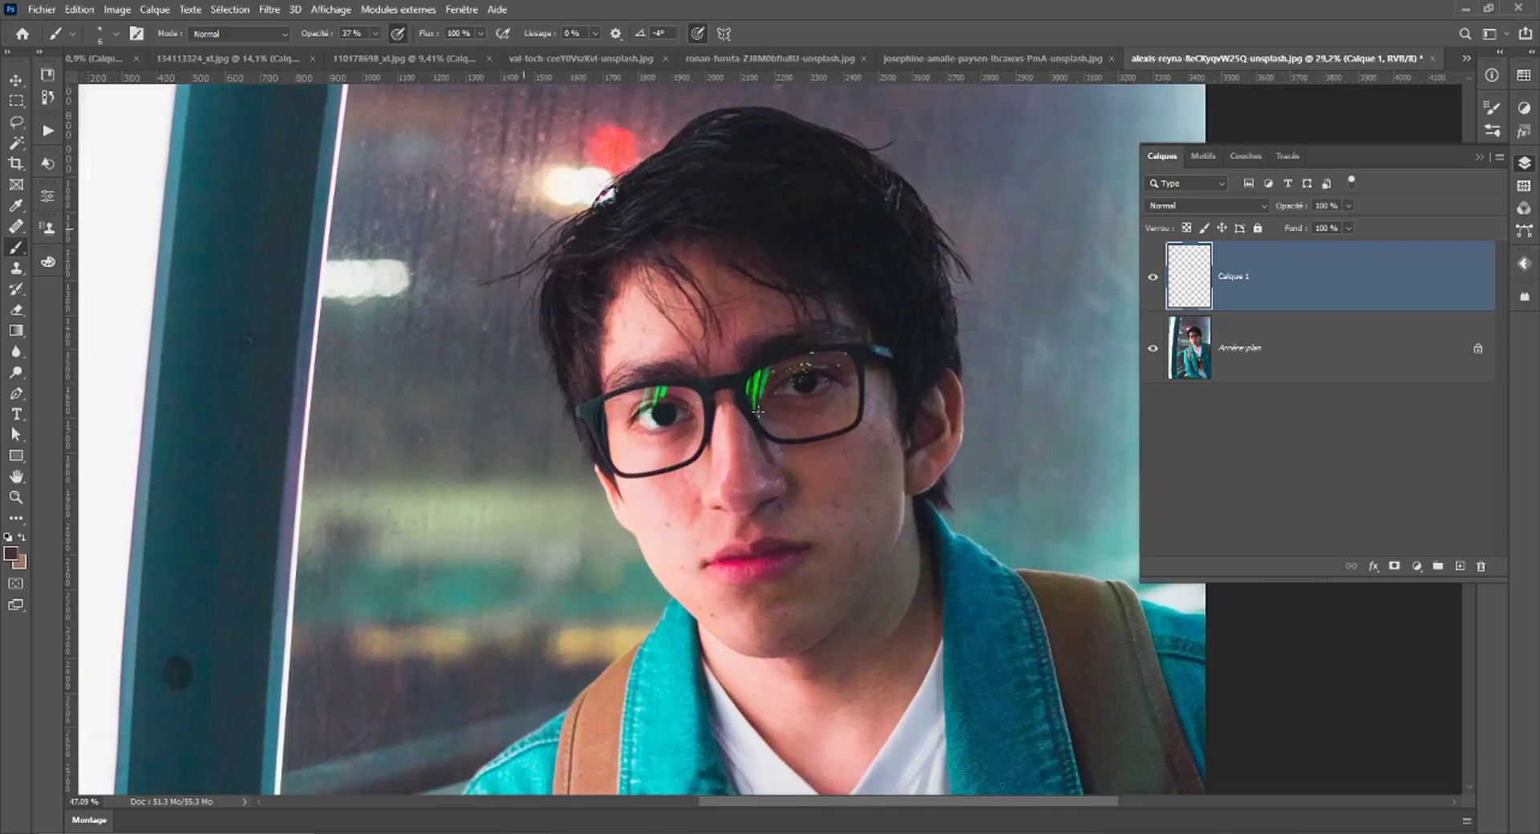
scroll(758, 409, "up", 1)
scroll(416, 401, "up", 1)
scroll(416, 400, "down", 1)
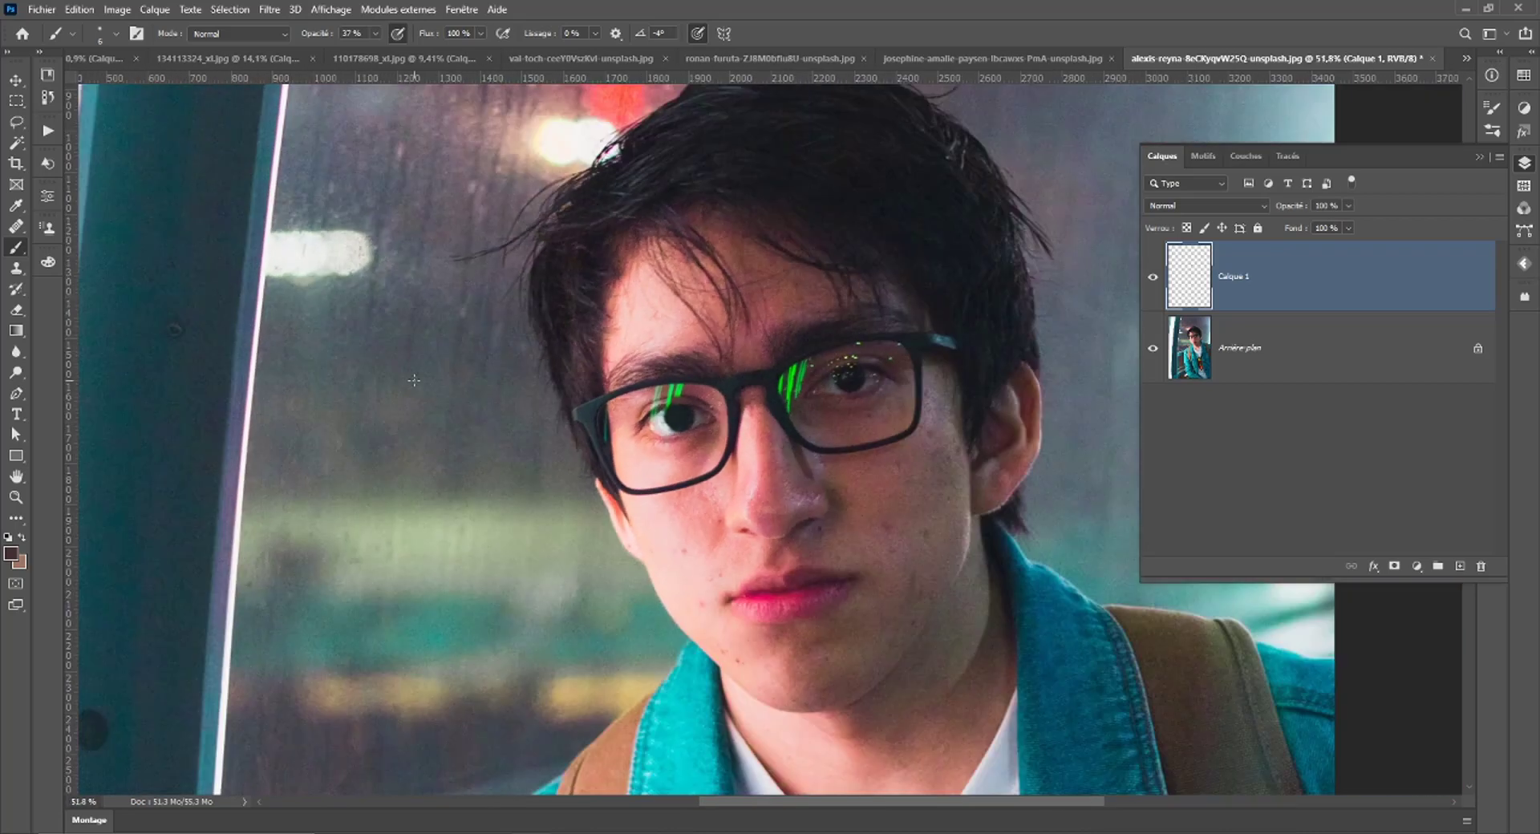
scroll(416, 401, "down", 2)
scroll(621, 414, "up", 1)
scroll(620, 414, "down", 1)
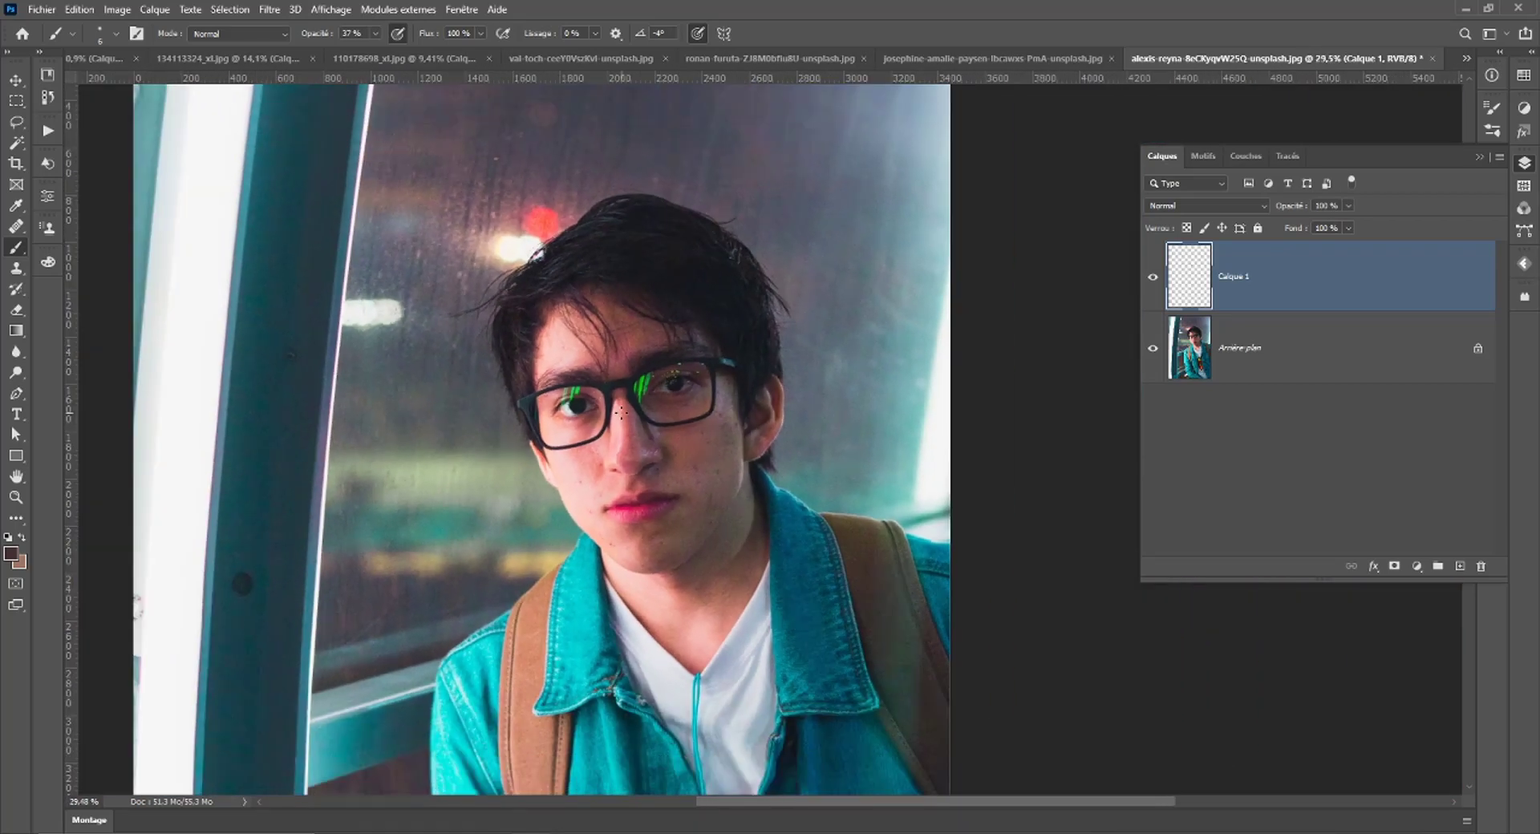
scroll(621, 414, "down", 1)
scroll(621, 414, "down", 1)
scroll(772, 453, "down", 2)
scroll(772, 454, "down", 1)
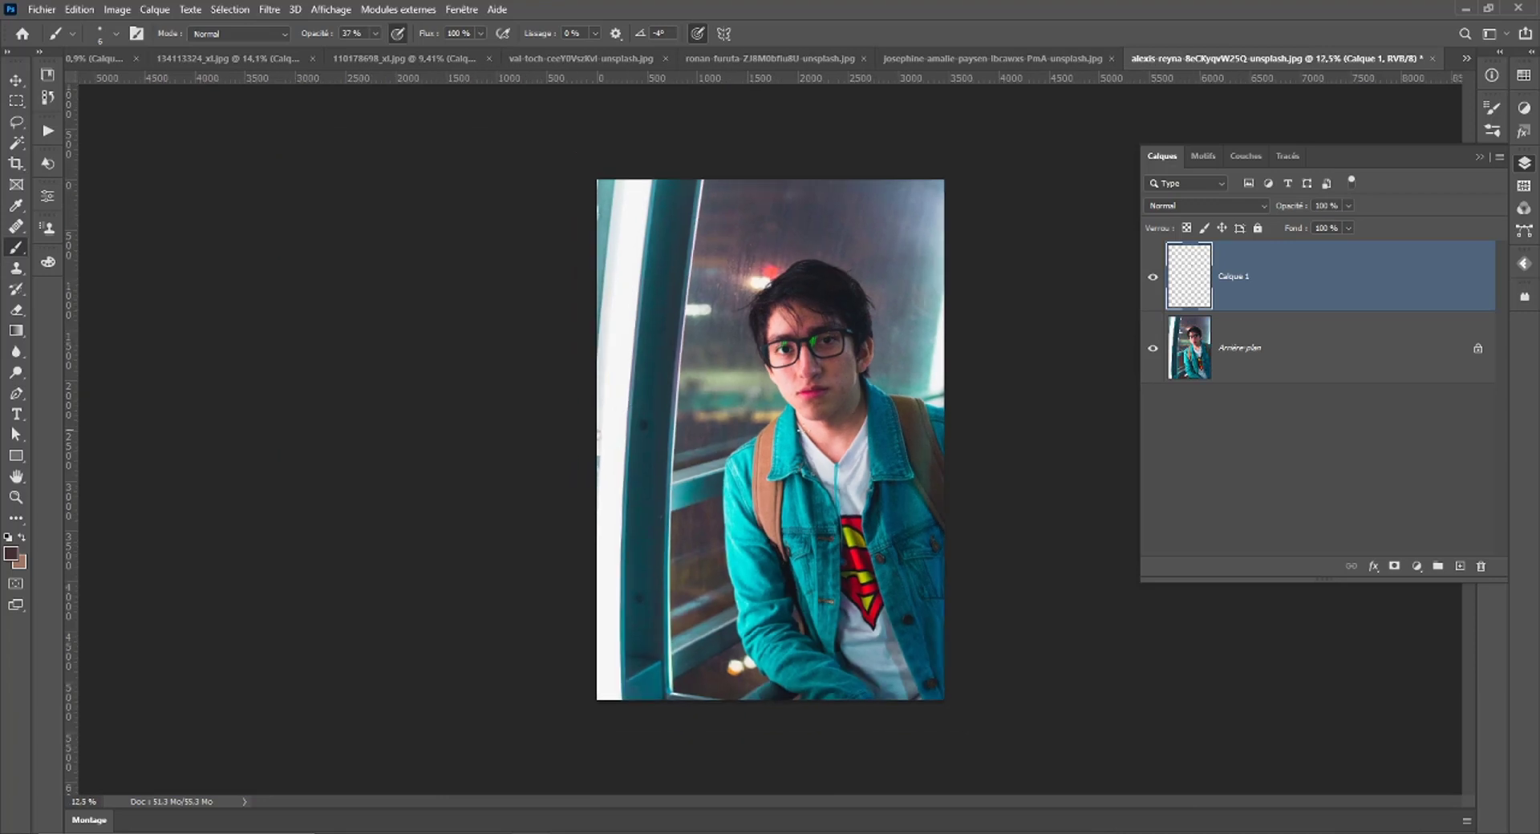
scroll(798, 429, "up", 5)
left_click_drag(949, 313, 850, 382)
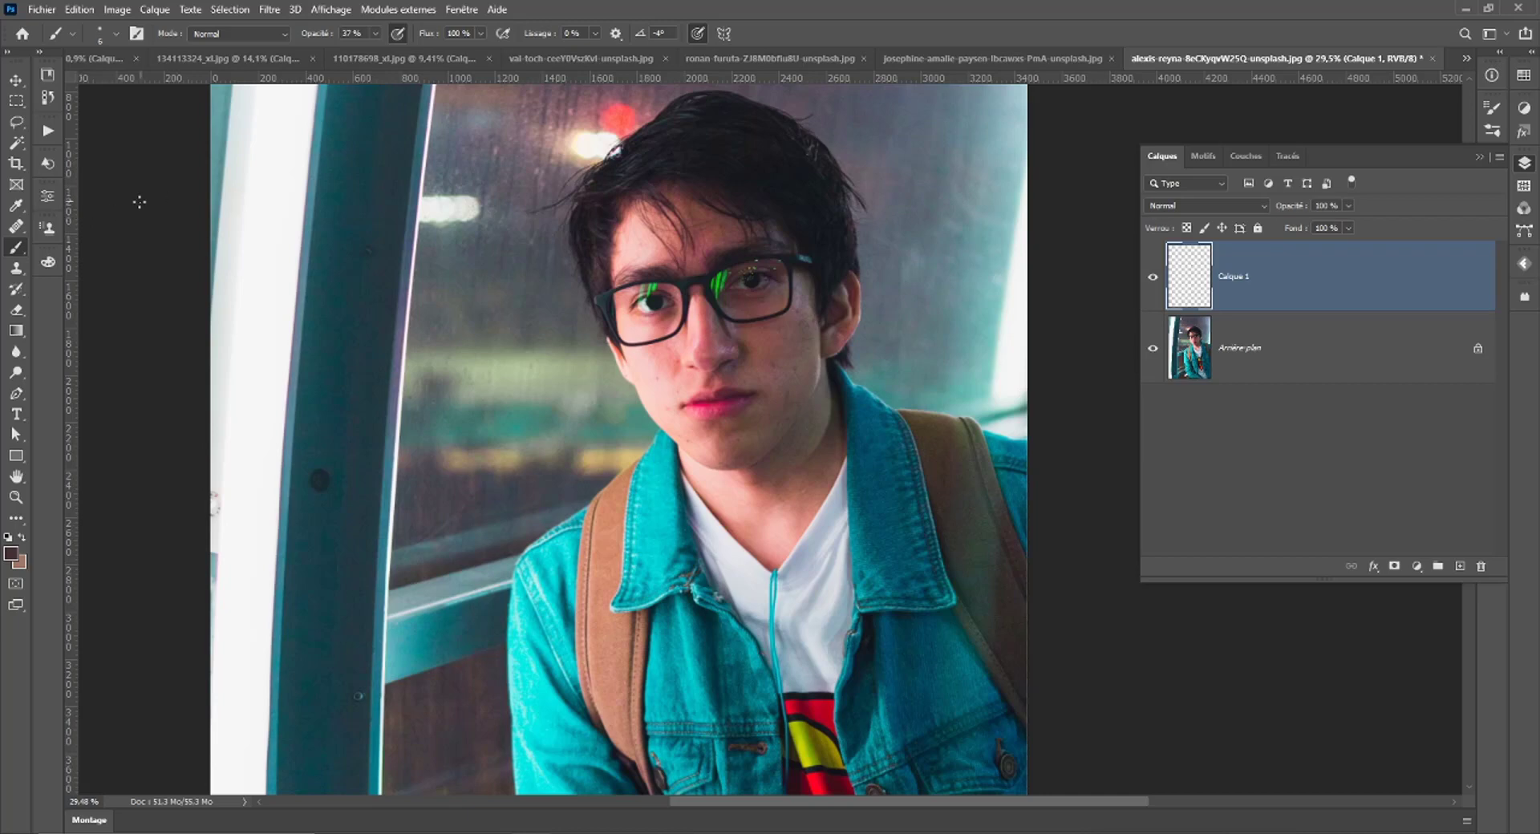
Cover the short green streak and leftover patch above the pupil with sampled skin tone, using a 17 px brush.
mouse_move(596, 298)
left_mouse_down()
mouse_move(895, 320)
mouse_move(752, 386)
left_mouse_up()
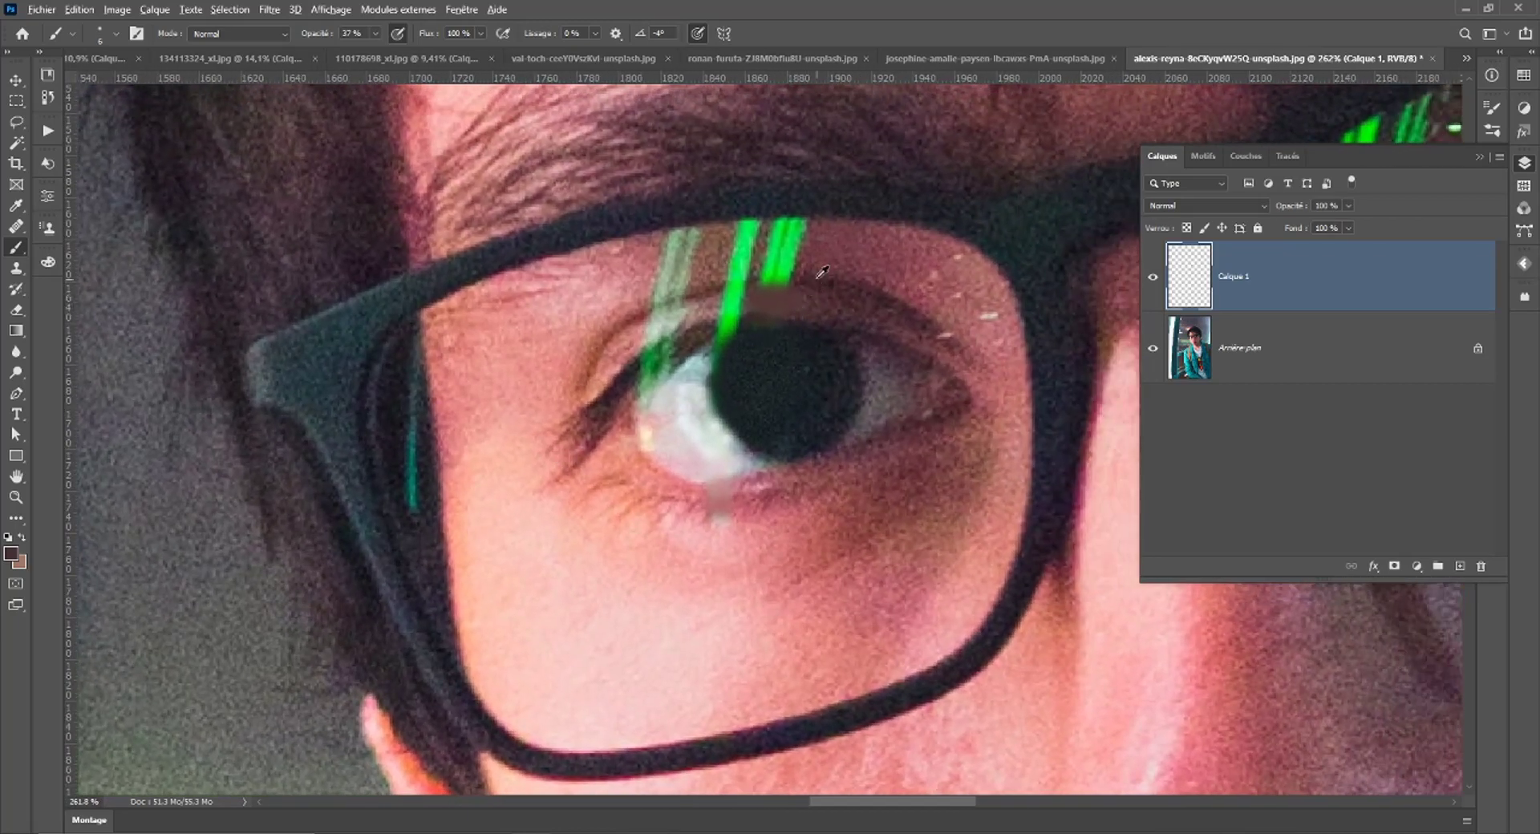
left_click(841, 243, "alt")
left_click(793, 234)
left_click_drag(793, 238, 781, 235)
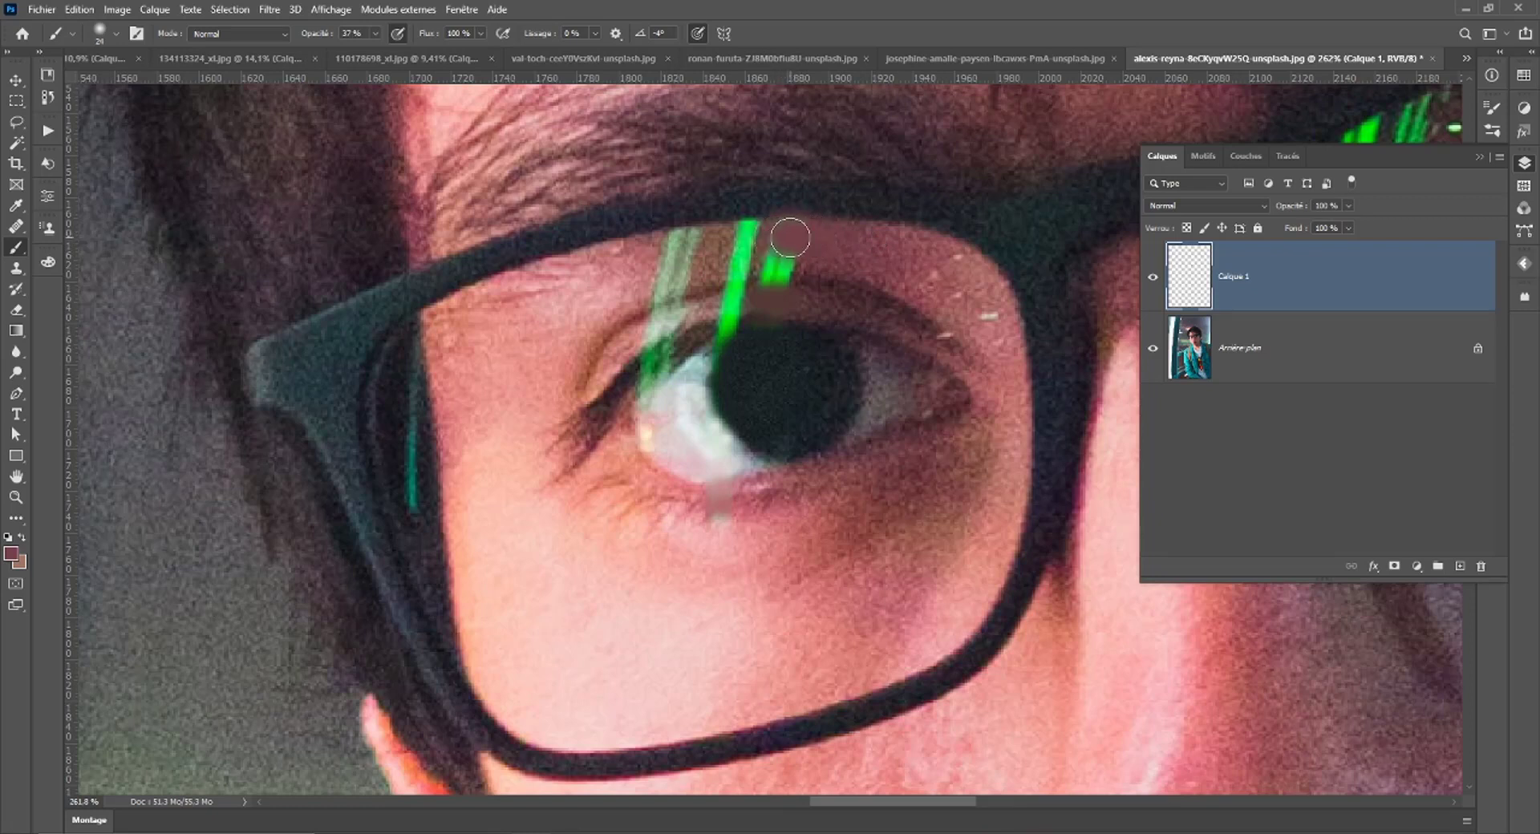
key("alt")
left_click_drag(784, 256, 779, 262)
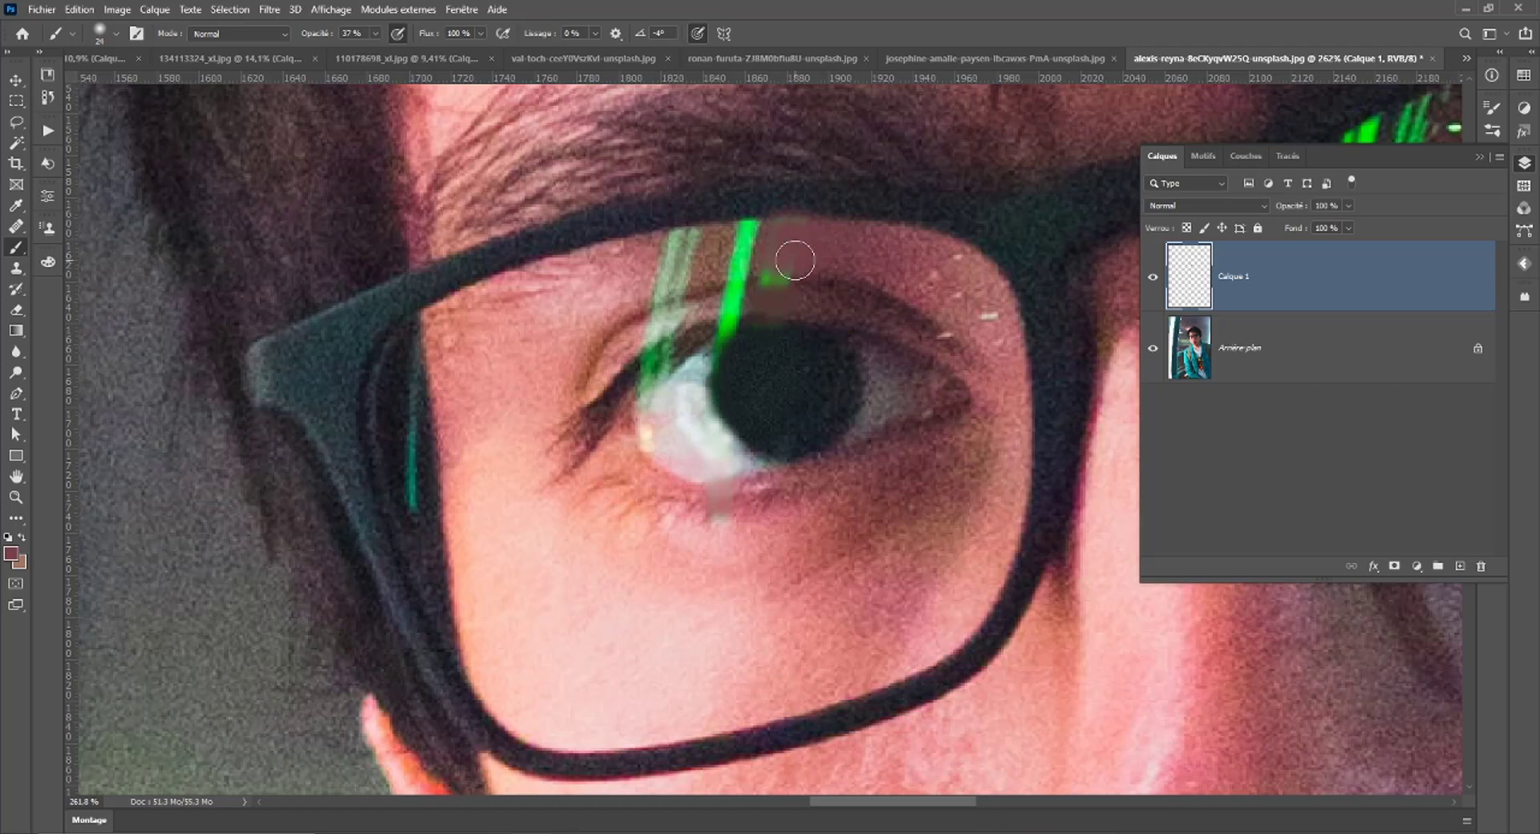
right_click(811, 284, "alt")
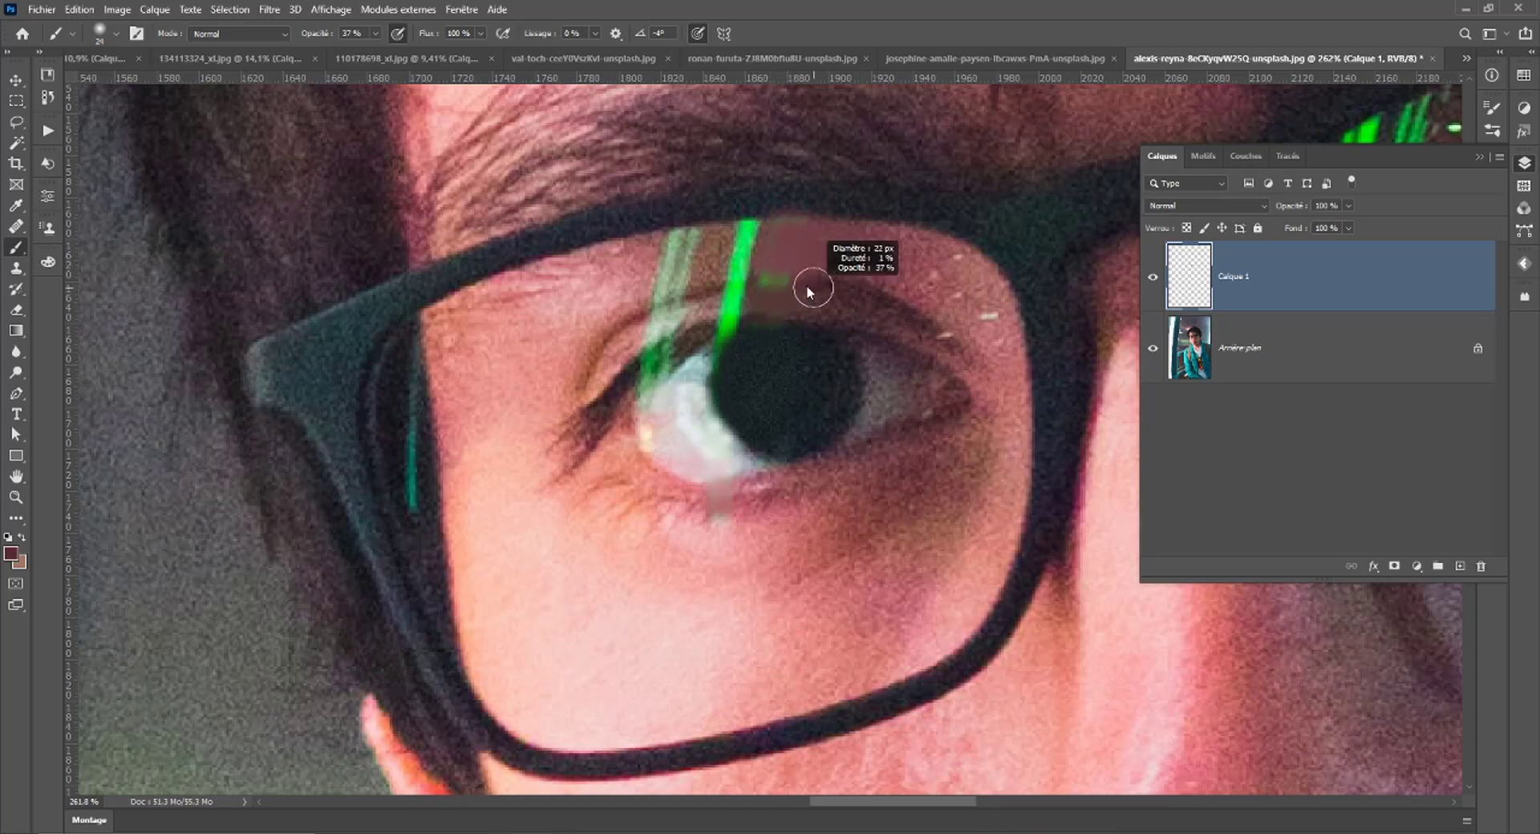
left_click_drag(778, 282, 750, 281)
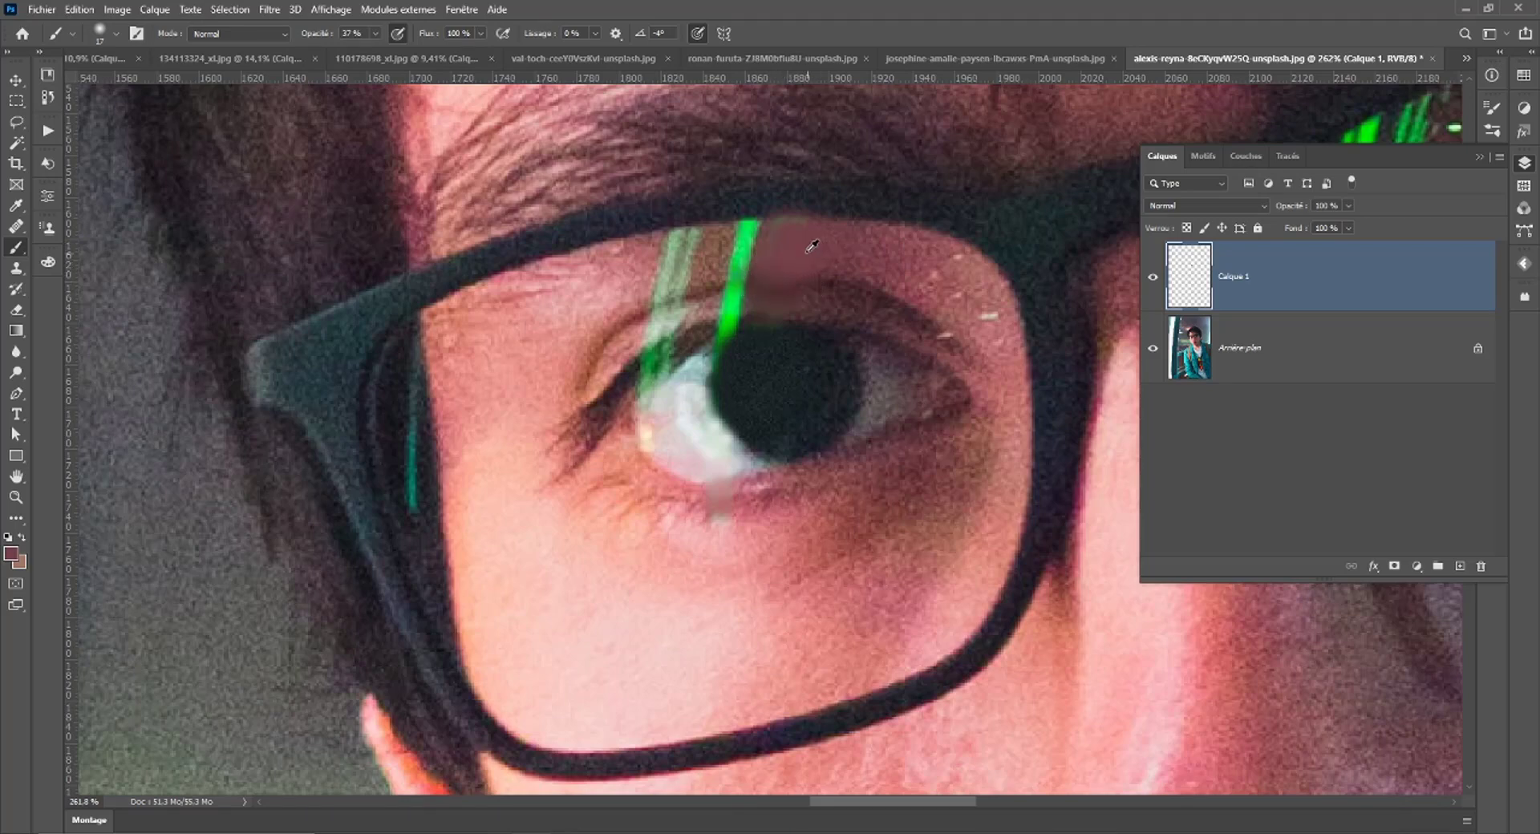
key("ctrl+0")
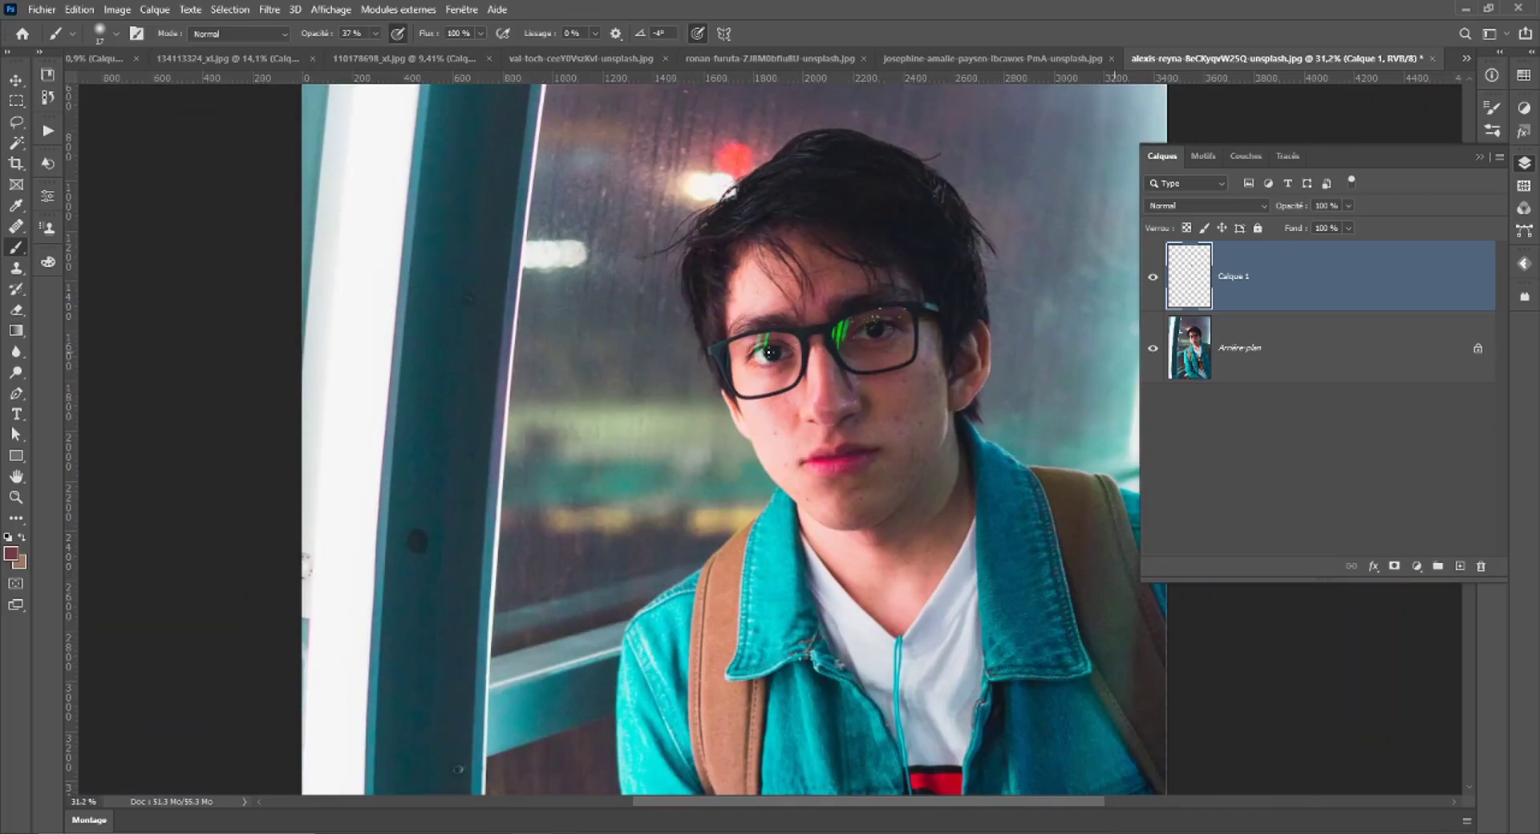
With a 9 px brush, paint brownish skin tone over the green stripes above the pupil.
scroll(769, 353, "down", 3)
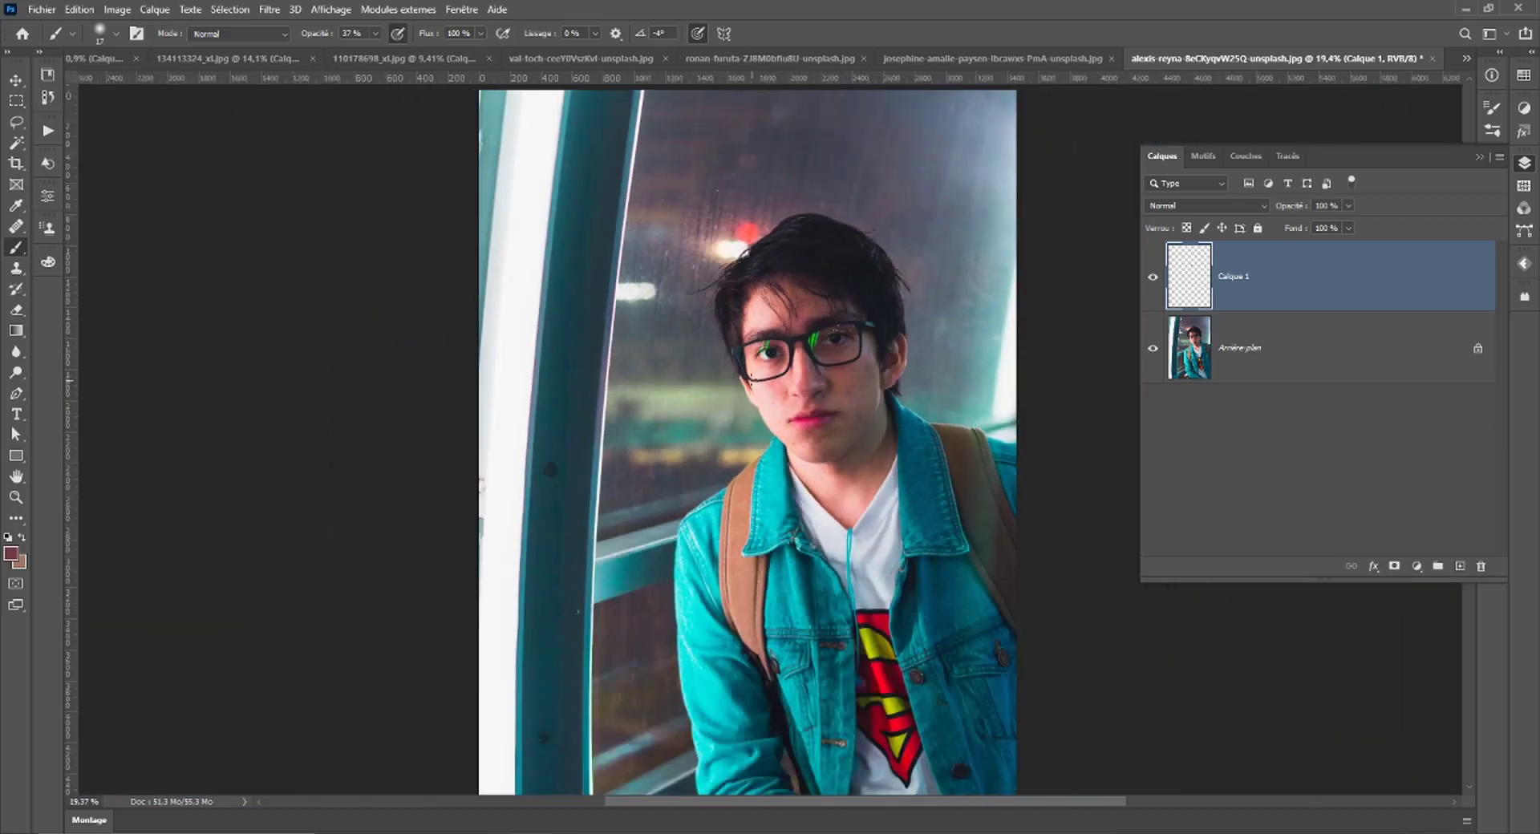
scroll(830, 345, "up", 3)
scroll(830, 345, "up", 3)
scroll(835, 267, "up", 3)
left_click_drag(835, 268, 753, 423)
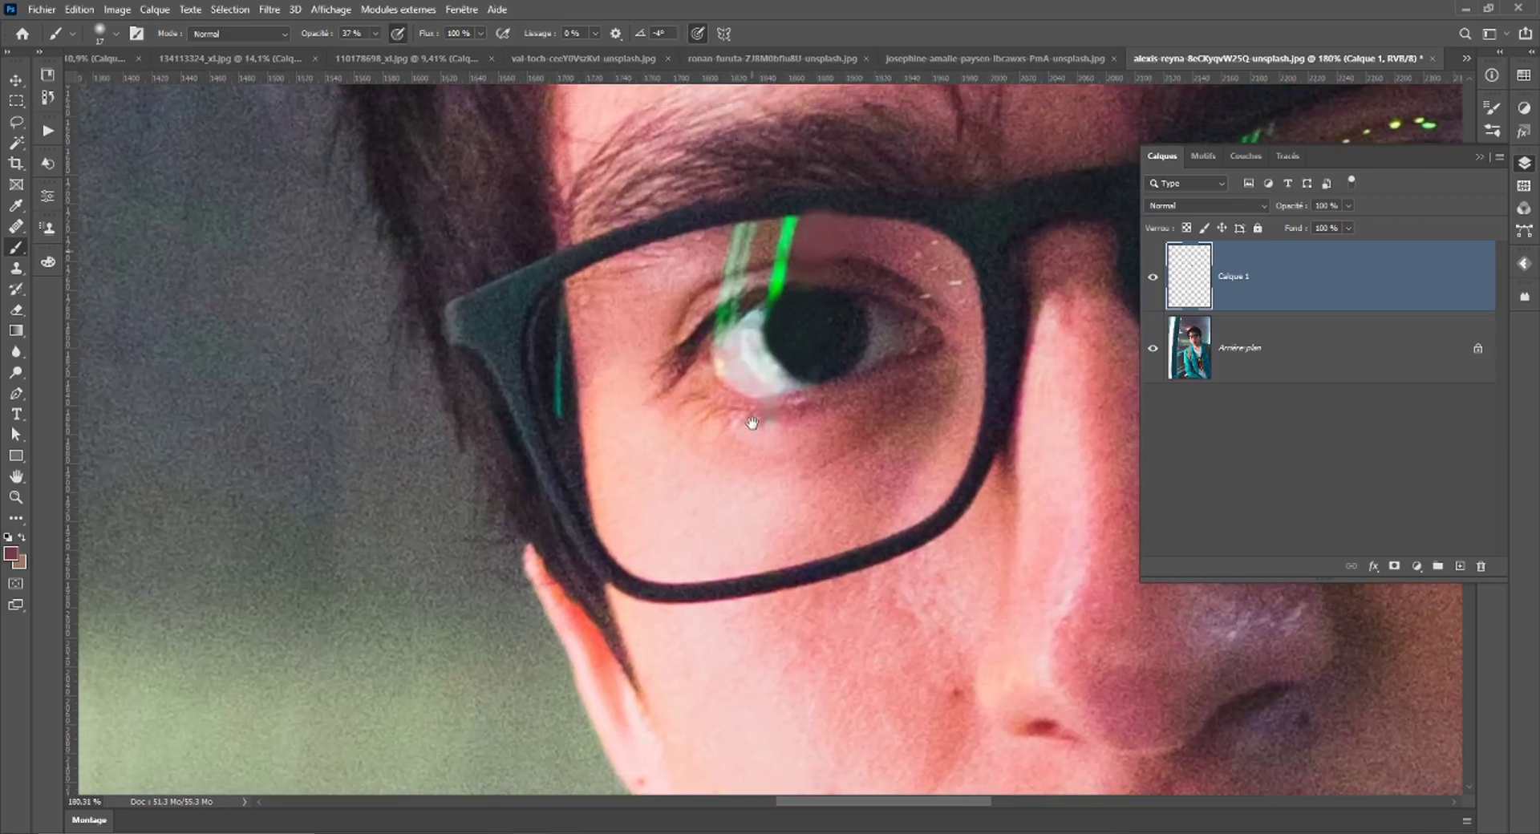
scroll(834, 265, "up", 5)
right_click(853, 258, "alt")
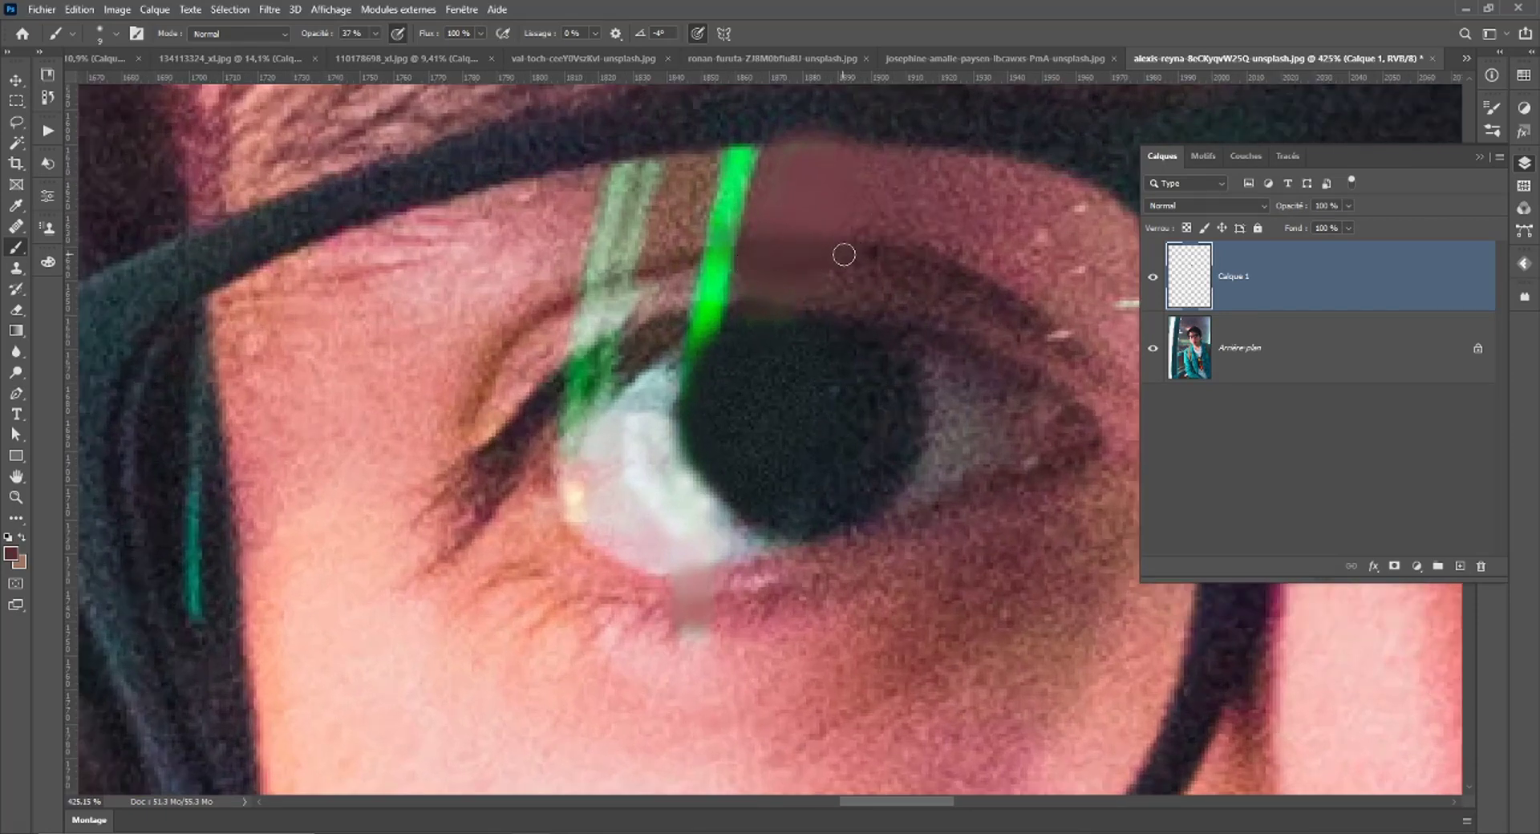
left_click(801, 332, "alt")
left_click(679, 292, "alt")
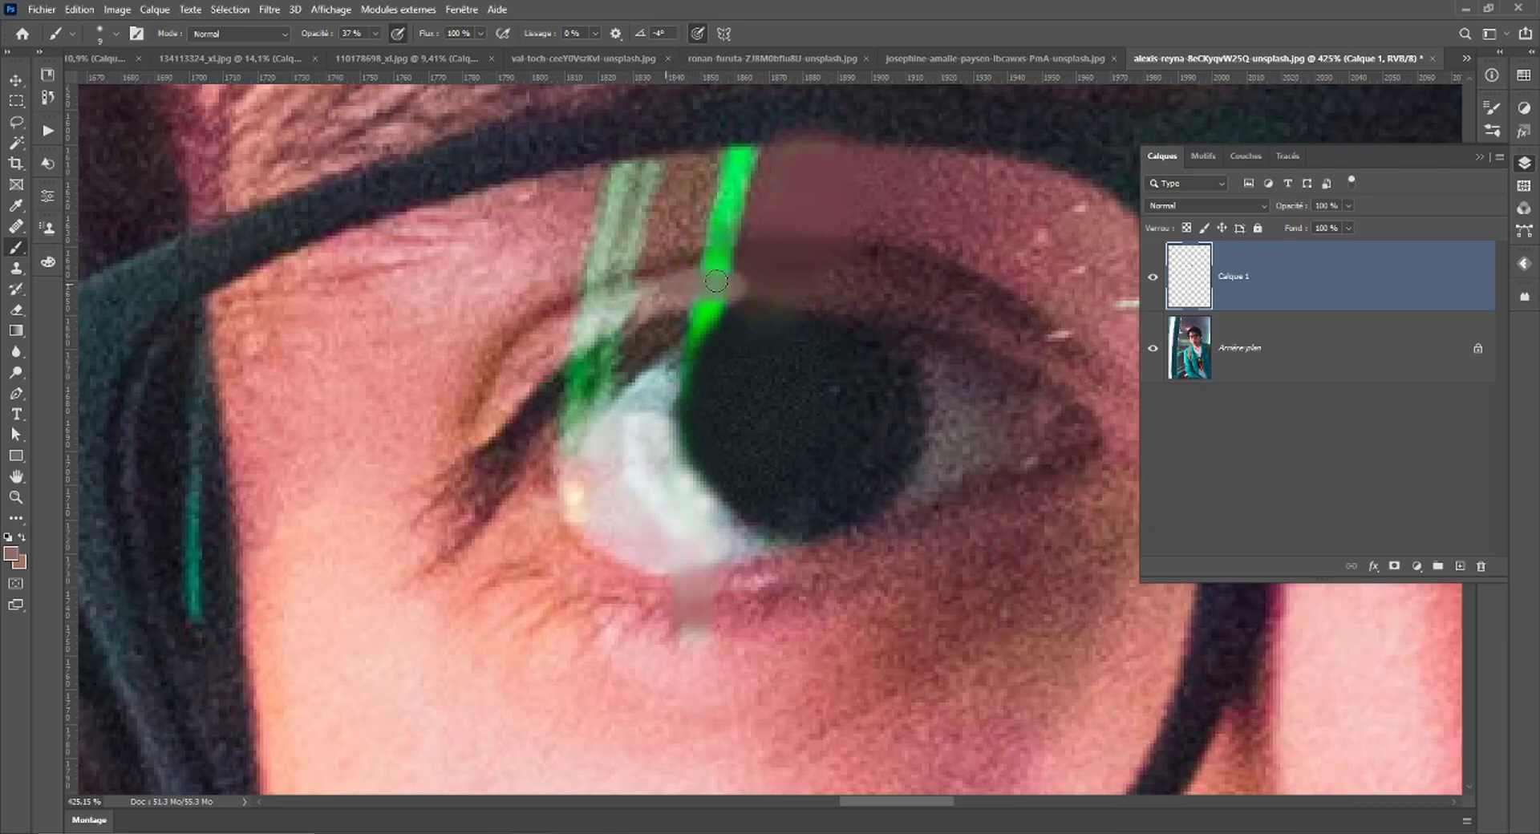
mouse_move(754, 280)
left_mouse_down()
mouse_move(686, 288)
mouse_move(763, 275)
left_mouse_up()
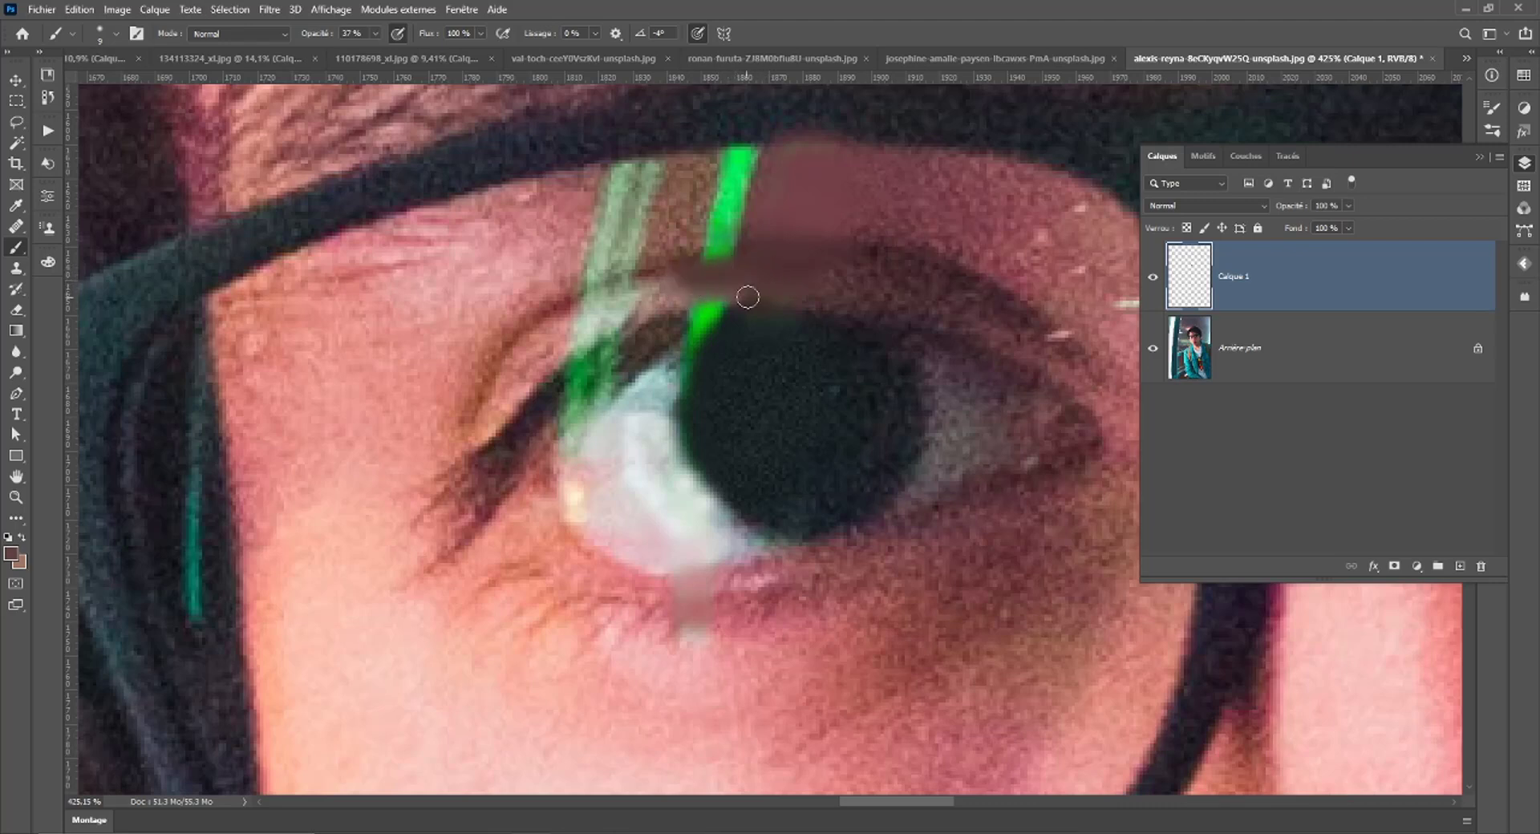
mouse_move(746, 302)
left_mouse_down()
mouse_move(645, 328)
mouse_move(677, 322)
left_mouse_up()
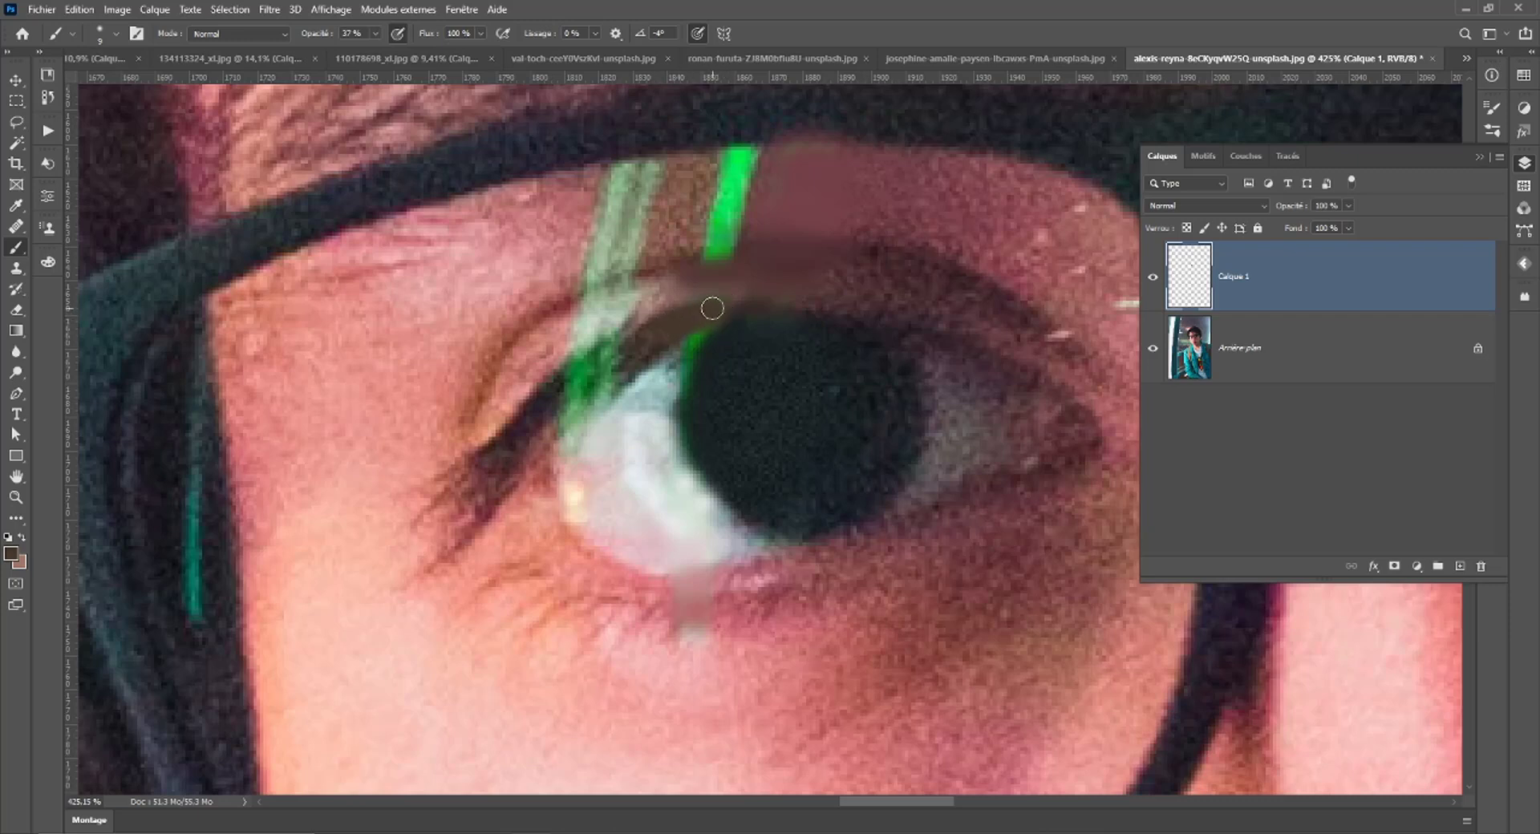
Lighten the pale band along the iris edge, then shrink the brush to about 3 px.
left_click(732, 291, "alt")
left_click(674, 362, "alt")
left_click_drag(670, 370, 671, 379)
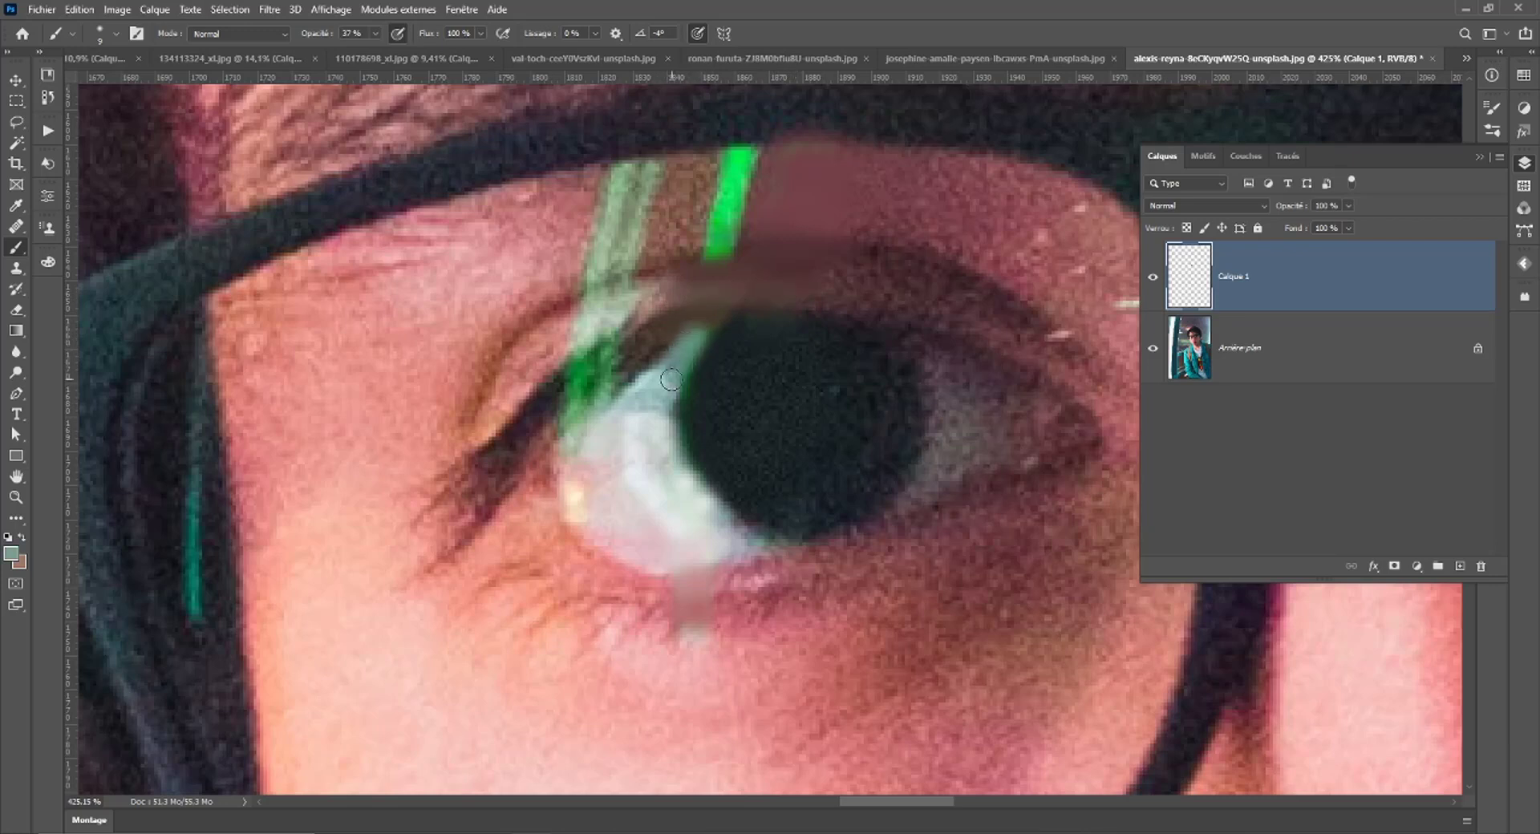
key("bracketleft")
key("bracketleft")
key("bracketleft")
scroll(692, 355, "down", 4)
scroll(802, 344, "down", 3)
scroll(963, 332, "down", 3)
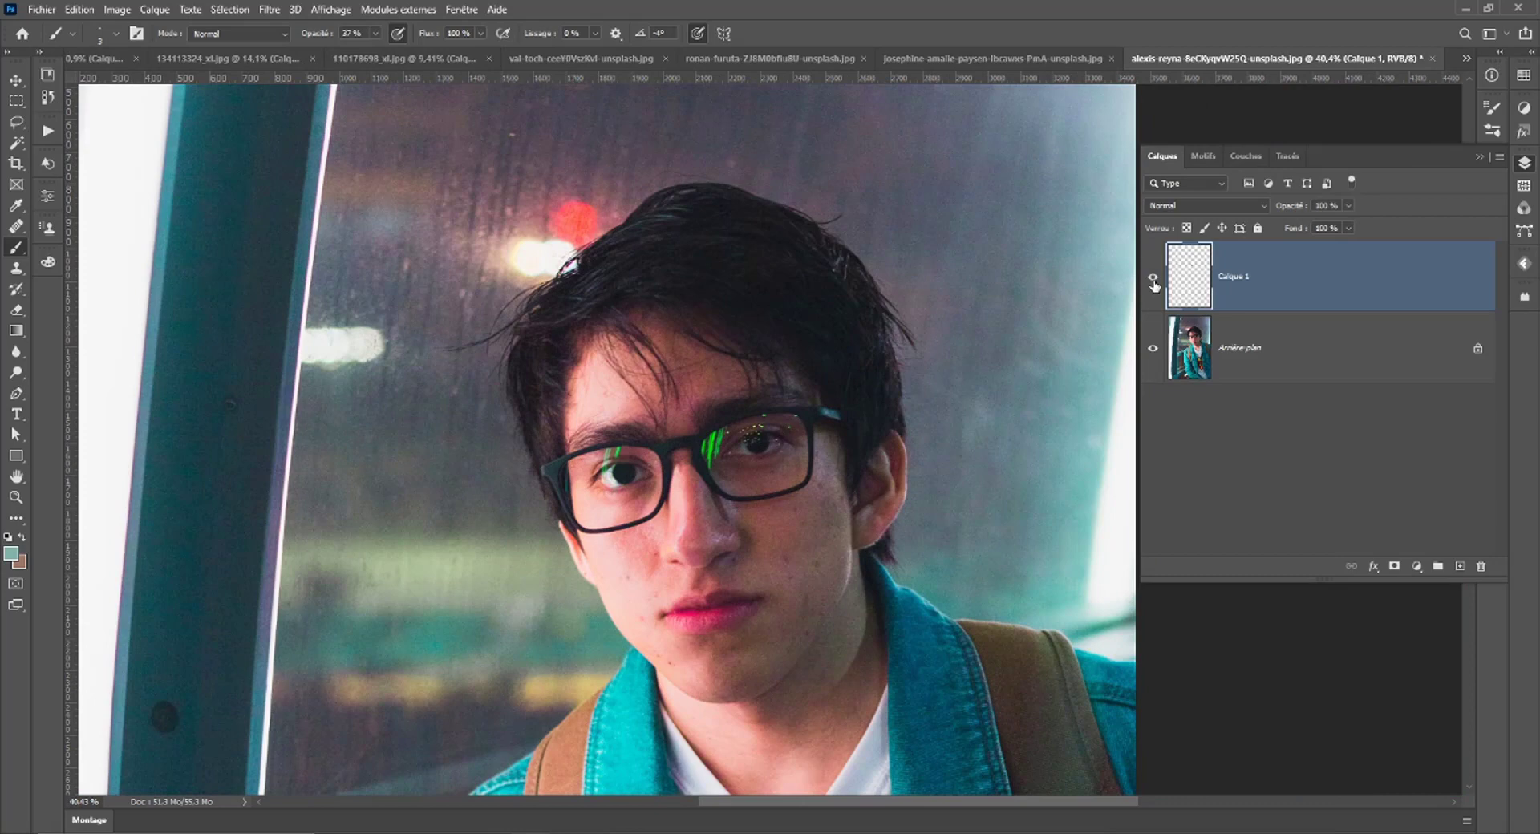
Hide and show Calque 1 to compare the retouch before and after.
left_click(1153, 278)
left_click(1154, 279)
scroll(623, 451, "up", 2)
scroll(623, 450, "up", 3)
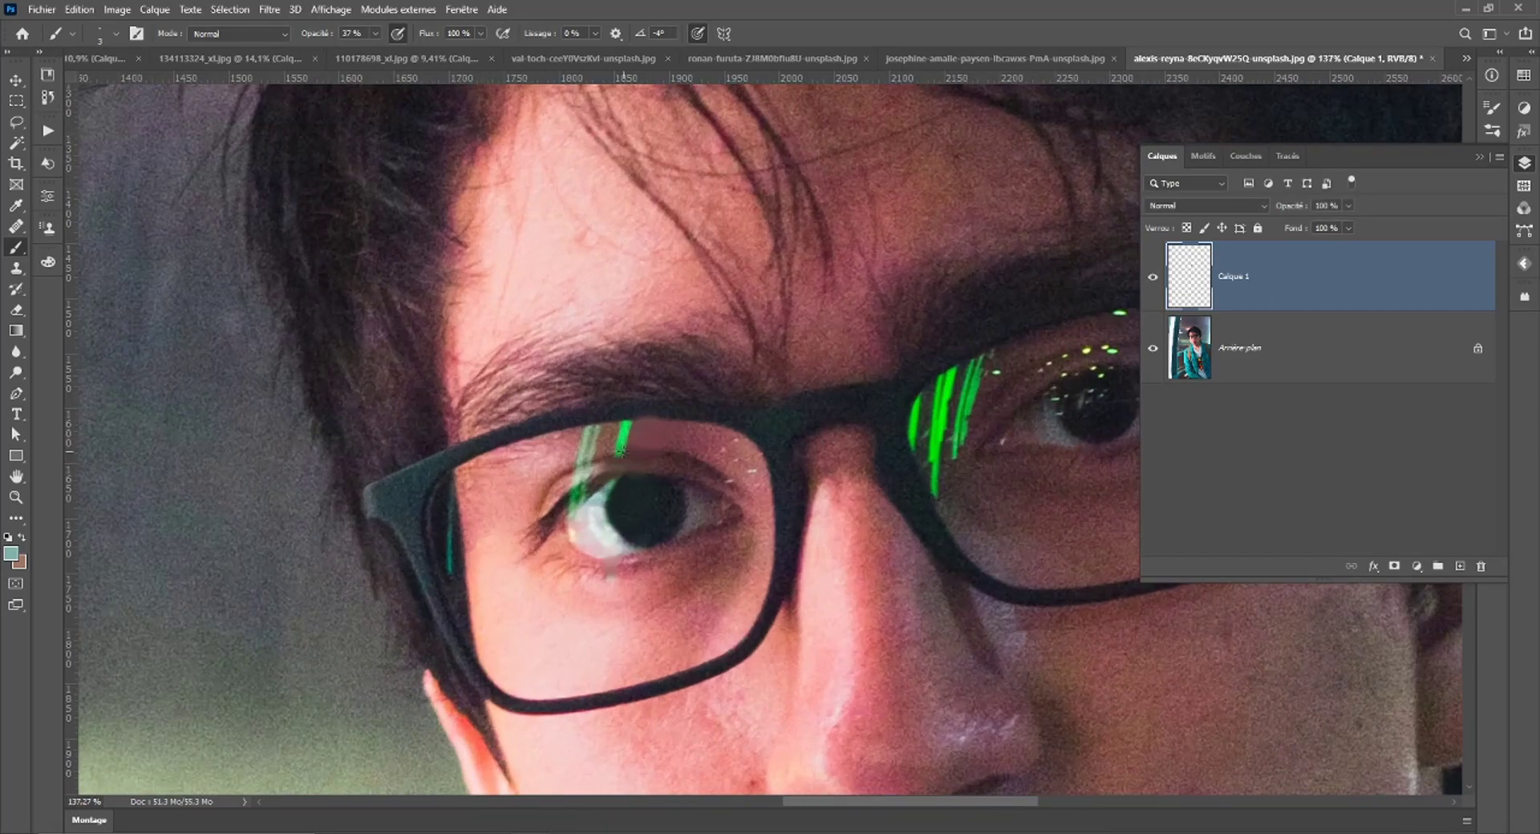
scroll(624, 450, "up", 3)
scroll(641, 437, "up", 2)
scroll(661, 426, "up", 2)
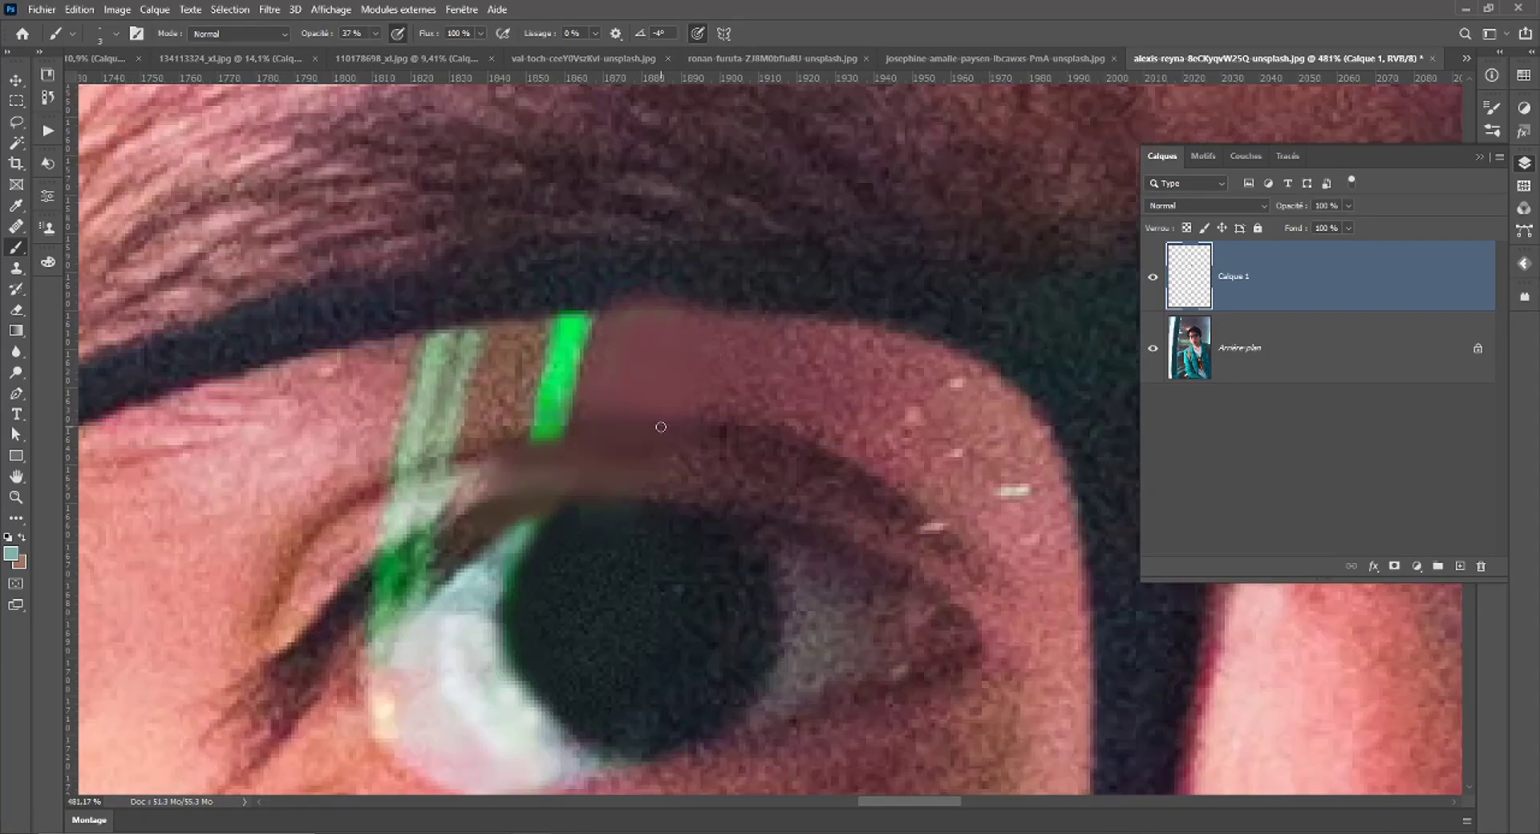
scroll(661, 427, "down", 1)
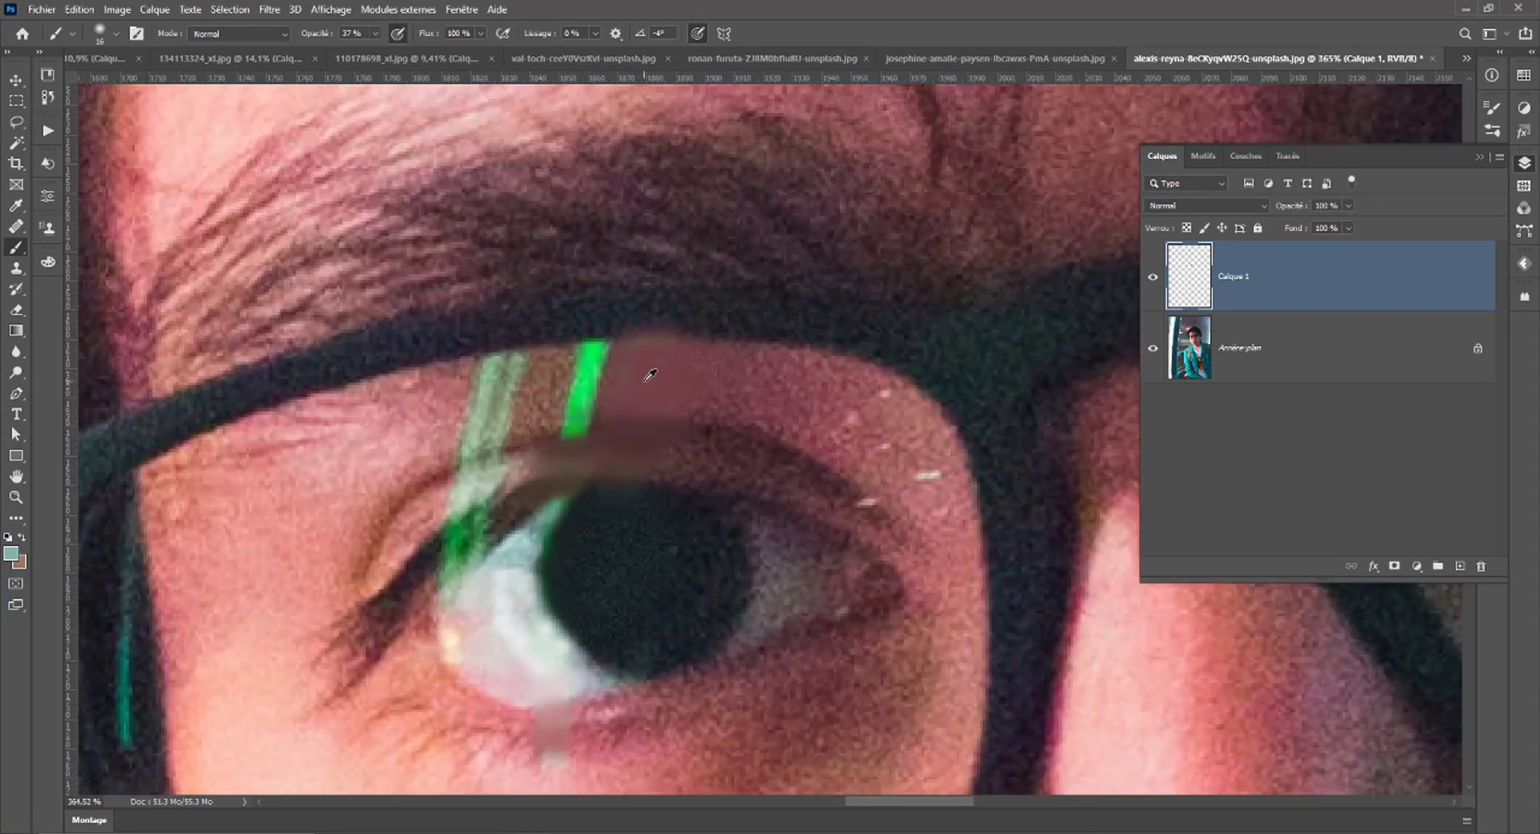
Paint adjacent skin colour over the remaining bright green stripe and small green specks.
left_click(649, 374, "alt")
mouse_move(622, 377)
left_mouse_down()
mouse_move(587, 381)
mouse_move(561, 361)
mouse_move(605, 361)
mouse_move(561, 353)
mouse_move(636, 361)
left_mouse_up()
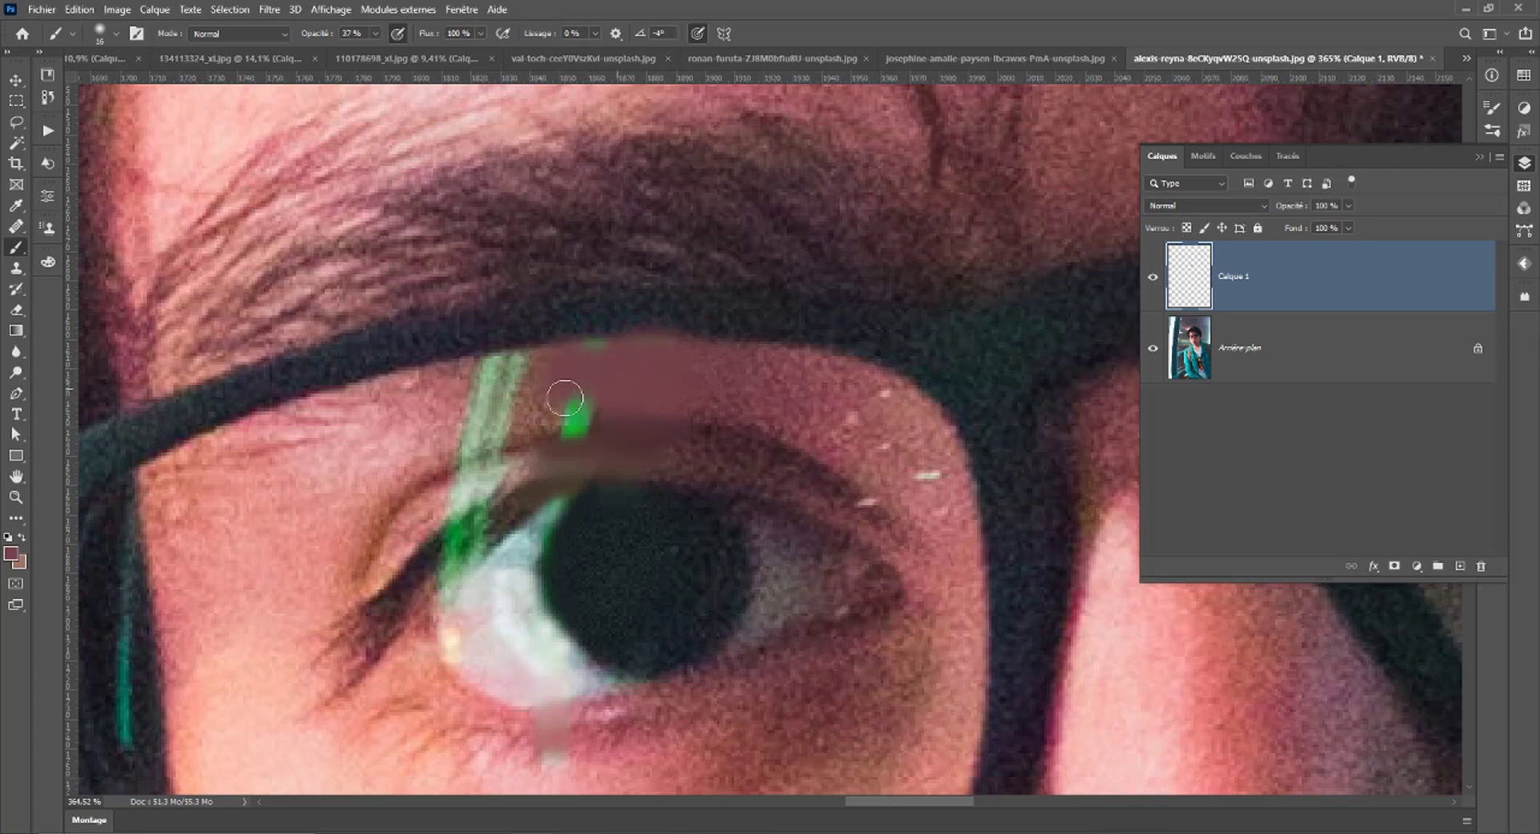
mouse_move(564, 398)
left_mouse_down()
mouse_move(550, 405)
mouse_move(592, 405)
mouse_move(576, 408)
mouse_move(584, 422)
left_mouse_up()
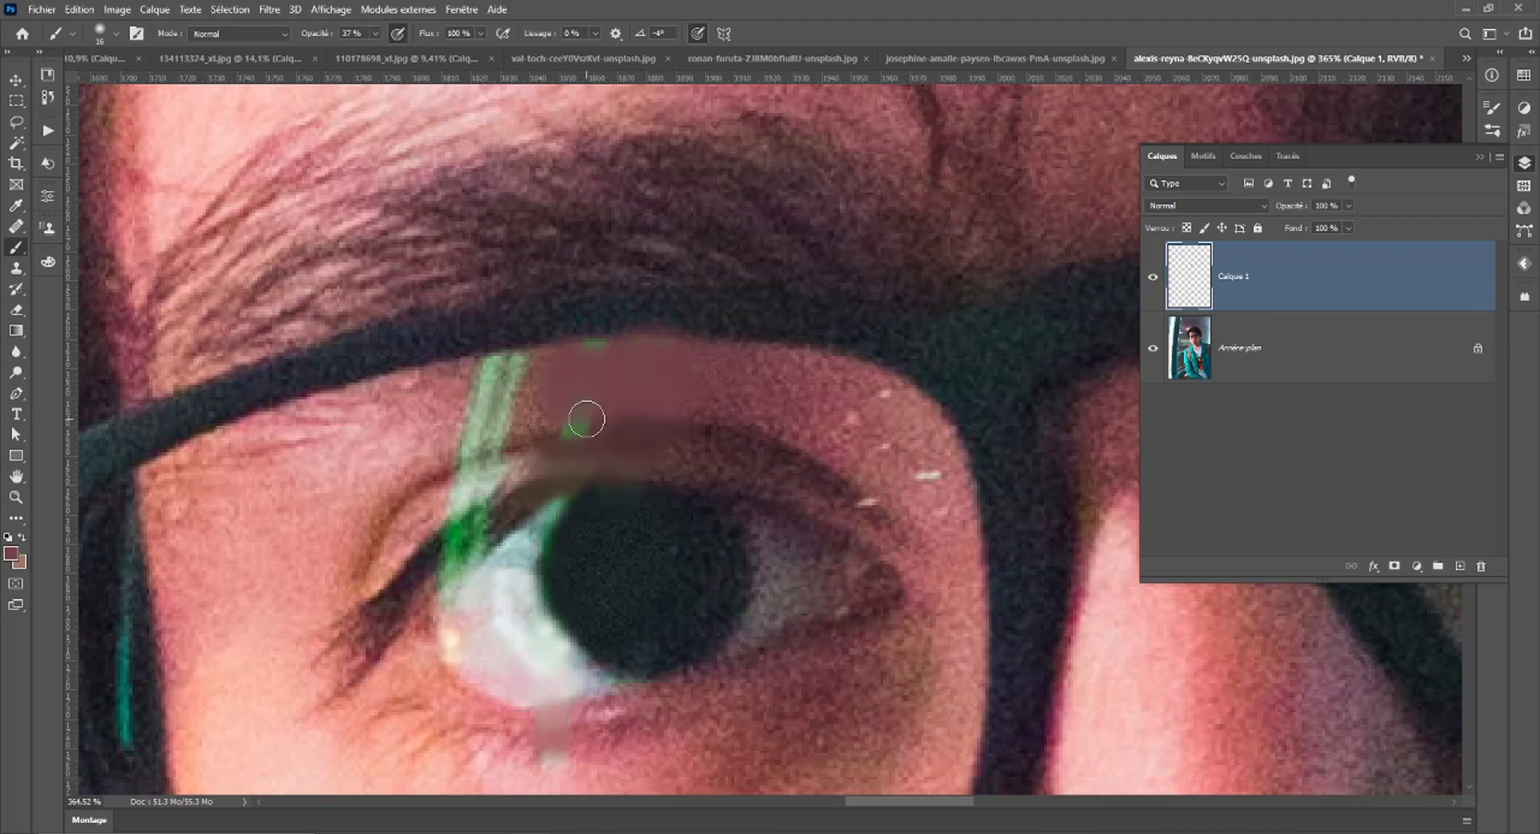
left_click(633, 427, "alt")
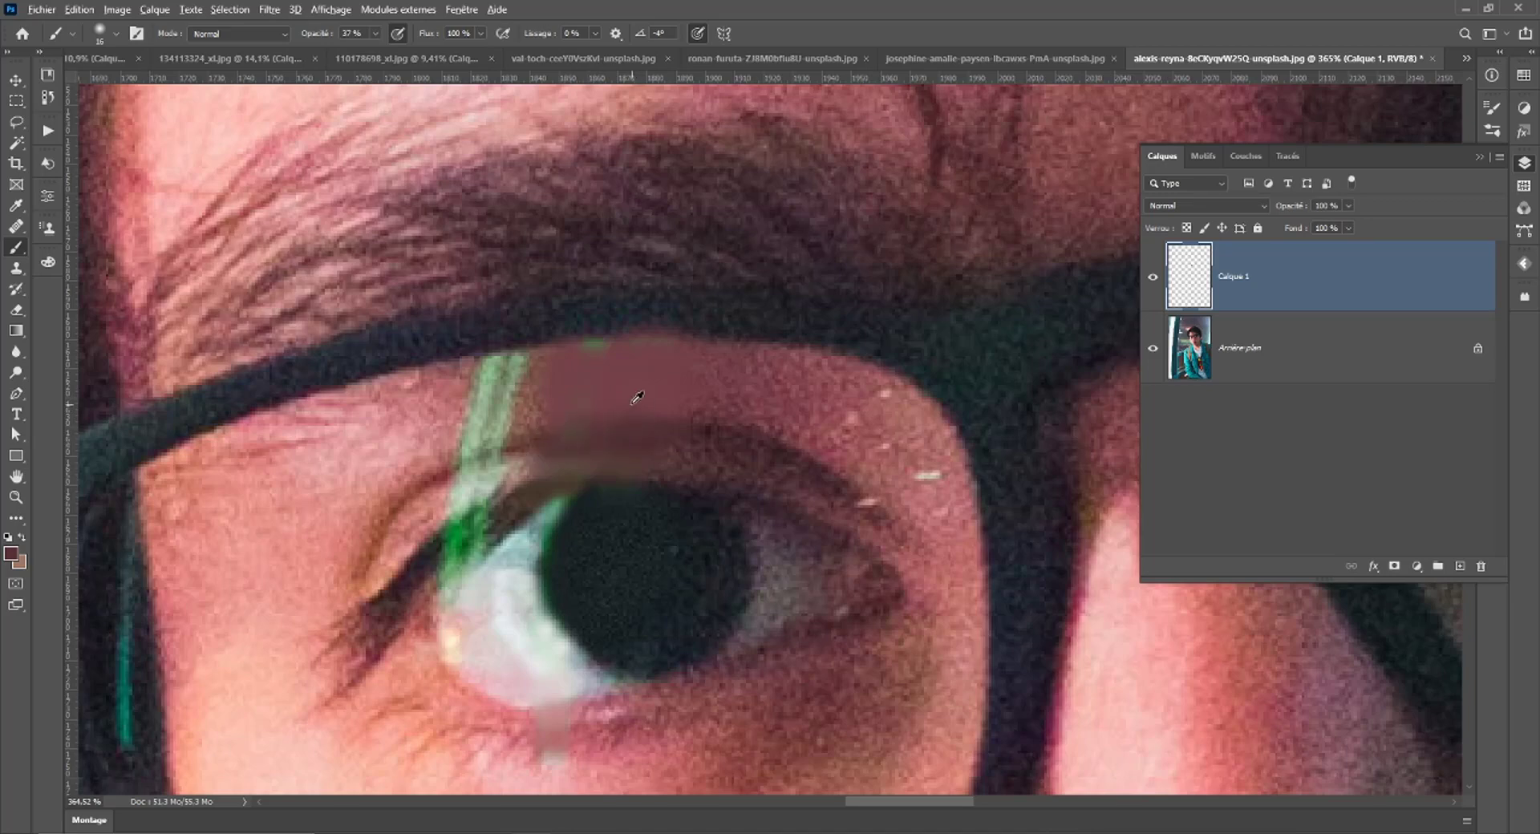
mouse_move(585, 357)
left_mouse_down()
mouse_move(571, 358)
mouse_move(624, 358)
left_mouse_up()
Smooth the skin band above the eye with lighter pink over the top of the green strip.
left_click(513, 405, "alt")
scroll(401, 413, "down", 1)
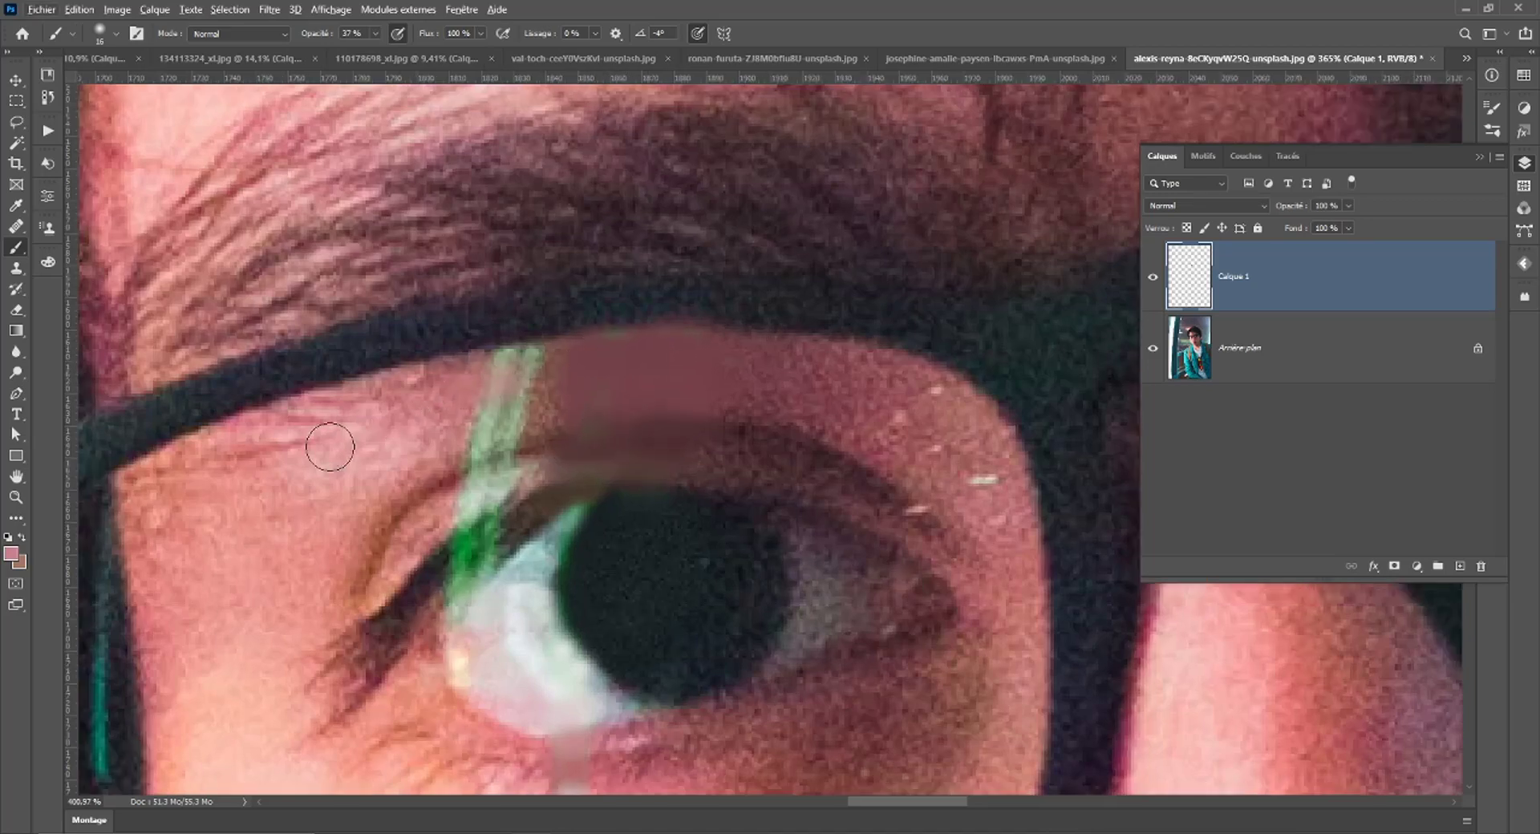
scroll(326, 440, "up", 3)
scroll(305, 393, "up", 3)
scroll(441, 369, "up", 2)
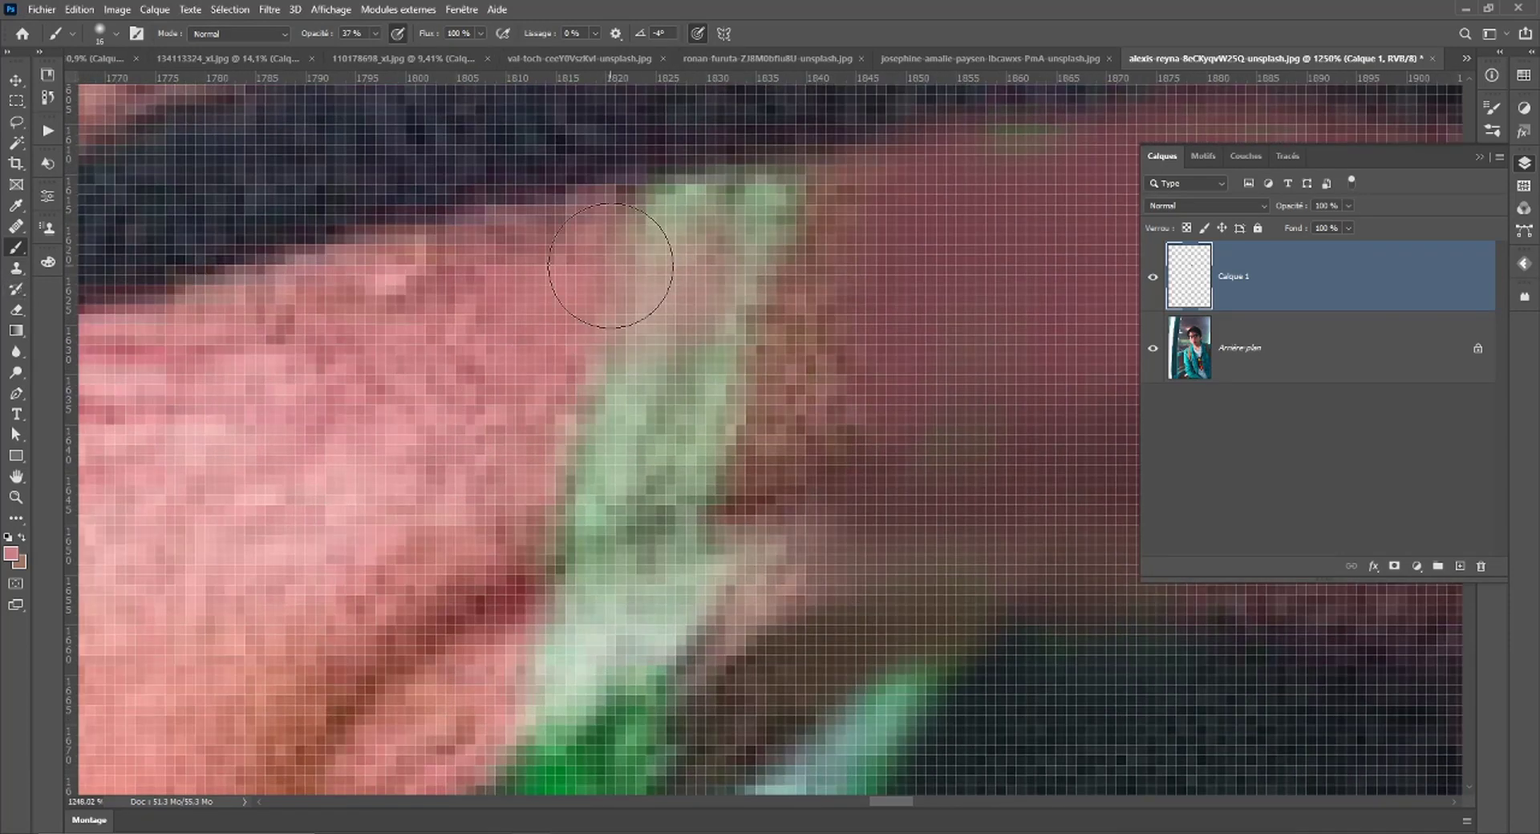
mouse_move(652, 256)
left_mouse_down()
mouse_move(762, 232)
mouse_move(598, 267)
mouse_move(721, 274)
left_mouse_up()
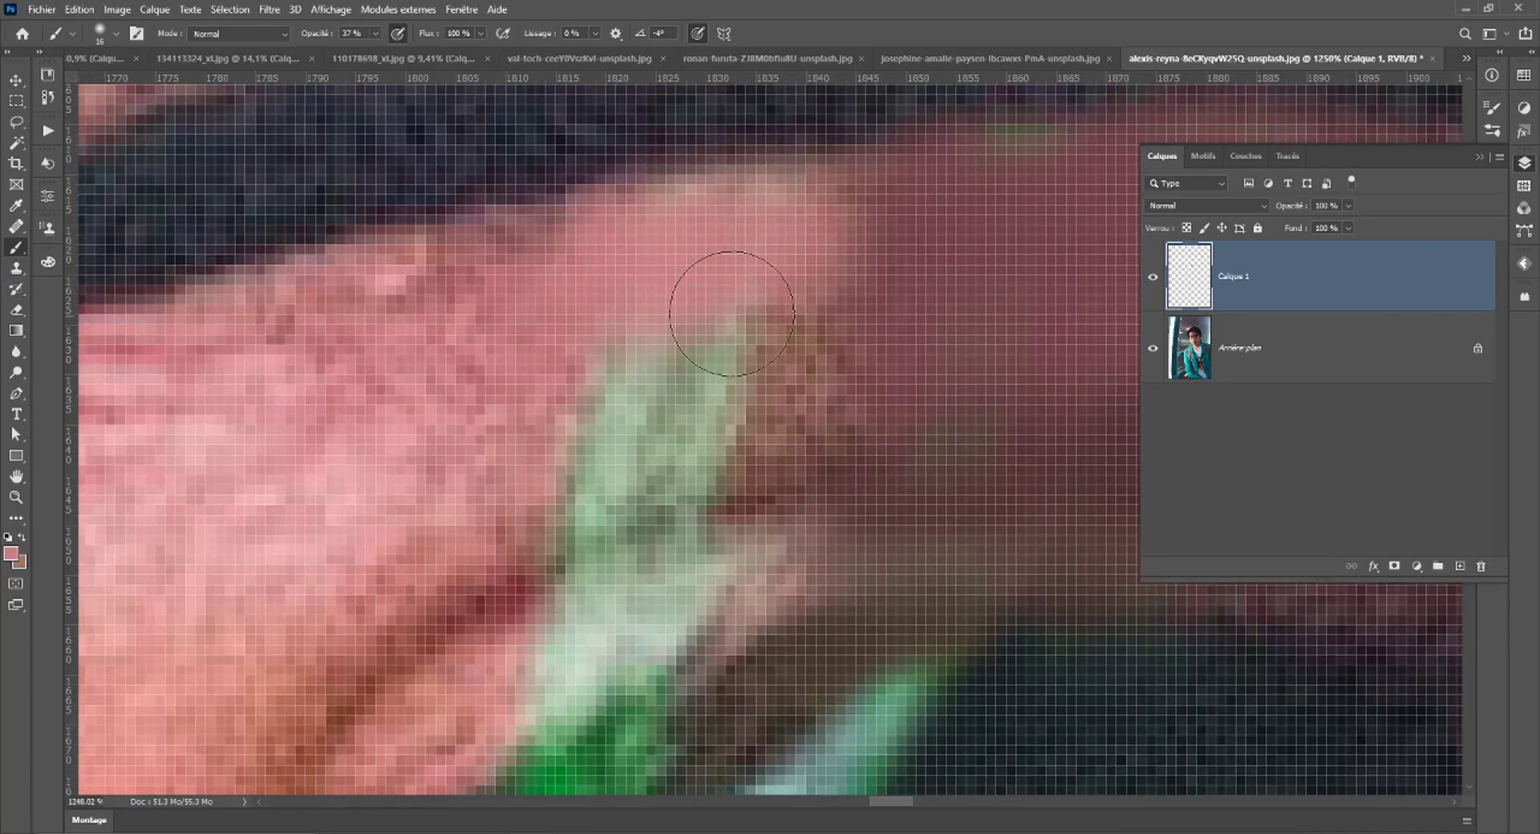
mouse_move(802, 353)
left_mouse_down()
mouse_move(728, 333)
mouse_move(560, 441)
mouse_move(677, 378)
left_mouse_up()
scroll(677, 378, "down", 7)
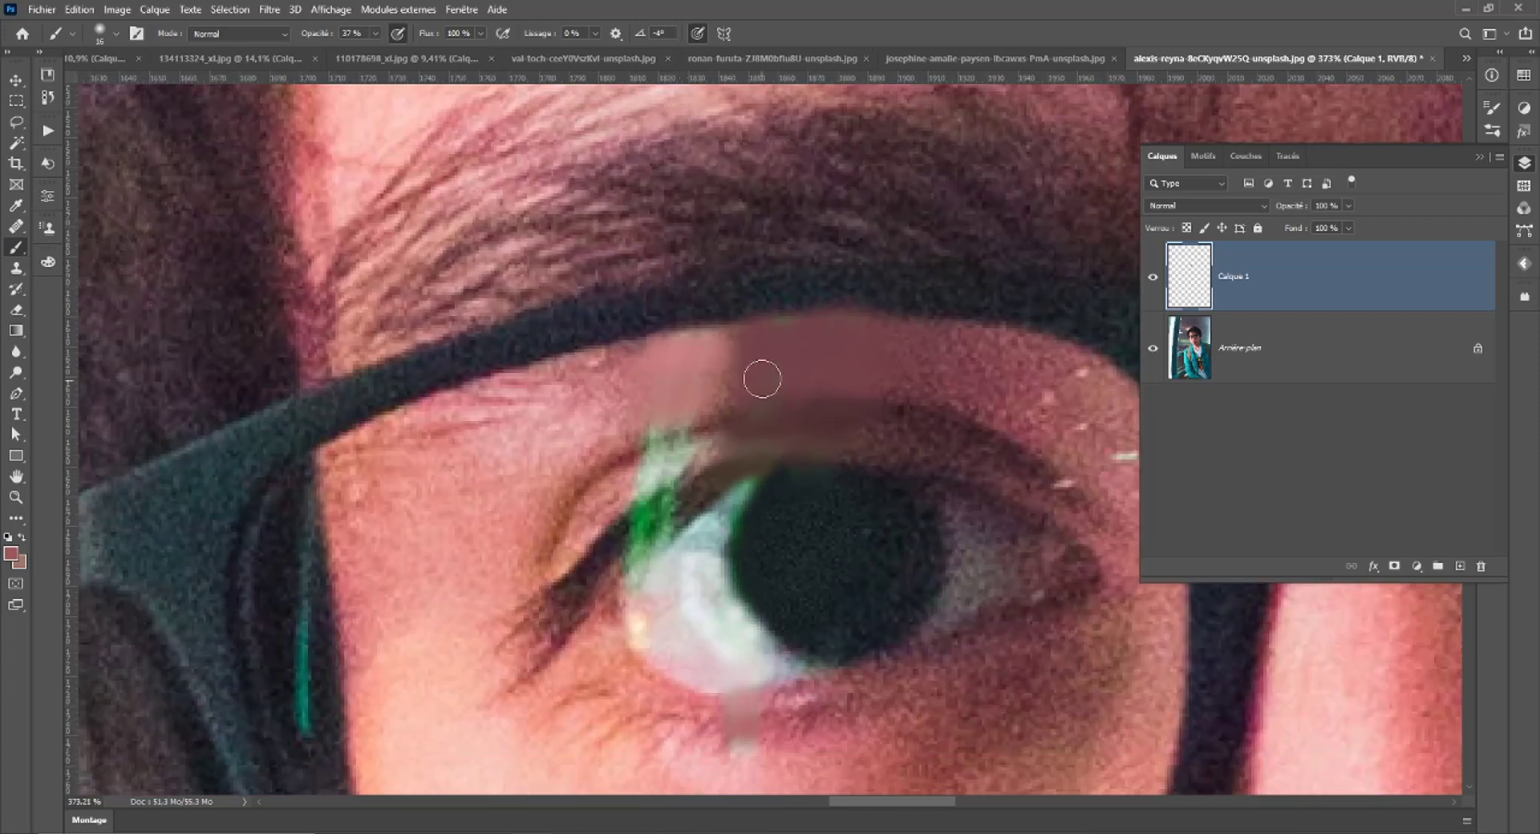
mouse_move(760, 350)
left_mouse_down()
mouse_move(684, 380)
mouse_move(783, 382)
left_mouse_up()
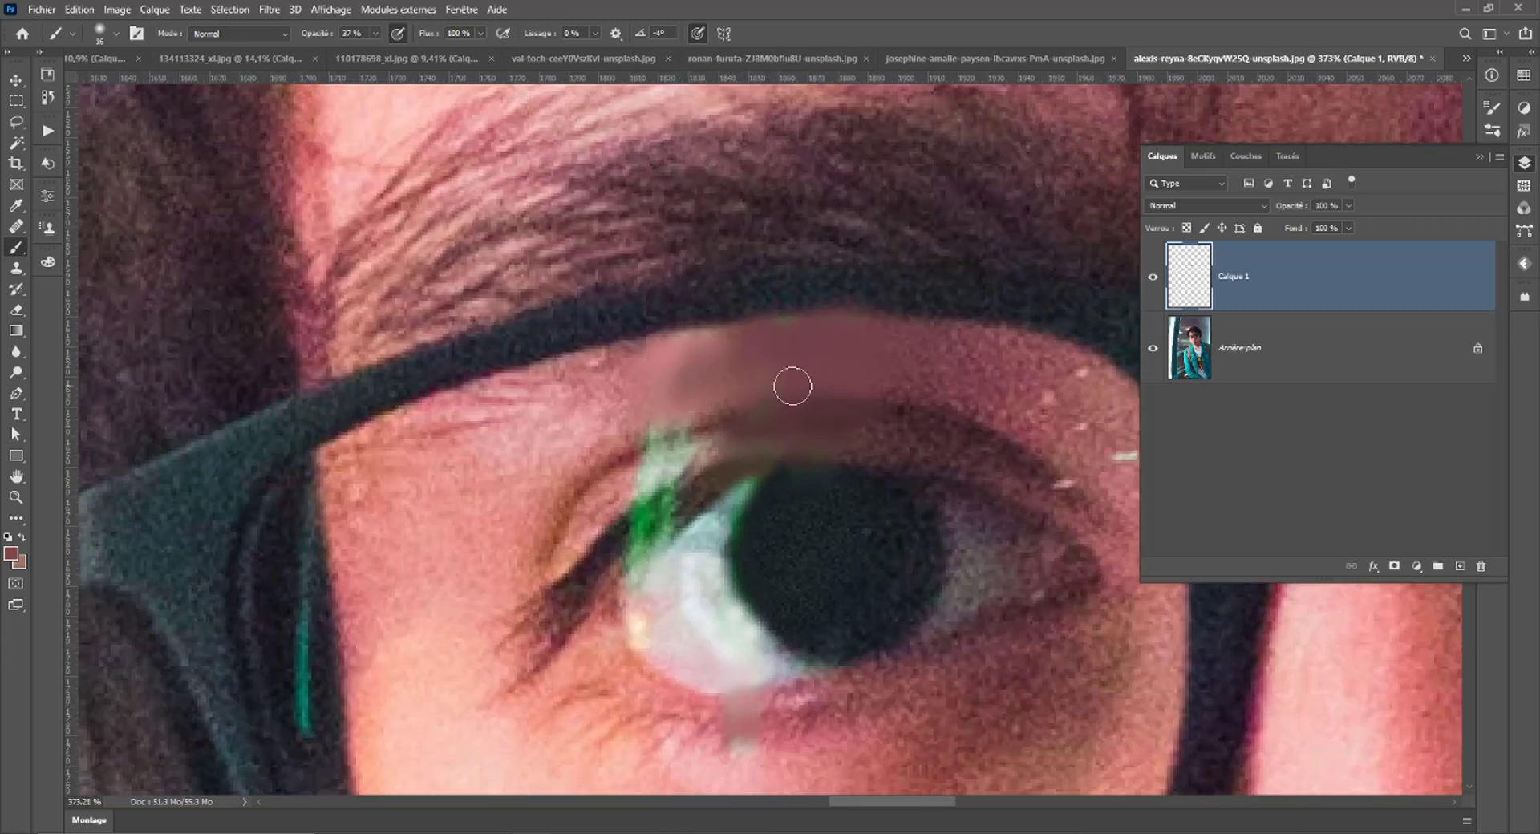
mouse_move(803, 332)
left_mouse_down()
mouse_move(688, 353)
mouse_move(720, 403)
left_mouse_up()
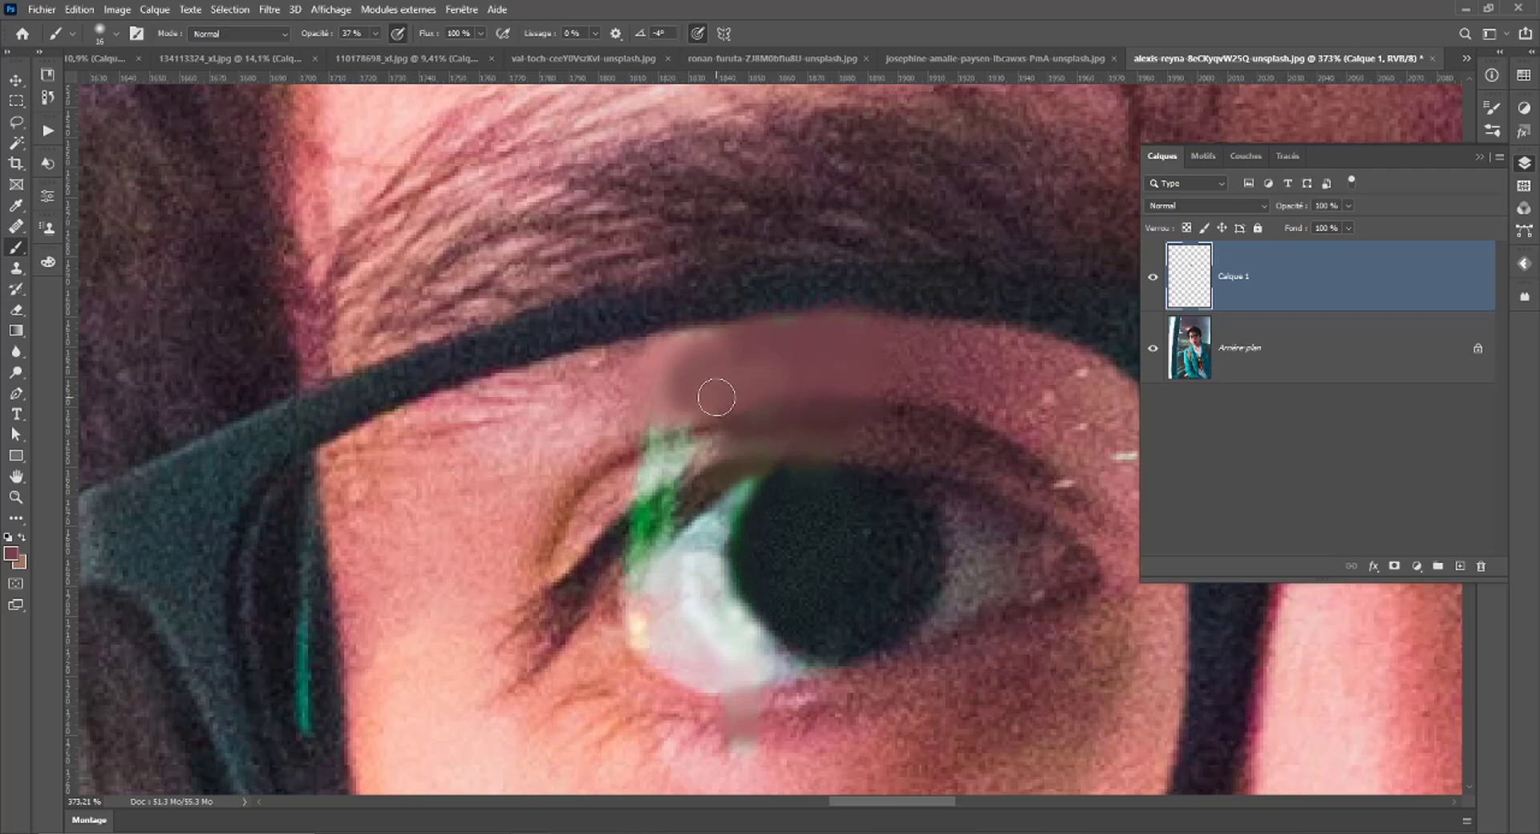
scroll(716, 398, "down", 10)
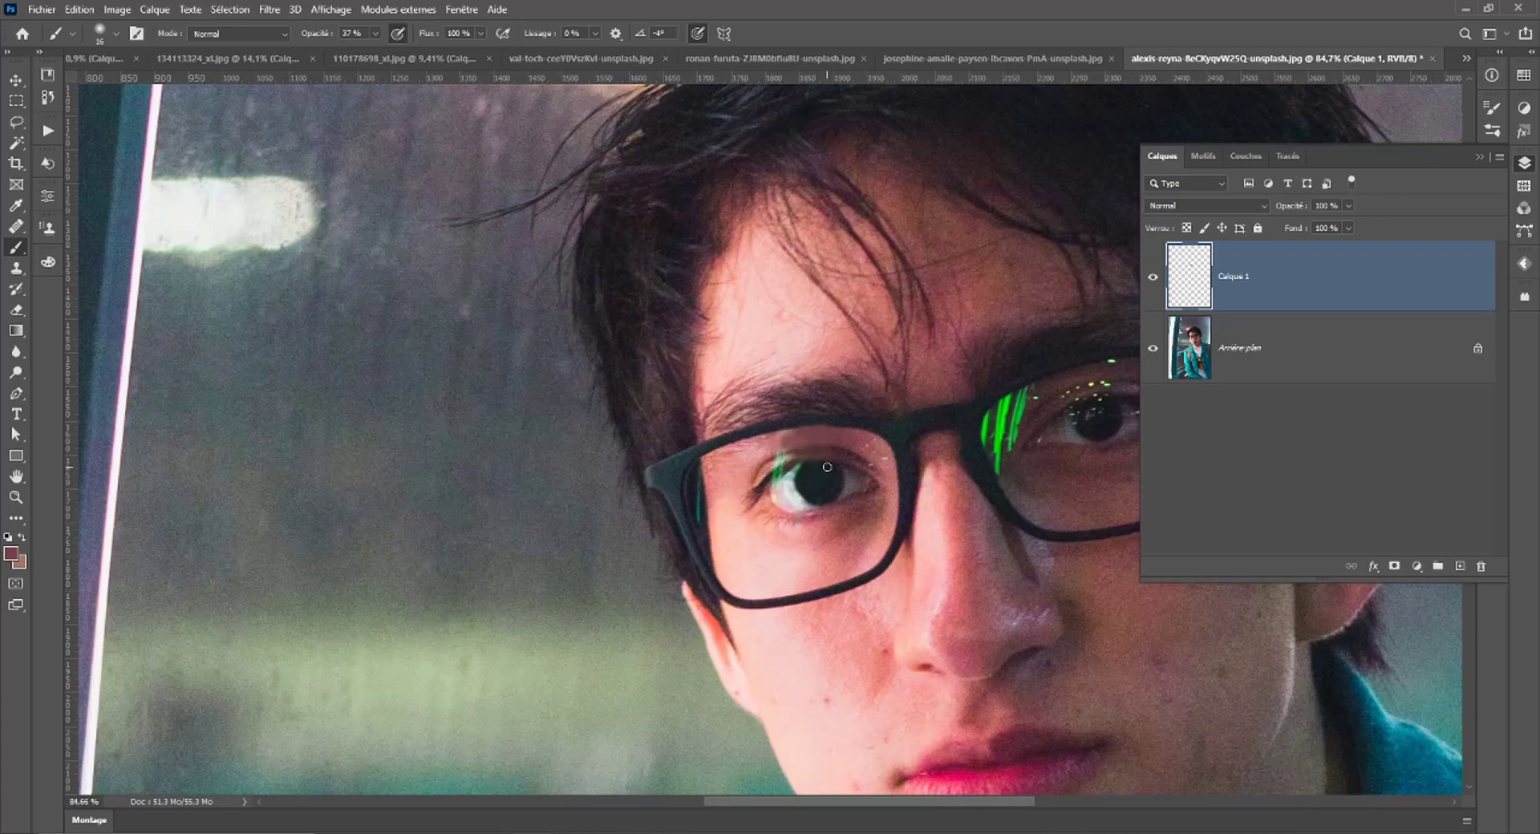
Set Calque 1 to 96% opacity and blend the patch above the eye with 18%-opacity skin strokes.
scroll(811, 478, "up", 1)
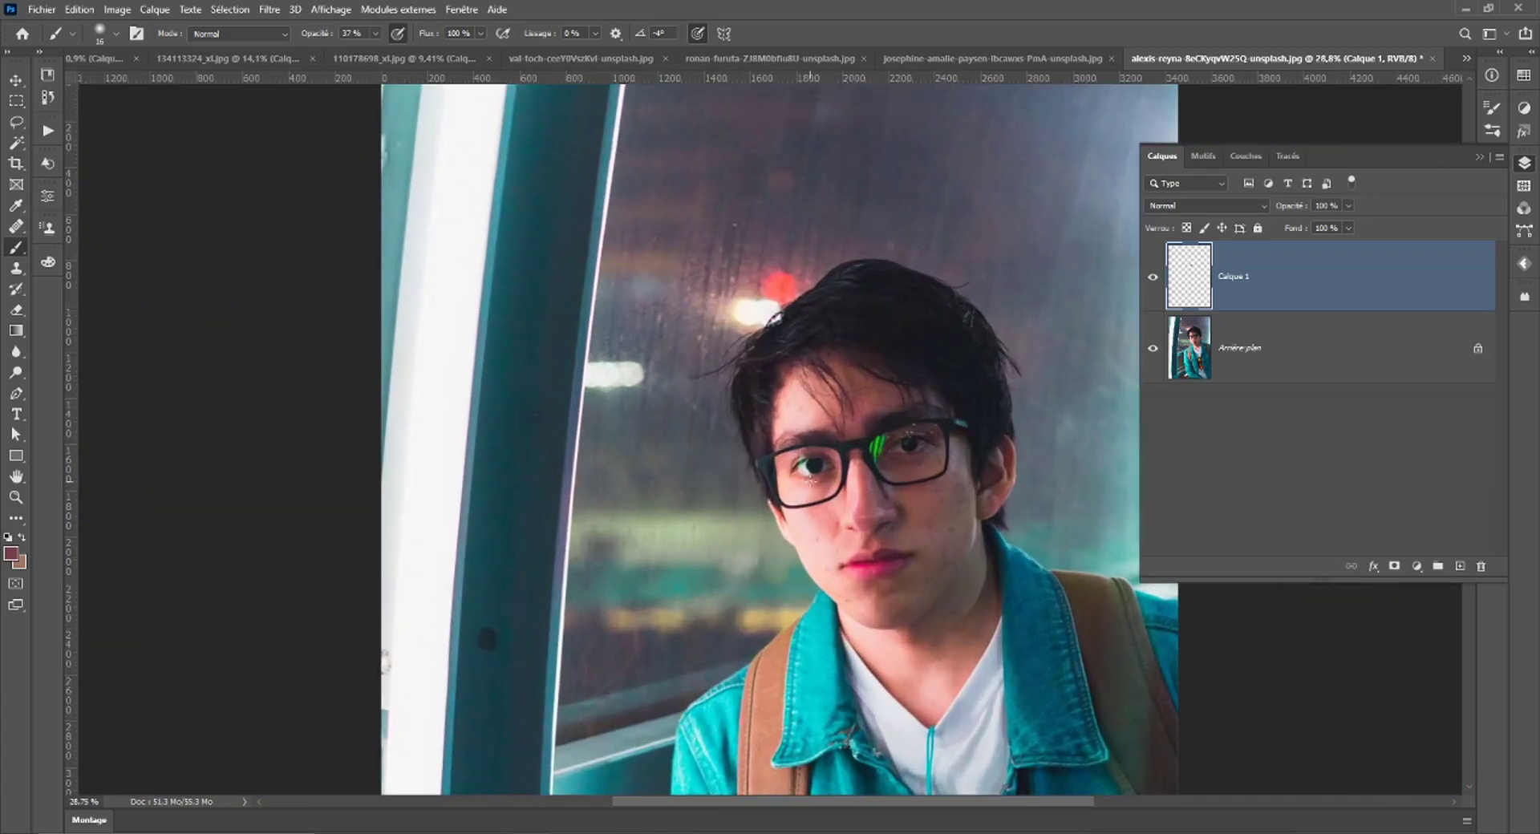
left_click(1348, 206)
scroll(818, 453, "up", 2)
scroll(818, 453, "up", 3)
scroll(819, 453, "up", 2)
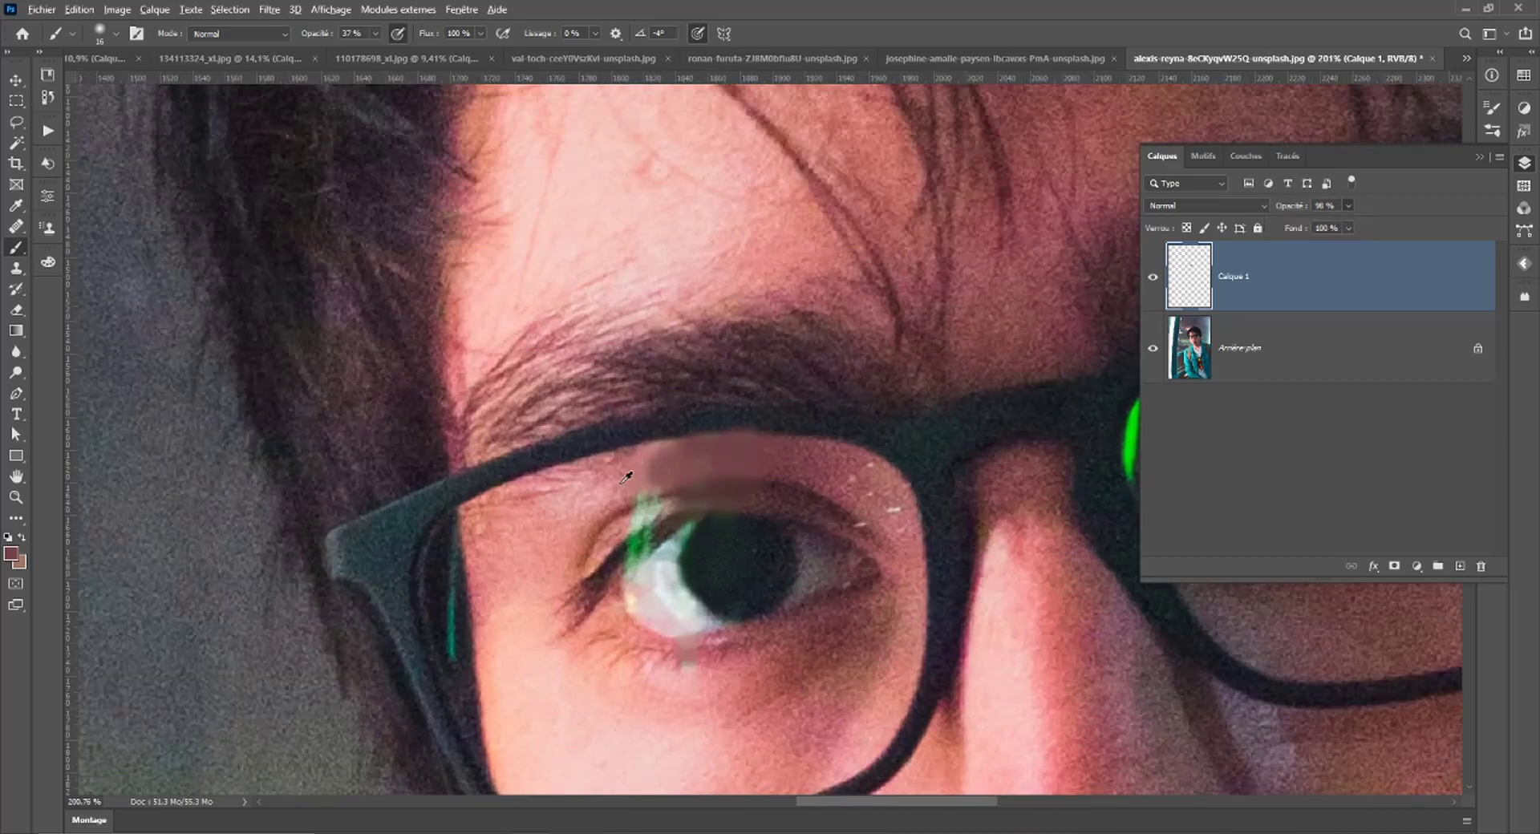
left_click(686, 451, "alt")
left_click_drag(666, 464, 698, 450)
left_click_drag(375, 34, 357, 56)
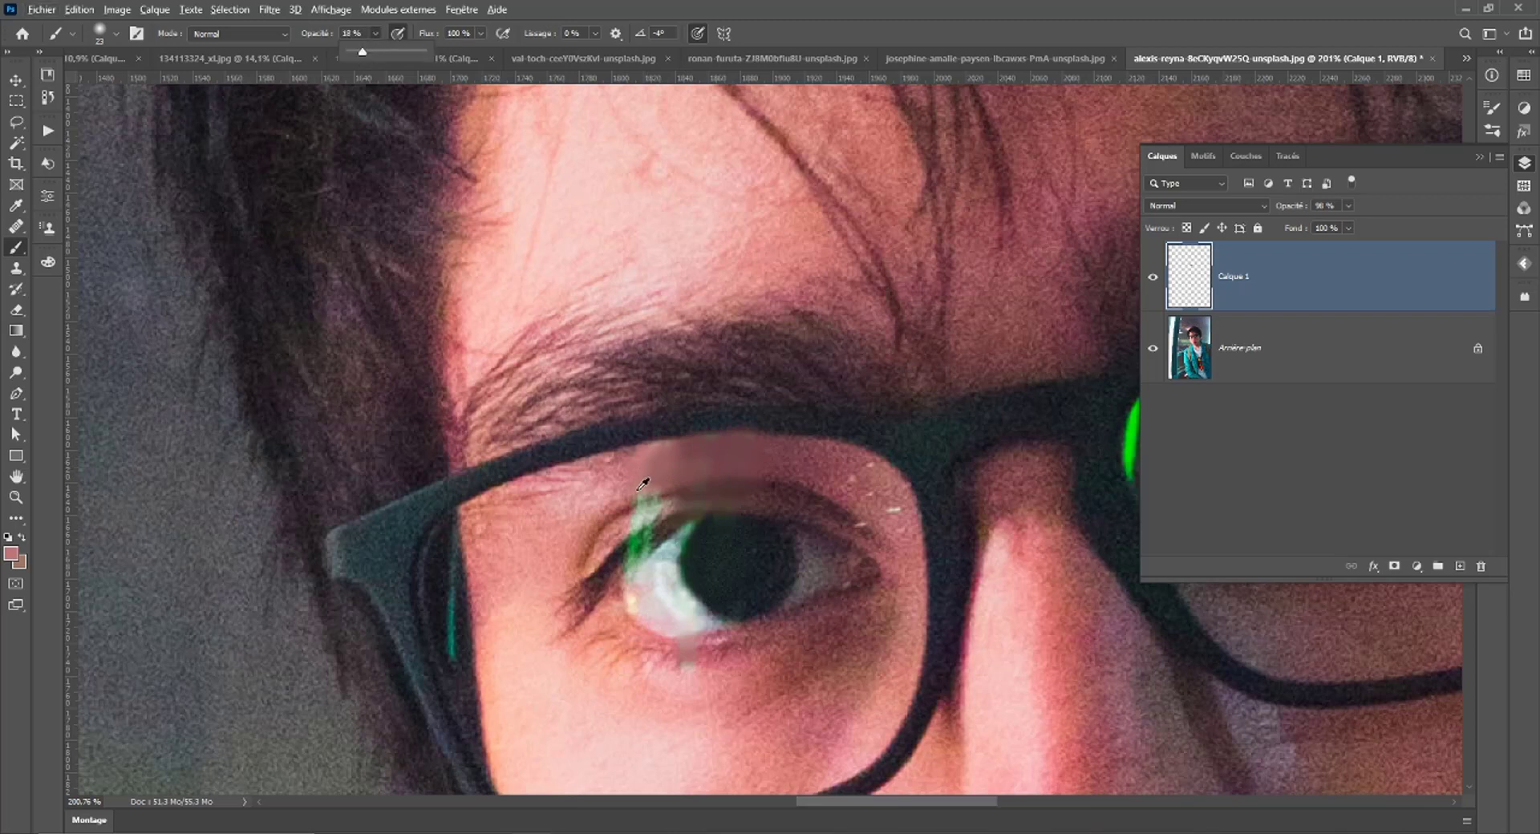
left_click(706, 469, "alt")
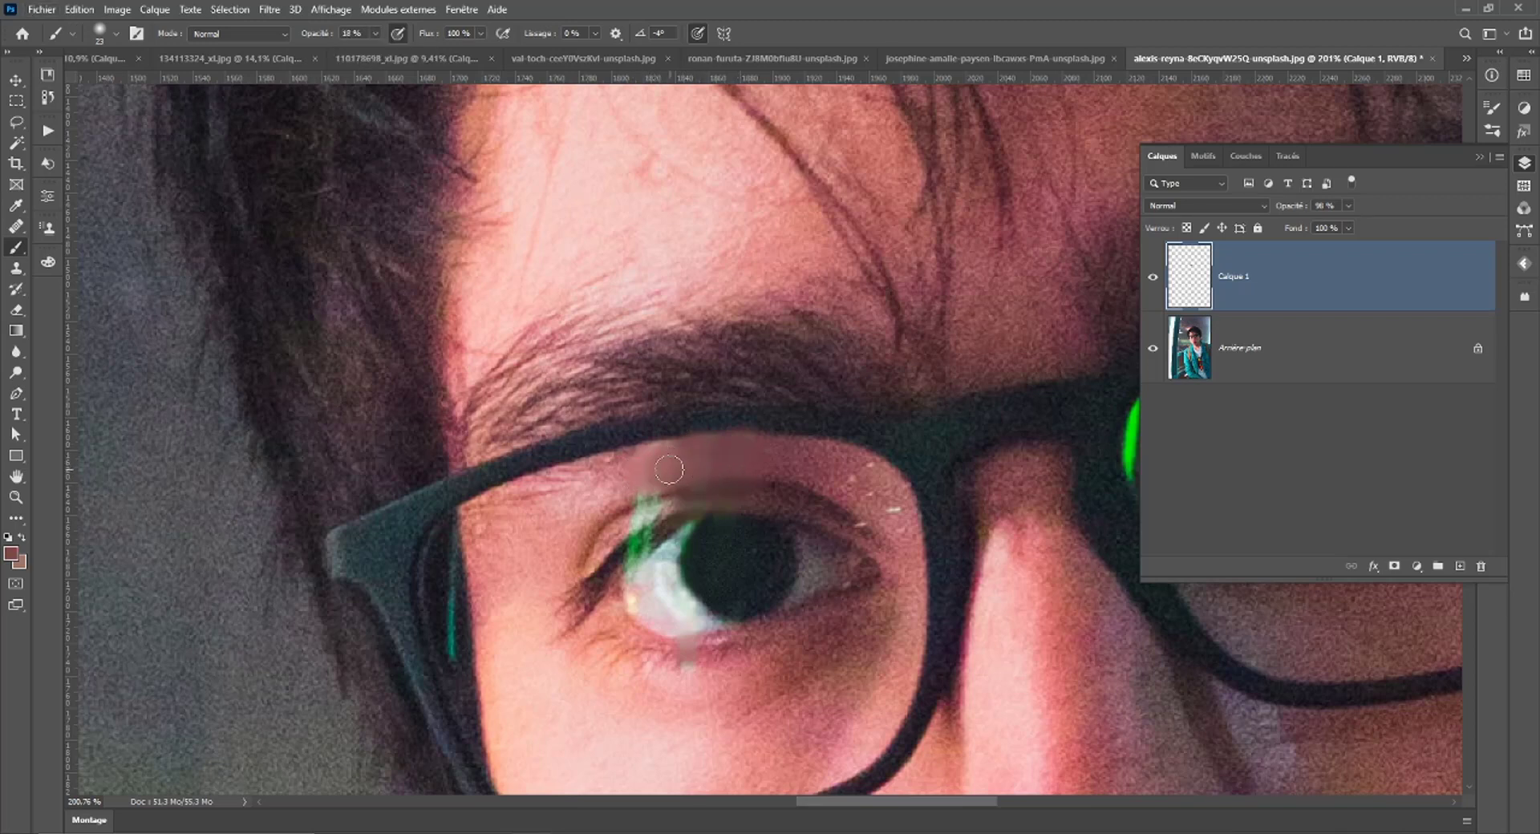
left_click_drag(706, 469, 670, 470)
Switch to the Mixer Brush and smear the painted eyelid area into the surrounding skin.
left_click(15, 294)
left_click(16, 247)
left_click(72, 294)
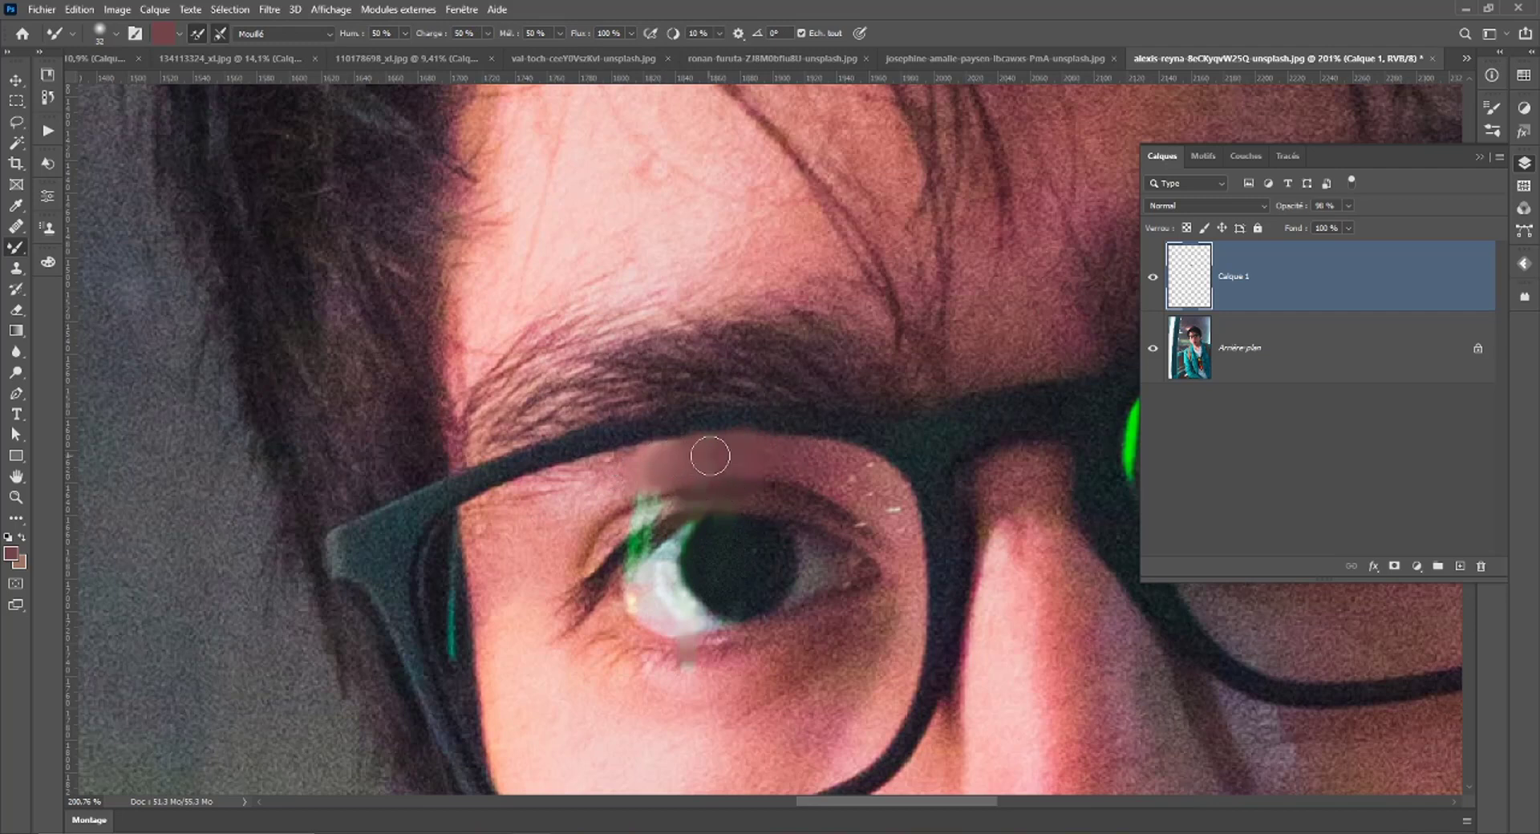
mouse_move(721, 479)
left_mouse_down()
mouse_move(653, 461)
mouse_move(739, 456)
mouse_move(650, 471)
left_mouse_up()
left_click(1153, 277)
key("ctrl+0")
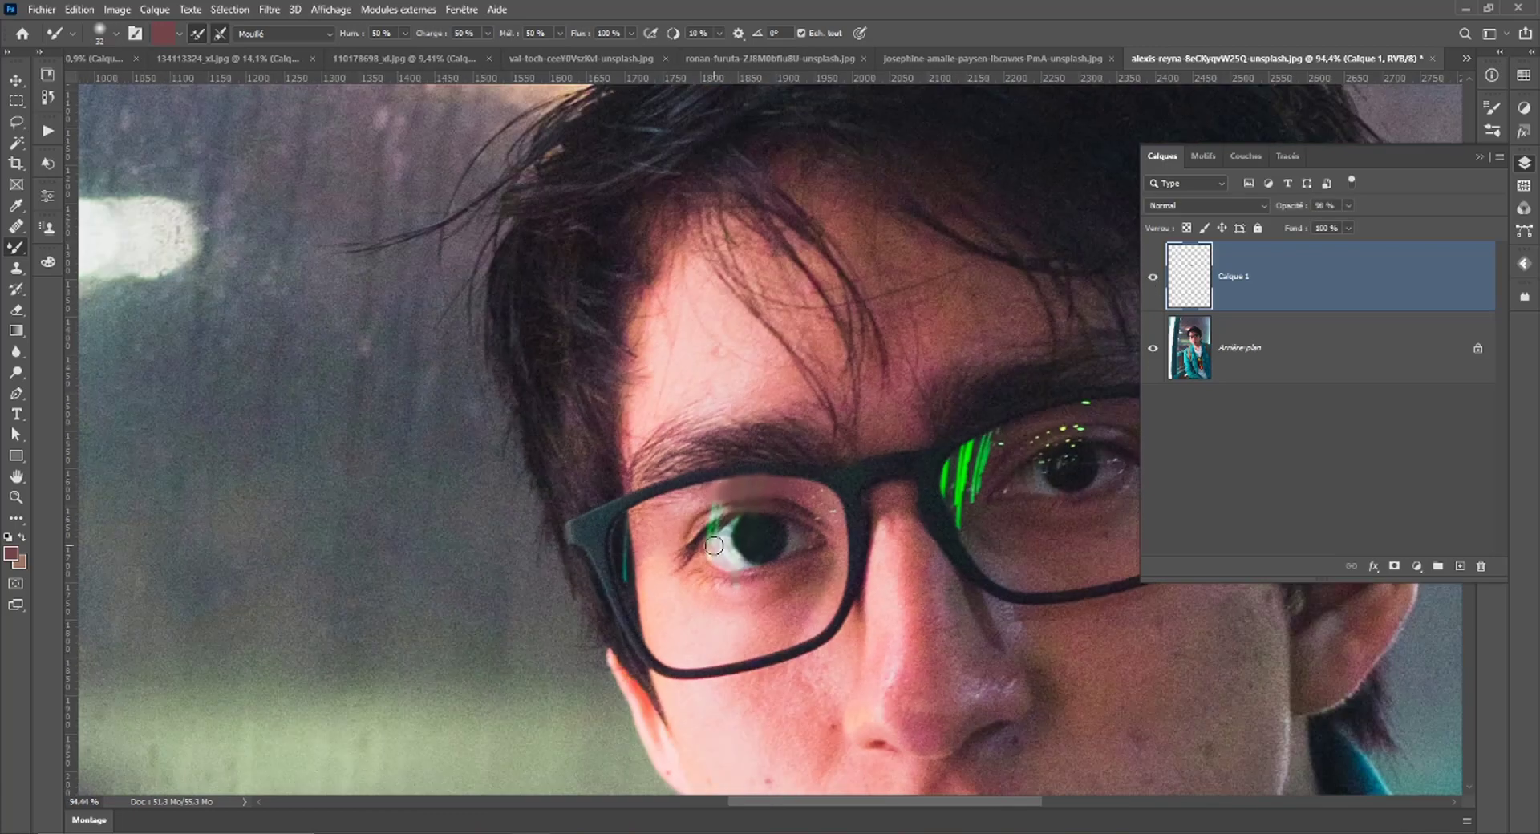
Make Calque 1 visible again, cancel the delete-layer prompt, and add a new layer, Calque 2.
scroll(1055, 575, "down", 3)
scroll(1055, 575, "up", 3)
scroll(1055, 575, "down", 2)
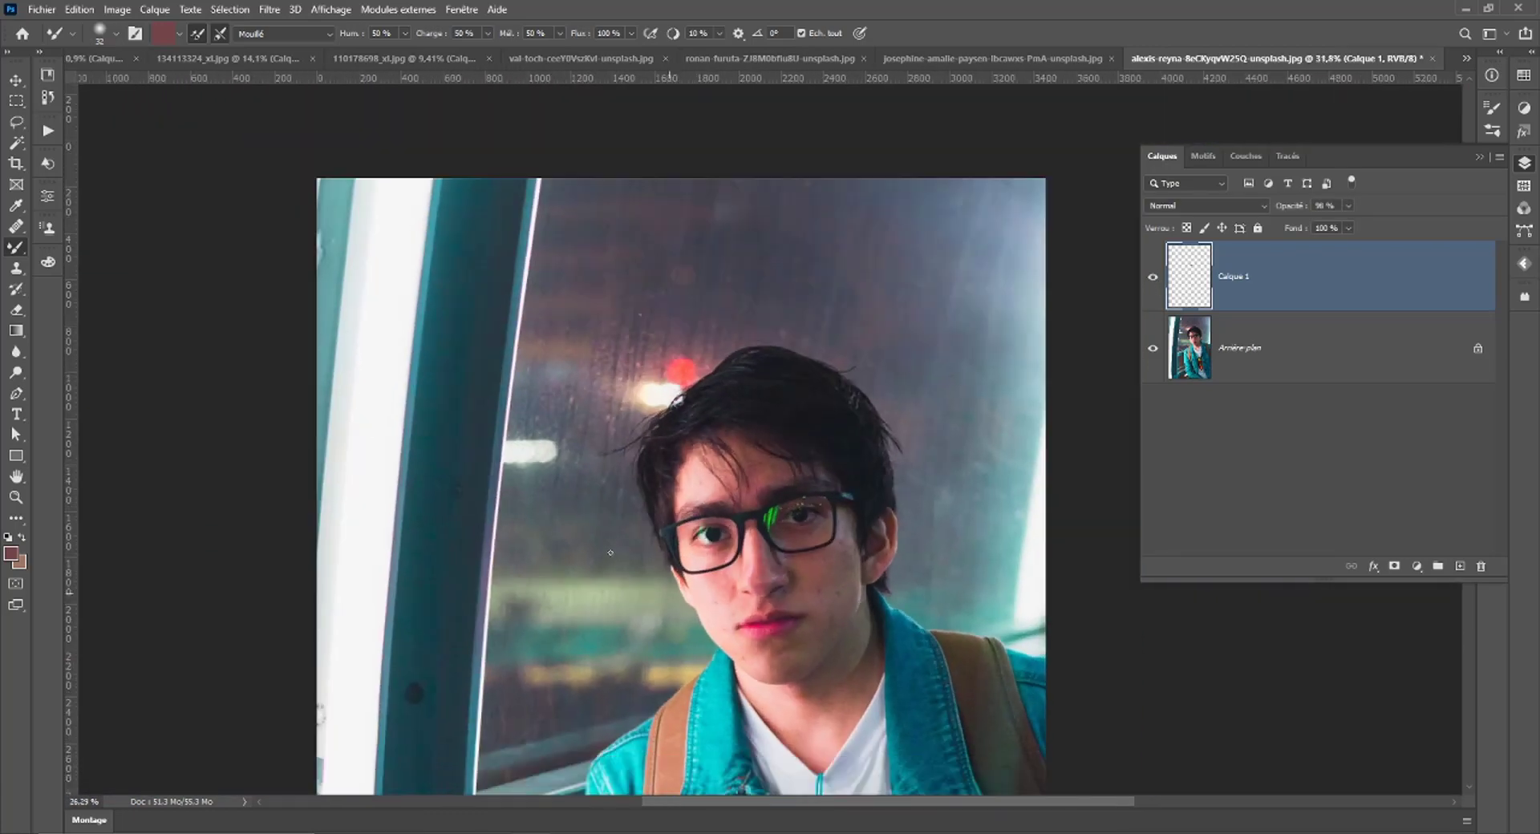
scroll(1054, 575, "down", 1)
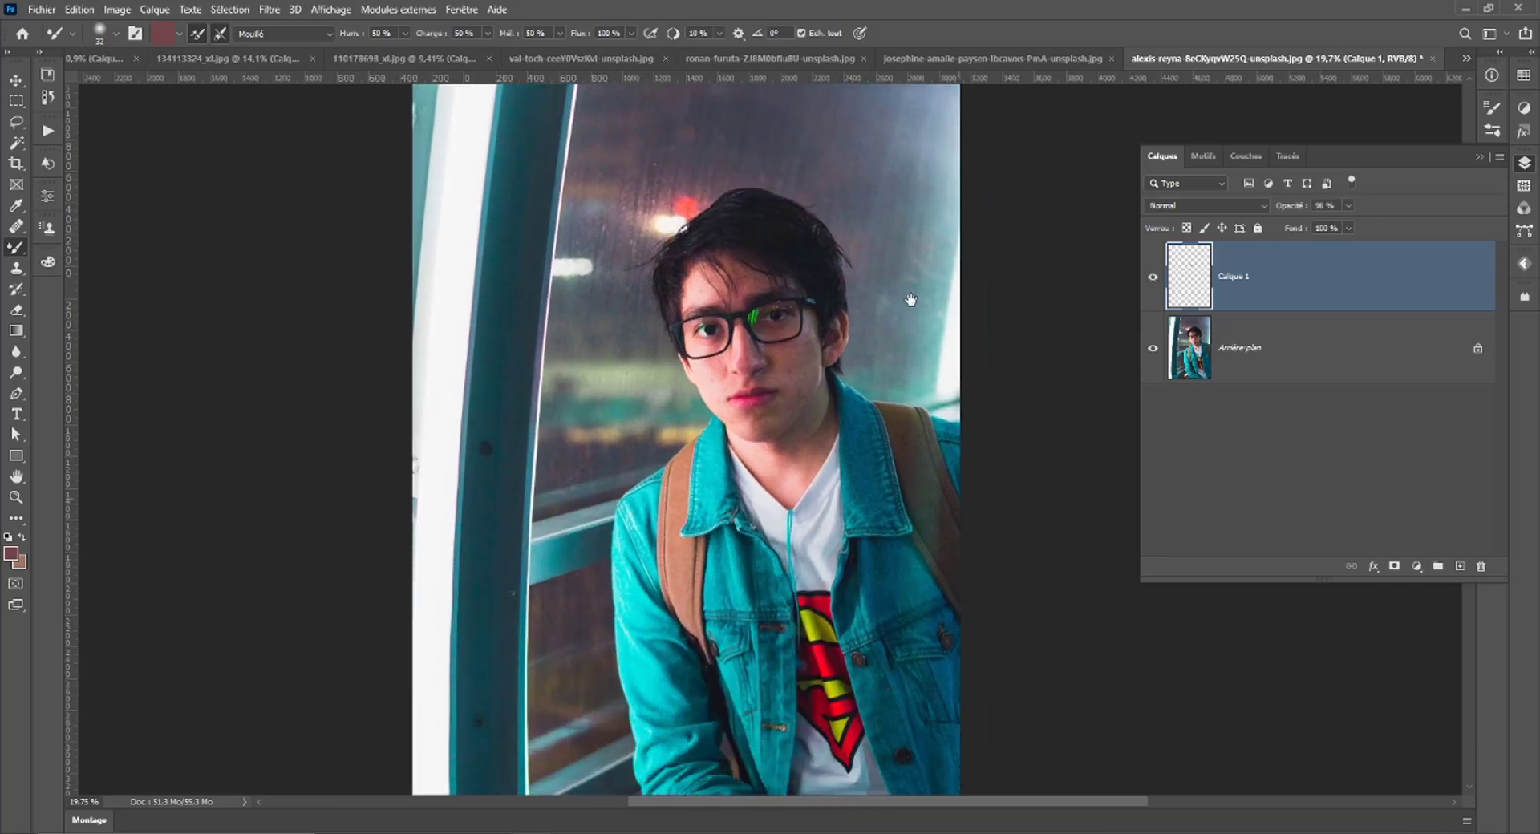
left_click_drag(1005, 507, 950, 290)
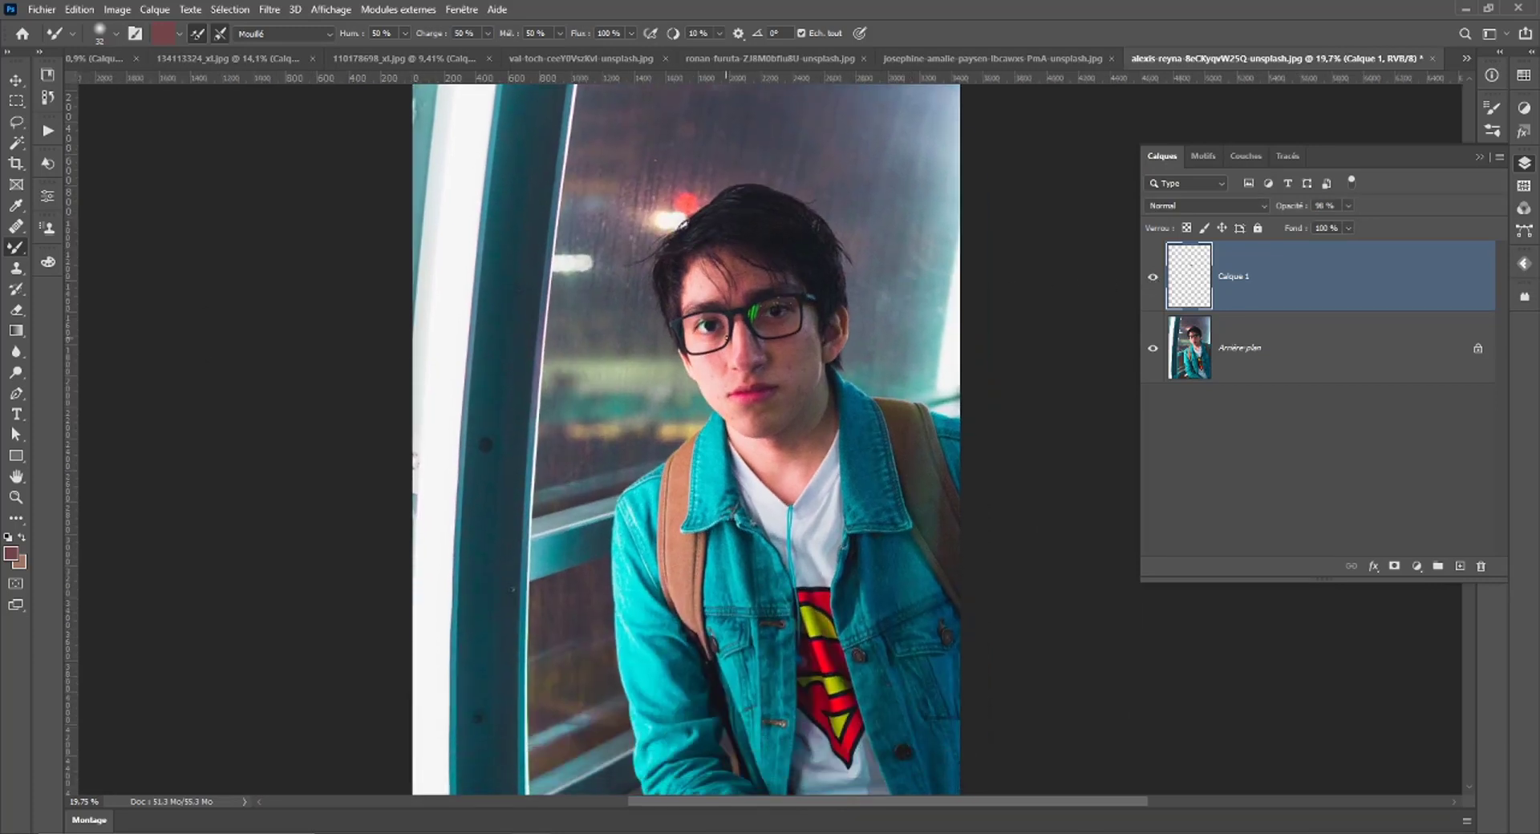
left_click(1151, 284)
scroll(730, 347, "up", 9)
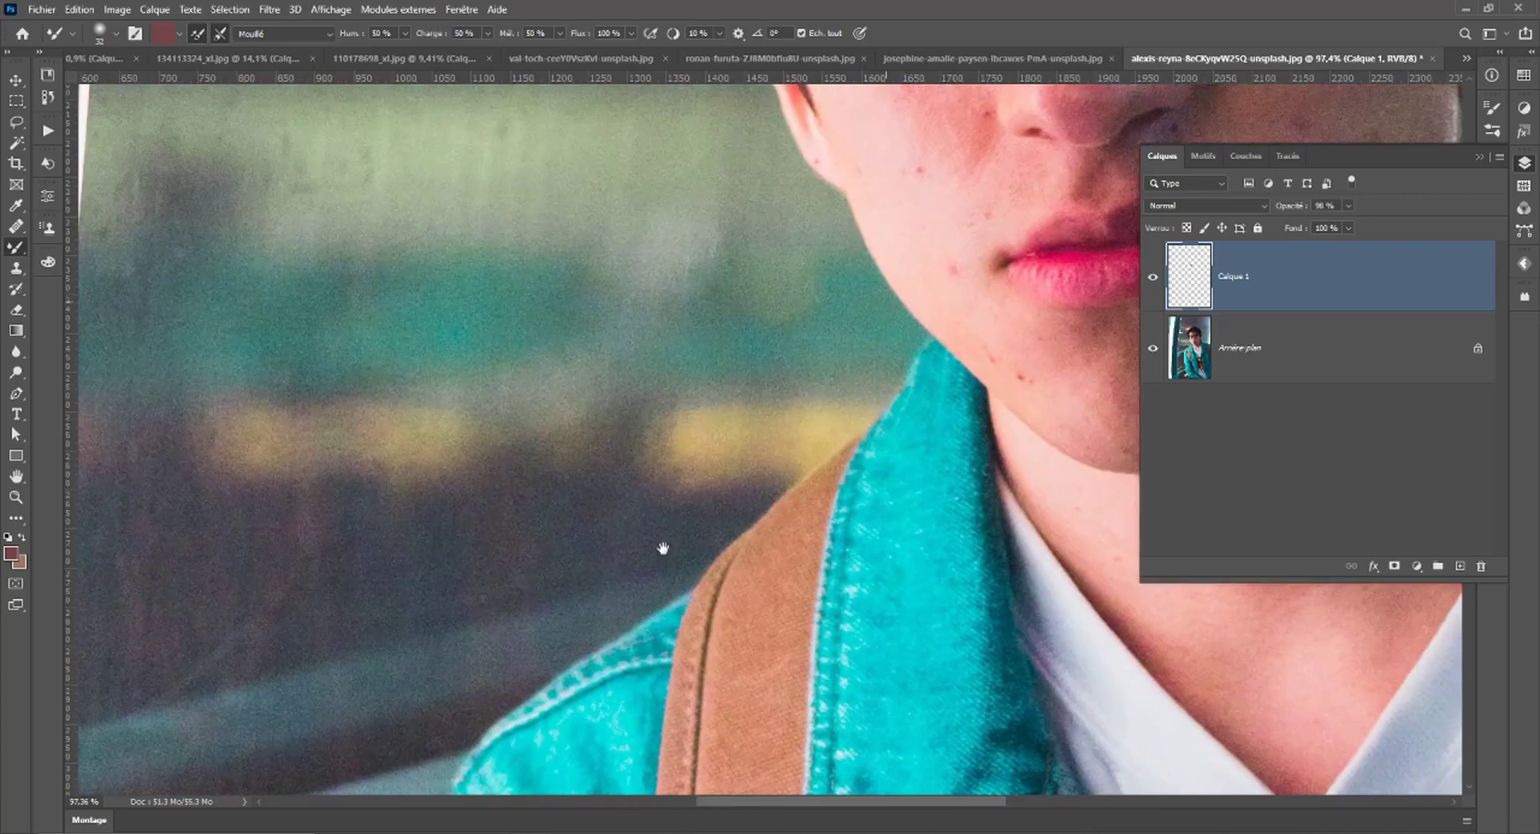
scroll(649, 630, "up", 3)
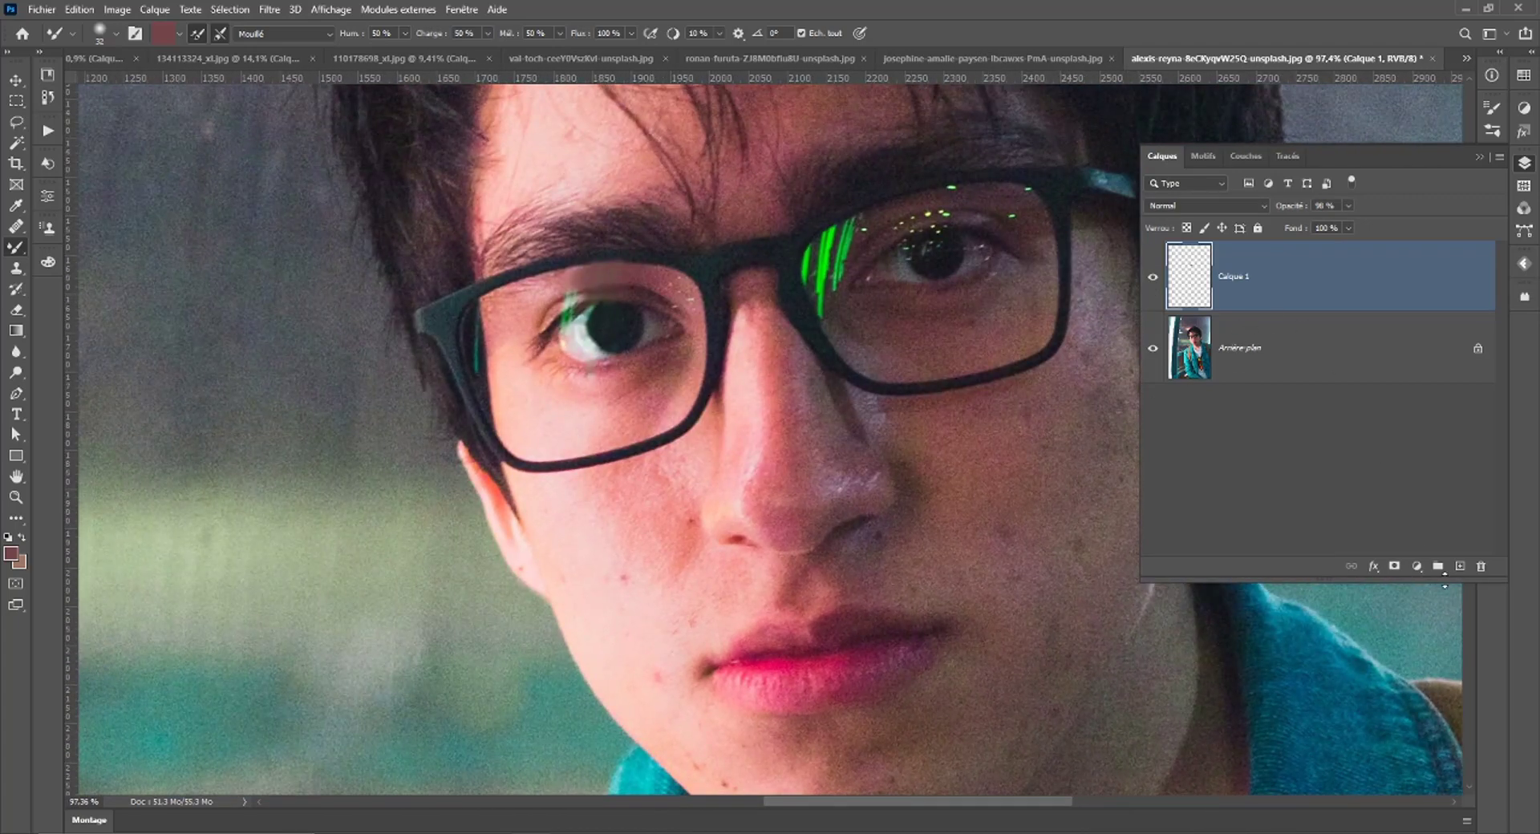
left_click(1481, 566)
left_click(798, 320)
left_click(1452, 566)
Raise Calque 1 to 100% opacity and blend the upper eyelid skin near the inner corner.
scroll(533, 453, "up", 3)
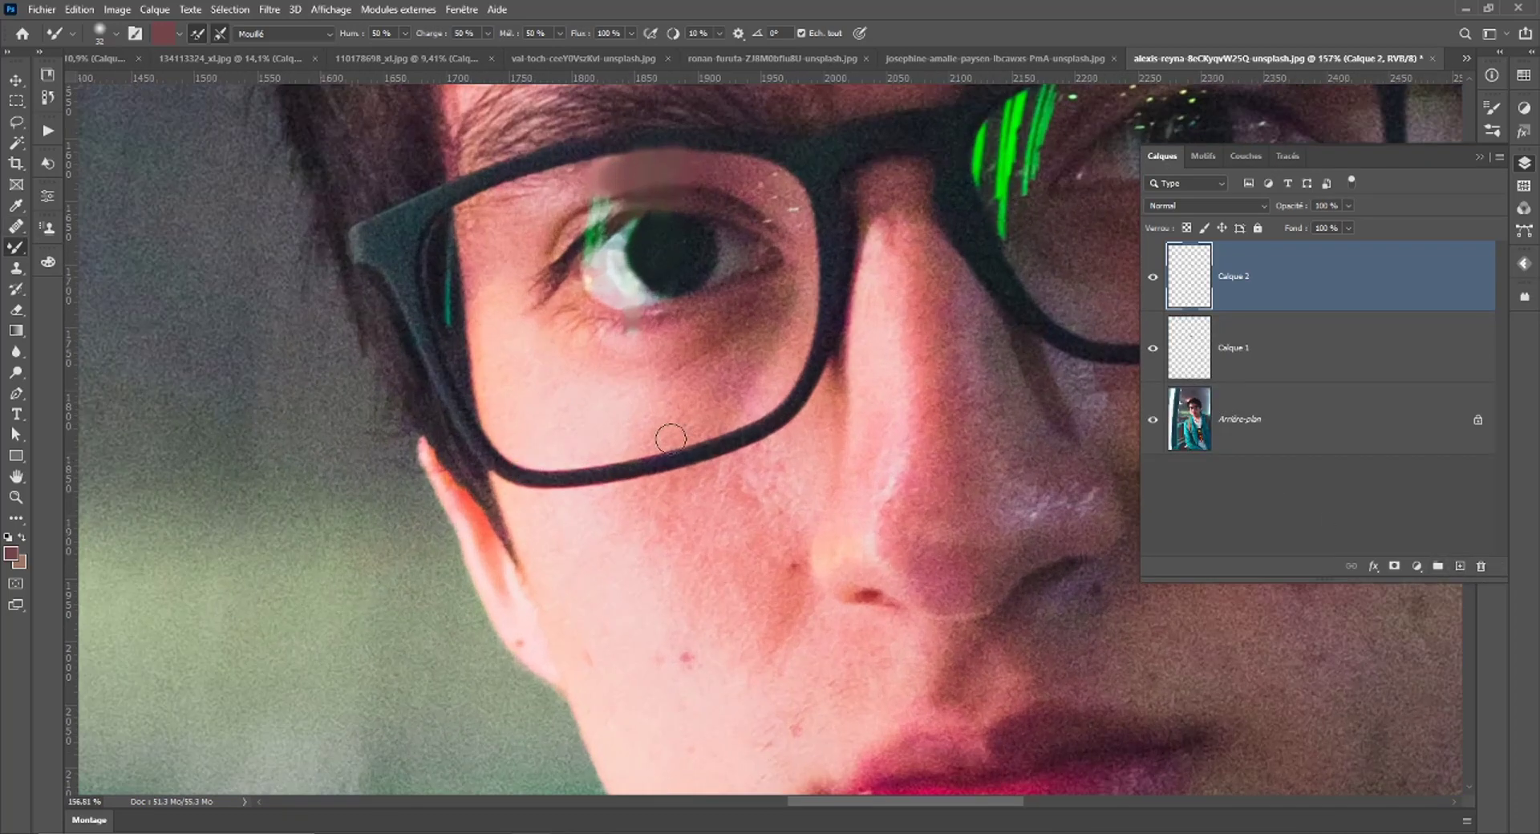
left_click(1220, 355)
scroll(532, 429, "up", 2)
scroll(550, 521, "up", 2)
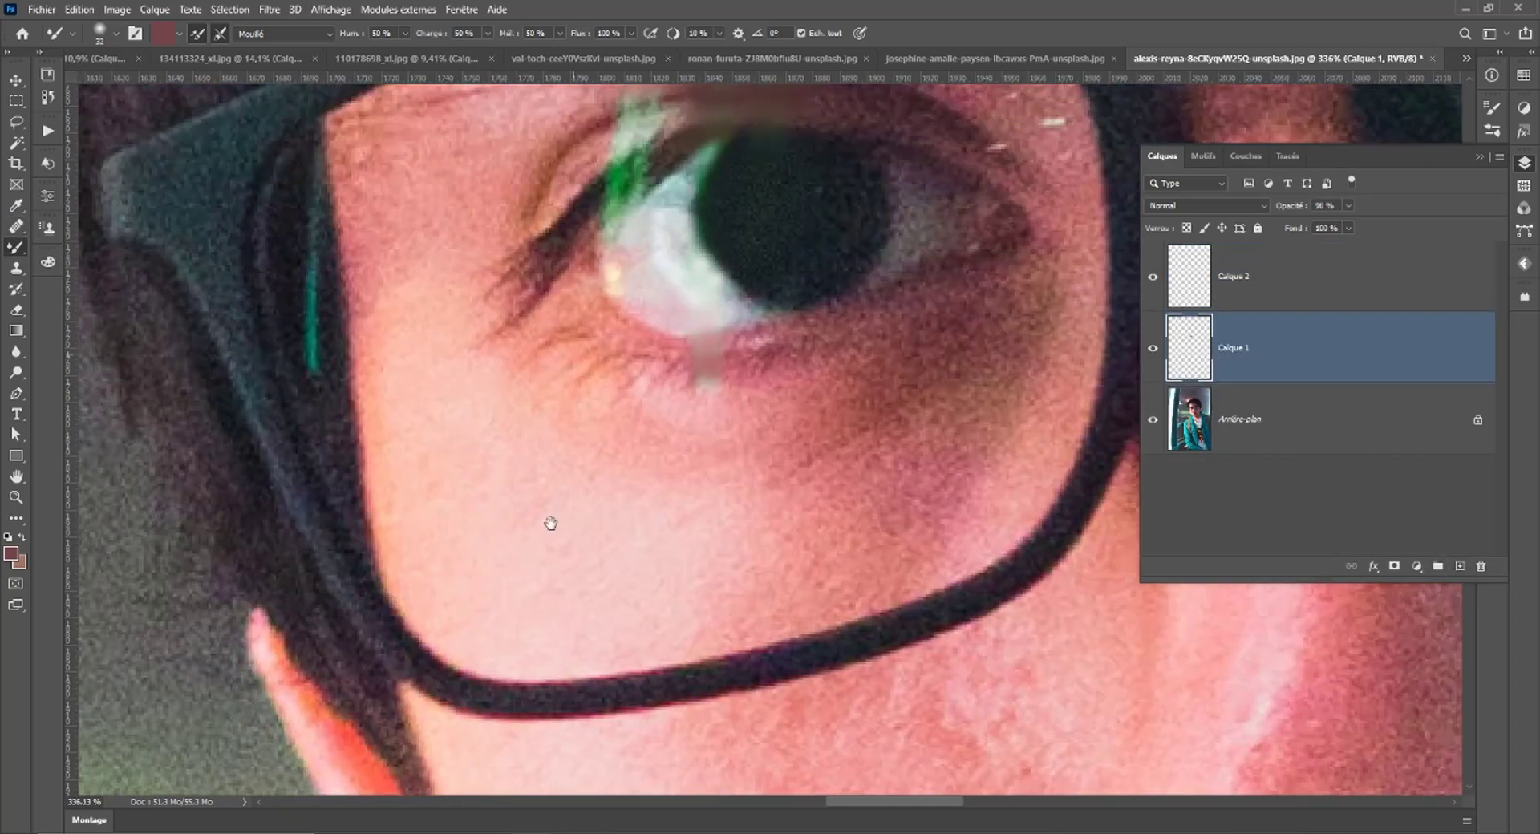
scroll(614, 523, "up", 1)
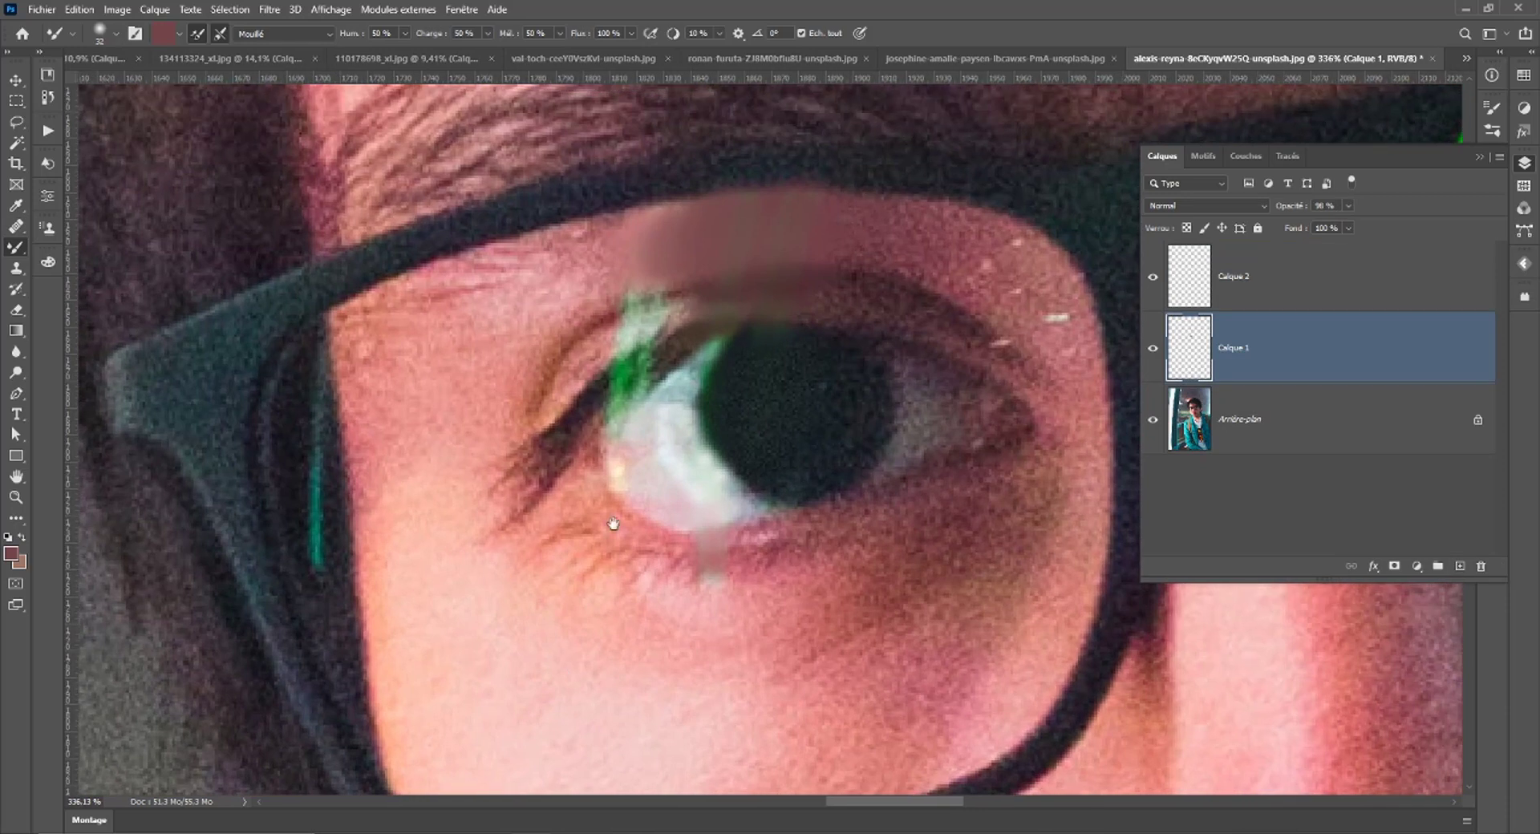
left_click(834, 237, "alt")
left_click(1255, 280)
left_click(1281, 341)
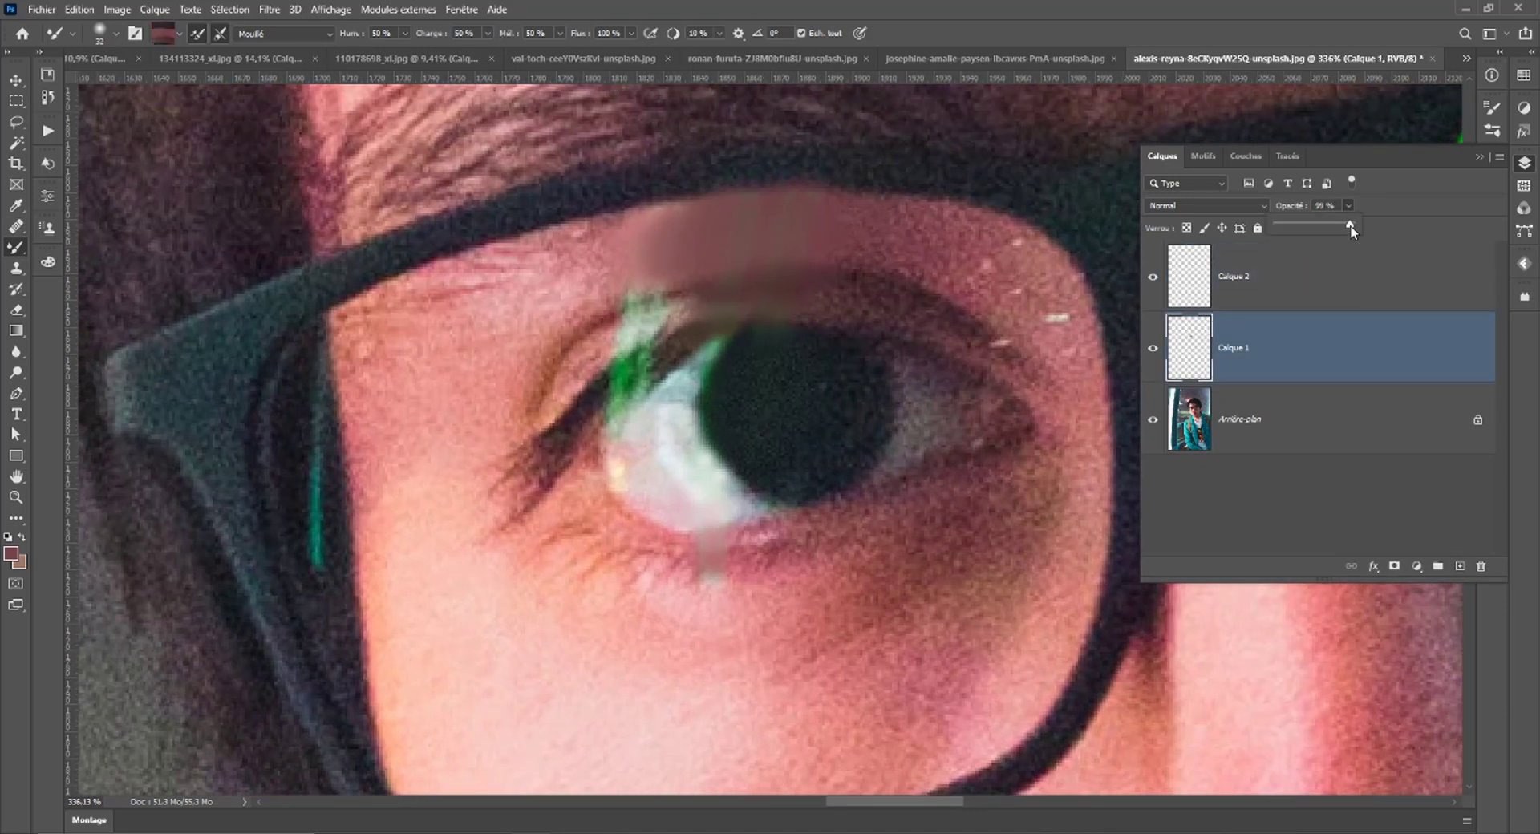
left_click_drag(1353, 230, 1357, 230)
left_click(880, 247)
left_click_drag(708, 251, 613, 274)
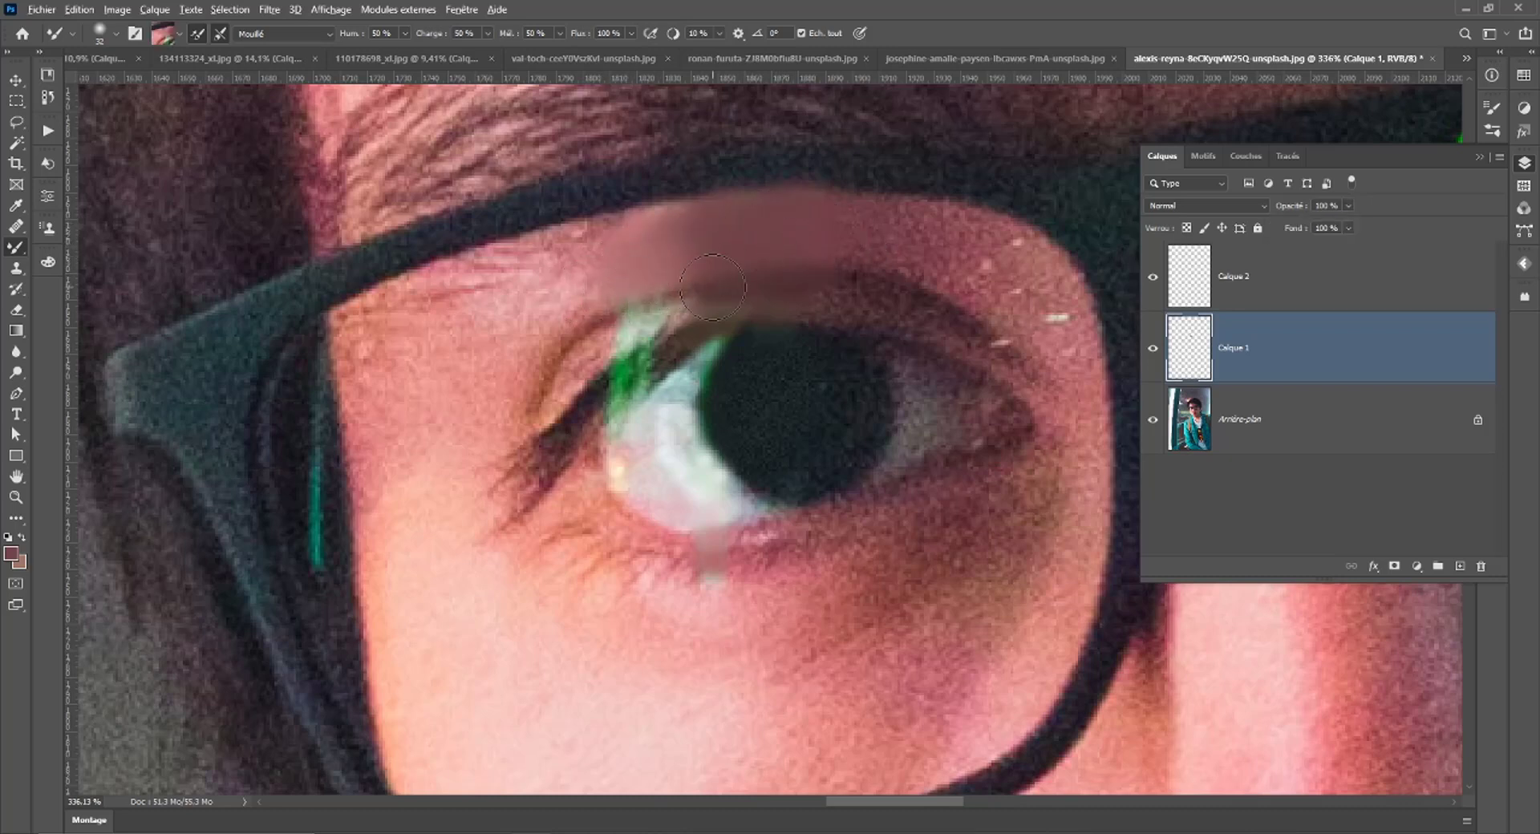
left_click(609, 339, "alt")
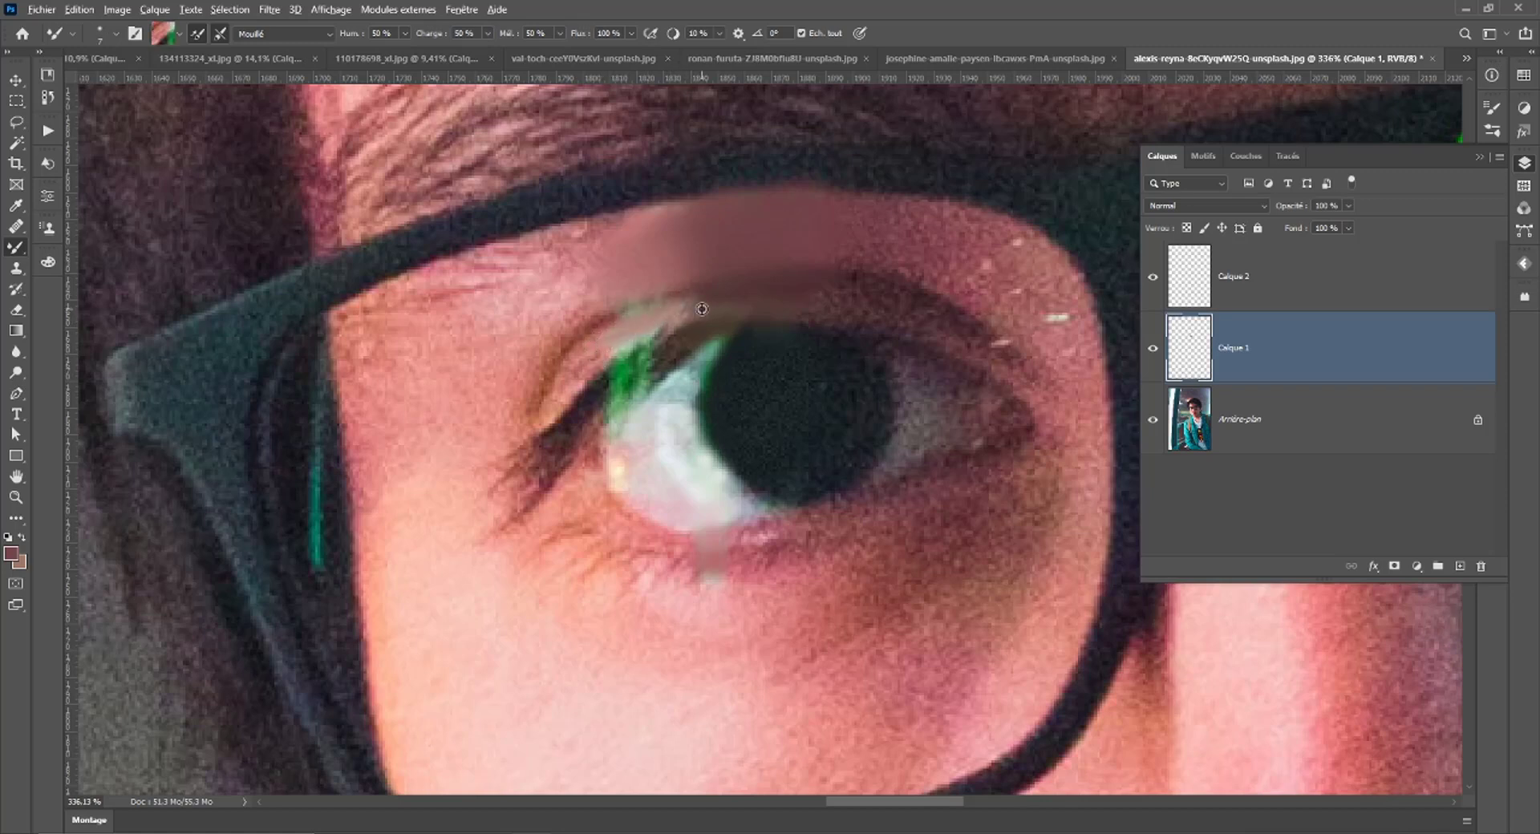
Switch to the regular Brush tool and sample the skin tones and dark brown lash colour.
right_click(16, 247)
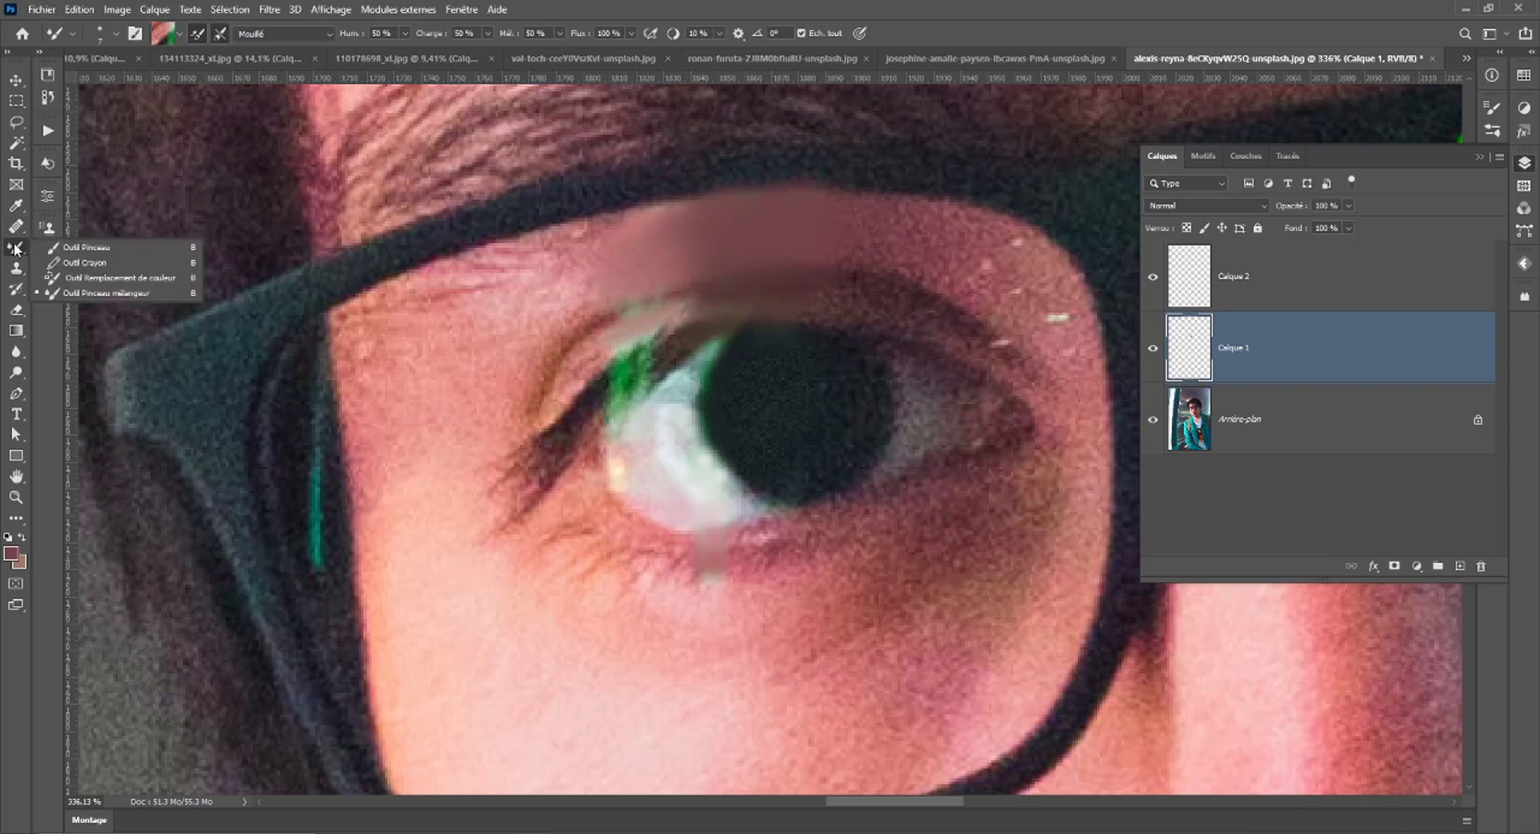
left_click(68, 248)
left_click_drag(649, 377, 596, 351)
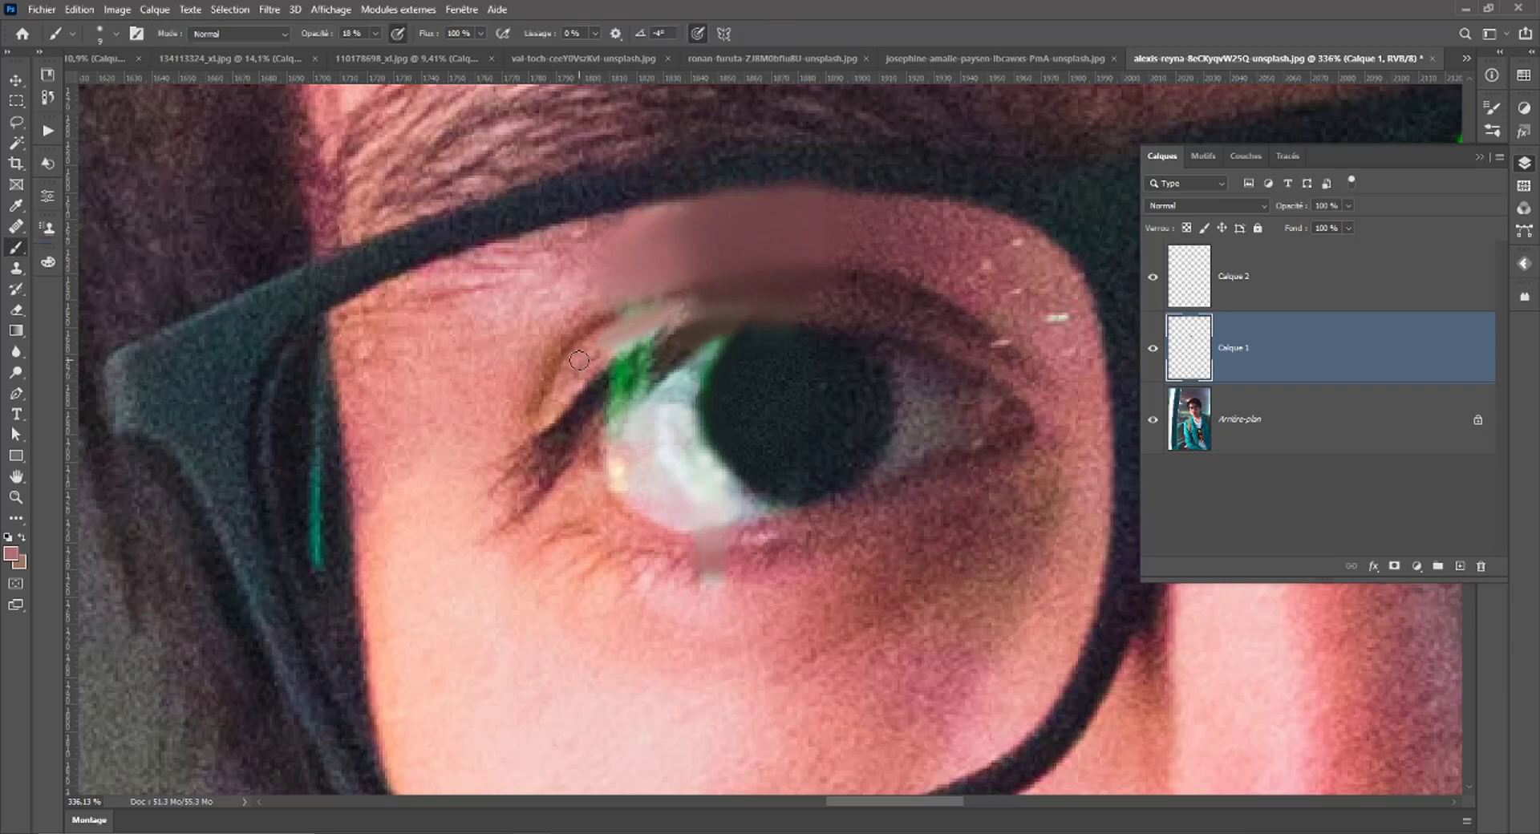
left_click(700, 267, "alt")
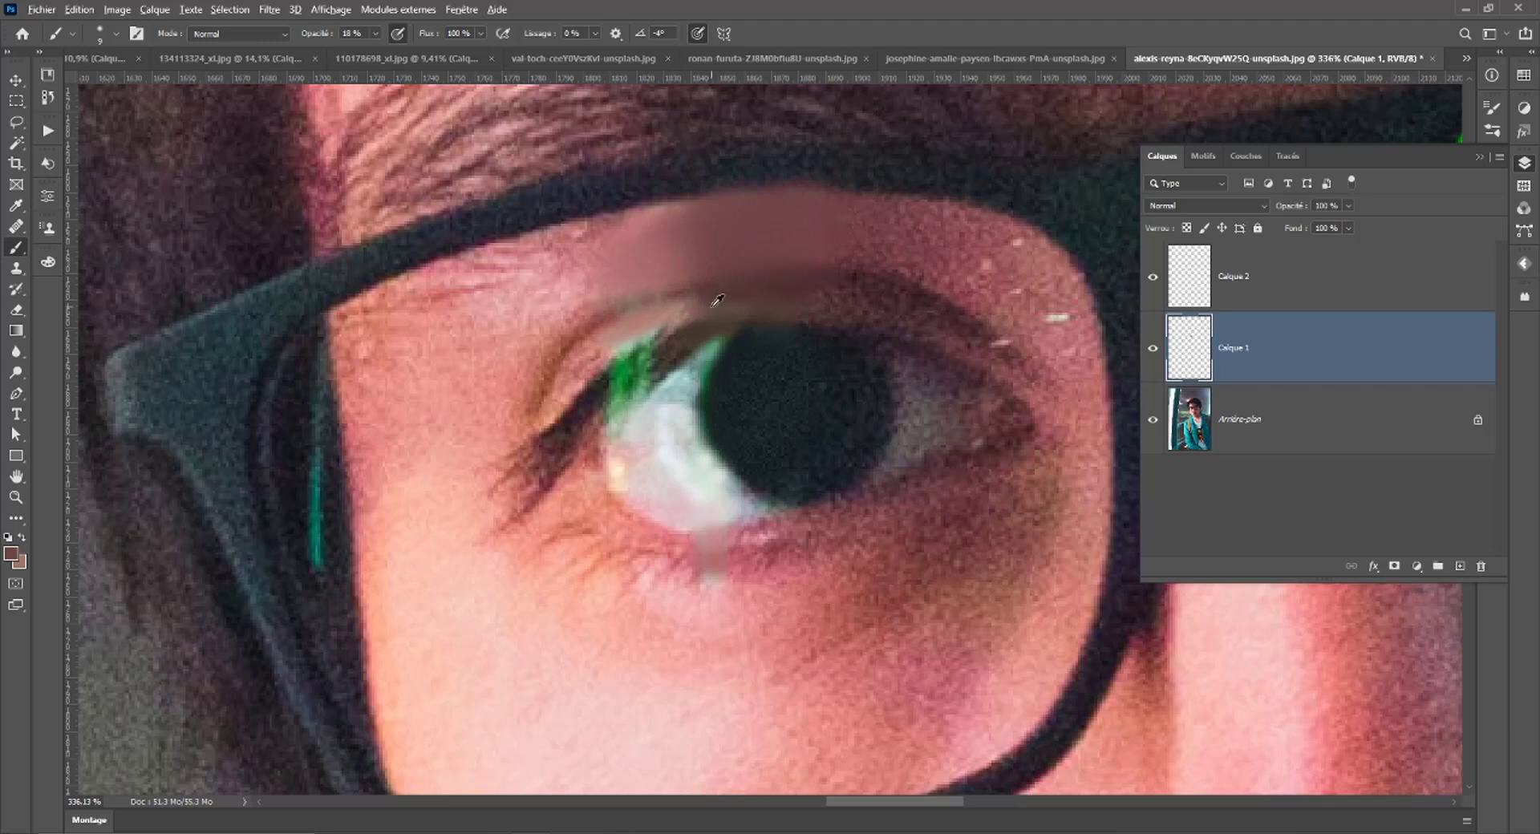
left_click_drag(730, 297, 742, 295)
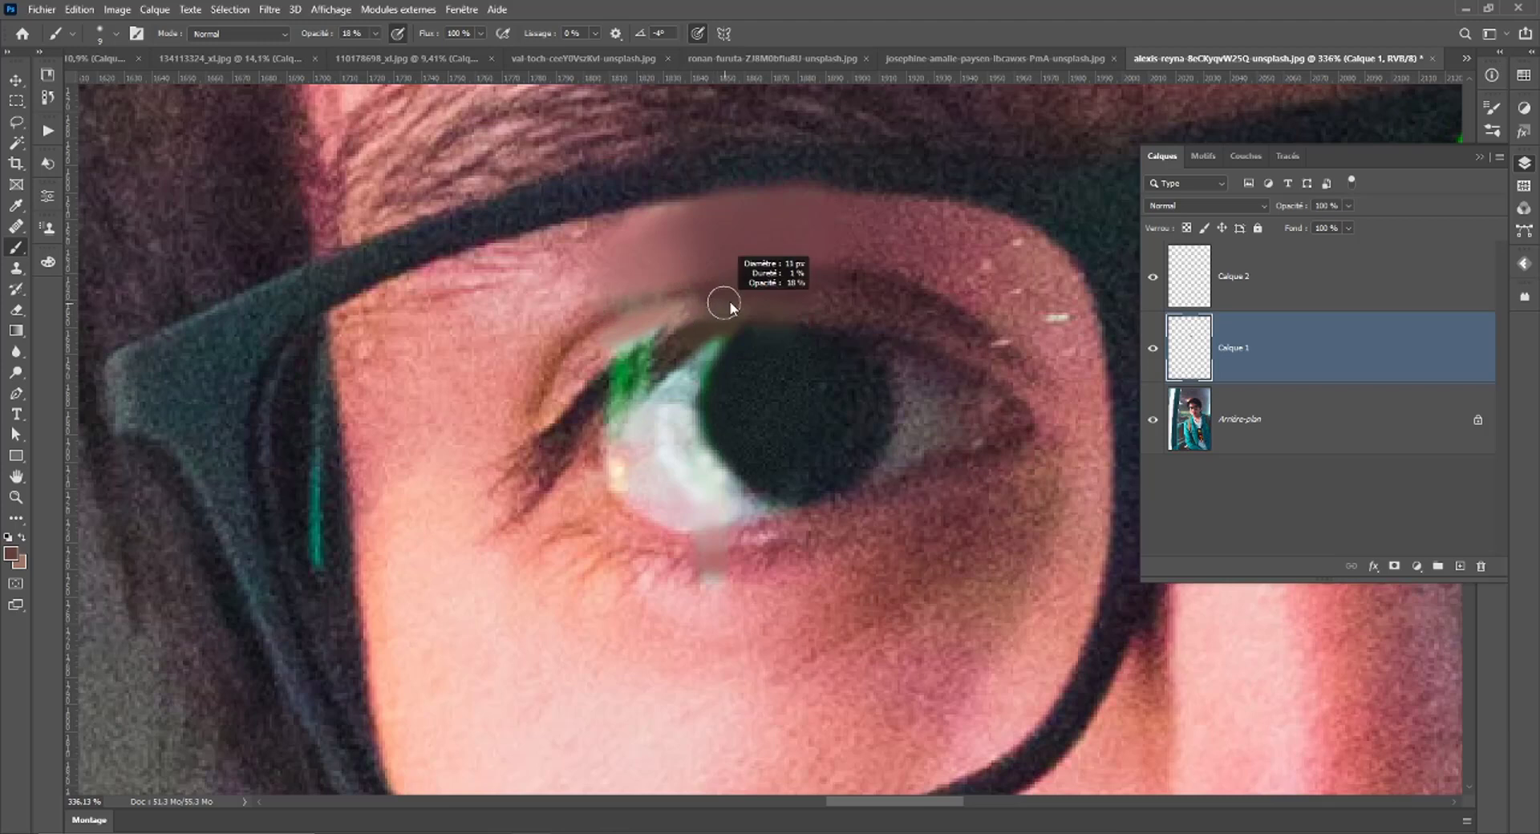
left_click(637, 320, "alt")
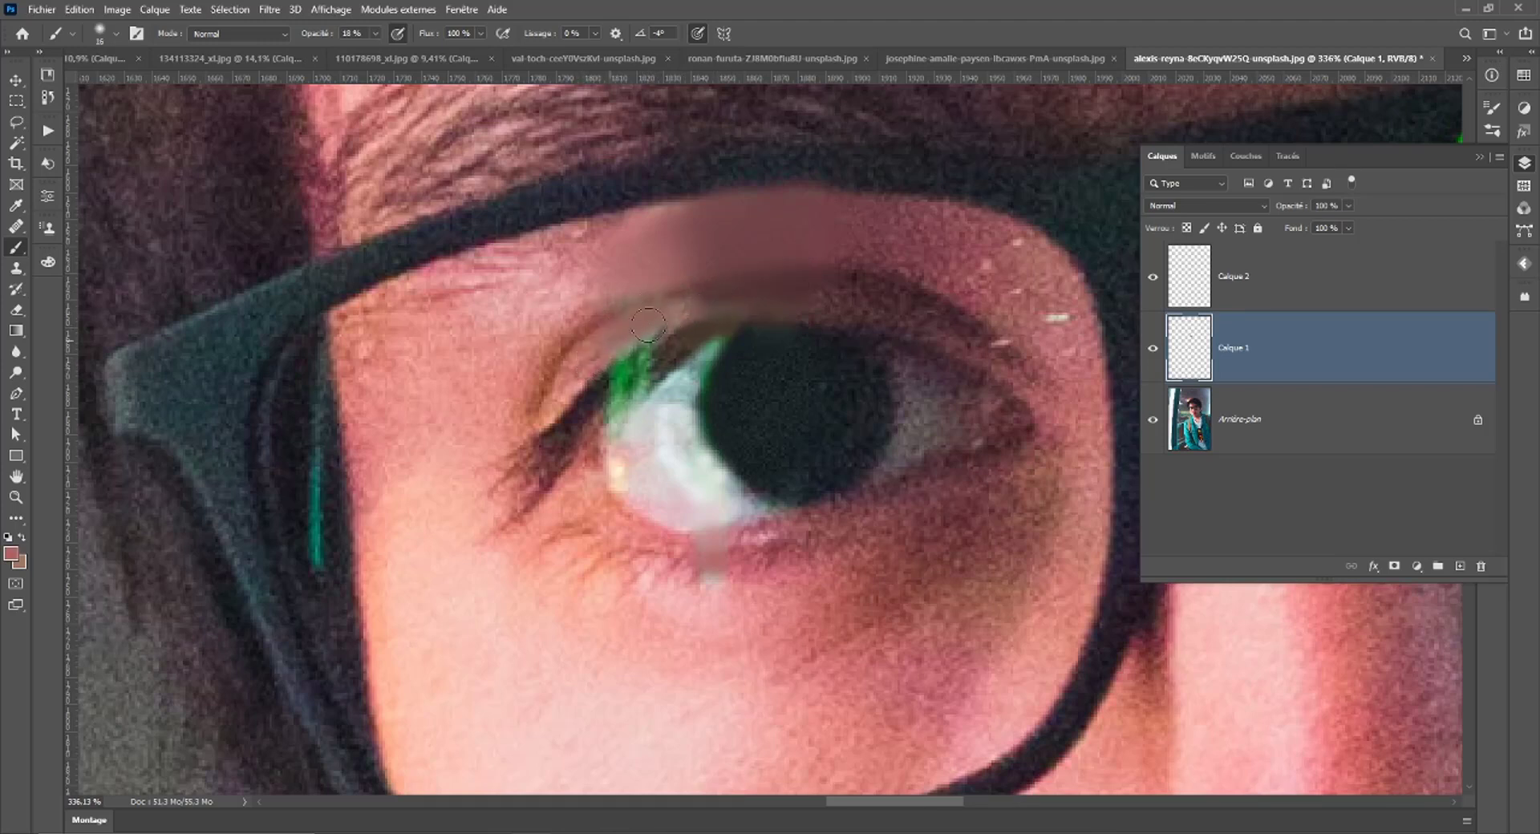
left_click(669, 363, "alt")
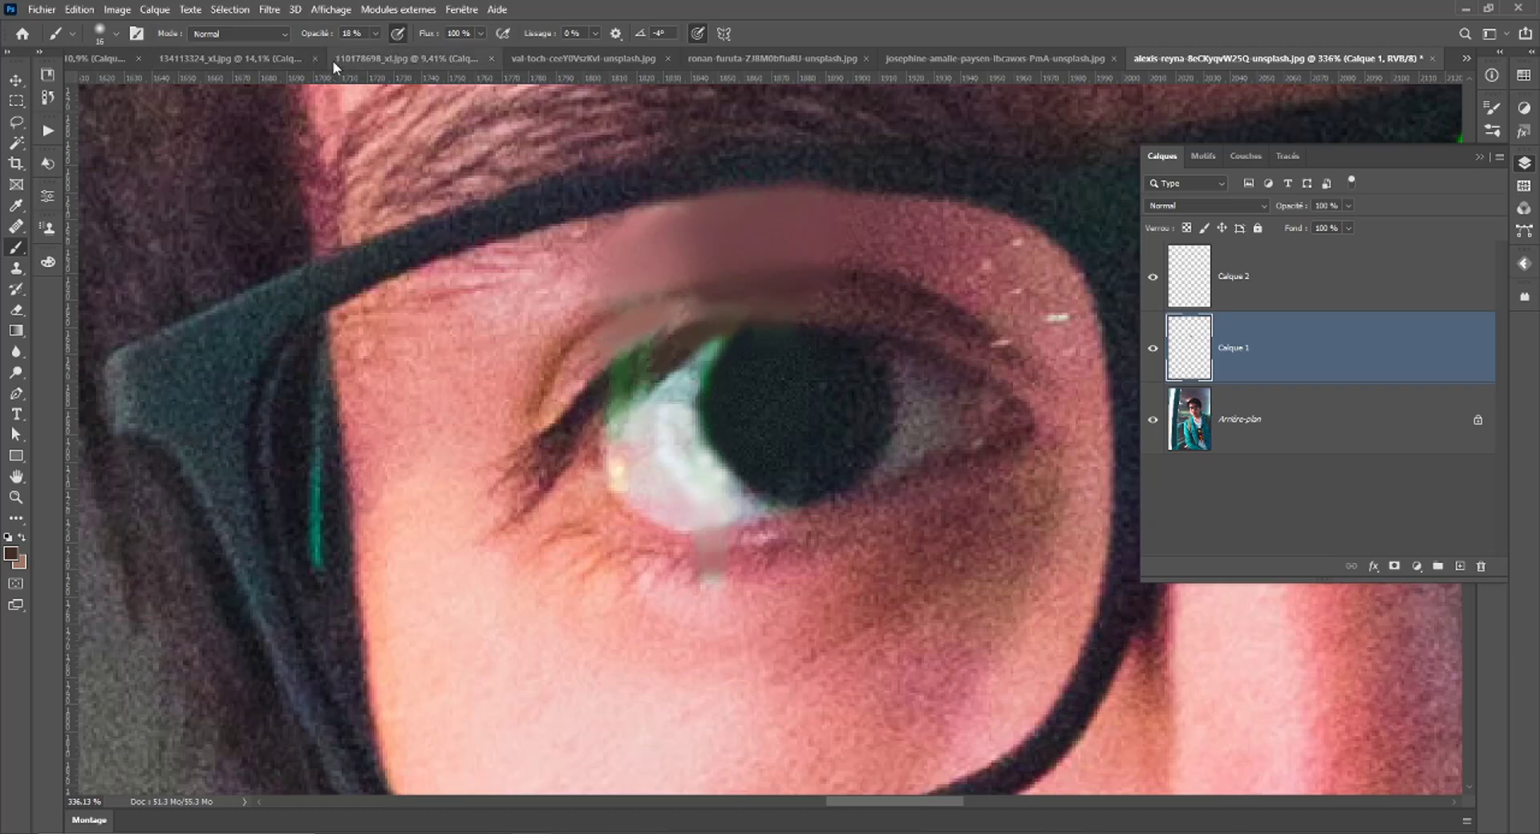
Paint over the green fringe above the left iris at 31% opacity on Calque 1.
left_click_drag(382, 55, 386, 55)
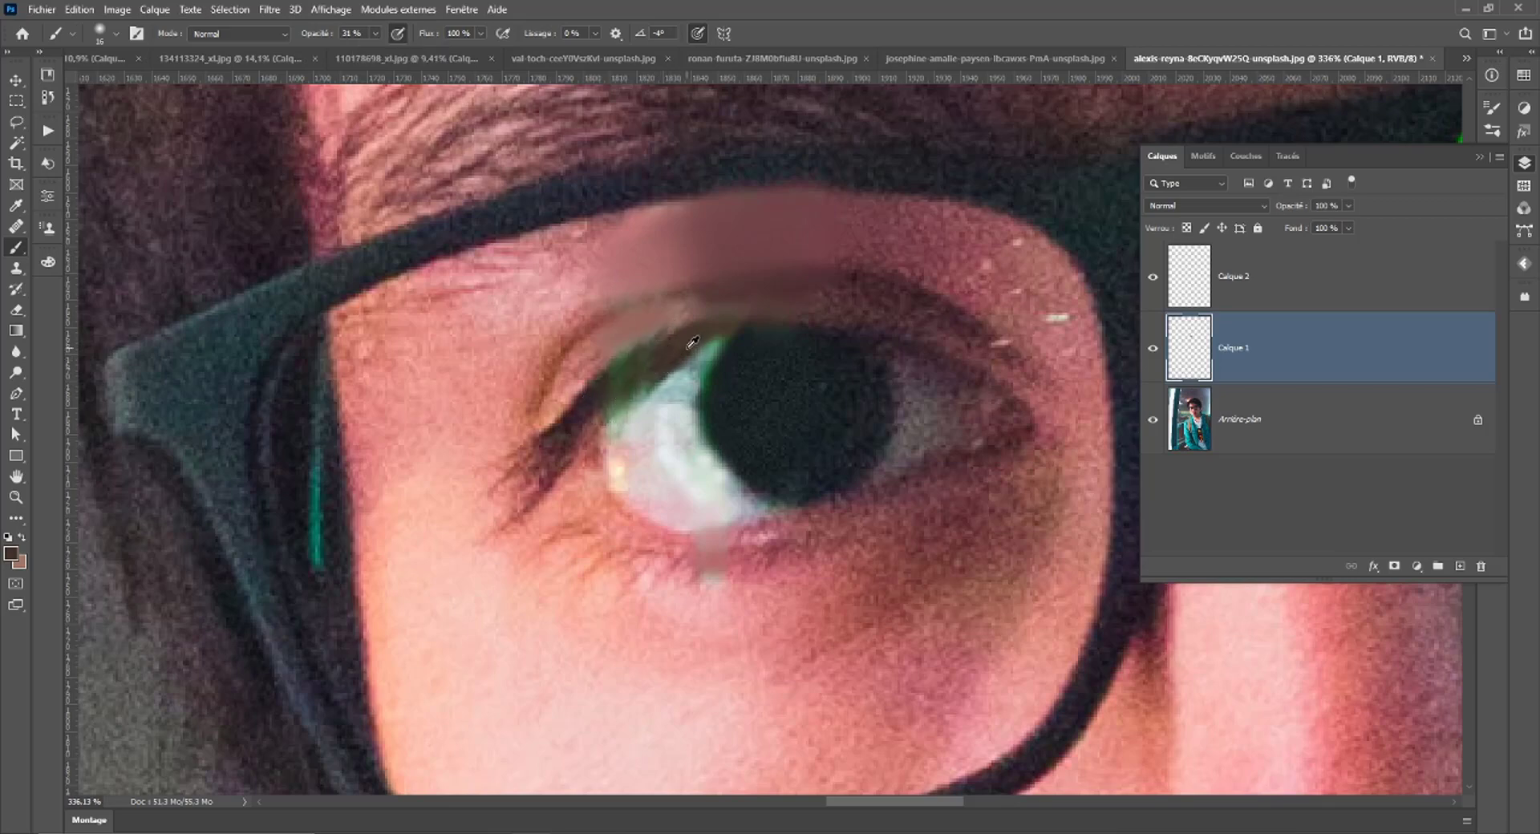
left_click_drag(677, 351, 593, 399)
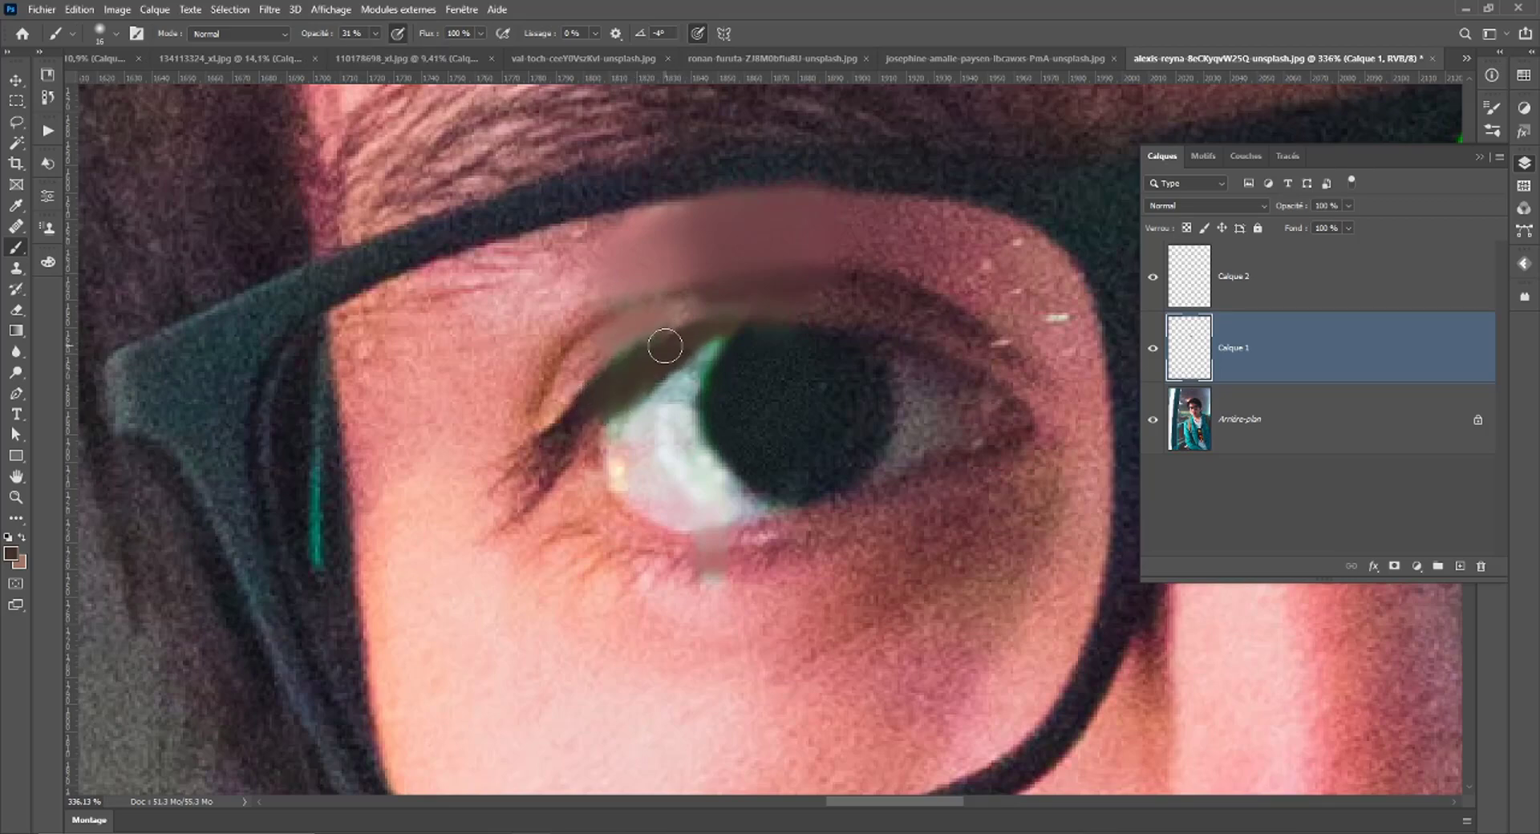
scroll(600, 441, "down", 5)
scroll(600, 441, "down", 2)
scroll(600, 441, "down", 4)
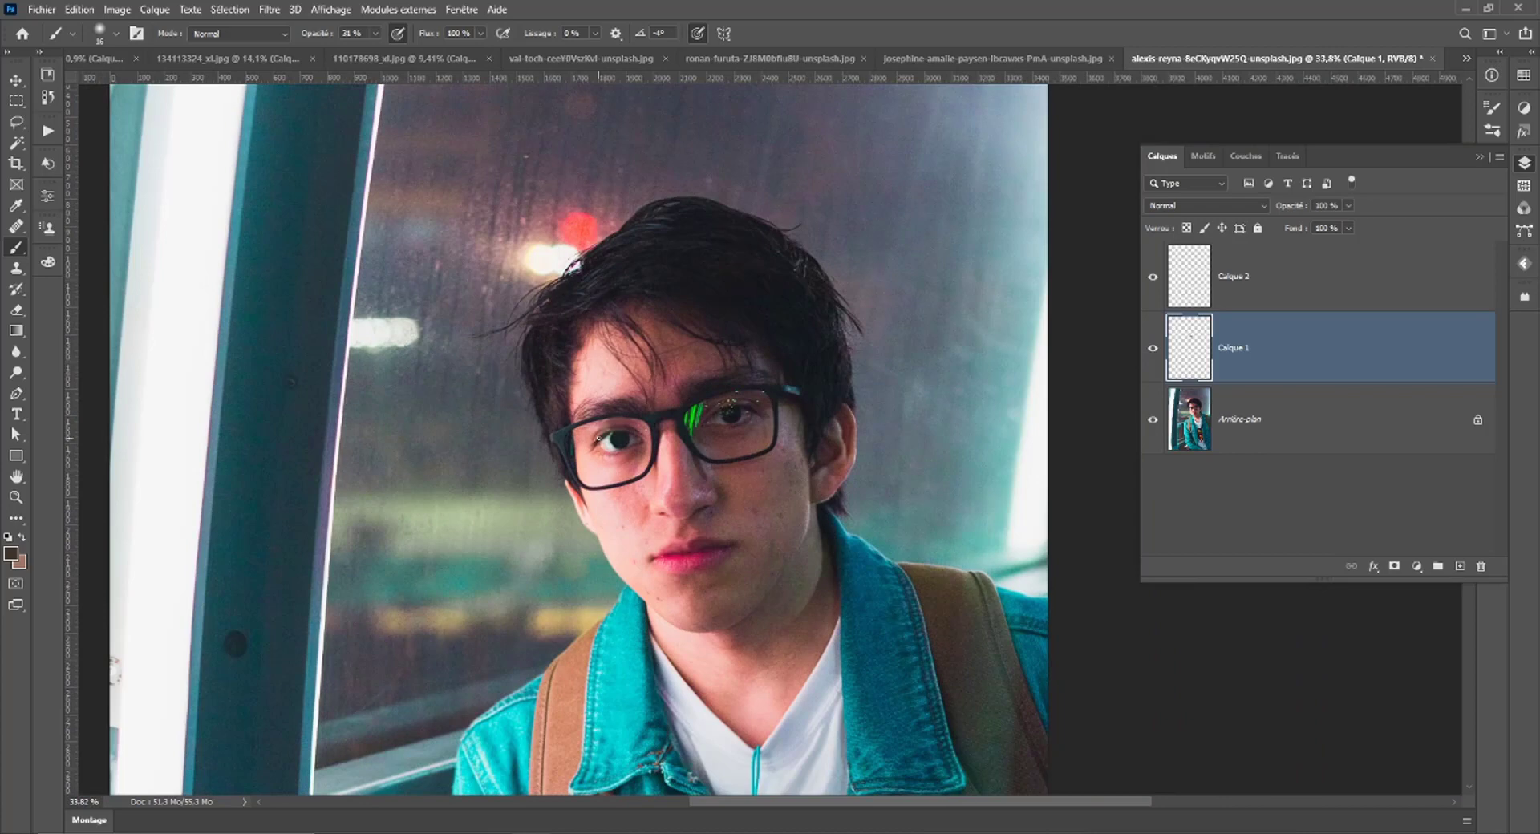
scroll(600, 441, "up", 1)
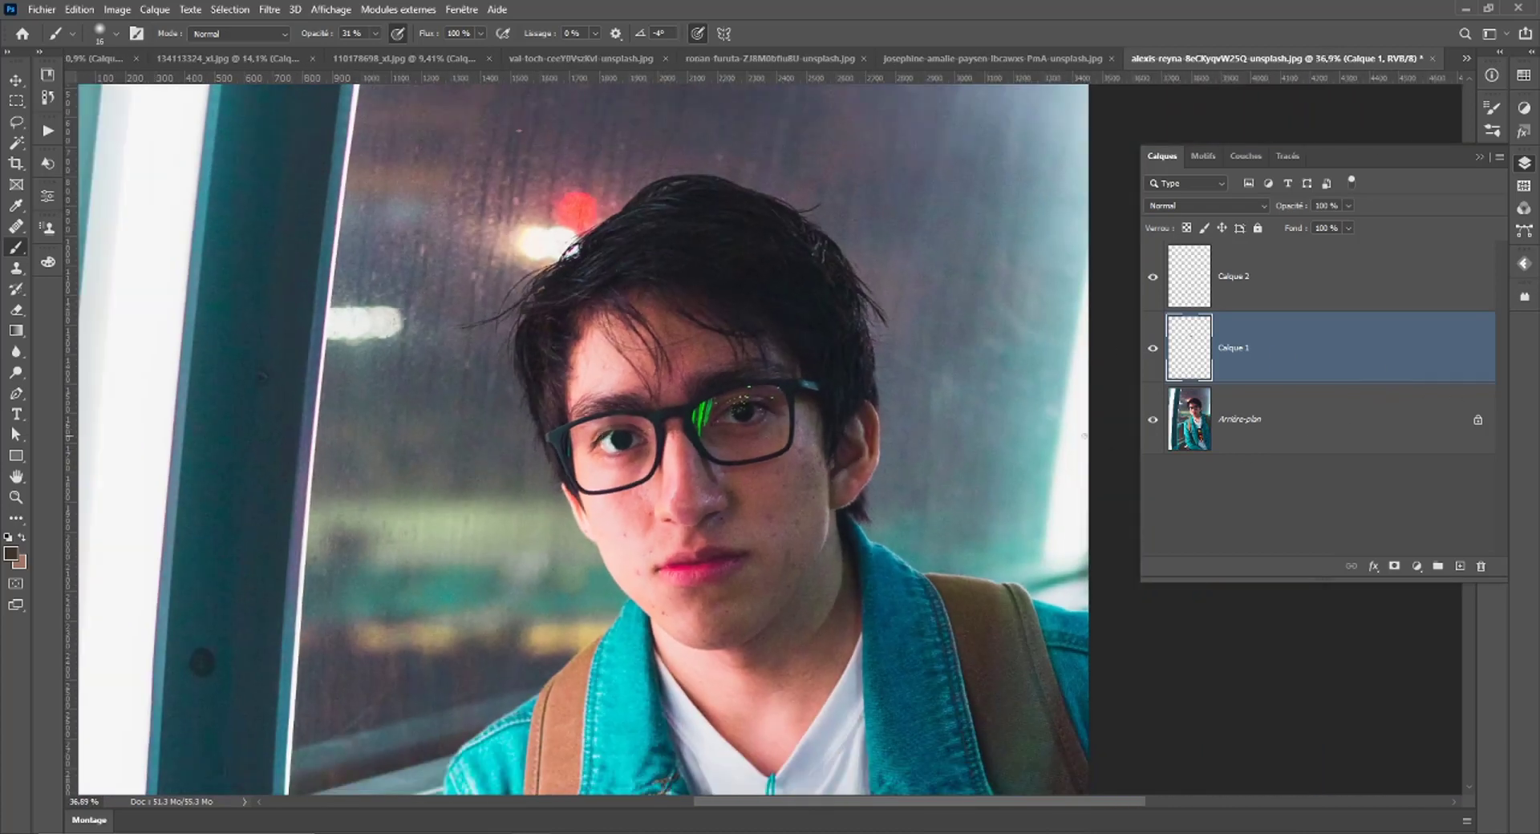
scroll(887, 466, "up", 1)
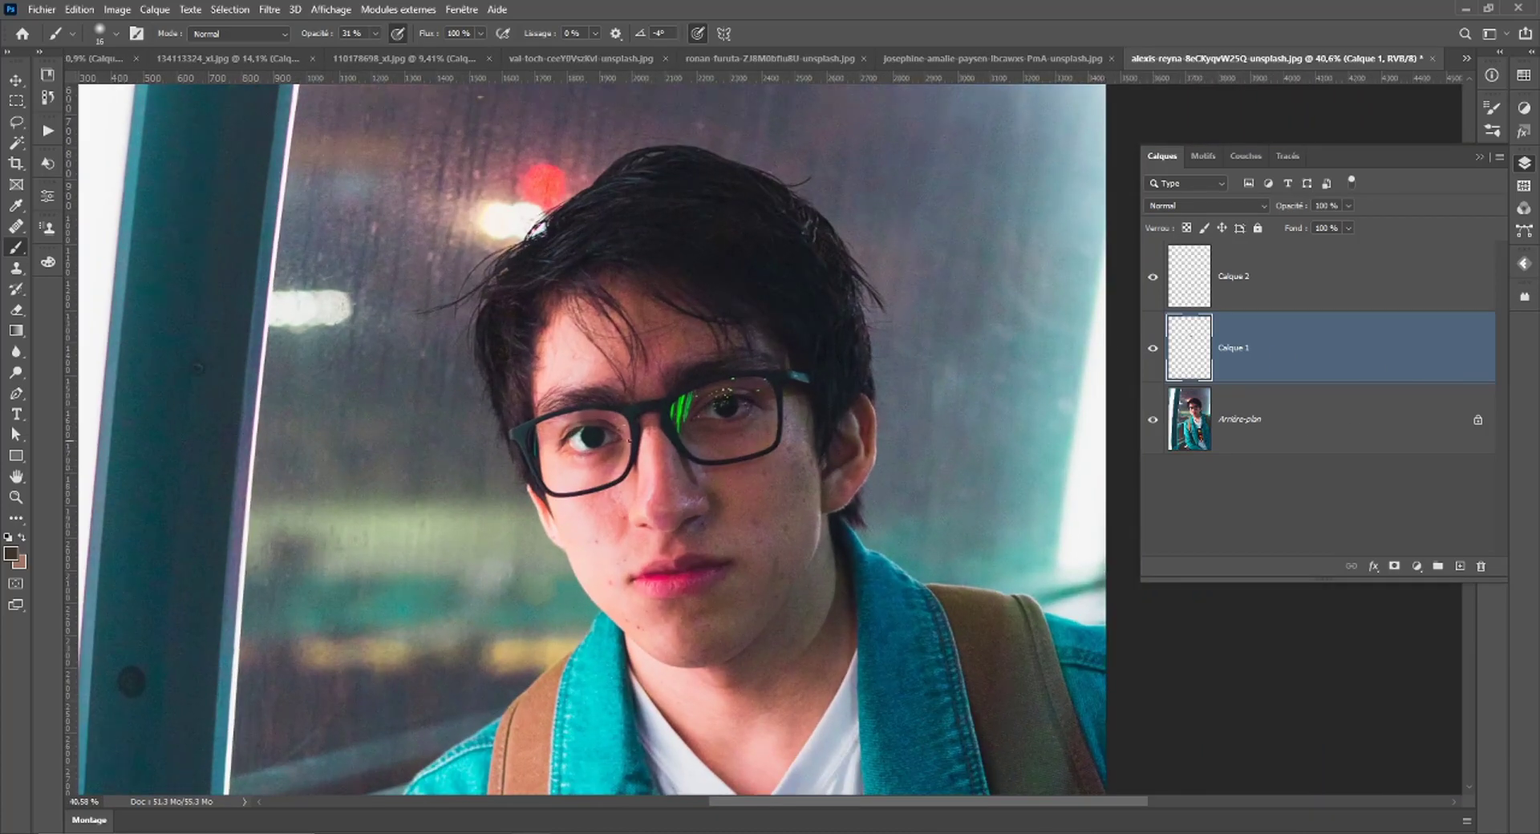
Make Calque 2 active with white paint, brush hardness 74% and opacity 100%.
left_click(1330, 273)
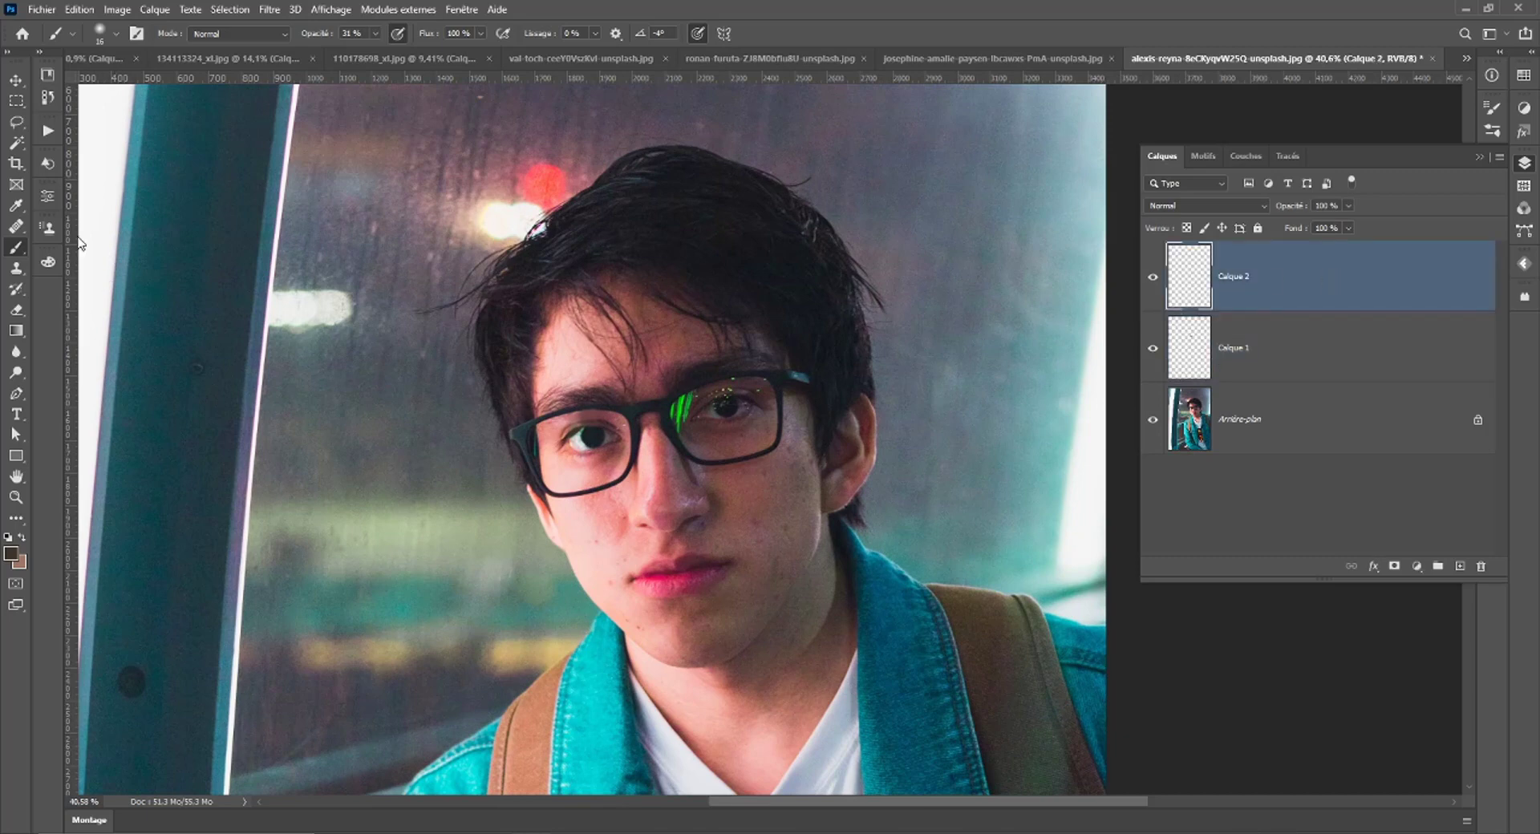
key("d")
key("x")
left_click_drag(591, 464, 594, 455)
left_click_drag(610, 439, 603, 437)
right_click(601, 441)
left_click(769, 362)
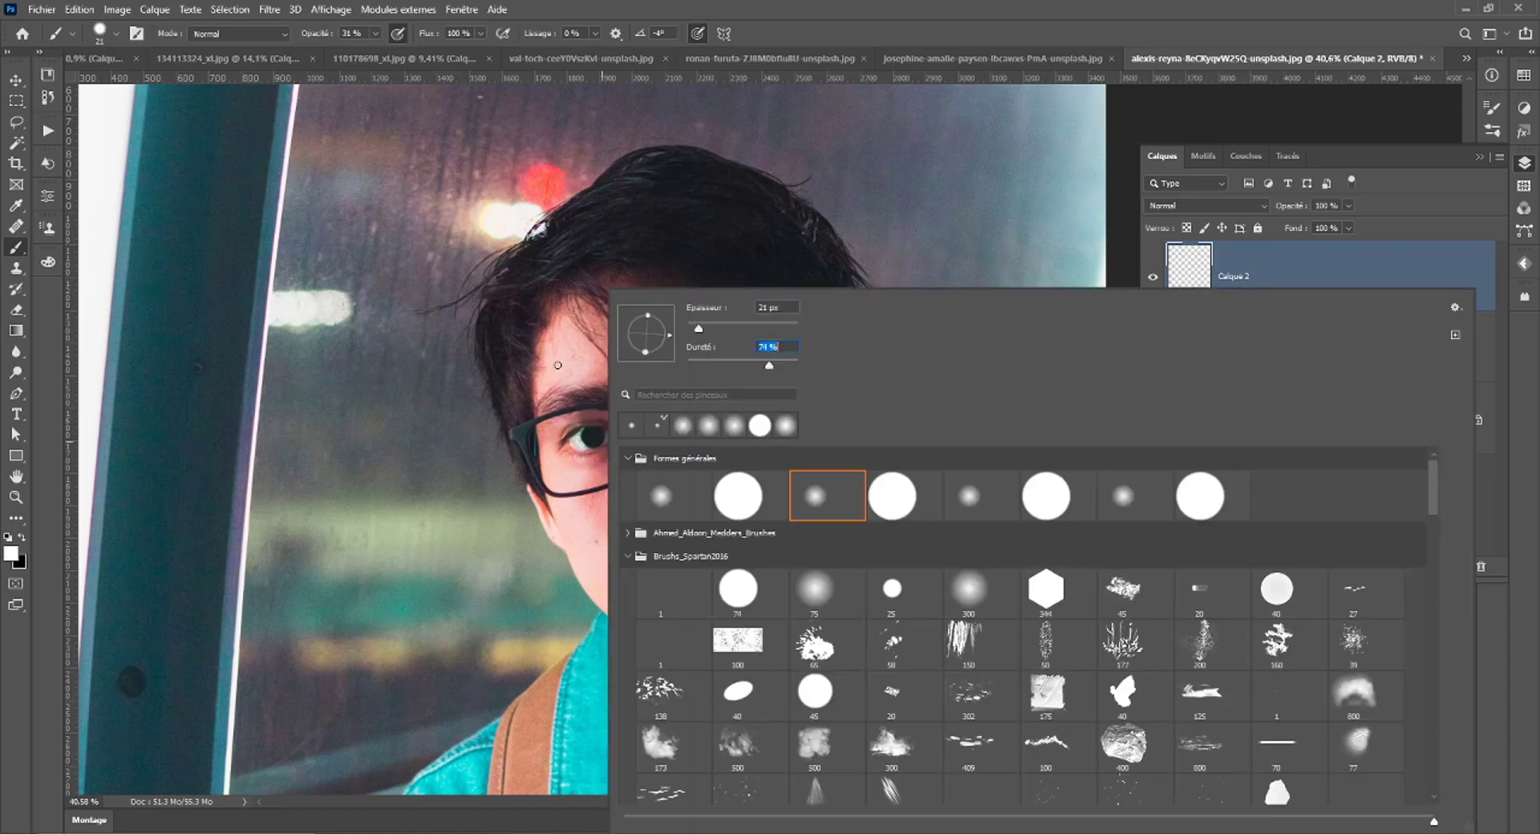
left_click(373, 35)
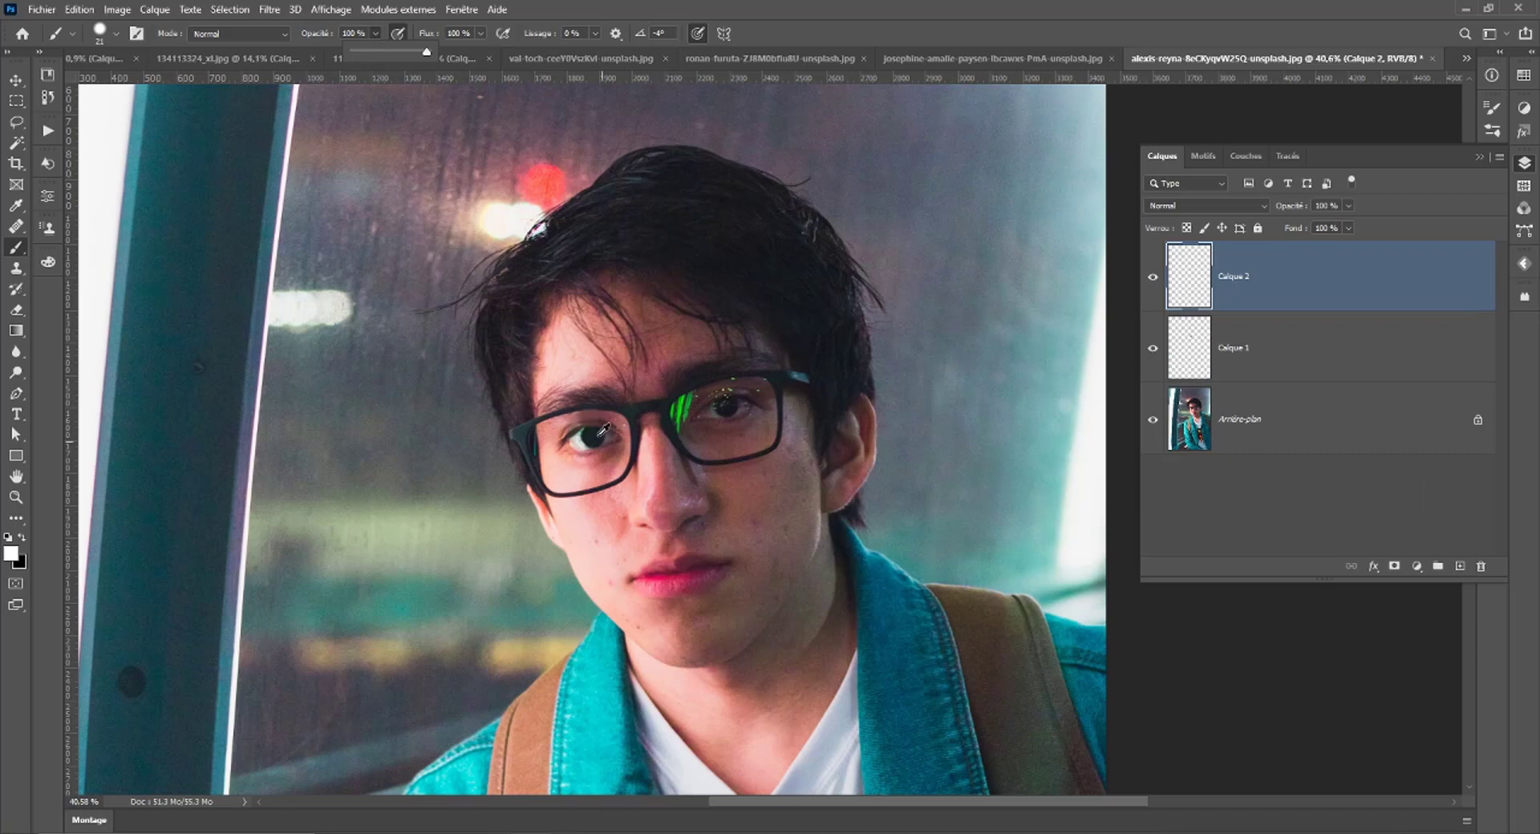
Resize the brush to 11 px for the pupil catchlight.
right_click(603, 429, "alt")
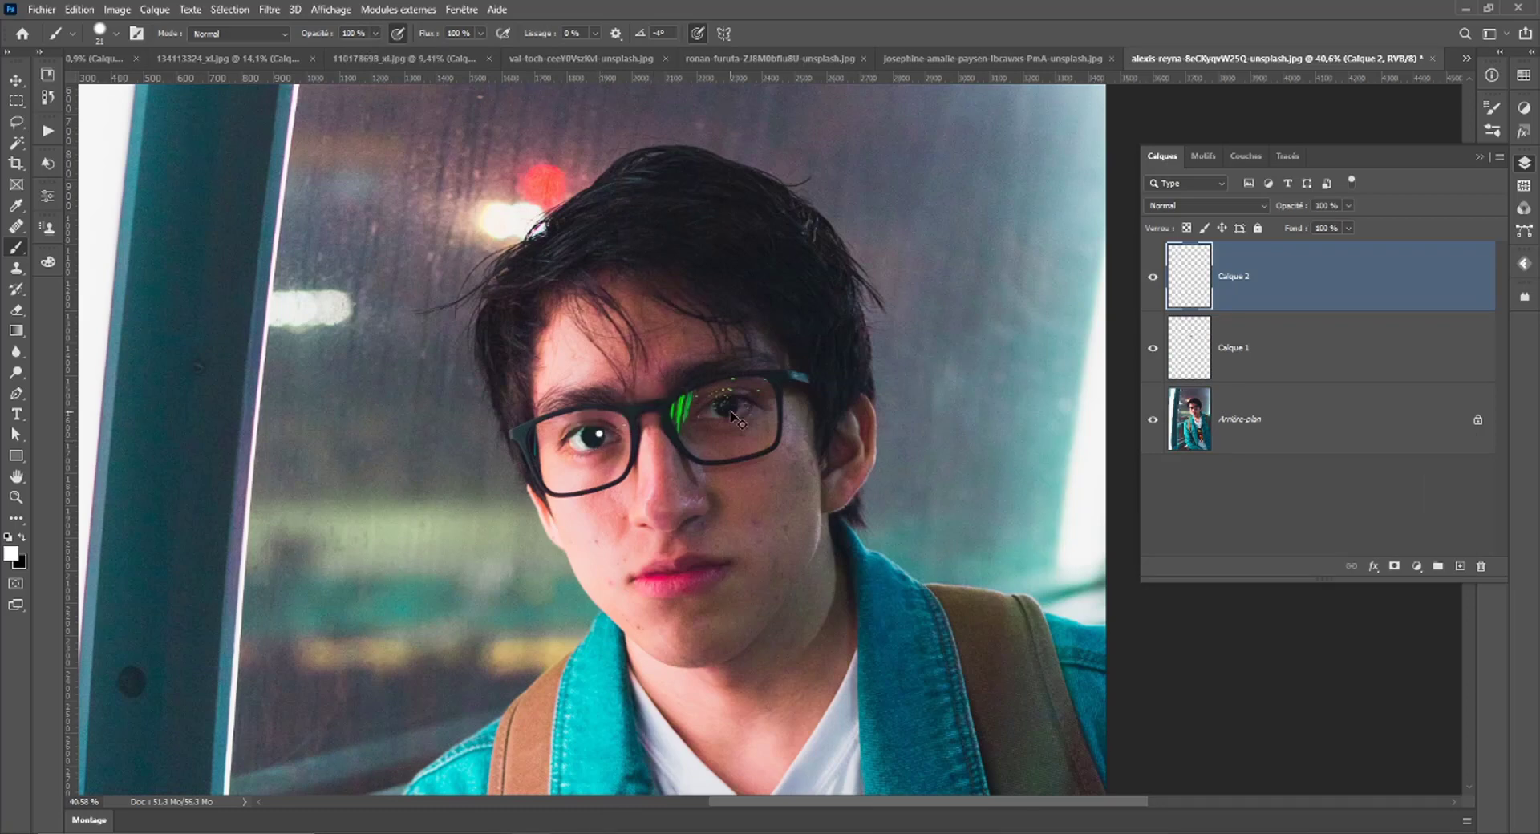
scroll(601, 443, "up", 5)
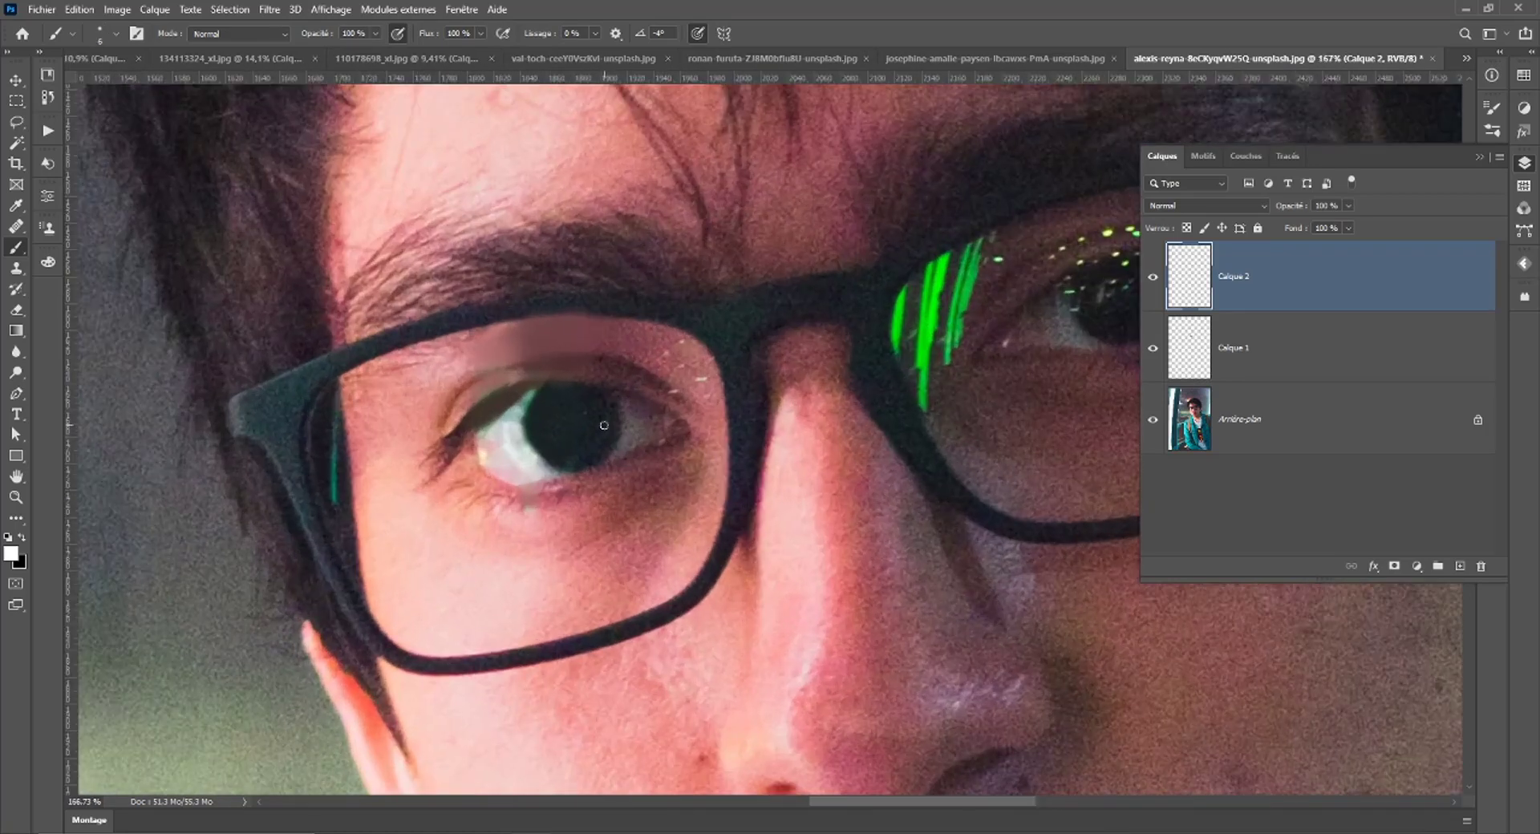
right_click(598, 408, "alt")
scroll(835, 321, "down", 3)
scroll(622, 469, "down", 3)
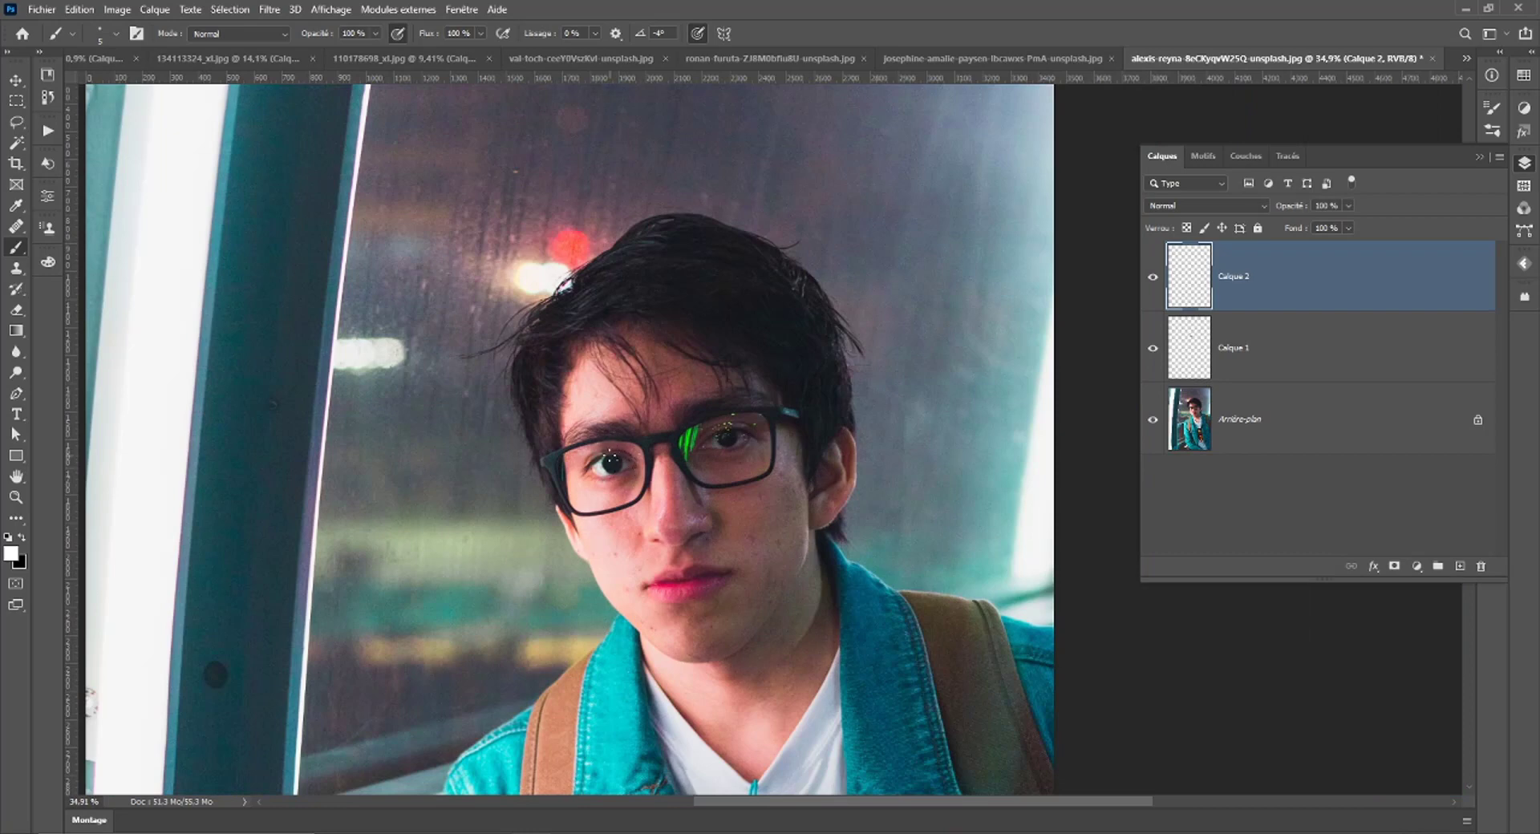
scroll(612, 461, "up", 3)
right_click(619, 461, "alt")
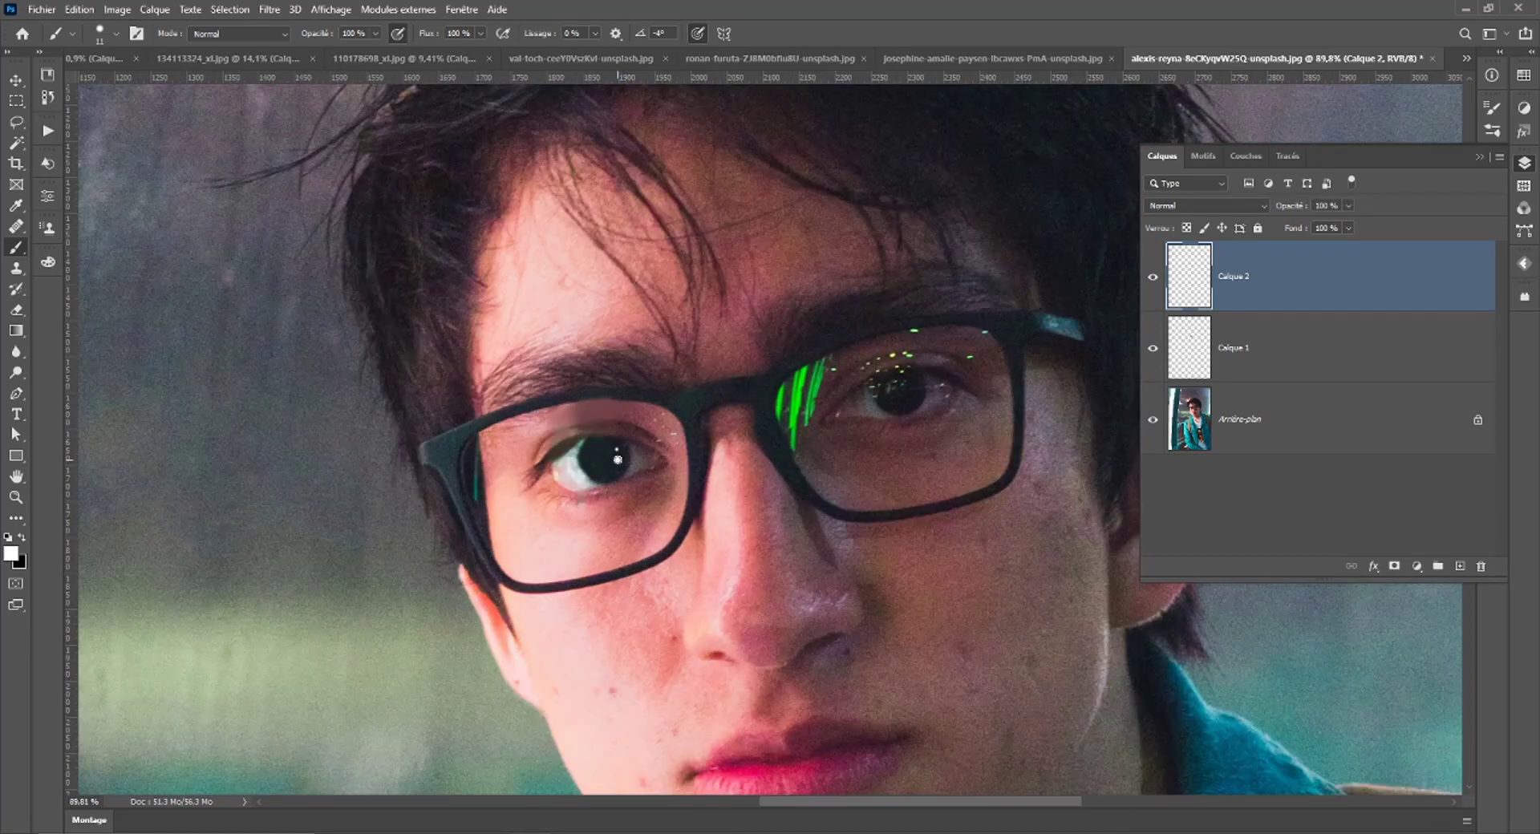
scroll(656, 467, "down", 4)
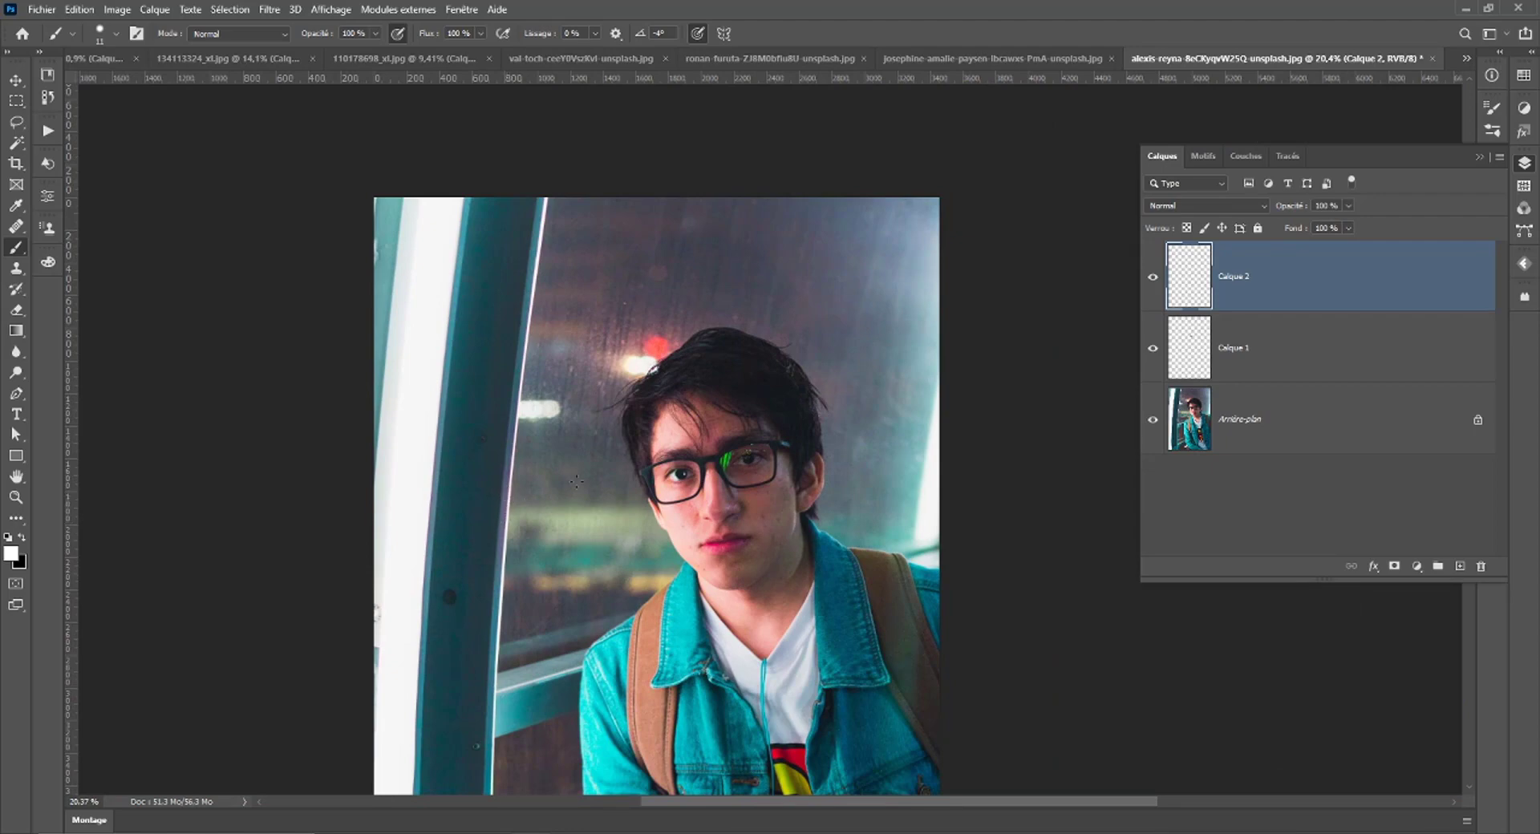
scroll(684, 503, "up", 5)
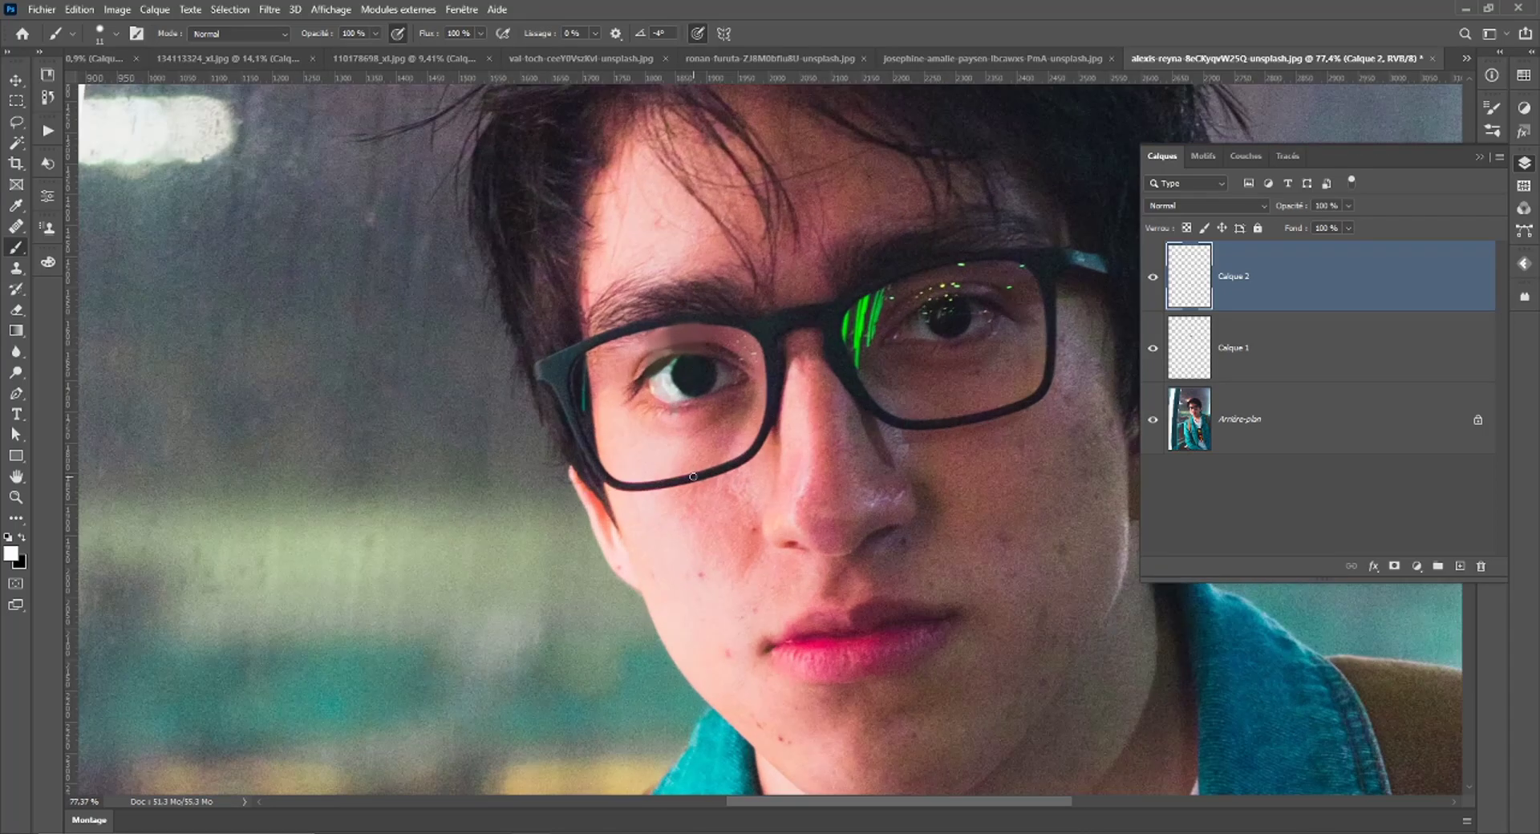
Open the brush presets and collapse the Brushs_Spartan2016 set.
right_click(678, 291)
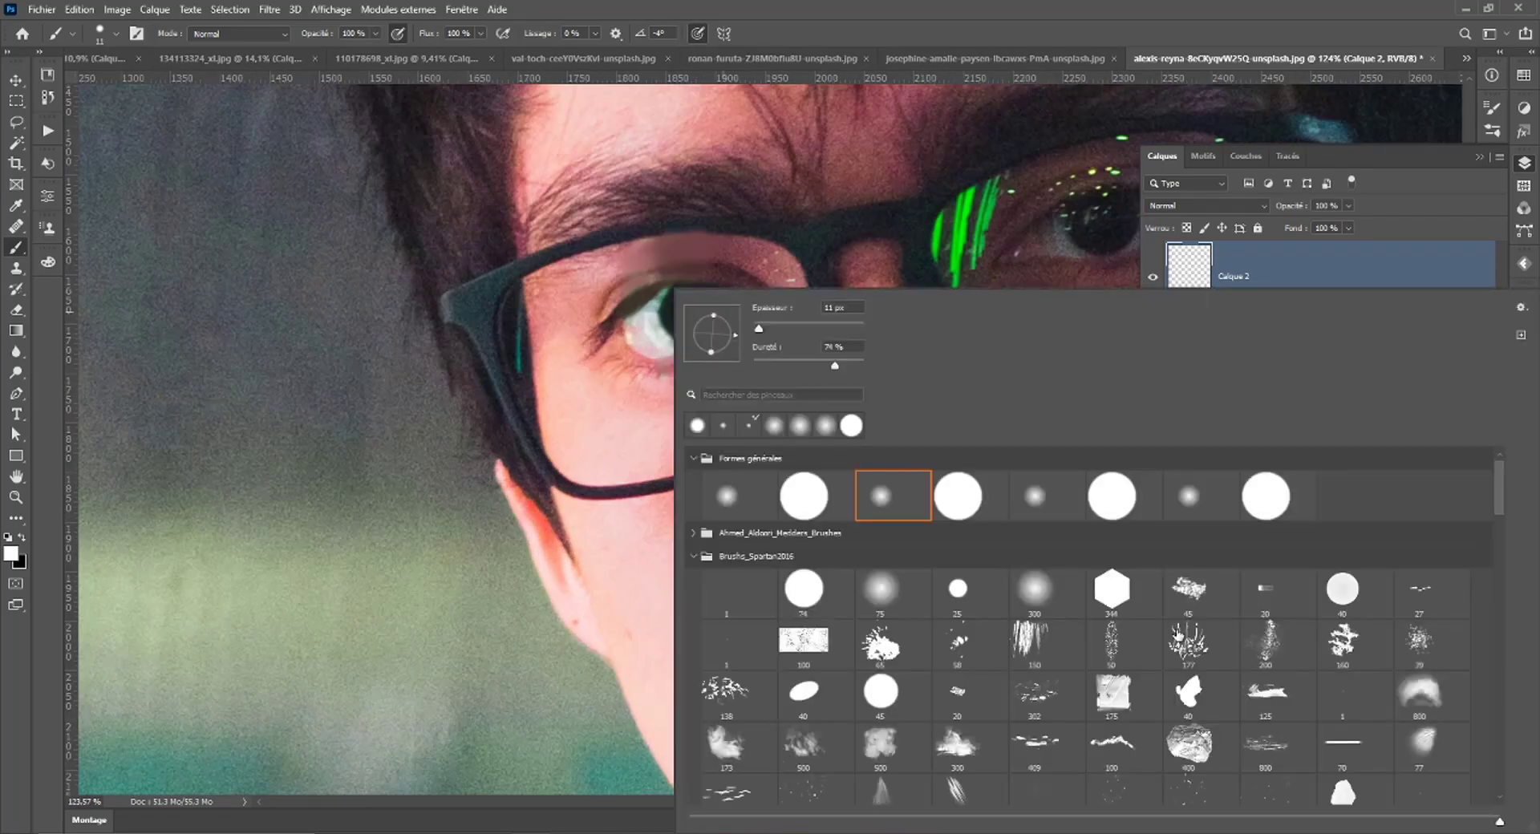
scroll(1187, 706, "down", 3)
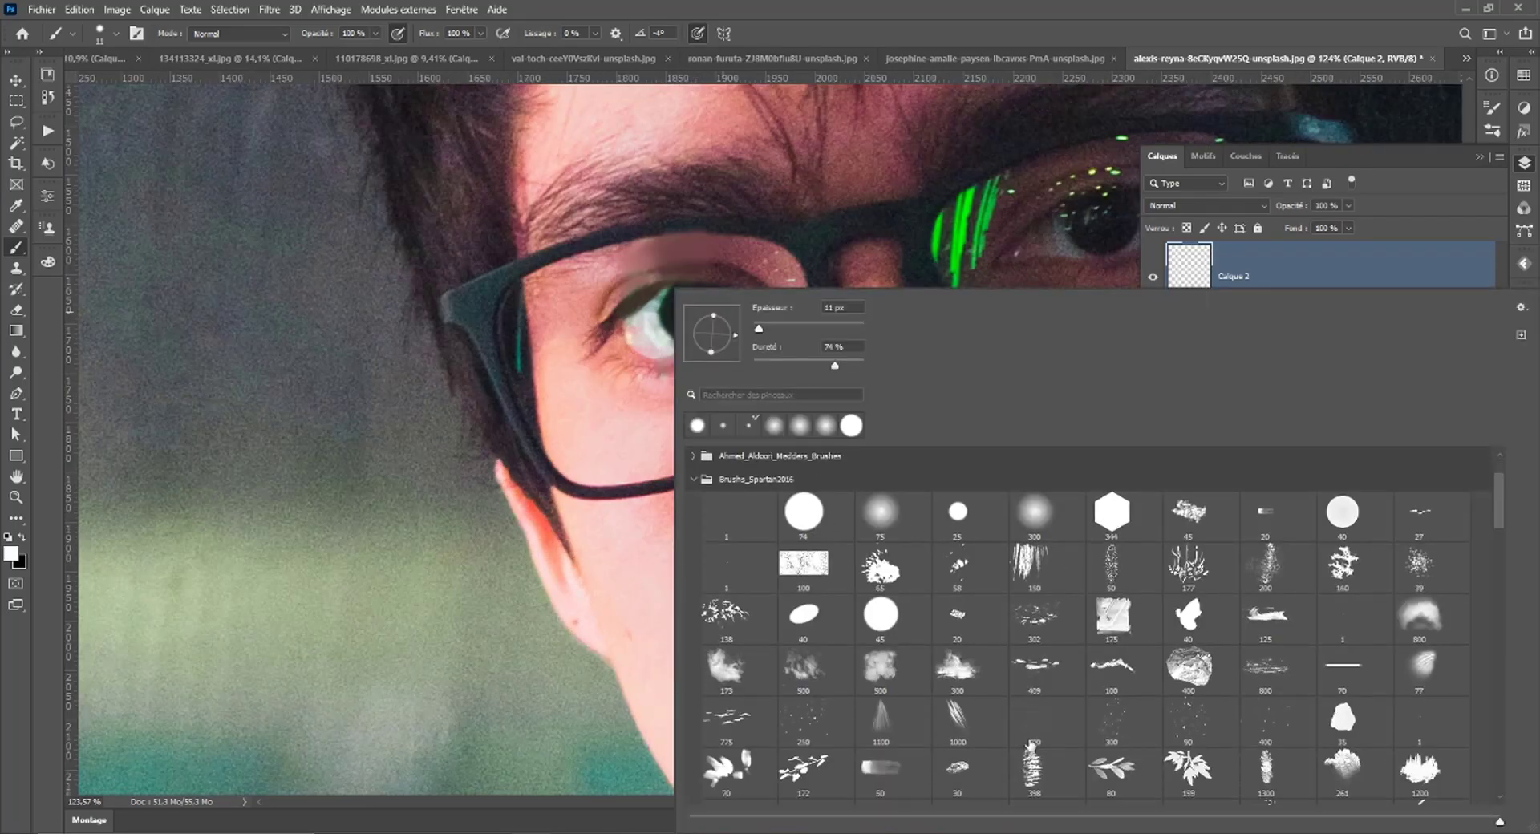
scroll(762, 626, "up", 3)
left_click(695, 555)
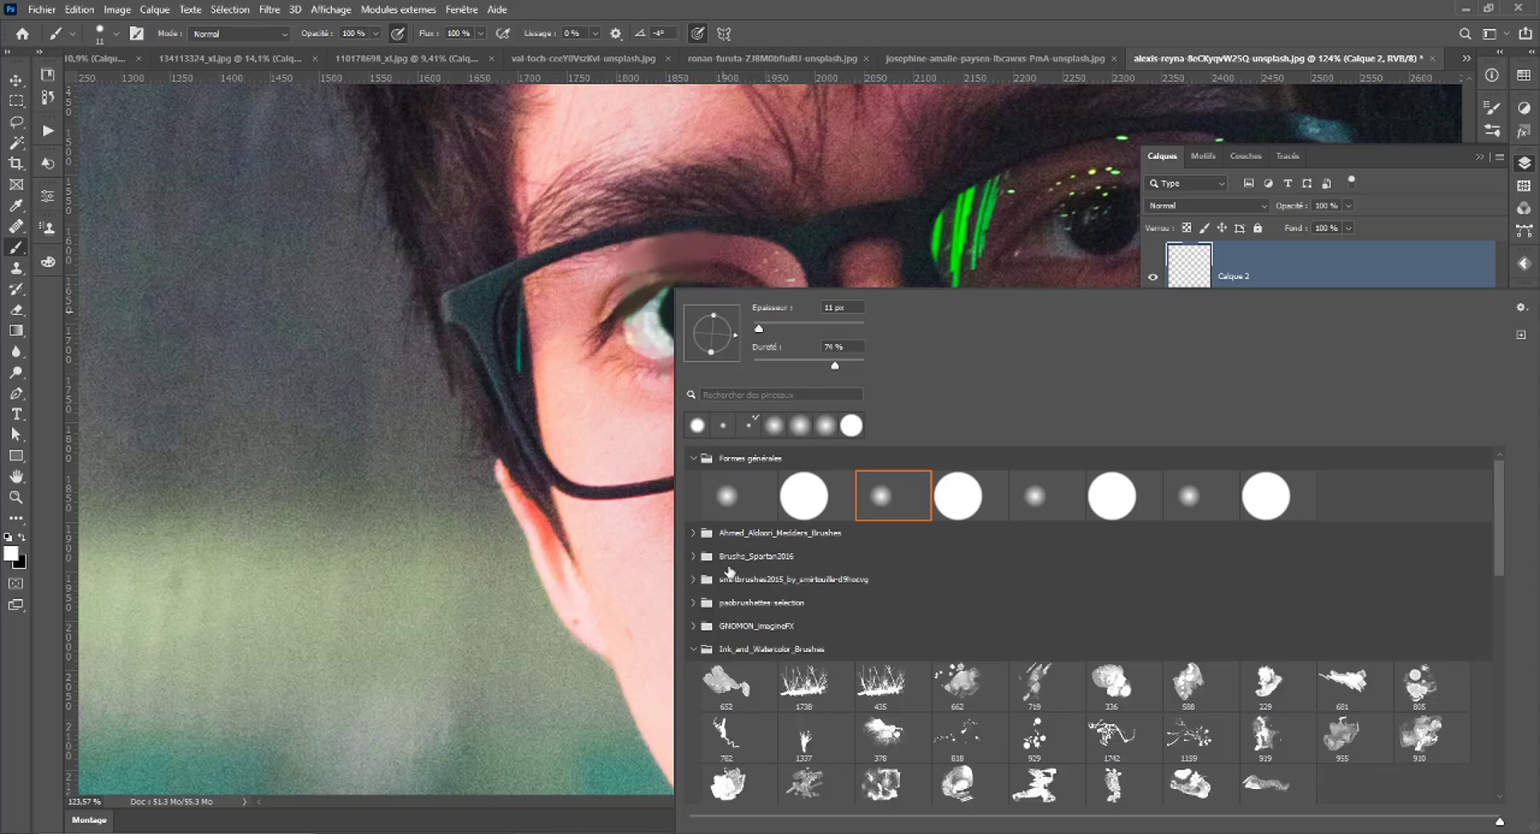
Scroll down to the 3-25 set and choose the irregular 2262 brush tip.
scroll(1158, 702, "down", 2)
scroll(1157, 703, "down", 2)
scroll(1158, 703, "down", 2)
scroll(1158, 703, "down", 1)
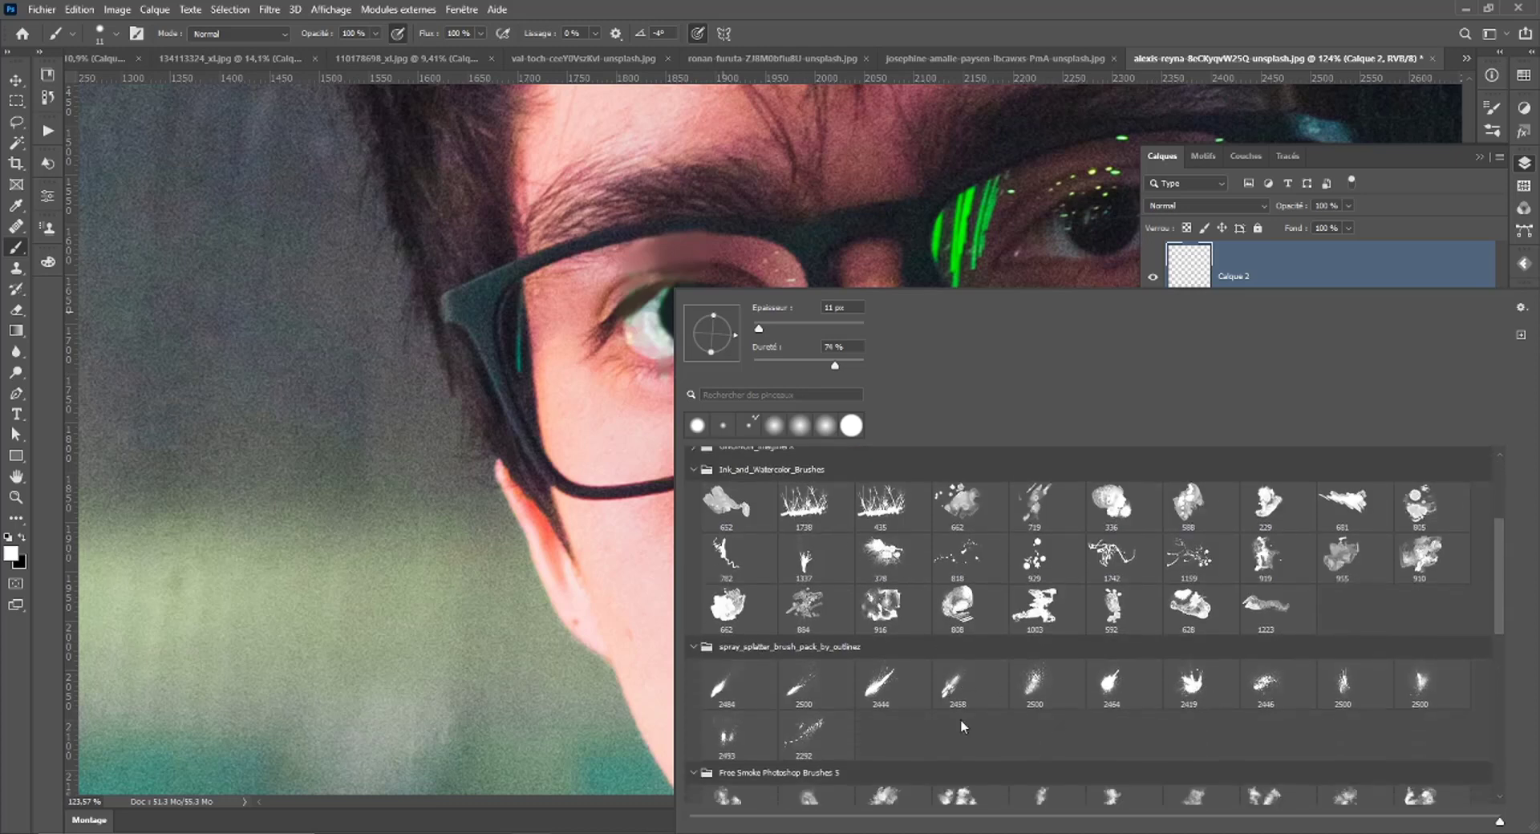
scroll(861, 730, "down", 2)
scroll(860, 730, "down", 1)
scroll(726, 575, "down", 1)
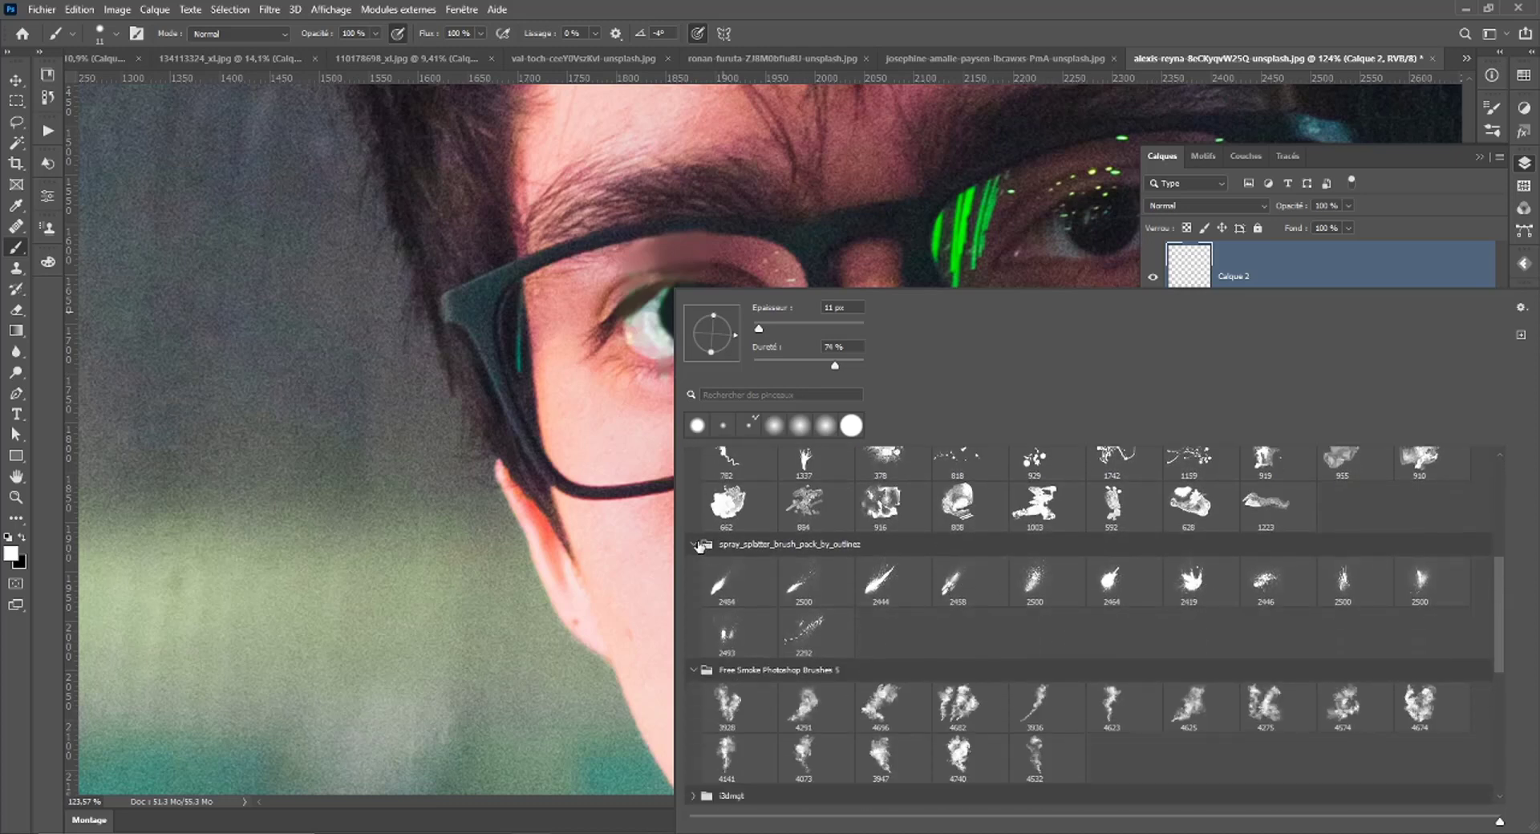
scroll(722, 575, "down", 1)
scroll(717, 576, "down", 1)
scroll(711, 577, "down", 1)
scroll(711, 577, "down", 1)
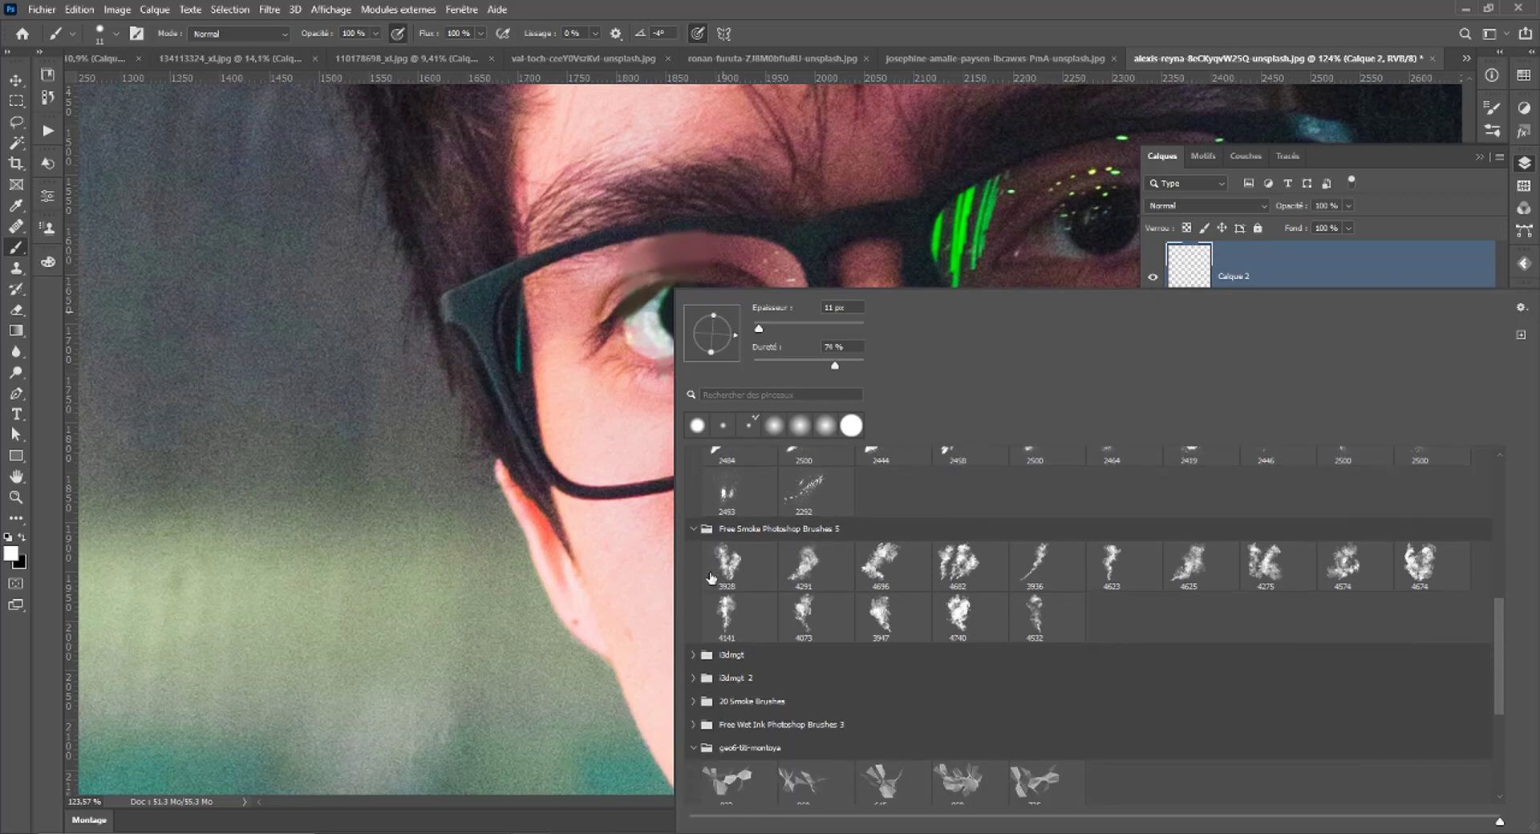
scroll(714, 722, "down", 1)
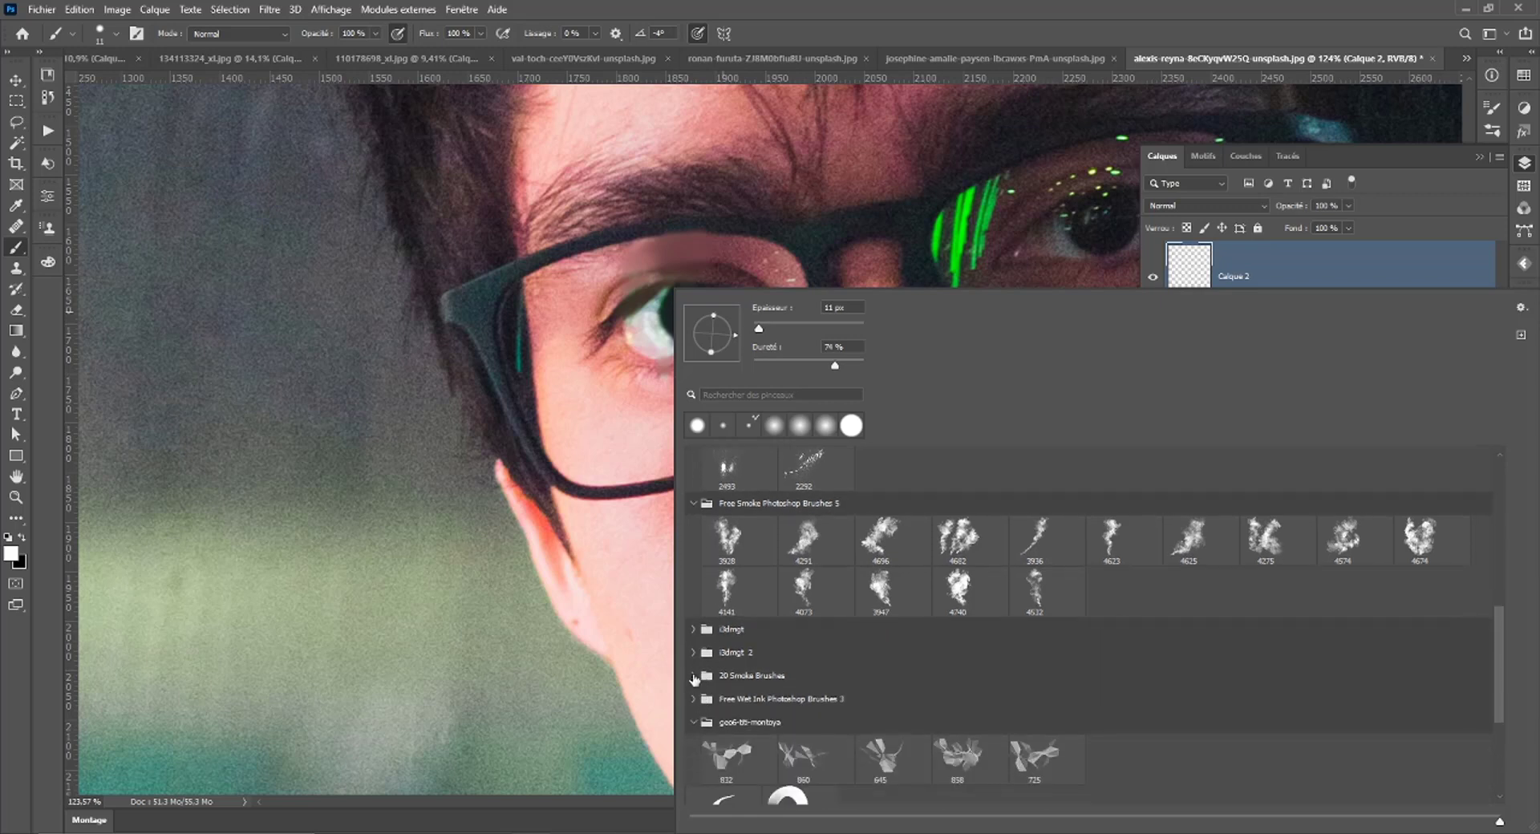
scroll(698, 682, "down", 1)
scroll(698, 686, "down", 1)
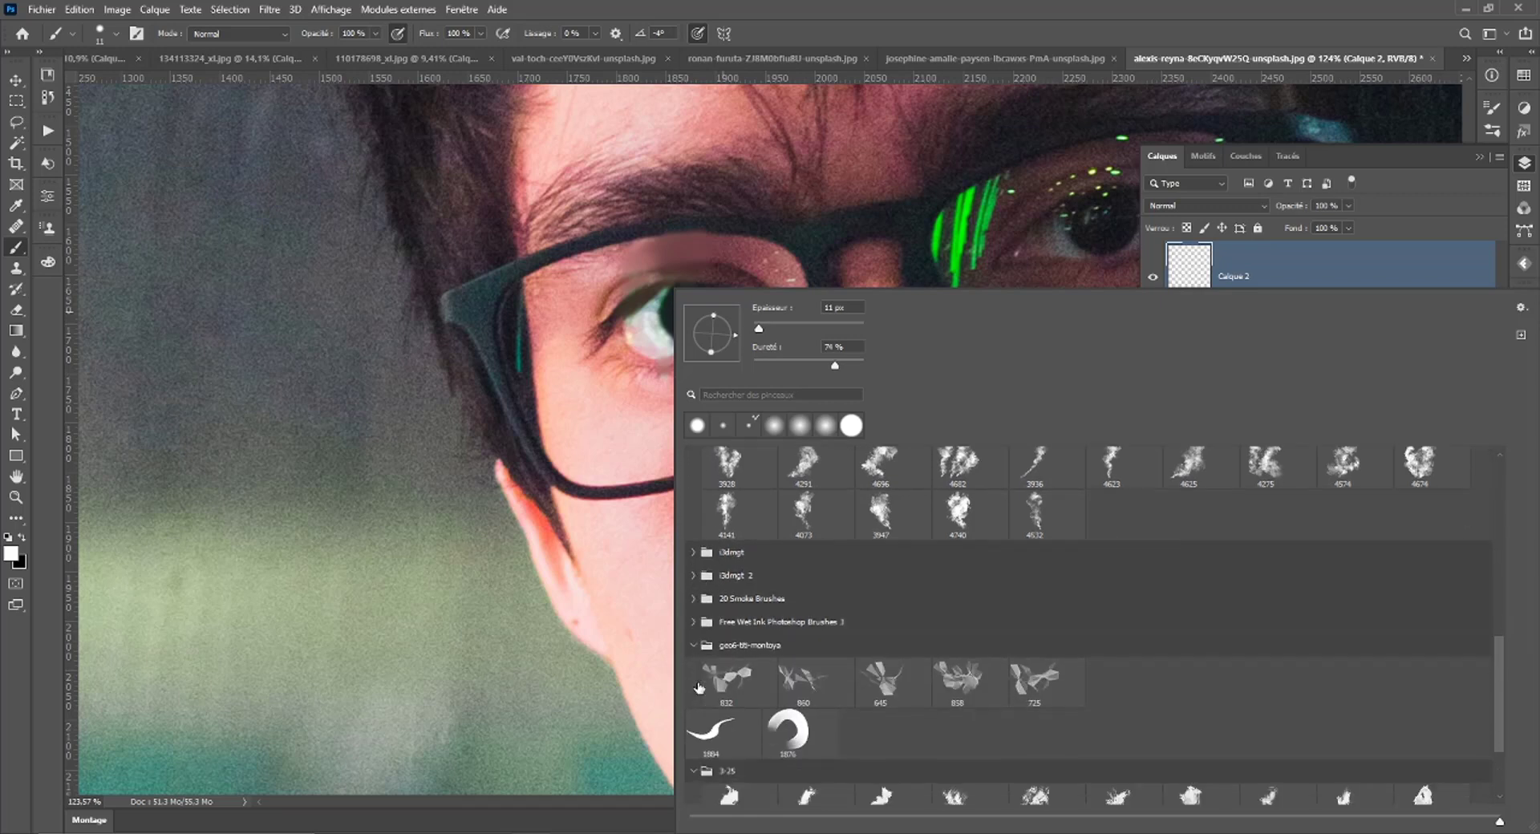
scroll(700, 687, "down", 1)
scroll(698, 686, "down", 2)
scroll(698, 681, "down", 1)
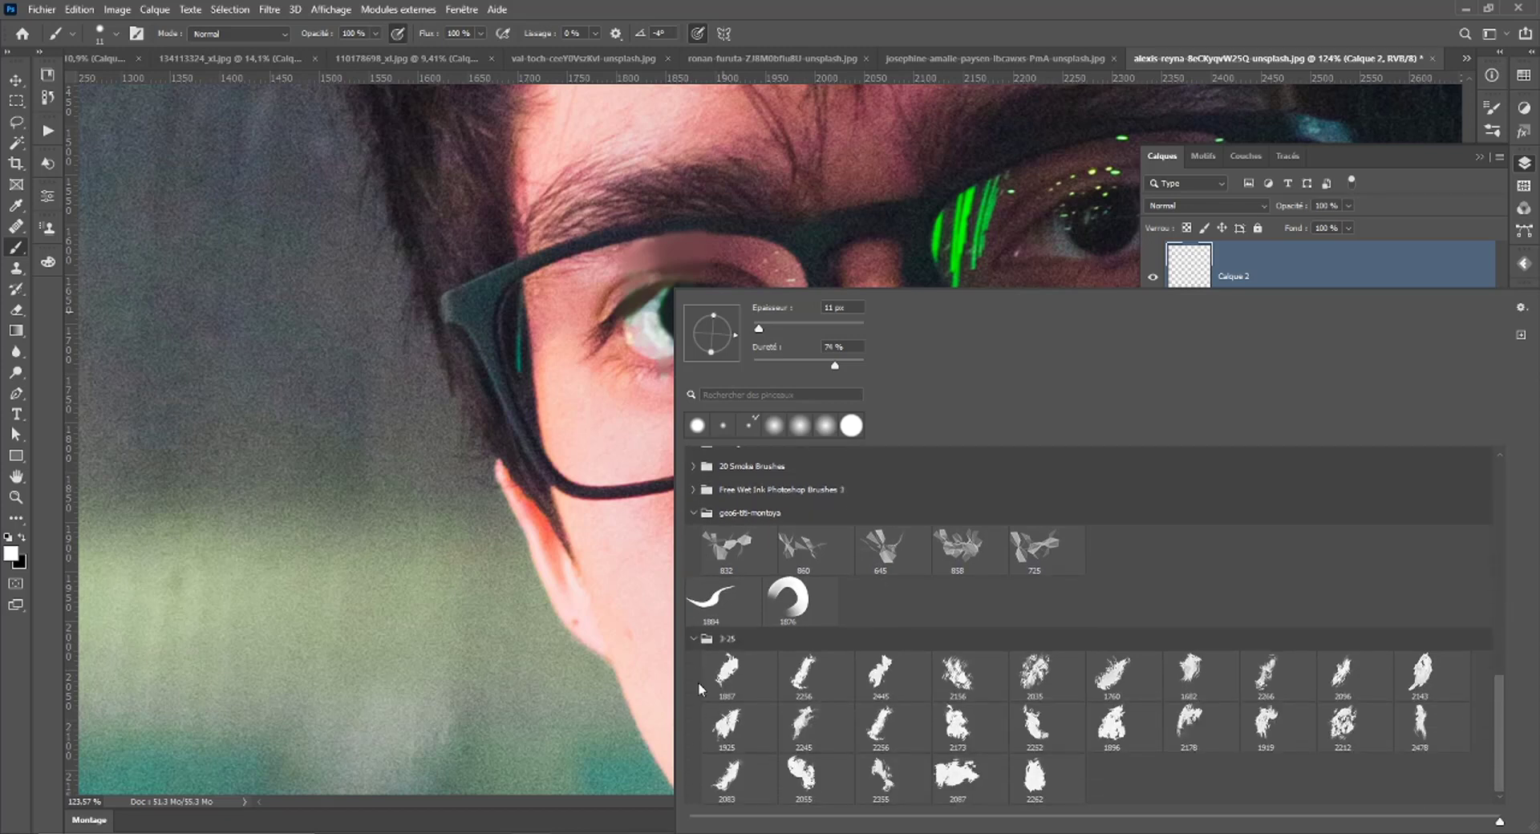
left_click(1036, 774)
Size the 2262 brush to about 47 px and stamp a white catchlight on the pupil.
key("Return")
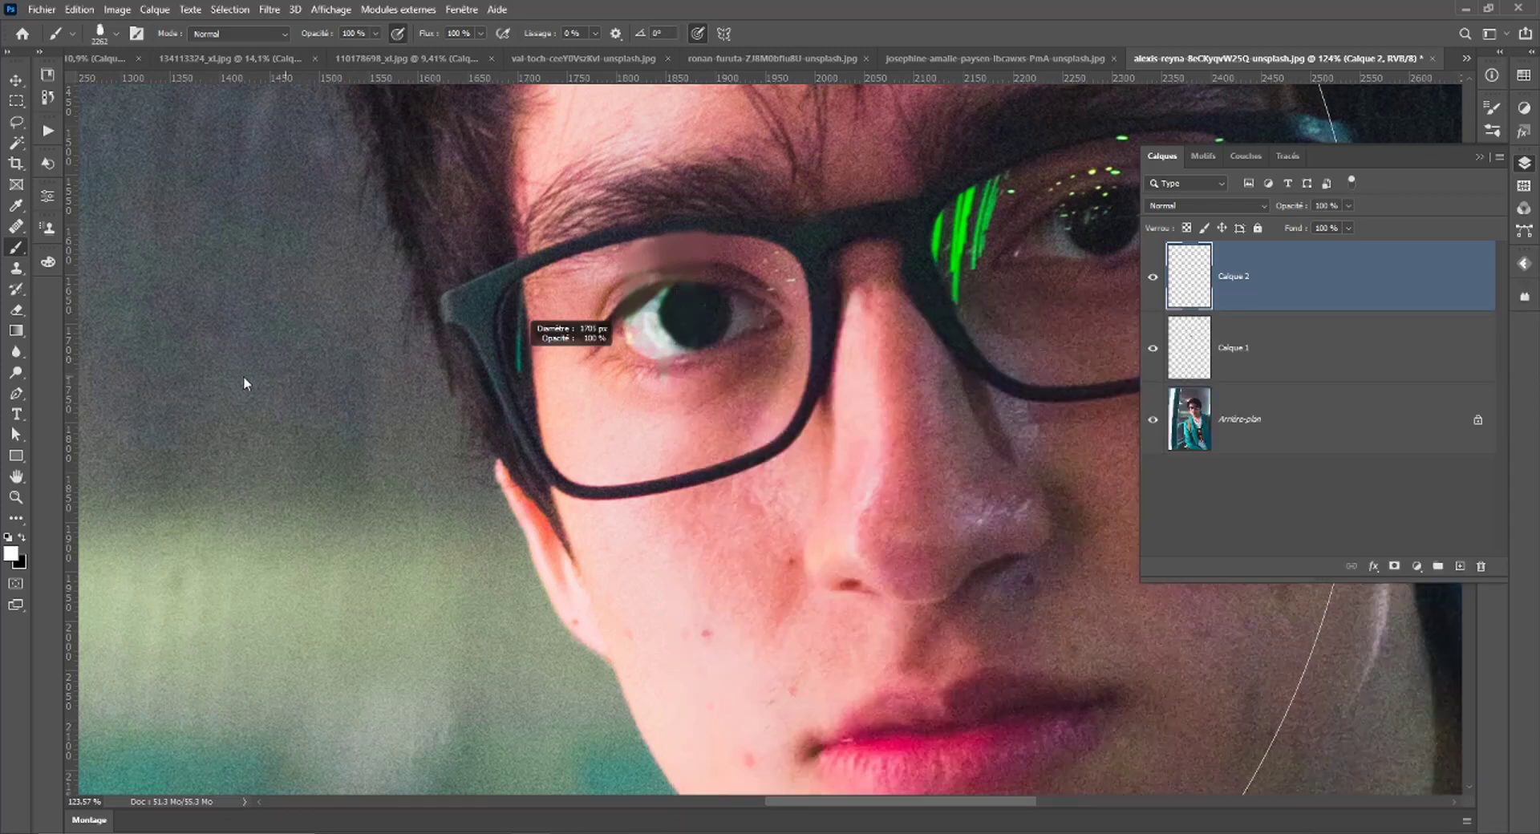
mouse_move(487, 417)
left_mouse_down()
mouse_move(731, 371)
mouse_move(575, 363)
left_mouse_up()
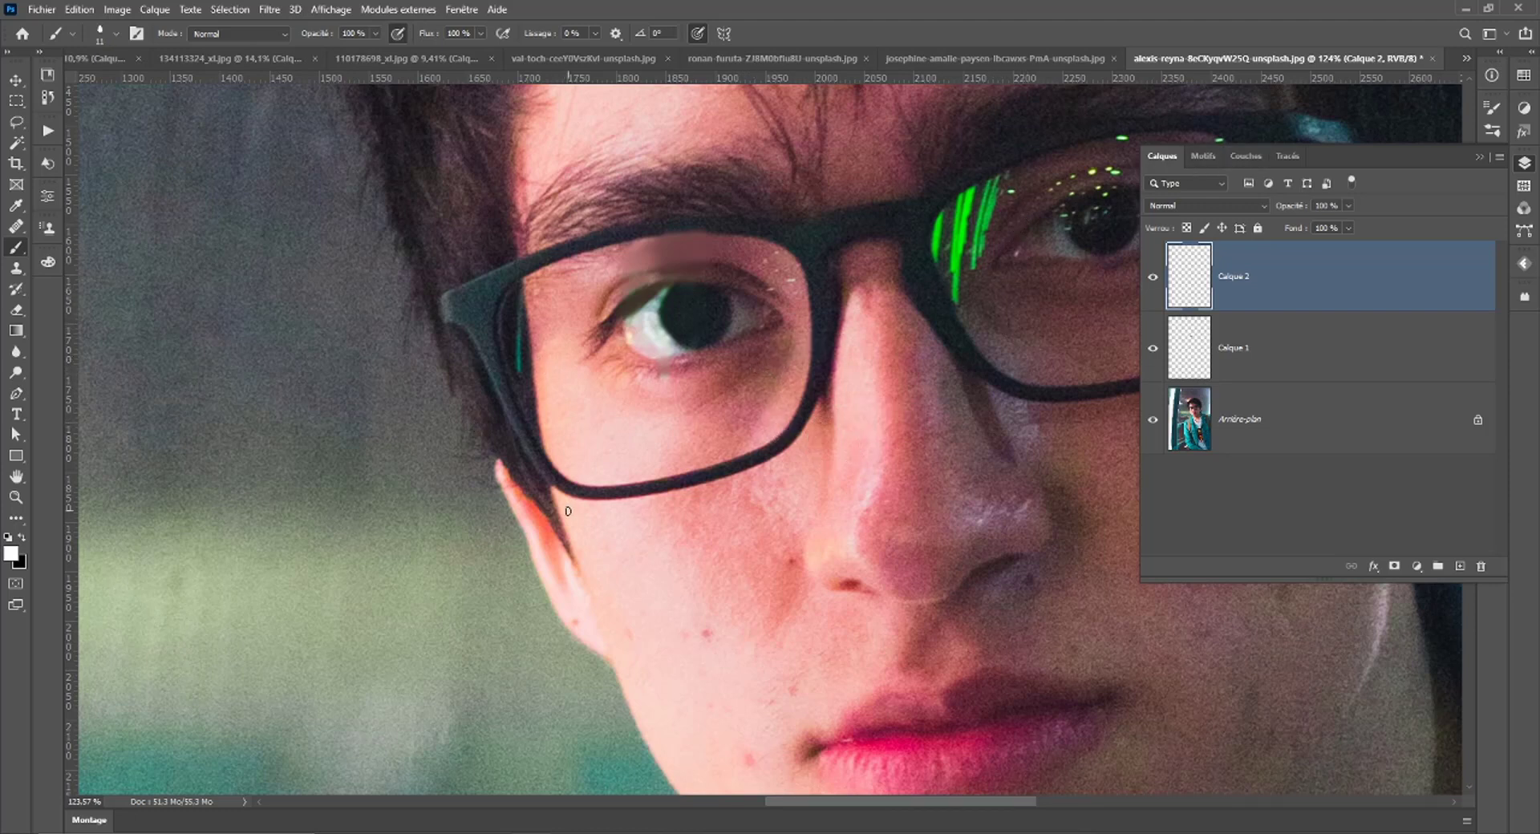
left_click_drag(727, 413, 606, 424)
left_click_drag(720, 308, 719, 314)
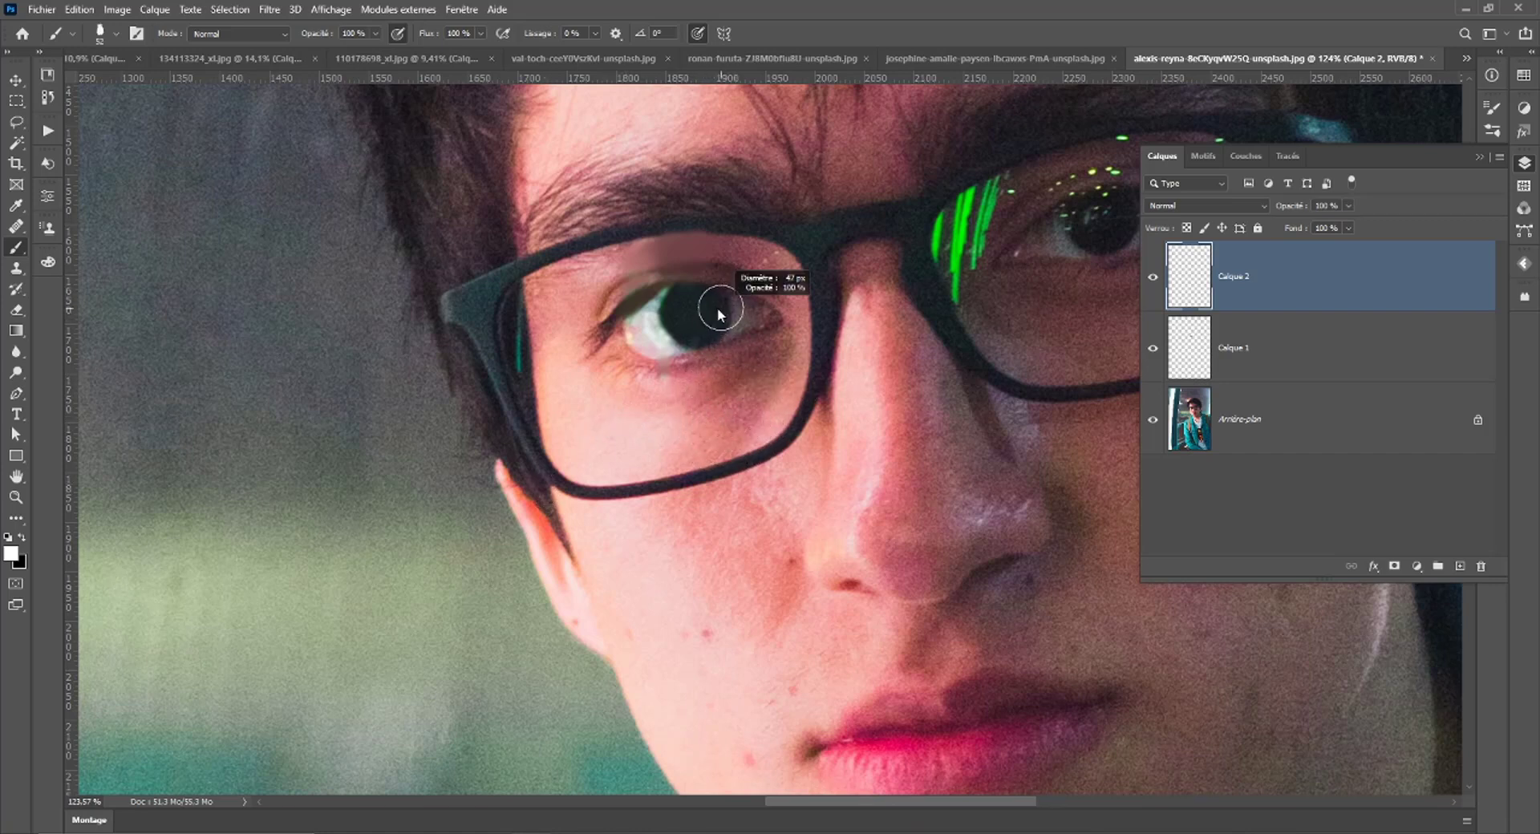
left_click(712, 311)
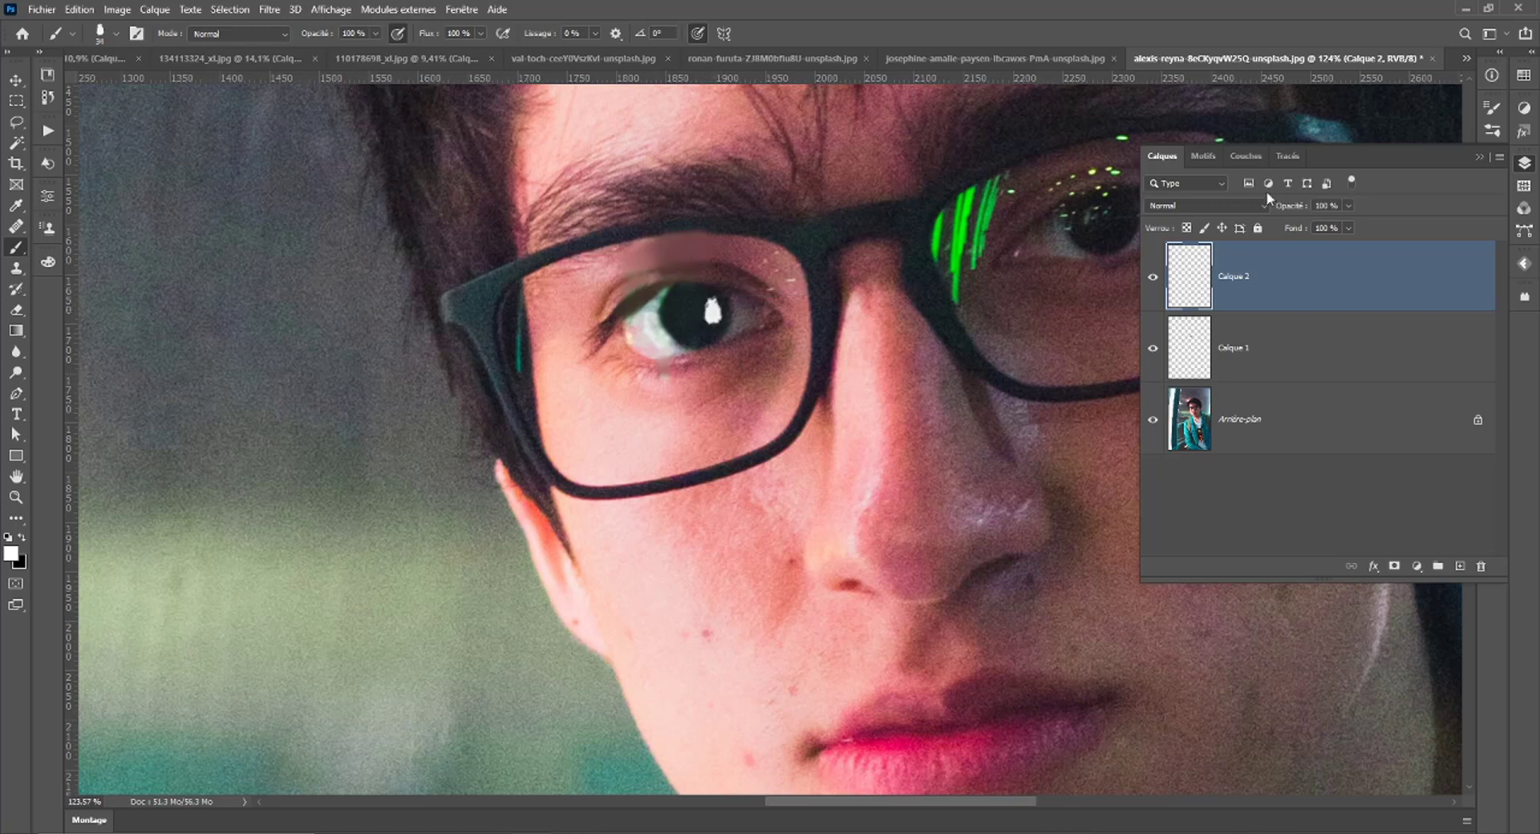
Lower Calque 2's layer opacity to 60% and zoom out.
left_click(1348, 205)
left_click_drag(1350, 223, 1318, 220)
left_click_drag(978, 357, 833, 385)
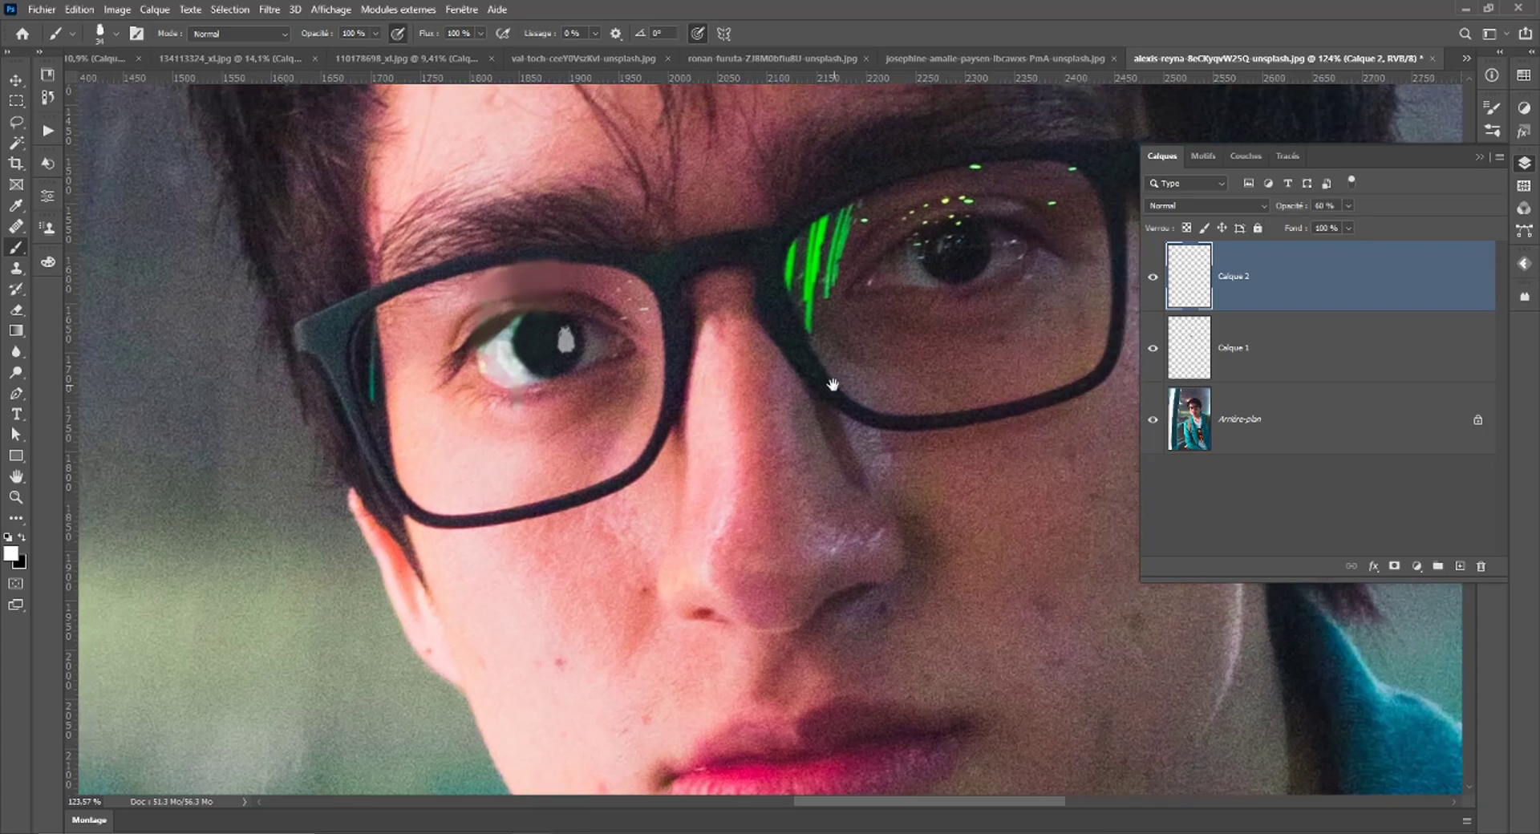
scroll(812, 441, "down", 2)
scroll(807, 470, "down", 5)
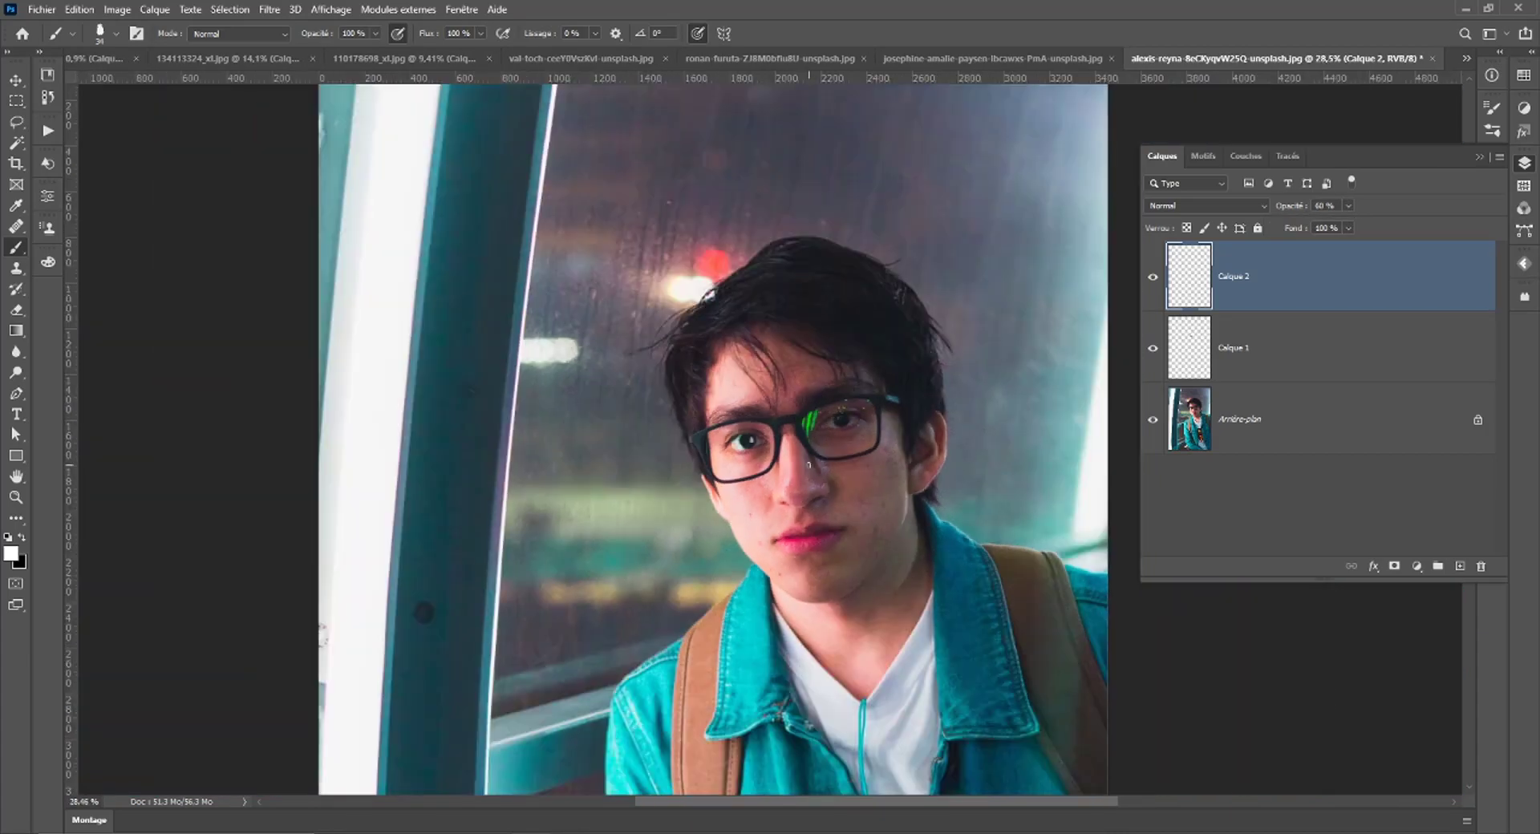
scroll(808, 465, "down", 1)
scroll(809, 462, "down", 1)
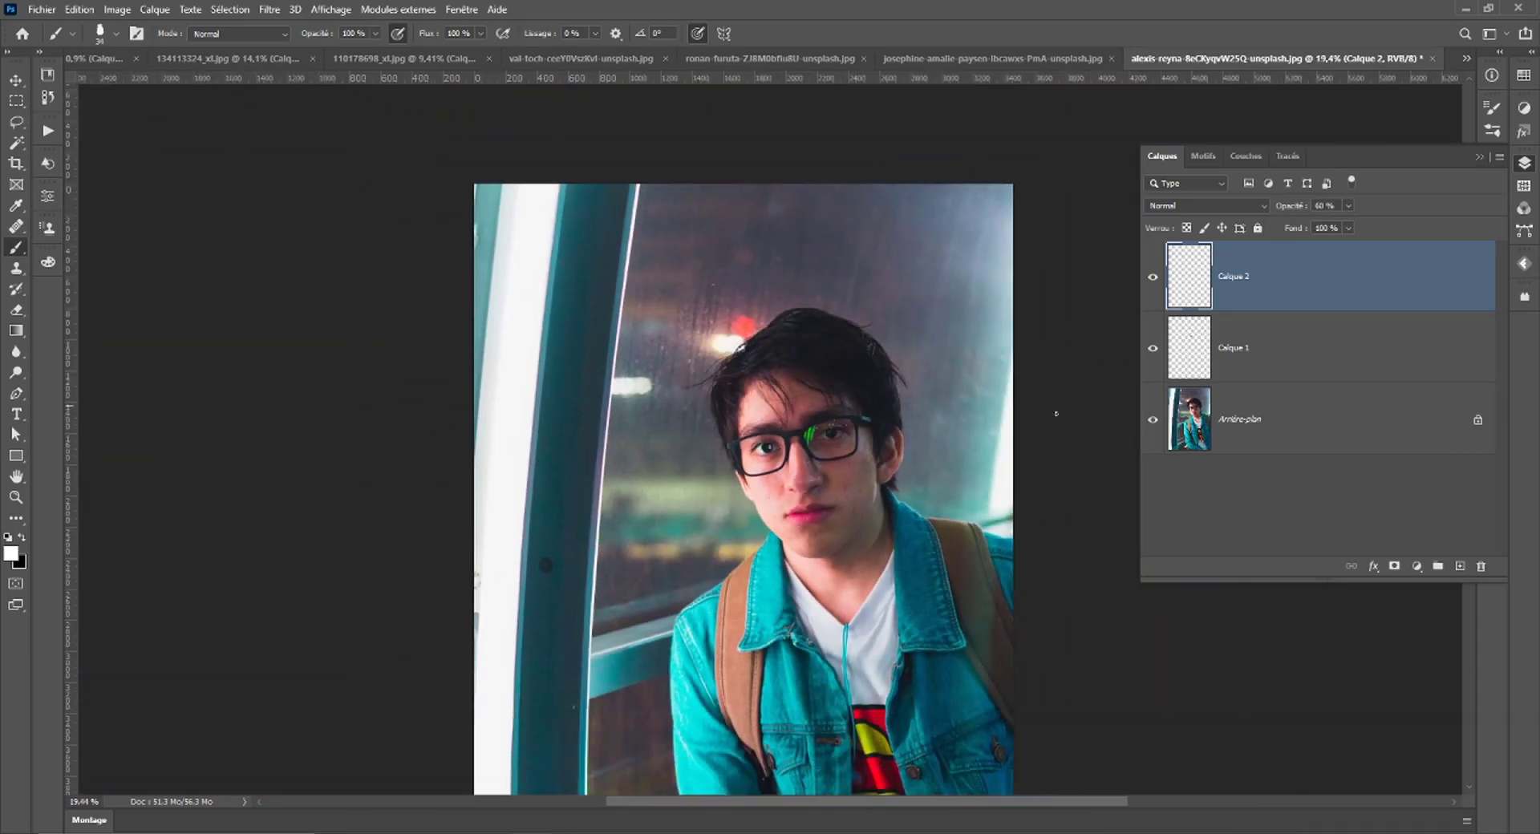
scroll(1077, 441, "up", 1)
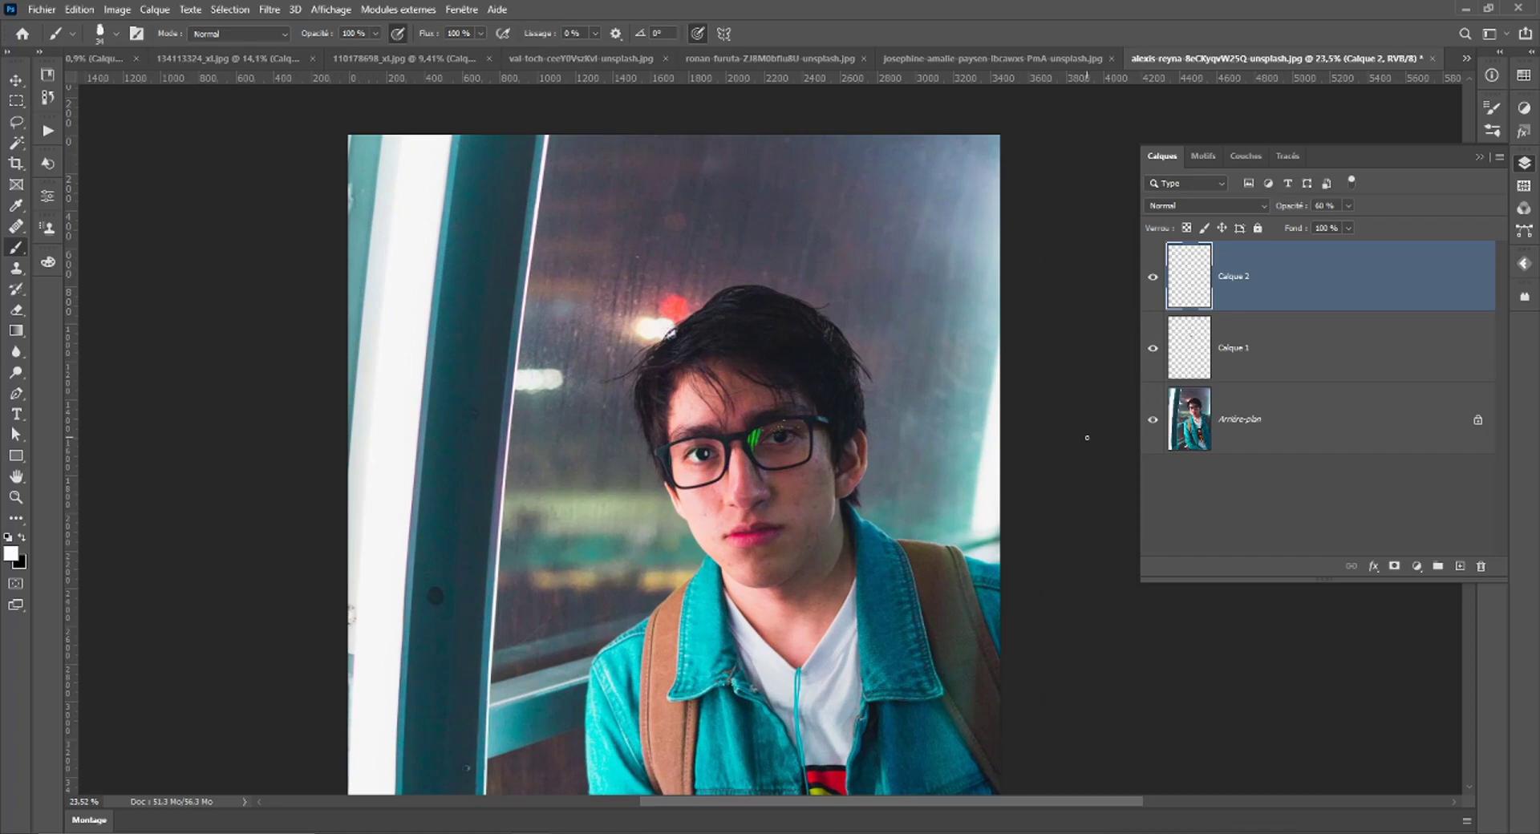
Delete the 60% catchlight layer and try a 24 px white dab on the left pupil.
key("Delete")
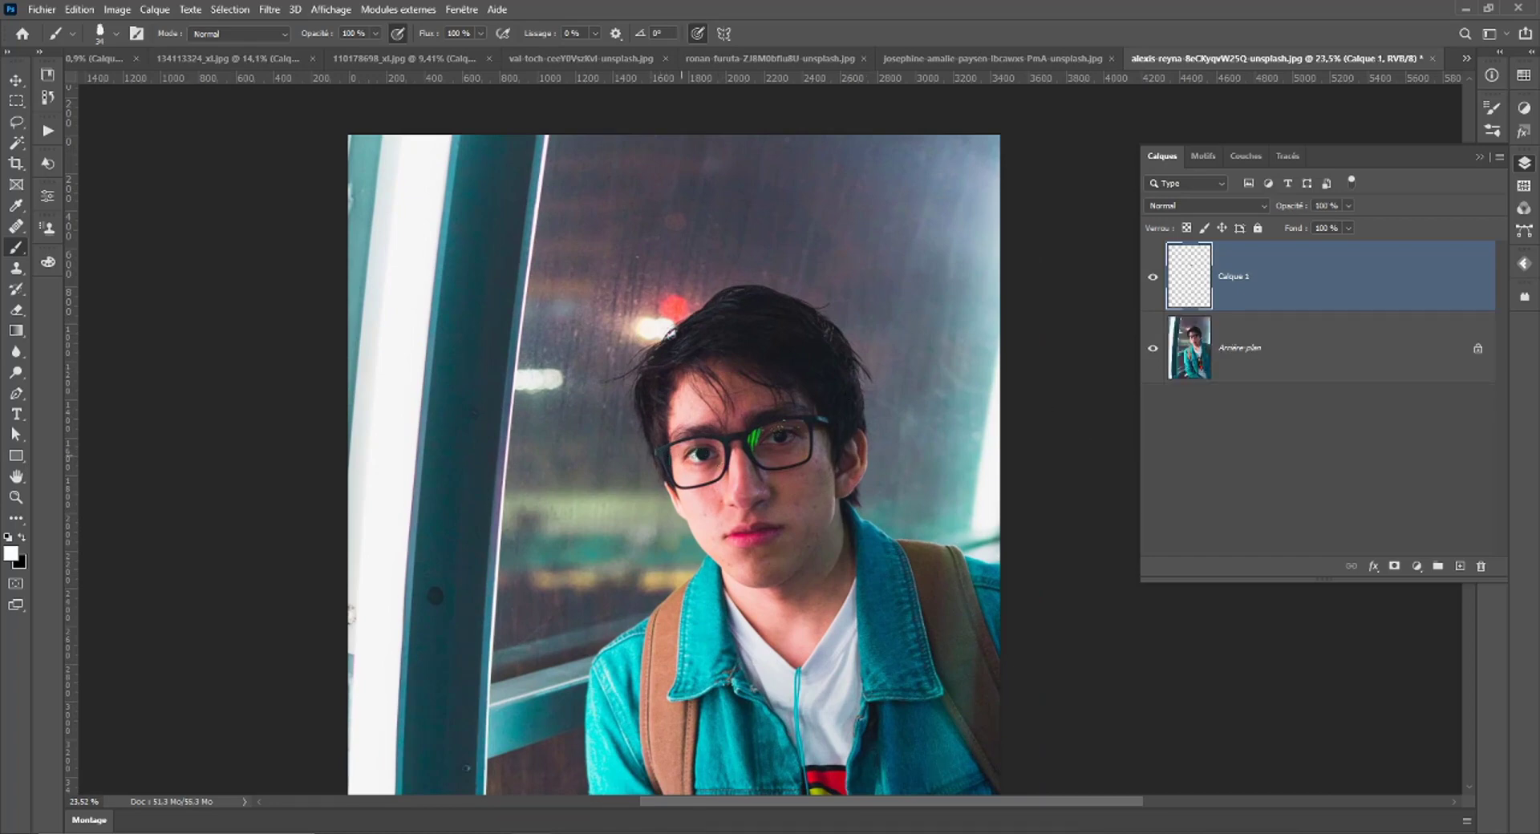
scroll(701, 454, "up", 5)
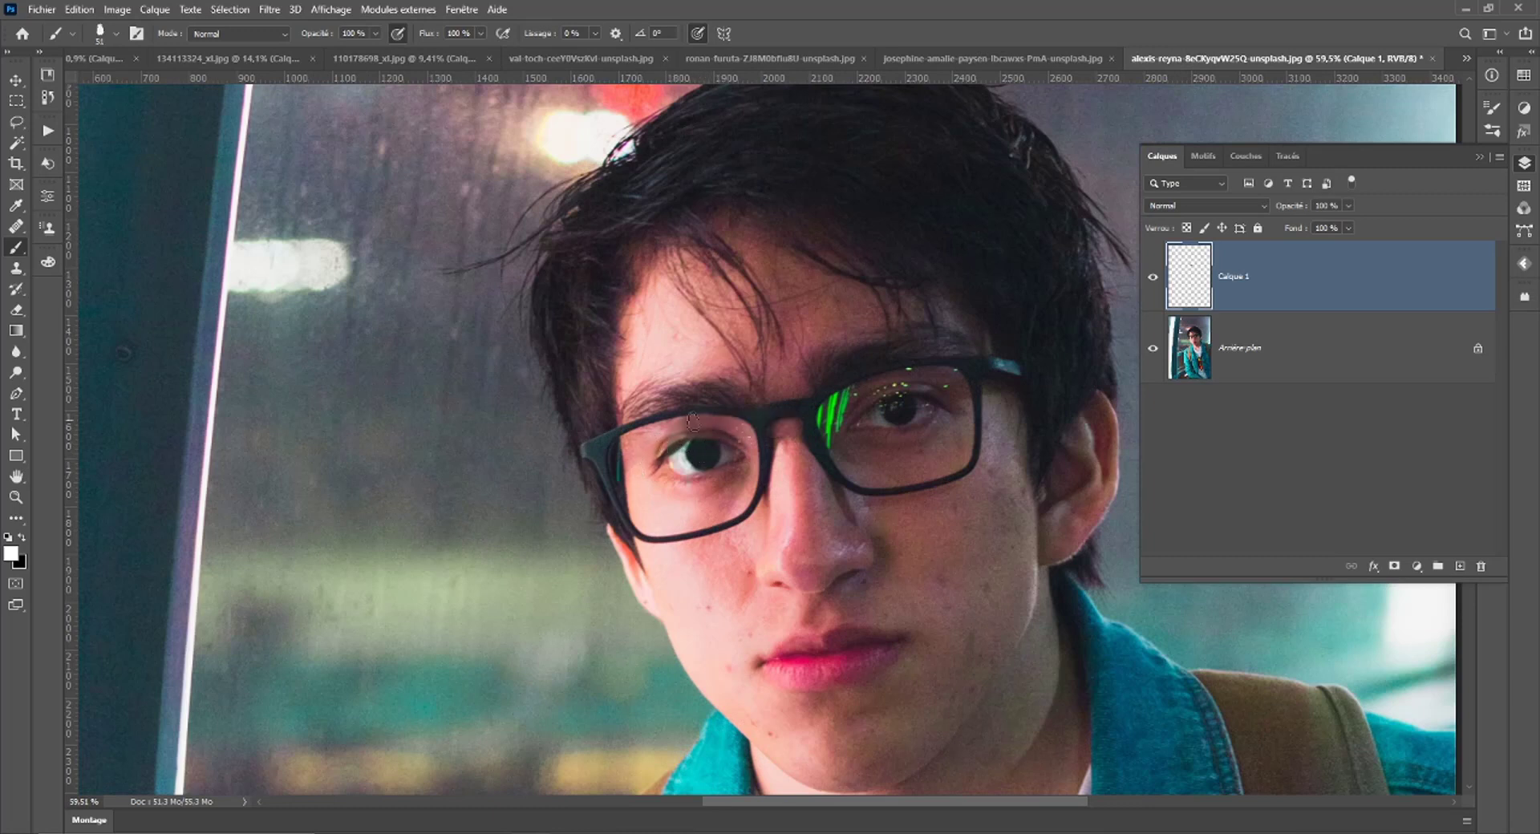
left_click_drag(716, 441, 706, 452)
left_click(697, 450)
Set the brush tip angle to -35° and add a new empty Calque 2 above Calque 1.
right_click(695, 459)
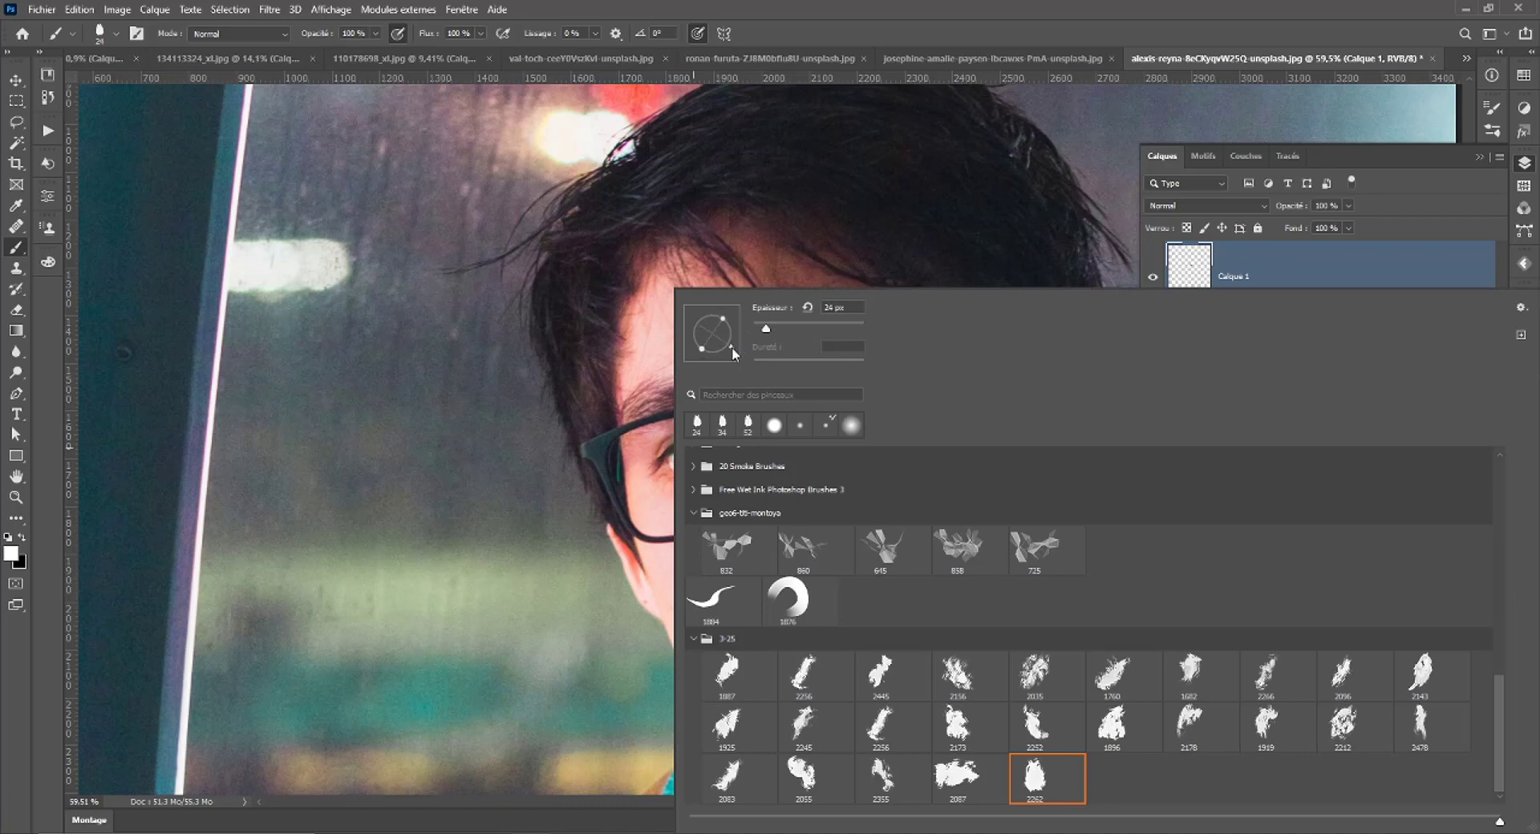
left_click_drag(735, 342, 733, 354)
key("Return")
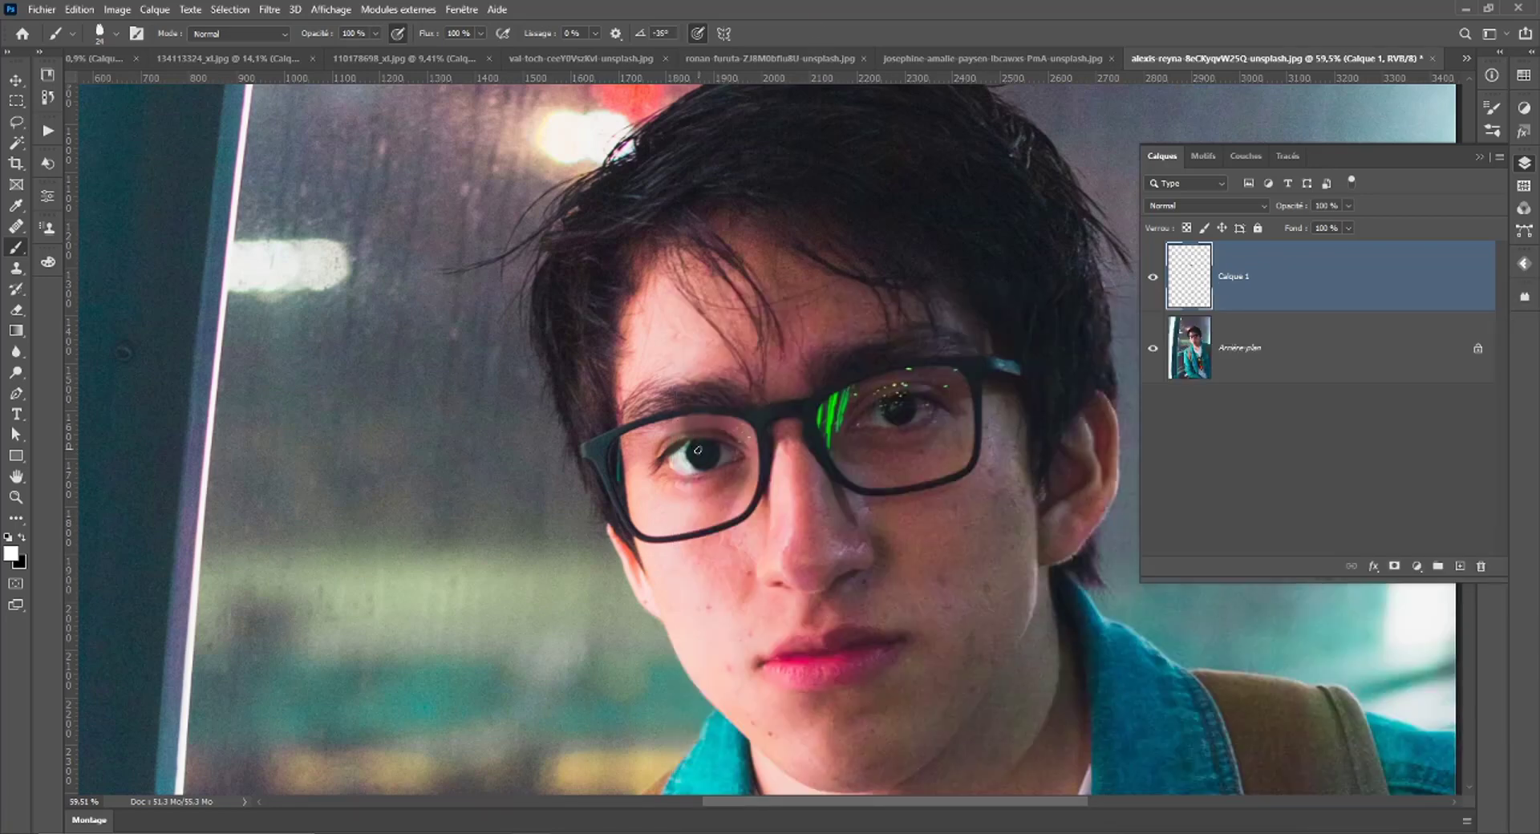
scroll(900, 405, "up", 2)
scroll(883, 401, "up", 4)
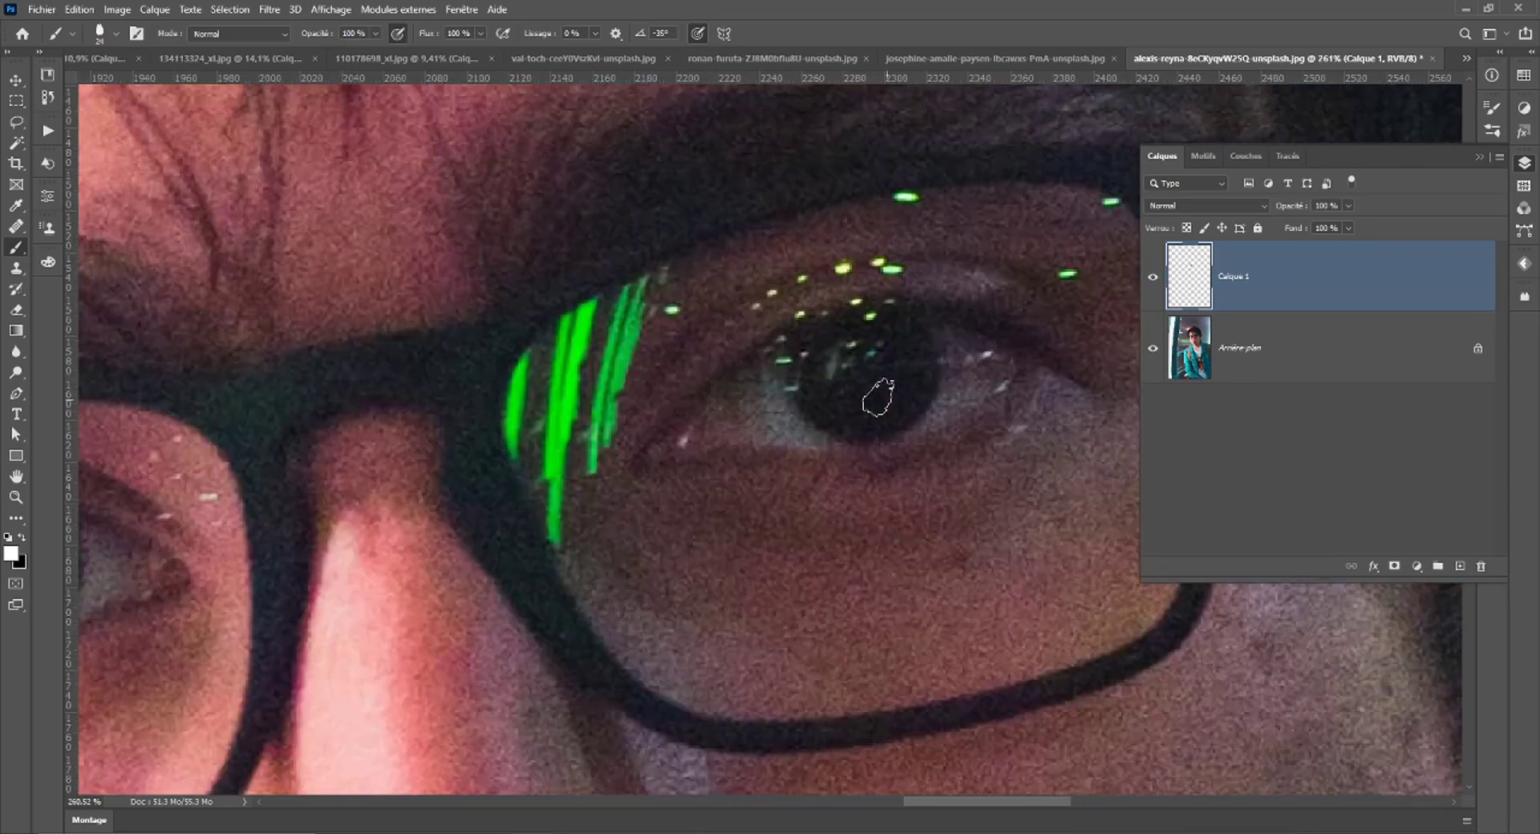
scroll(641, 473, "down", 2)
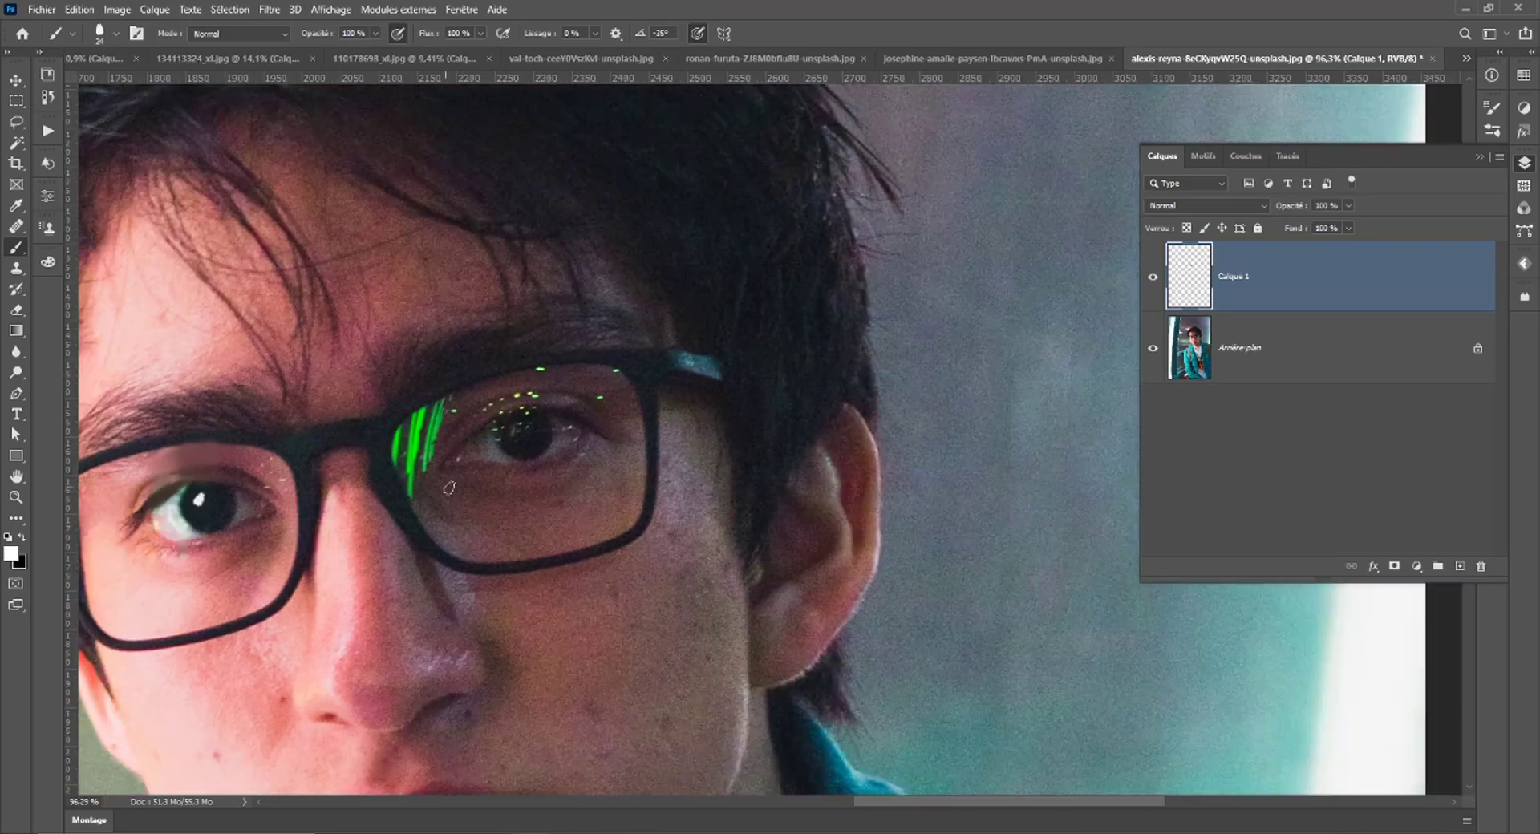
scroll(795, 539, "down", 2)
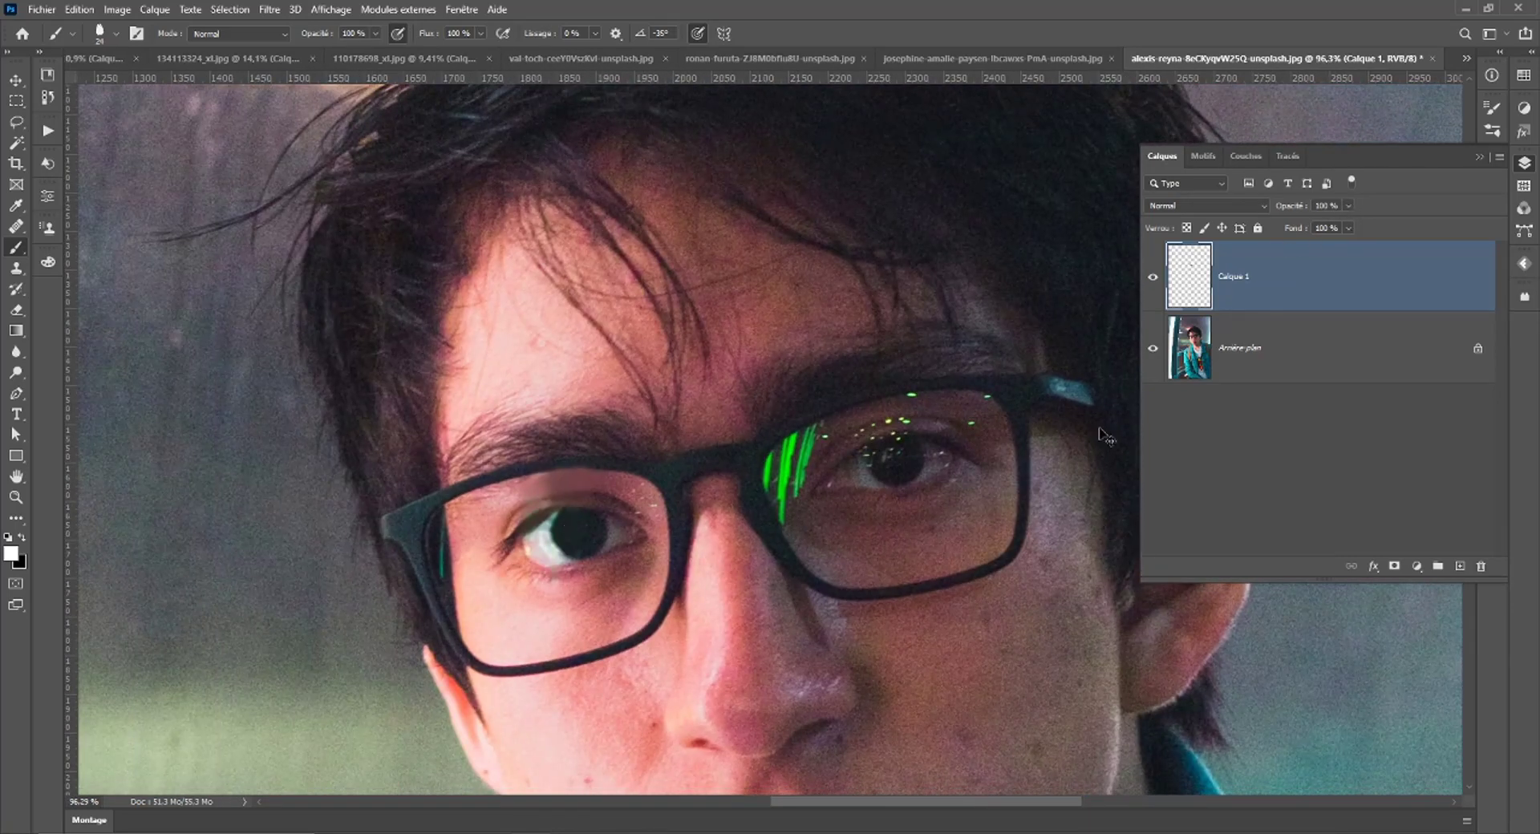
left_click(1460, 567)
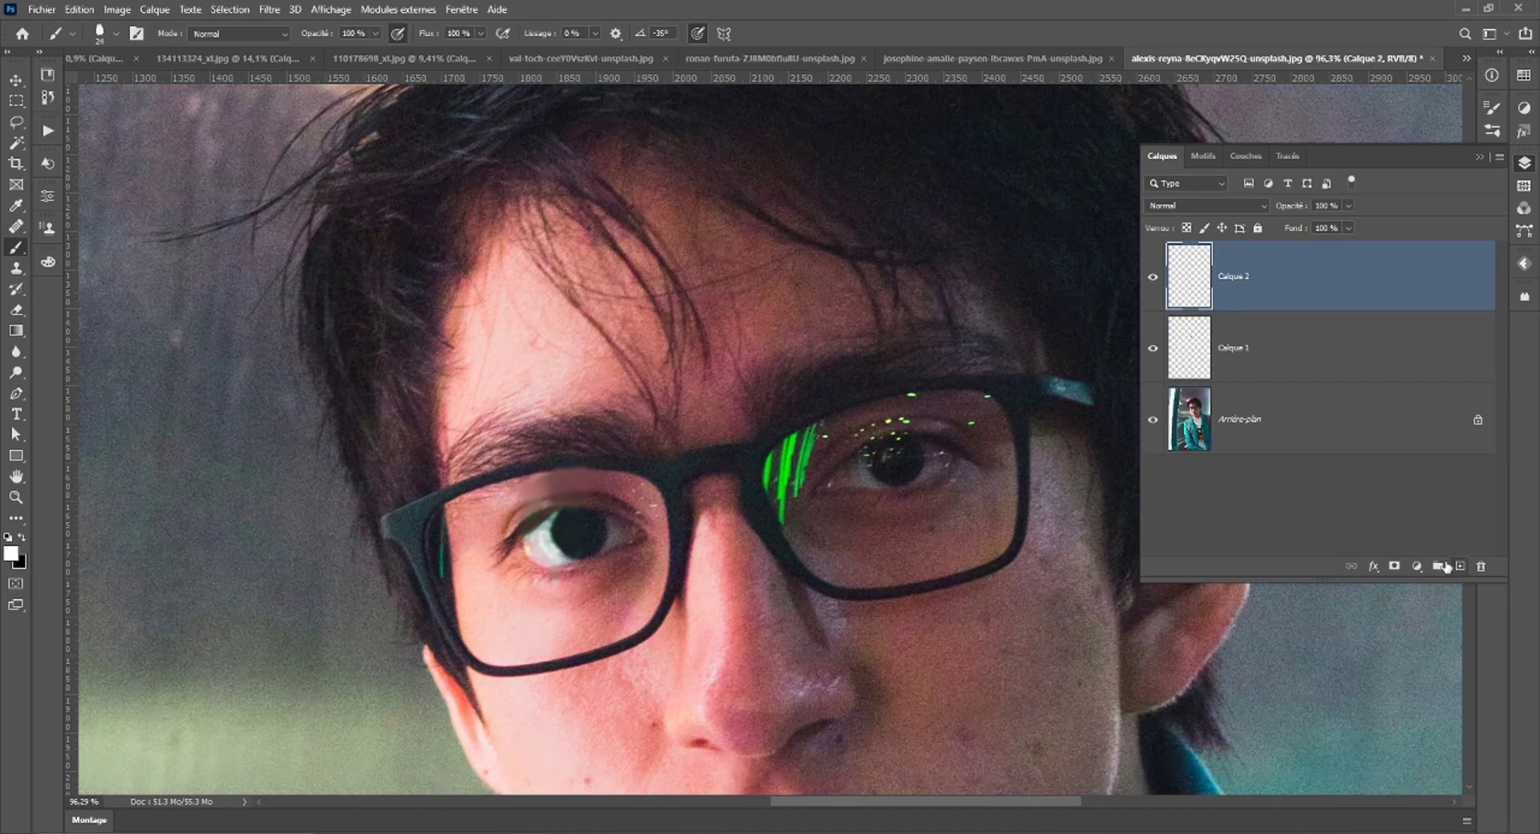
Paint the left-pupil catchlight, set Calque 2 to 46% opacity, and toggle Calque 1 to compare.
left_click(567, 523)
left_click(1348, 206)
left_click_drag(1335, 227, 1309, 223)
scroll(724, 527, "down", 5)
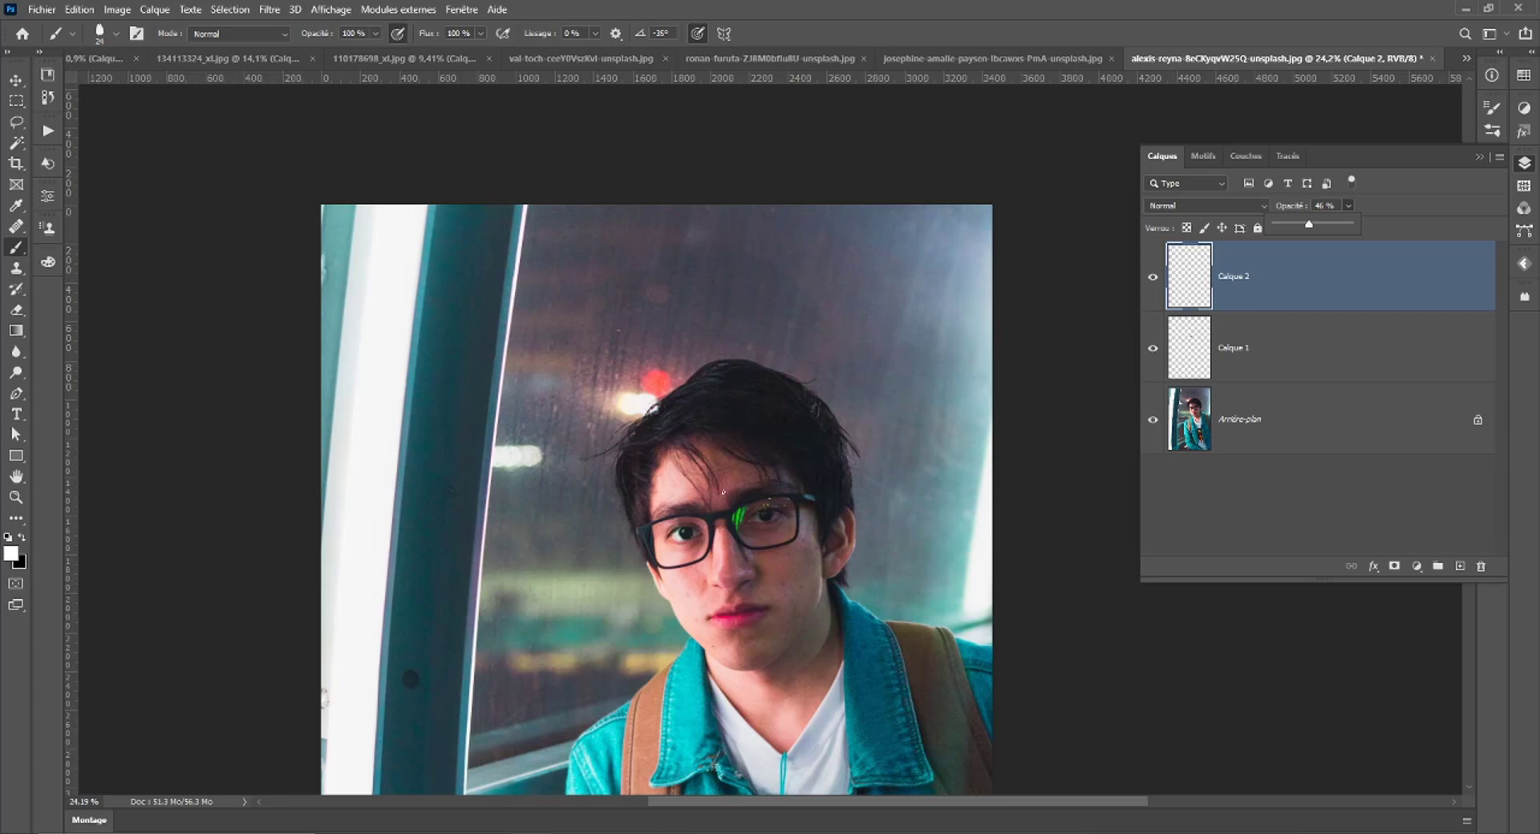
scroll(724, 492, "down", 3)
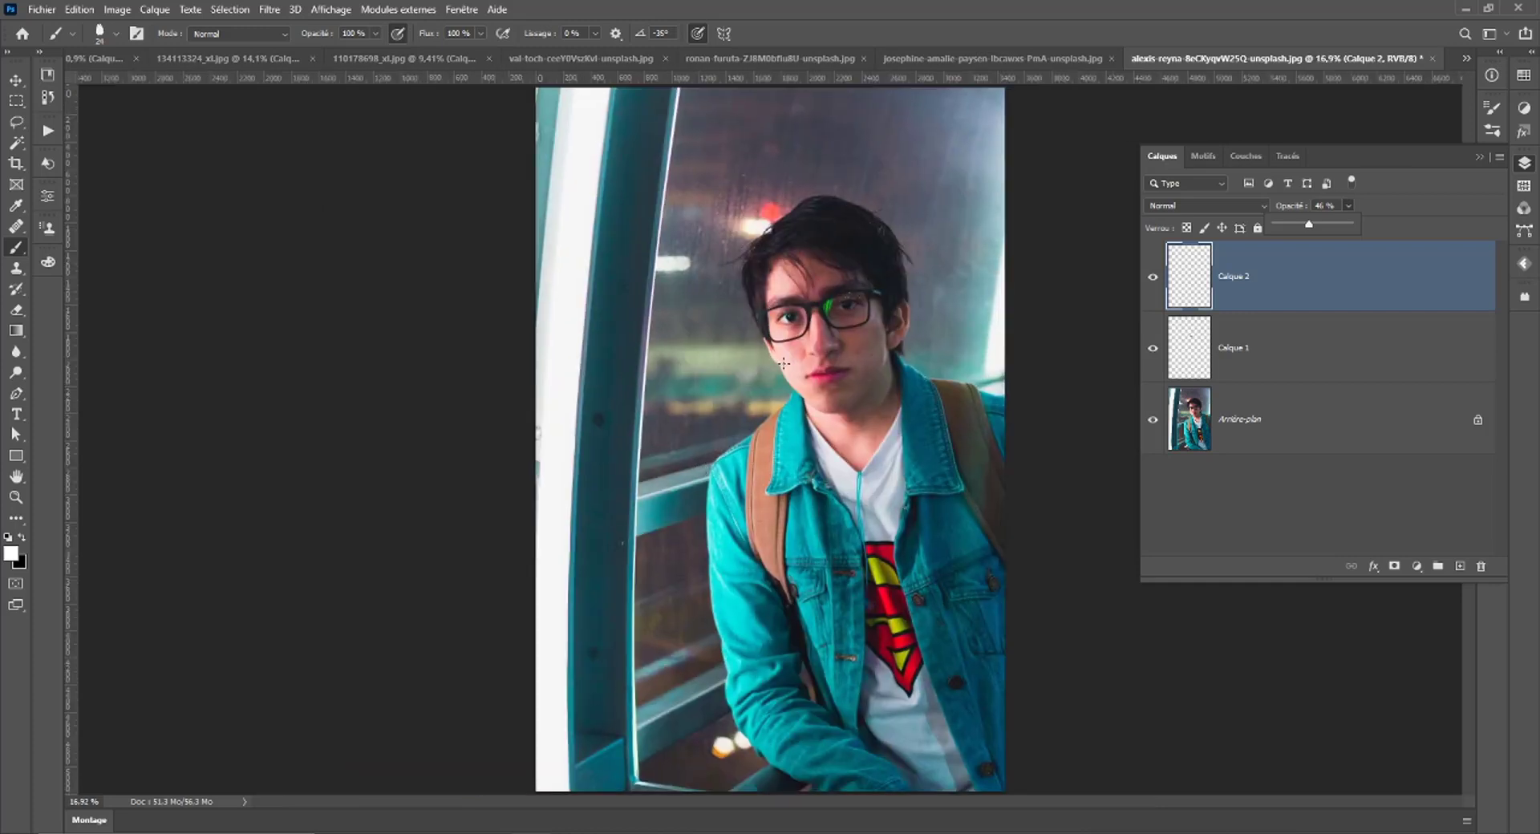
scroll(784, 364, "up", 1)
left_click(1153, 348)
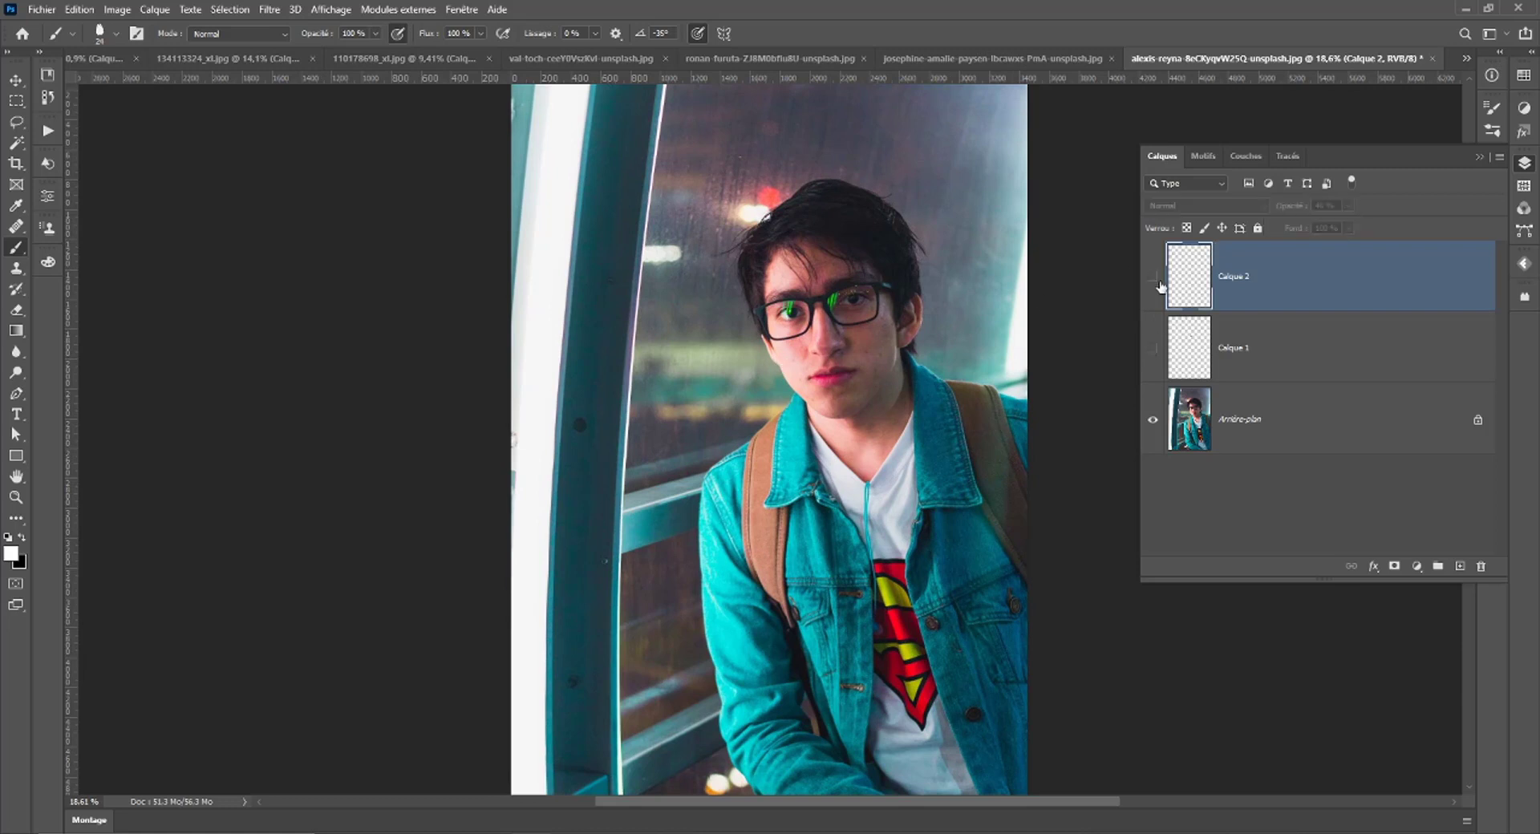
left_click(1153, 348)
left_click(228, 57)
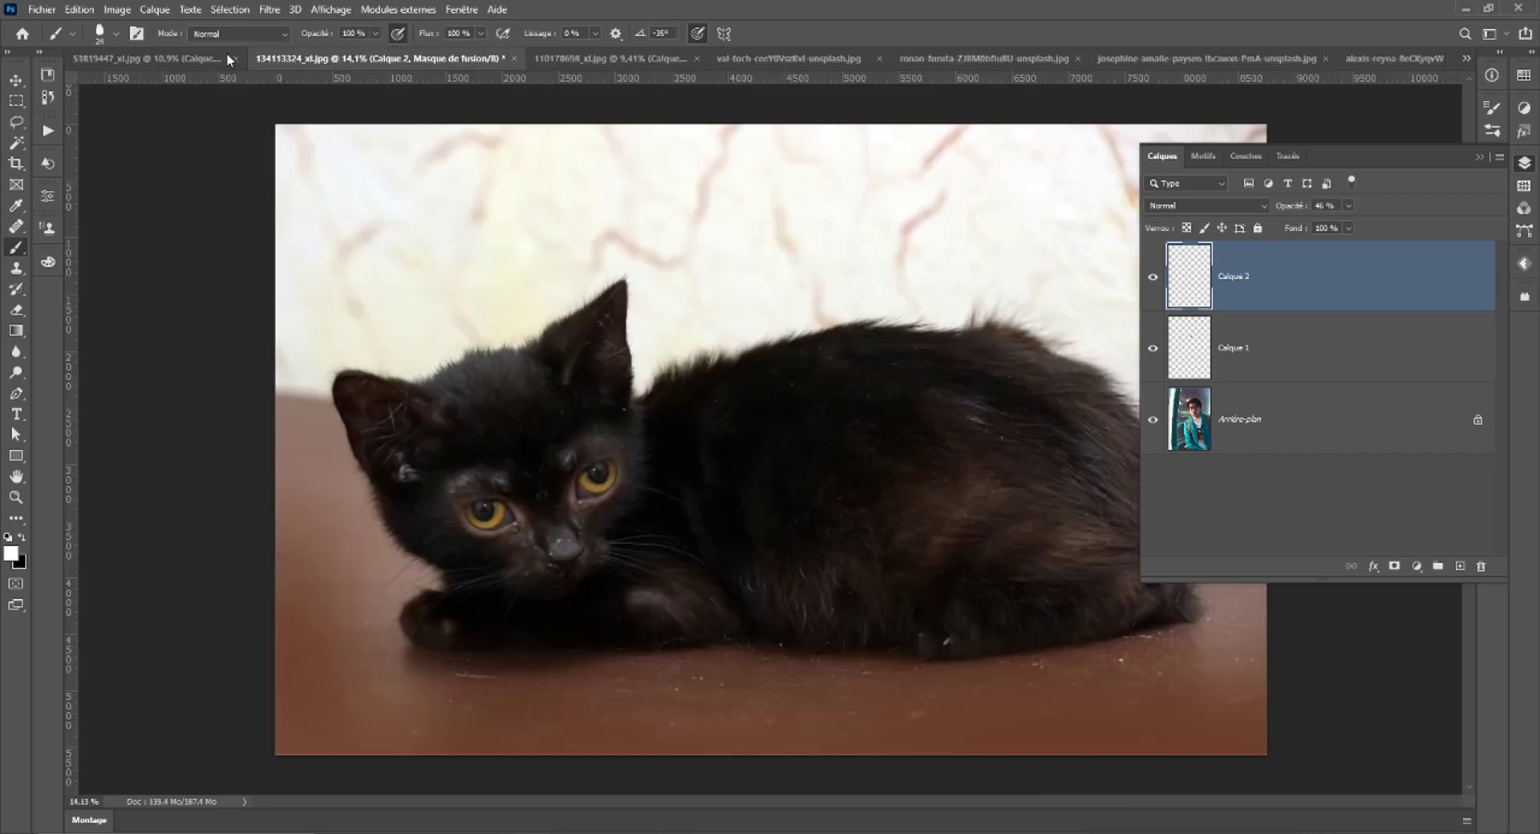
left_click(598, 58)
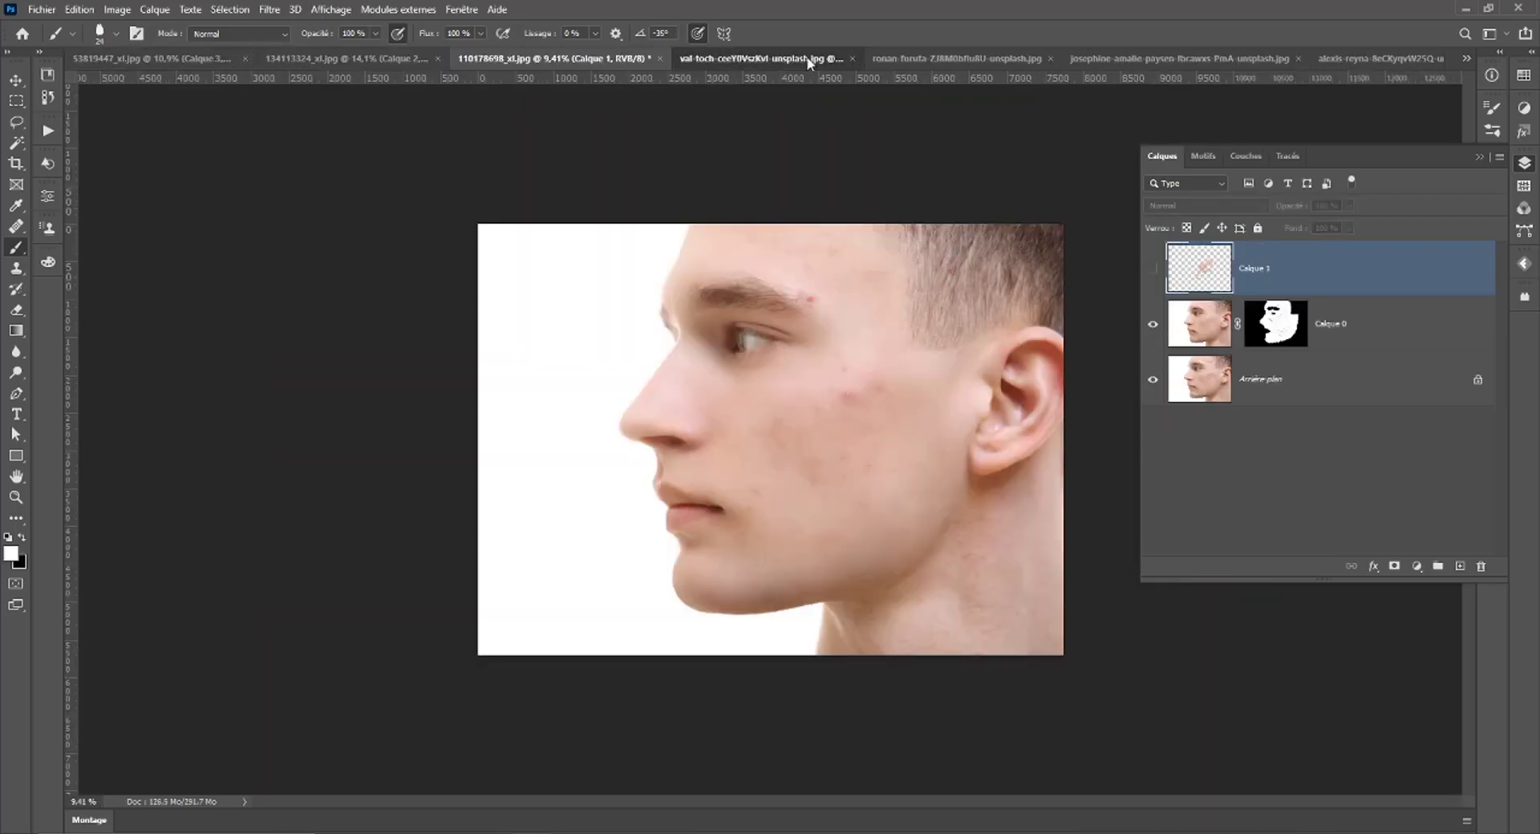
left_click(802, 58)
left_click(1026, 64)
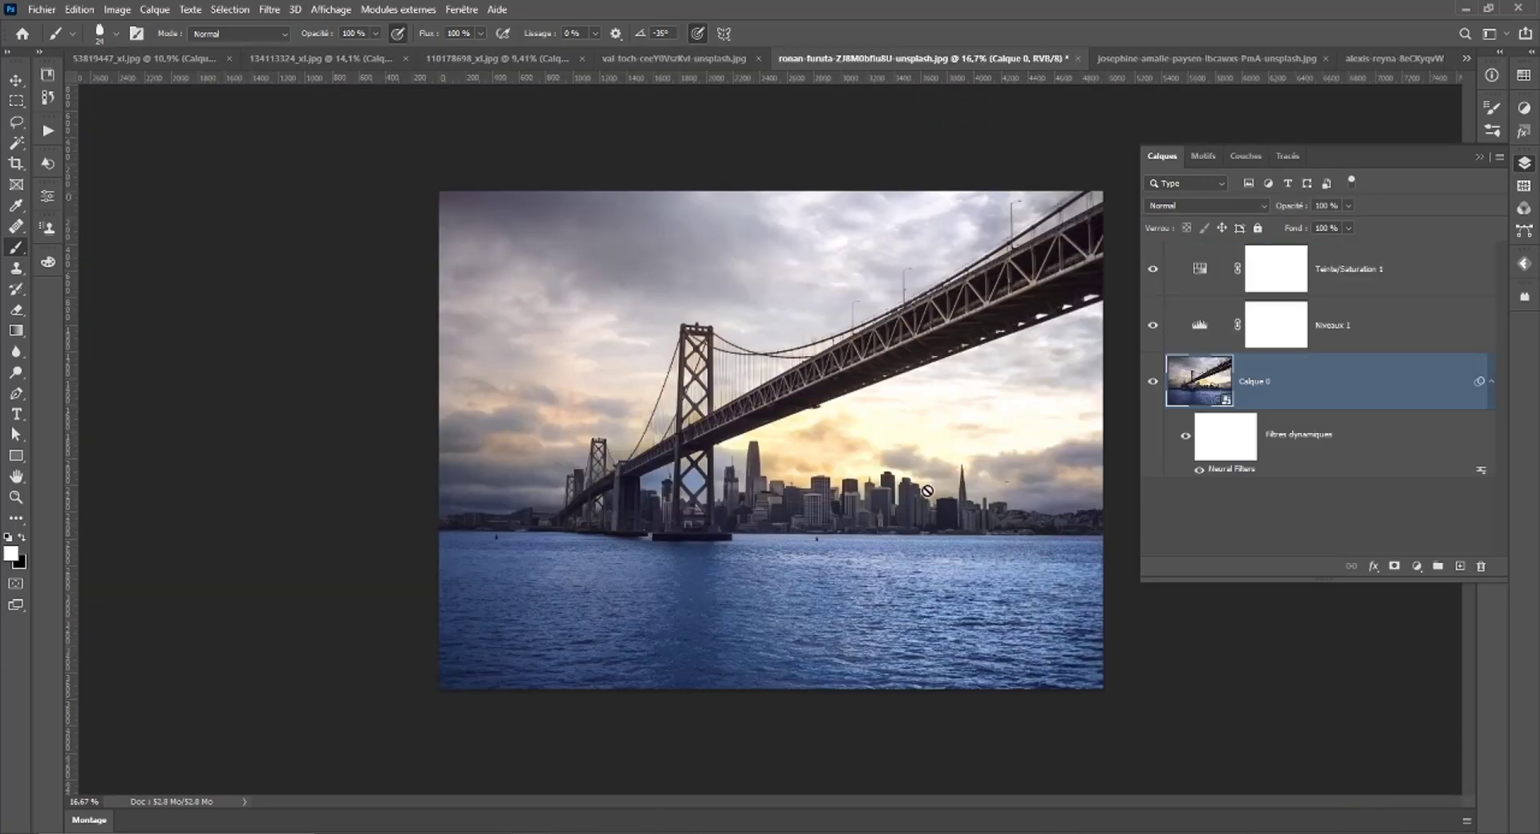
scroll(964, 449, "up", 1)
scroll(966, 437, "up", 1)
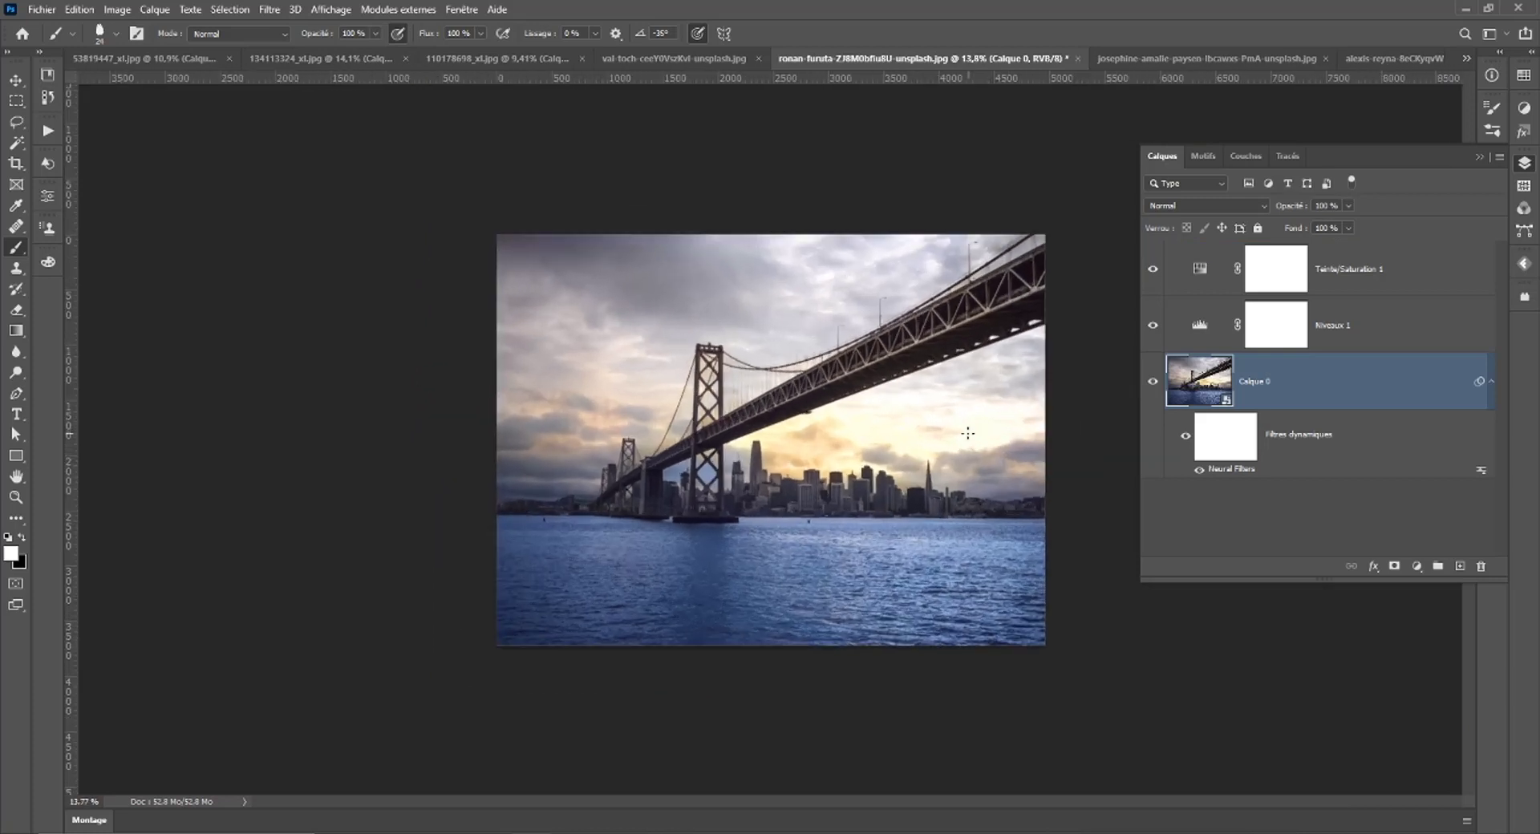
scroll(966, 433, "down", 1)
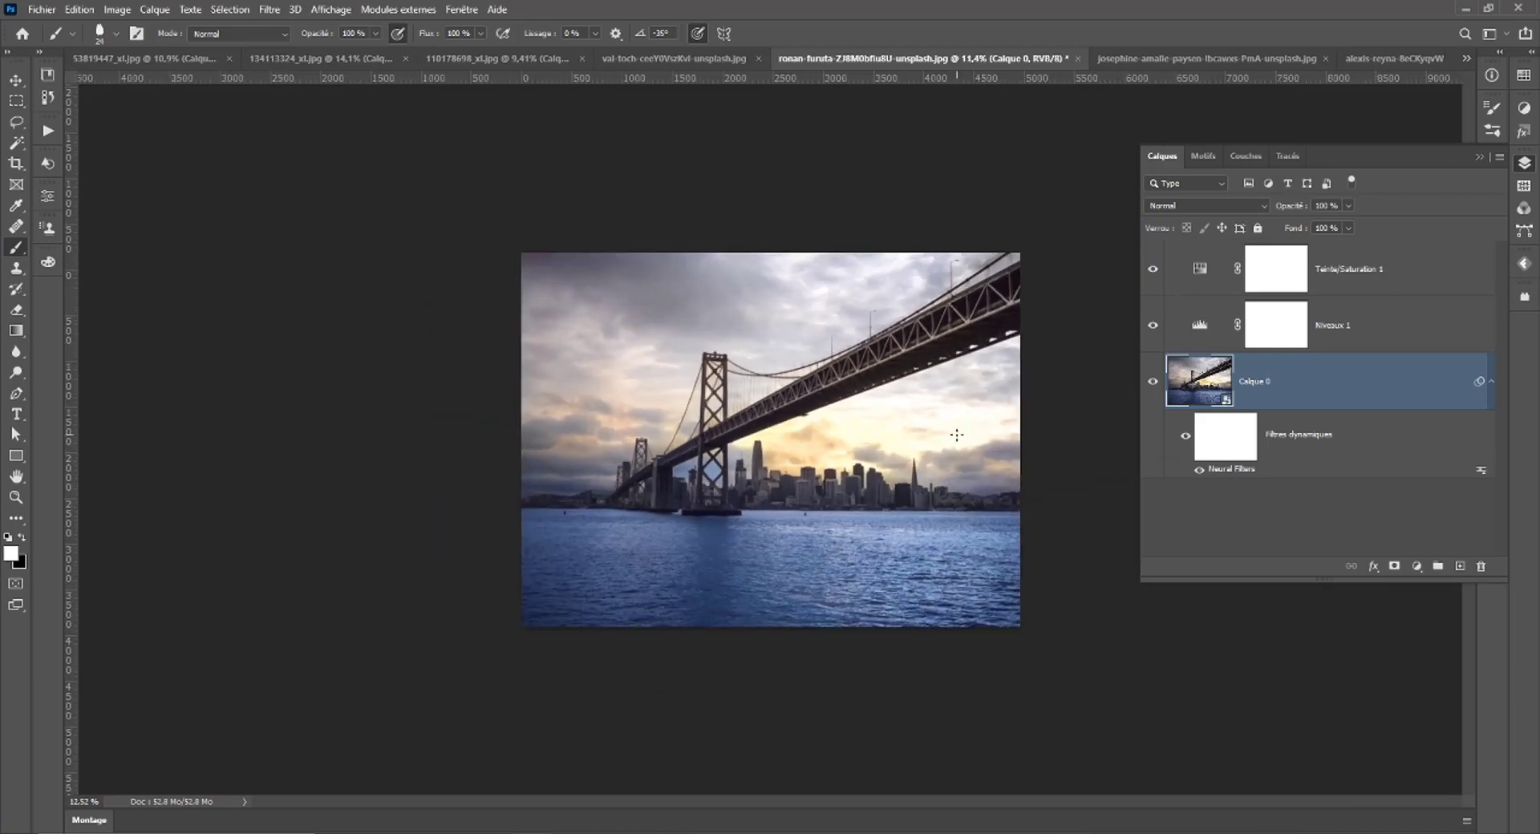
scroll(955, 433, "up", 2)
left_click(166, 61)
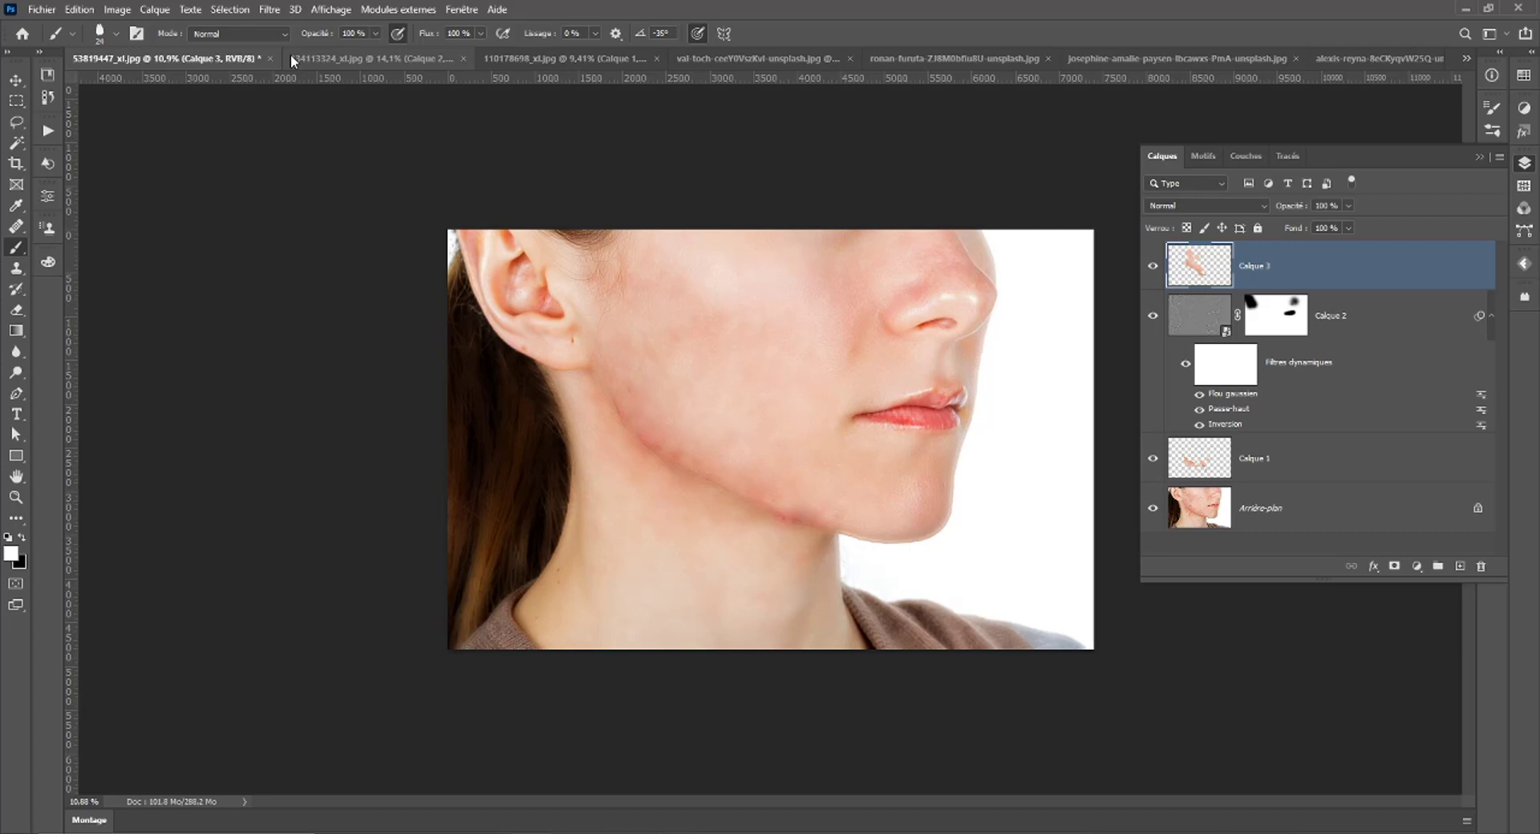
left_click(1359, 59)
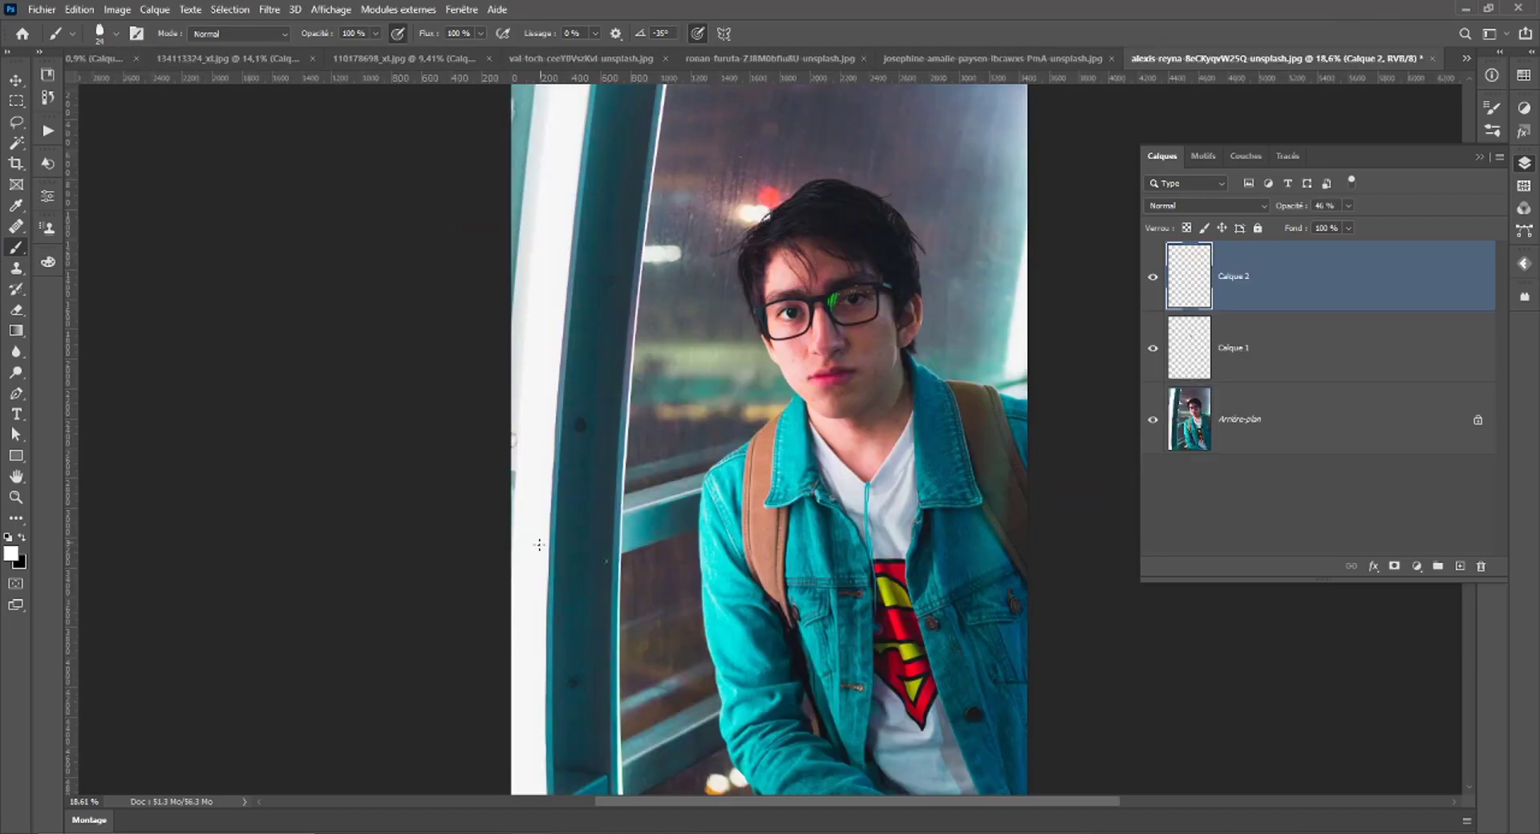
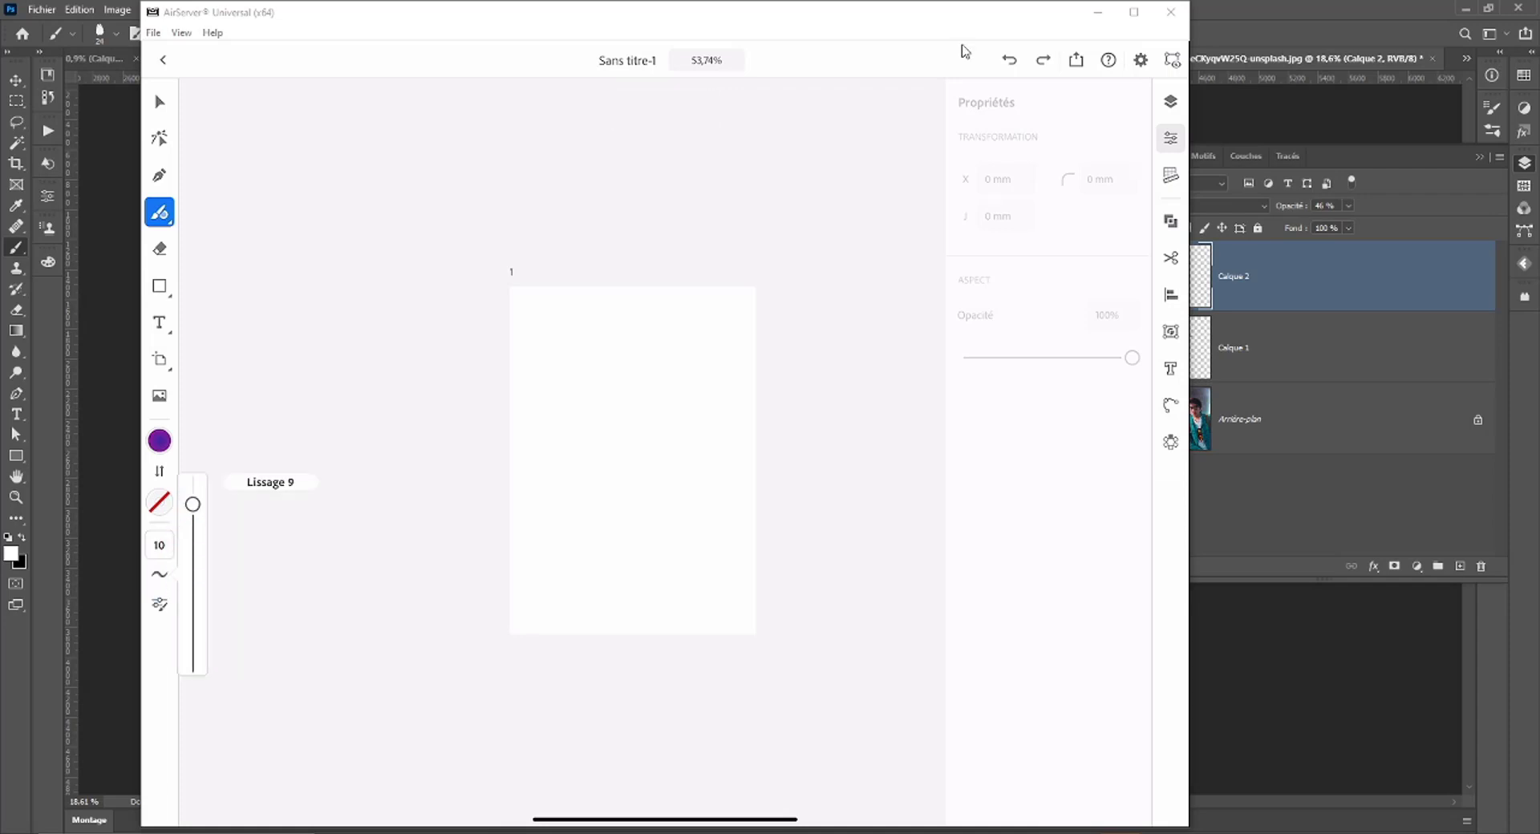
Draw two looping purple swirls on the artboard, then undo them.
mouse_move(397, 210)
left_mouse_down()
mouse_move(300, 182)
mouse_move(364, 138)
mouse_move(594, 131)
mouse_move(487, 182)
mouse_move(550, 326)
mouse_move(396, 429)
mouse_move(364, 386)
left_mouse_up()
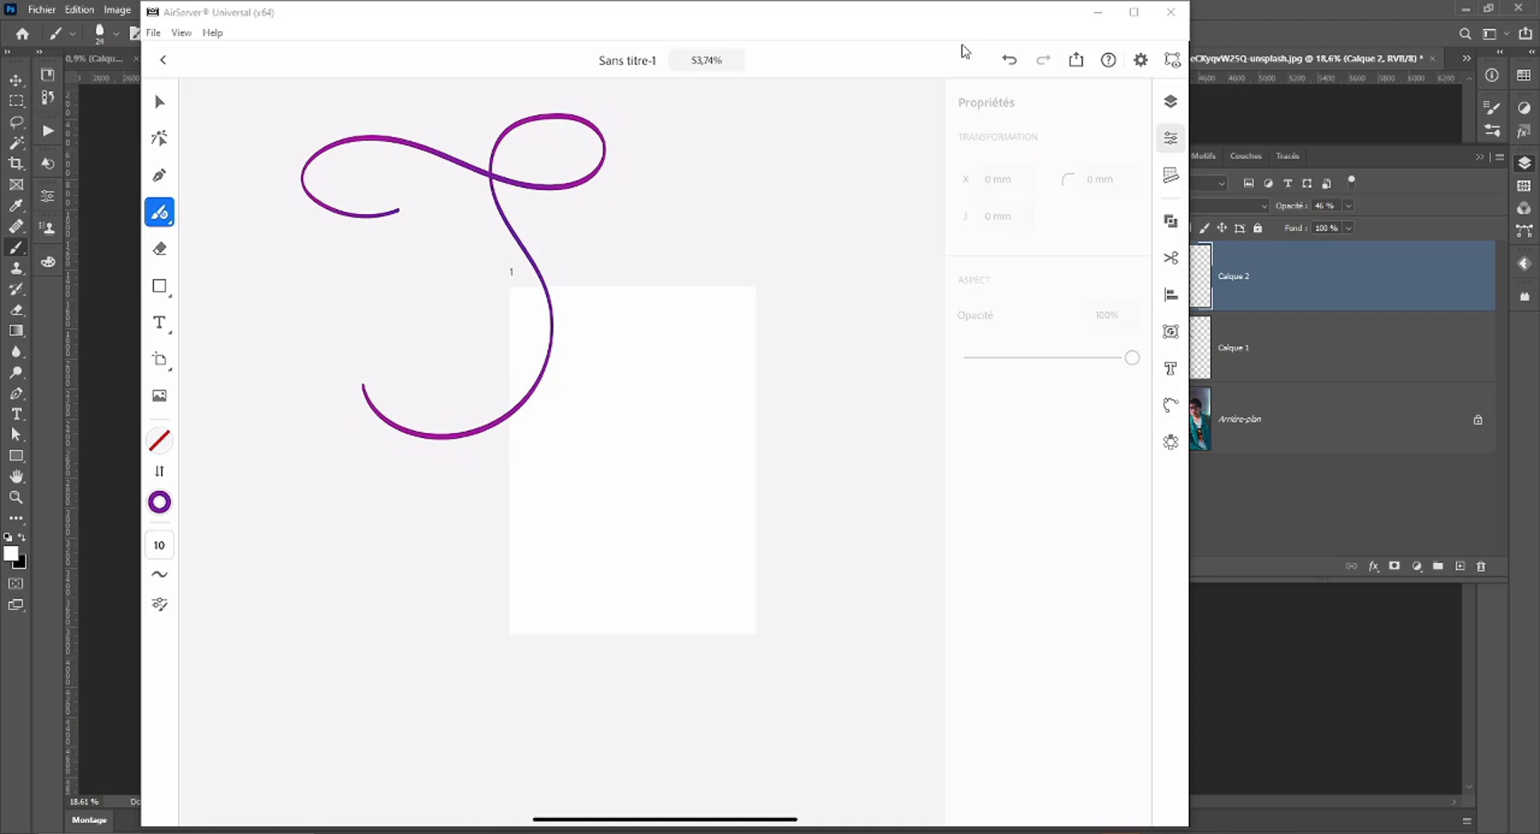
mouse_move(649, 135)
left_mouse_down()
mouse_move(712, 189)
mouse_move(839, 210)
mouse_move(859, 124)
mouse_move(739, 159)
mouse_move(798, 265)
mouse_move(650, 340)
mouse_move(750, 585)
mouse_move(705, 490)
mouse_move(771, 406)
mouse_move(702, 221)
left_mouse_up()
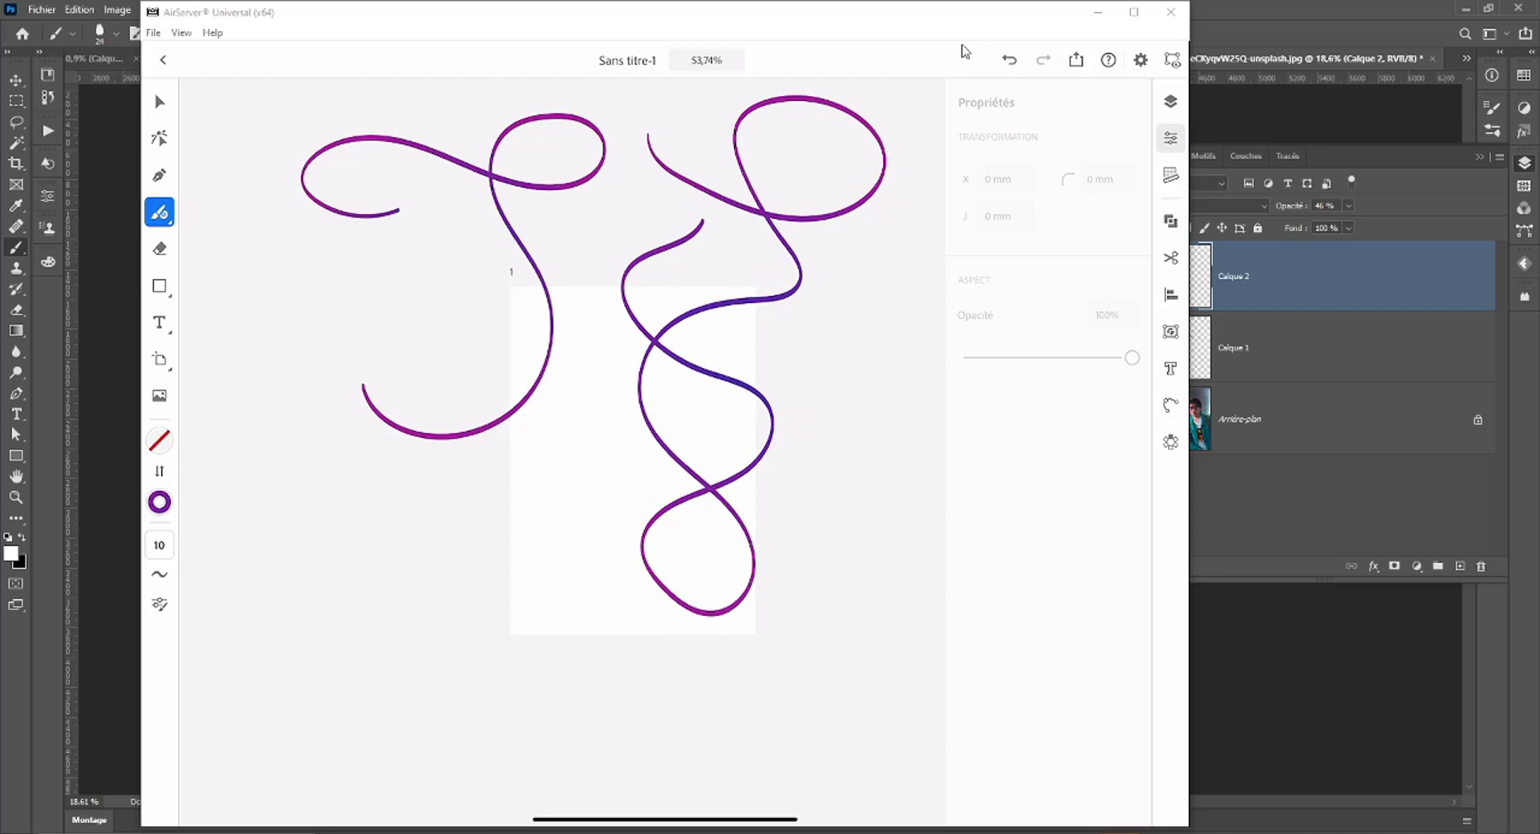
left_click(412, 591)
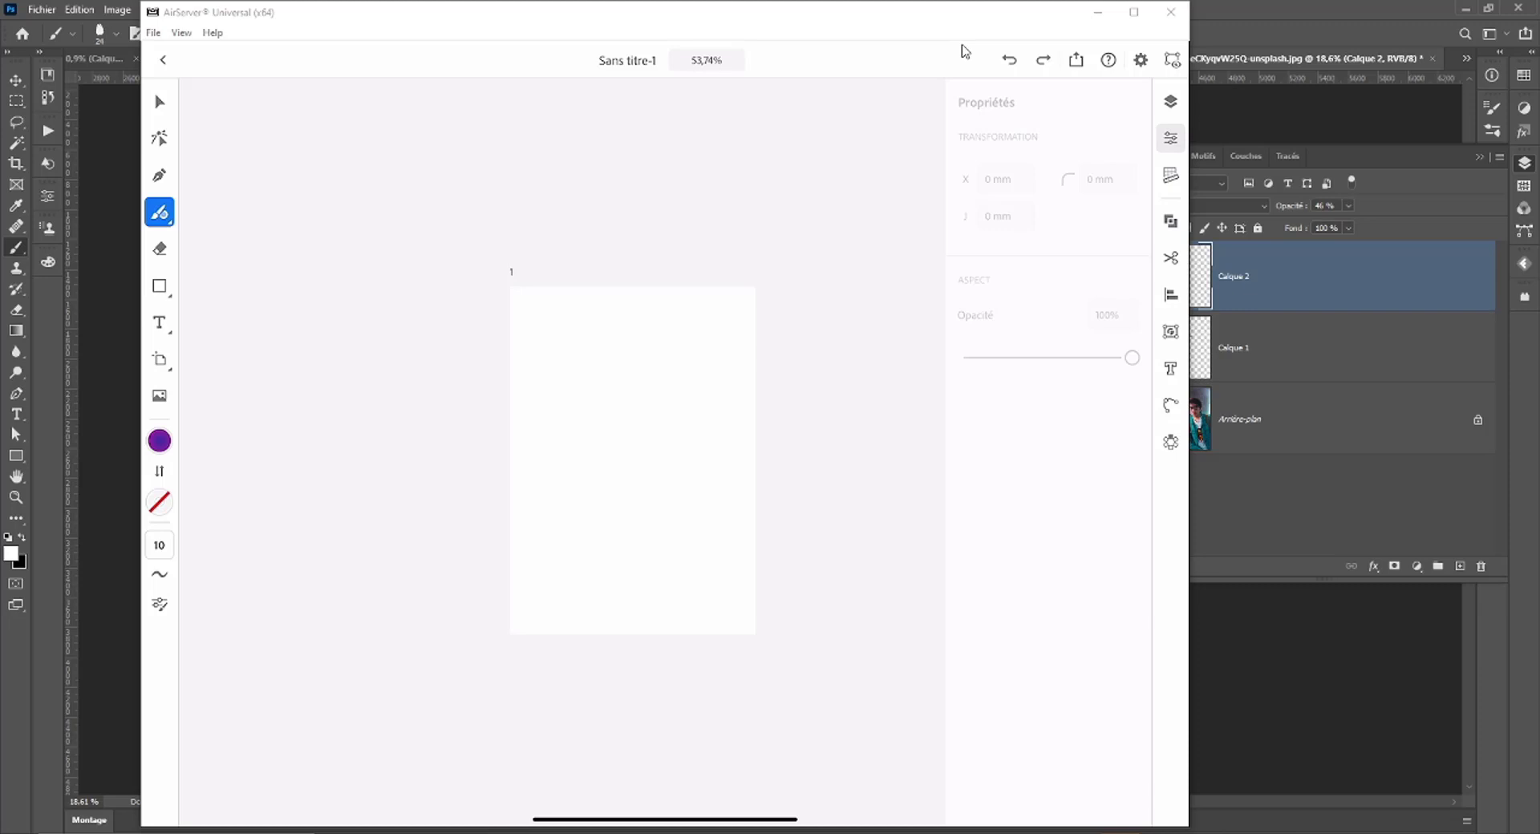
Redraw a large purple swirl around the artboard's left side and a second swirl on the right.
mouse_move(274, 211)
left_mouse_down()
mouse_move(337, 239)
mouse_move(369, 515)
mouse_move(625, 415)
mouse_move(513, 150)
mouse_move(584, 220)
mouse_move(757, 213)
left_mouse_up()
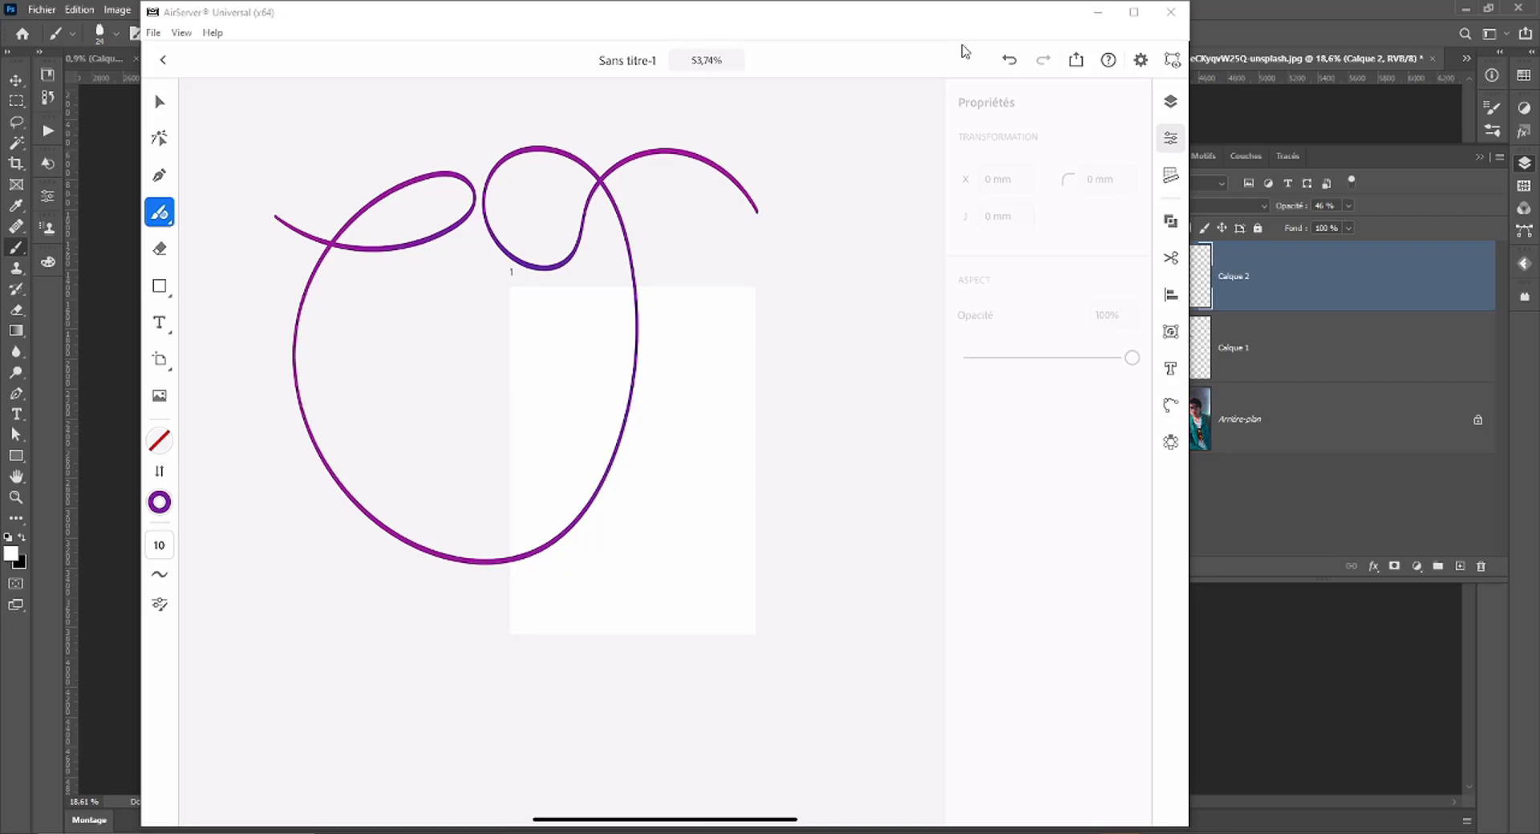
scroll(843, 385, "down", 3)
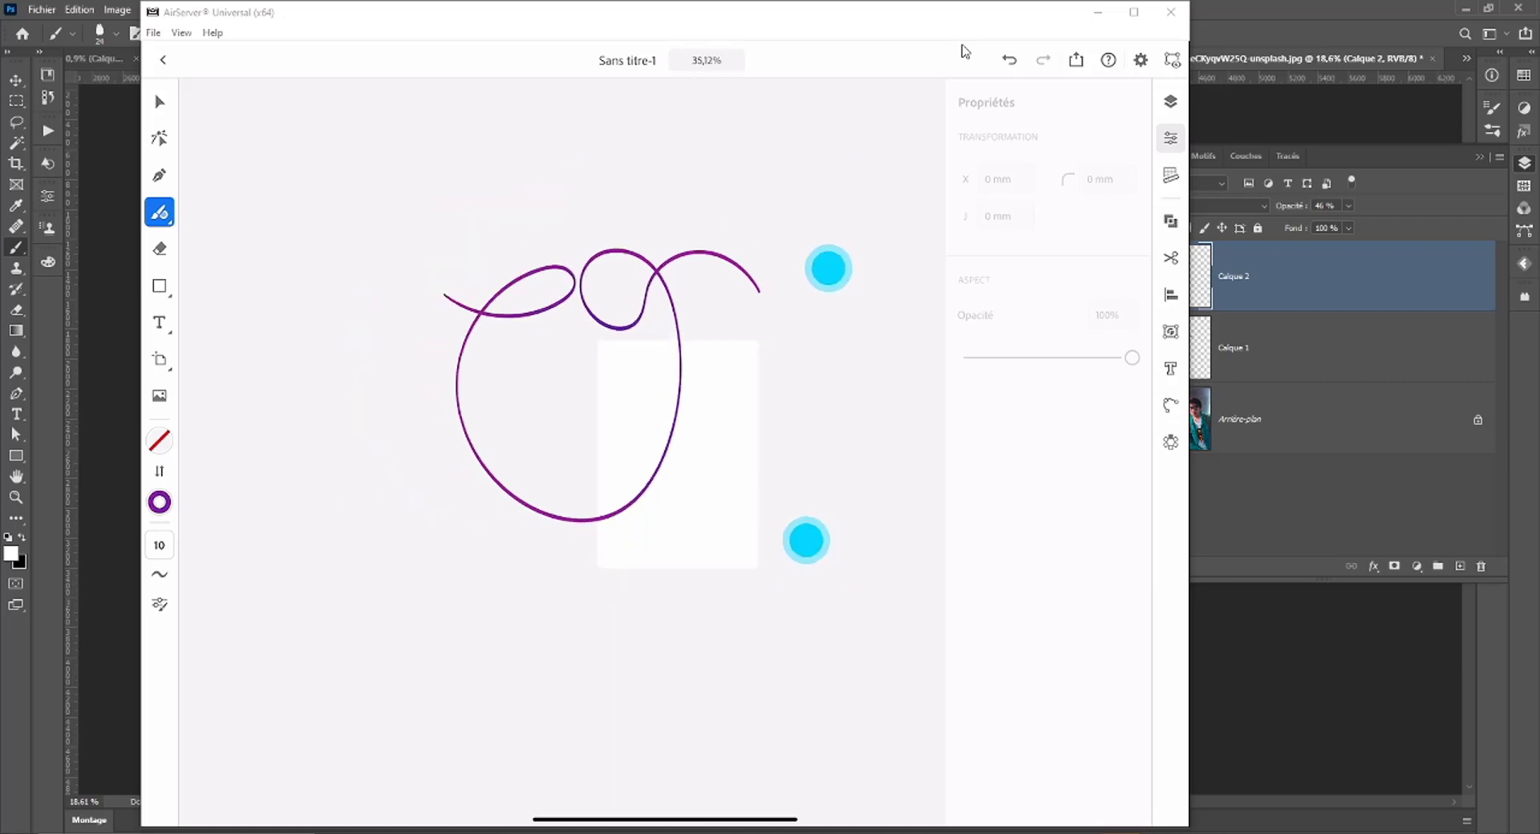
mouse_move(770, 234)
left_mouse_down()
mouse_move(868, 543)
mouse_move(945, 676)
left_mouse_up()
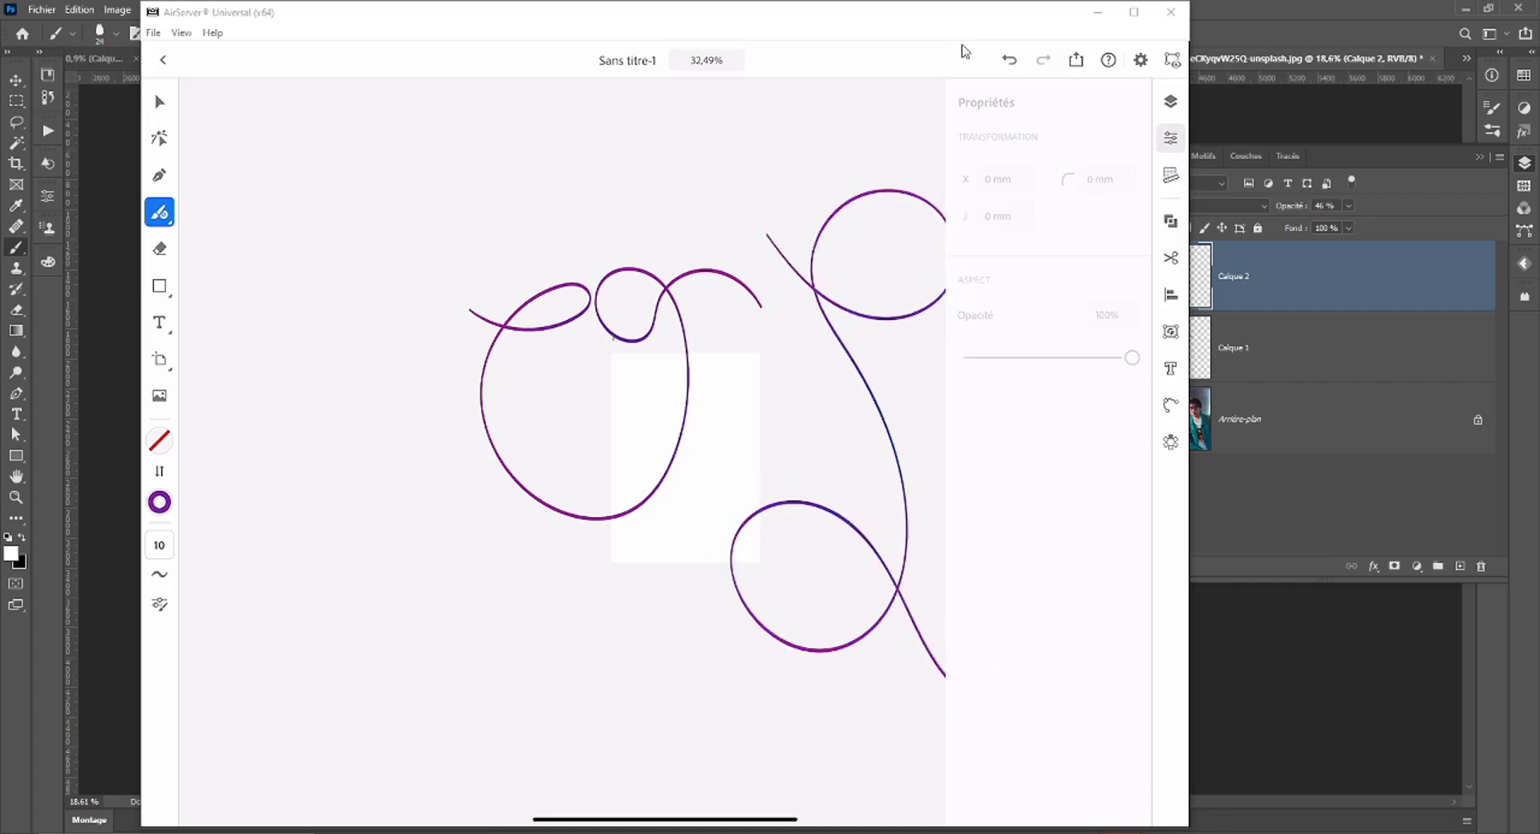
scroll(562, 449, "down", 2)
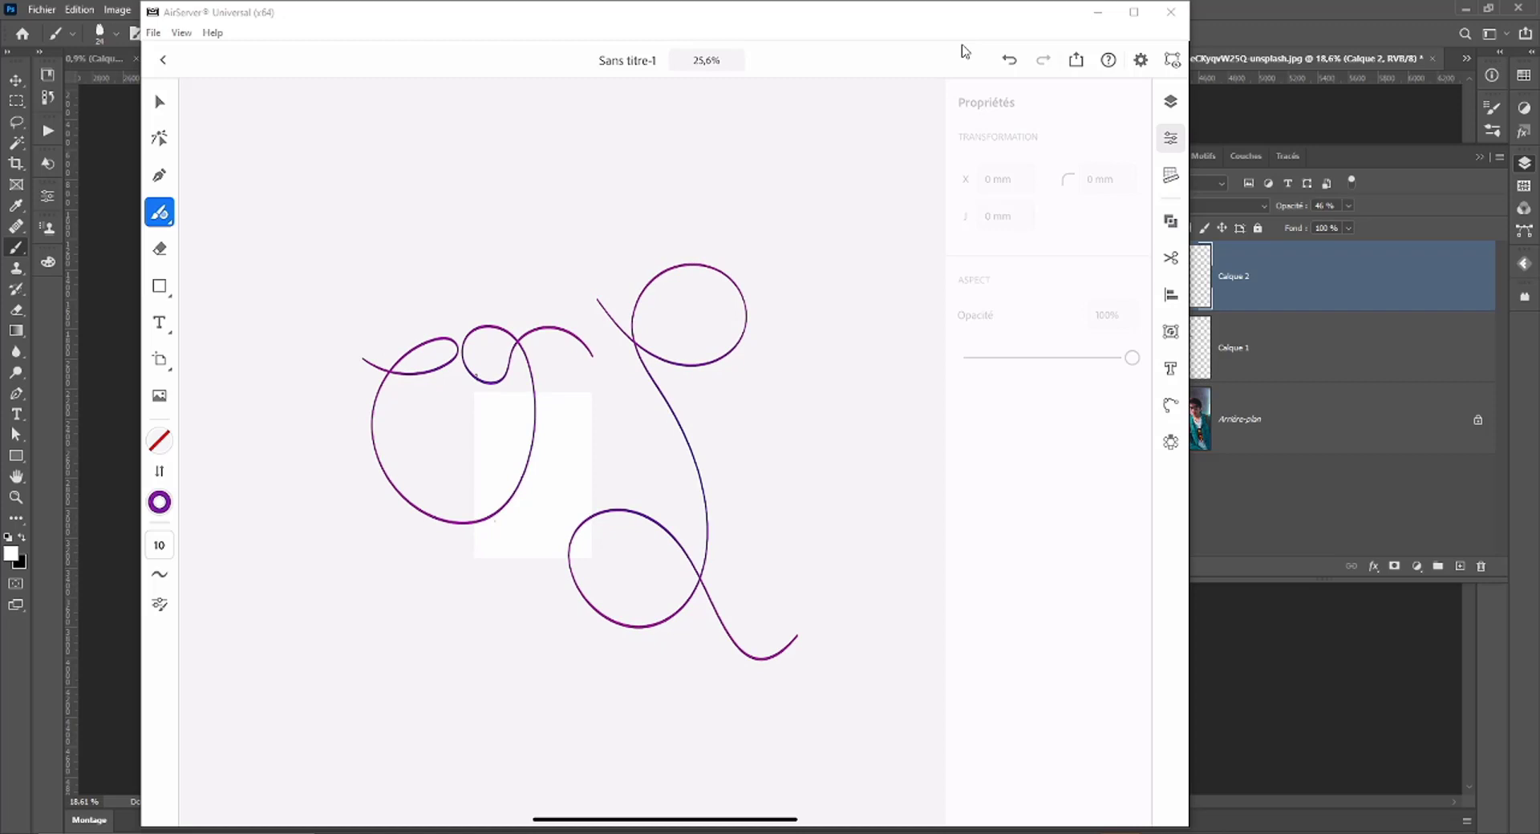
Close the AirServer iPad mirror window to return to the Photoshop portrait.
left_click(1170, 13)
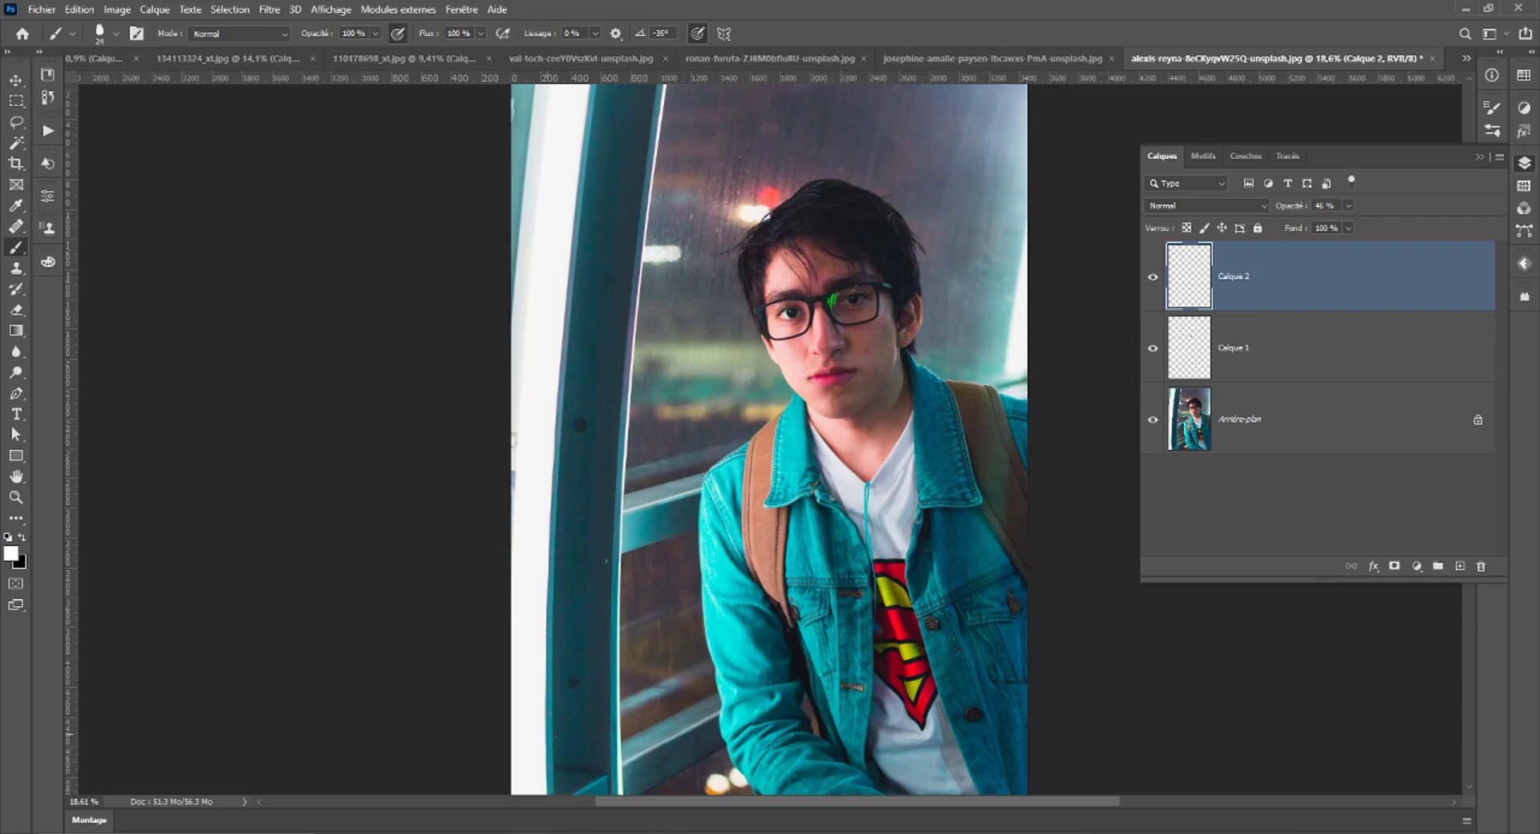
In Chrome, go from the Unsplash page to the Krakus Tutoriel YouTube channel via the 'you' suggestion.
left_click(841, 782)
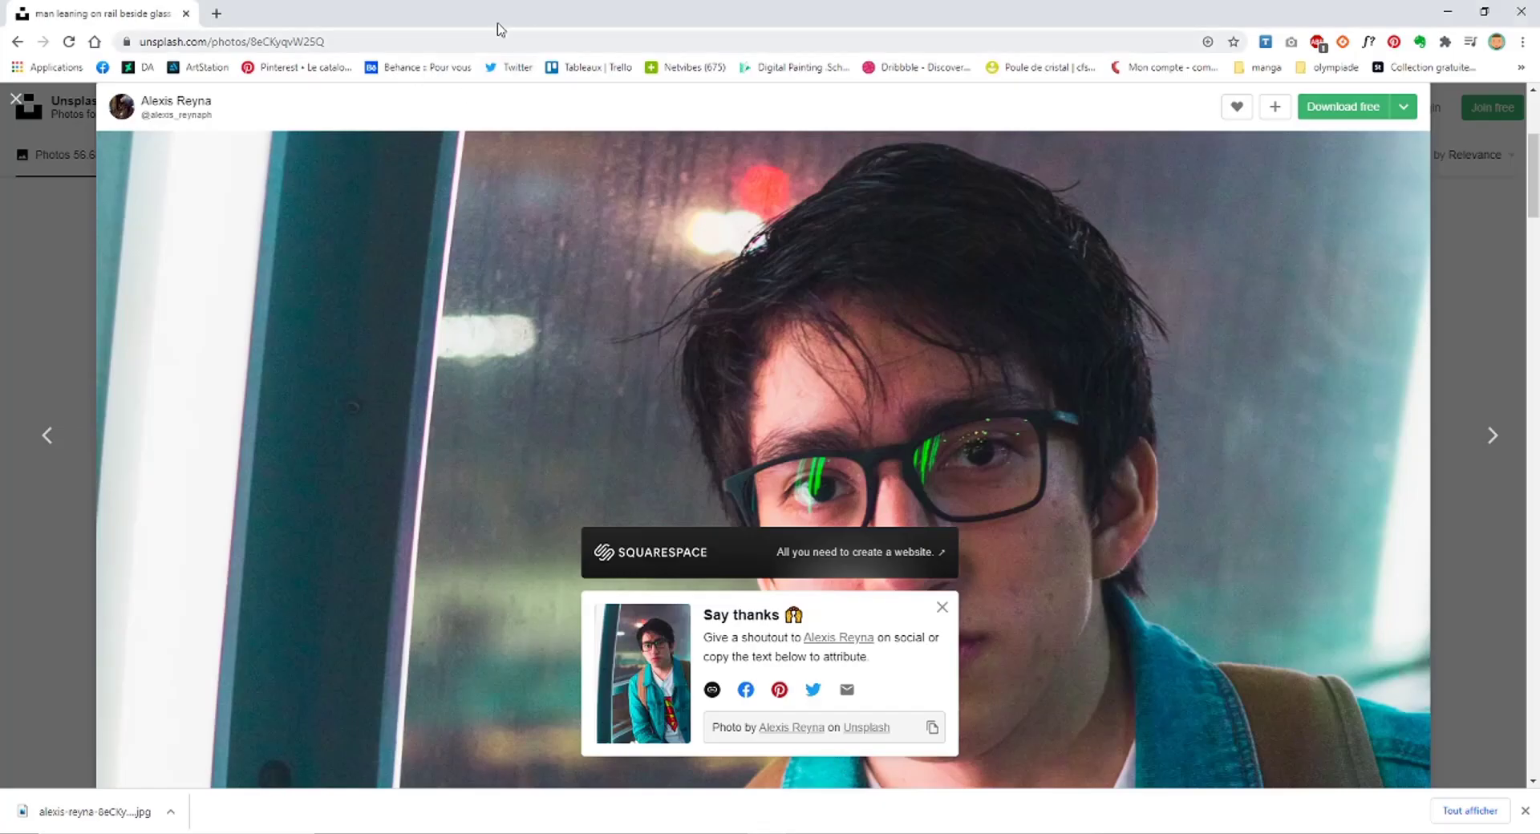
left_click(321, 42)
type("y")
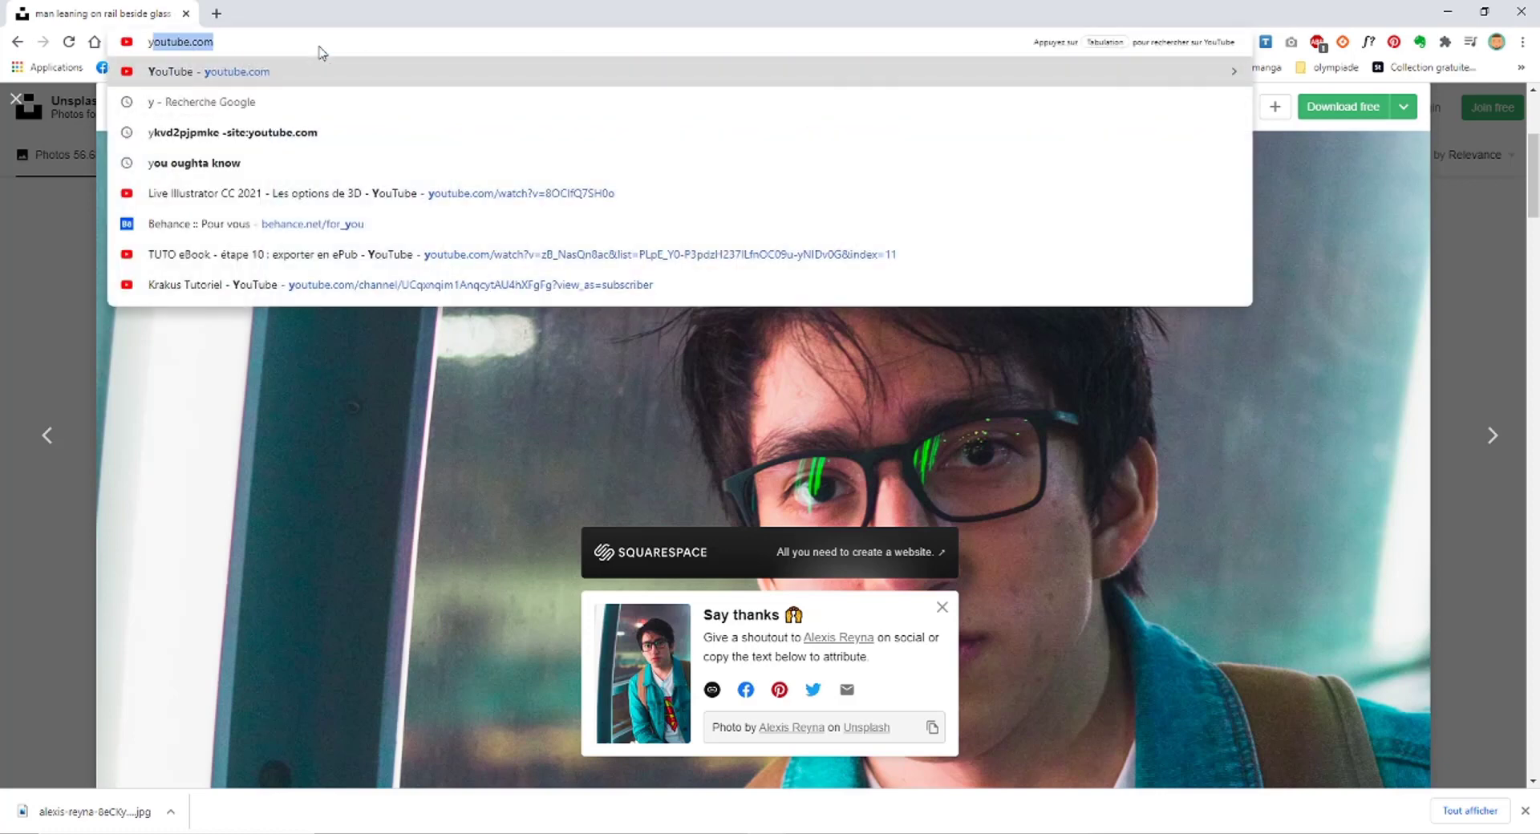
type("ou")
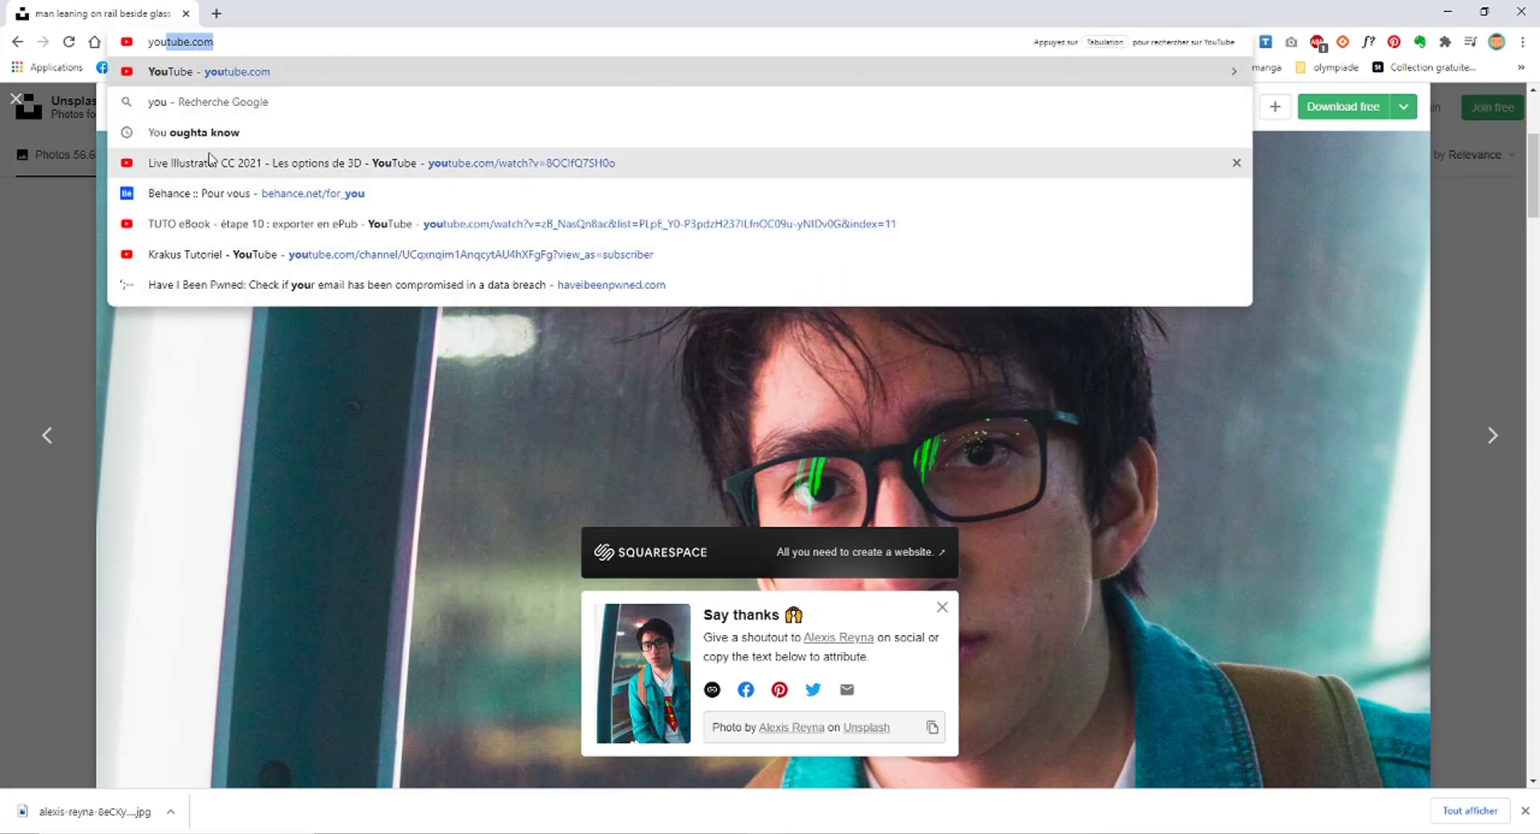
left_click(218, 254)
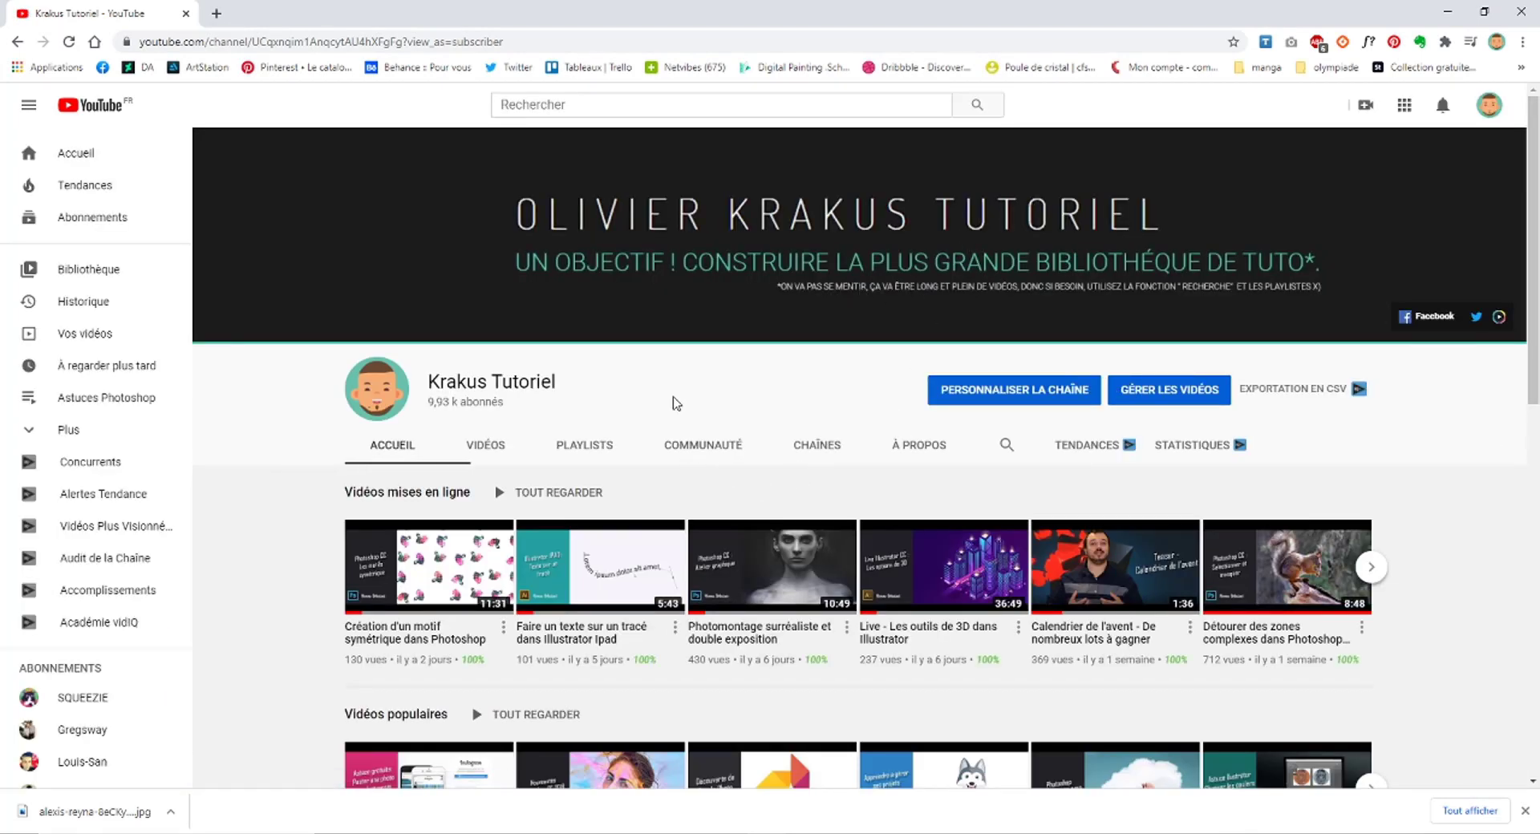
Browse the channel's videos and open 'Création d'un motif symétrique dans Photoshop'.
left_click(482, 454)
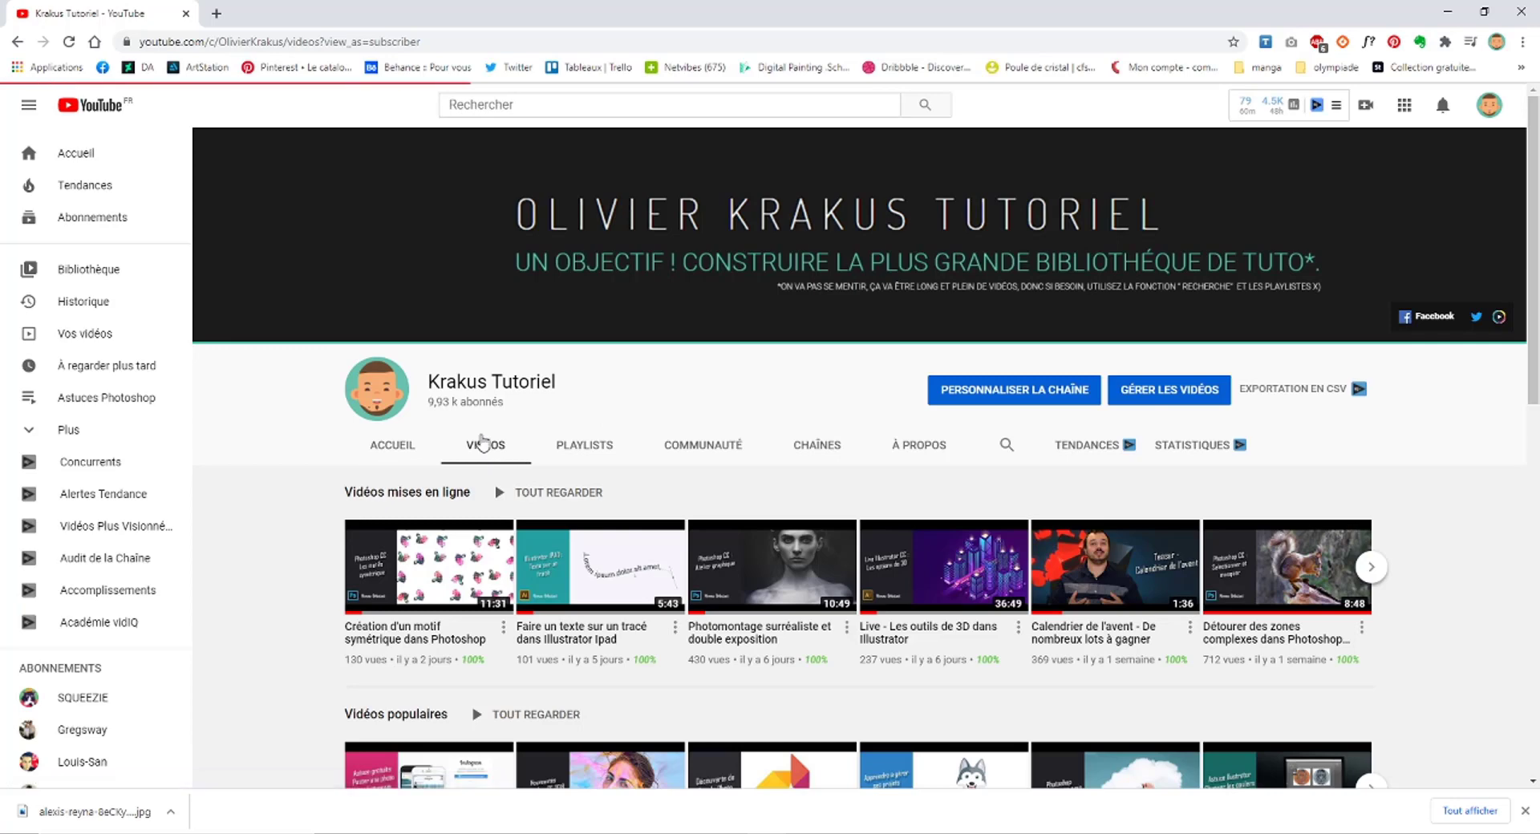
scroll(482, 477, "down", 2)
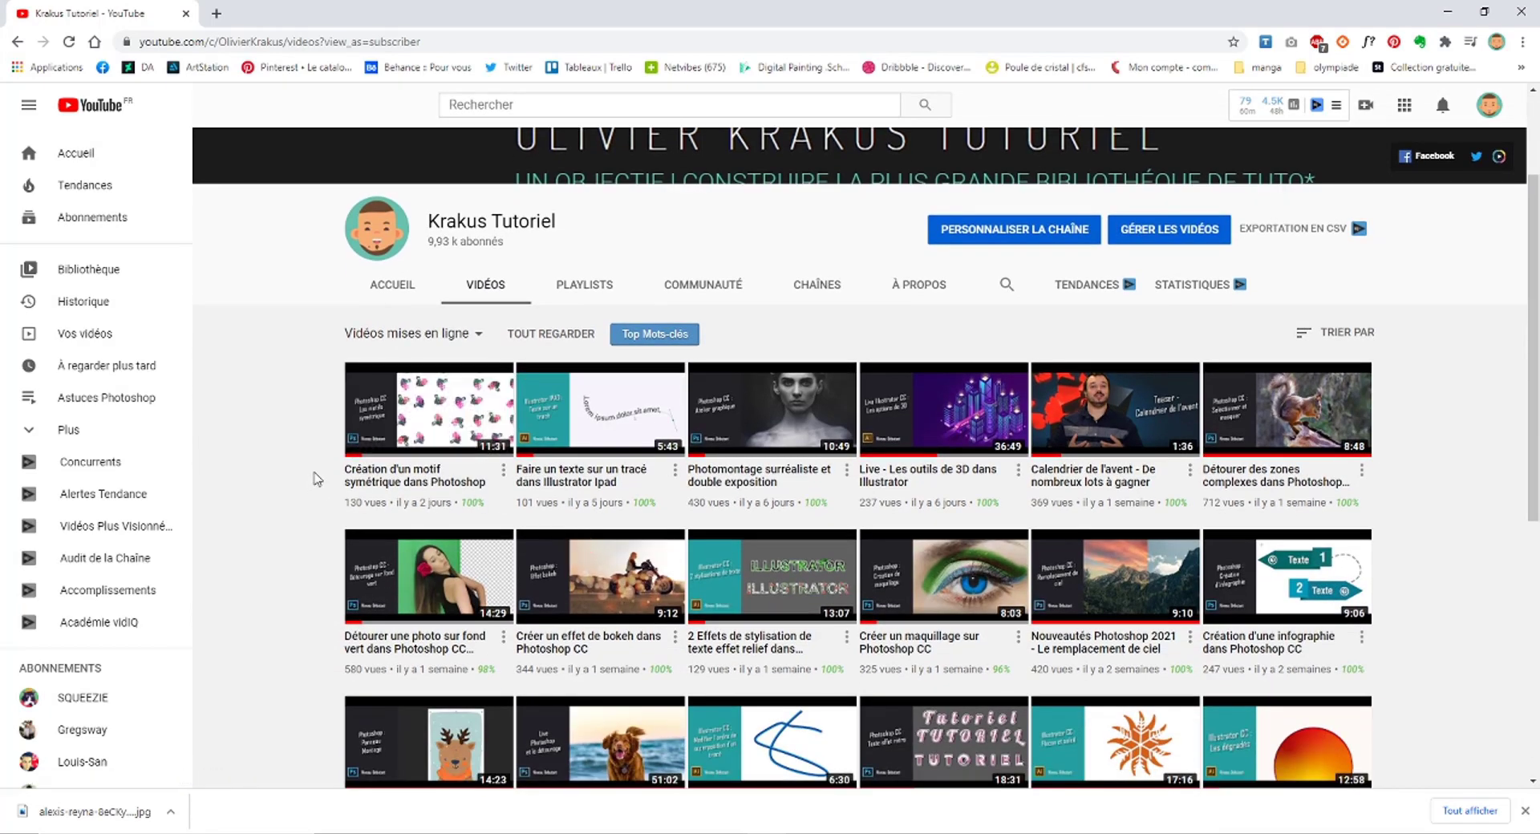
mouse_move(429, 409)
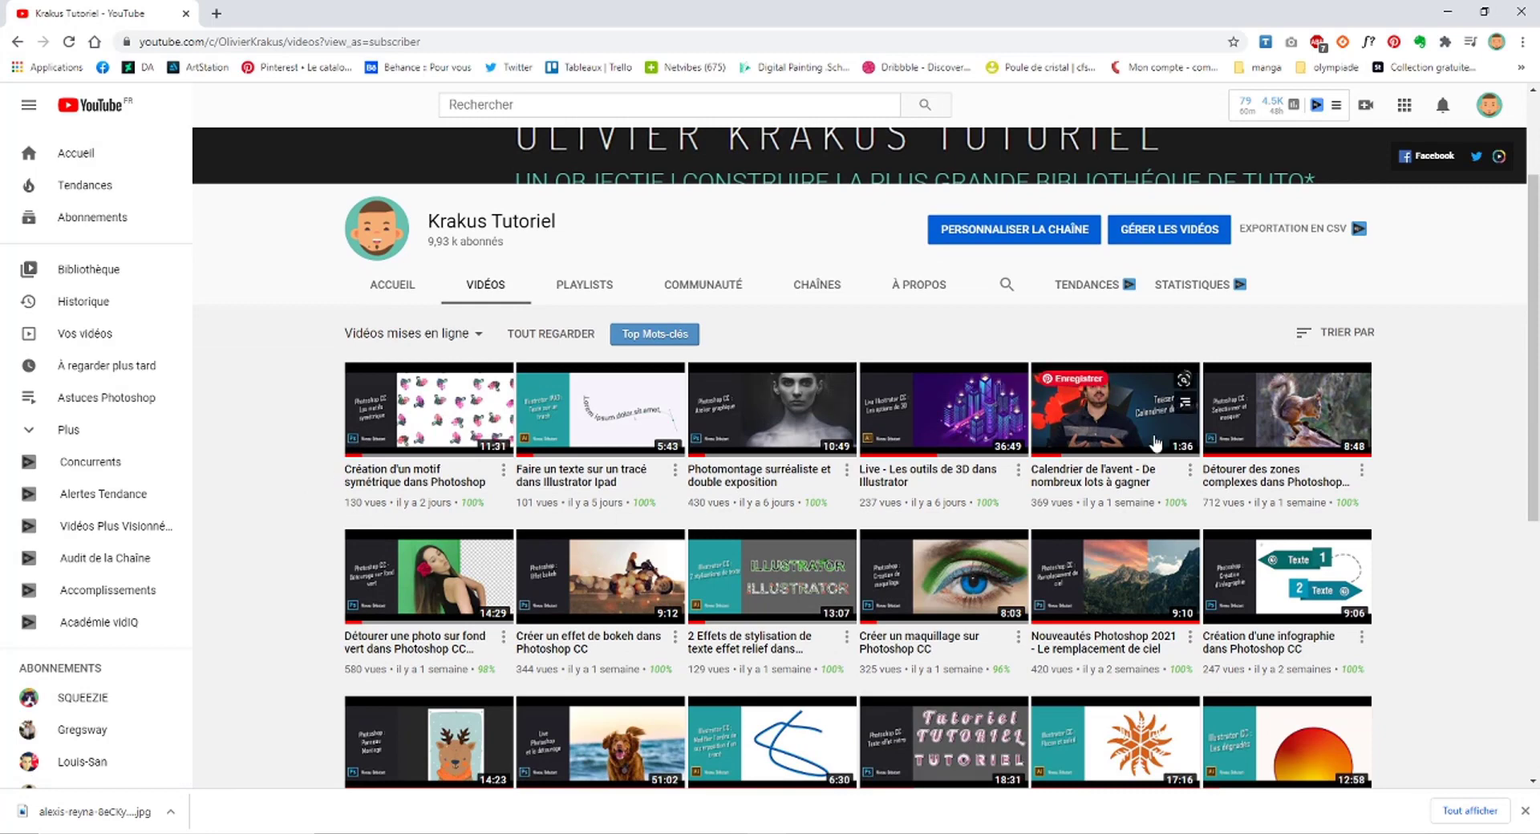
mouse_move(428, 563)
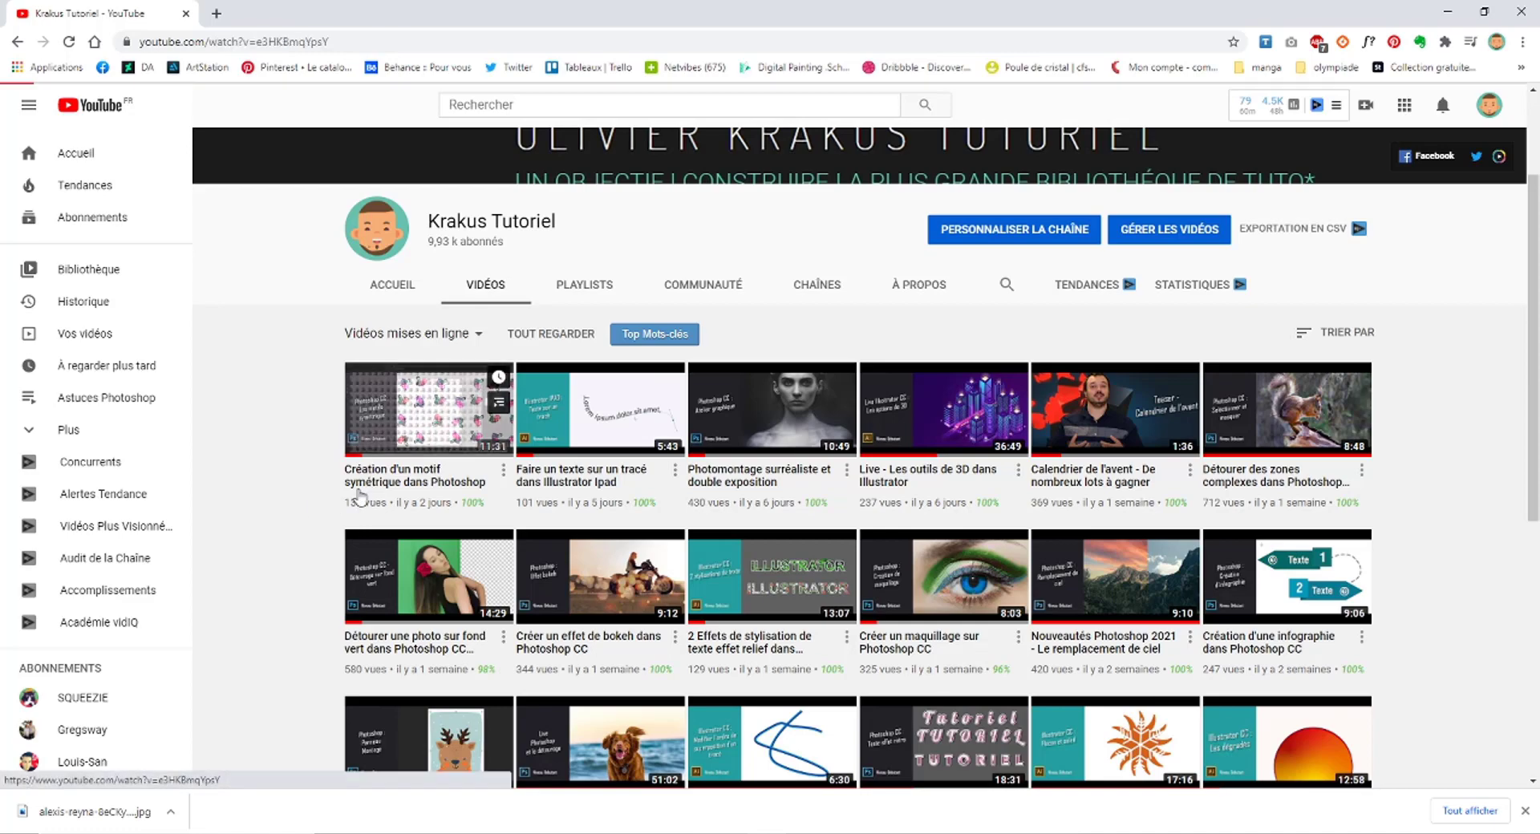
left_click(433, 417)
Expand and read through the video's full description, then close Chrome.
left_click(396, 487)
scroll(370, 545, "down", 4)
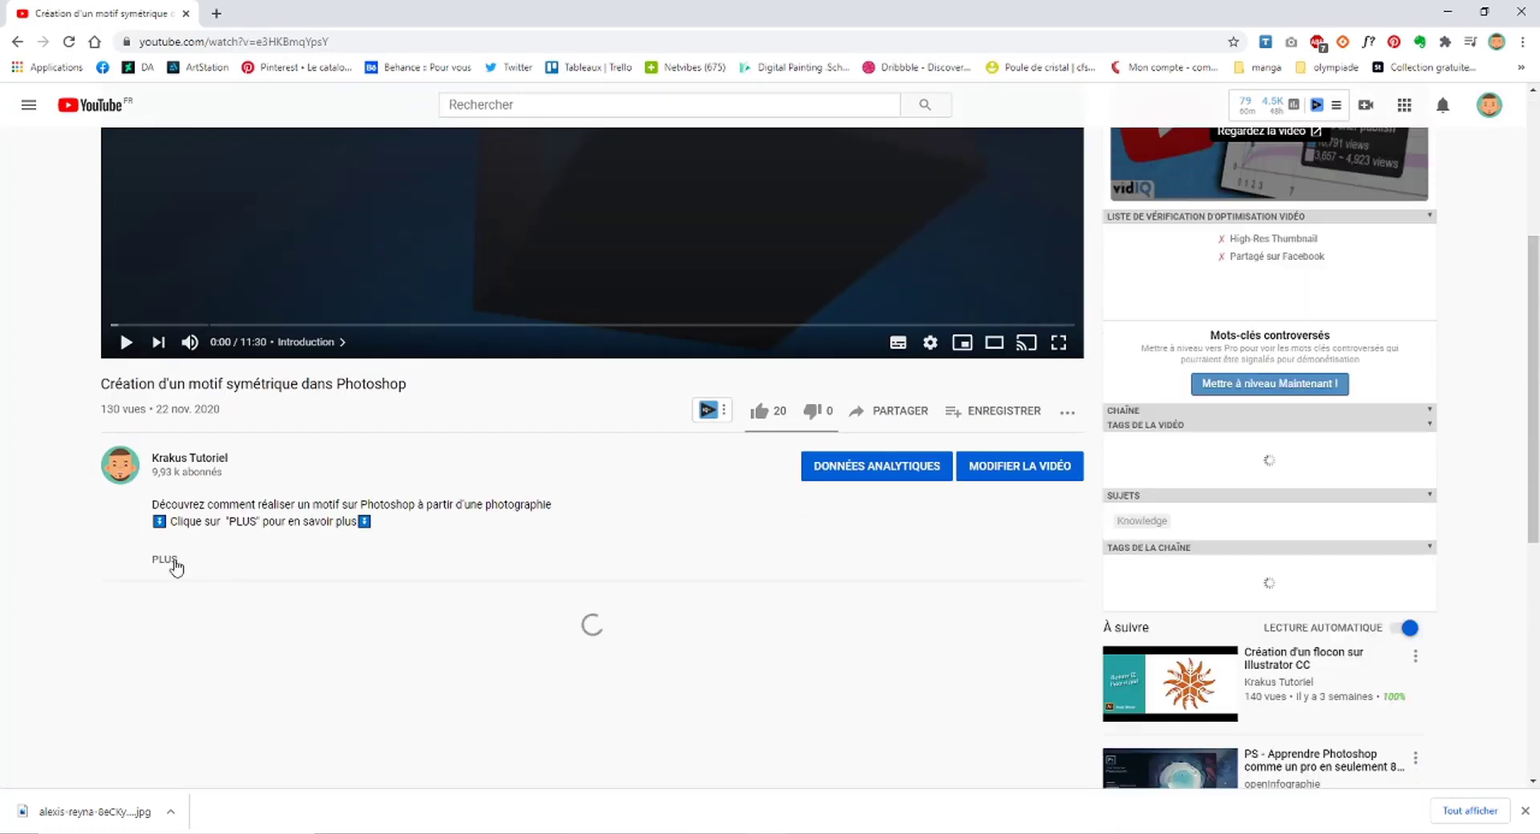
scroll(153, 642, "down", 4)
scroll(202, 521, "down", 3)
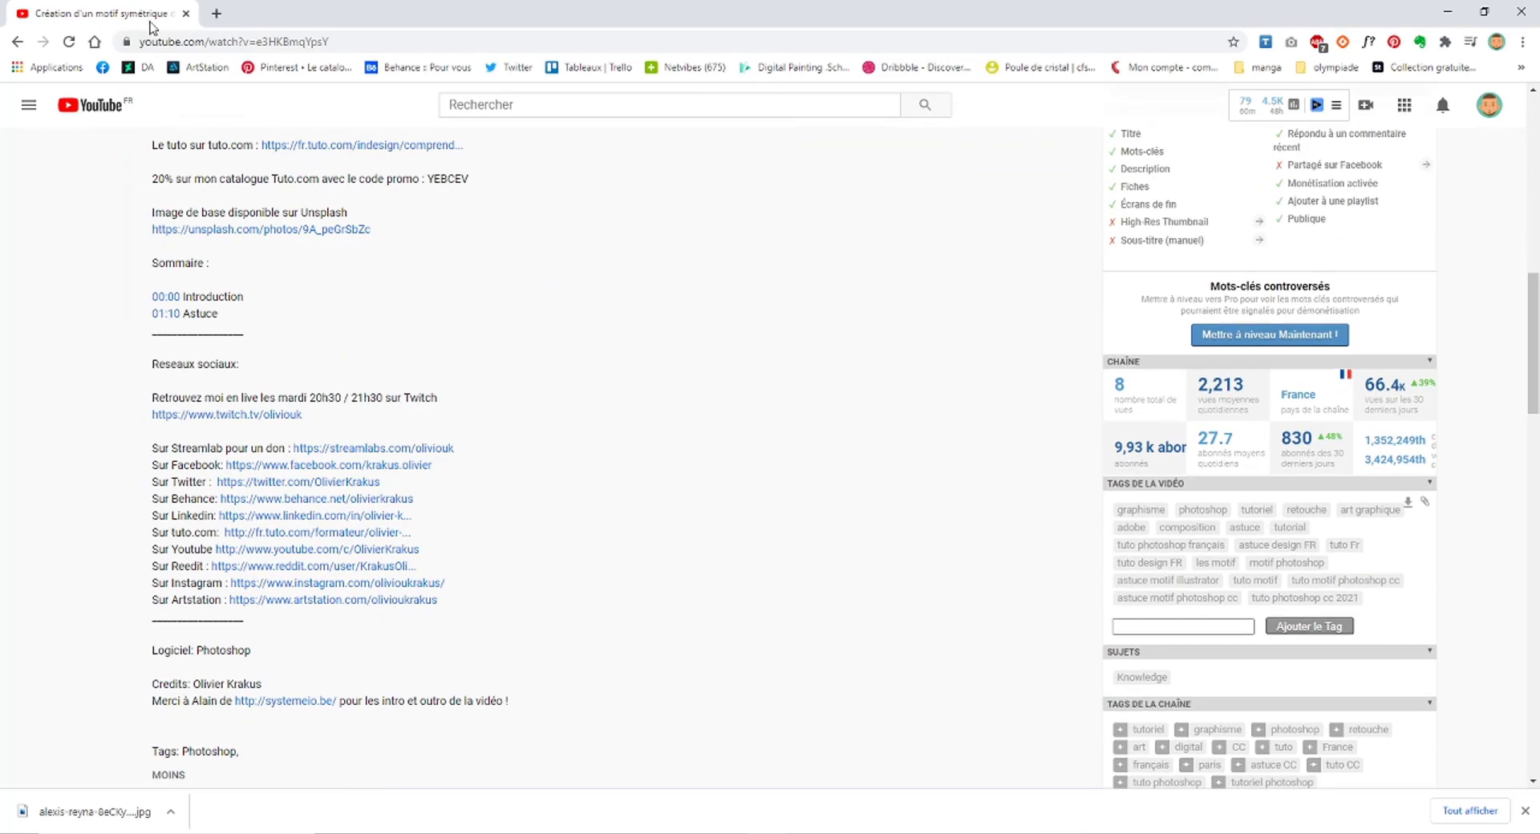
left_click(188, 15)
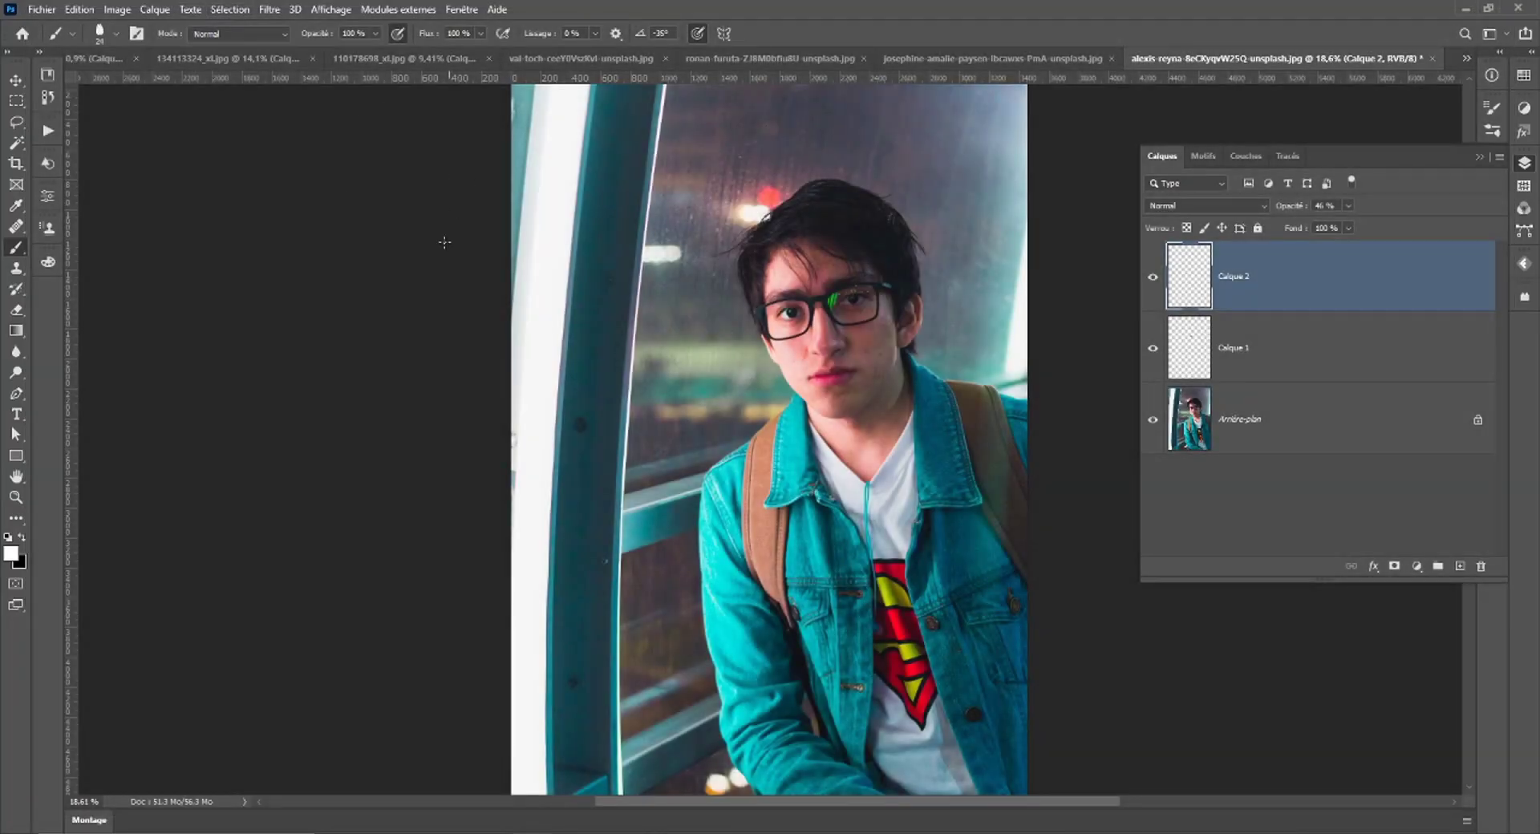